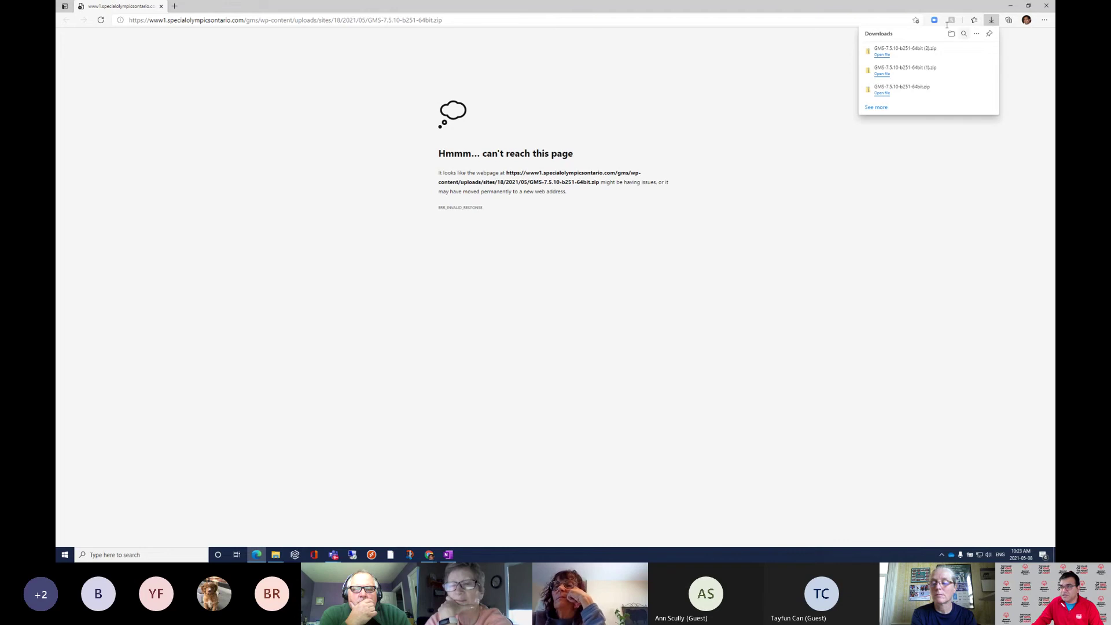
Minimize the Edge window with the failed download and the Chrome GMS install page to show the desktop
mouse_move(902, 50)
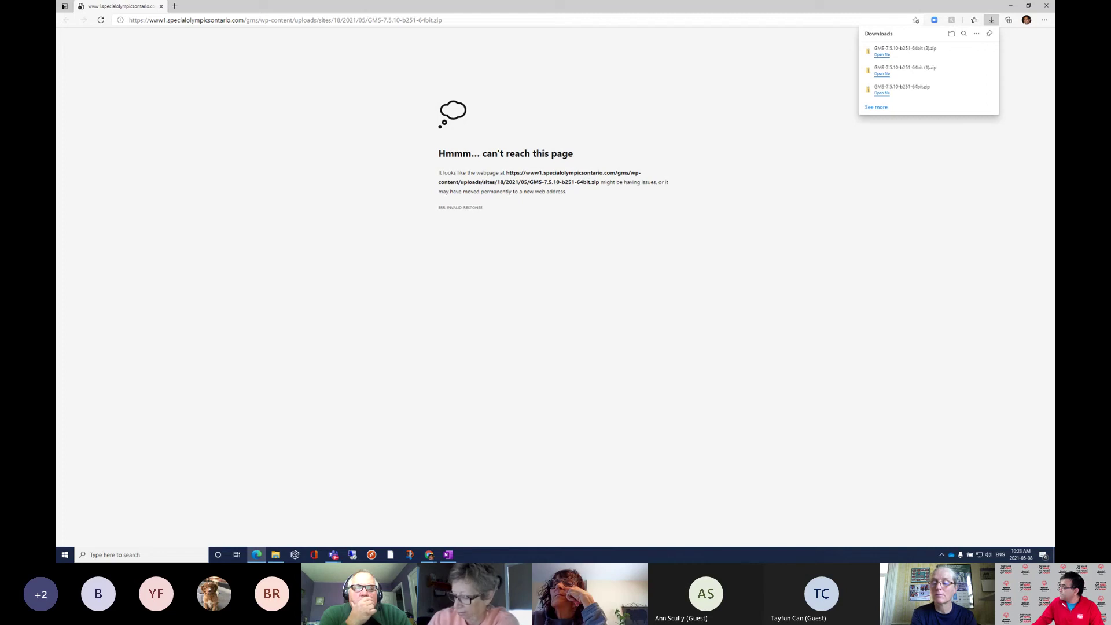
key(alt+Tab)
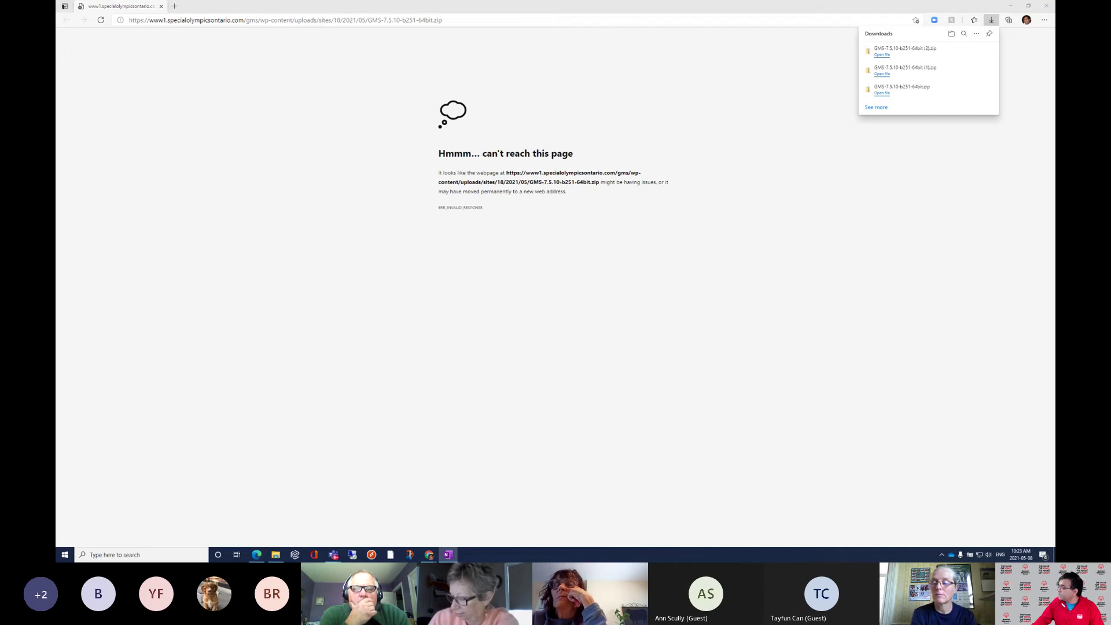
key(alt+Tab)
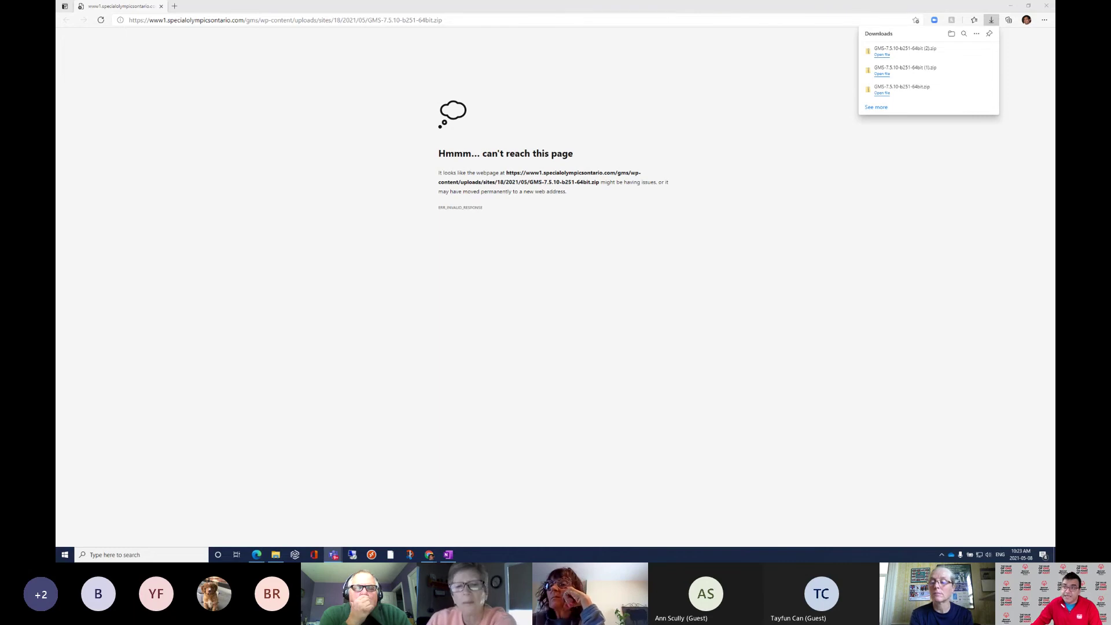
click(1010, 6)
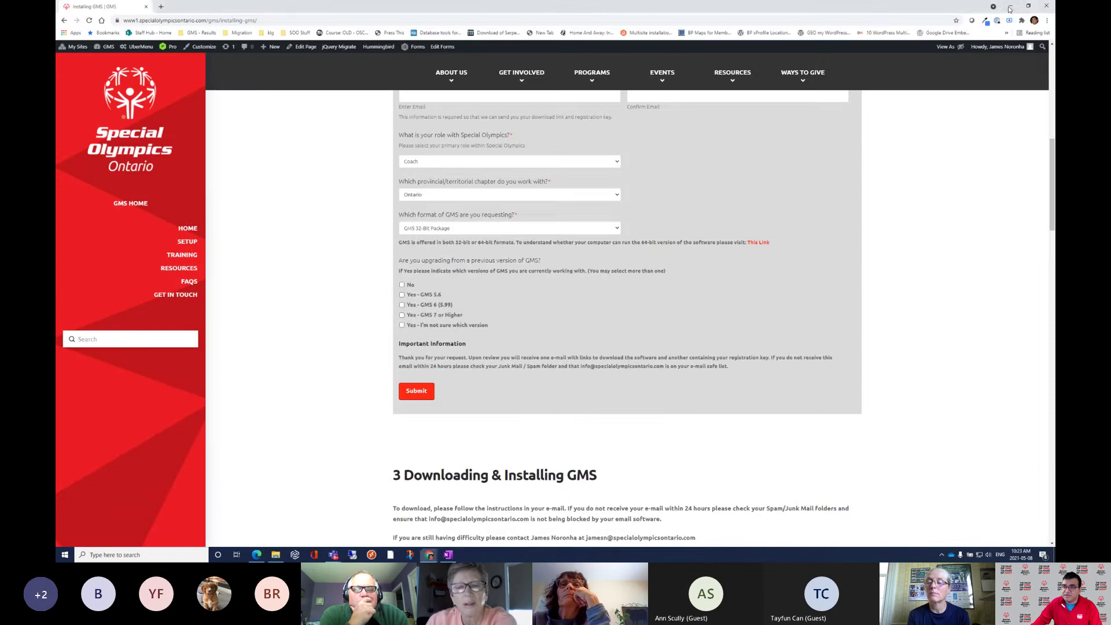
click(1009, 7)
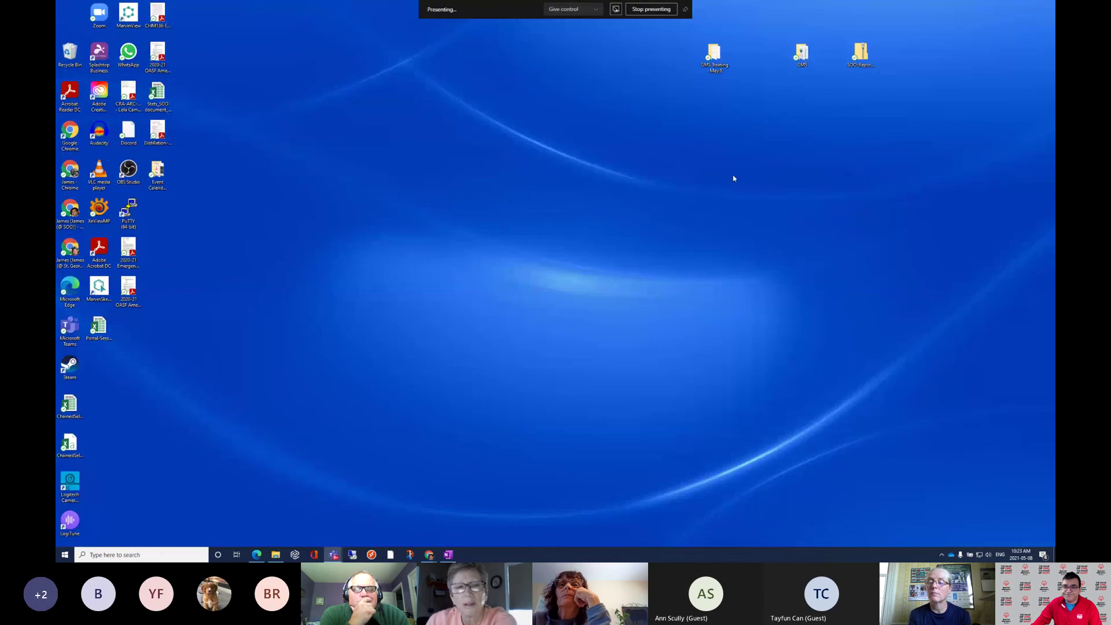
Extract GMS-7.5.10-b251-64bit.zip from Downloads into the suggested Downloads folder
double_click(717, 56)
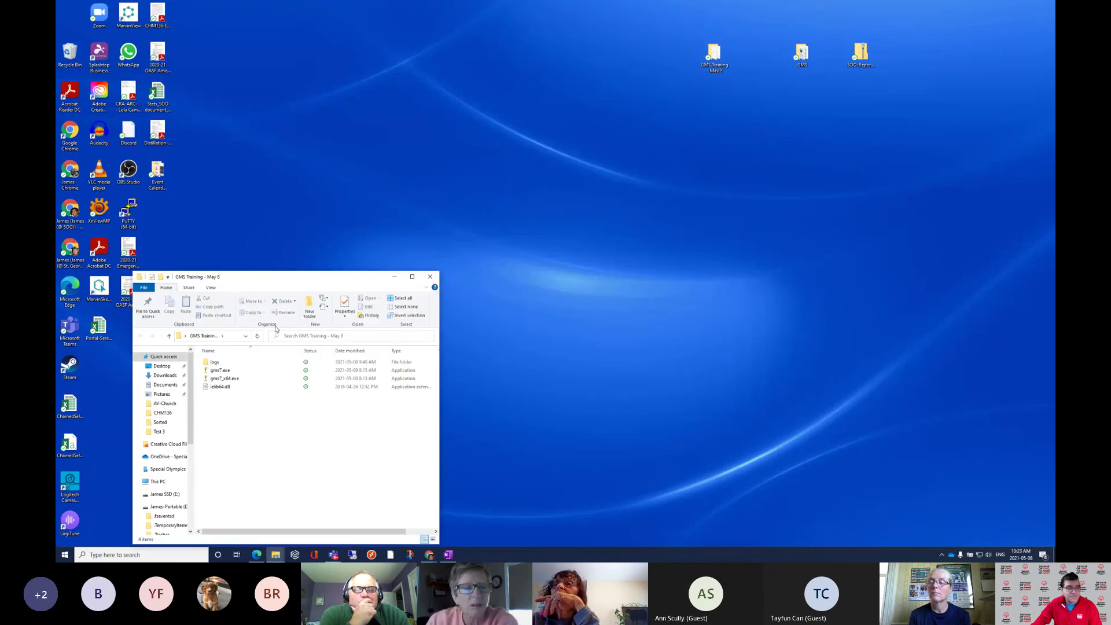
click(165, 375)
double_click(266, 390)
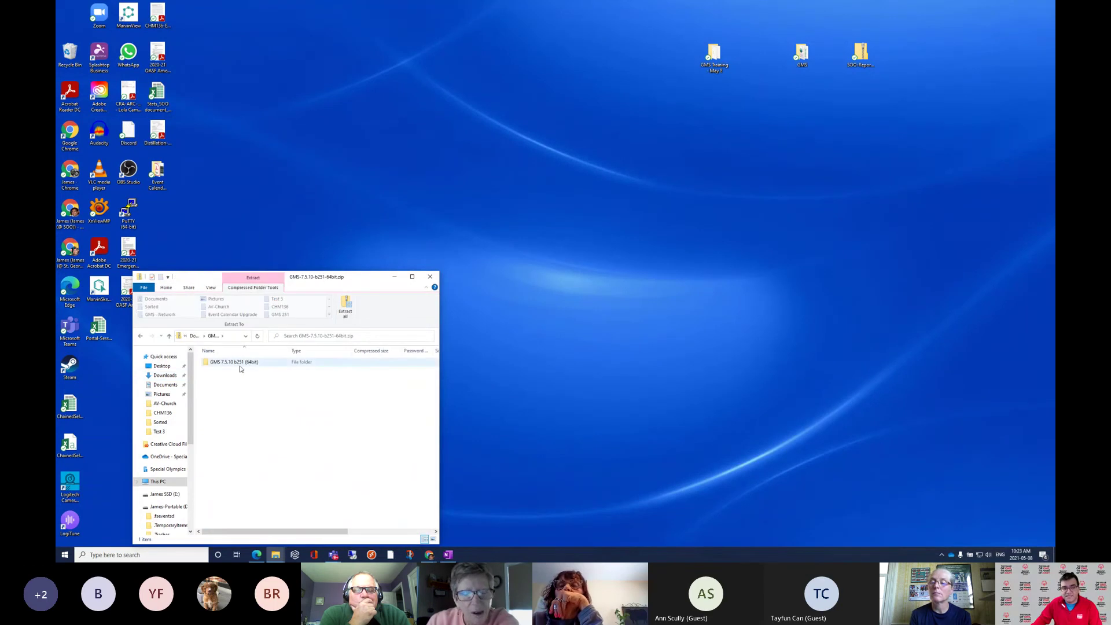
click(243, 368)
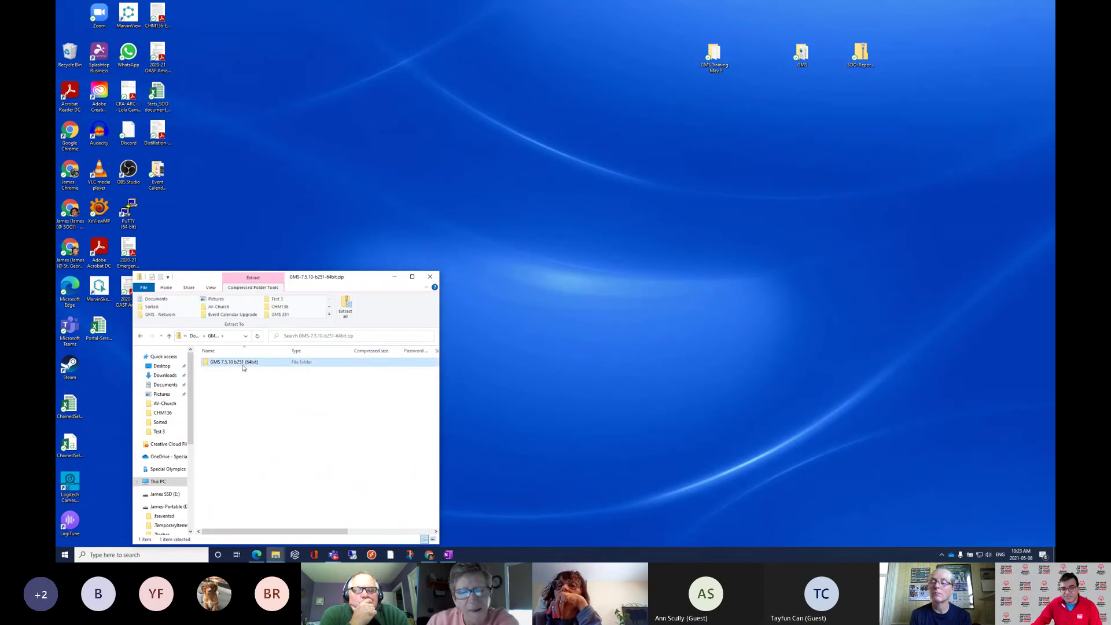
click(347, 310)
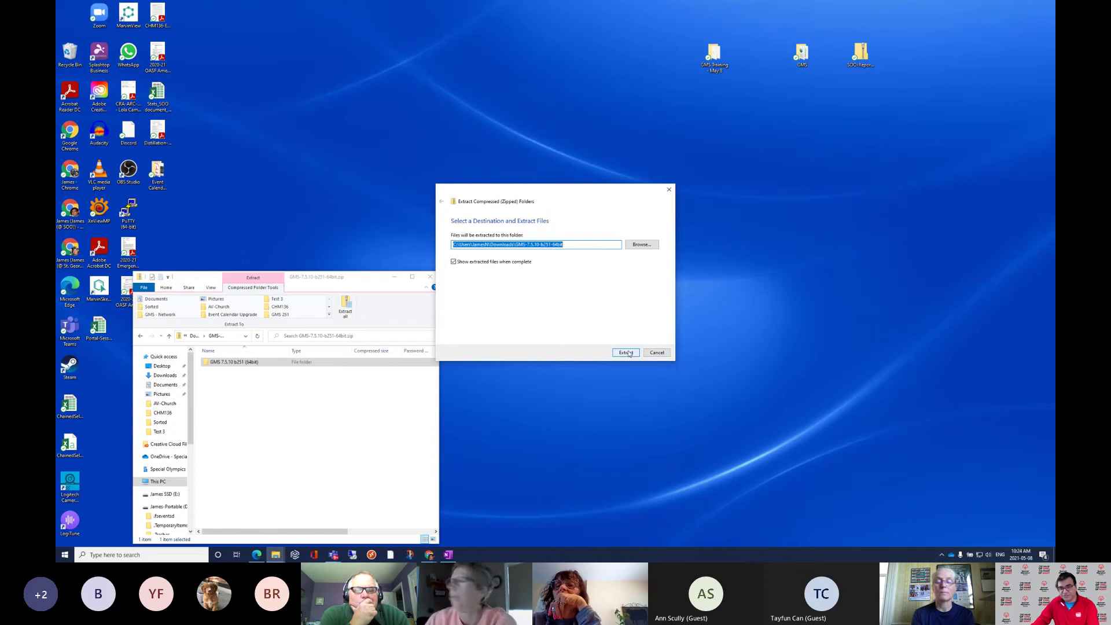
click(626, 353)
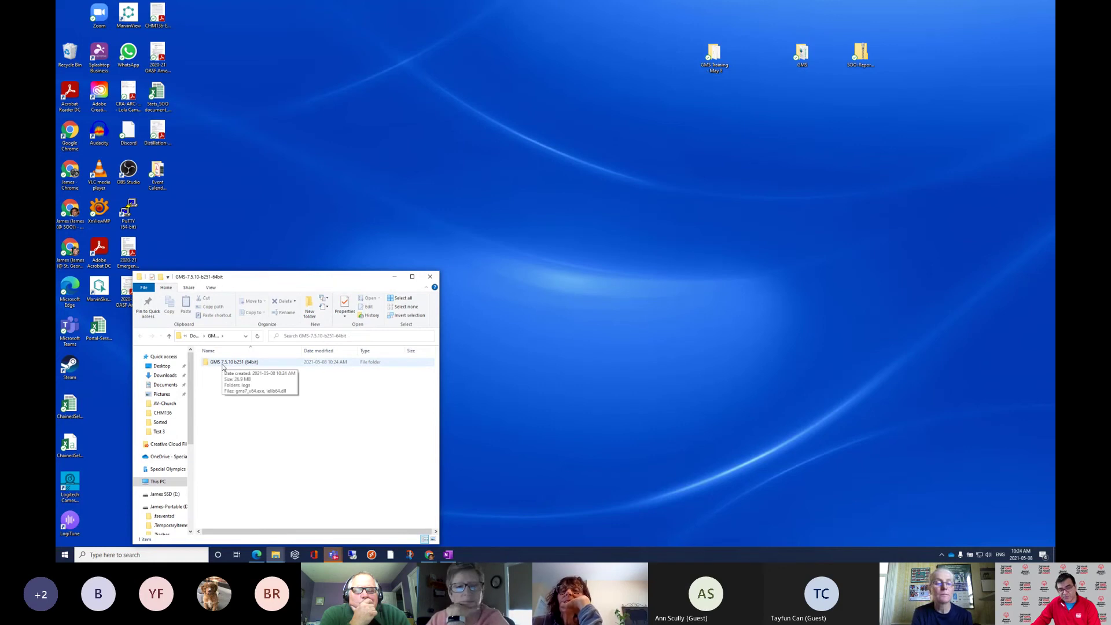
Copy the extracted GMS 7.5.10 b251 (64bit) folder onto the desktop
double_click(222, 363)
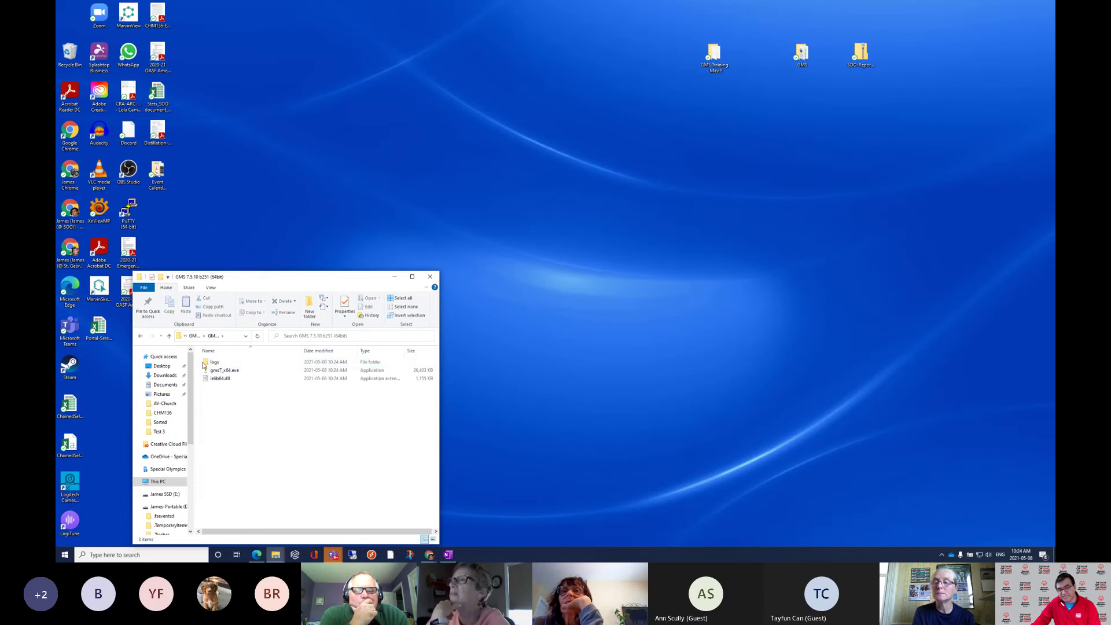
key(alt+Left)
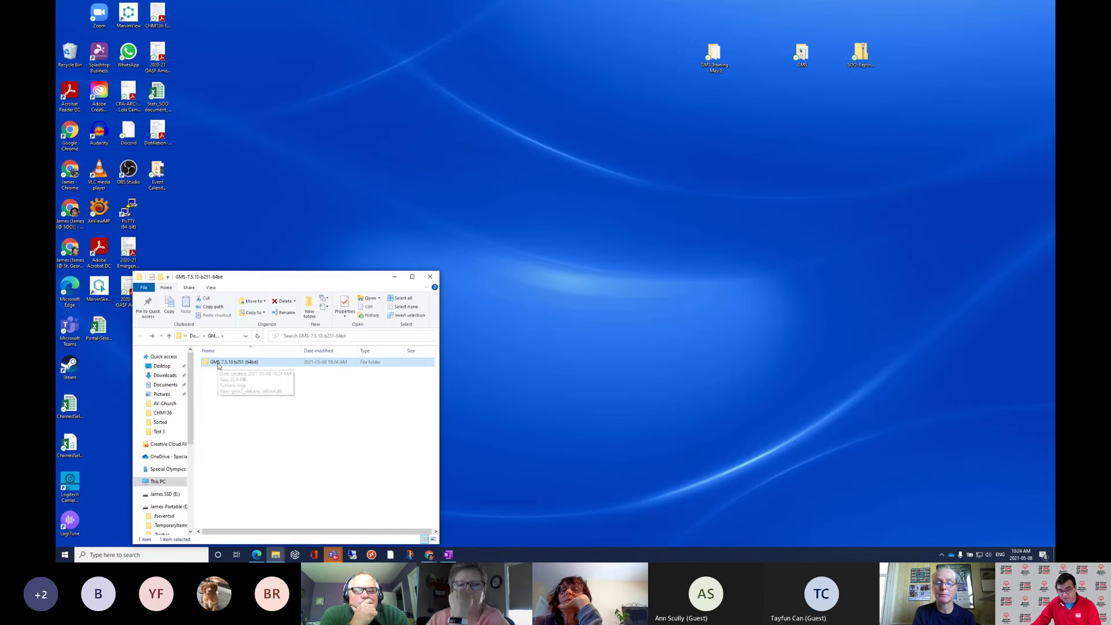
drag(218, 365, 557, 131)
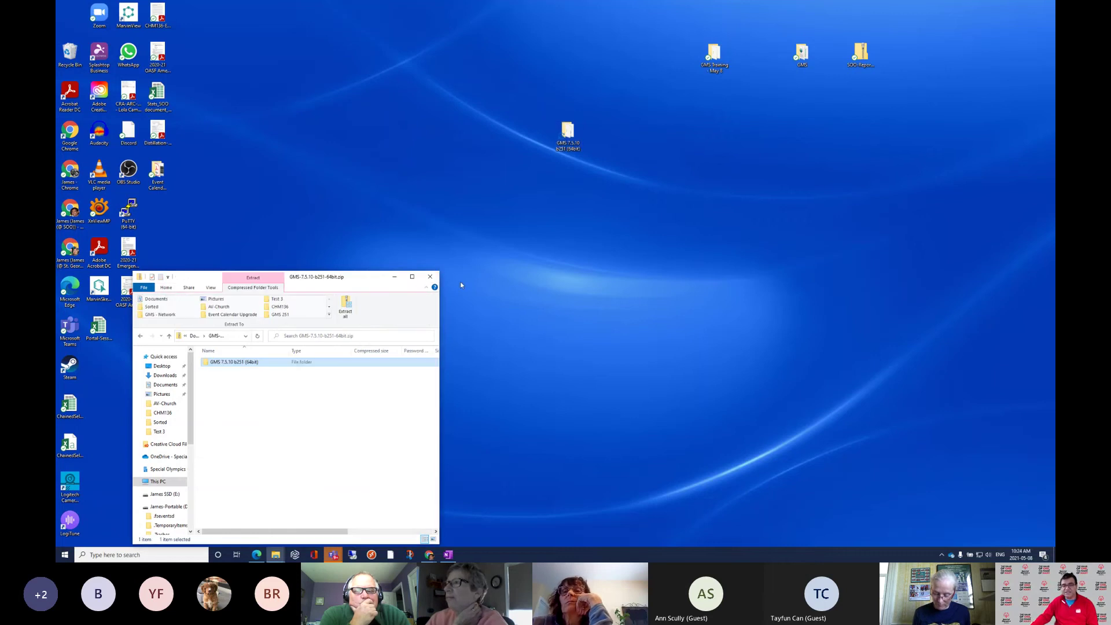
Close the zip window, reposition the GMS 7.5.10 desktop folder, and briefly inspect it
click(431, 276)
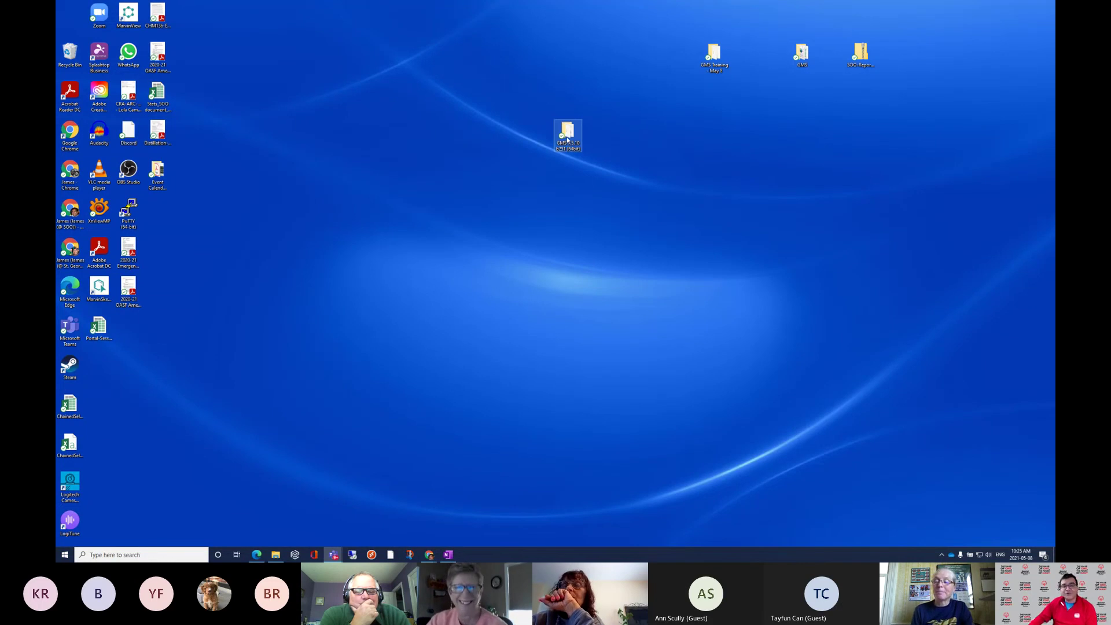
drag(570, 134, 503, 124)
double_click(516, 139)
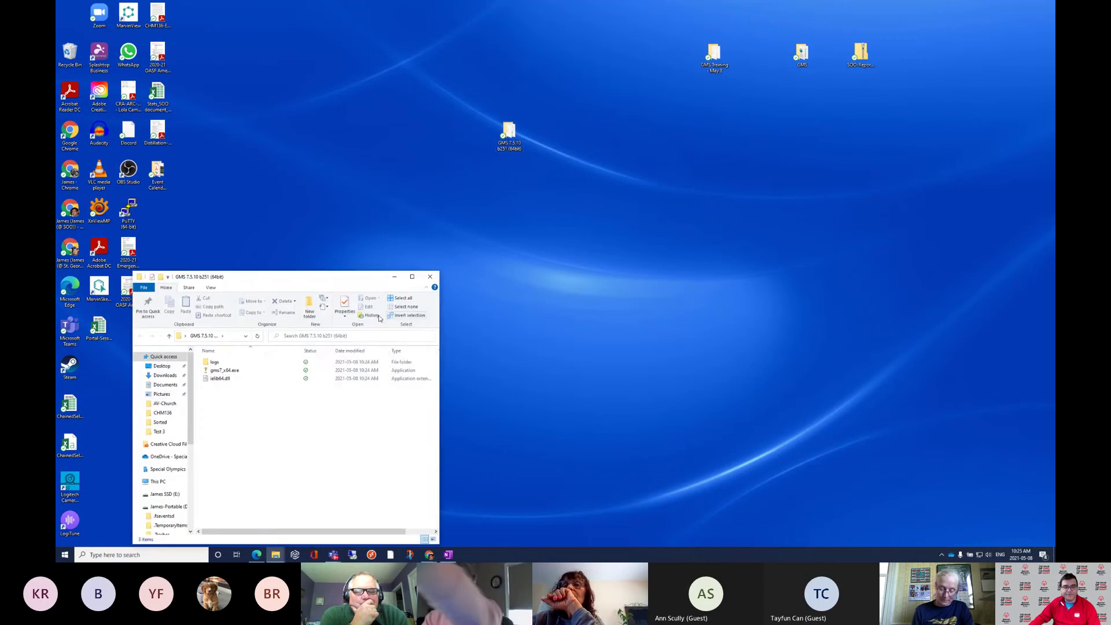
drag(271, 281, 754, 132)
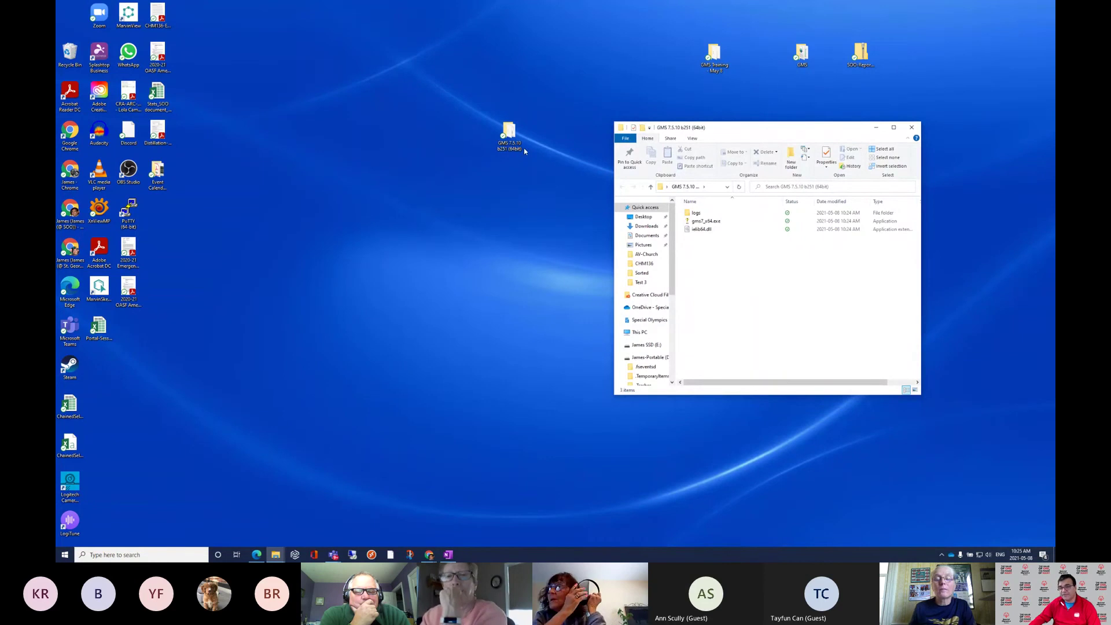
click(911, 127)
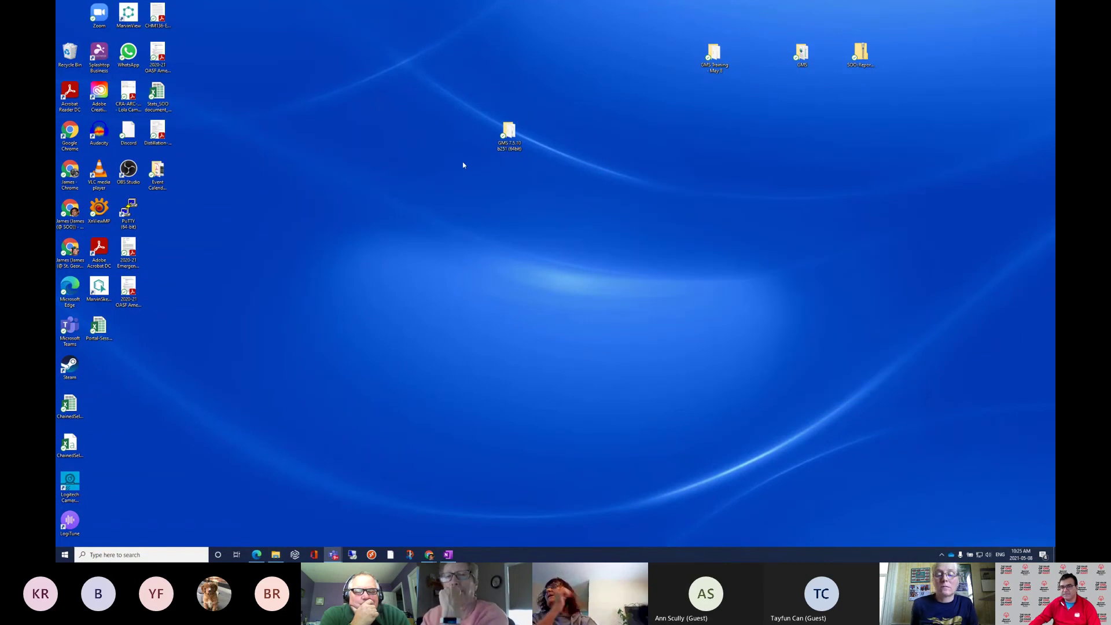
Compare GMS 7.5.10 b251 (64bit) with GMS Training - May 8, leaving the training window centred
click(510, 145)
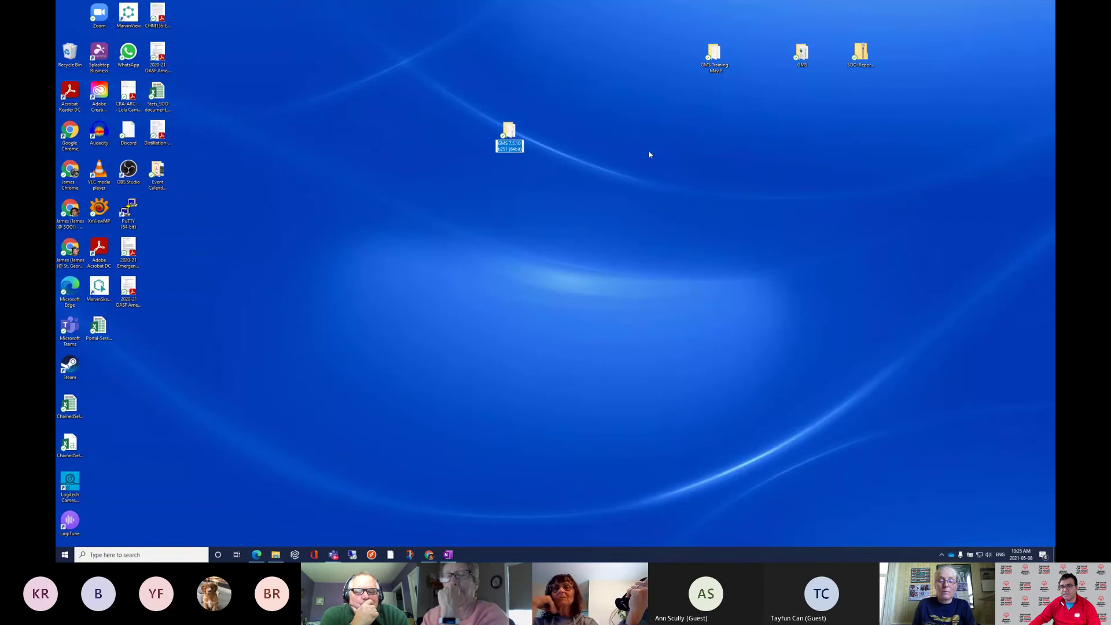
click(715, 55)
double_click(716, 56)
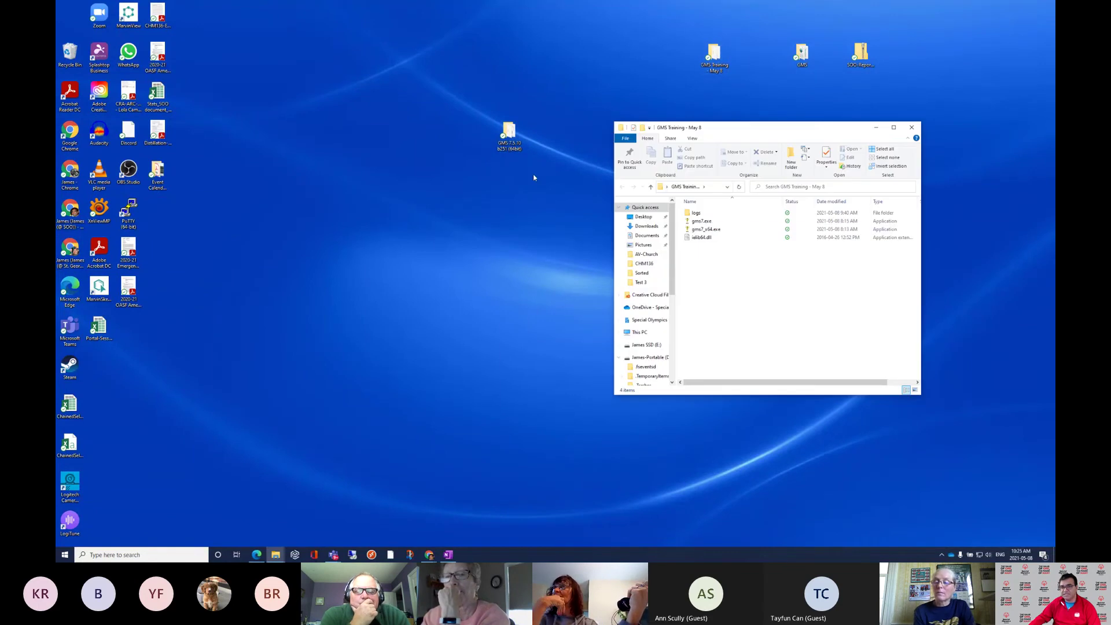
double_click(515, 147)
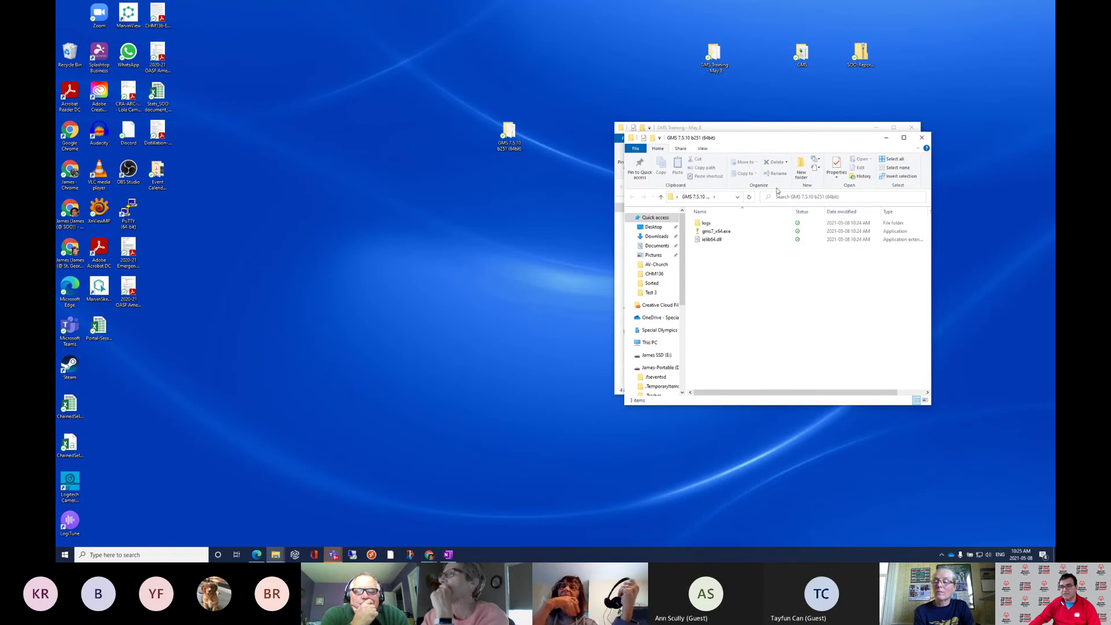
drag(810, 148, 469, 212)
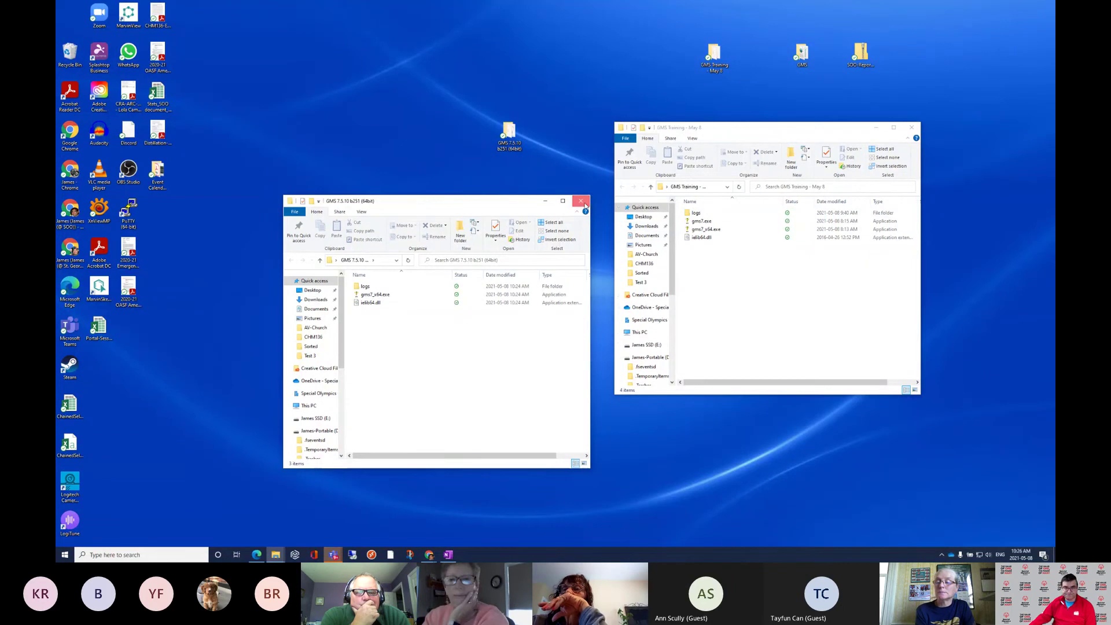
click(581, 201)
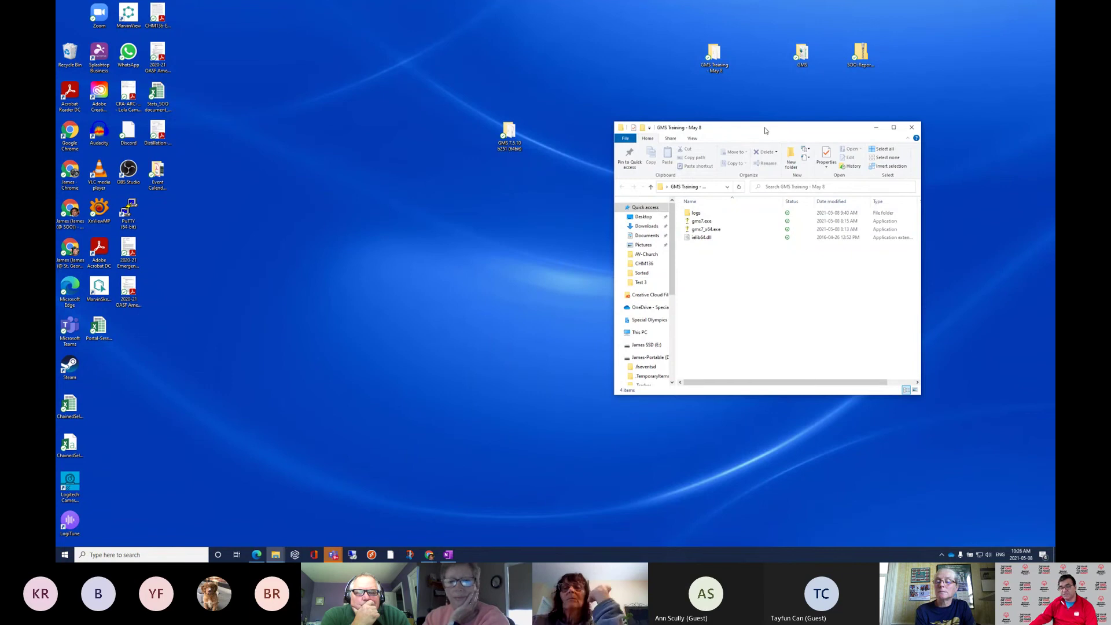
drag(766, 131, 589, 114)
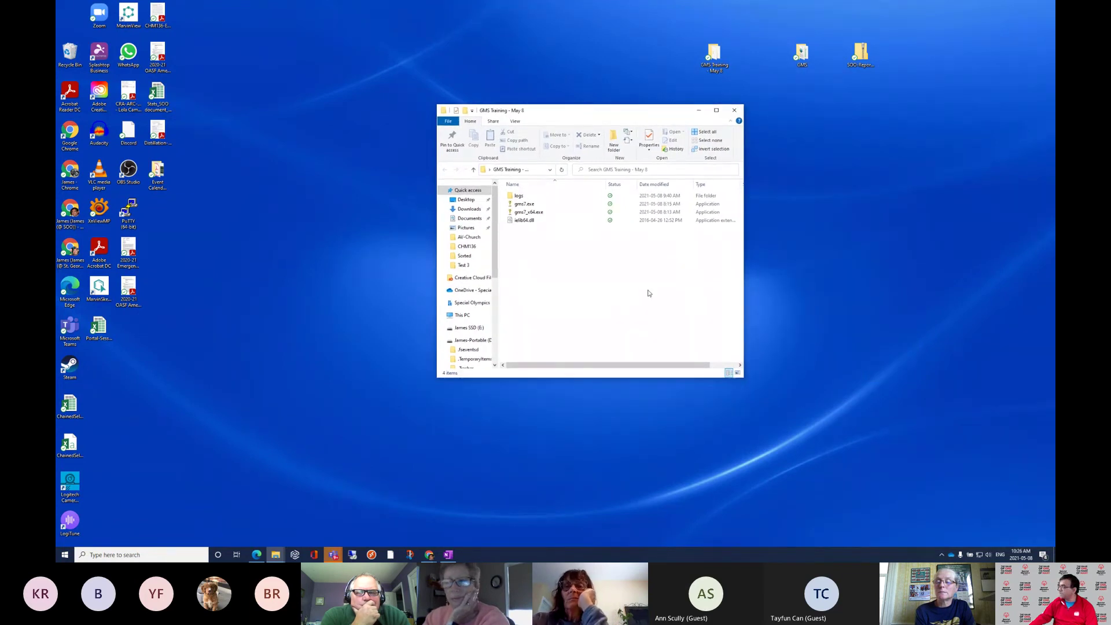
Launch gms7_x64.exe and enter Special Olympics Ontario as both user and organization name
click(533, 214)
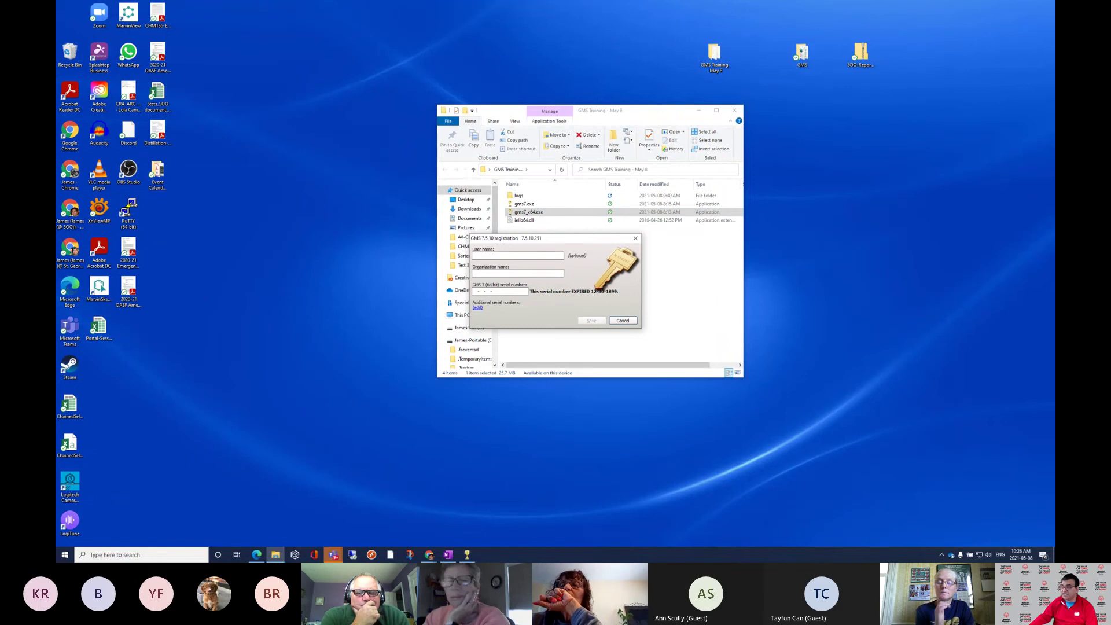
text(Spec)
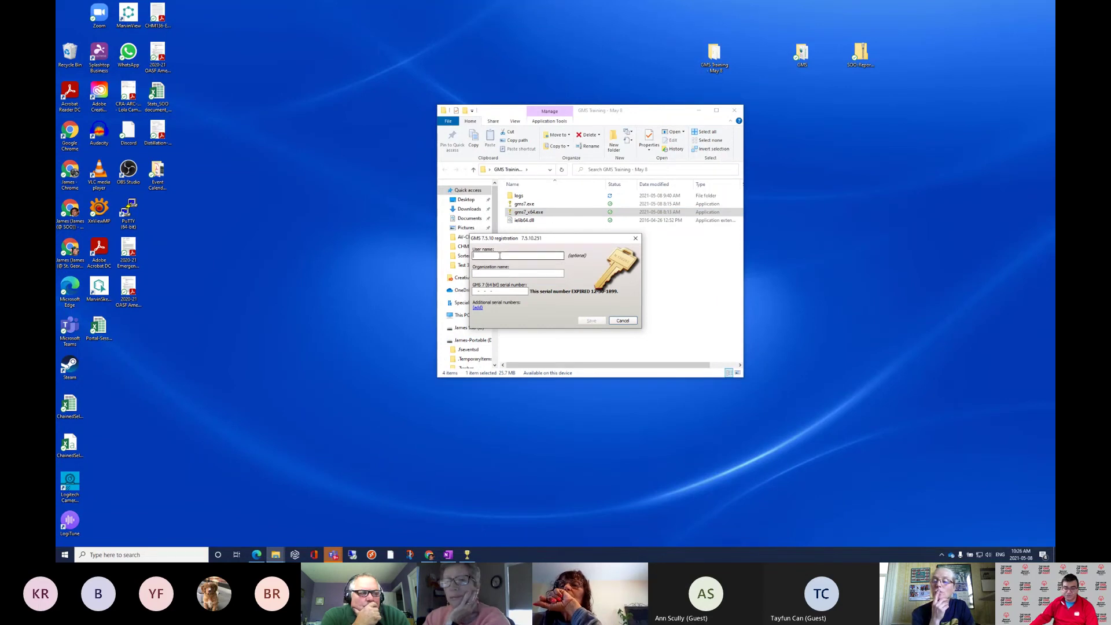
text(ial Oly)
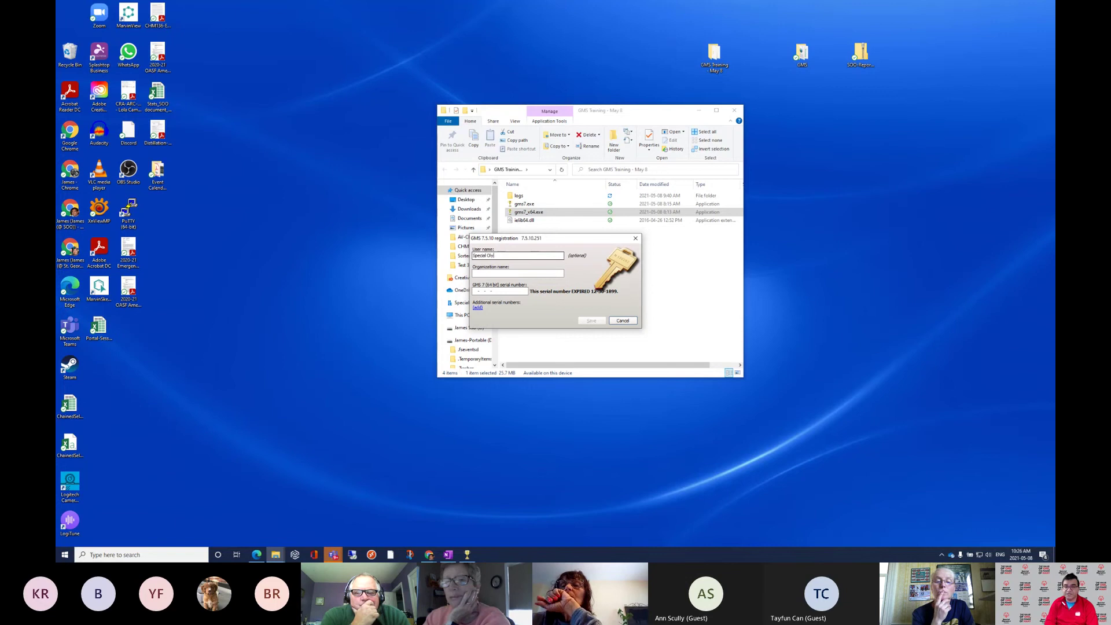
text(mpics Ontario)
click(518, 273)
text(Spe)
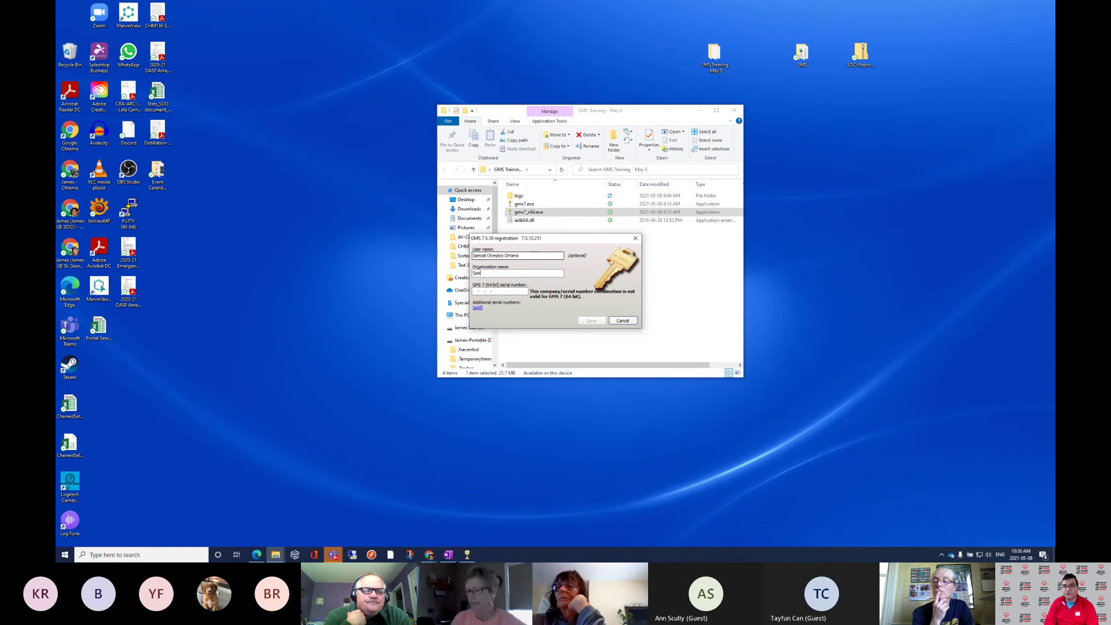
text(cial Olympics Ontario)
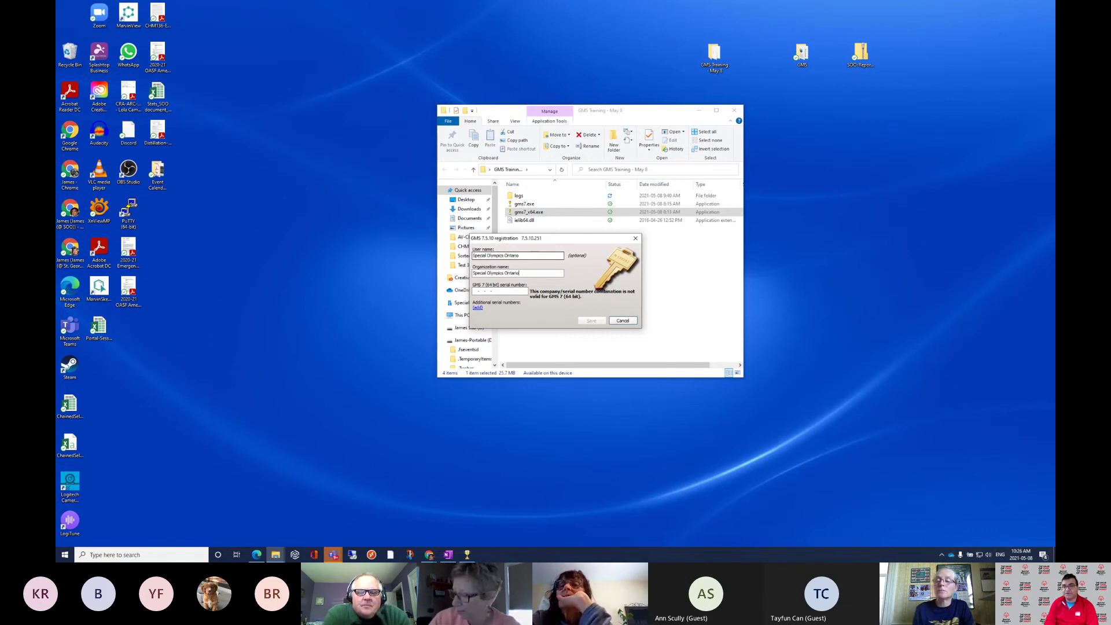
key(Tab)
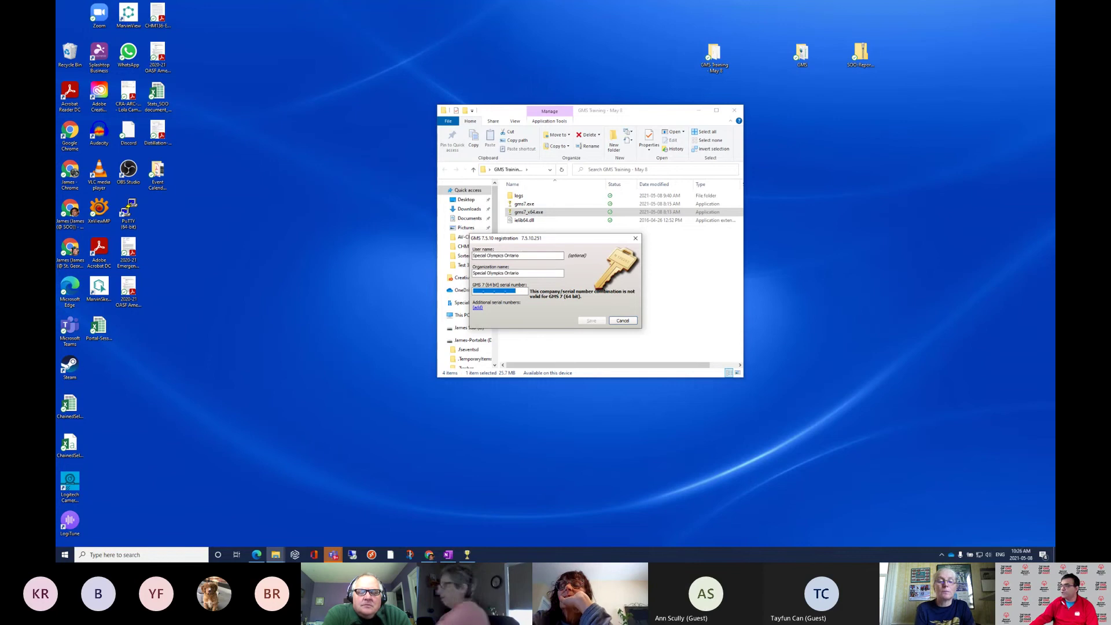
Paste the licence serial number into the serial number field
click(885, 331)
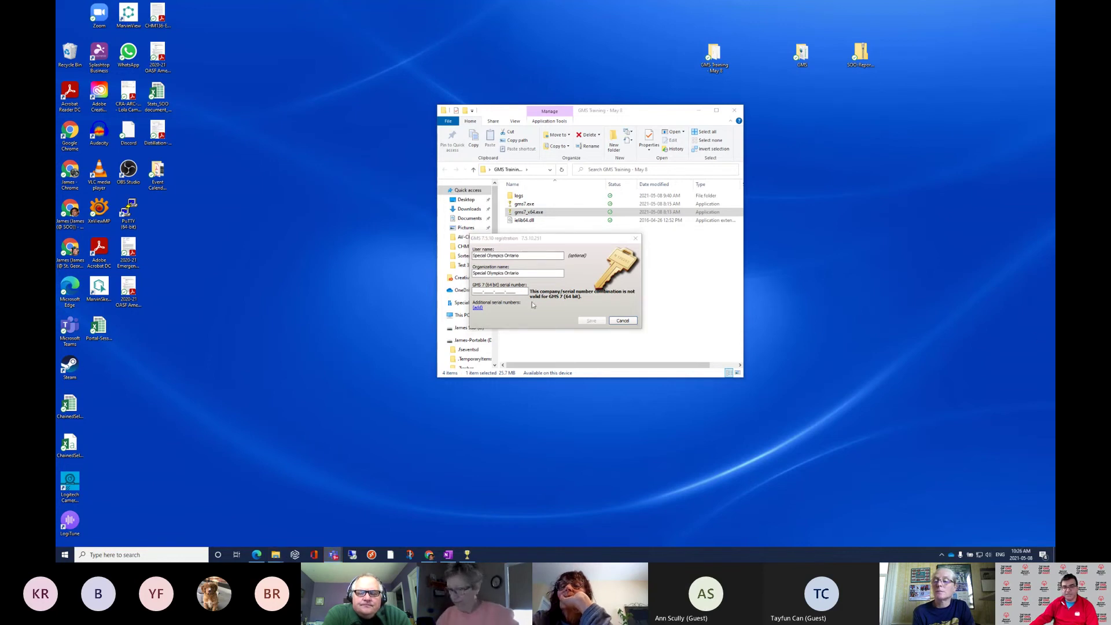
click(474, 292)
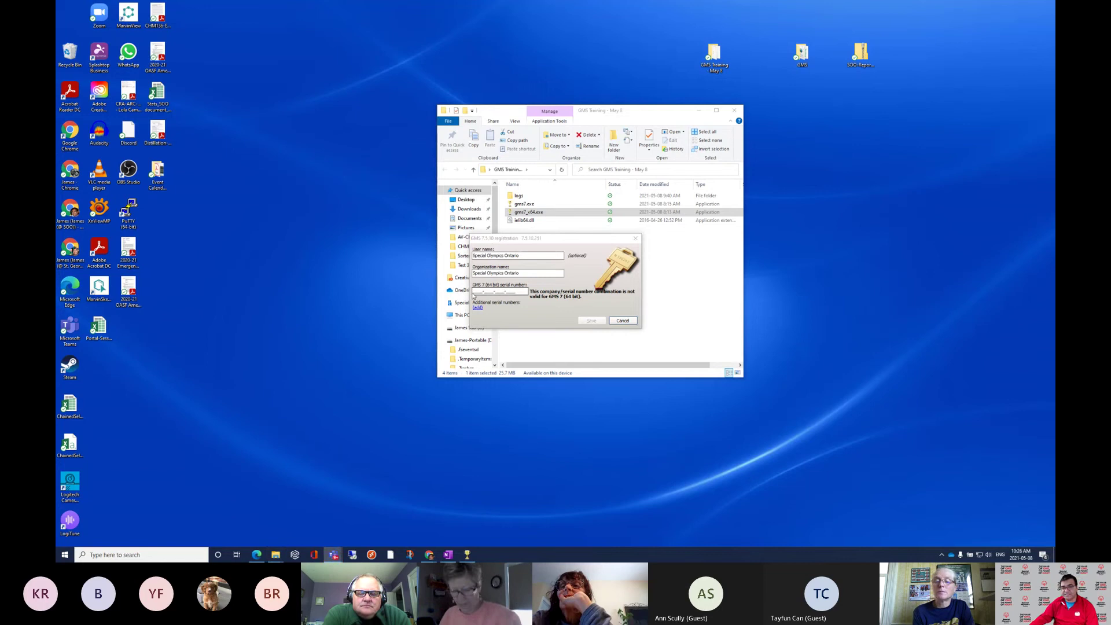
click(474, 292)
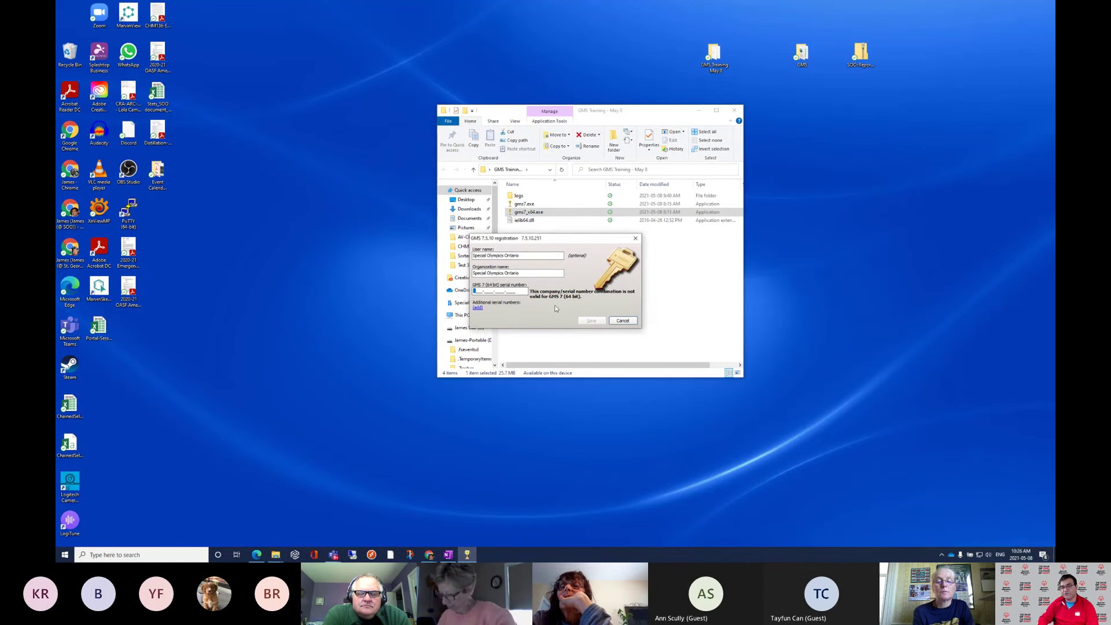
key(ctrl+v)
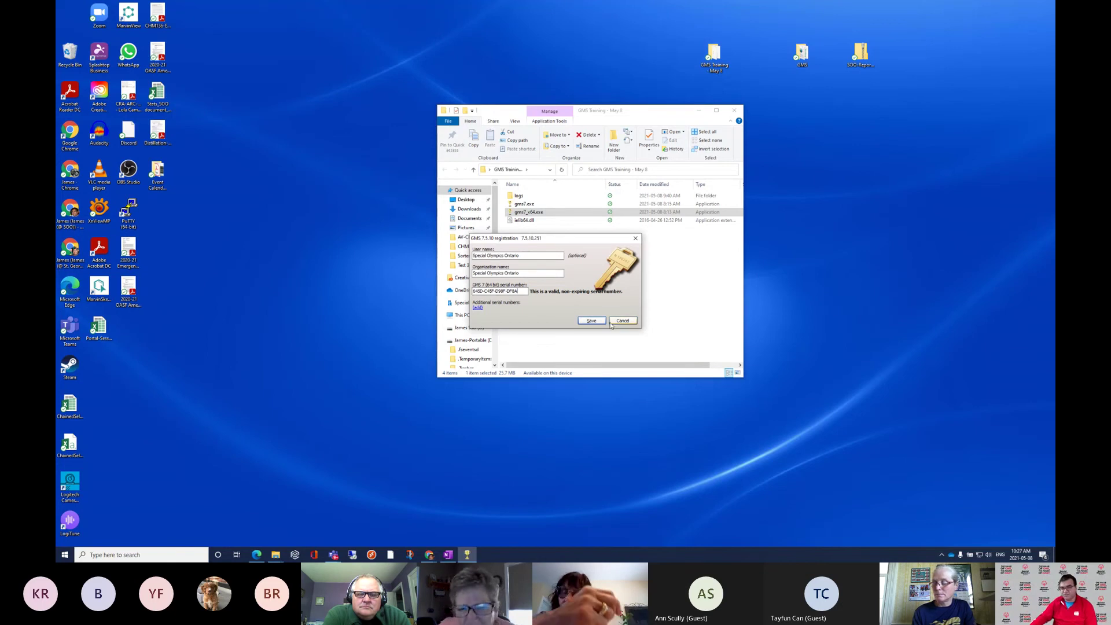
Save the registration details in the GMS 7 registration dialog
click(591, 321)
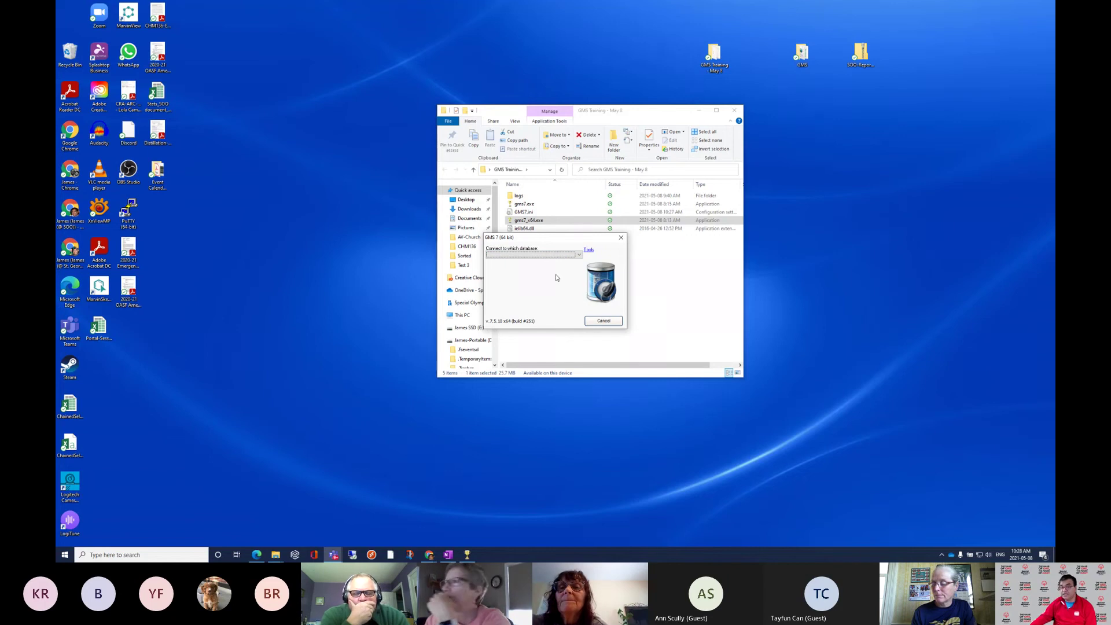
Open Tools > Setup database connections and choose Create new
click(588, 250)
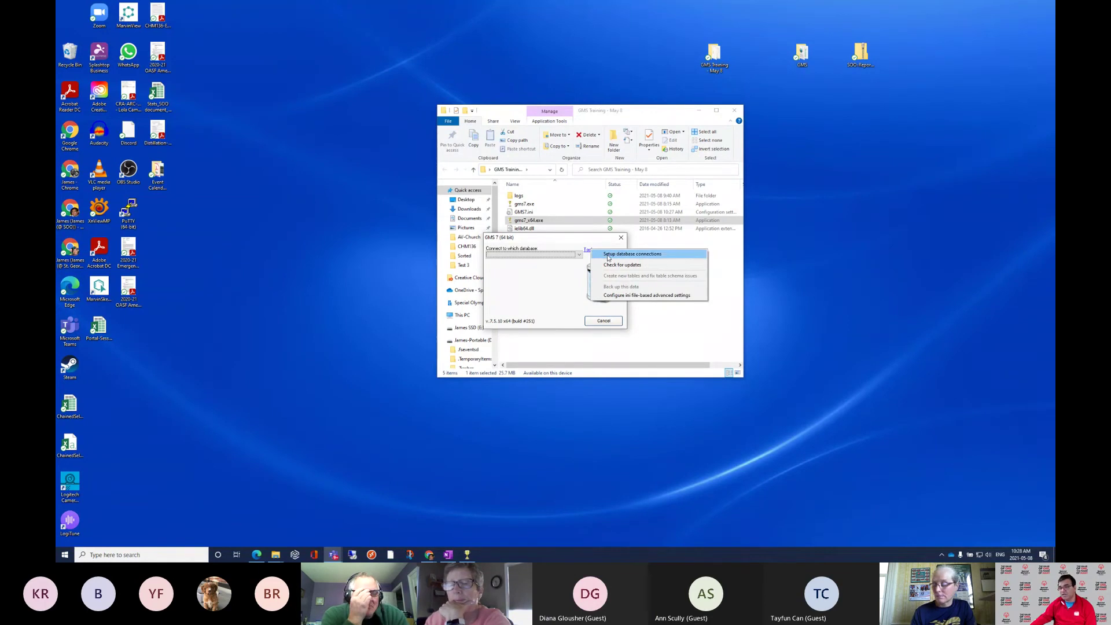
click(608, 255)
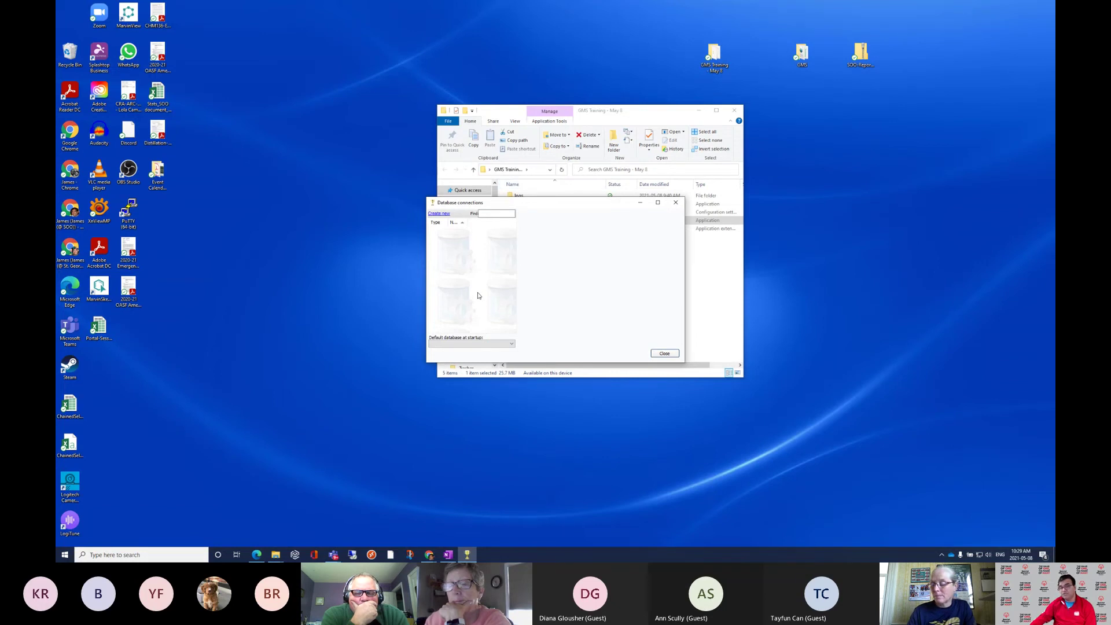
click(439, 213)
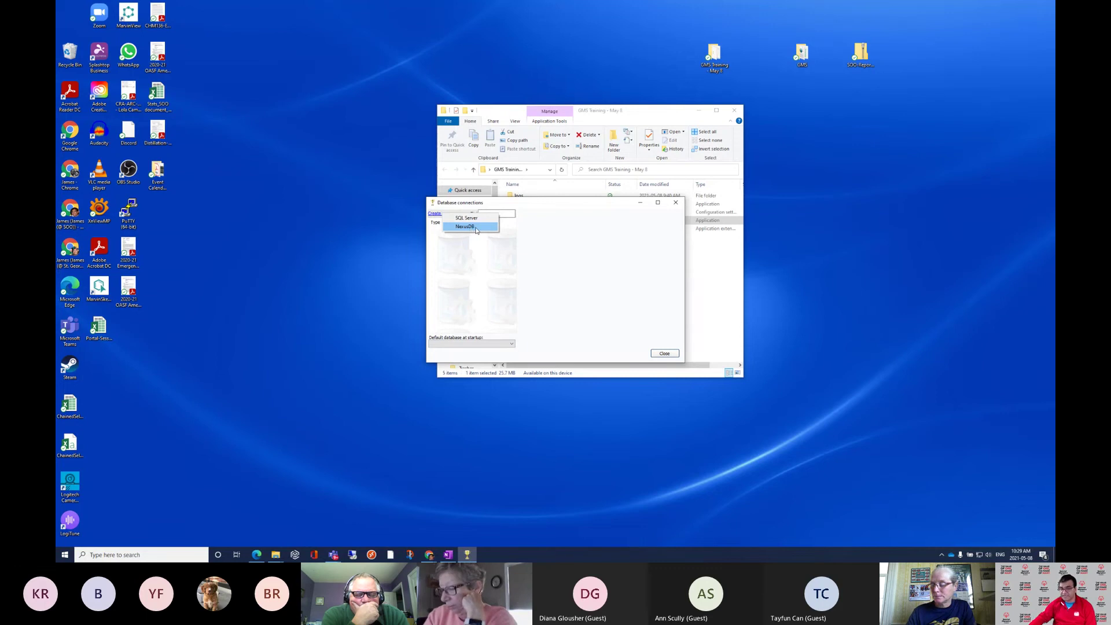
Make the new connection NexusDB, named 'Test May 8', working with local data files directly
click(476, 227)
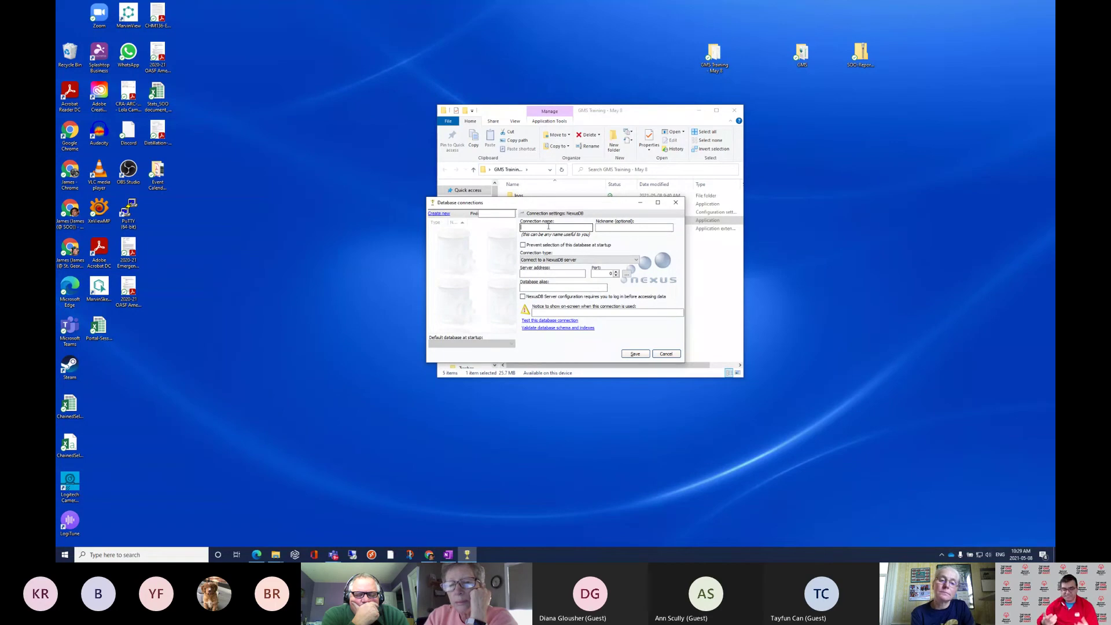
text(st)
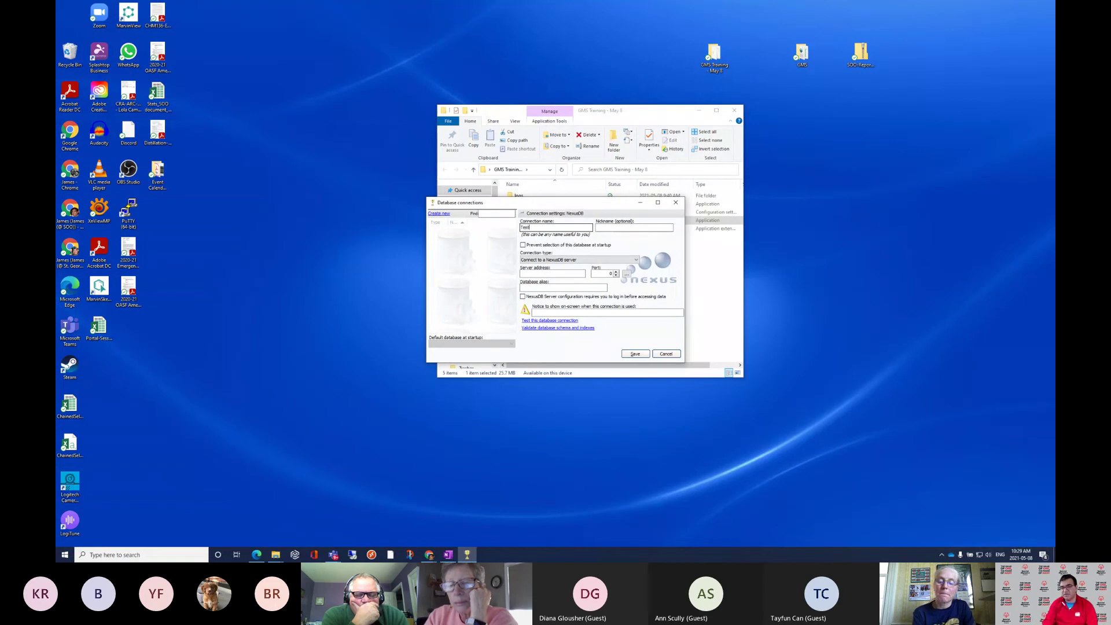
text( May 8)
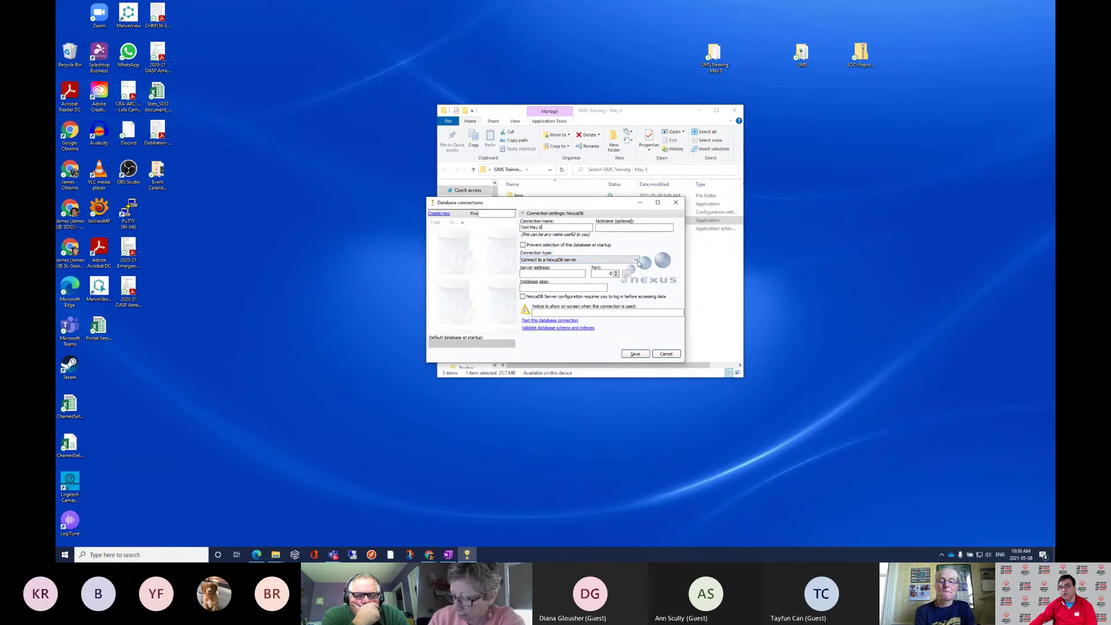
click(633, 259)
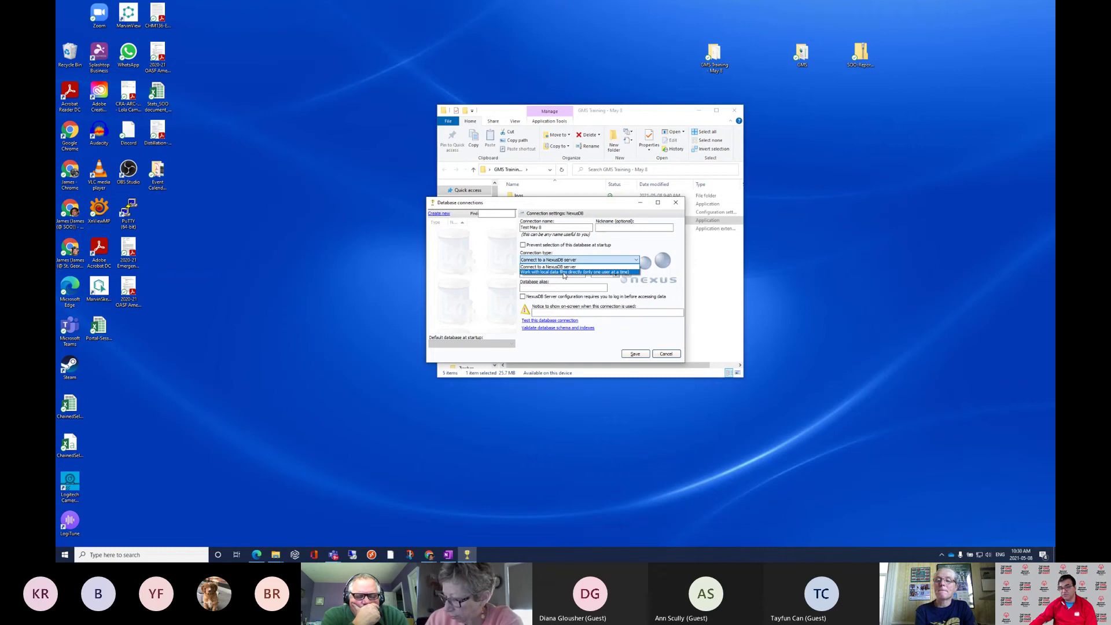
click(564, 272)
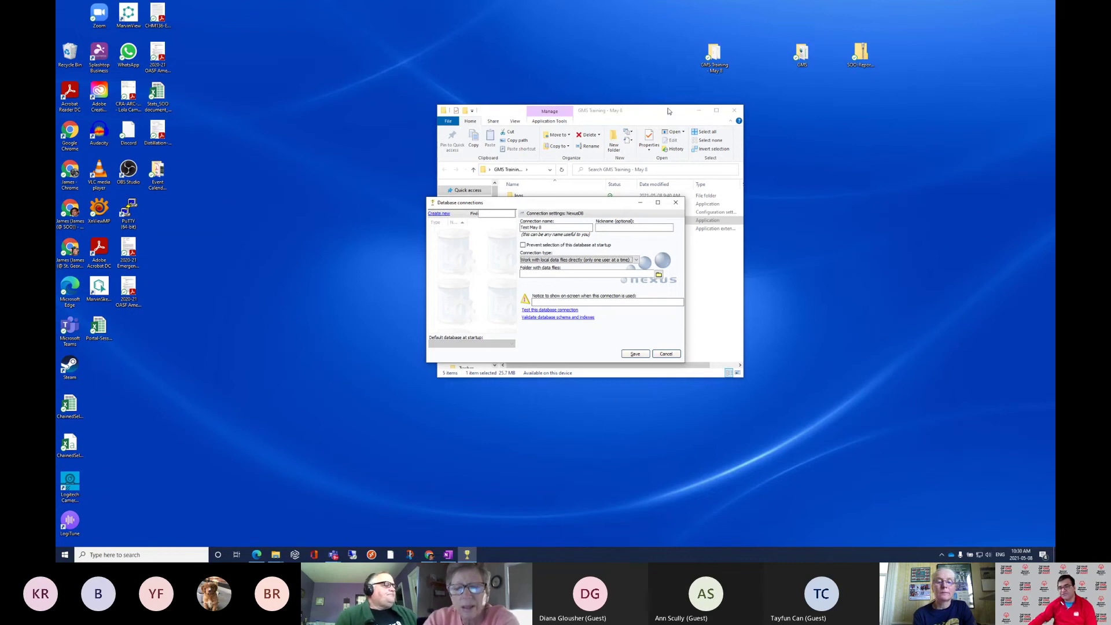
Browse for the data-files folder and create a new 'data' folder inside GMS Training - May 8
drag(668, 110, 318, 65)
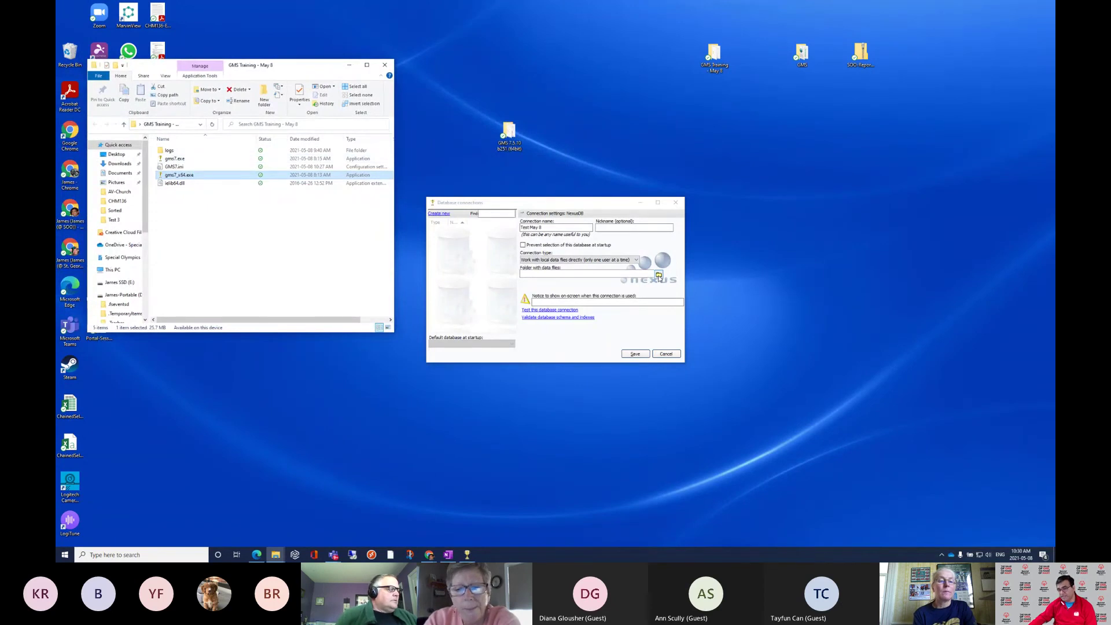
click(658, 275)
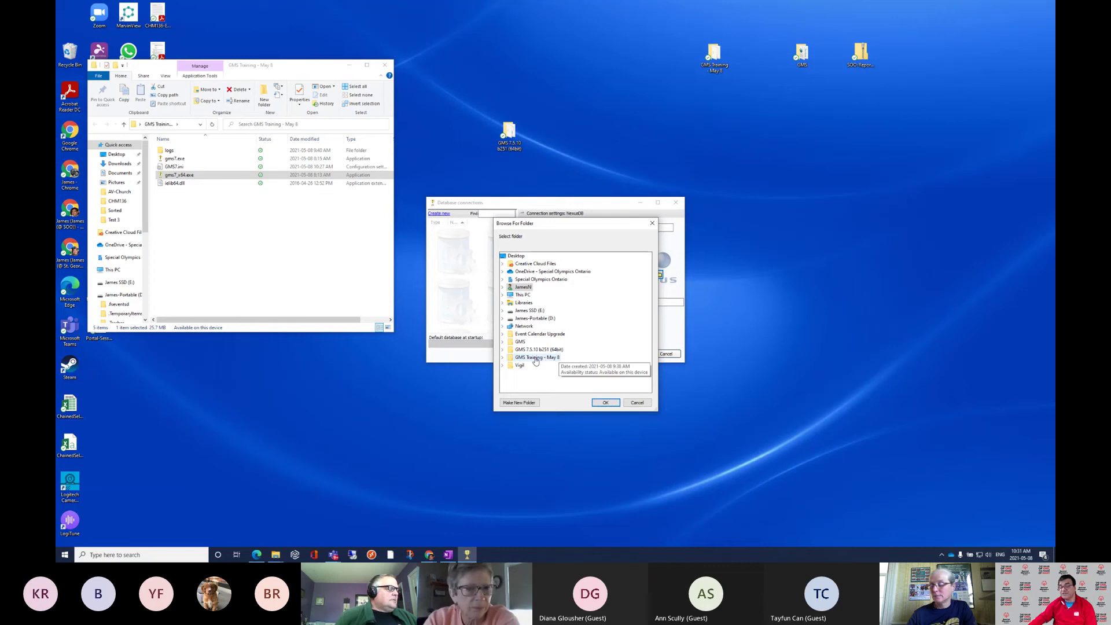
click(502, 357)
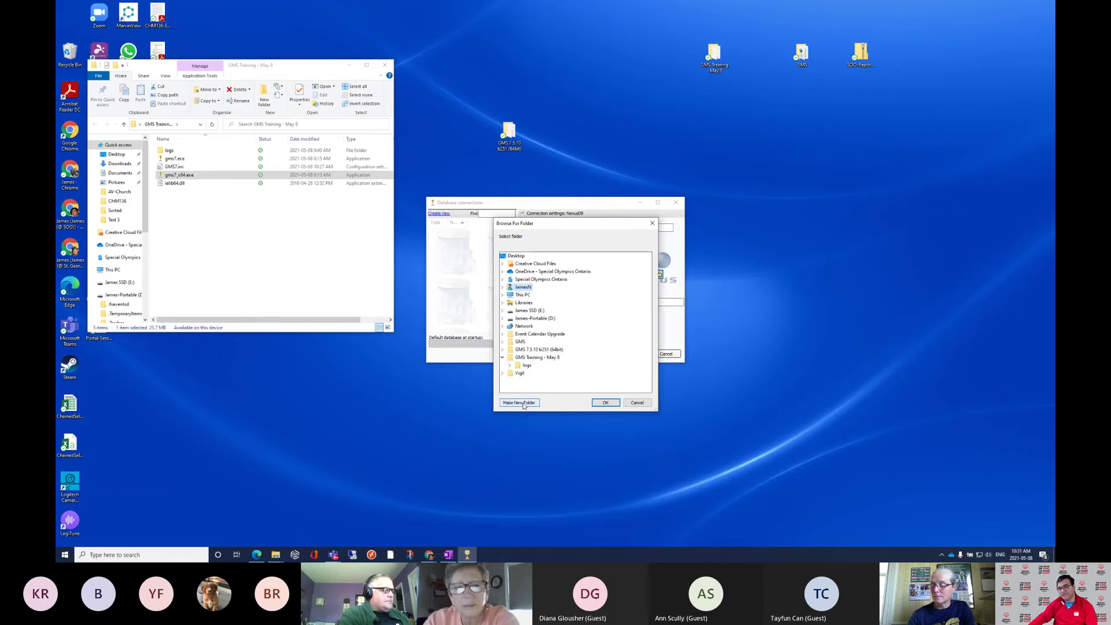
click(519, 402)
text(da)
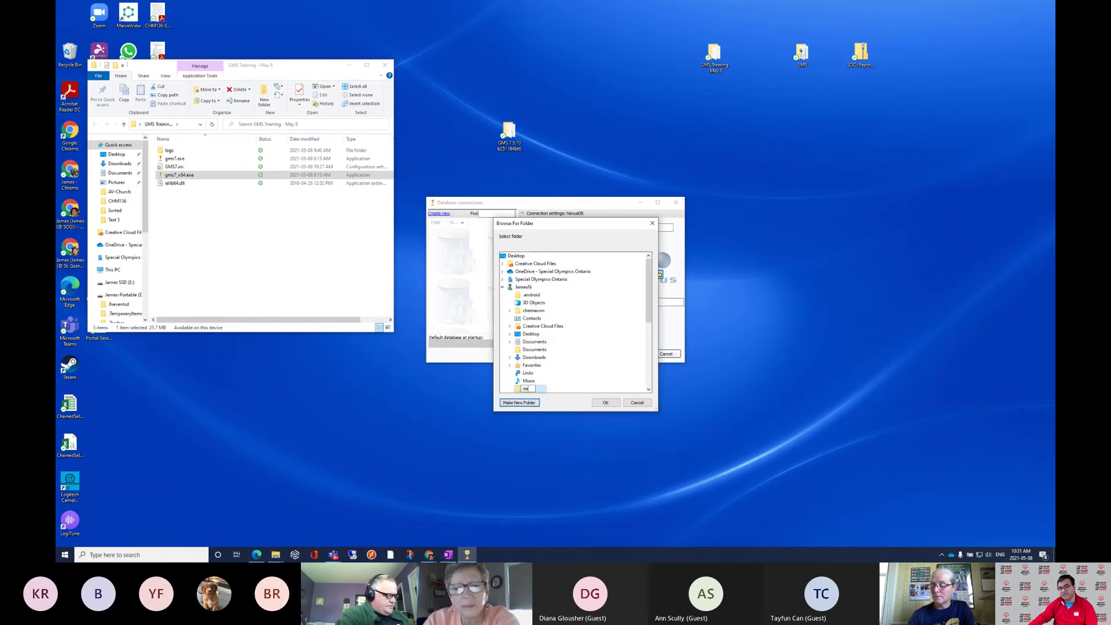
text(ta)
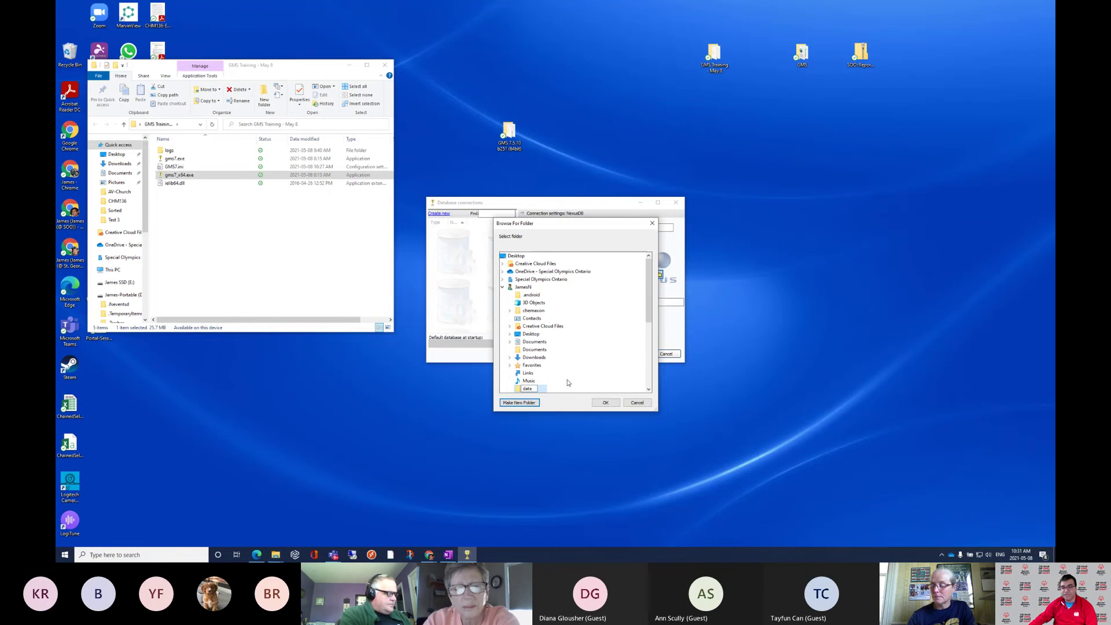
key(Return)
scroll(551, 375, down, 3)
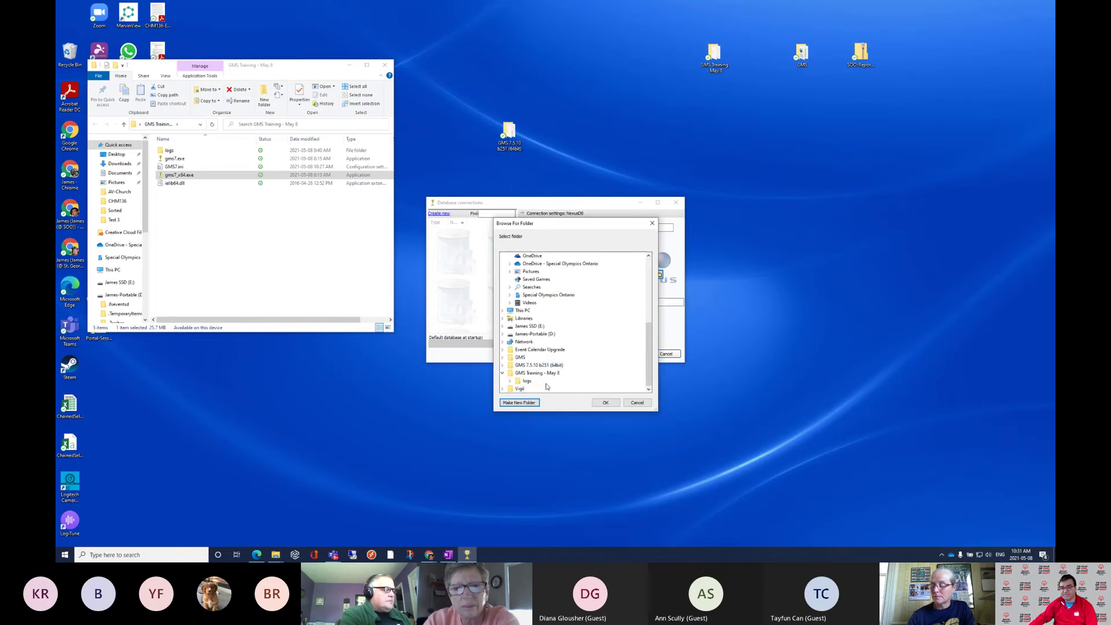
click(538, 373)
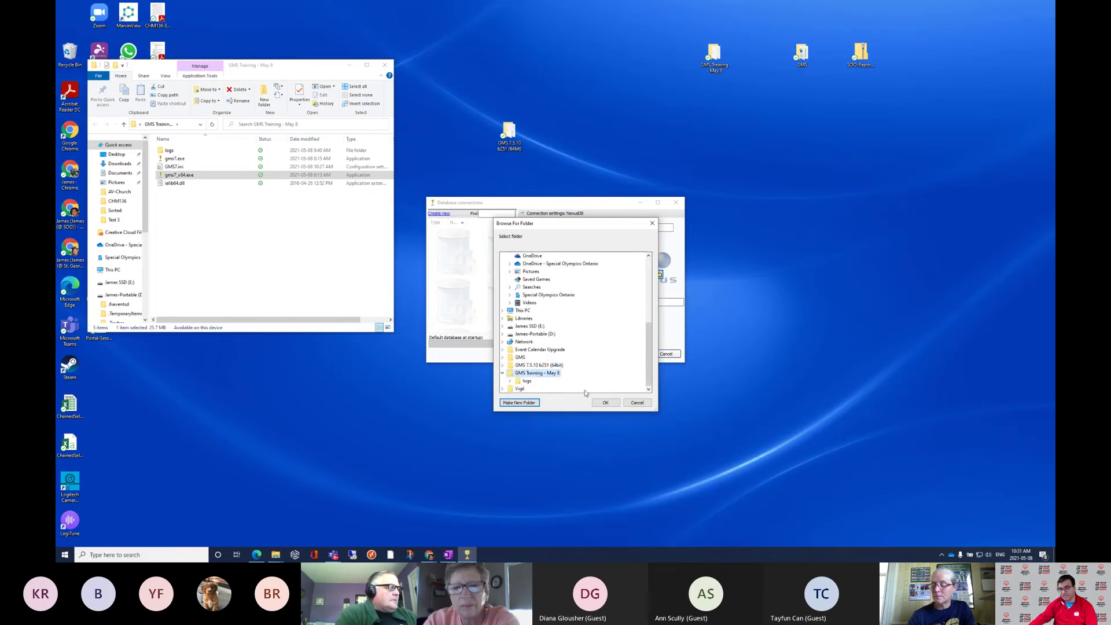
click(519, 402)
text(data)
key(Return)
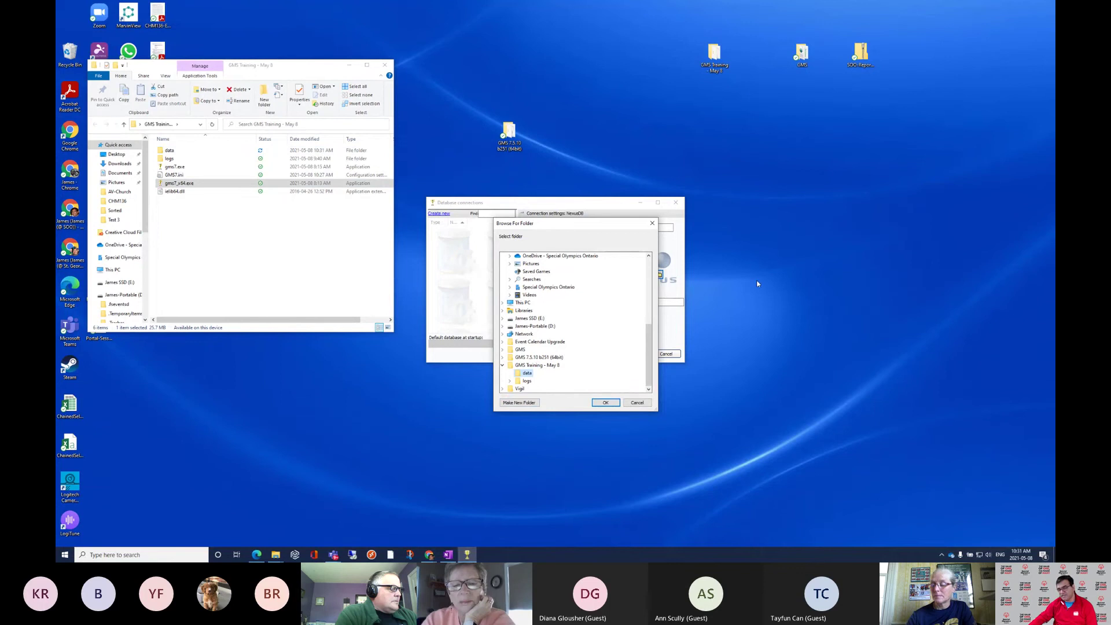
Use the data folder, add notice 'Test - May 8 Database', and pass the connection test
click(605, 403)
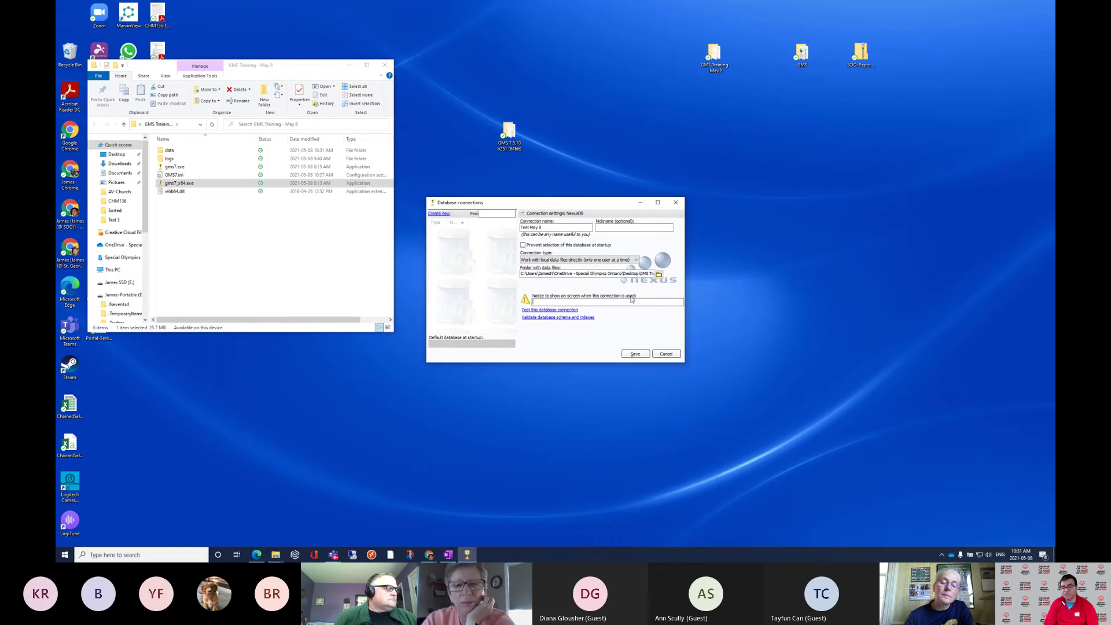
text(T)
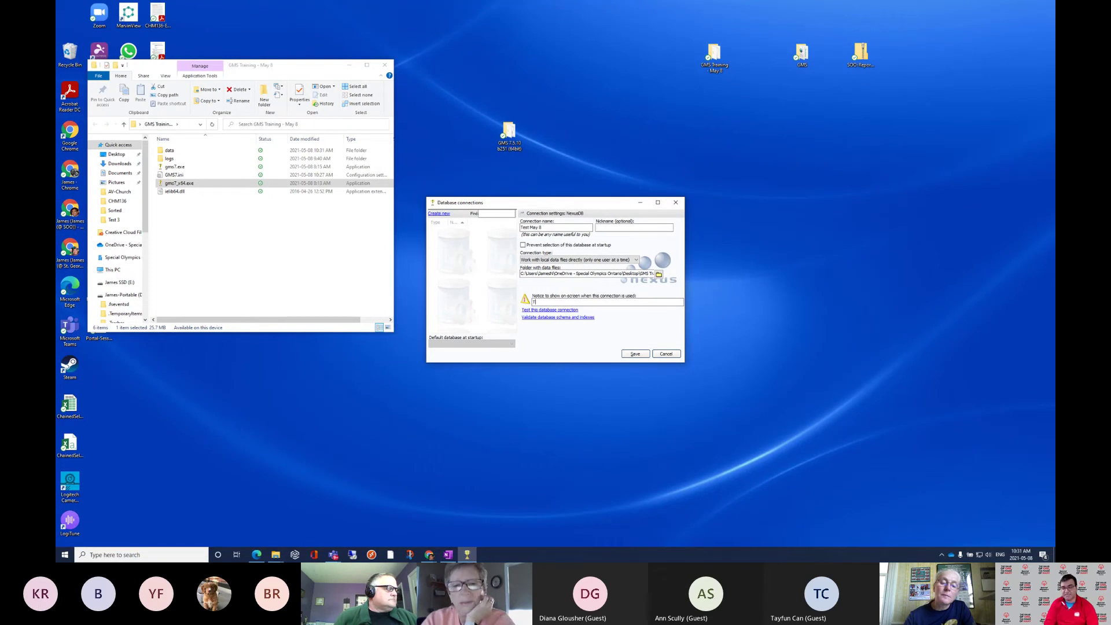
text(est - M)
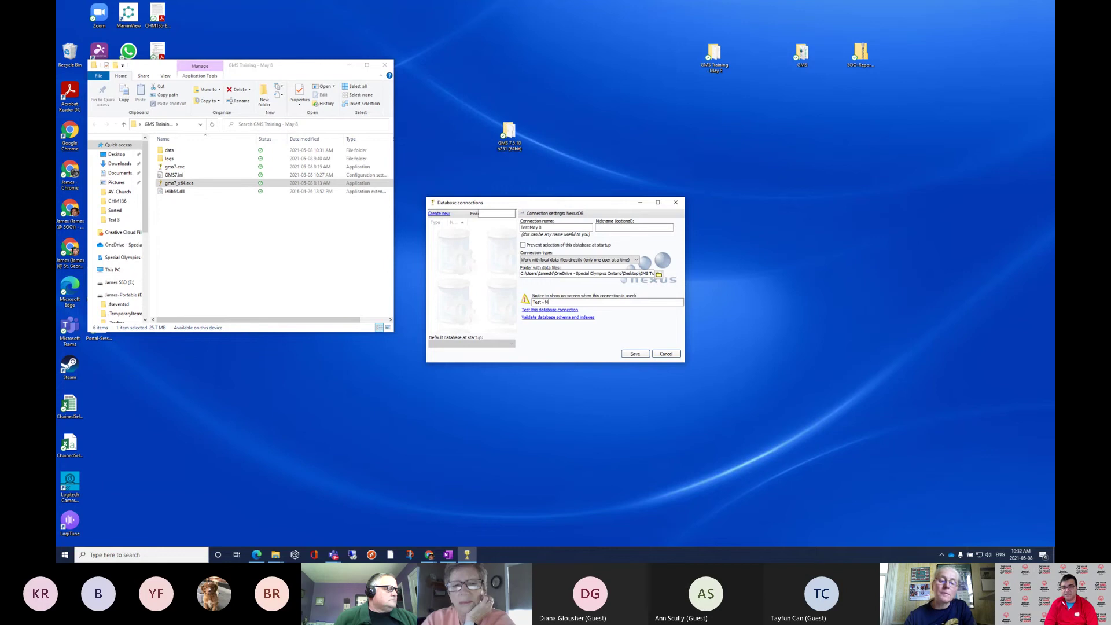
text(ay 8 Database)
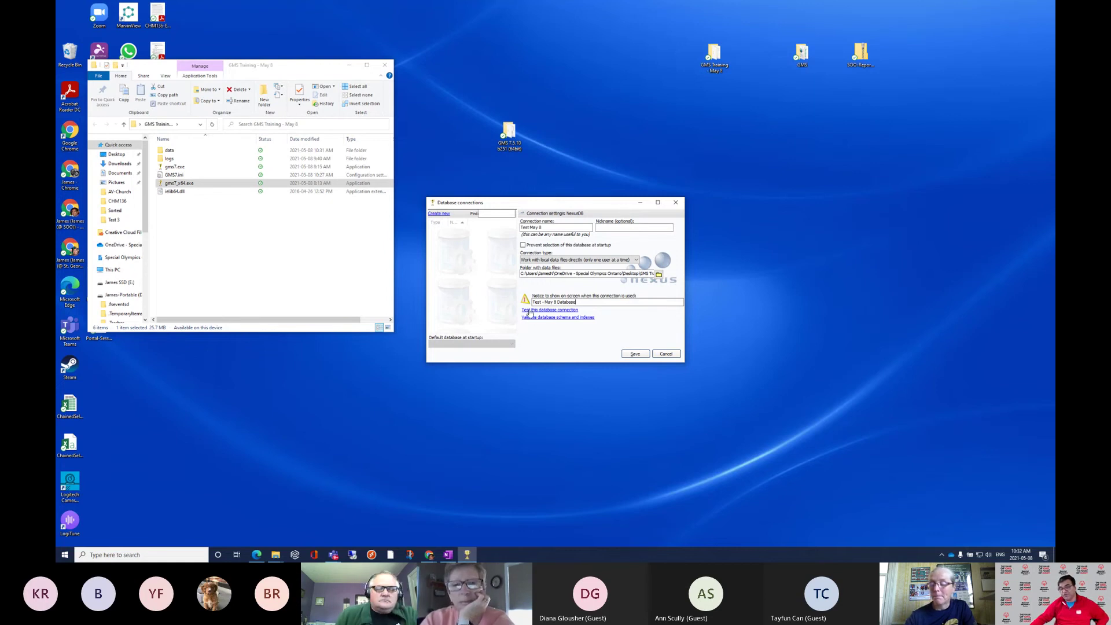
click(529, 311)
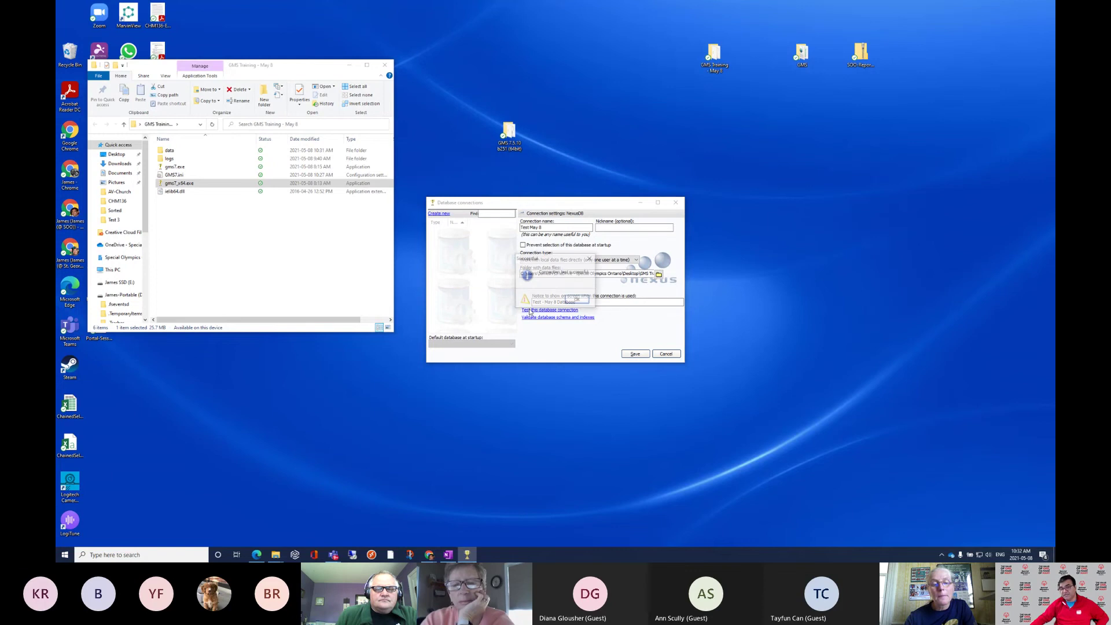
click(579, 300)
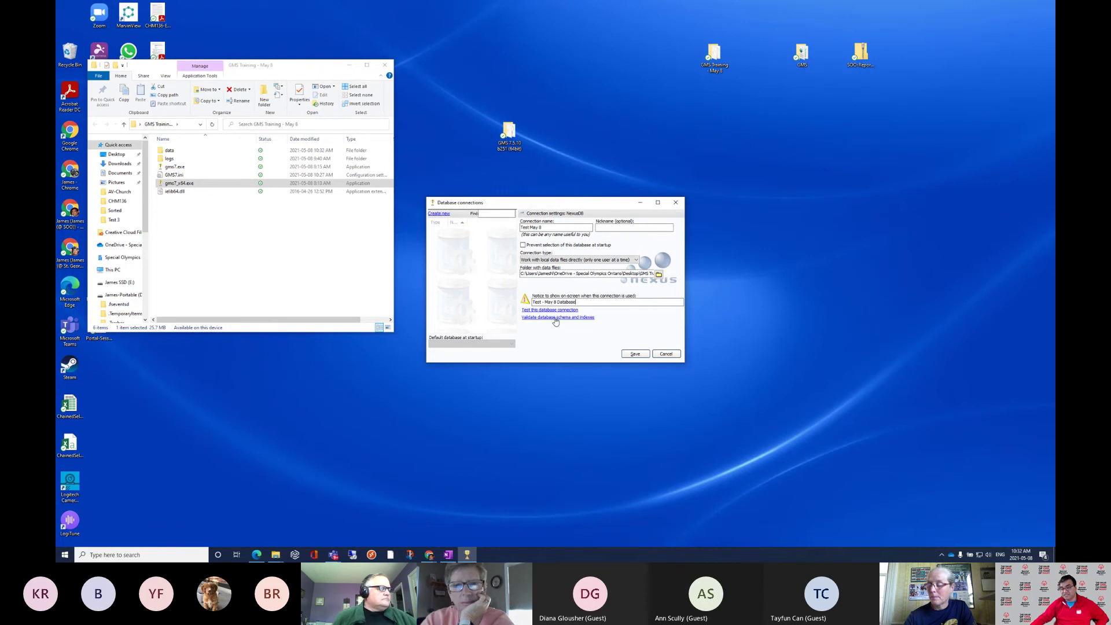
Validate the schema and indexes, stepping through the Table Schema Update Wizard to Finish
click(555, 318)
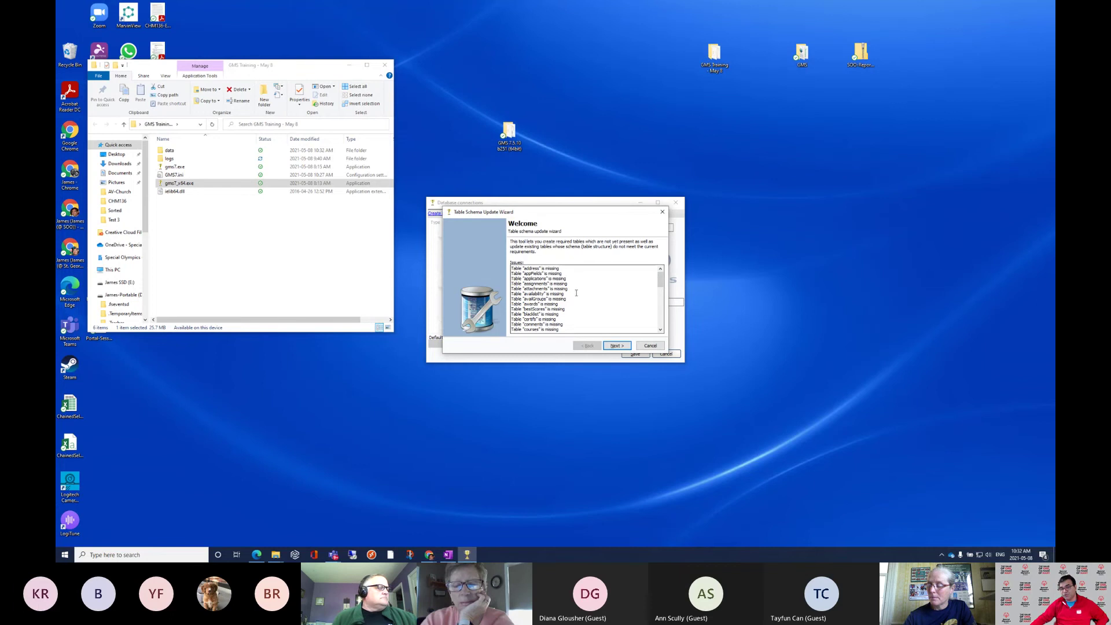
scroll(545, 308, down, 10)
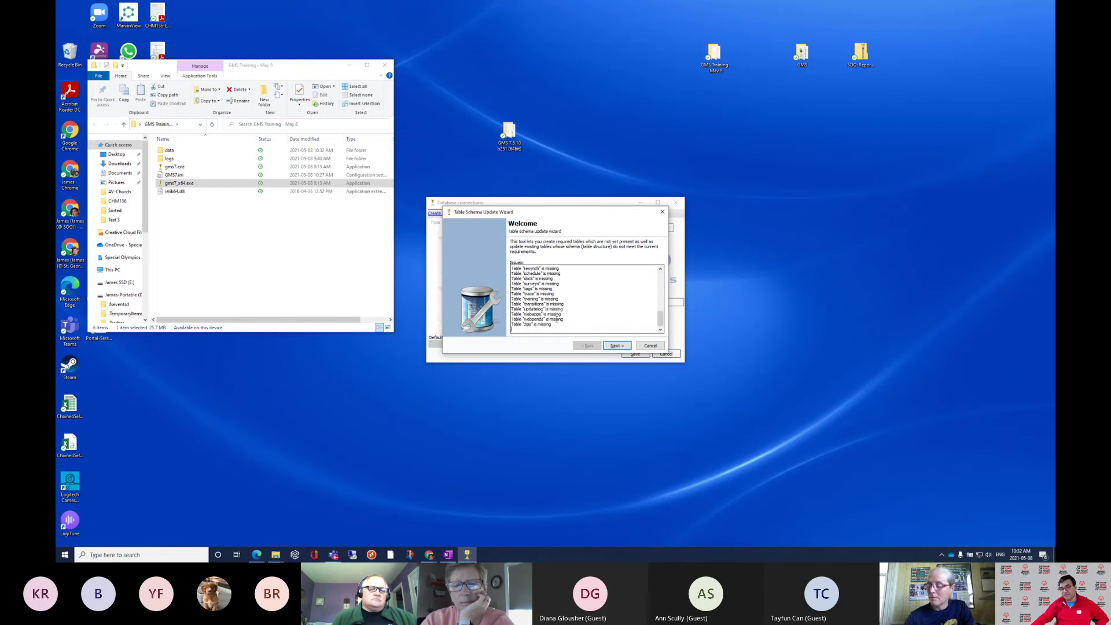
click(616, 346)
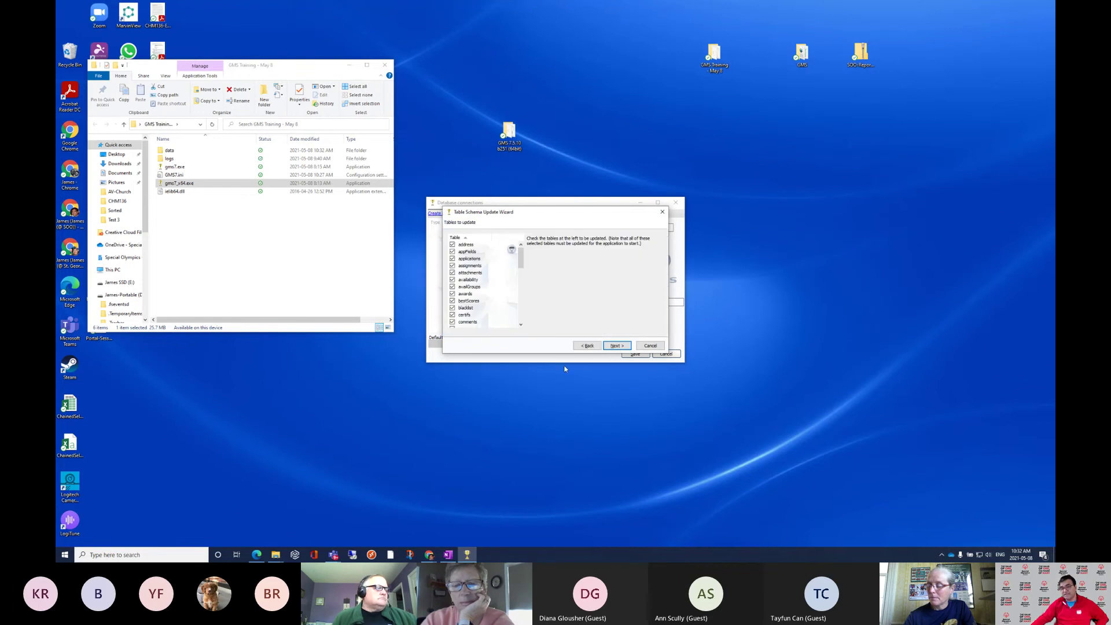
click(618, 346)
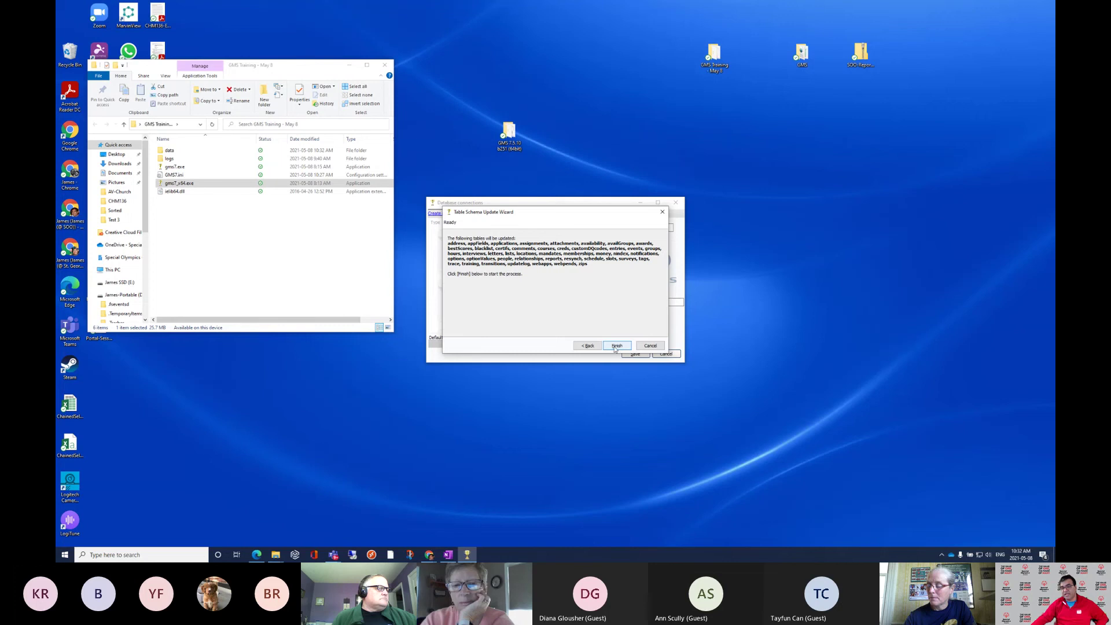
click(616, 346)
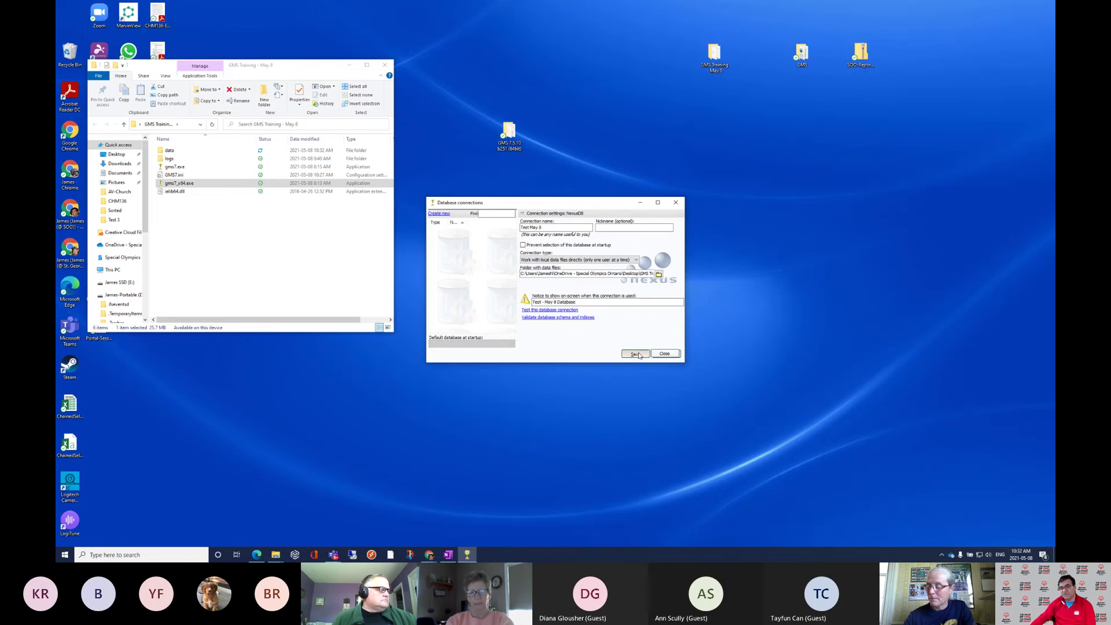
Save the Test May 8 connection, set NexusDB: Test May 8 as the startup database, and close the settings
click(635, 354)
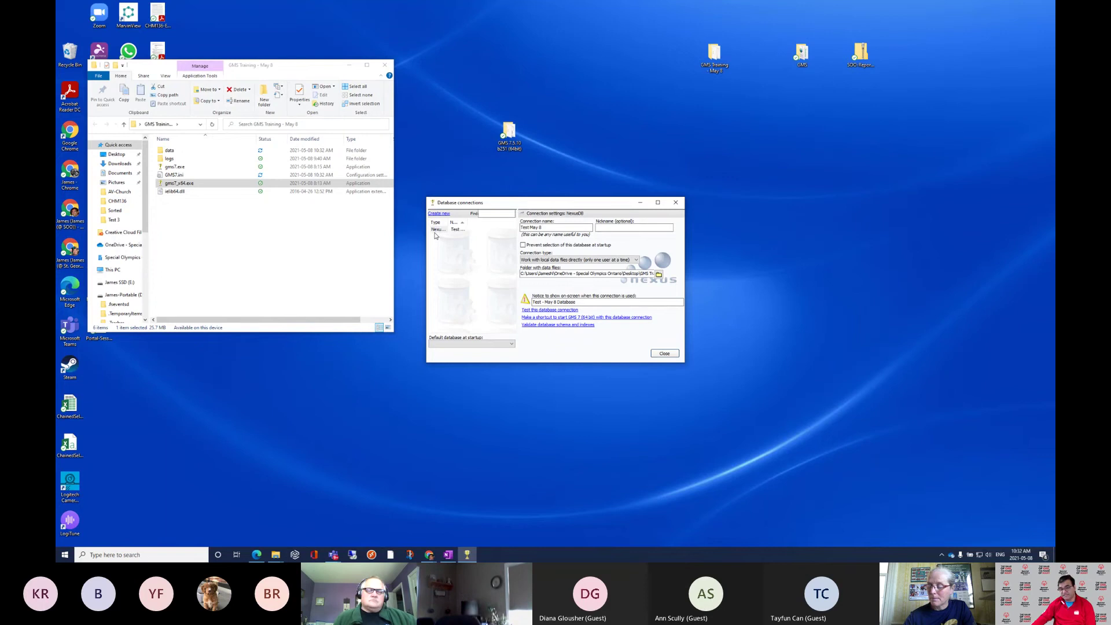
click(511, 345)
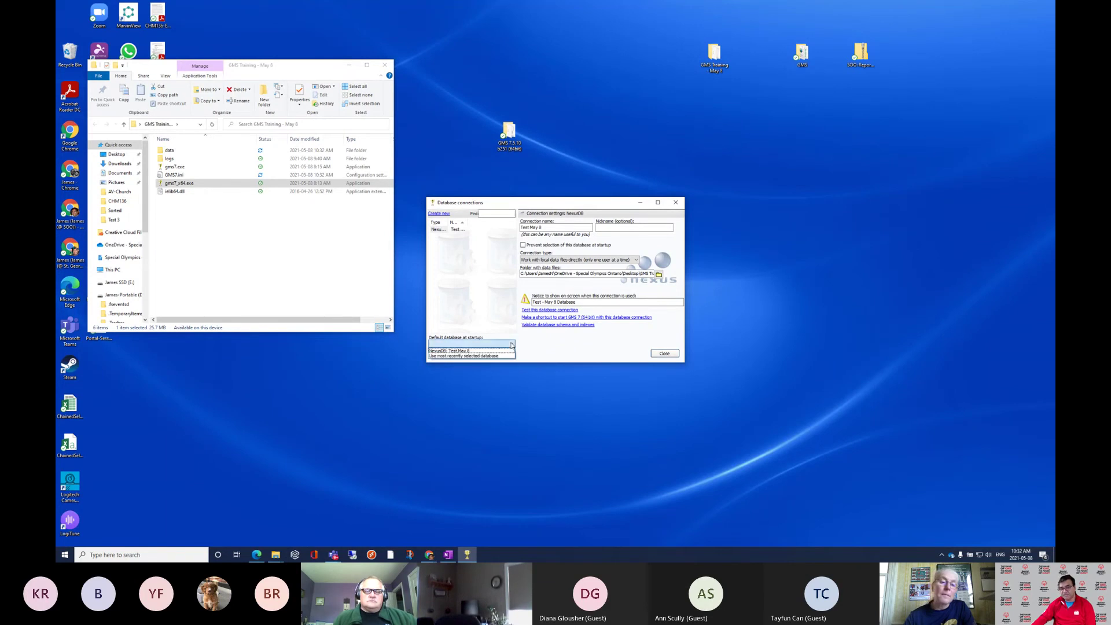
click(455, 351)
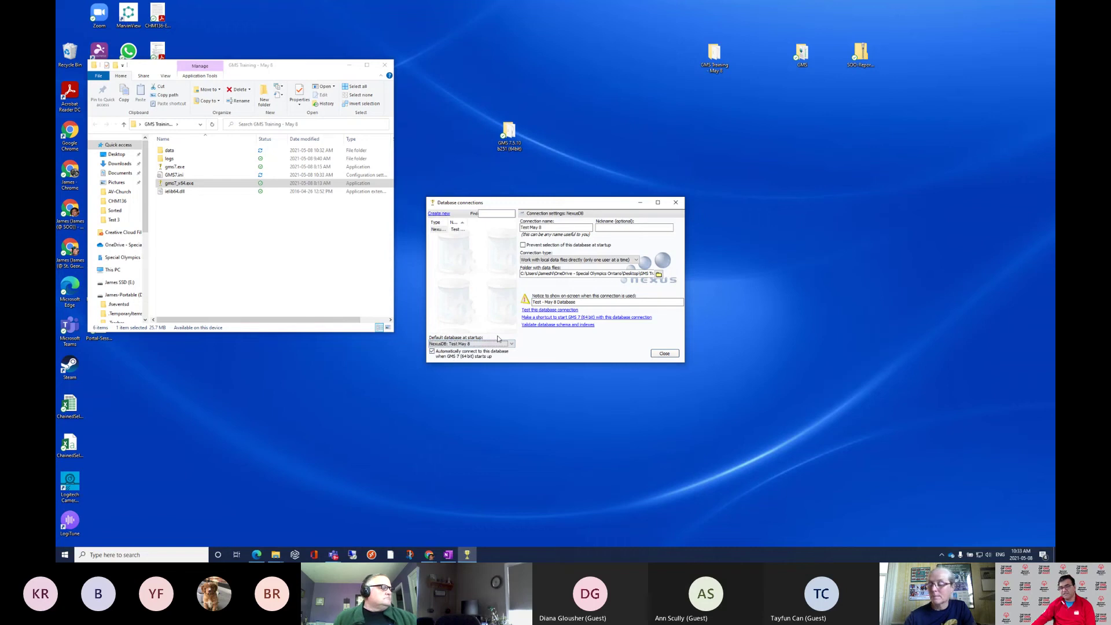
click(664, 353)
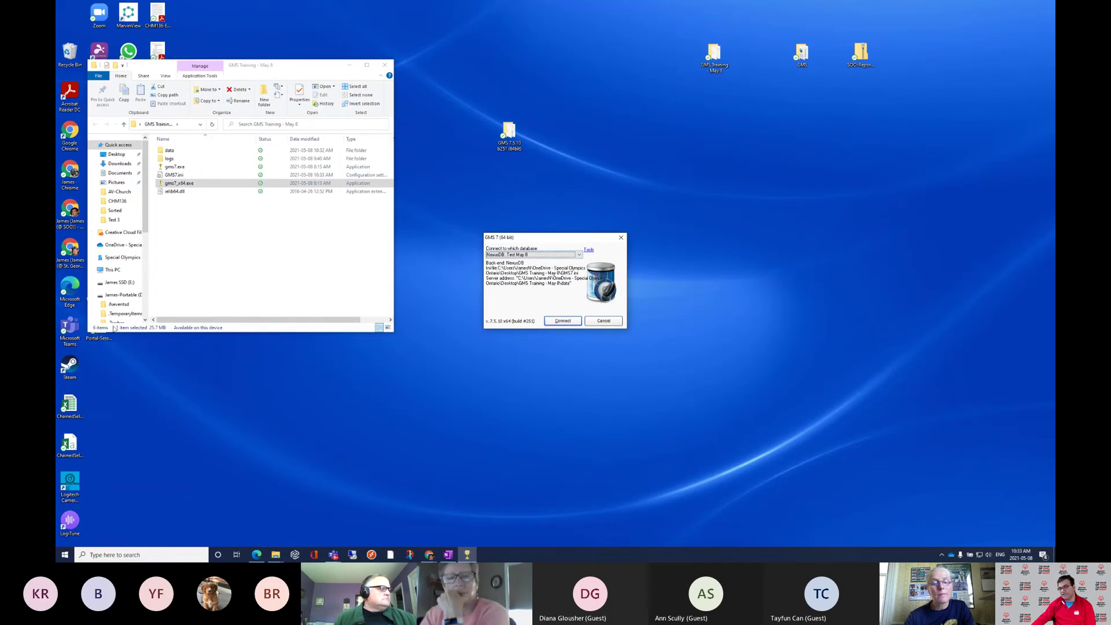
Connect to the Test May 8 database and maximize GMS 7 after minimizing the training folder
click(561, 322)
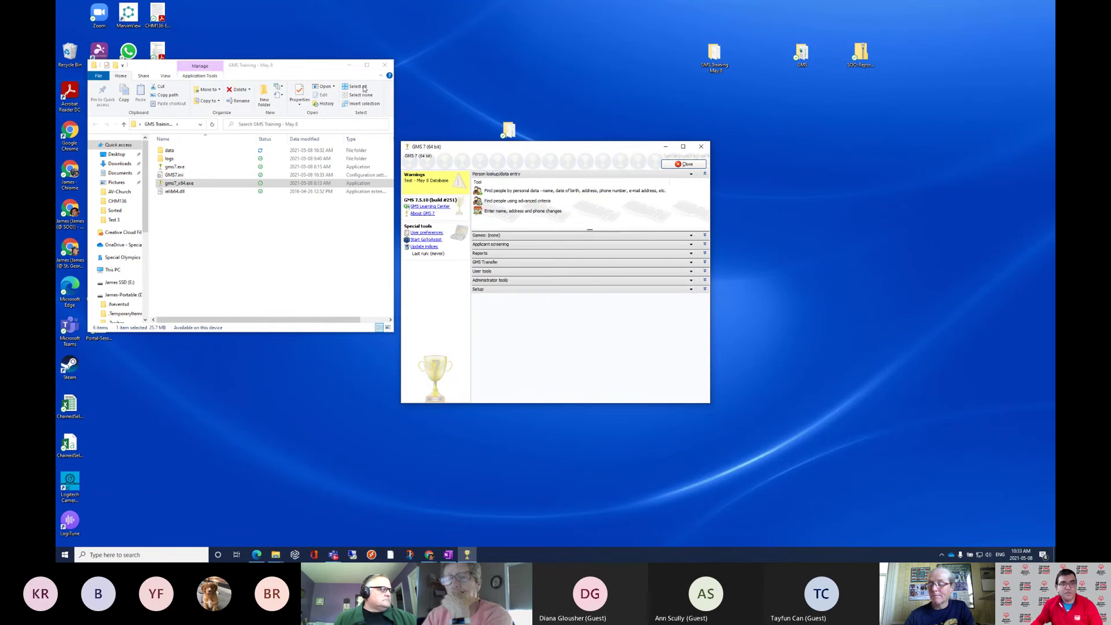
click(349, 65)
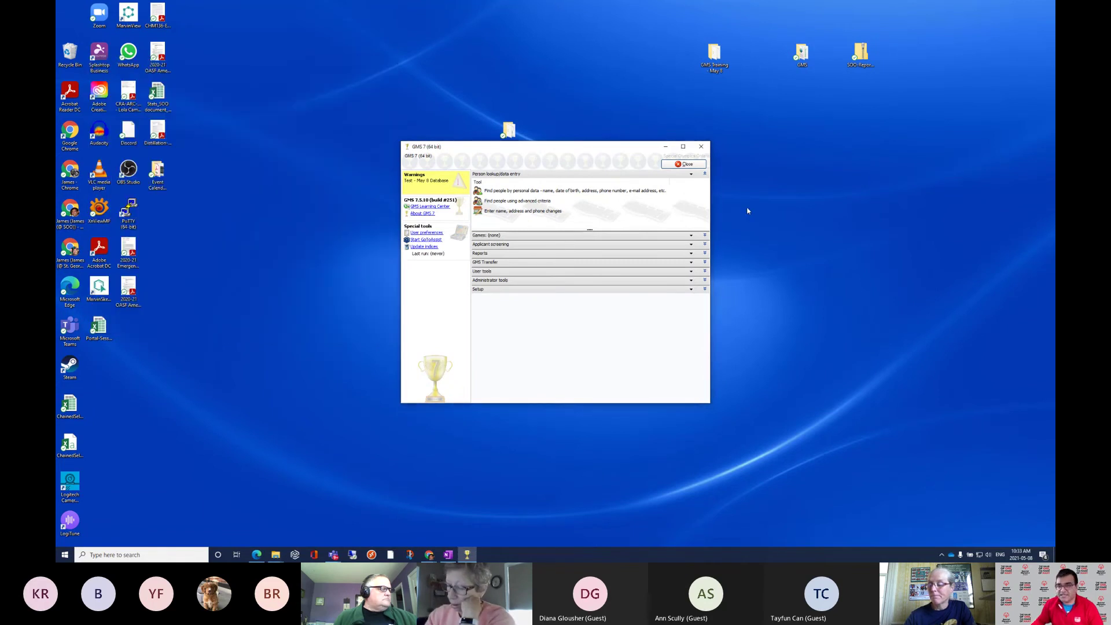
click(683, 146)
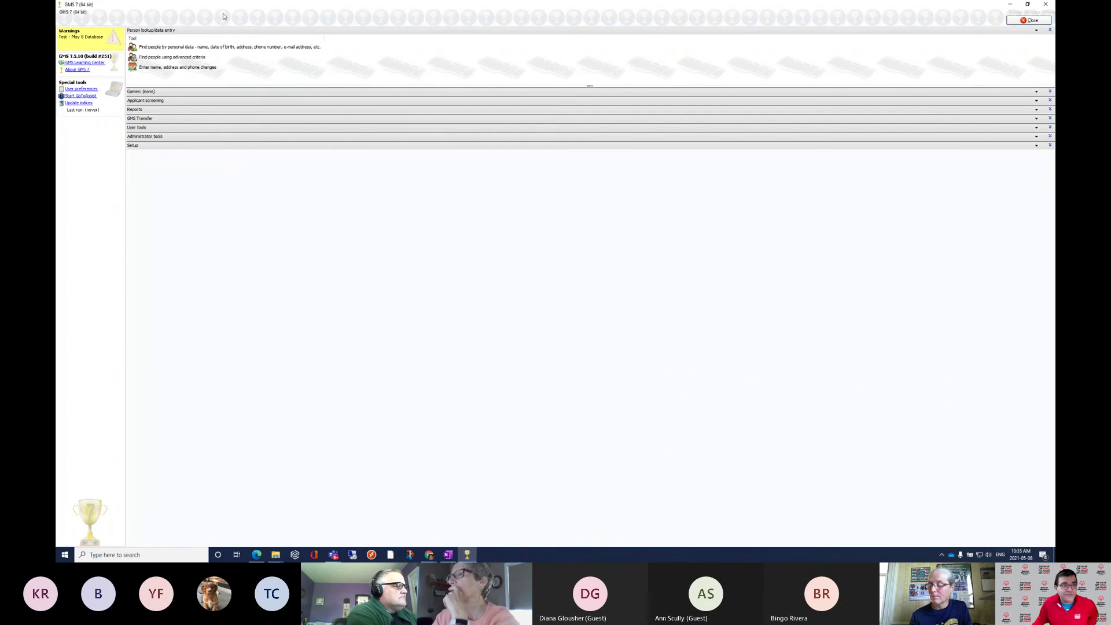
Restore GMS 7, move it to the right side, and bring the Installing GMS Chrome page forward
double_click(238, 5)
drag(490, 237, 904, 249)
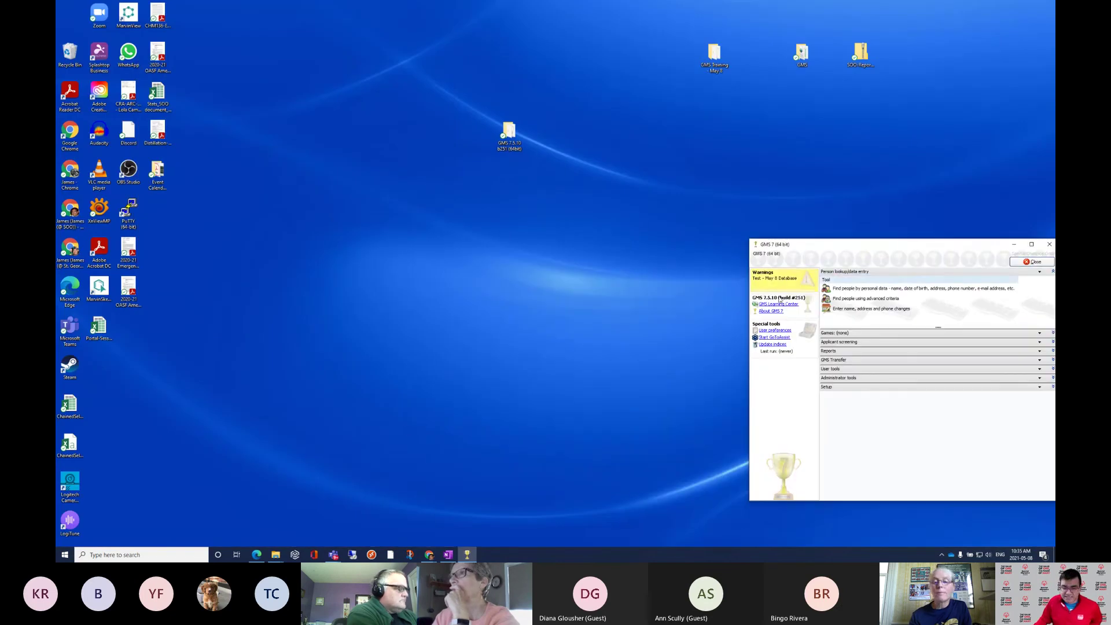
click(428, 554)
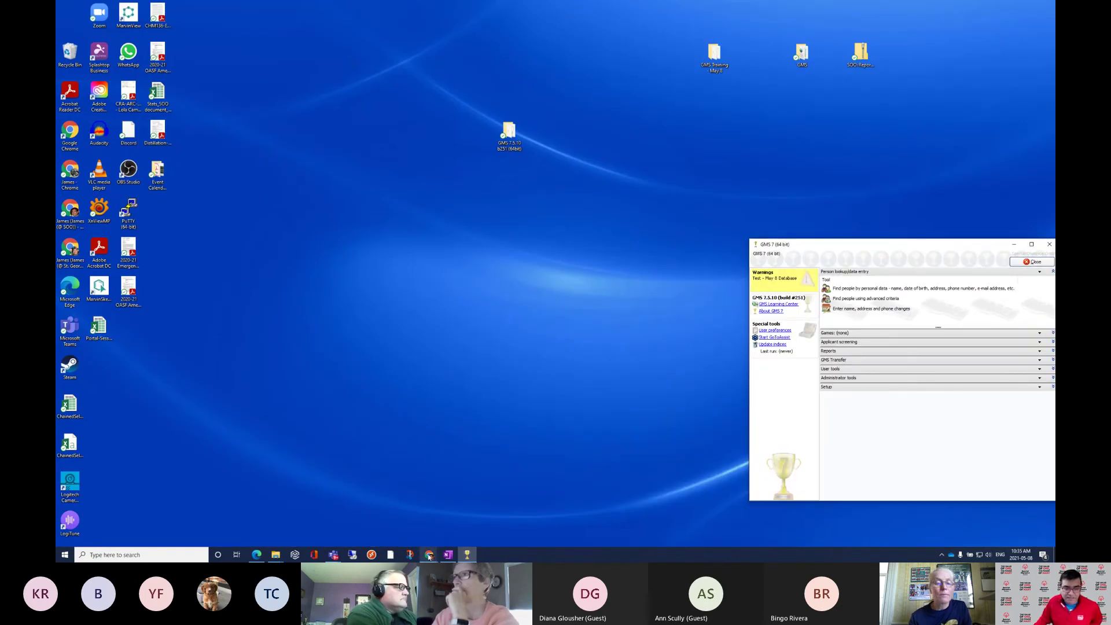
click(428, 554)
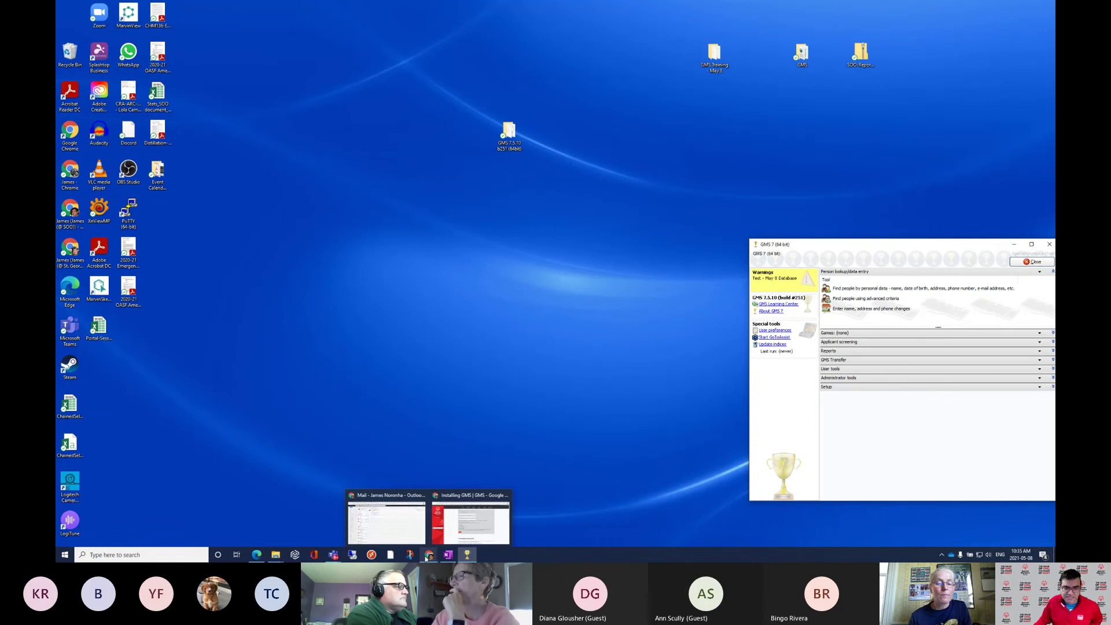
click(454, 528)
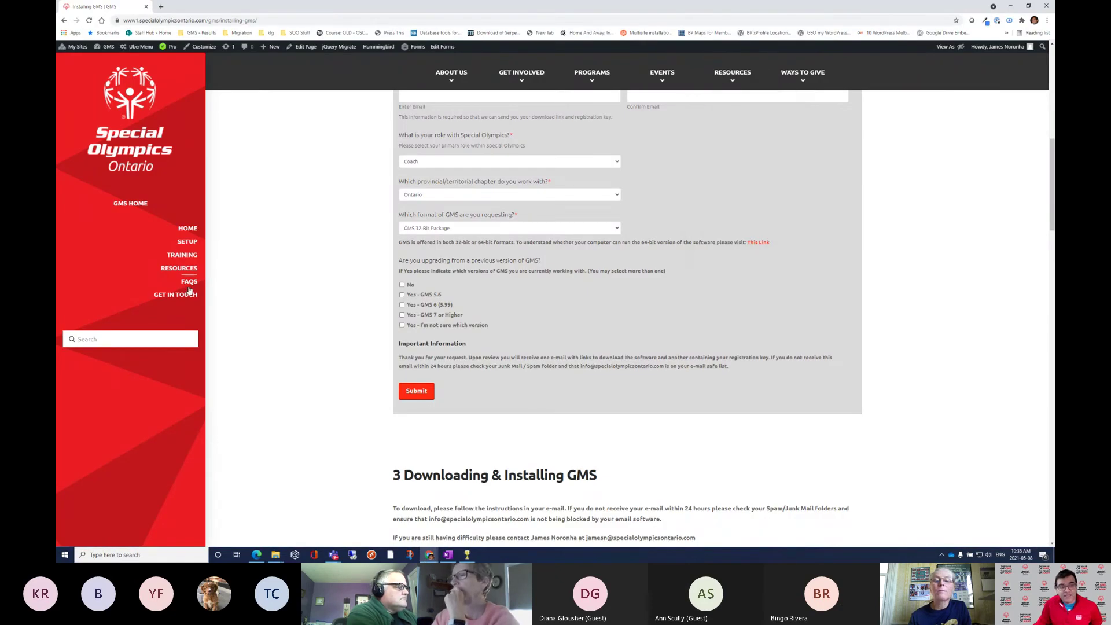
Open the GMS Training page from the sidebar and scroll through its content
click(183, 255)
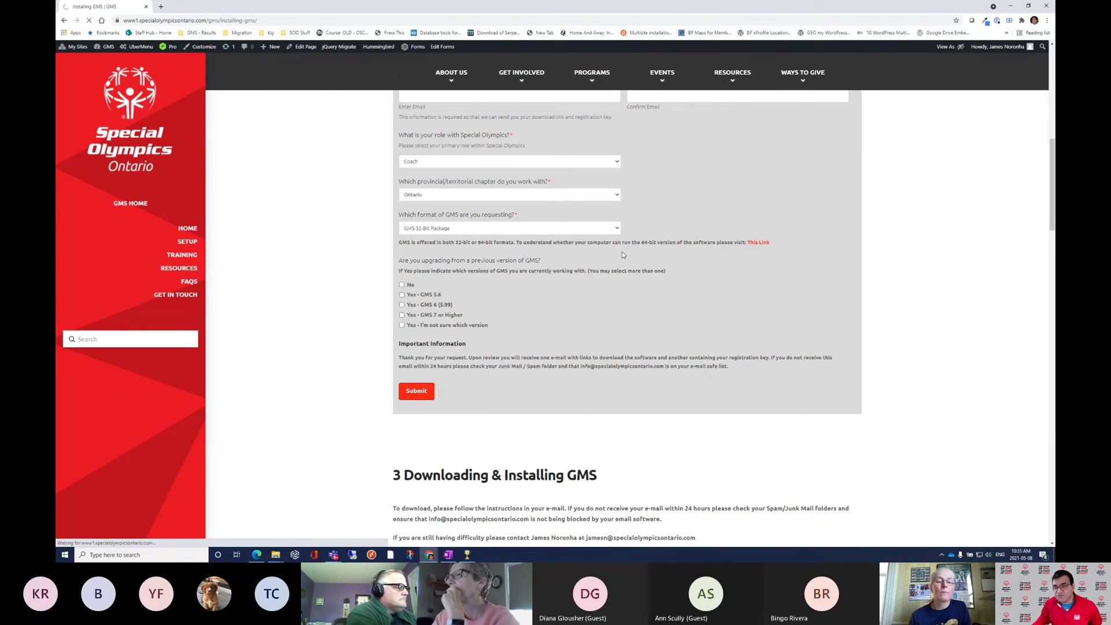
scroll(462, 190, down, 3)
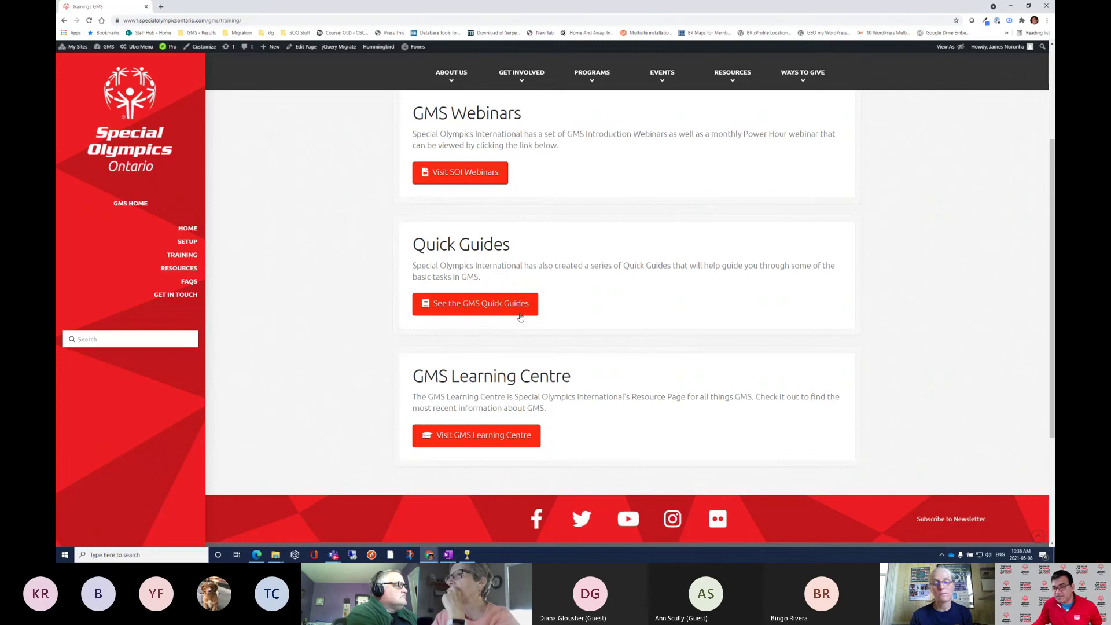
scroll(658, 352, up, 3)
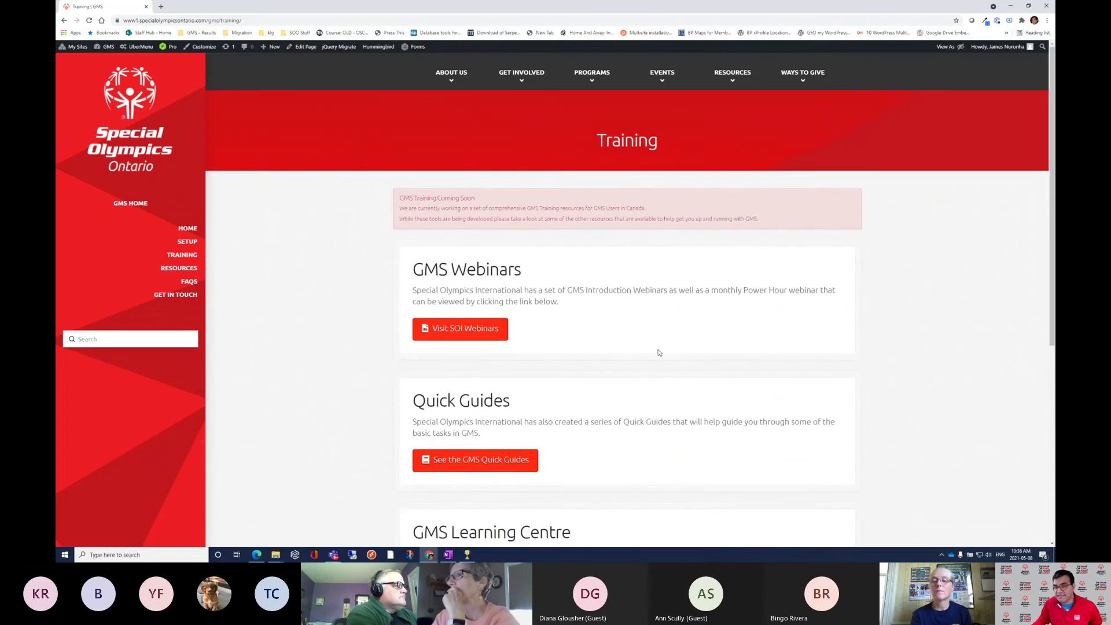
scroll(485, 394, down, 3)
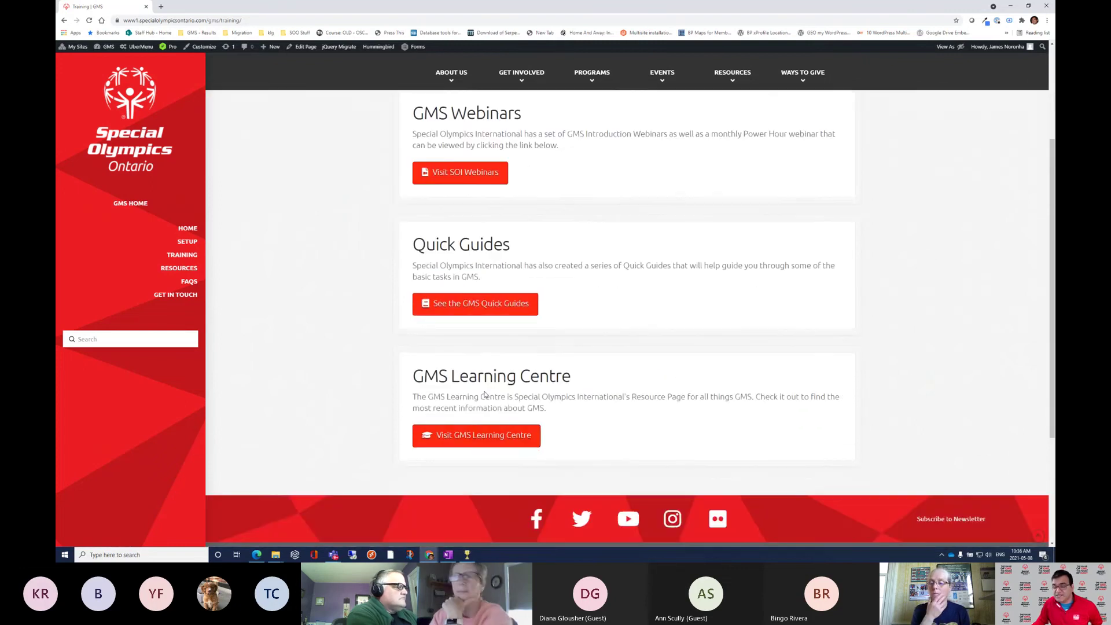
scroll(485, 393, up, 2)
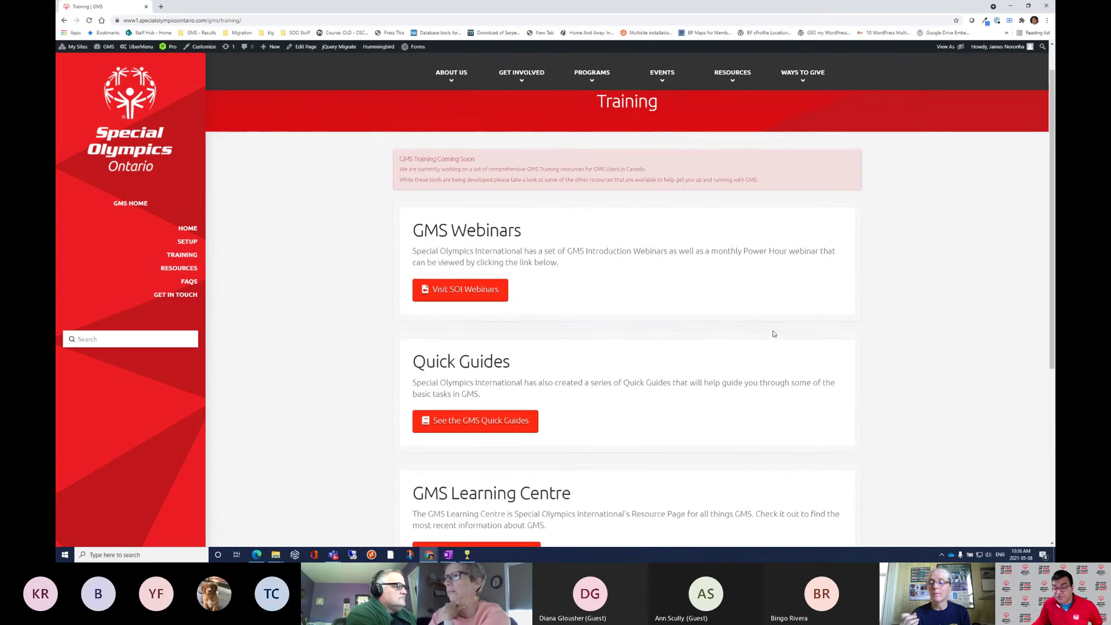
scroll(694, 355, down, 2)
Browse the GMS Learning Centre's Quick Guides and Power Hours lists, then close that tab
click(471, 438)
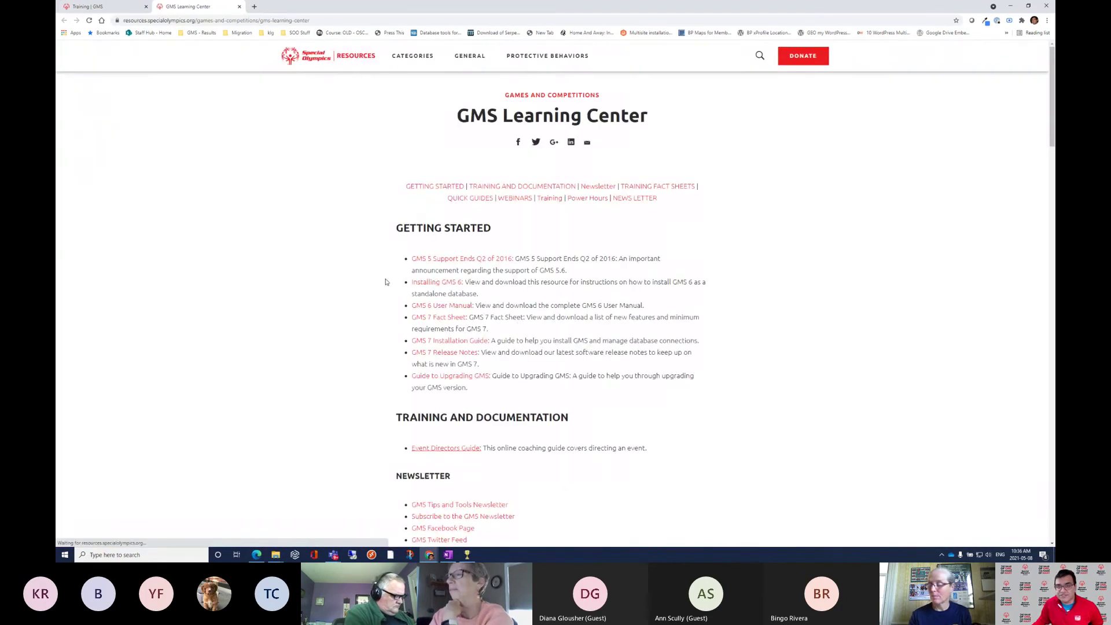
scroll(485, 267, down, 7)
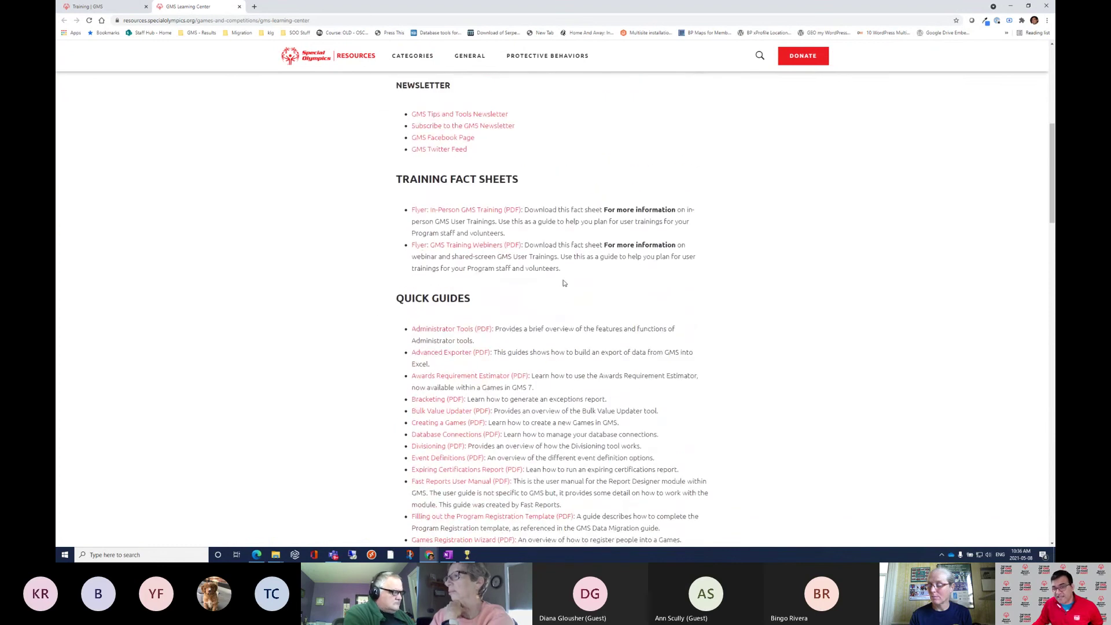
scroll(377, 278, down, 3)
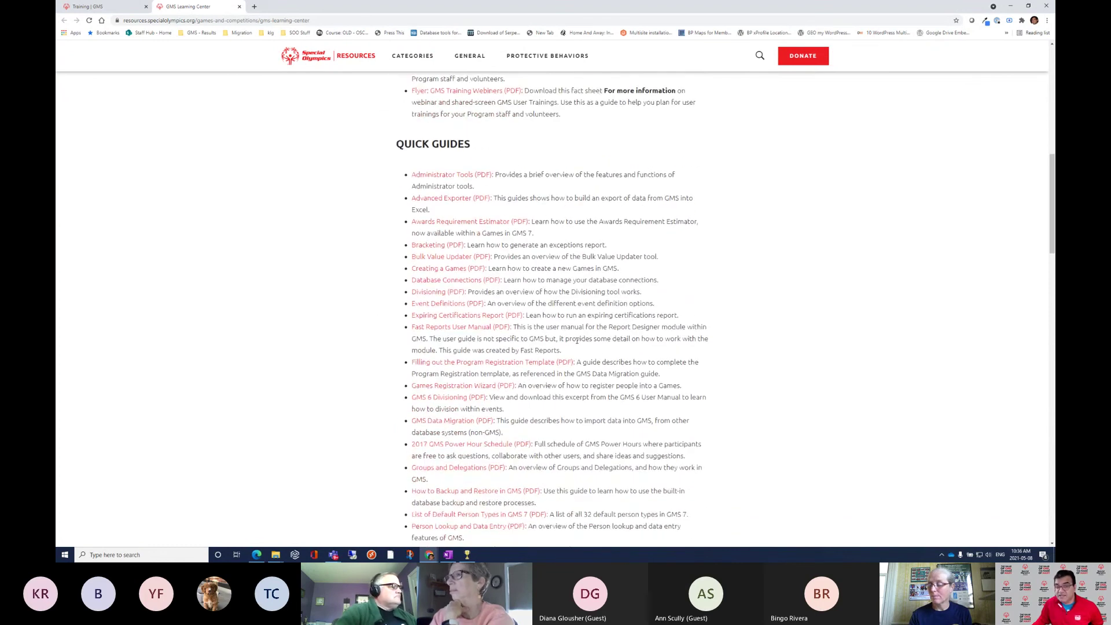
scroll(439, 368, down, 2)
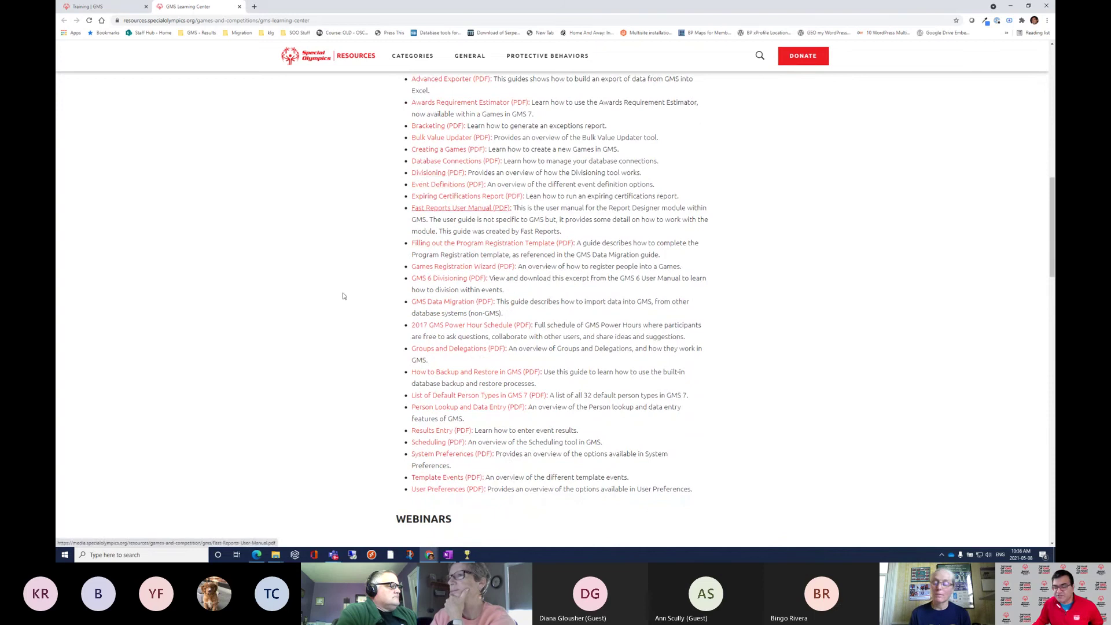
scroll(386, 370, down, 8)
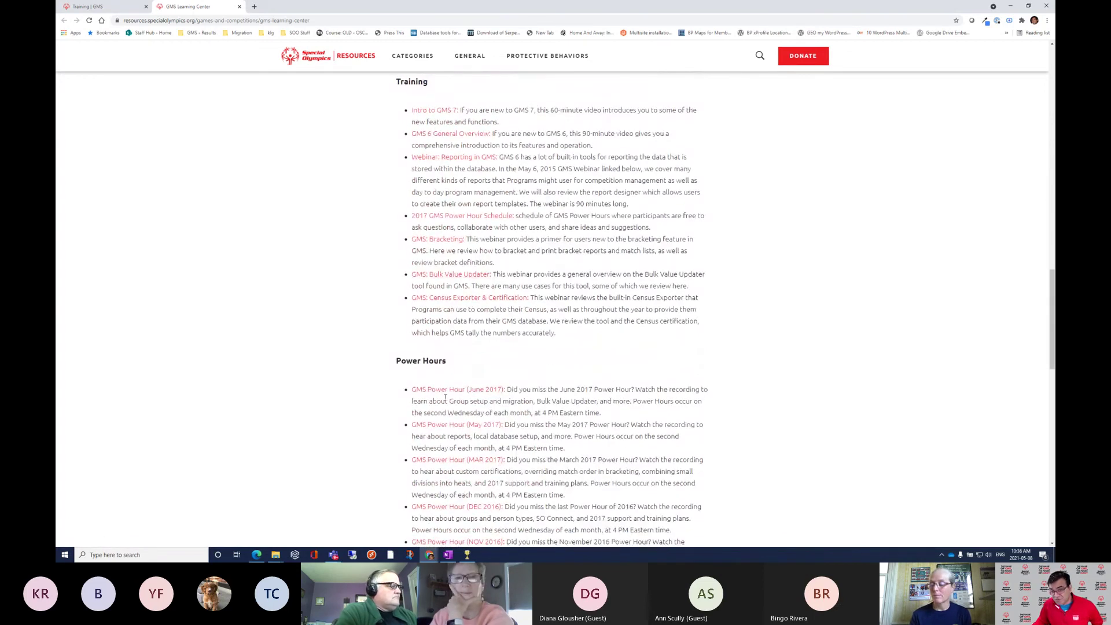
scroll(368, 389, down, 1)
scroll(368, 389, down, 10)
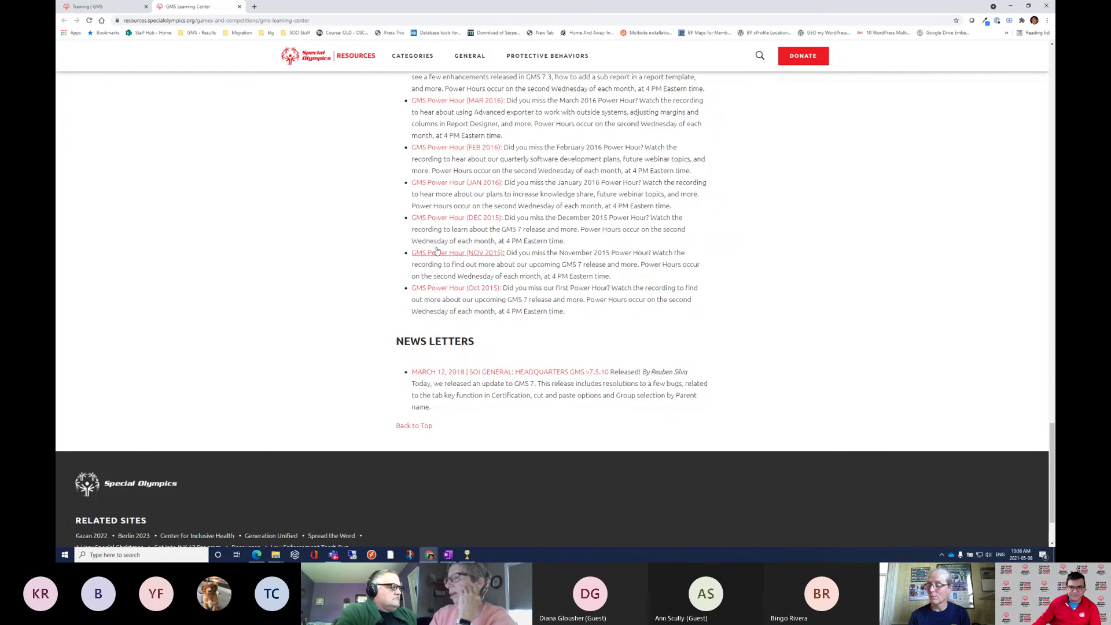
scroll(436, 250, up, 15)
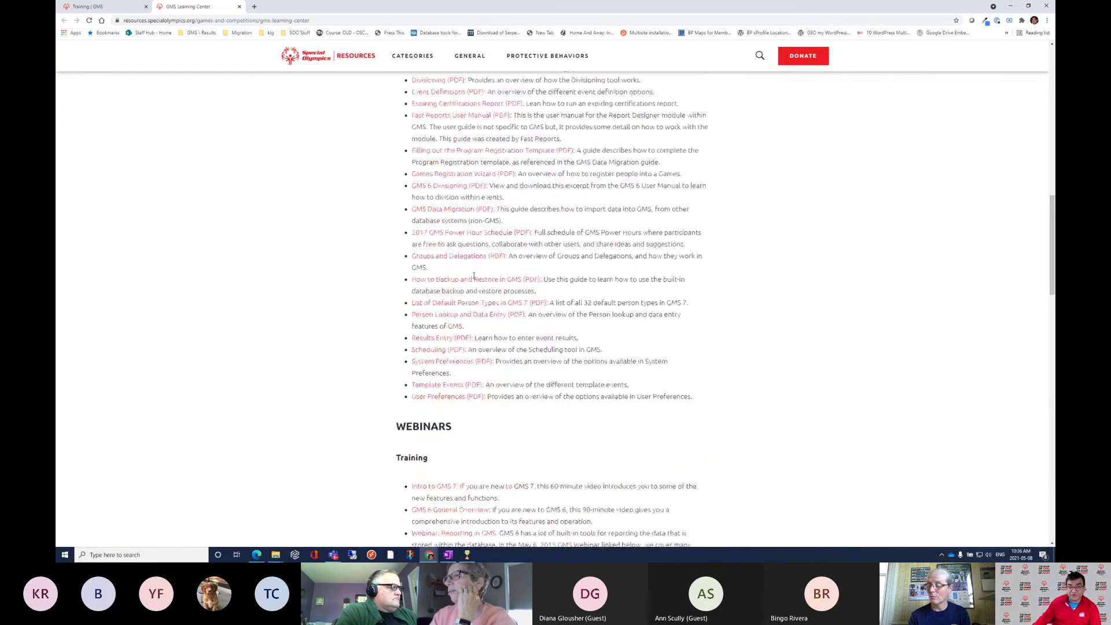
scroll(473, 277, up, 10)
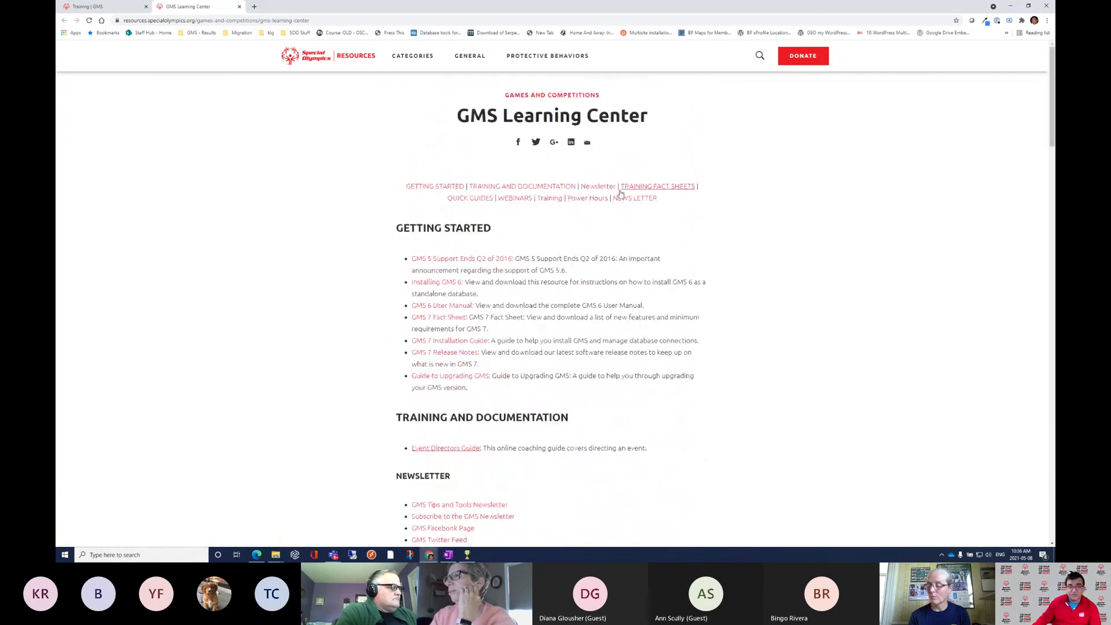
click(240, 7)
Bring GMS 7 to the screen centre, close it, and minimize Chrome to show the desktop
scroll(678, 270, up, 3)
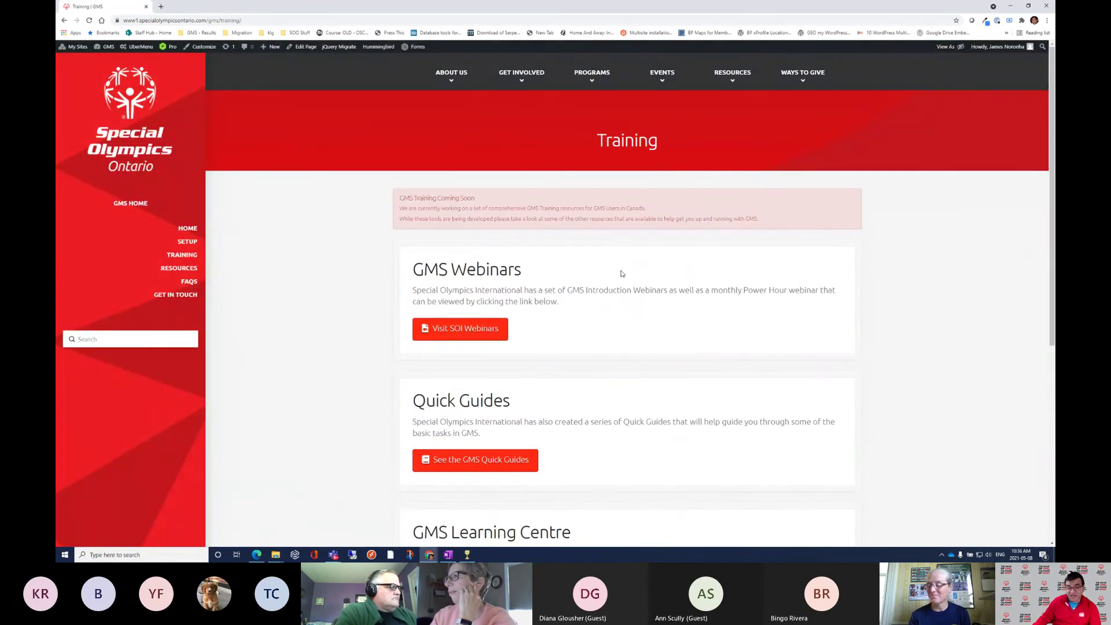
click(467, 554)
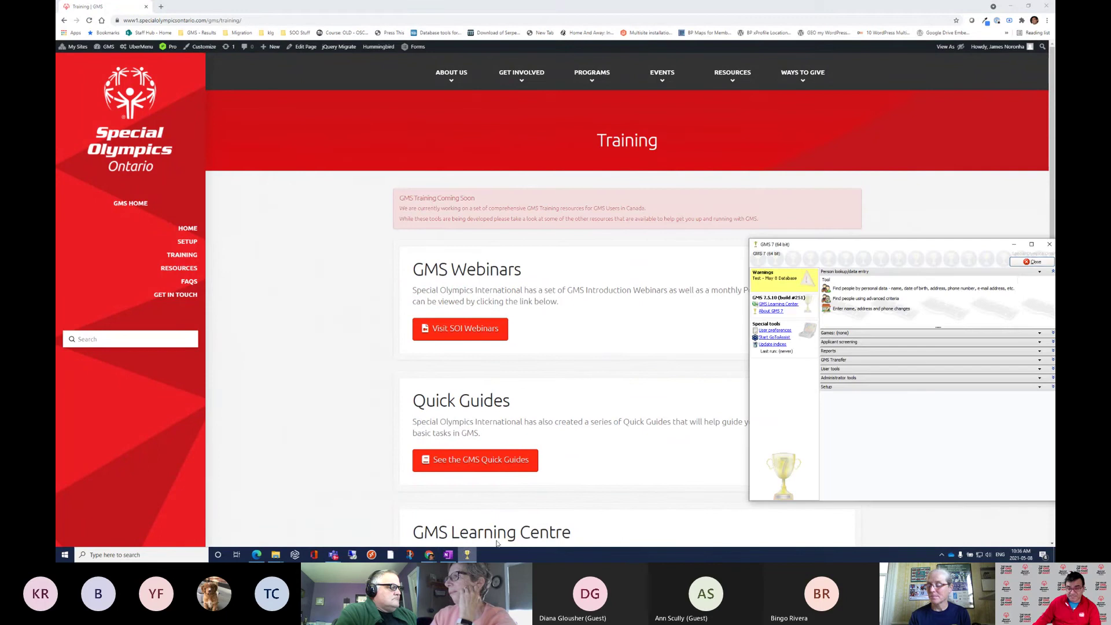
drag(908, 247, 504, 156)
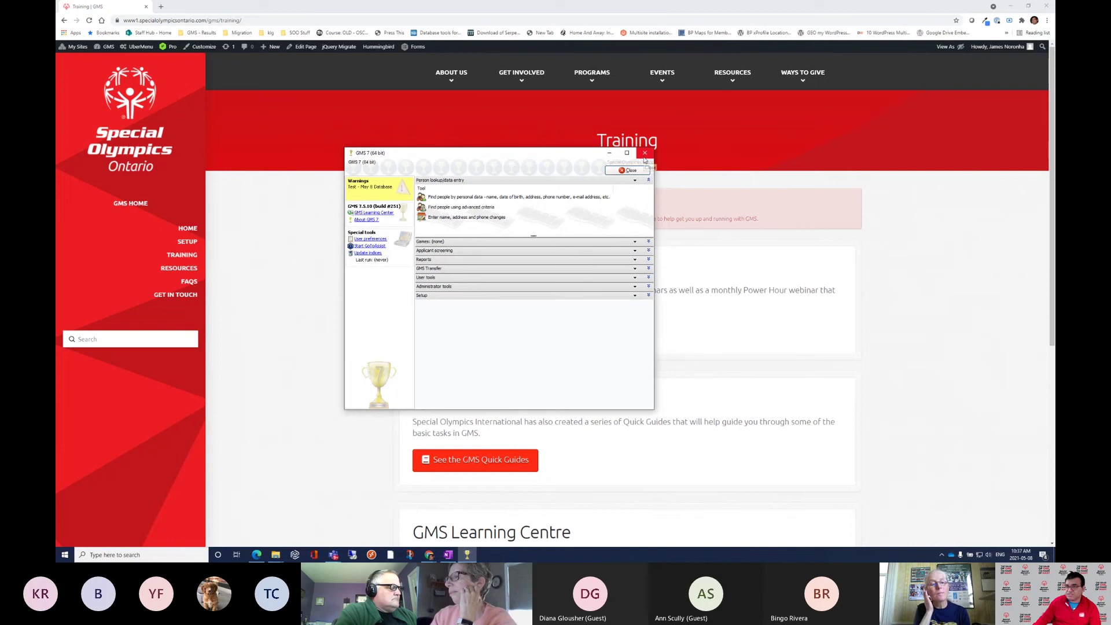
click(644, 154)
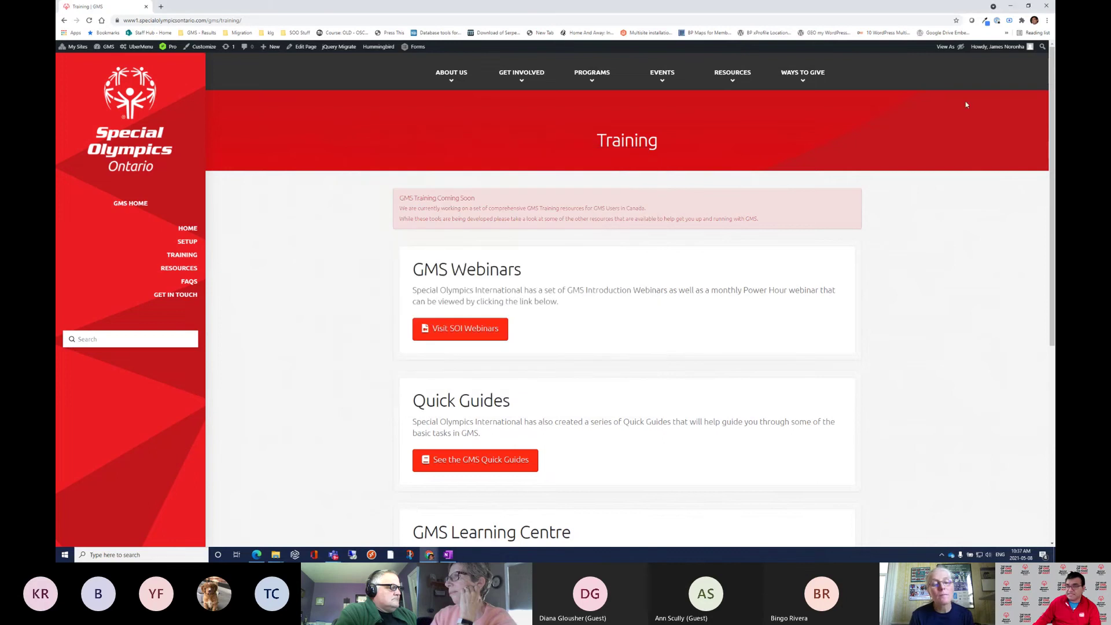
click(1011, 6)
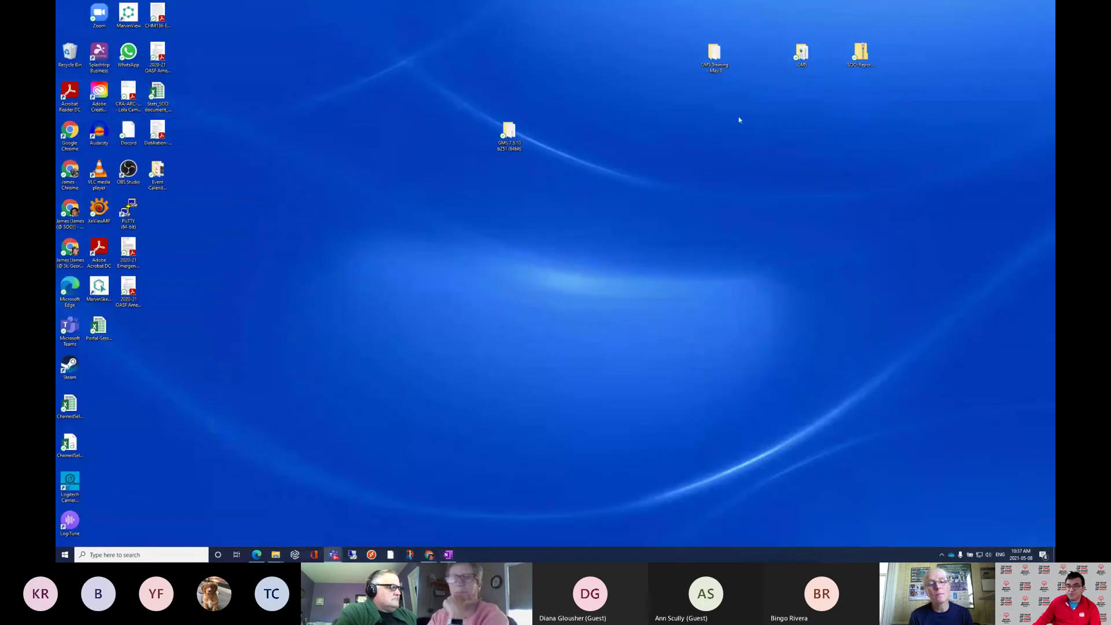
Launch GMS7_x64.exe from GMS - Network - Copy and log in with the supervisor ID and password
double_click(803, 56)
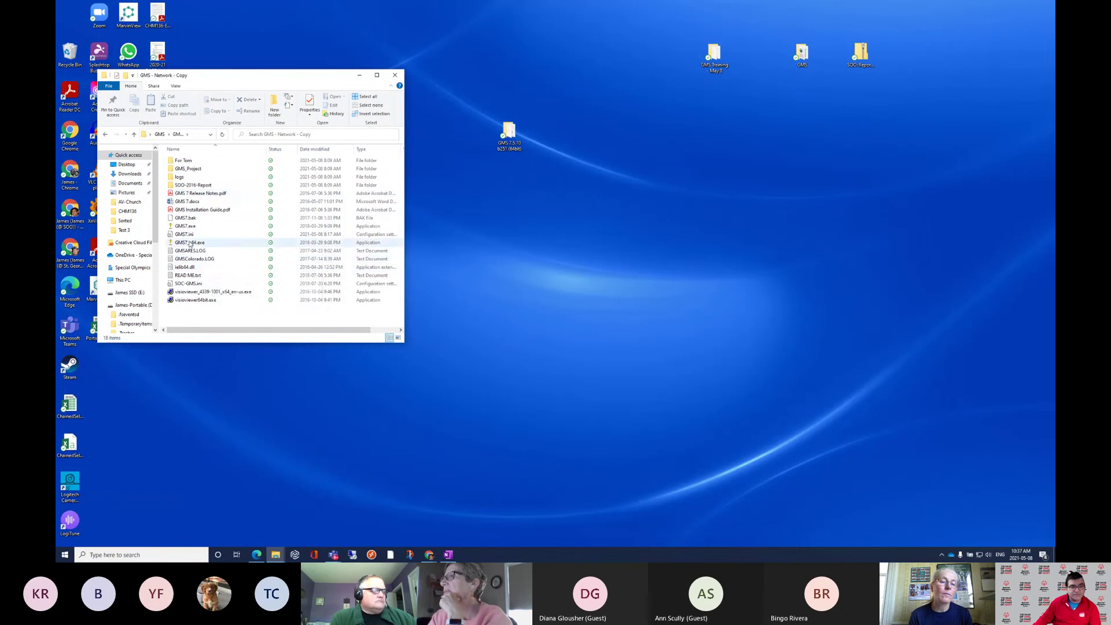
double_click(191, 242)
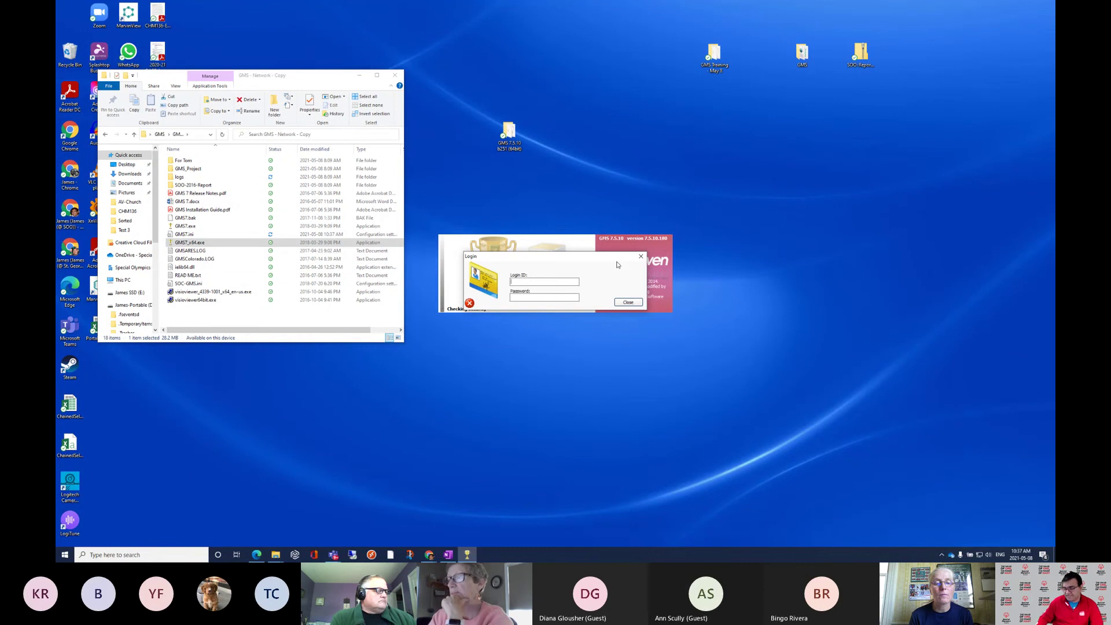
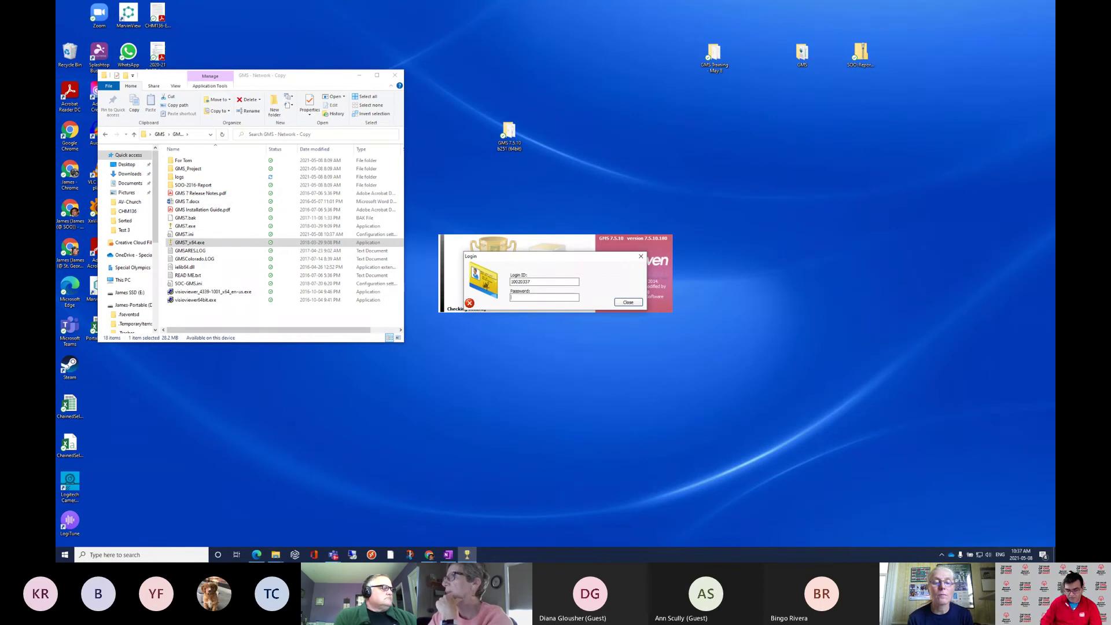
key(Tab)
text(**)
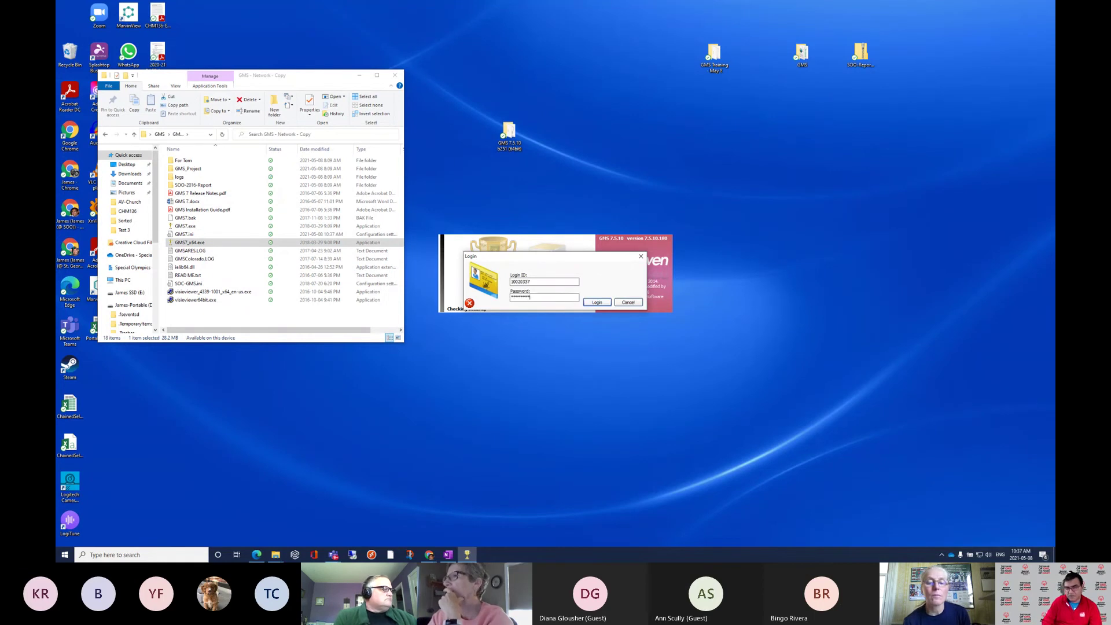
key(Return)
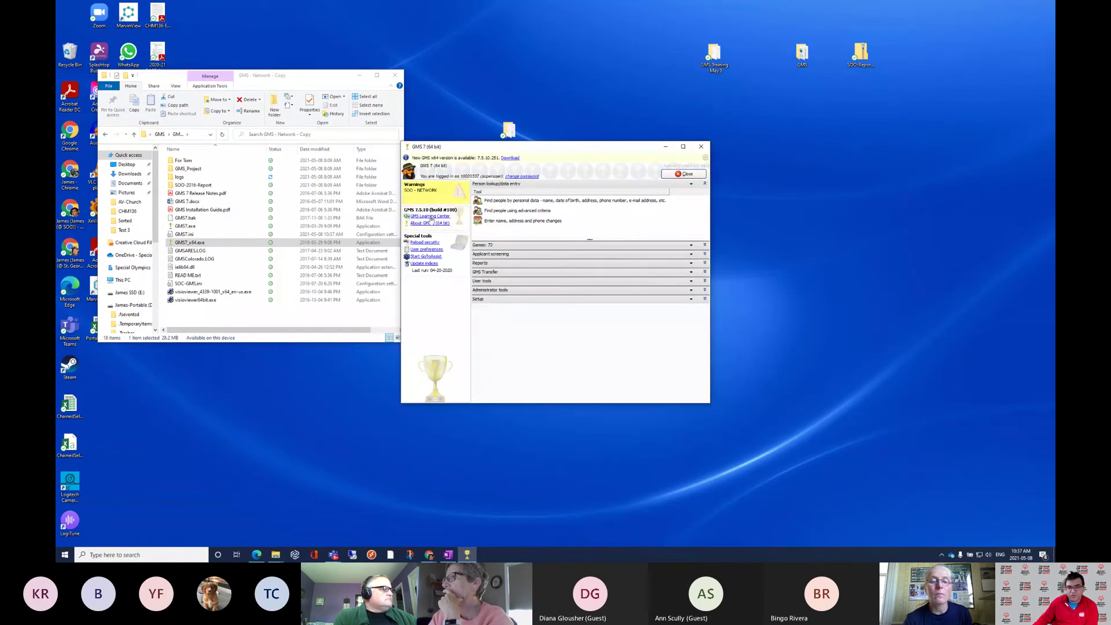
Maximize GMS 7 and follow the Download link for the new x64 version
click(683, 147)
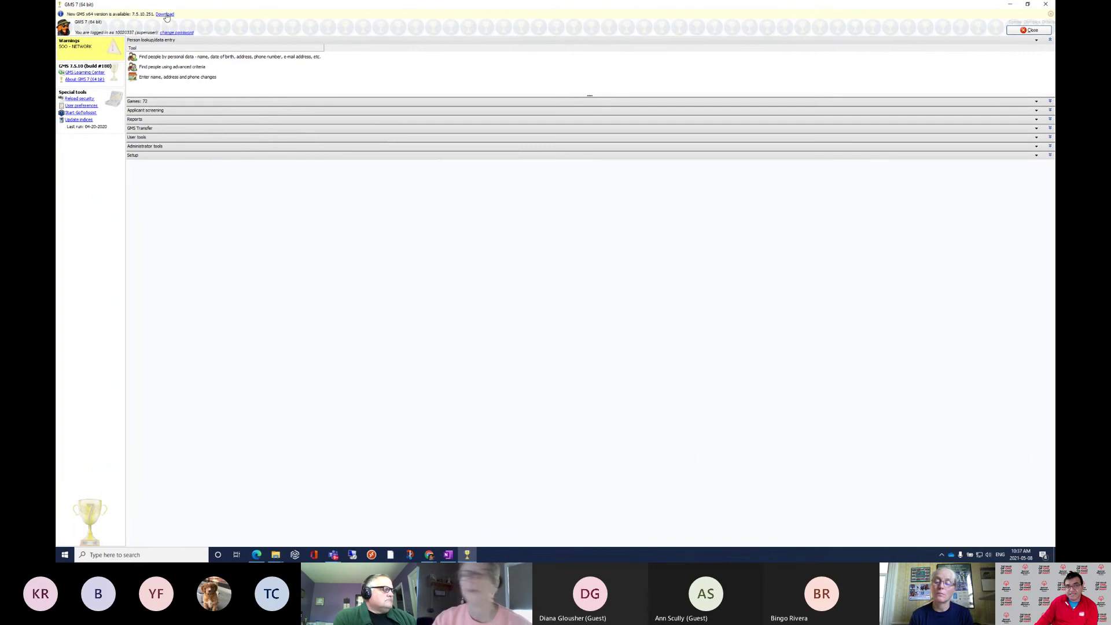
click(166, 16)
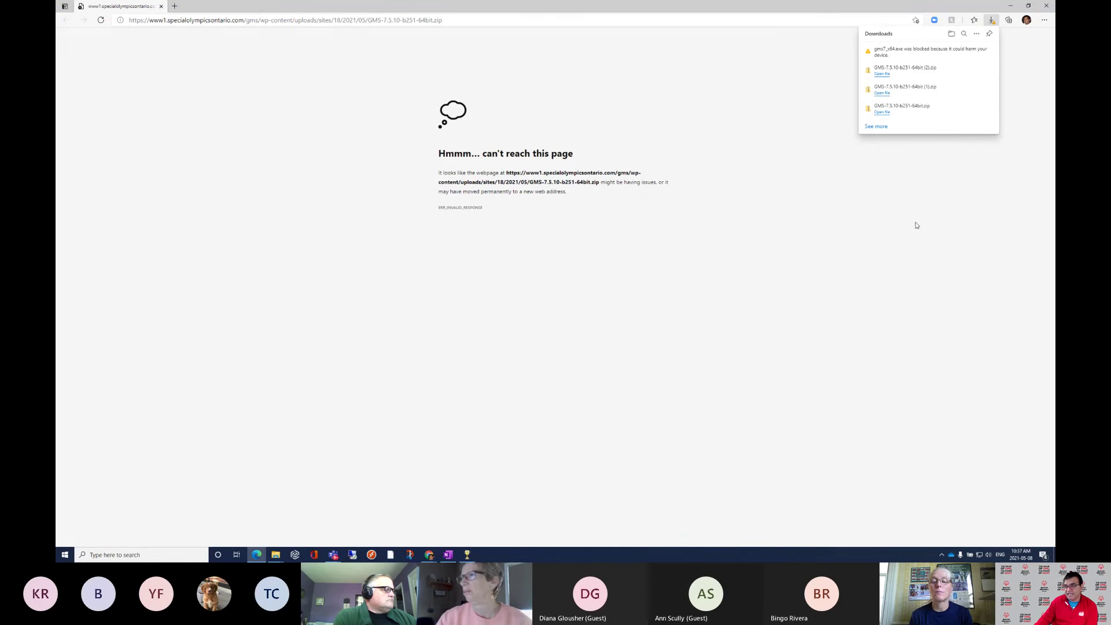
Choose Keep, then Keep anyway, for the blocked gms7_x64.exe in Edge, and show it in its folder
mouse_move(930, 56)
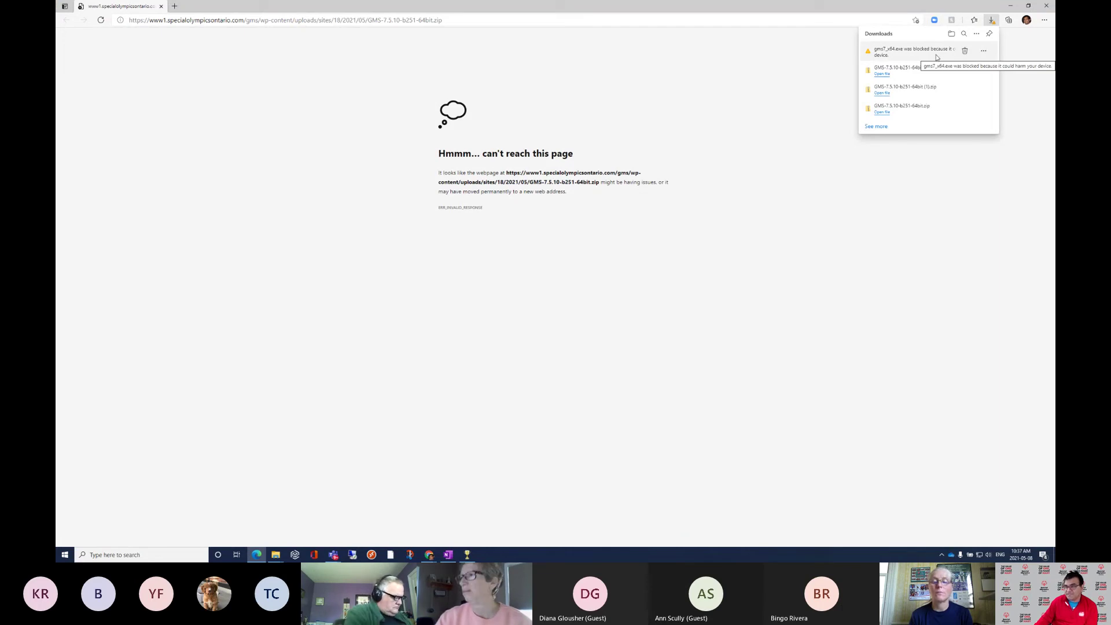
click(983, 53)
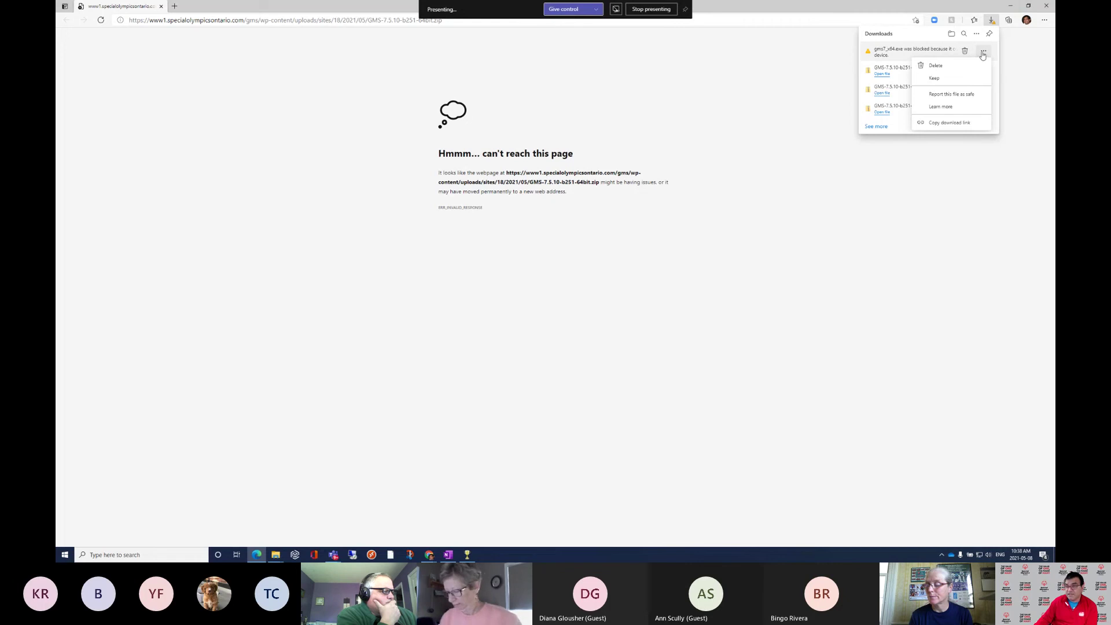
click(953, 80)
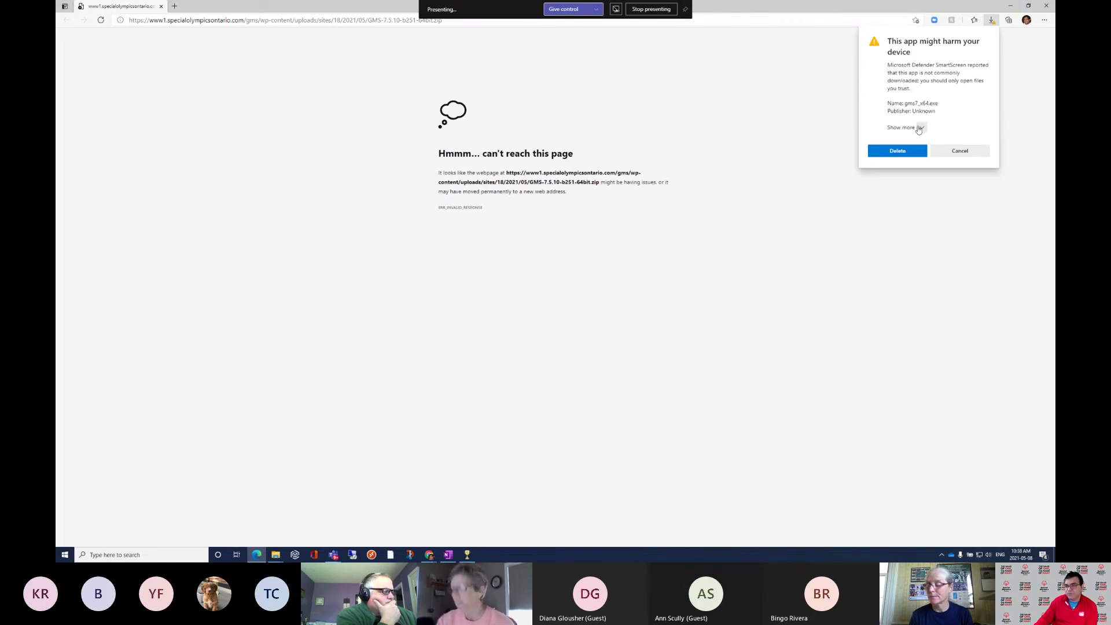
click(918, 128)
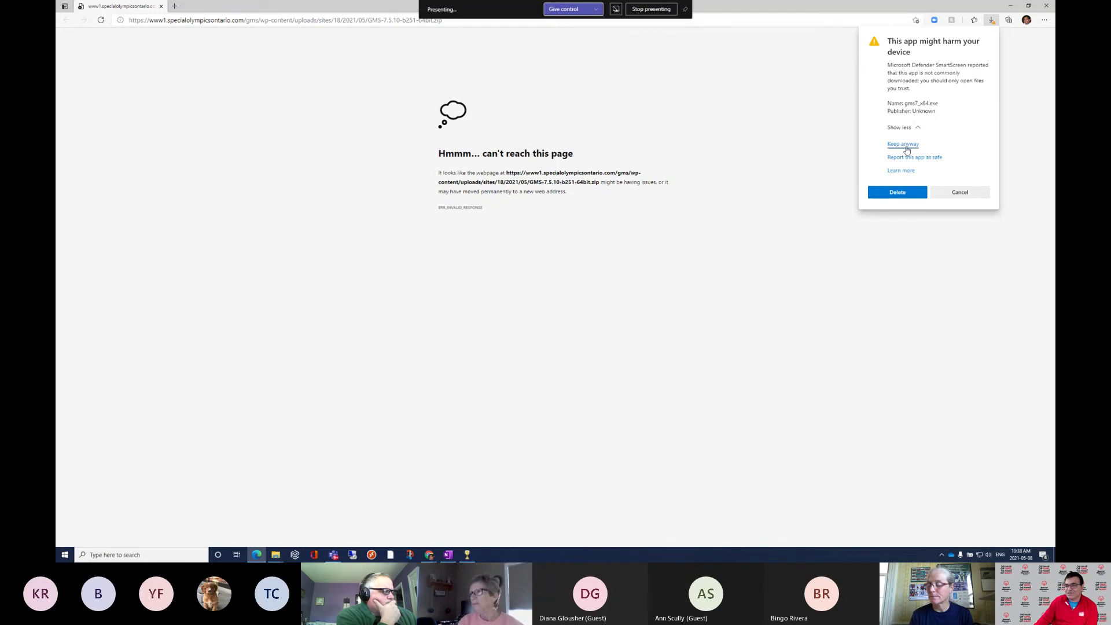
click(906, 149)
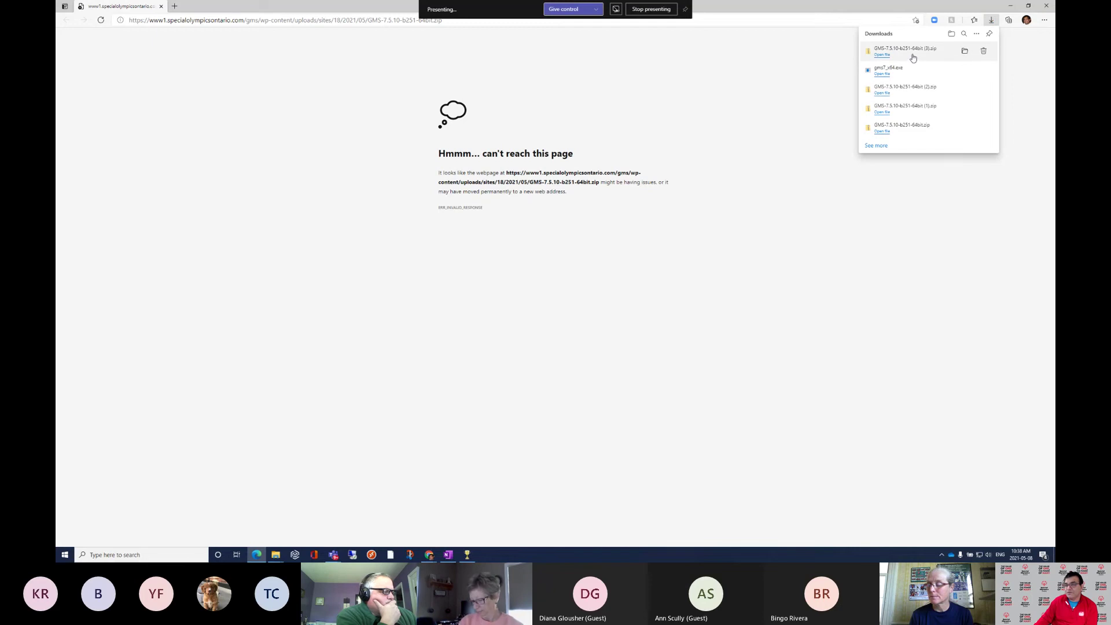
click(964, 51)
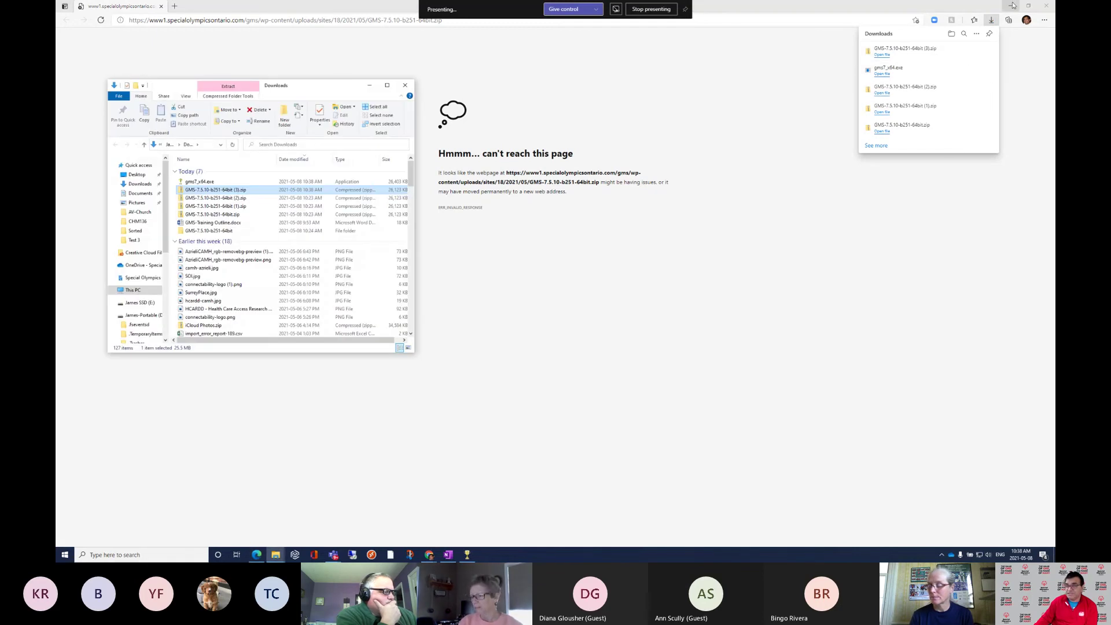
Minimize Edge, close GMS 7, move Downloads aside, and open the GMS Training - May 8 folder
click(520, 166)
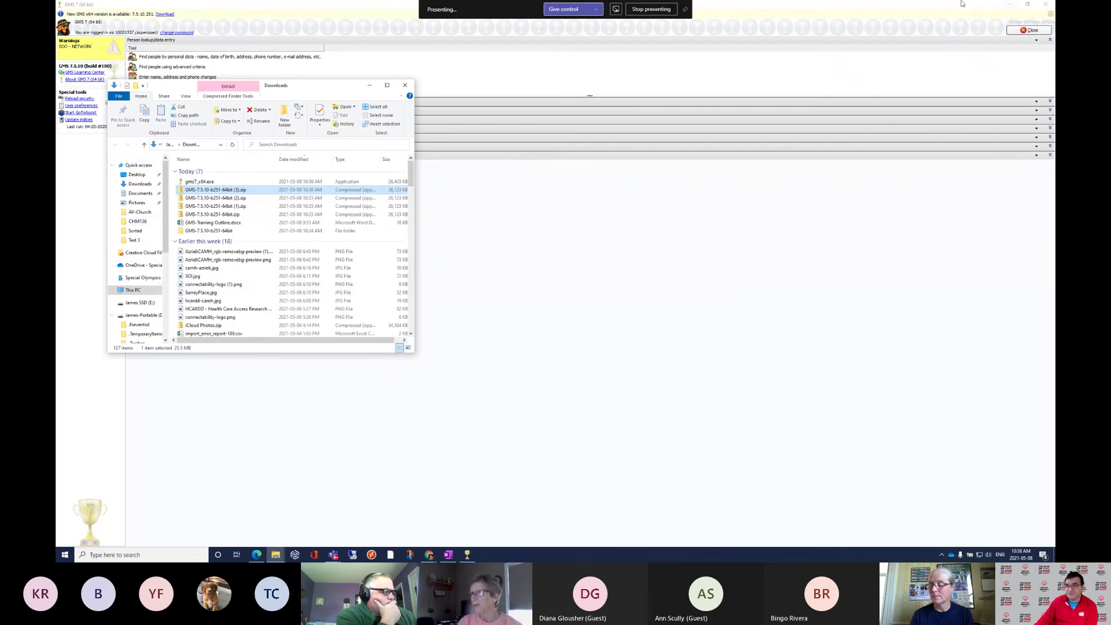
click(1046, 5)
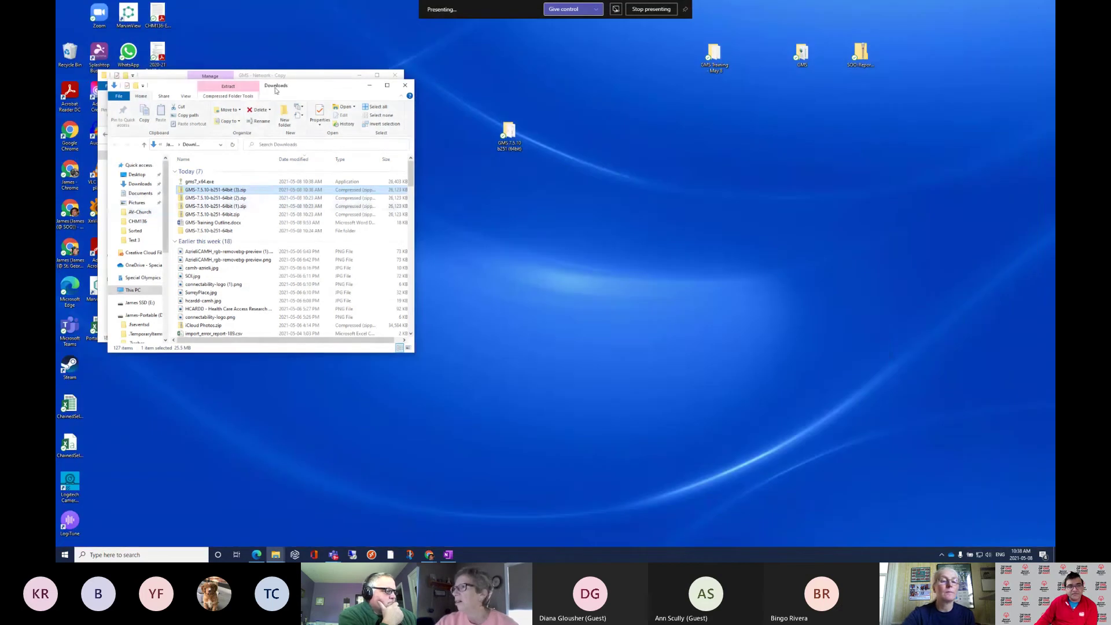
drag(276, 90, 885, 195)
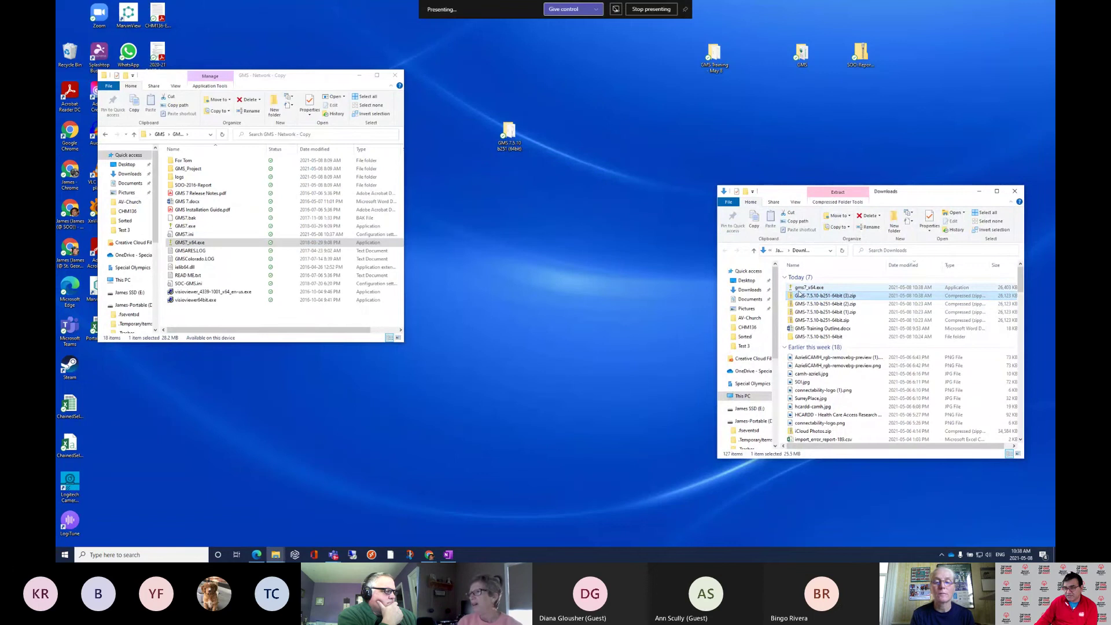
click(821, 287)
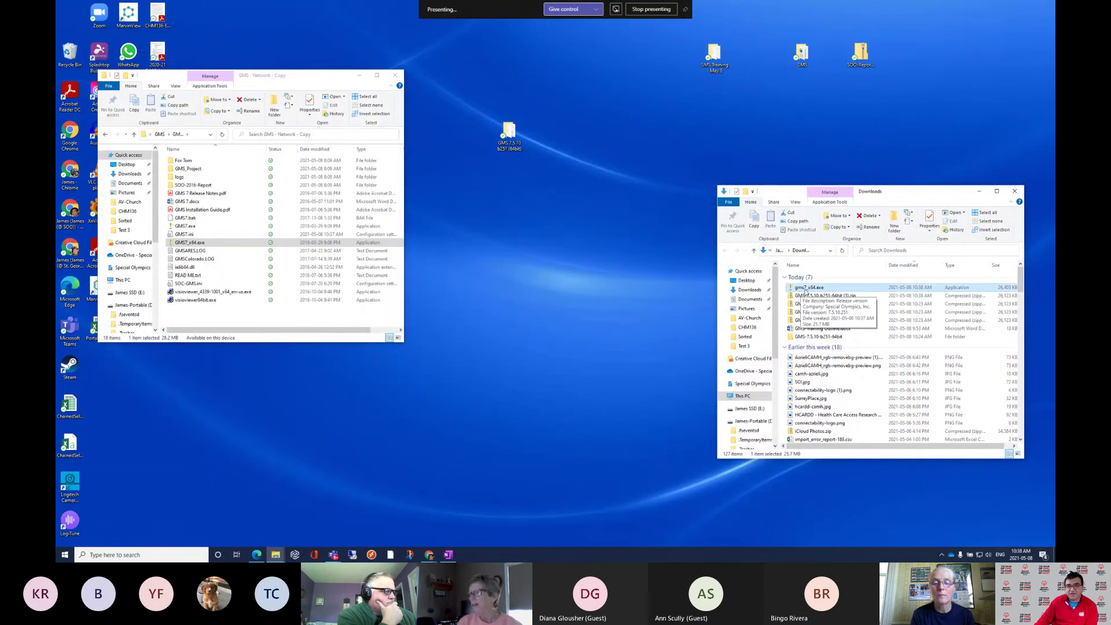
double_click(718, 56)
click(176, 184)
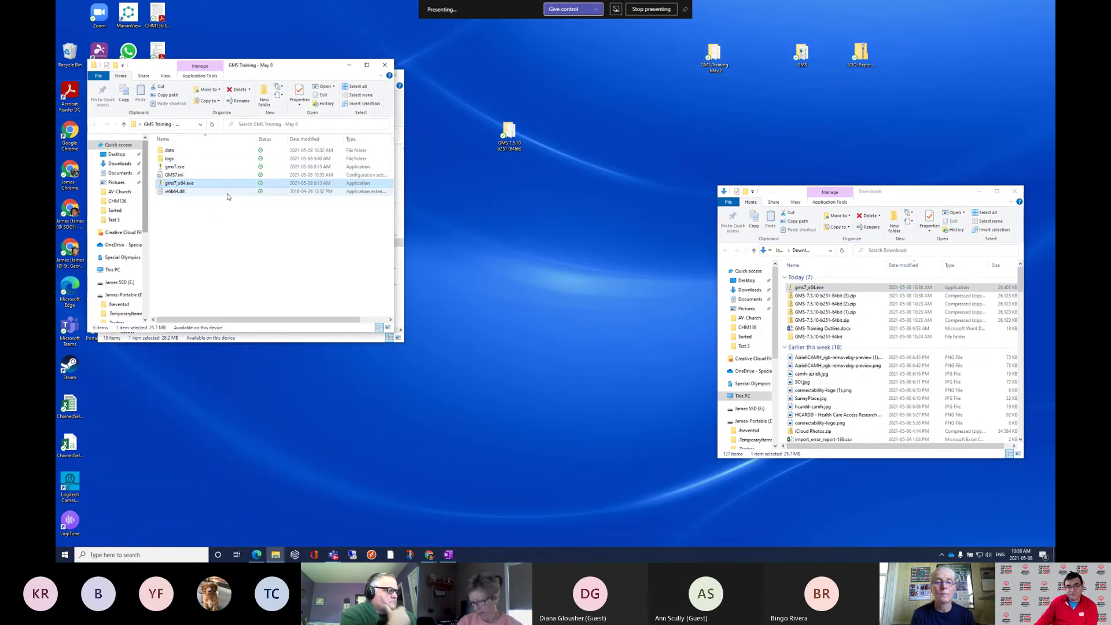
Drag the downloaded gms7_x64.exe into GMS Training - May 8, replacing the older copy
click(170, 195)
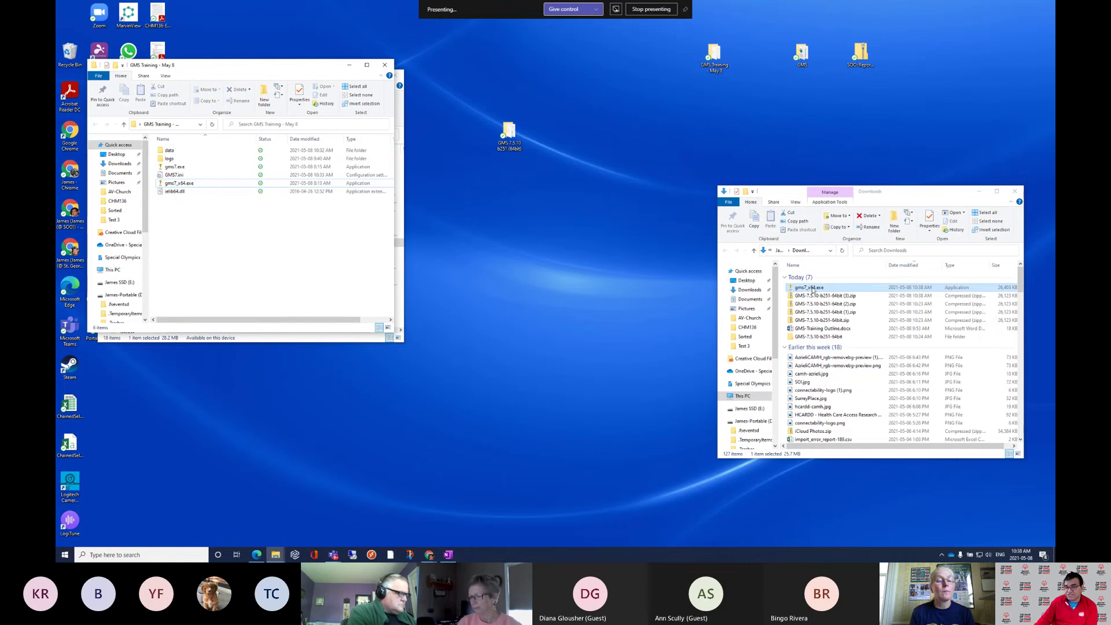
drag(812, 289, 210, 256)
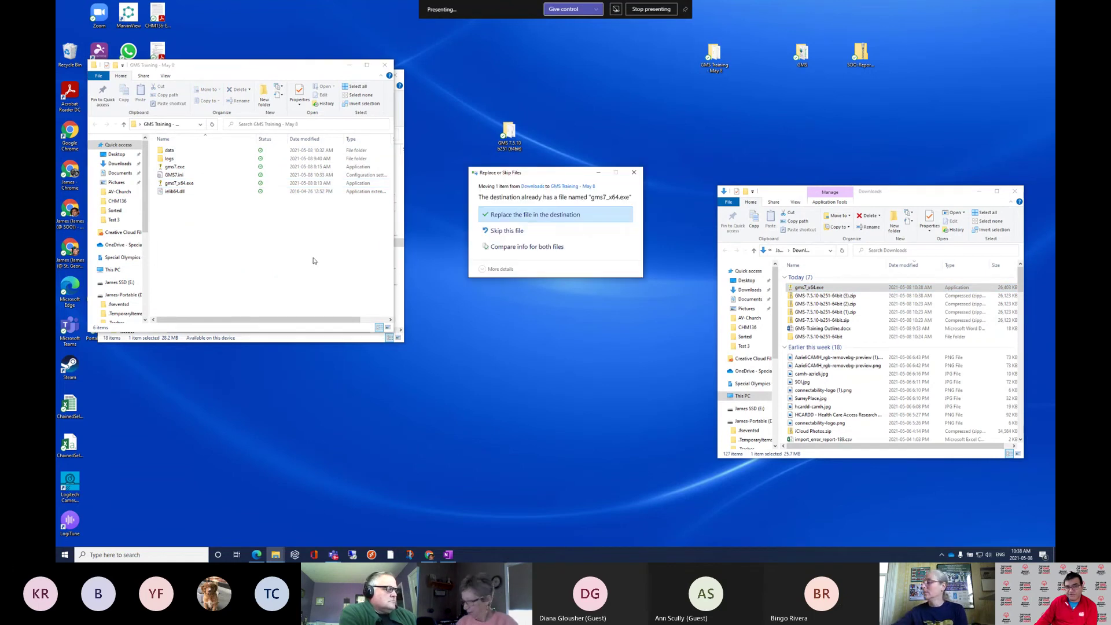
click(578, 215)
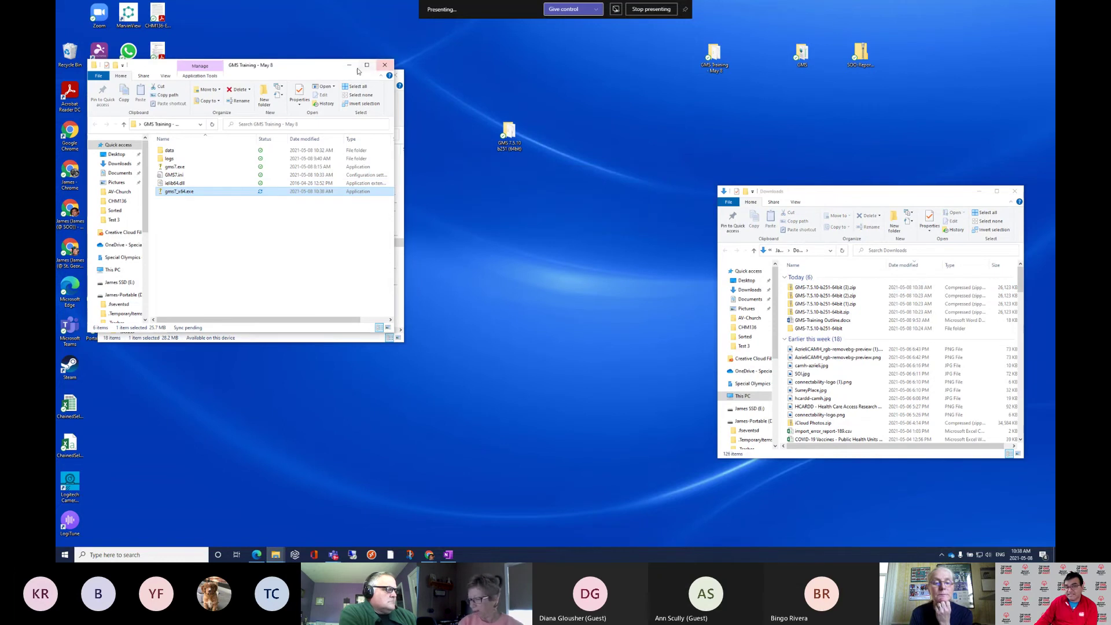
drag(311, 68, 587, 106)
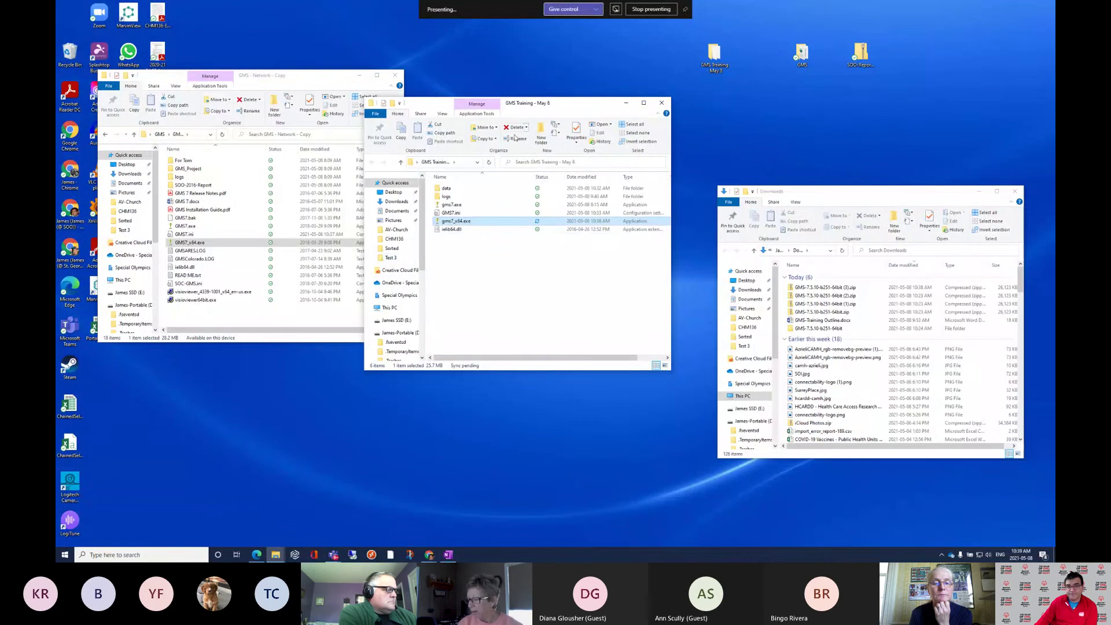
Launch the new gms7_x64.exe past the unrecognized-app warning and connect to the Test May 8 database
double_click(473, 223)
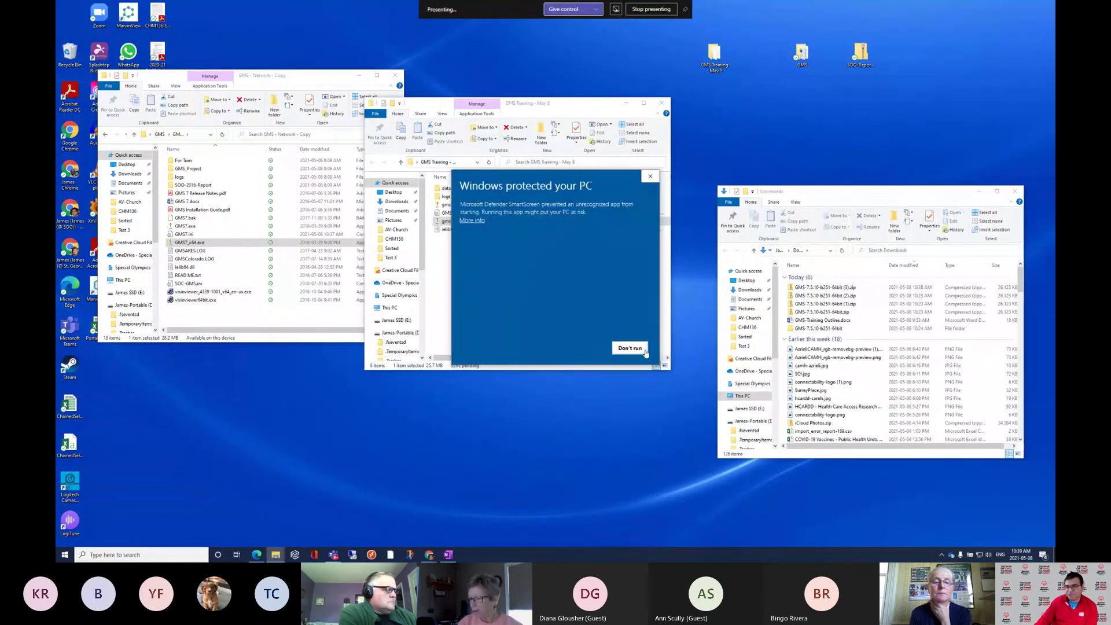
click(472, 221)
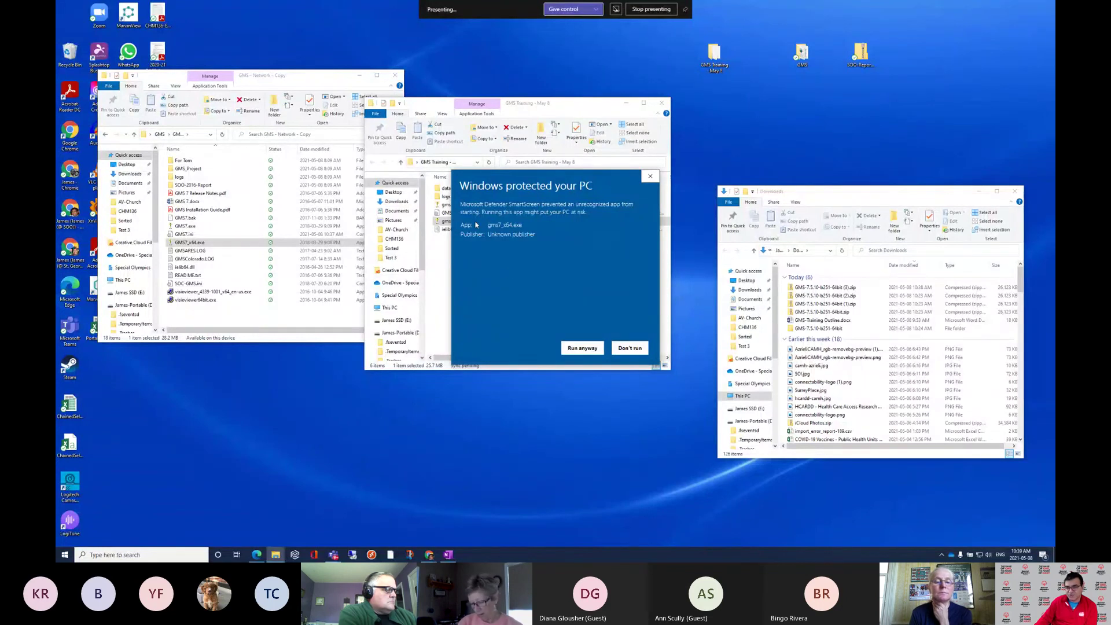
click(562, 347)
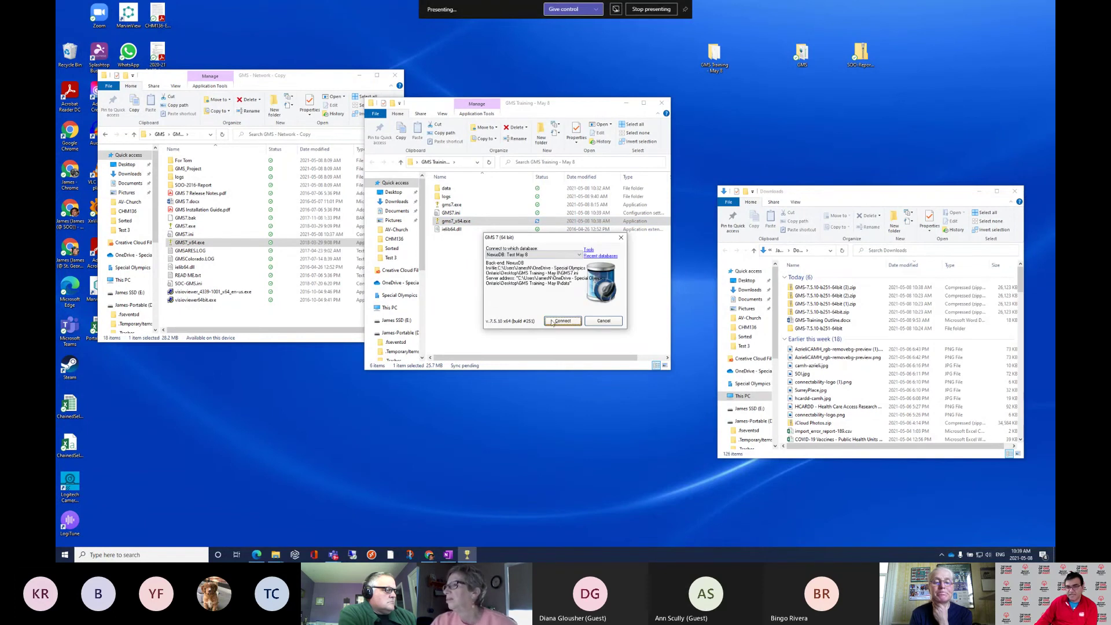
click(553, 321)
Close the GMS - Network - Copy and Downloads folder windows
click(393, 77)
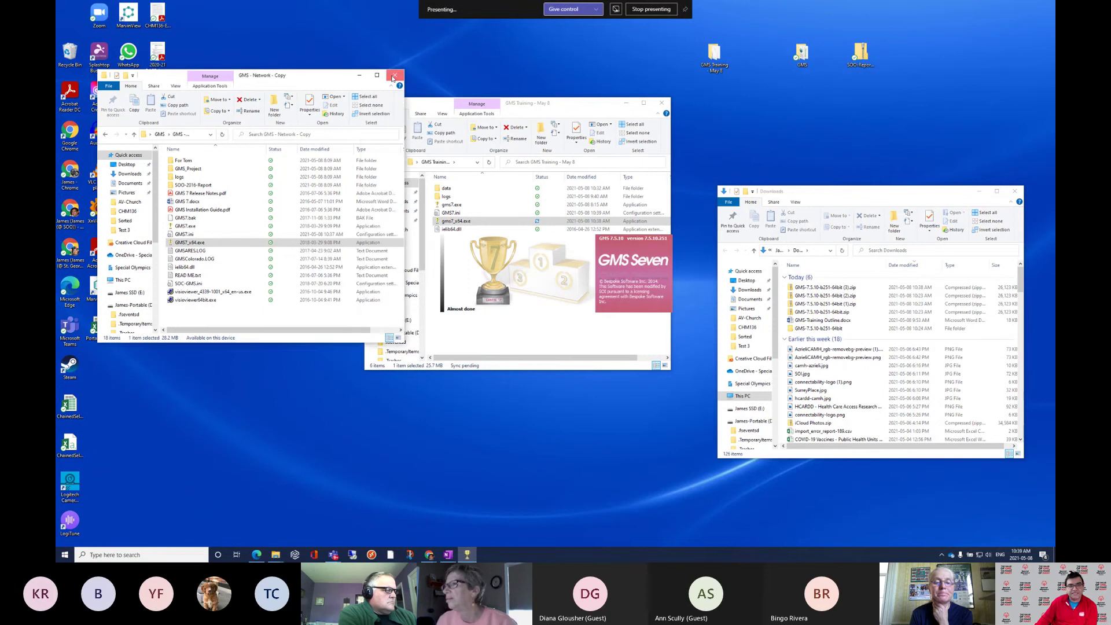
click(392, 77)
click(1014, 191)
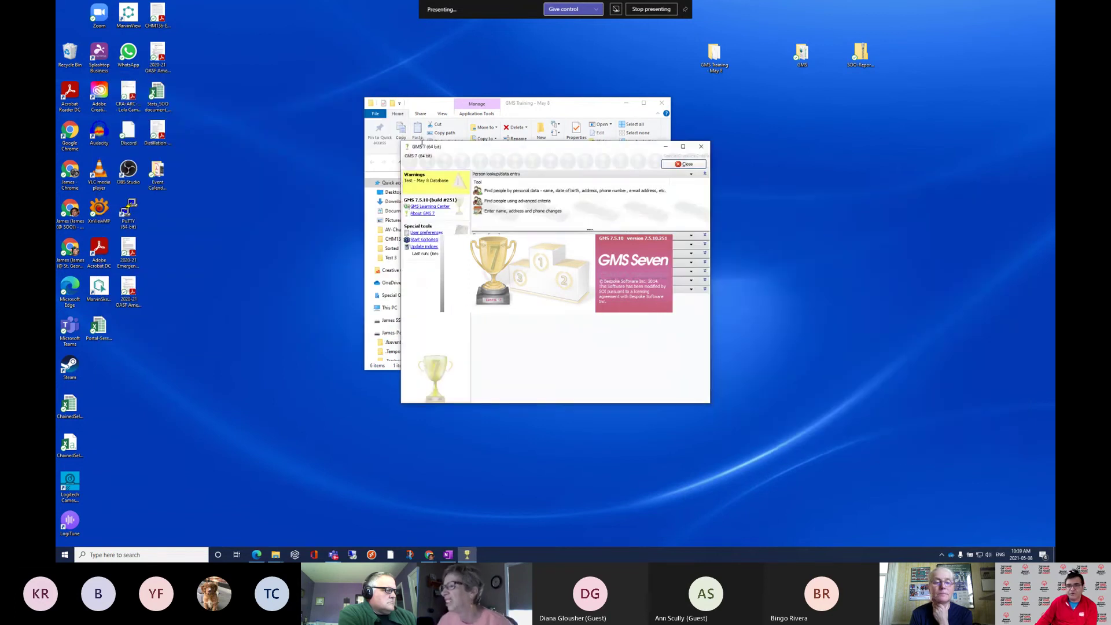
Close the GMS Training - May 8 folder, then place GMS 7 top-left and enlarge it across most of the screen
drag(620, 113, 345, 38)
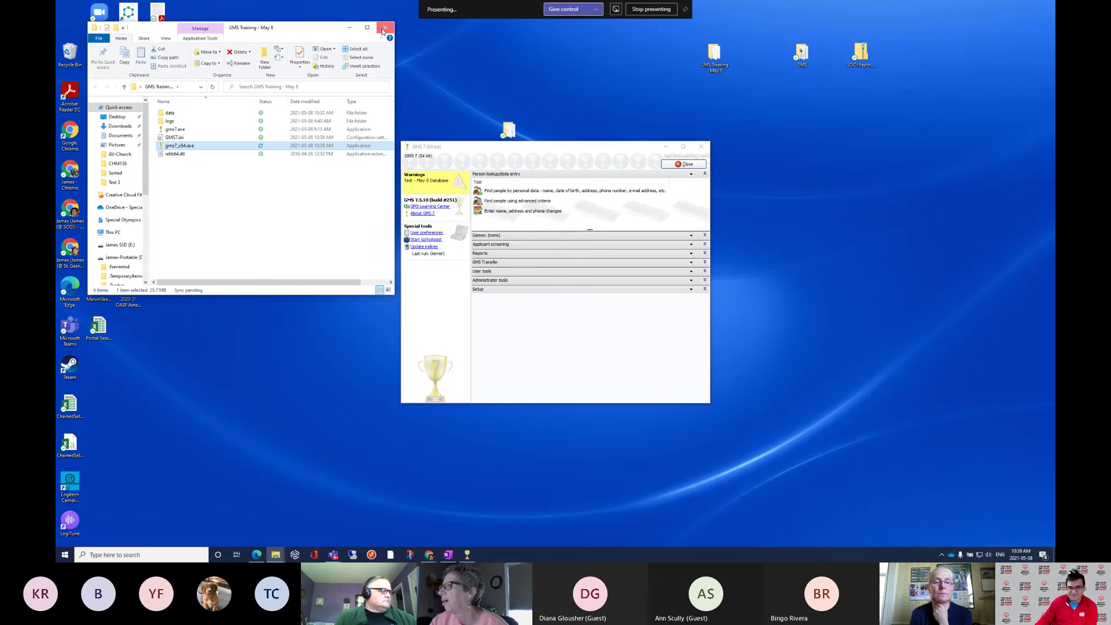
click(384, 29)
click(682, 147)
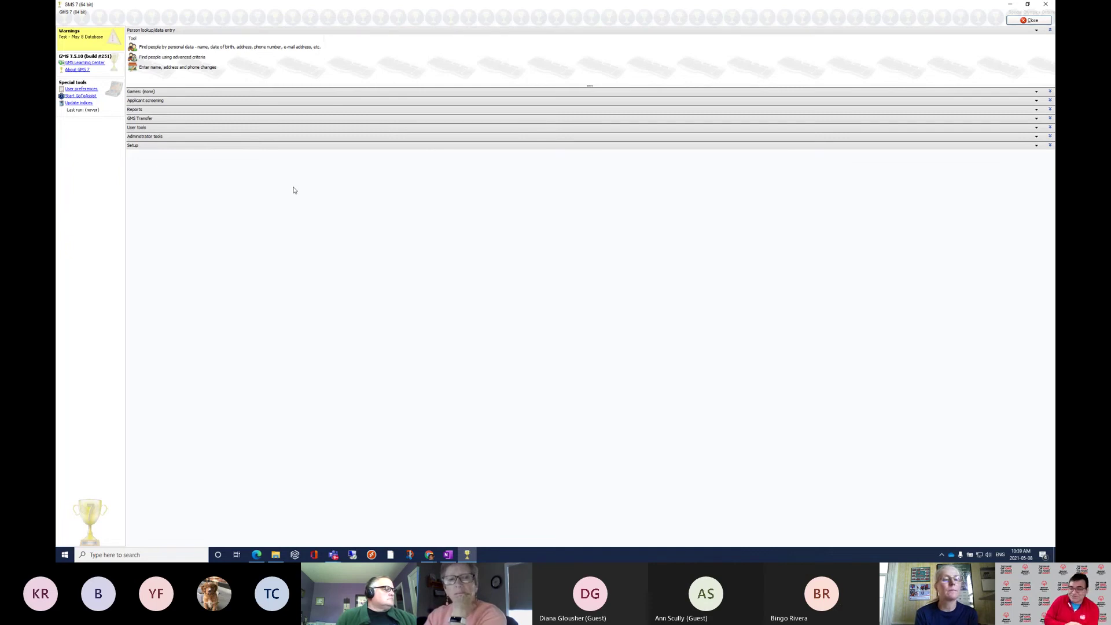
click(1028, 5)
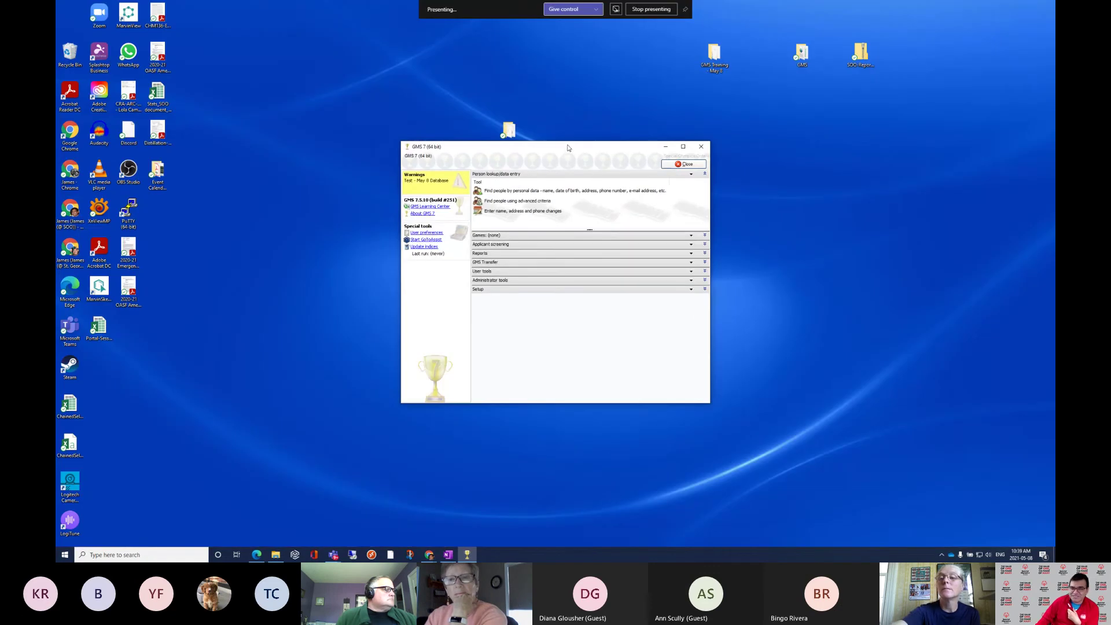
drag(567, 148, 355, 36)
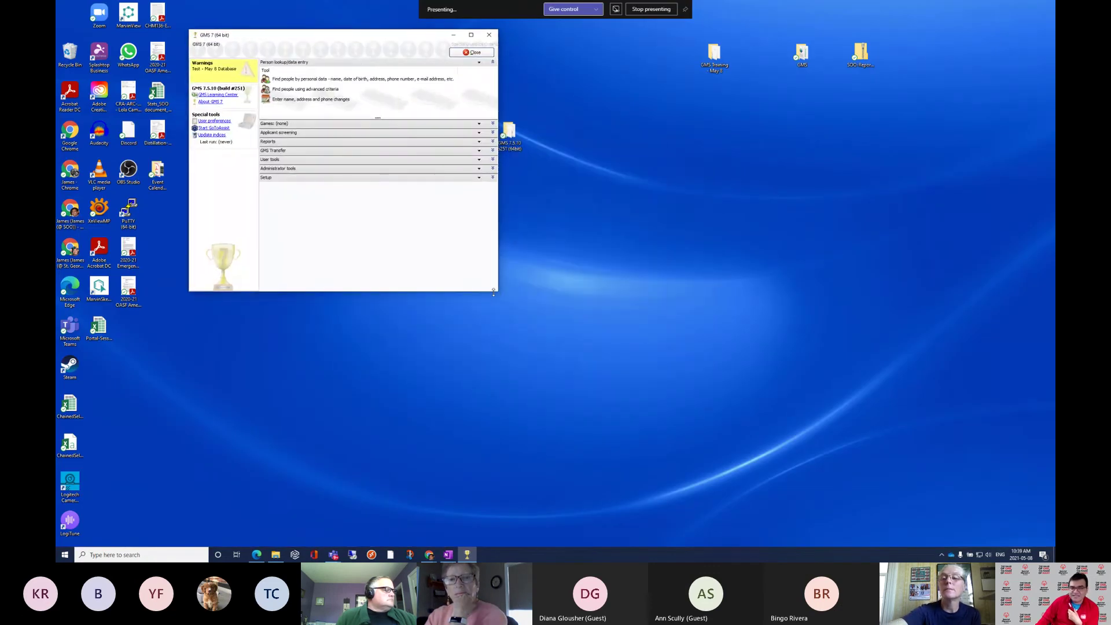
drag(498, 294, 910, 527)
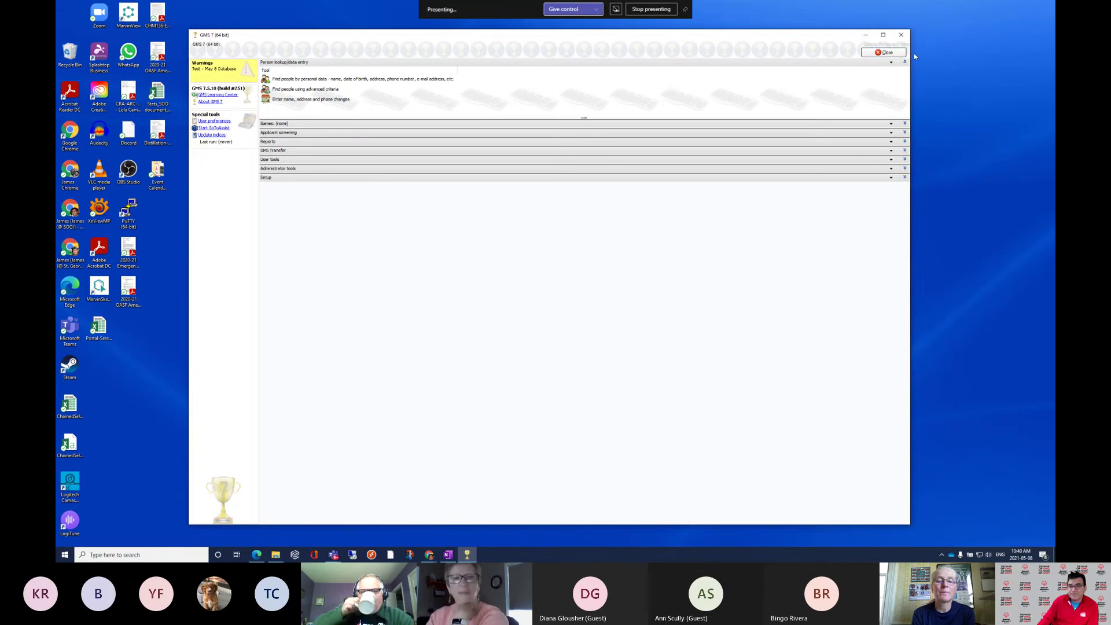
Expand the empty Games section, toggle Person lookup/data entry, and open User preferences
click(294, 124)
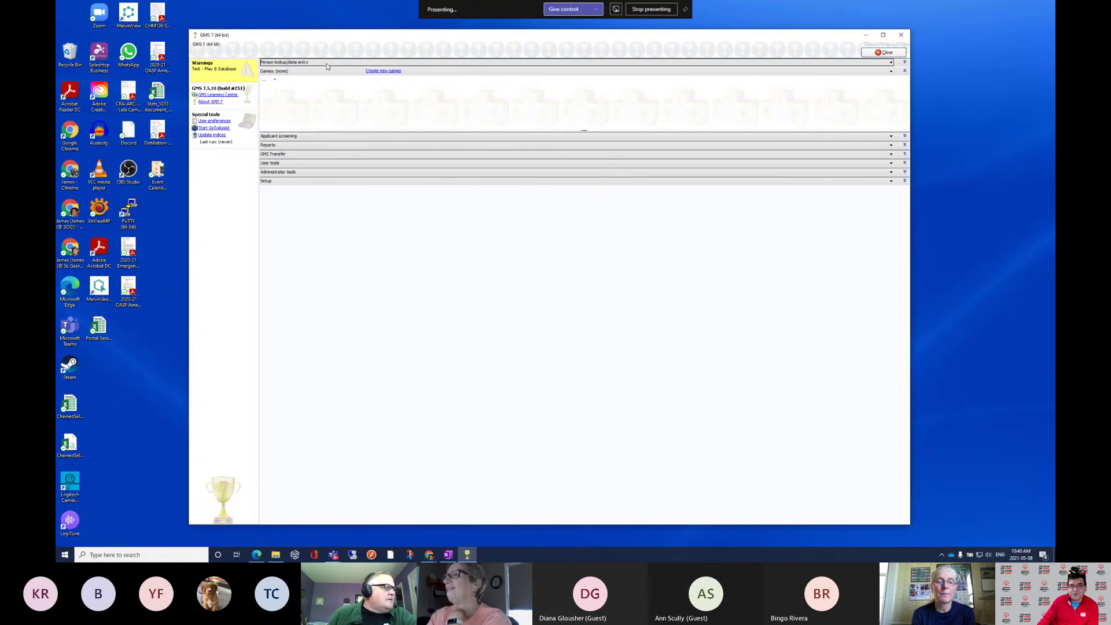
click(347, 62)
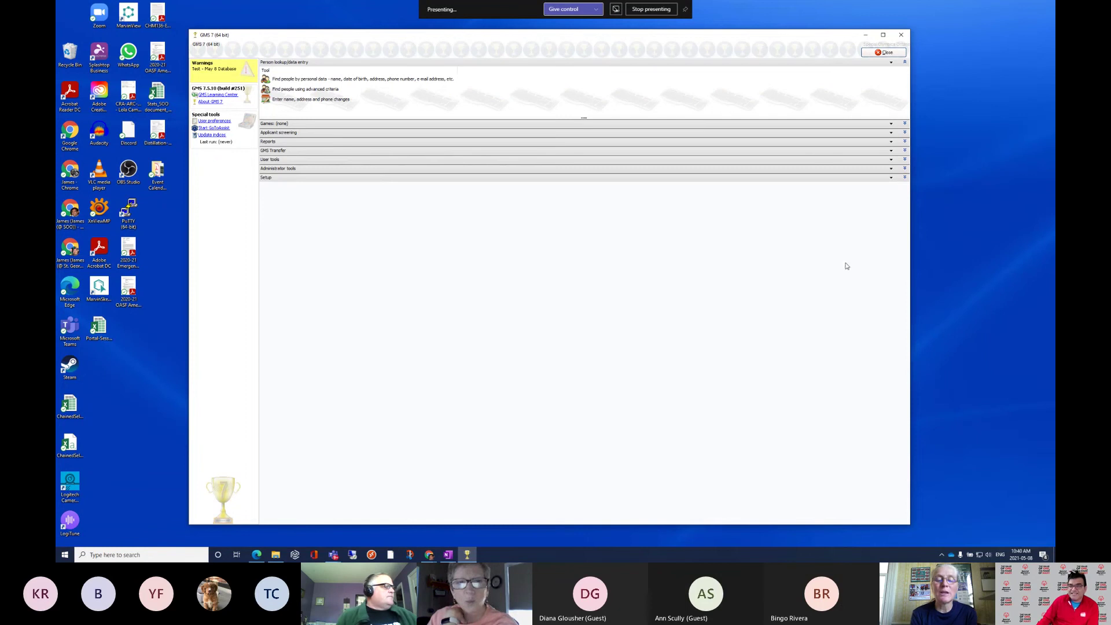
click(905, 63)
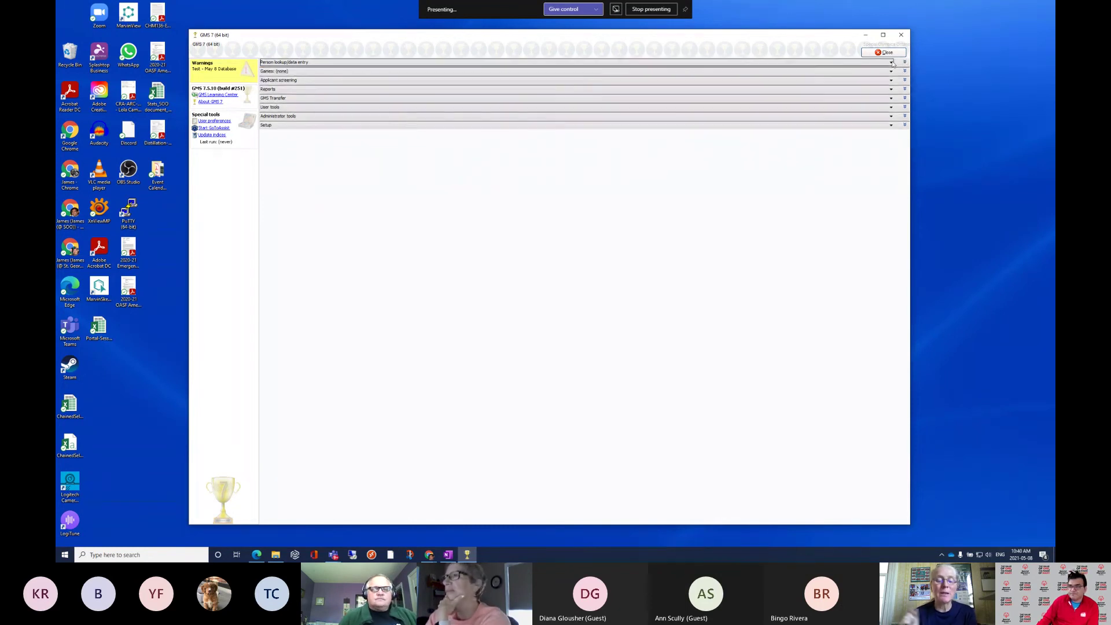
click(891, 64)
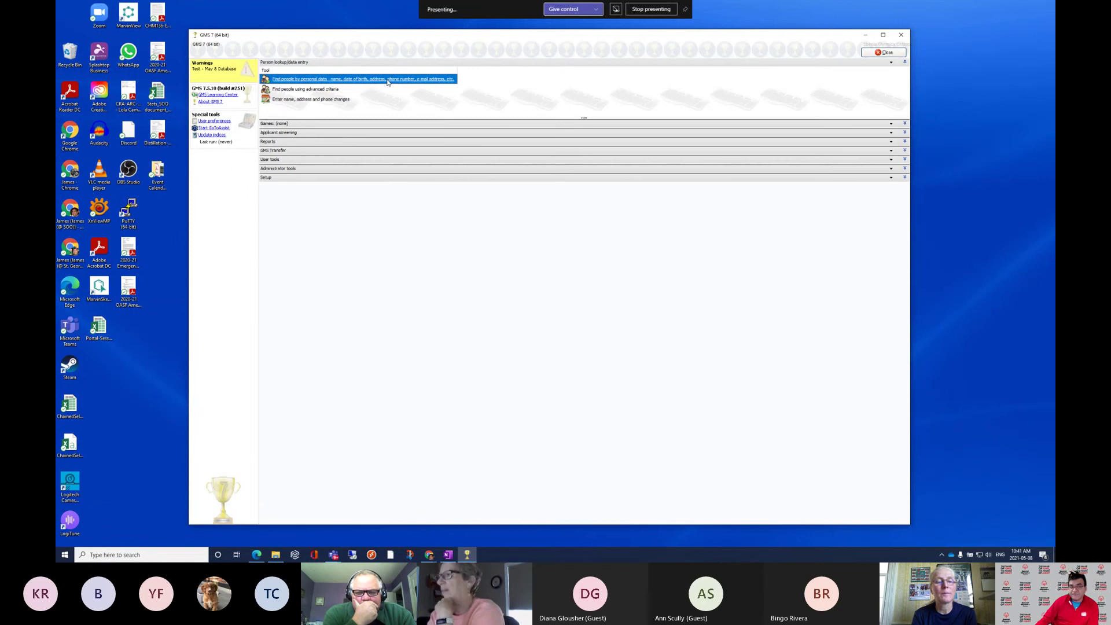
click(316, 124)
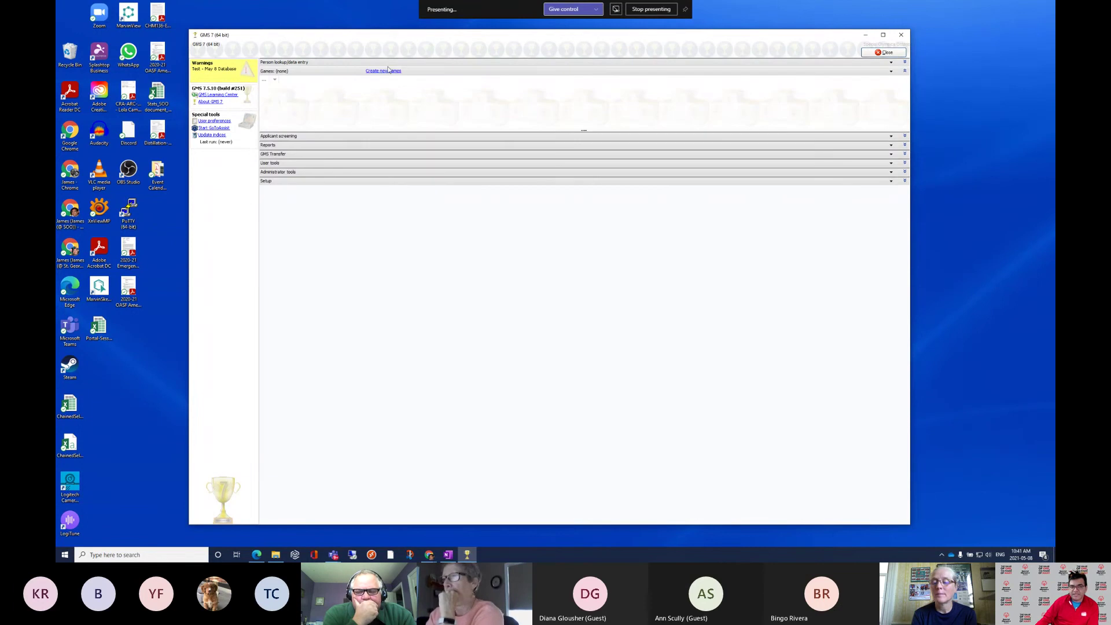
click(212, 121)
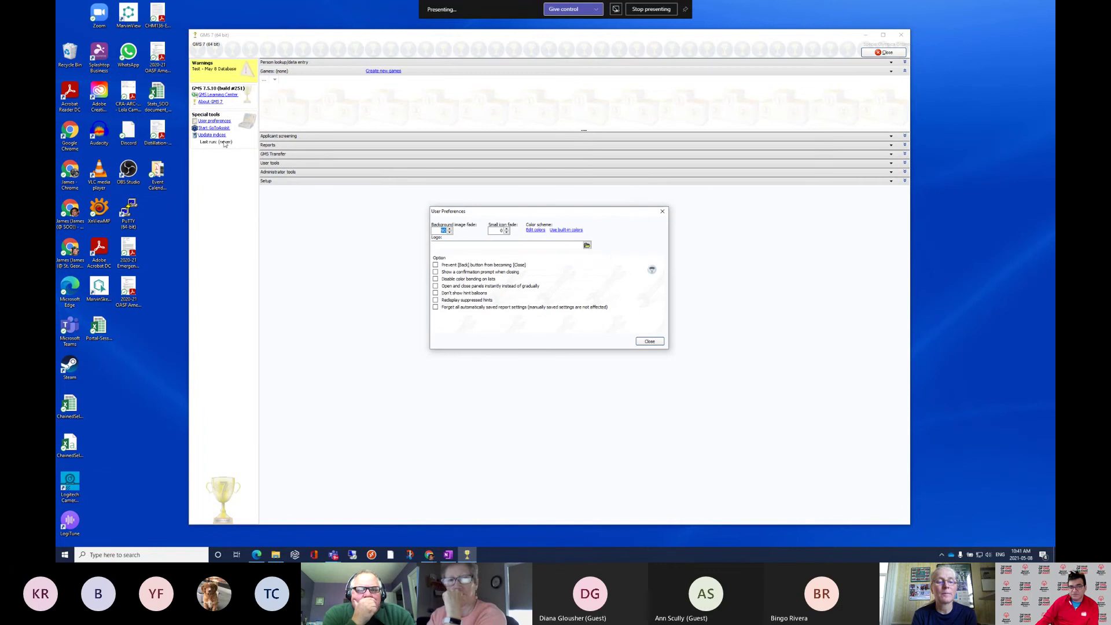
Close User Preferences, view the Index rebuilder, and go back without running it
click(649, 341)
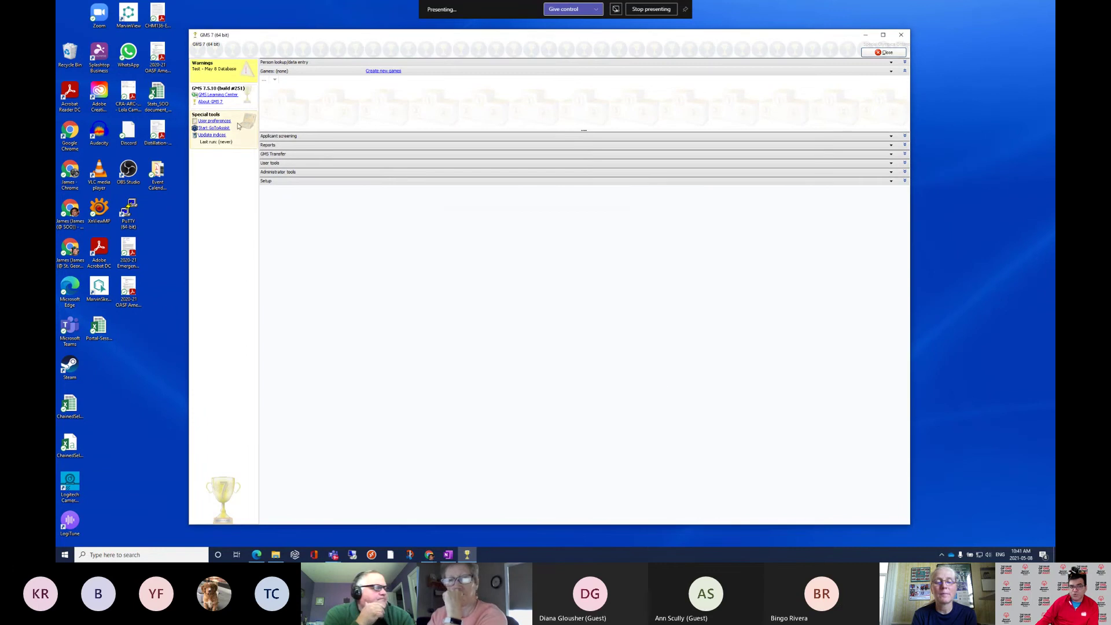
click(222, 137)
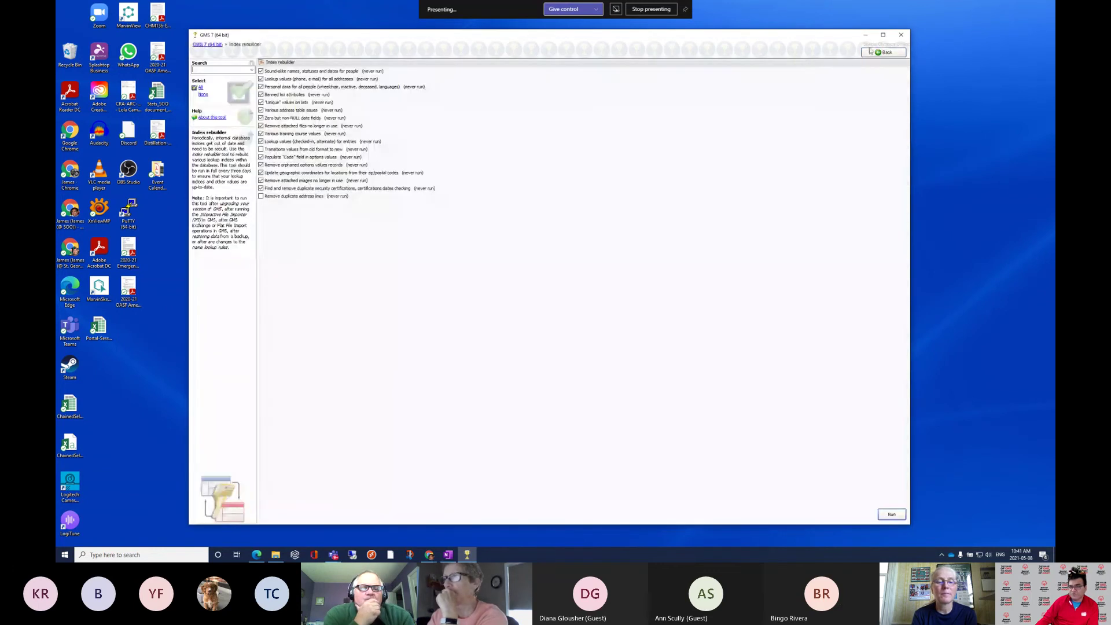
click(881, 52)
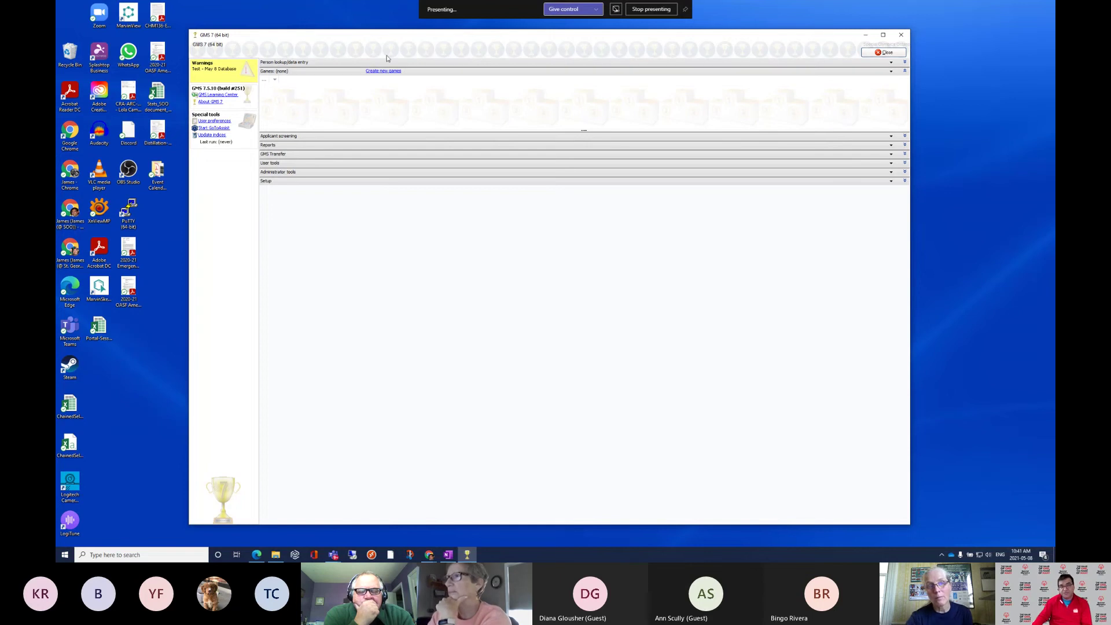
Move the test window aside and launch gms7_x64.exe from the desktop GMS - Network folder
drag(405, 46, 439, 290)
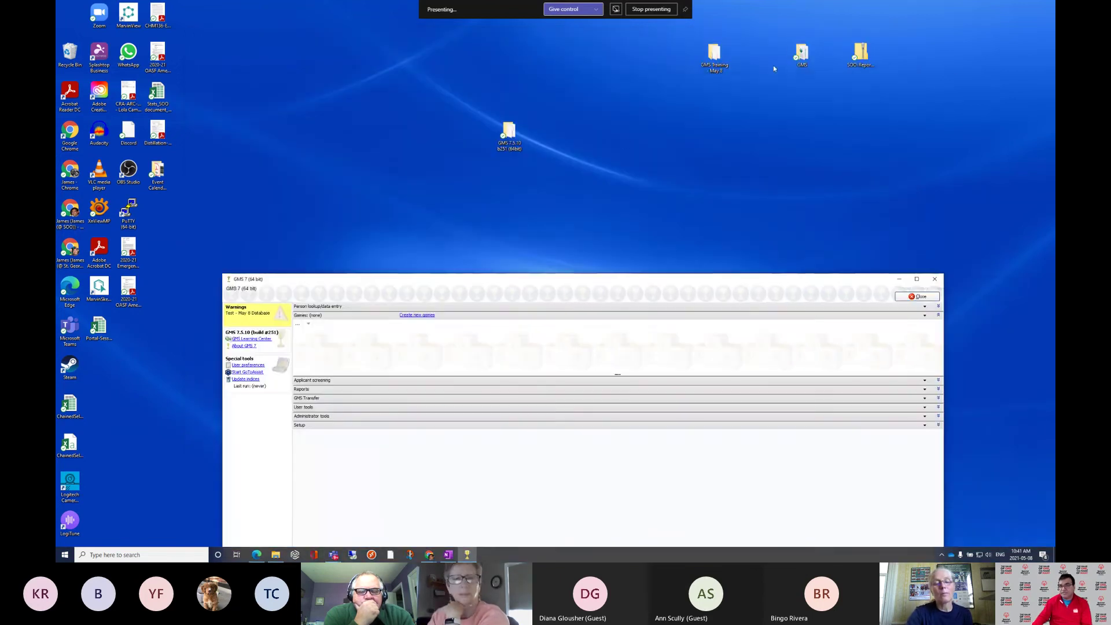
click(800, 56)
double_click(800, 56)
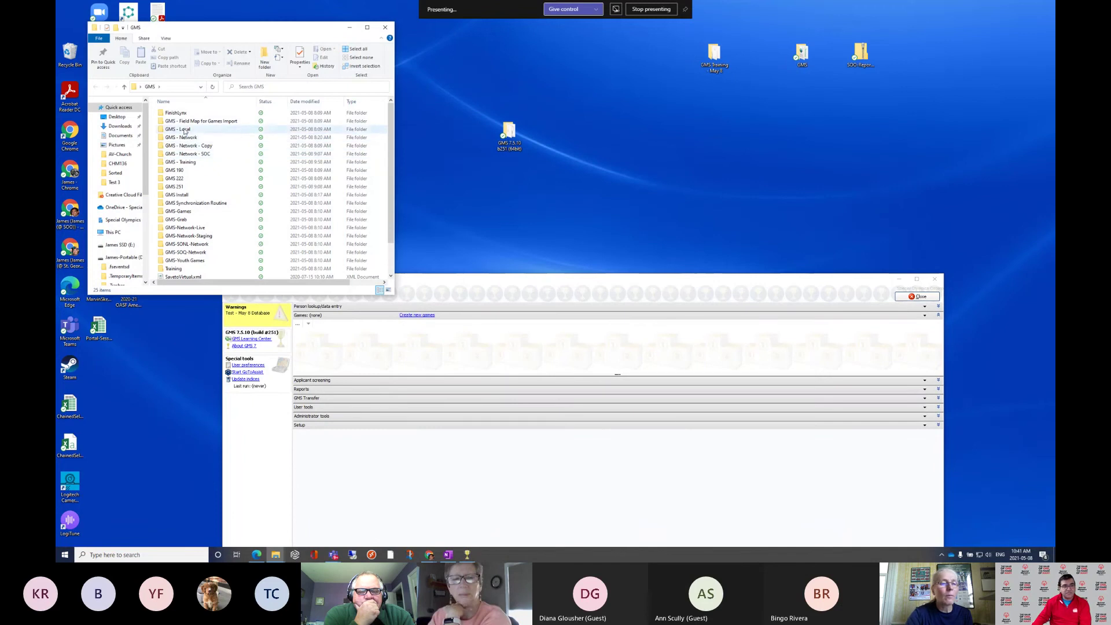
click(188, 139)
double_click(188, 139)
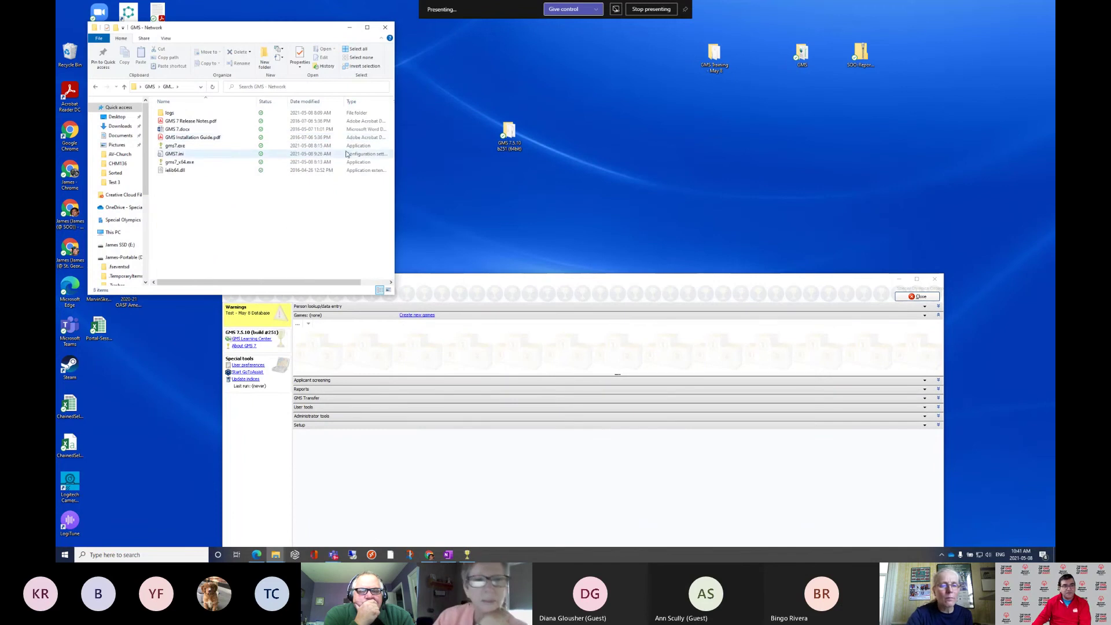
double_click(203, 162)
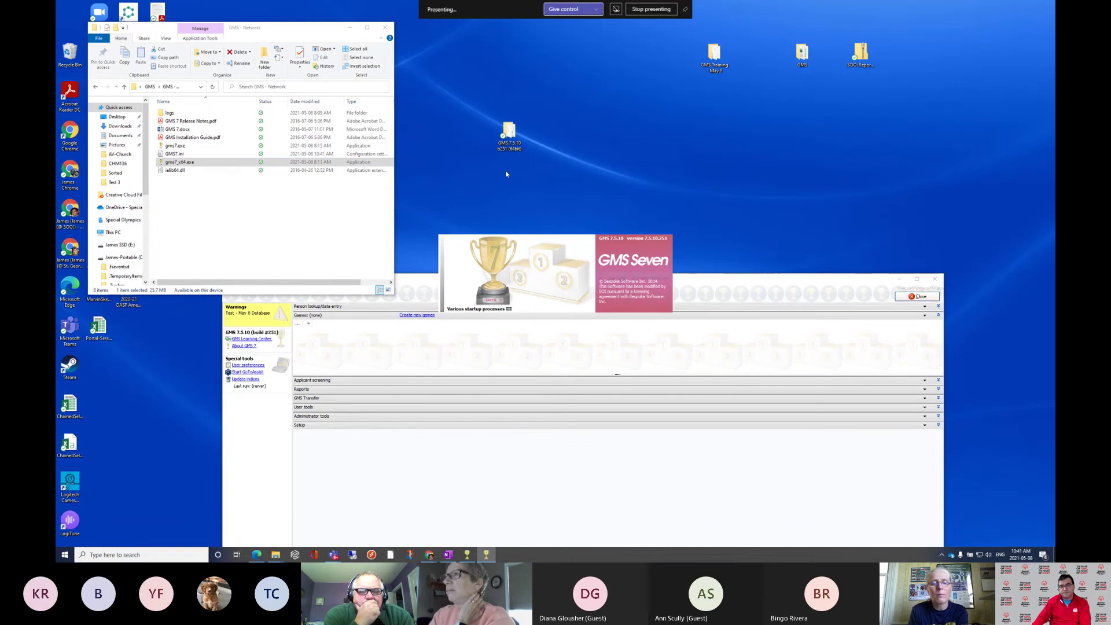
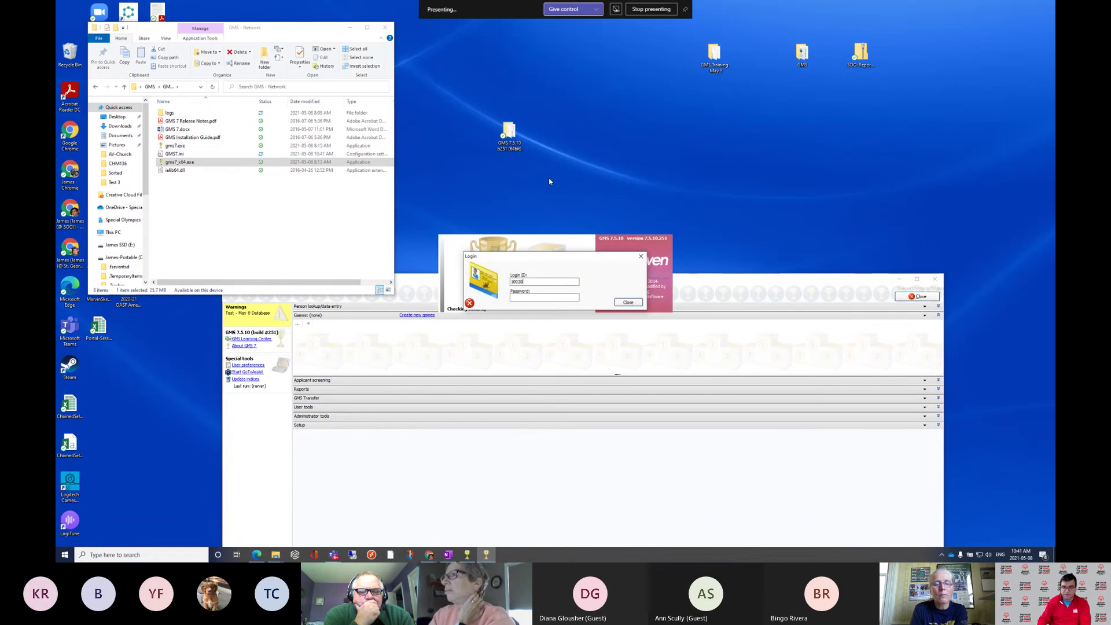
Log in with the user ID and password to open the SOO - NETWORK database
key(Tab)
text(**)
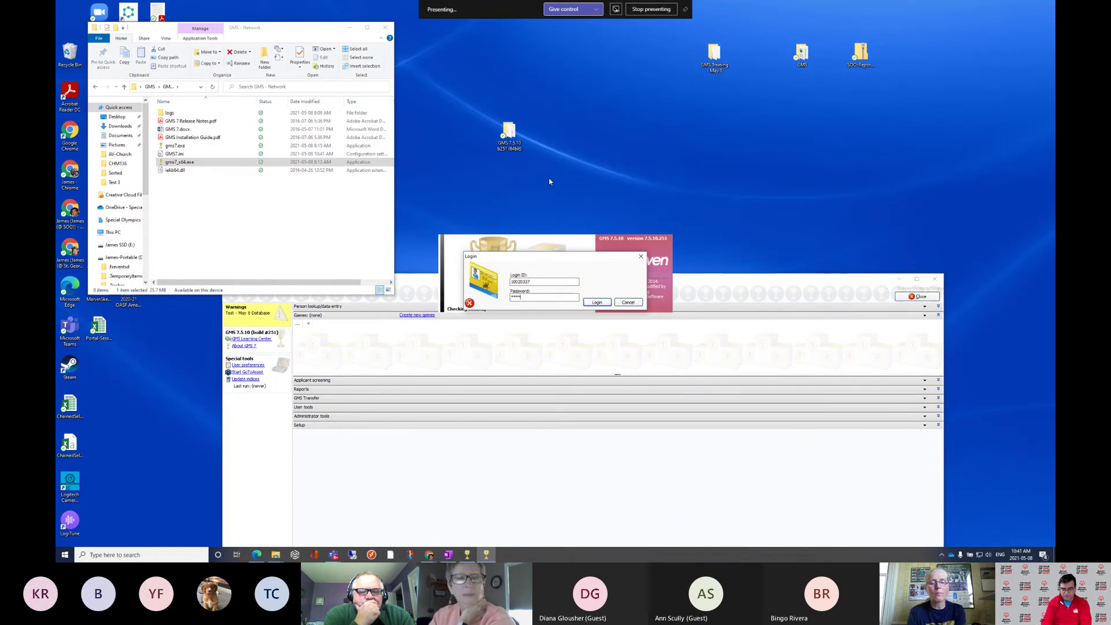
key(Return)
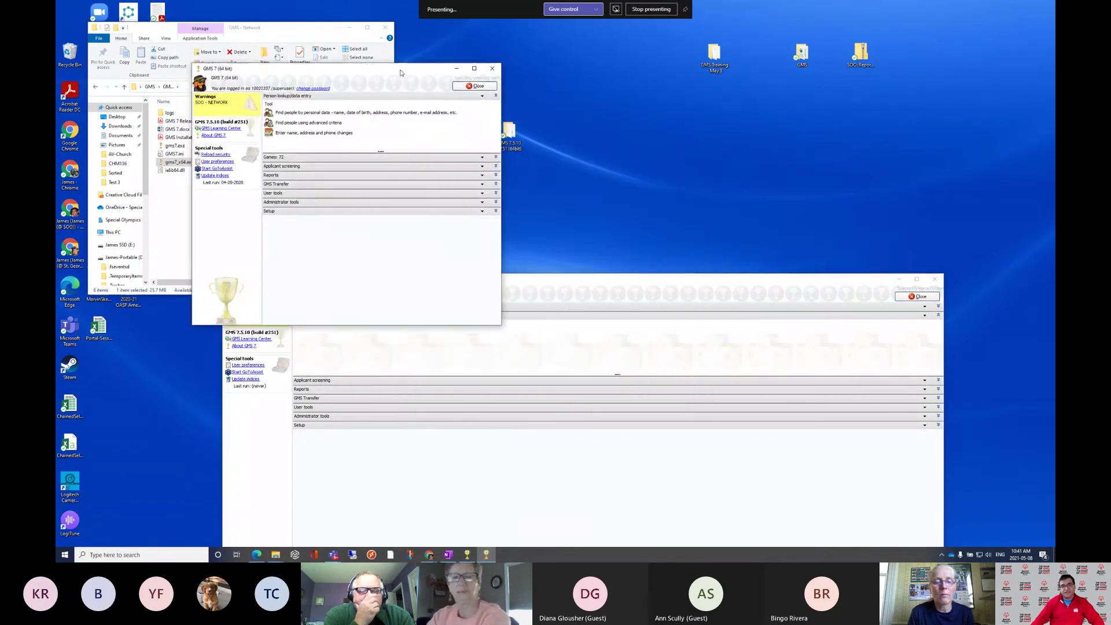
Maximize the SOO - NETWORK window and minimize the Test - May 8 Database window
click(583, 74)
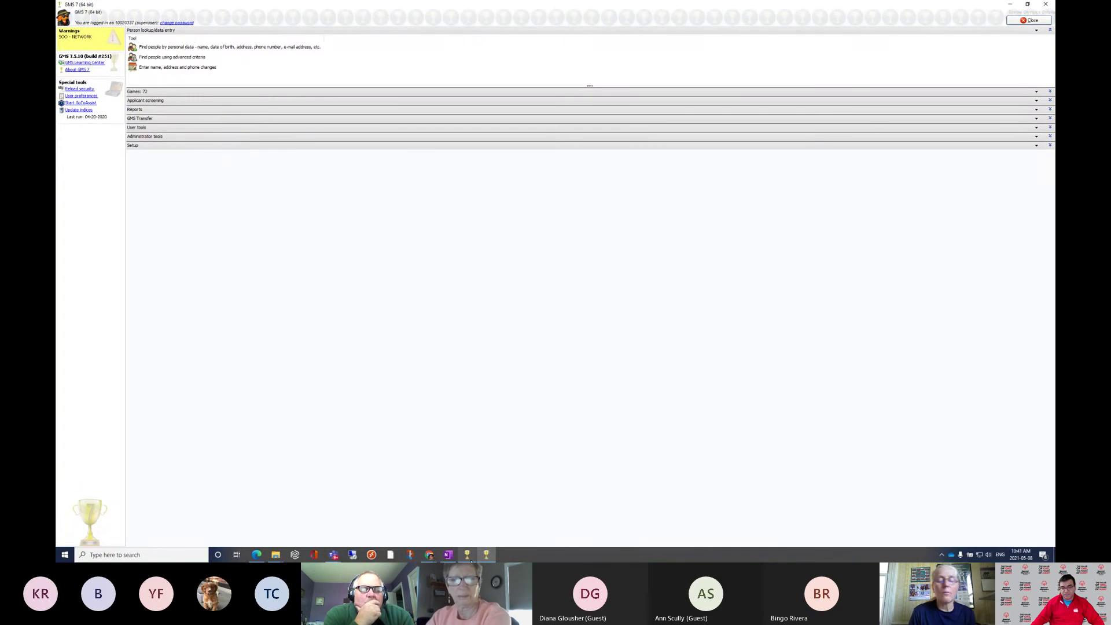
click(466, 555)
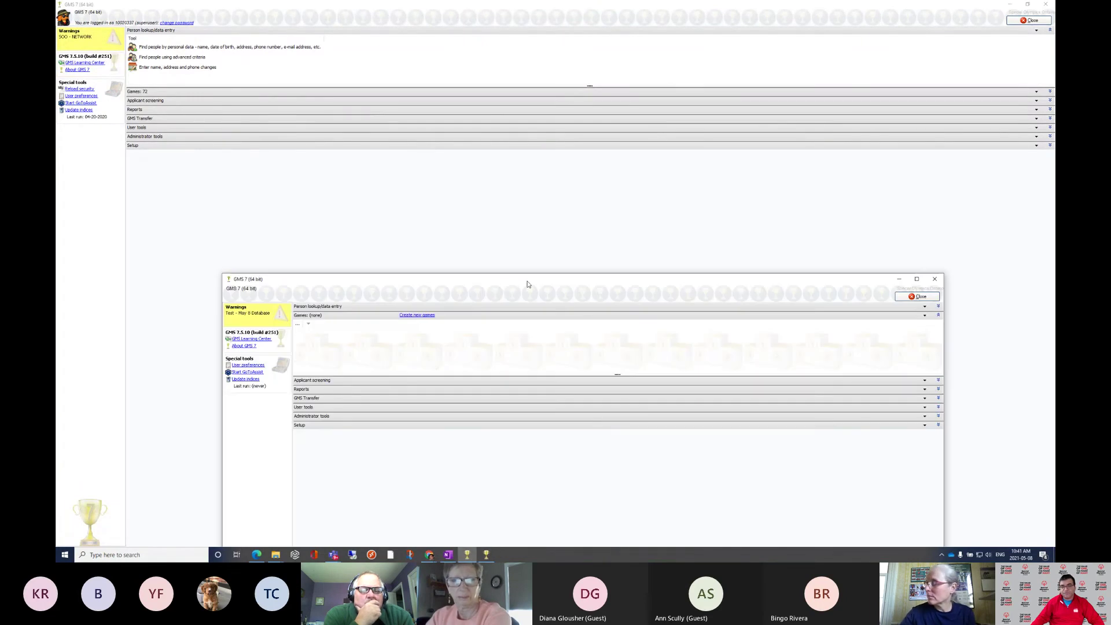
mouse_move(527, 284)
mouse_down()
mouse_move(521, 110)
mouse_move(541, 268)
mouse_up()
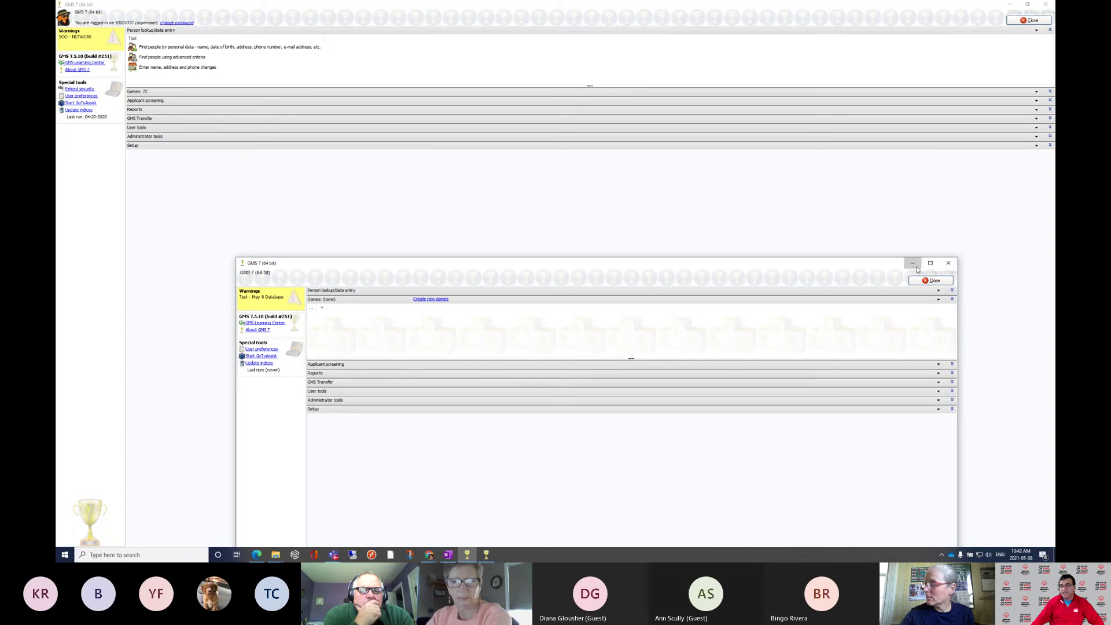
click(914, 265)
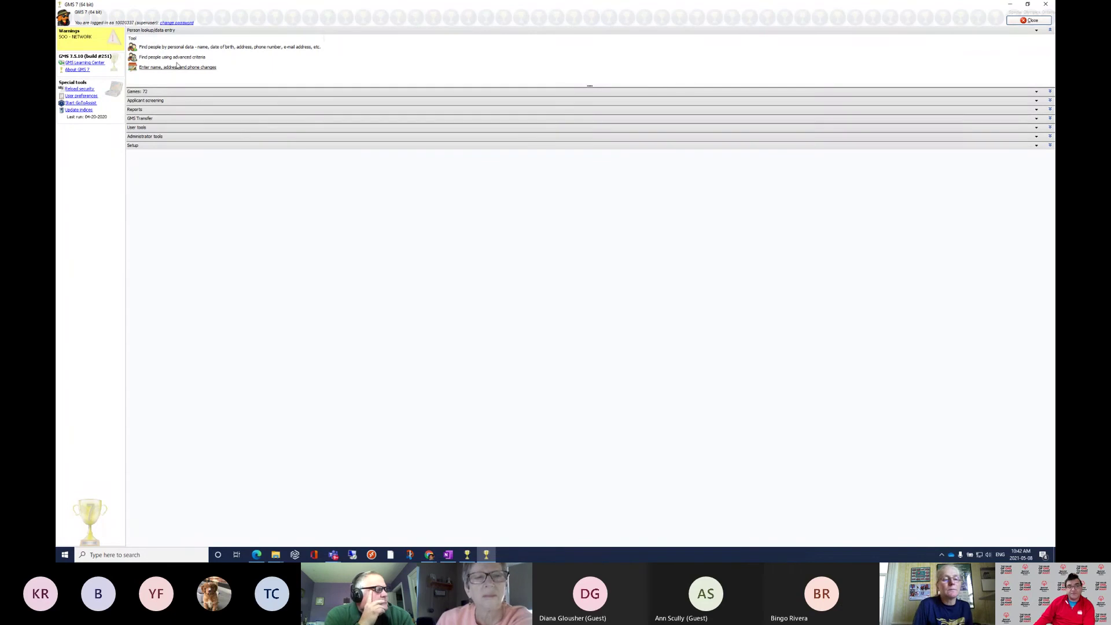
Search people by personal data with family name 'Rothenburg'
click(172, 47)
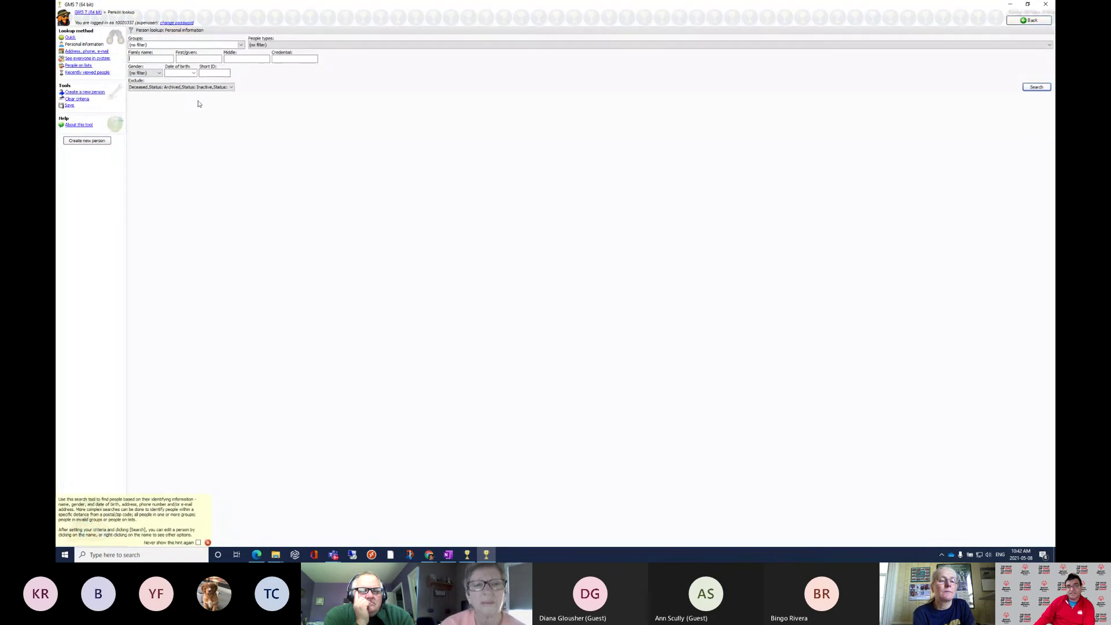
click(146, 59)
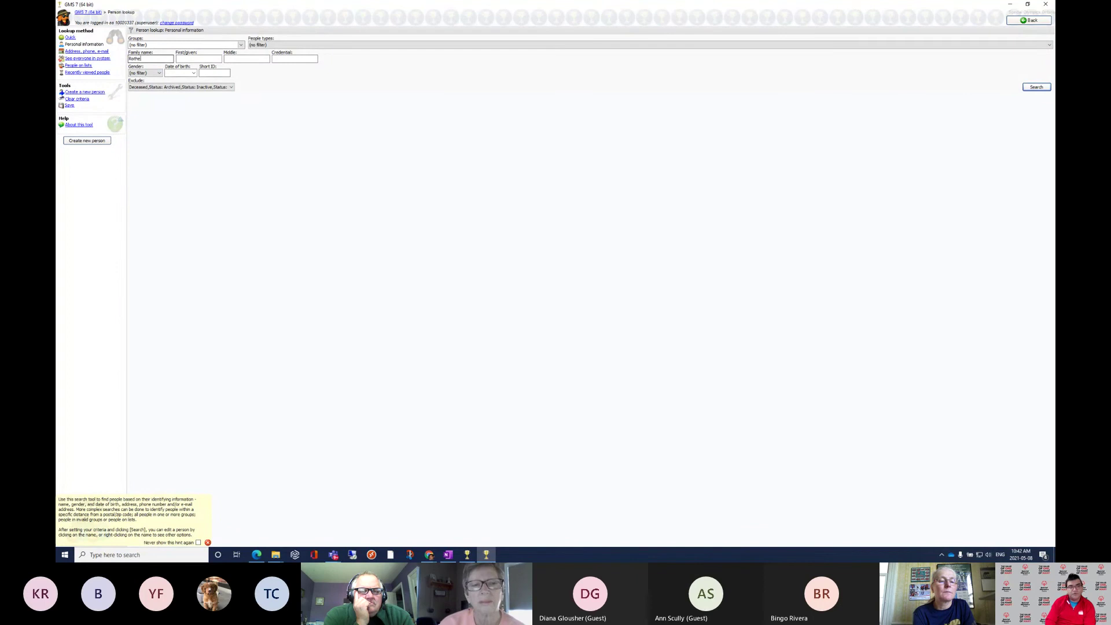
text(Rothenburg)
key(Return)
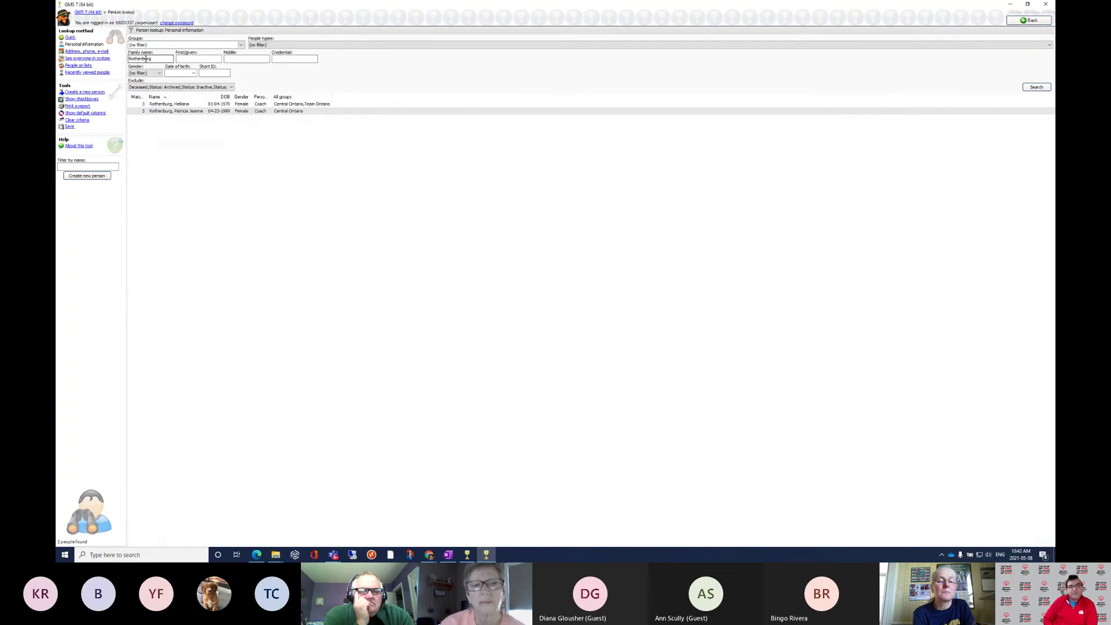
Correct the family name's spelling, rerun the search, and select the name for replacement
click(213, 158)
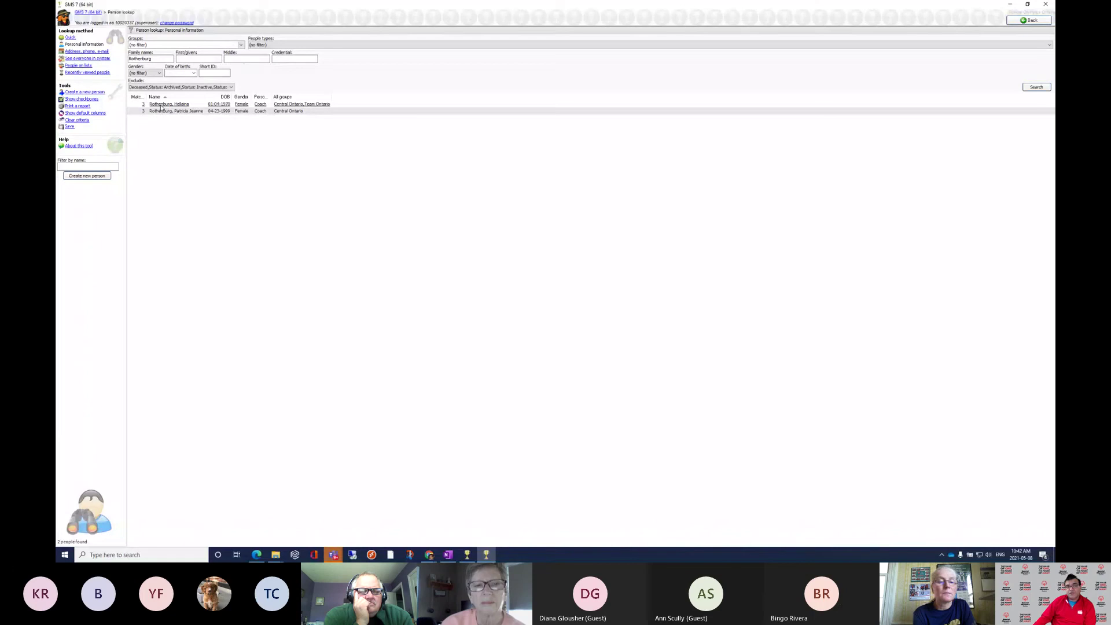
mouse_move(161, 108)
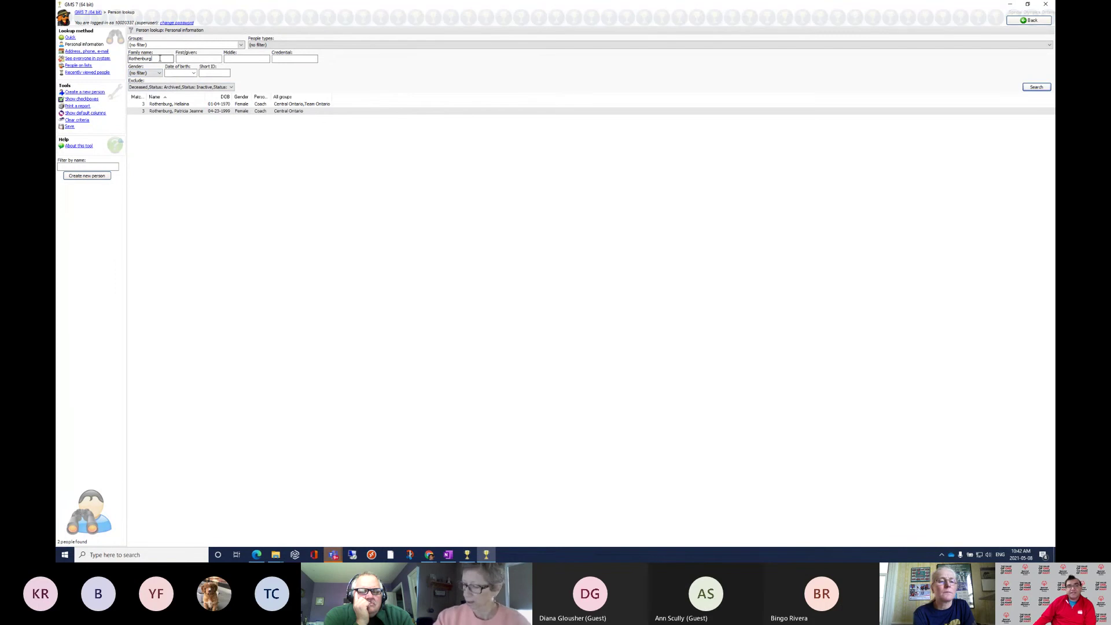
key(BackSpace)
key(BackSpace)
key(BackSpace)
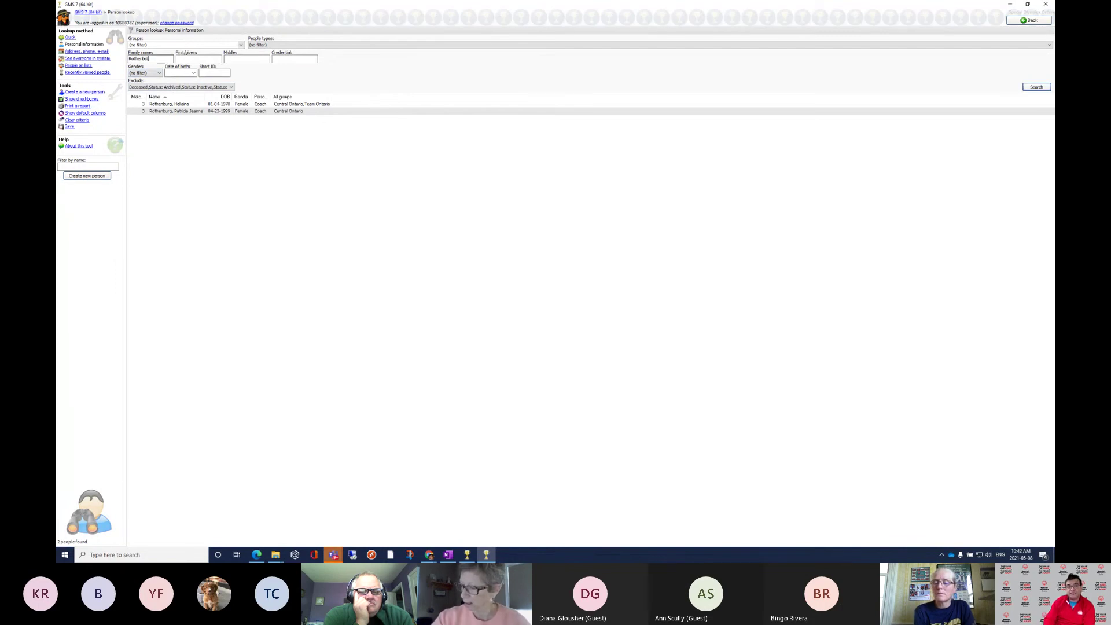
text(ergh)
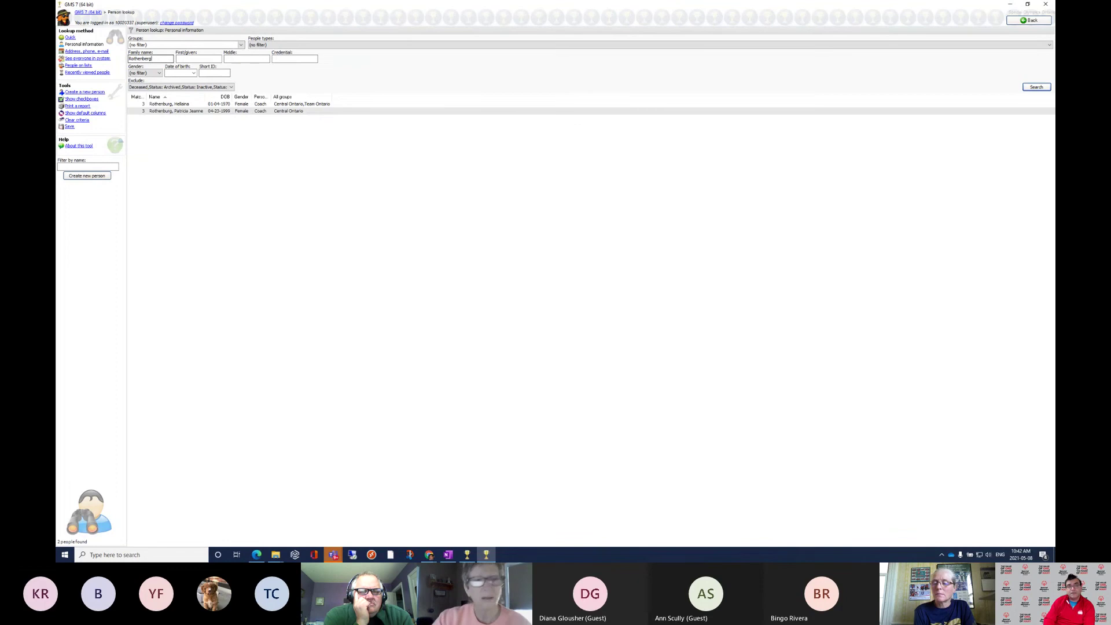
key(BackSpace)
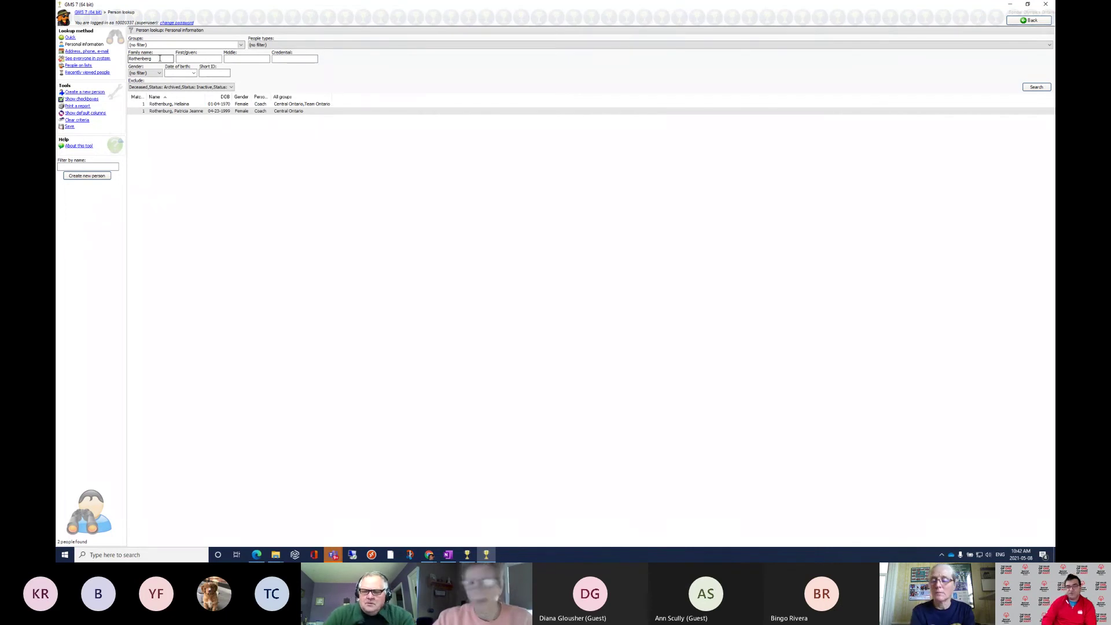
click(193, 59)
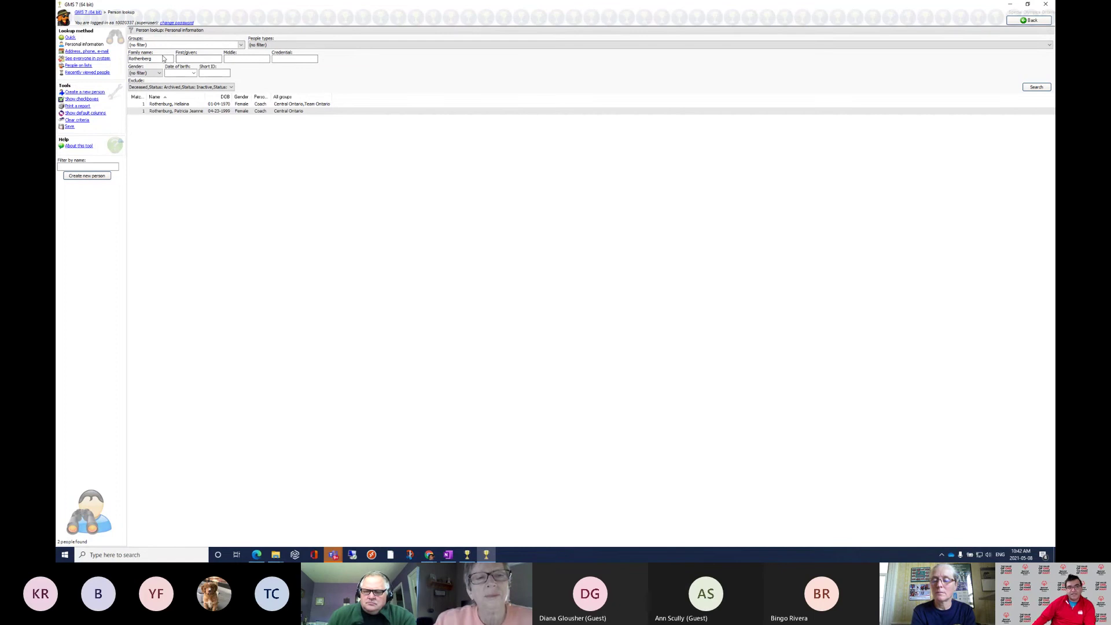
drag(171, 59, 127, 59)
text(Smyth)
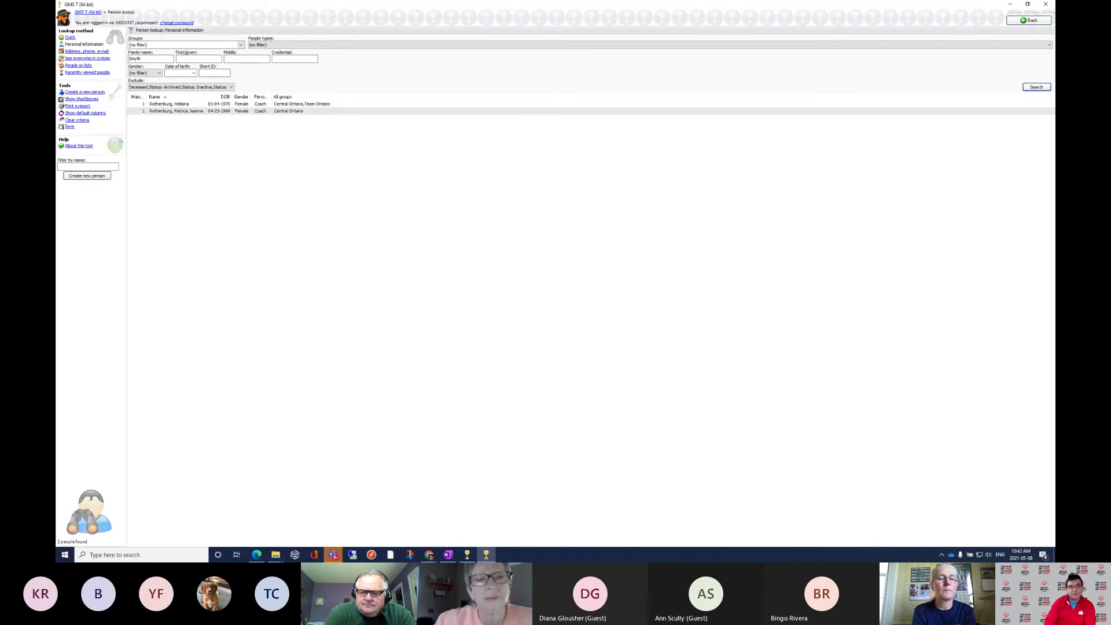
key(Return)
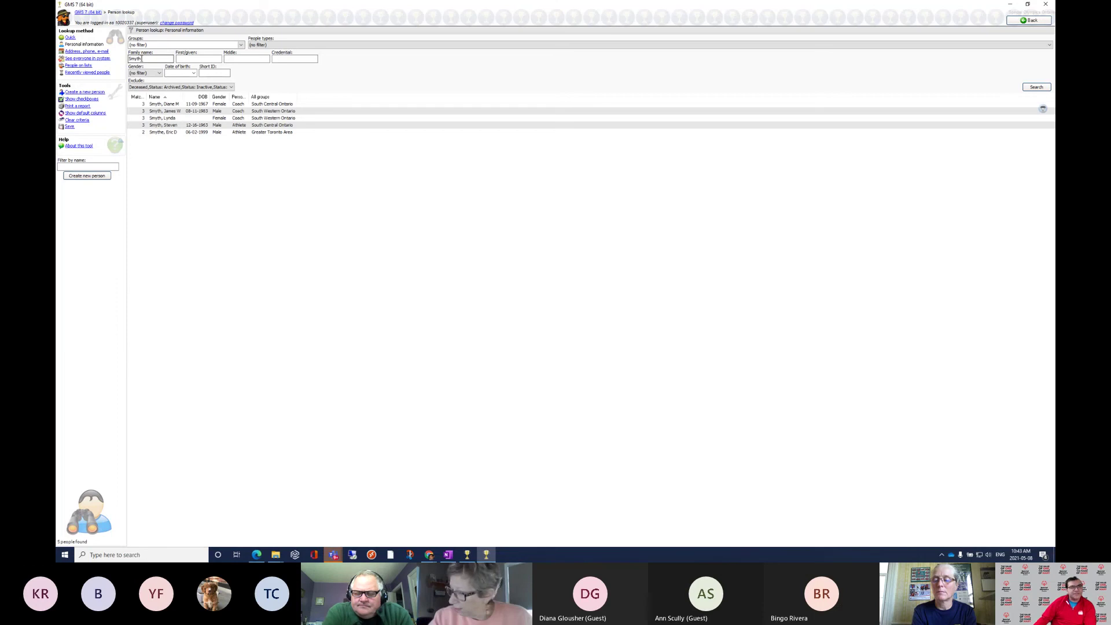
text(it)
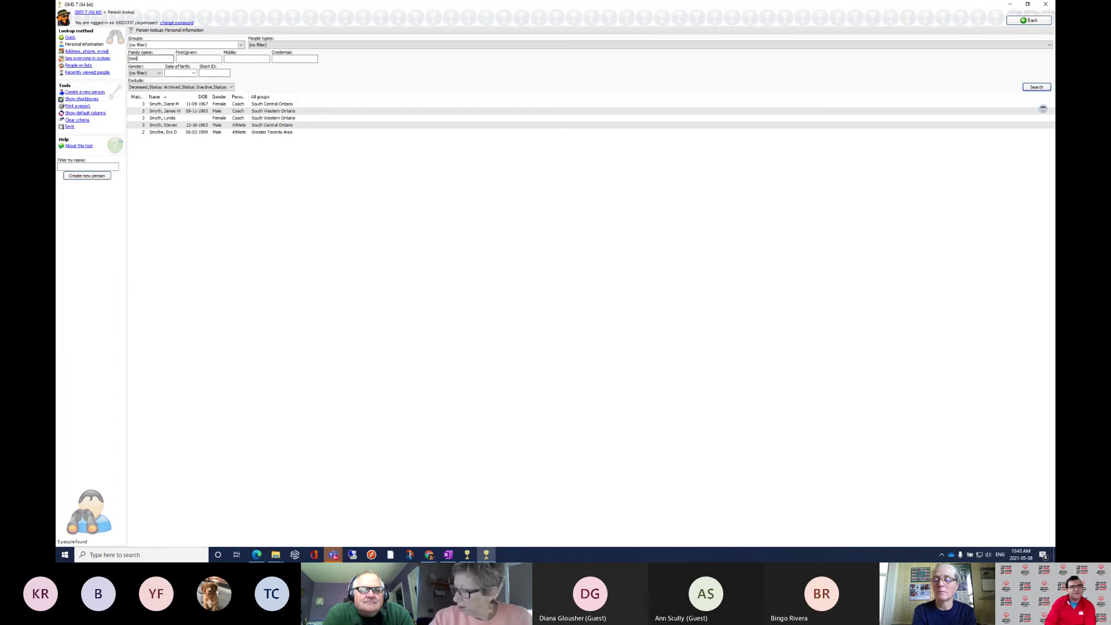
key(Return)
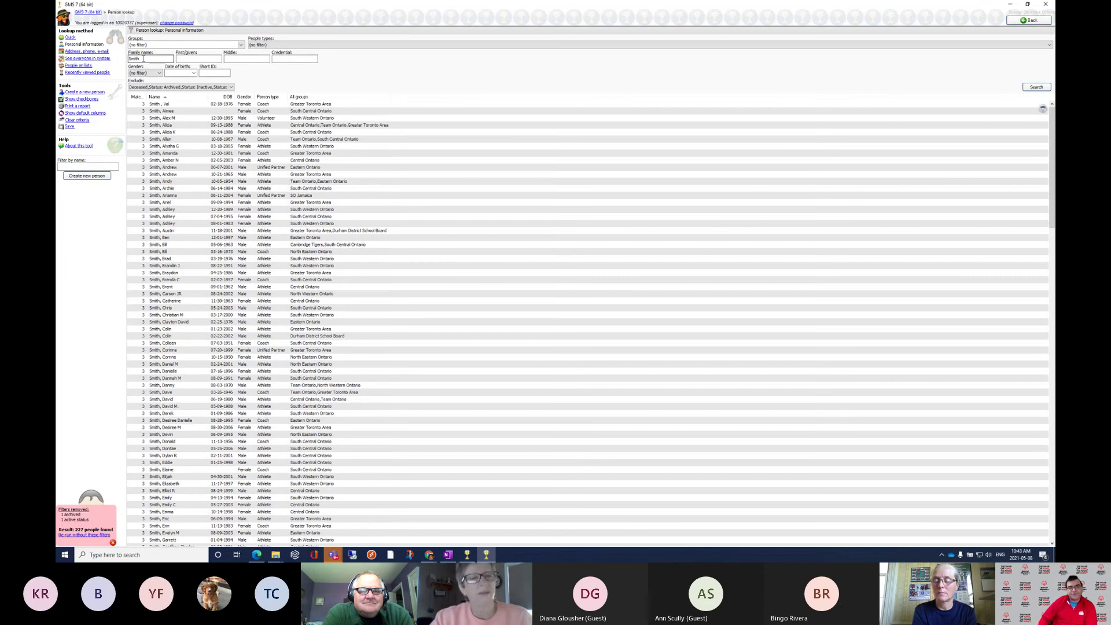
scroll(202, 391, down, 20)
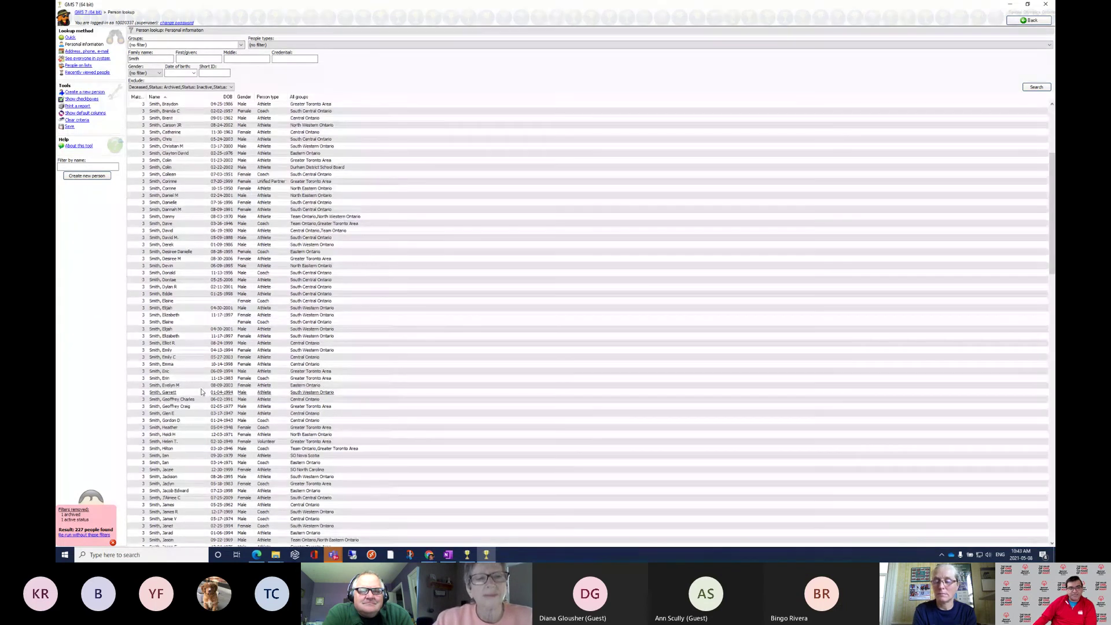
scroll(203, 392, down, 20)
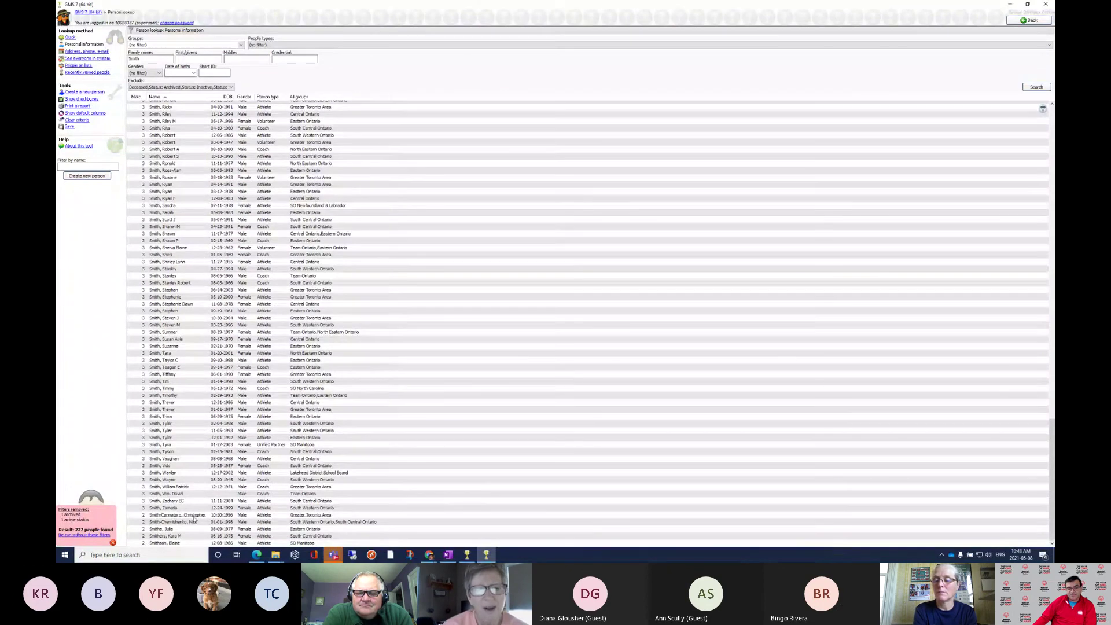
scroll(286, 438, up, 20)
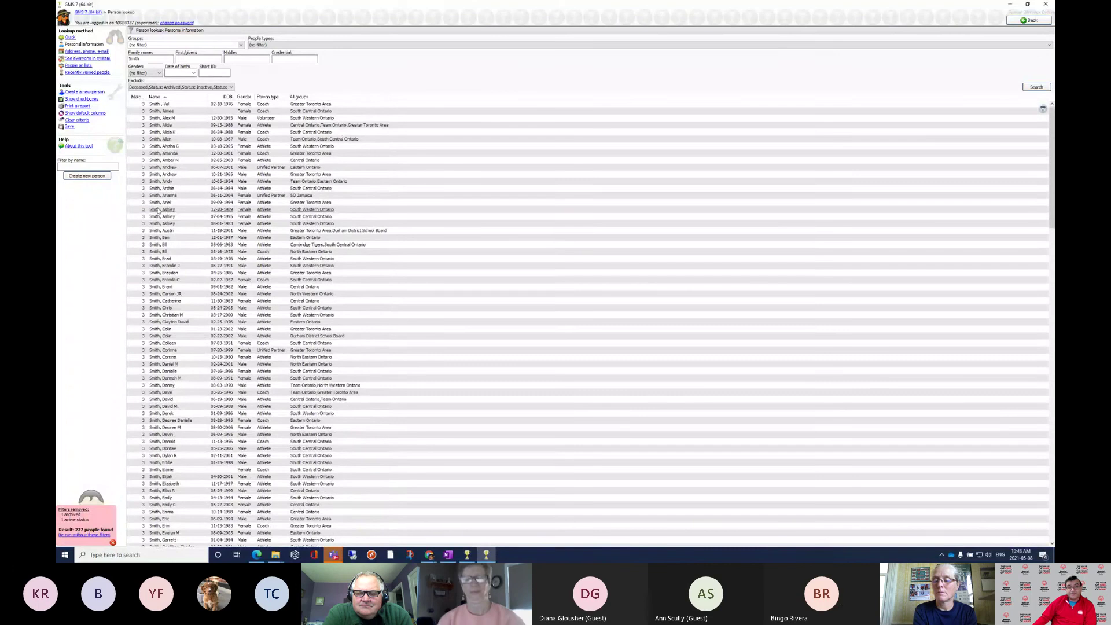
double_click(323, 203)
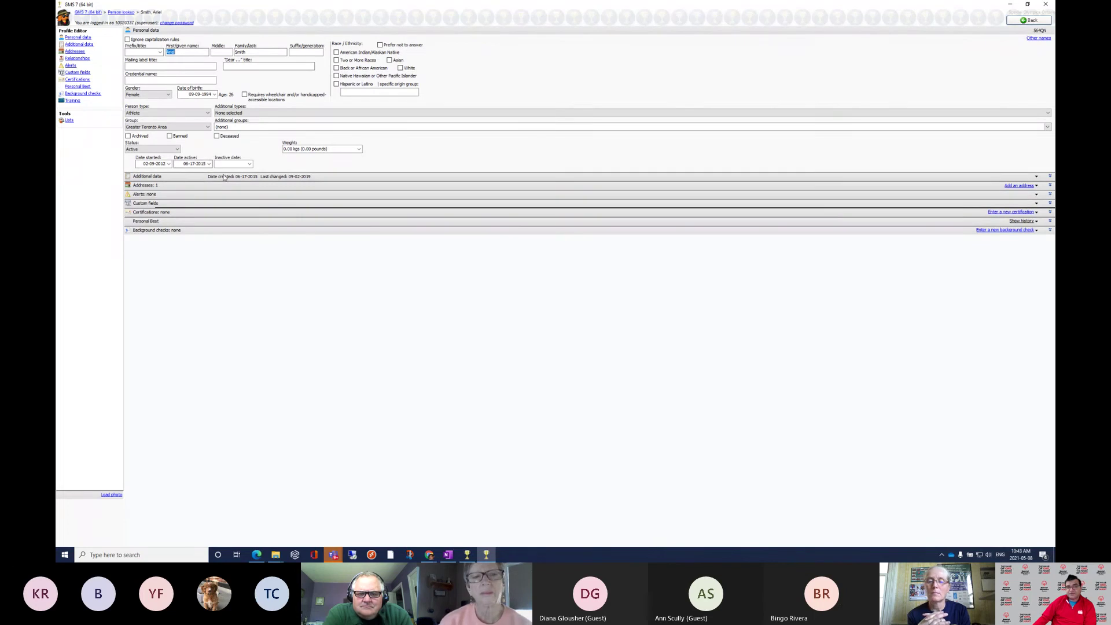
click(1027, 20)
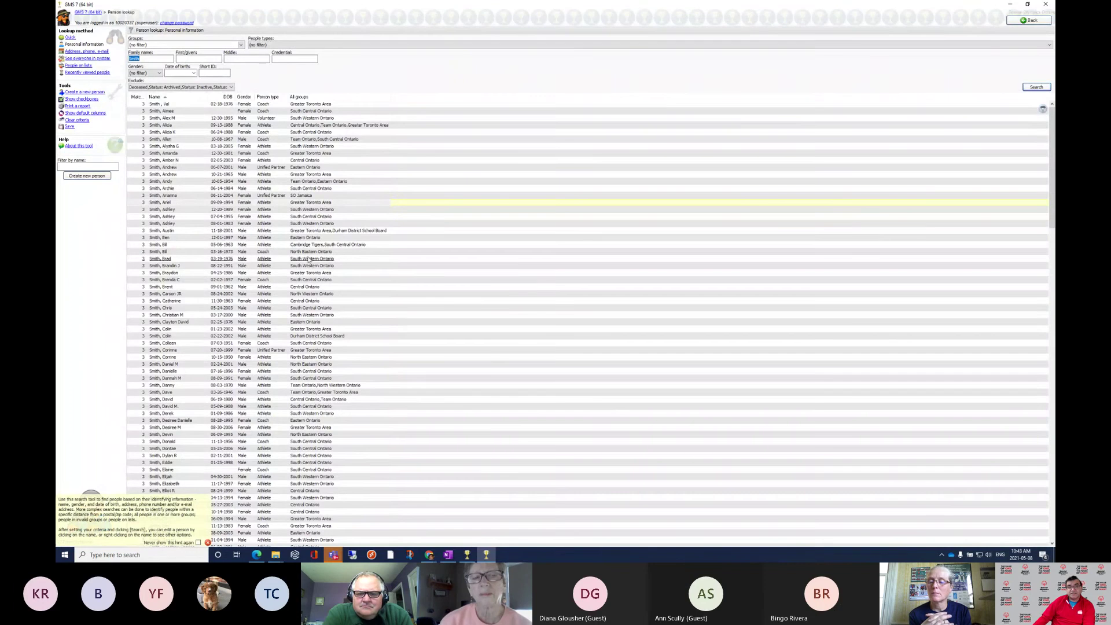
click(354, 155)
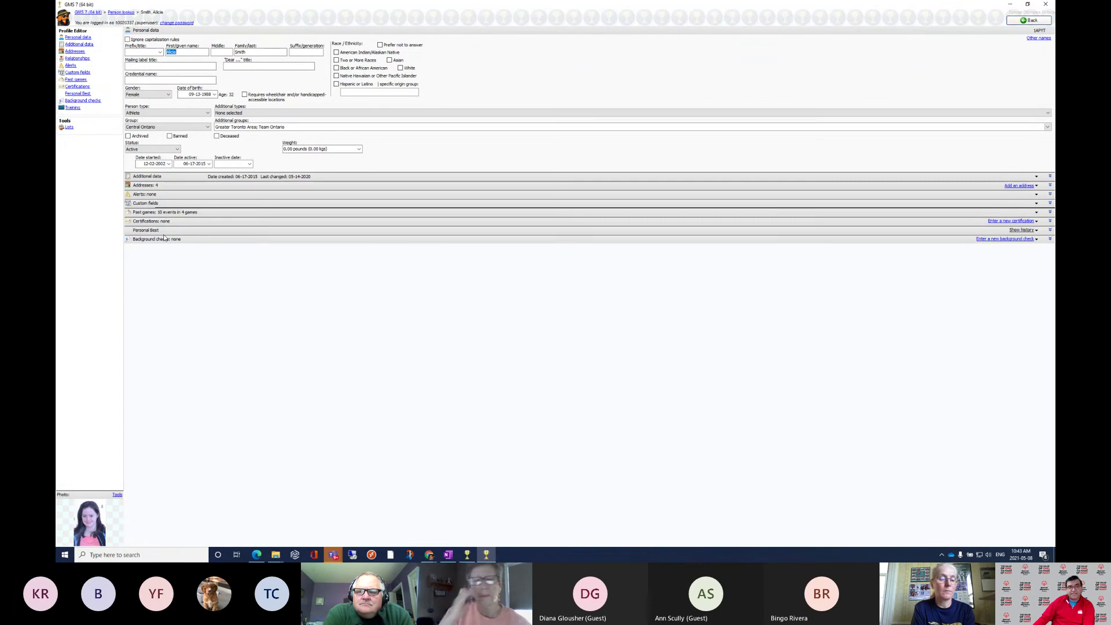
click(165, 212)
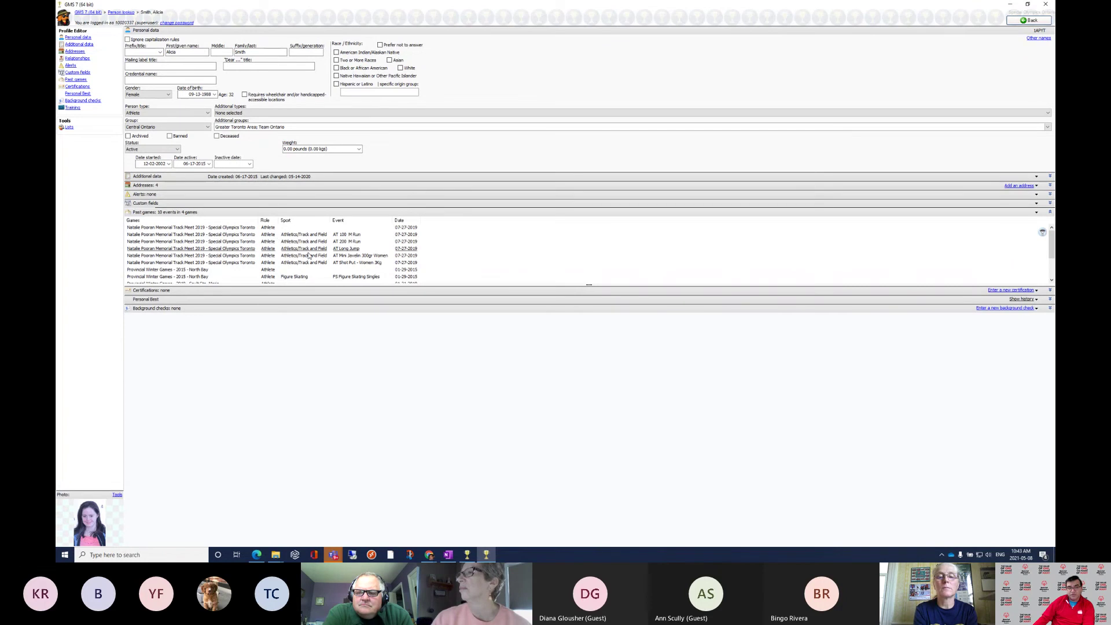
scroll(309, 267, down, 2)
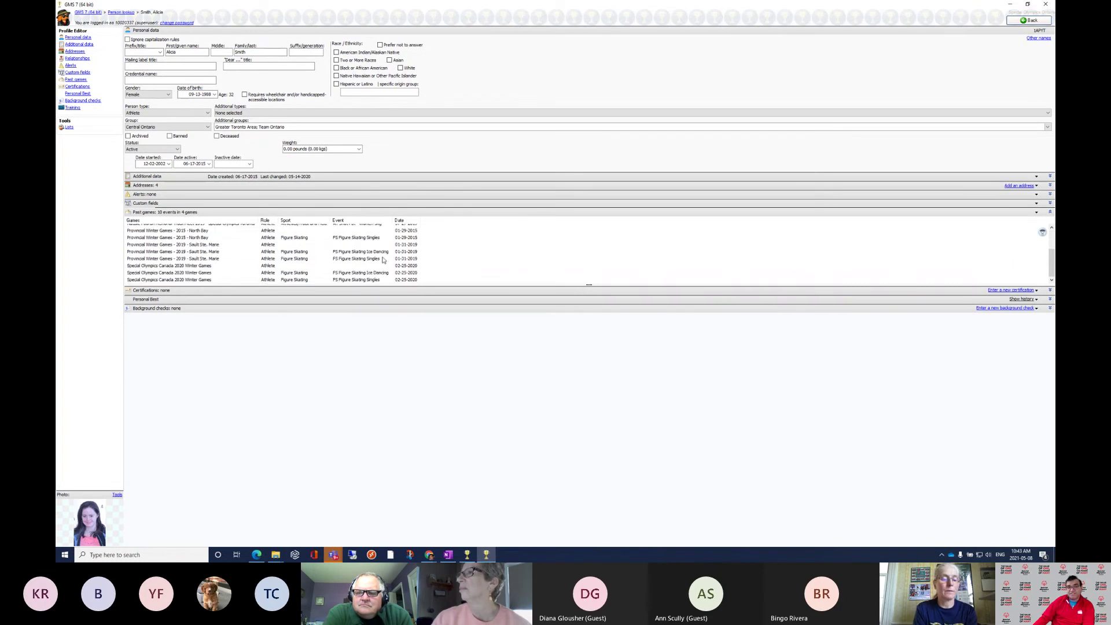
click(1033, 21)
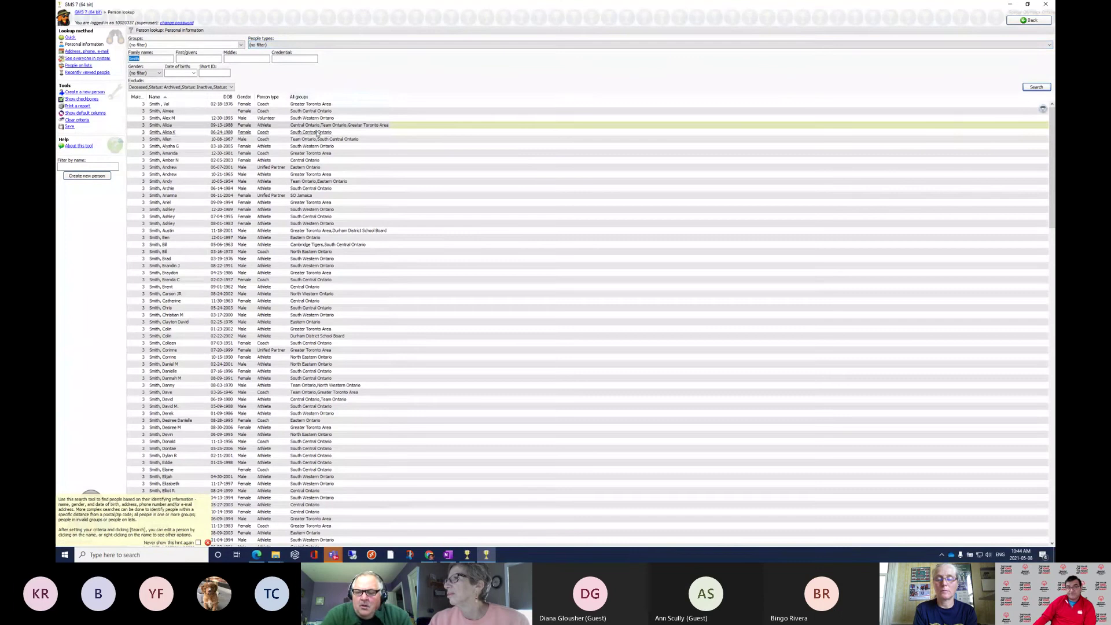
Return to the main page and open 2019 Anne Ottenbrite Swim PQ from the Games list
click(1036, 22)
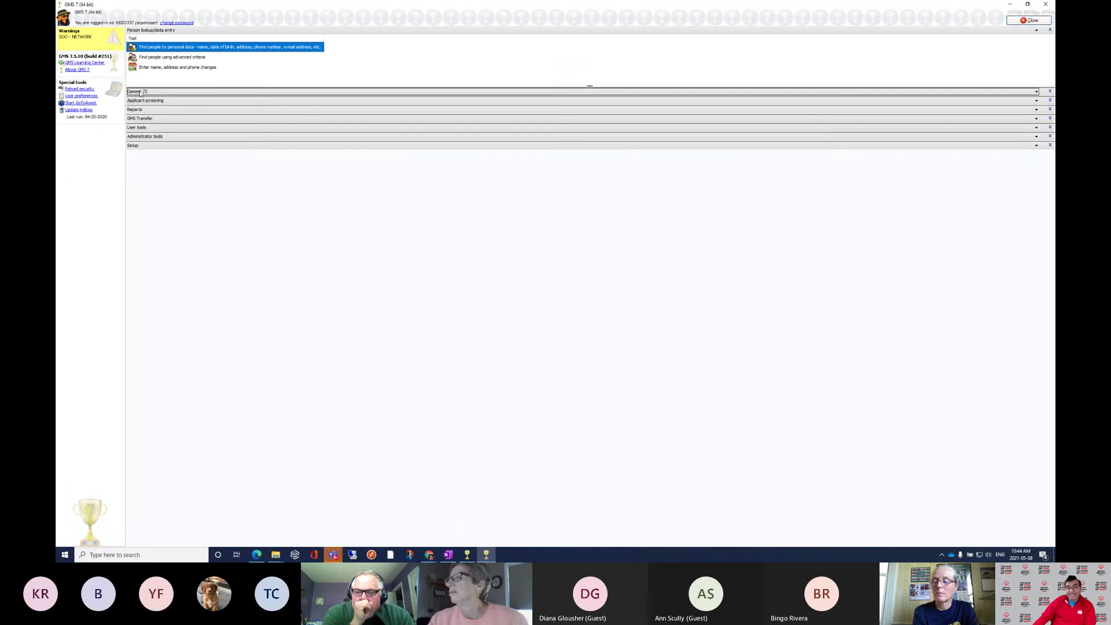
click(140, 92)
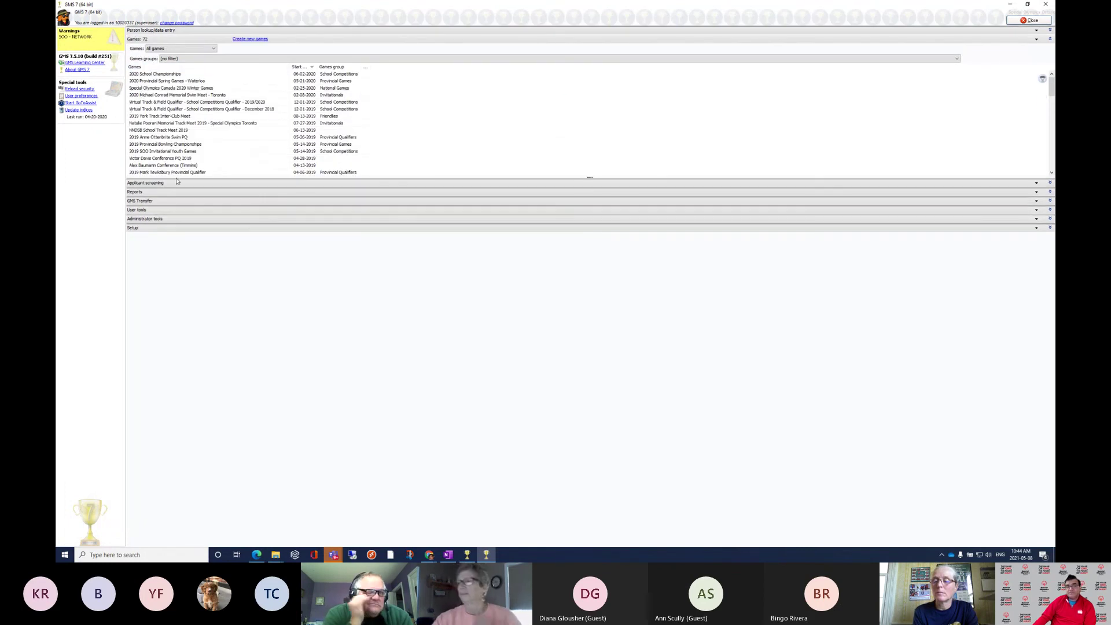
double_click(160, 138)
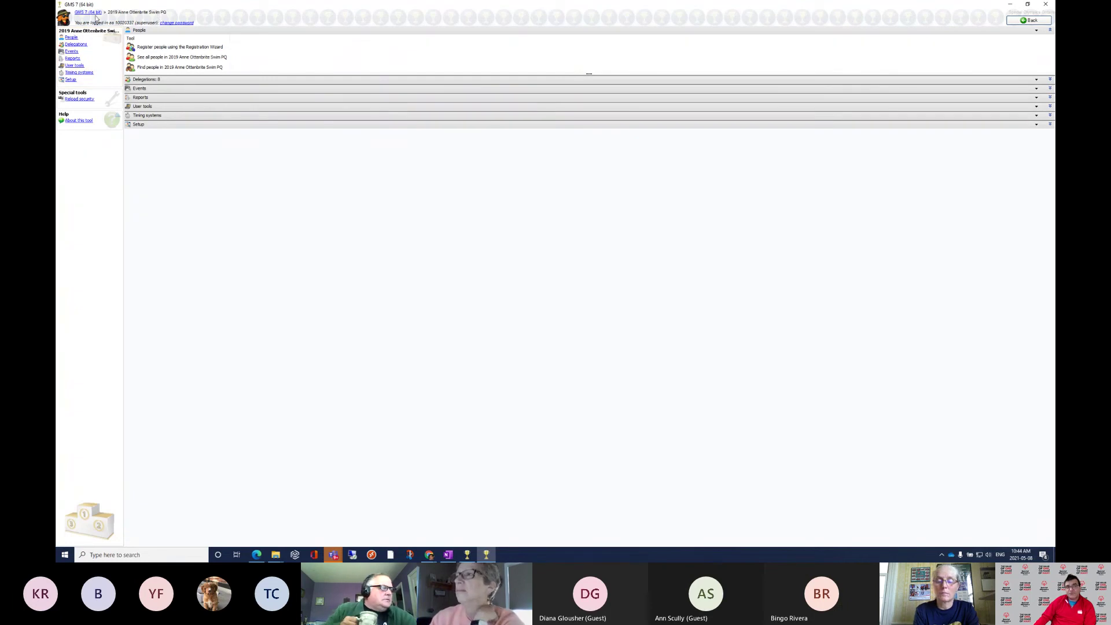
View the SW 400 M Freestyle entrants under Swimming events, then go back through the breadcrumbs
click(150, 88)
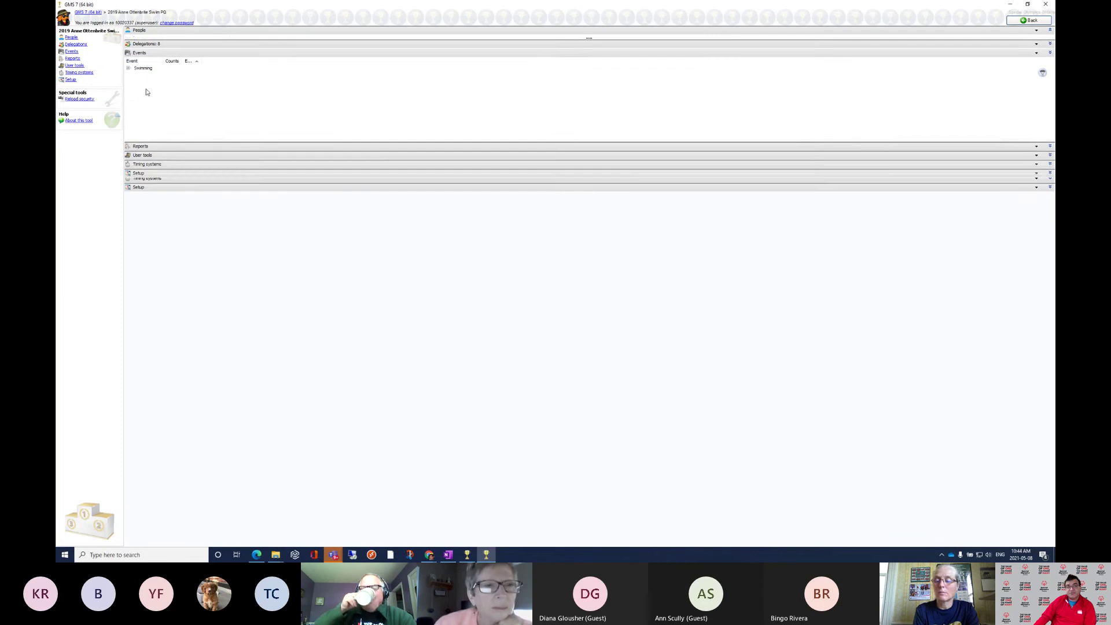
click(129, 63)
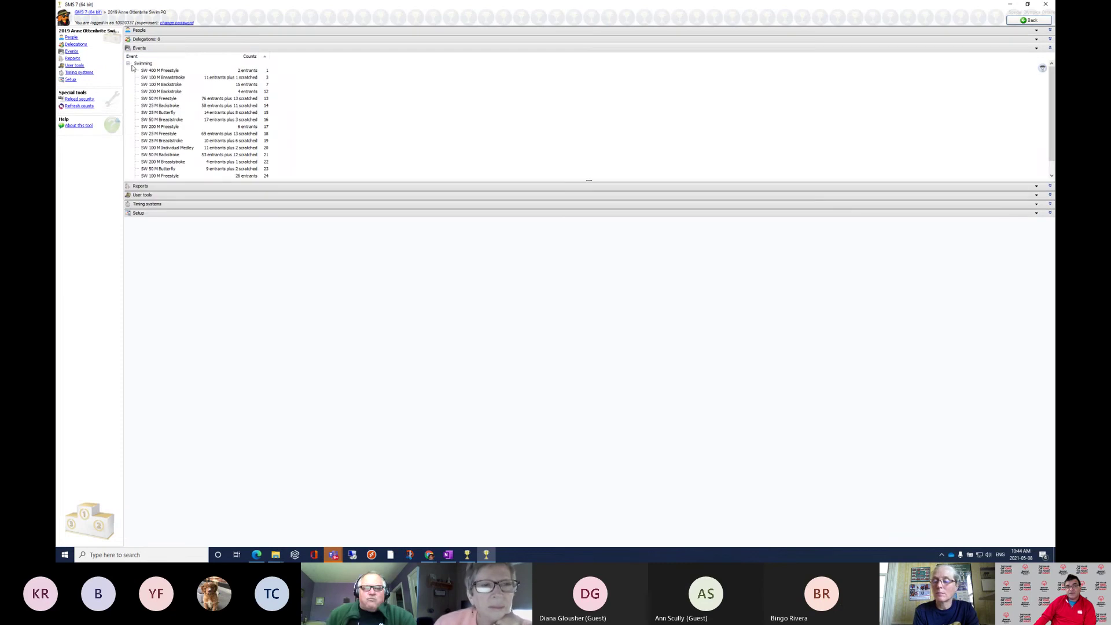
click(162, 71)
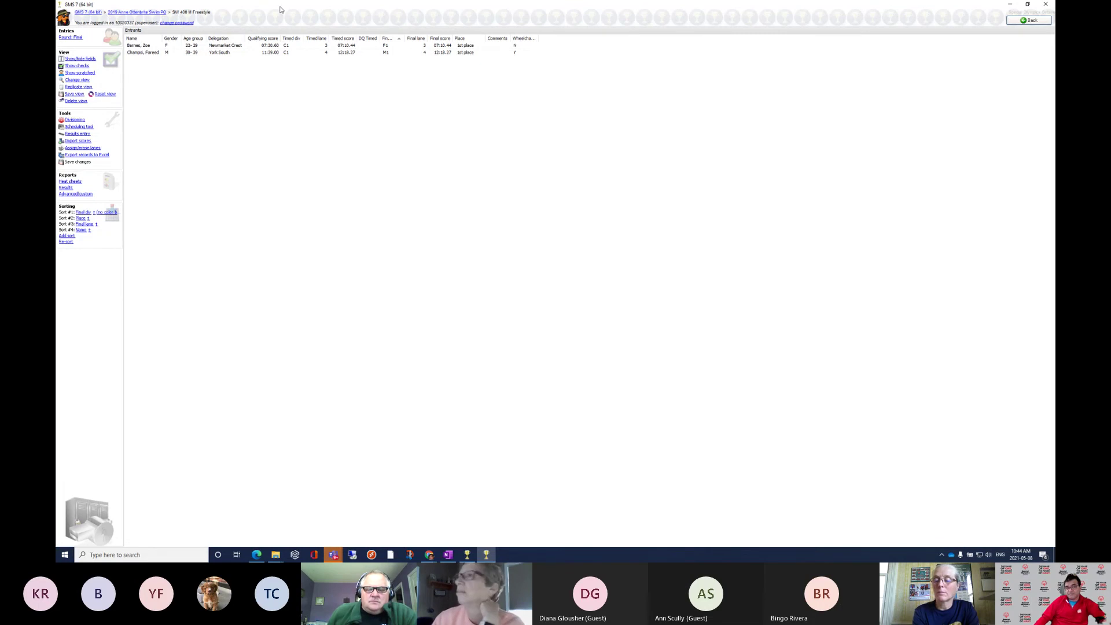
click(146, 13)
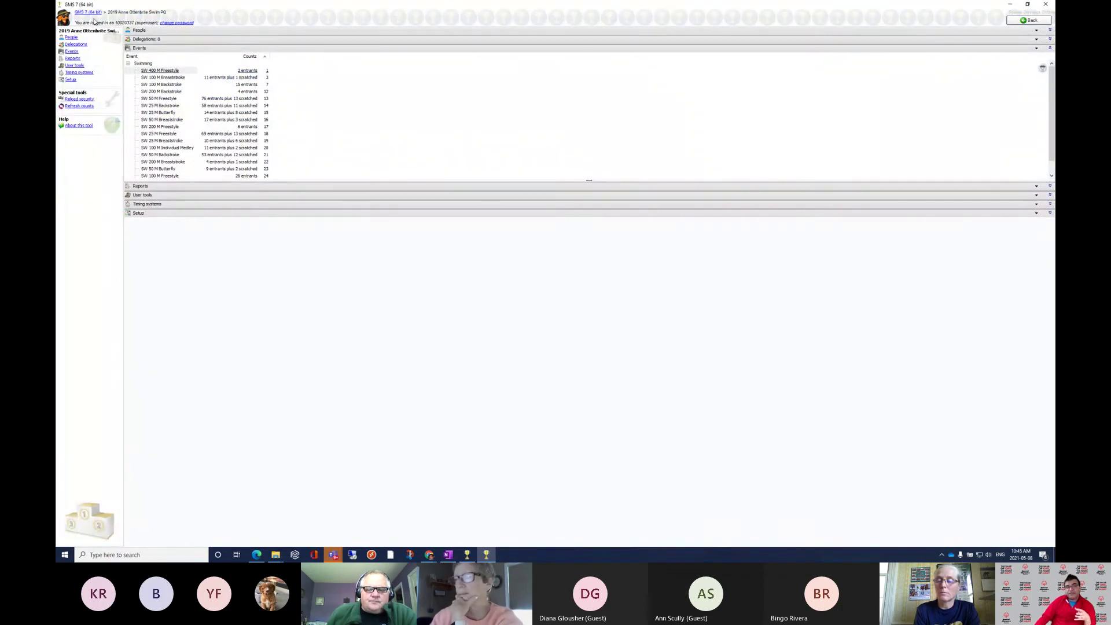
click(80, 13)
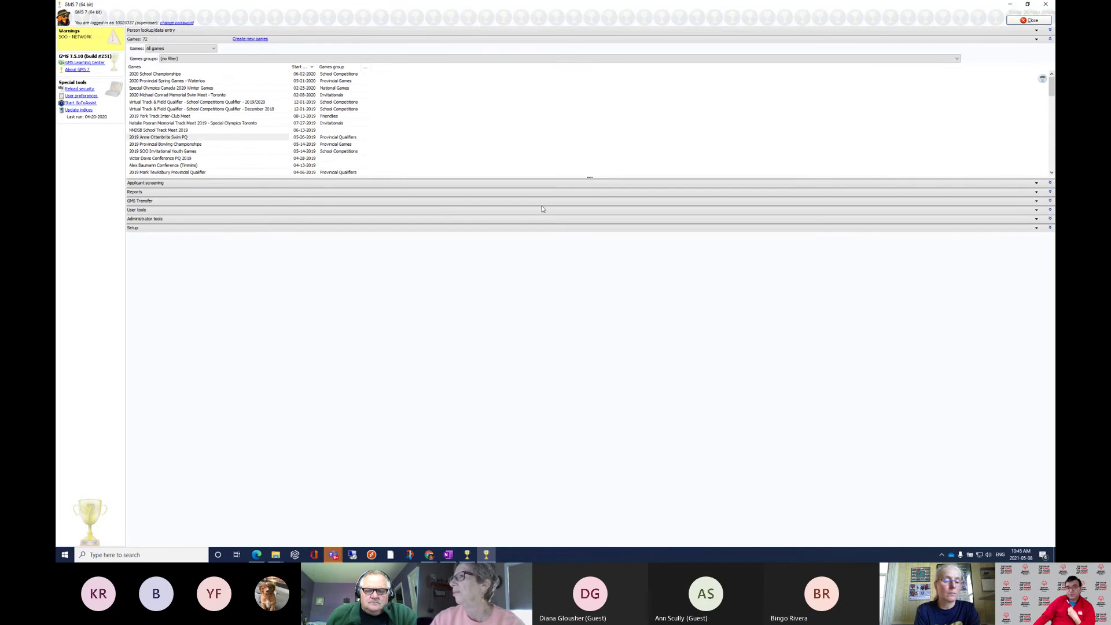
click(194, 203)
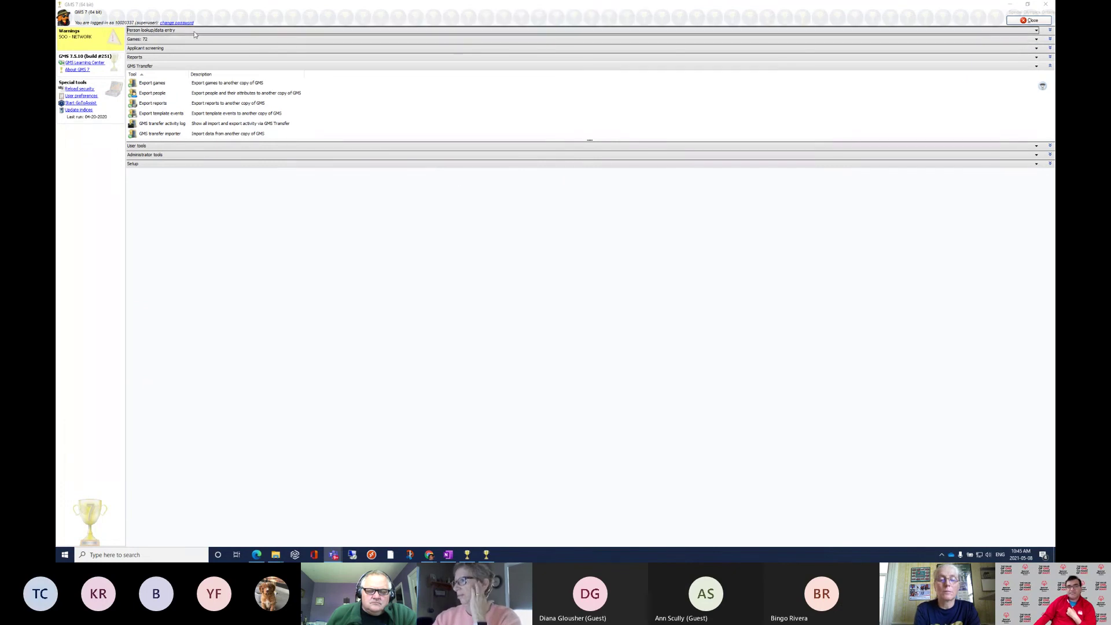
click(169, 39)
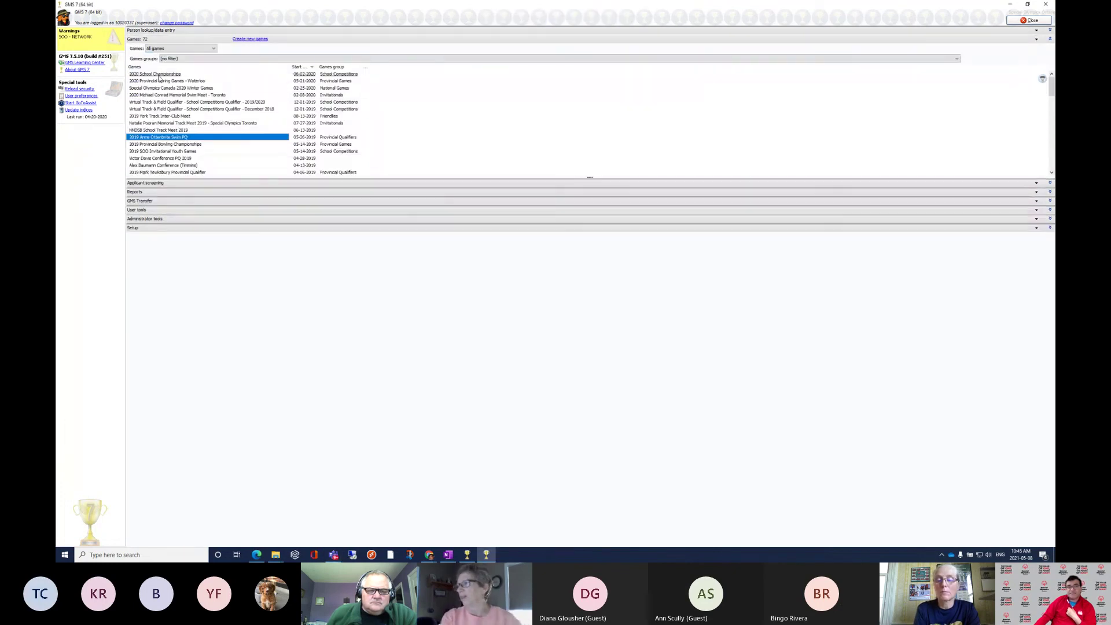
double_click(159, 75)
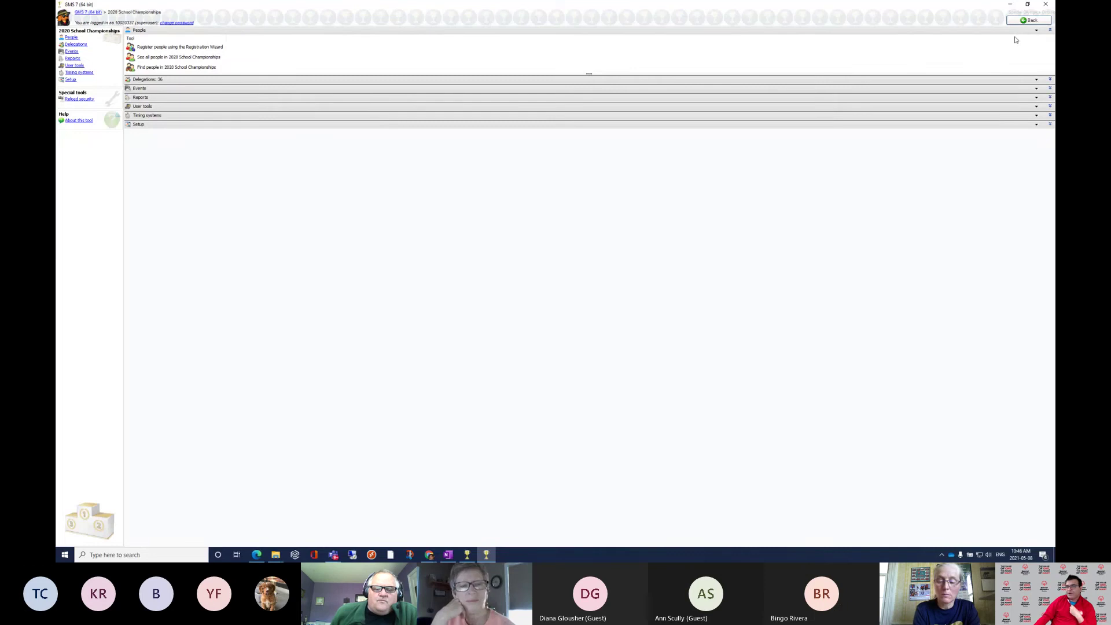
click(1029, 22)
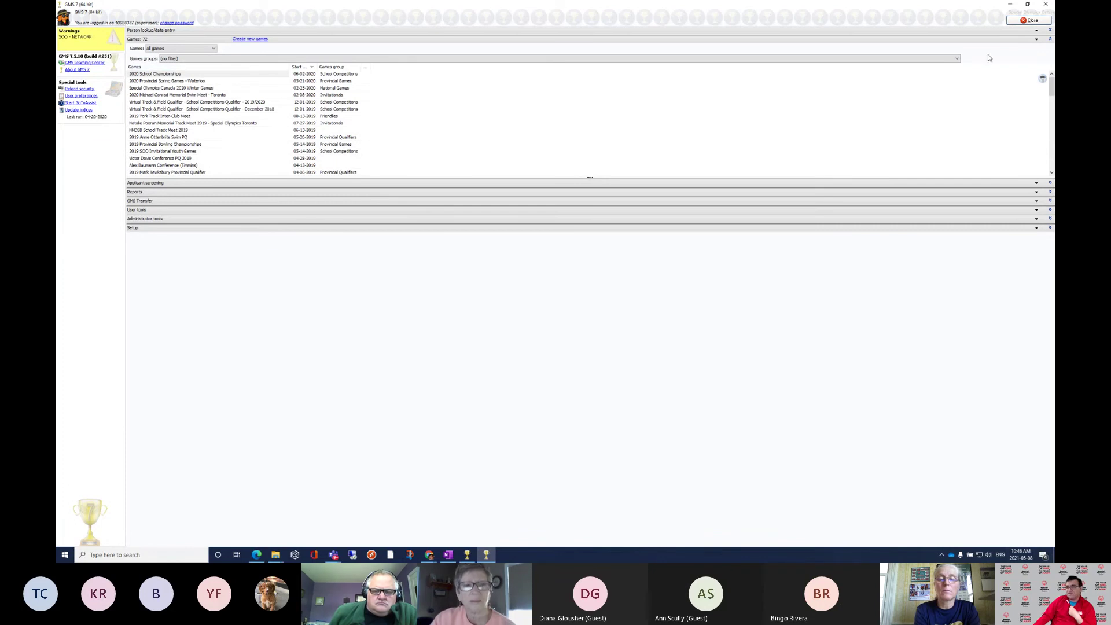
Minimize the network window, maximize the Test - May 8 window, and expand Person lookup/data entry
click(1010, 5)
click(467, 554)
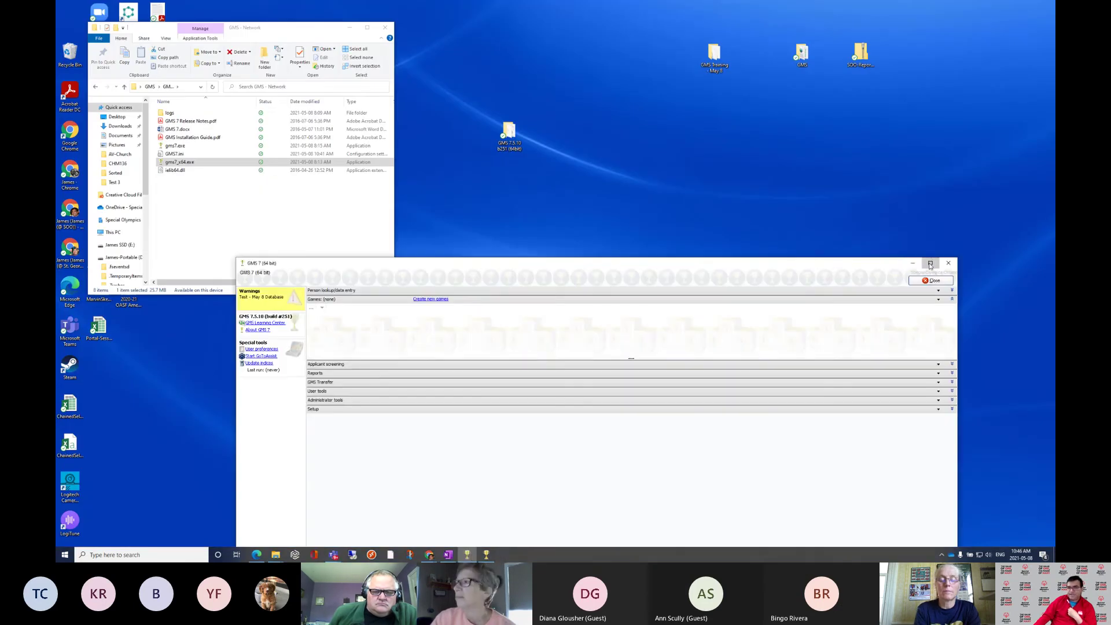
click(930, 264)
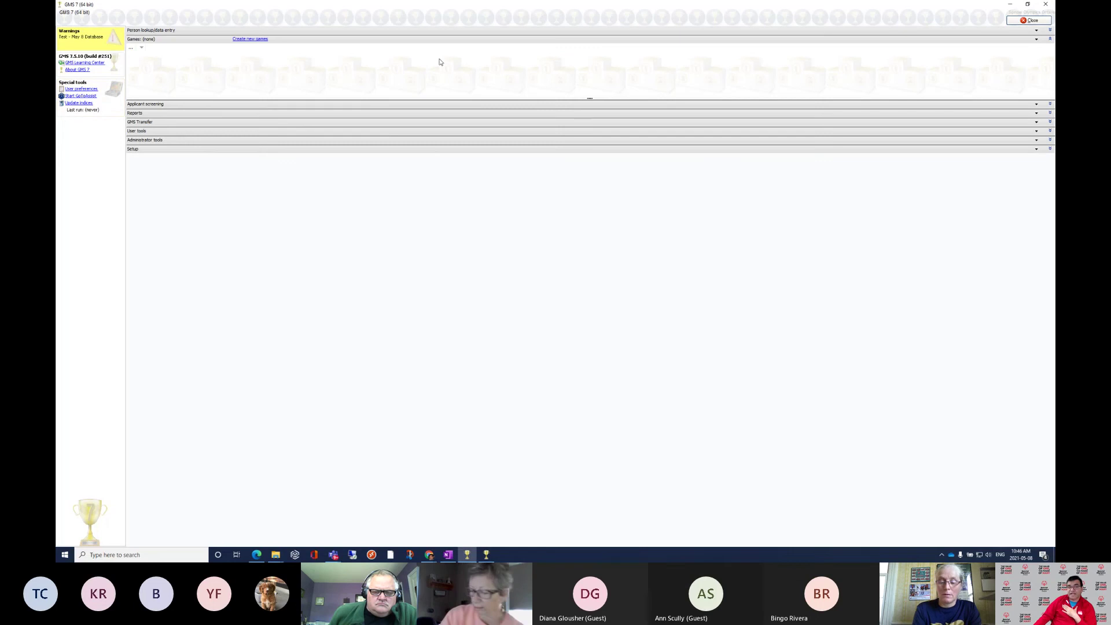
click(375, 30)
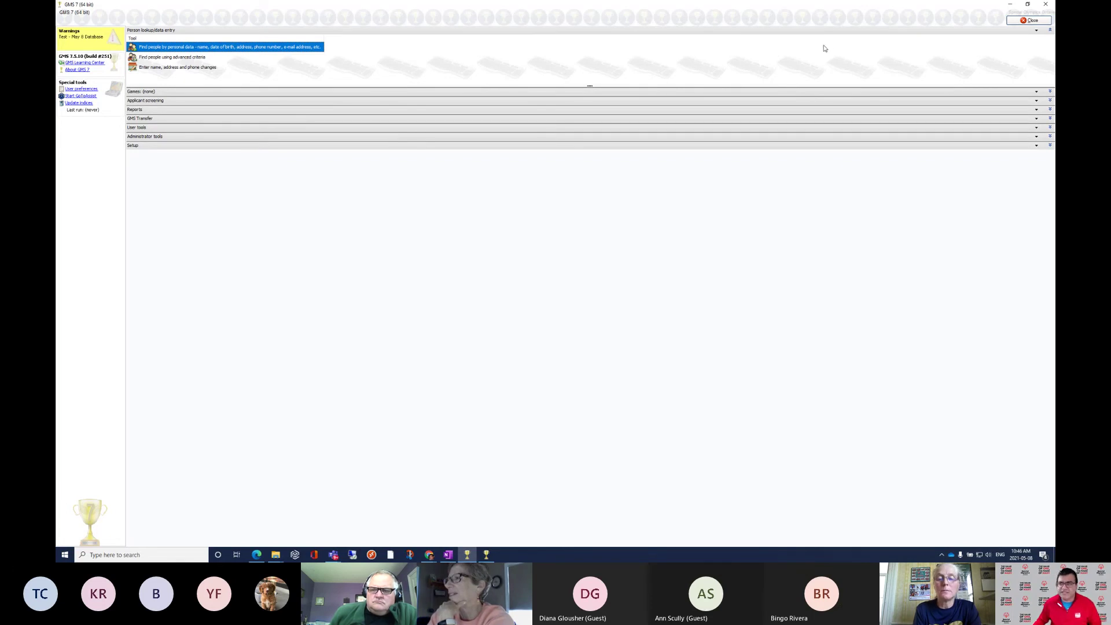
click(110, 555)
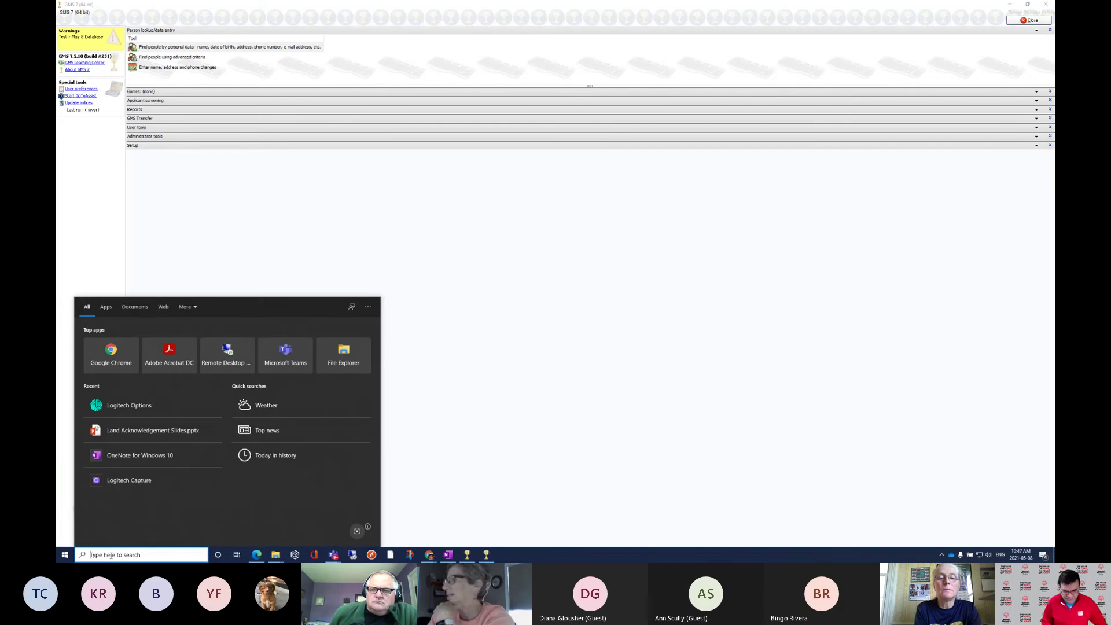
Open Display settings from the desktop and set display 2's scaling to 150%
text(display)
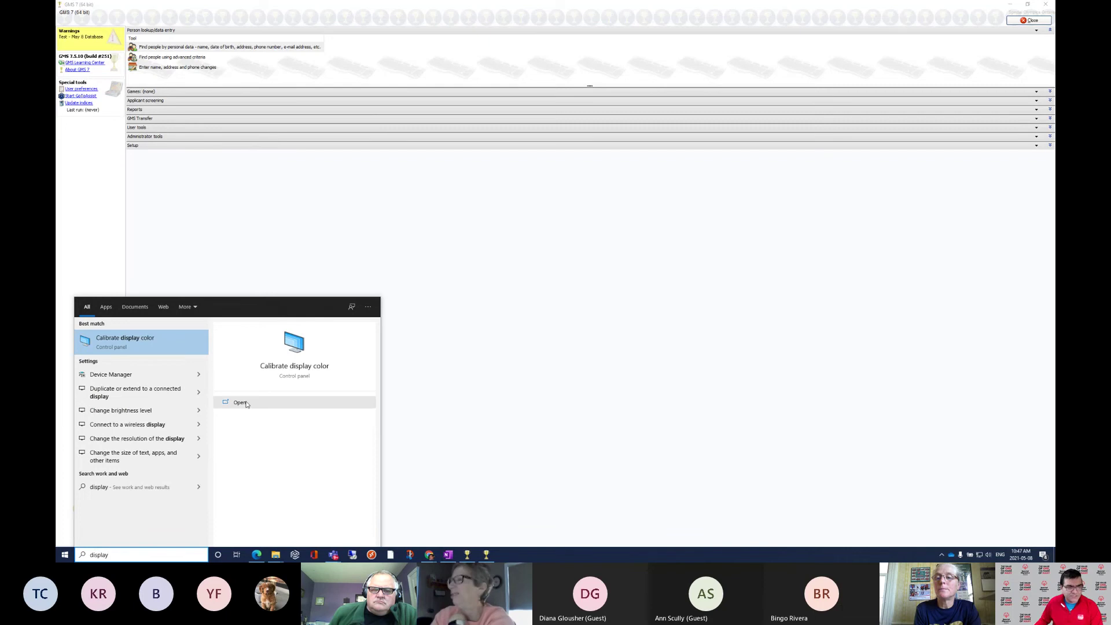
click(557, 393)
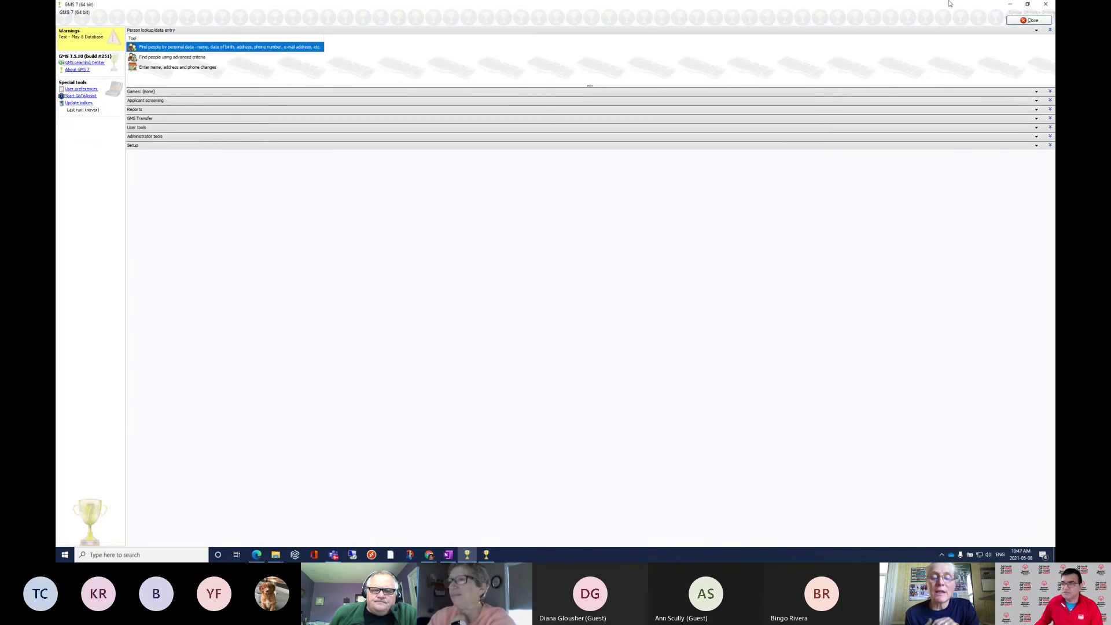
click(1008, 7)
right_click(654, 208)
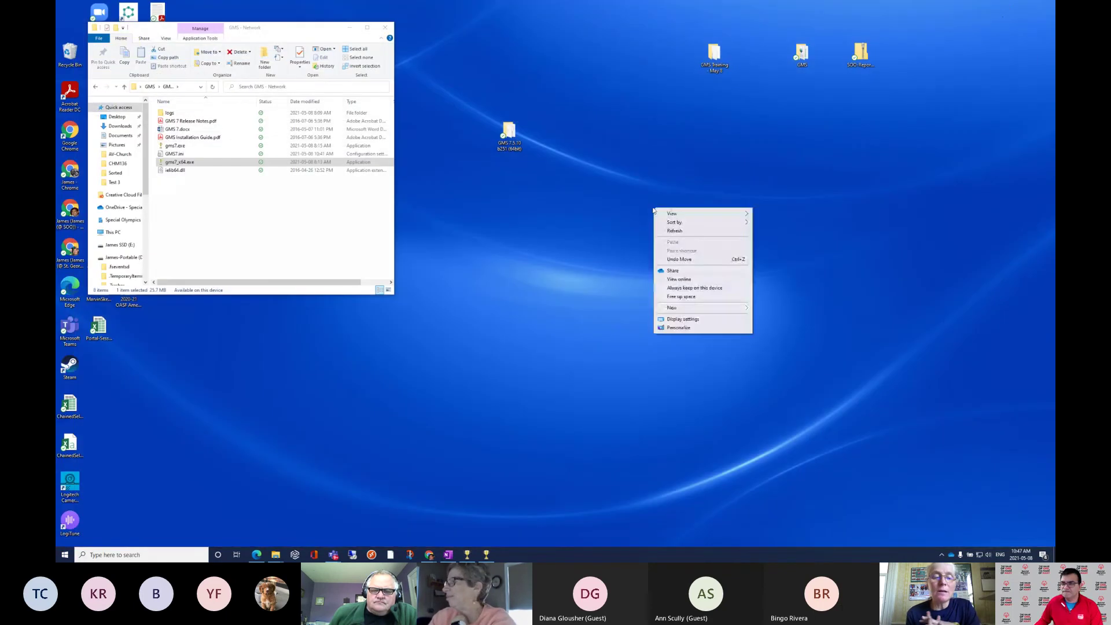
click(683, 319)
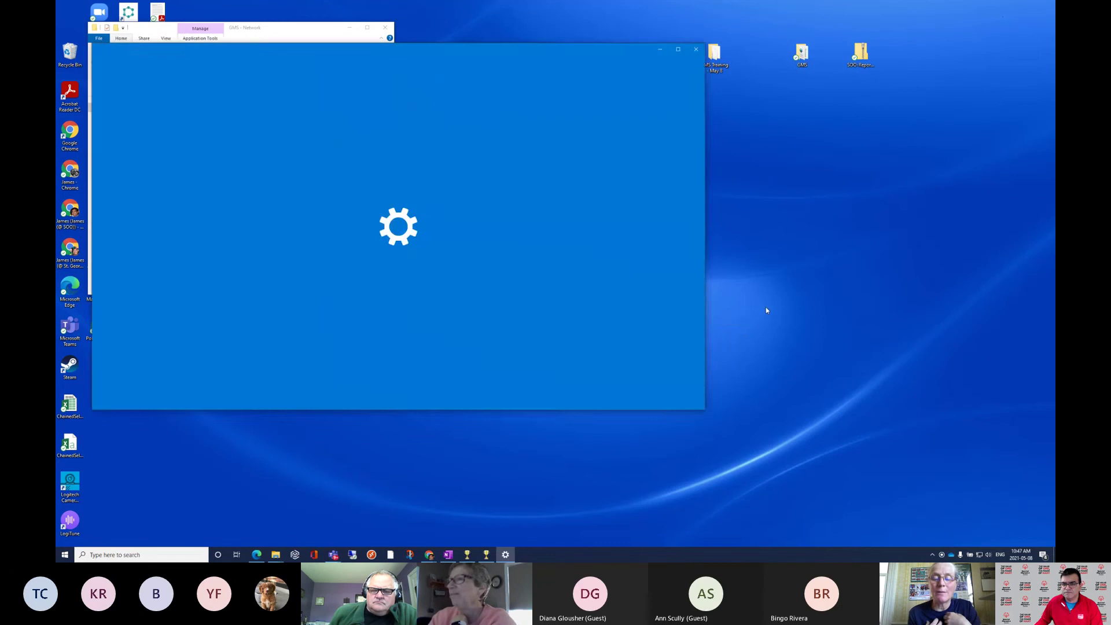
scroll(347, 295, down, 5)
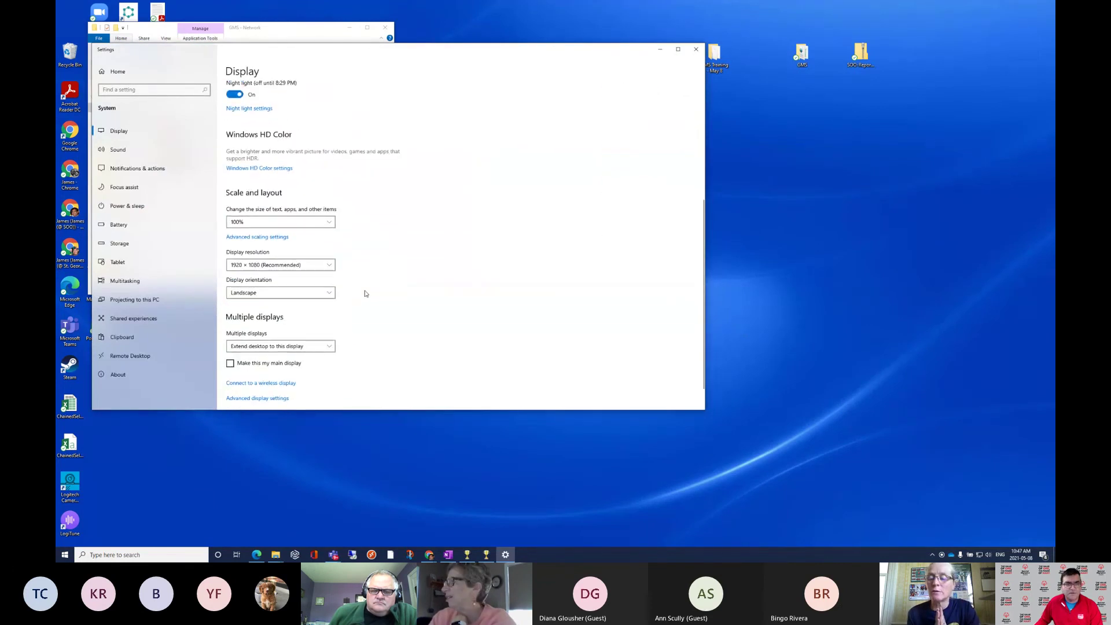
scroll(355, 292, up, 5)
click(286, 181)
scroll(377, 312, down, 5)
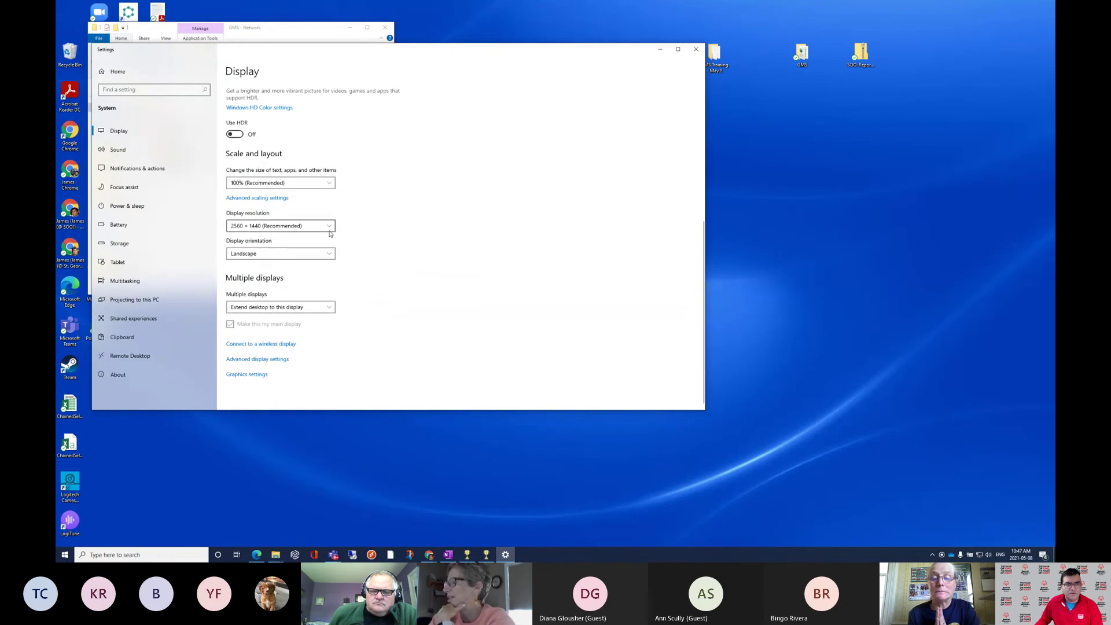
click(282, 183)
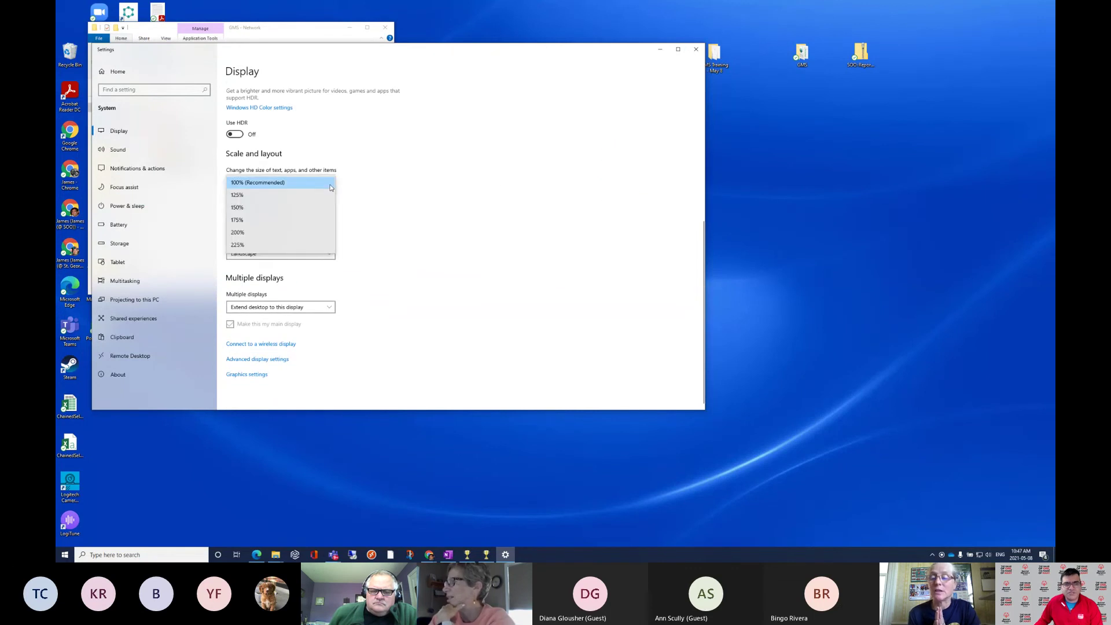
click(295, 208)
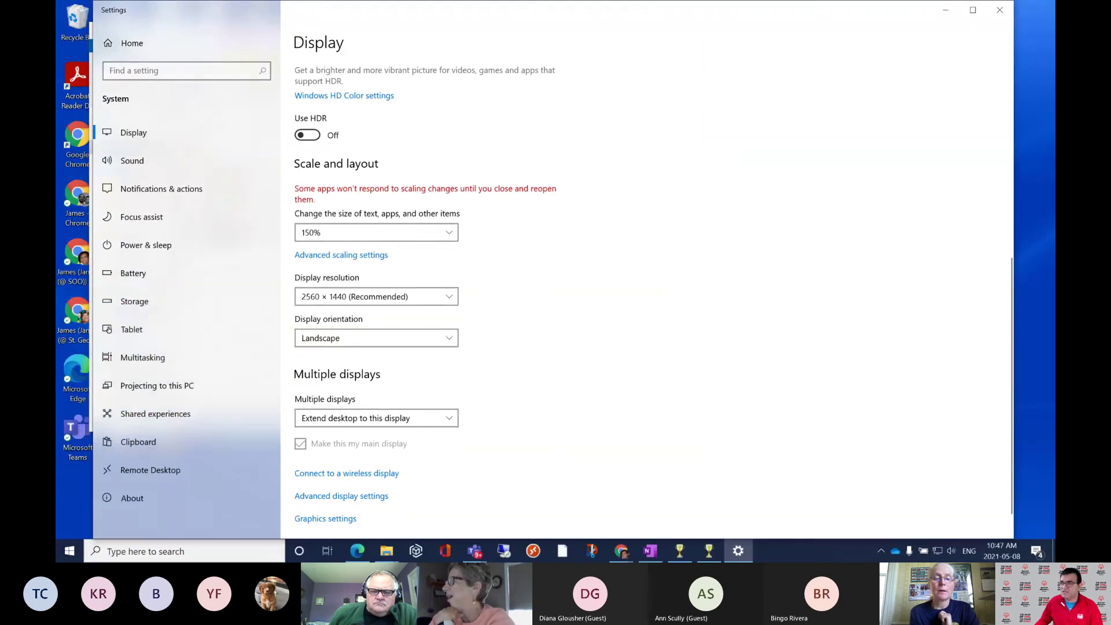
click(997, 11)
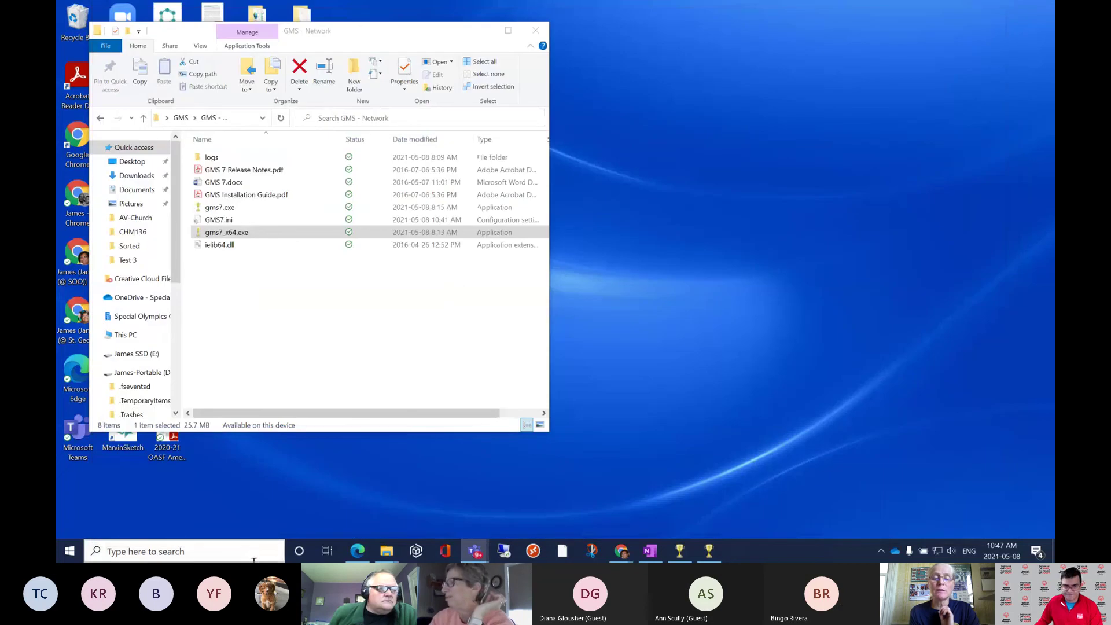
Reopen Display settings, raise display 2's scaling to 200%, and close Settings
click(675, 551)
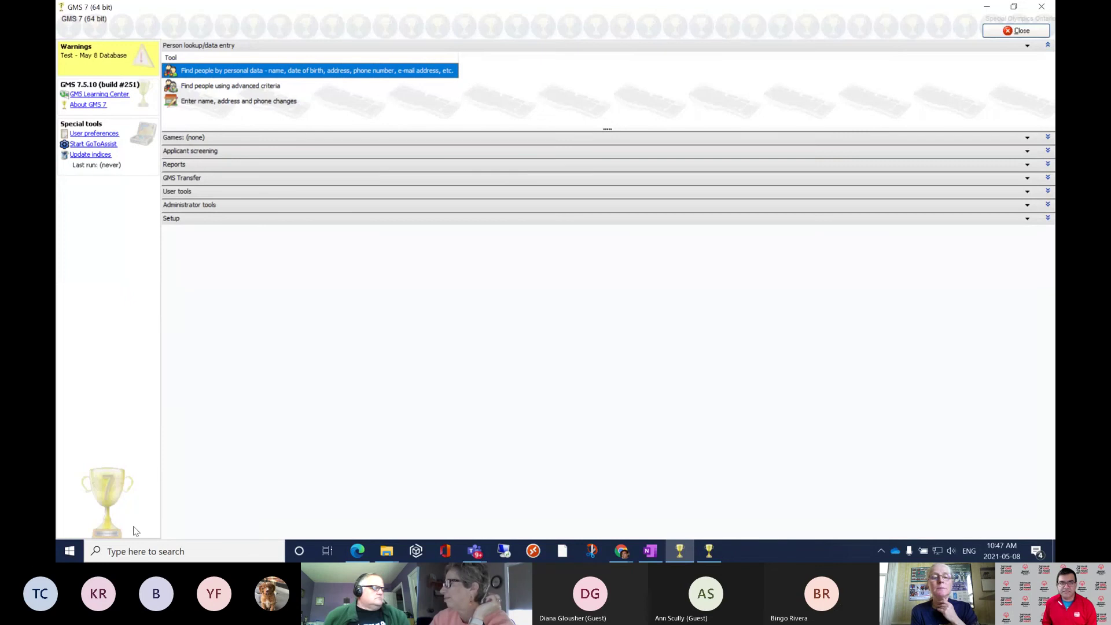
click(987, 6)
right_click(674, 336)
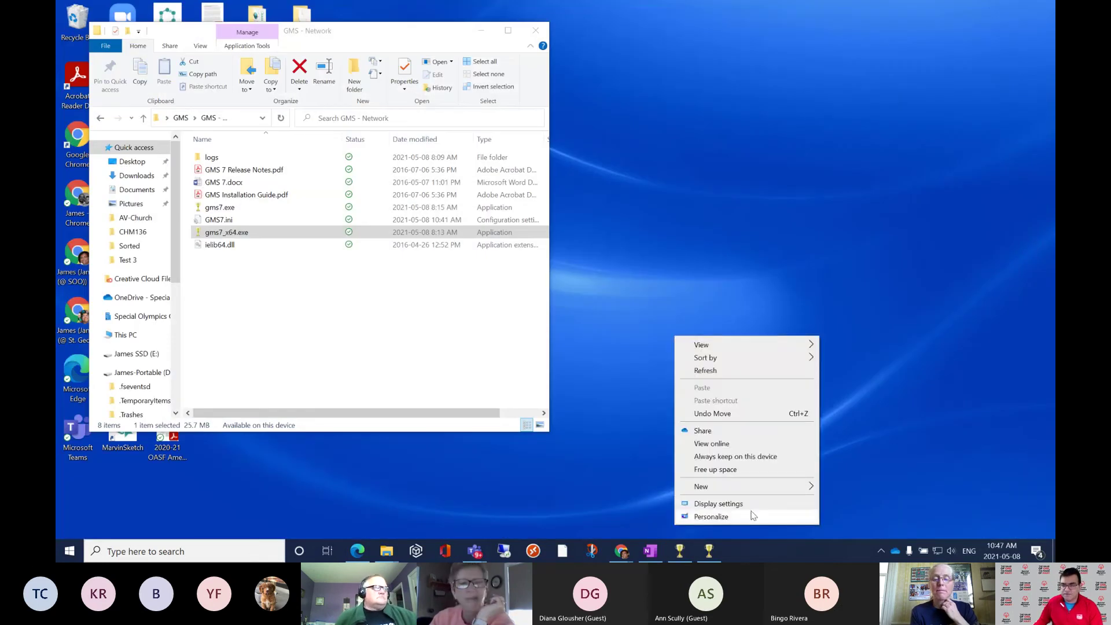
click(748, 505)
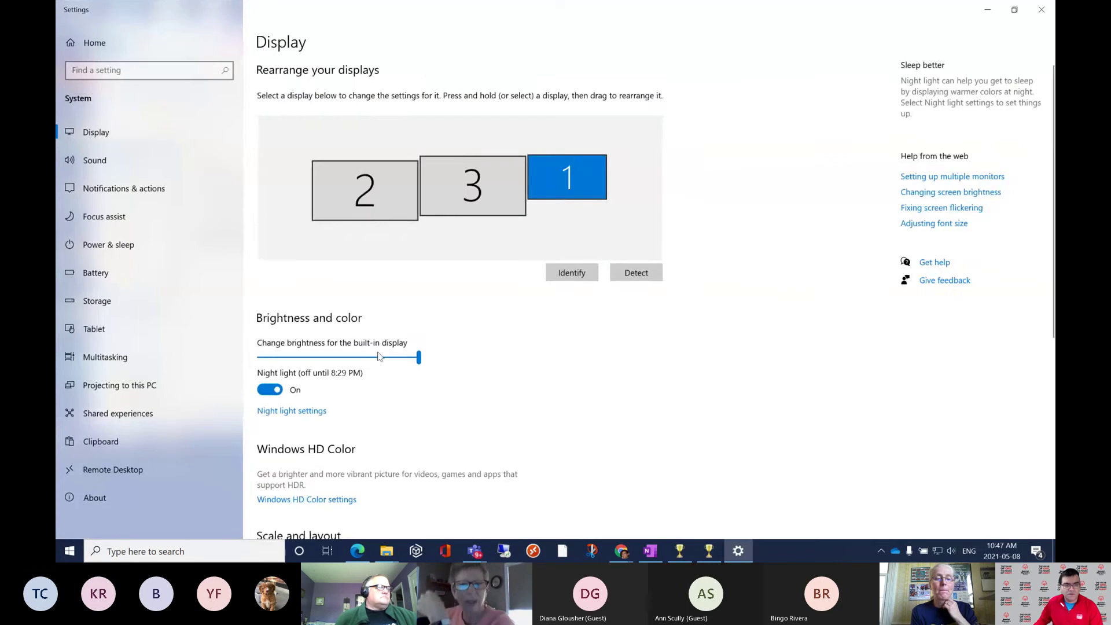
scroll(380, 439, down, 5)
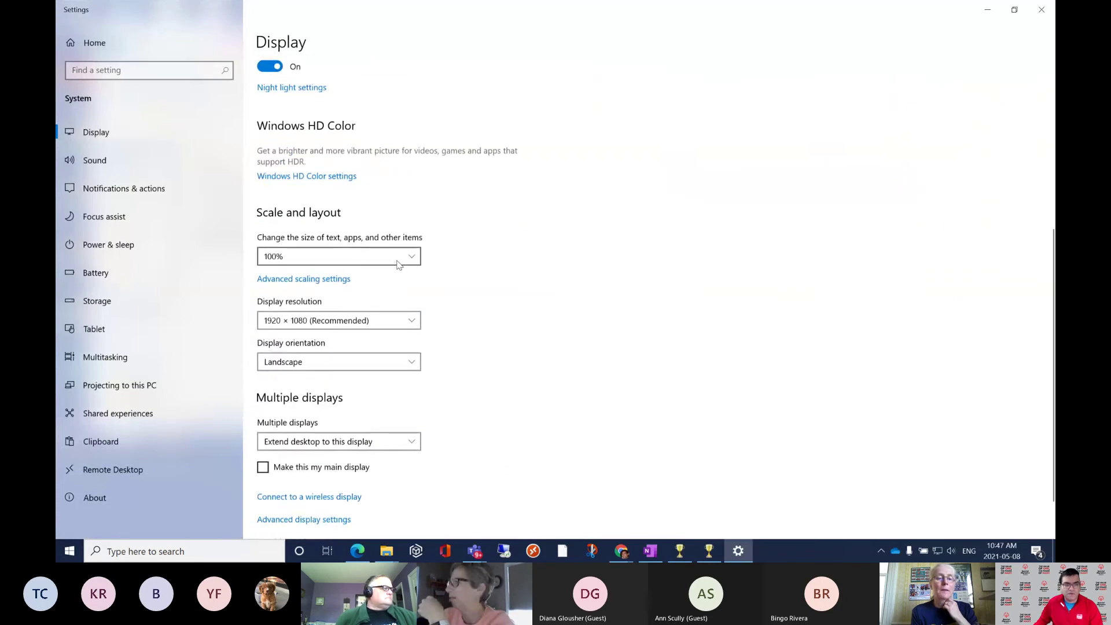
scroll(463, 313, up, 5)
click(318, 176)
scroll(512, 531, down, 5)
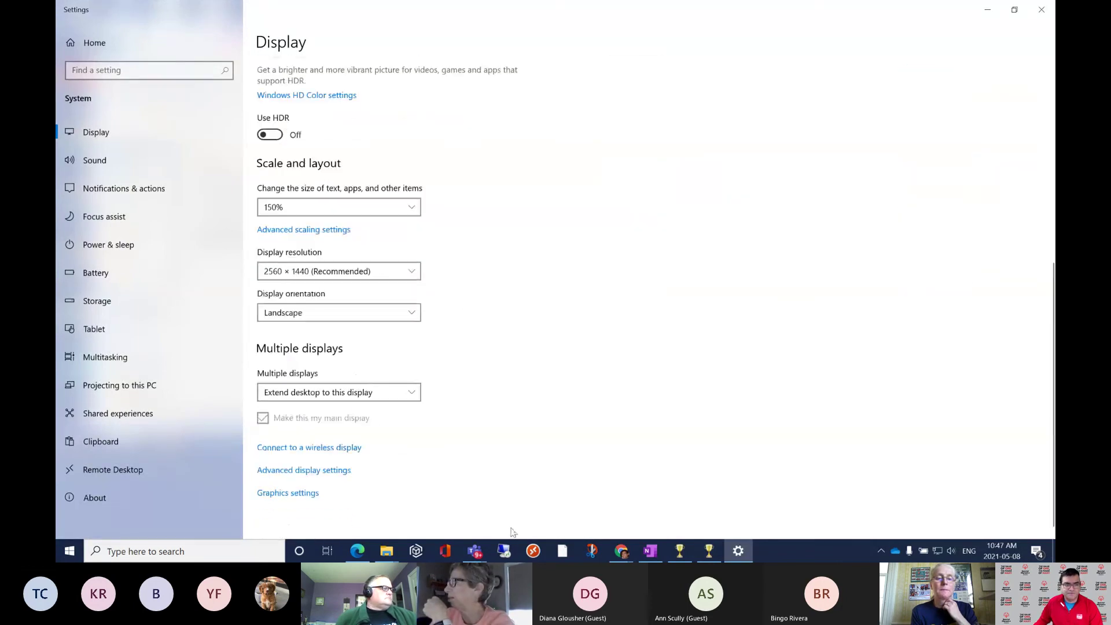
click(412, 207)
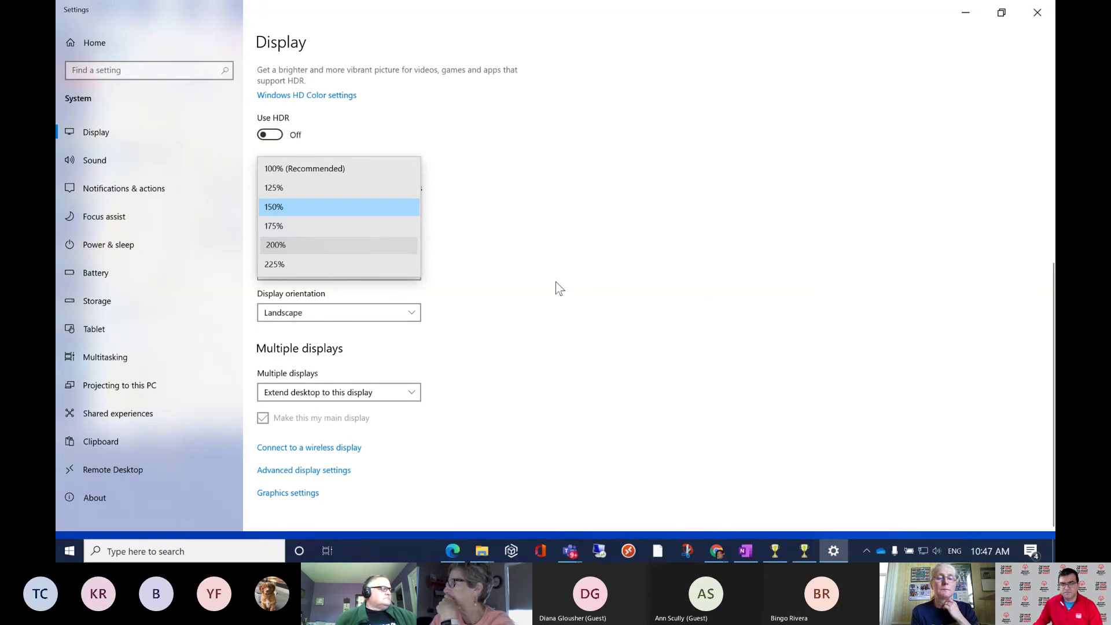
key(Return)
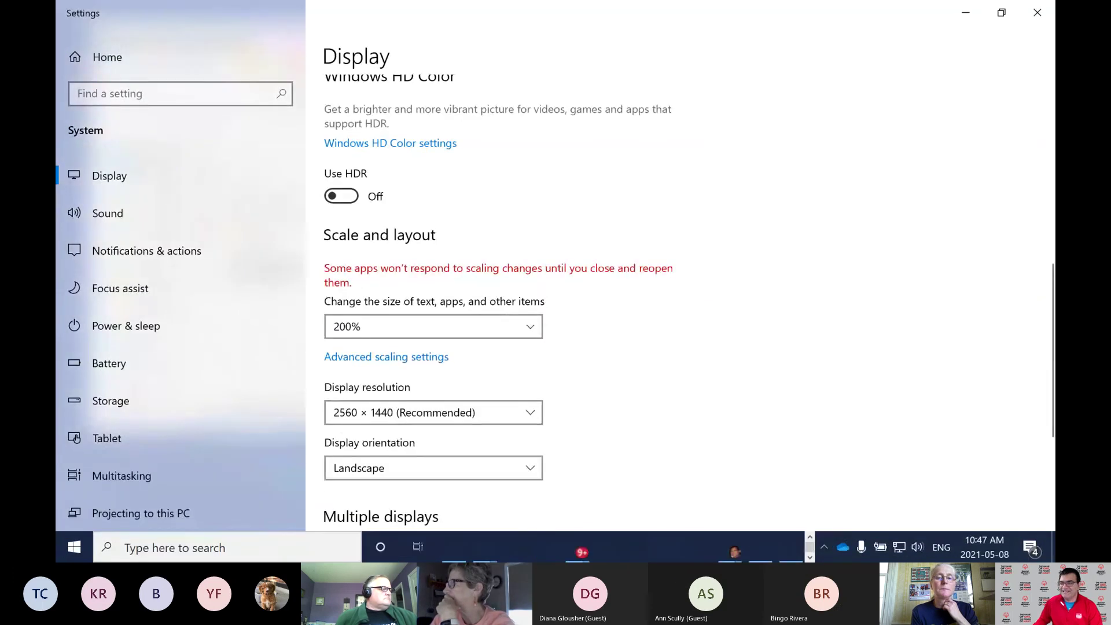
click(1050, 12)
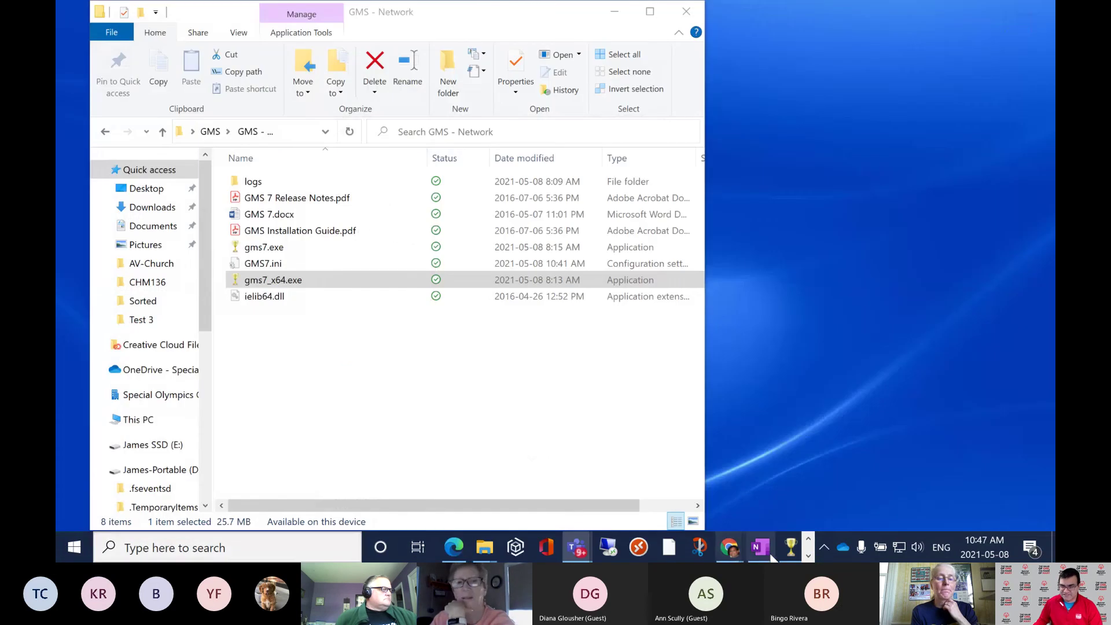
Return to GMS 7 and open the 'Find people by personal data' lookup
click(790, 547)
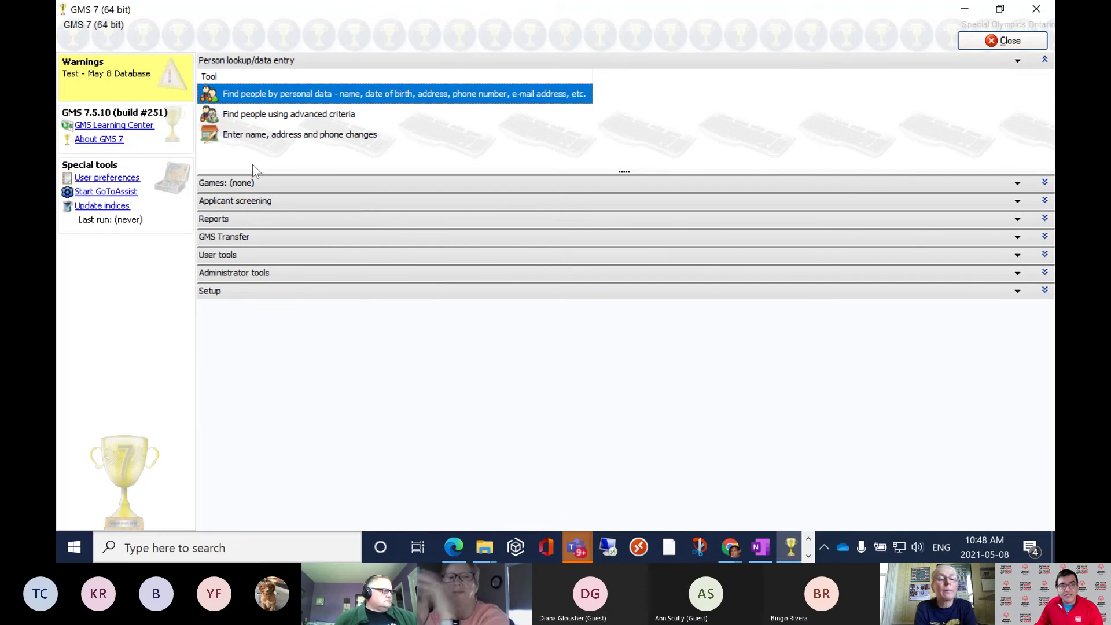
click(276, 100)
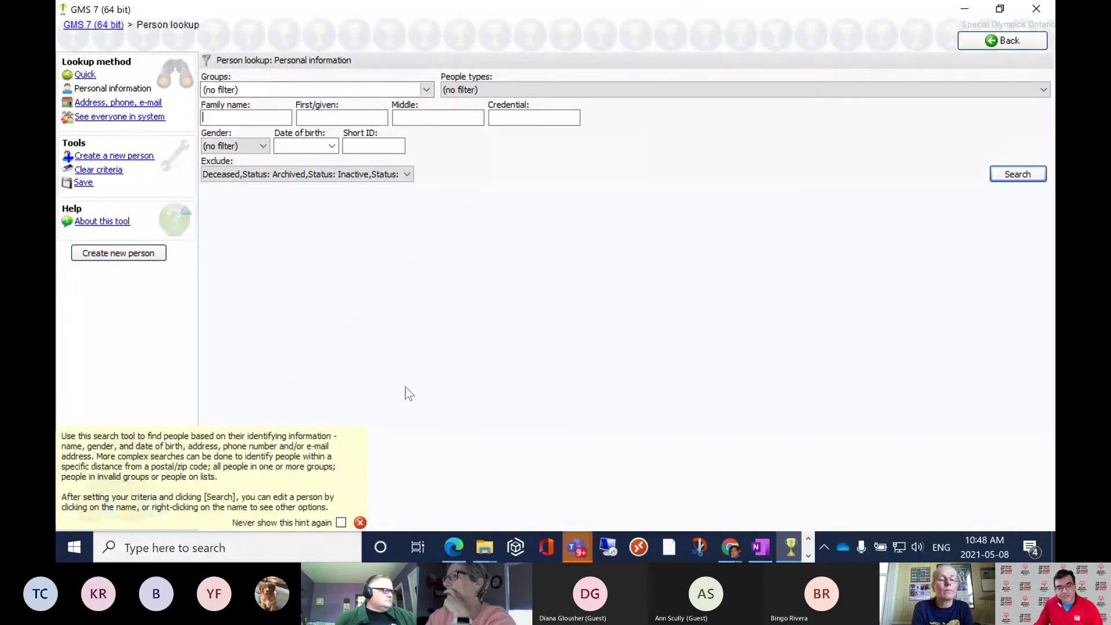
Dismiss the yellow search hint and open the Create new person dialog
click(359, 522)
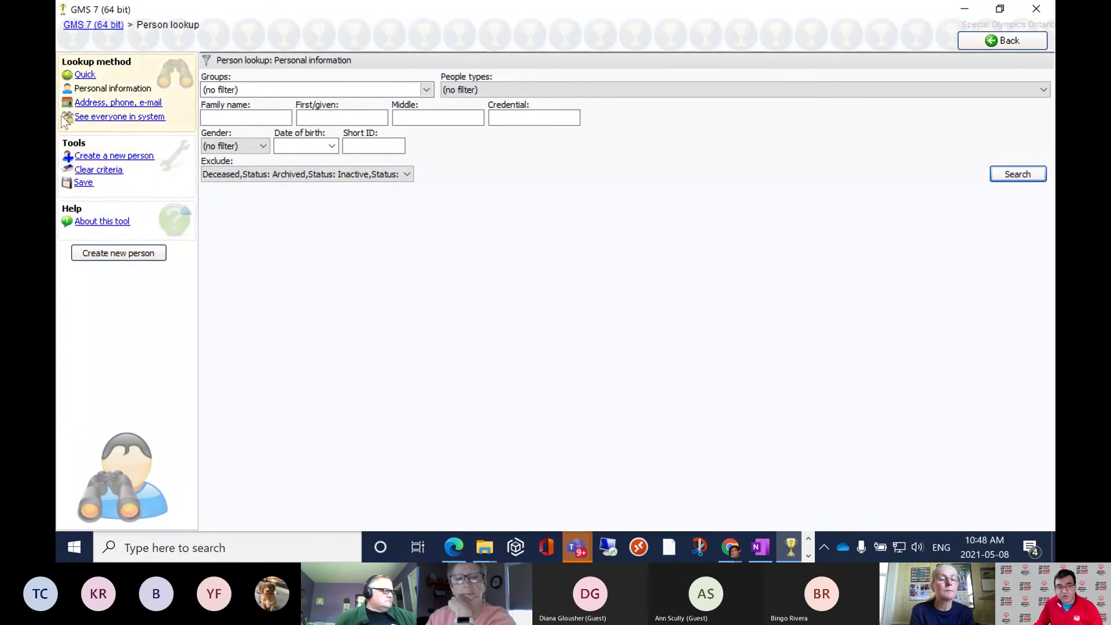
click(124, 157)
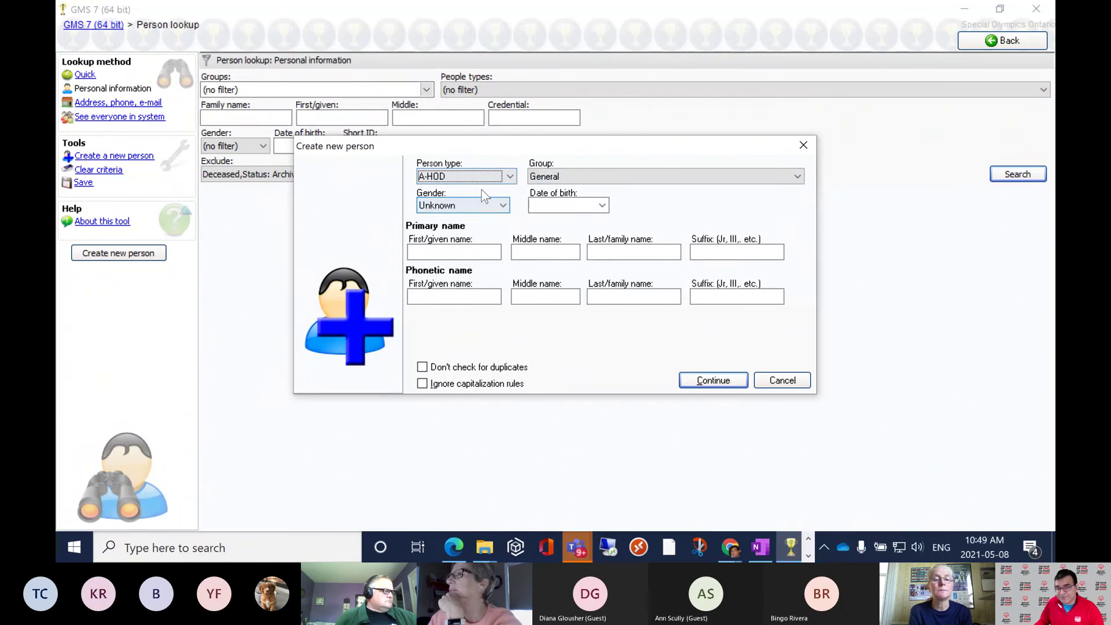
Make the new person a male Athlete born 03-04-1991
click(510, 177)
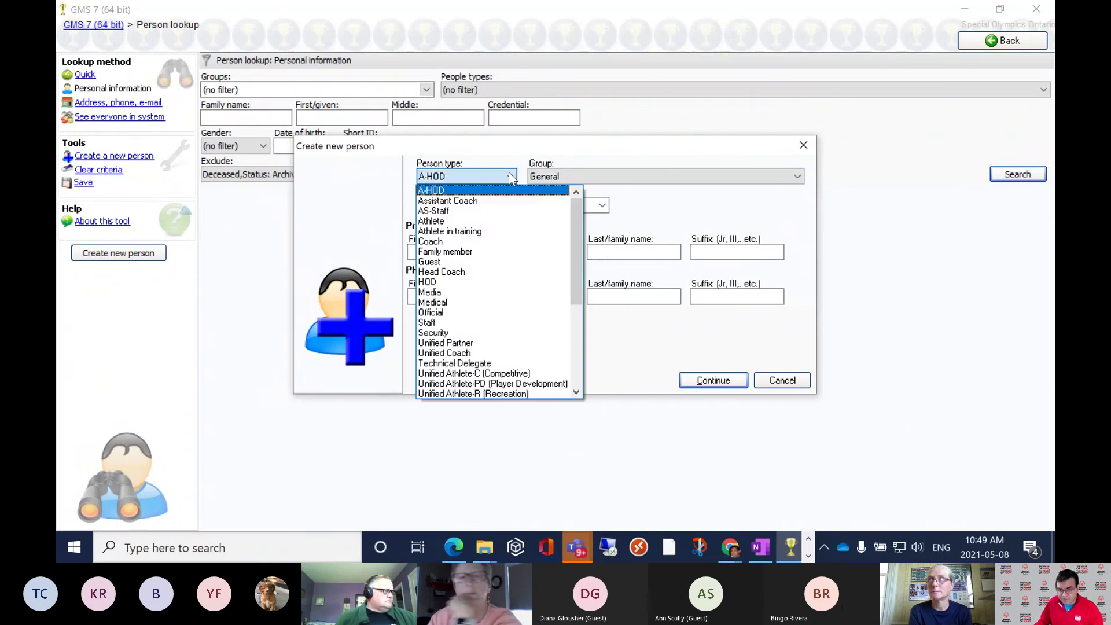
click(449, 222)
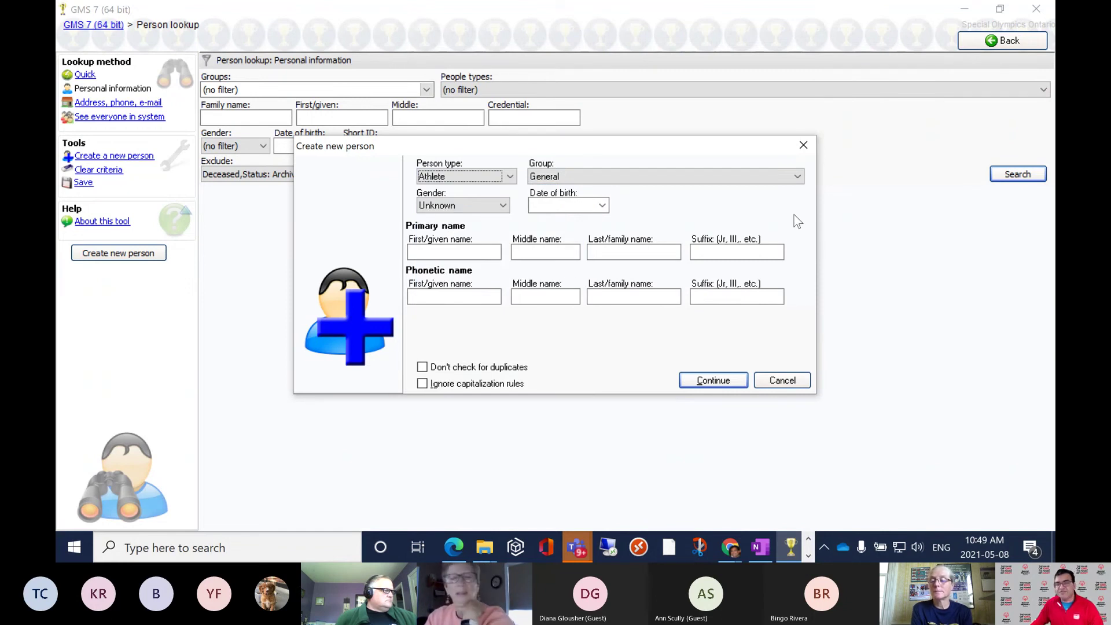
click(502, 205)
click(439, 229)
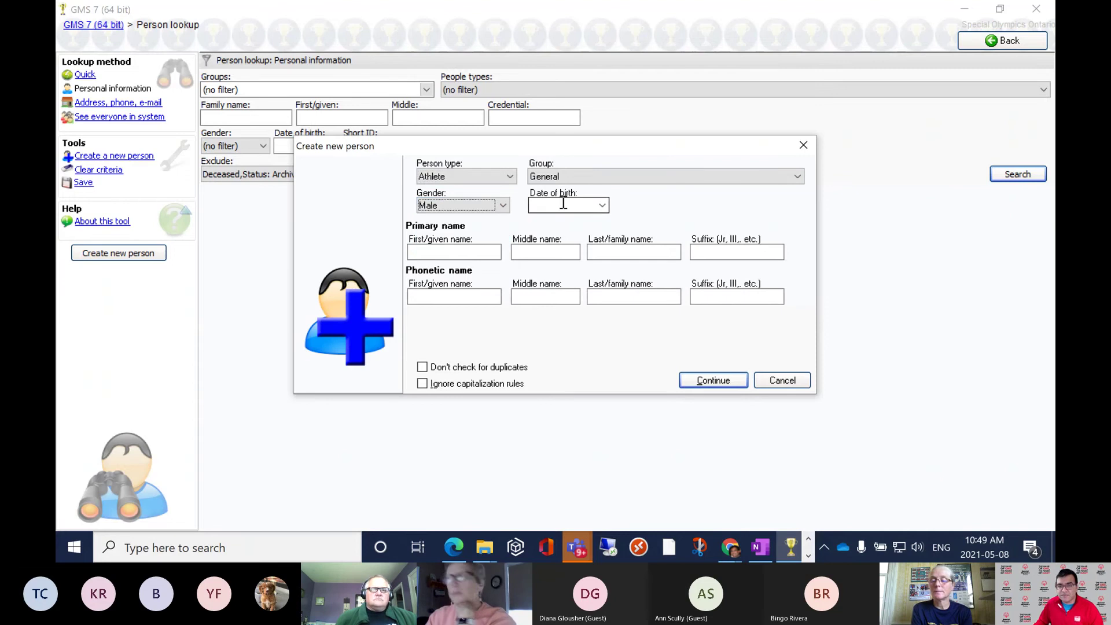
click(562, 206)
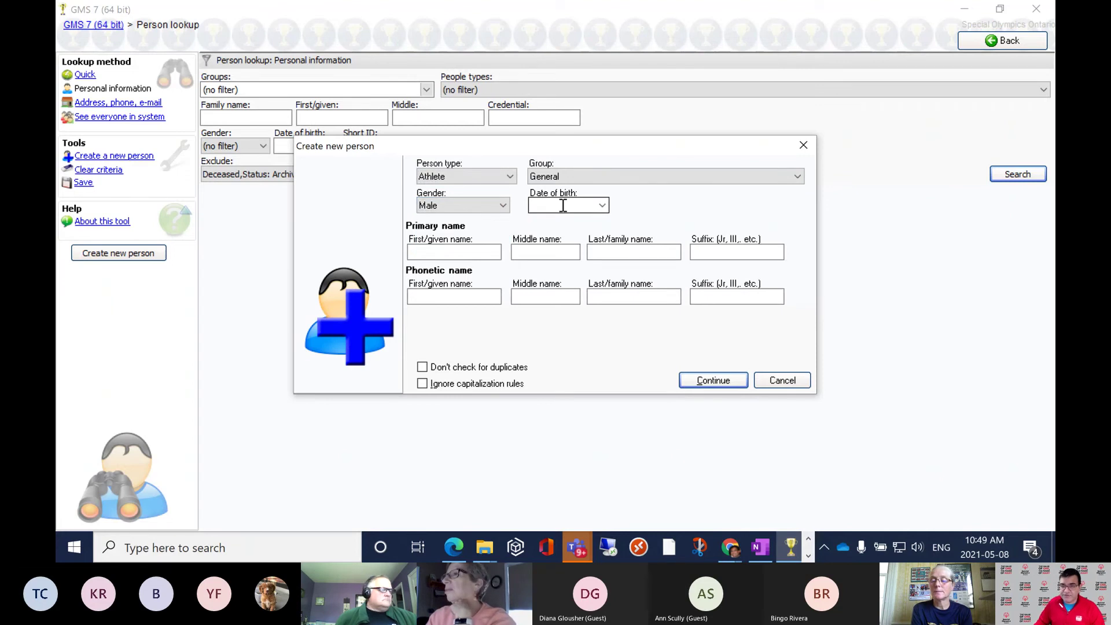
click(602, 205)
click(602, 205)
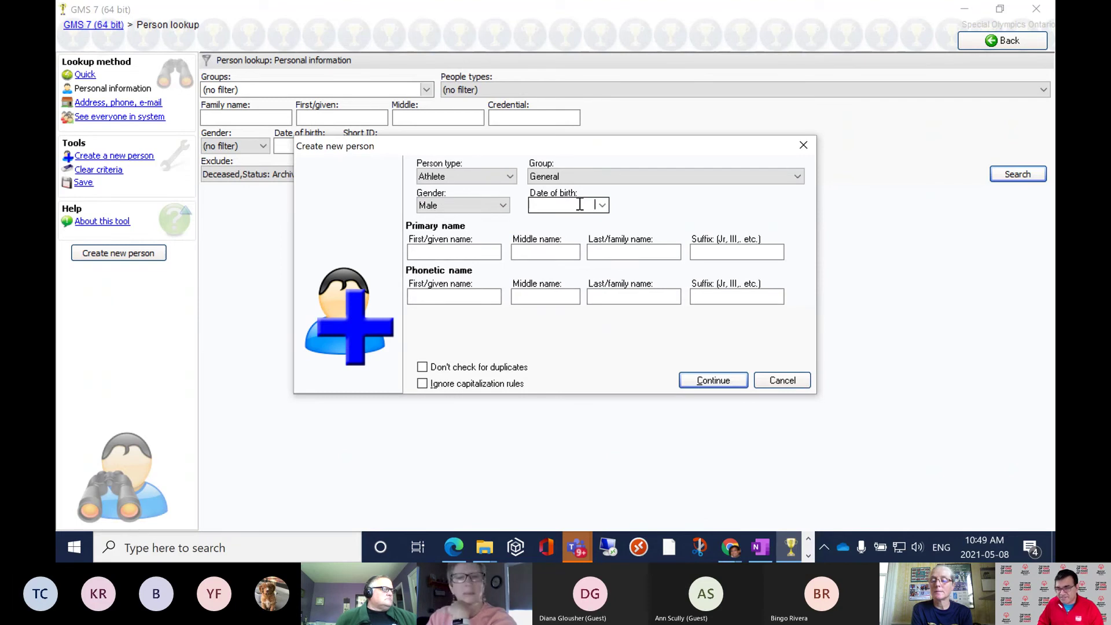
text(03)
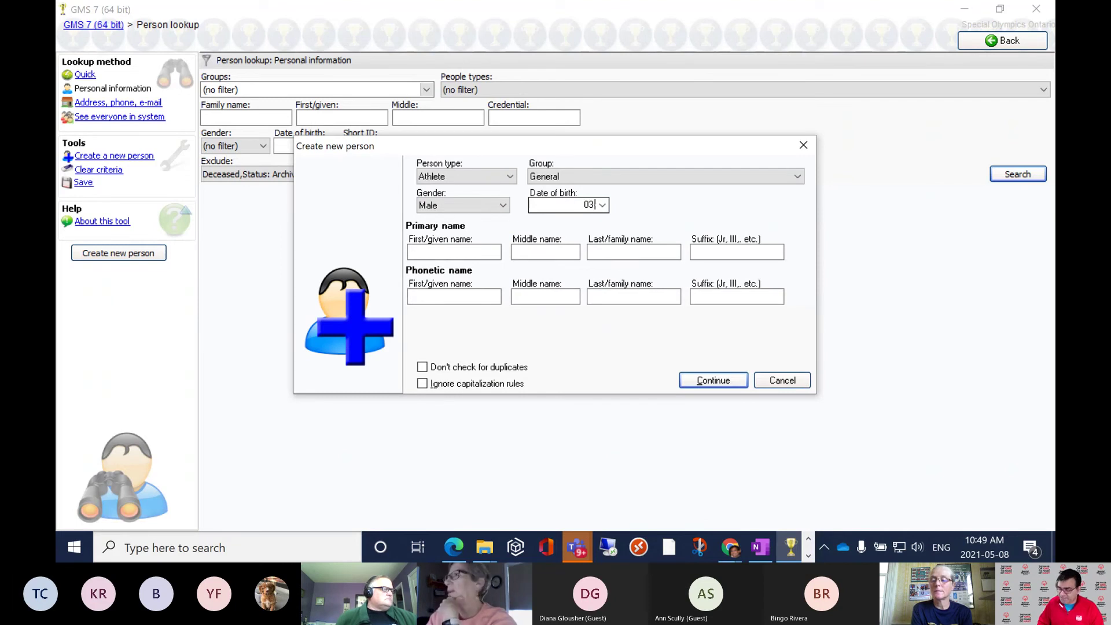
text(-04-)
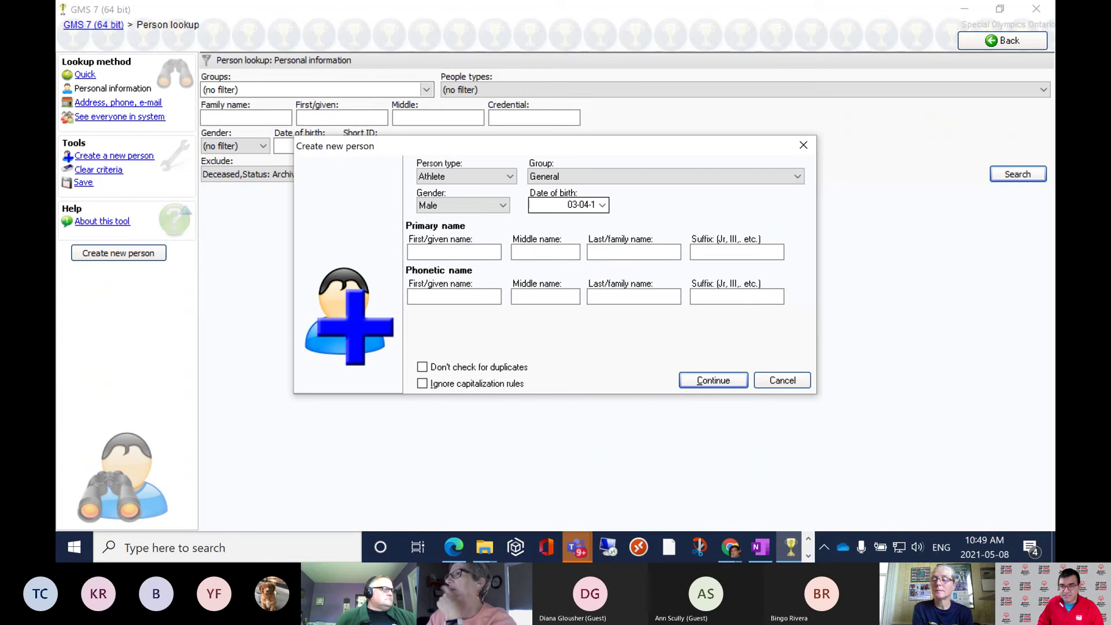
text(1991)
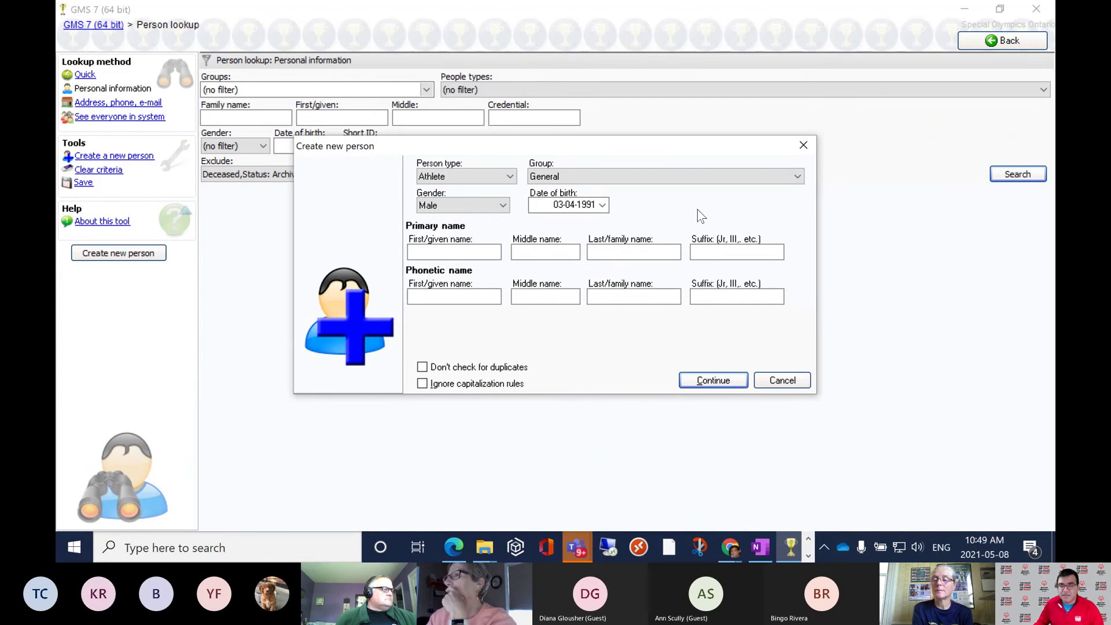
Keep group General, fill in the athlete's name, and continue to create the profile
click(668, 179)
click(668, 178)
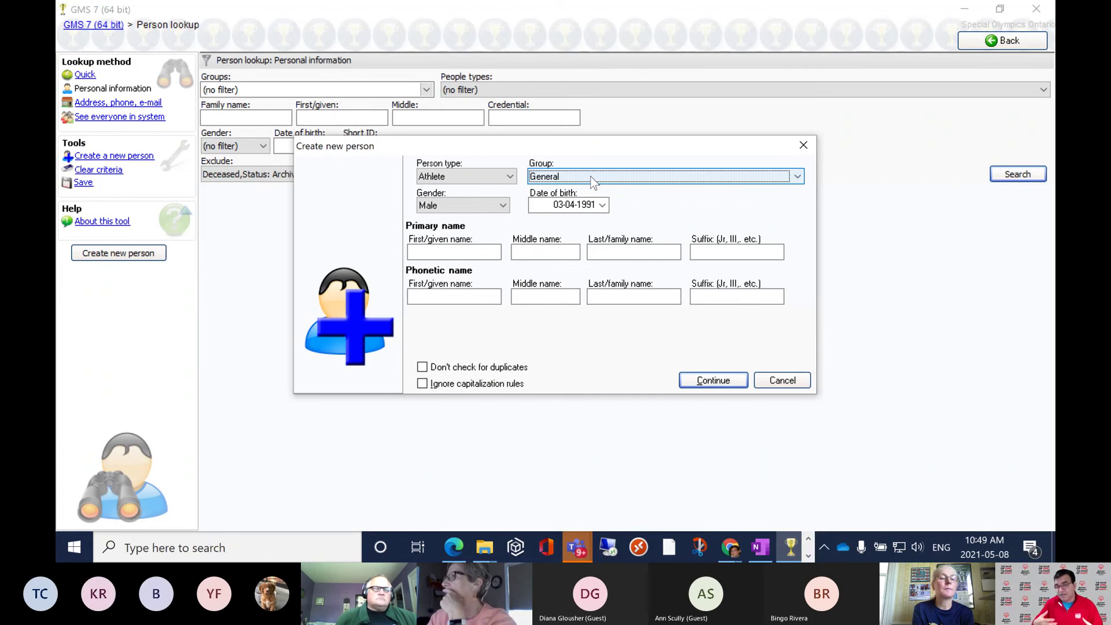
click(447, 250)
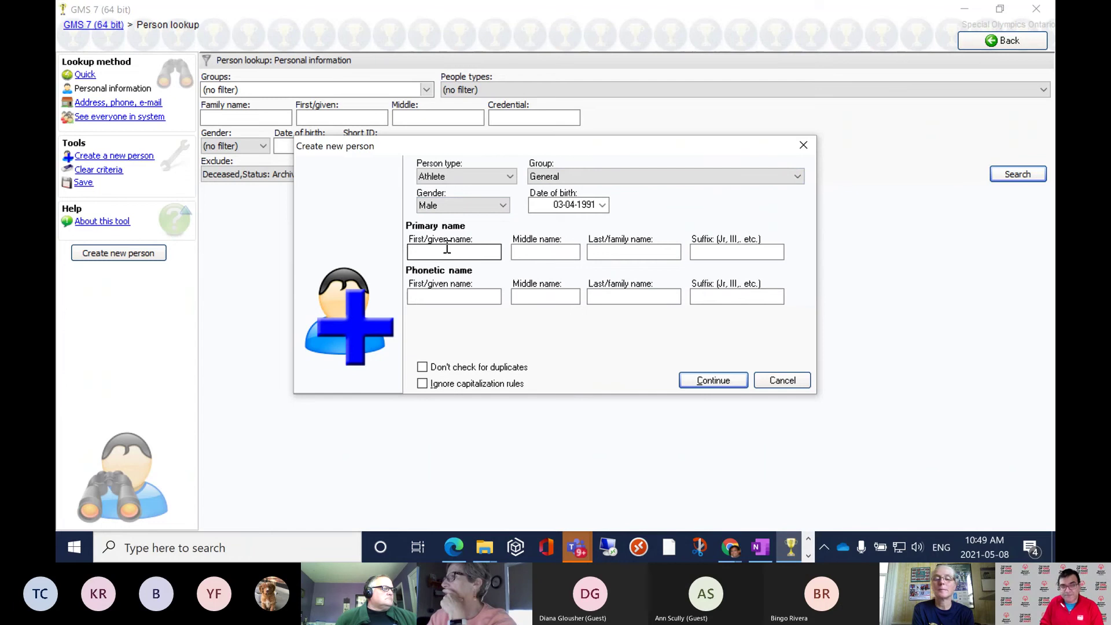
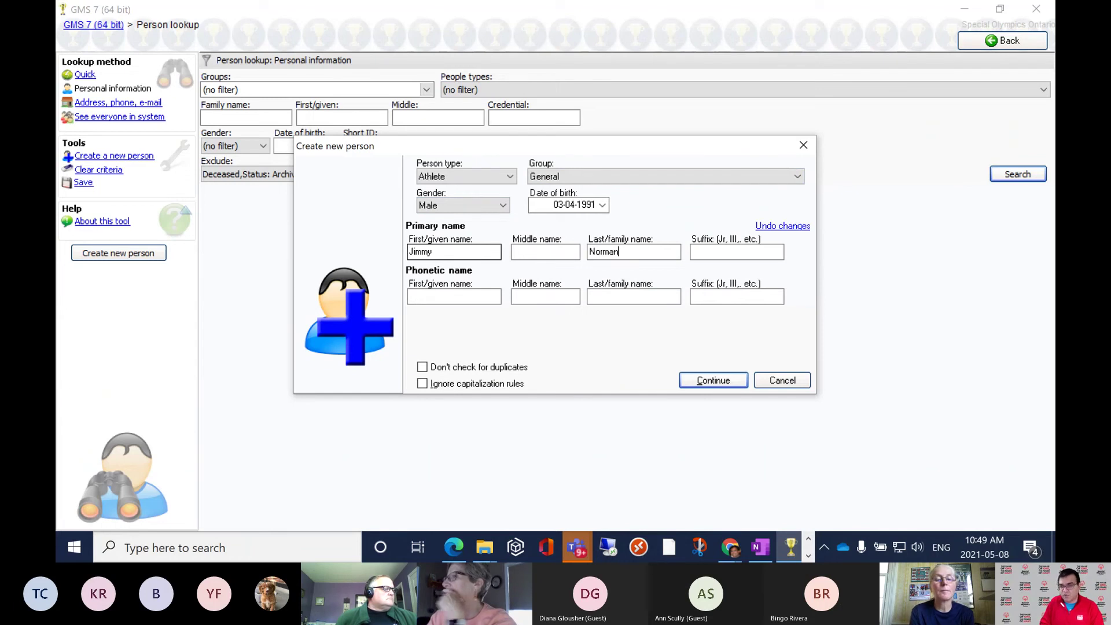
click(718, 384)
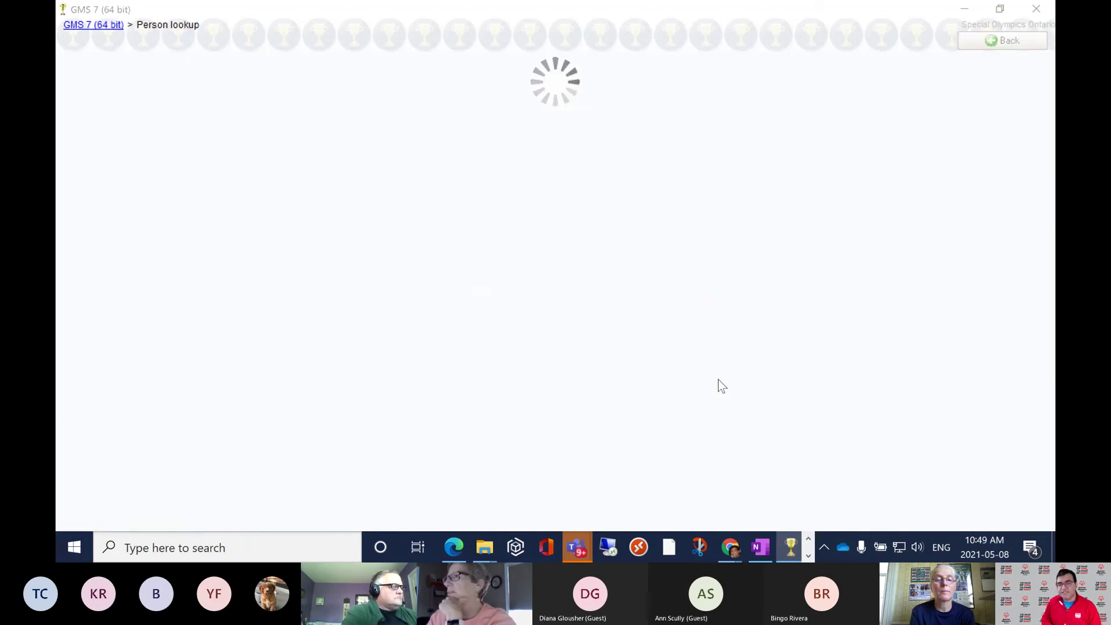
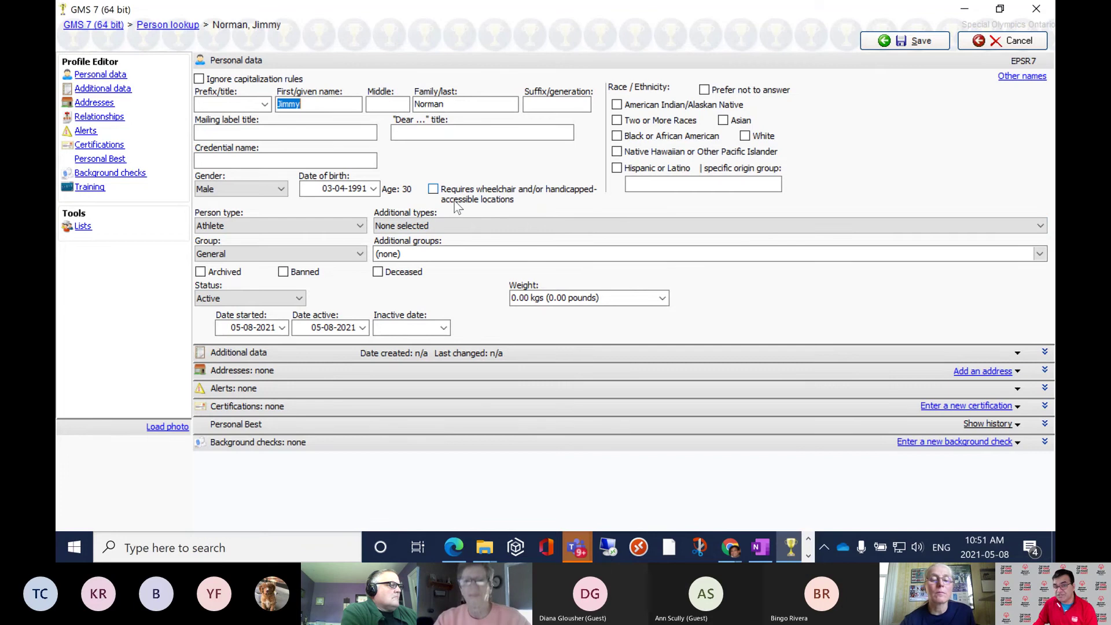
Mark the athlete as requiring wheelchair-accessible locations and save the profile
click(433, 189)
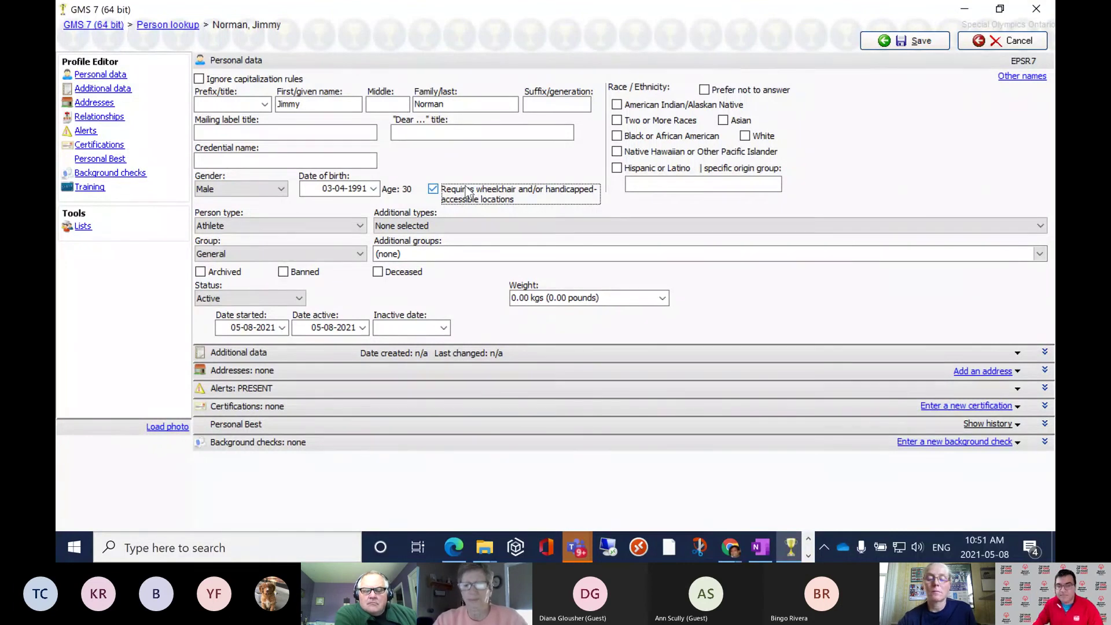
click(911, 41)
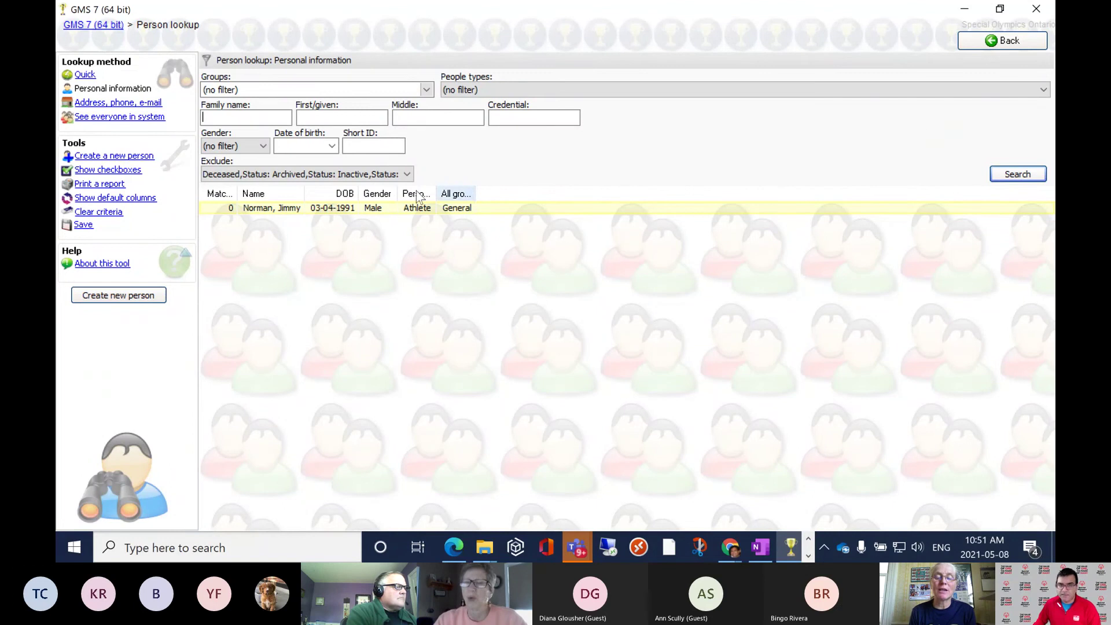
click(285, 210)
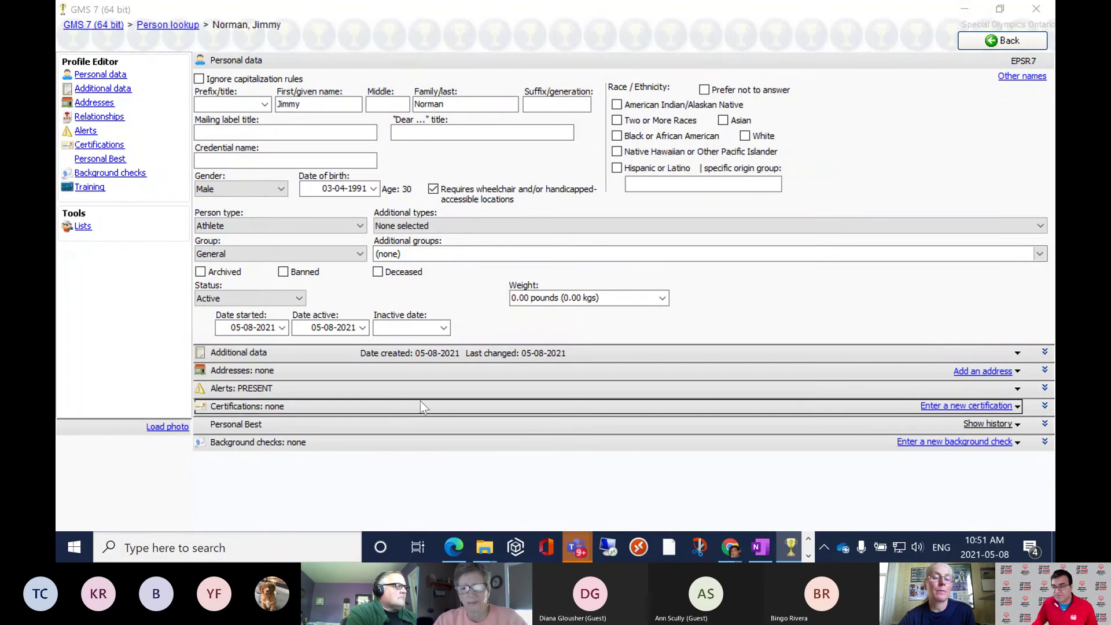
click(265, 353)
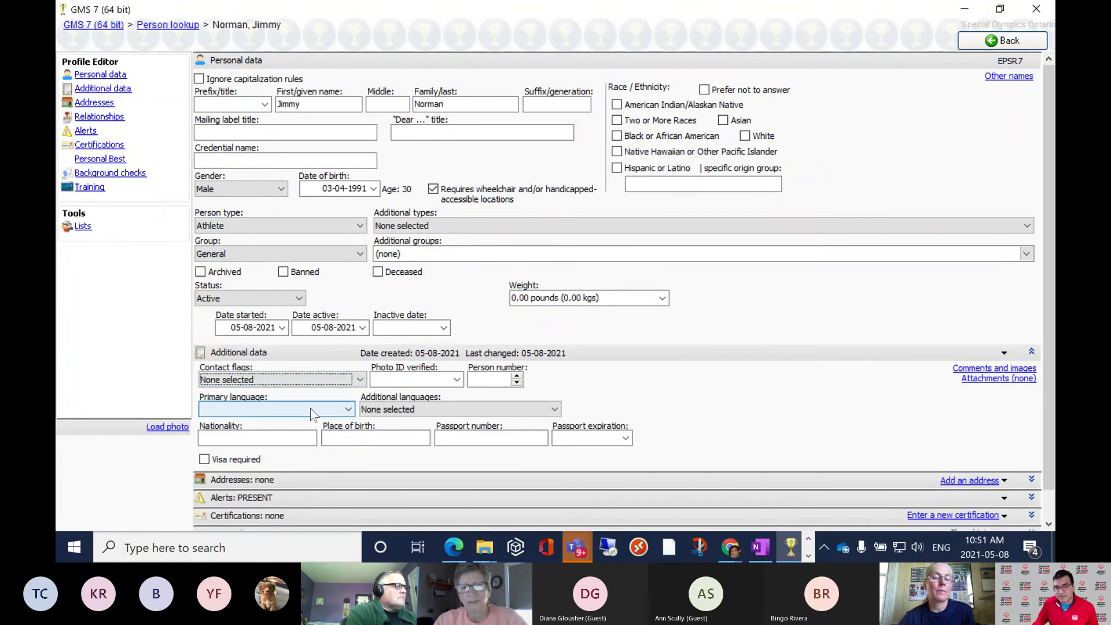
click(489, 380)
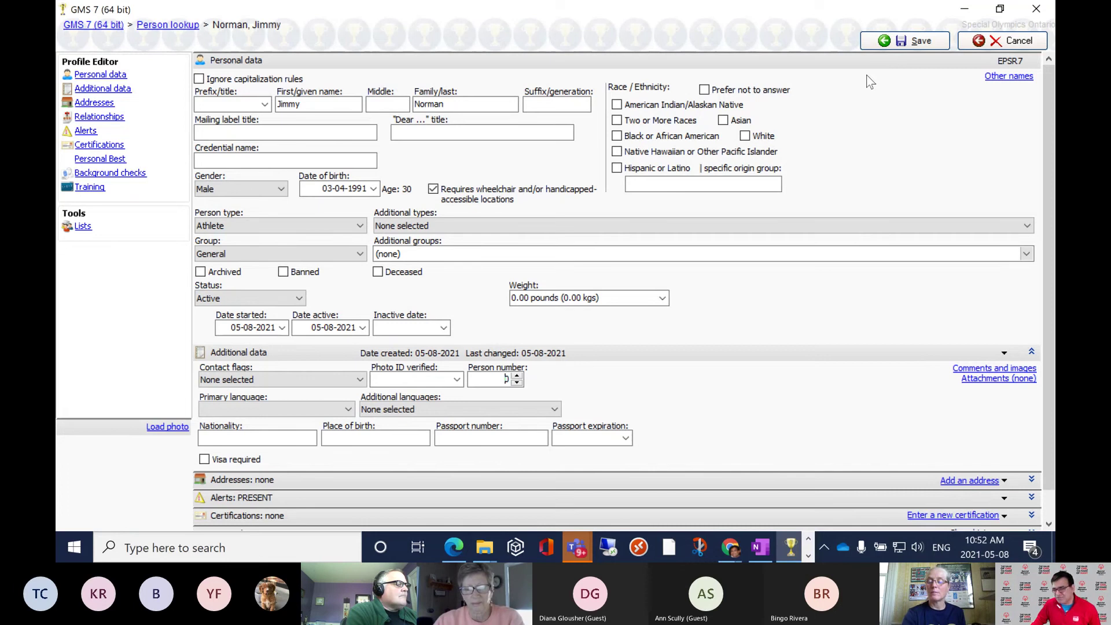
click(890, 46)
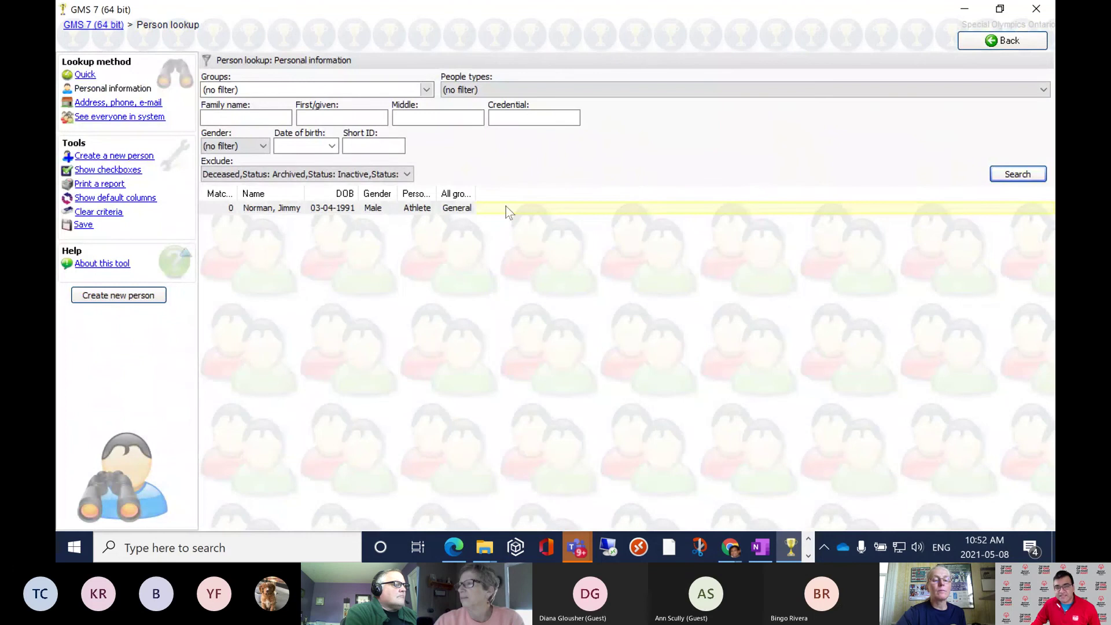
Turn on selection checkboxes in the person lookup results, then tick and untick the athlete's row
right_click(281, 216)
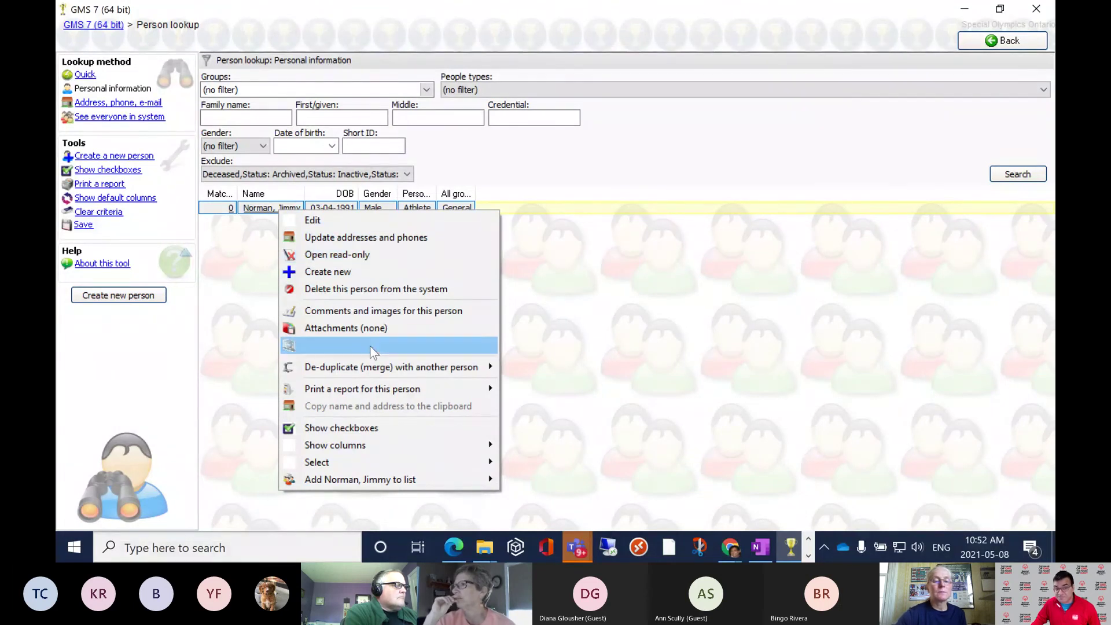
mouse_move(354, 388)
mouse_move(393, 375)
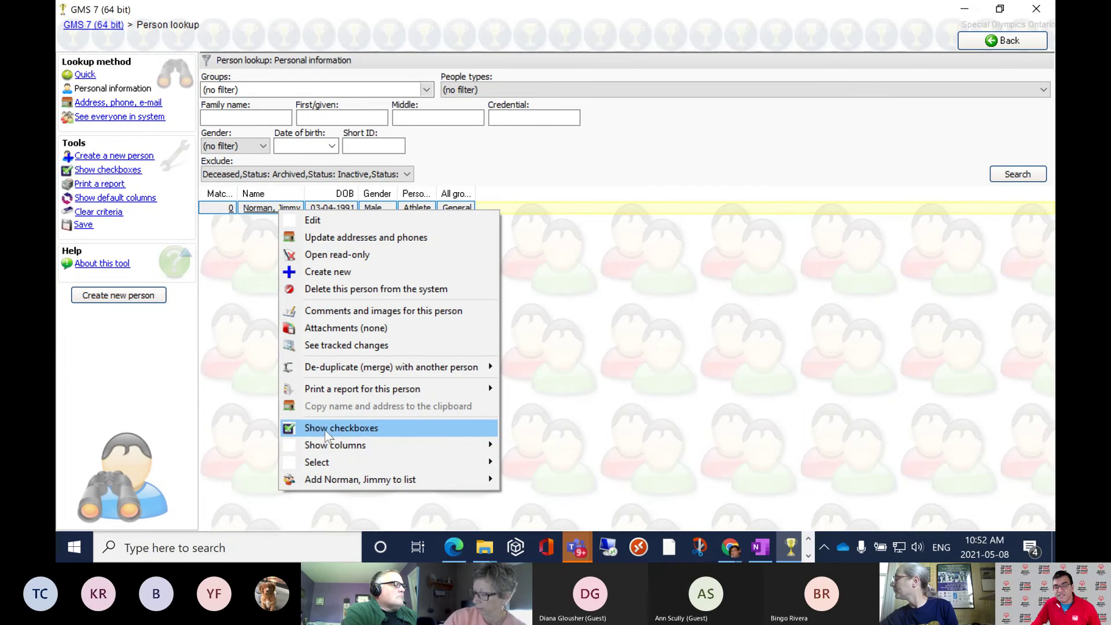
click(365, 427)
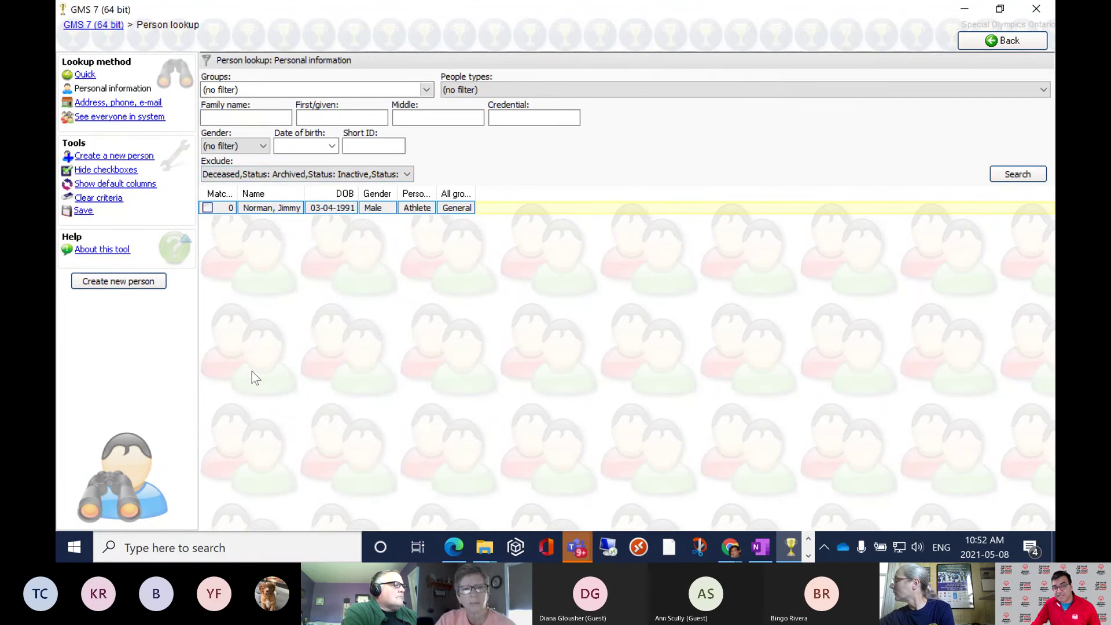
click(207, 208)
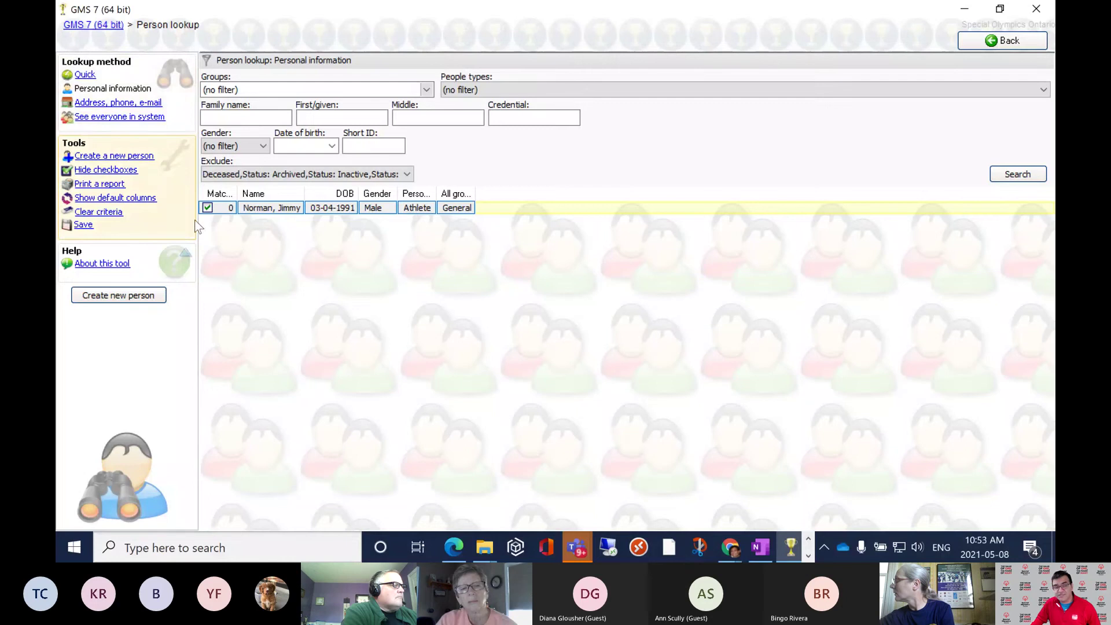
click(217, 209)
right_click(217, 209)
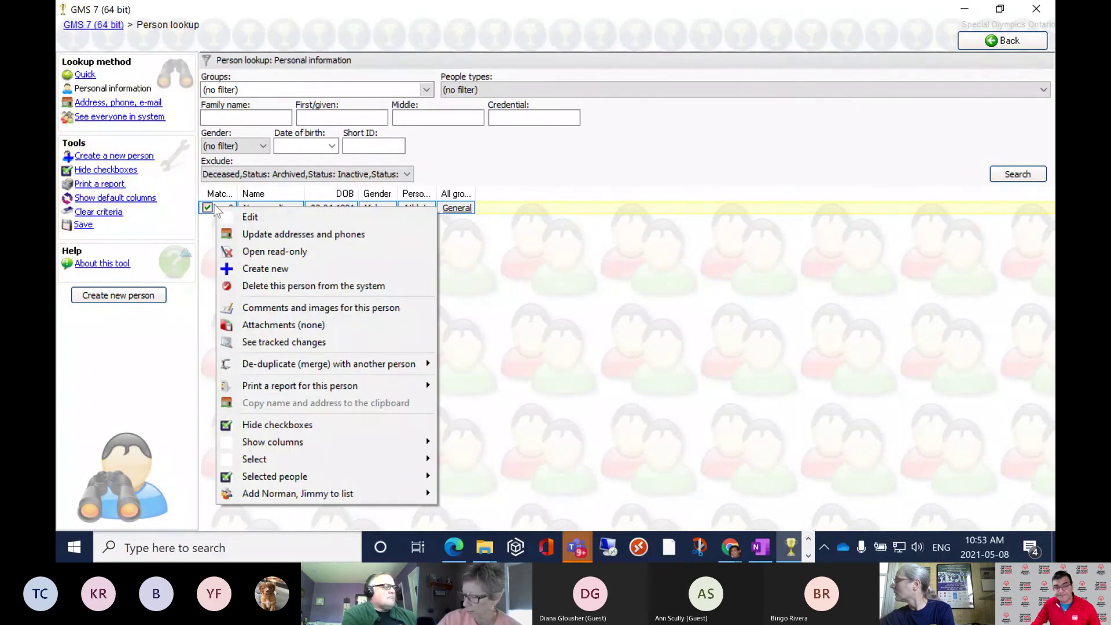
click(207, 208)
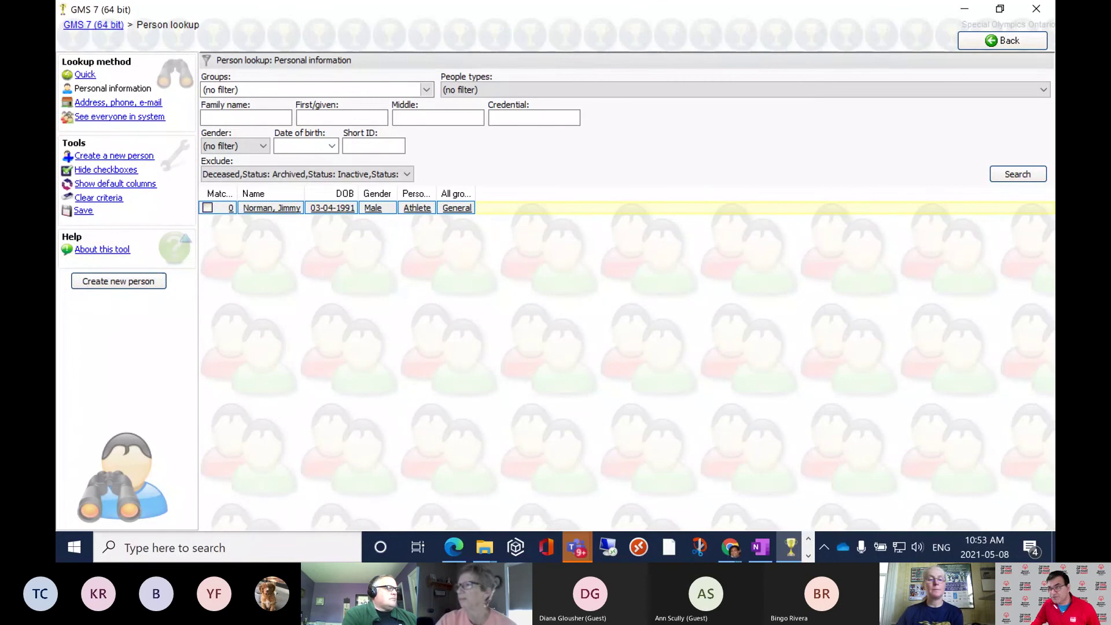
Go back to the main menu and expand GMS Transfer to list Export people, Export reports and the importer
click(1005, 41)
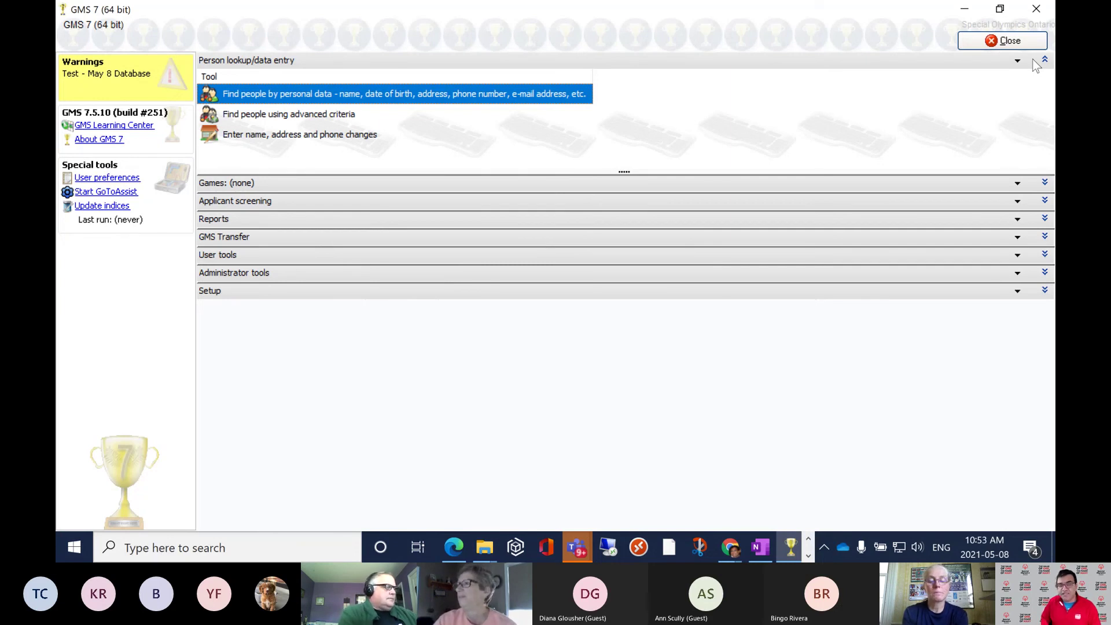
click(228, 236)
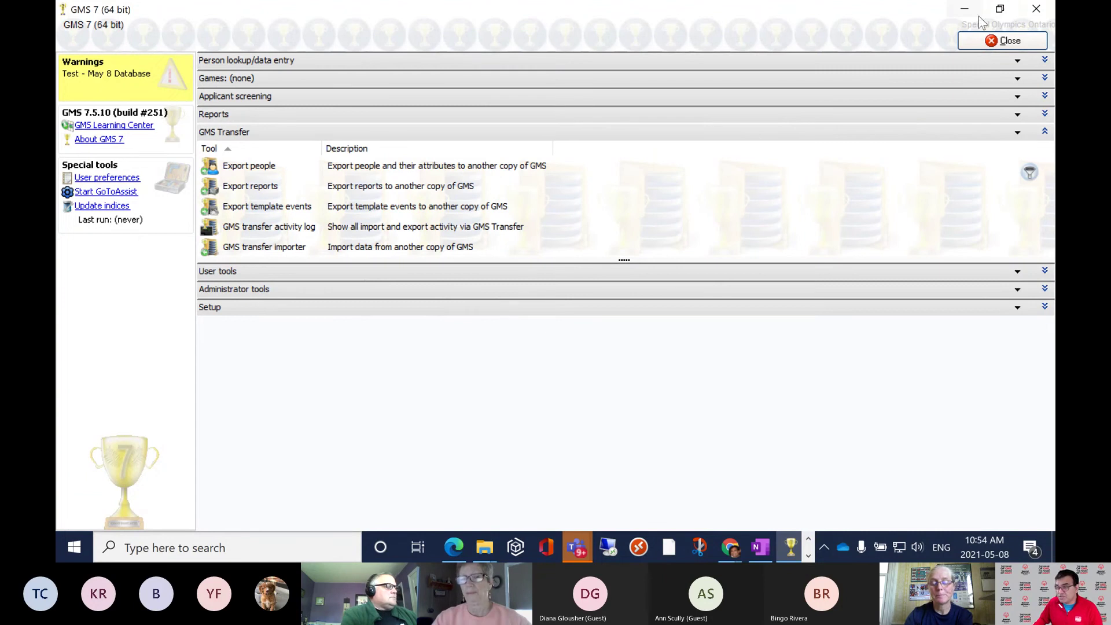
Restore the GMS window from full screen, narrow it and move it to the right side
double_click(677, 12)
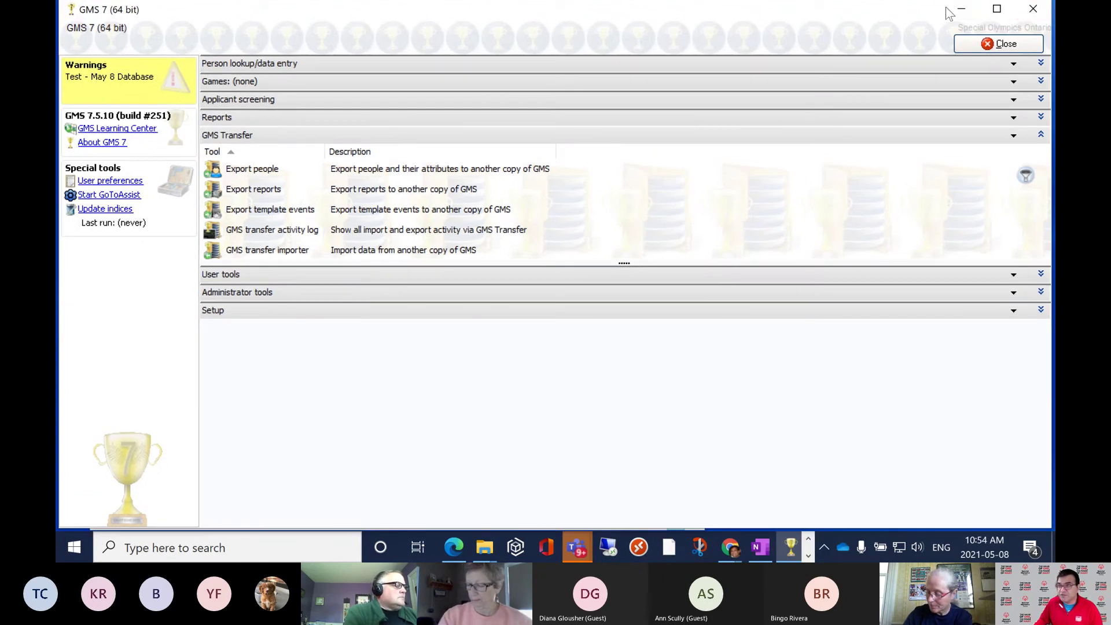
drag(838, 14, 682, 68)
drag(893, 102, 435, 103)
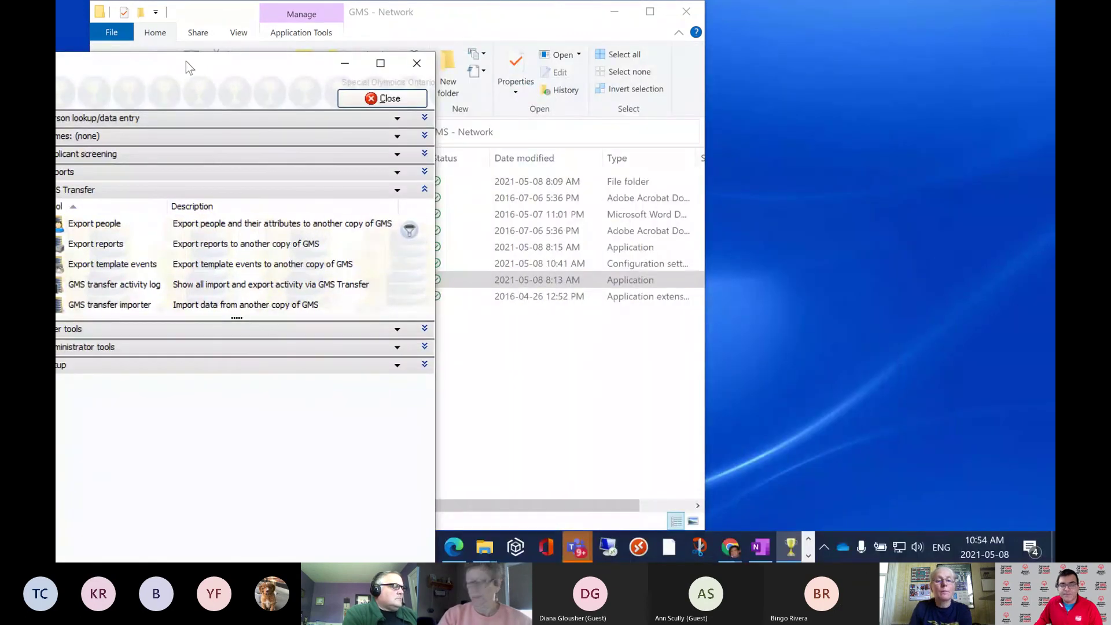
drag(185, 61, 796, 17)
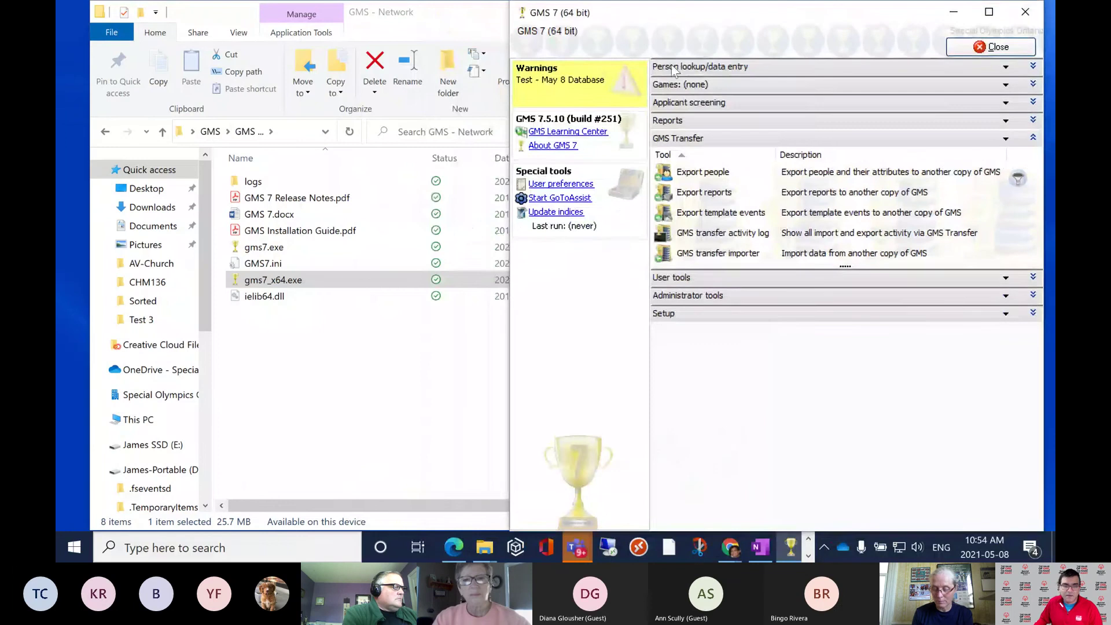
Bring the GMS program folder forward, then switch to the GMS Training page in Chrome
click(309, 418)
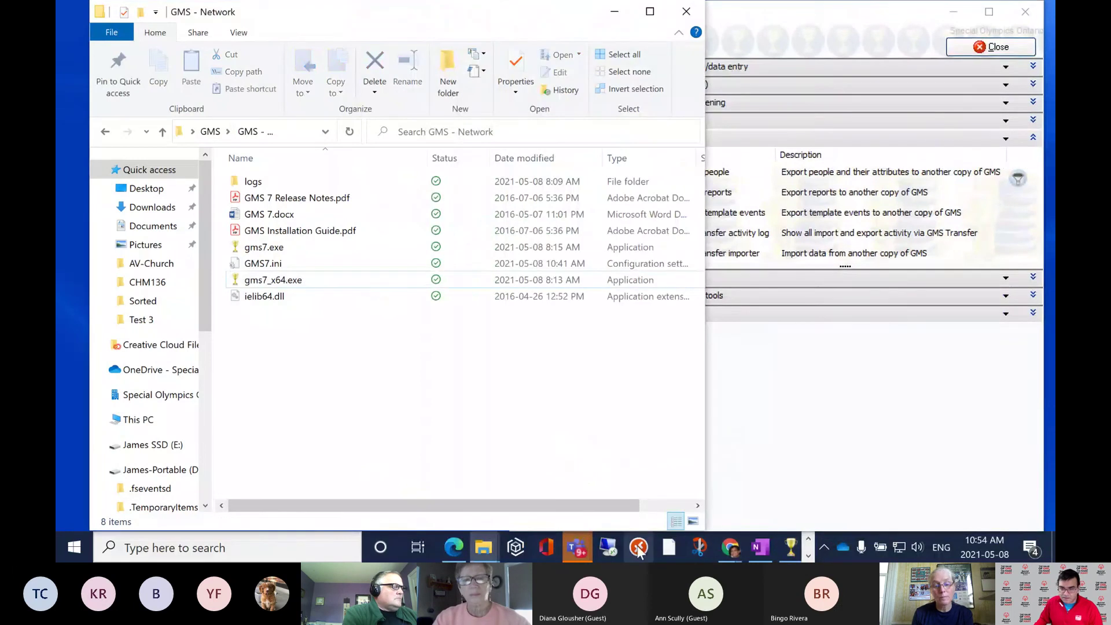
click(732, 553)
click(814, 478)
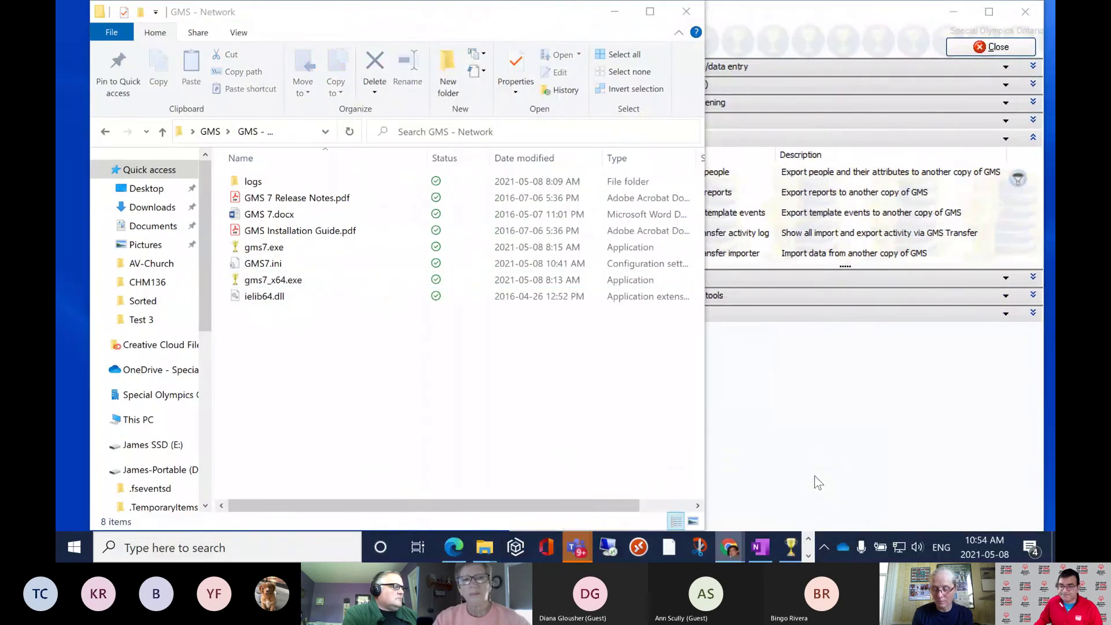
mouse_move(808, 145)
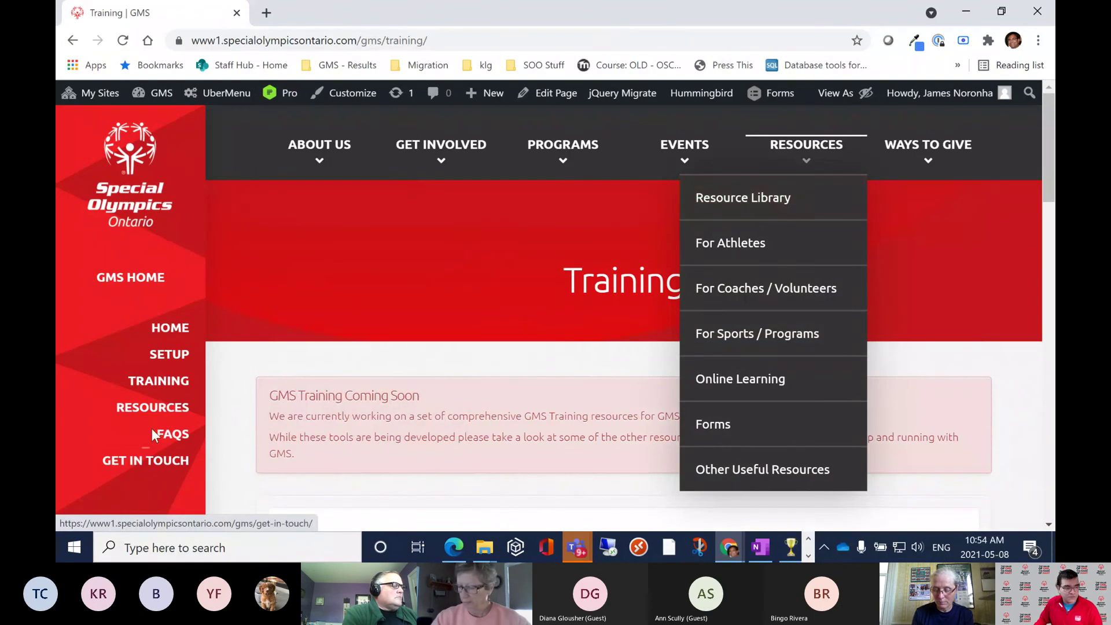
Open the GMS Resources page, review the LATEST SOO REPORTS SET instructions, then minimise Chrome
click(181, 412)
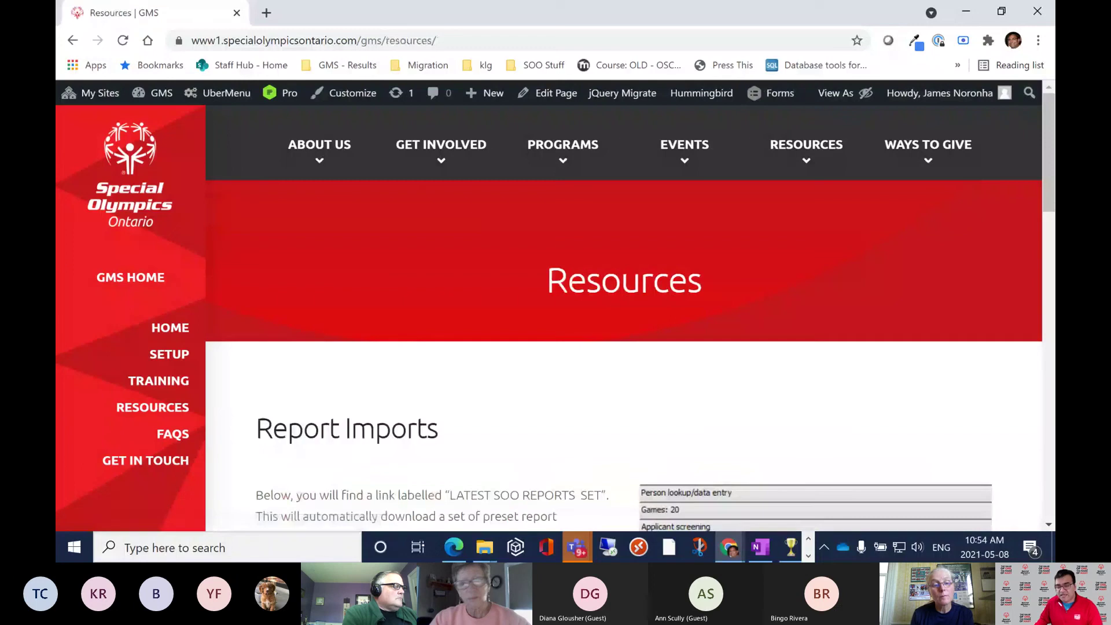
scroll(741, 410, down, 5)
scroll(359, 292, up, 1)
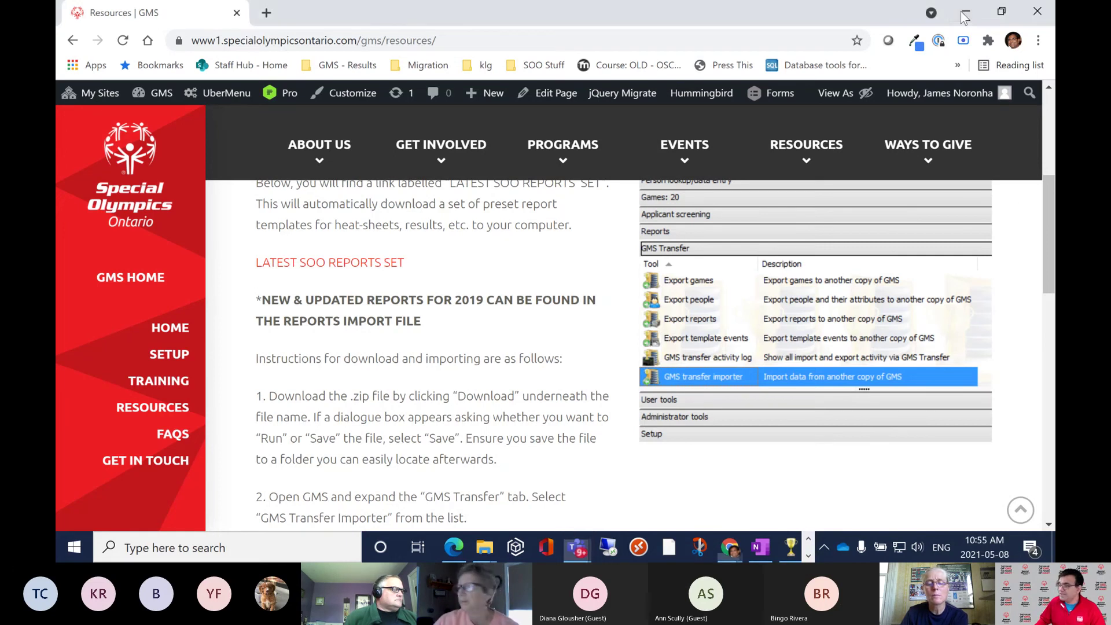
click(965, 11)
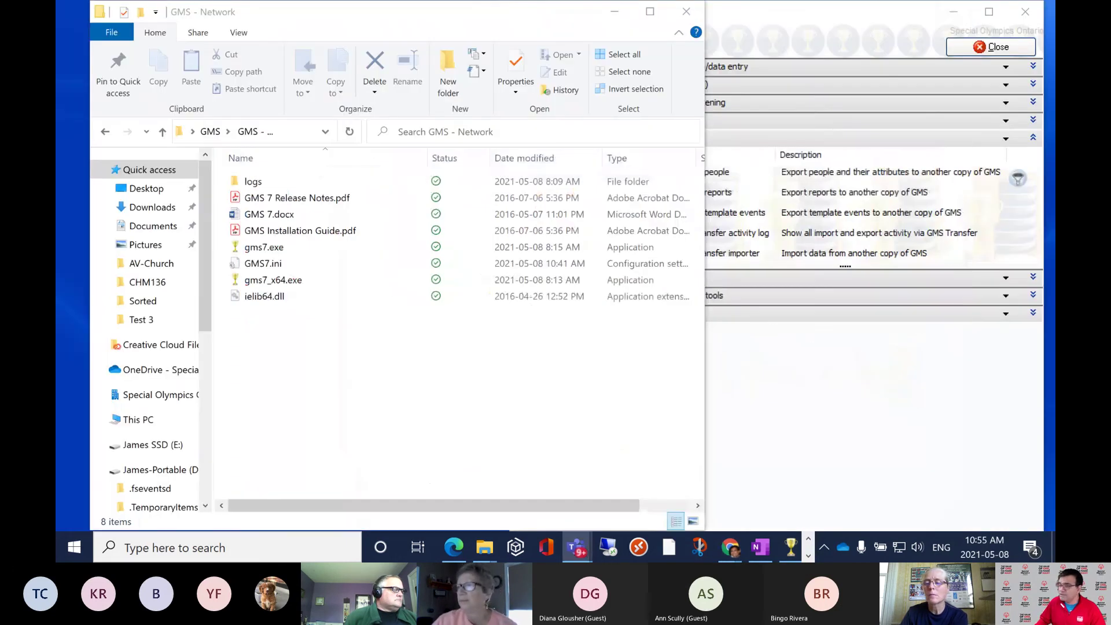
Minimise GMS and show SOO-Reports-2019.zip in its Downloads folder
click(952, 13)
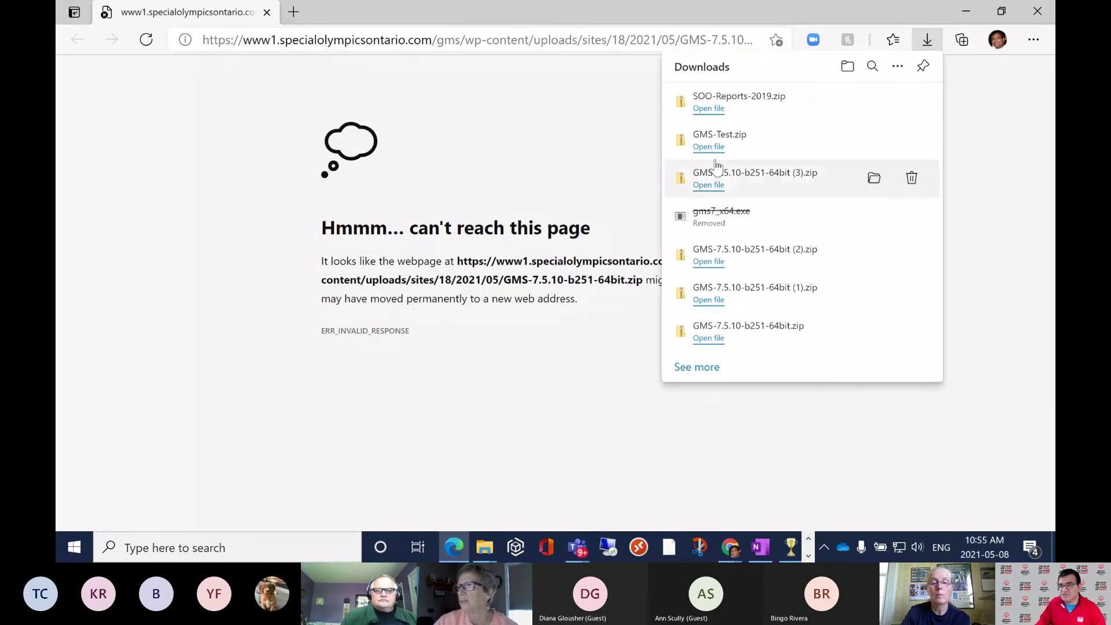
click(876, 102)
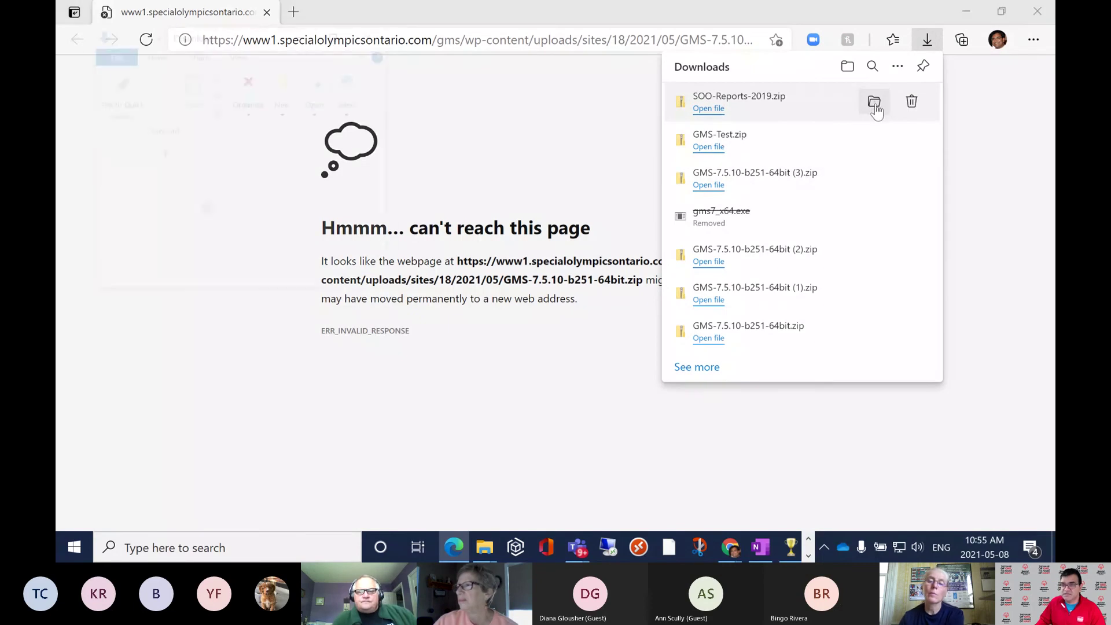
Move GMS-Test.zip and SOO-Reports-2019.zip from Downloads onto the desktop
click(1036, 11)
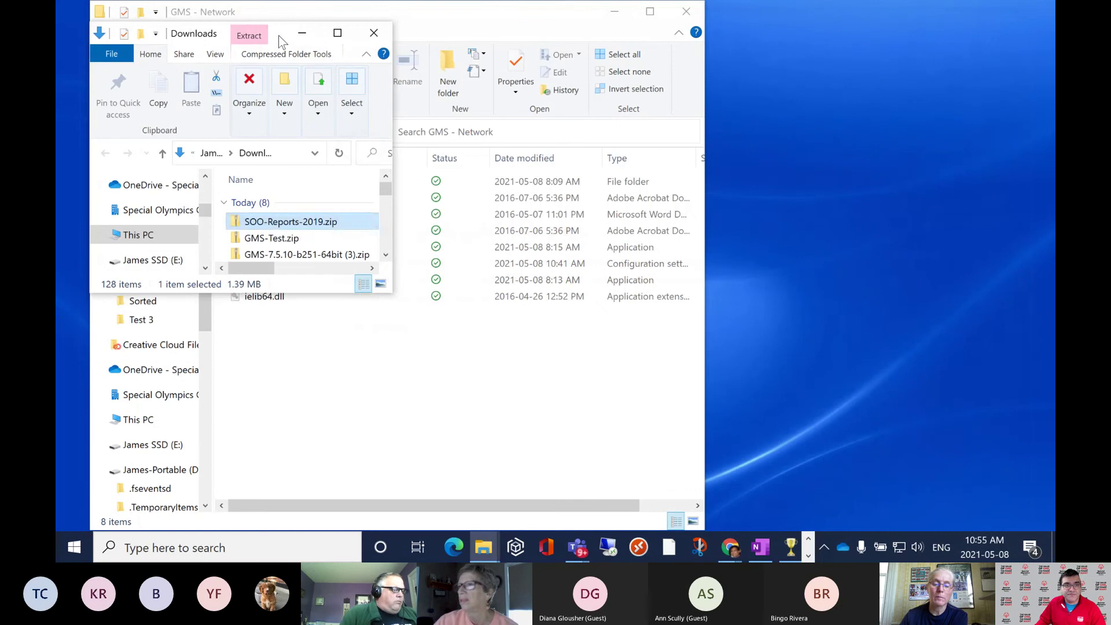
drag(283, 41, 915, 36)
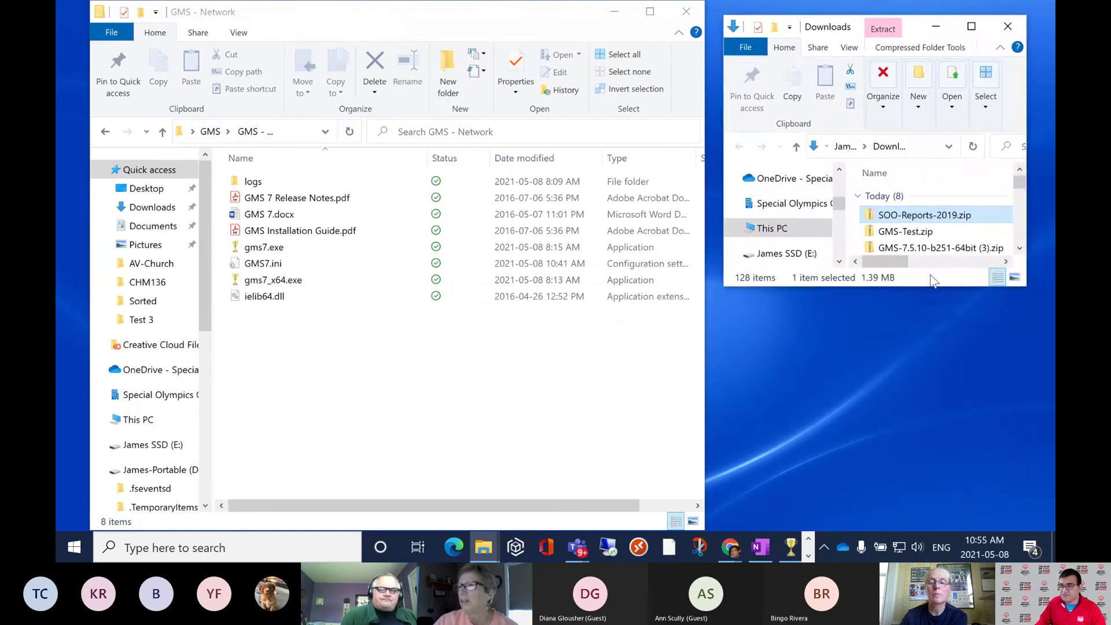
drag(942, 289, 942, 398)
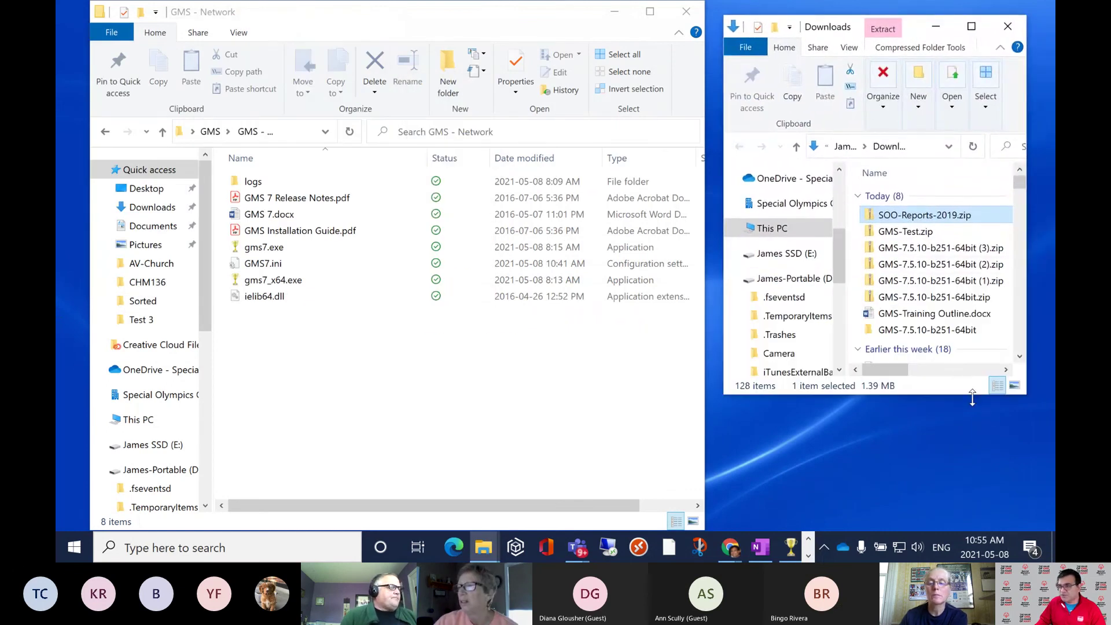
click(915, 229)
ctrl+click(920, 215)
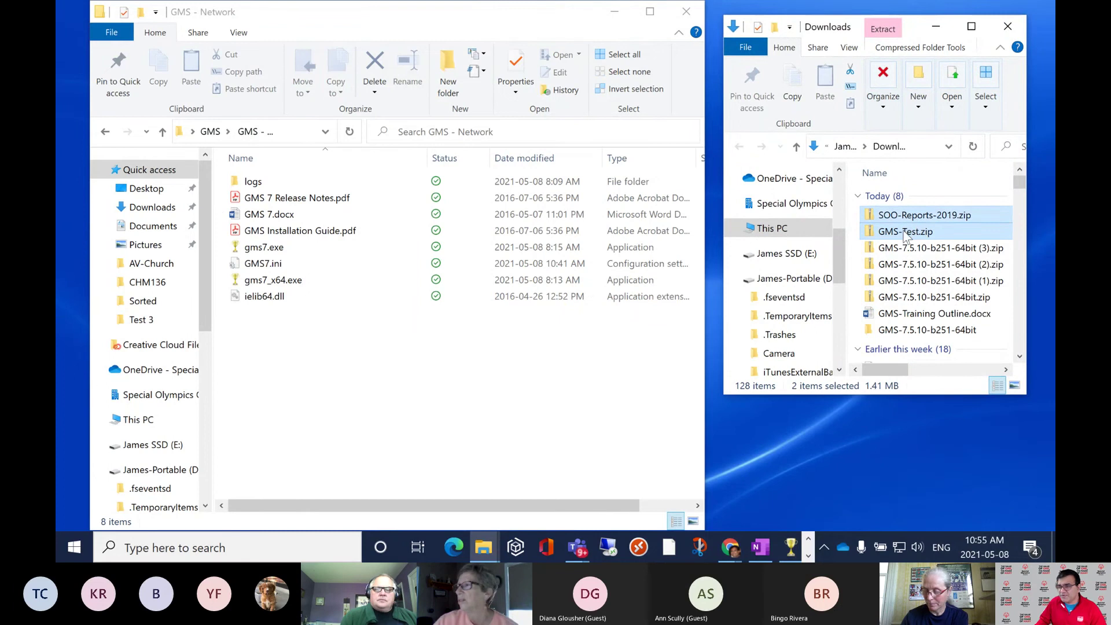
drag(906, 235, 764, 451)
Close the Downloads window, reposition the SOO-Reports-2019.zip icon, and minimise the GMS folder window
click(919, 450)
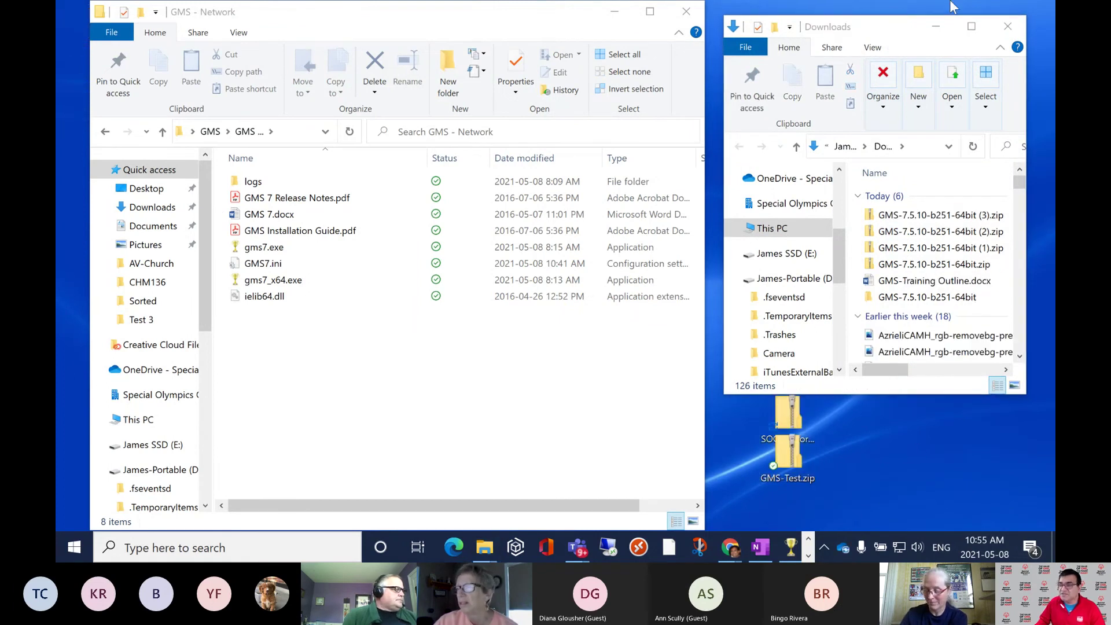
click(1007, 28)
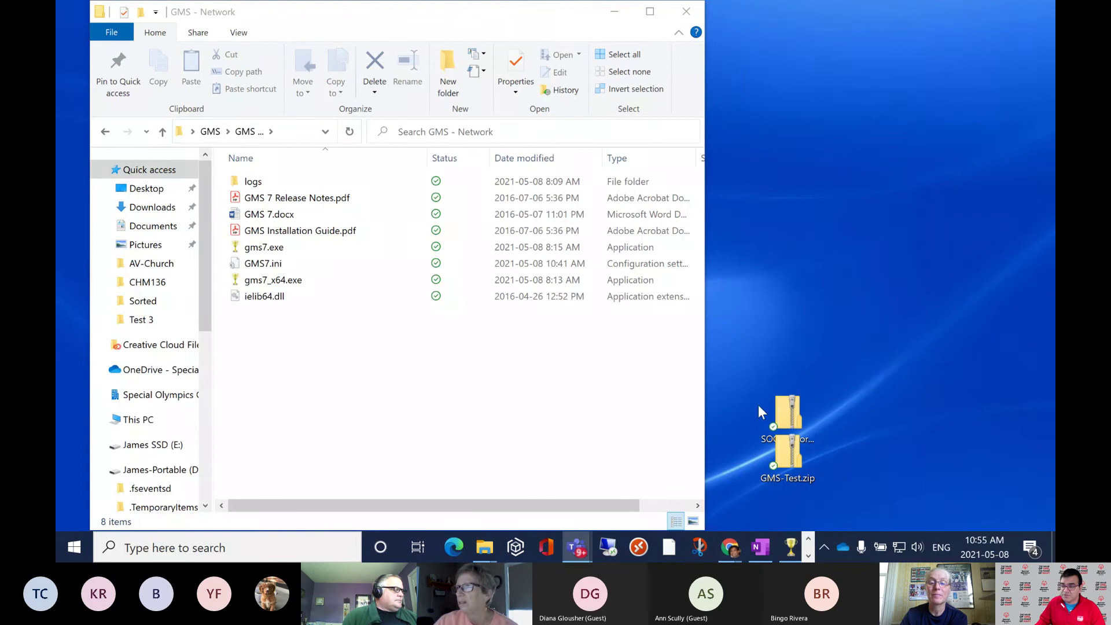
drag(778, 417, 844, 261)
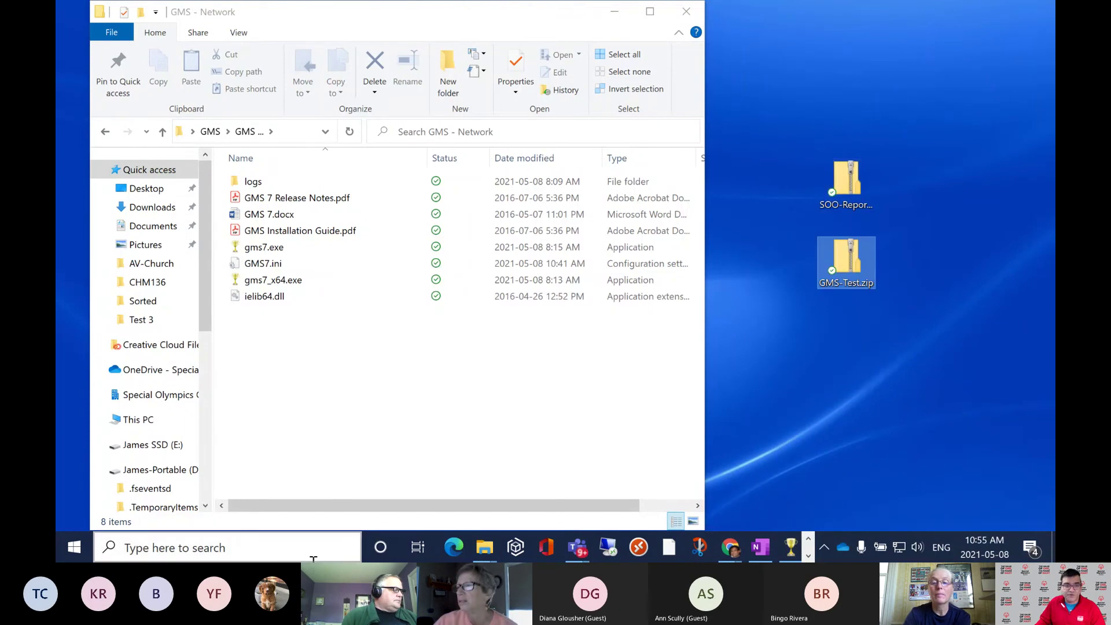
click(307, 467)
click(614, 12)
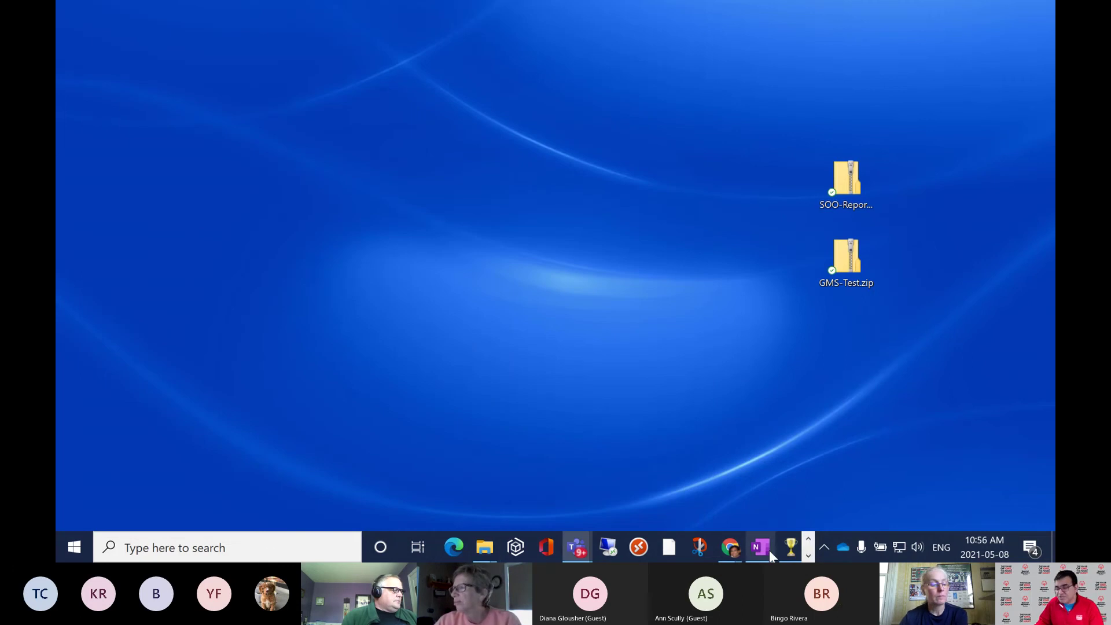
Maximise GMS 7 and launch the GMS transfer importer from the GMS Transfer section
click(789, 548)
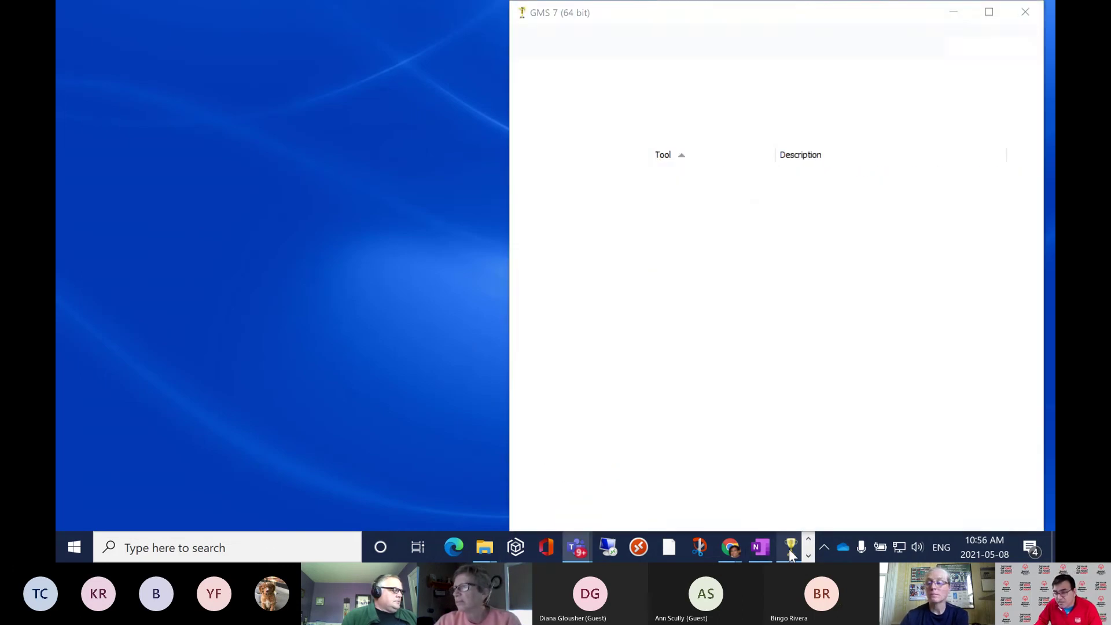
click(989, 12)
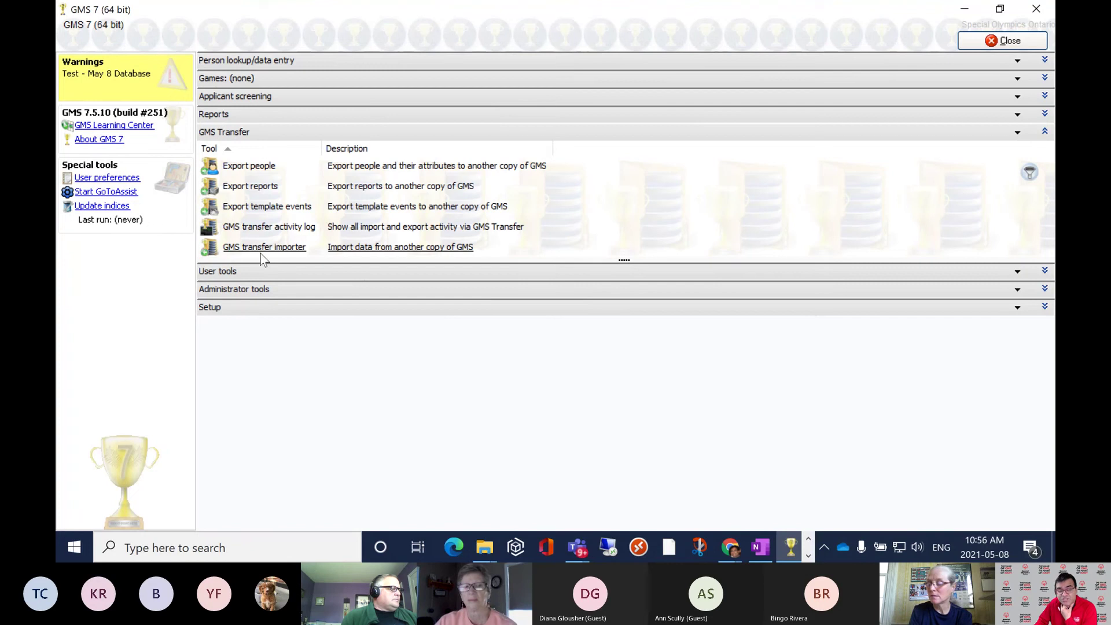
click(240, 130)
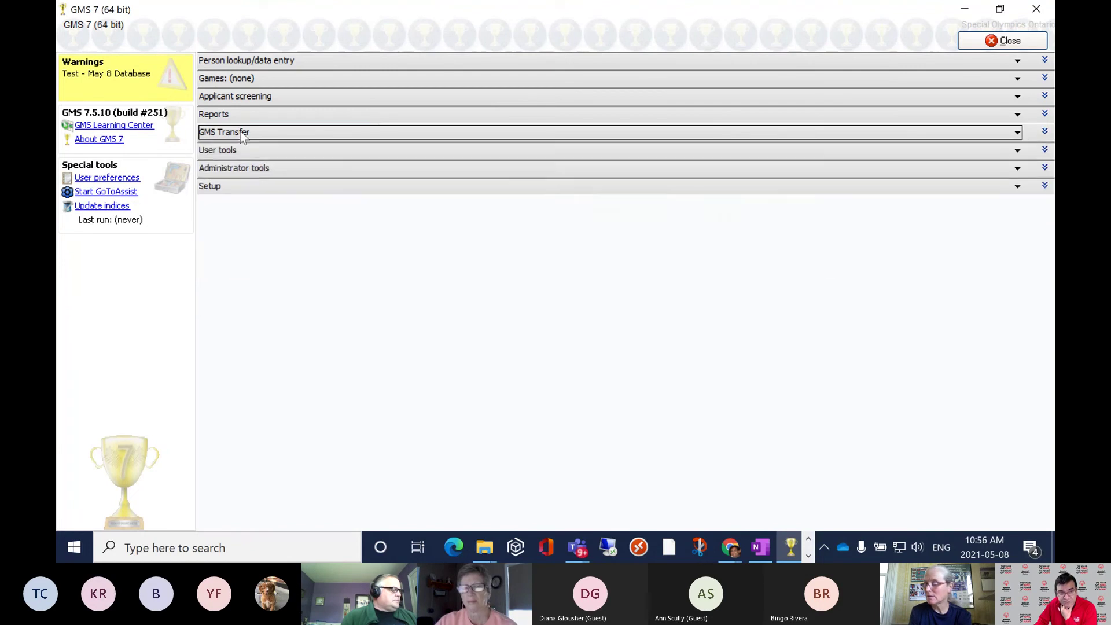
click(241, 131)
click(248, 251)
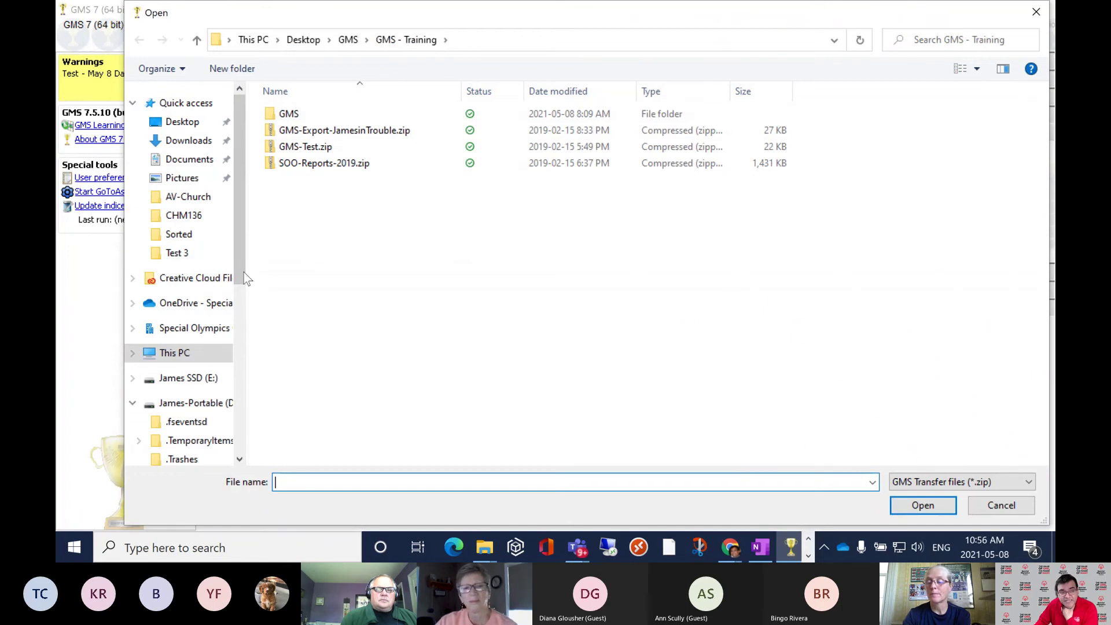
Open GMS-Test.zip from the Desktop in the transfer importer
click(187, 122)
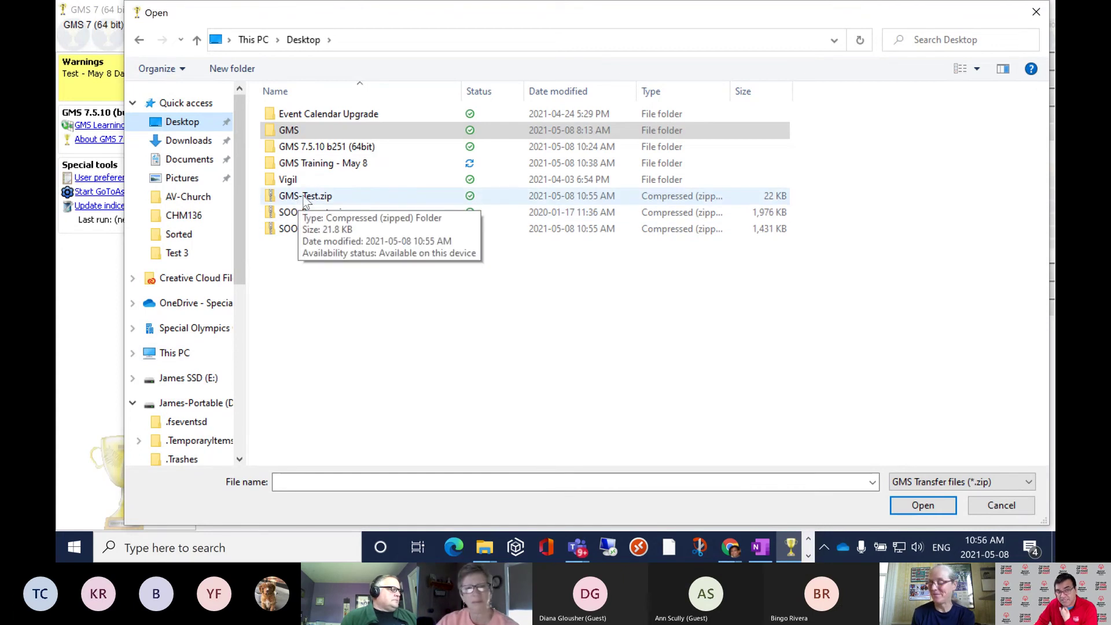
click(305, 197)
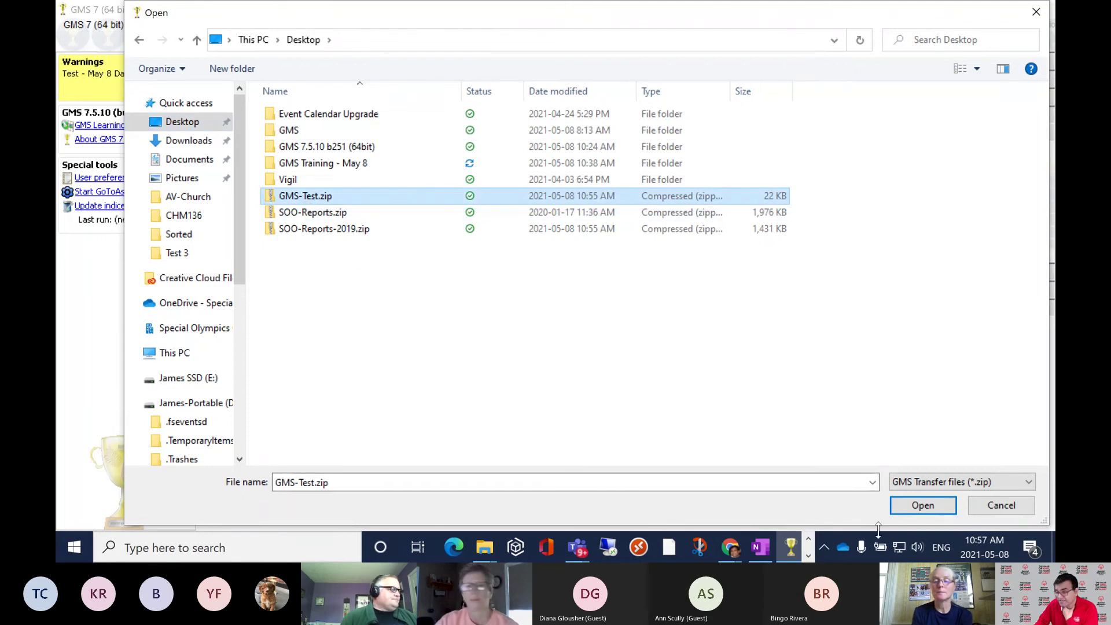
click(922, 505)
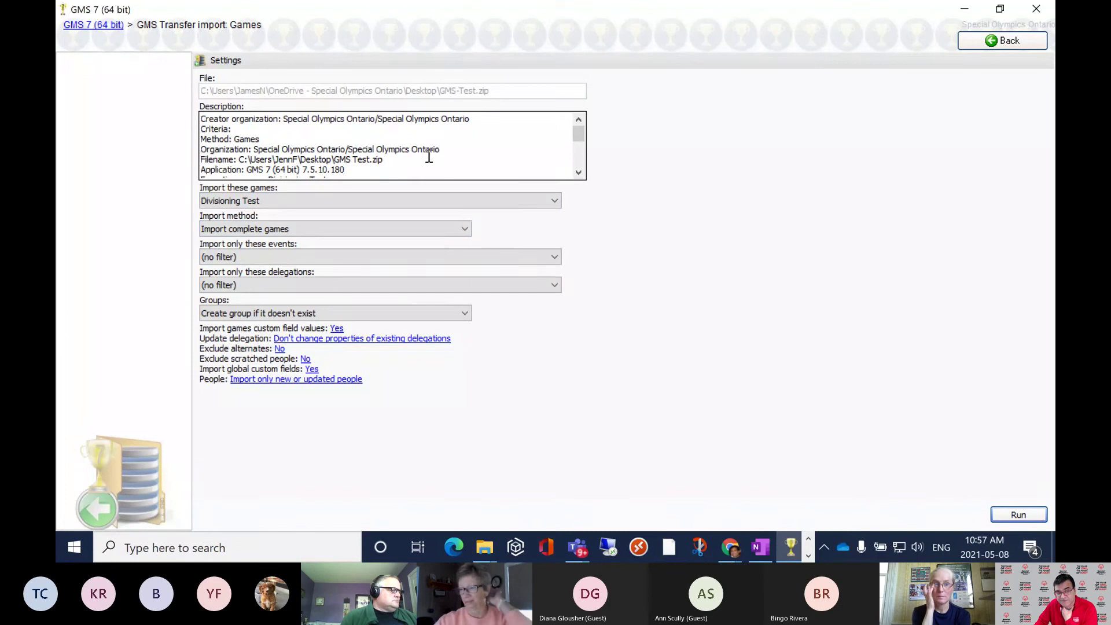
scroll(424, 141, down, 5)
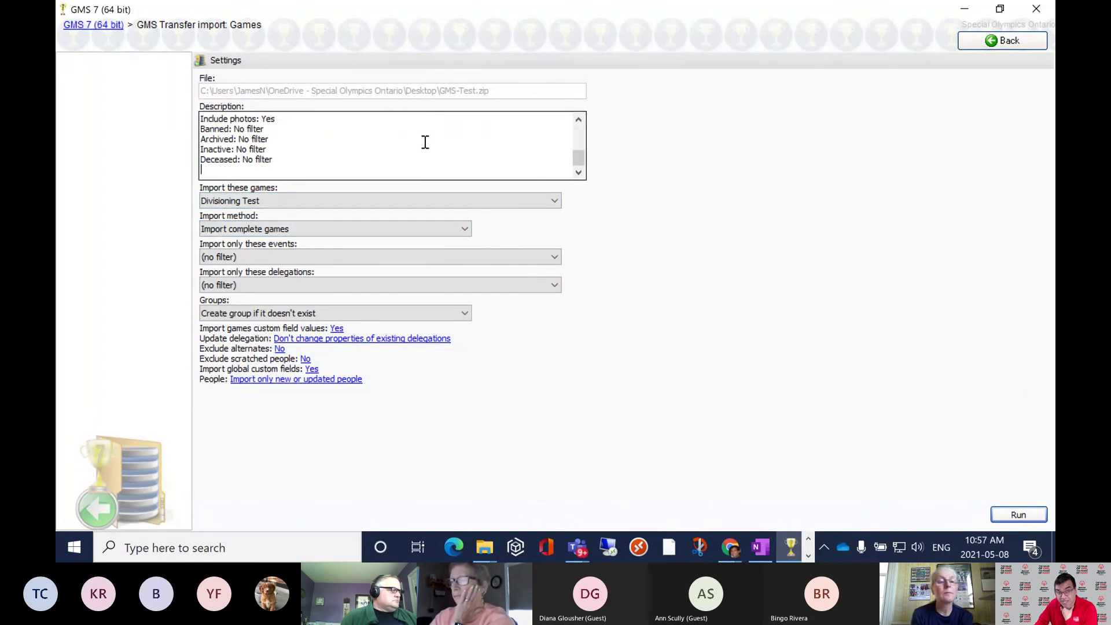
scroll(428, 156, up, 4)
scroll(428, 155, up, 1)
scroll(421, 156, down, 2)
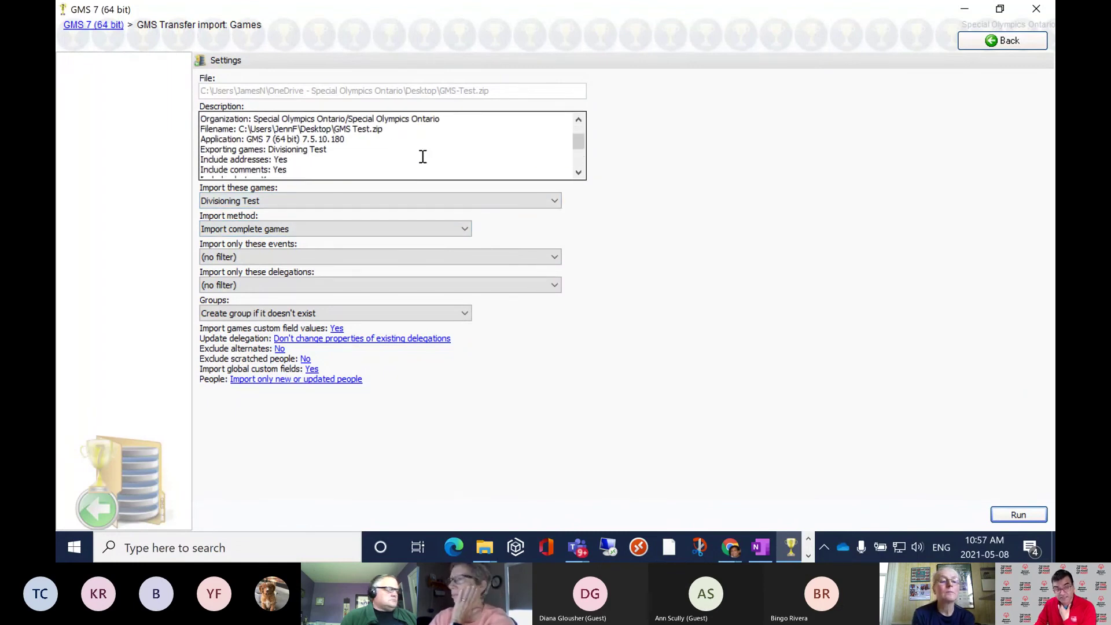
scroll(334, 167, down, 1)
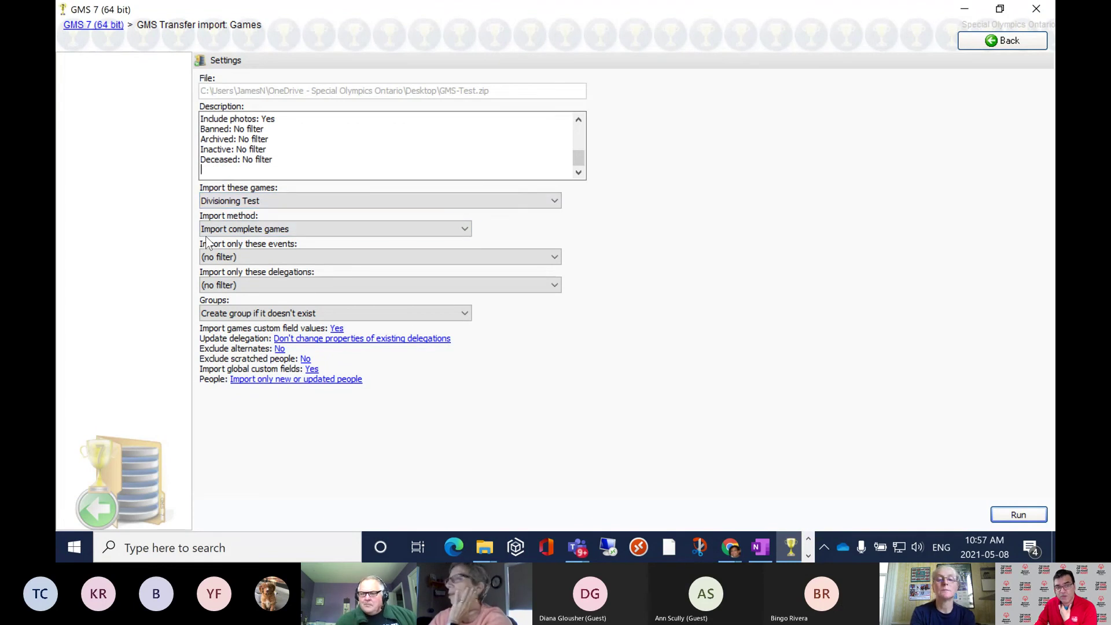
Keep the complete-games import method, leaving events and delegations unfiltered
click(363, 225)
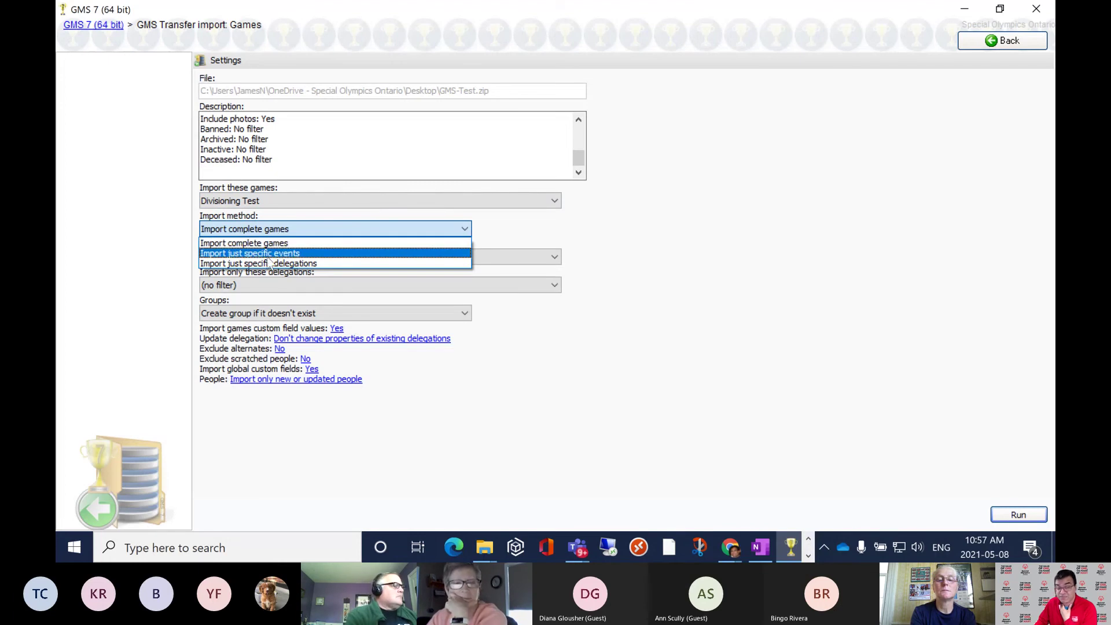
click(332, 243)
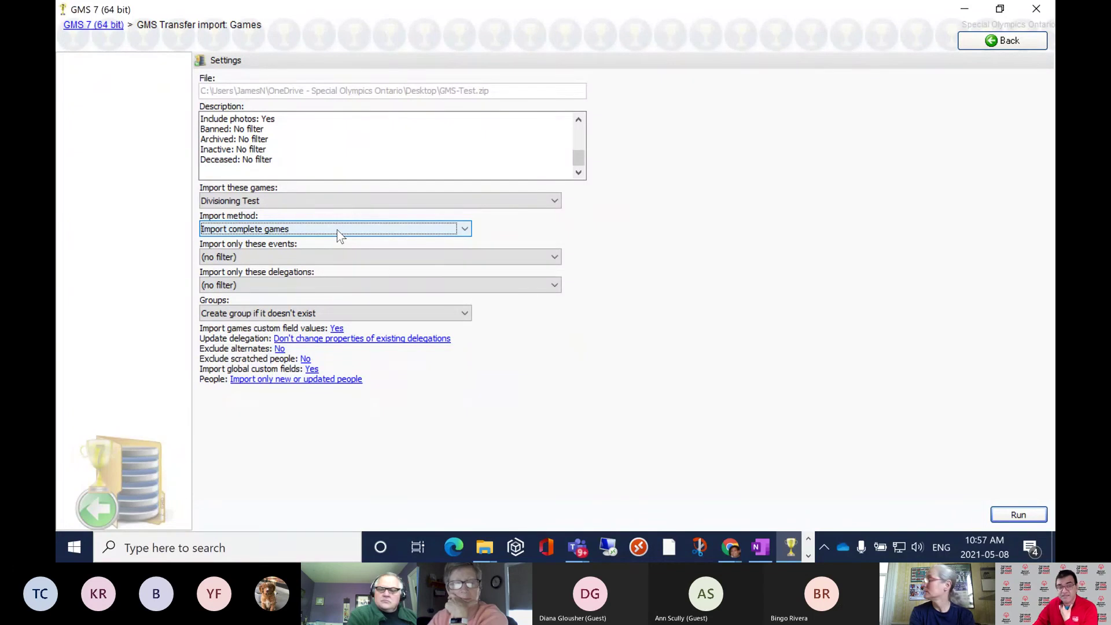
click(243, 261)
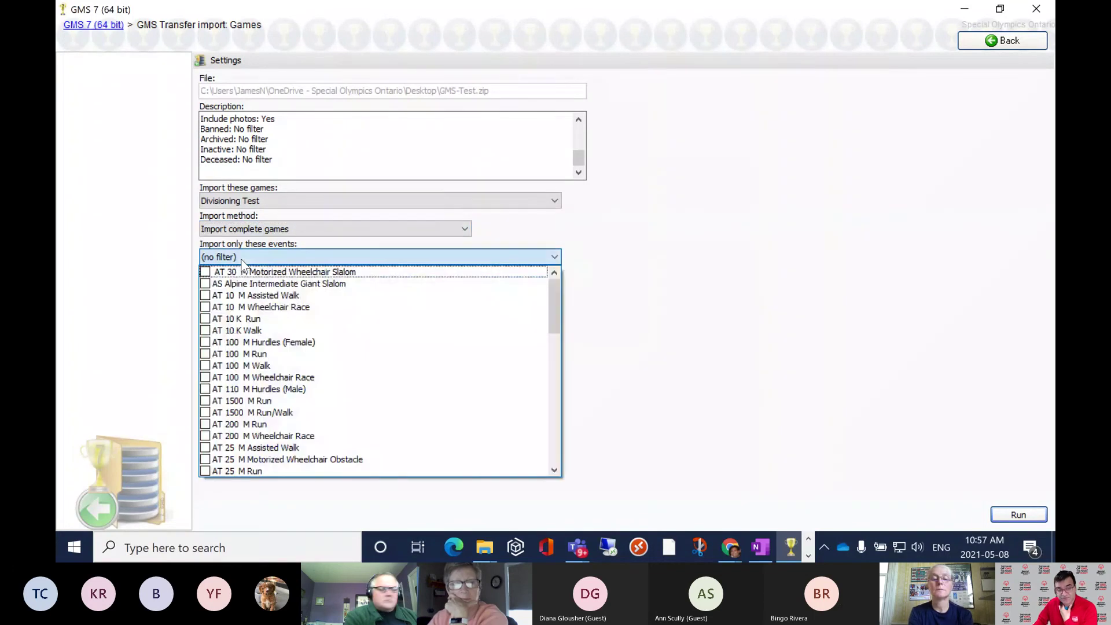
click(208, 259)
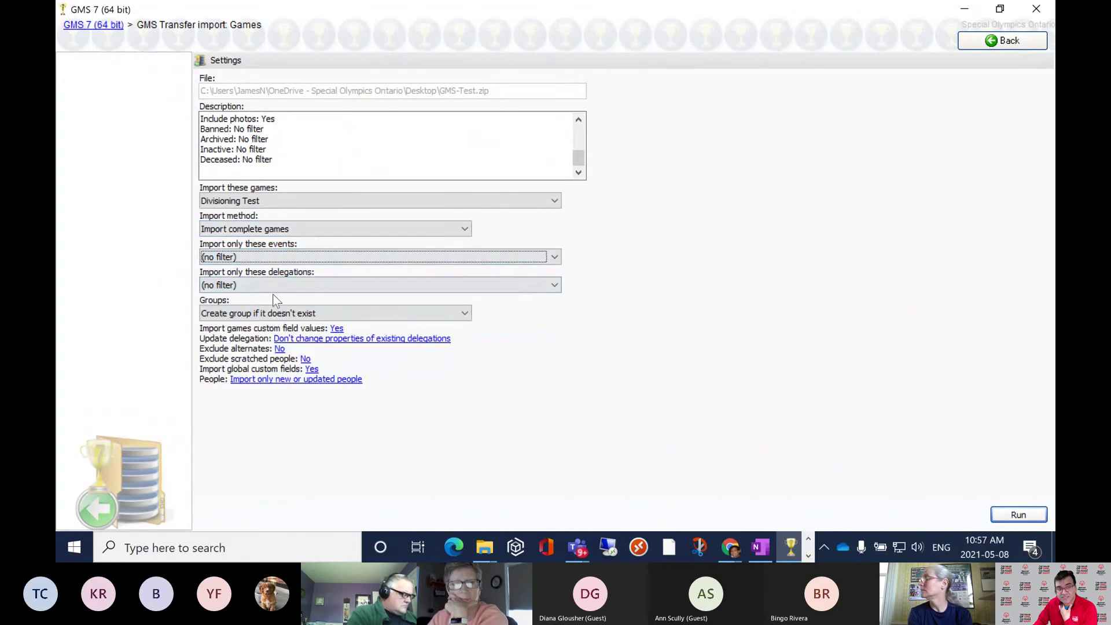
click(257, 285)
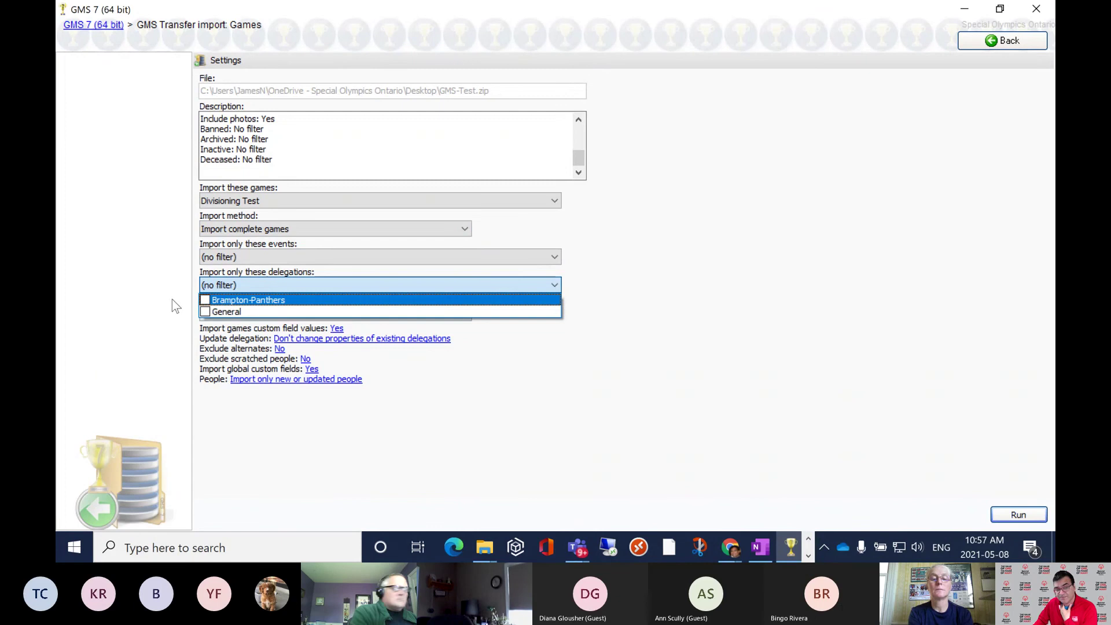
click(129, 297)
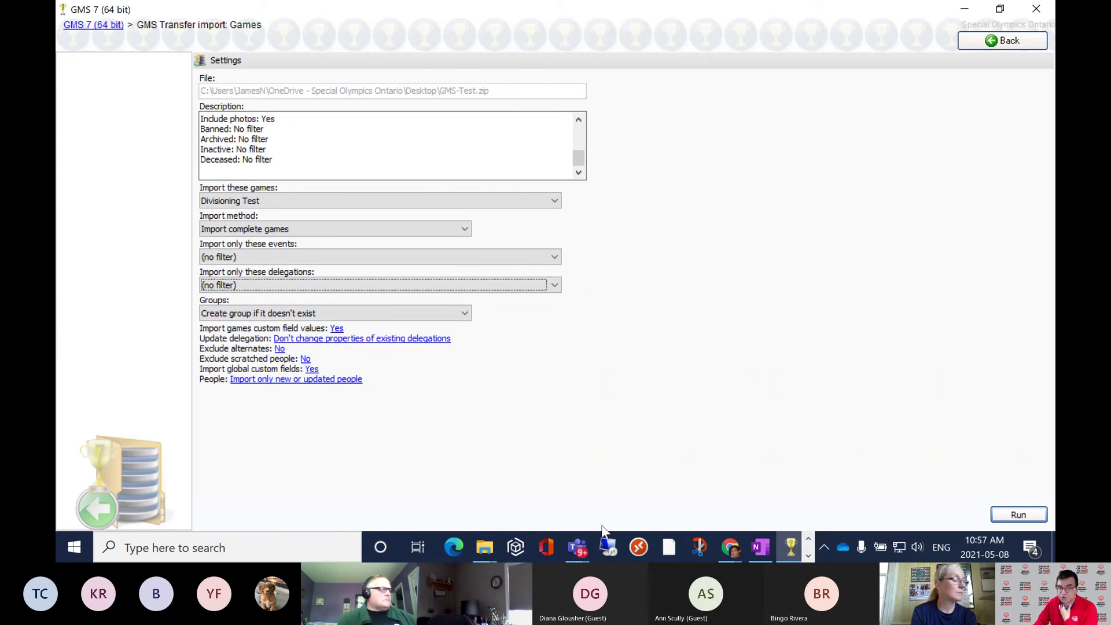
Run the GMS-Test.zip import, dismiss the report preview, and confirm Divisioning Test appears under Games
click(1010, 515)
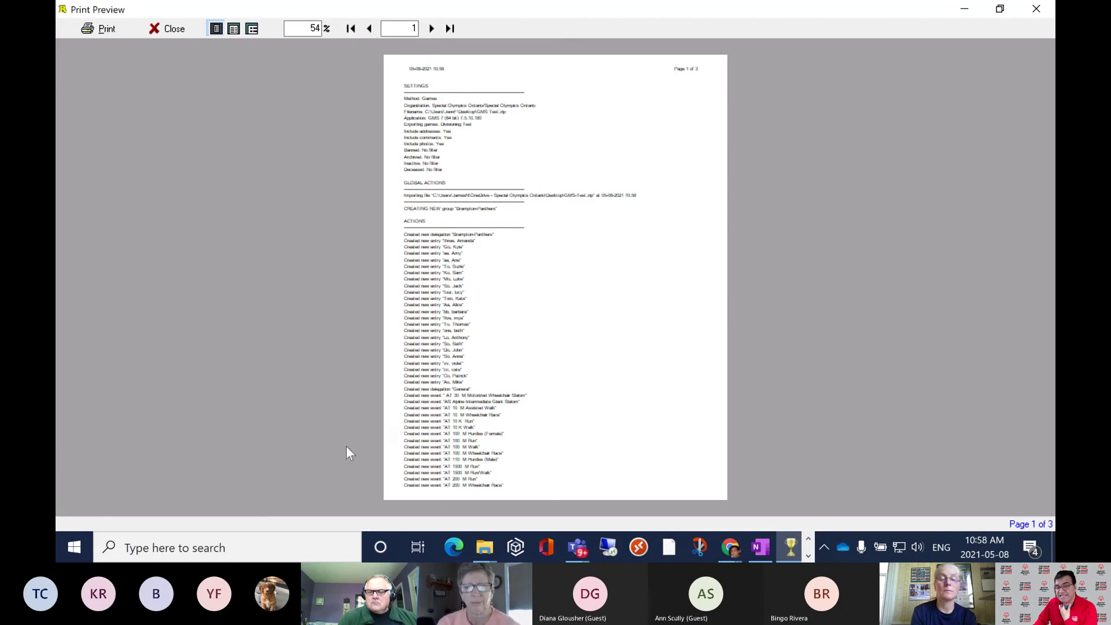
click(173, 28)
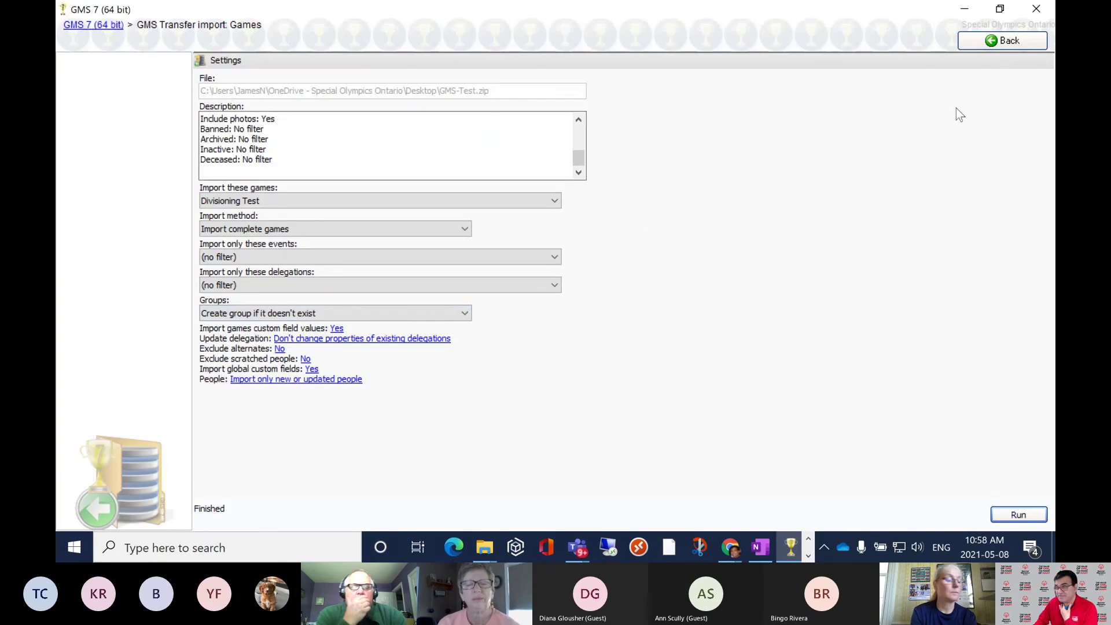
click(988, 46)
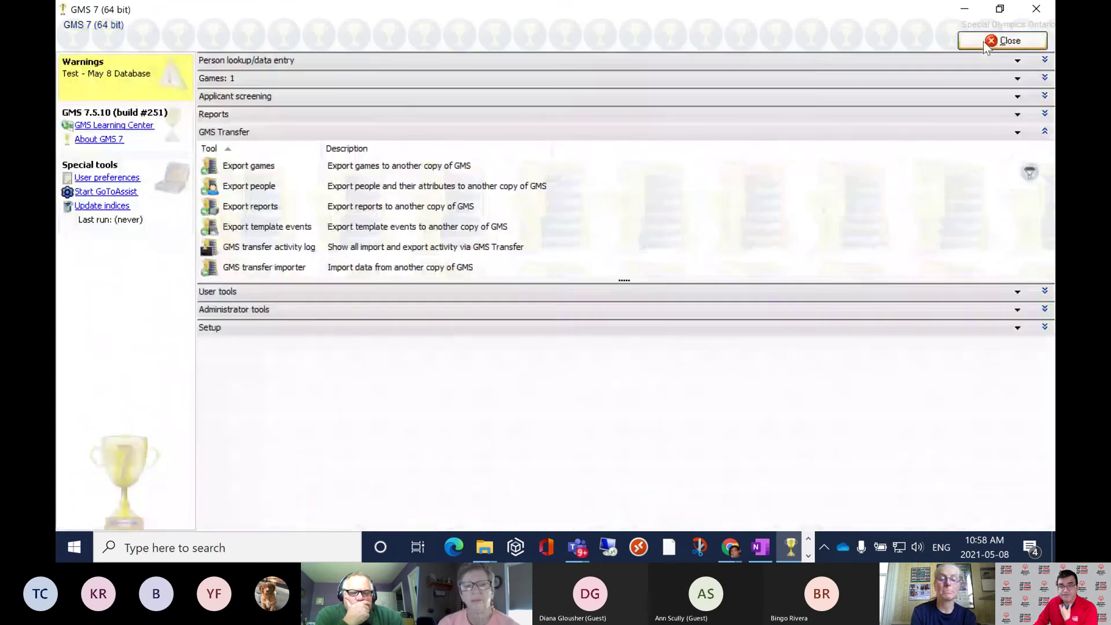
click(251, 81)
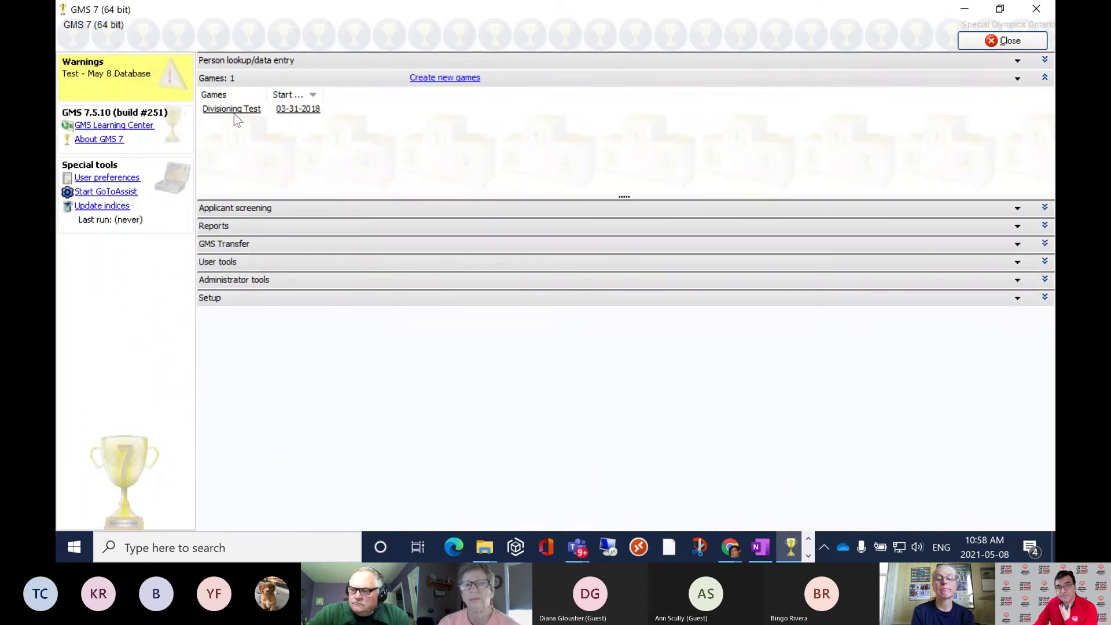
click(277, 62)
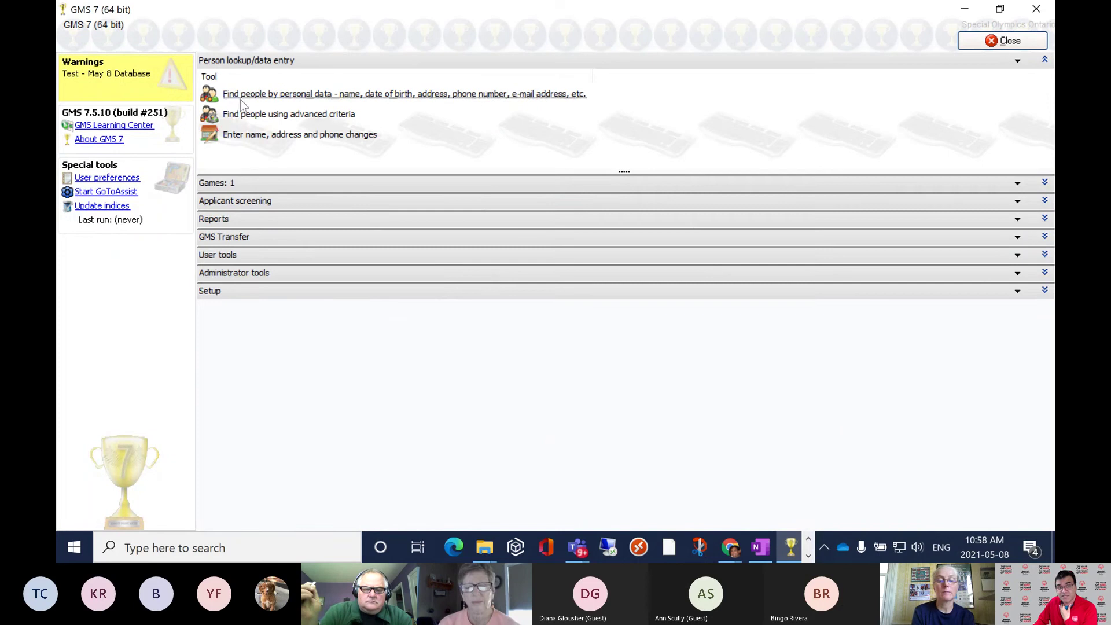
Quick-search people by one first name and review which statuses are excluded
click(244, 95)
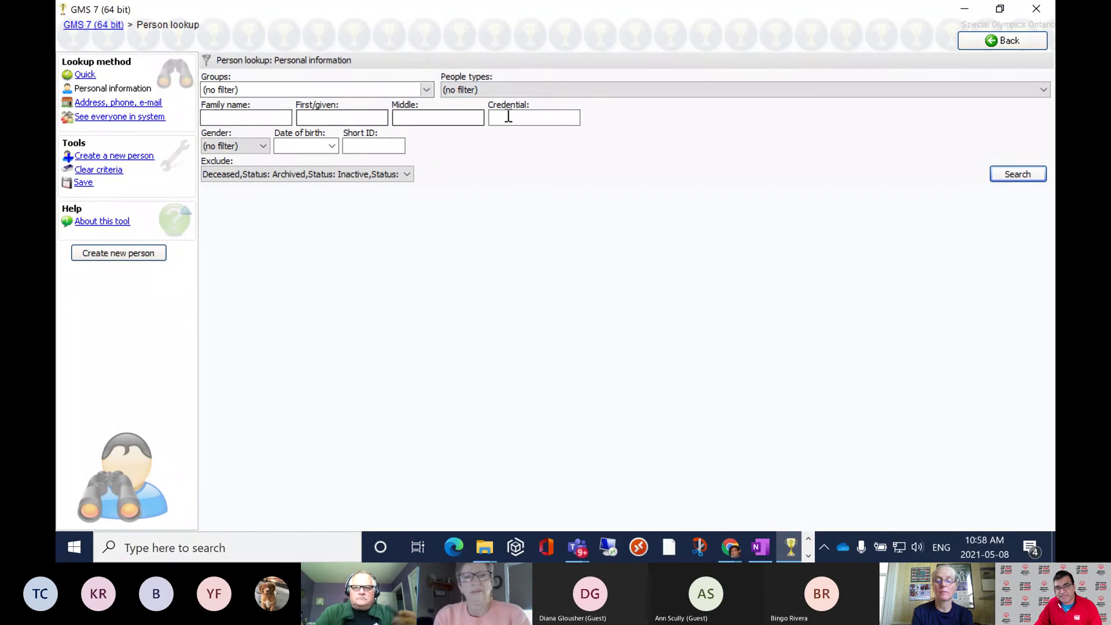
click(86, 75)
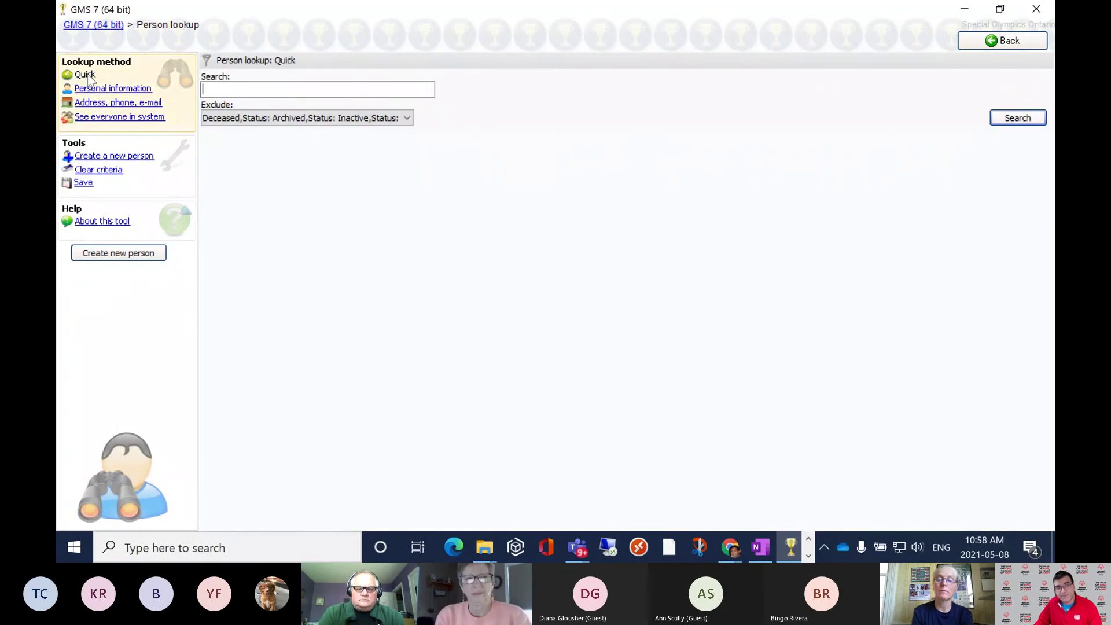
text(anthony)
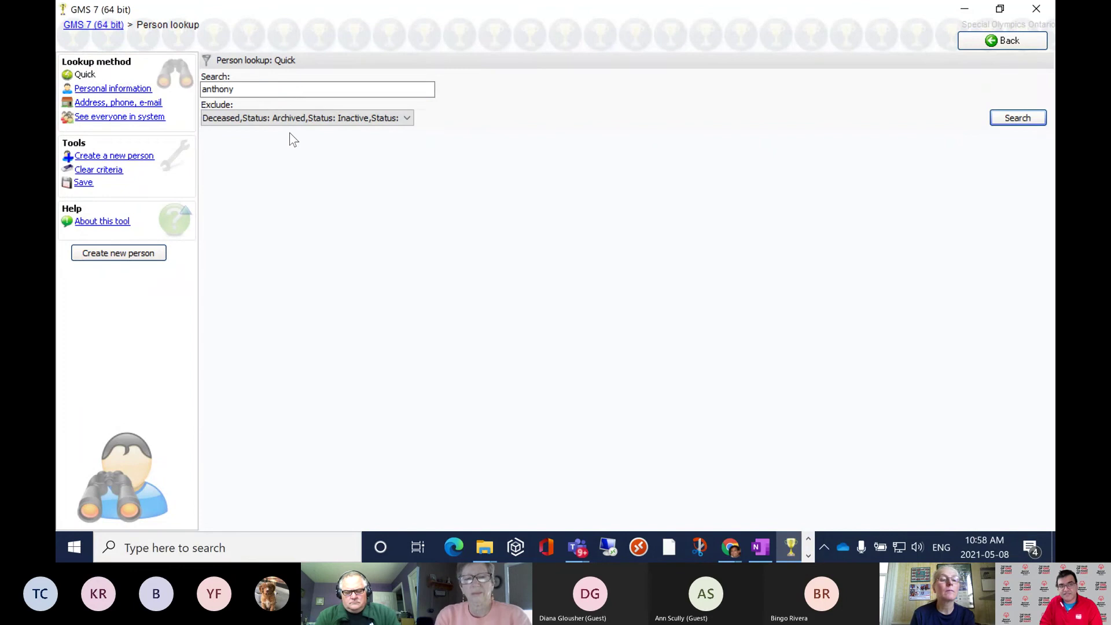
key(Return)
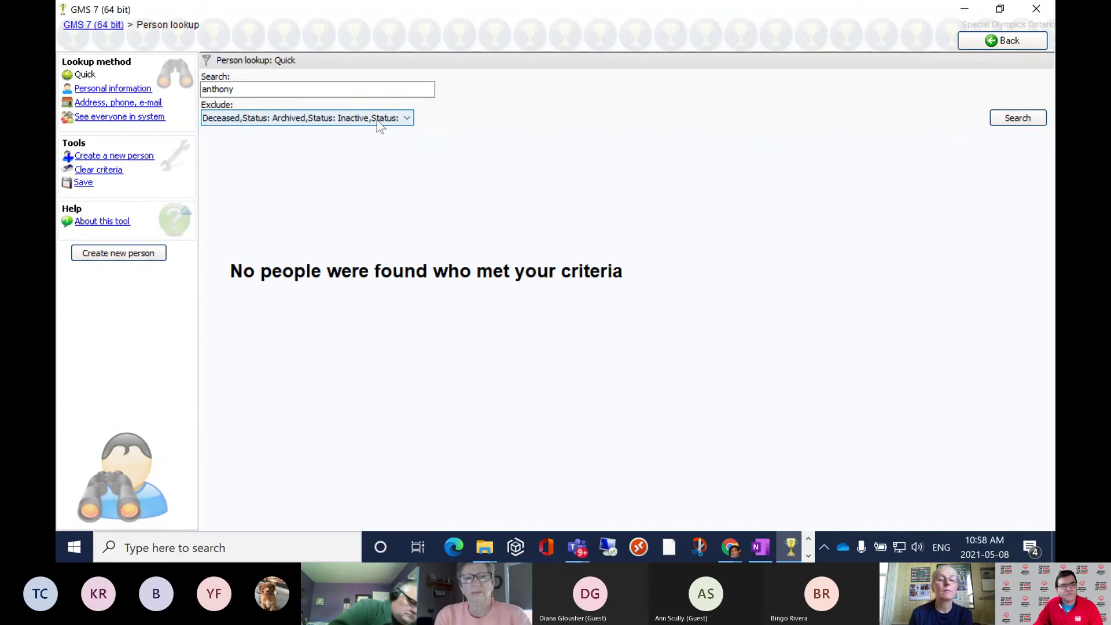
click(379, 119)
click(422, 116)
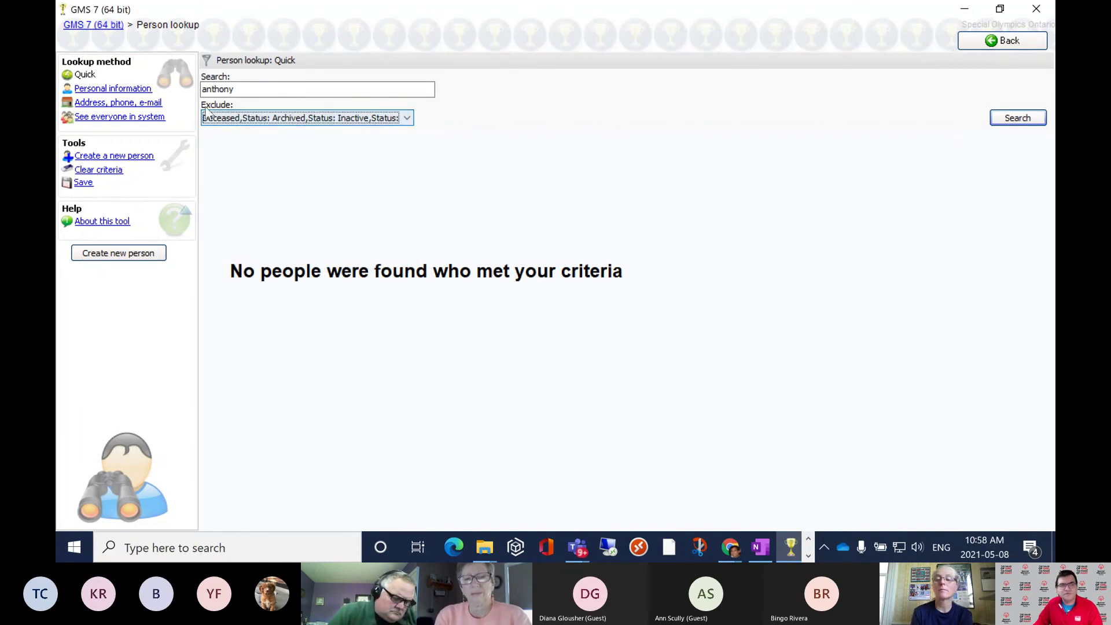
Repeat the quick name search with two other first names
double_click(265, 89)
text(Jo)
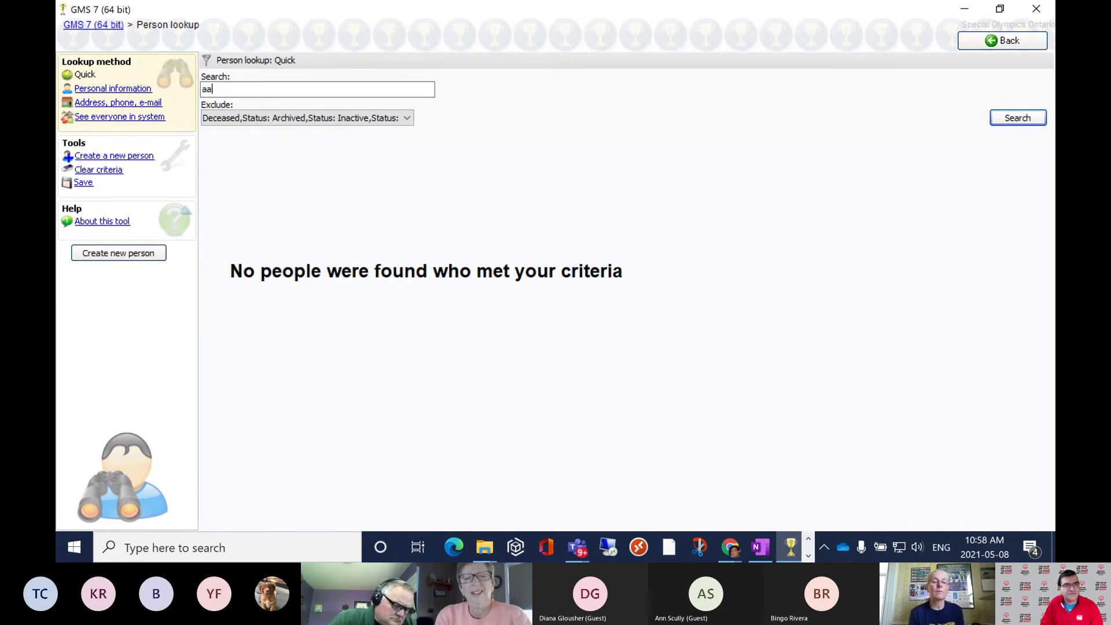
key(Return)
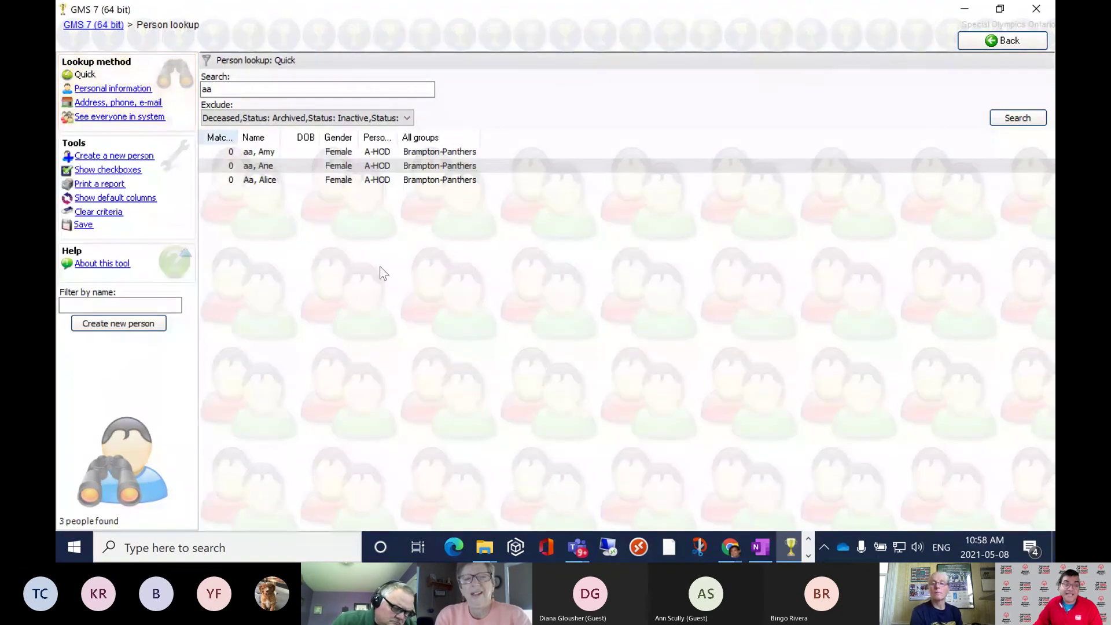
double_click(238, 90)
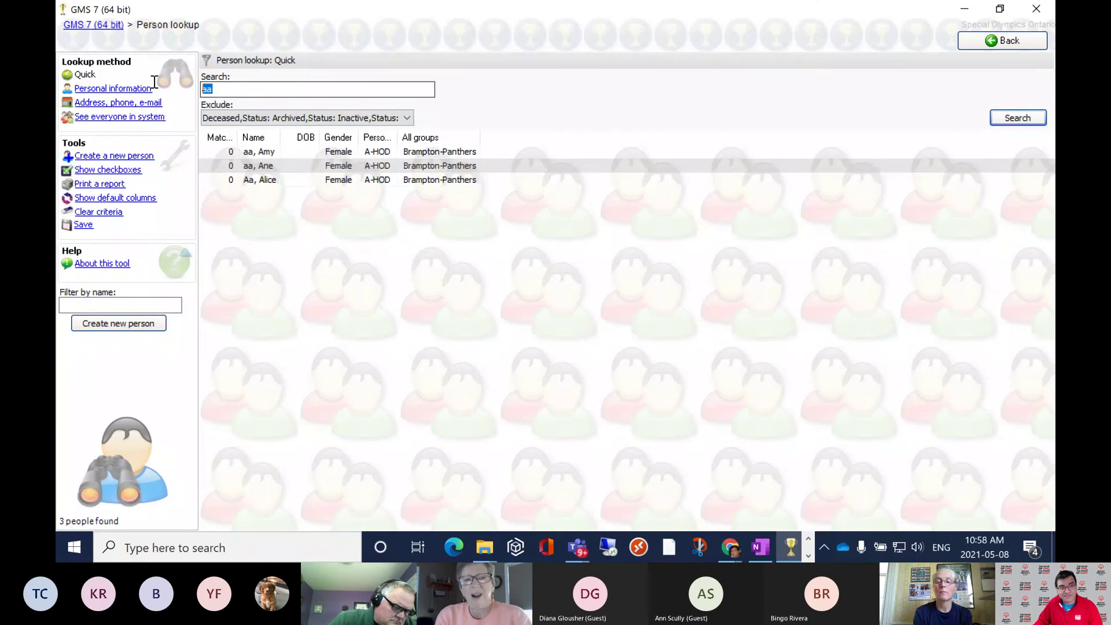
text(Amy)
key(Return)
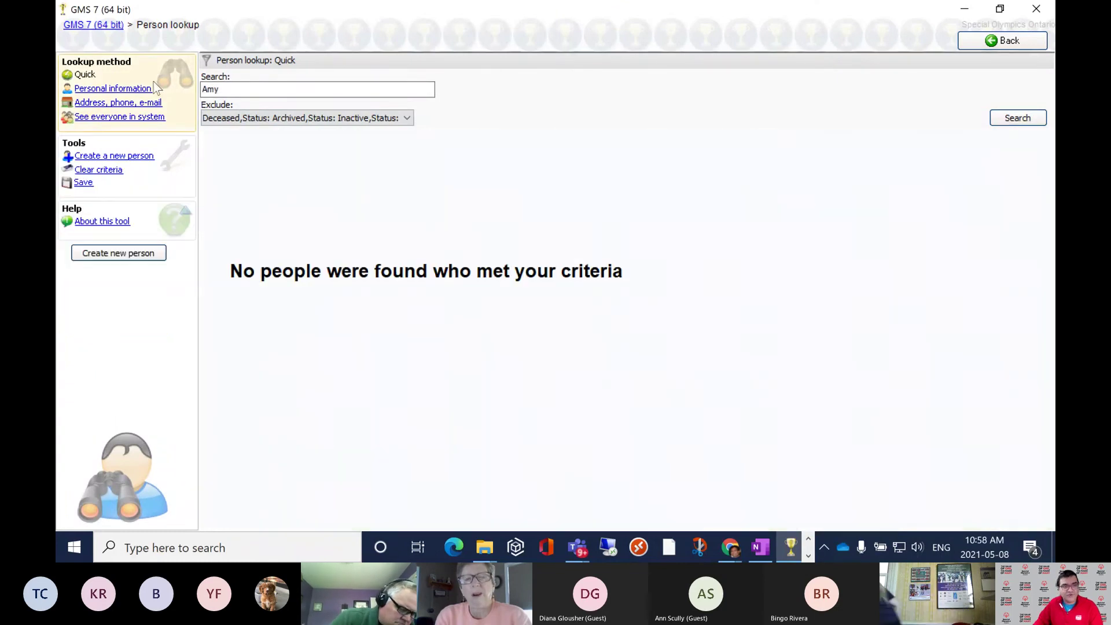
Mark every status as excluded and rerun the search
click(399, 119)
right_click(287, 143)
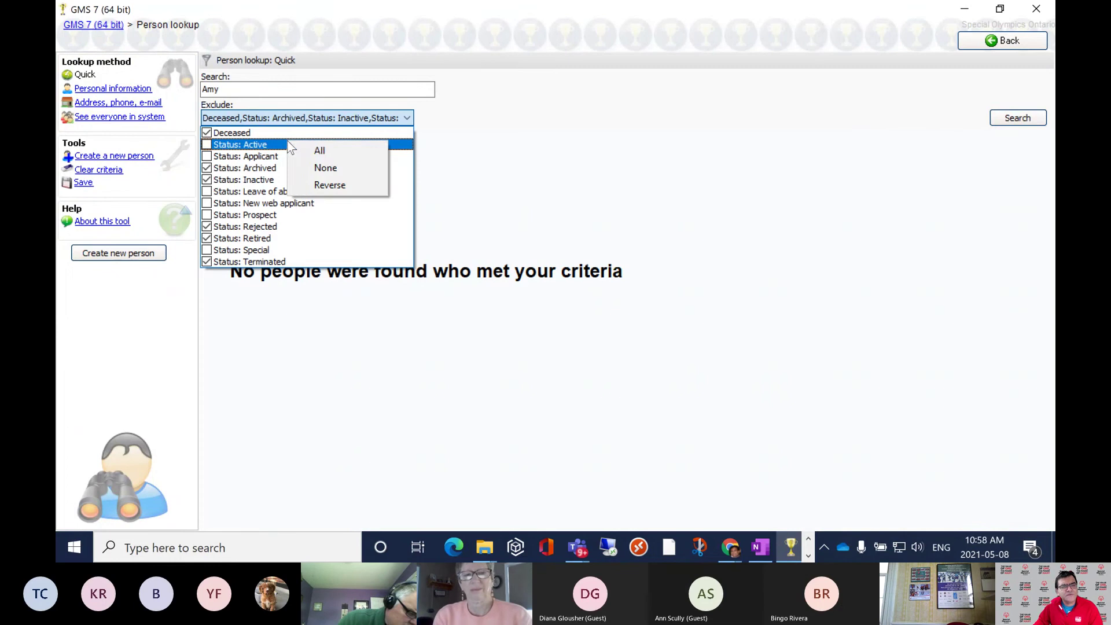
click(317, 150)
click(356, 89)
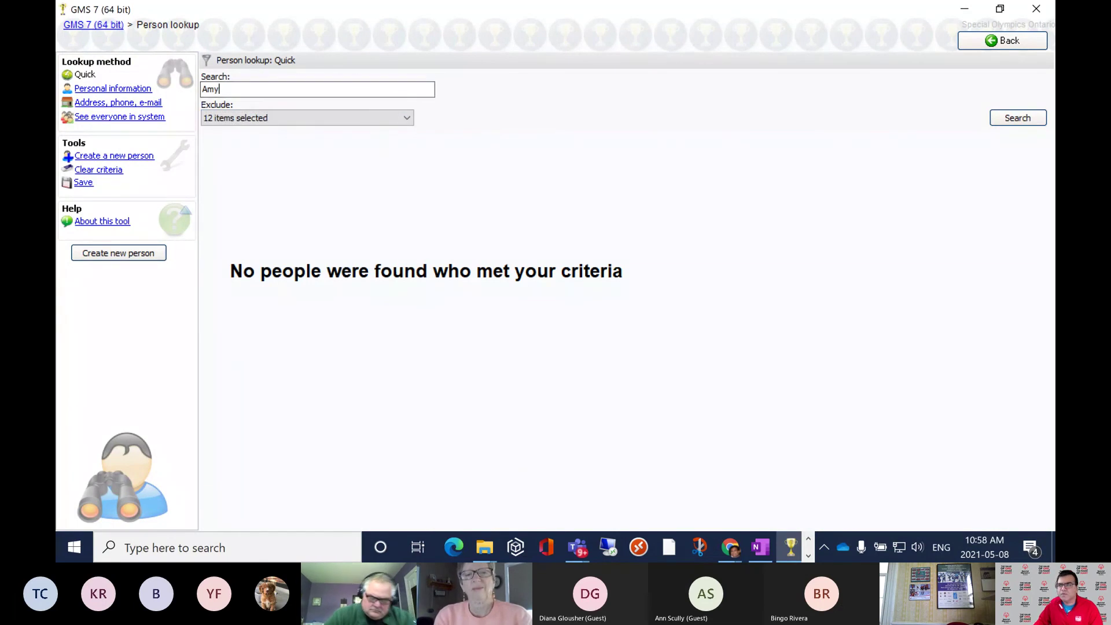
click(993, 118)
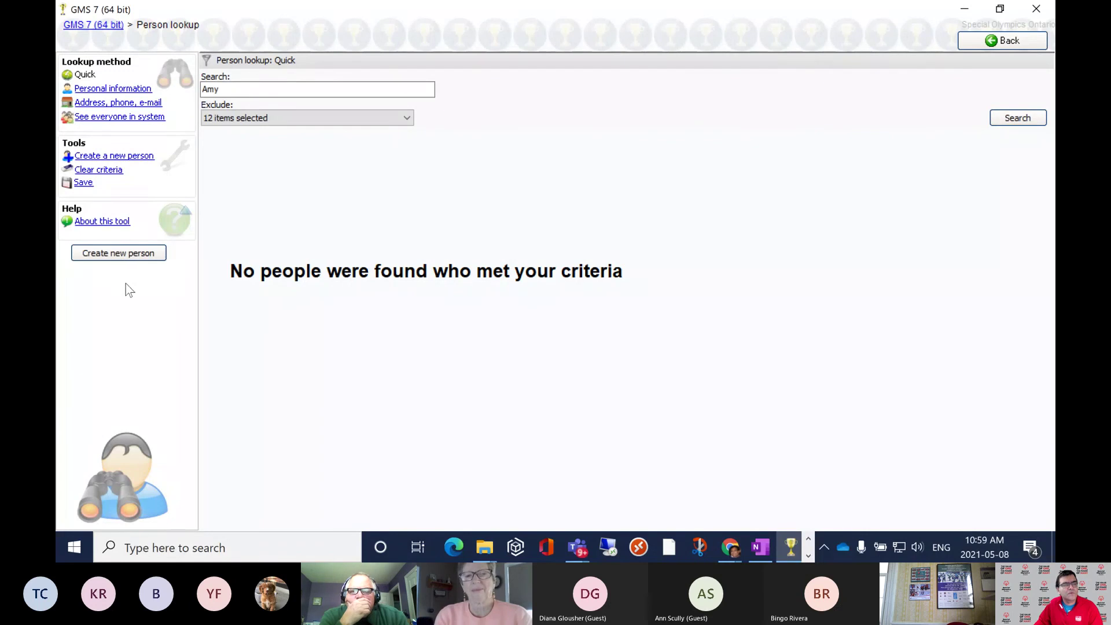
Clear all search criteria and enter a partial first name as the search text
click(113, 170)
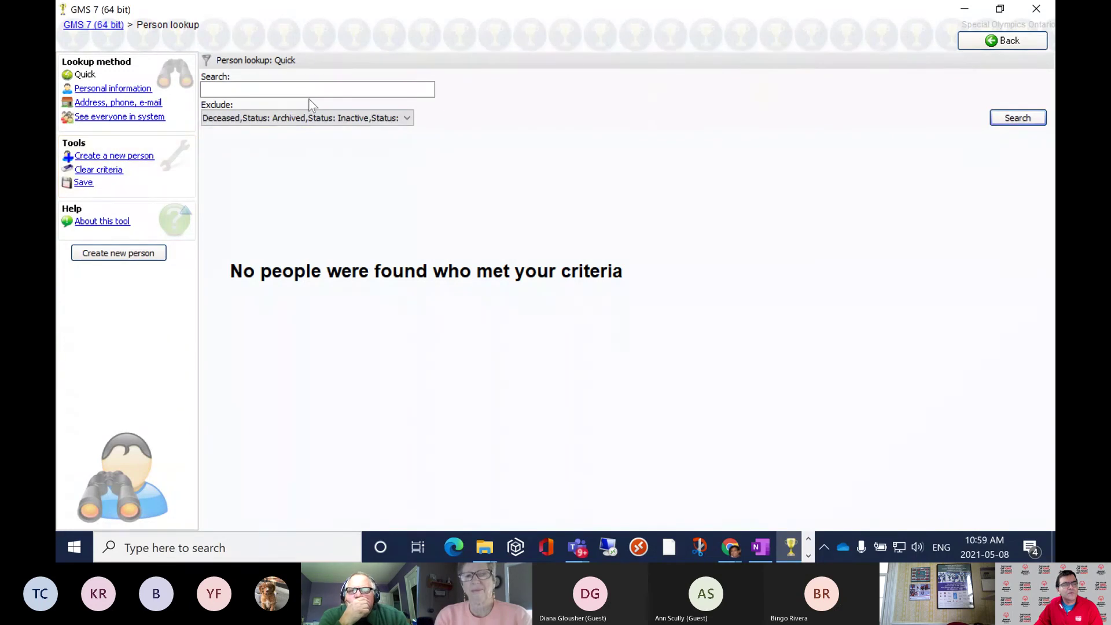
text(Ame)
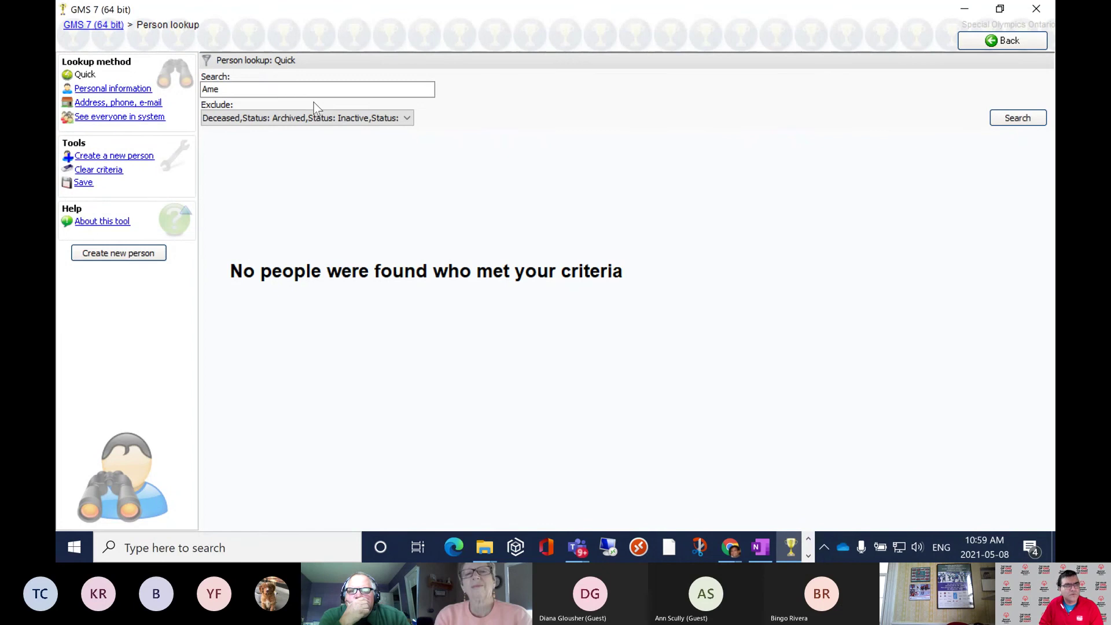
click(328, 91)
key(BackSpace)
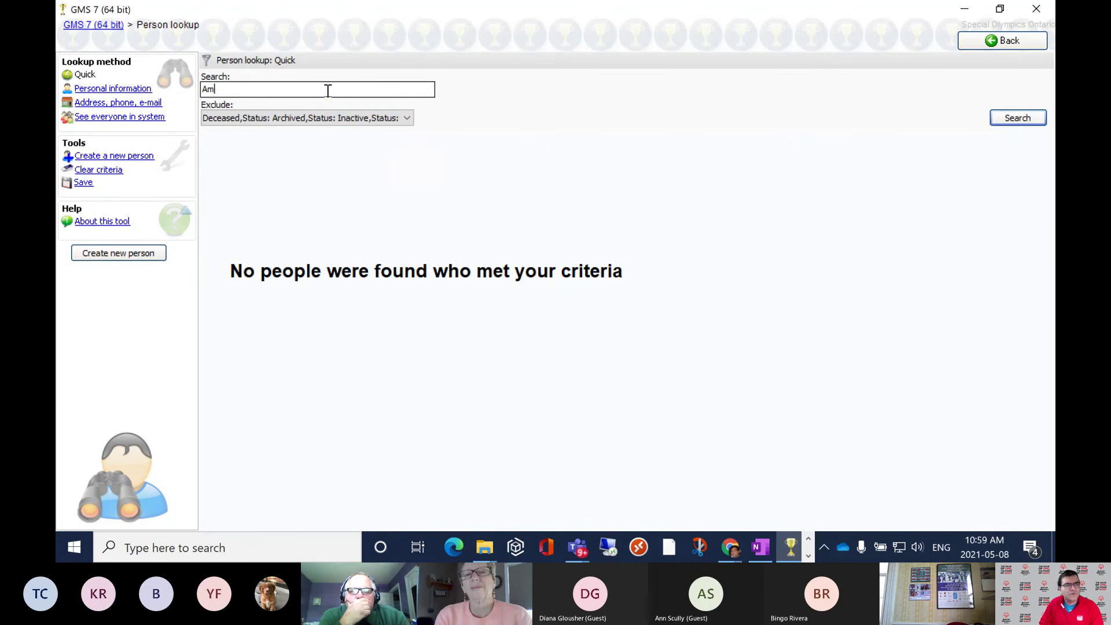
Set the Exclude list to None and run the quick search for a first name
click(301, 119)
right_click(275, 181)
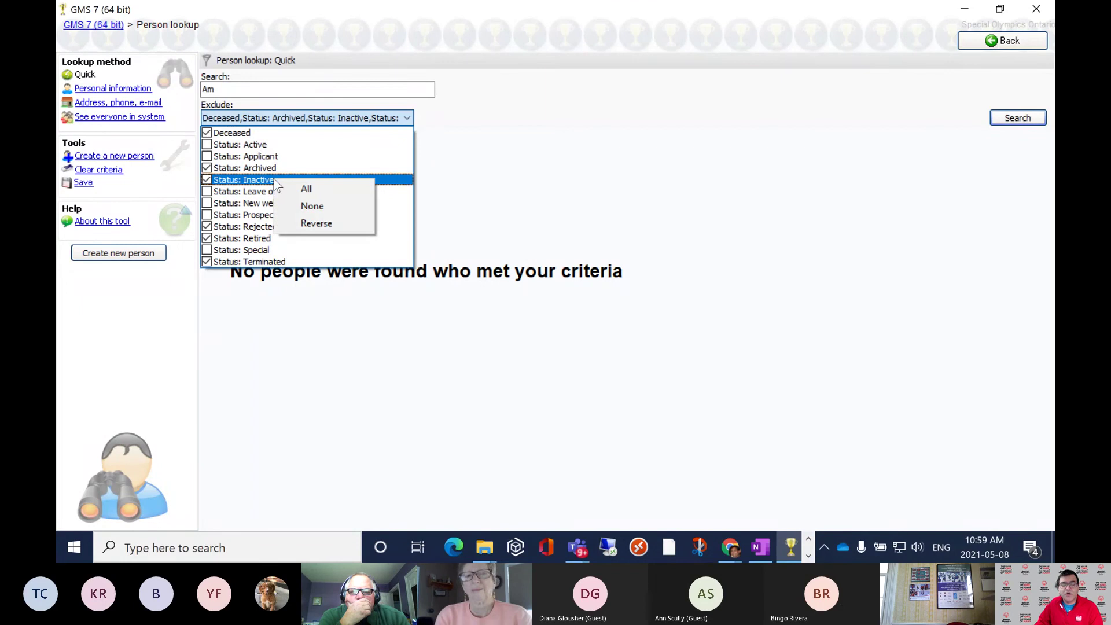
click(504, 145)
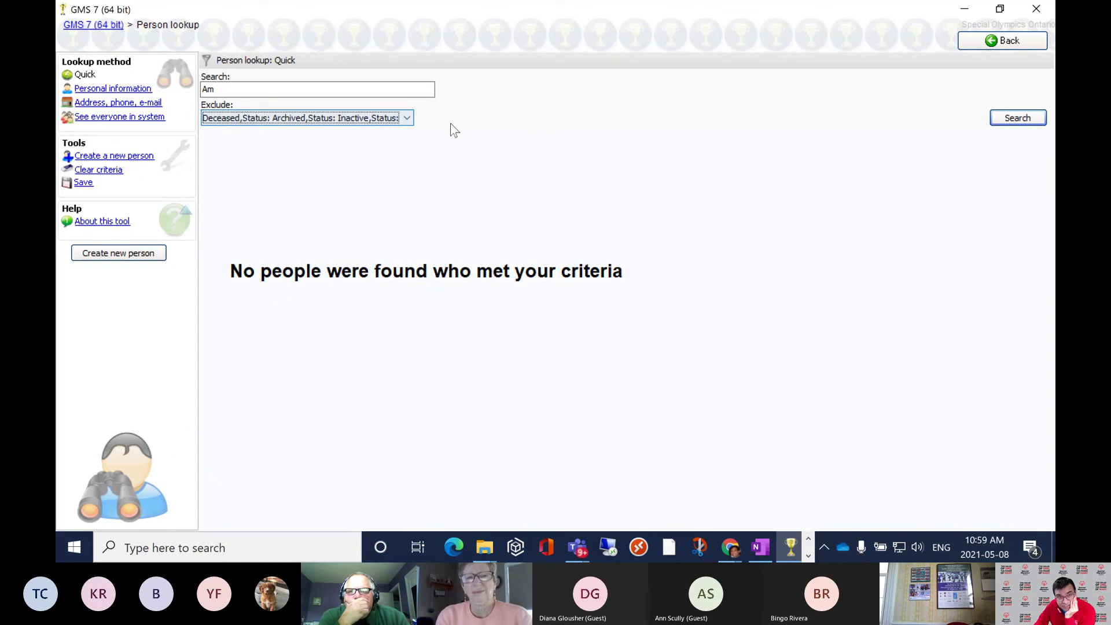
click(406, 118)
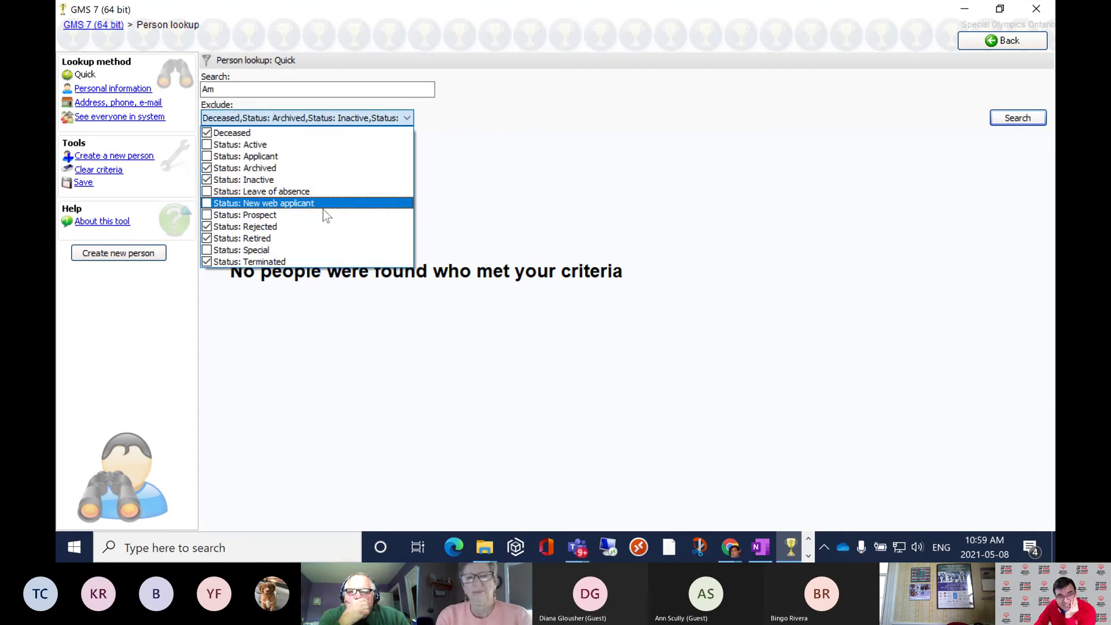
right_click(305, 184)
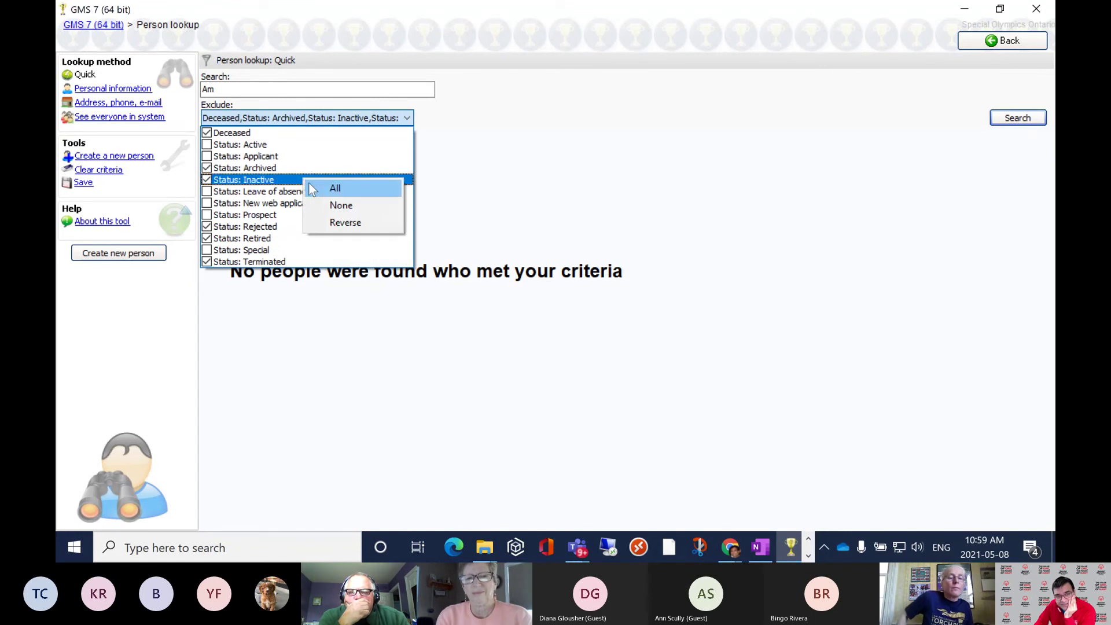
click(340, 209)
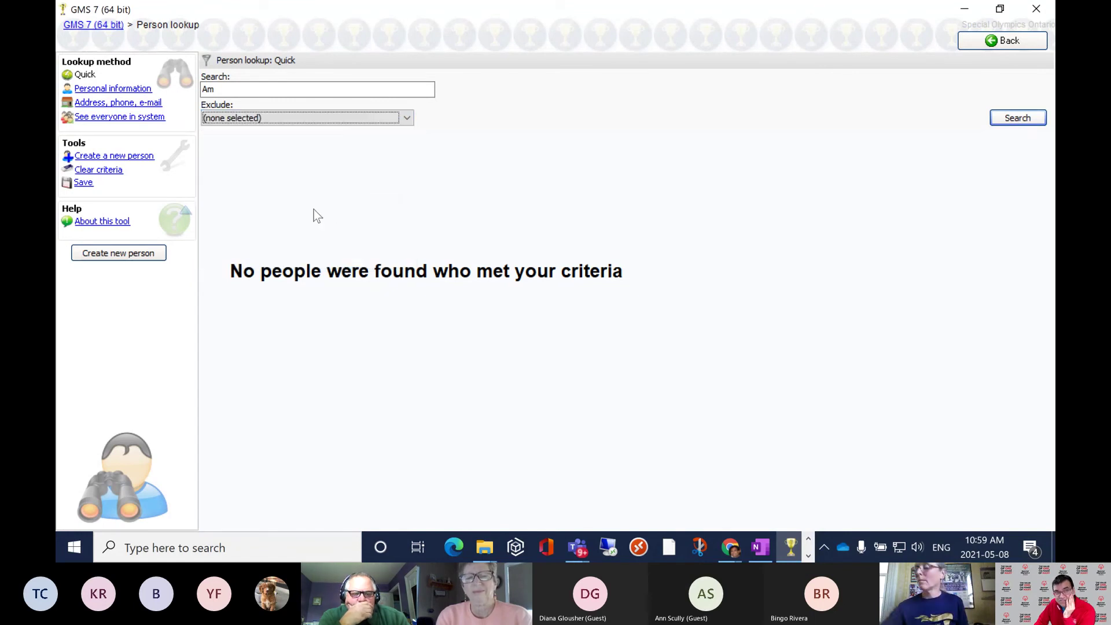
click(248, 90)
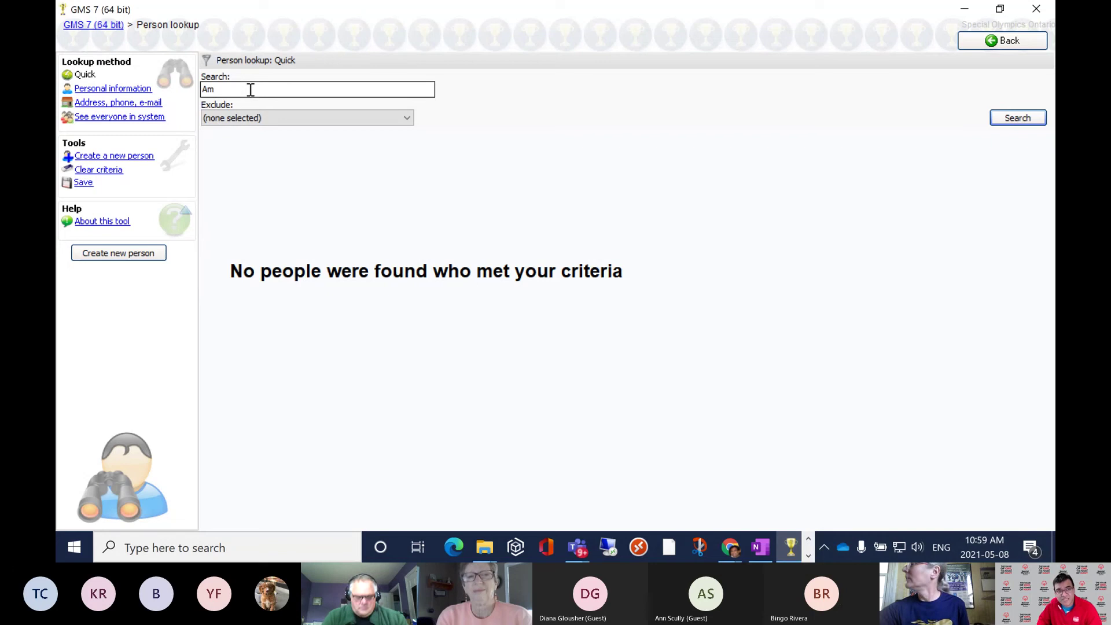
text(Amy)
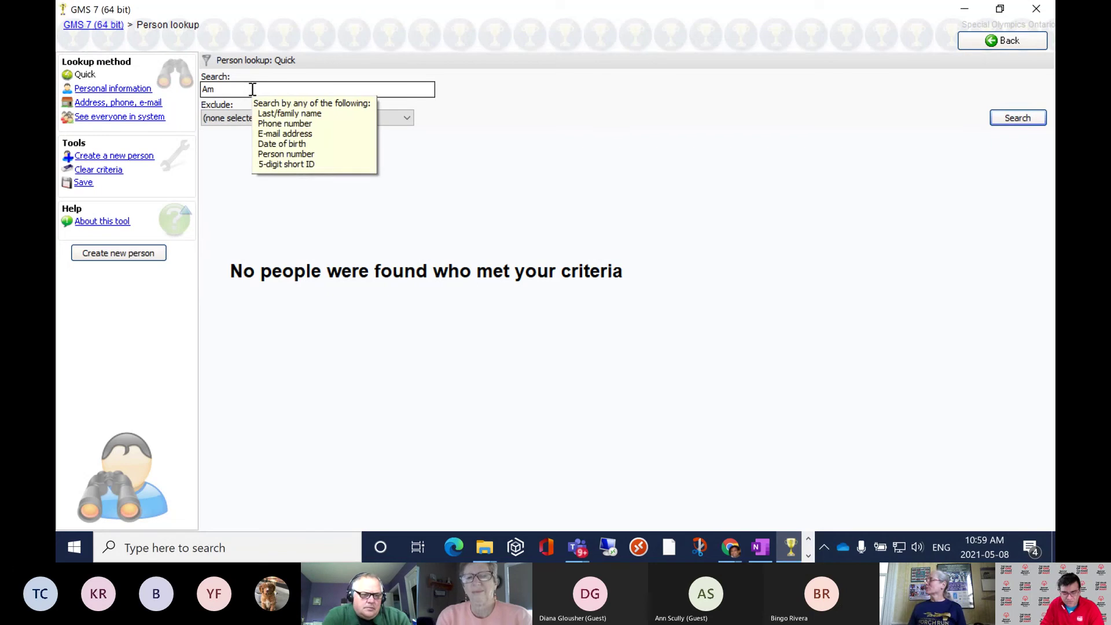
key(Return)
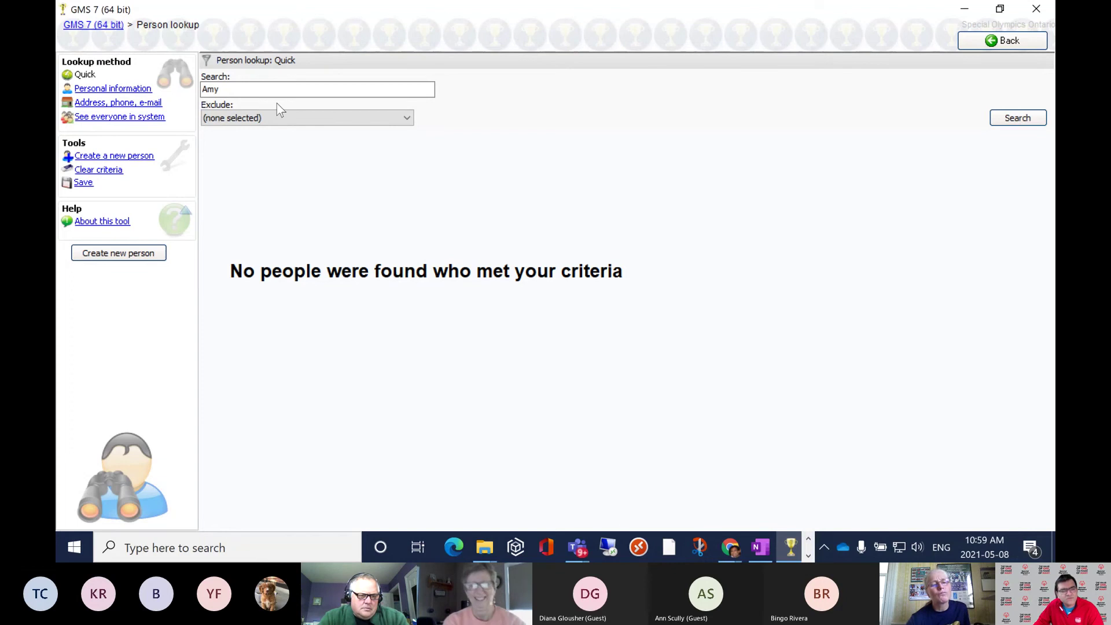
Search by family name, widen the Name column, and open the second of five results
click(95, 88)
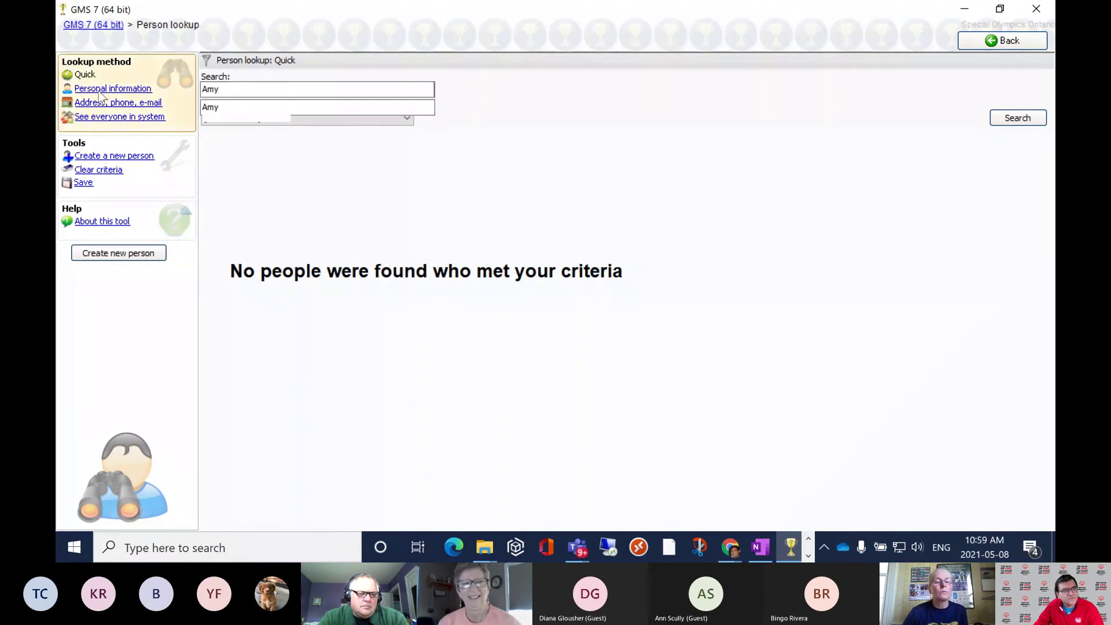
key(Return)
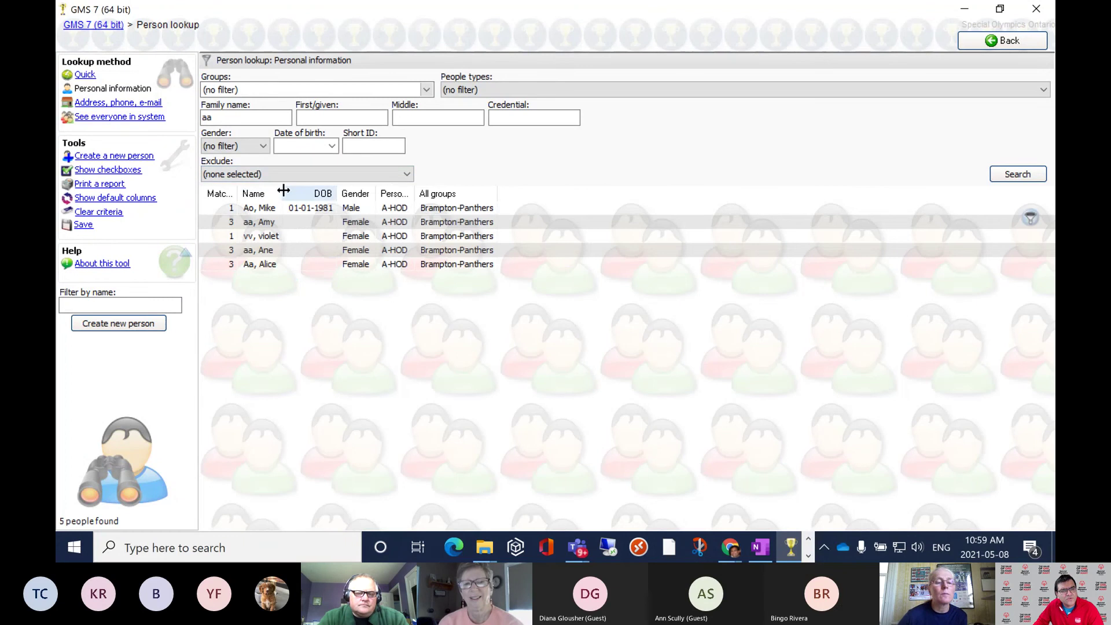
drag(281, 194, 377, 193)
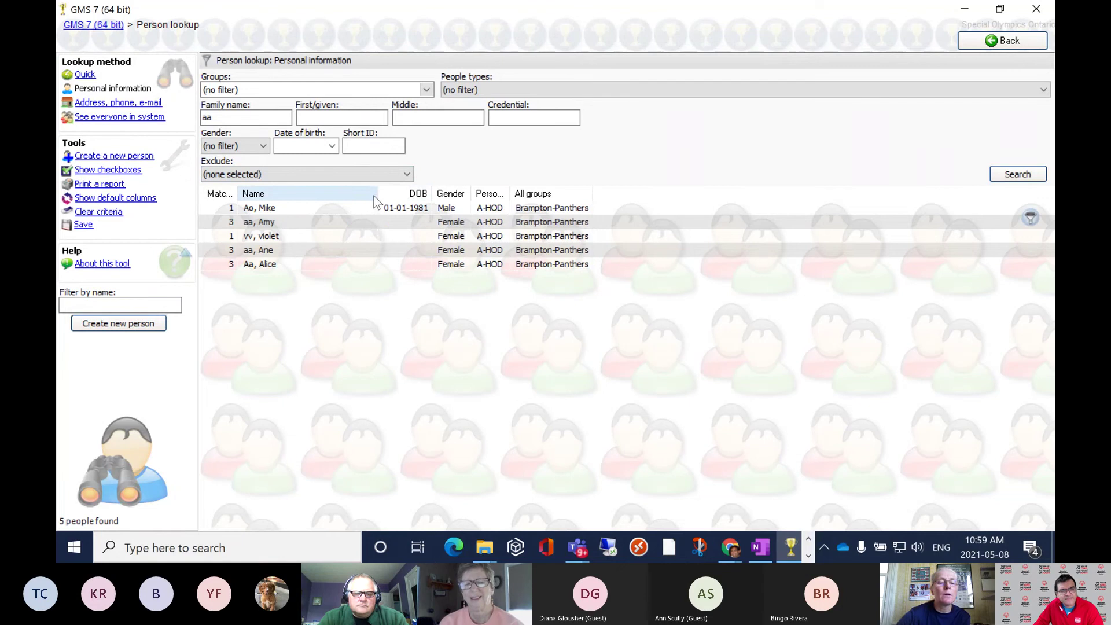
click(262, 226)
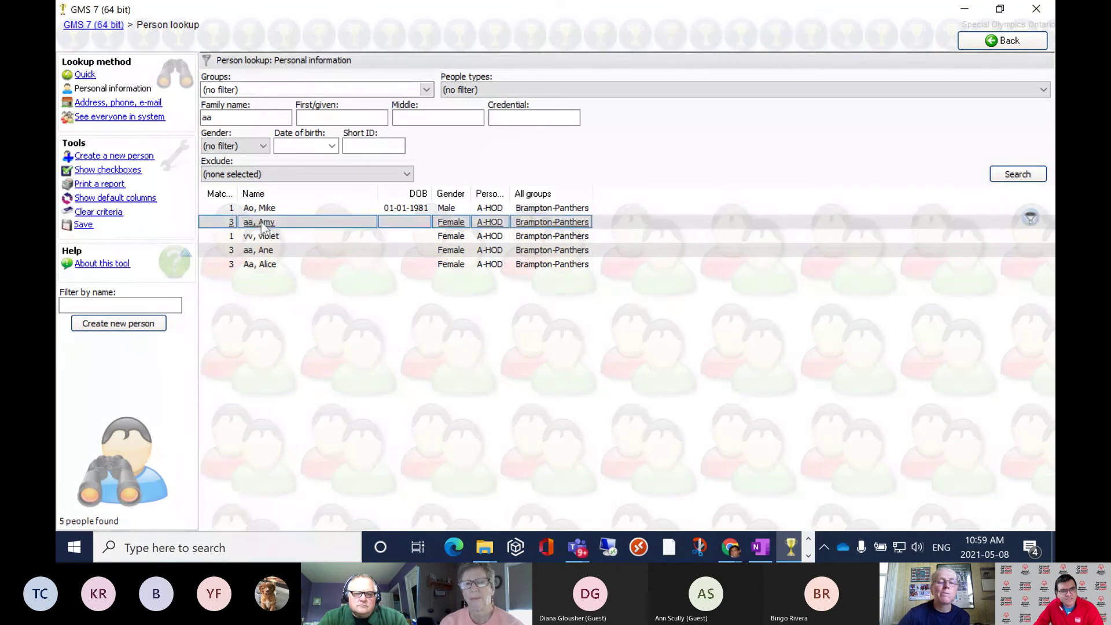
double_click(261, 223)
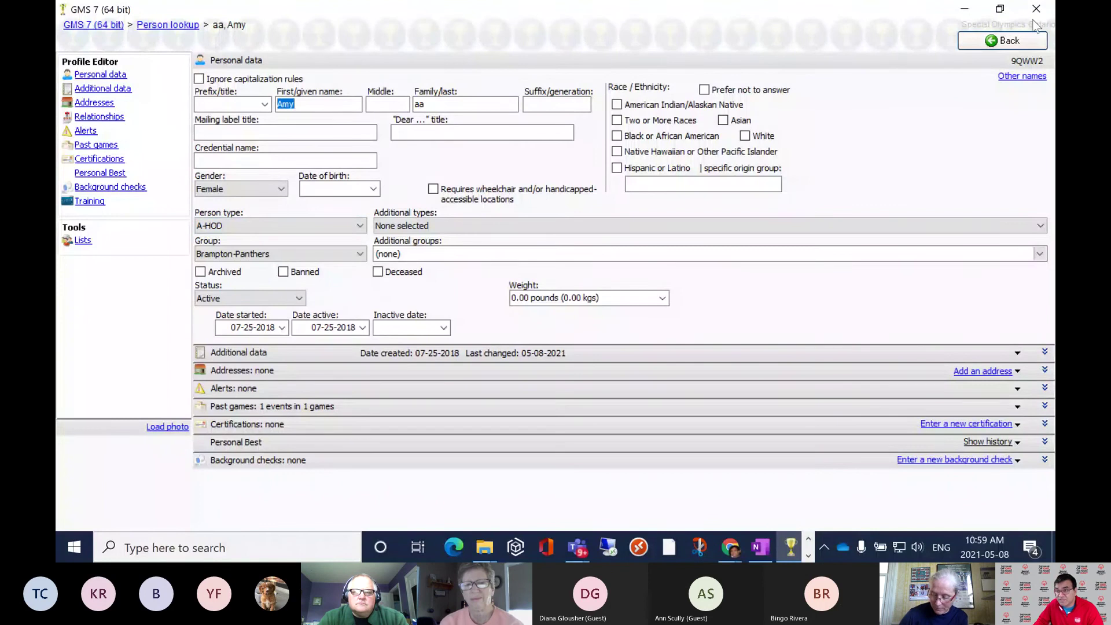
Reopen the second person and save their person type as Athlete
click(998, 40)
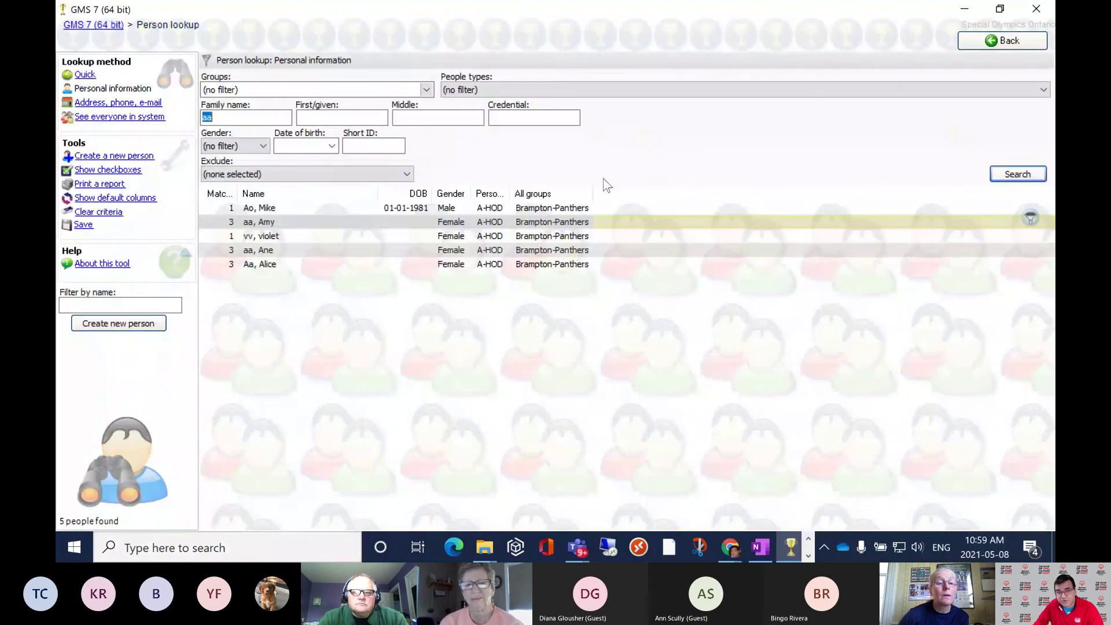
mouse_move(491, 266)
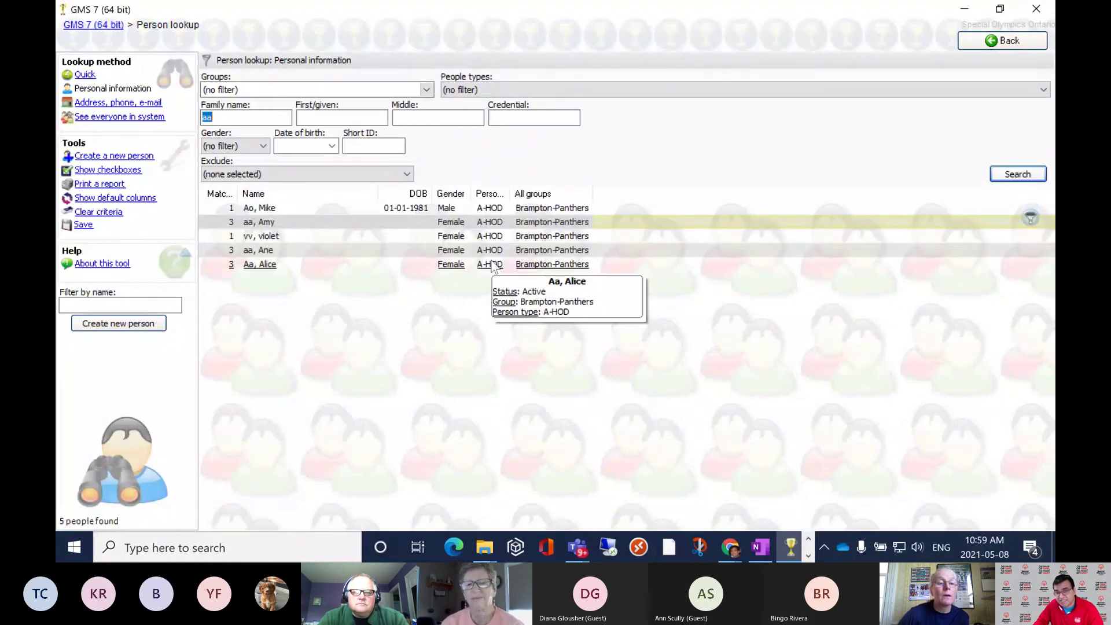
mouse_move(323, 227)
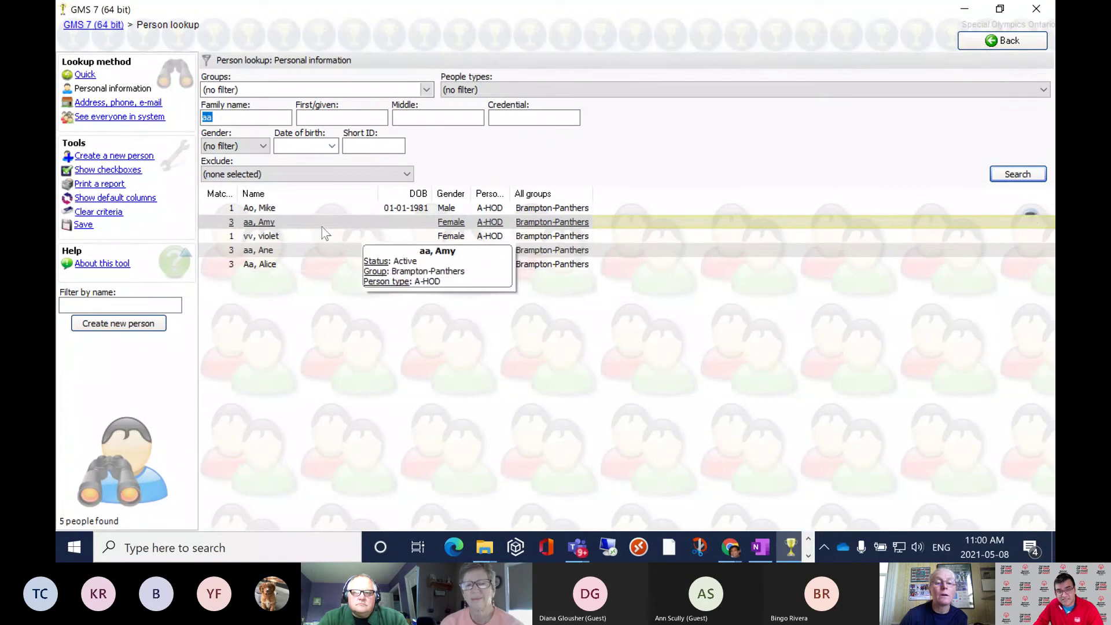
double_click(256, 227)
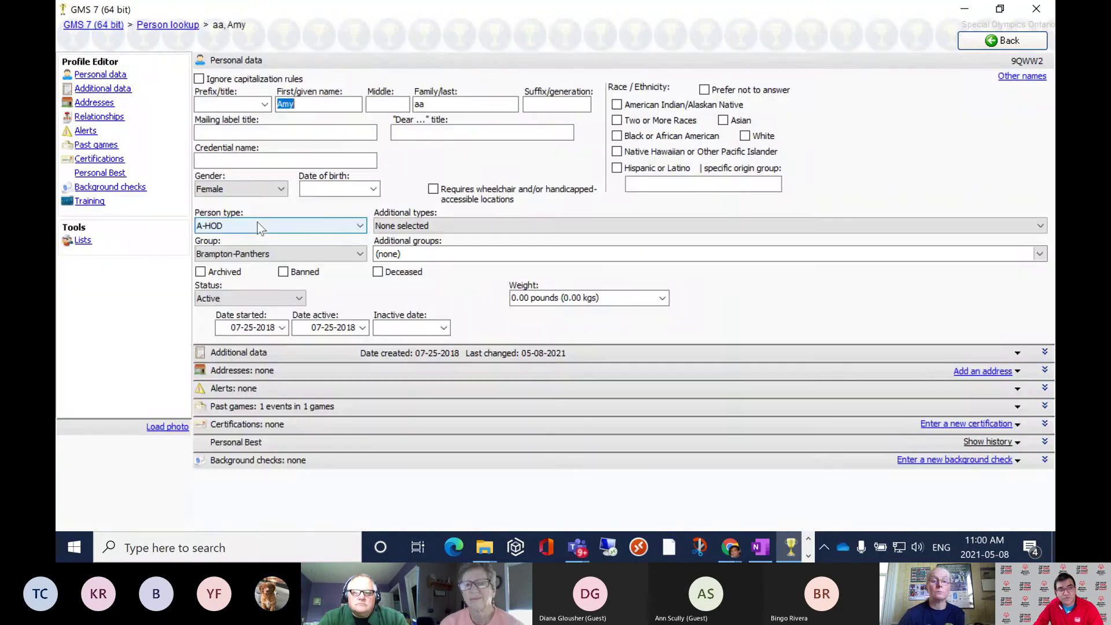
click(360, 226)
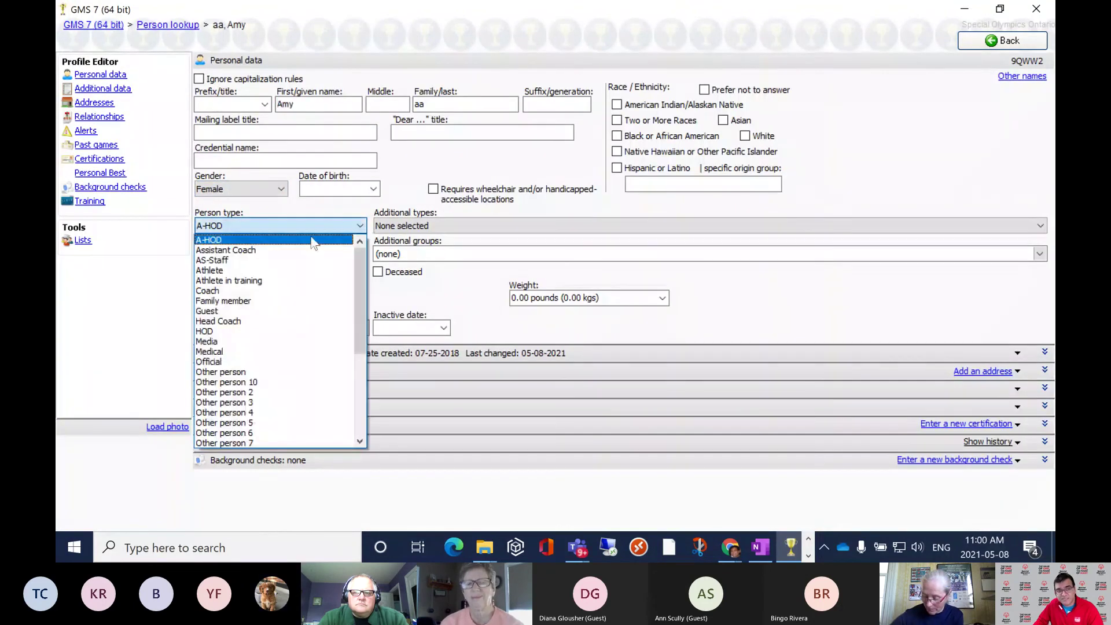
click(303, 270)
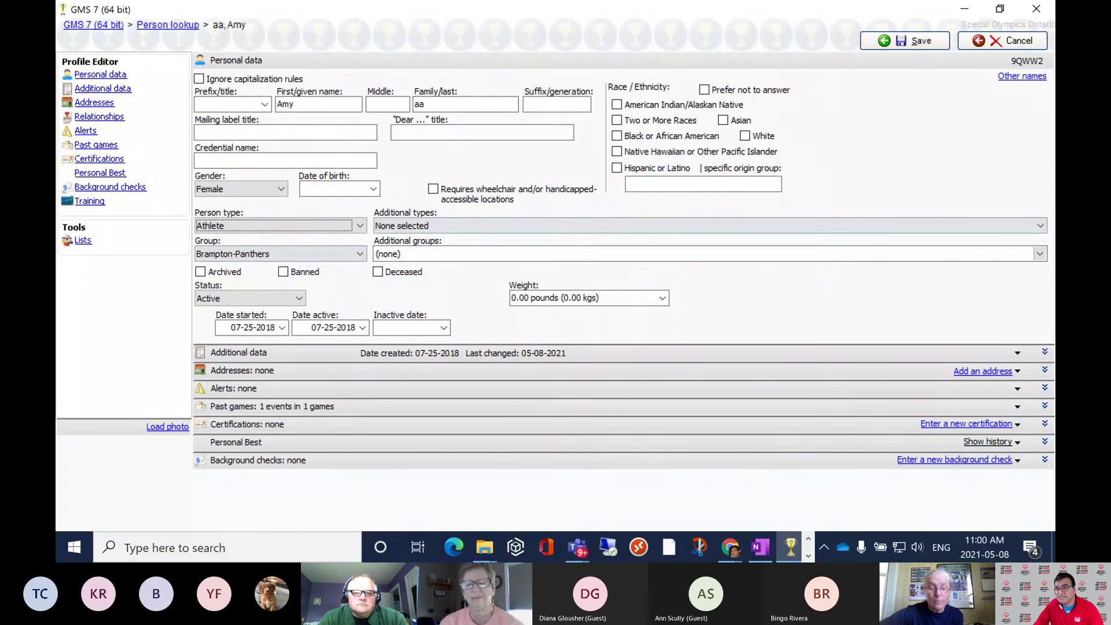
click(915, 42)
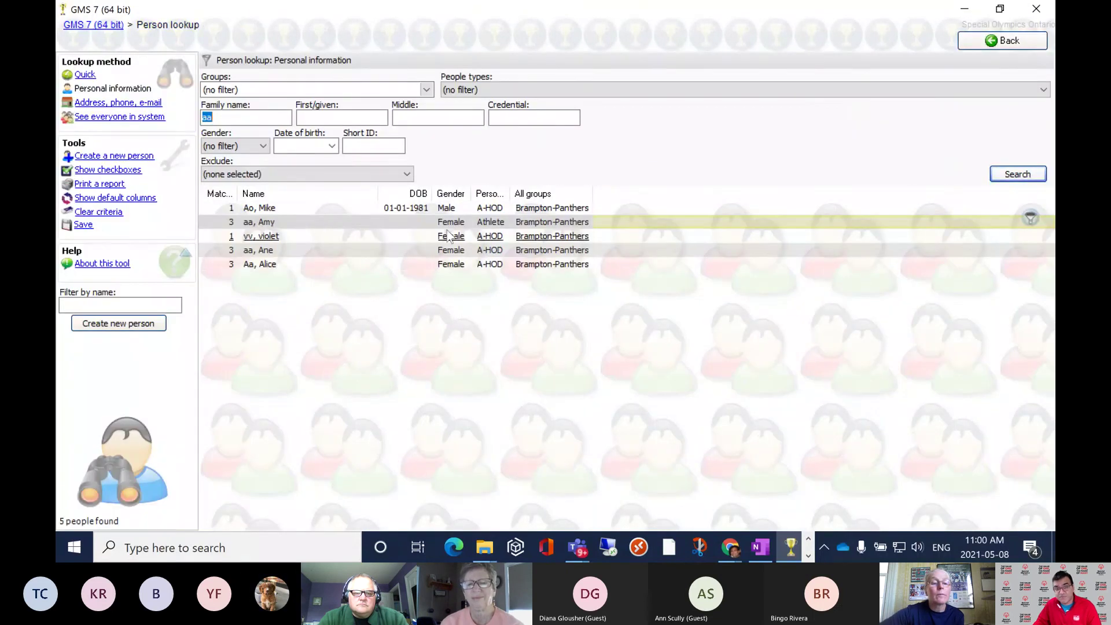
Open the top person's profile, view the person types, and leave without saving
double_click(297, 209)
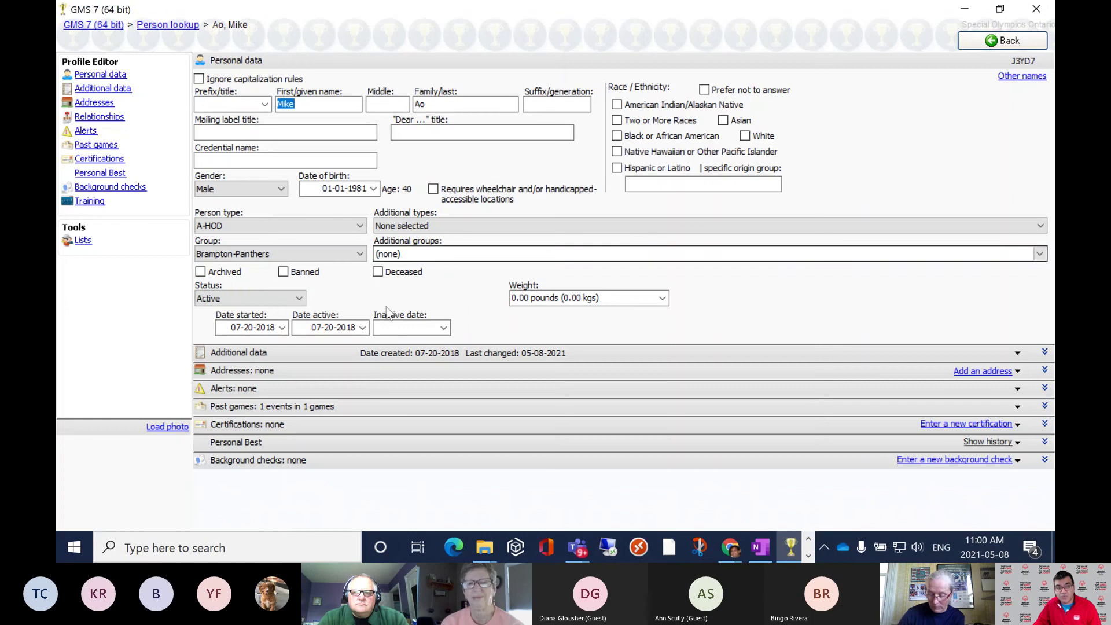
click(347, 225)
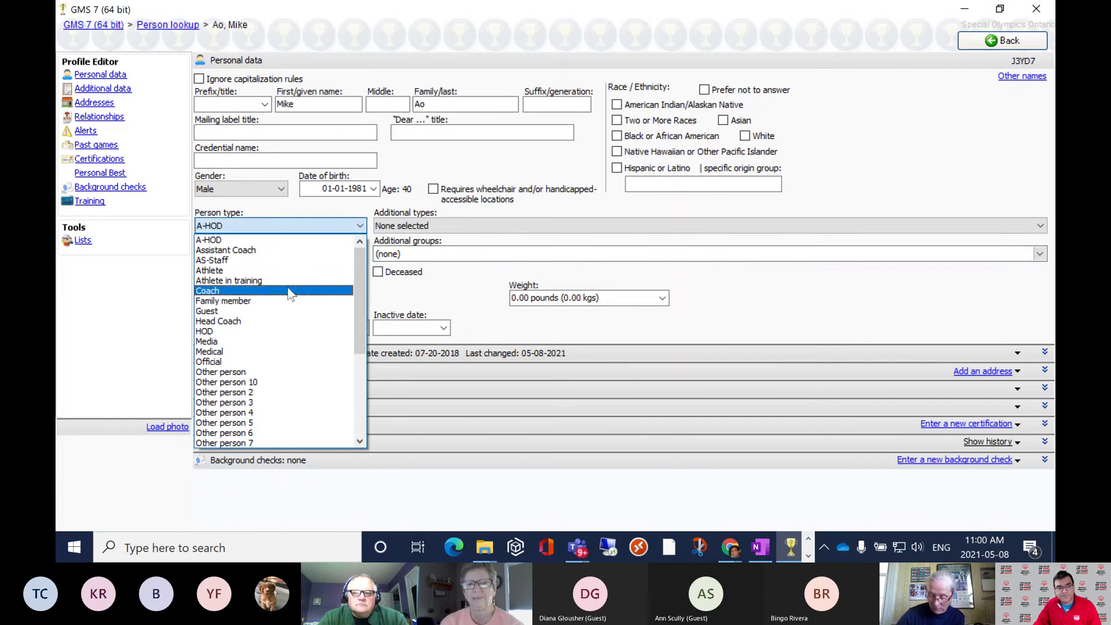
click(985, 47)
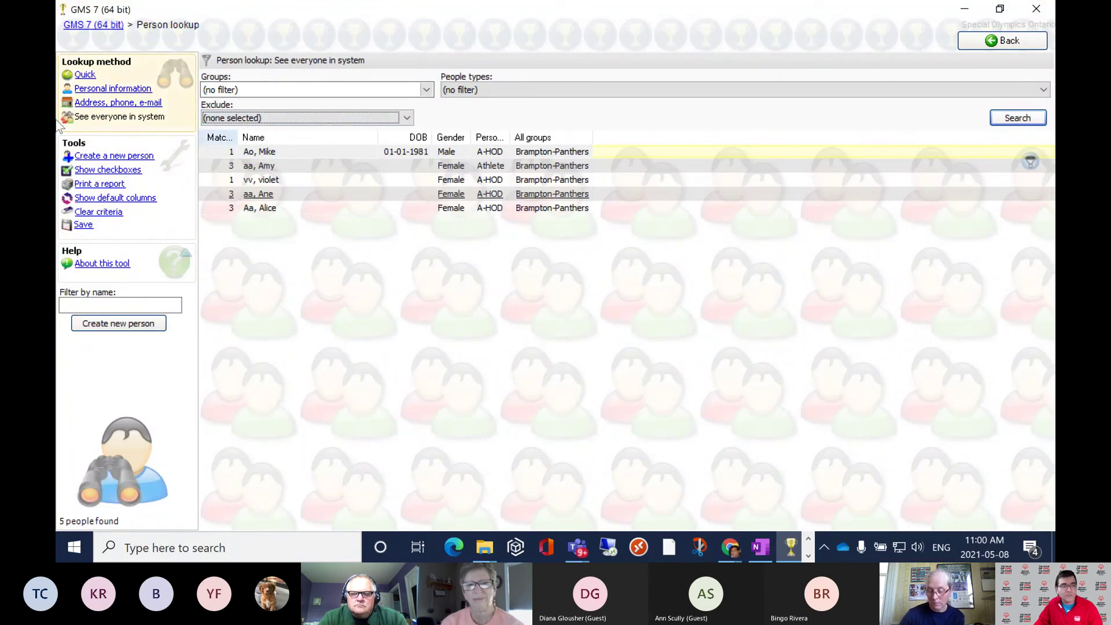
Restore the default status exclusions, then set the Exclude list to exclude no statuses
click(94, 214)
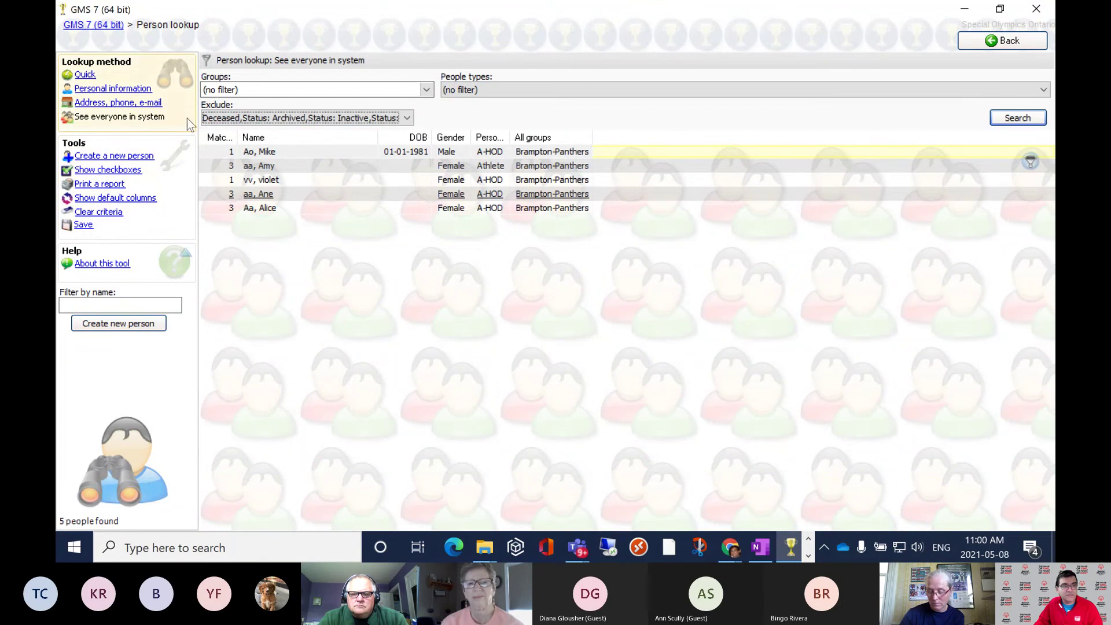
click(403, 118)
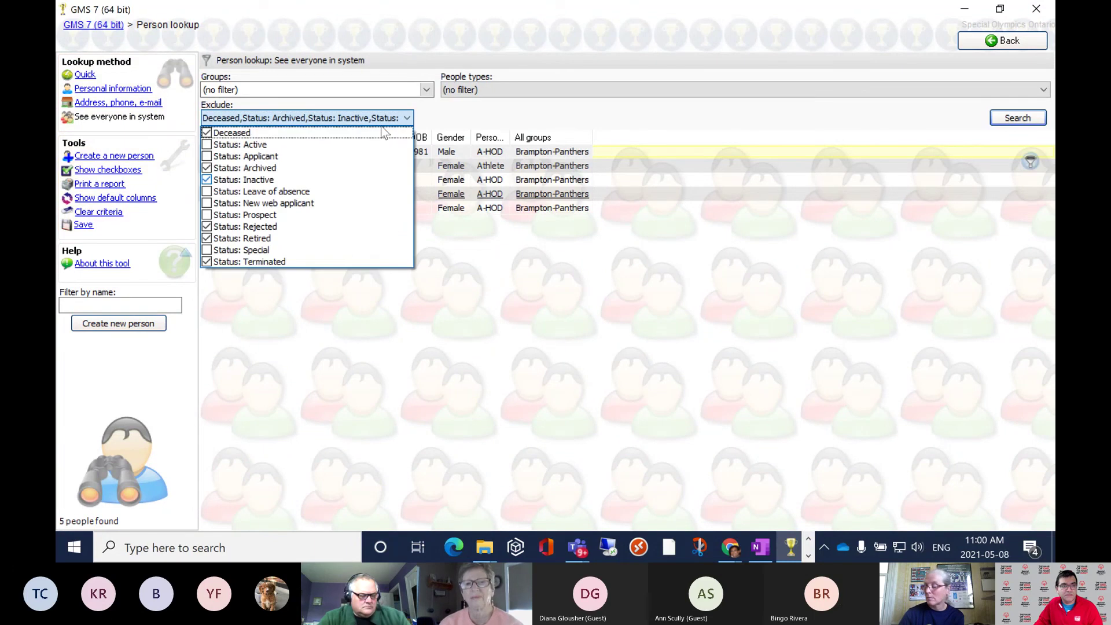
right_click(309, 139)
click(341, 162)
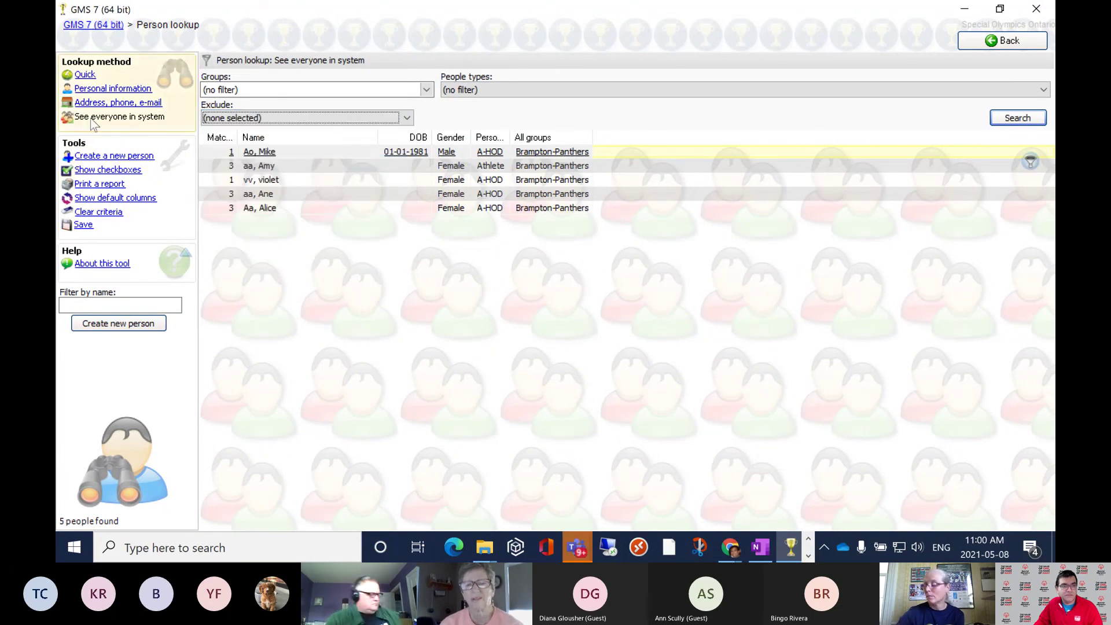
Show checkboxes, tick all five people, and browse the third person's Selected people menu
right_click(294, 151)
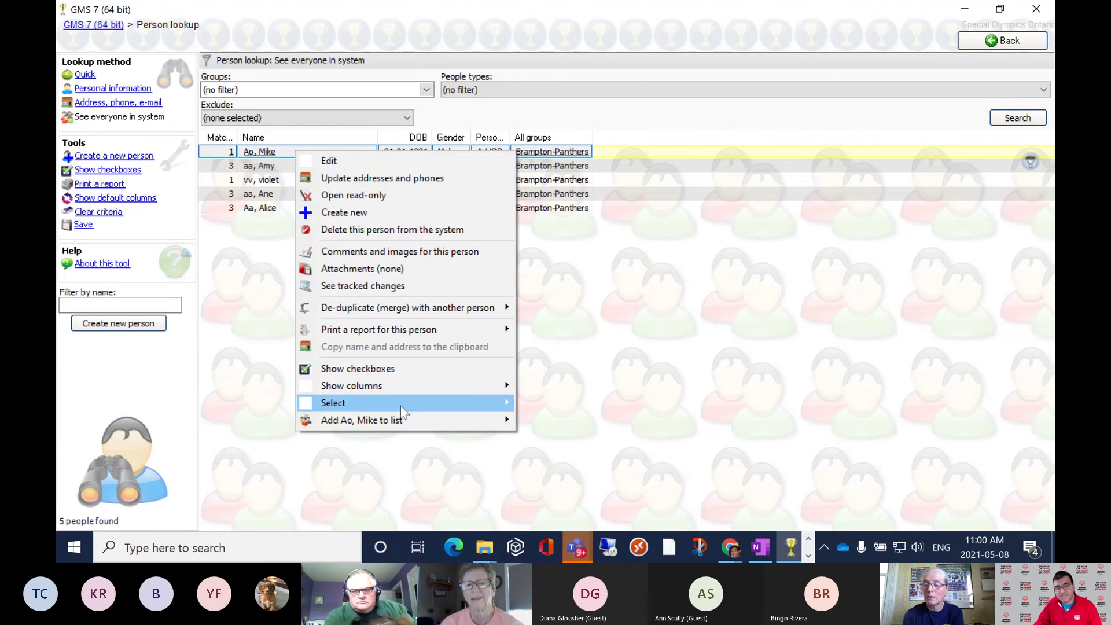
click(407, 372)
click(207, 151)
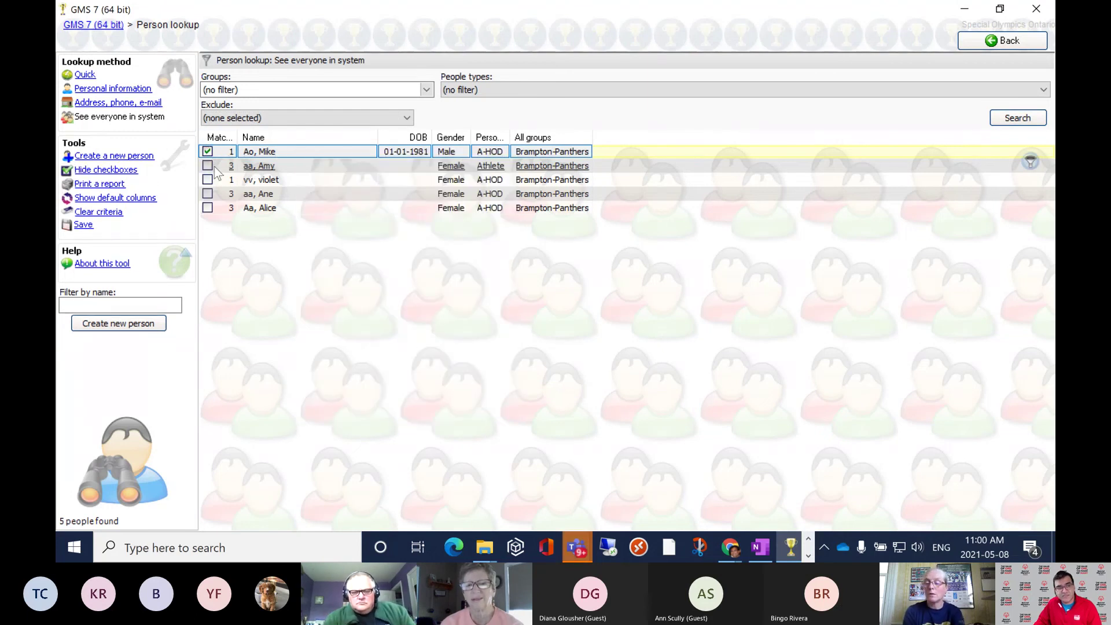
click(207, 179)
click(207, 193)
click(207, 208)
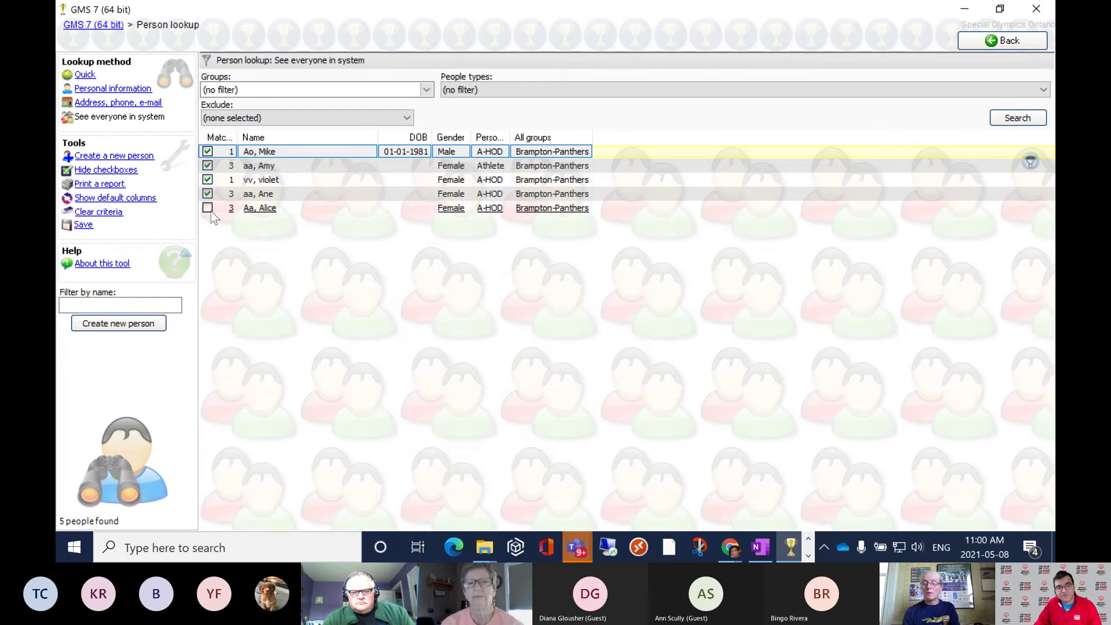
right_click(380, 180)
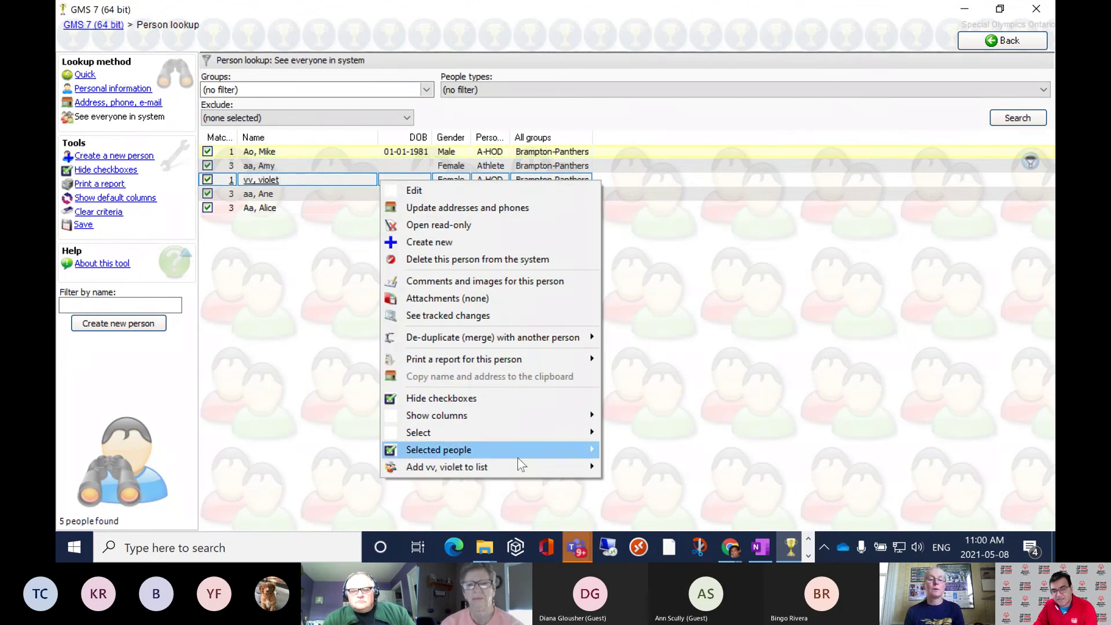
mouse_move(517, 457)
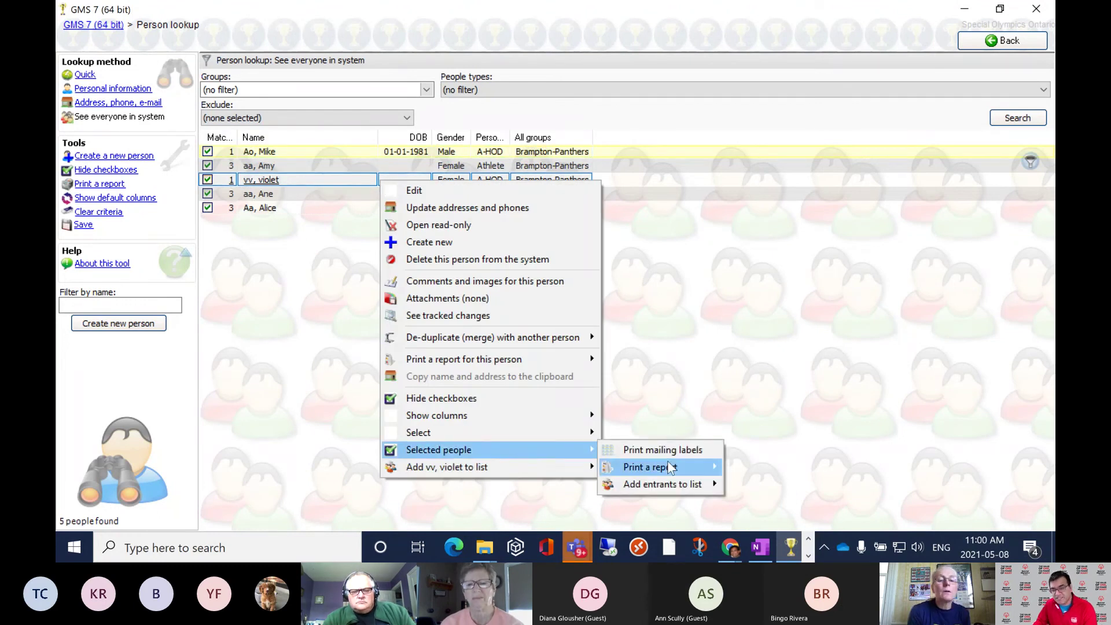
mouse_move(670, 471)
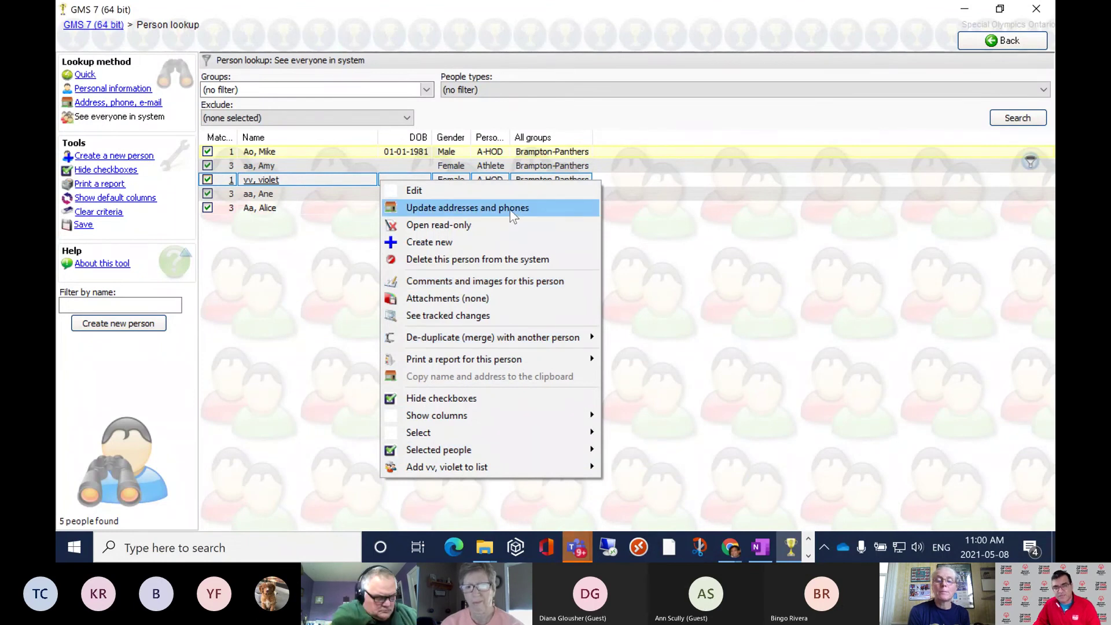
Edit the third person, changing their person type from A-HOD to Athlete
click(438, 192)
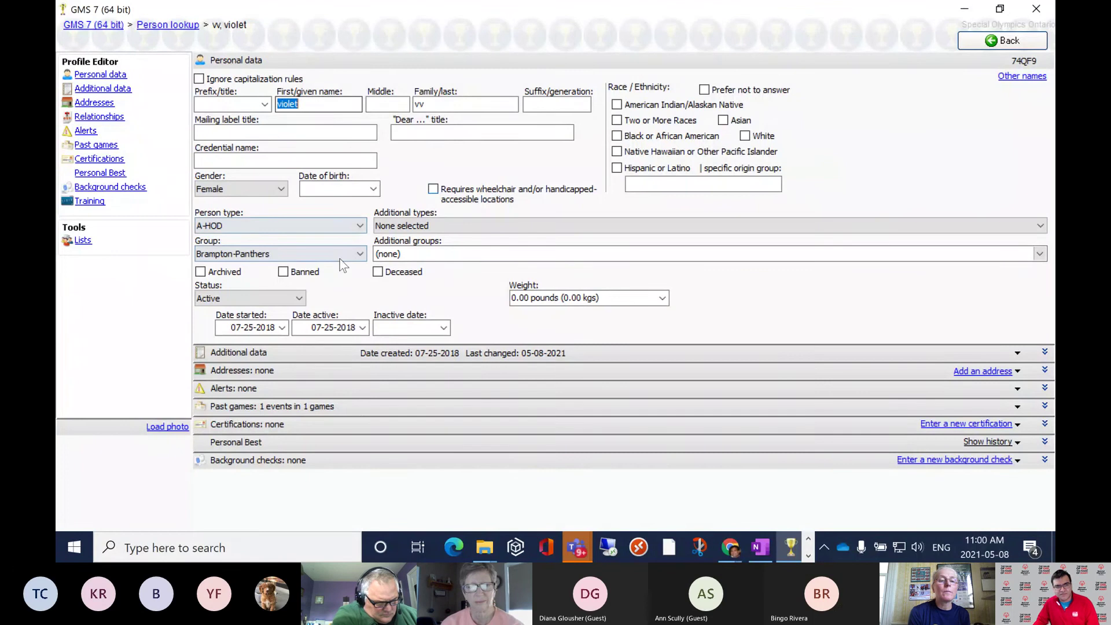
click(312, 226)
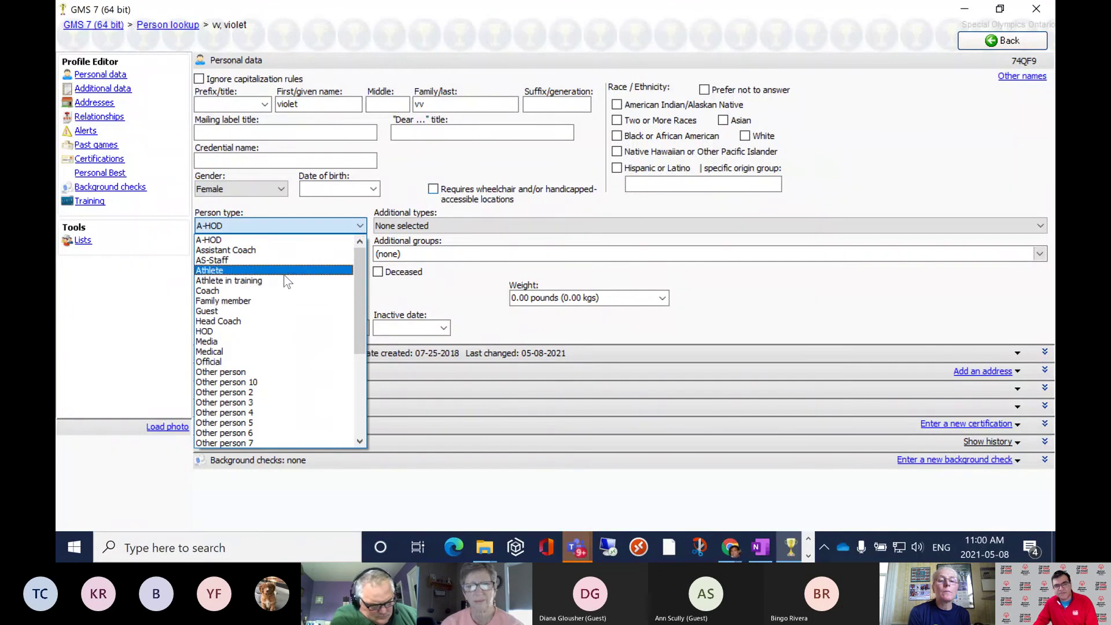
click(284, 272)
click(1001, 40)
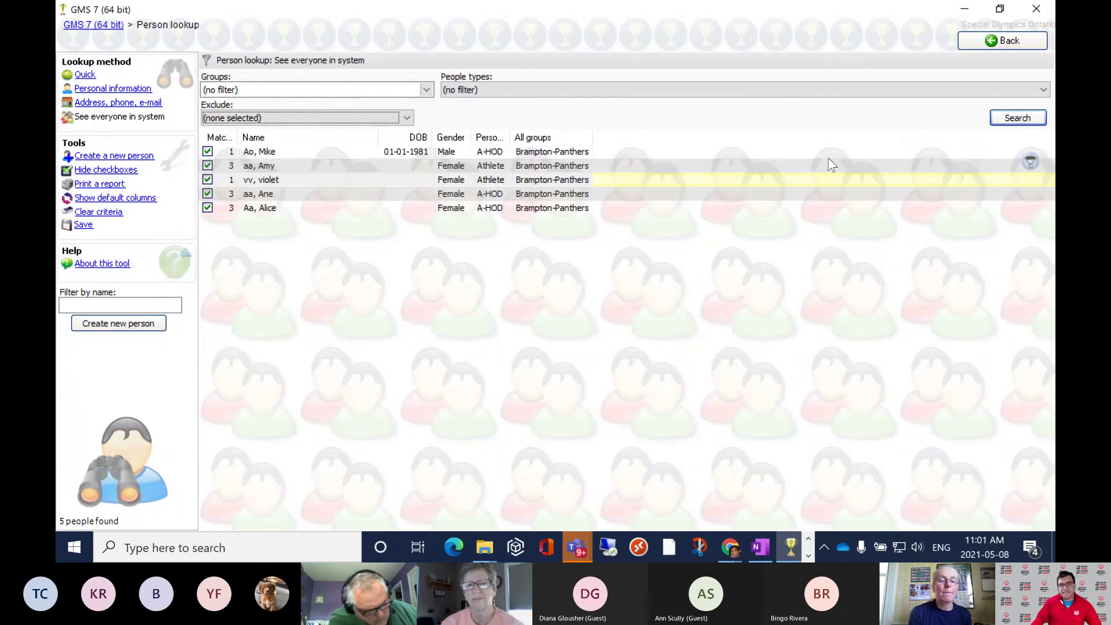
Return to the main menu and expand the Games and Person lookup/data entry sections
click(1007, 42)
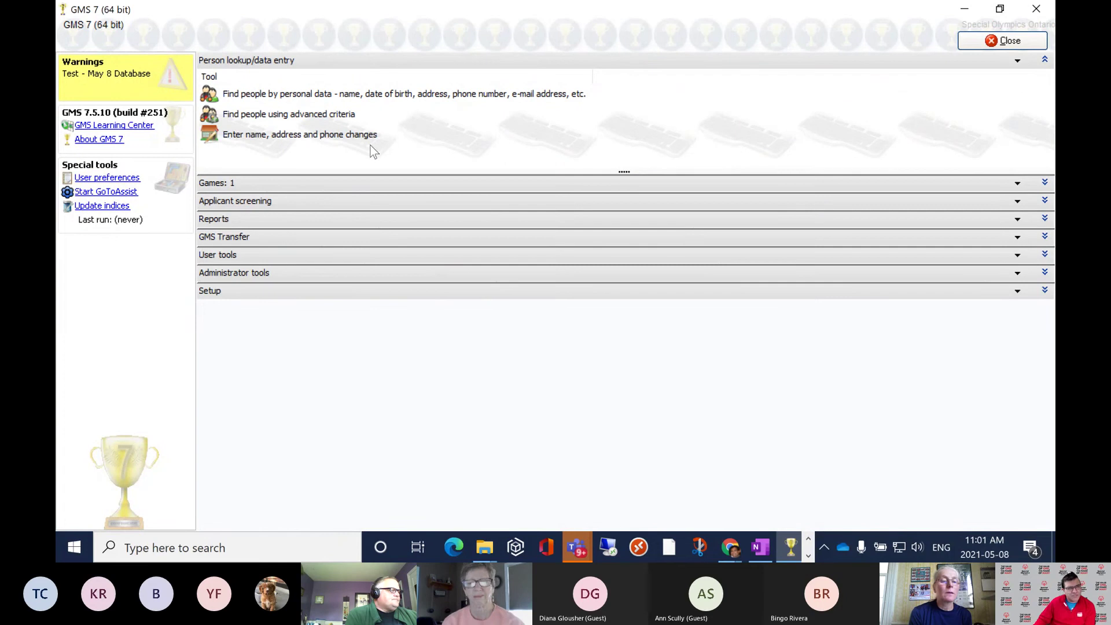
click(297, 183)
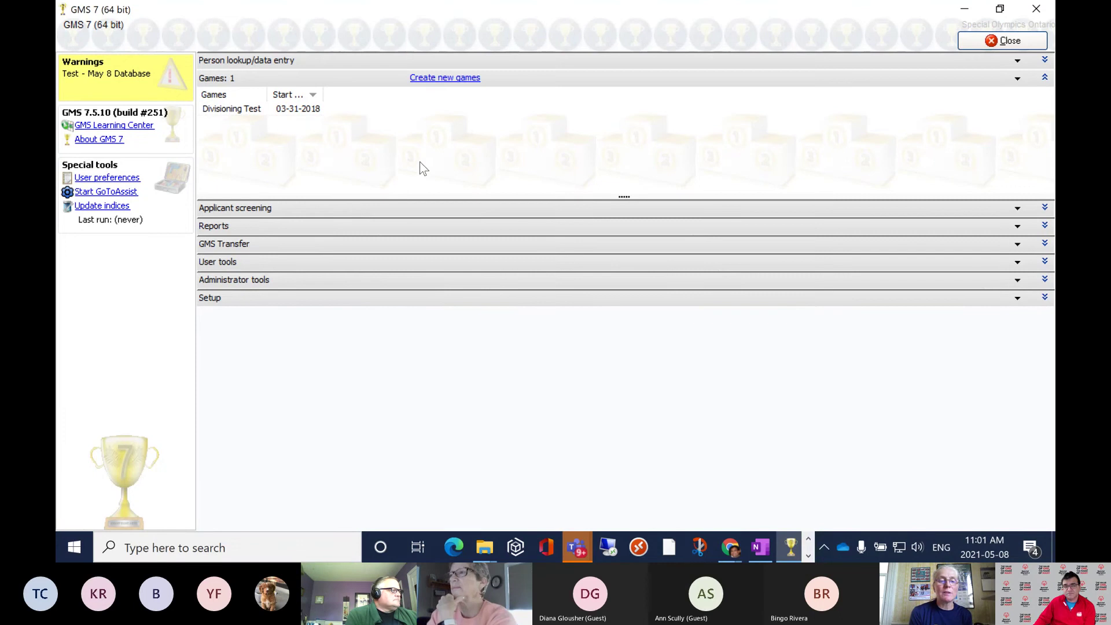
click(351, 61)
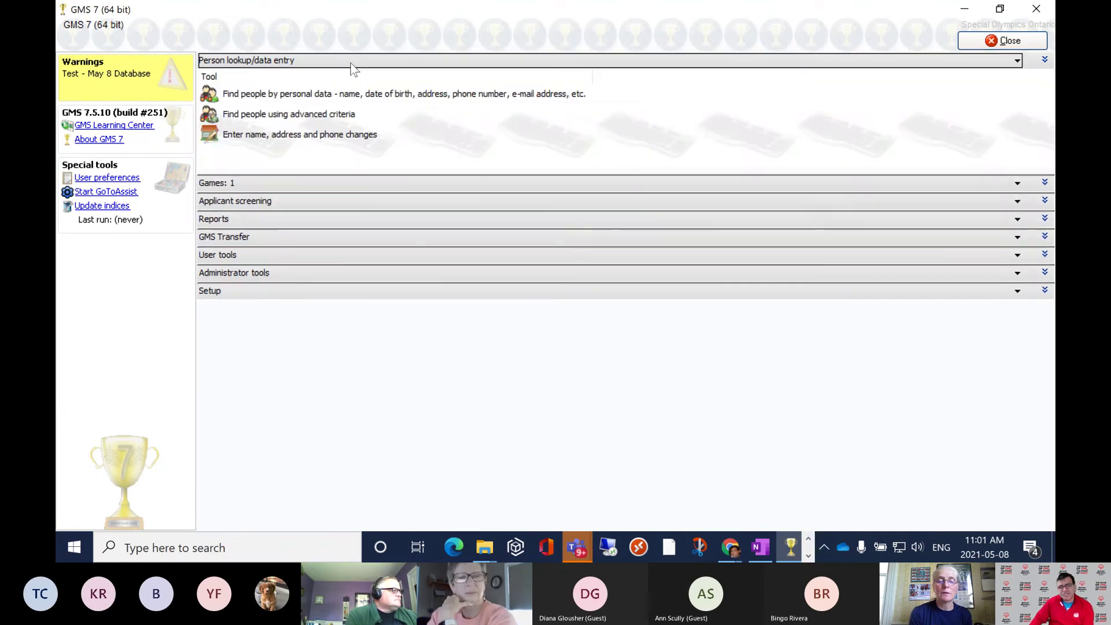
click(376, 94)
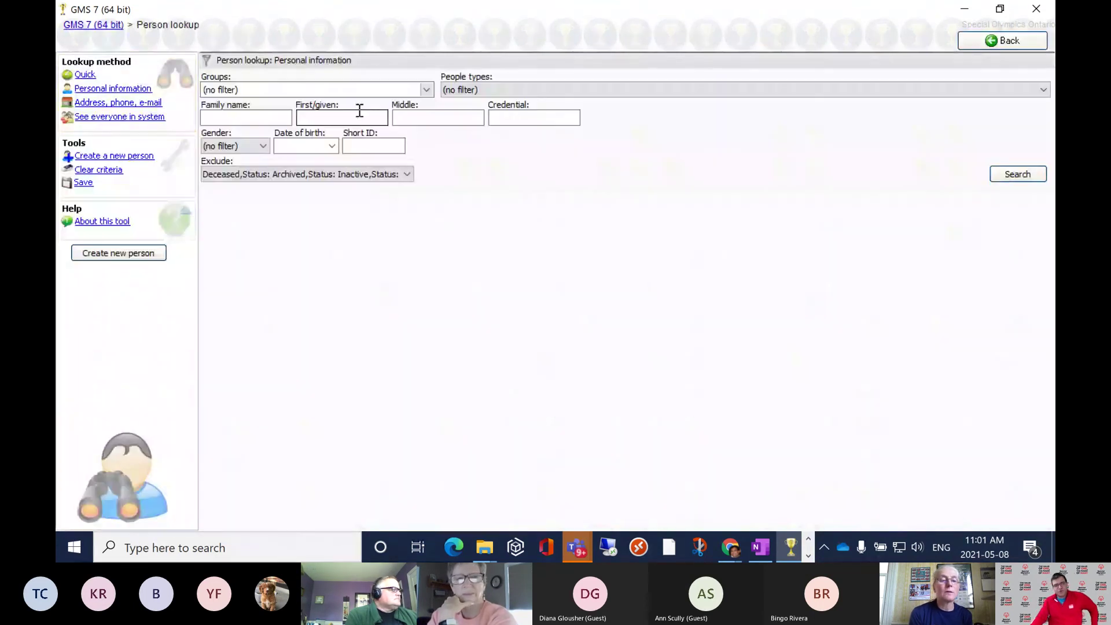
click(256, 118)
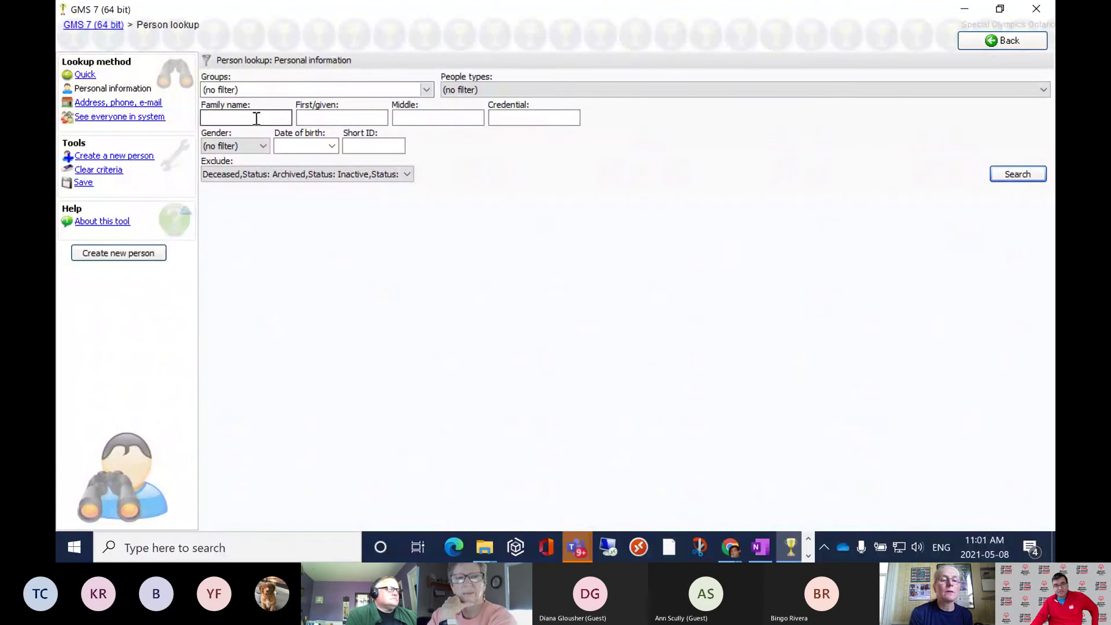
click(315, 118)
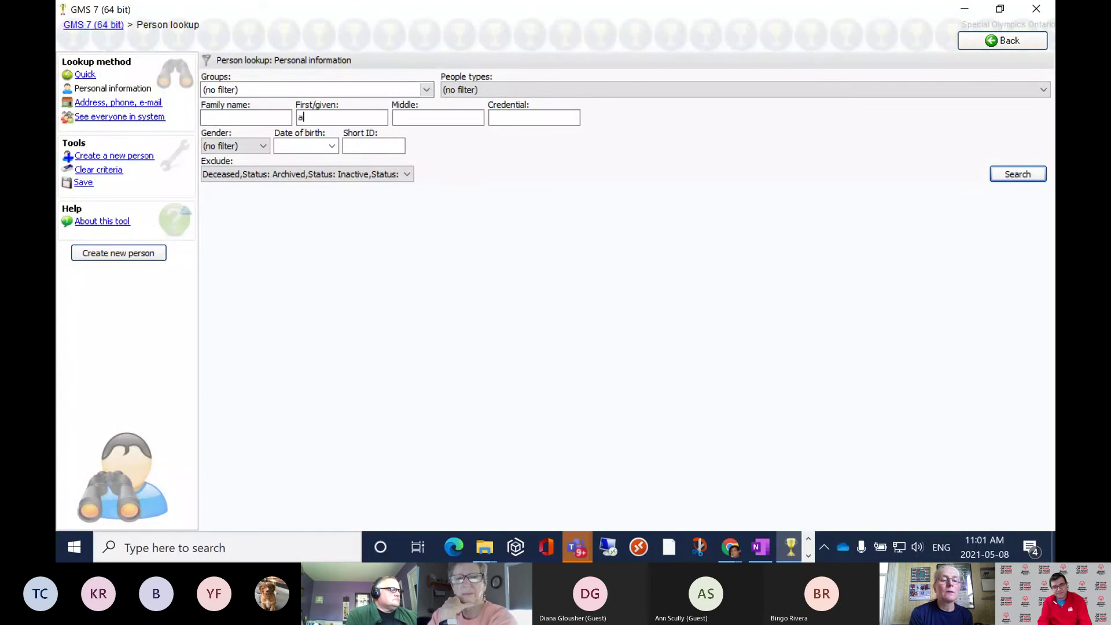
text(am)
key(Return)
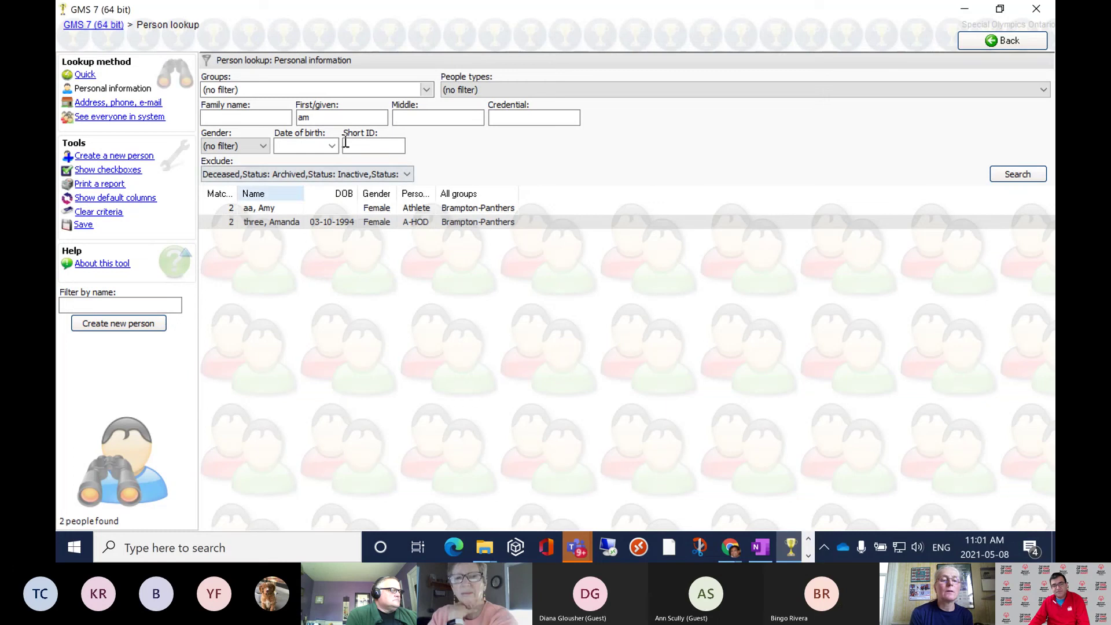
drag(346, 119, 266, 117)
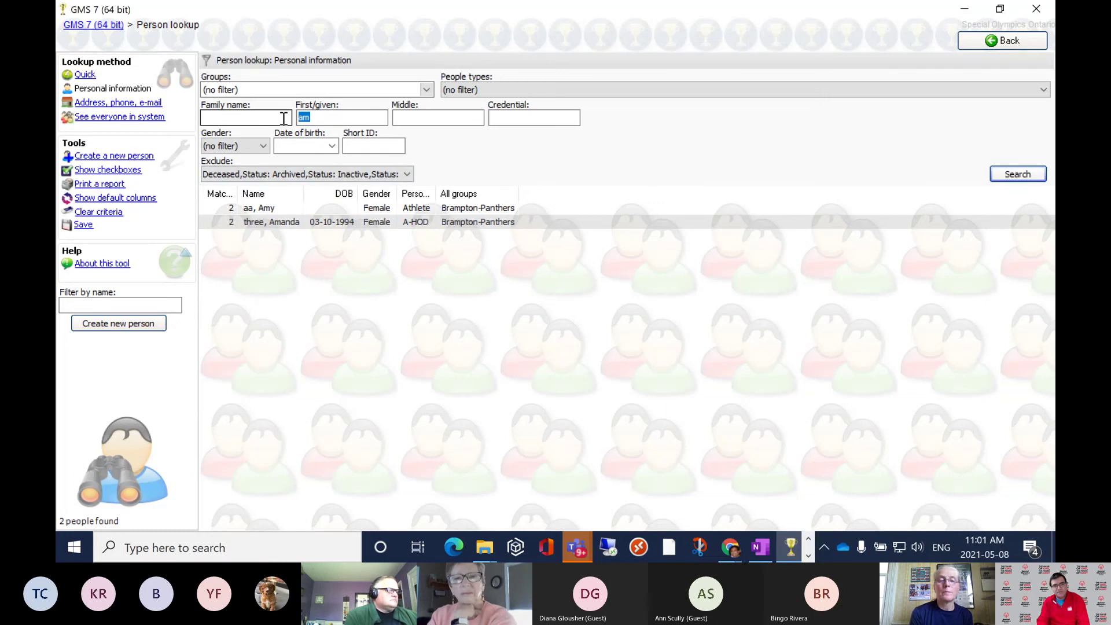
click(85, 75)
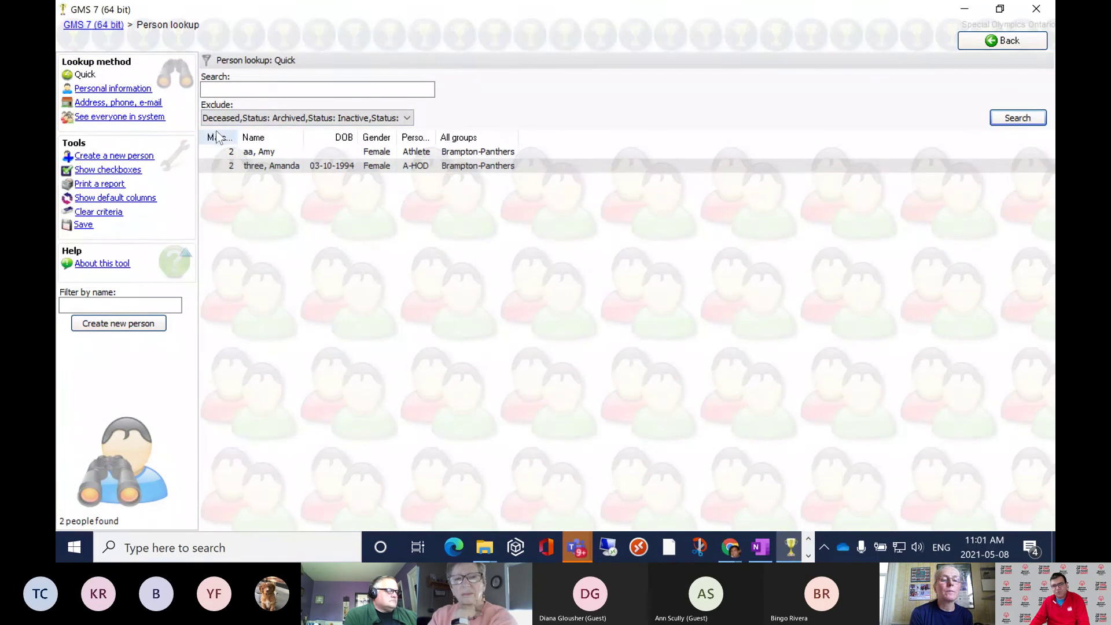
click(414, 120)
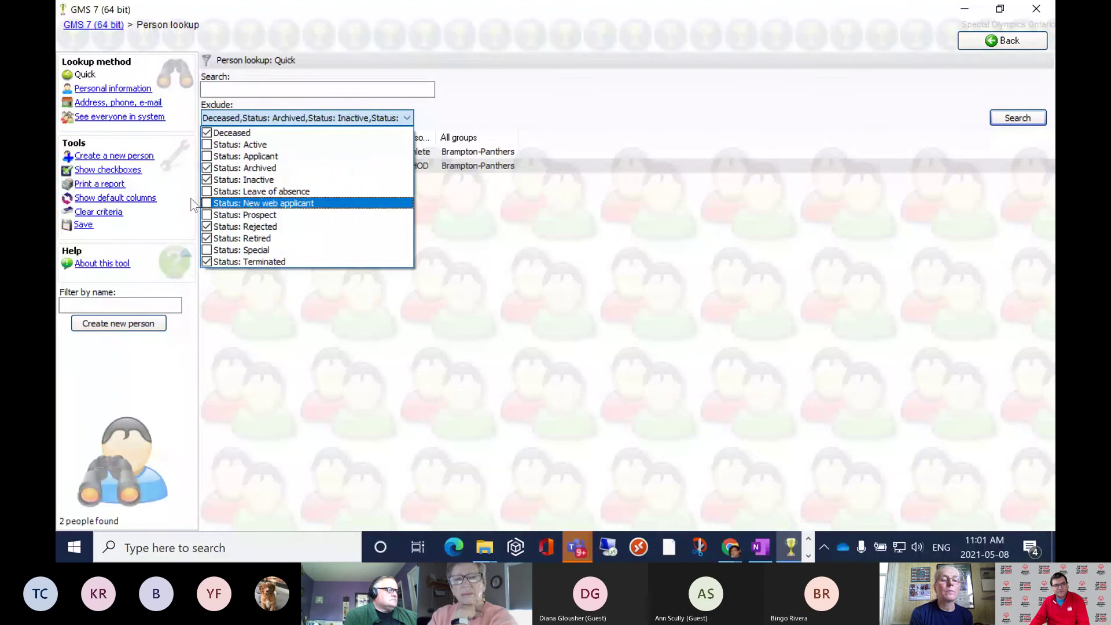
click(292, 397)
click(120, 214)
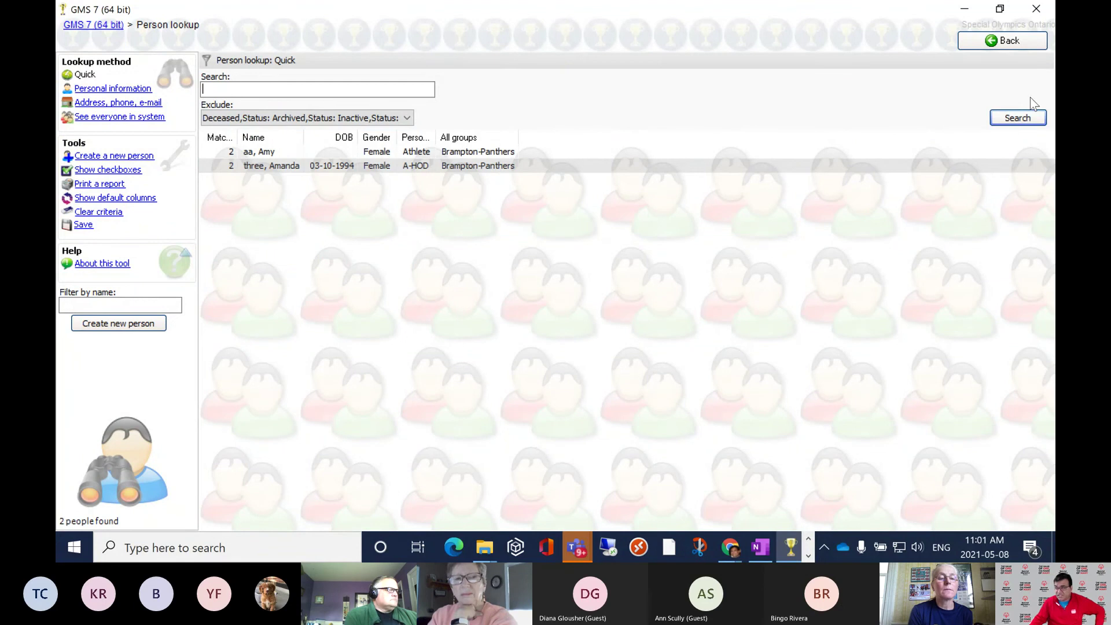
click(1009, 40)
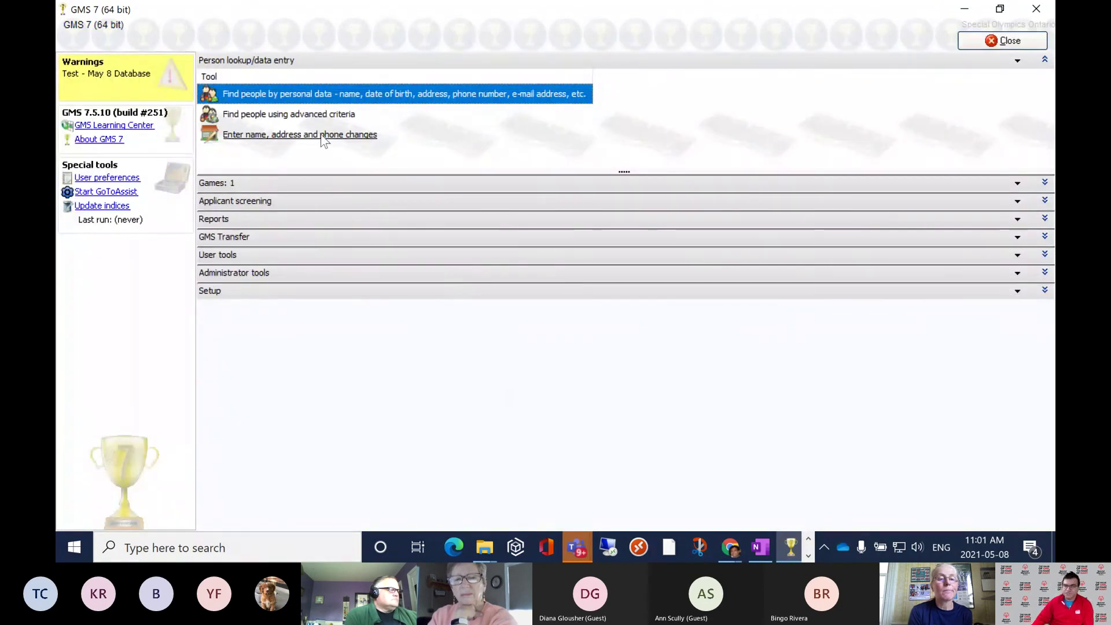
Expand Games, open the Divisioning Test games menu, and return to the main menu
click(304, 184)
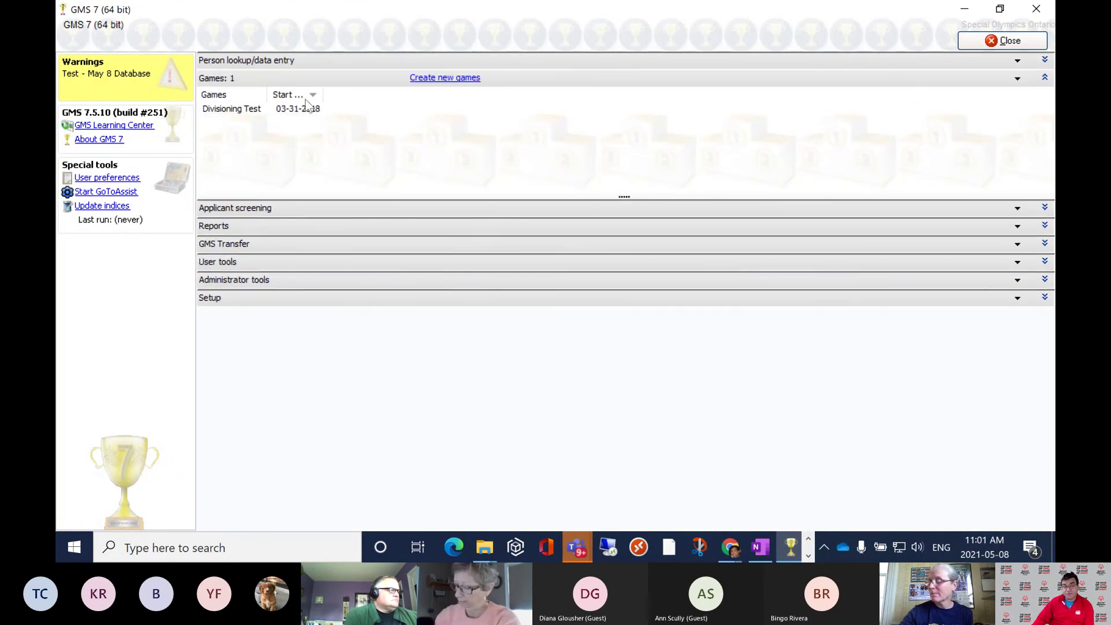
click(228, 109)
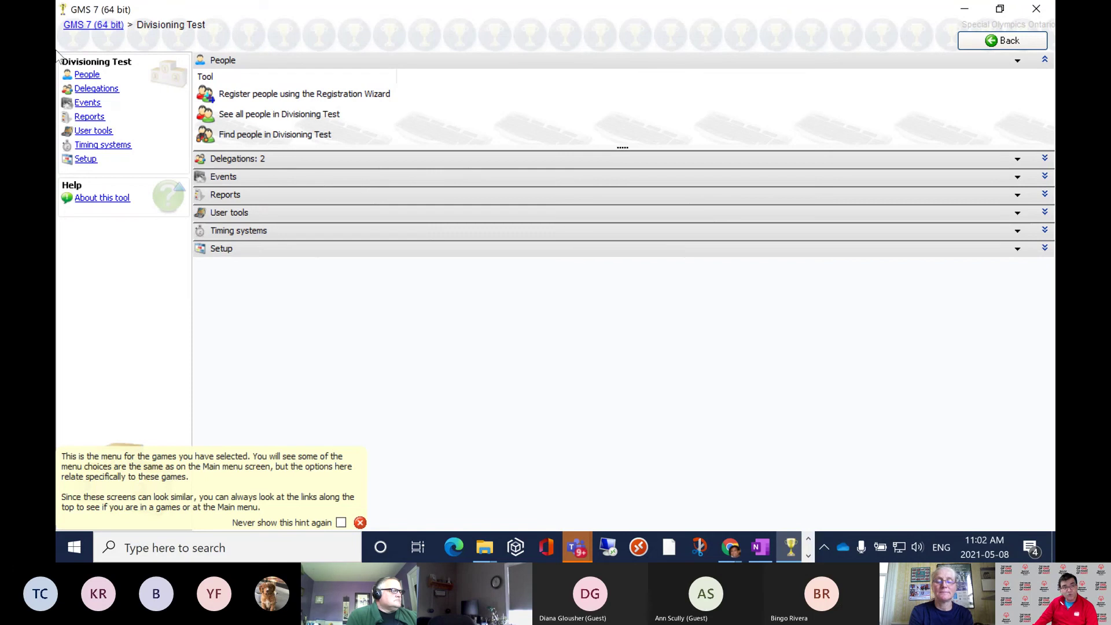
click(1003, 40)
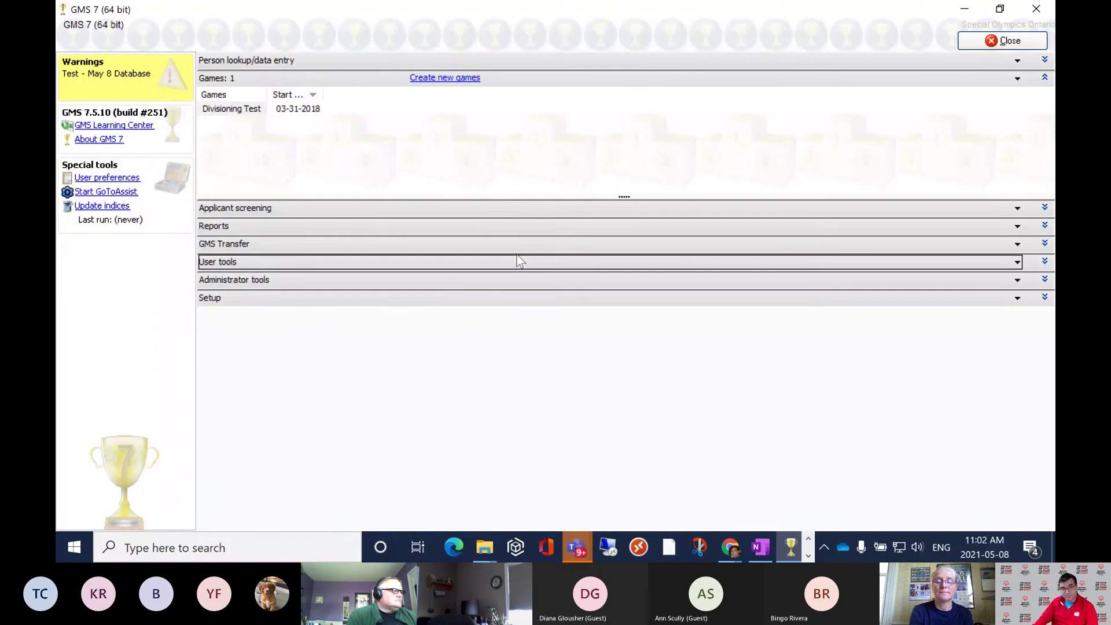
Open the GMS transfer importer and load SOO-Reports-2019.zip from the Desktop
click(221, 246)
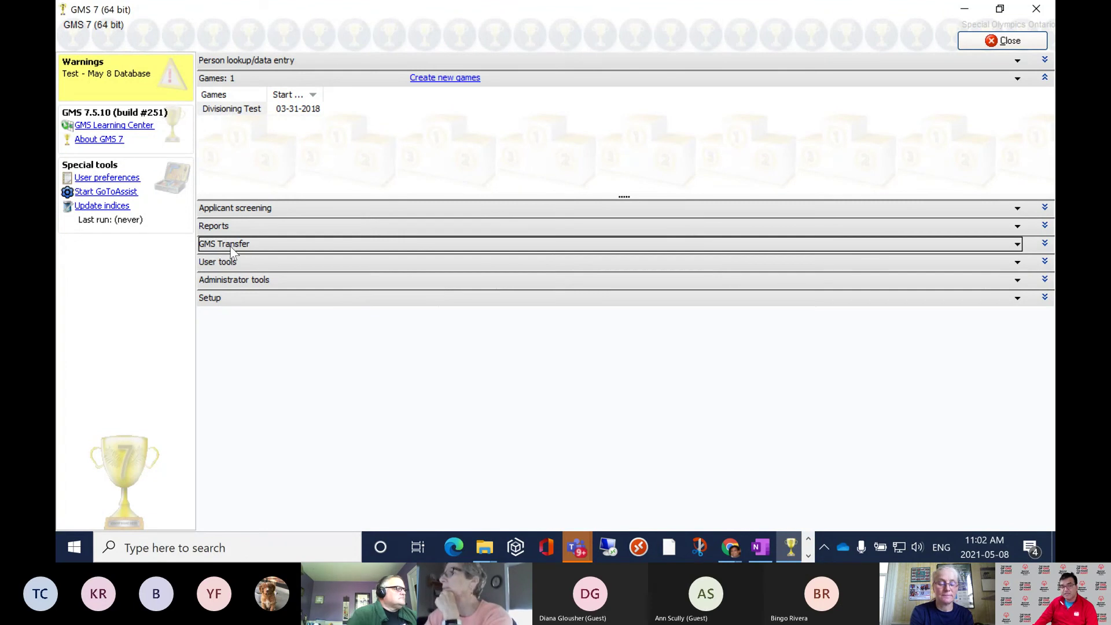
click(231, 245)
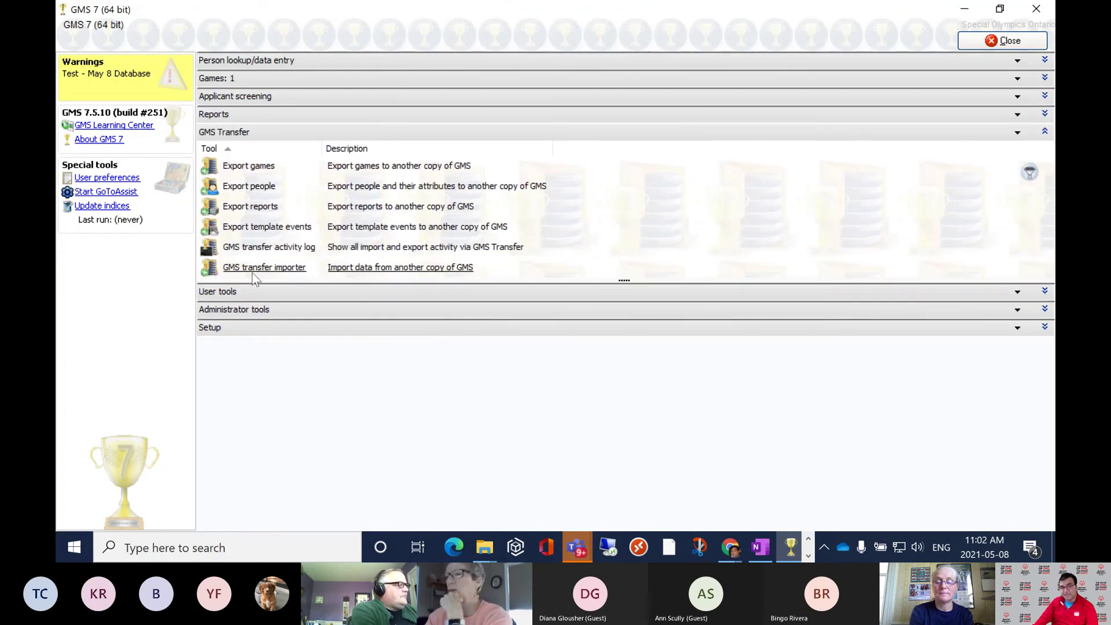
click(255, 270)
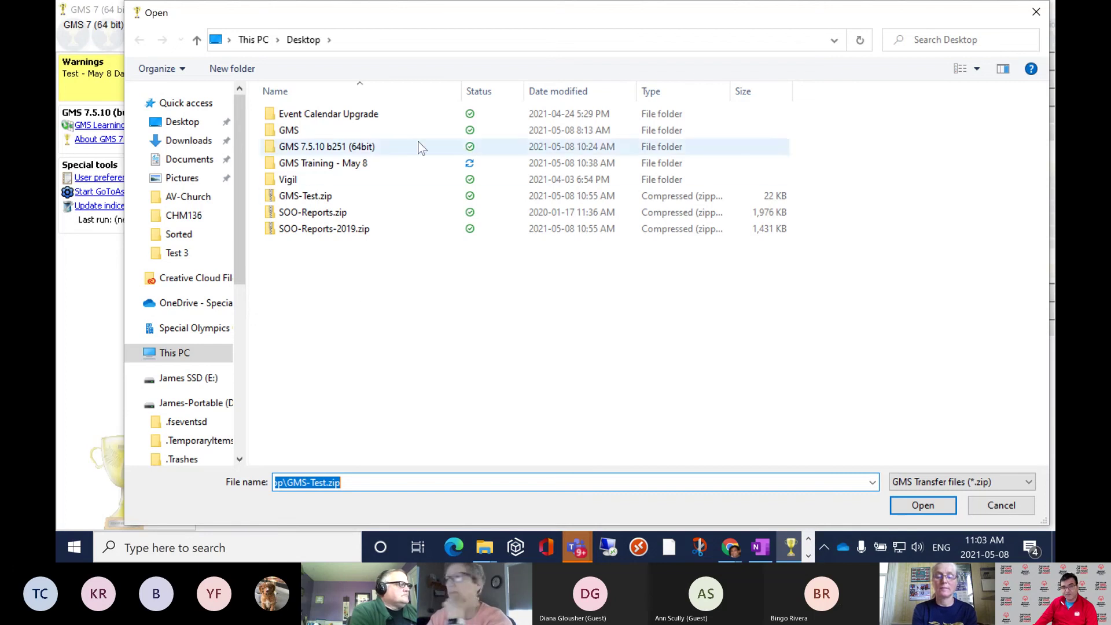
click(180, 121)
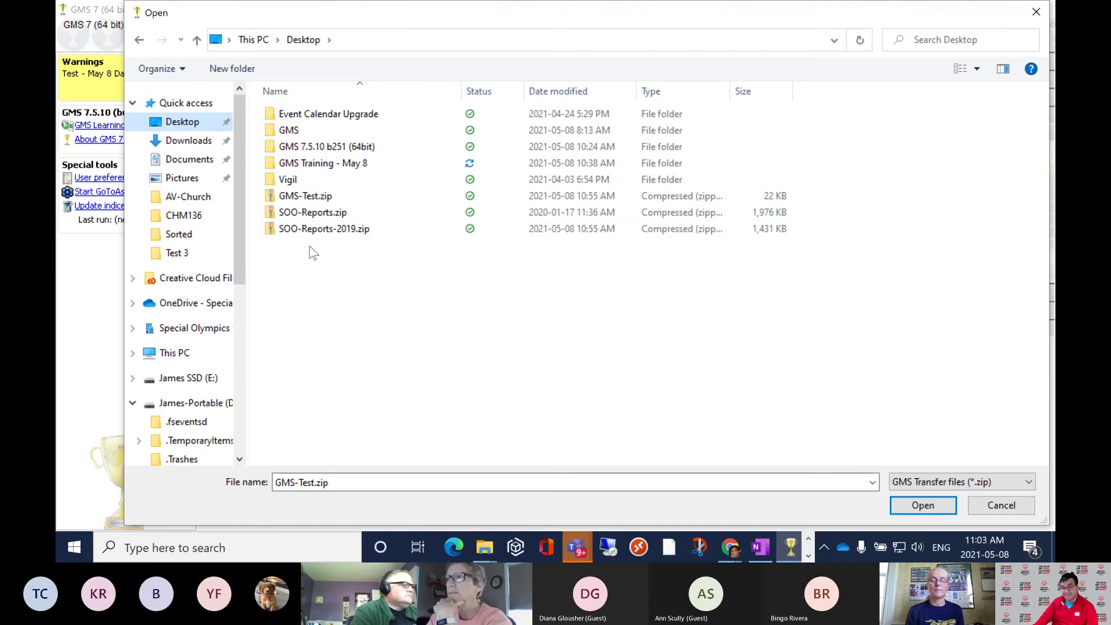
click(338, 228)
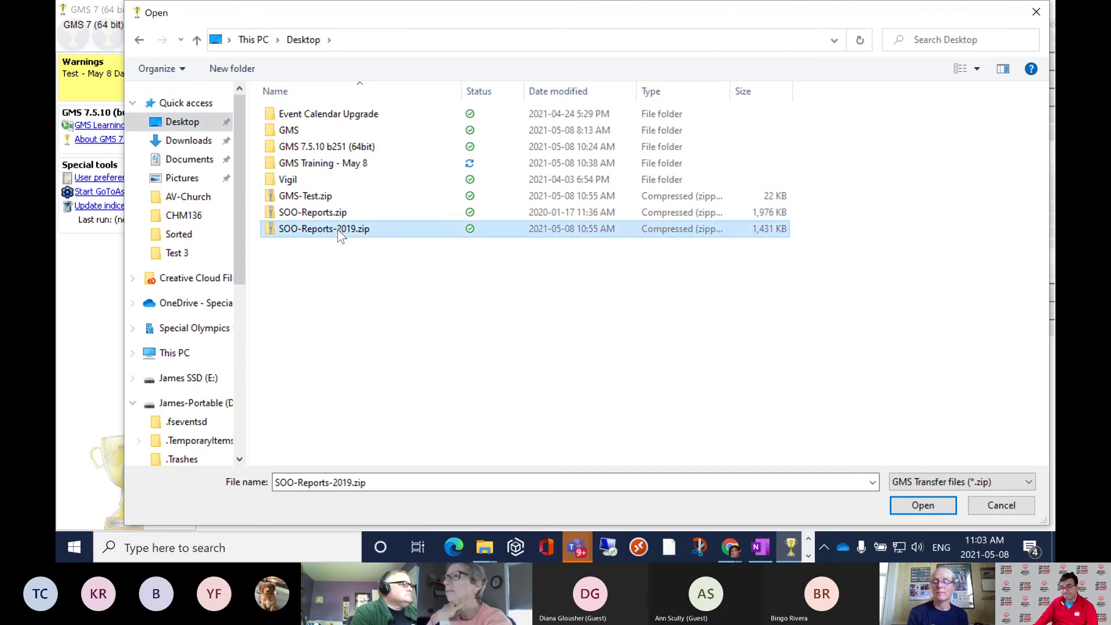
click(908, 508)
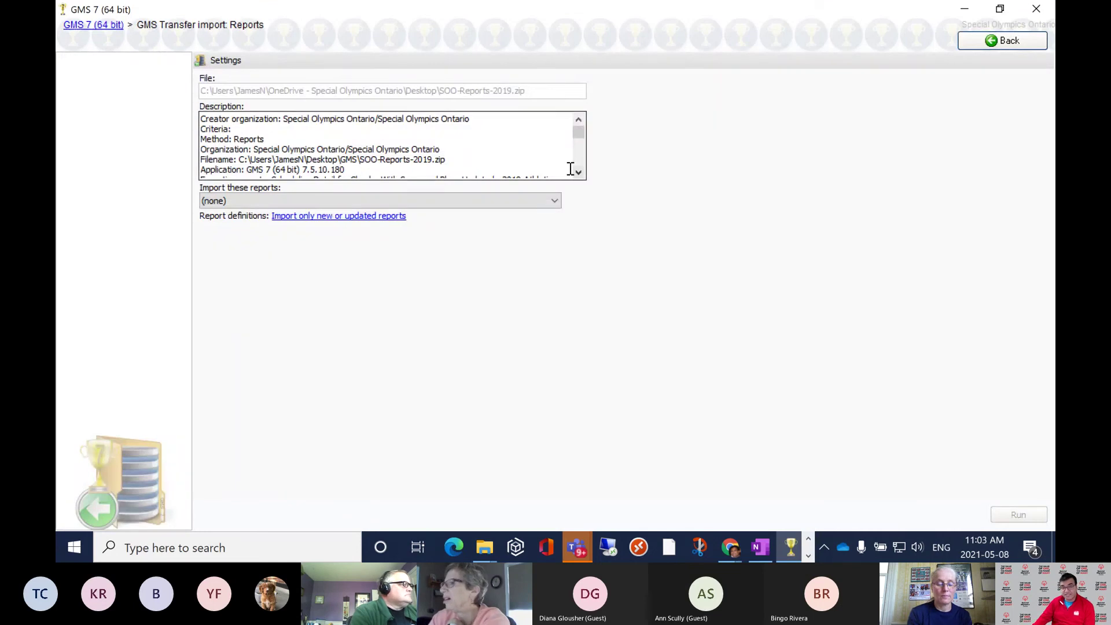
Review the file description and set 'Import these reports' to (all)
click(549, 177)
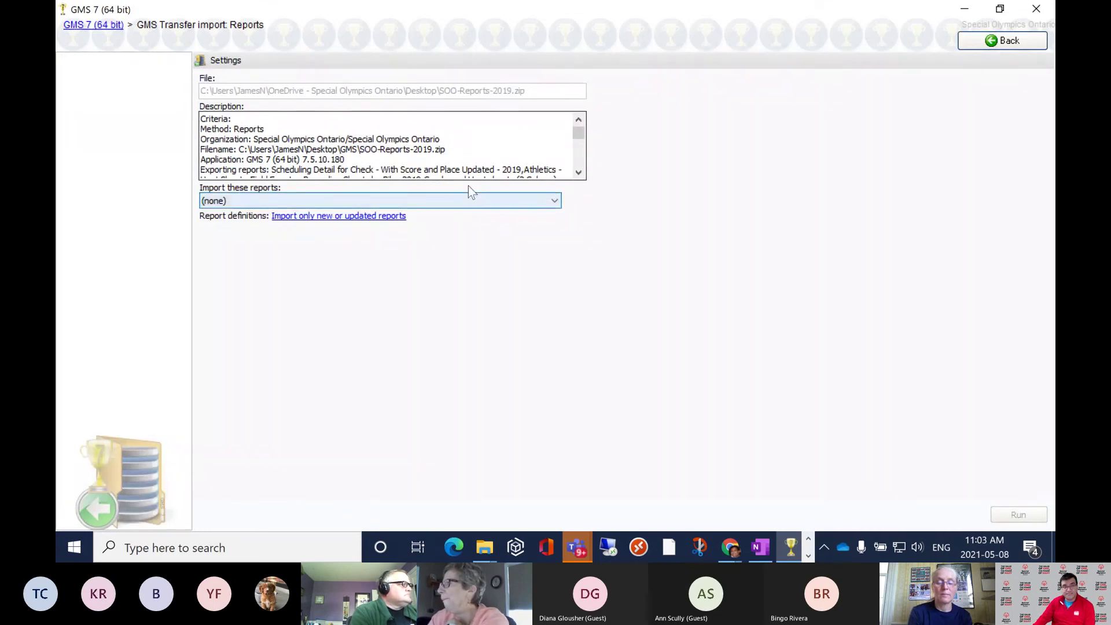
scroll(306, 137, down, 5)
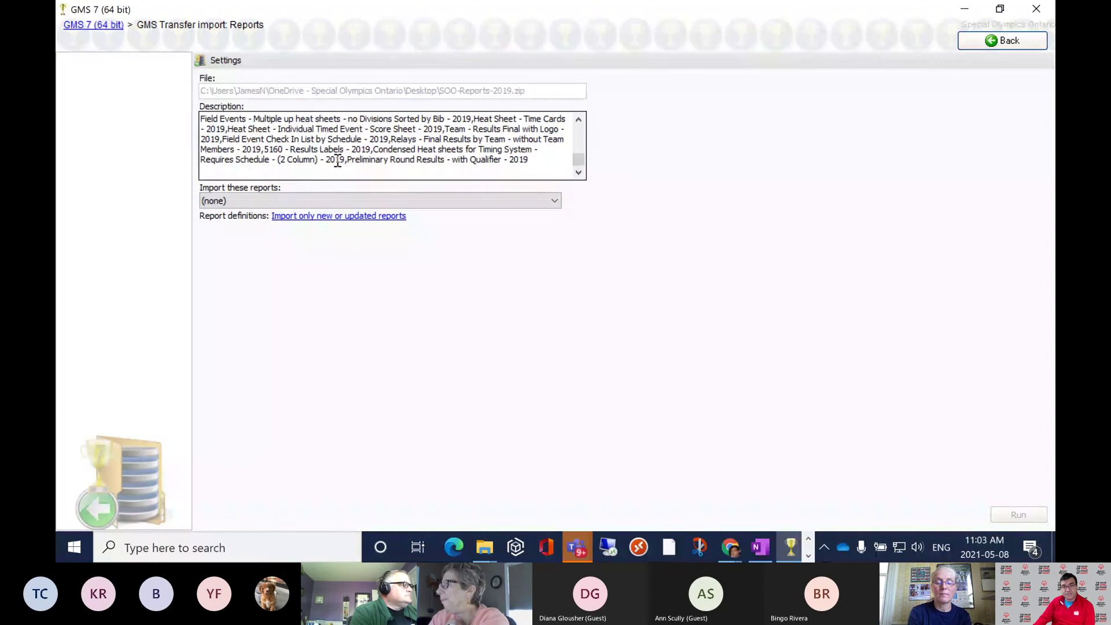
scroll(338, 159, up, 4)
scroll(338, 160, up, 1)
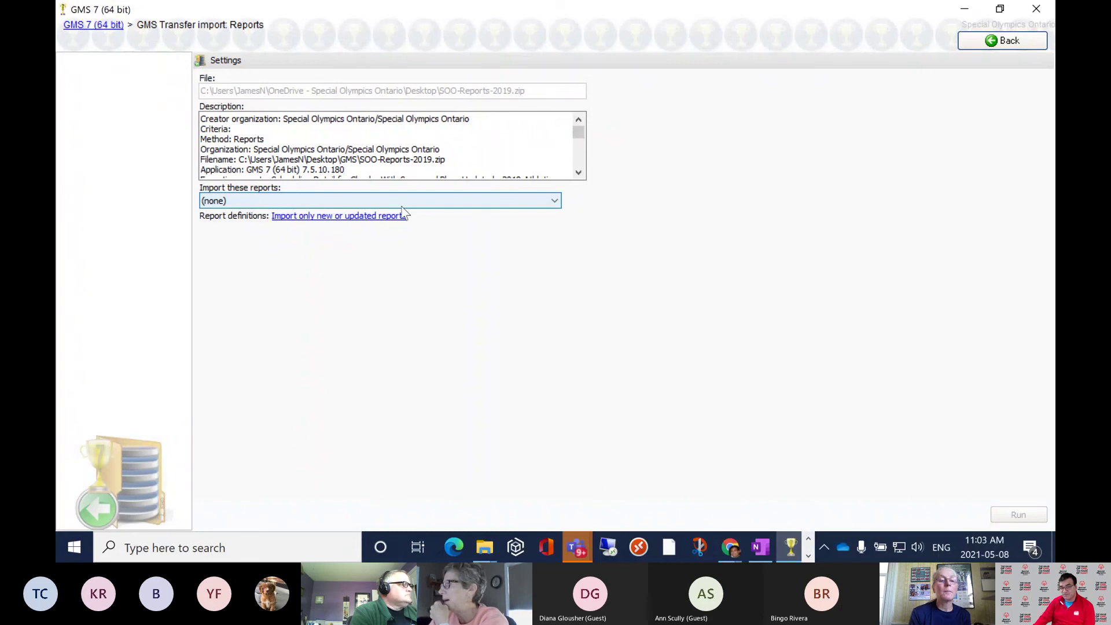
click(556, 204)
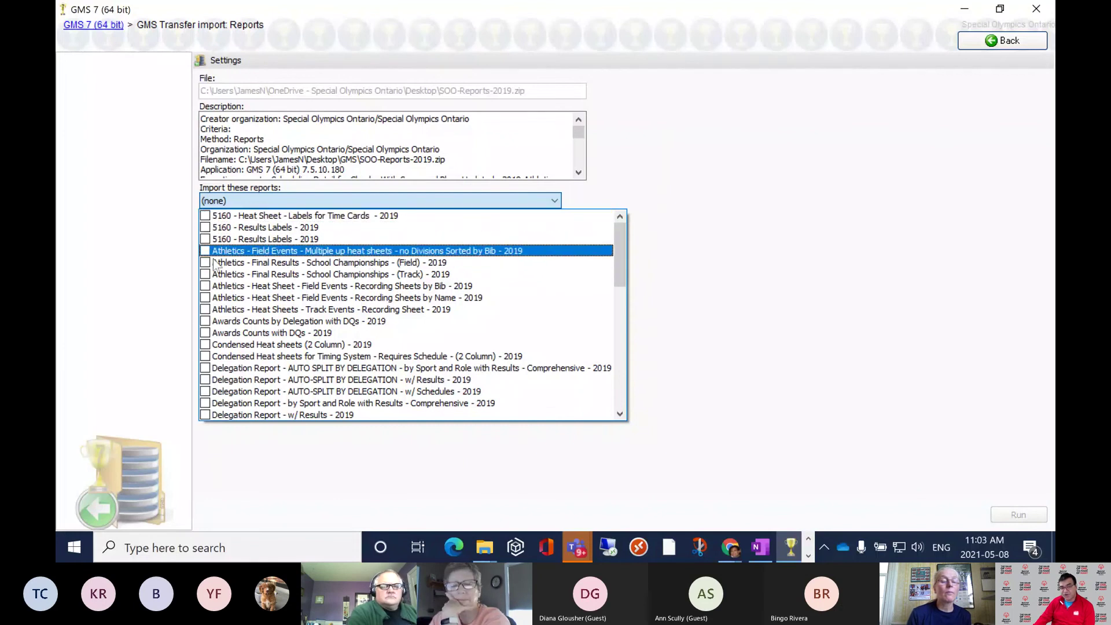
right_click(362, 221)
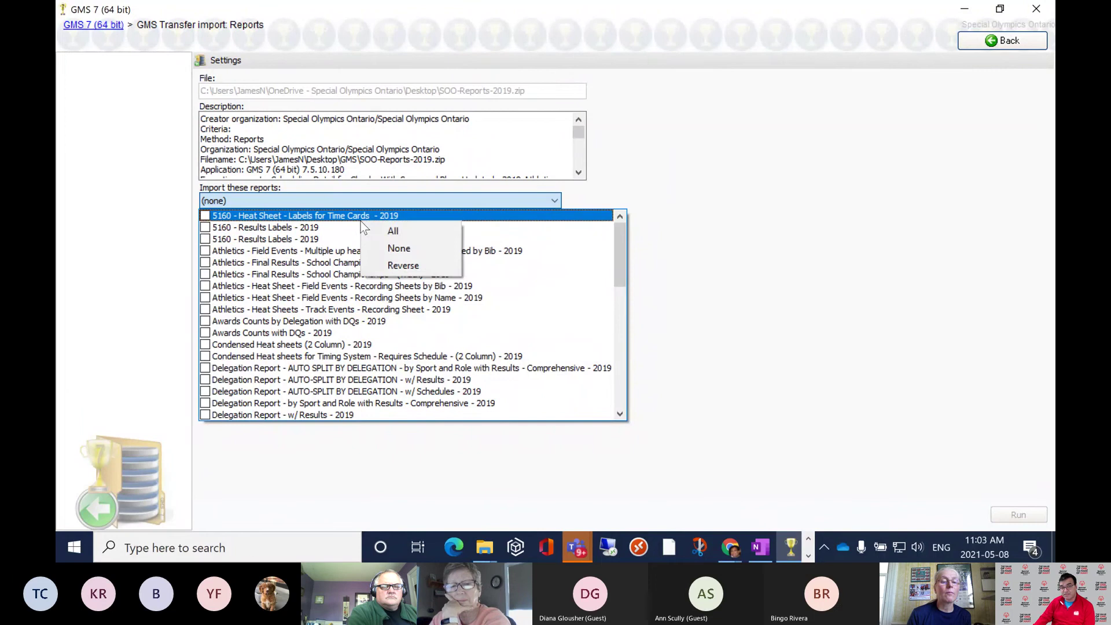
click(425, 235)
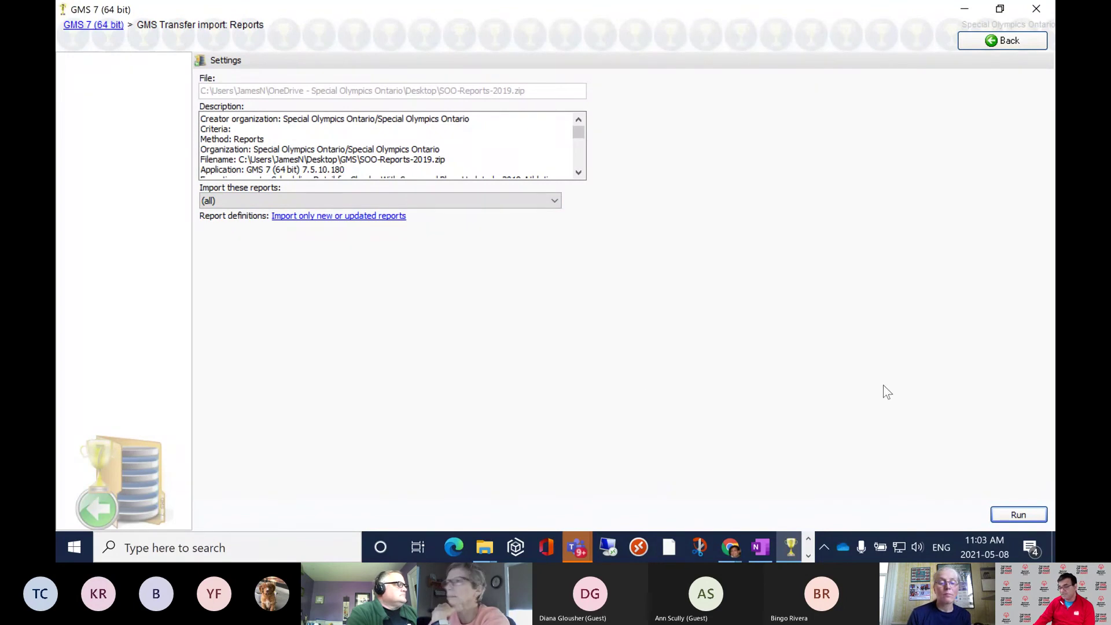
Run the reports import, close the import log preview, and go back to the main page
click(1008, 514)
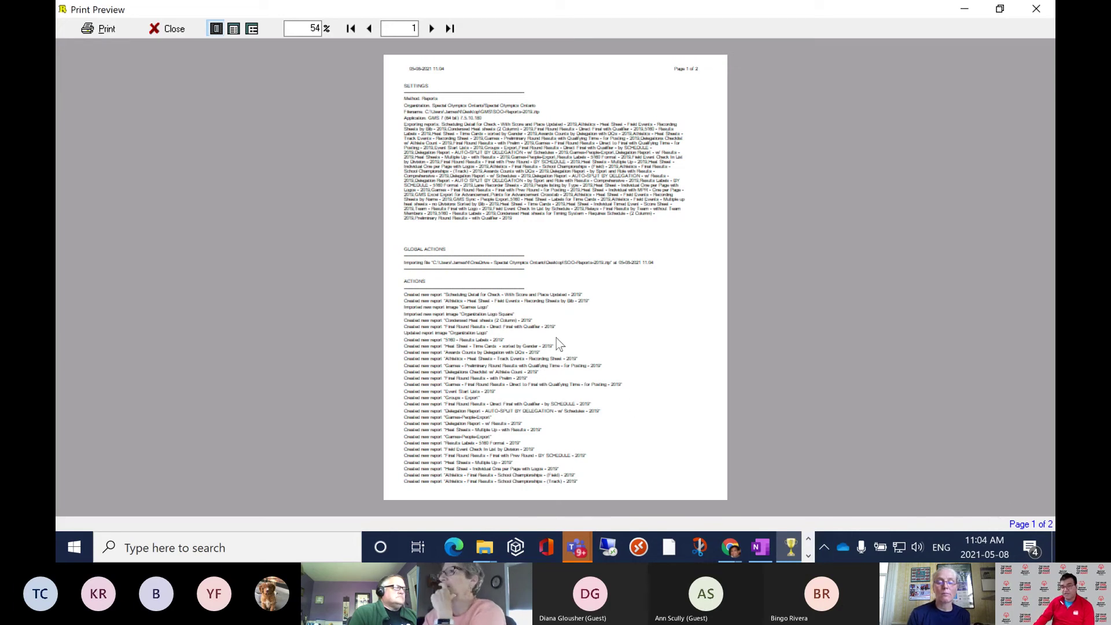
click(172, 29)
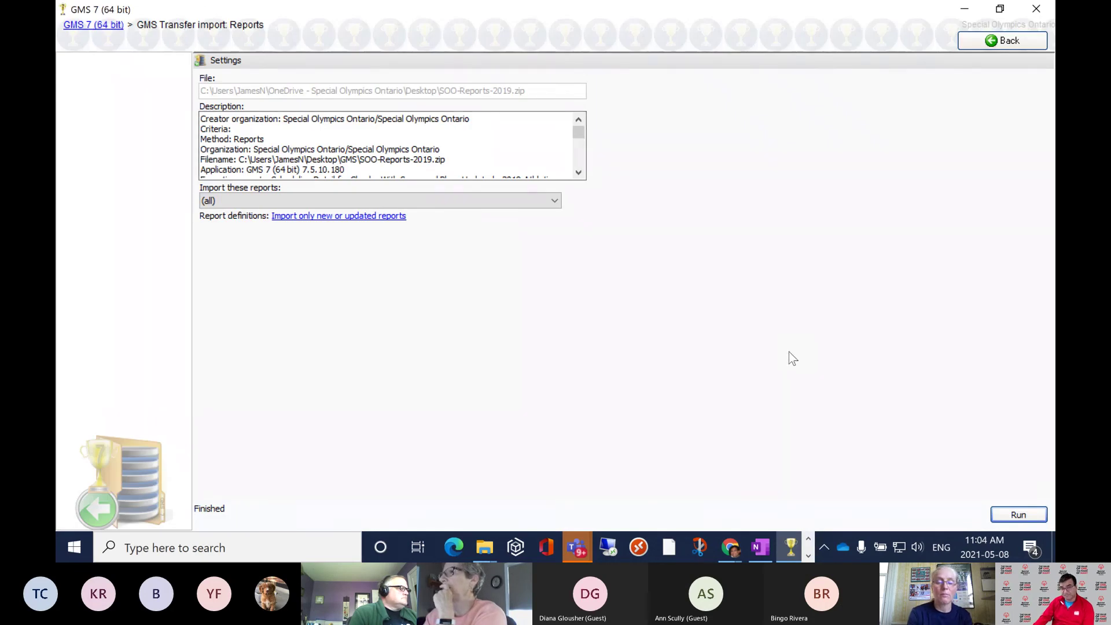
click(989, 41)
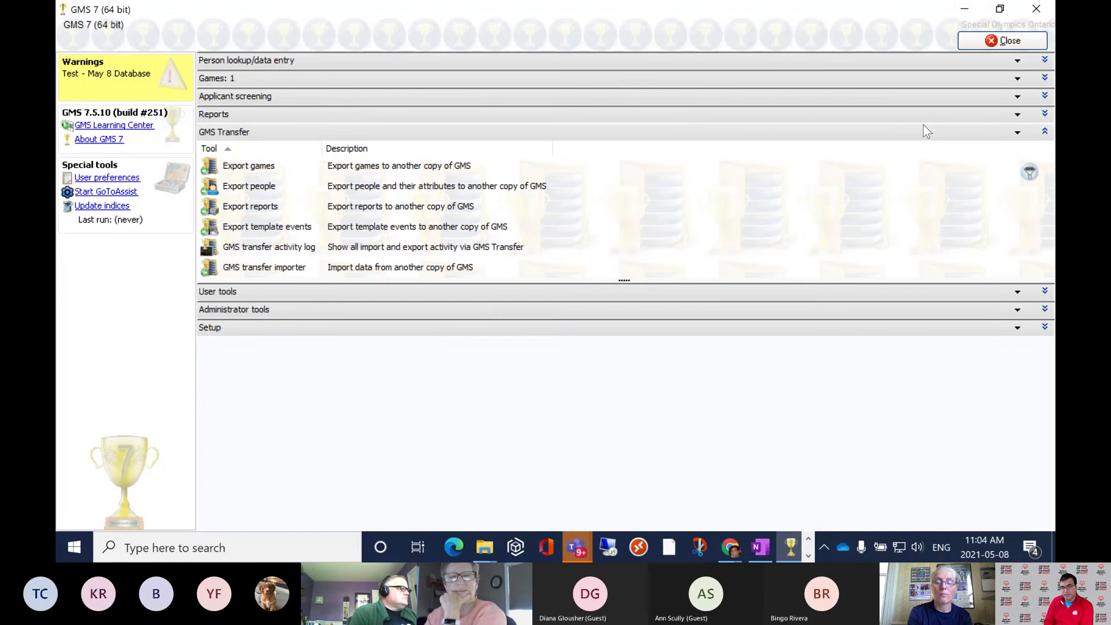
Expand the existing games list and launch the New Games Wizard via 'Create new games'
click(932, 83)
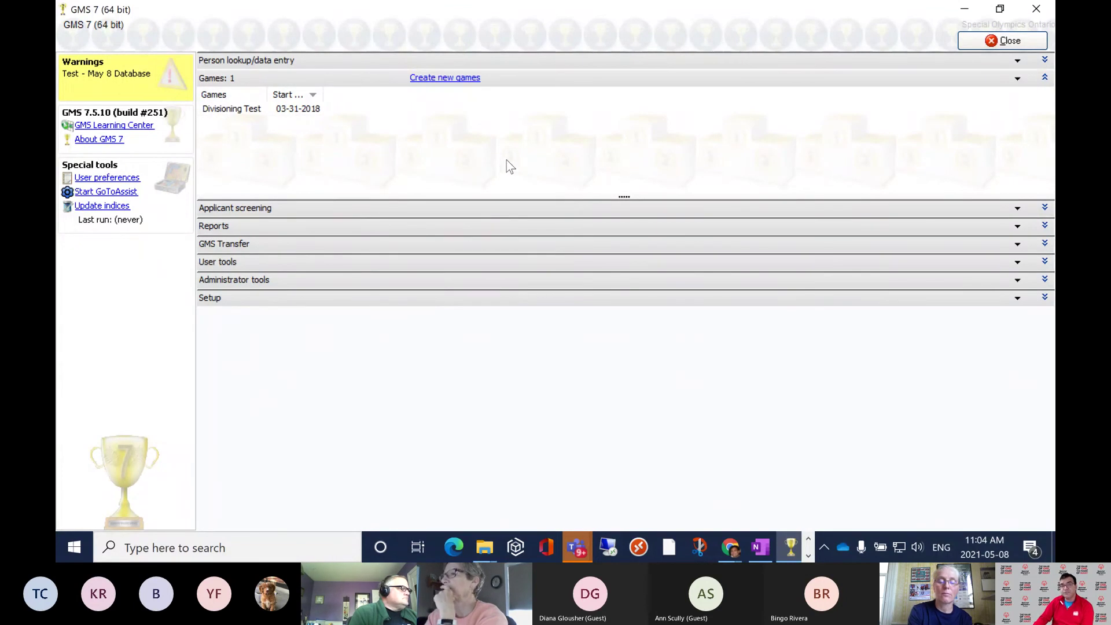
click(447, 79)
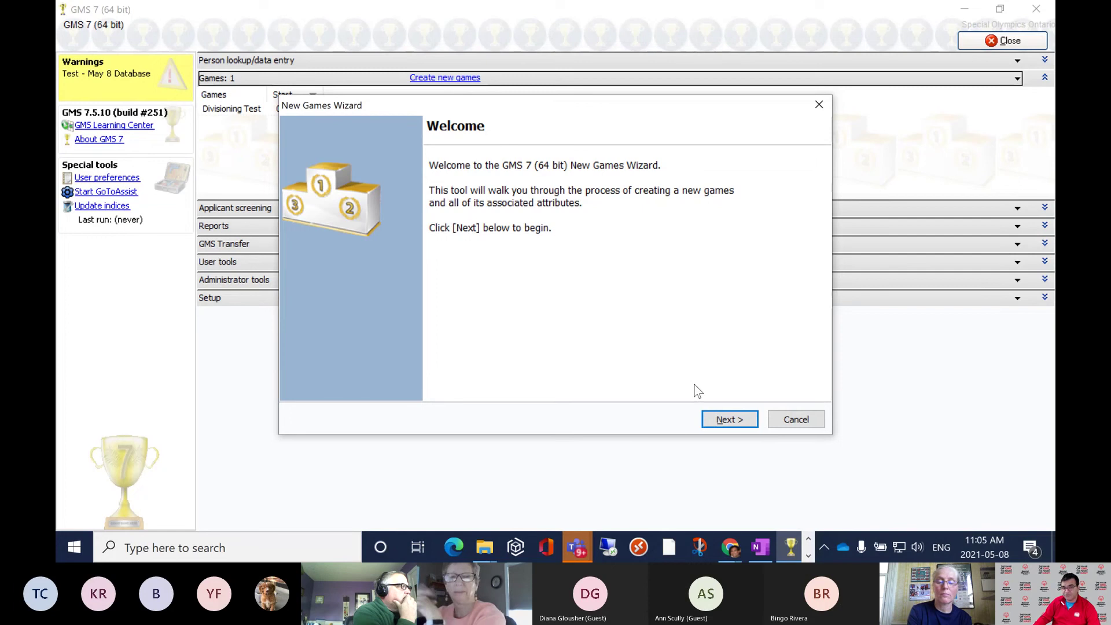
Enter a Fun Games name and description 'This is a training Games', leaving group and delegations unset
click(729, 420)
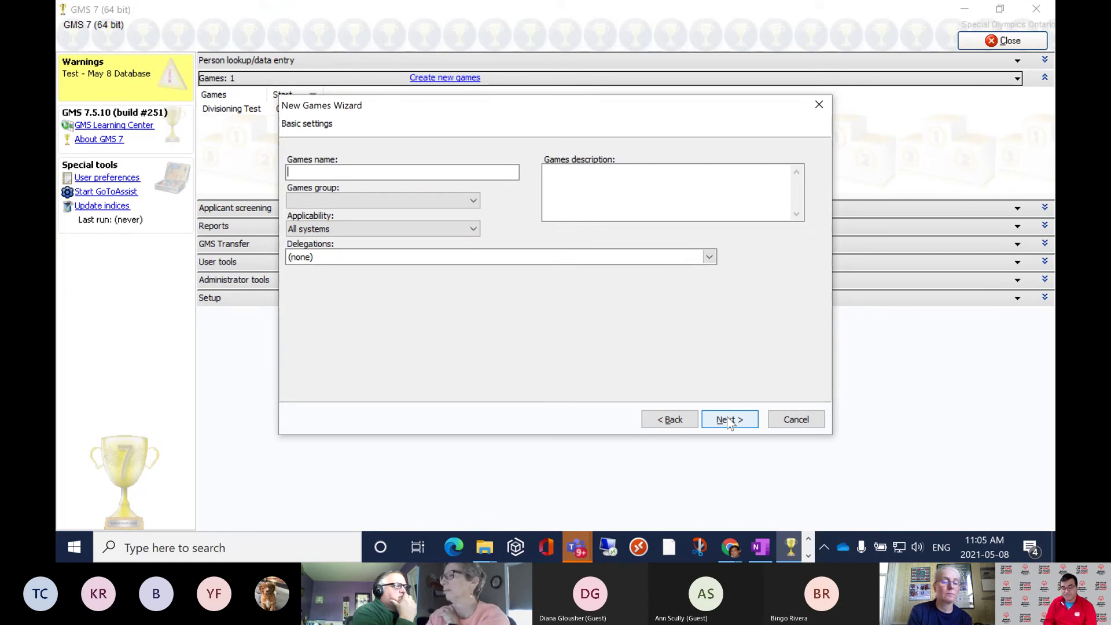
text(Jaam)
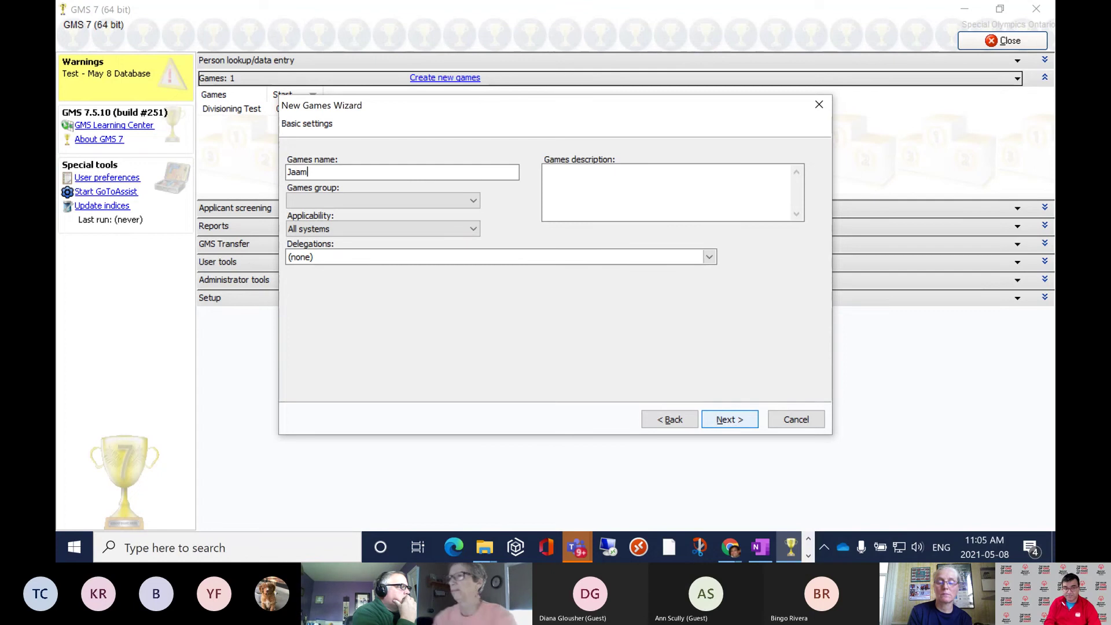
text(ess & Hell)
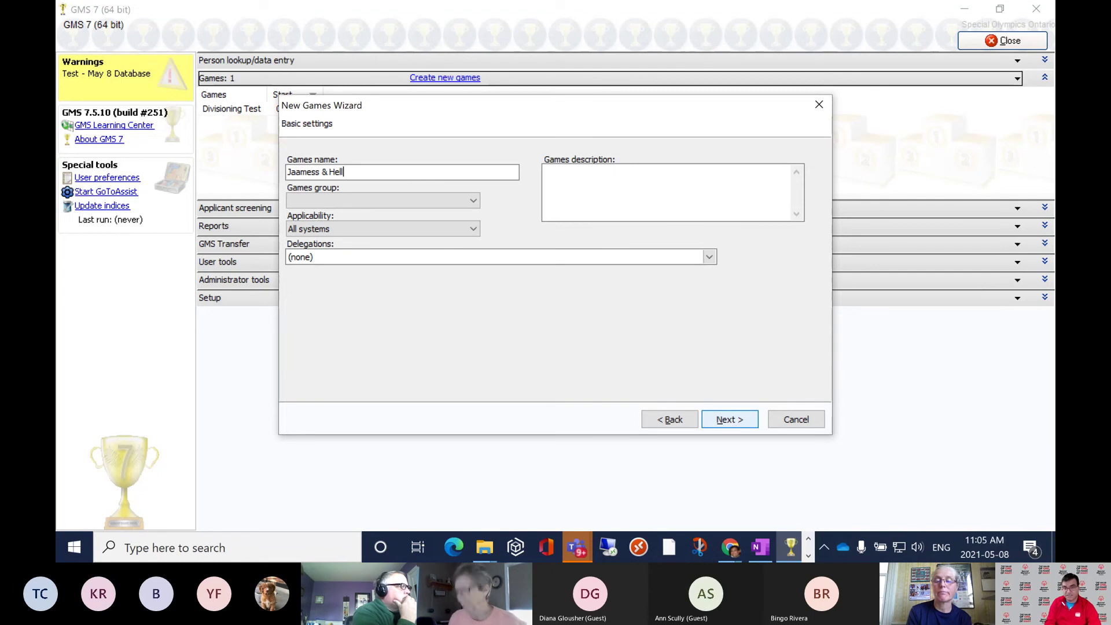
text(aina's Fun Games)
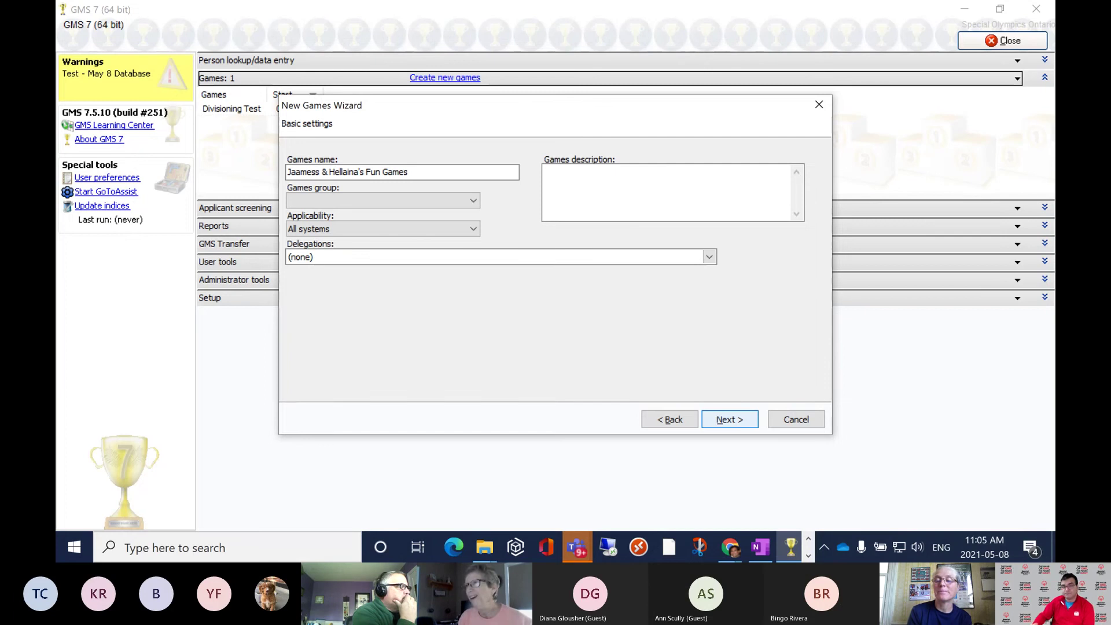
click(467, 203)
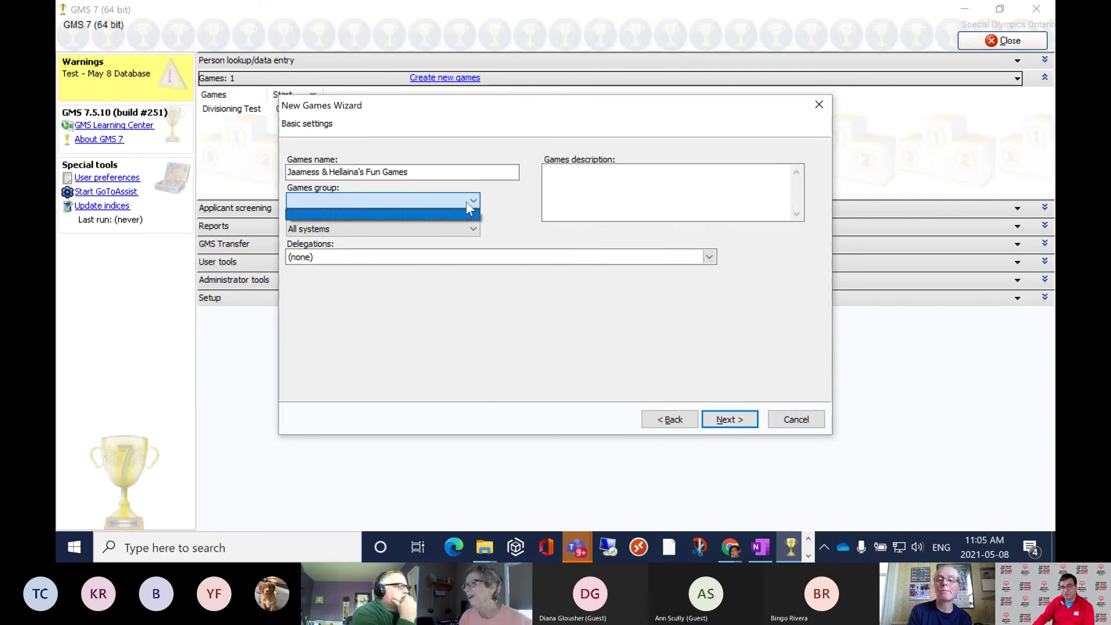
click(468, 203)
click(689, 177)
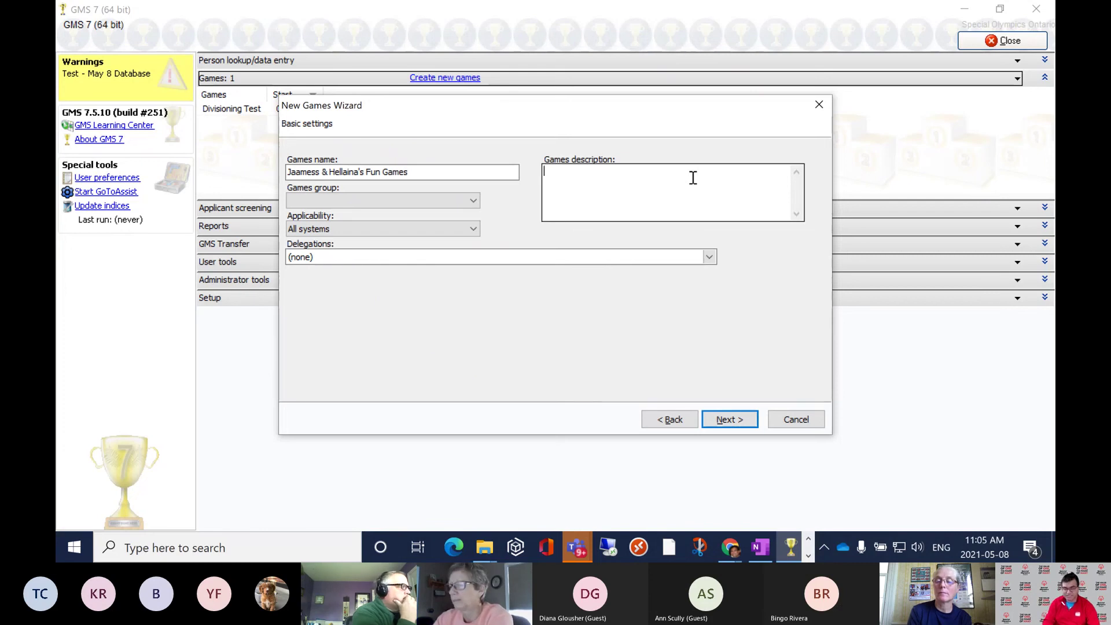
text(This is a trainin)
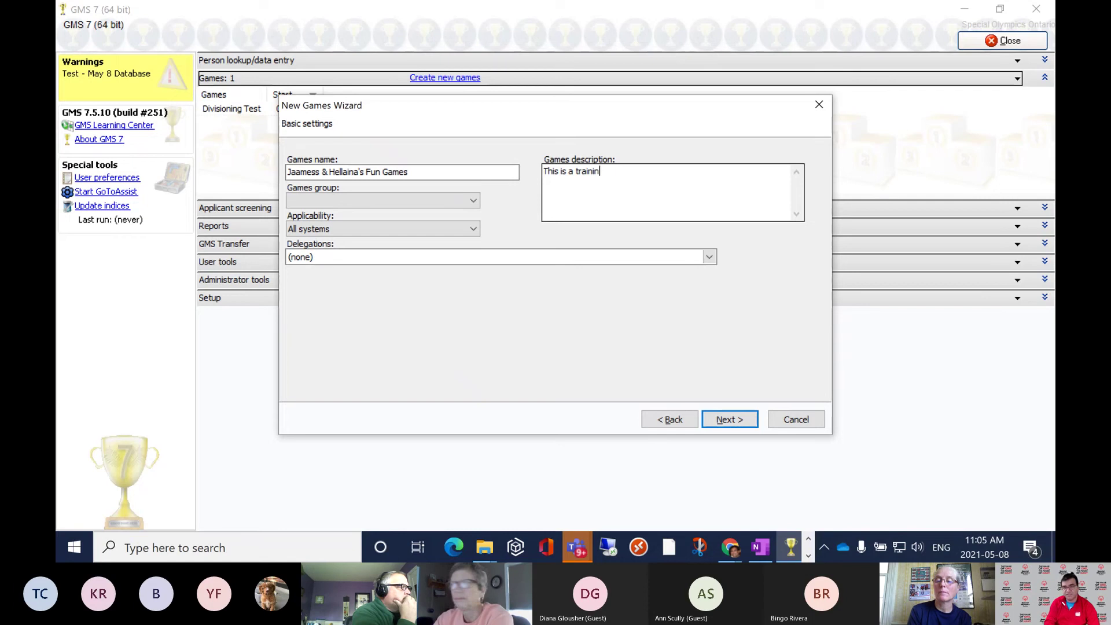
text(g Games)
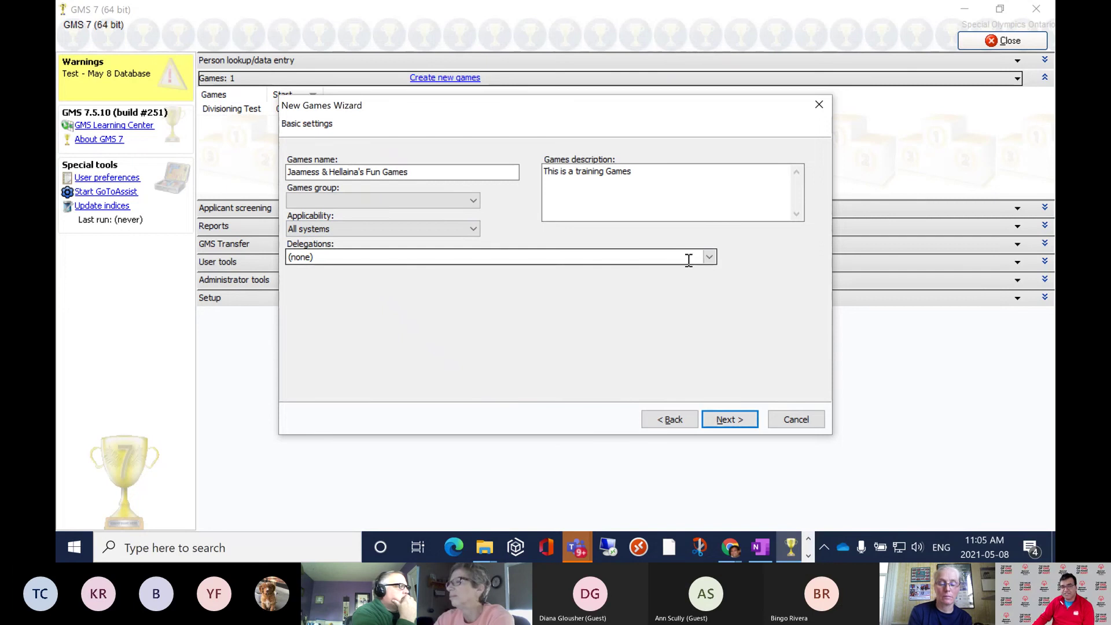
click(709, 257)
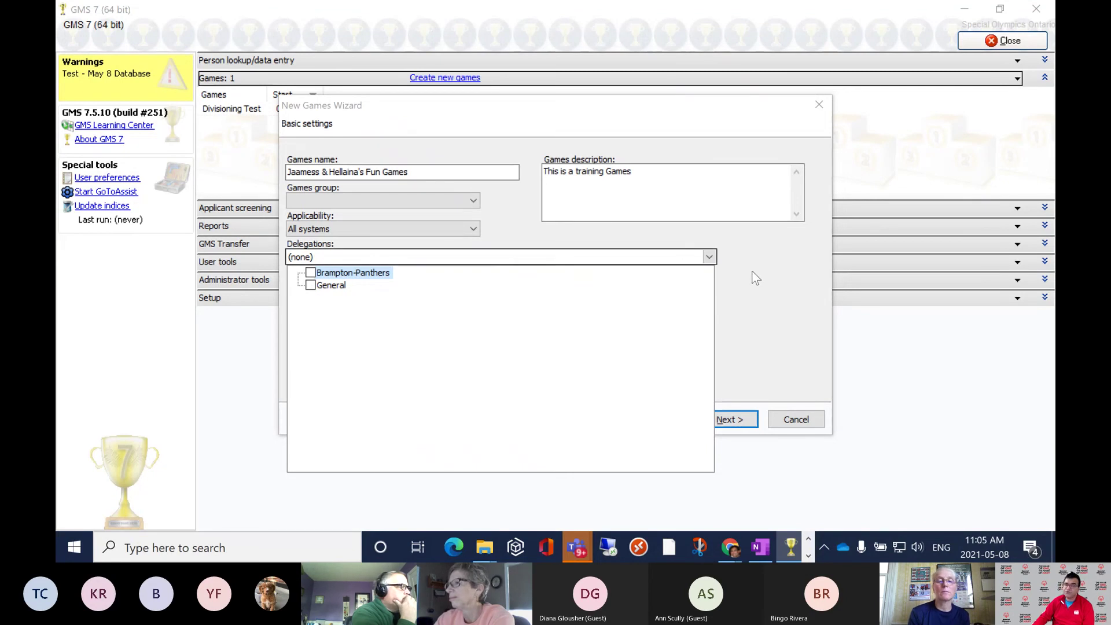
click(769, 285)
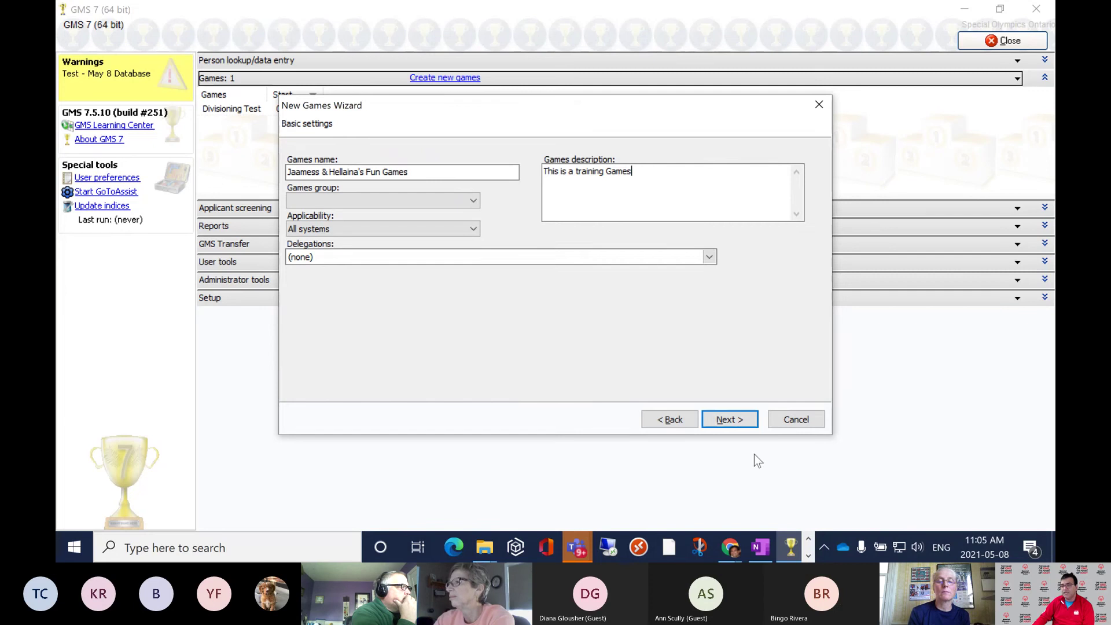
On the Events page, expand the Athletics/Track and Field group with no events included yet
click(729, 420)
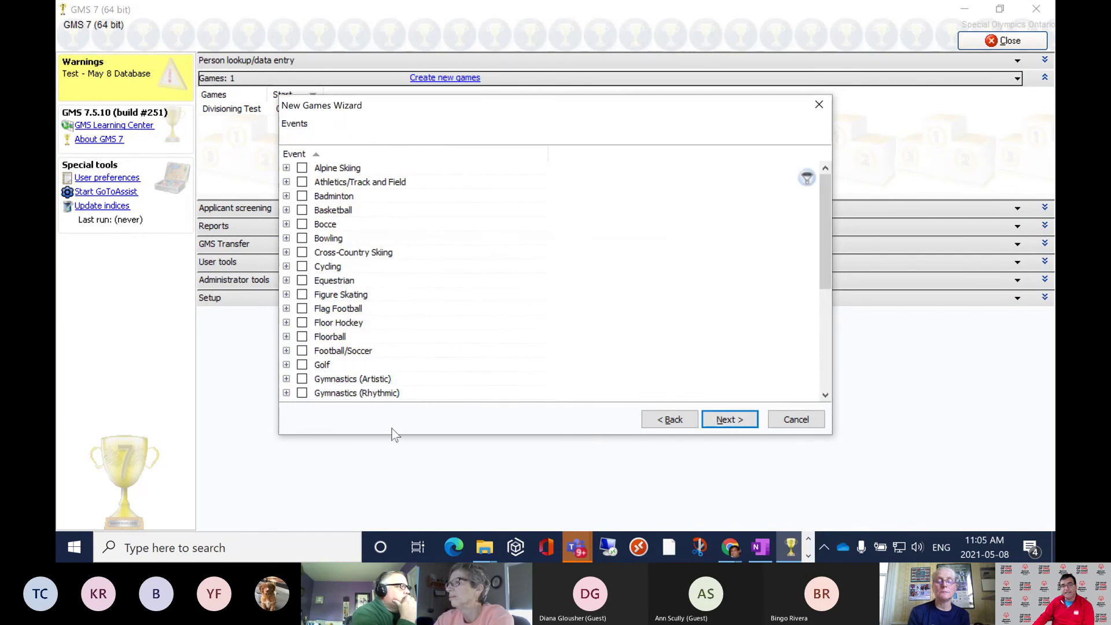
scroll(617, 321, down, 5)
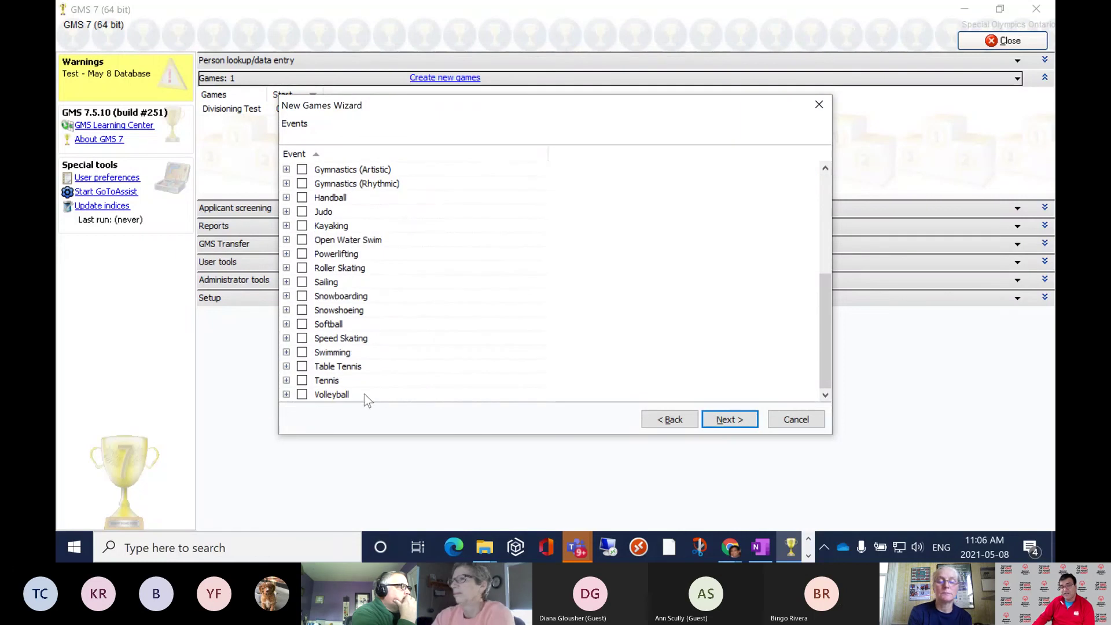
scroll(528, 323, up, 5)
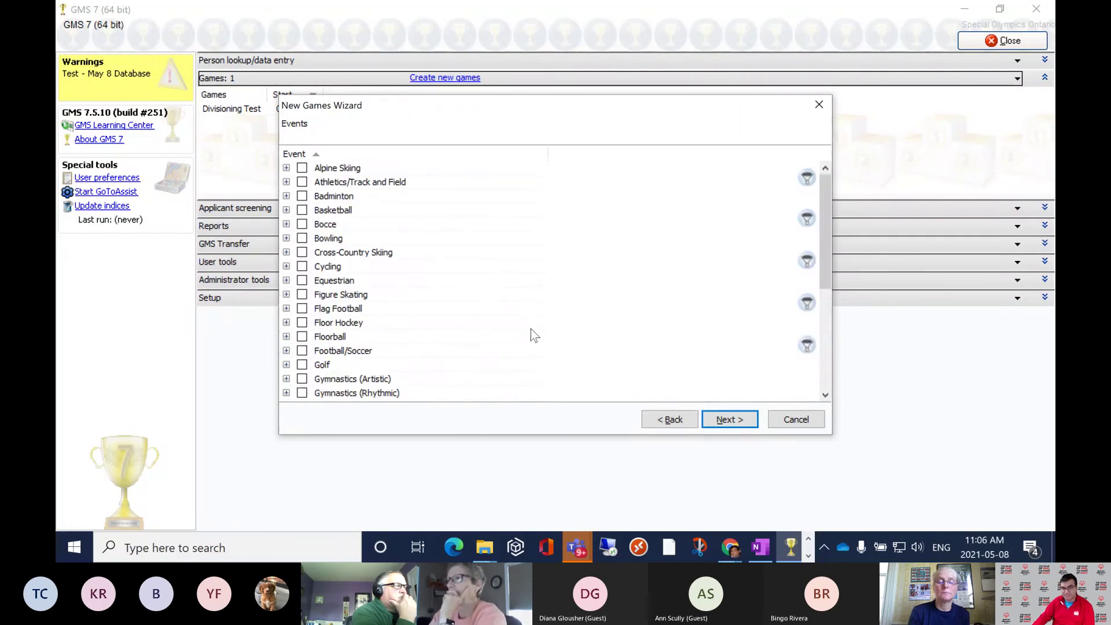
scroll(535, 340, down, 5)
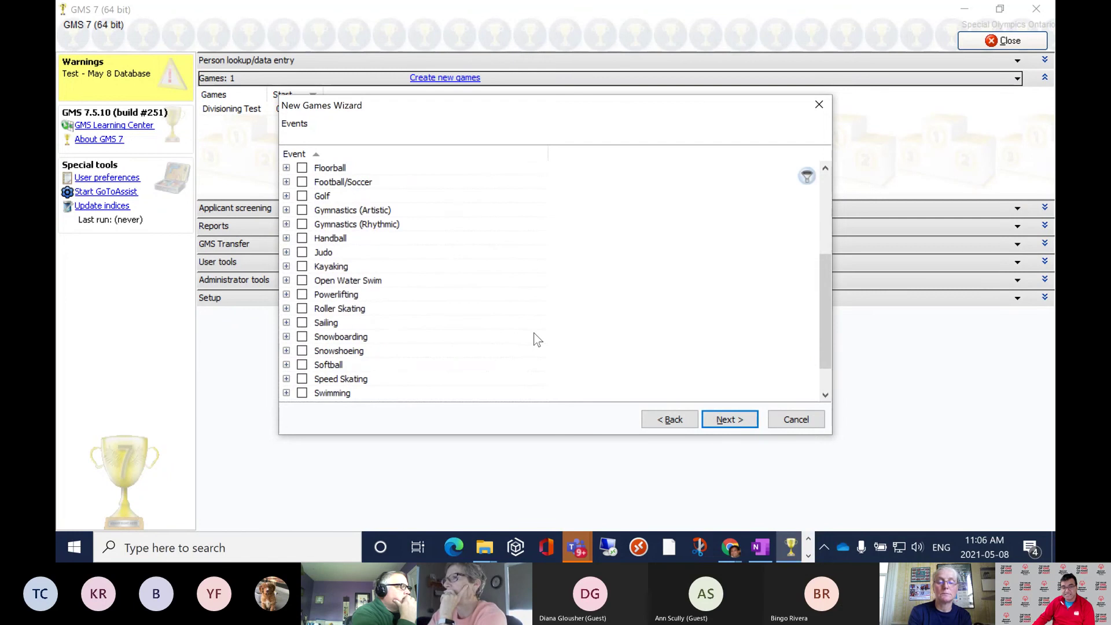
scroll(535, 339, up, 2)
scroll(534, 336, up, 3)
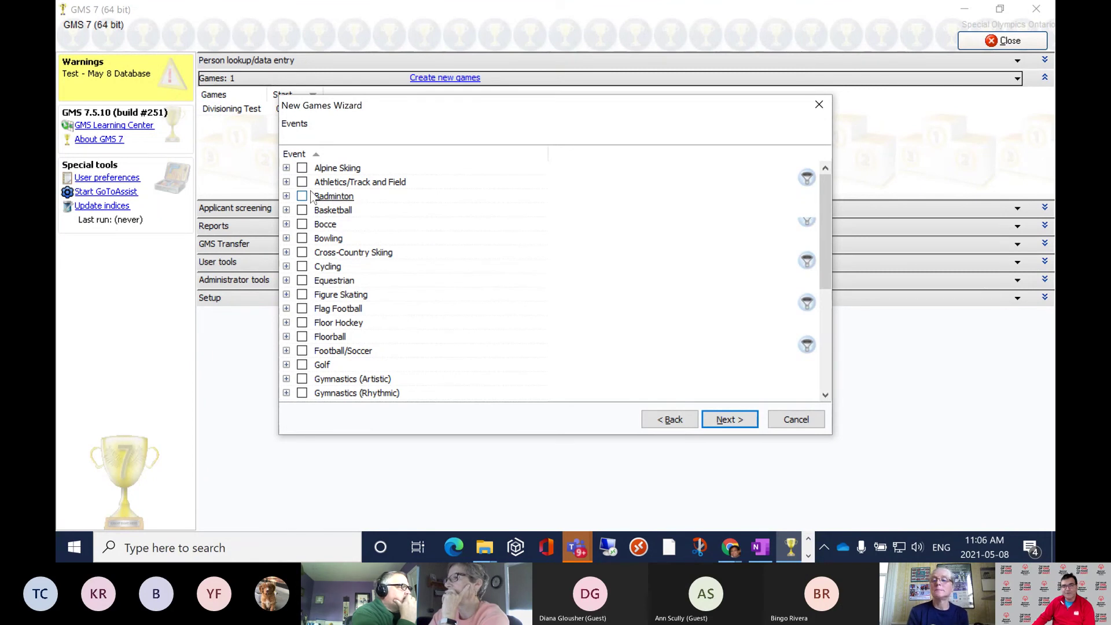
click(286, 182)
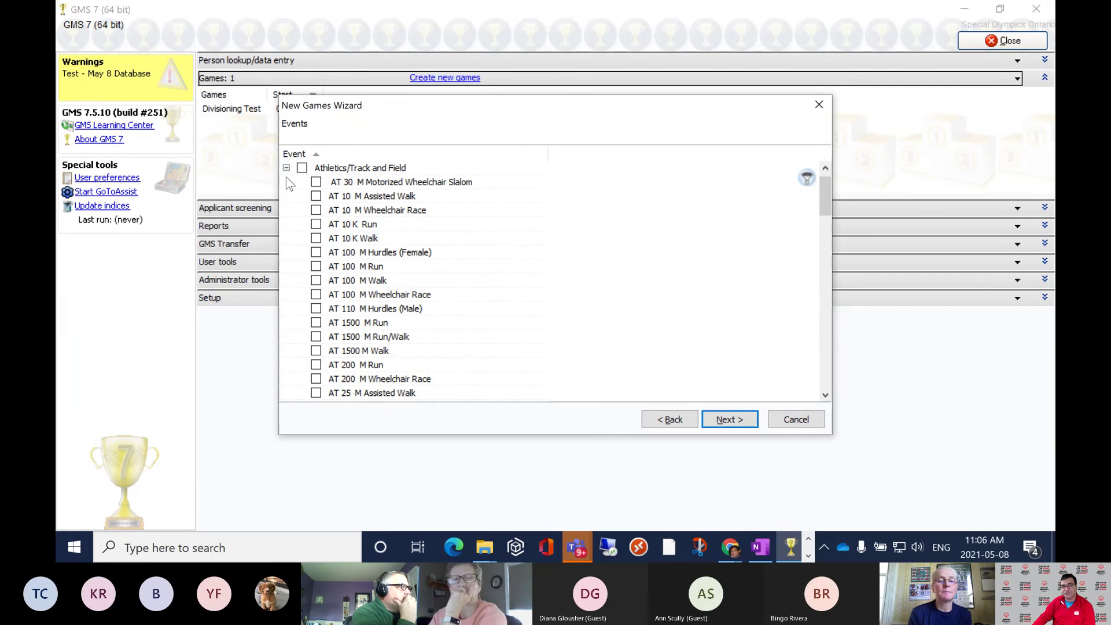
click(286, 168)
click(302, 167)
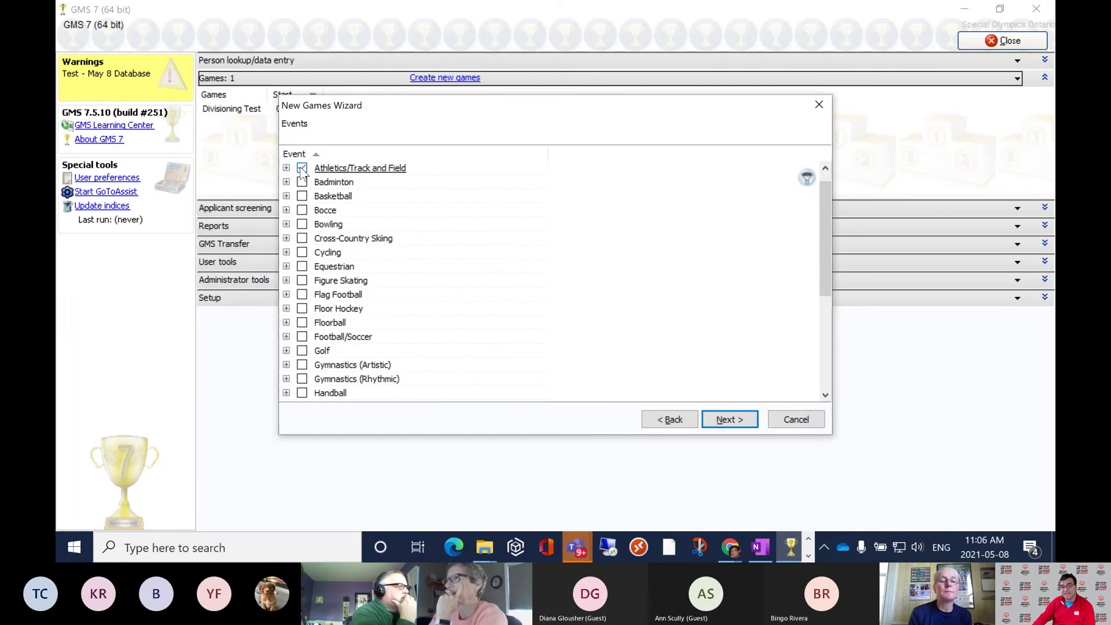
click(286, 168)
scroll(446, 290, down, 8)
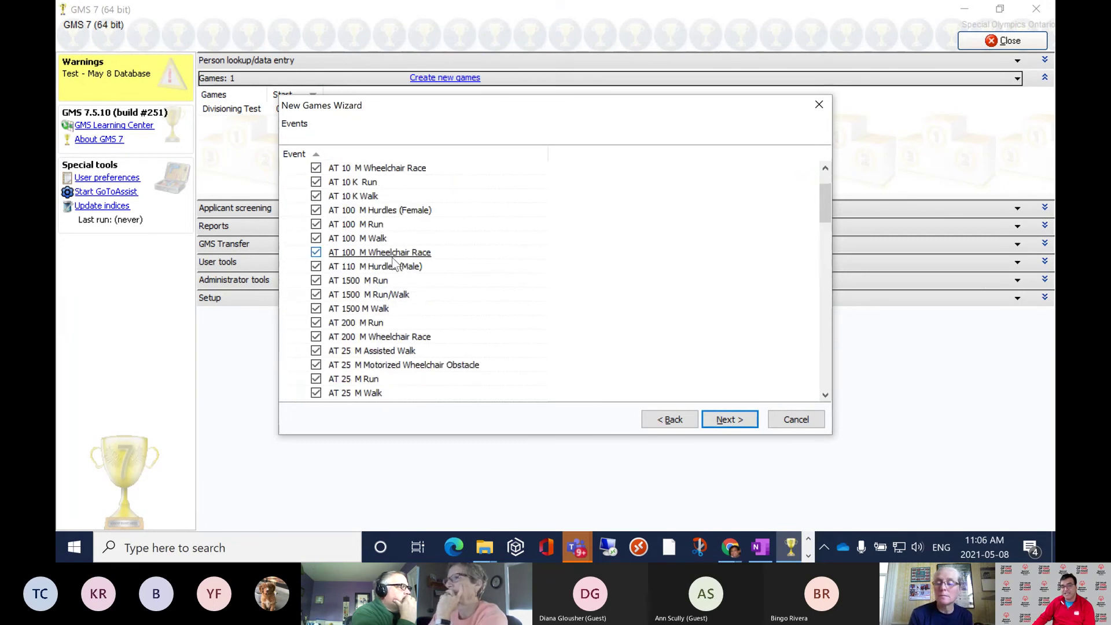
scroll(446, 293, down, 15)
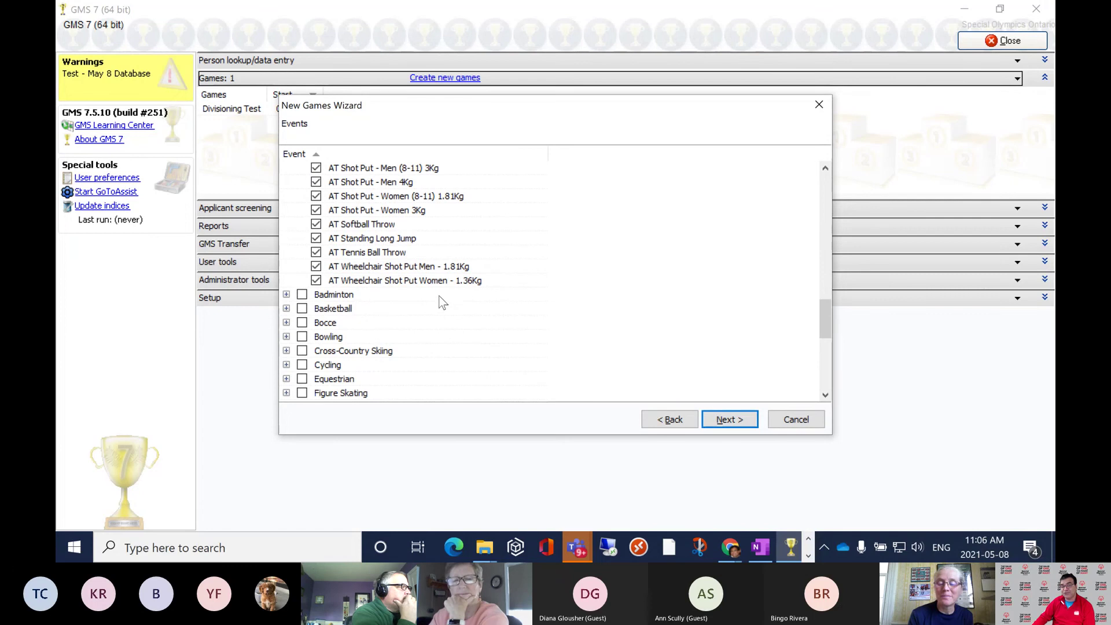
scroll(430, 285, up, 20)
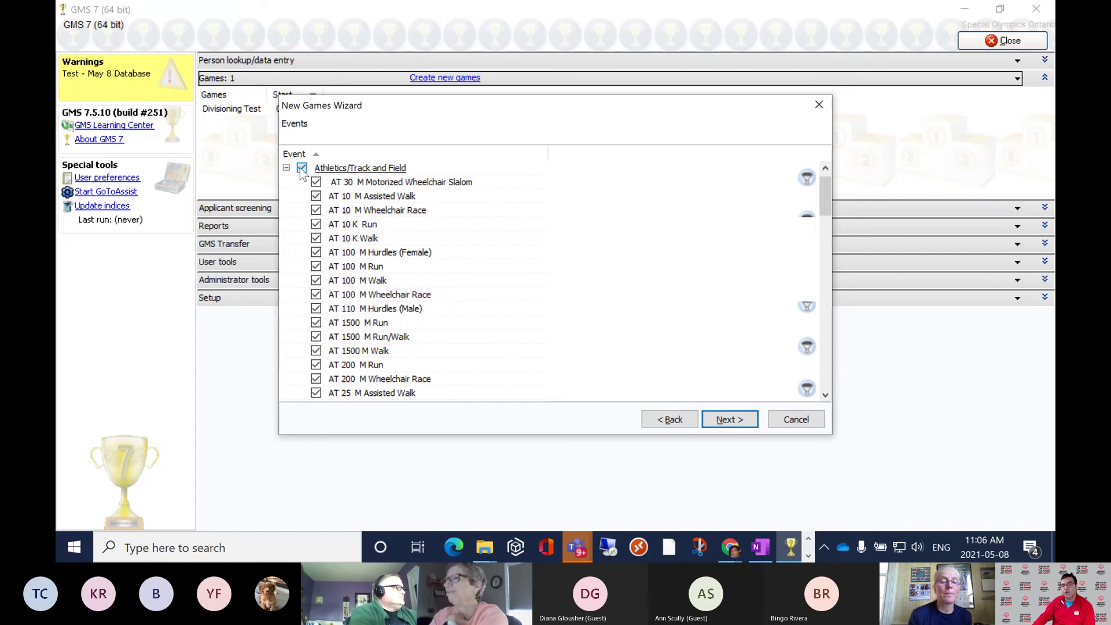
click(302, 167)
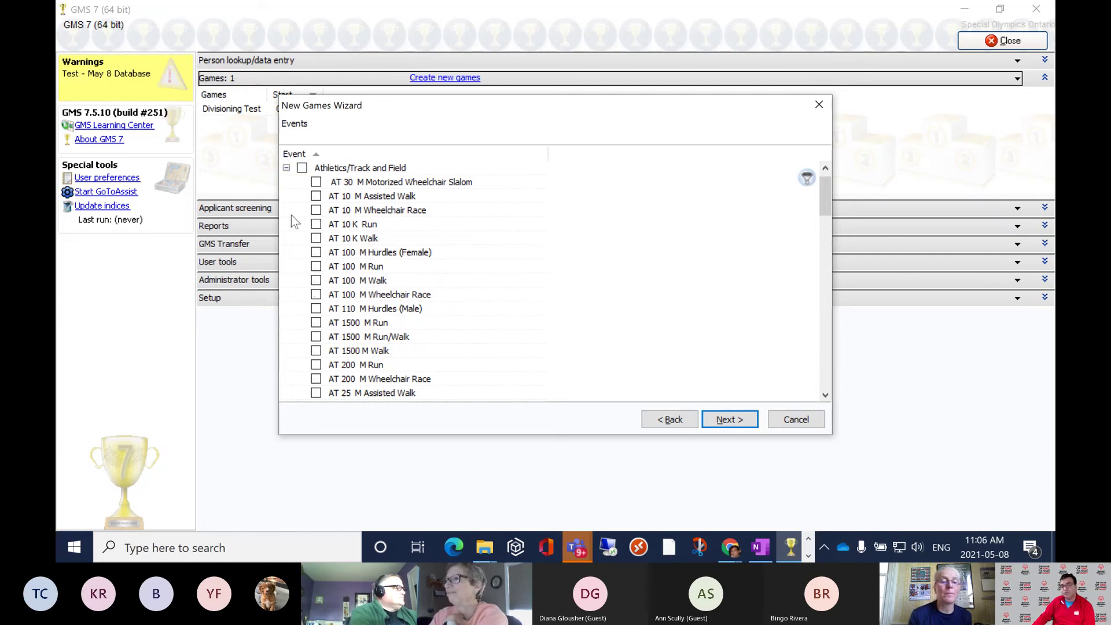
click(285, 169)
click(286, 169)
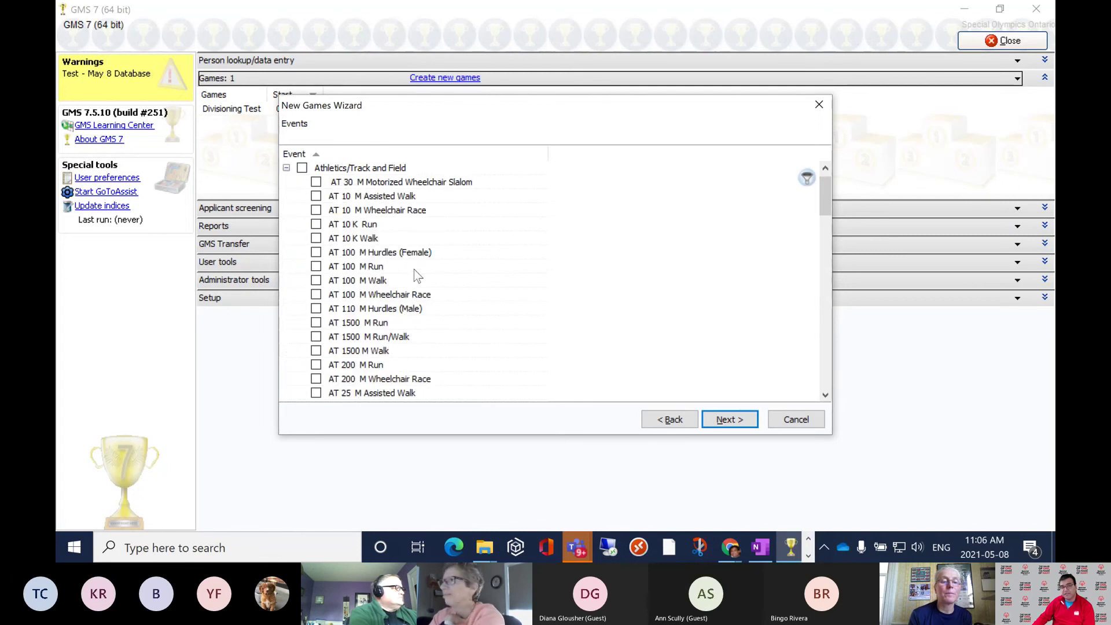
scroll(414, 270, down, 3)
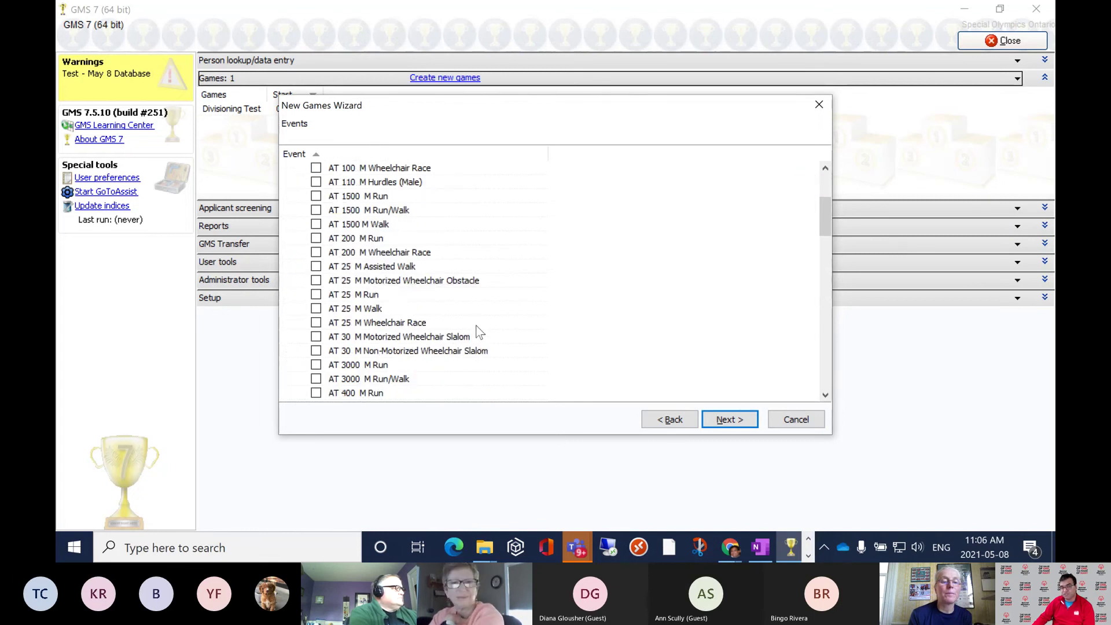
scroll(463, 328, up, 1)
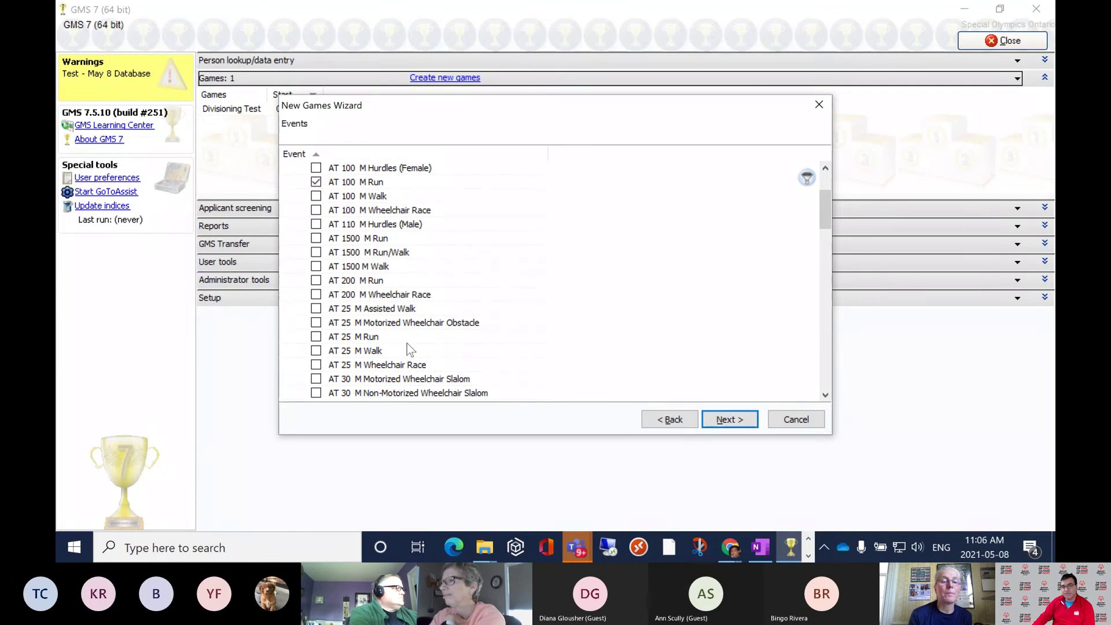
scroll(407, 343, down, 2)
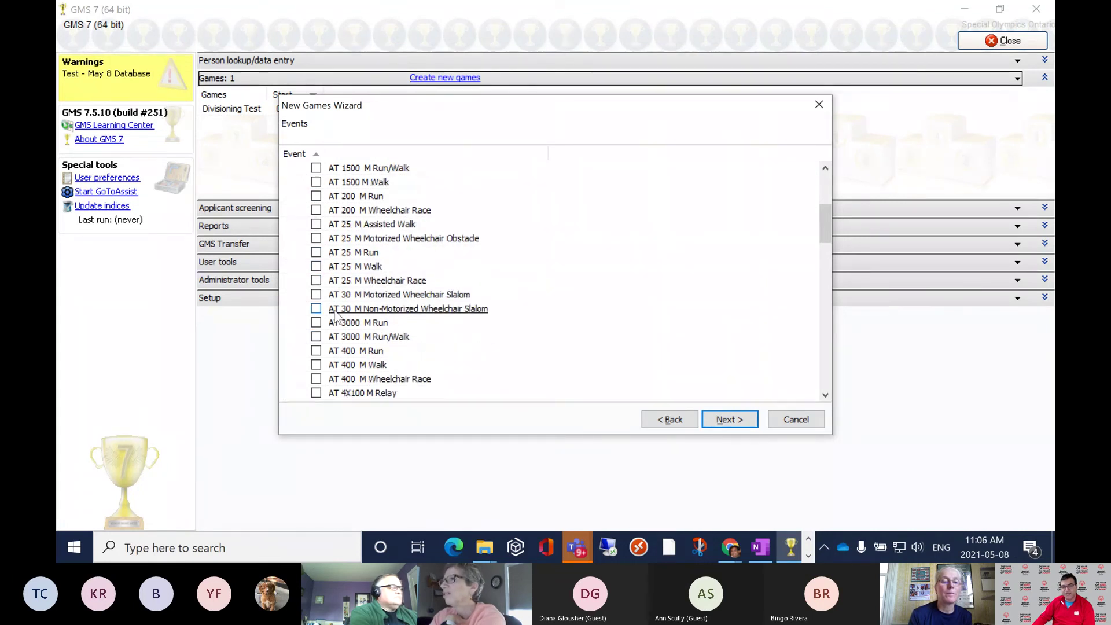
scroll(335, 315, down, 3)
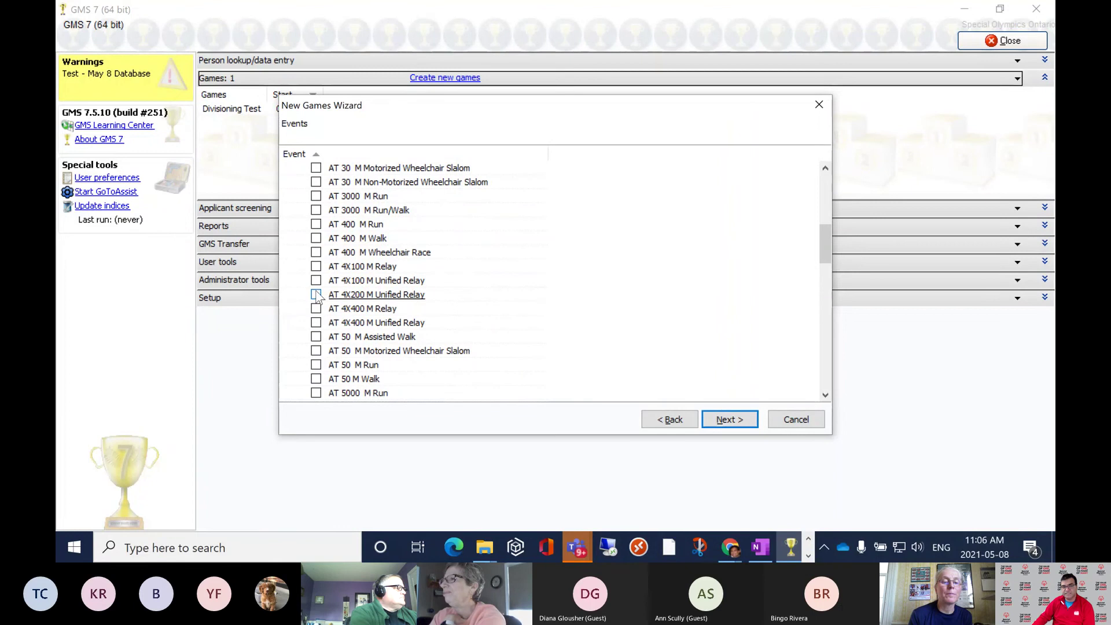
Include the AT 4X100 M Relay event
click(316, 266)
scroll(363, 322, down, 5)
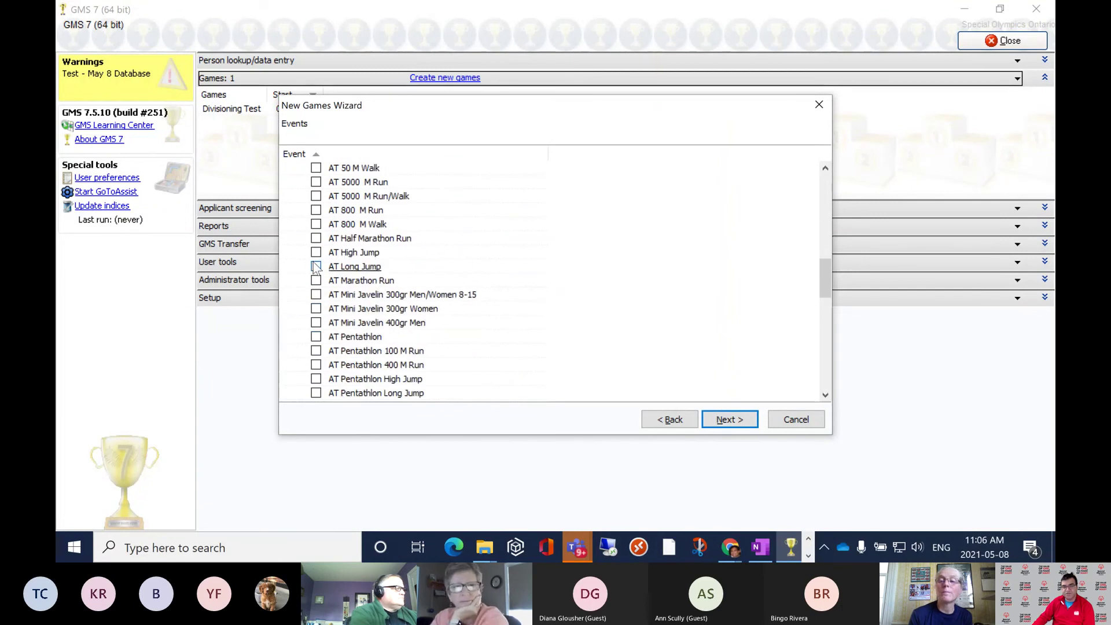
scroll(376, 376, down, 3)
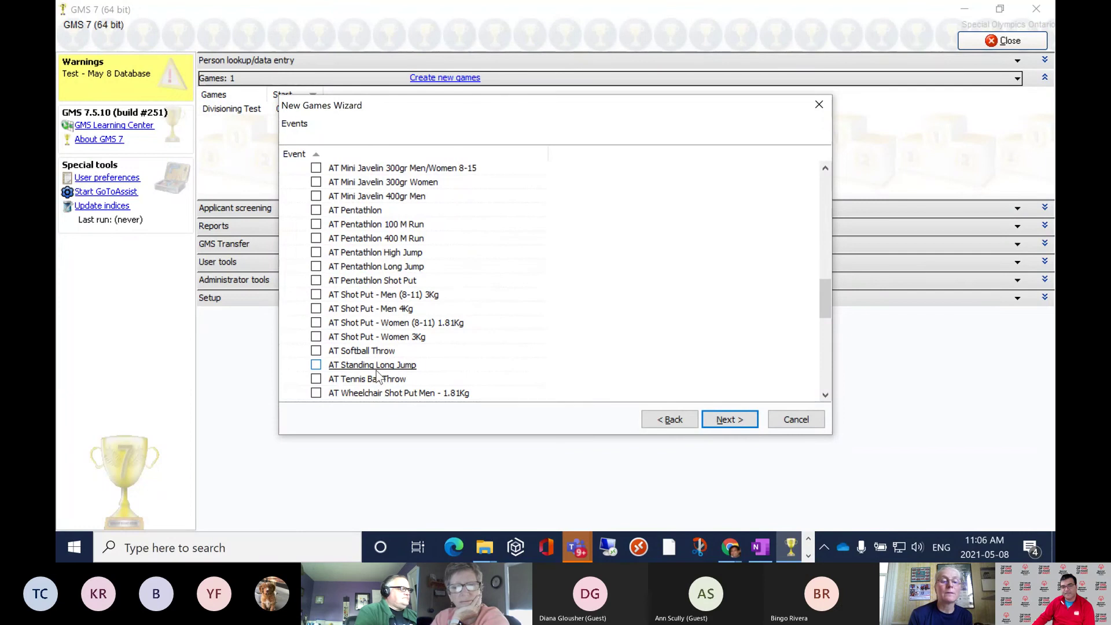
Include AT Pentathlon with its 100 M Run, 400 M Run, High Jump, Long Jump and Shot Put
click(316, 210)
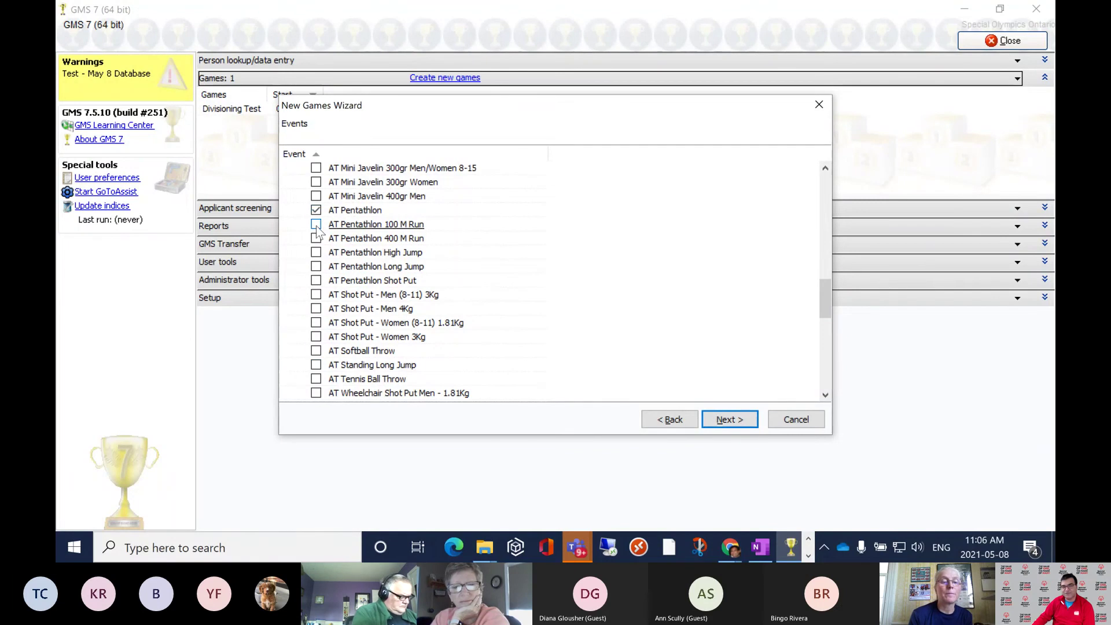
click(316, 224)
click(316, 238)
click(316, 252)
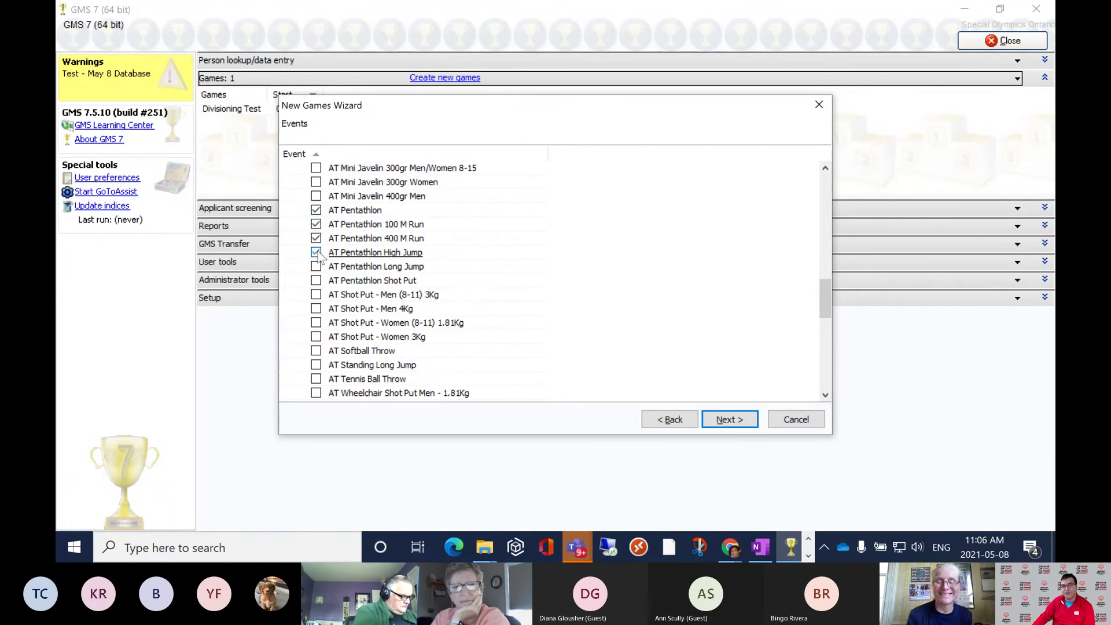
click(316, 267)
click(316, 280)
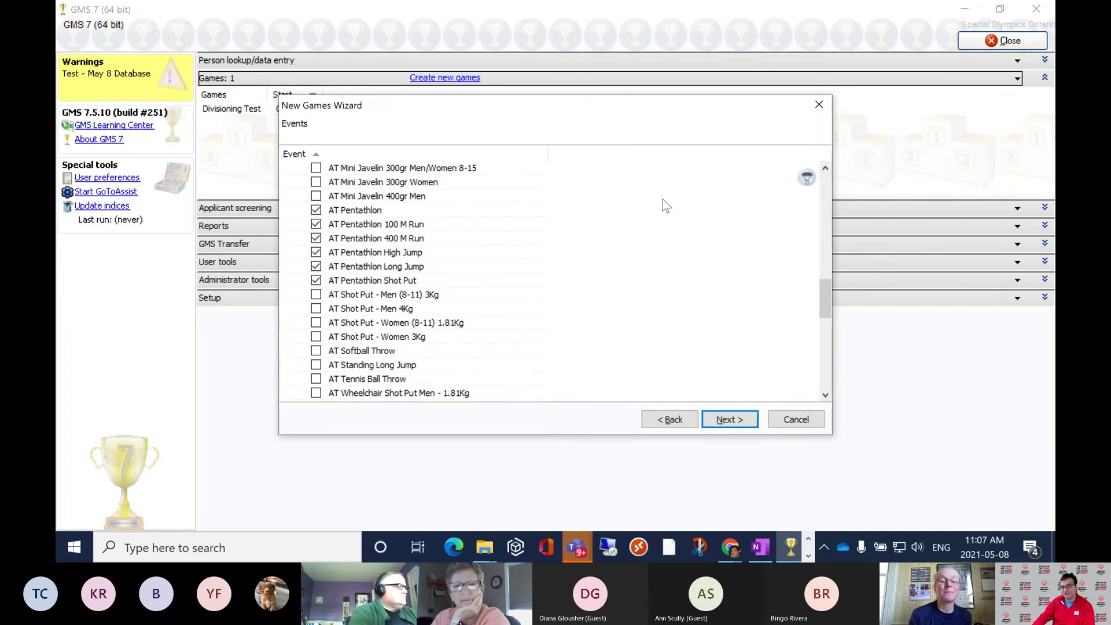
scroll(509, 334, down, 1)
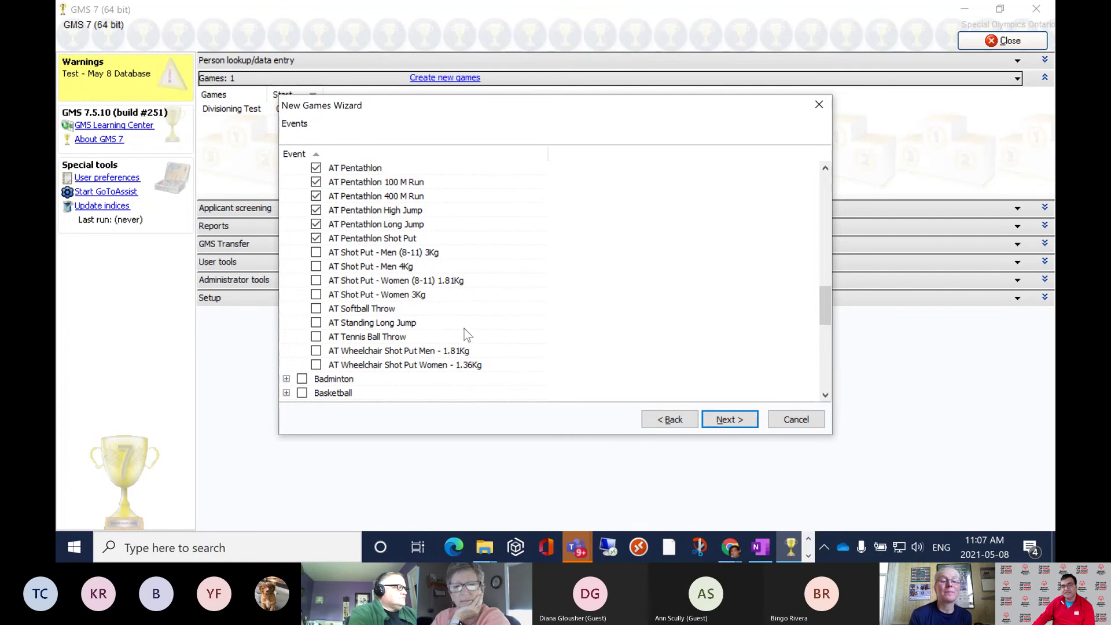
scroll(557, 331, up, 2)
scroll(557, 332, up, 4)
scroll(431, 354, down, 4)
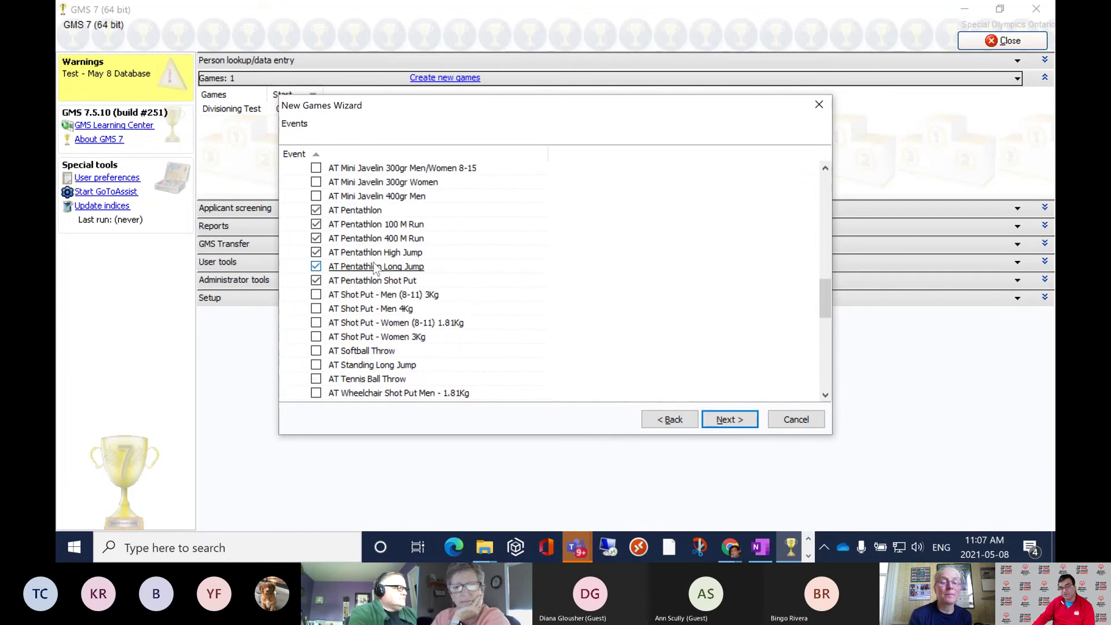
scroll(451, 272, up, 1)
scroll(457, 280, down, 11)
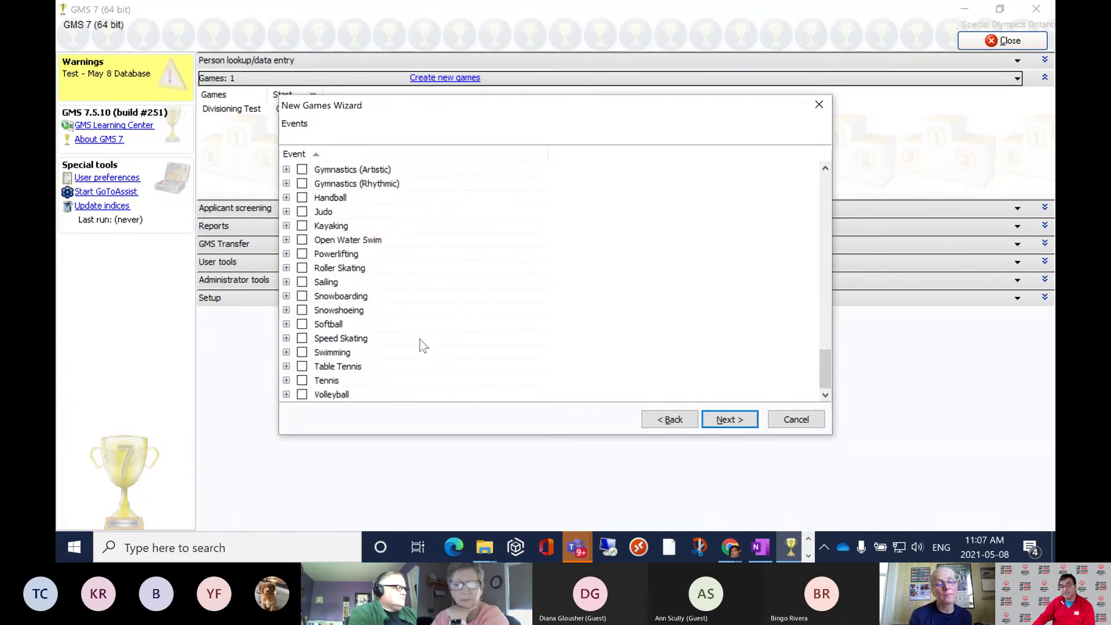
Expand Swimming, include SW 100 M Butterfly, and advance to Roles and dates
click(286, 352)
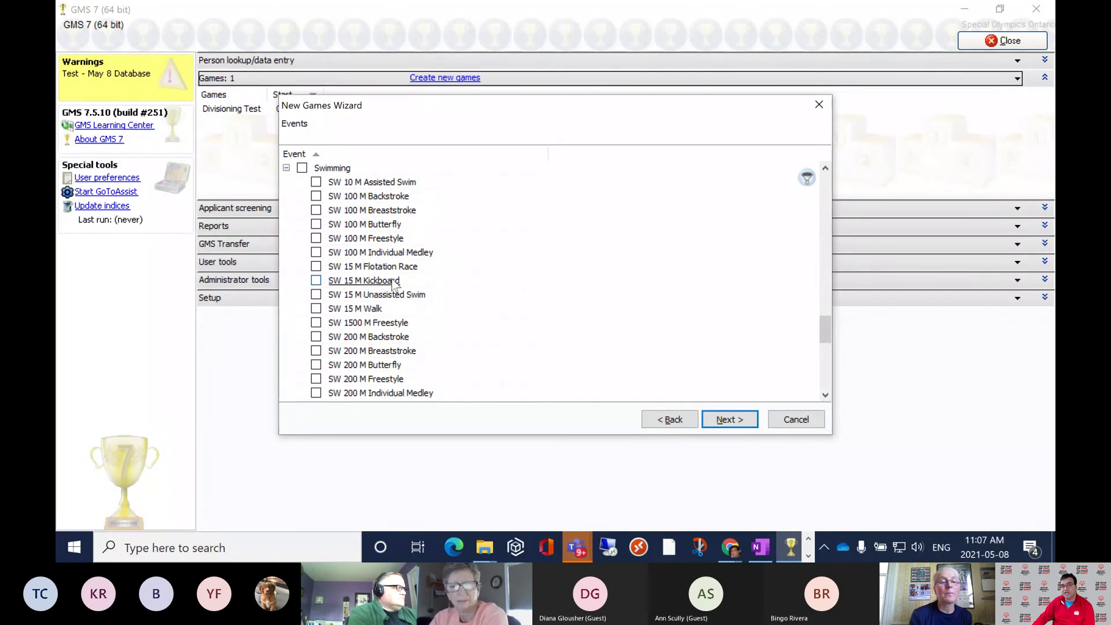
click(316, 224)
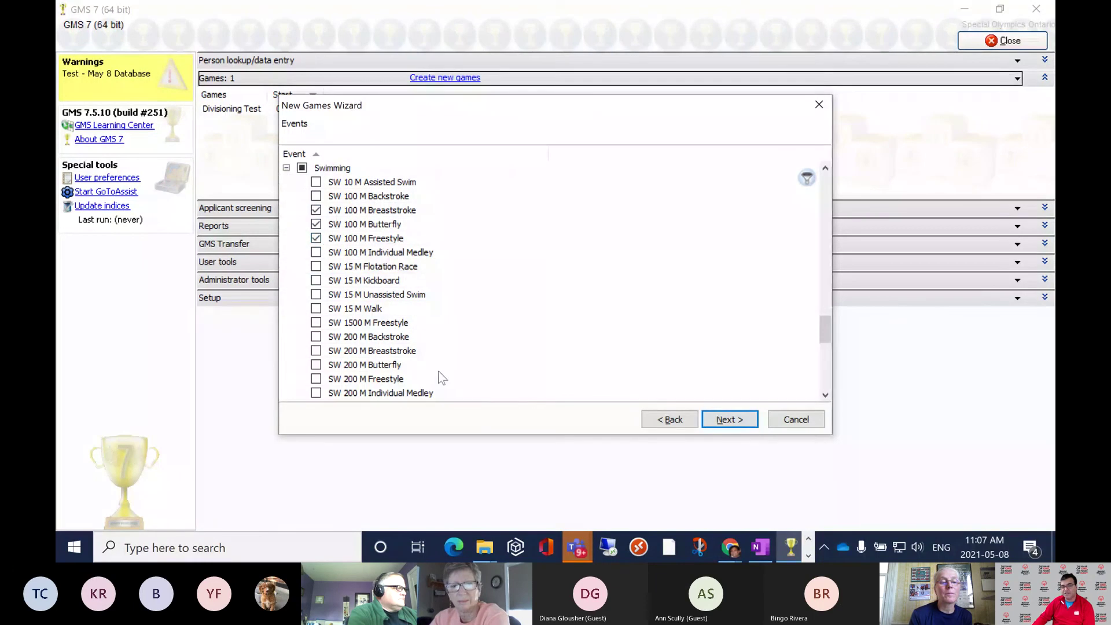
scroll(445, 376, down, 3)
scroll(454, 383, down, 7)
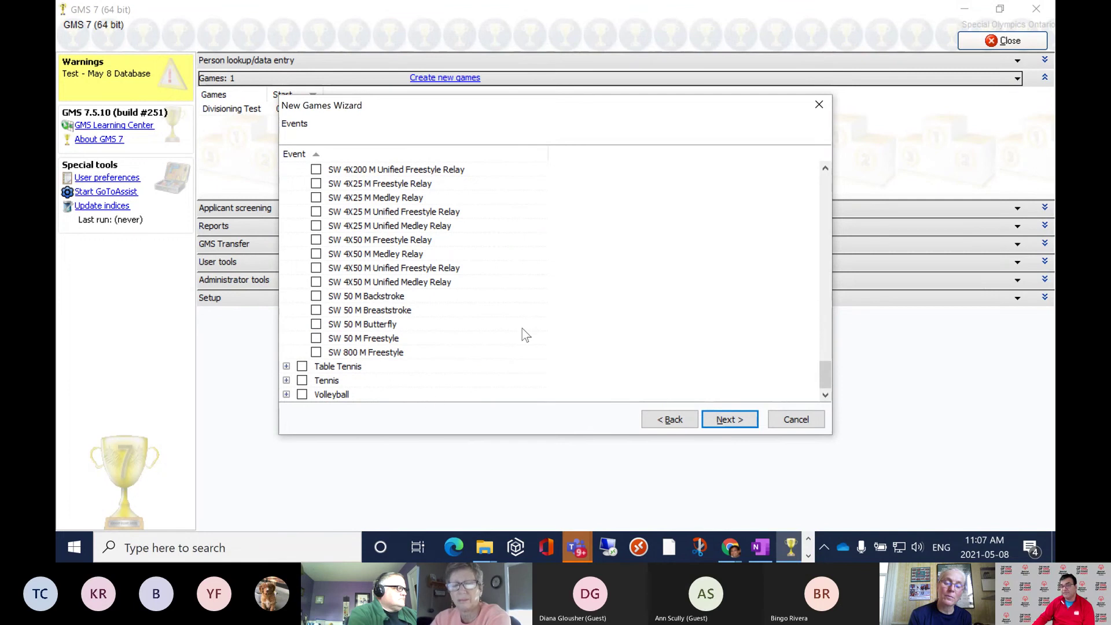
click(747, 420)
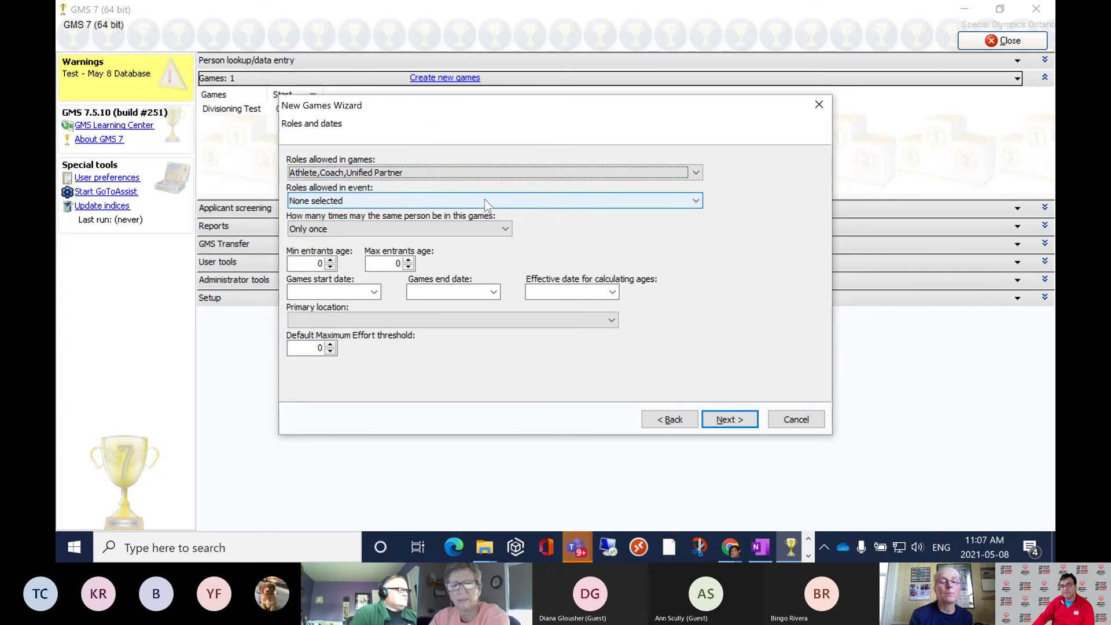
Allow only Athlete as the event role and keep participation limited to Only once
click(696, 201)
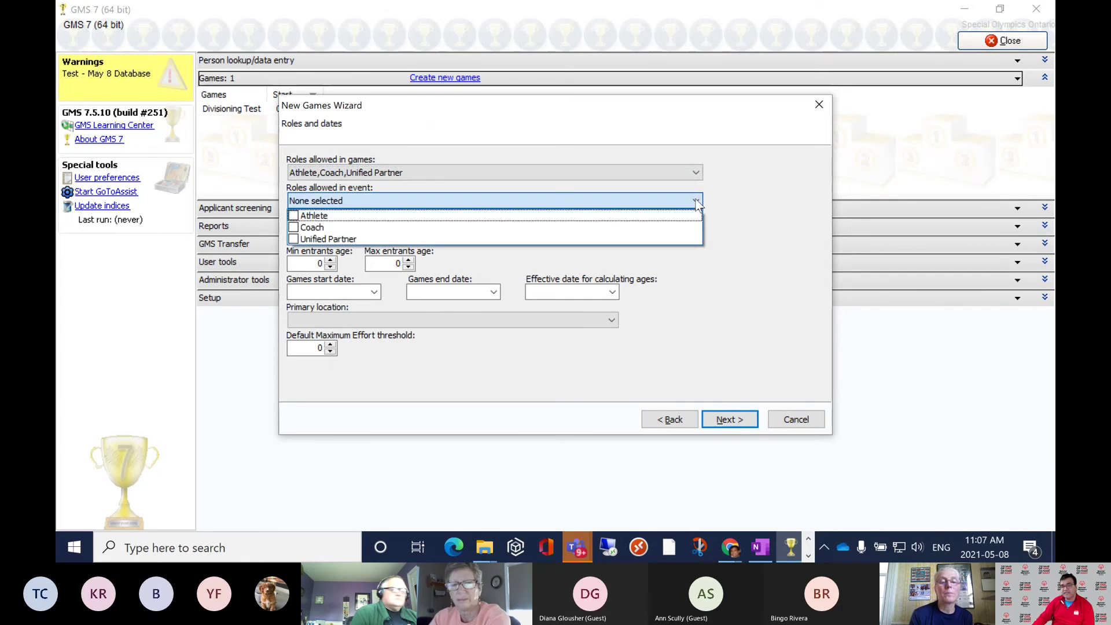
click(295, 216)
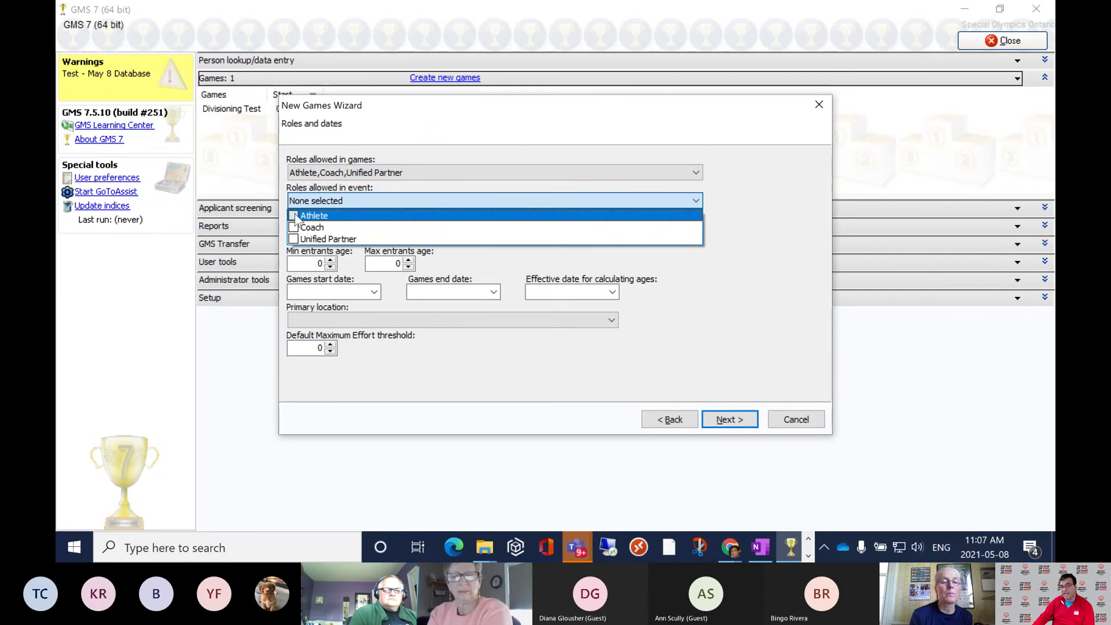
click(646, 262)
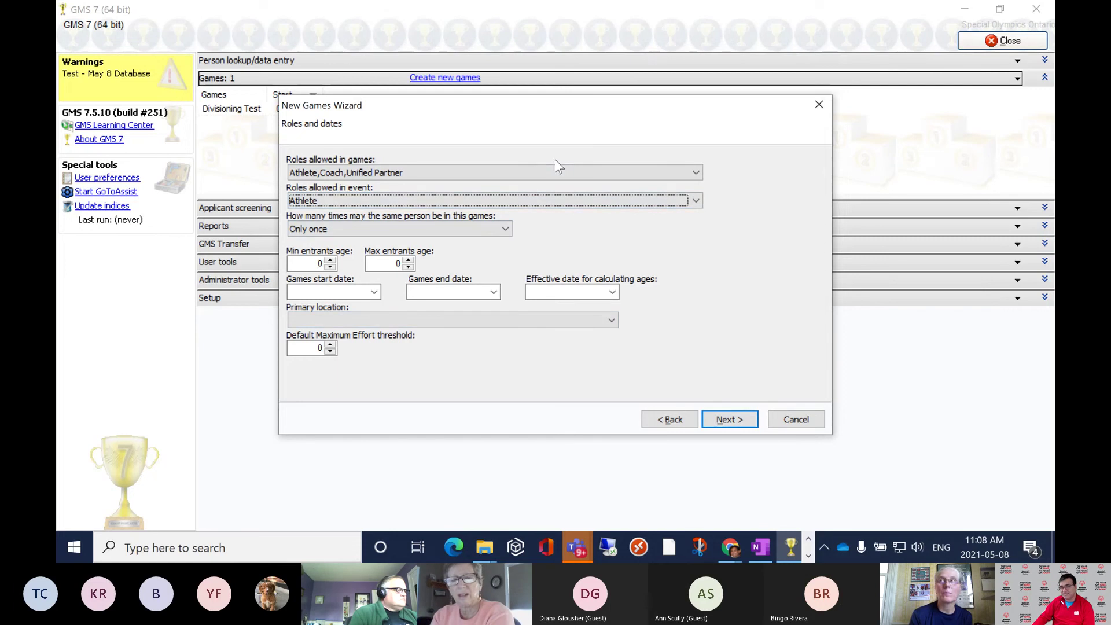
click(693, 203)
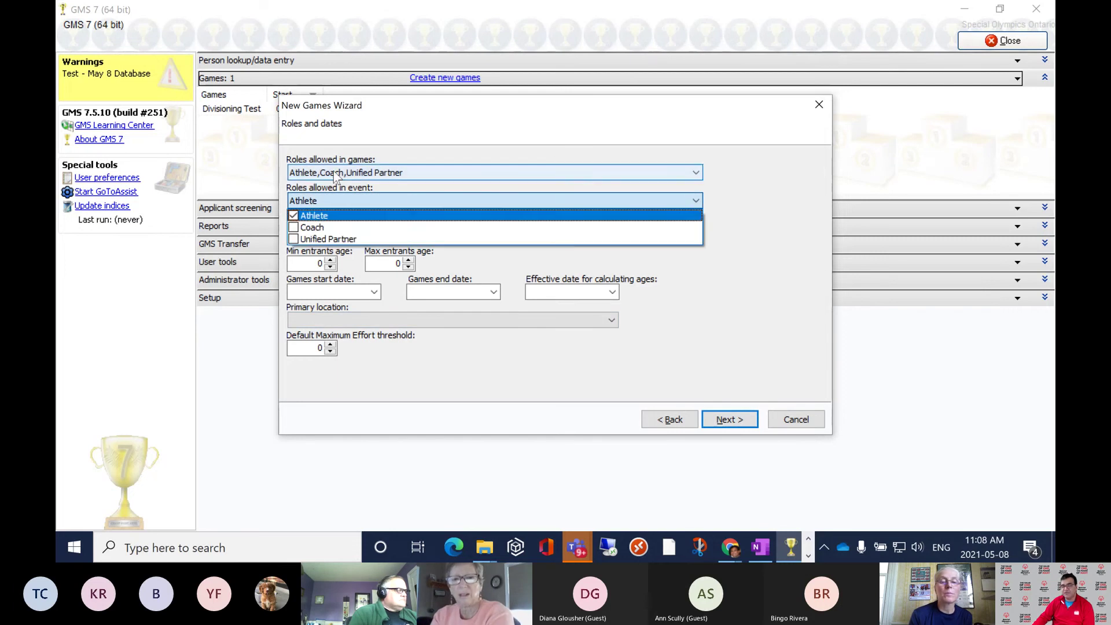
click(294, 240)
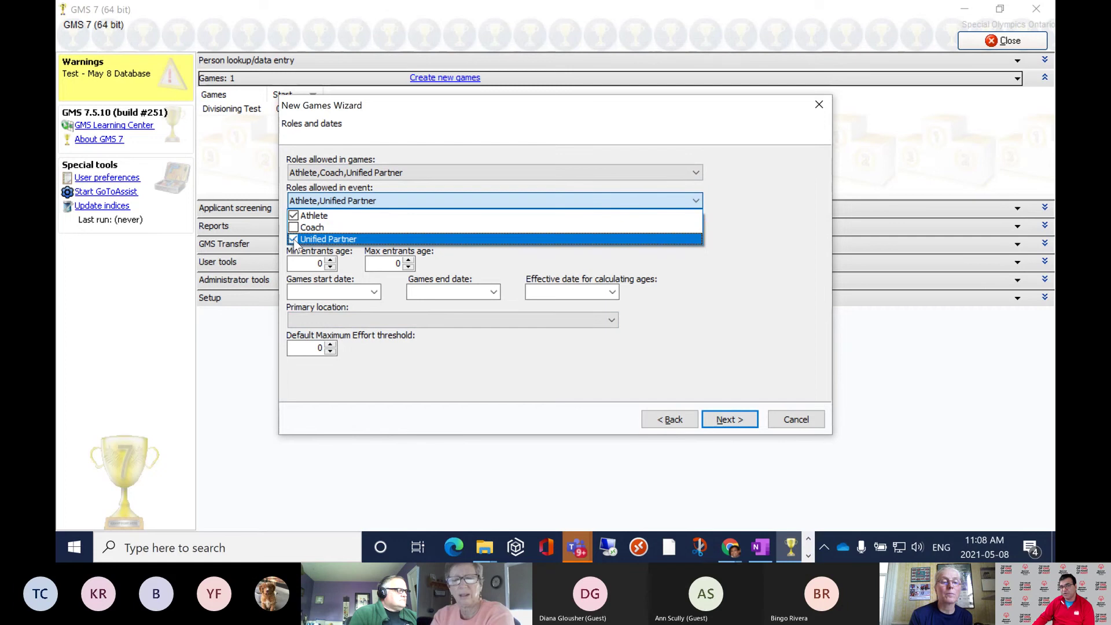
click(293, 239)
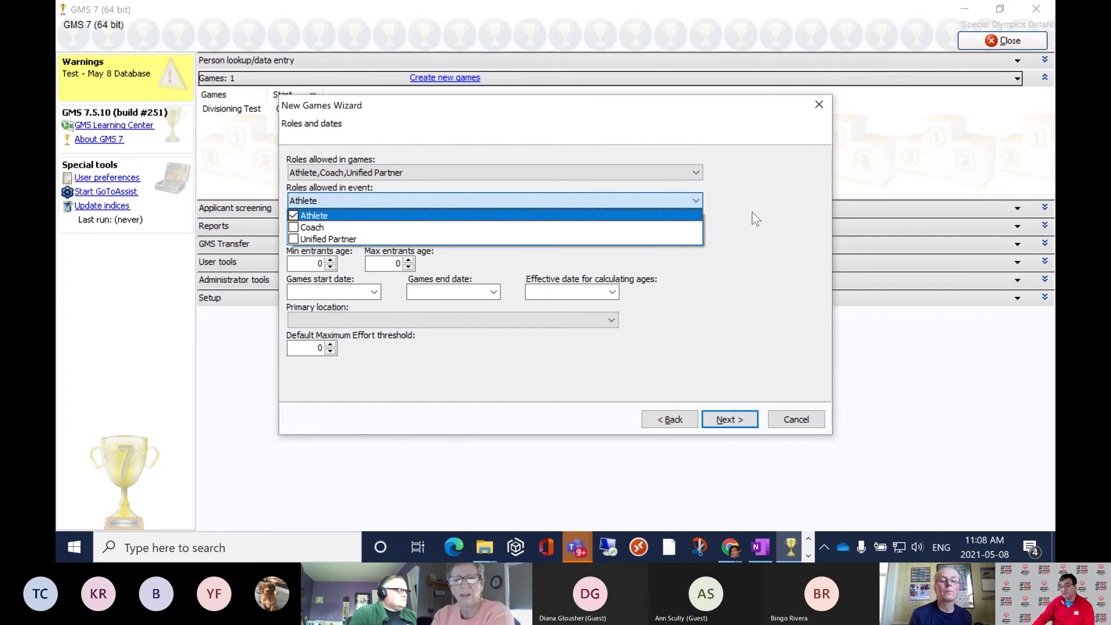
click(768, 205)
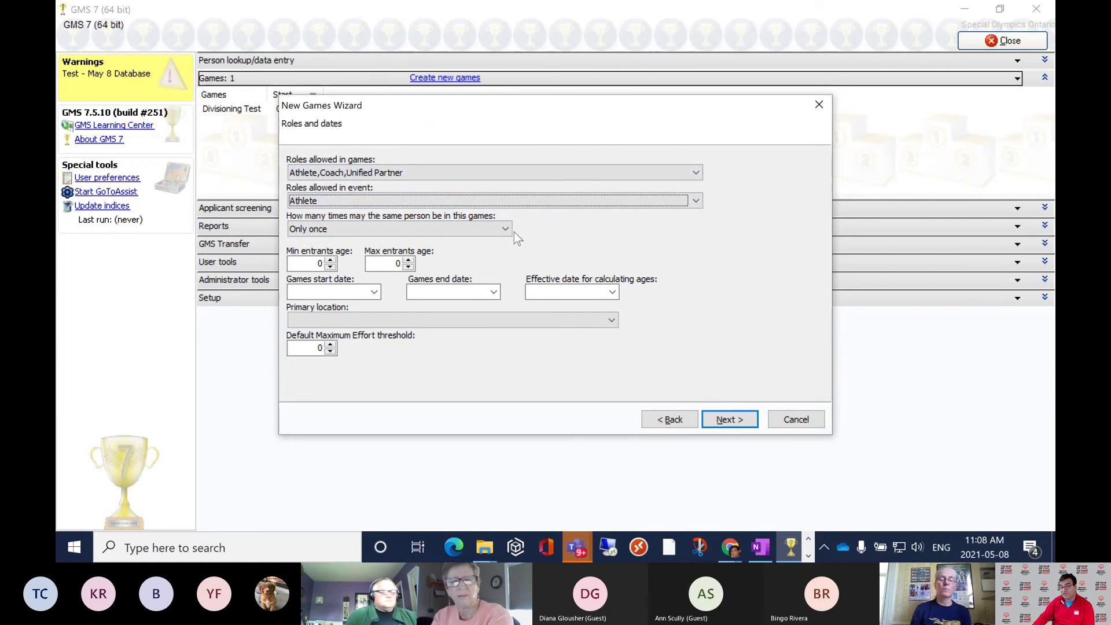
click(489, 228)
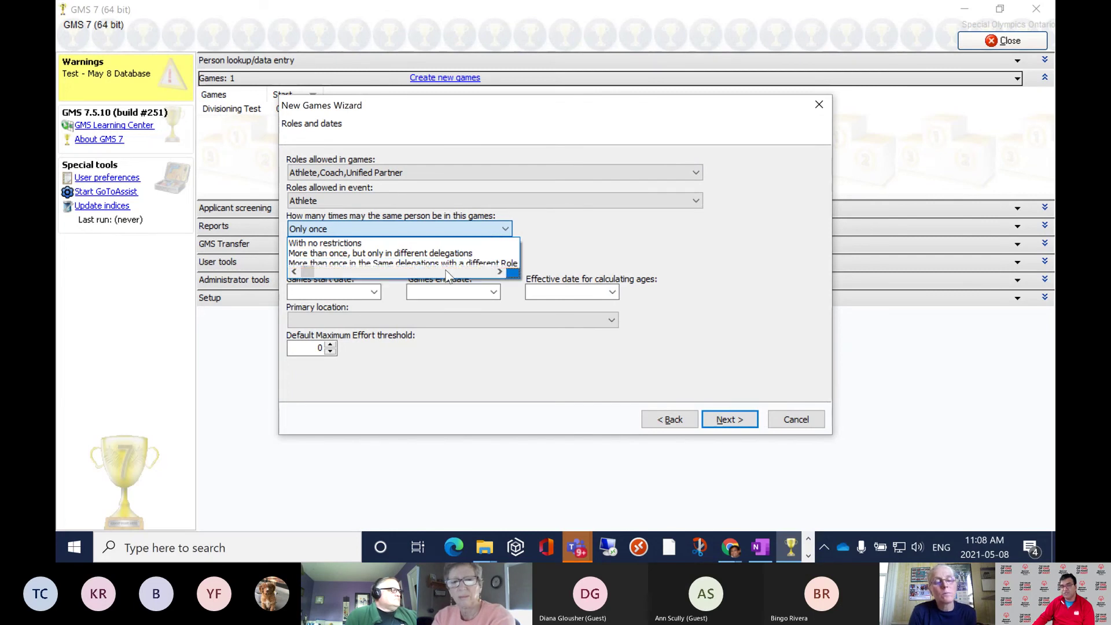
click(564, 243)
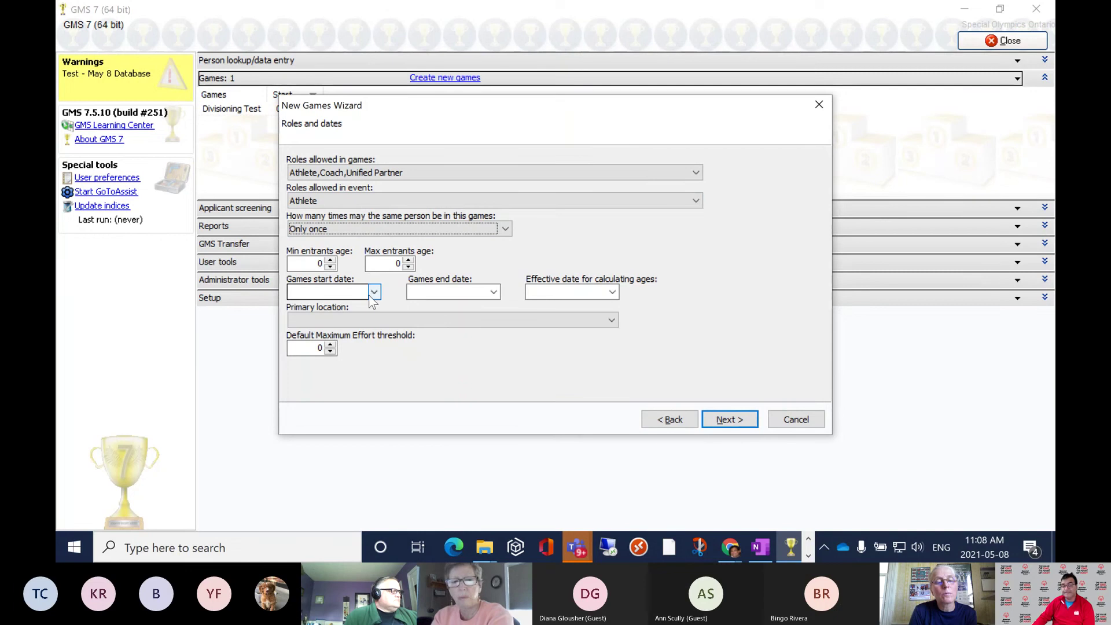
Set the games start date to 05-08-2021 and end date to 05-09-2021
click(373, 292)
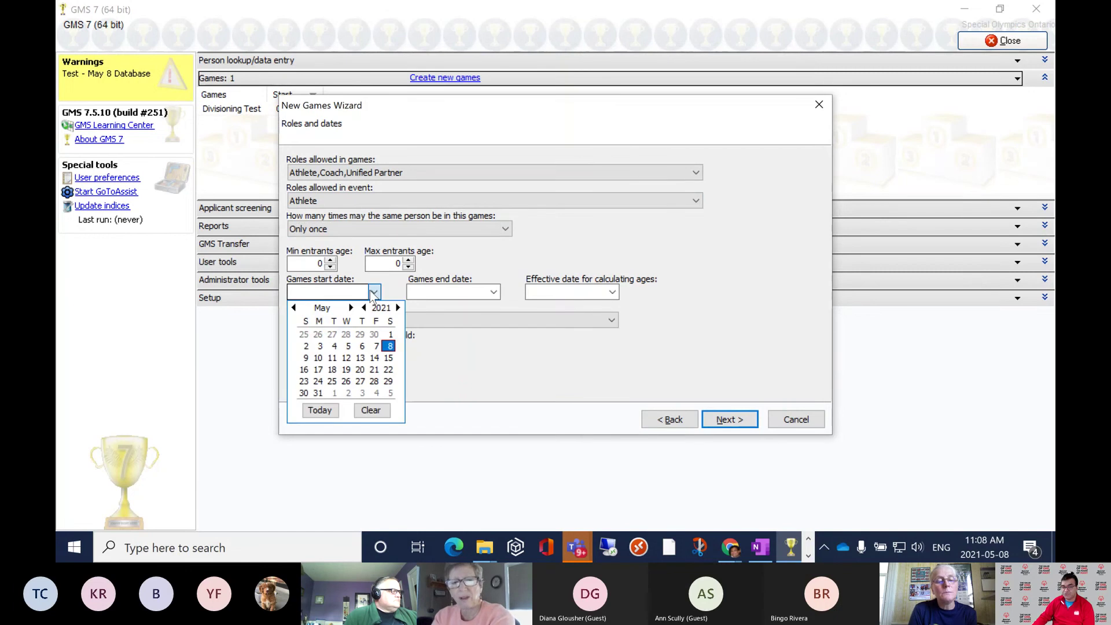
click(318, 357)
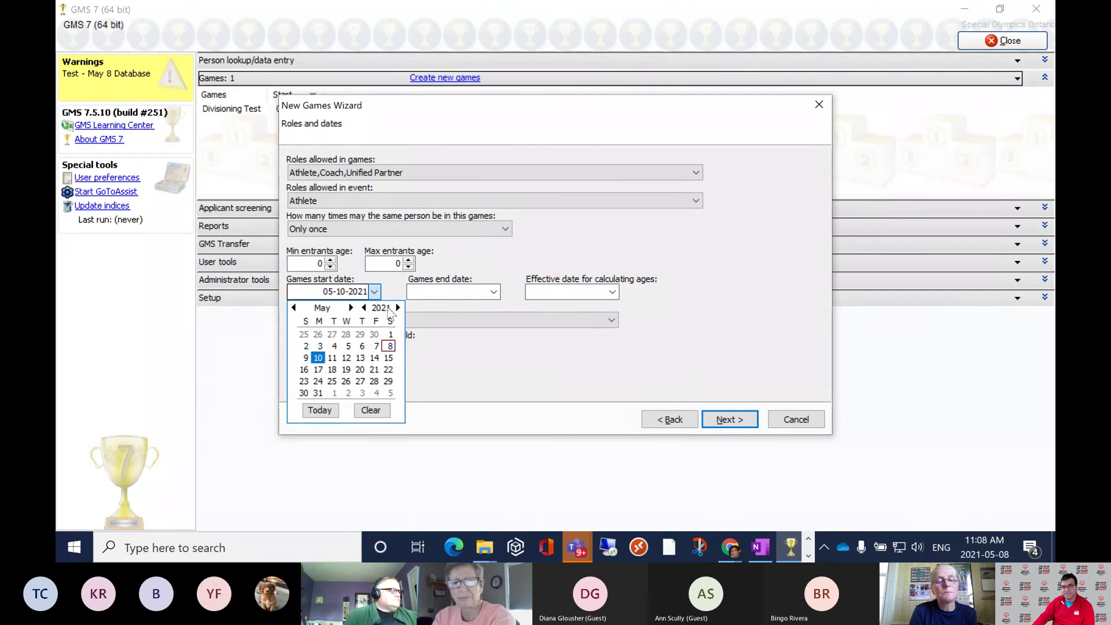
click(374, 291)
click(389, 346)
click(494, 292)
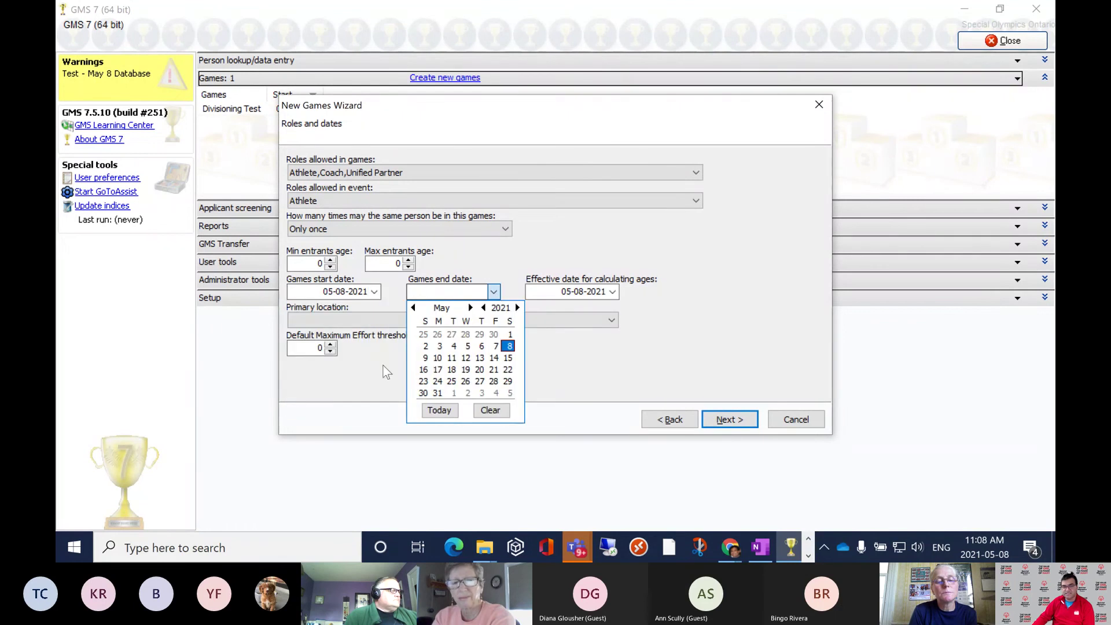
click(425, 358)
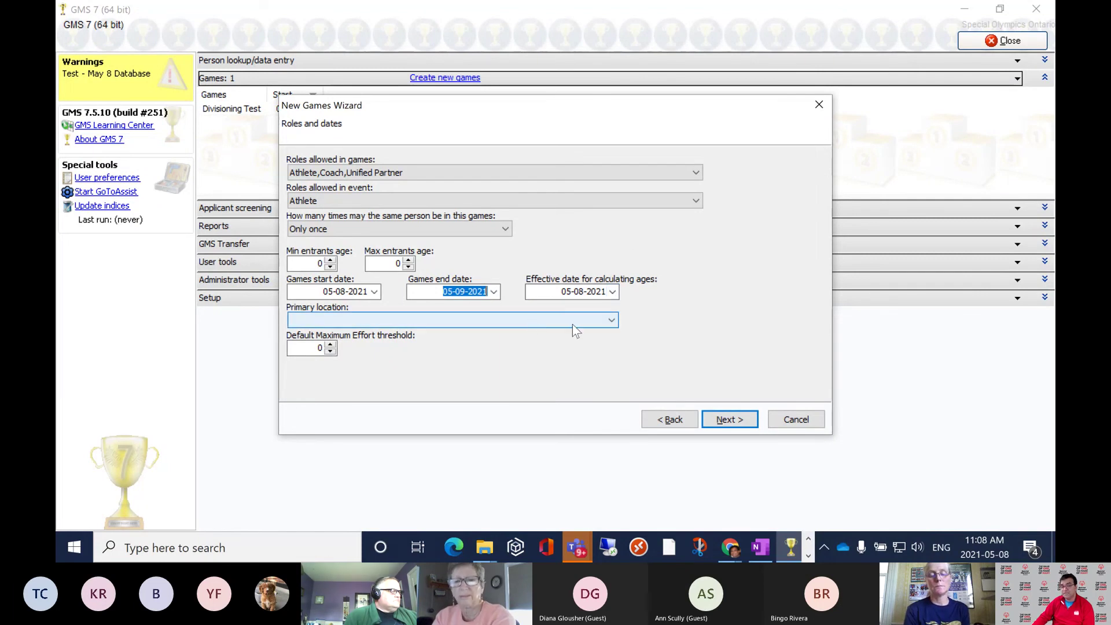
Leave primary location blank, set default Maximum Effort threshold to 15, and continue to Addresses
click(611, 321)
click(611, 323)
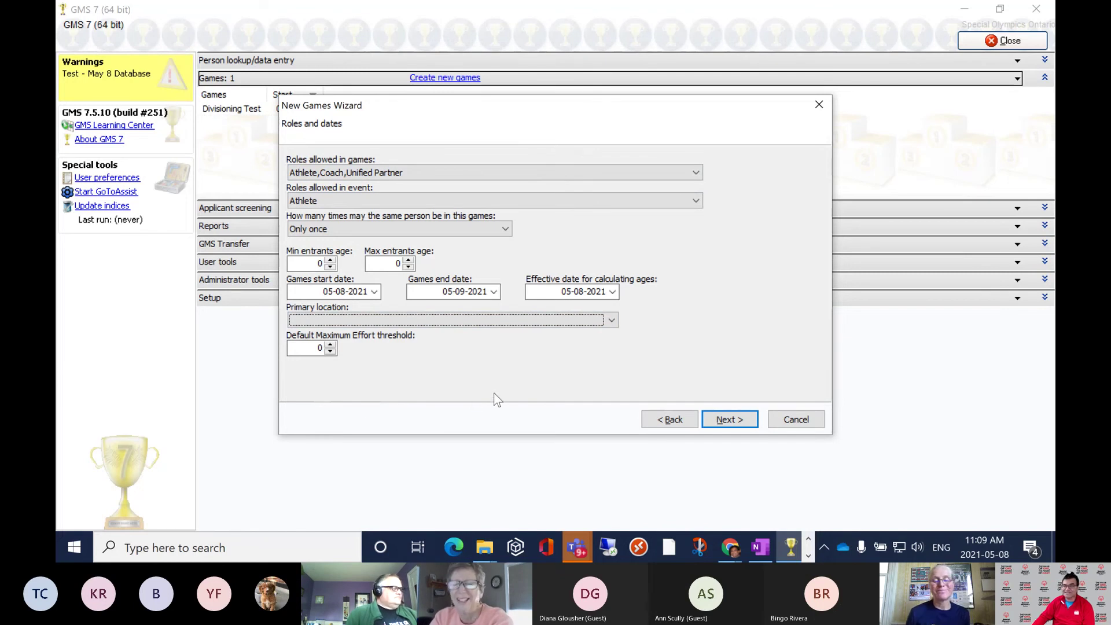
click(309, 352)
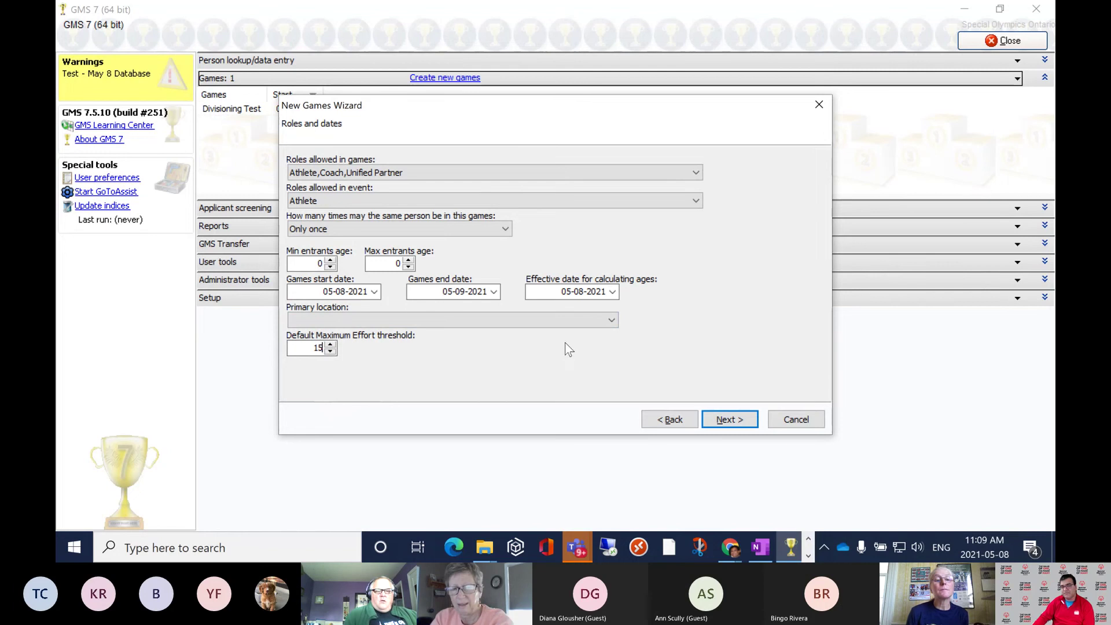
click(728, 419)
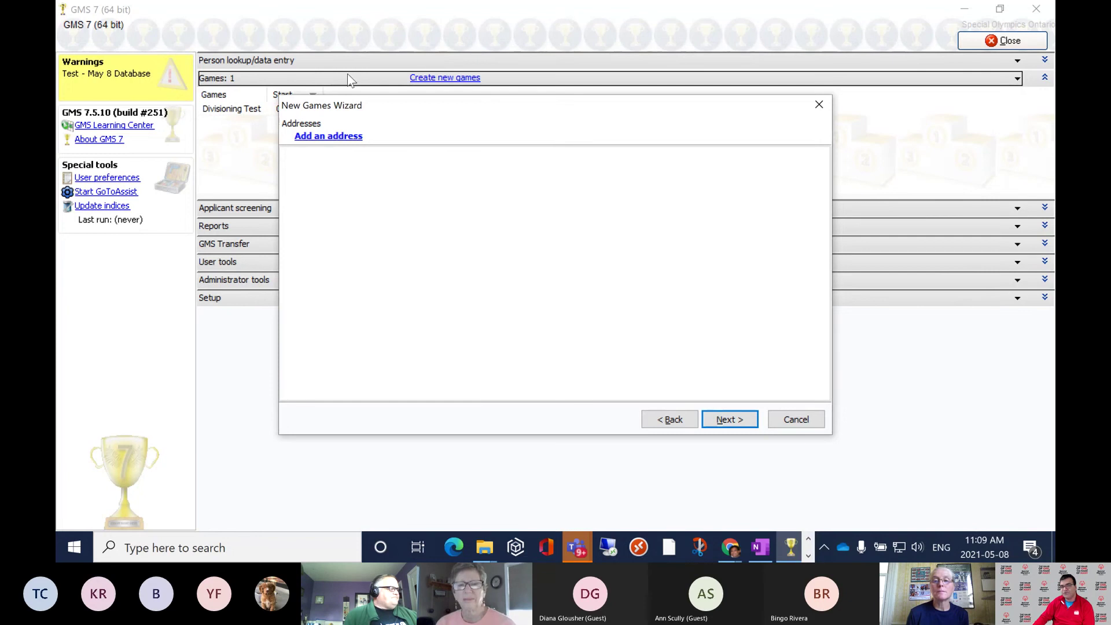
click(730, 419)
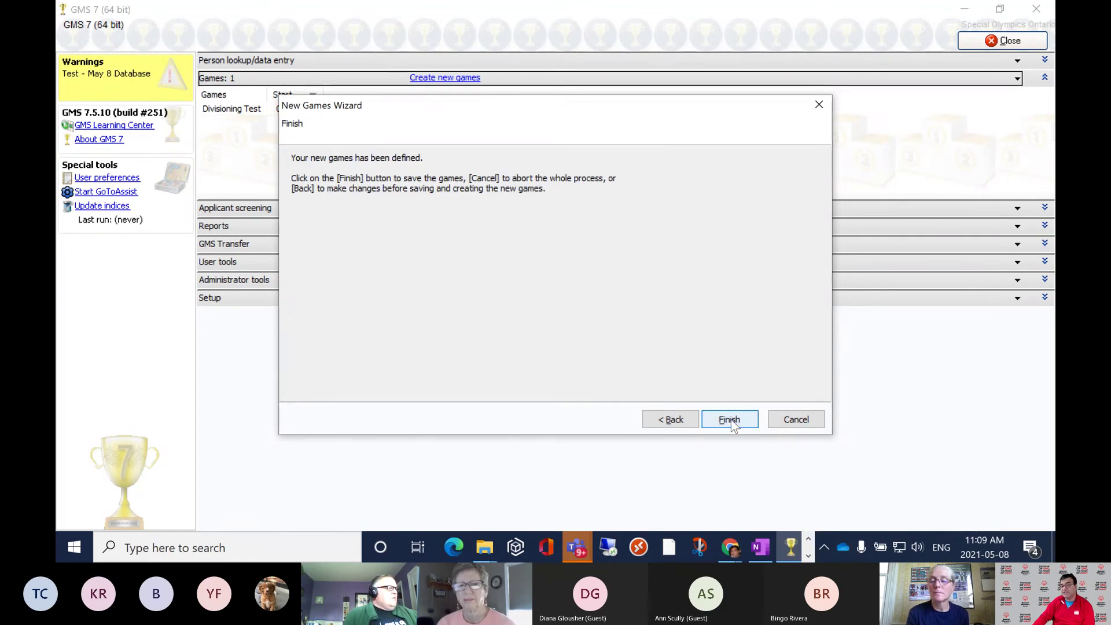
click(717, 420)
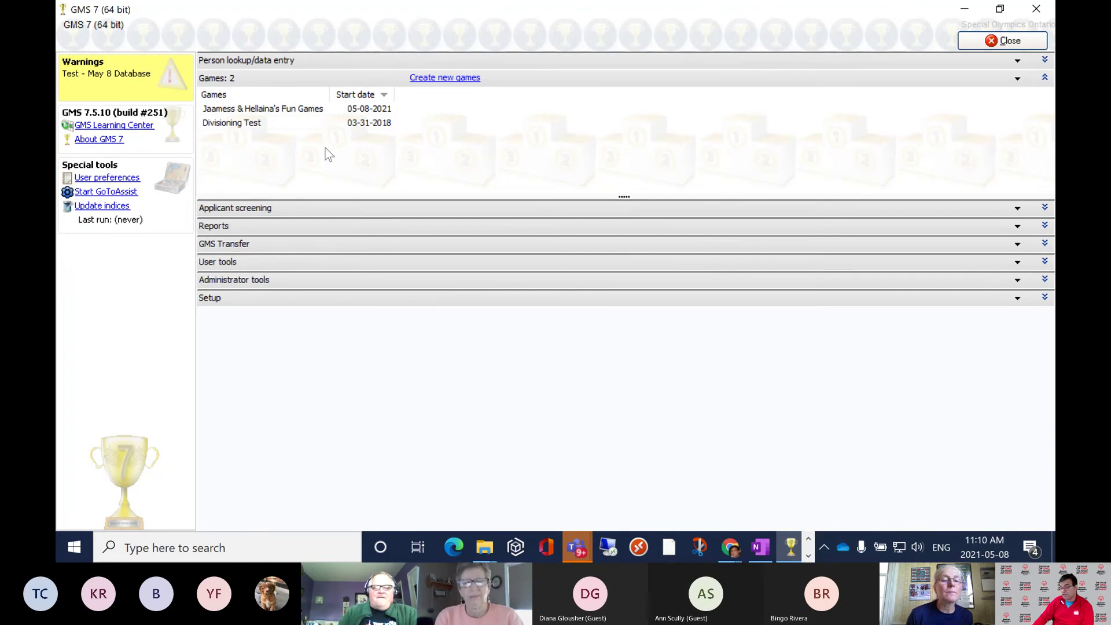
click(302, 111)
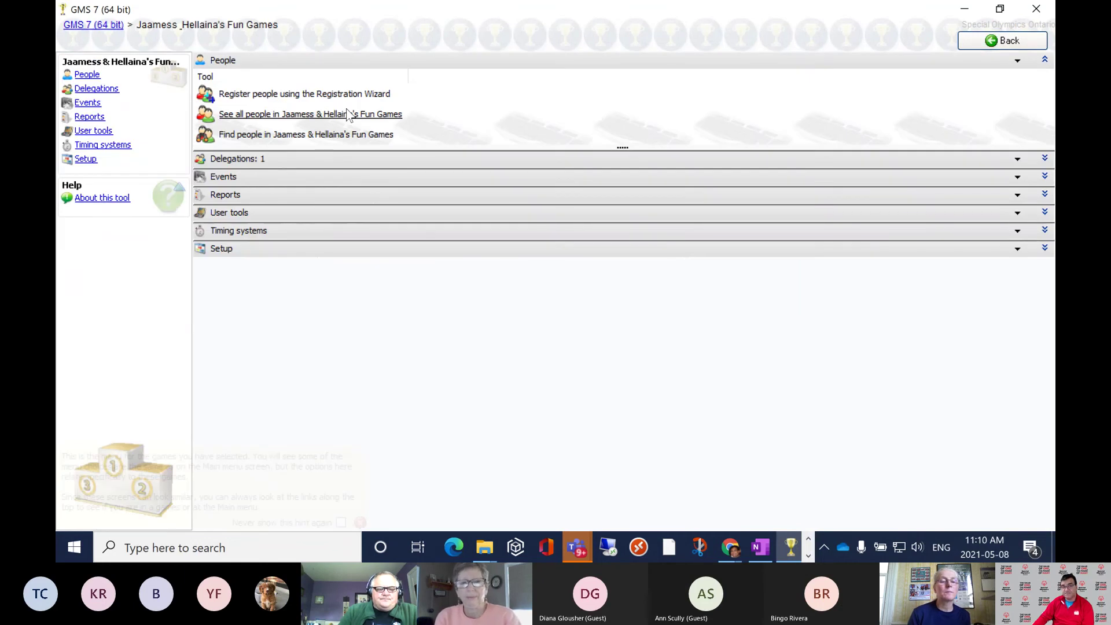
click(266, 162)
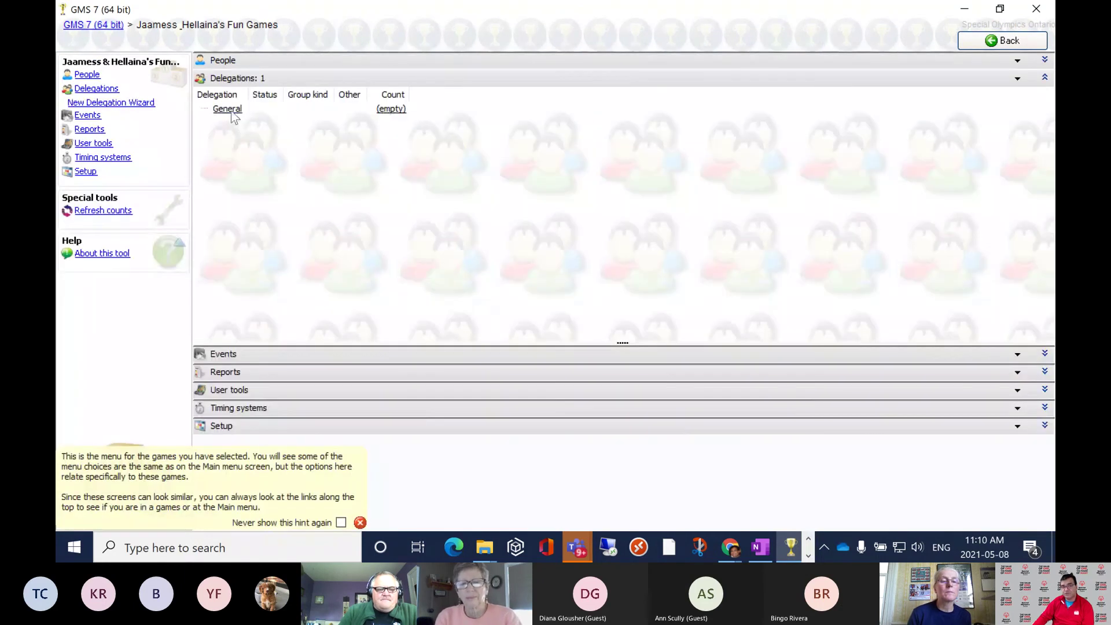
click(238, 78)
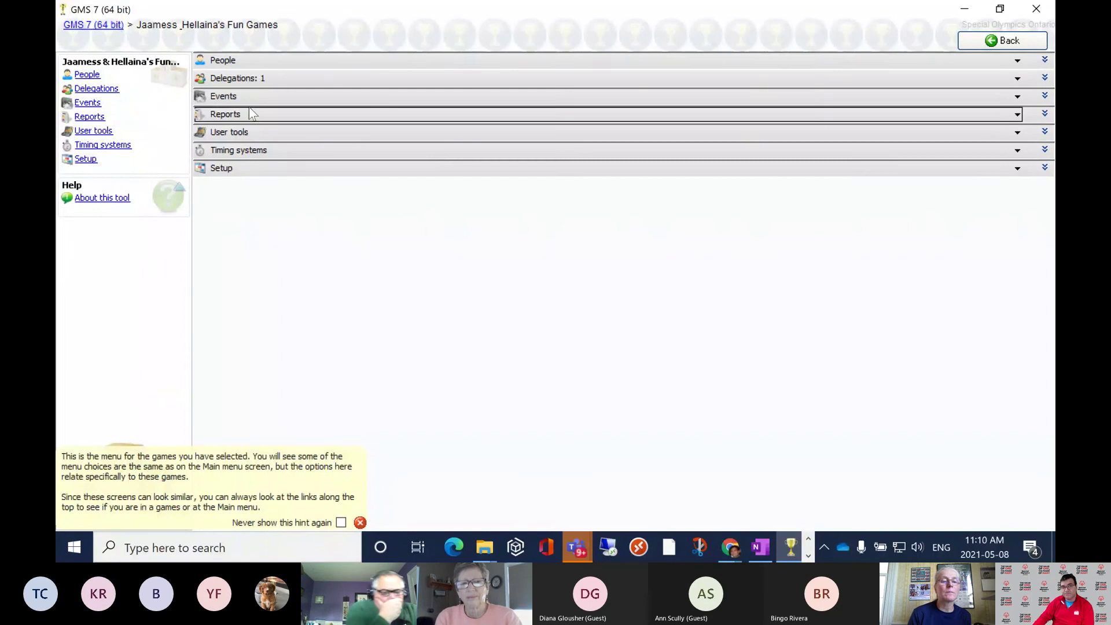
click(242, 97)
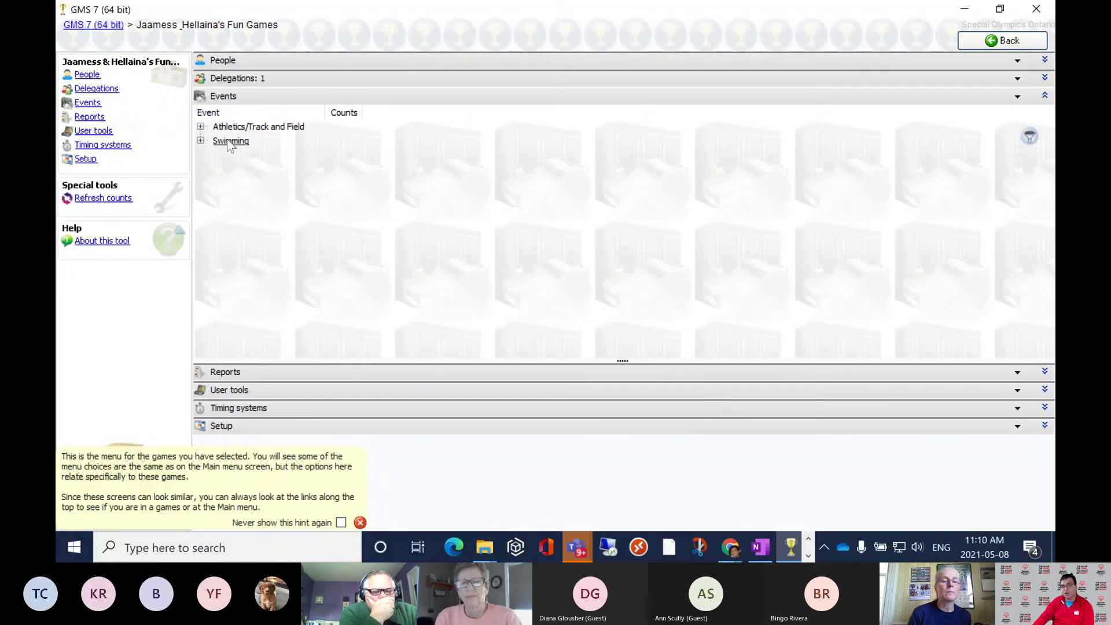
click(200, 141)
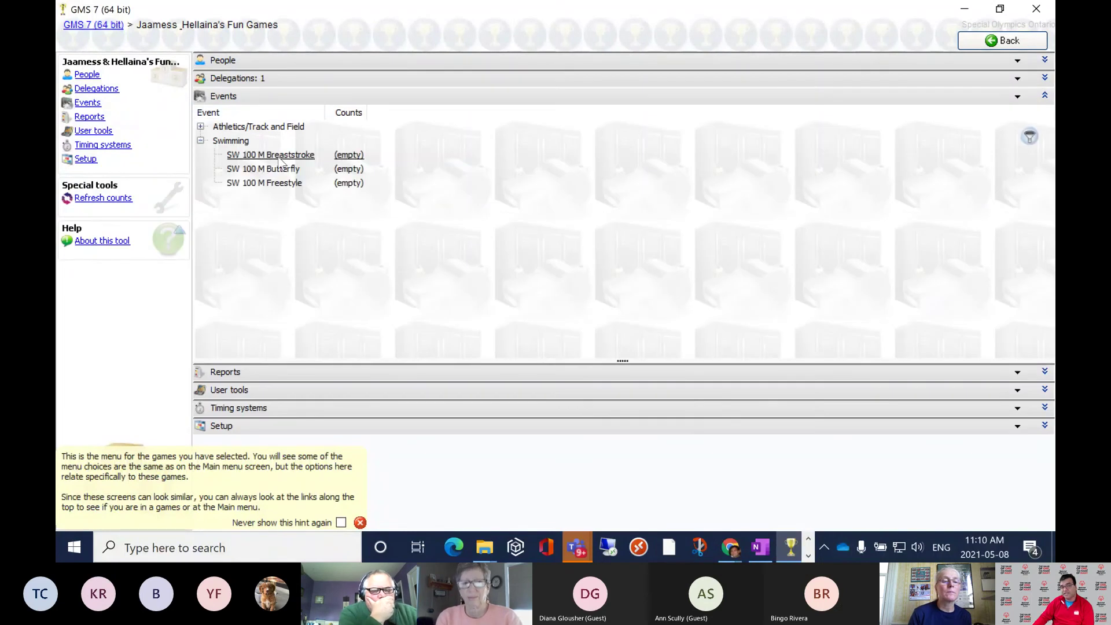
click(200, 126)
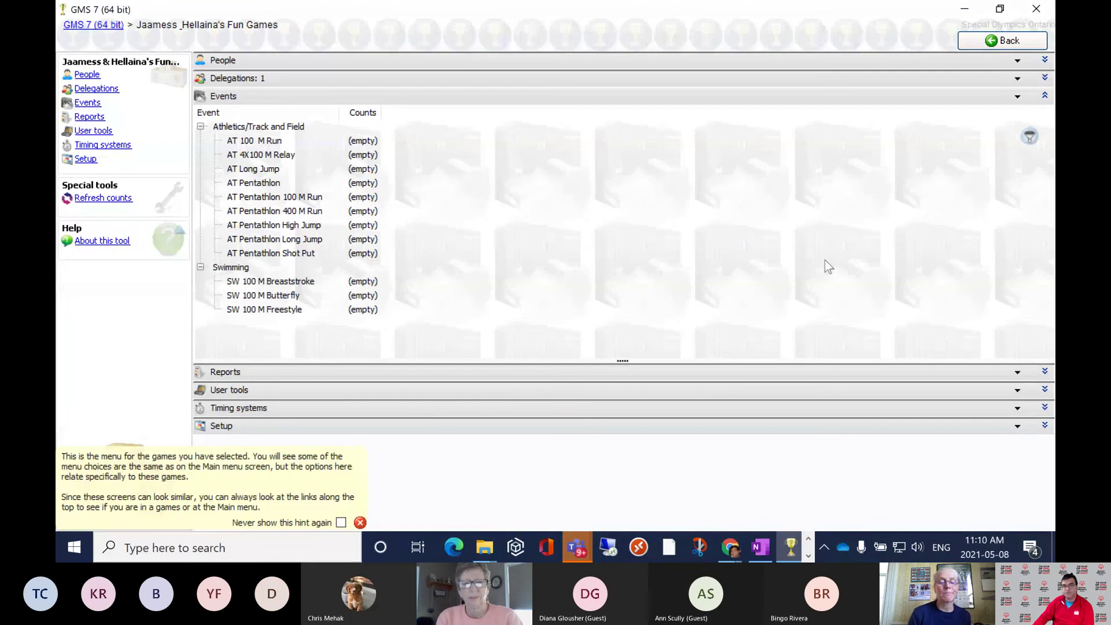
click(227, 81)
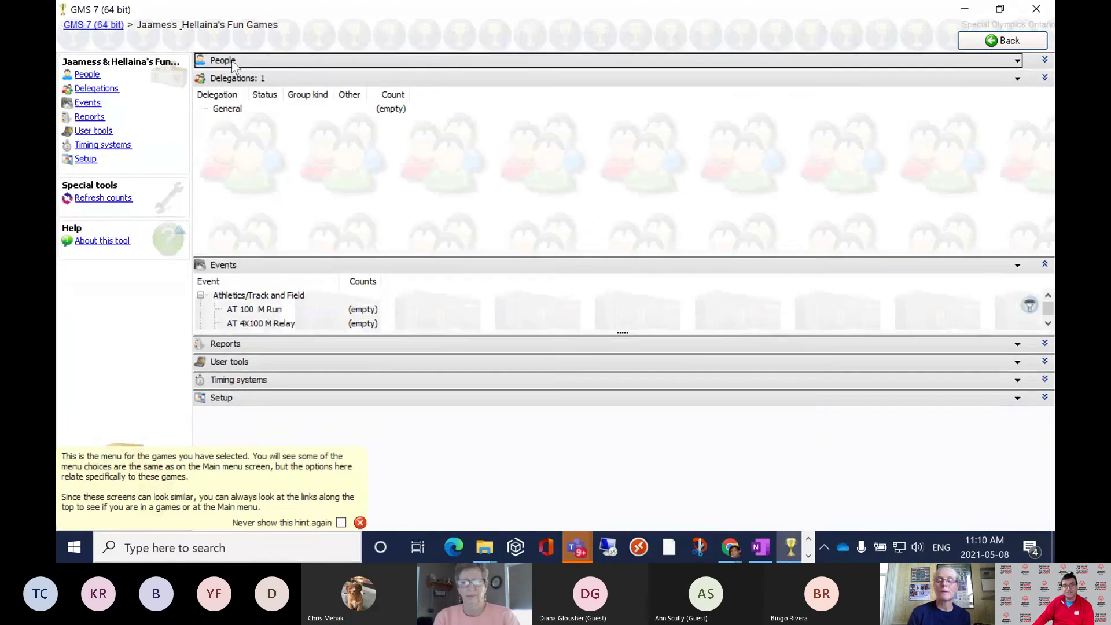
click(232, 61)
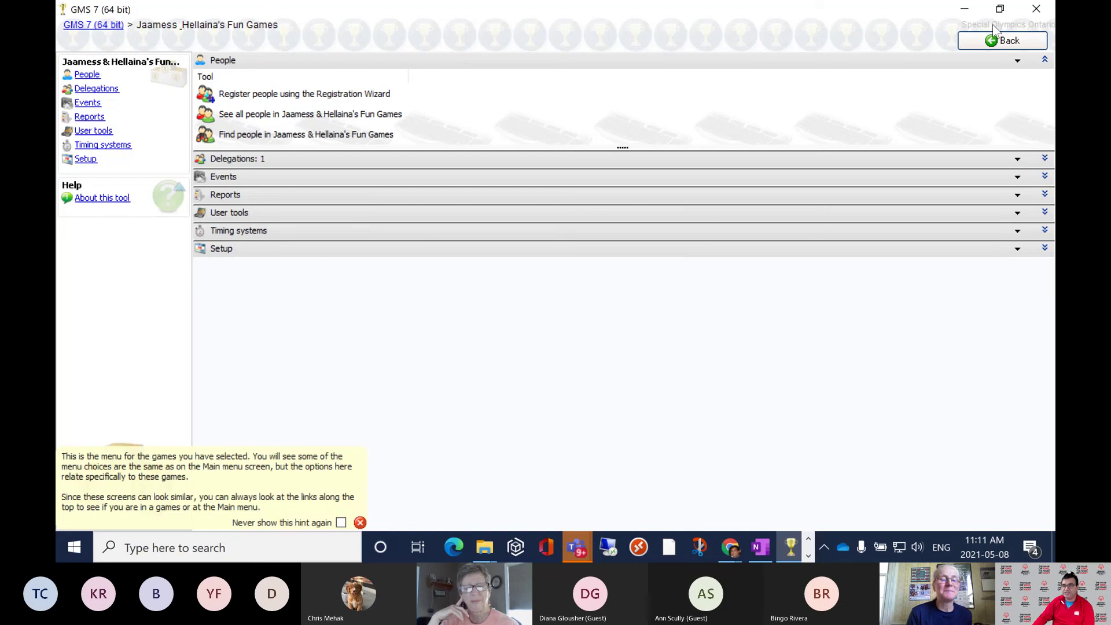
click(992, 43)
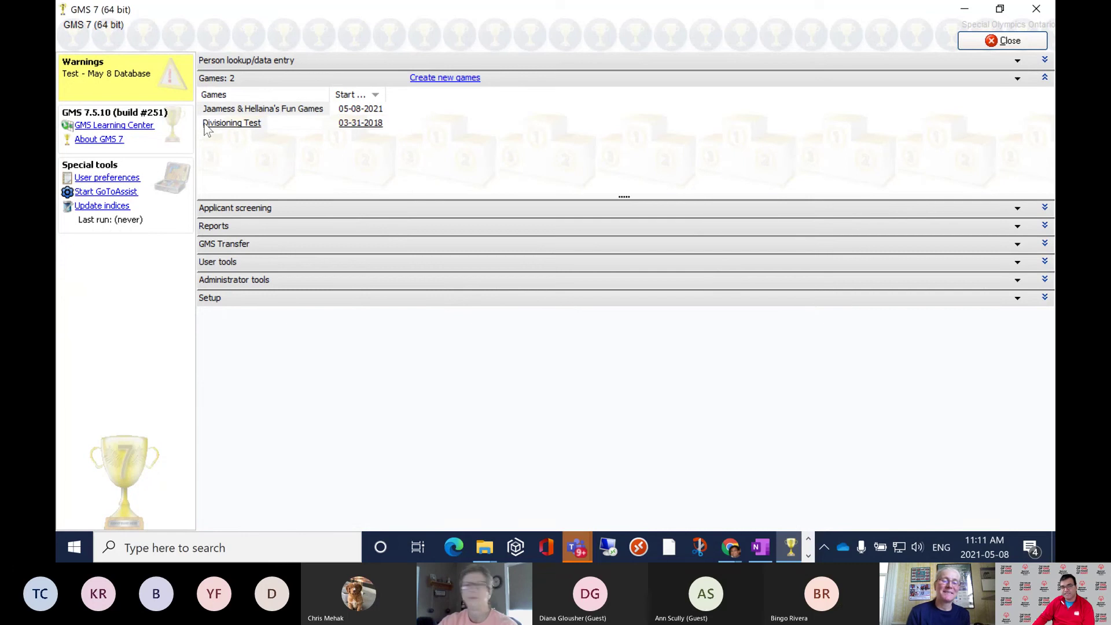
Open Divisioning Test, browse its delegations and Athletics/Alpine Skiing events, then show the Timing systems tools
click(243, 123)
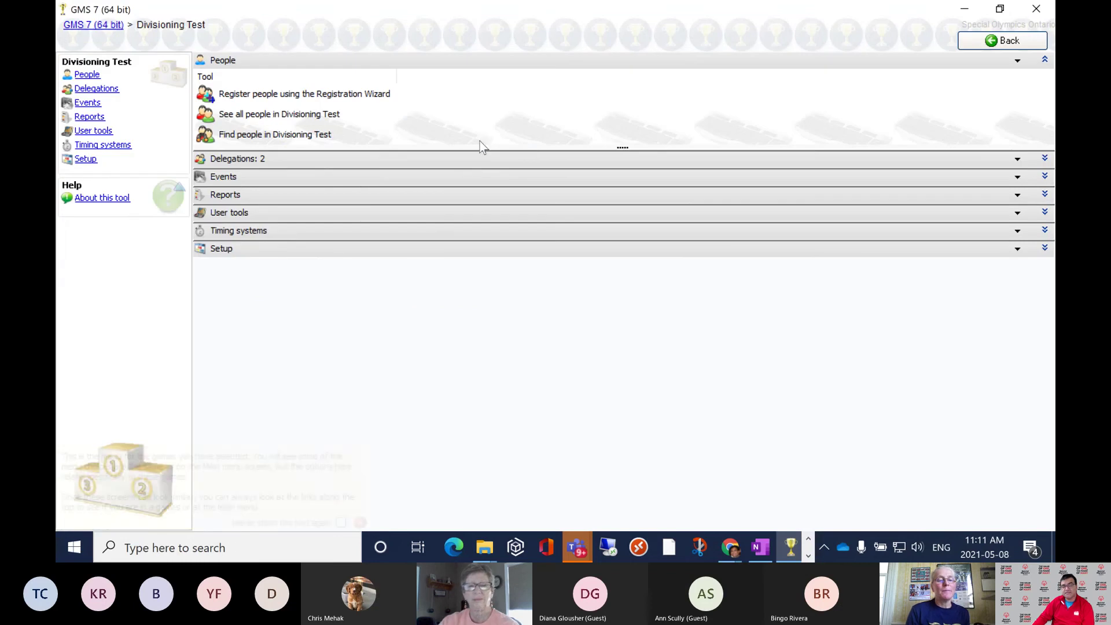
click(269, 157)
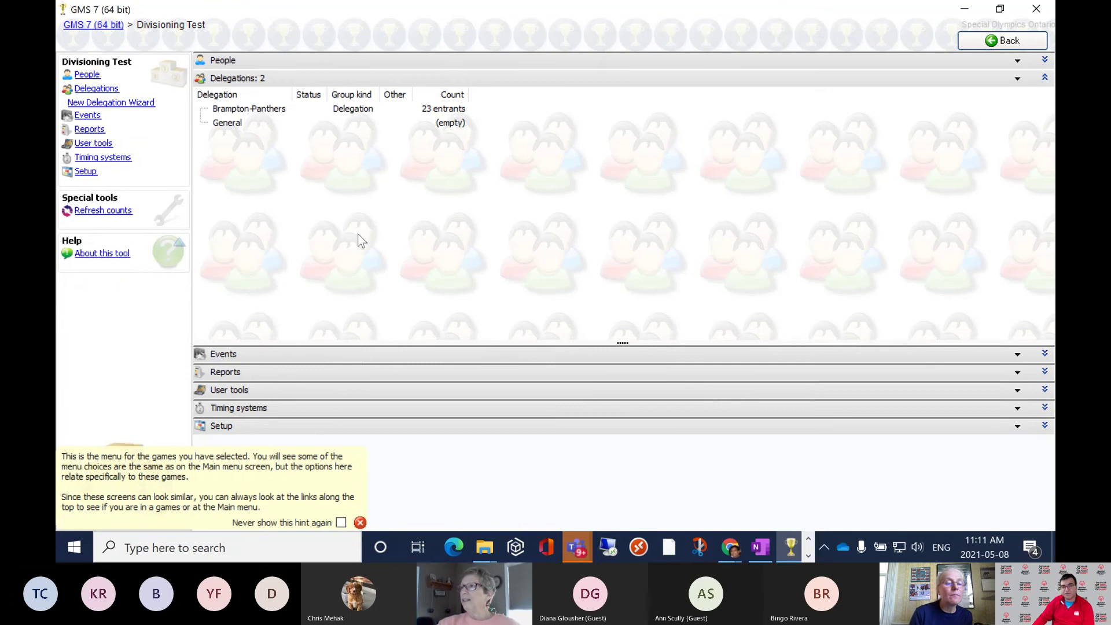
click(251, 353)
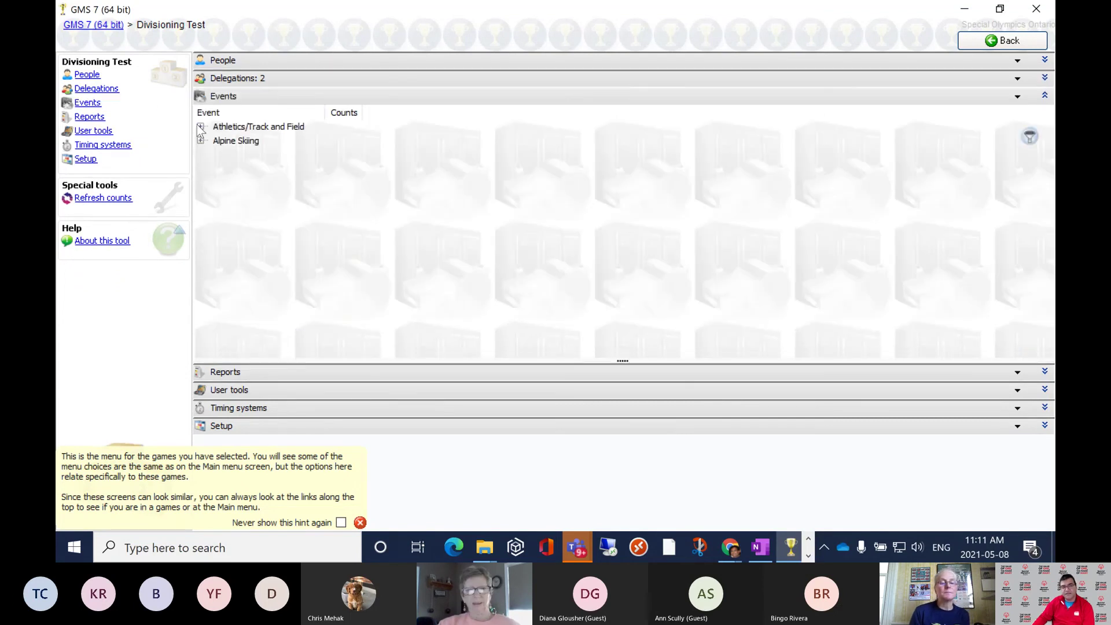
click(200, 126)
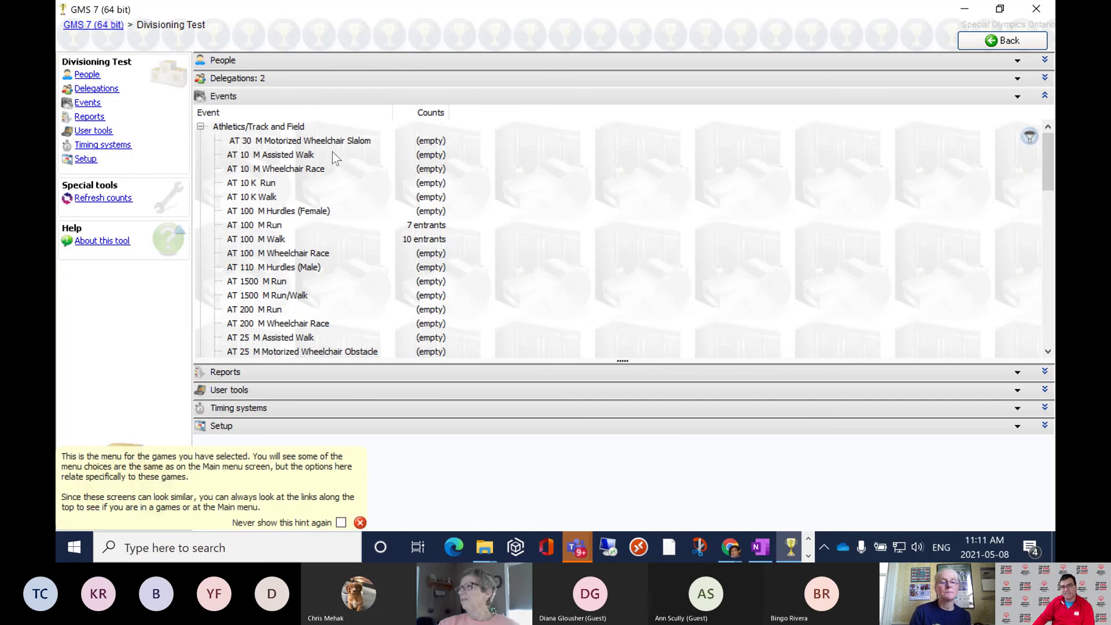
click(200, 126)
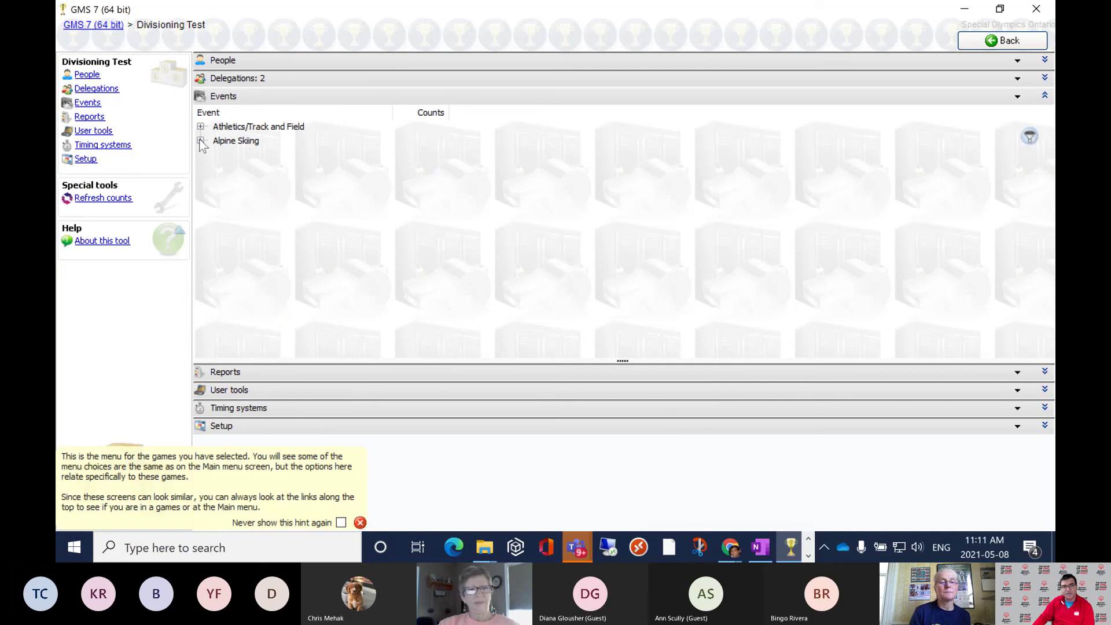
click(200, 141)
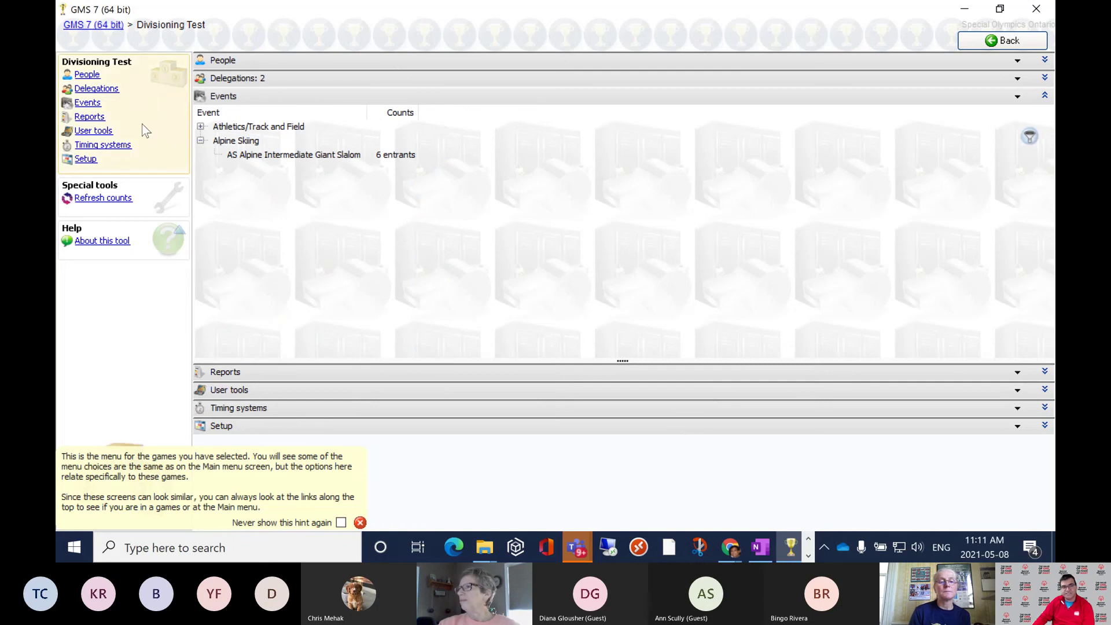
click(200, 141)
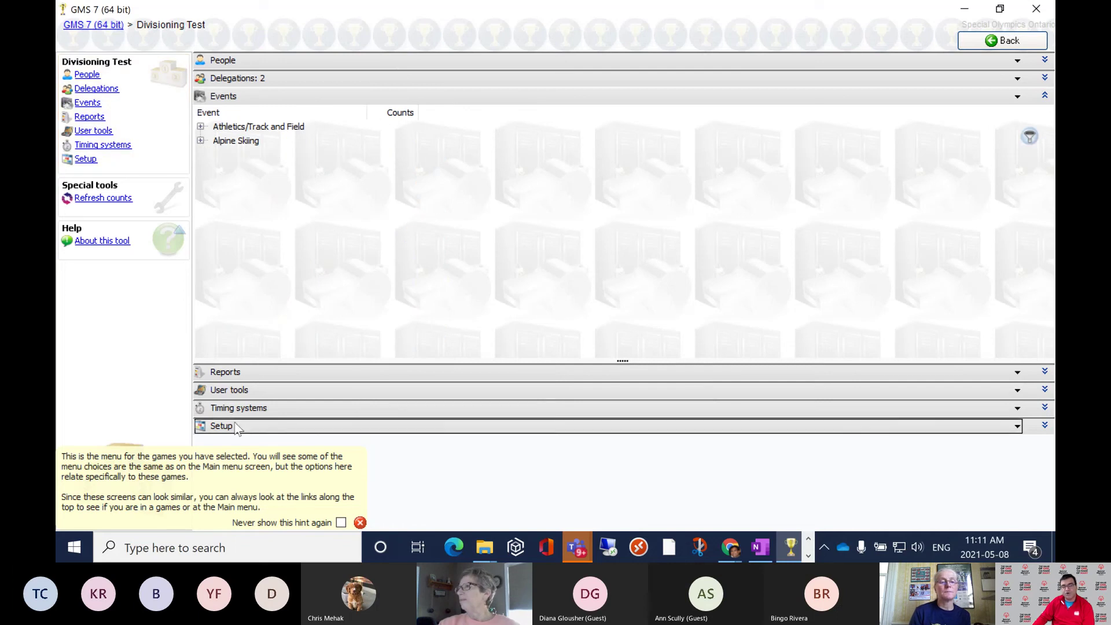
click(274, 406)
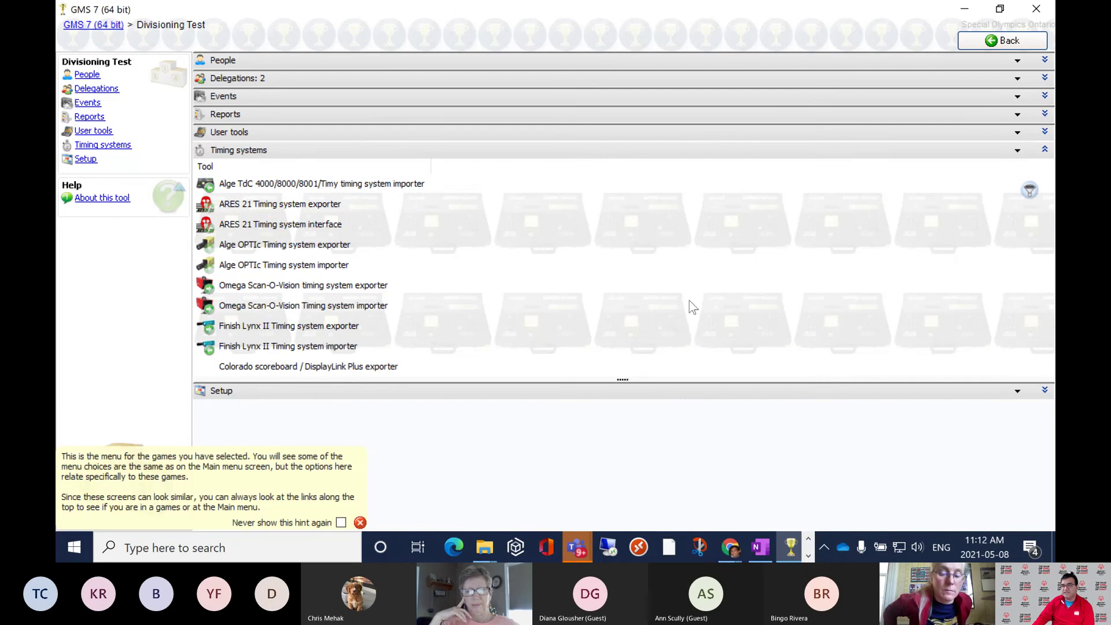
Collapse Timing systems and expand People and Delegations, showing Brampton-Panthers (23) and empty General
click(537, 207)
click(572, 284)
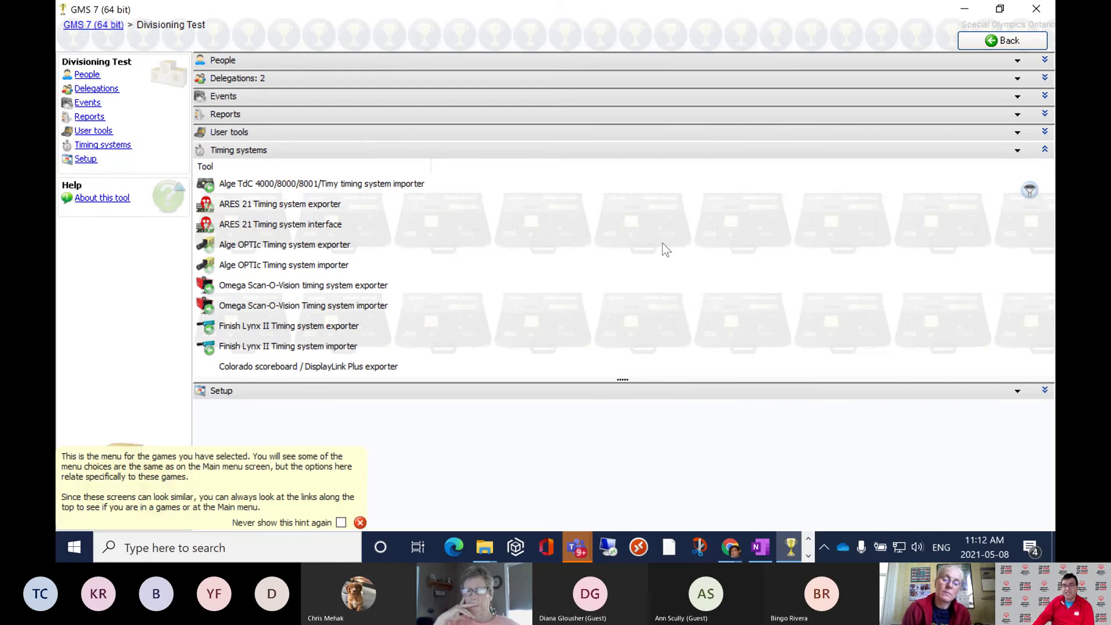
click(1020, 154)
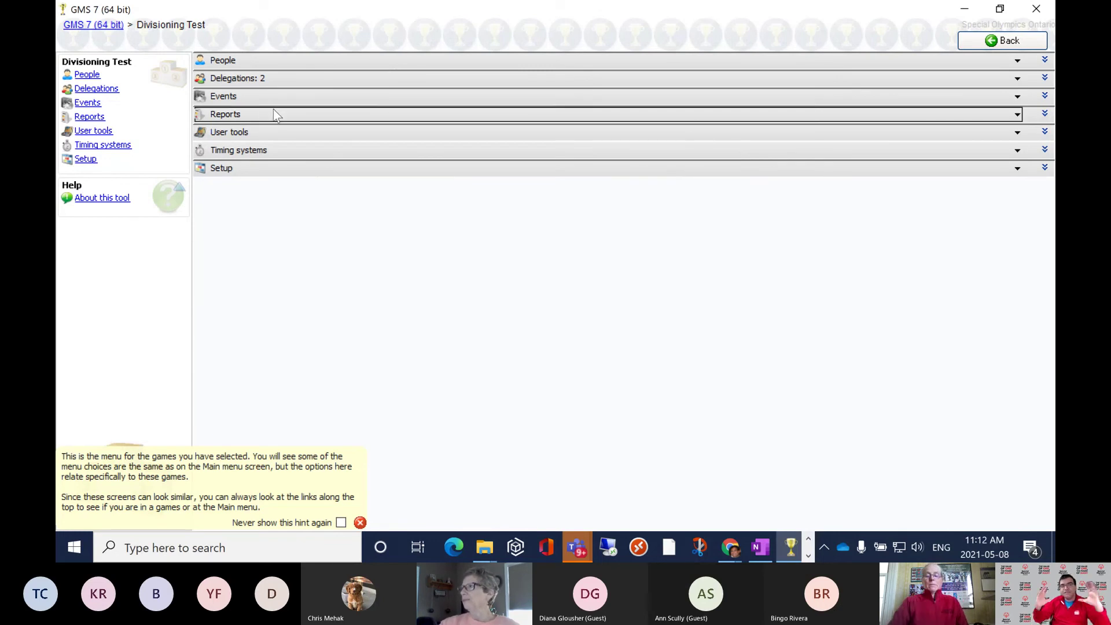
click(258, 60)
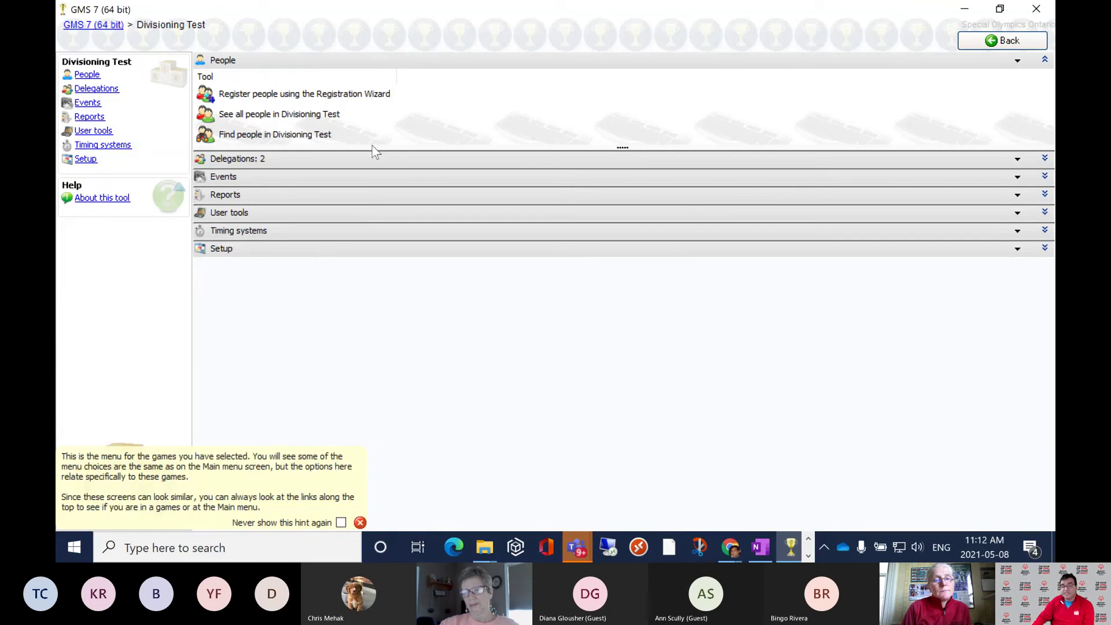
click(252, 162)
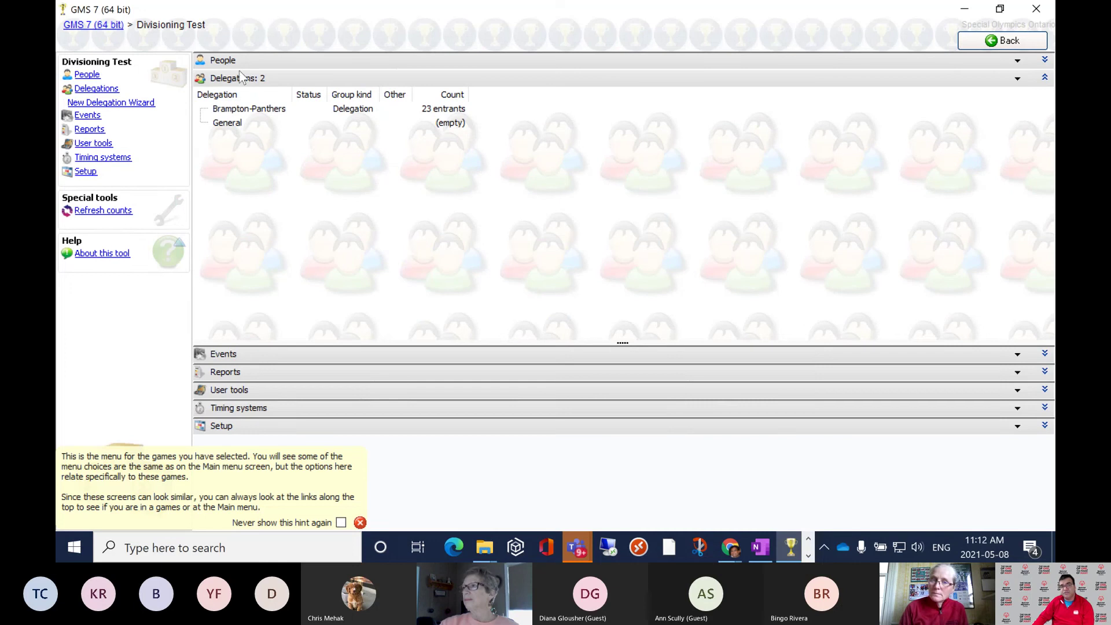
Launch the New Delegation Wizard from the delegation list's context menu and reach the Basics page
right_click(255, 130)
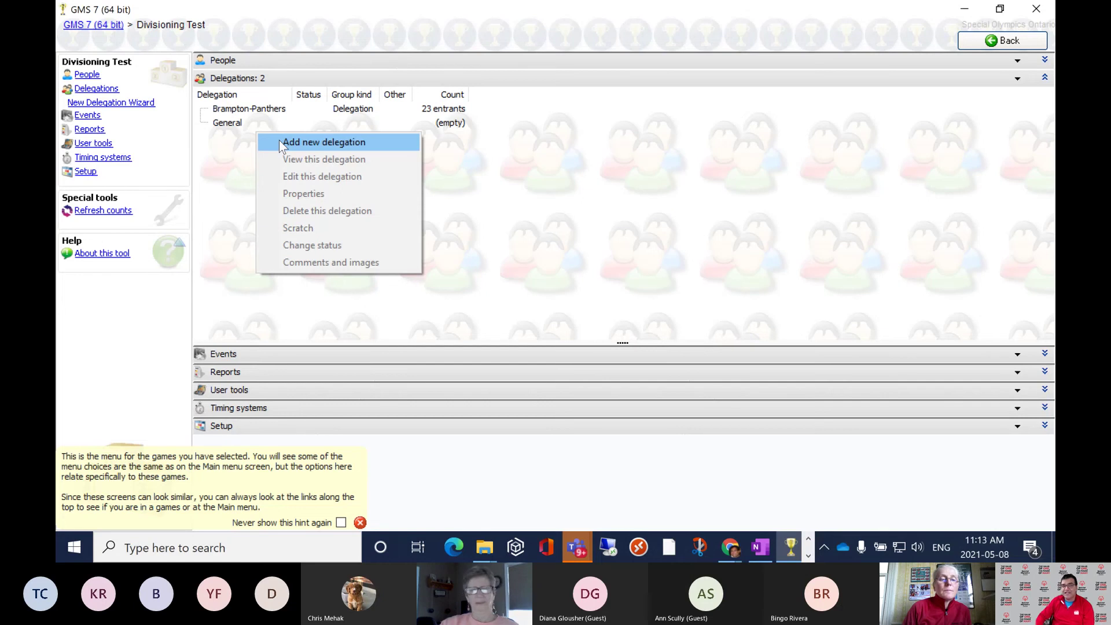
click(279, 141)
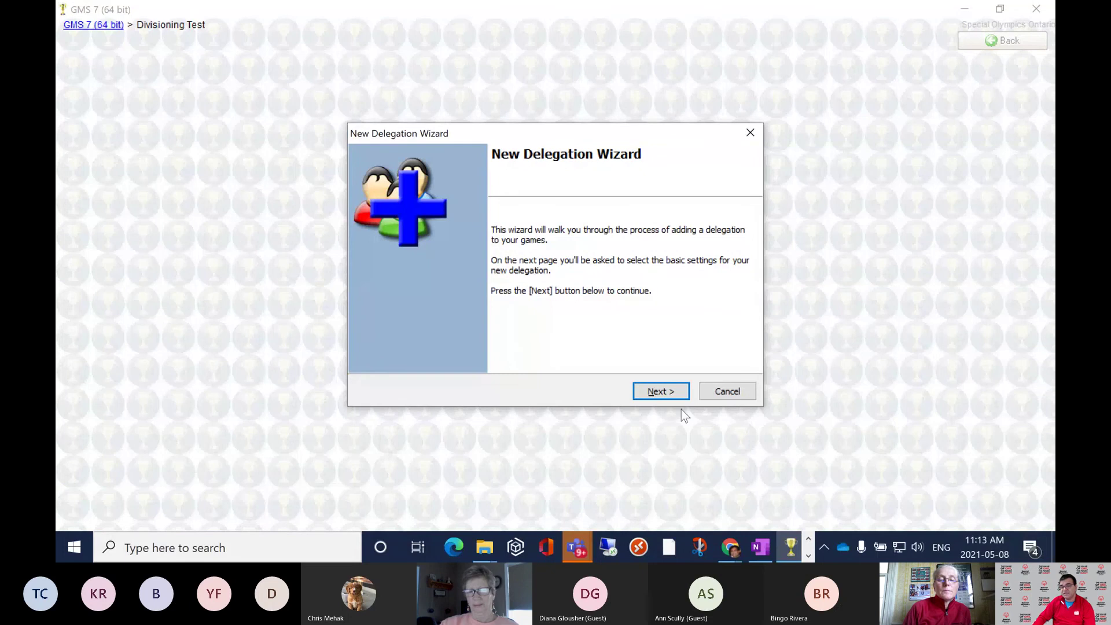
click(661, 391)
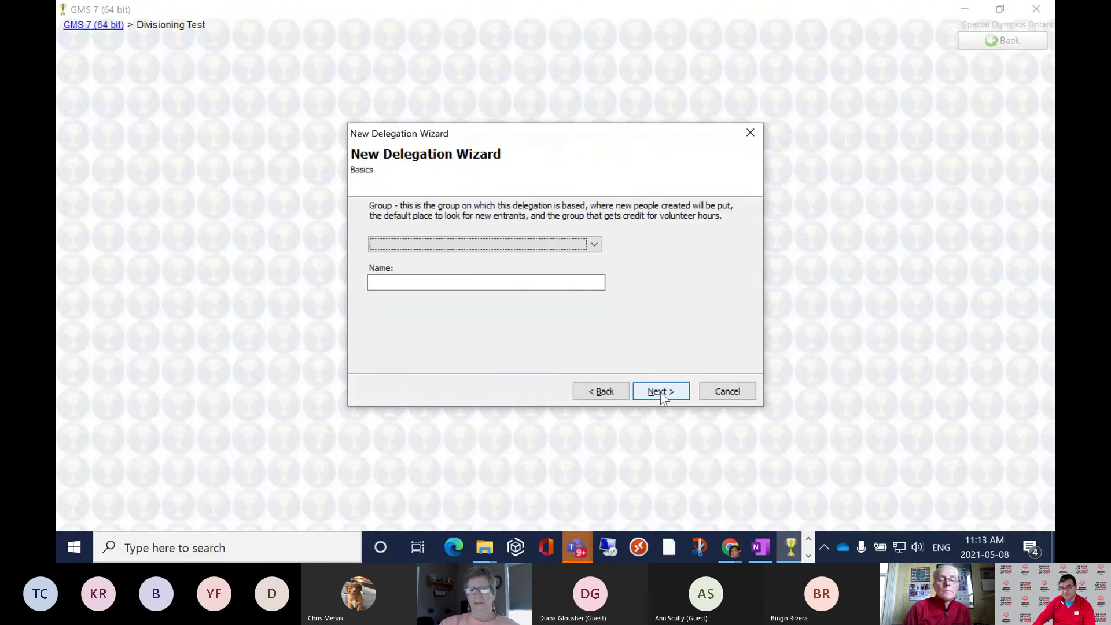
Leave the delegation group blank and enter the new delegation's name
click(594, 246)
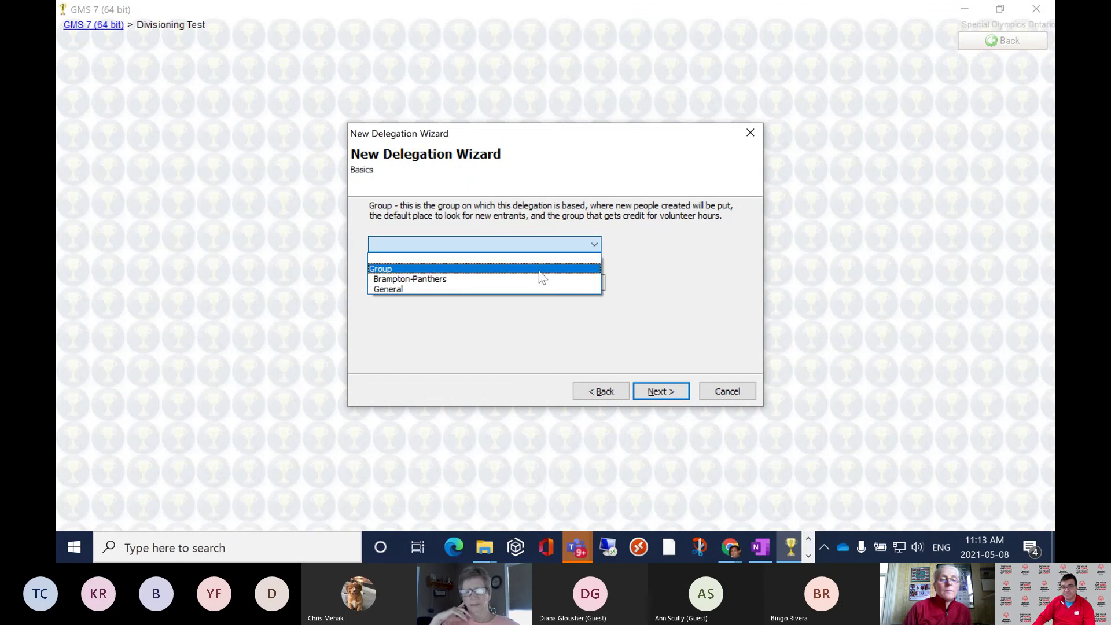
click(544, 250)
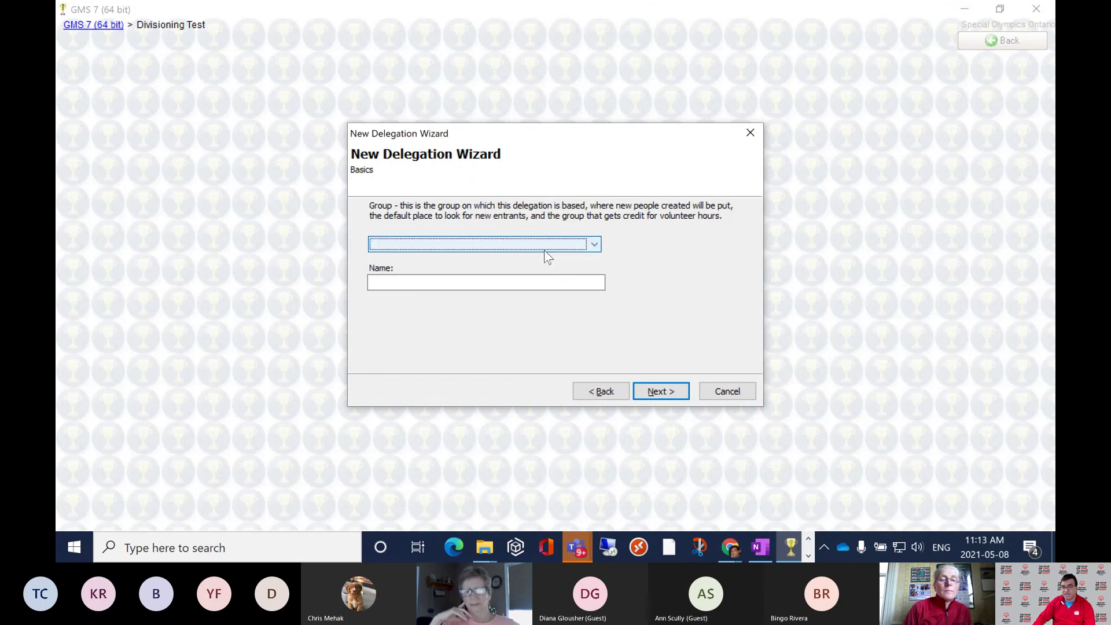
click(581, 245)
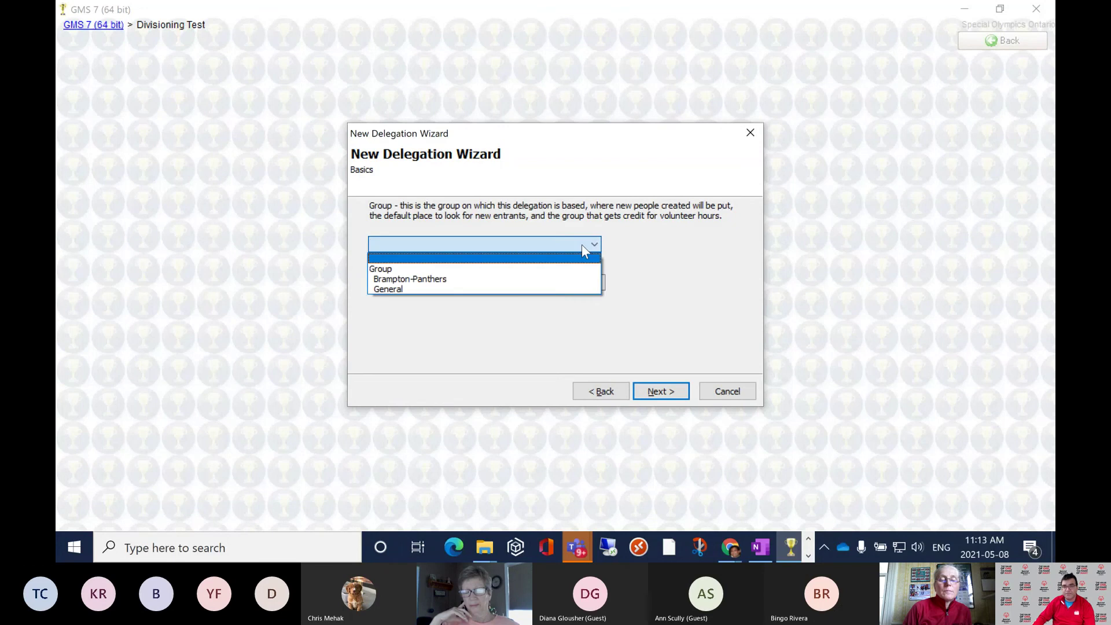
click(494, 289)
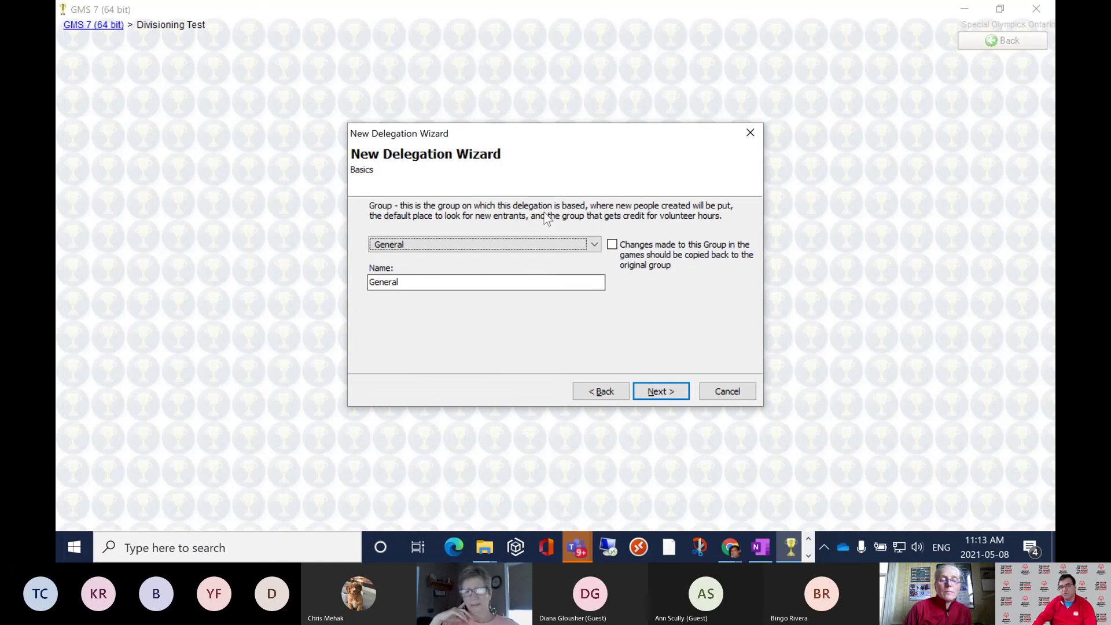
click(590, 244)
click(453, 266)
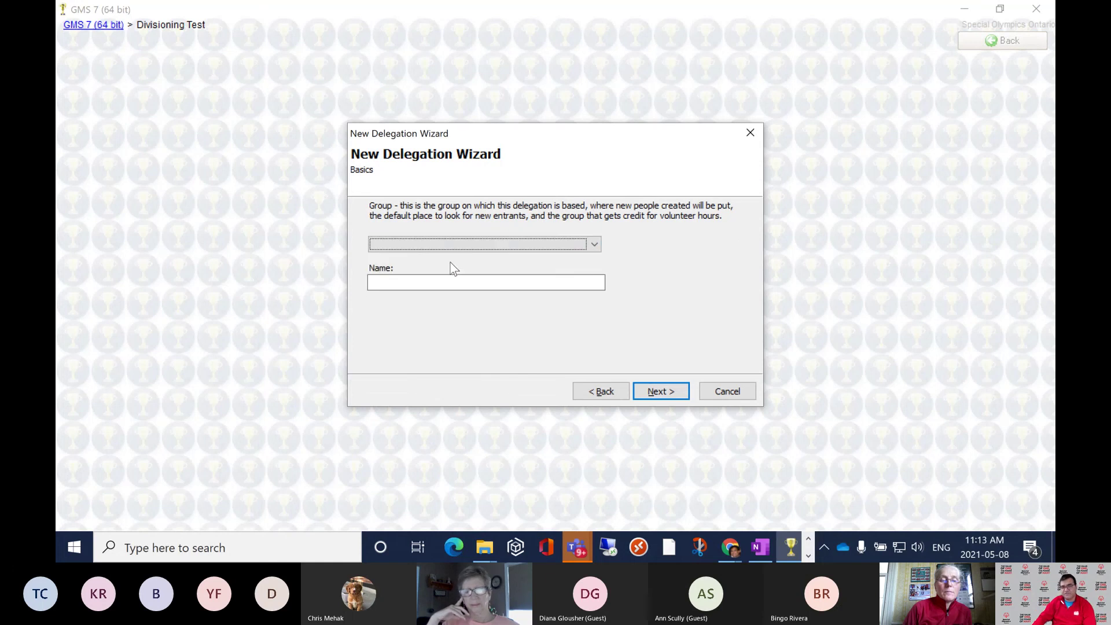
click(431, 280)
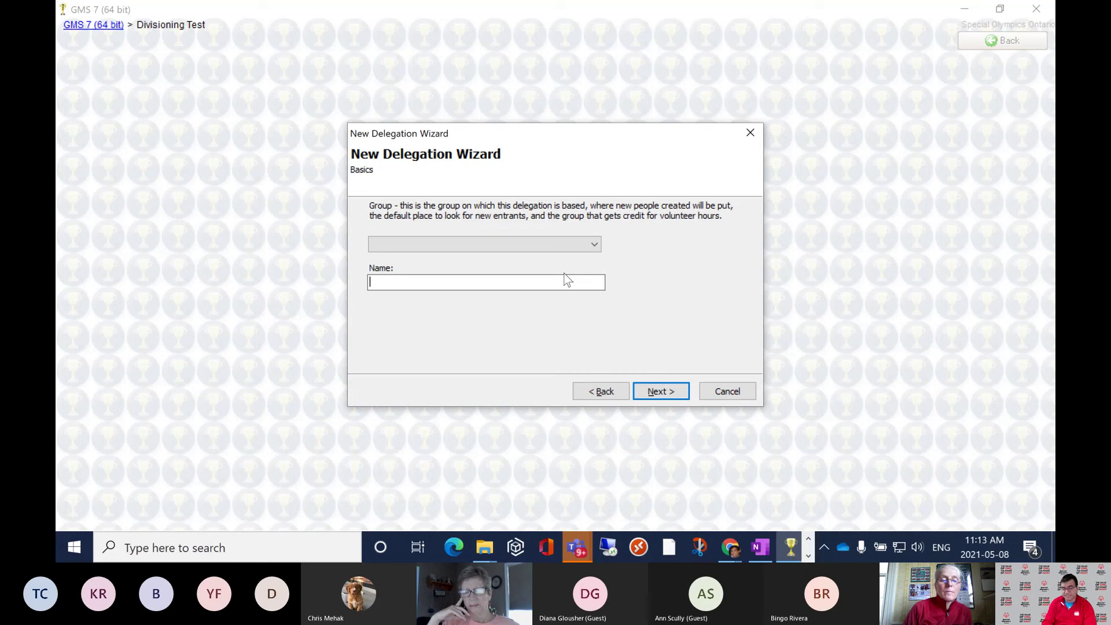
text(James' )
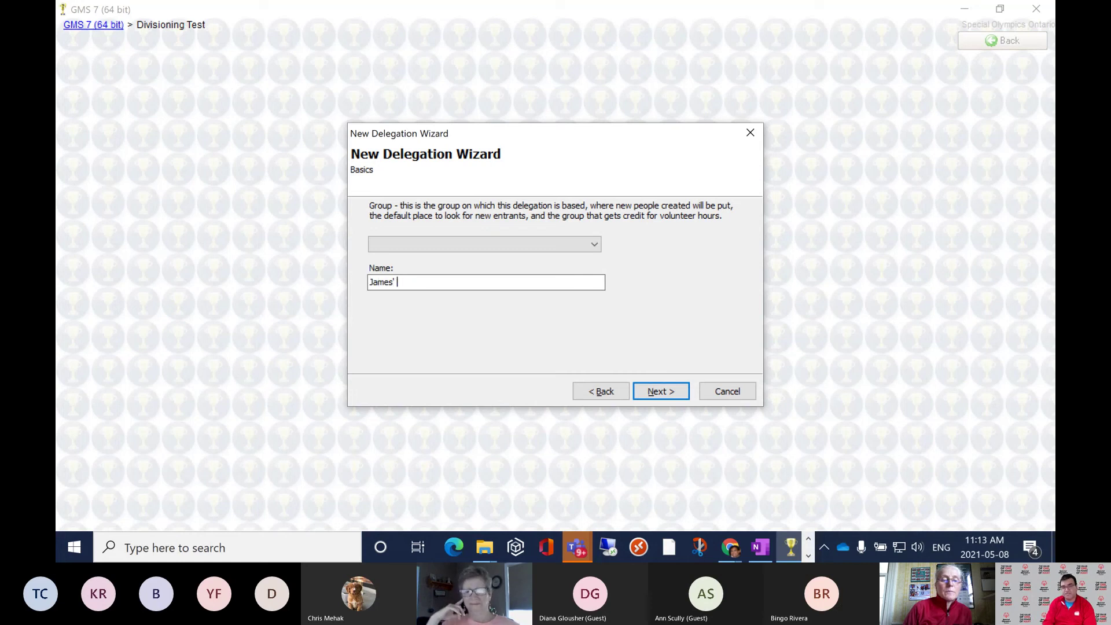
text(Teamons)
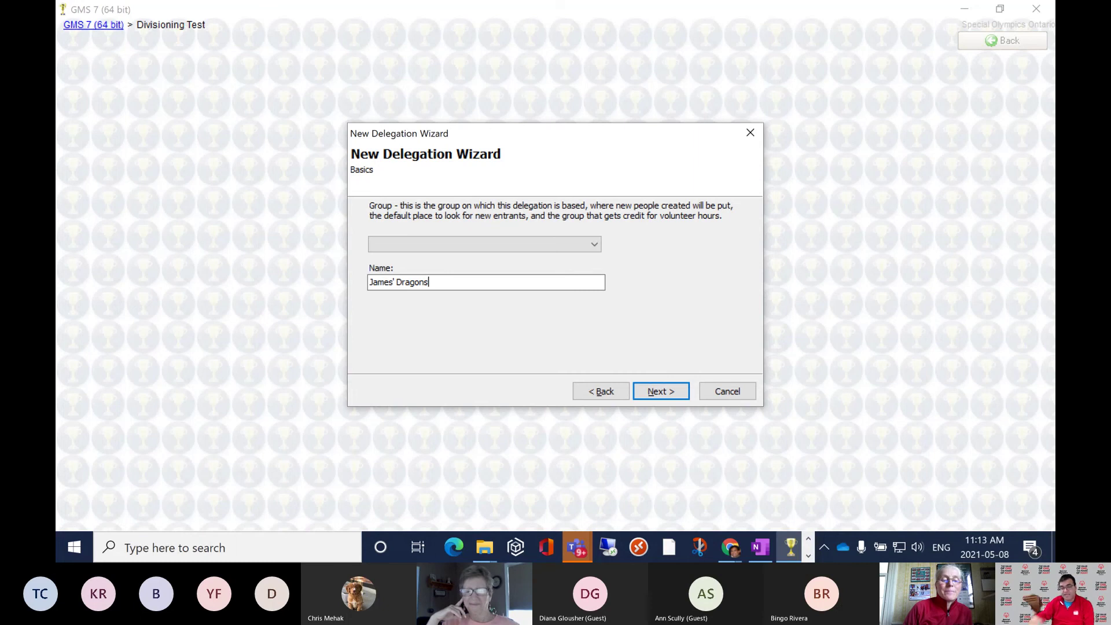
Allow every role, choose English as primary language, and finish creating the delegation
click(662, 391)
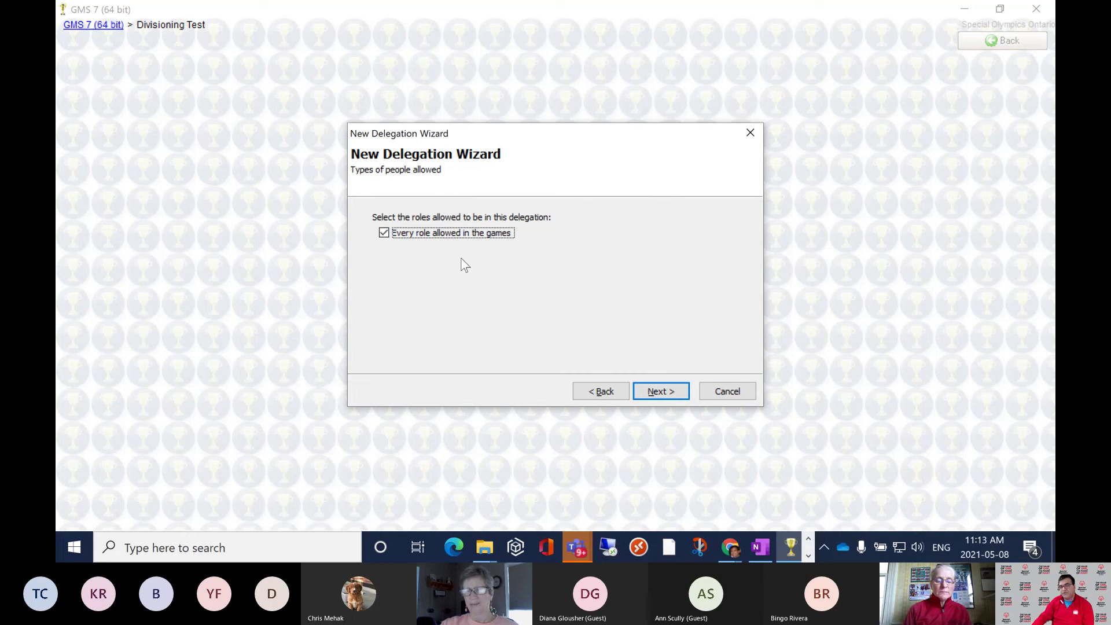
click(670, 391)
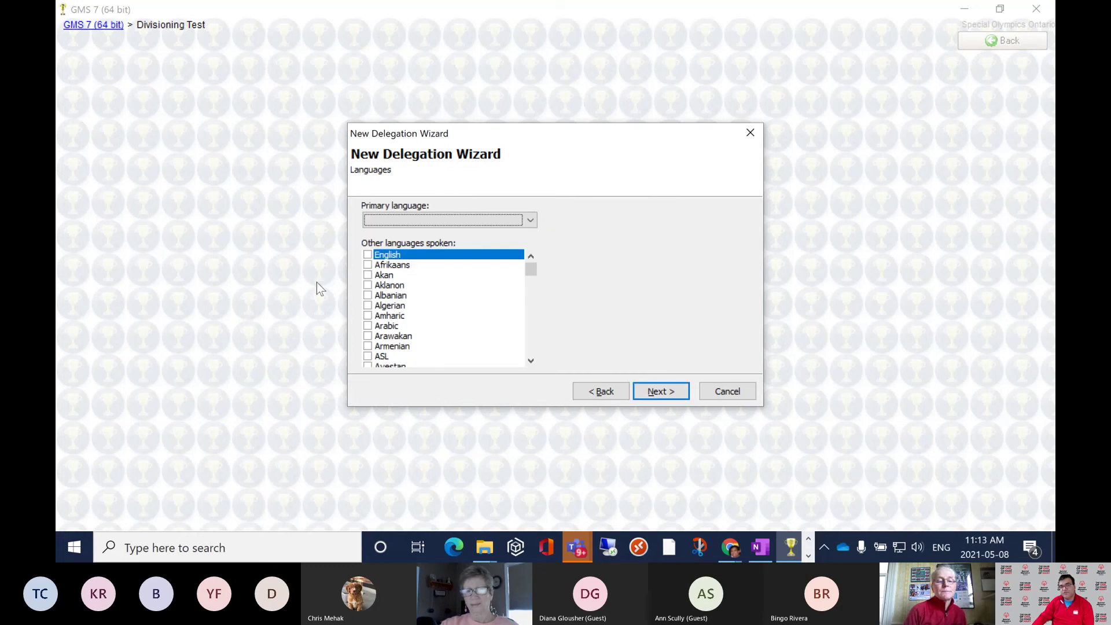
click(530, 219)
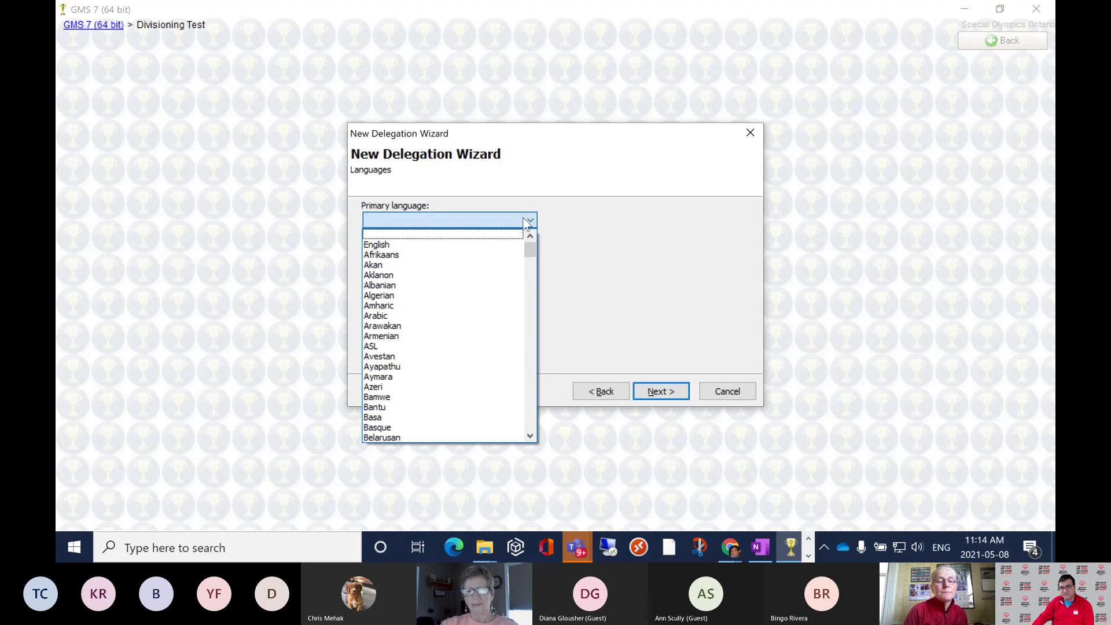
click(488, 245)
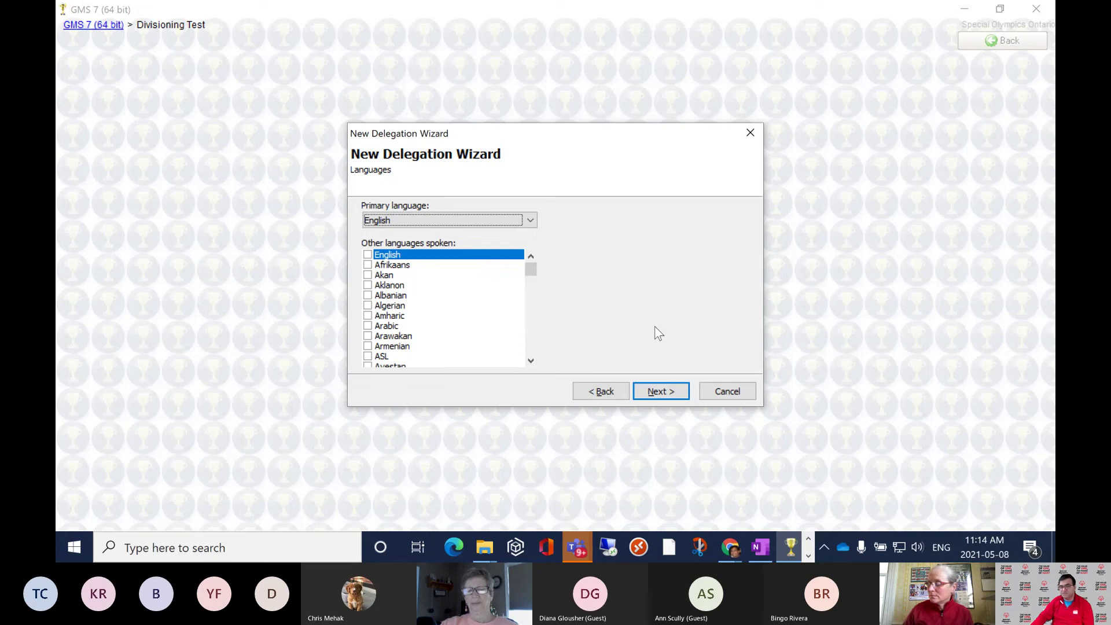
click(670, 397)
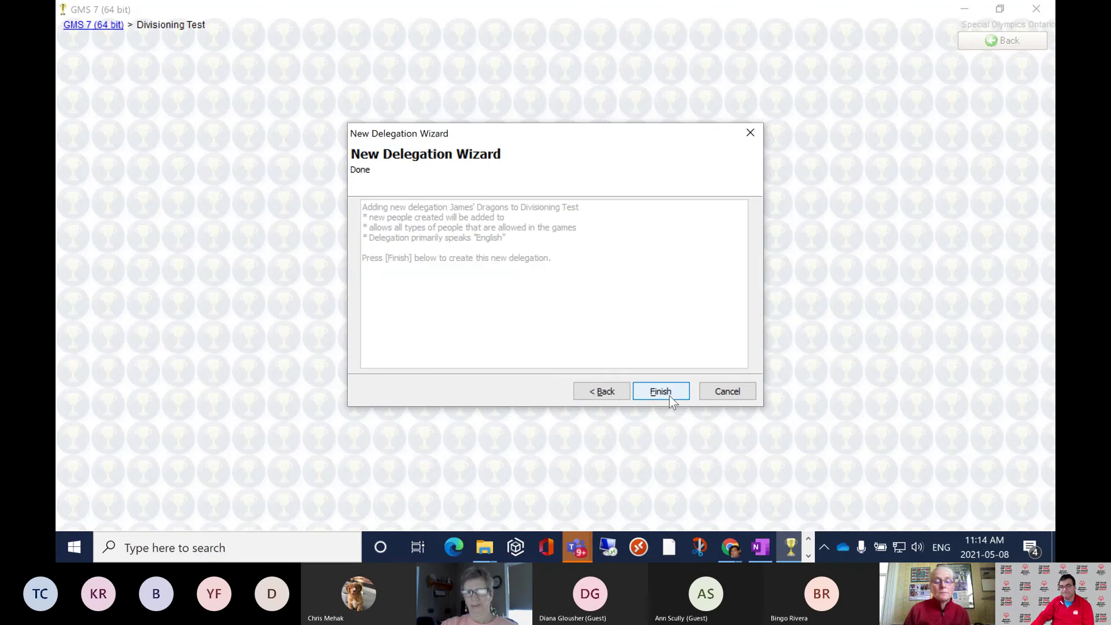
click(669, 395)
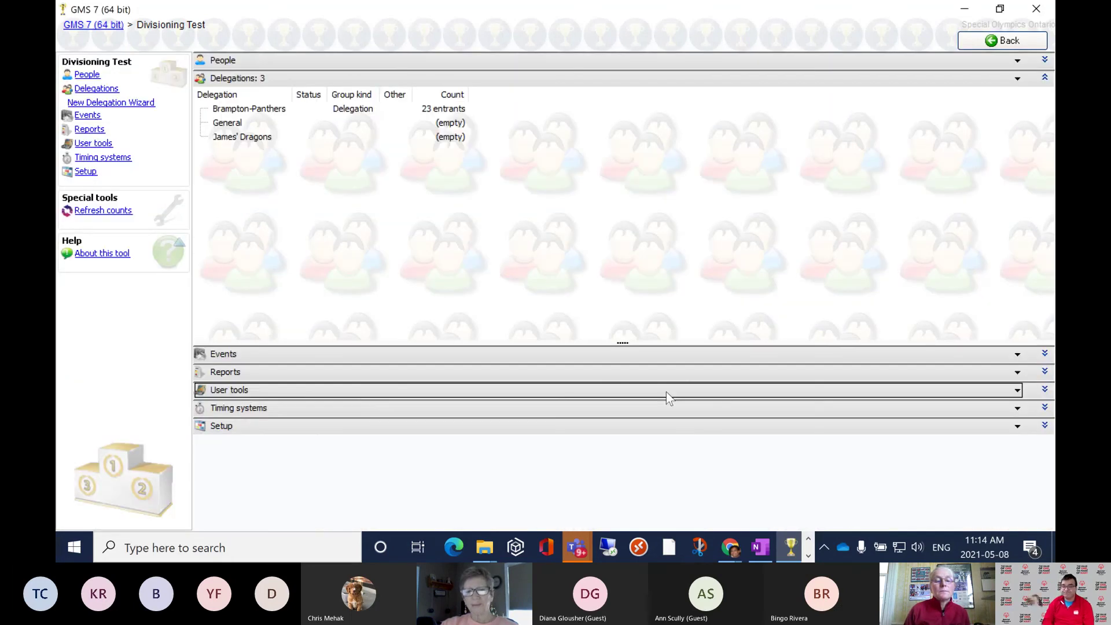
double_click(274, 142)
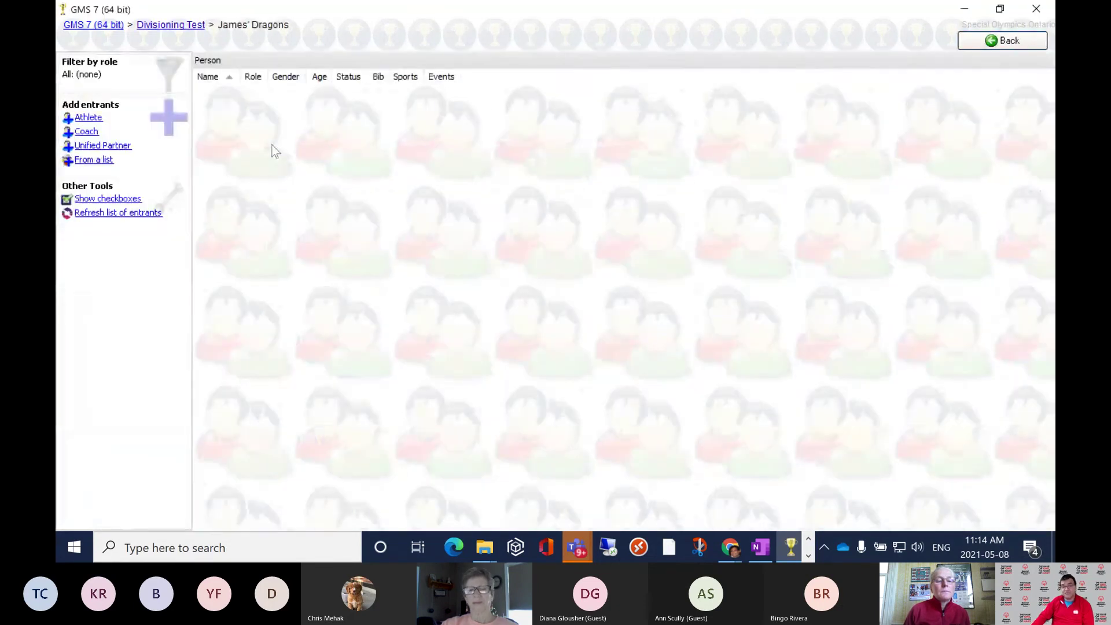
right_click(283, 144)
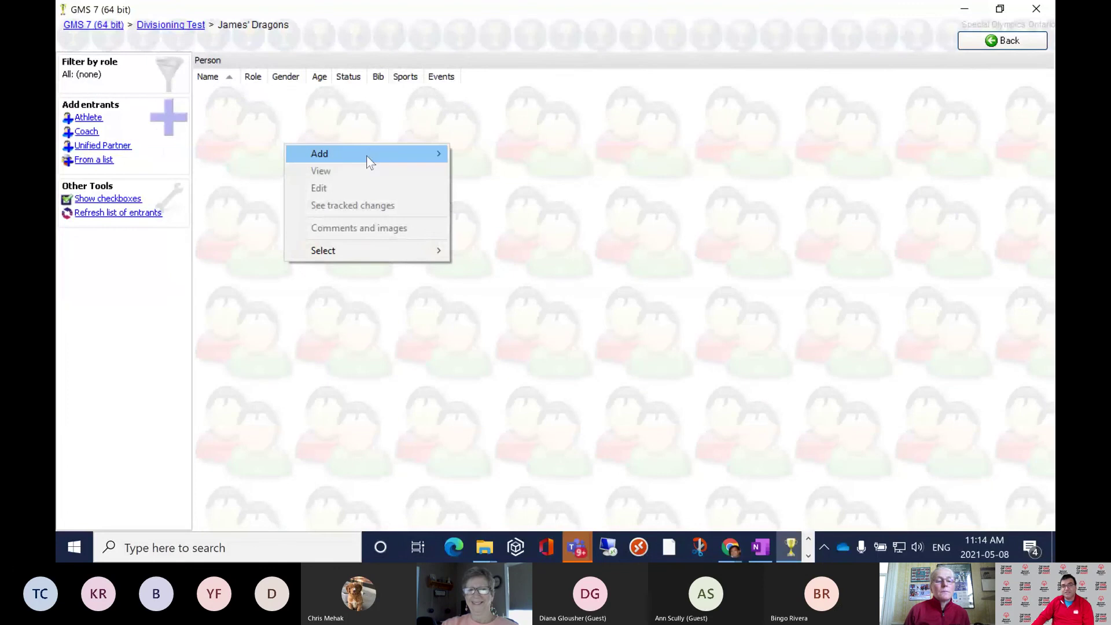
click(808, 141)
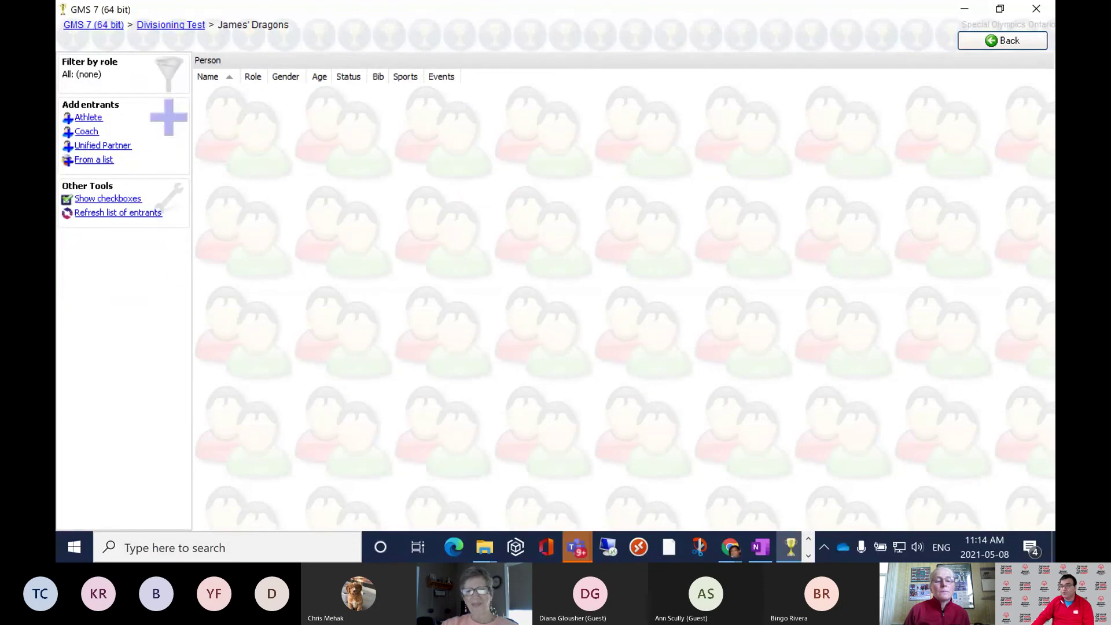
key(Escape)
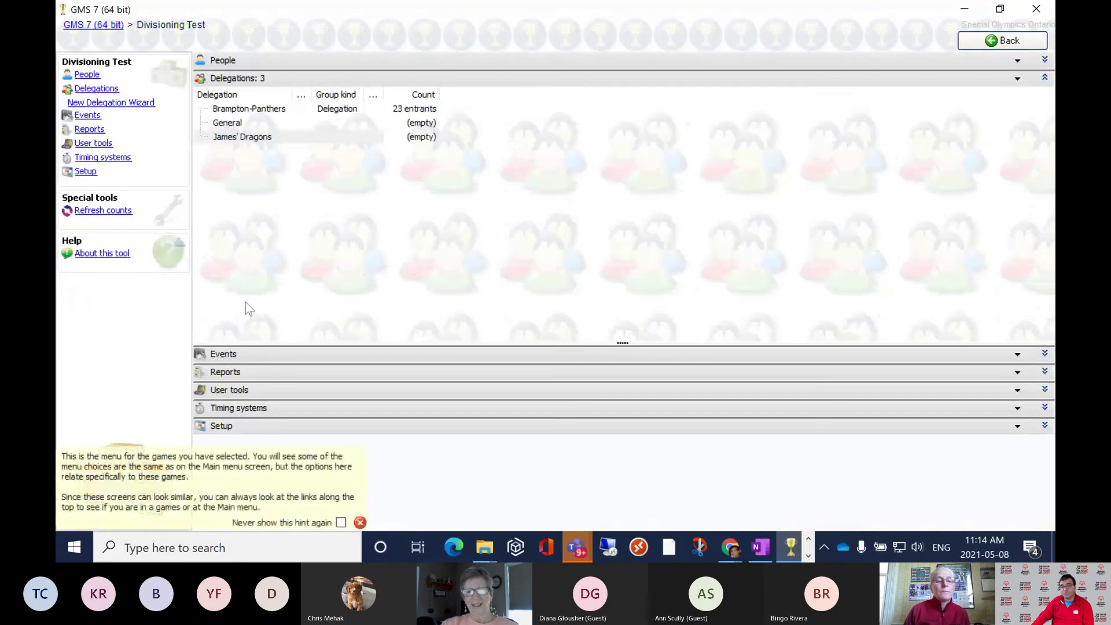
click(230, 60)
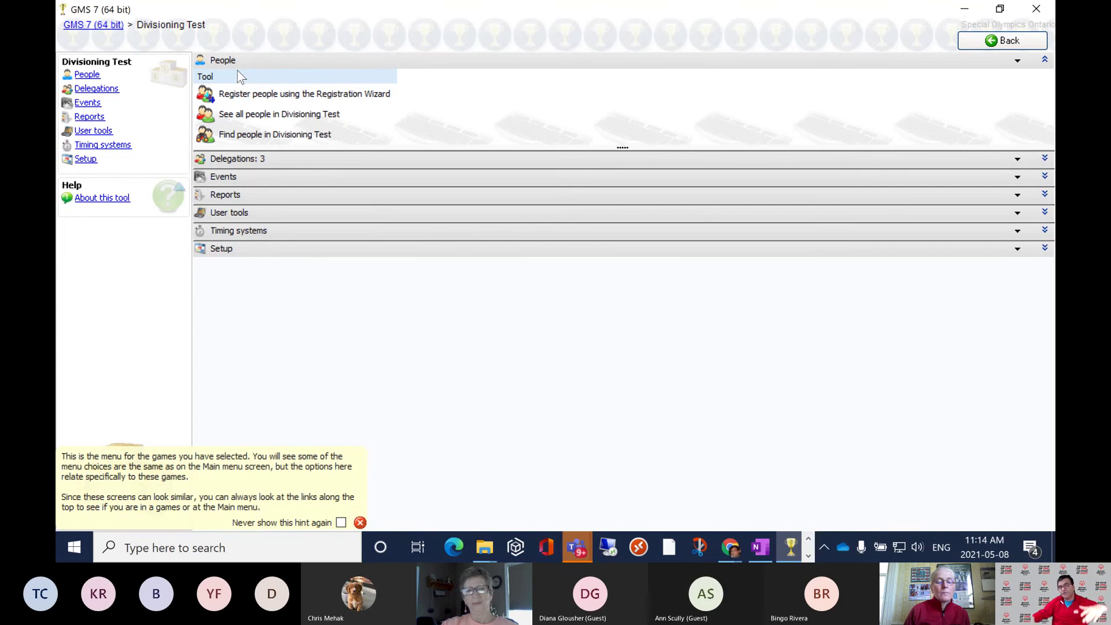
click(272, 100)
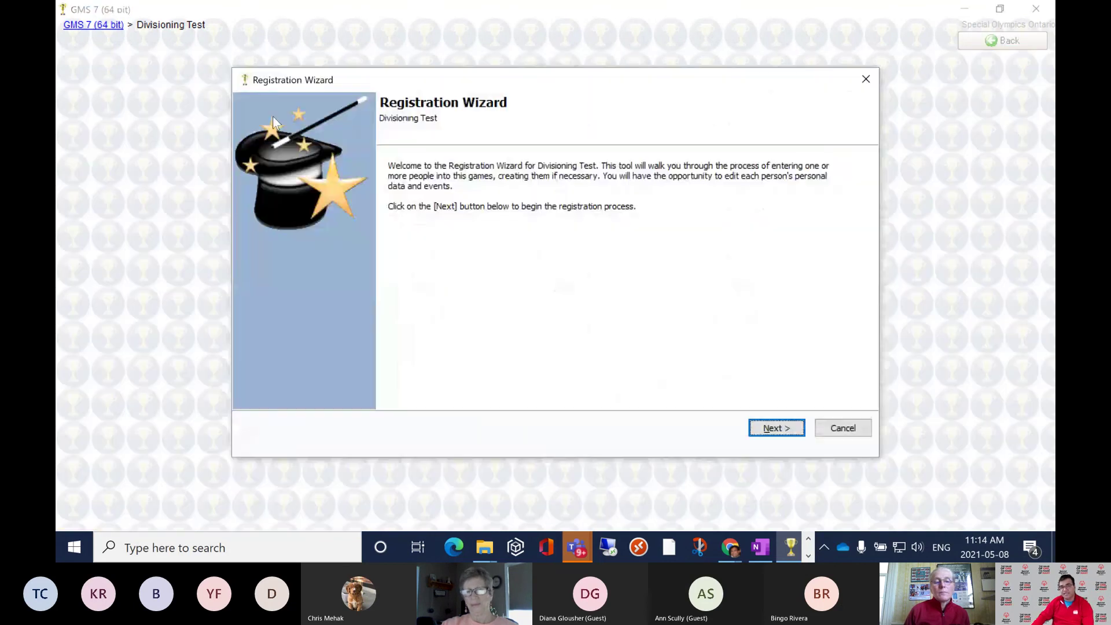
click(775, 428)
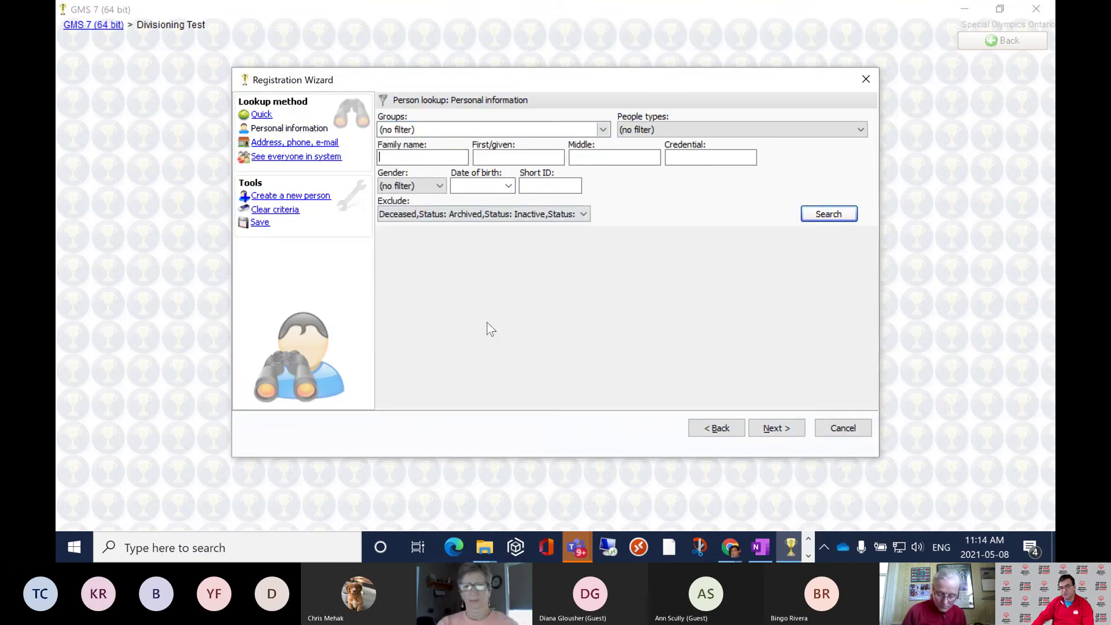
click(842, 428)
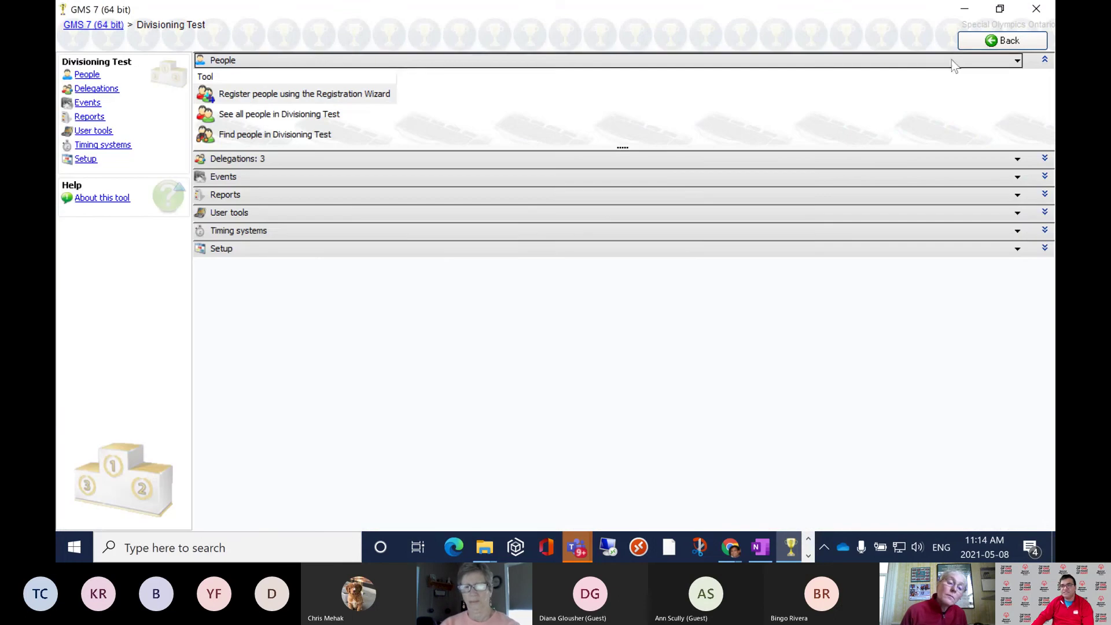
click(324, 162)
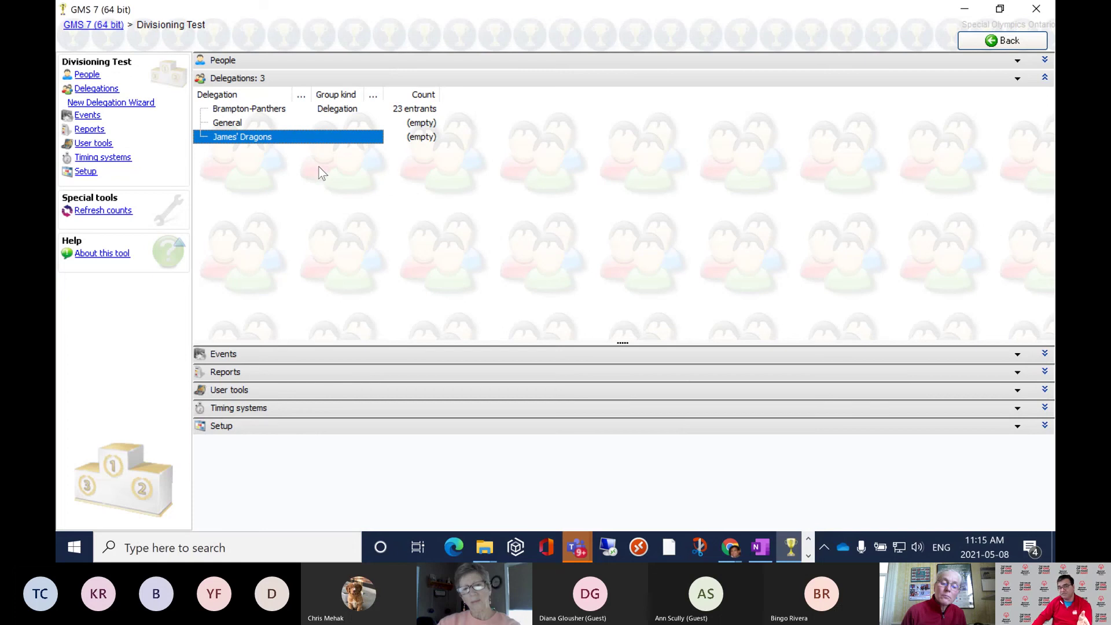
Start an athlete registration for James' Dragons, search the athlete's surname and first name, and create a new person
click(257, 138)
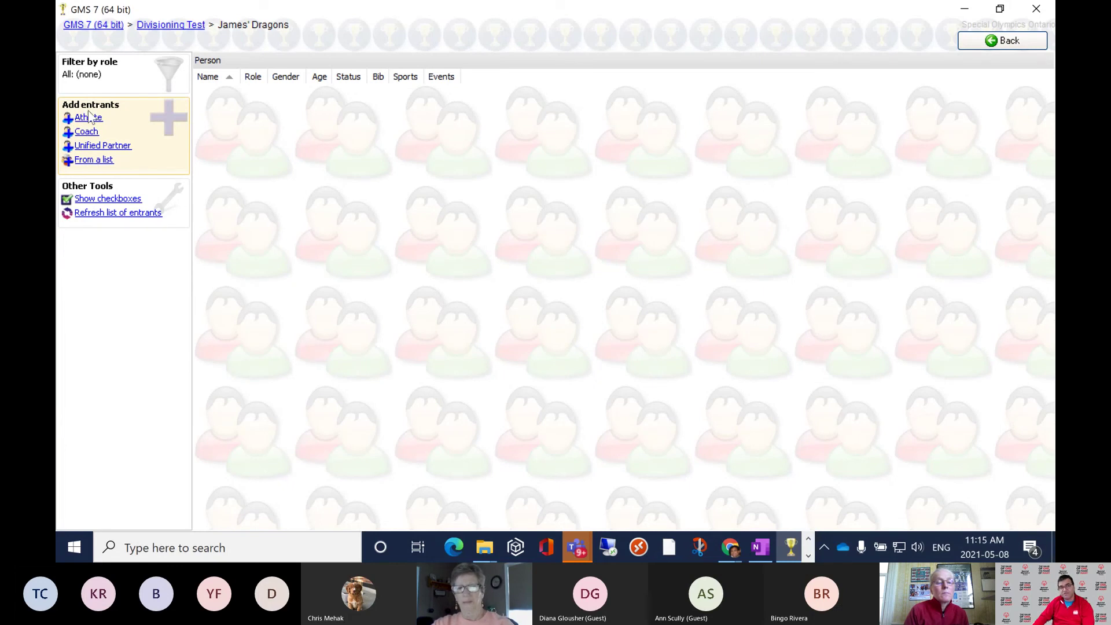
click(88, 118)
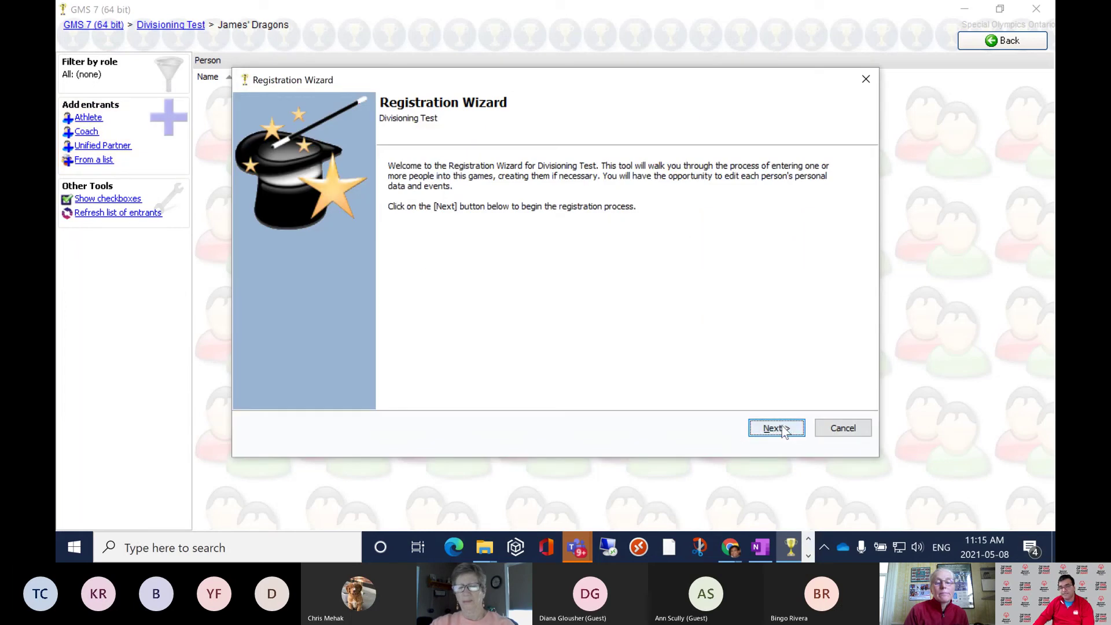
click(775, 428)
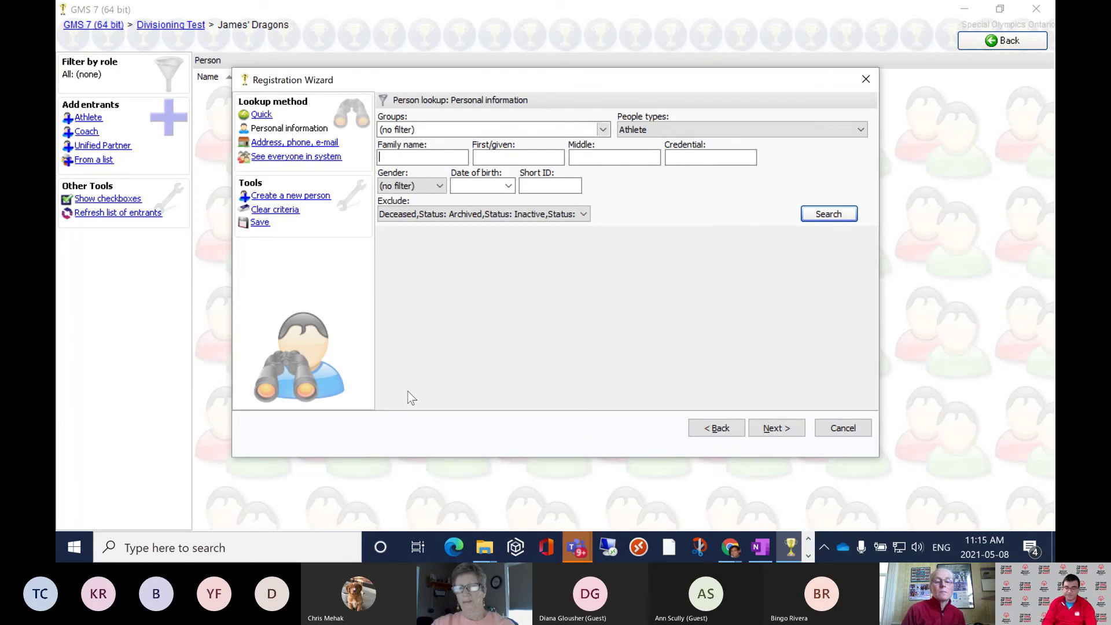
key(Tab)
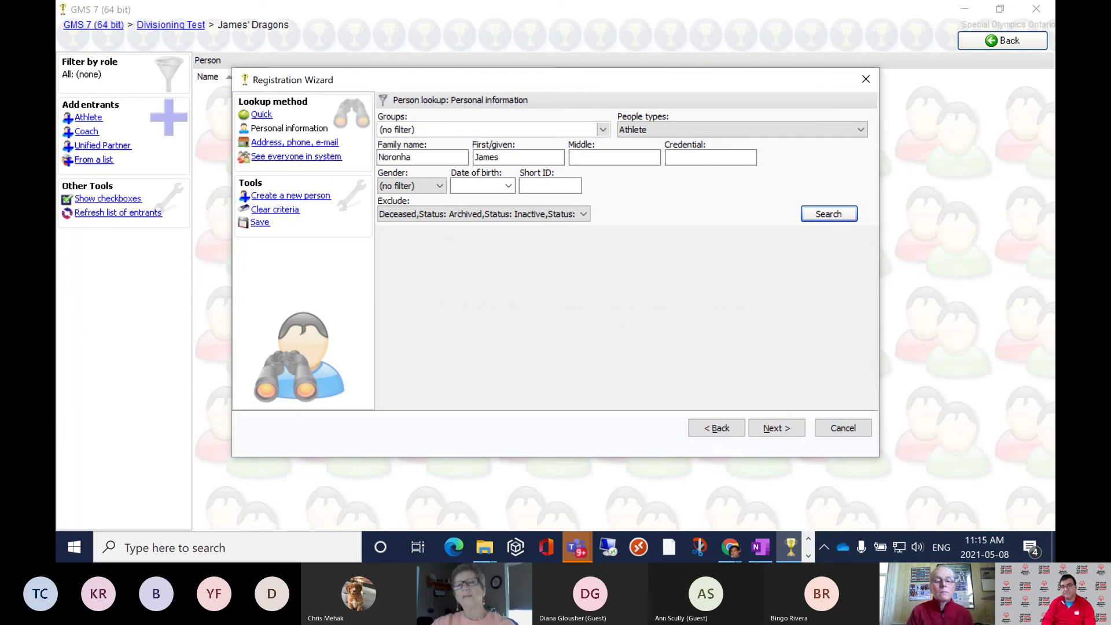
key(Return)
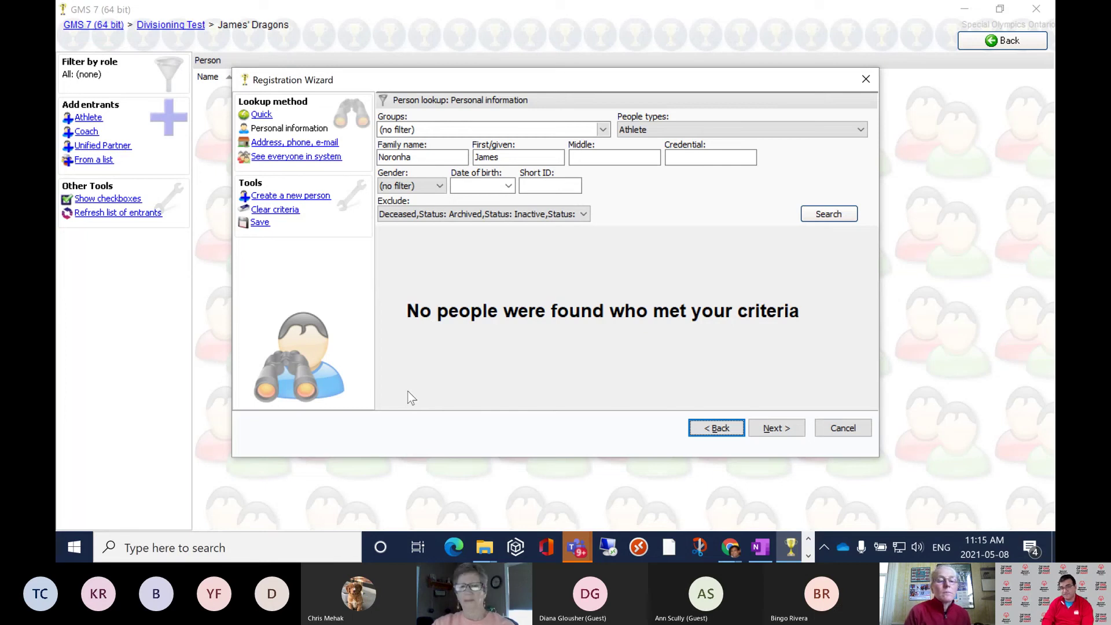
click(307, 197)
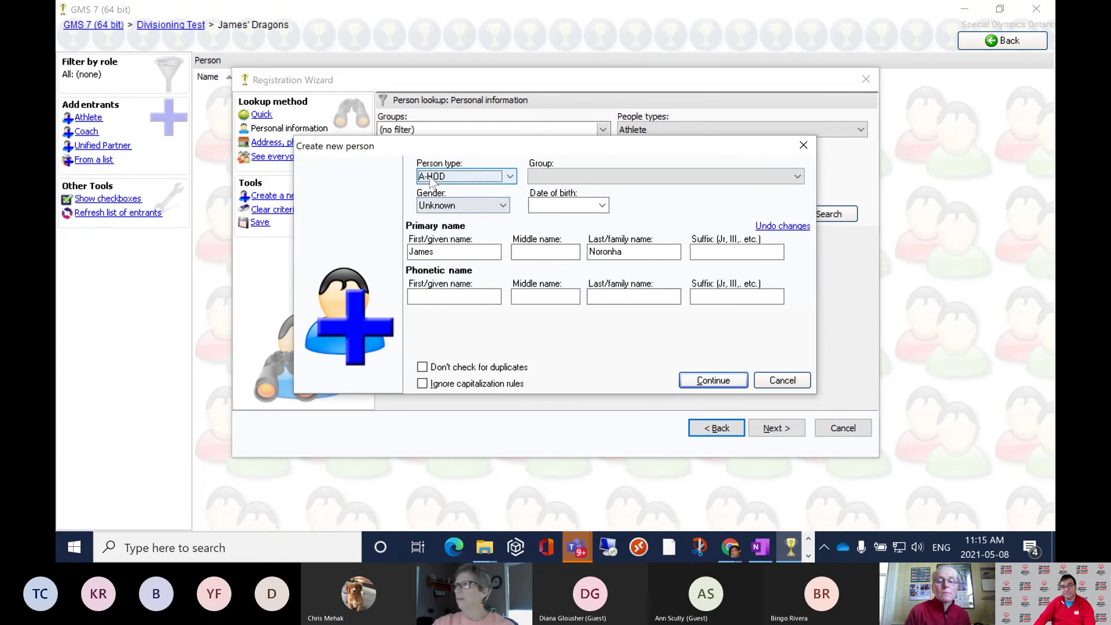
Make the new person a male Athlete born 01-20-1977 in the General group and create the profile
click(509, 177)
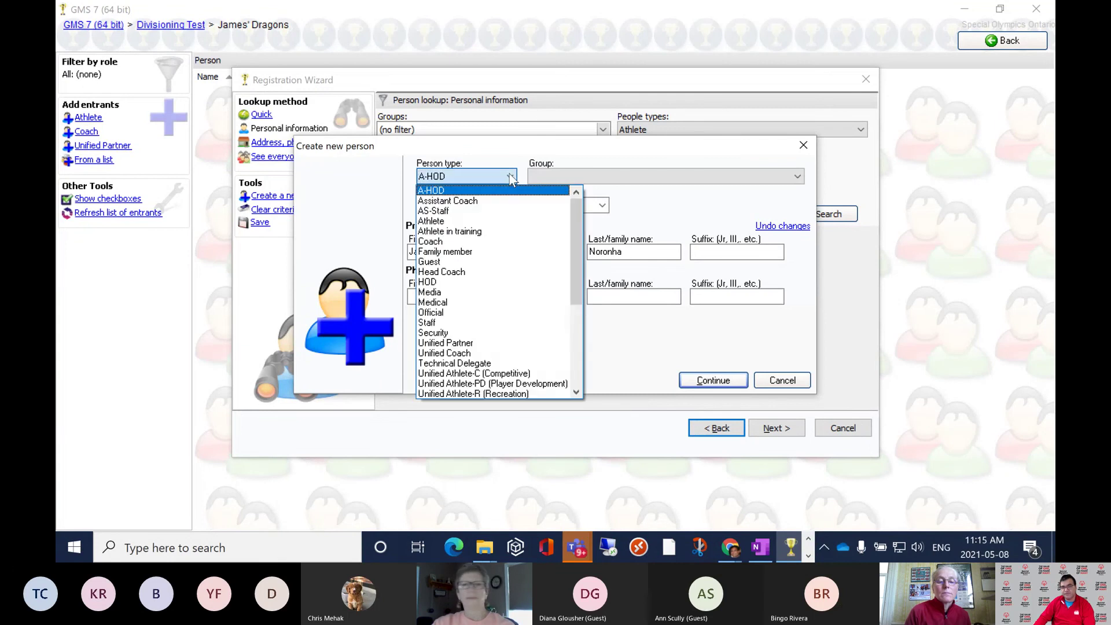
click(503, 225)
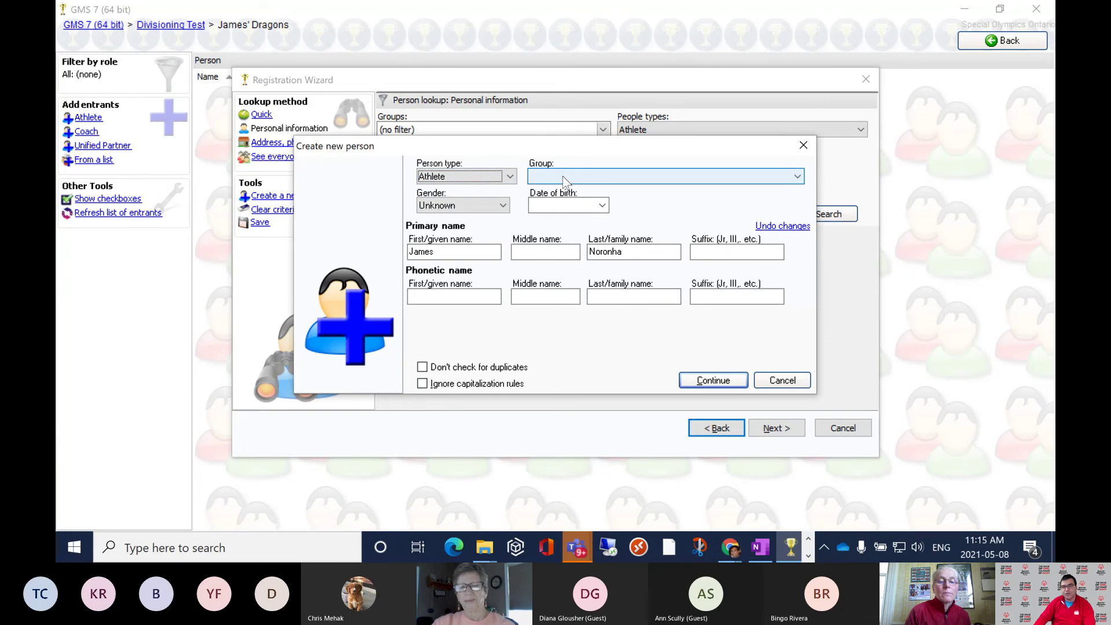
click(492, 205)
click(480, 230)
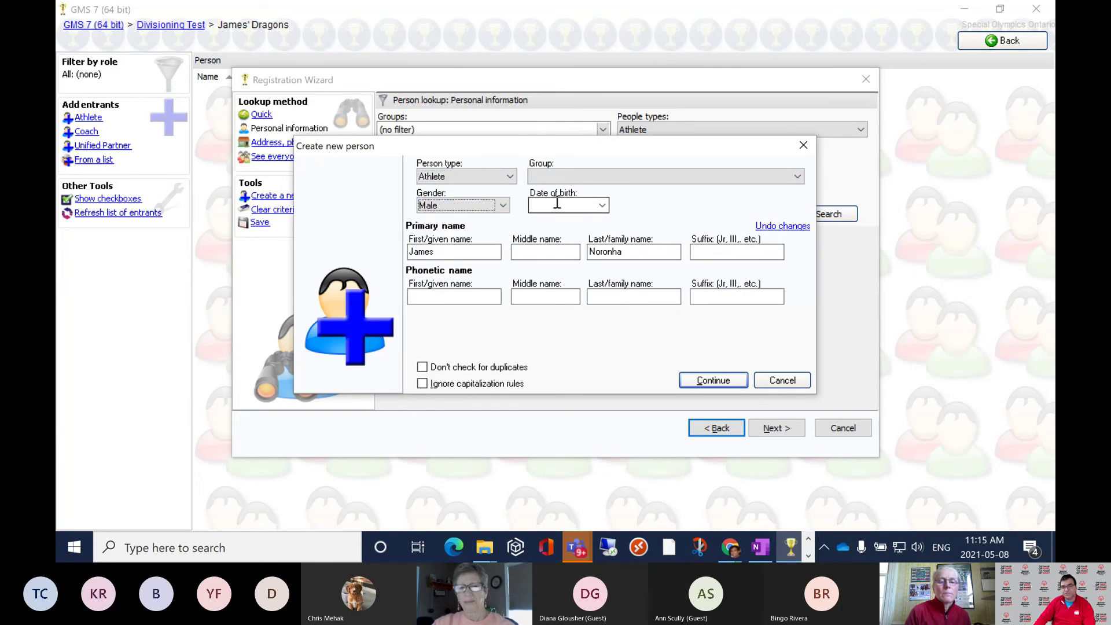
click(557, 204)
text(01)
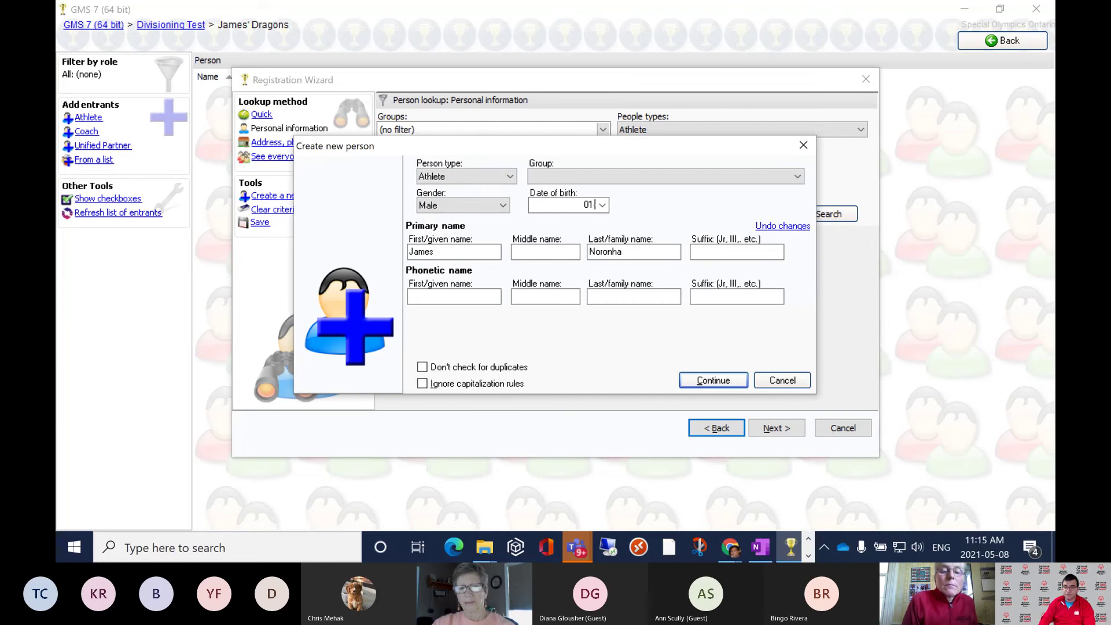
text(-20-1977)
key(Tab)
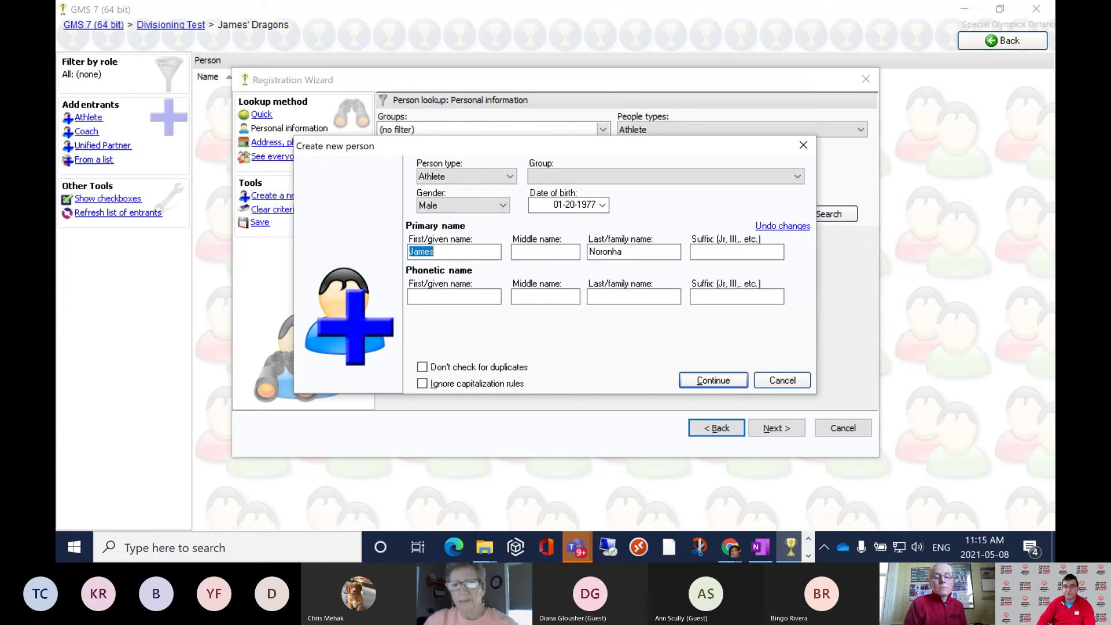
click(705, 380)
click(669, 303)
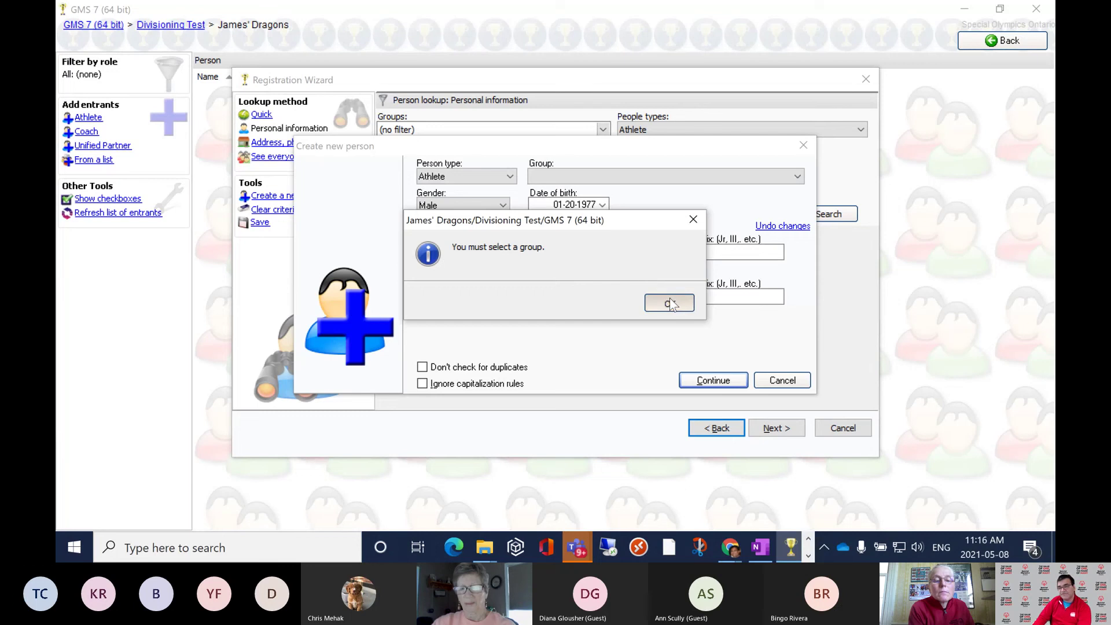
click(730, 175)
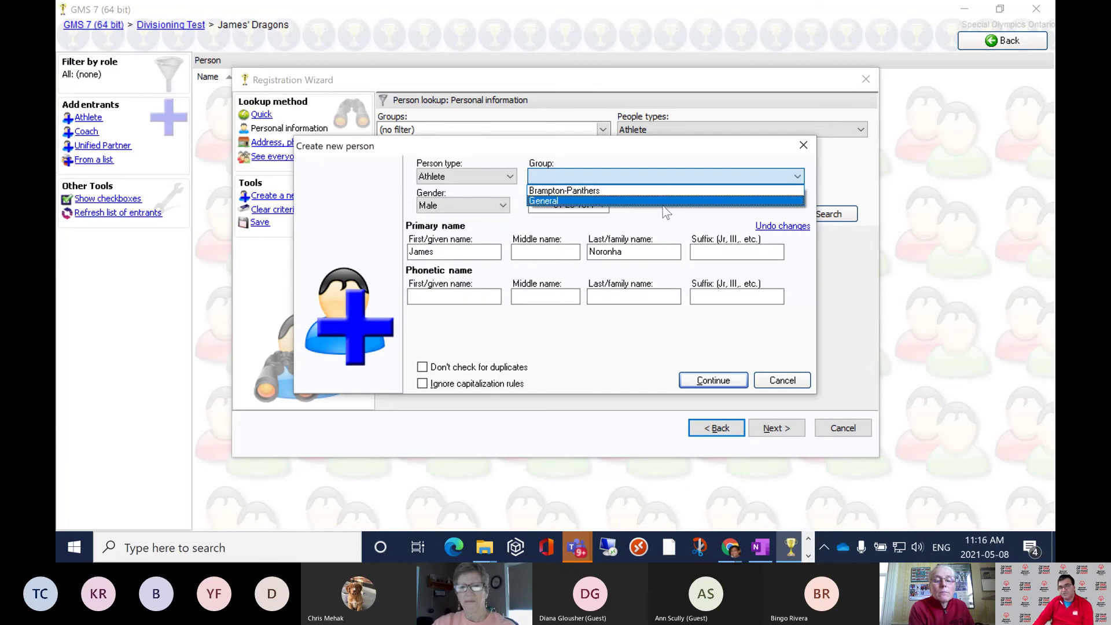
click(664, 203)
click(715, 386)
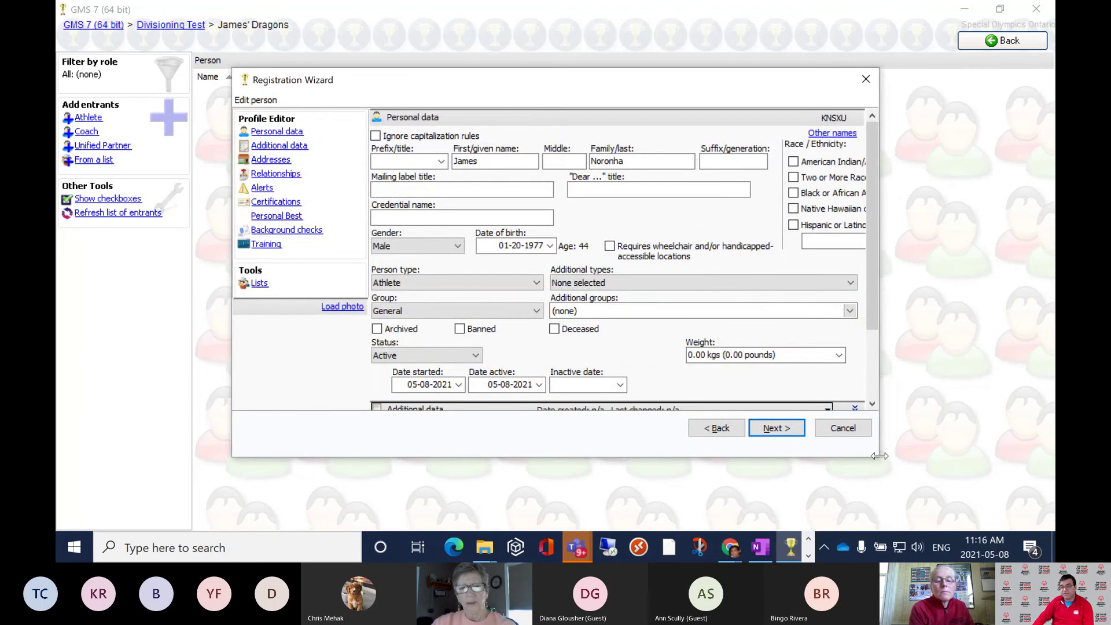
Enlarge the registration window and advance from Personal data to the Role and Delegation step
drag(879, 458, 1022, 533)
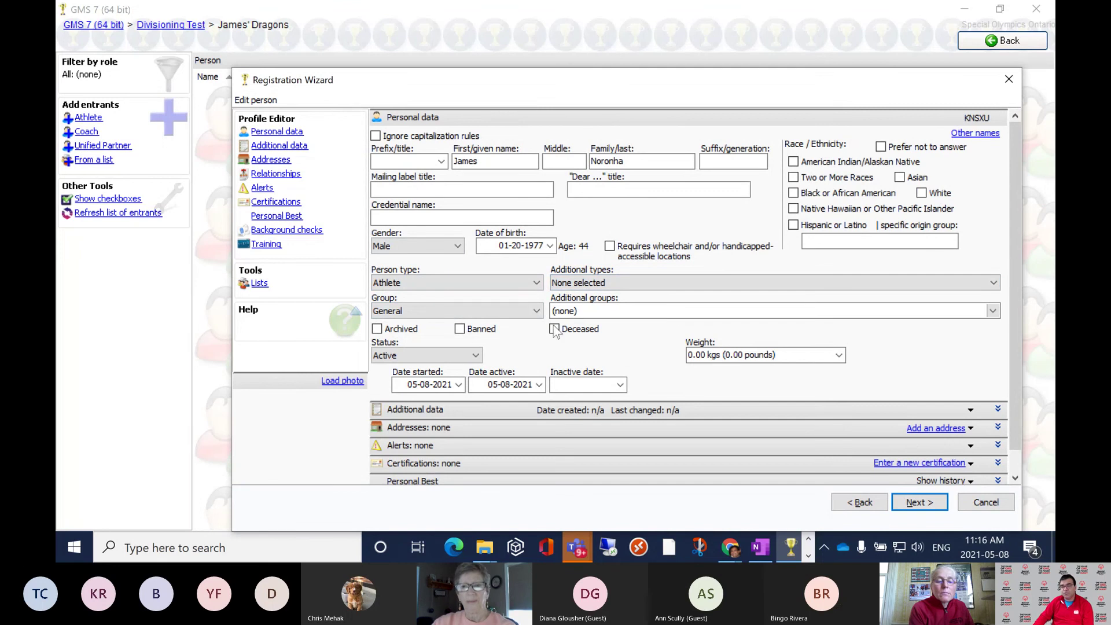
scroll(693, 339, down, 1)
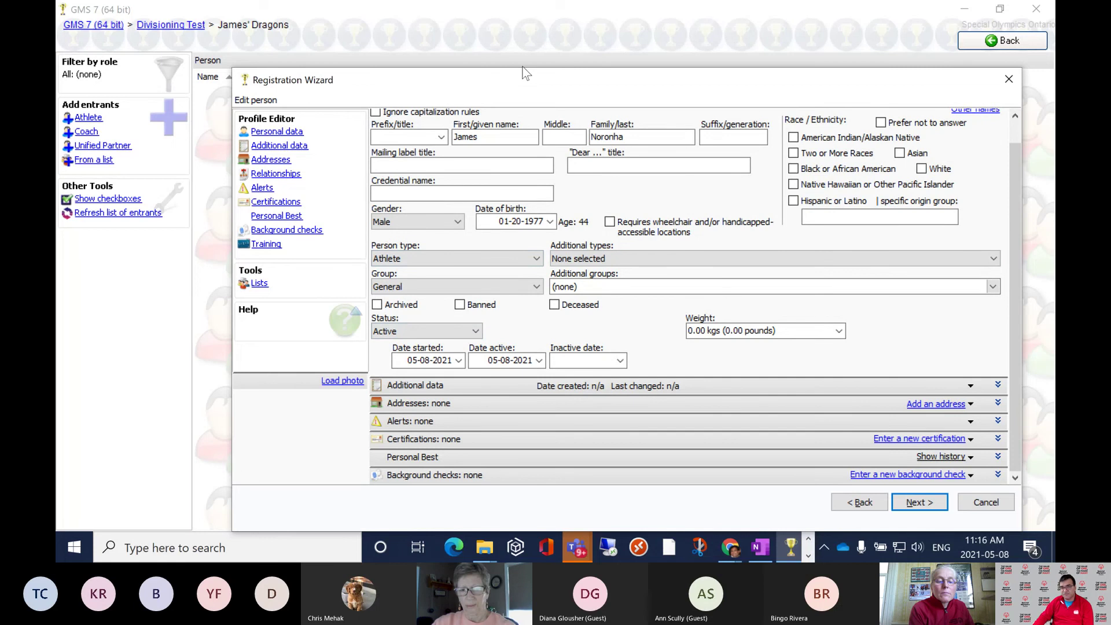
drag(522, 70, 522, 2)
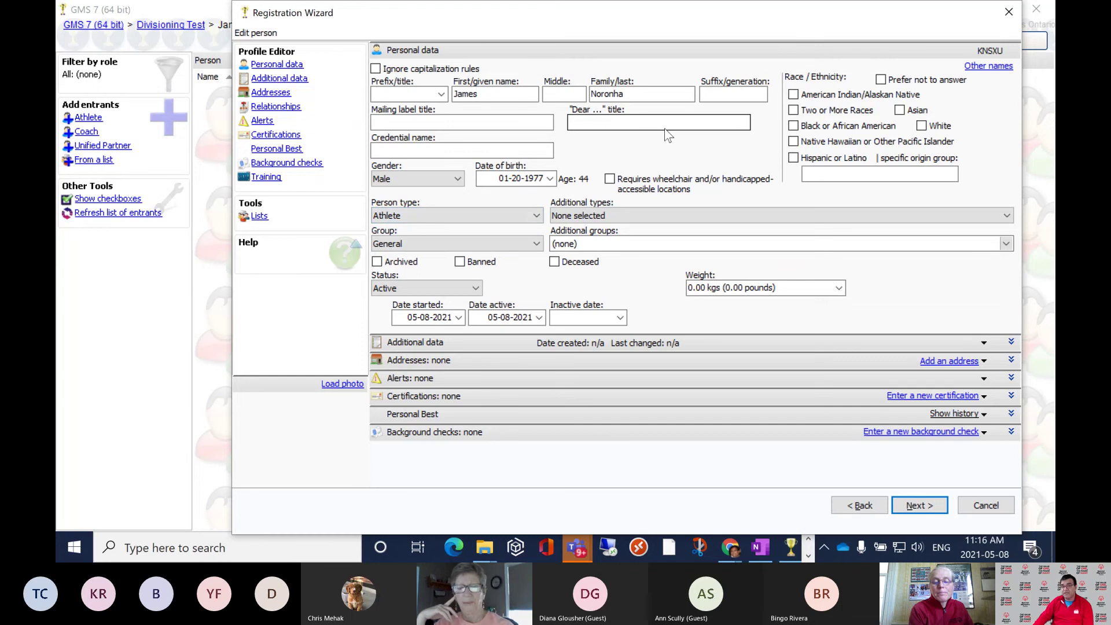
click(927, 508)
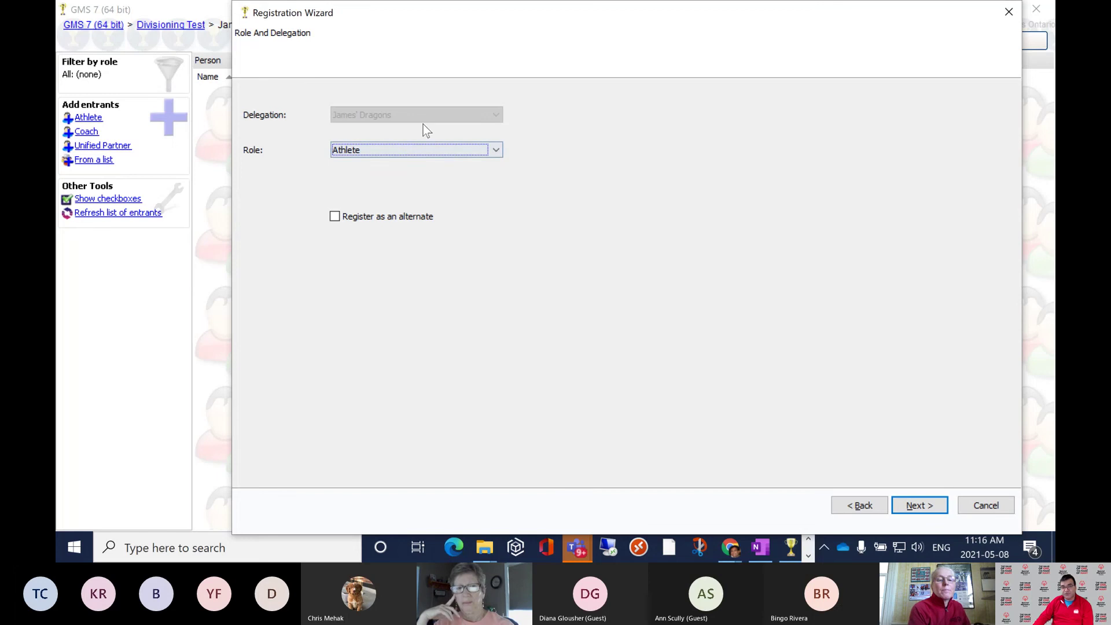
Set the sport to Athletics/Track and Field and choose AT 100 M Run as the first event
click(915, 506)
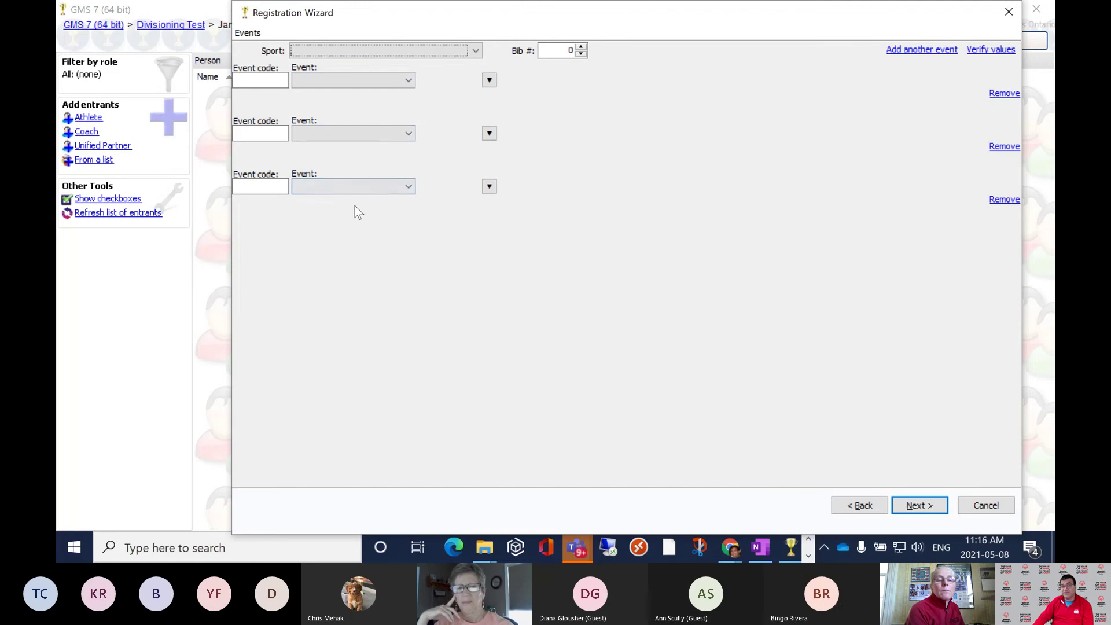
click(475, 51)
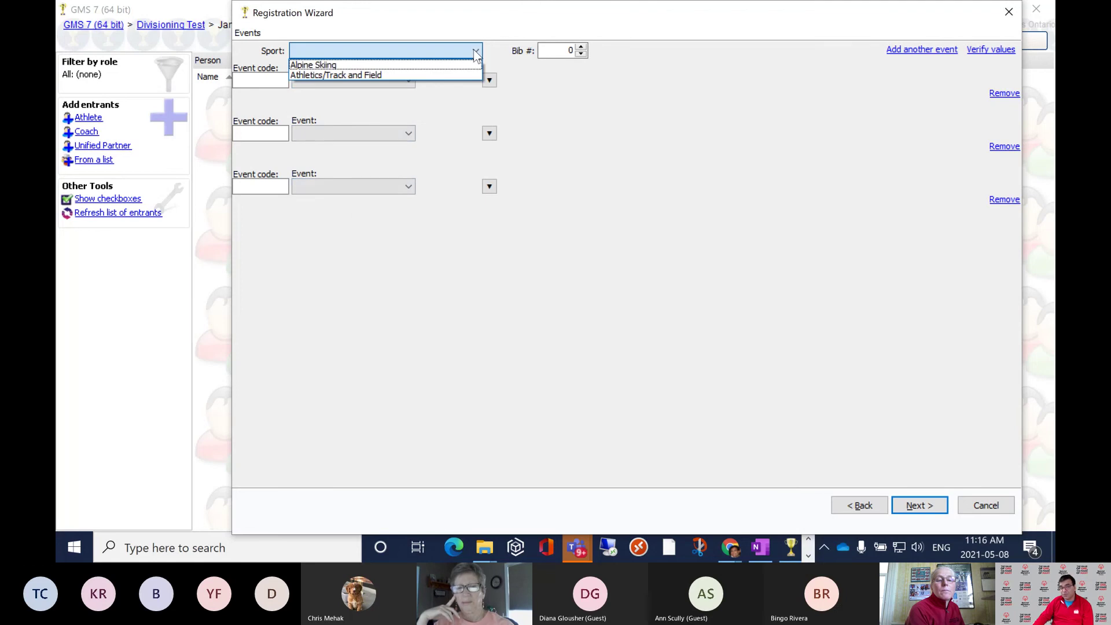
click(392, 73)
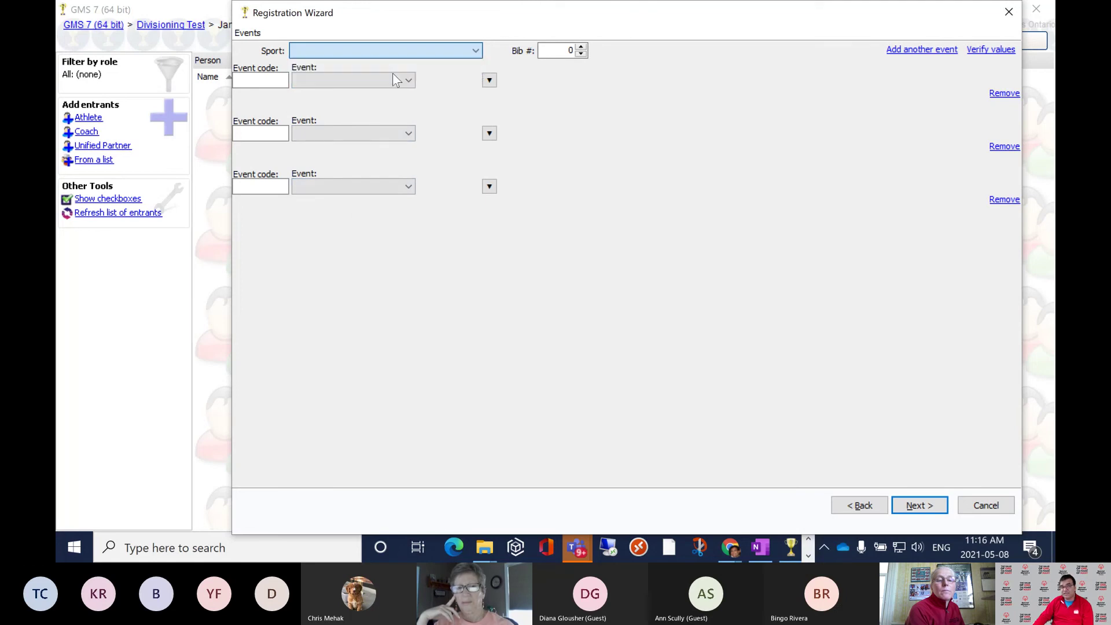
click(408, 80)
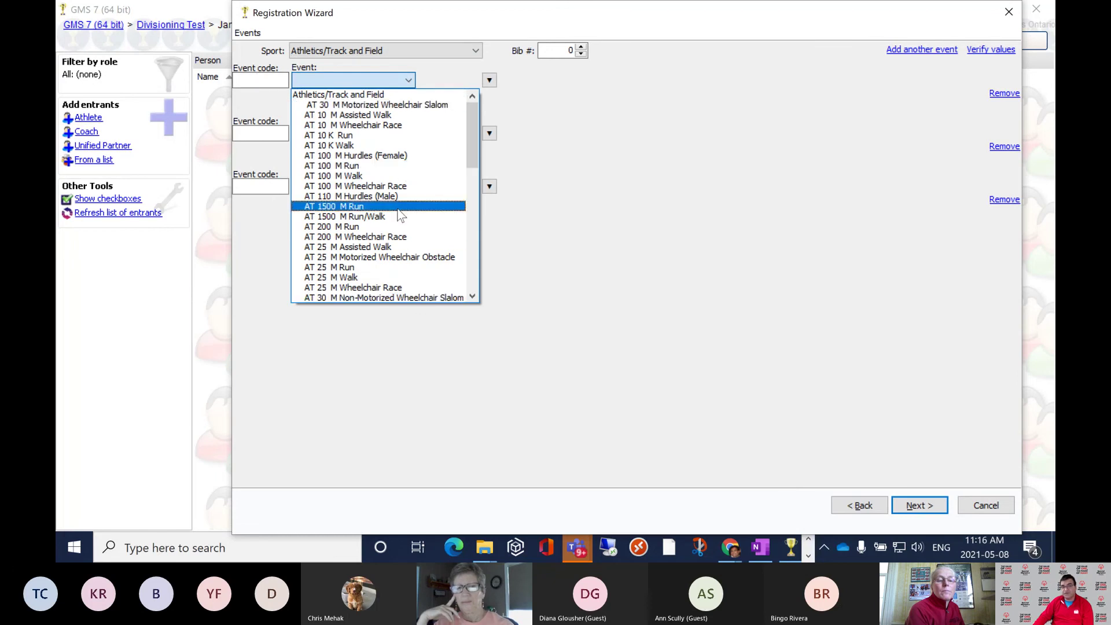
click(391, 166)
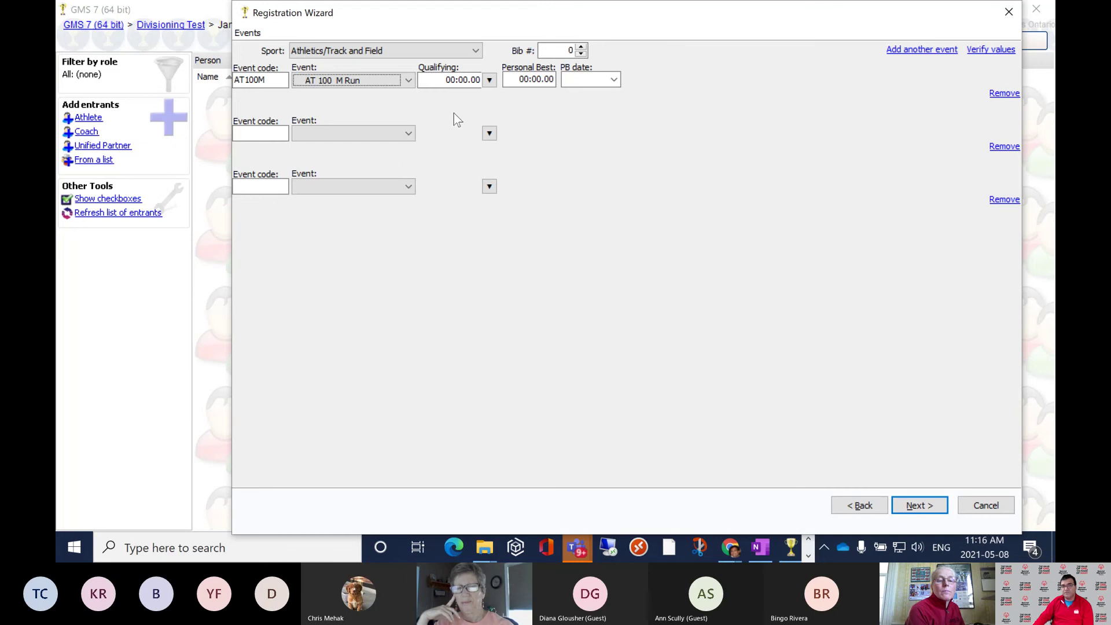
Add AT 25 M Walk and AT 4X100 M Relay as the second and third events
click(405, 133)
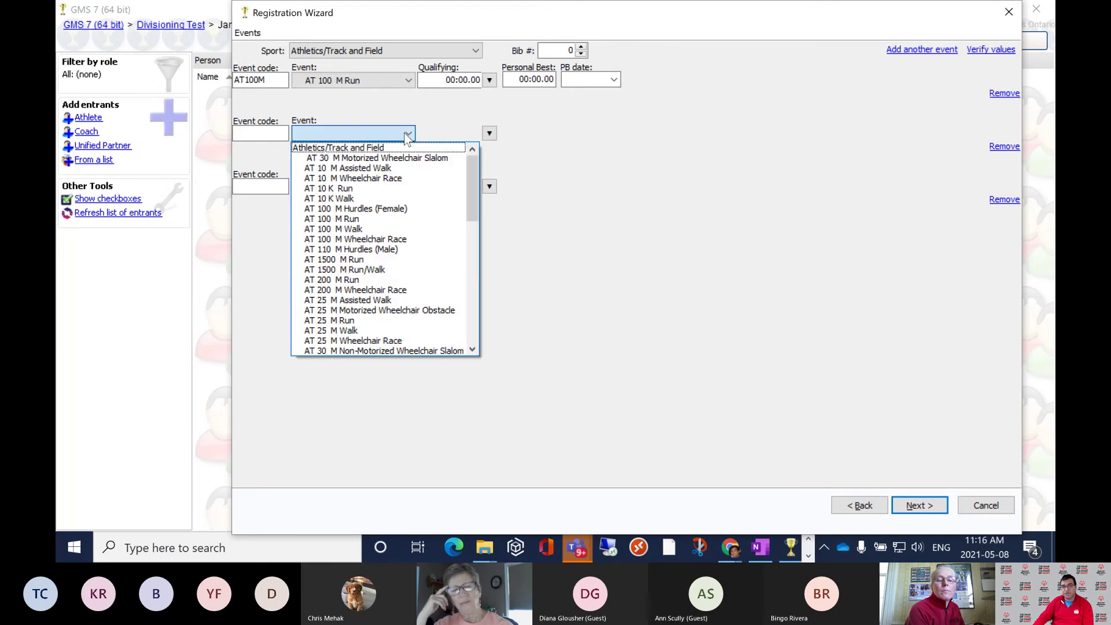
scroll(405, 327, down, 2)
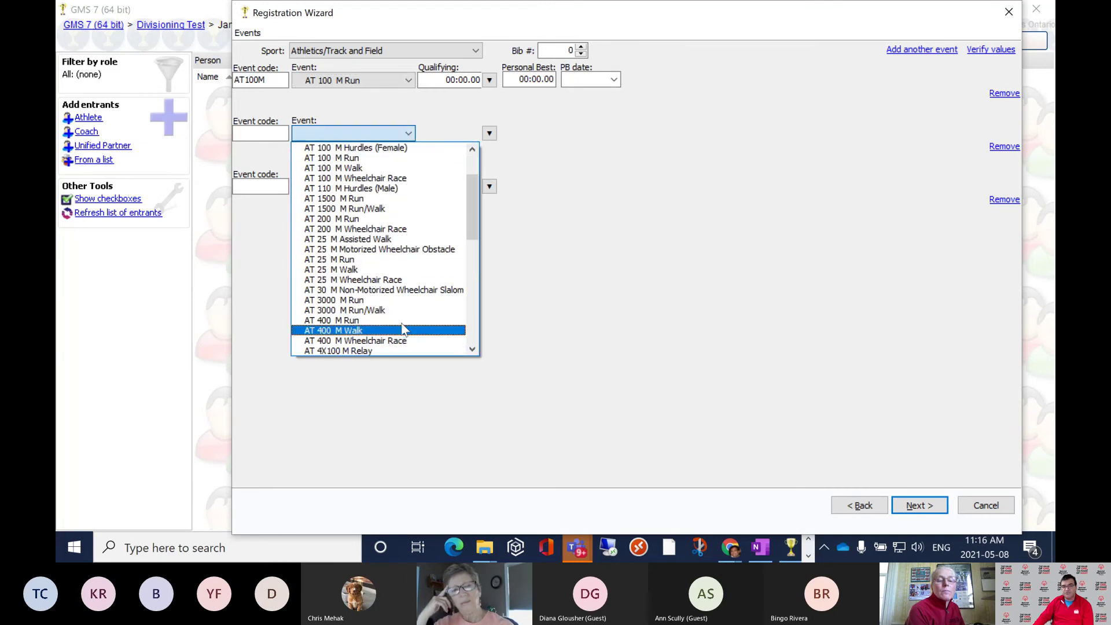
click(403, 270)
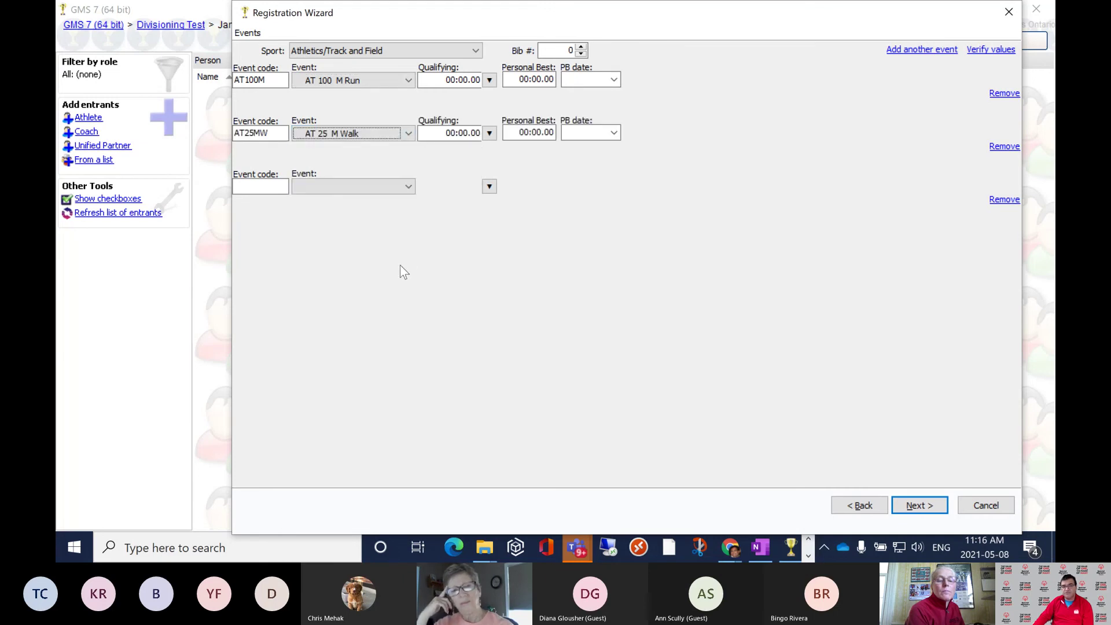
click(404, 186)
scroll(410, 284, down, 3)
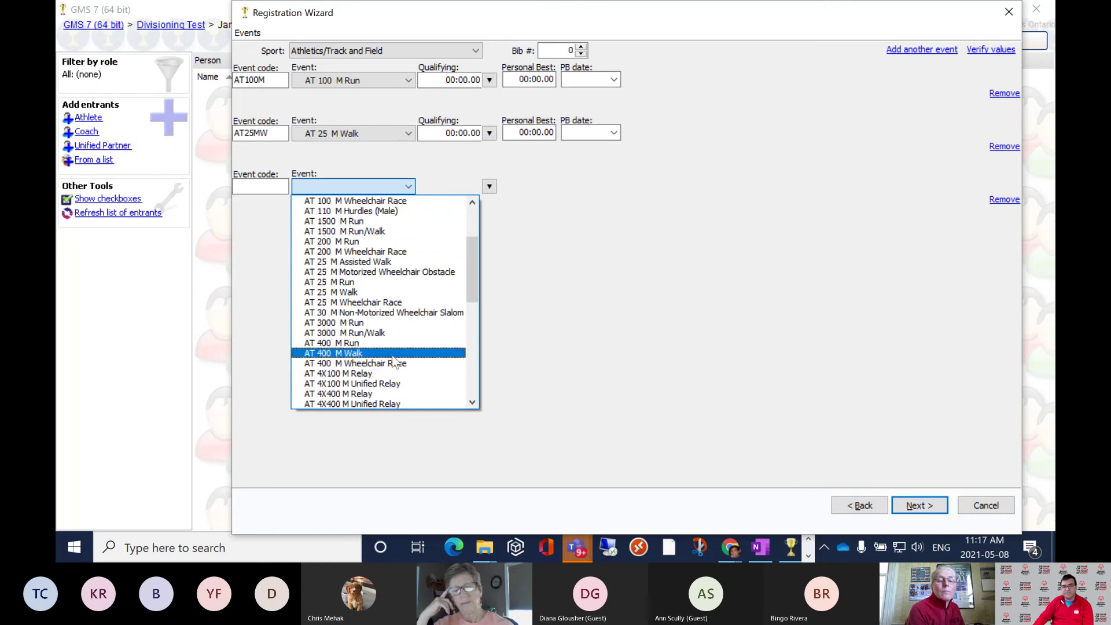
scroll(391, 356, down, 3)
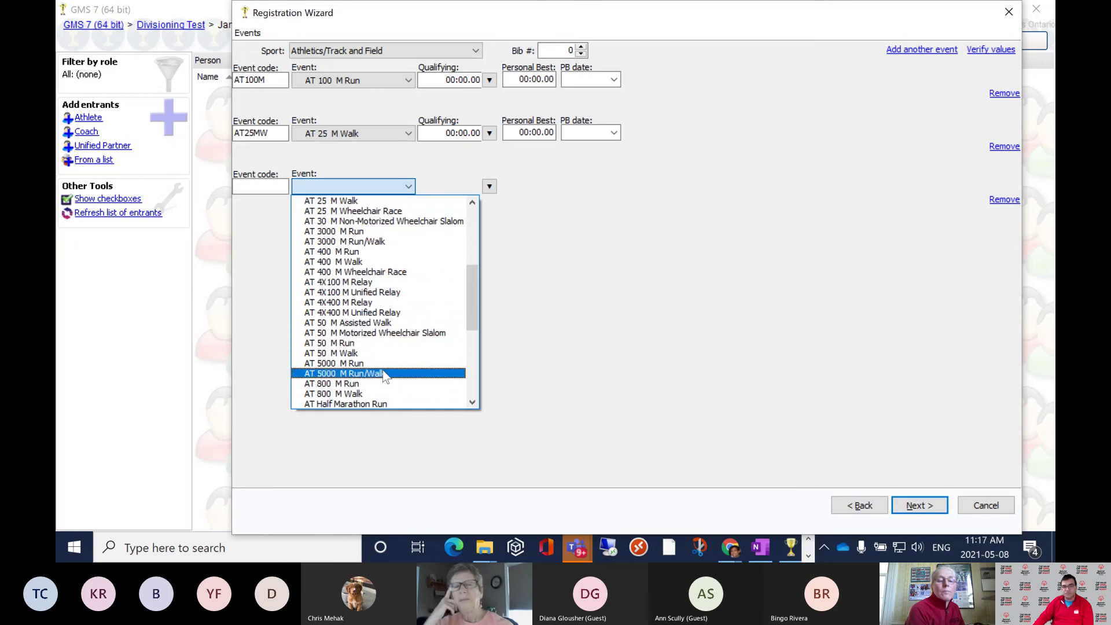
scroll(387, 374, down, 3)
scroll(388, 376, up, 4)
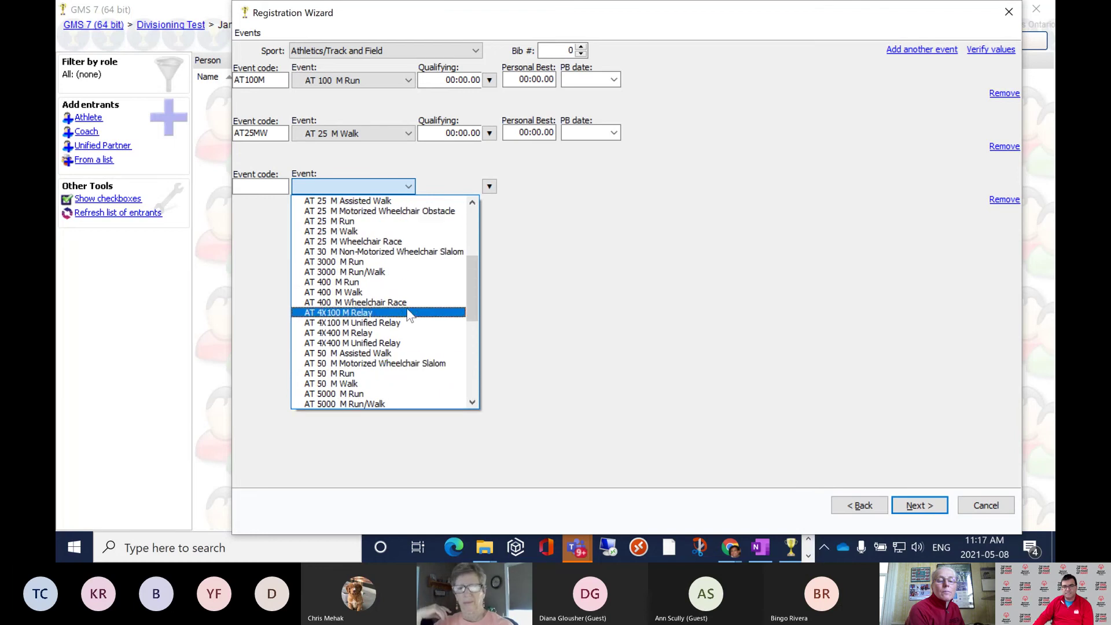
click(408, 313)
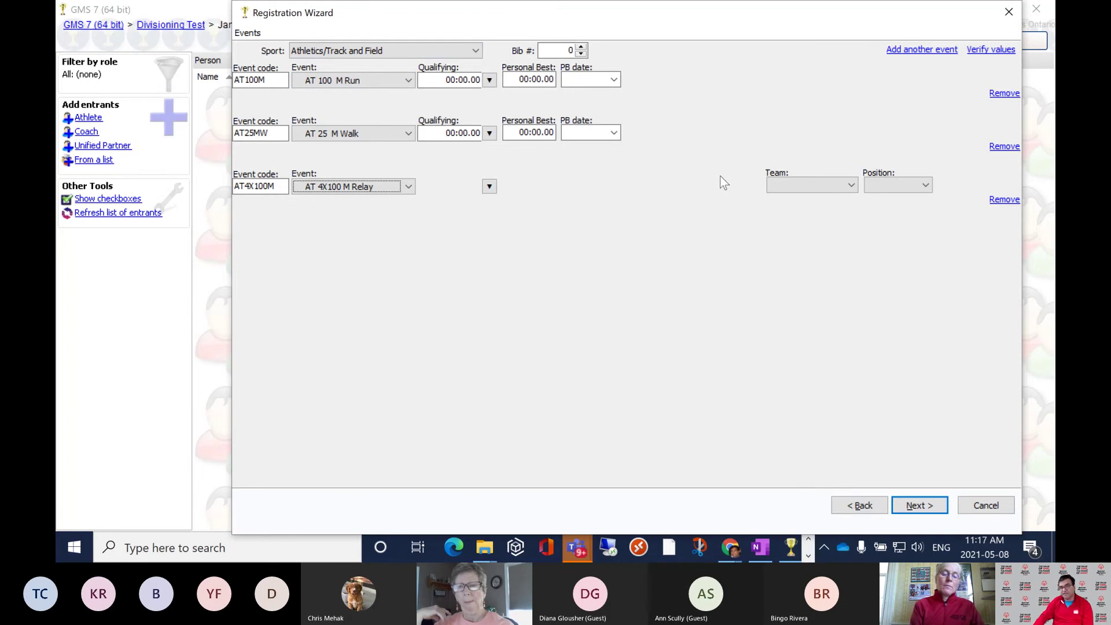
Enter a first qualifying time for AT 100 M Run and remove the AT 4X100 M Relay entry
click(447, 79)
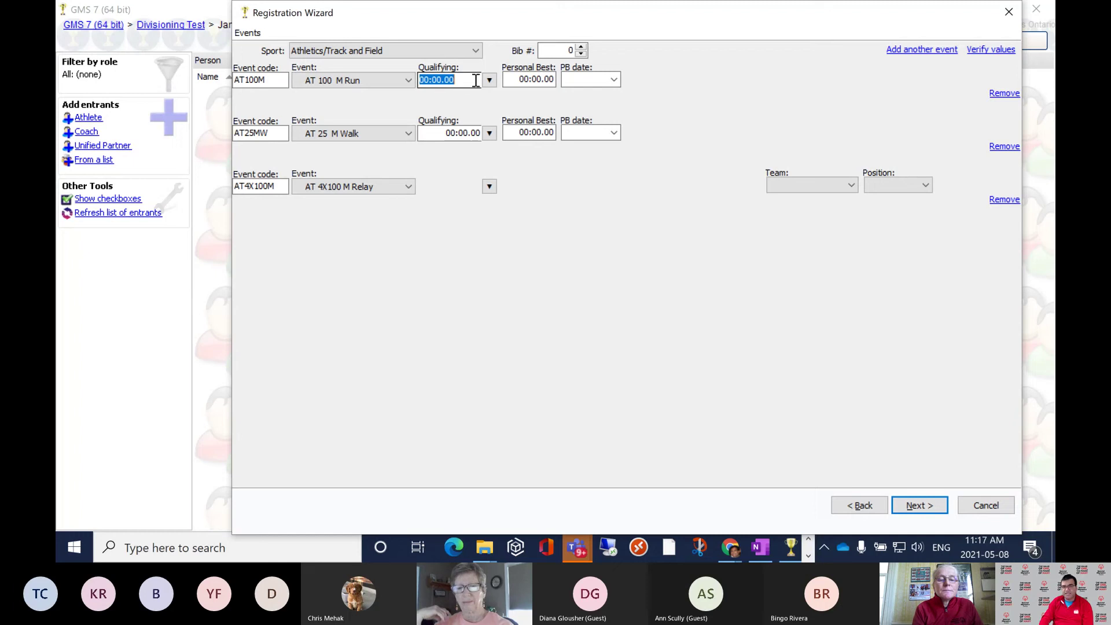
text(1)
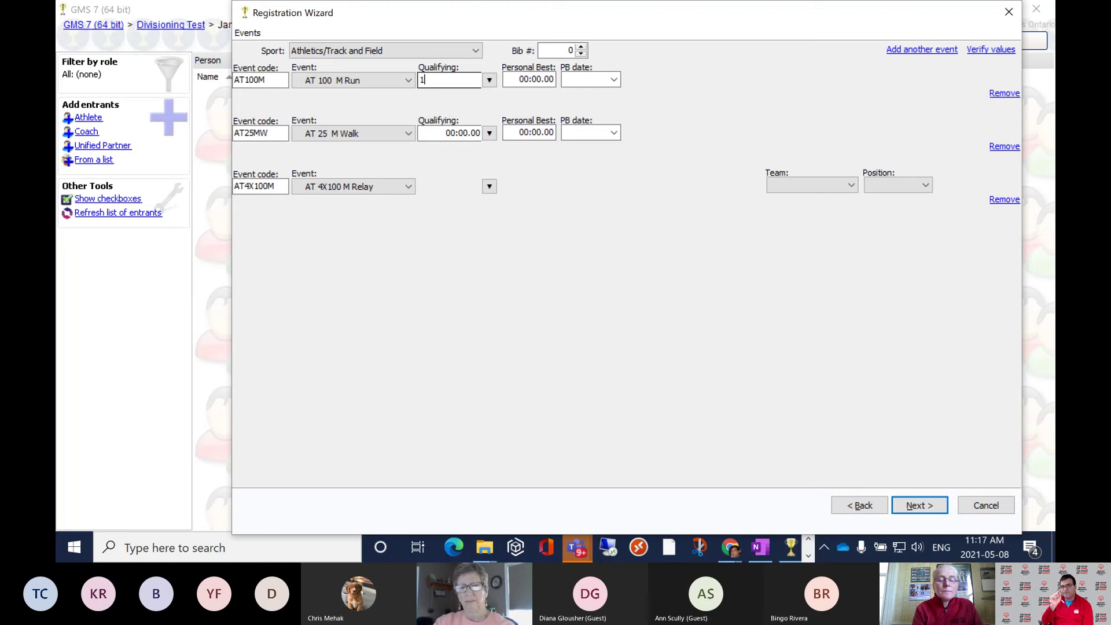
key(Tab)
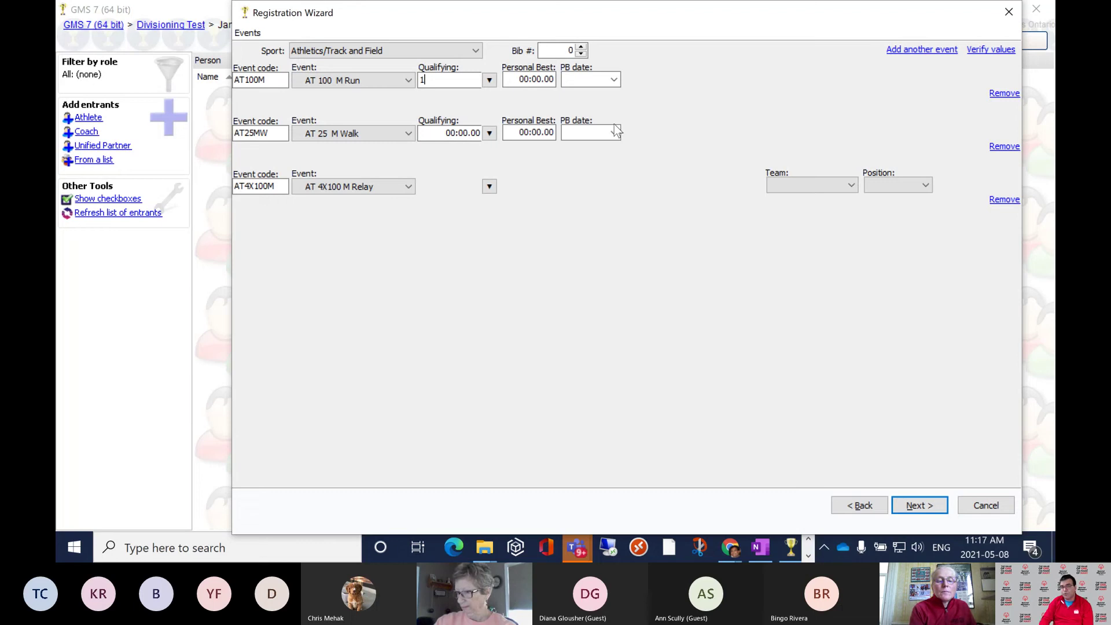
text(32.)
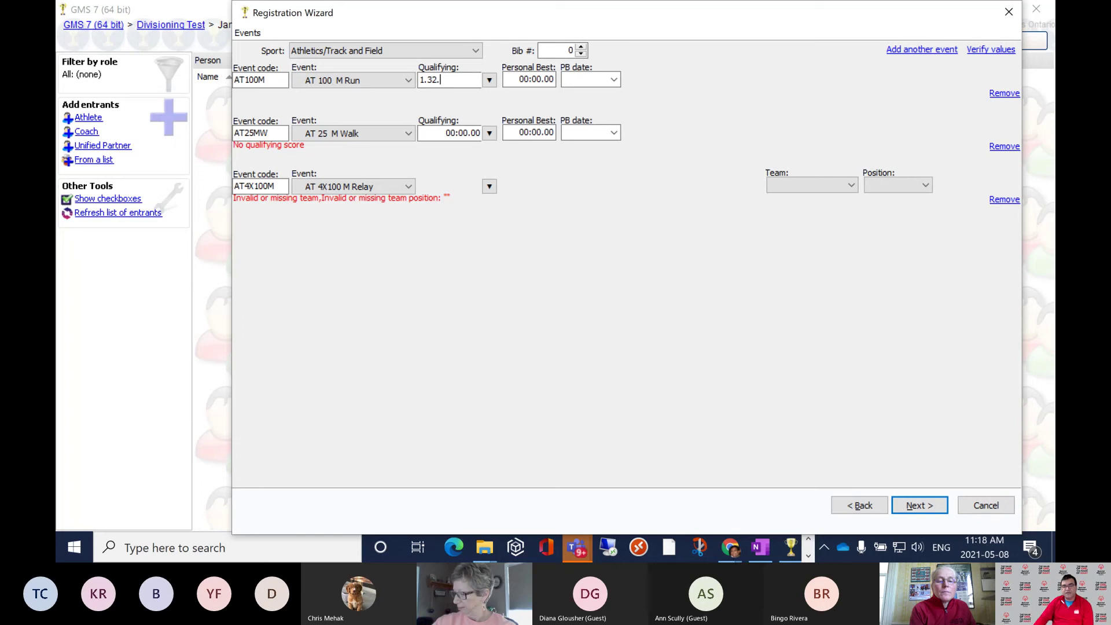
key(Tab)
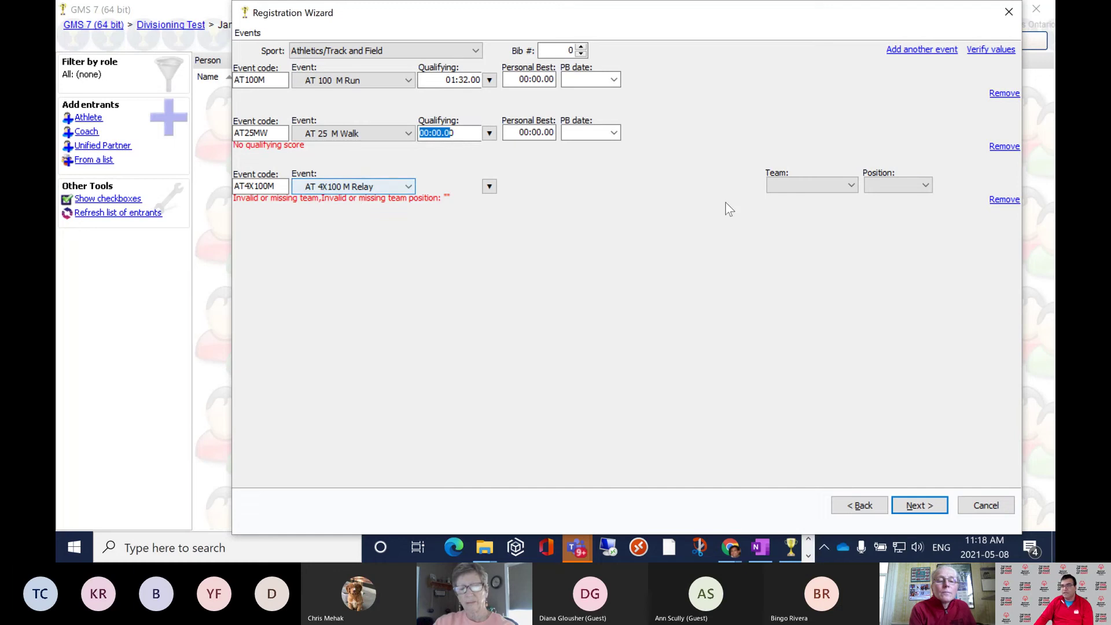
click(1003, 200)
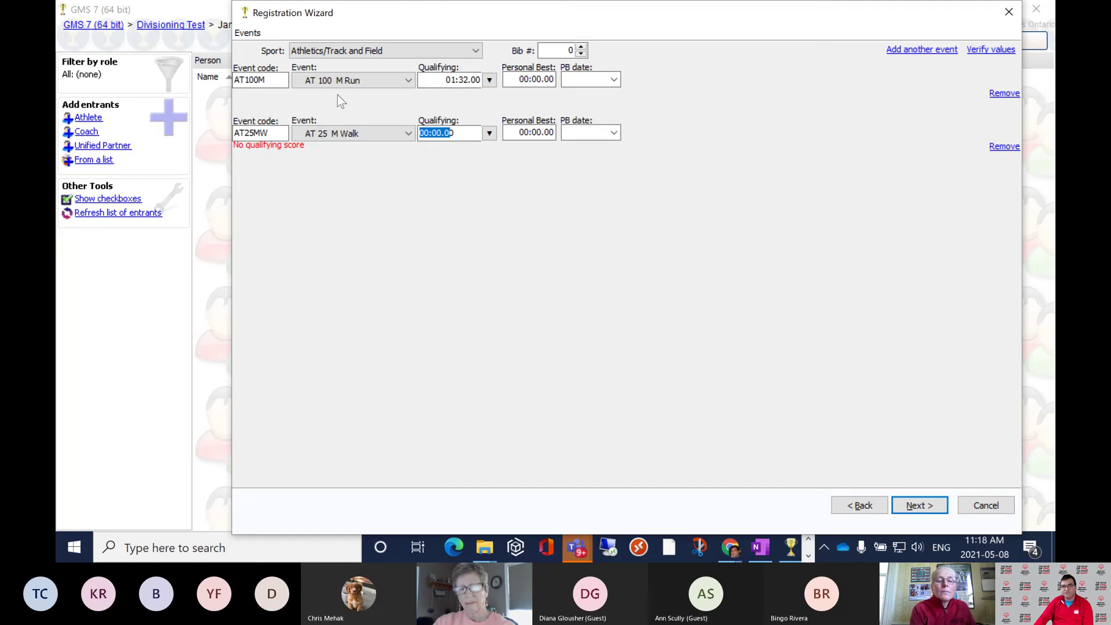
click(464, 132)
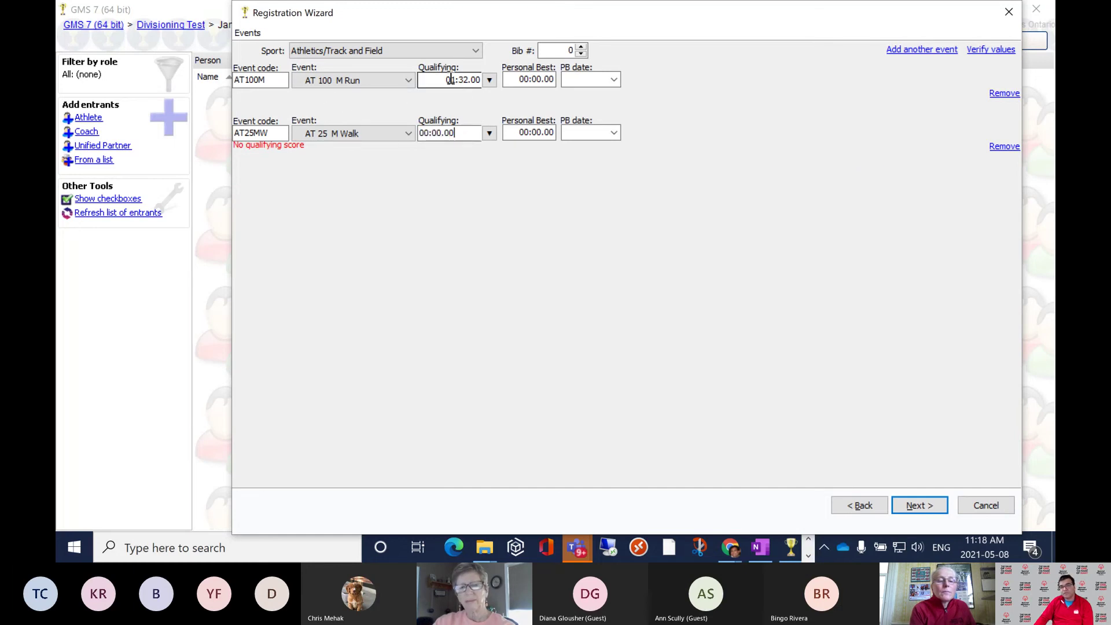
Re-enter the AT 100 M Run qualifying time until it reads 00:32.23
click(448, 79)
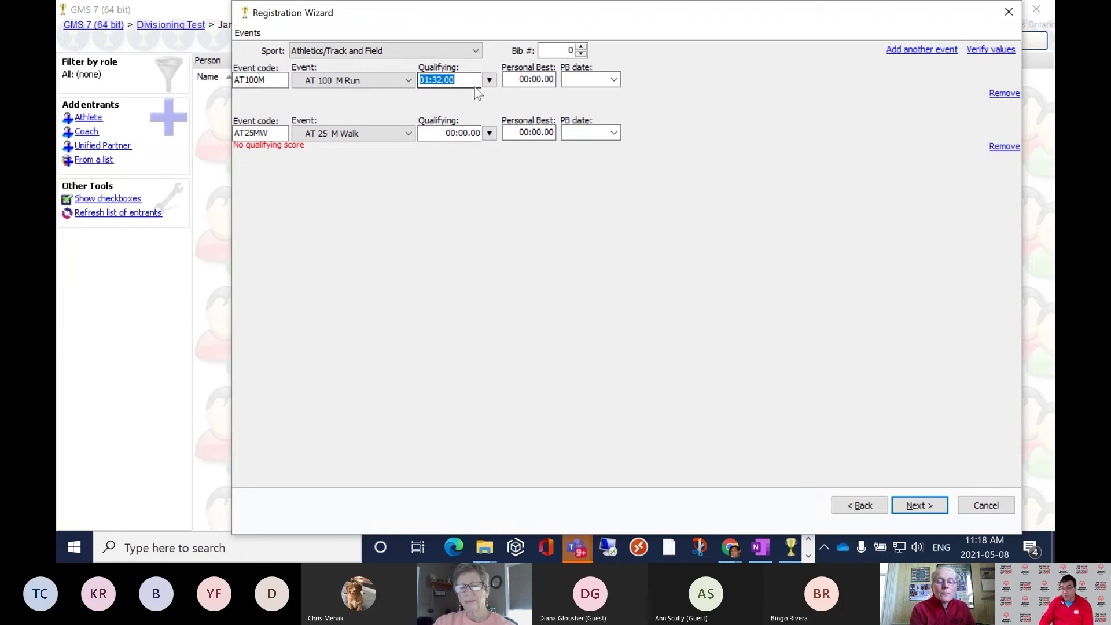
text(1.)
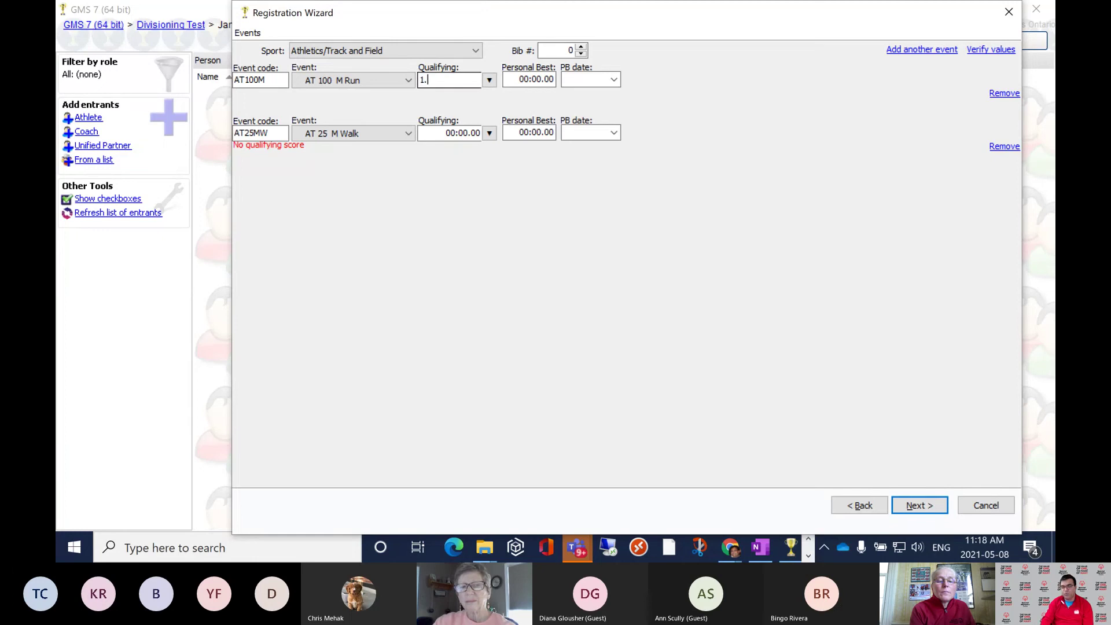
text(01.32)
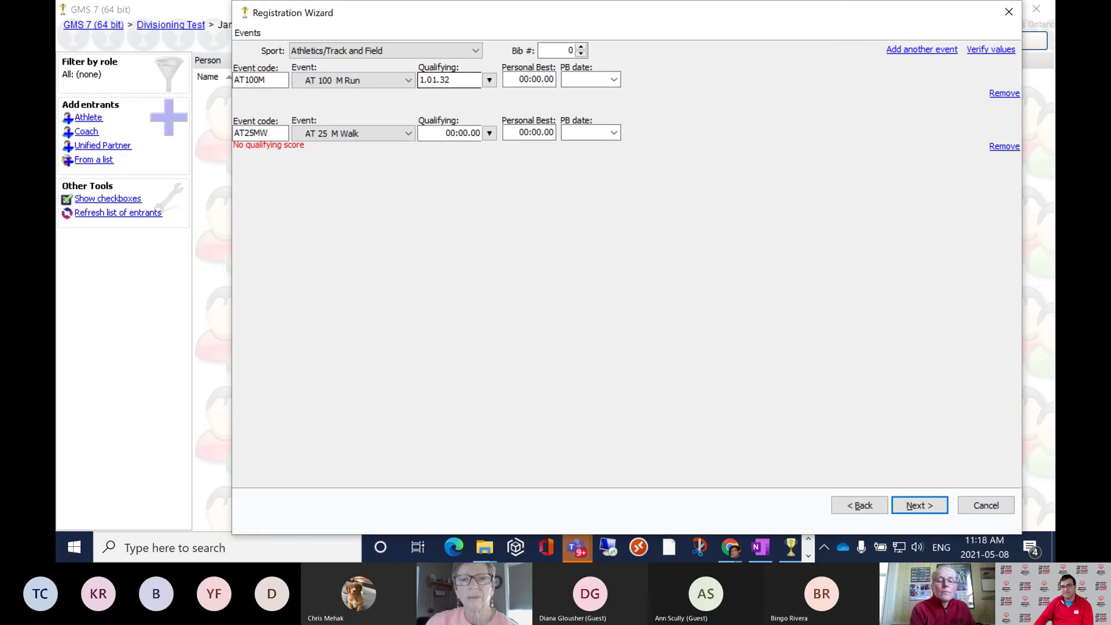
key(BackSpace)
key(BackSpace)
key(BackSpace)
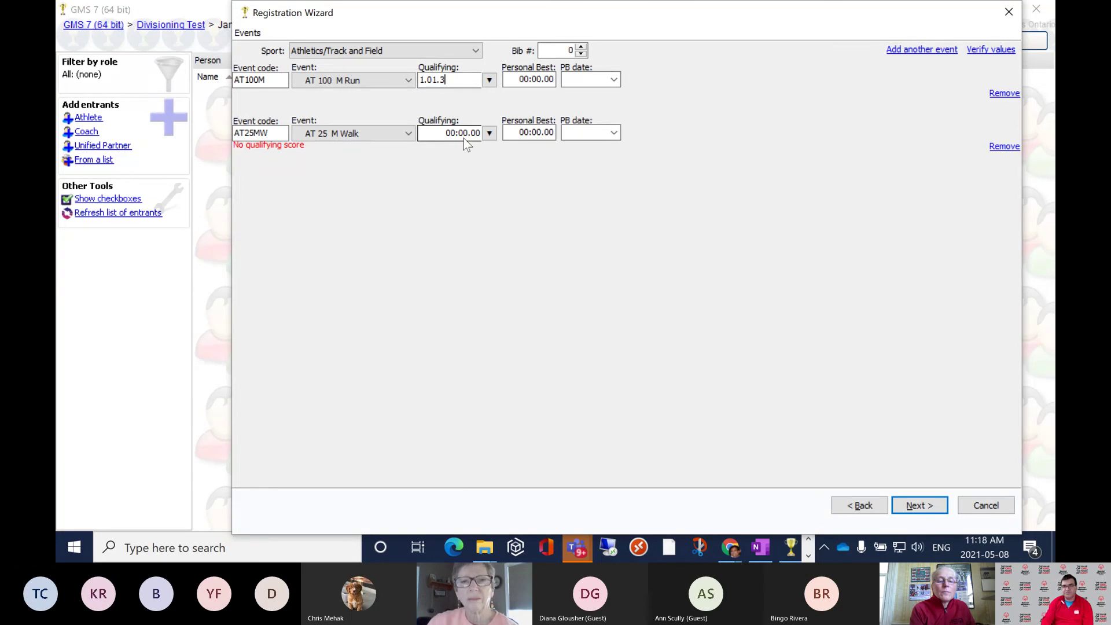
text(.32.32)
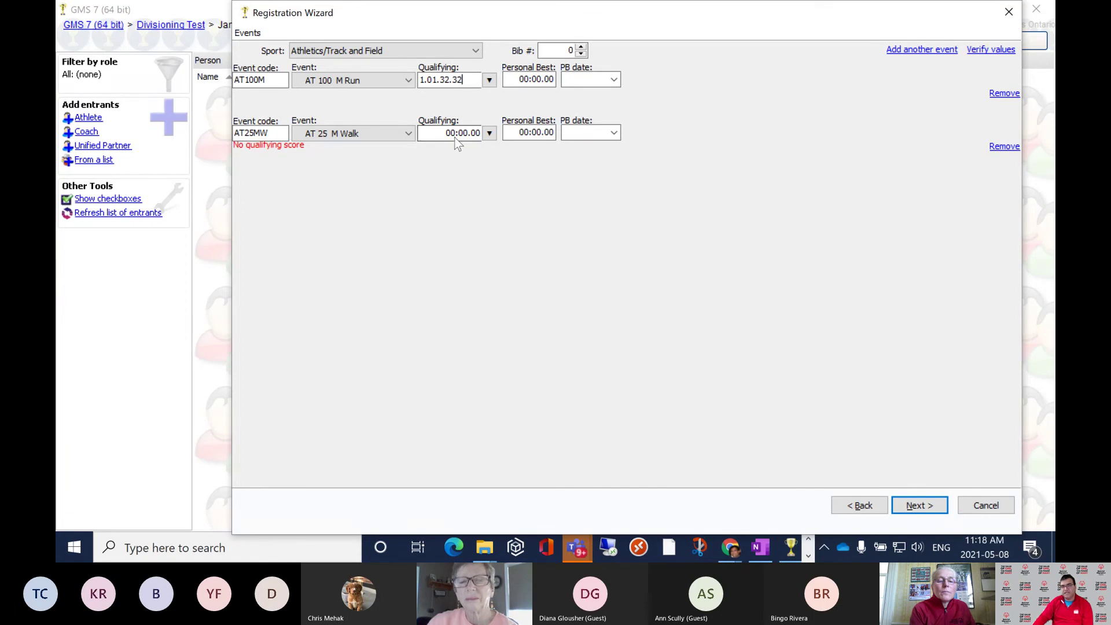
click(451, 133)
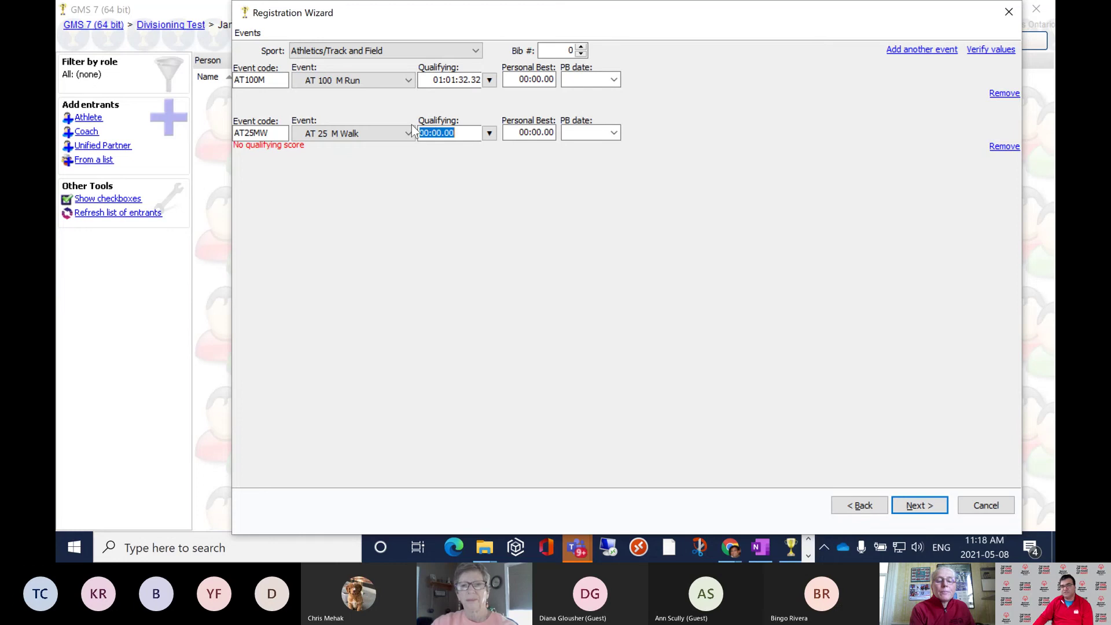
click(425, 81)
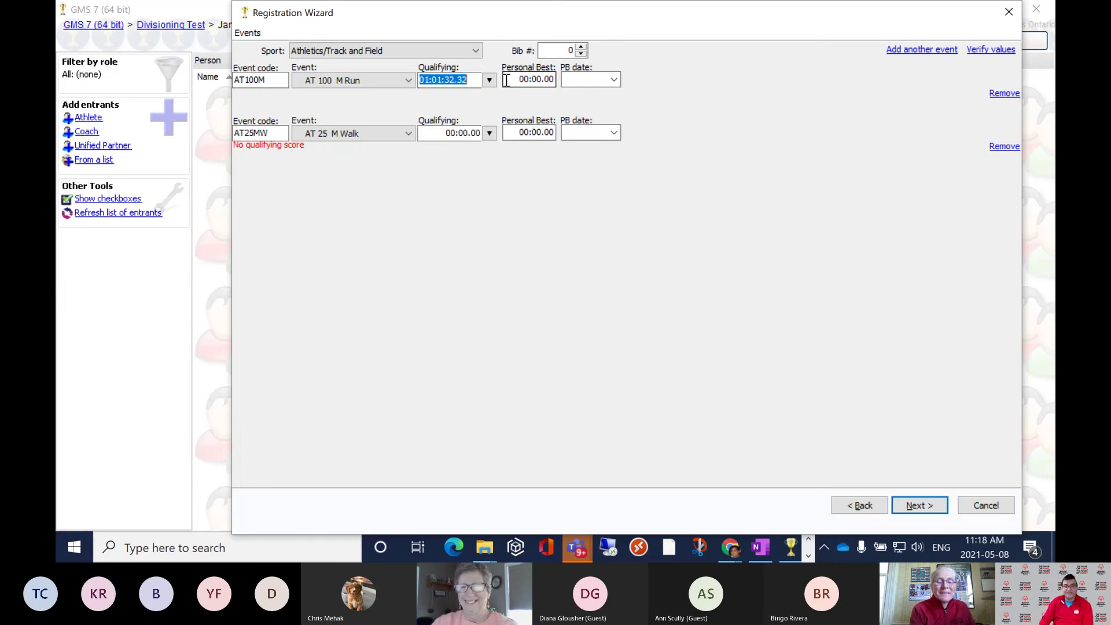
text(1)
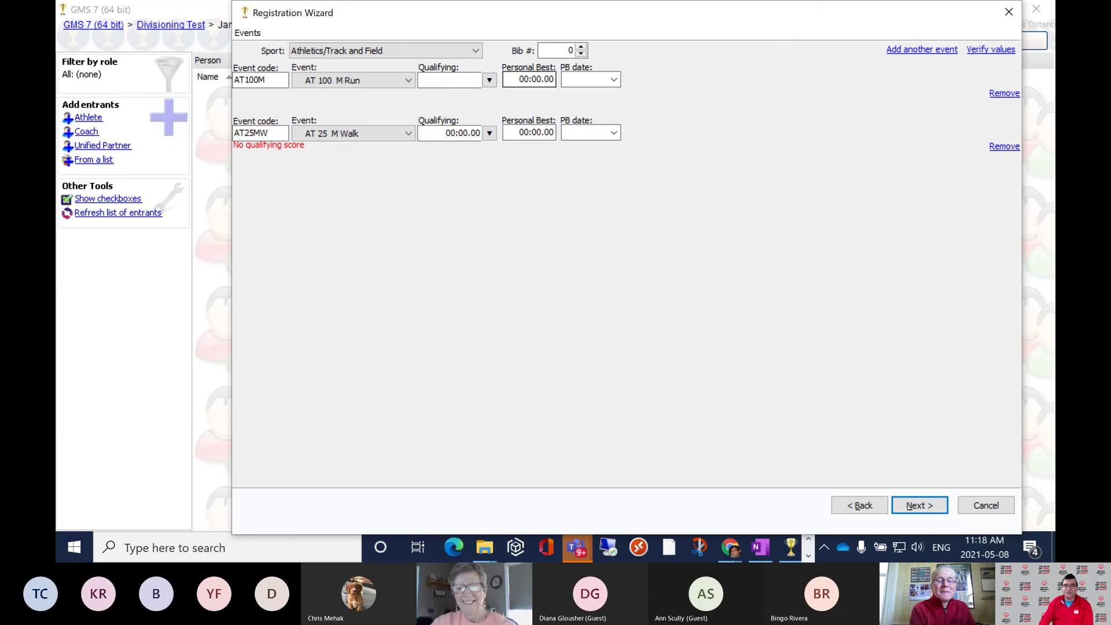
text(2.23)
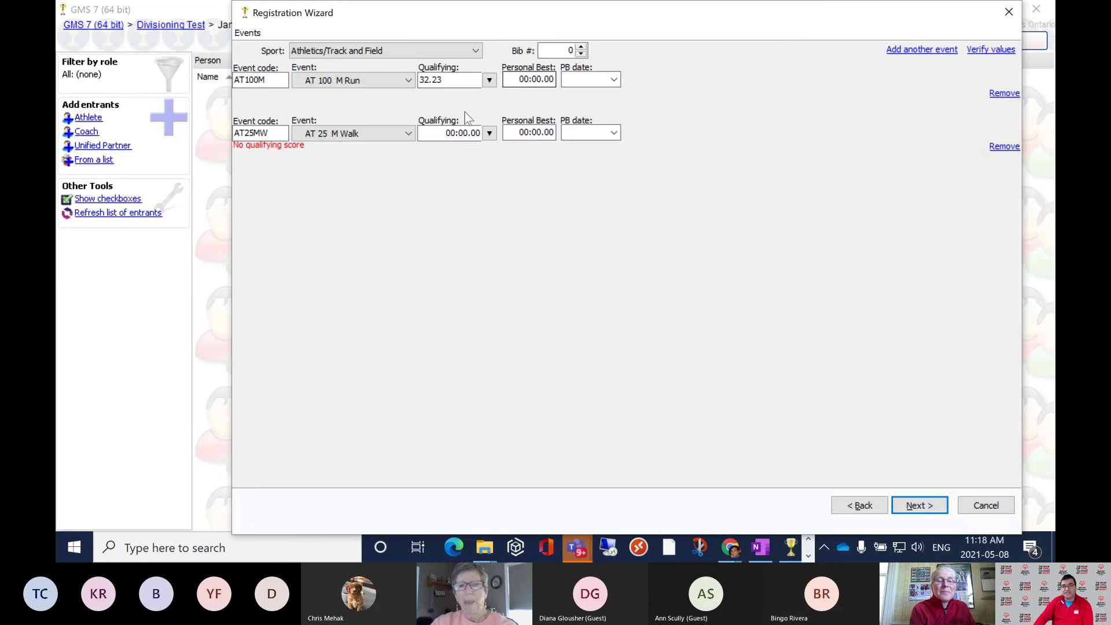
key(Tab)
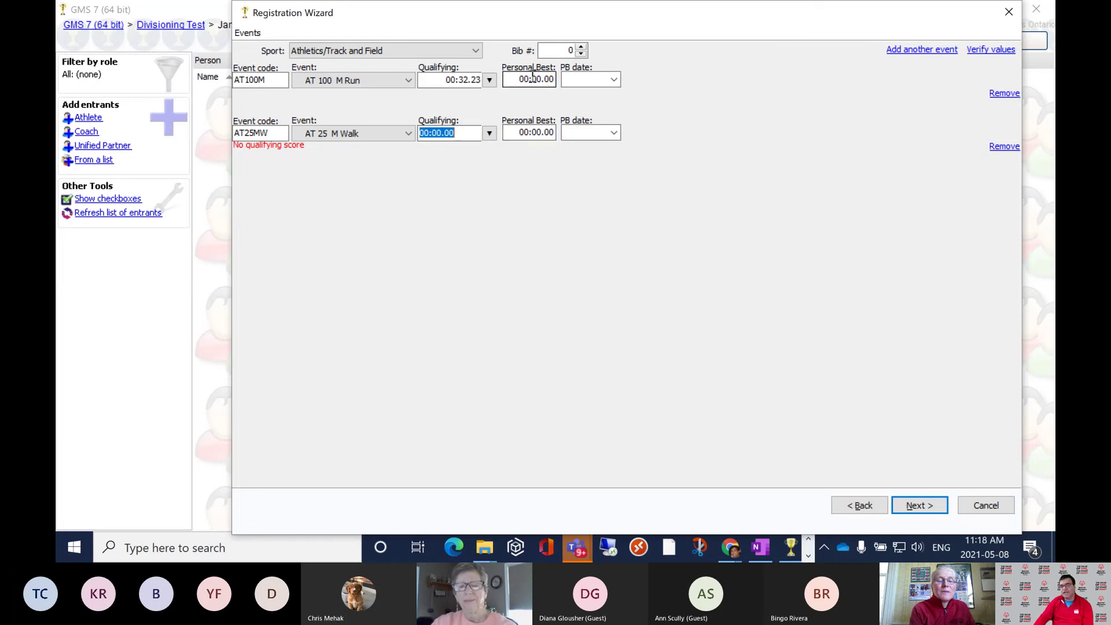
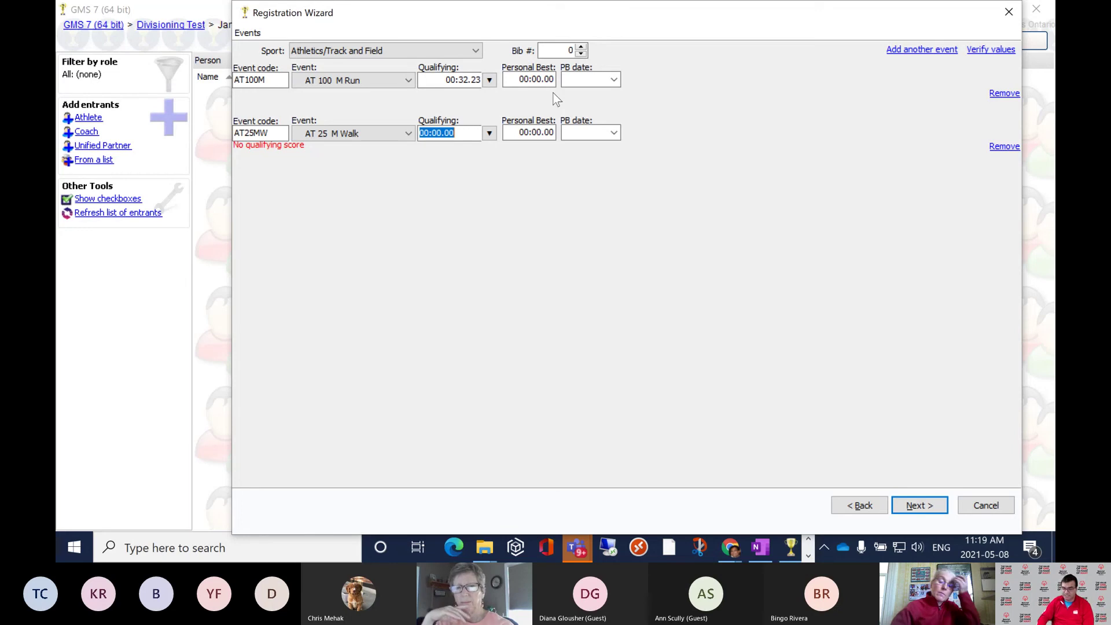
Enter a 23.12 AT 25 M Walk qualifying score and finish the wizard without rerunning it
text(23.12)
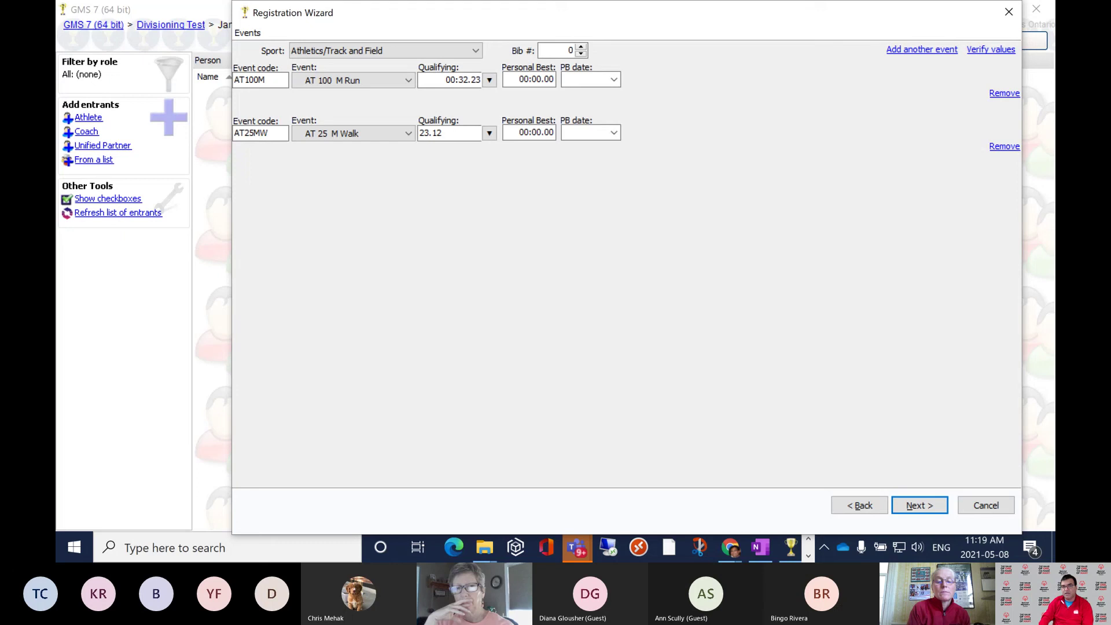
key(Return)
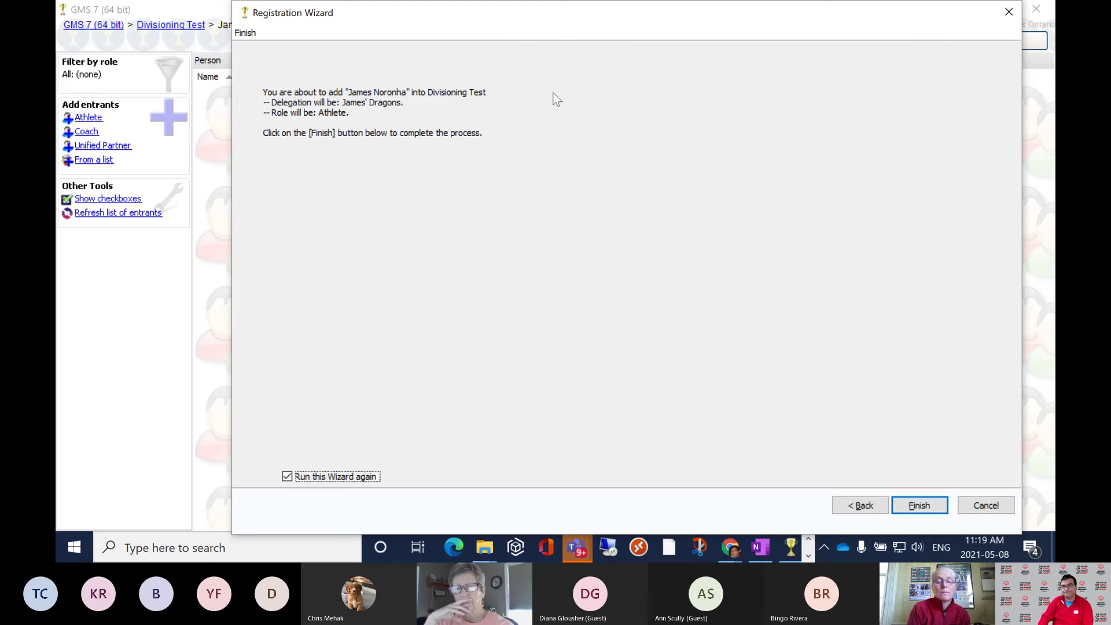
click(874, 504)
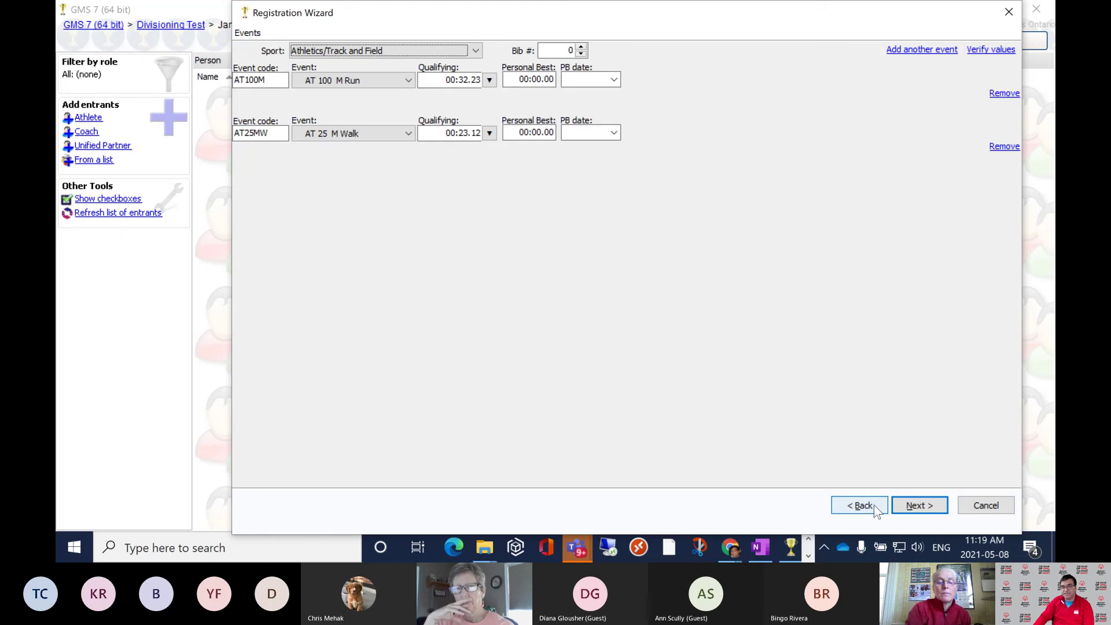
click(923, 506)
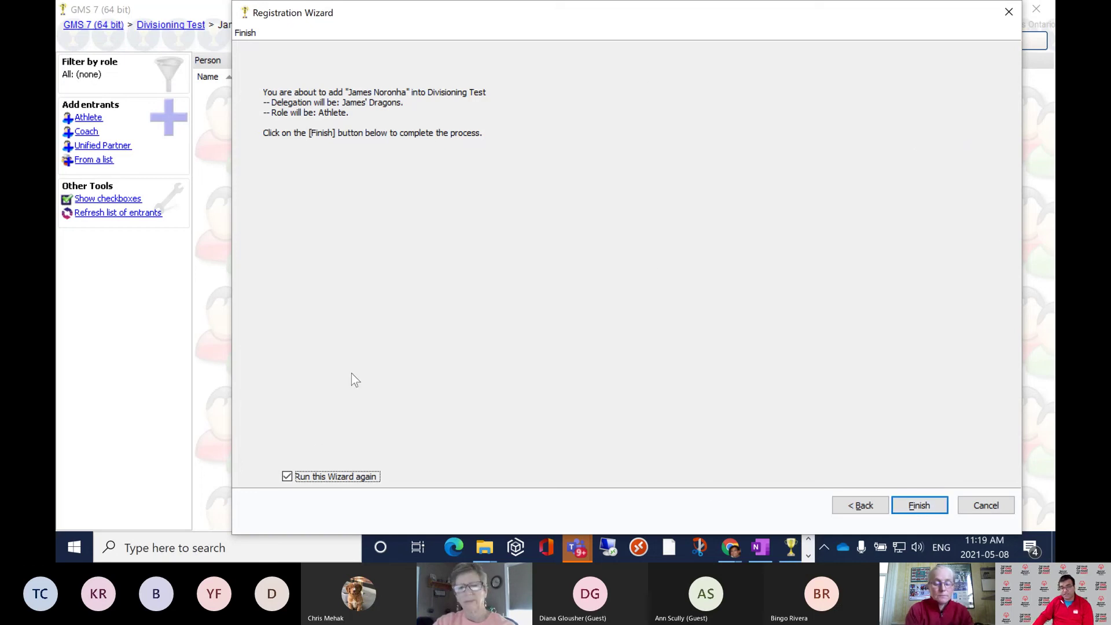
click(288, 477)
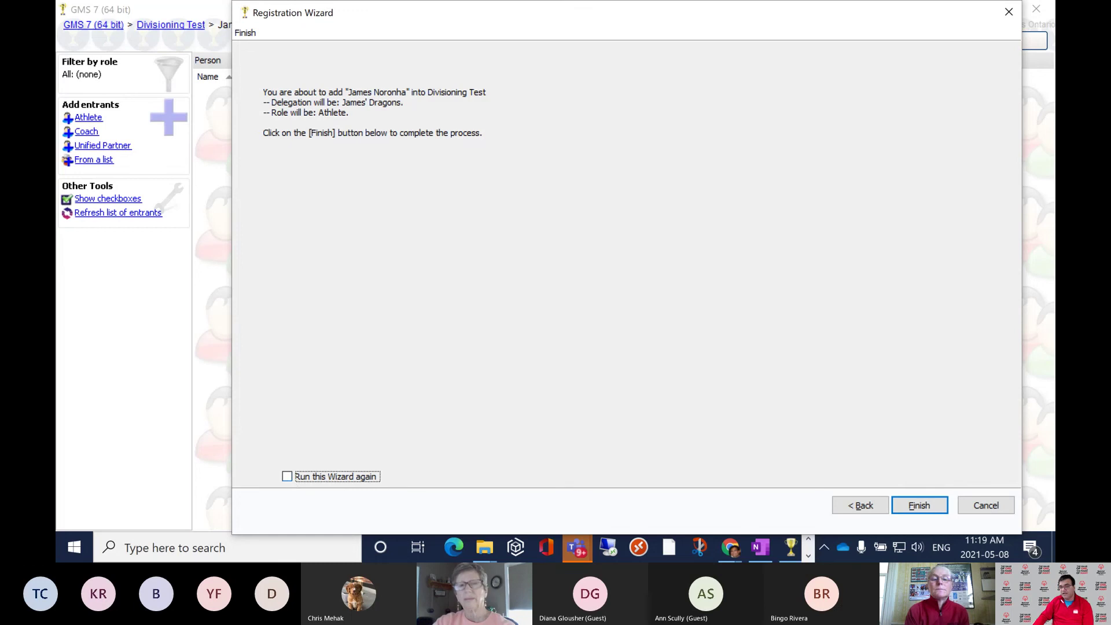
click(911, 507)
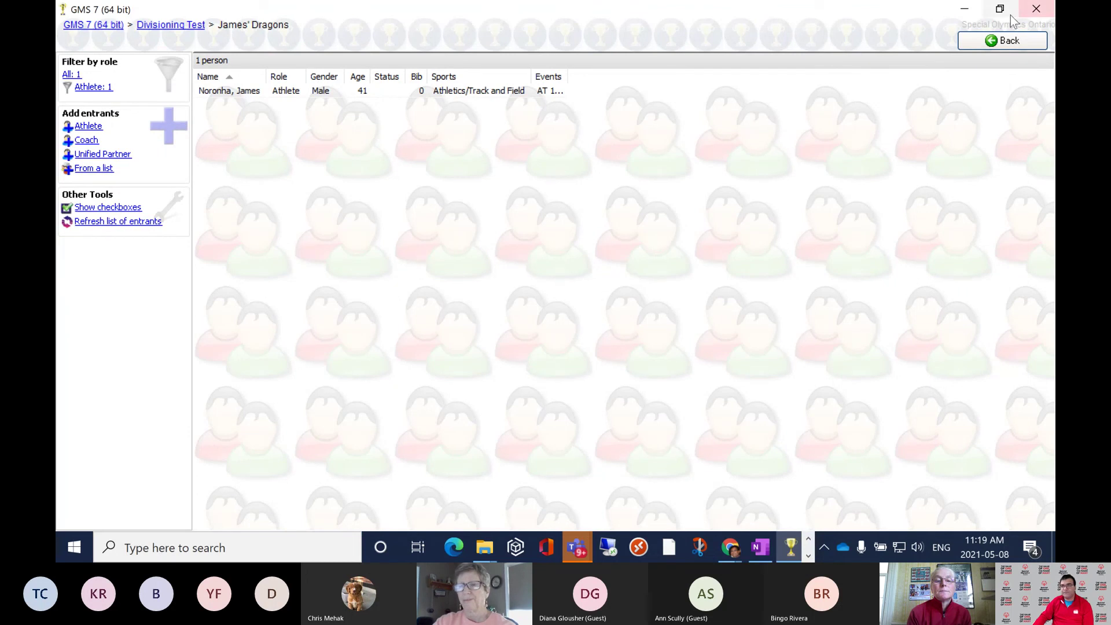
Check the James' Dragons entrant's events in the delegation list, then return to the games menu
click(997, 44)
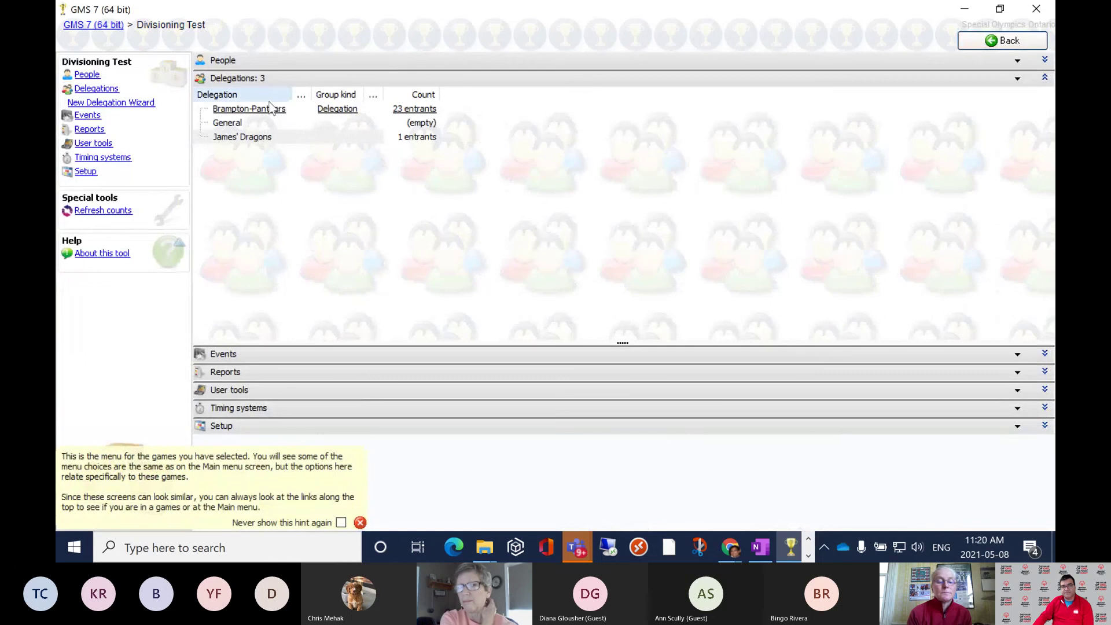
click(256, 137)
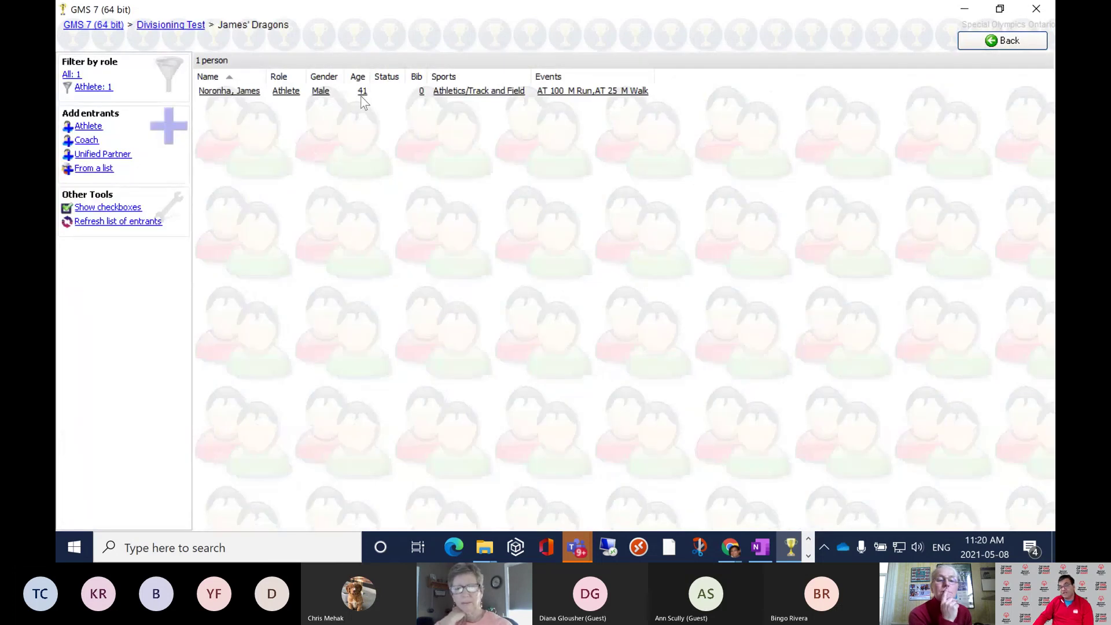
mouse_move(362, 101)
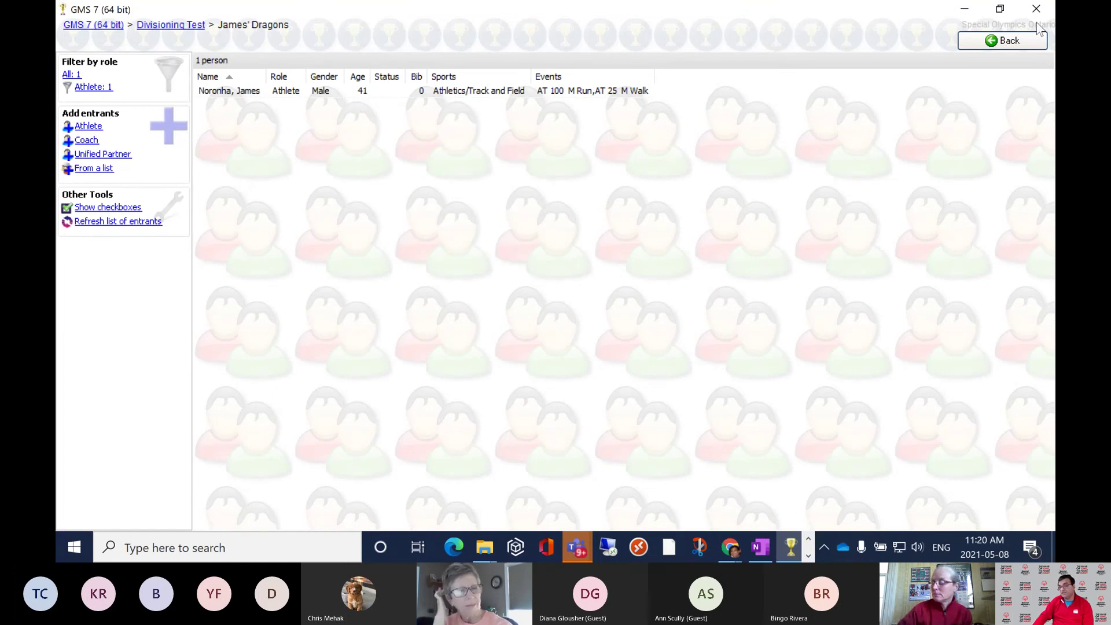
click(996, 43)
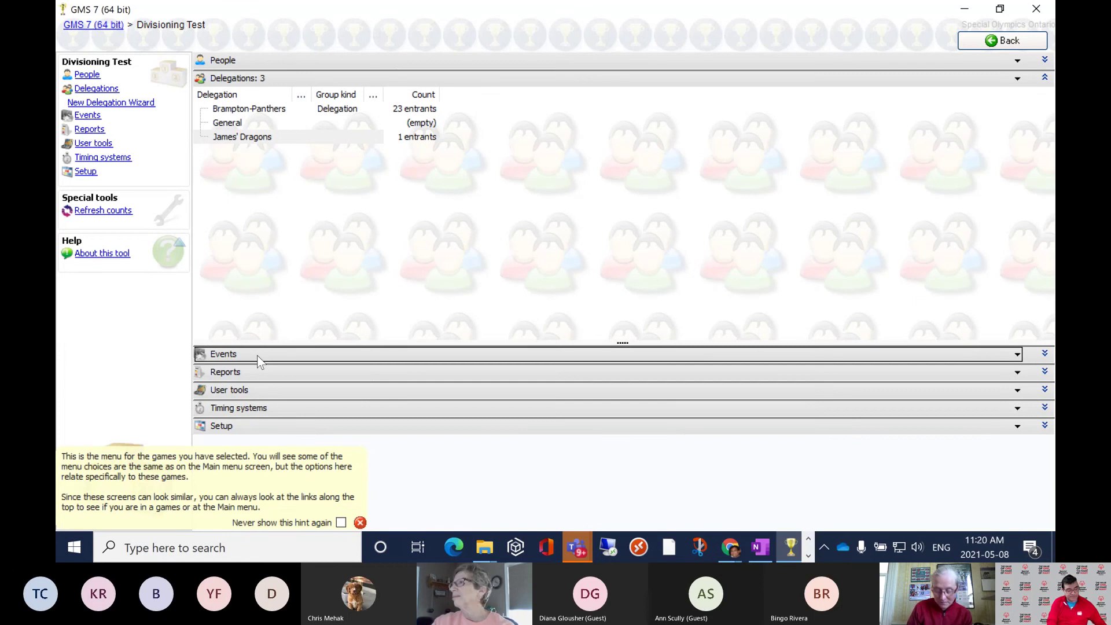
Expand Athletics/Track and Field in the Events panel and review AT 100 M Run's 8 entrants
click(258, 357)
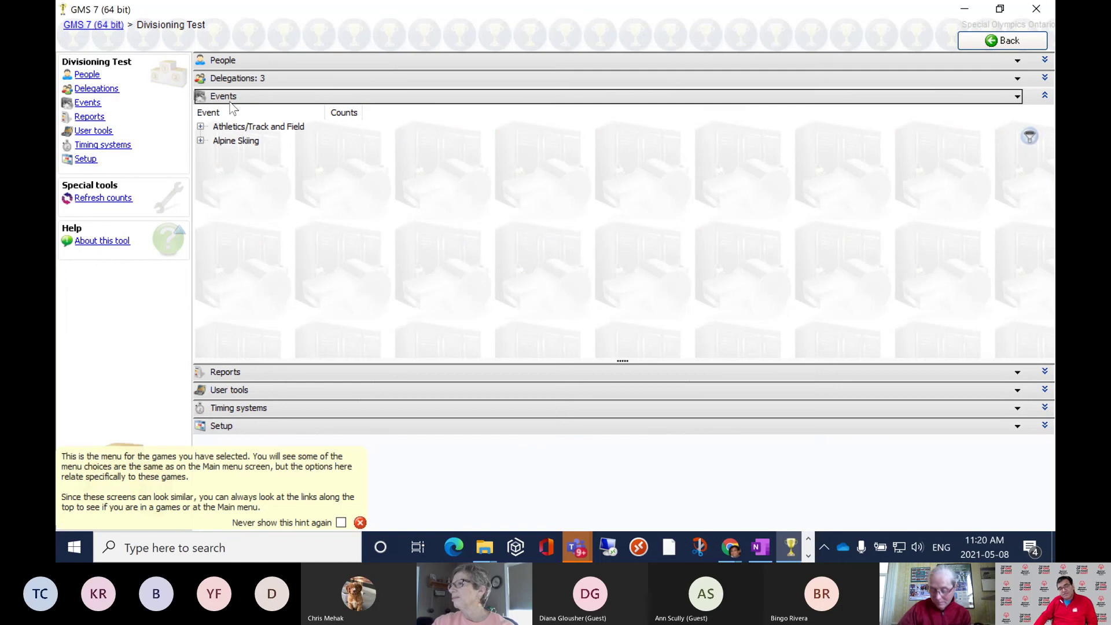
click(201, 126)
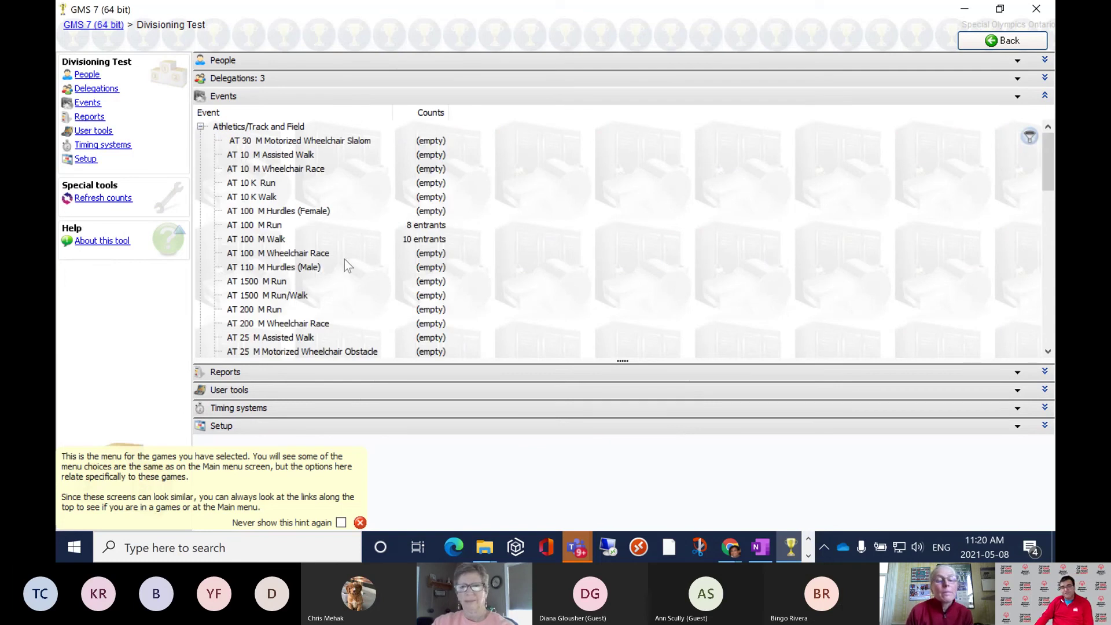
scroll(347, 260, down, 5)
scroll(372, 310, up, 4)
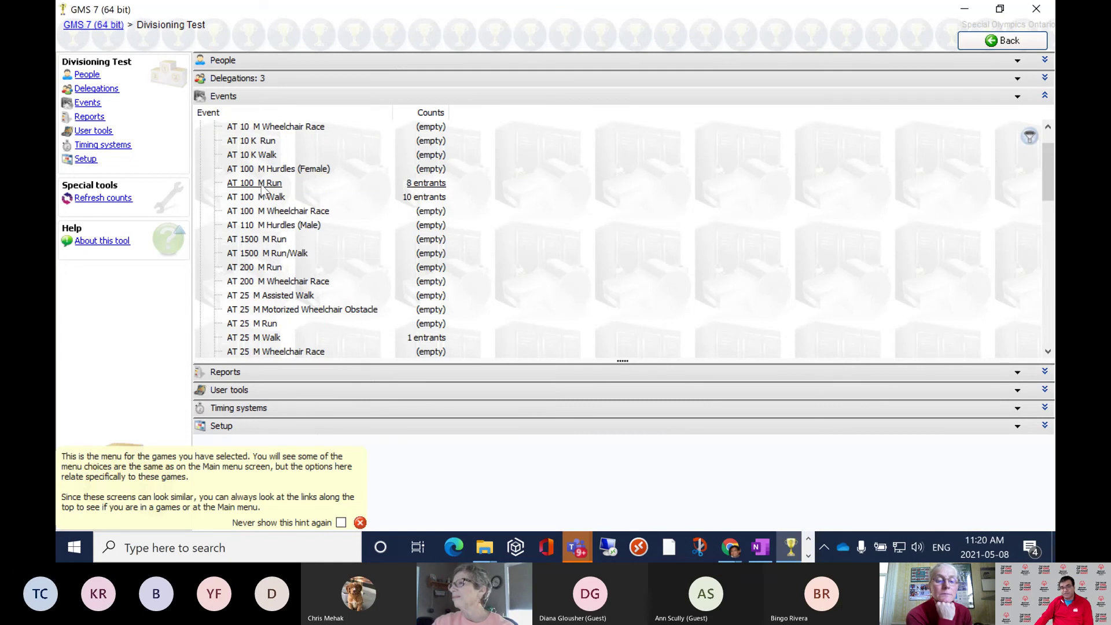
click(261, 184)
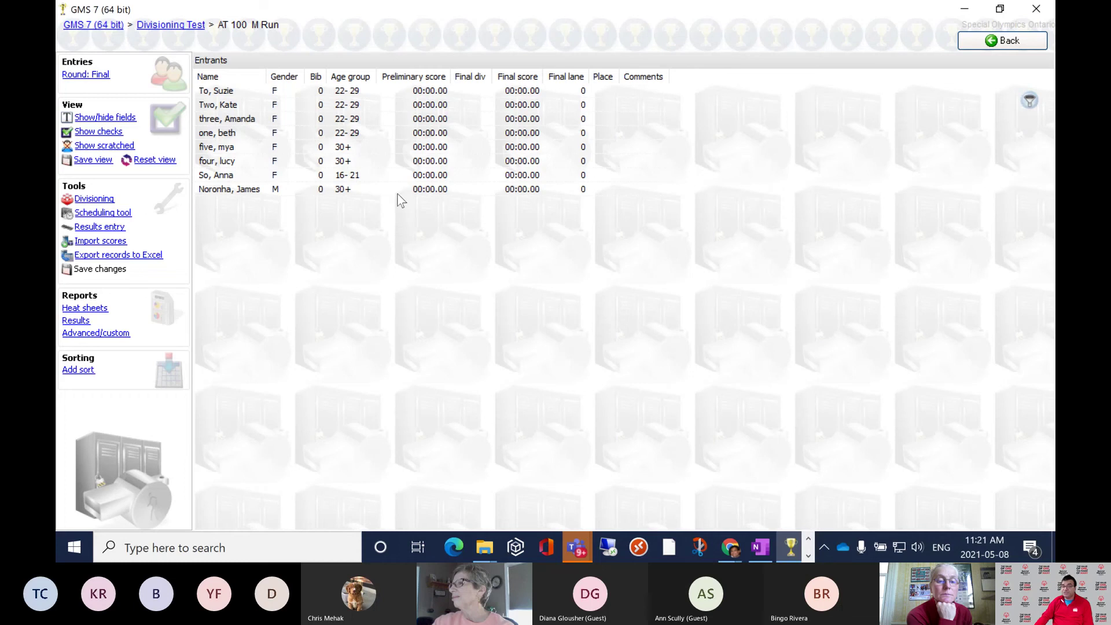
click(993, 41)
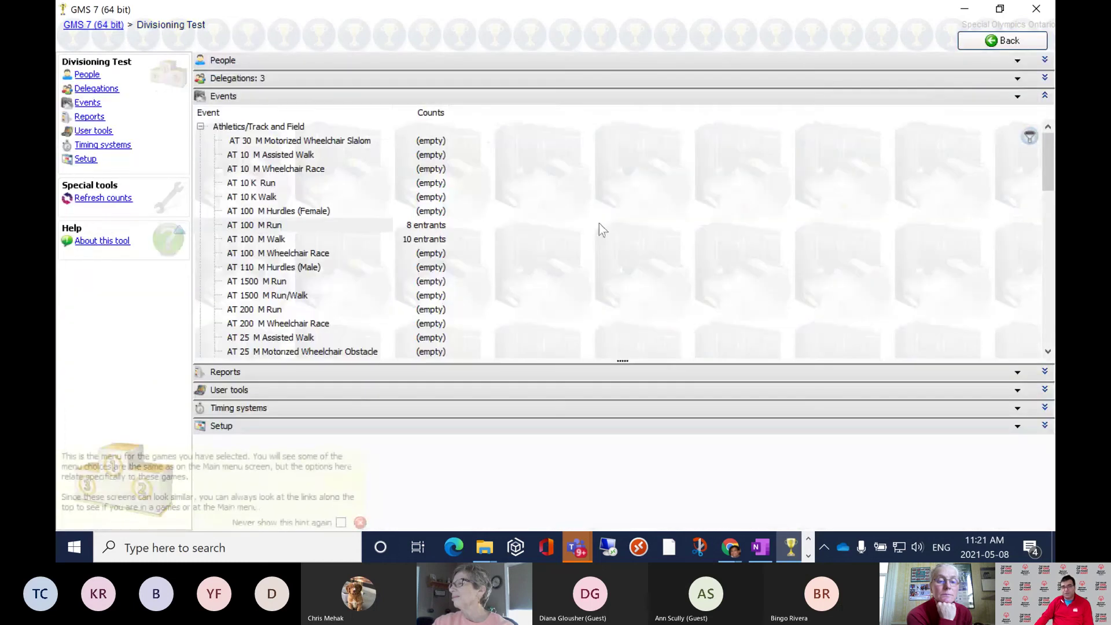
Open AT 100 M Run's actions menu to reach Setup, after briefly viewing AT 110 M Hurdles (Male) entrants
right_click(280, 228)
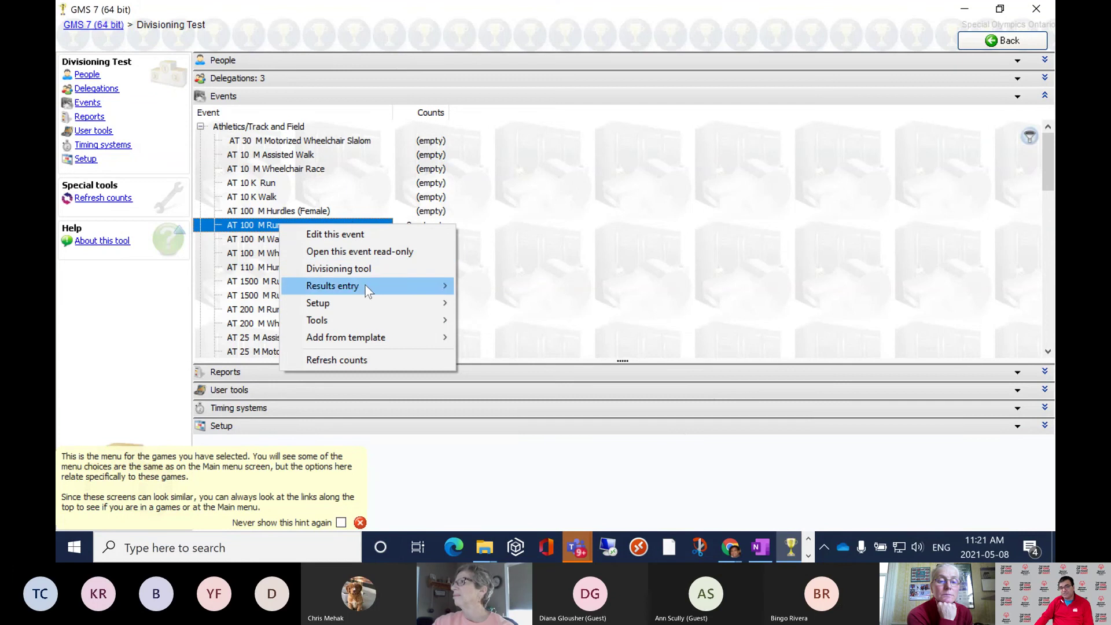
mouse_move(366, 285)
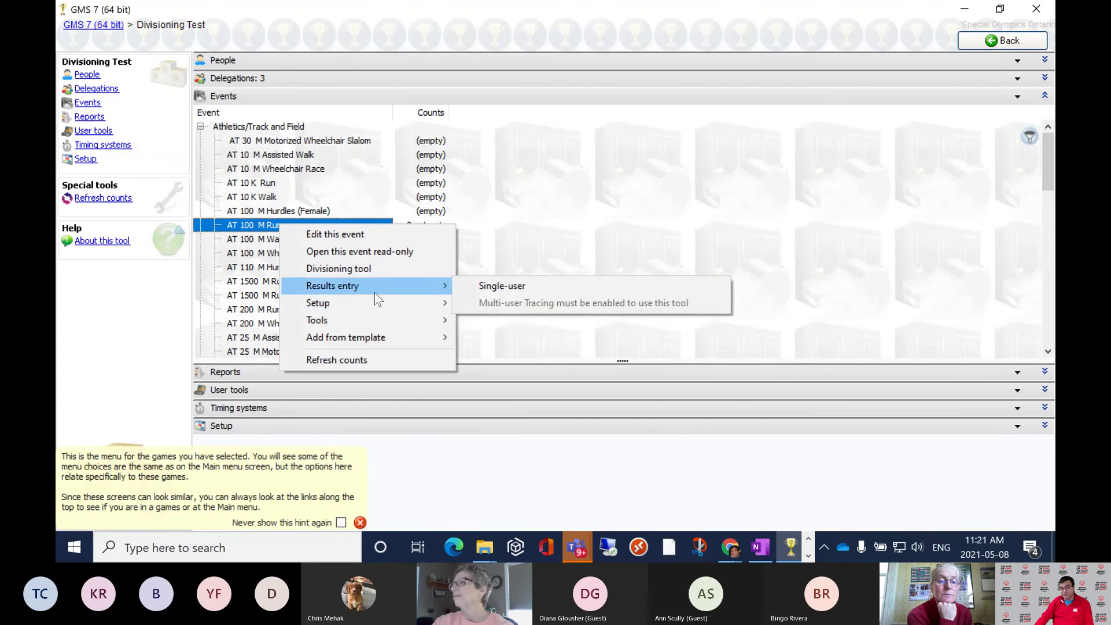
mouse_move(369, 345)
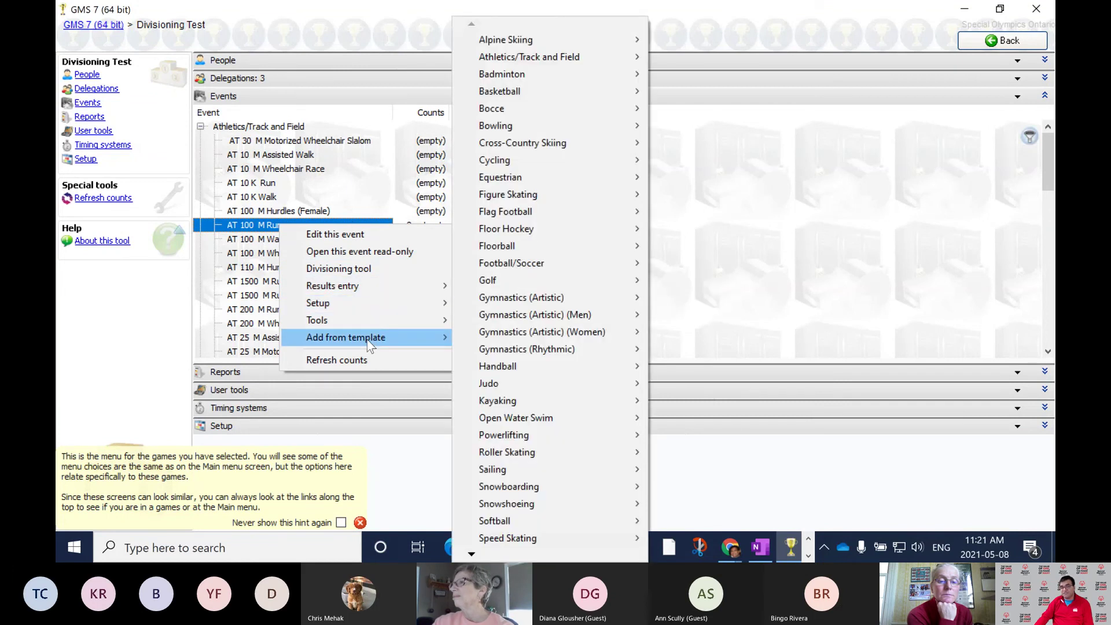
mouse_move(369, 327)
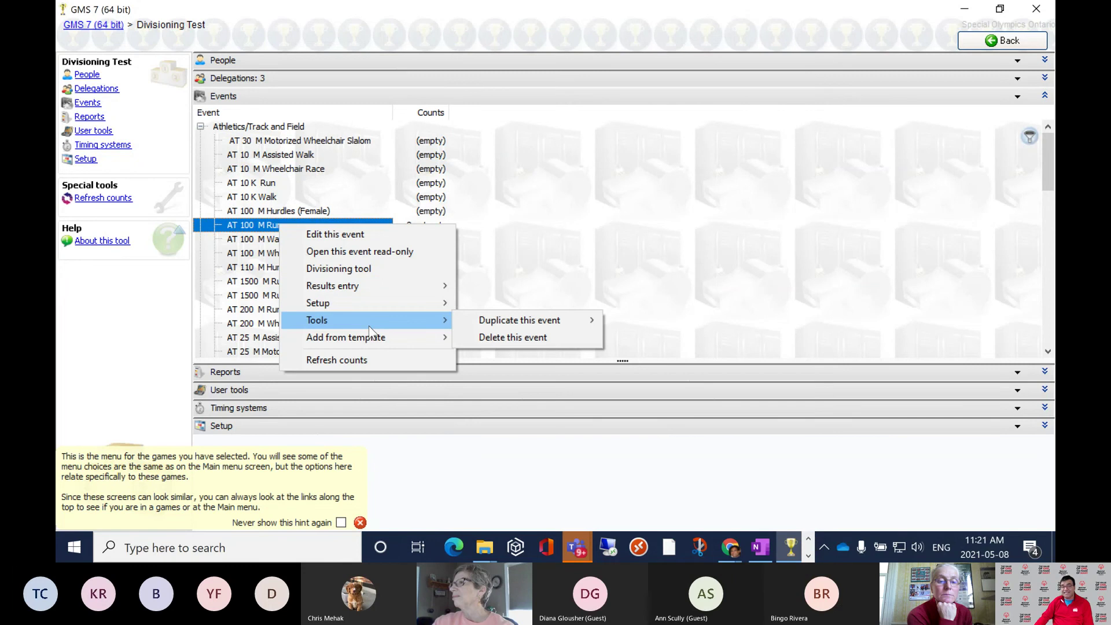
right_click(607, 232)
mouse_move(665, 340)
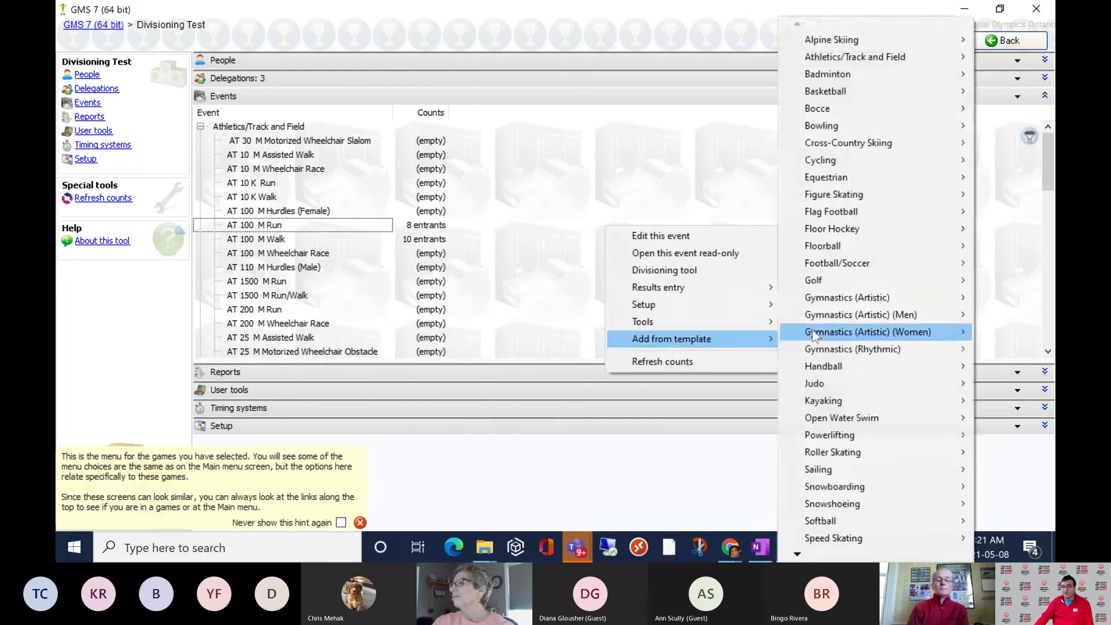
mouse_move(856, 57)
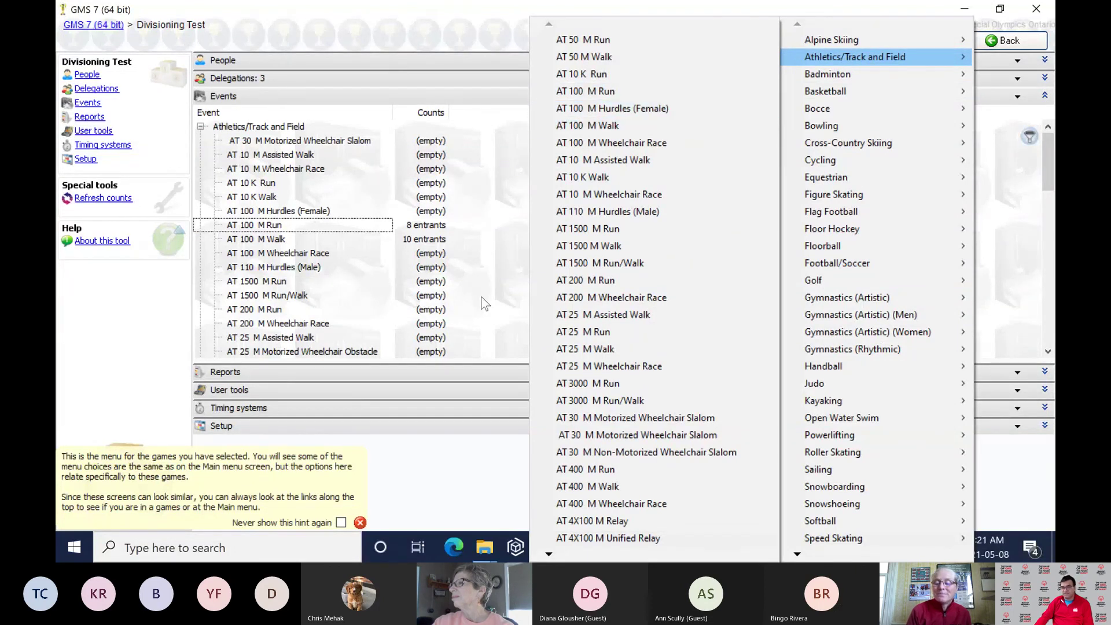
click(607, 211)
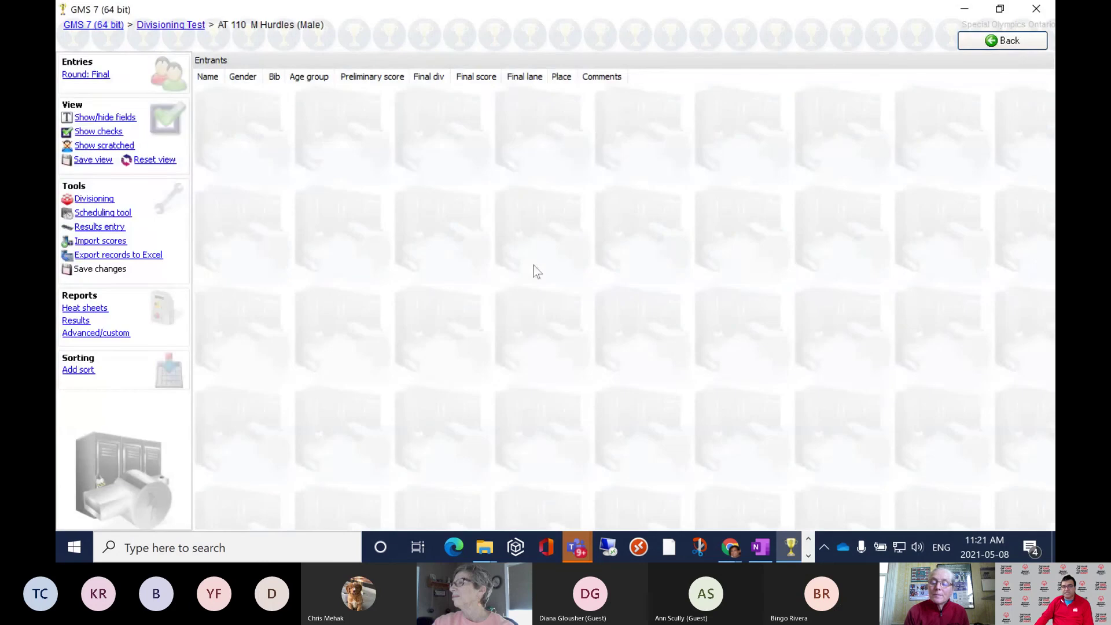
click(992, 39)
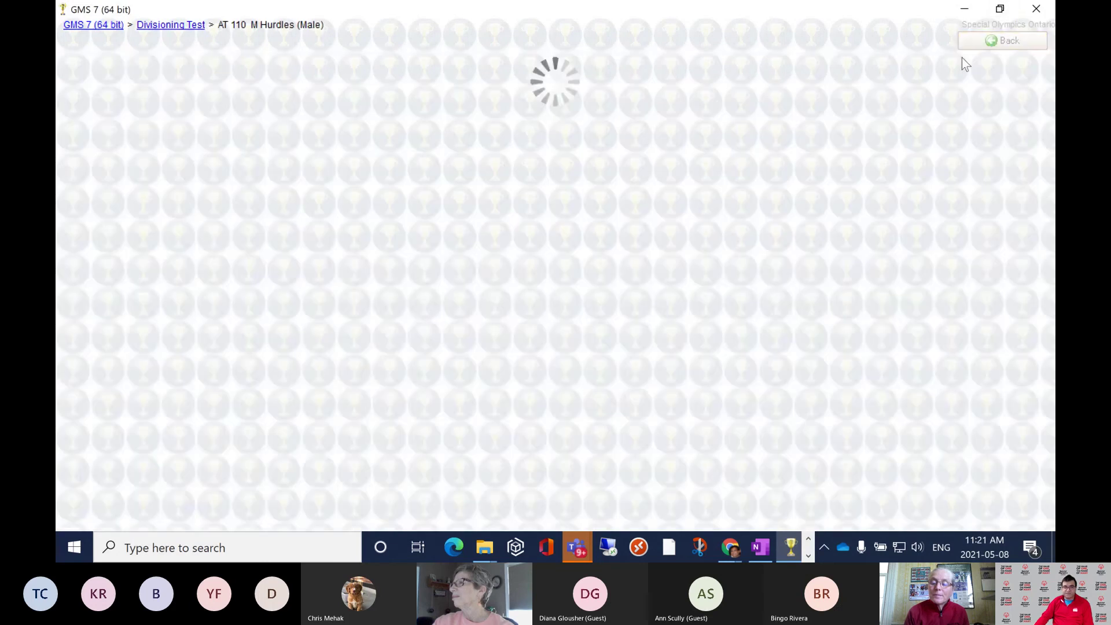
right_click(263, 229)
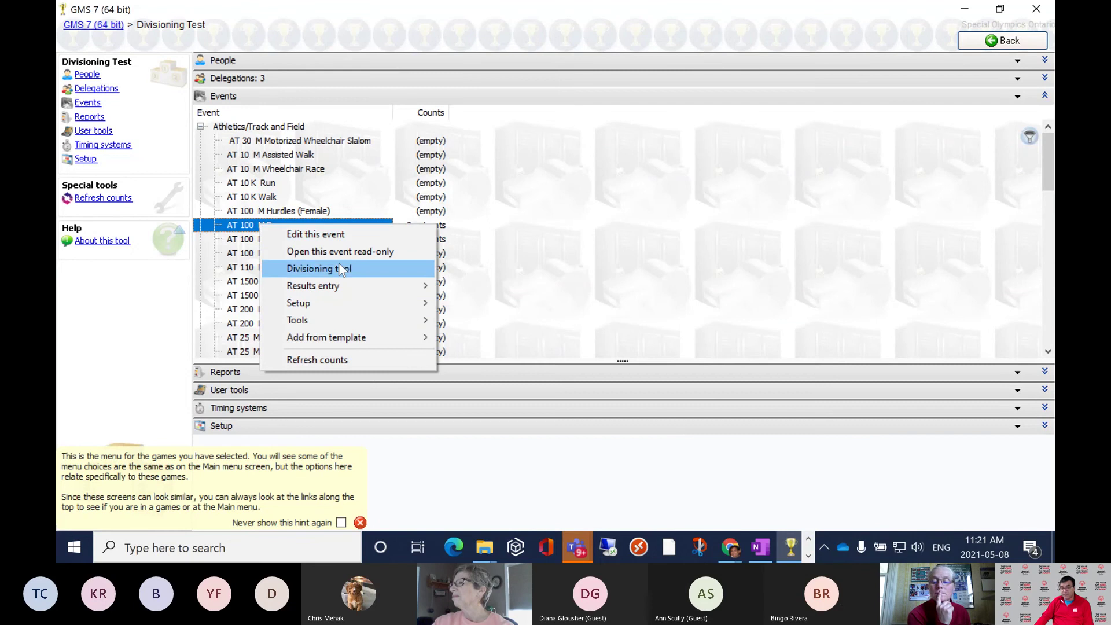
Open the AT 100 M Run definition, toggle external timing on and off, and show round names
mouse_move(412, 310)
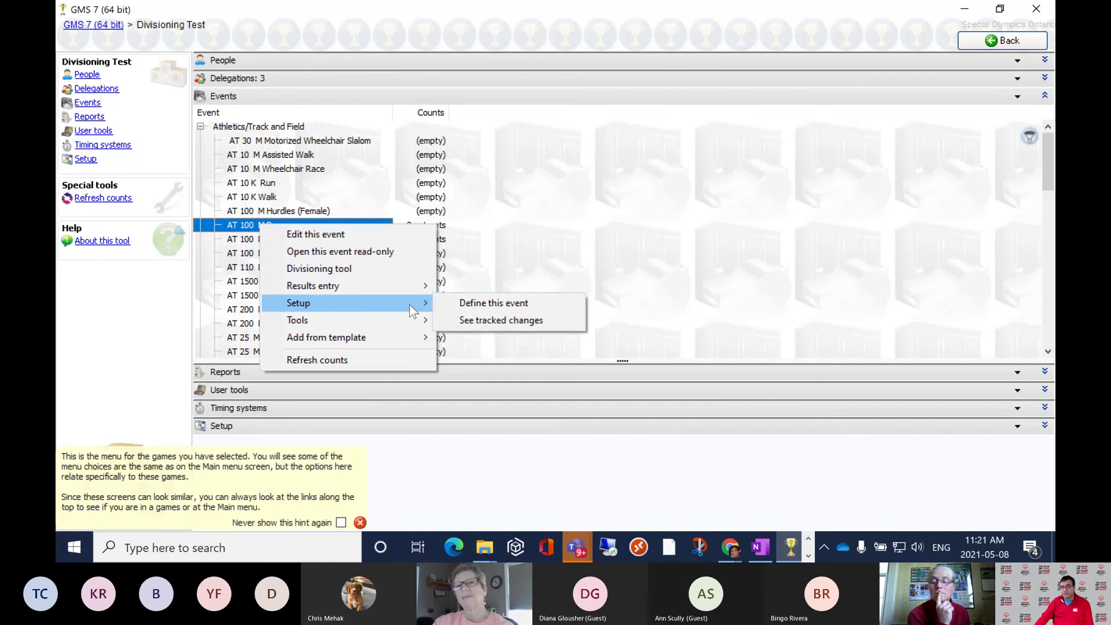
click(478, 304)
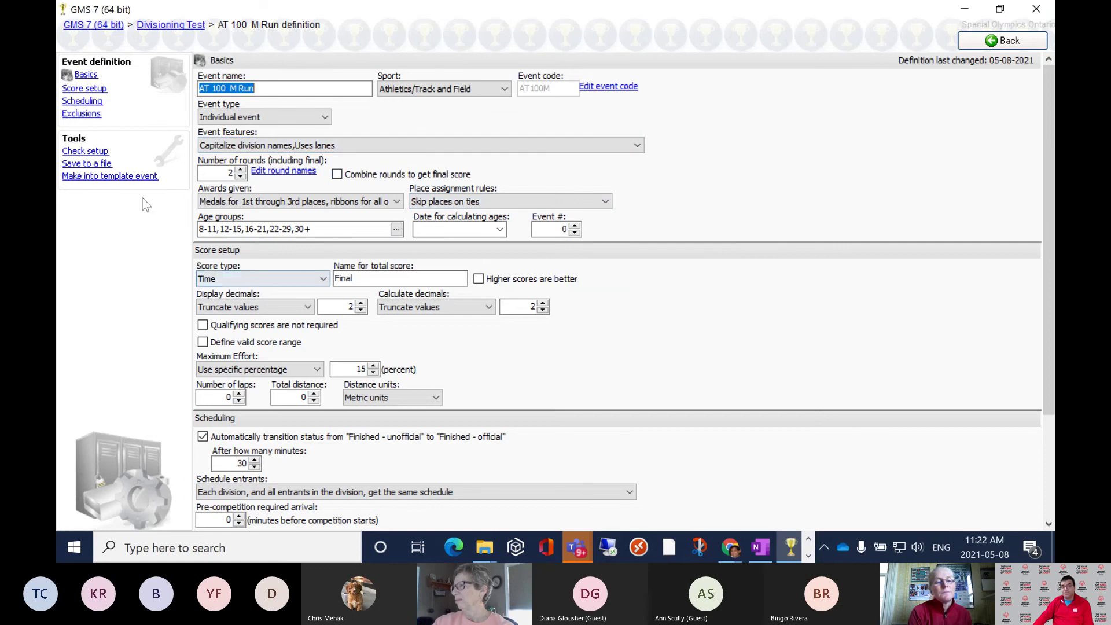
click(638, 144)
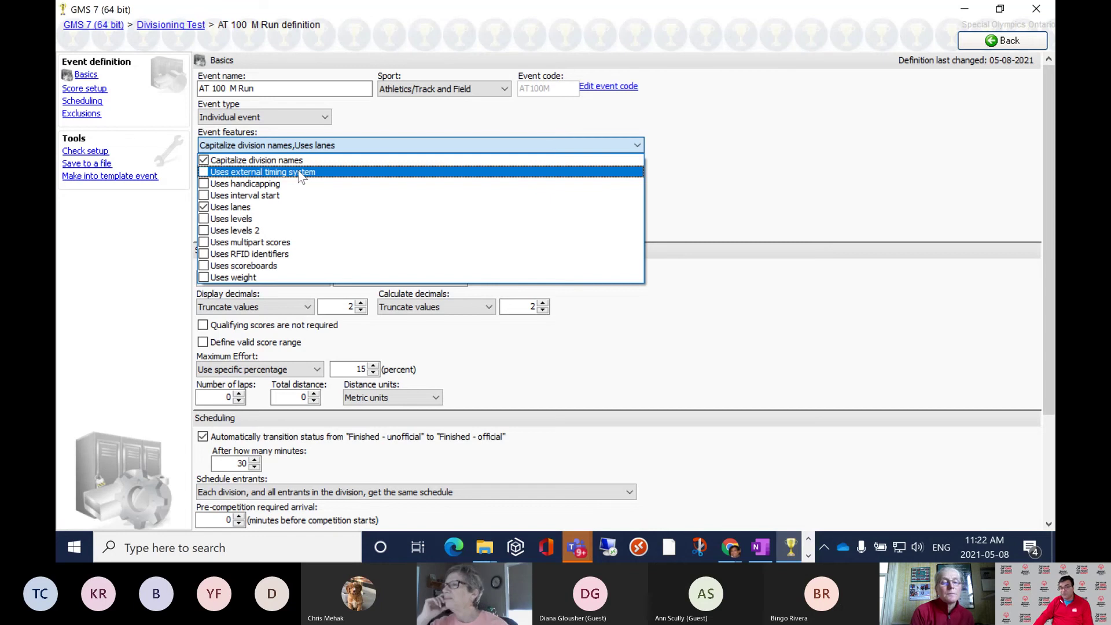
click(300, 172)
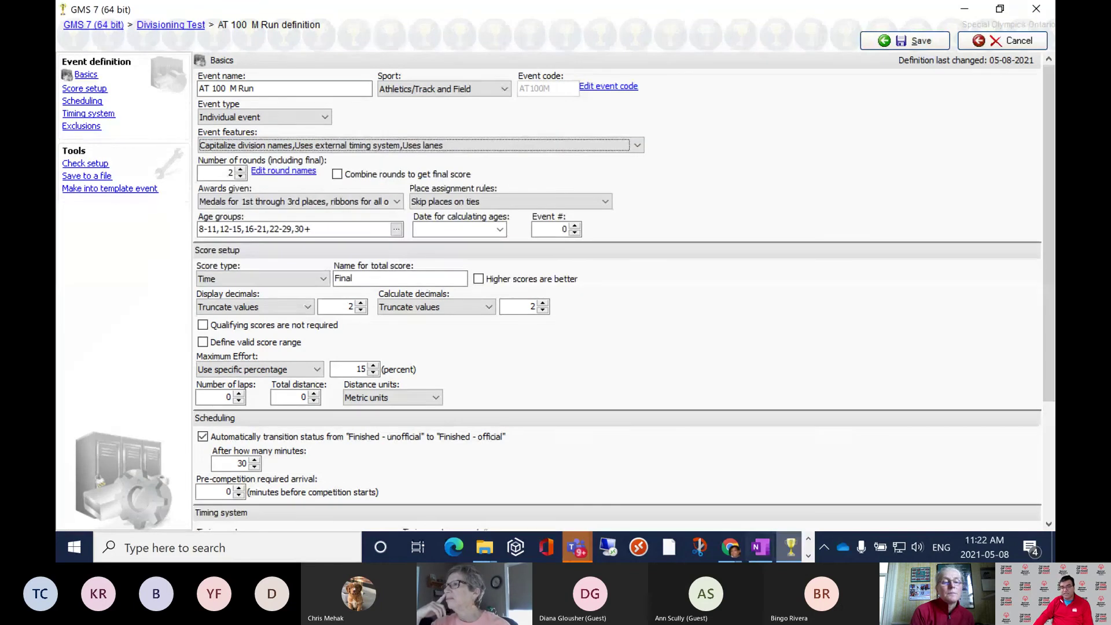
scroll(505, 492, down, 3)
scroll(504, 491, up, 5)
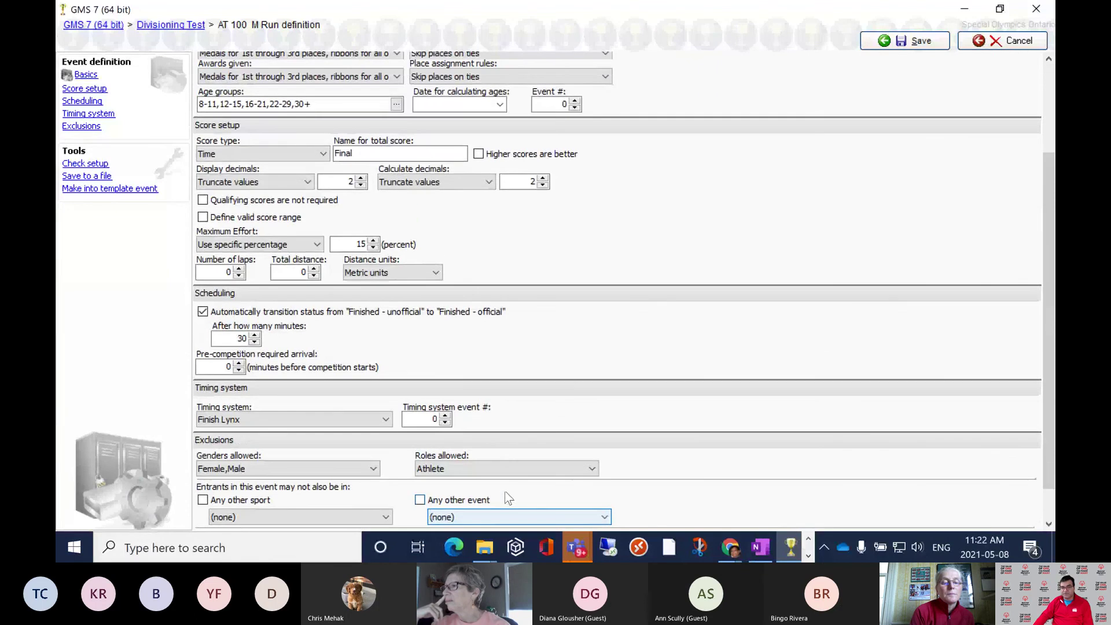
click(347, 146)
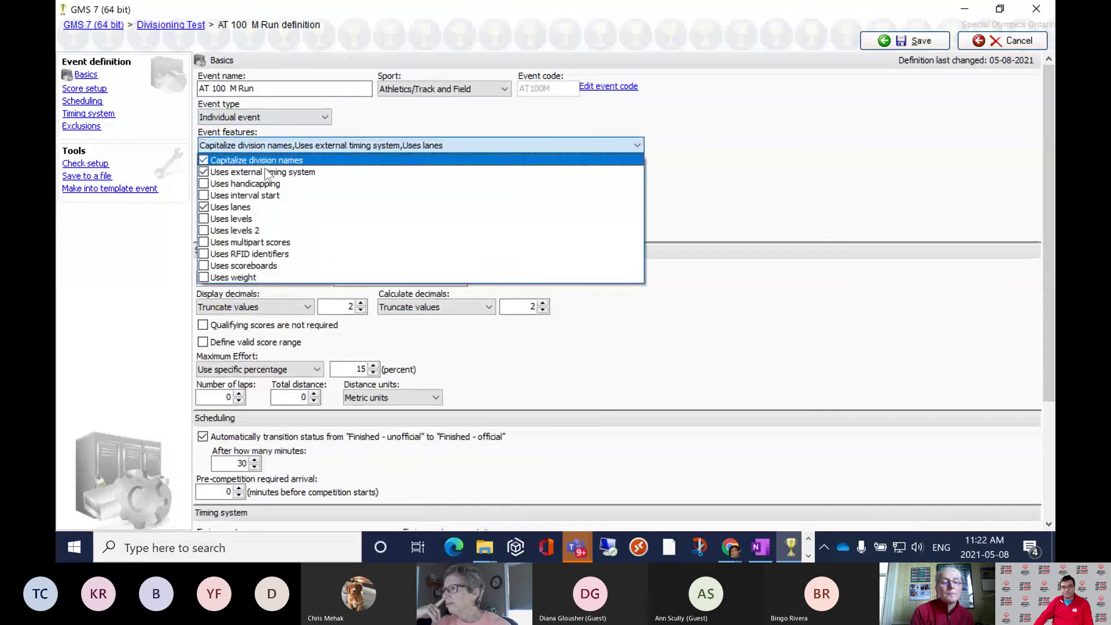
click(203, 173)
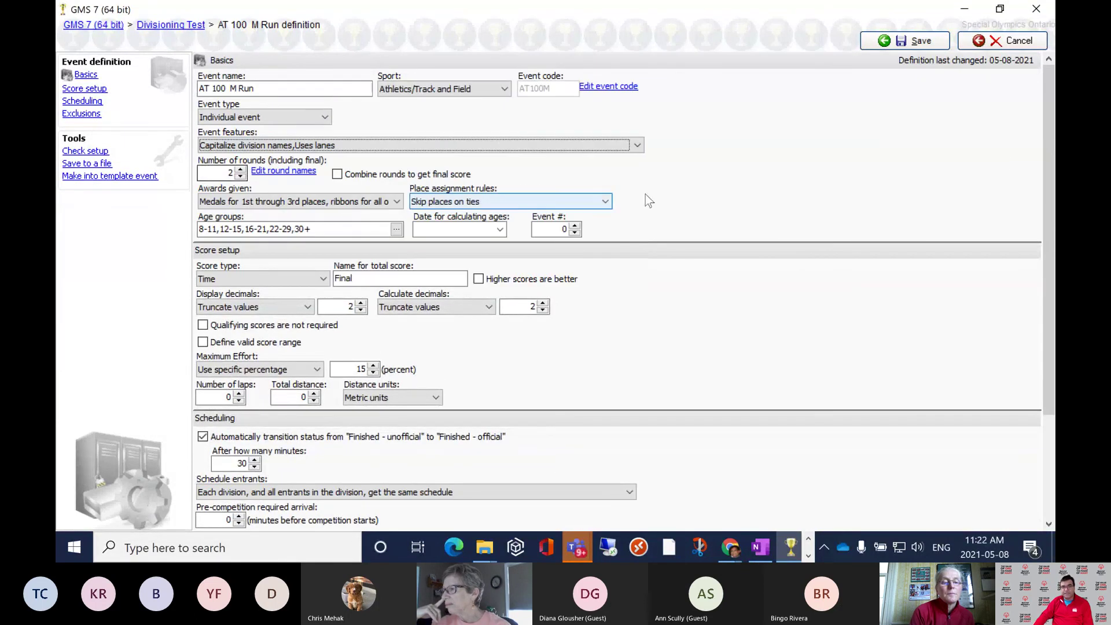
click(284, 172)
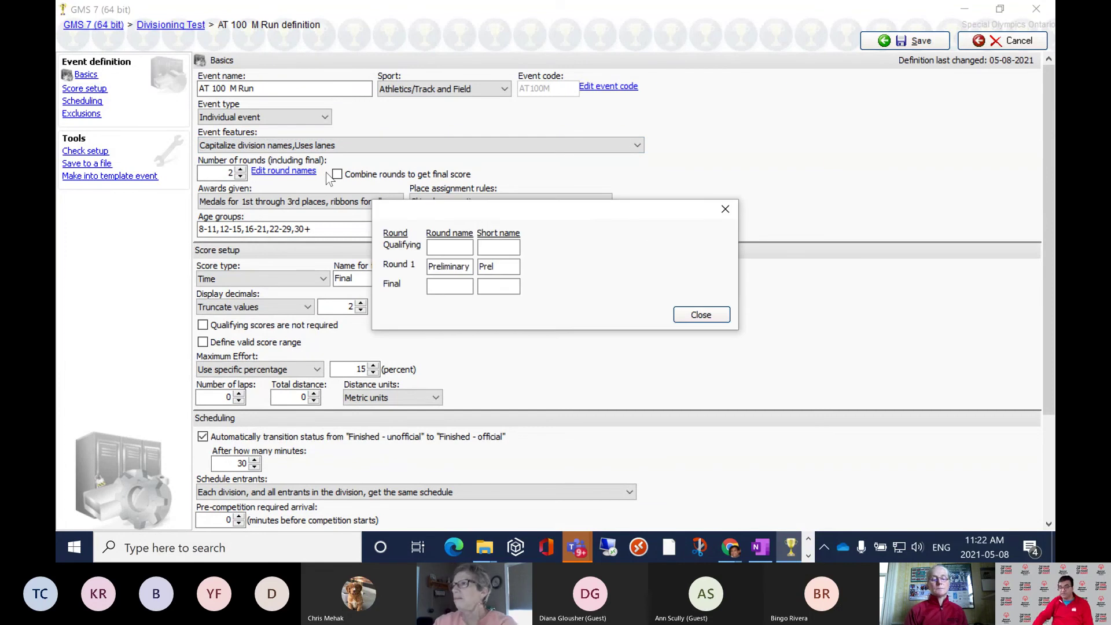
Try renaming Round 1 from Preliminary/Prel to Timed/timed, then cancel the change
click(445, 250)
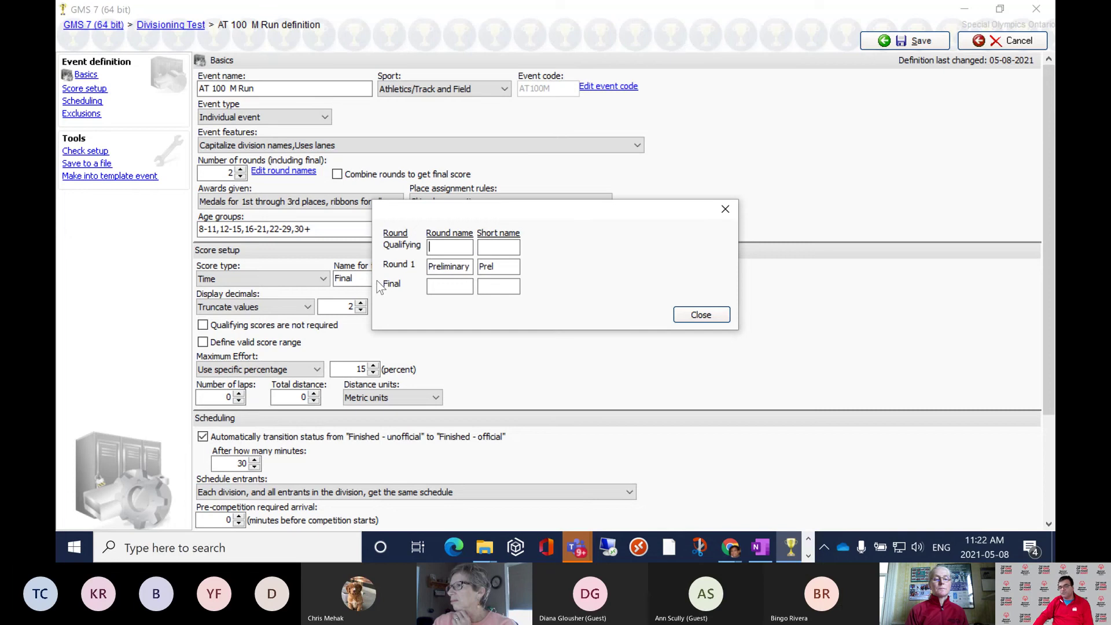
double_click(471, 267)
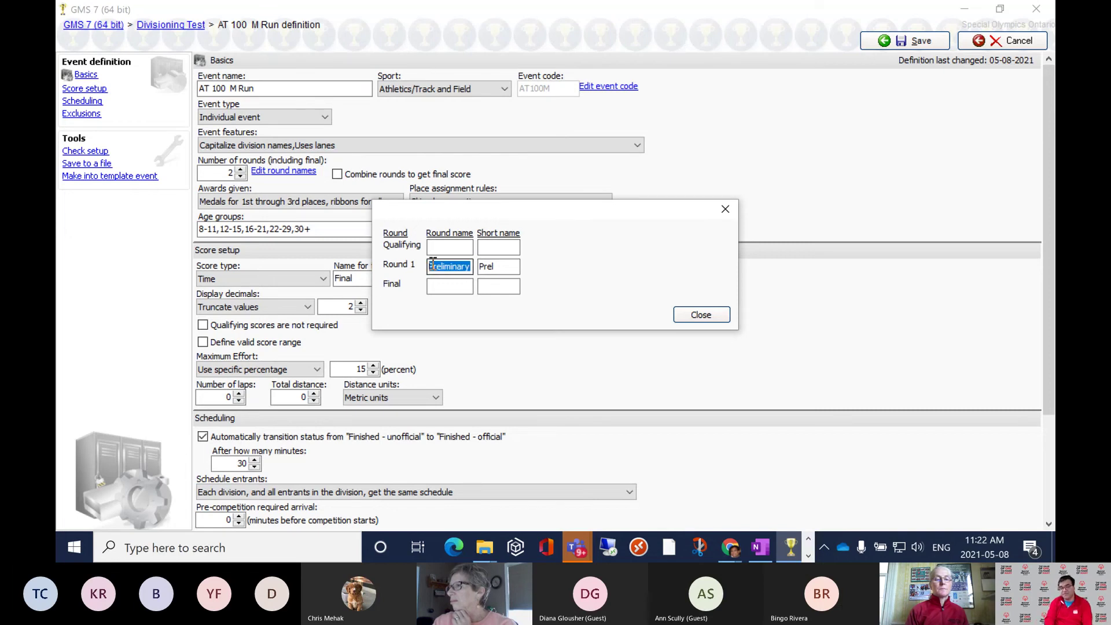
text(Timed)
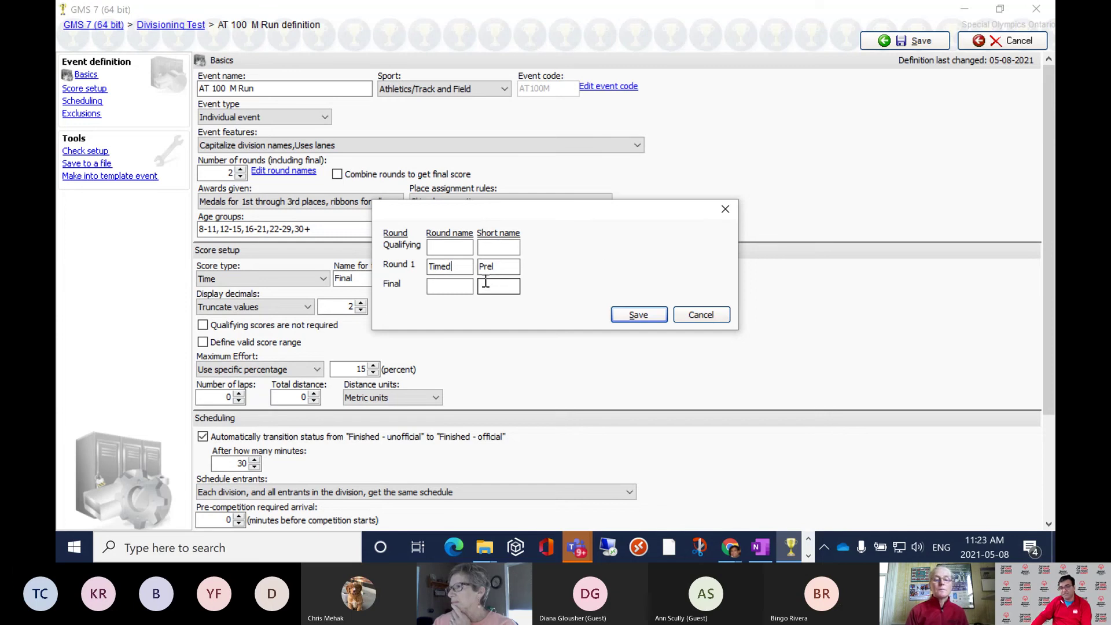
click(513, 267)
double_click(513, 268)
text(timed)
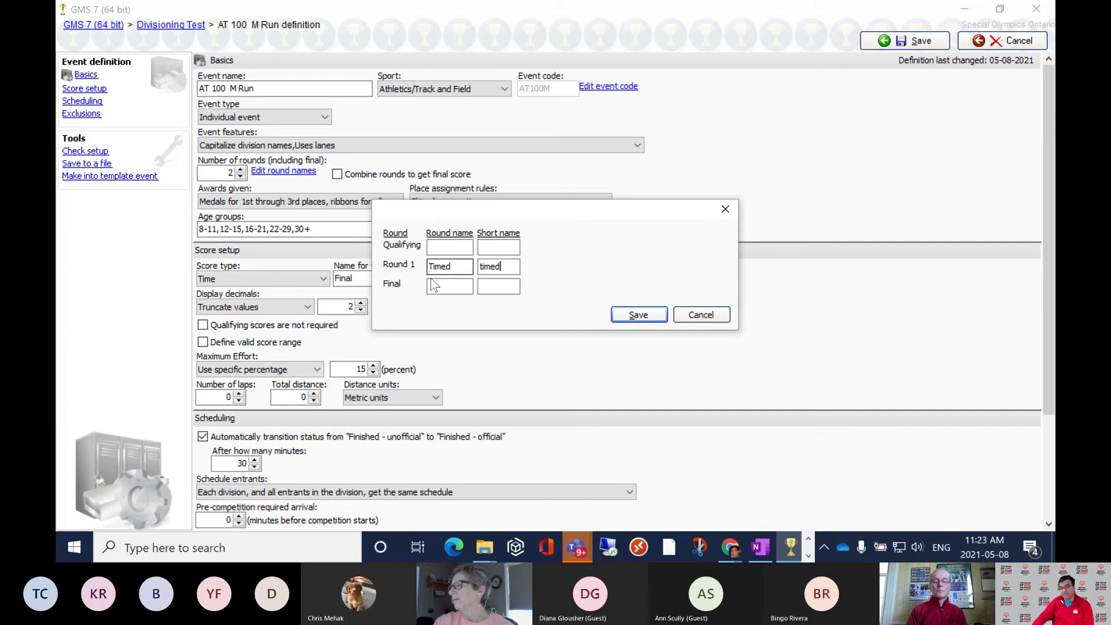
click(716, 319)
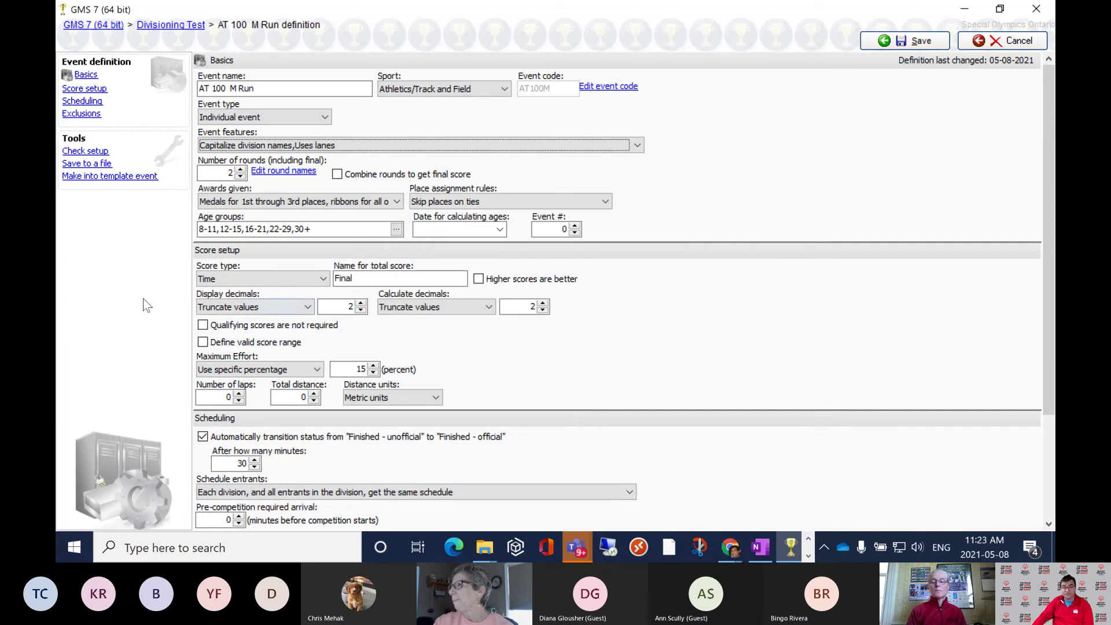
Drop to 1 round to view its Final name, restore 2 rounds, and open the age groups
click(240, 175)
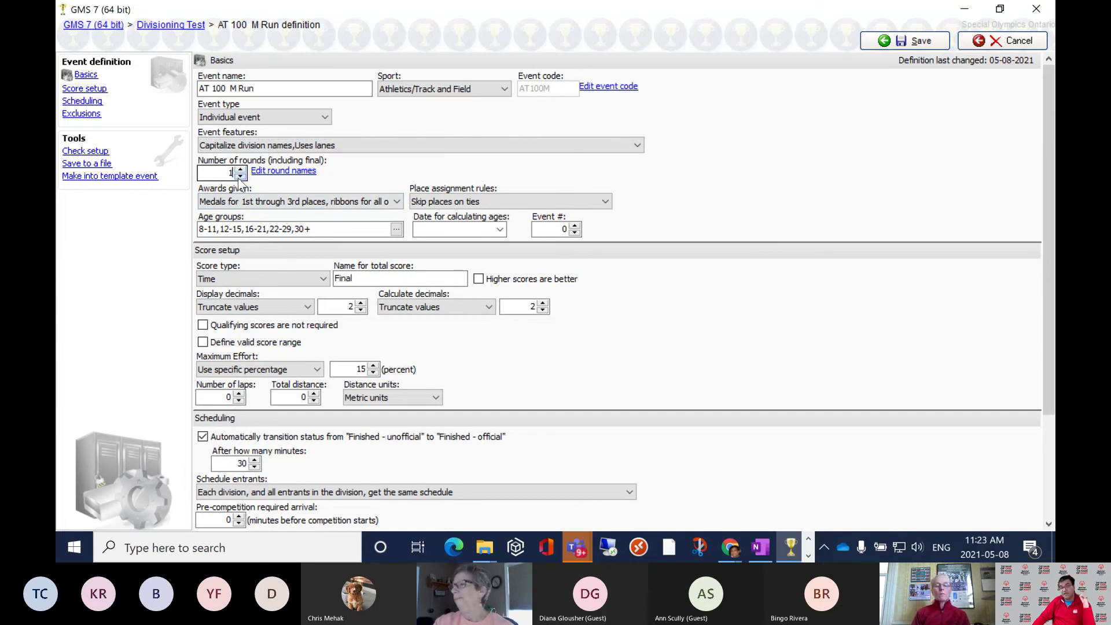
click(274, 172)
click(450, 277)
click(492, 256)
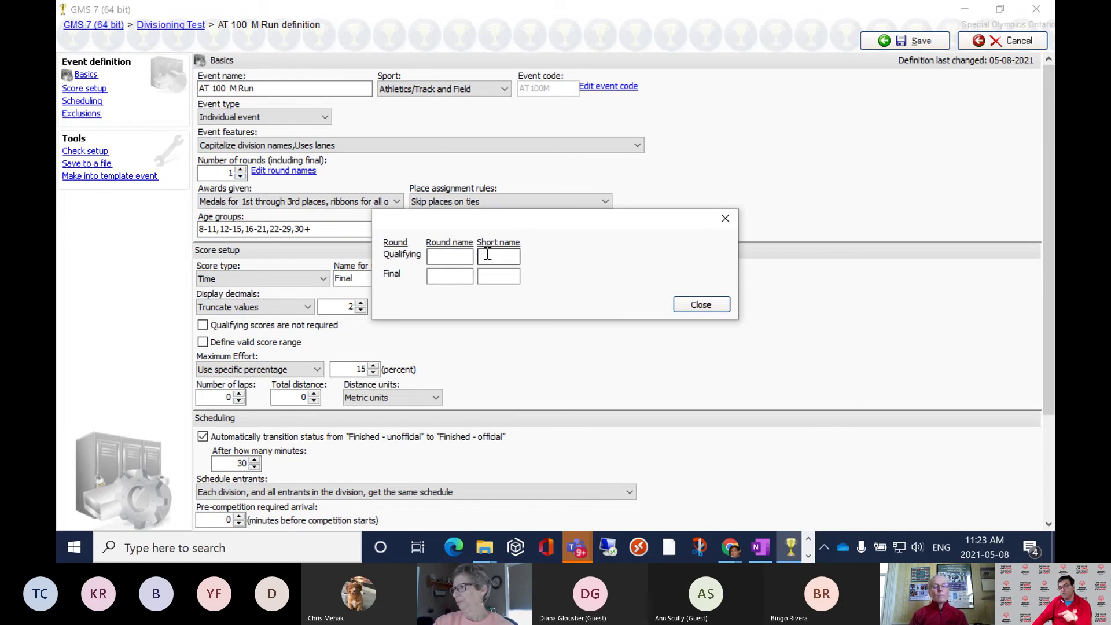
click(502, 276)
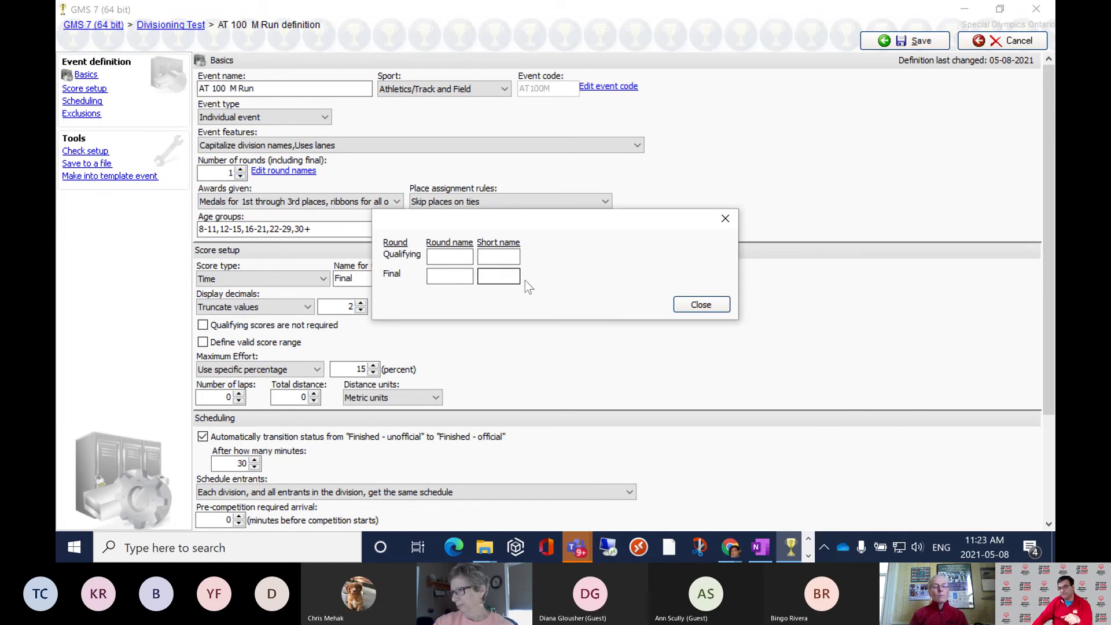
click(701, 304)
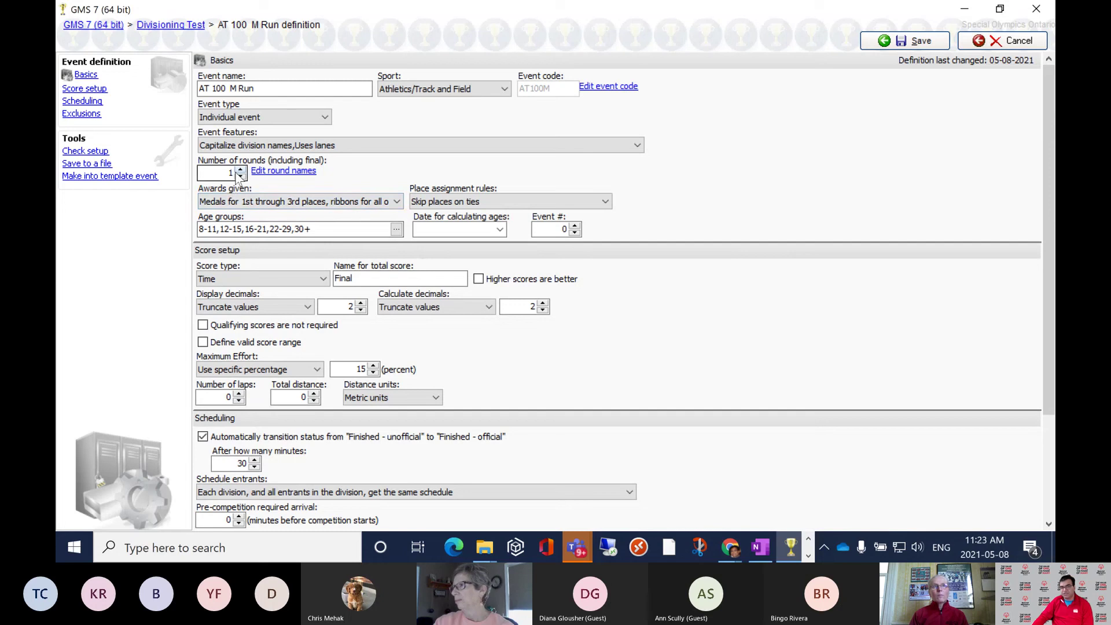
click(239, 170)
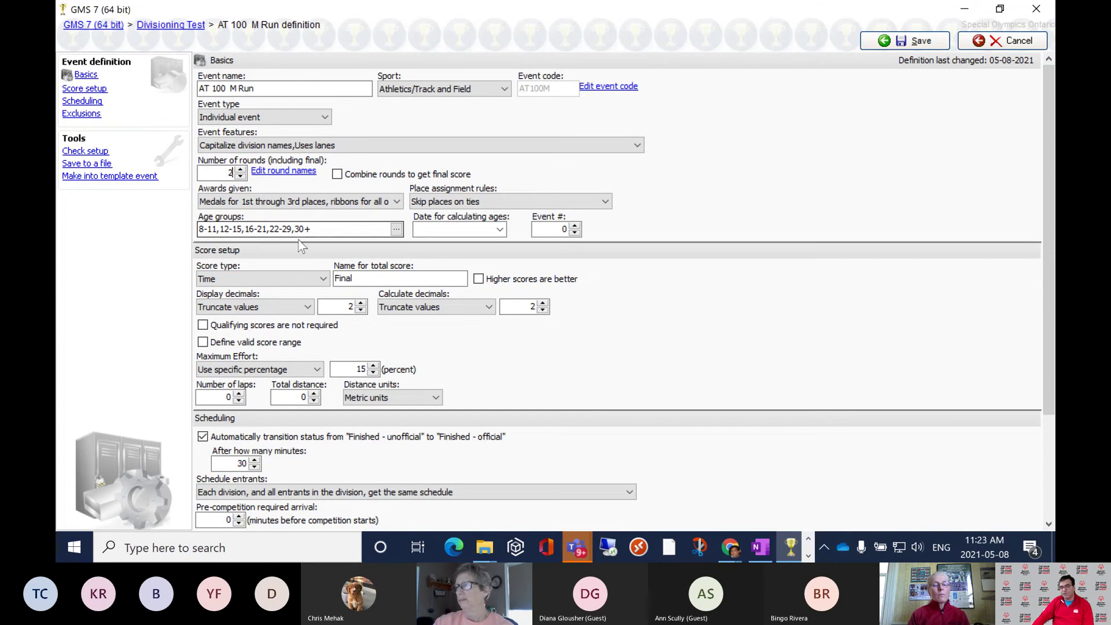
click(396, 229)
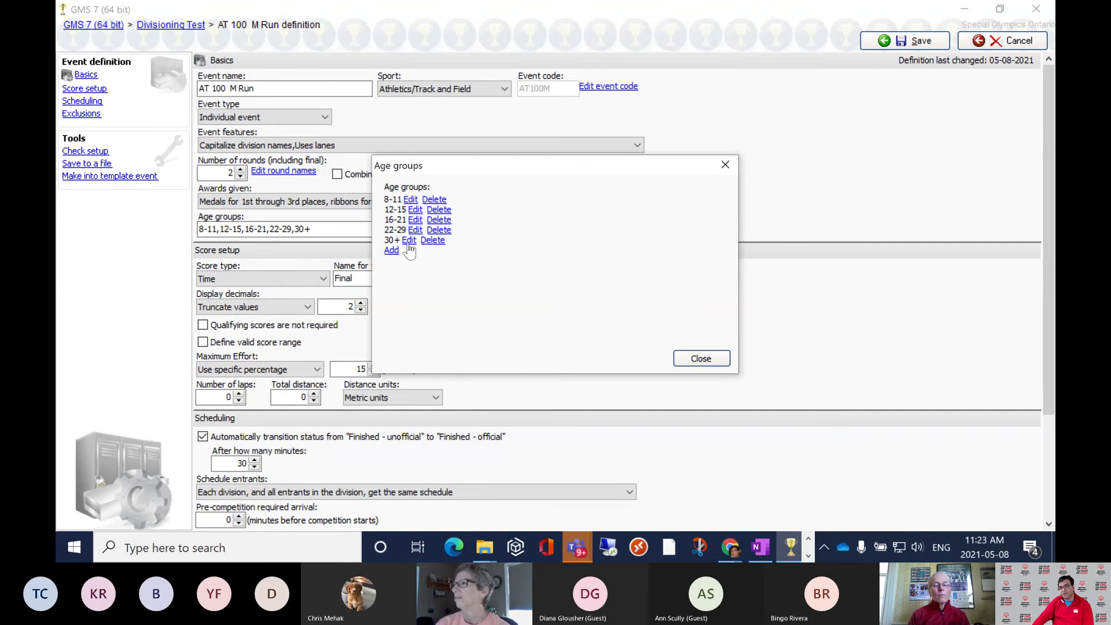
Change the 12-15 age group's starting age to 14, then restore it to 12
click(411, 200)
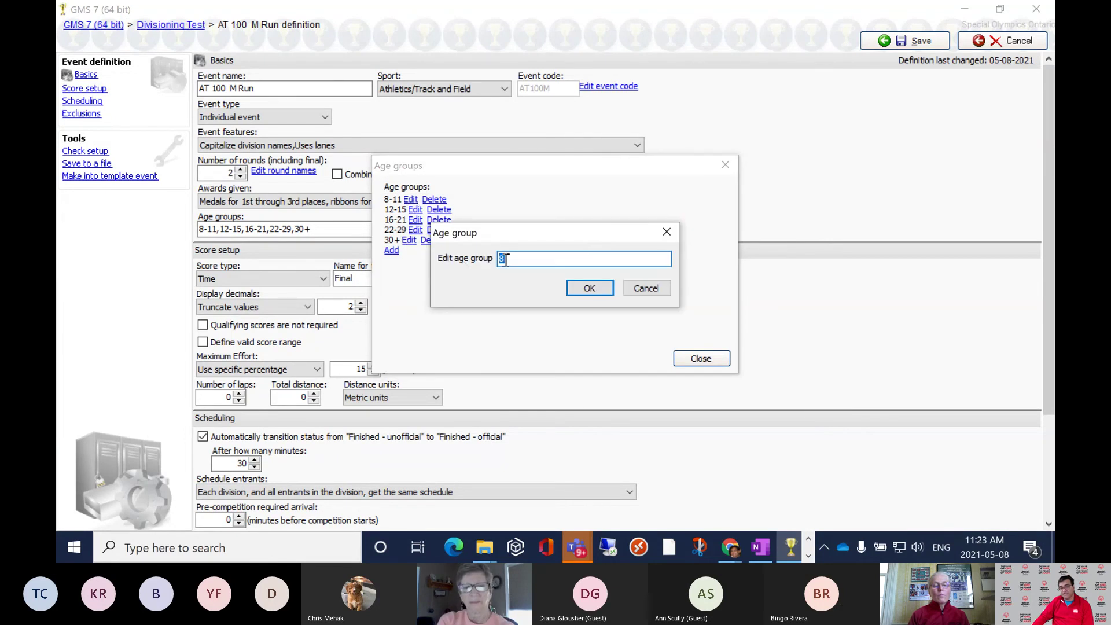
click(602, 292)
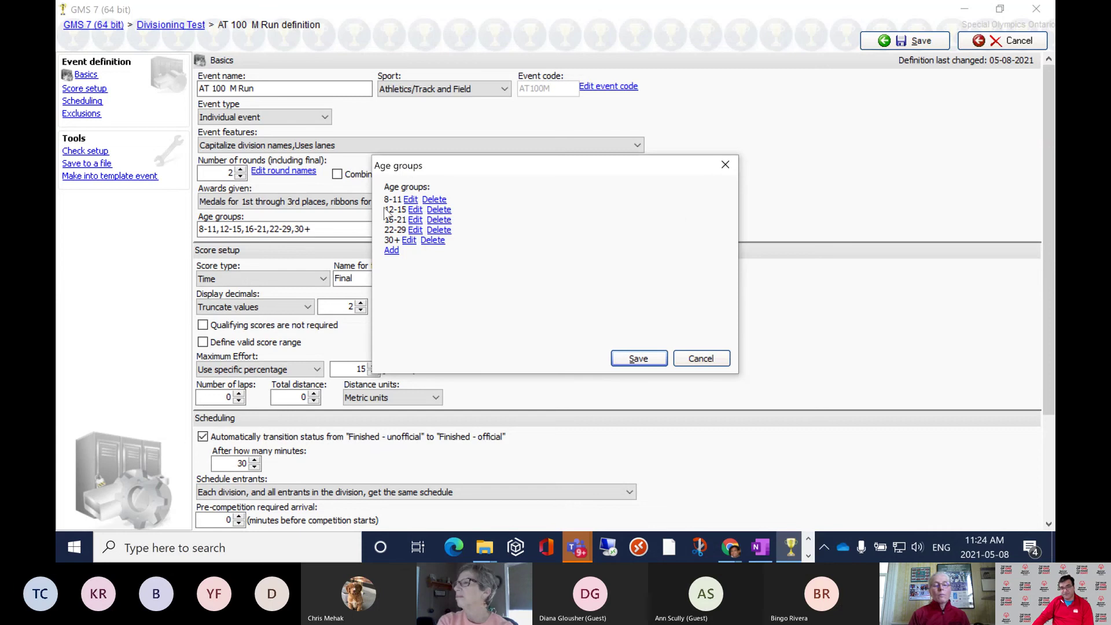
click(416, 210)
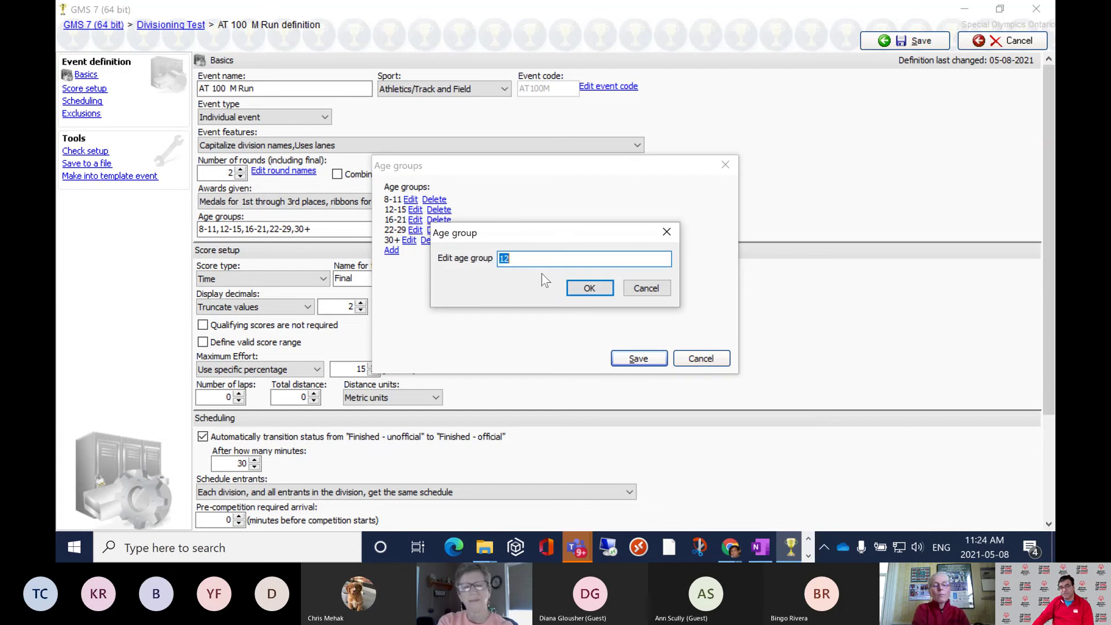
text(14)
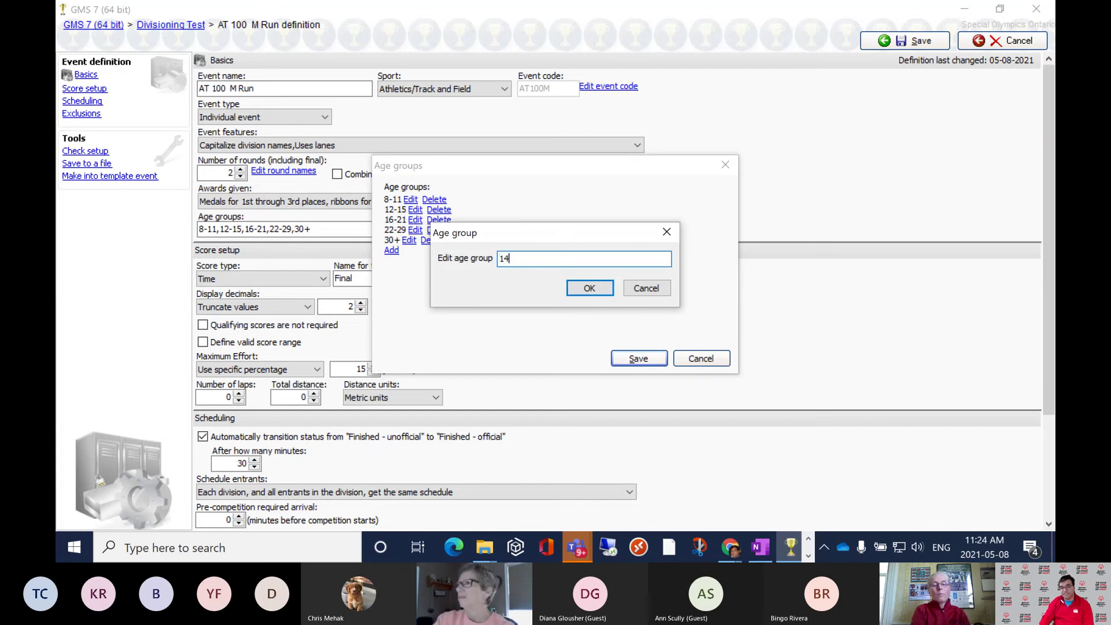
click(588, 288)
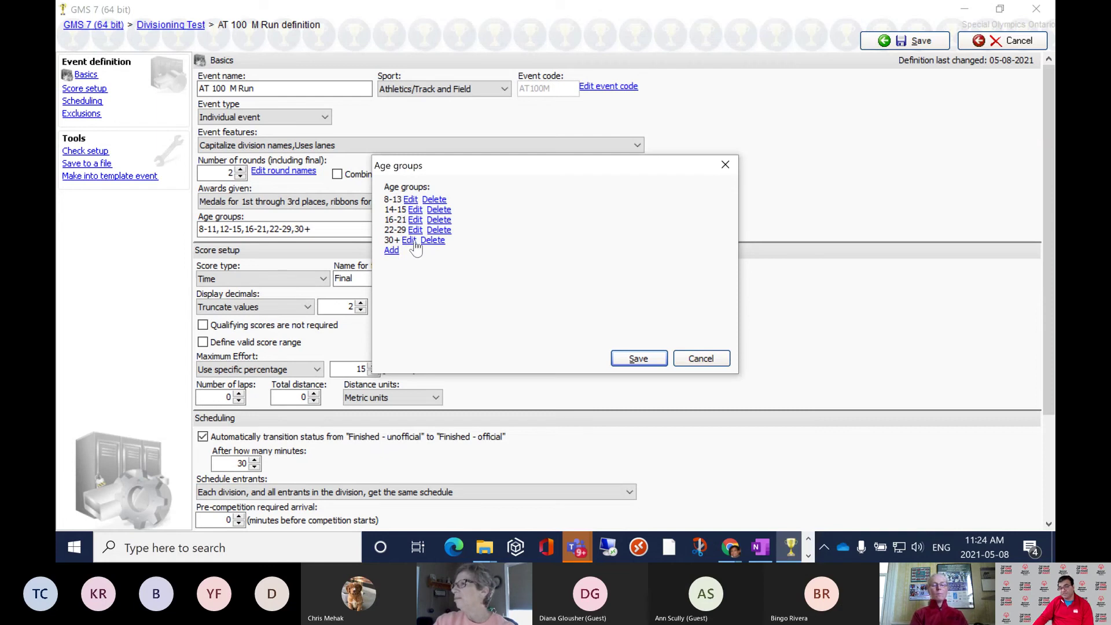
click(415, 209)
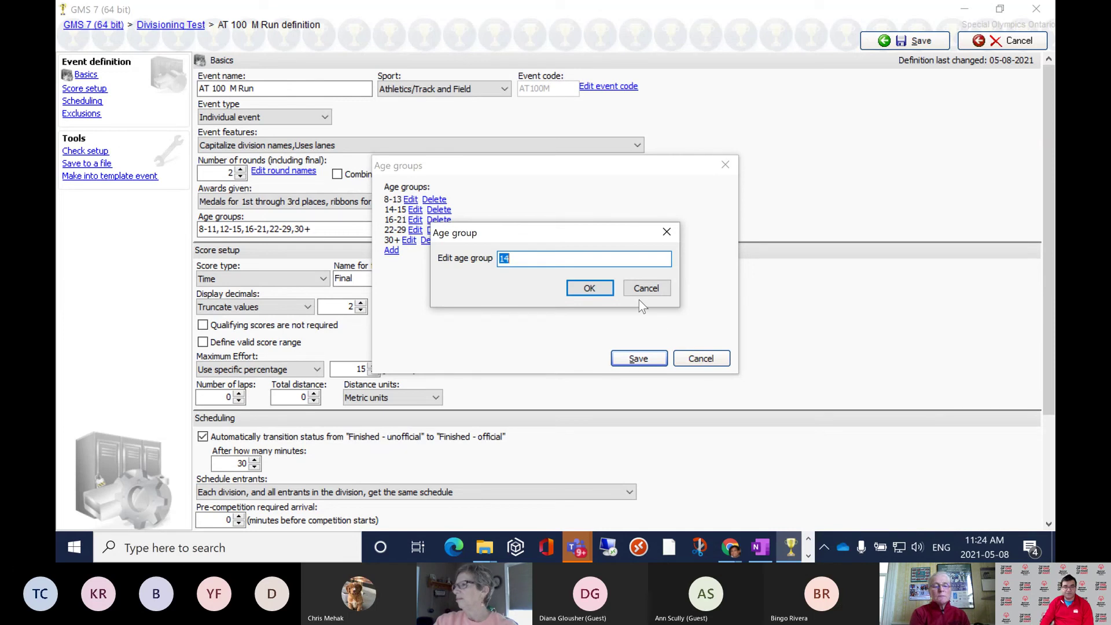
text(12)
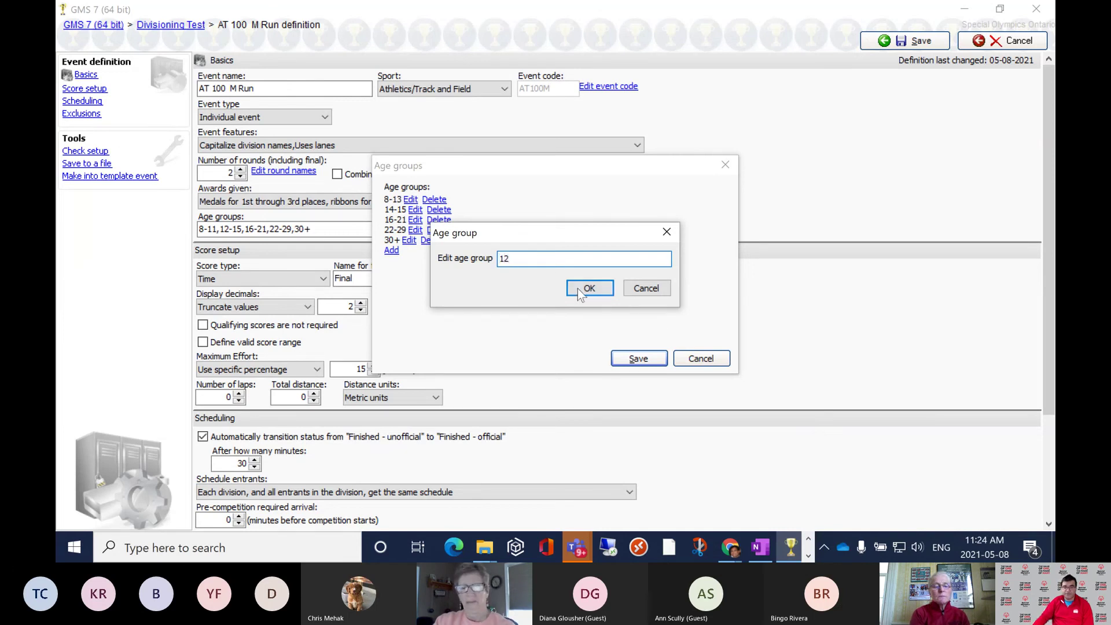
click(577, 288)
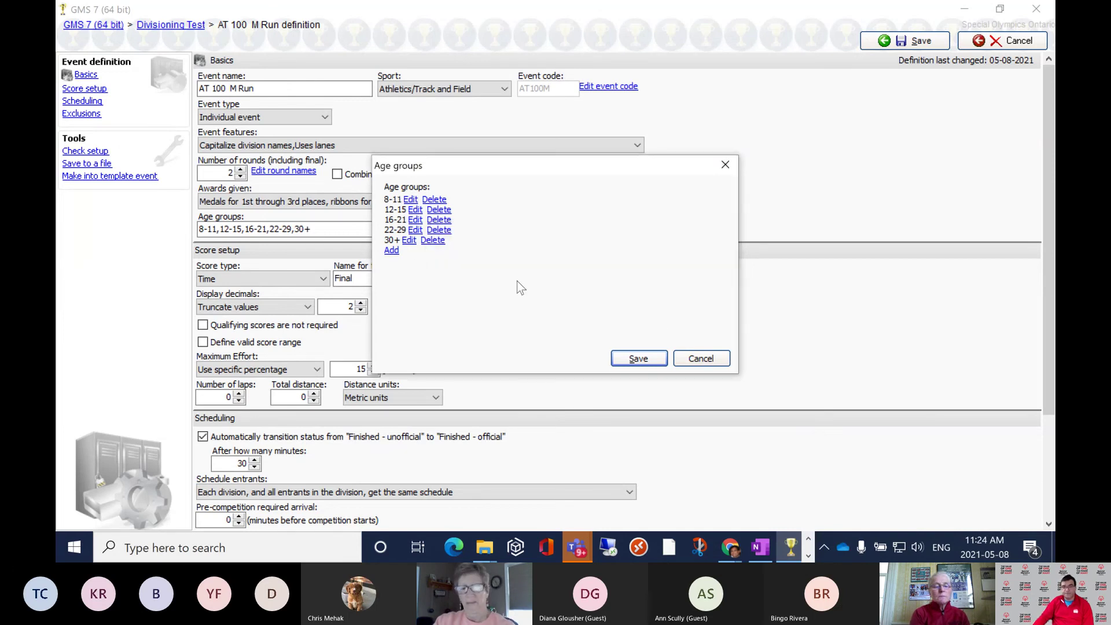
Add a 40+ age group, delete it again, and save the age groups
click(391, 251)
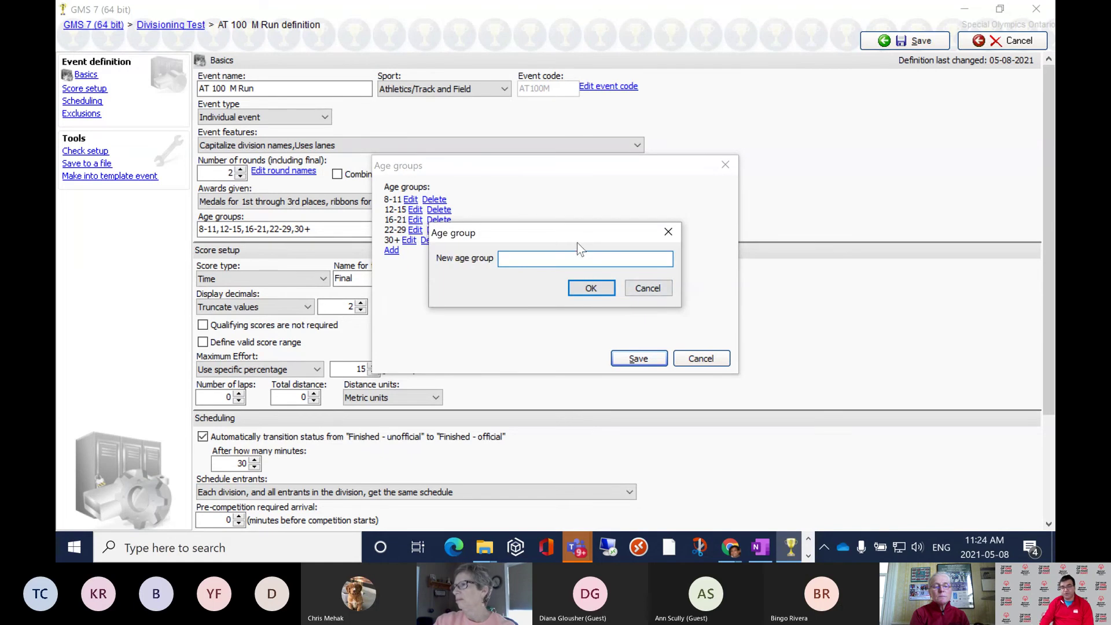
text(40)
click(585, 290)
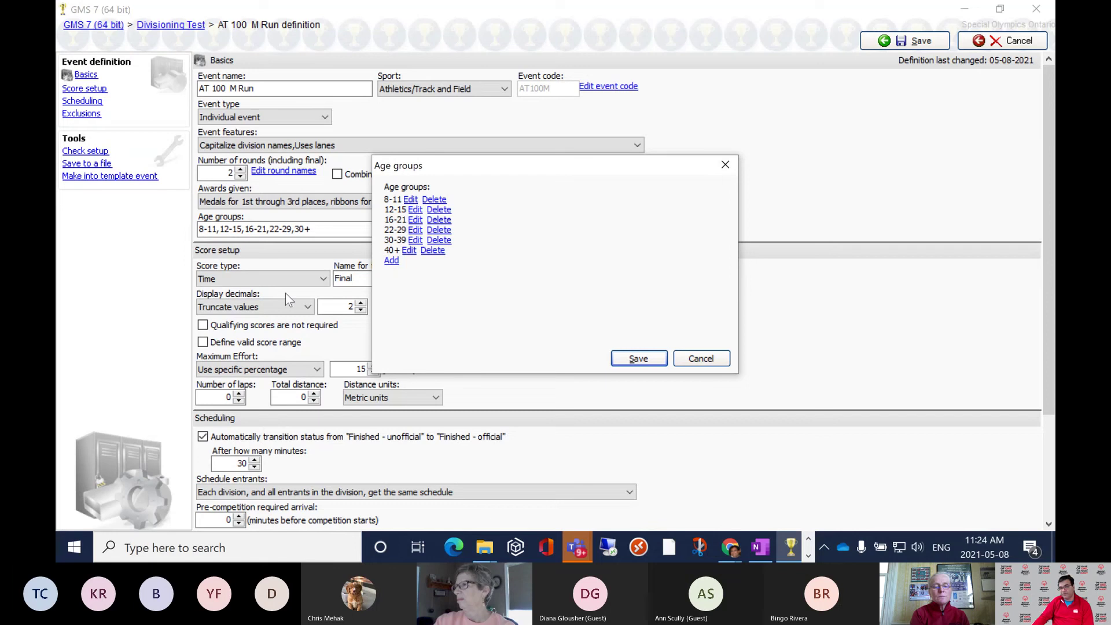
click(434, 250)
click(639, 359)
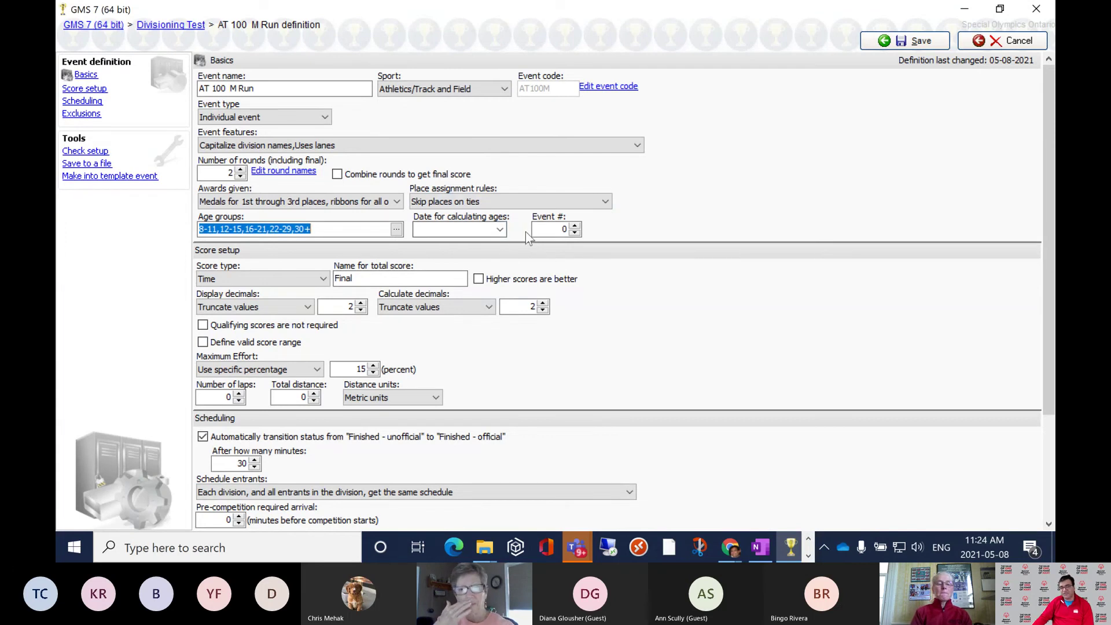
click(561, 229)
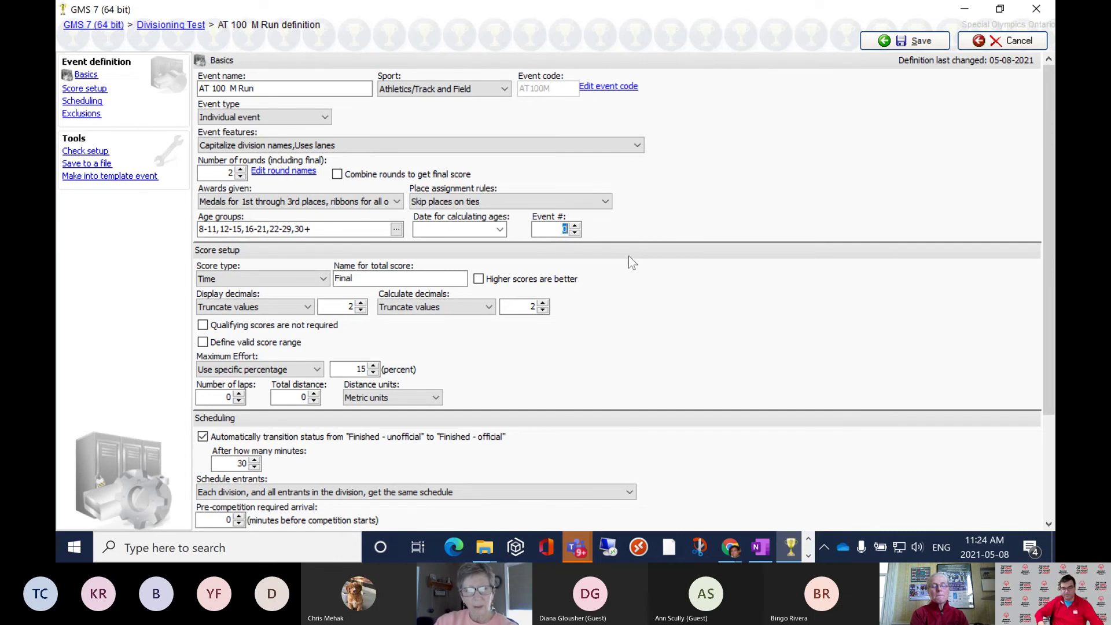
text(1)
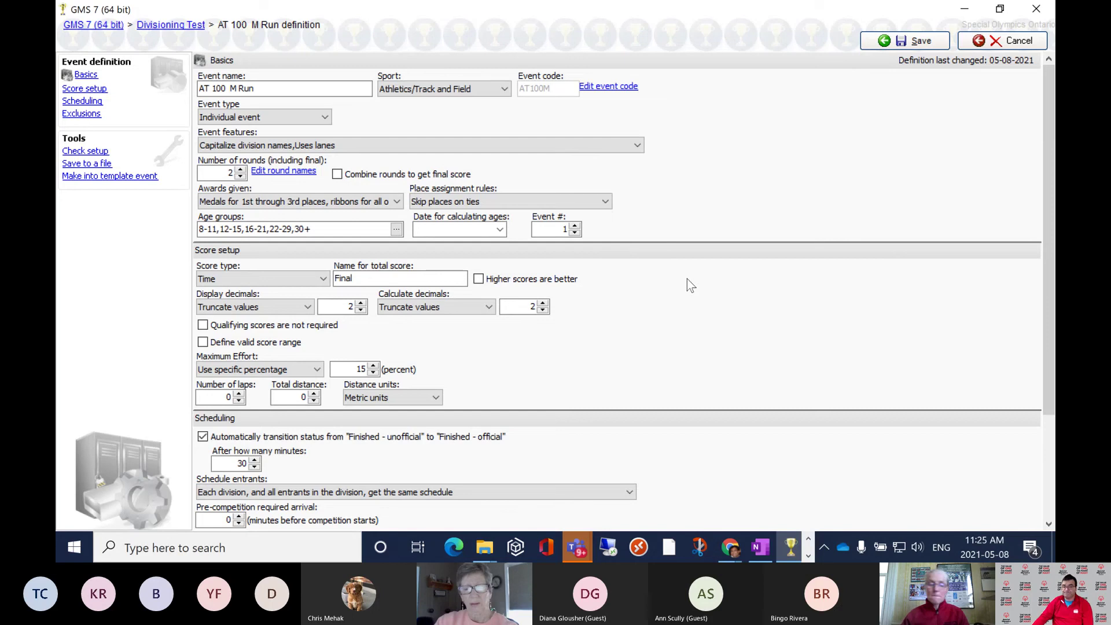
scroll(691, 281, down, 3)
scroll(691, 281, up, 3)
click(890, 45)
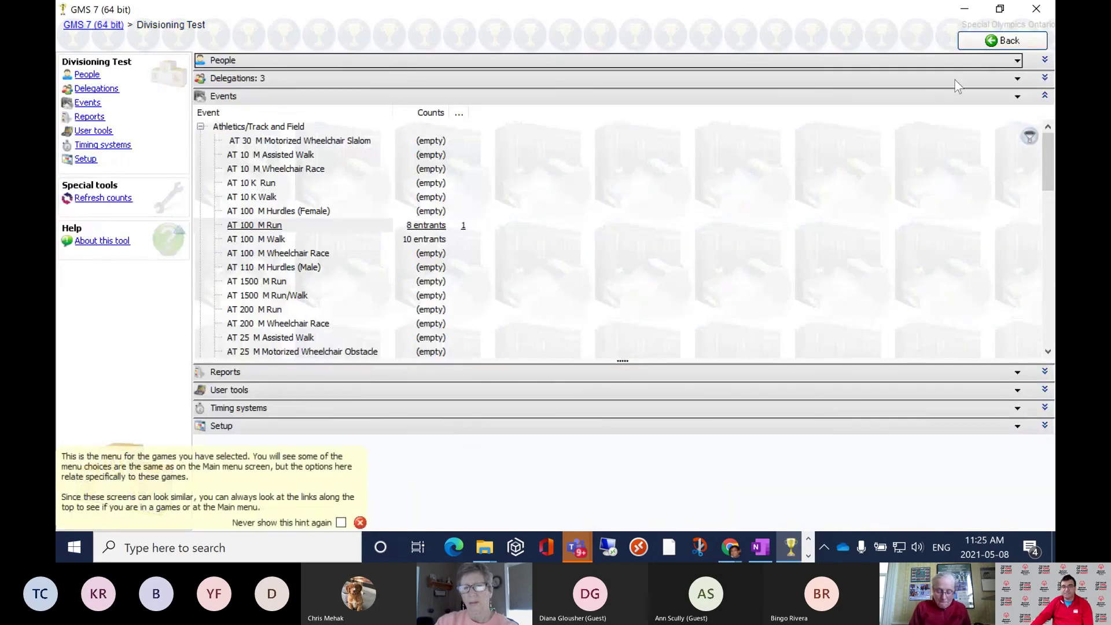
right_click(265, 257)
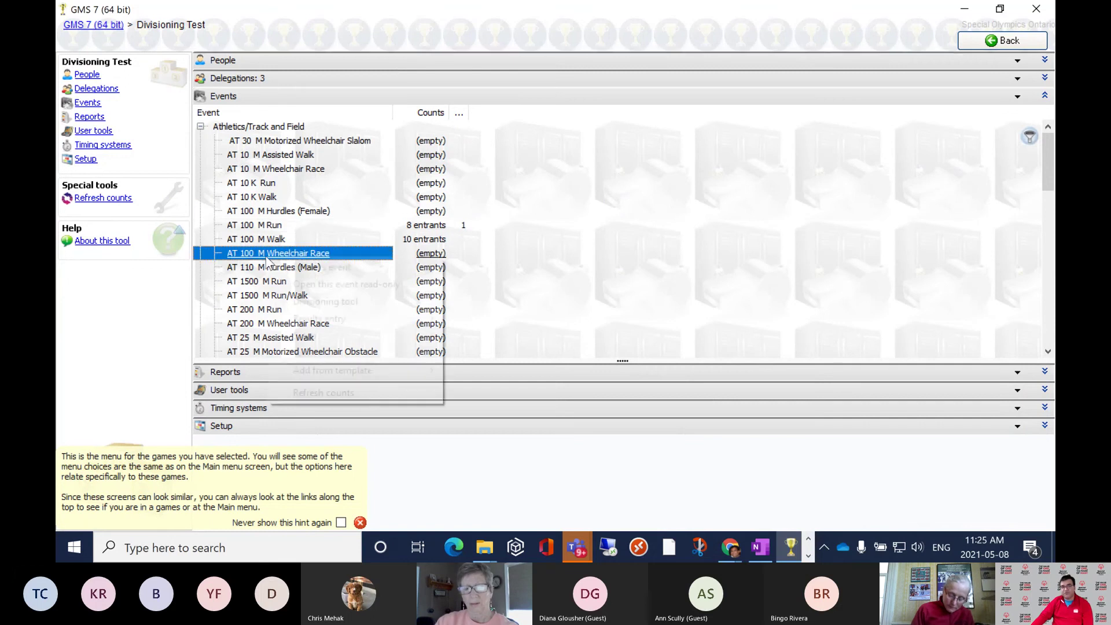
mouse_move(359, 338)
click(518, 340)
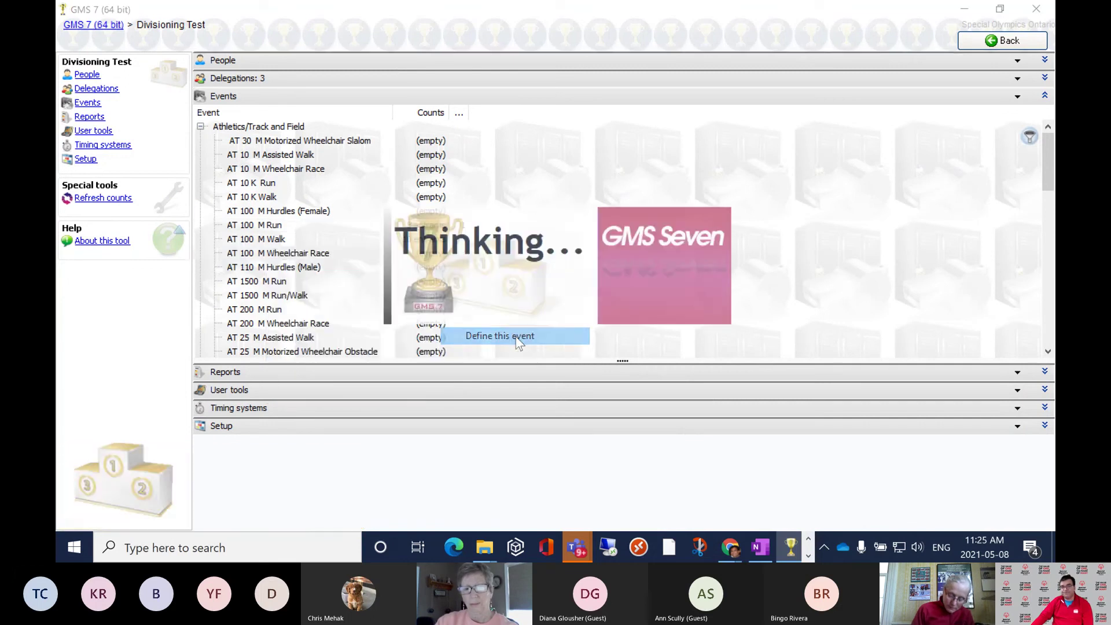
click(546, 228)
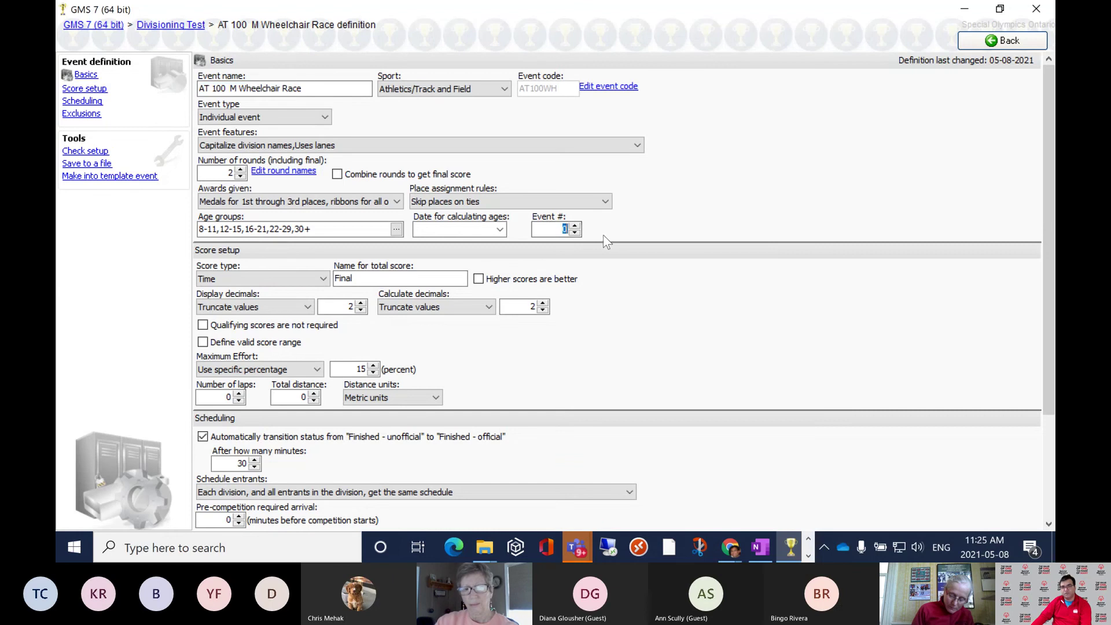
text(1)
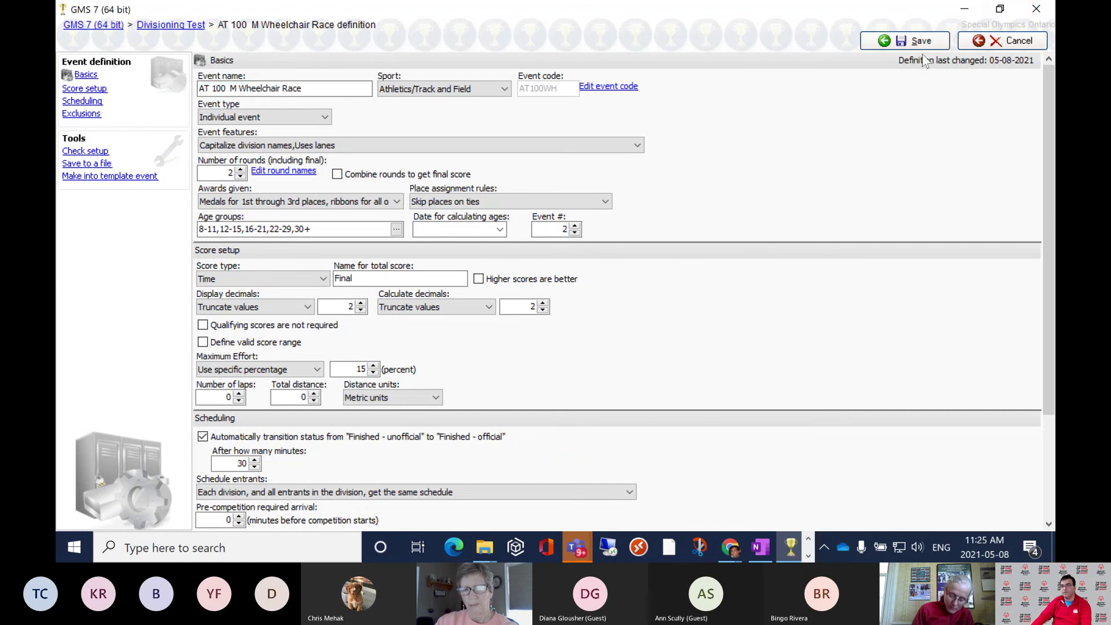
click(920, 42)
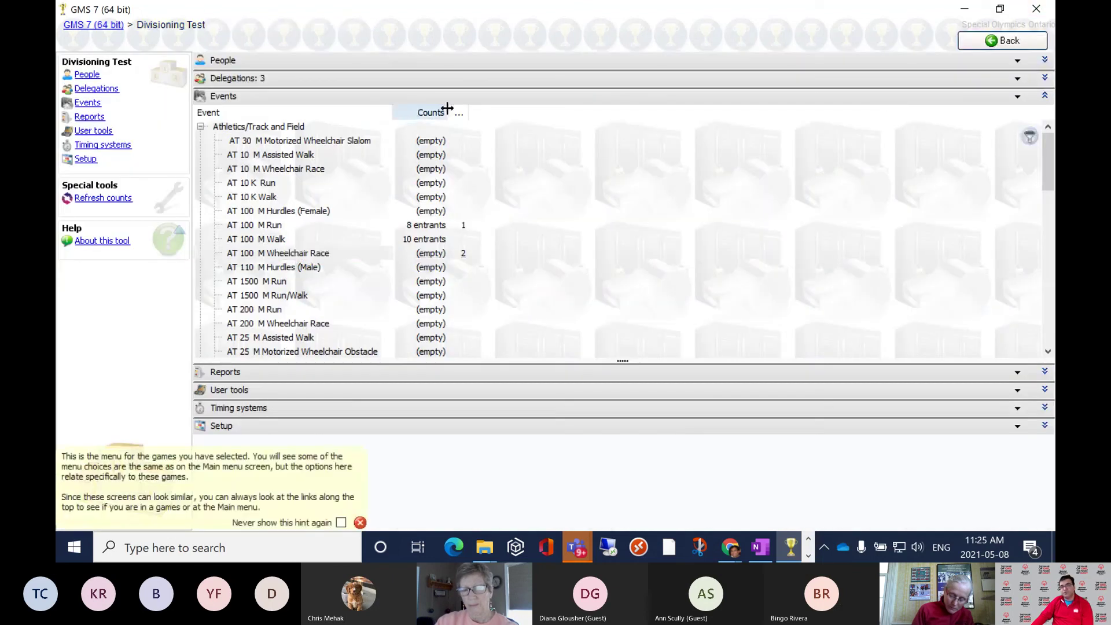
Sort events by entrant count so populated events are on top, then open AT 100 M Run's entrants
click(458, 112)
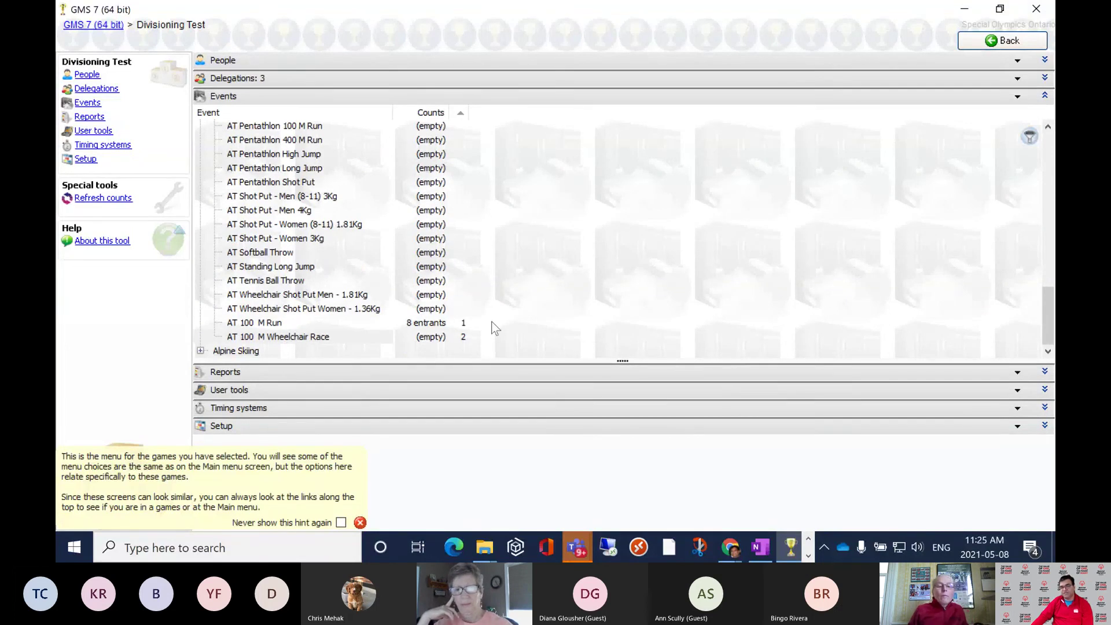
scroll(505, 300, up, 15)
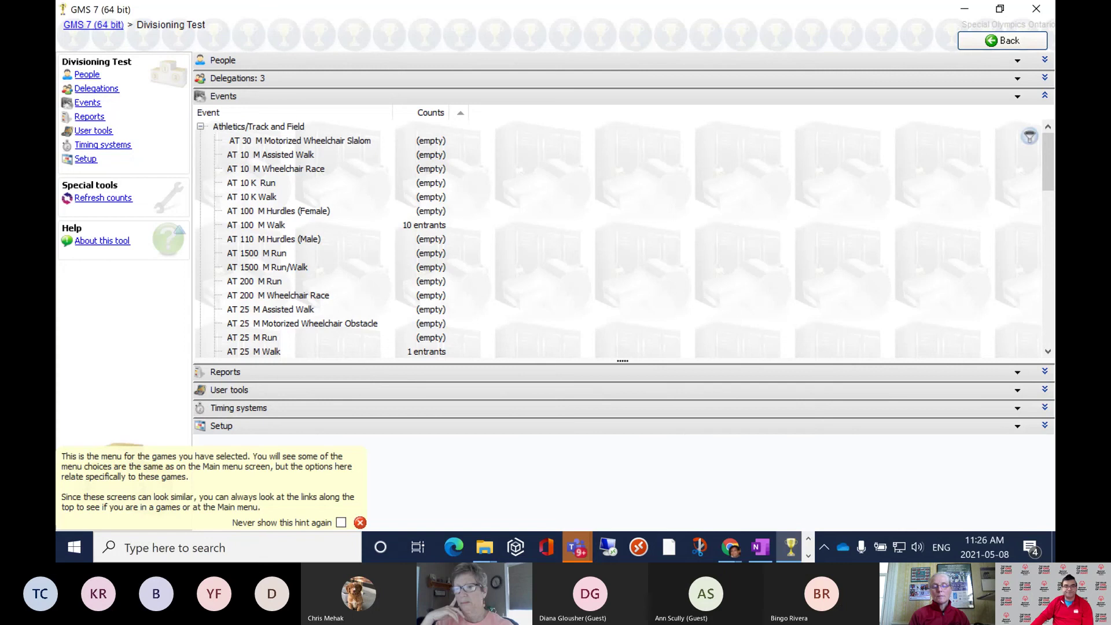
scroll(590, 243, down, 9)
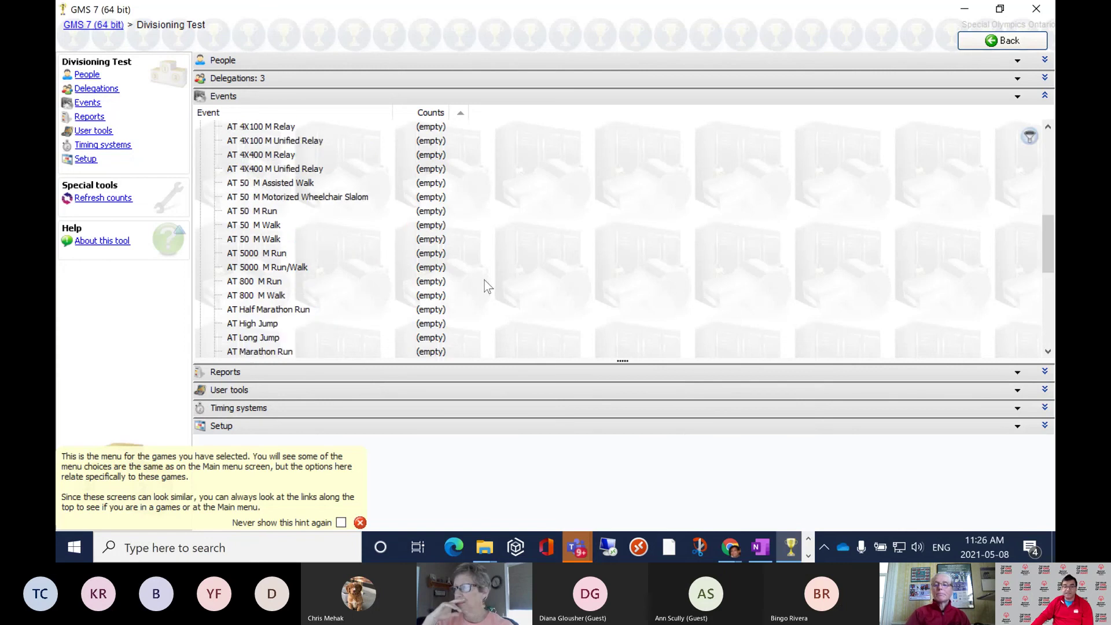
scroll(486, 282, down, 7)
scroll(493, 283, up, 18)
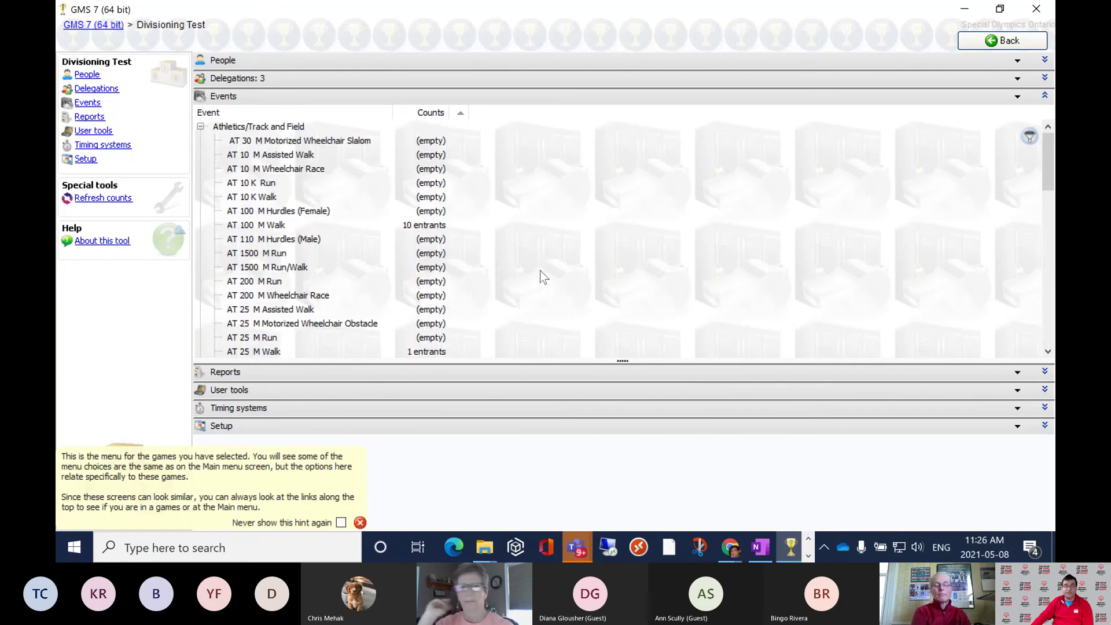
scroll(324, 208, down, 9)
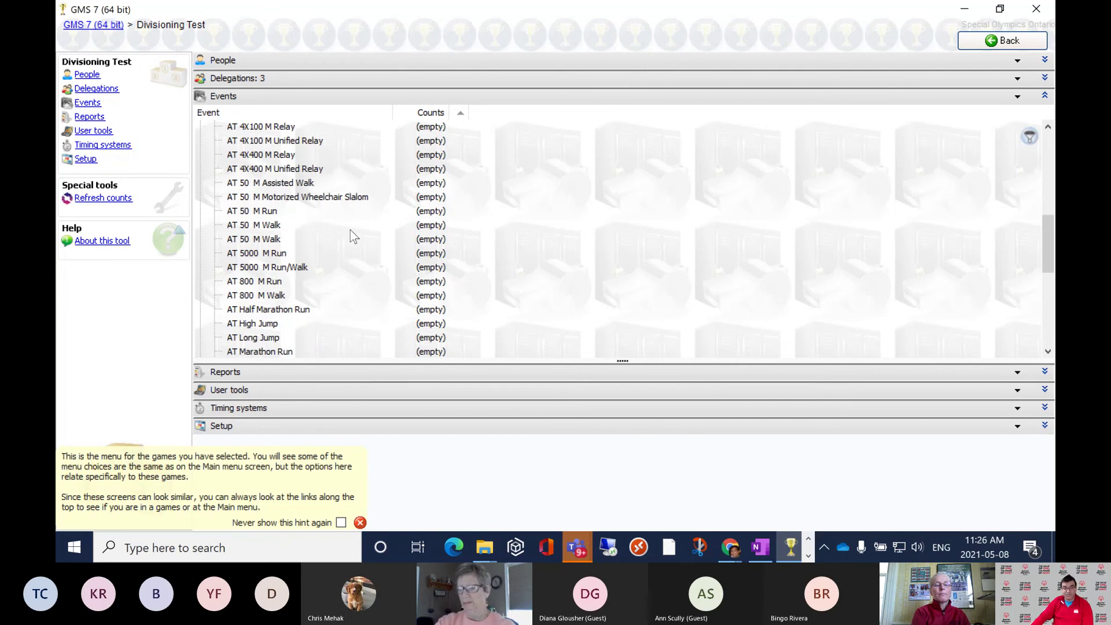
scroll(353, 235, up, 9)
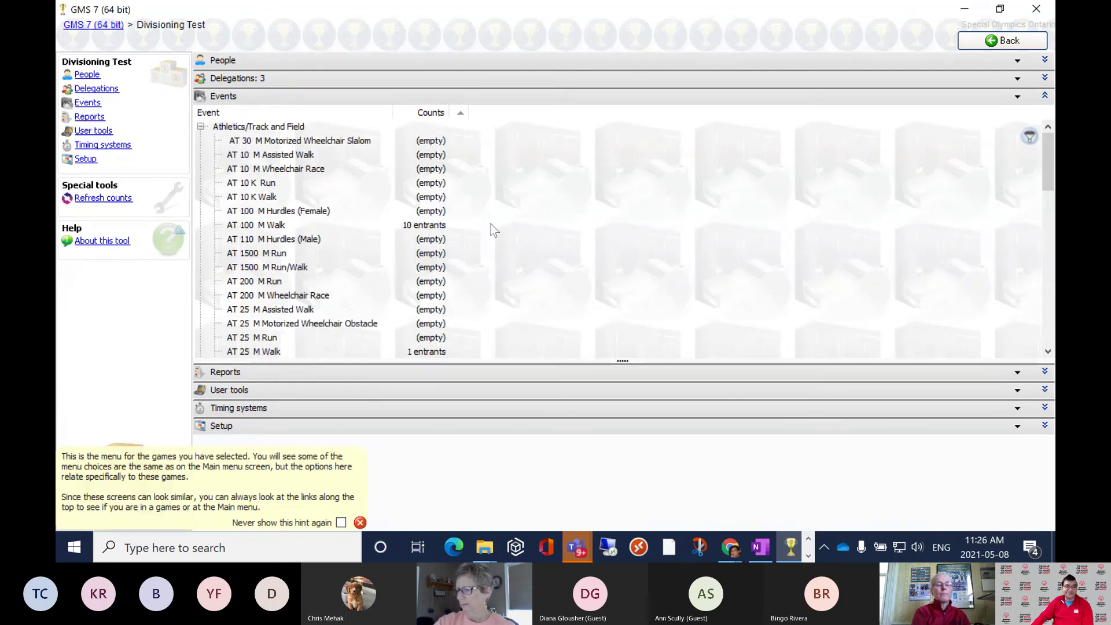
click(422, 113)
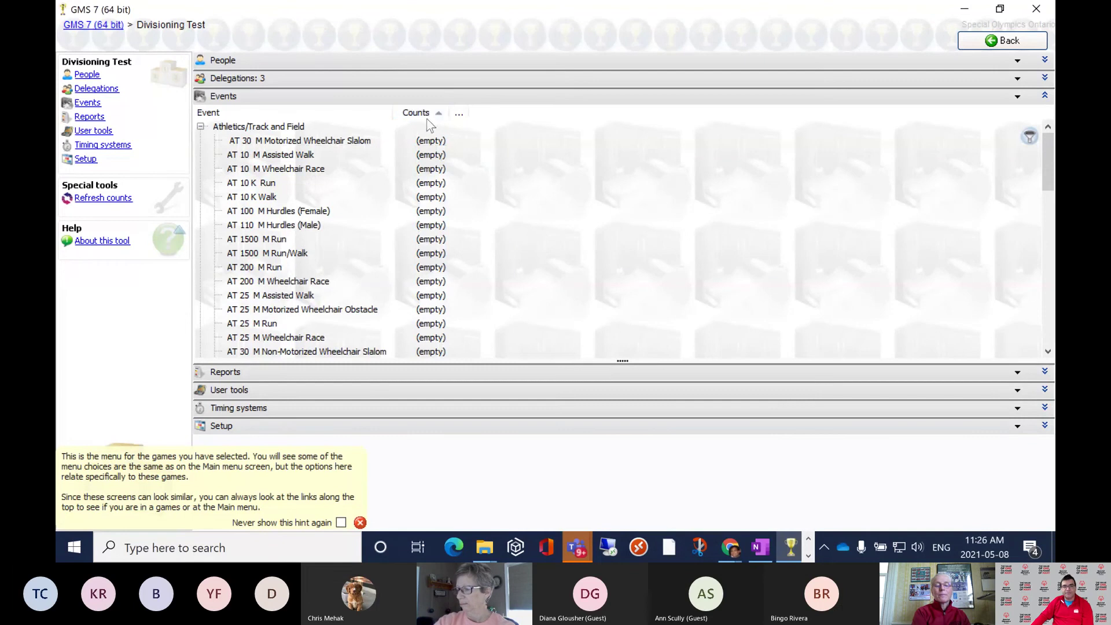
click(412, 113)
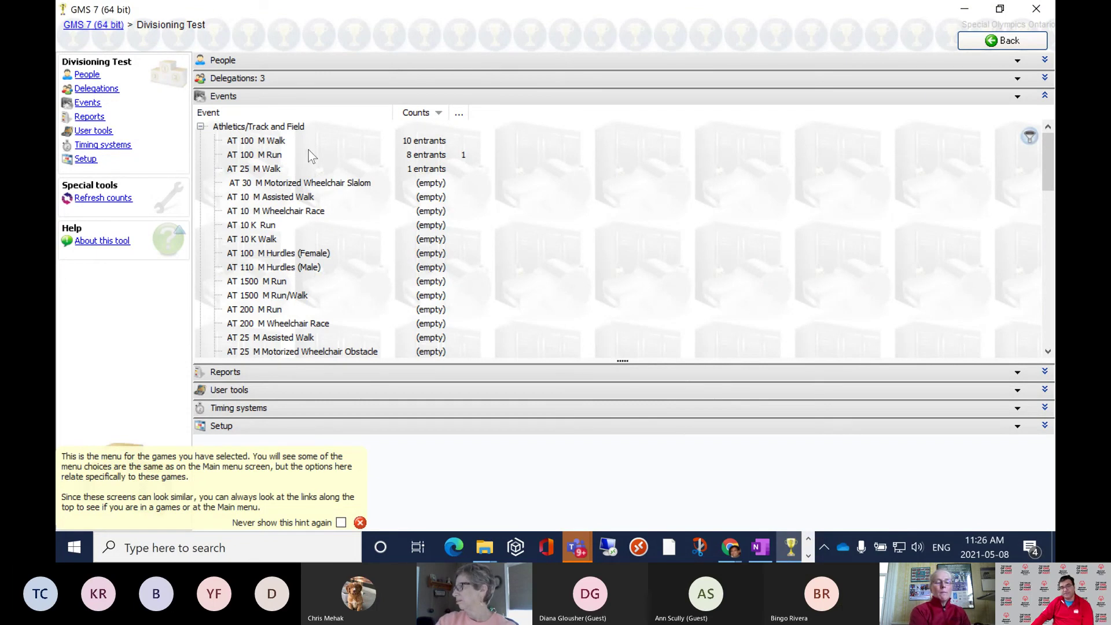
click(241, 155)
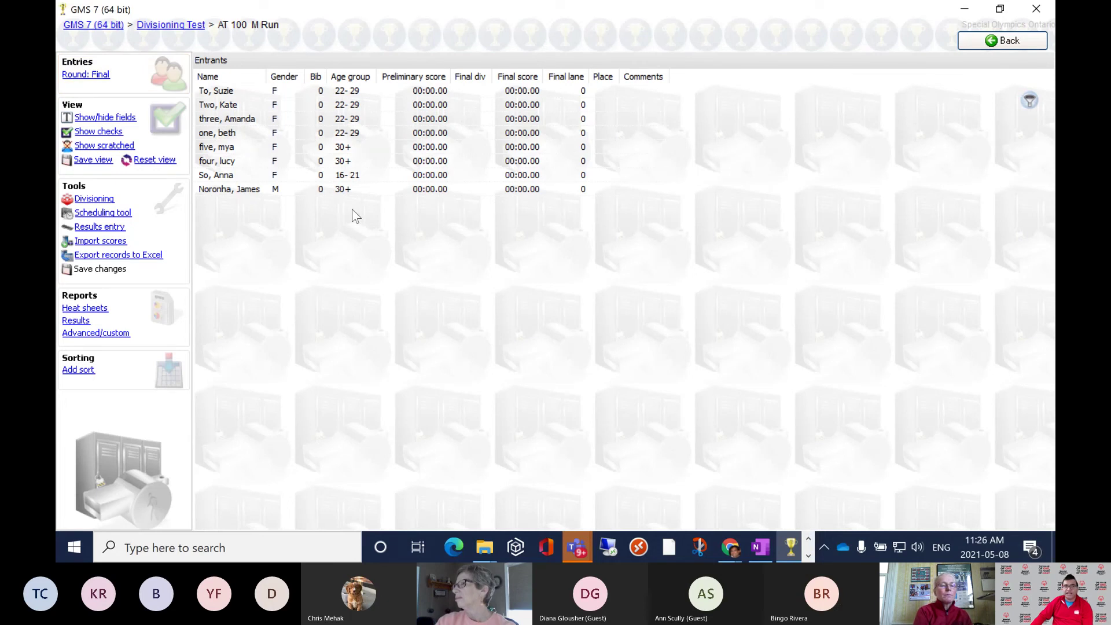
Switch to the Preliminary round and clear the first four entrants' preliminary divisions
click(84, 78)
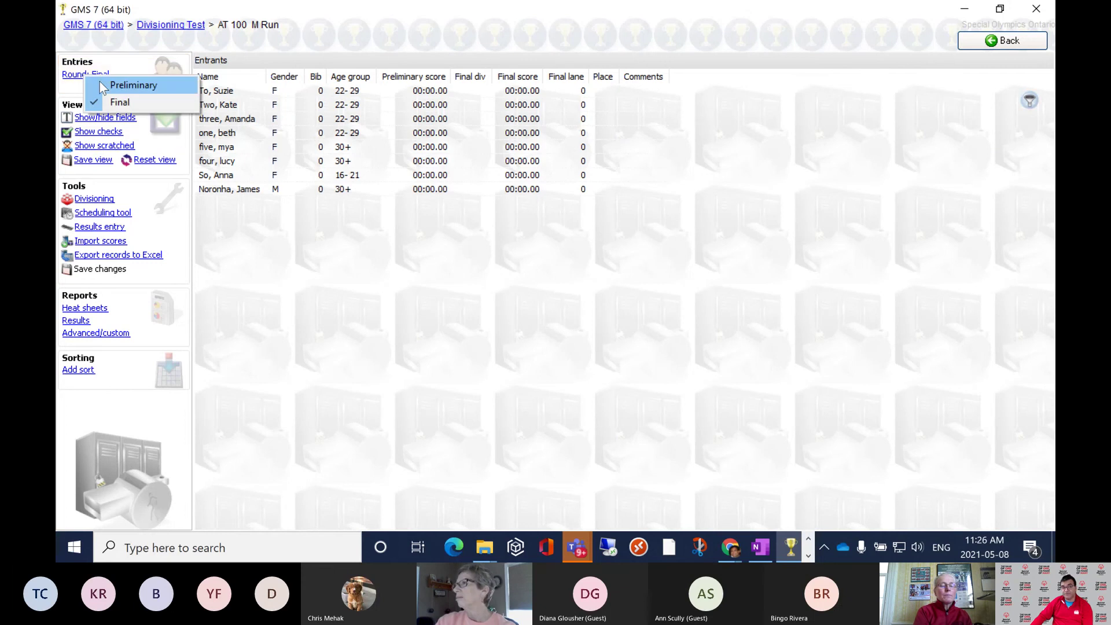
click(136, 86)
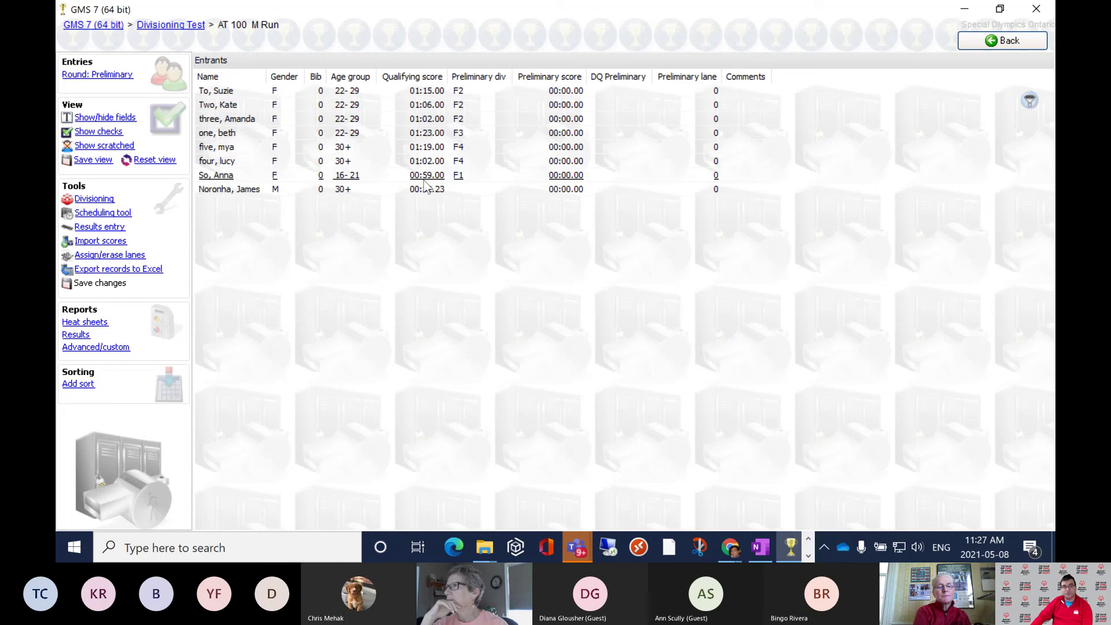
click(474, 90)
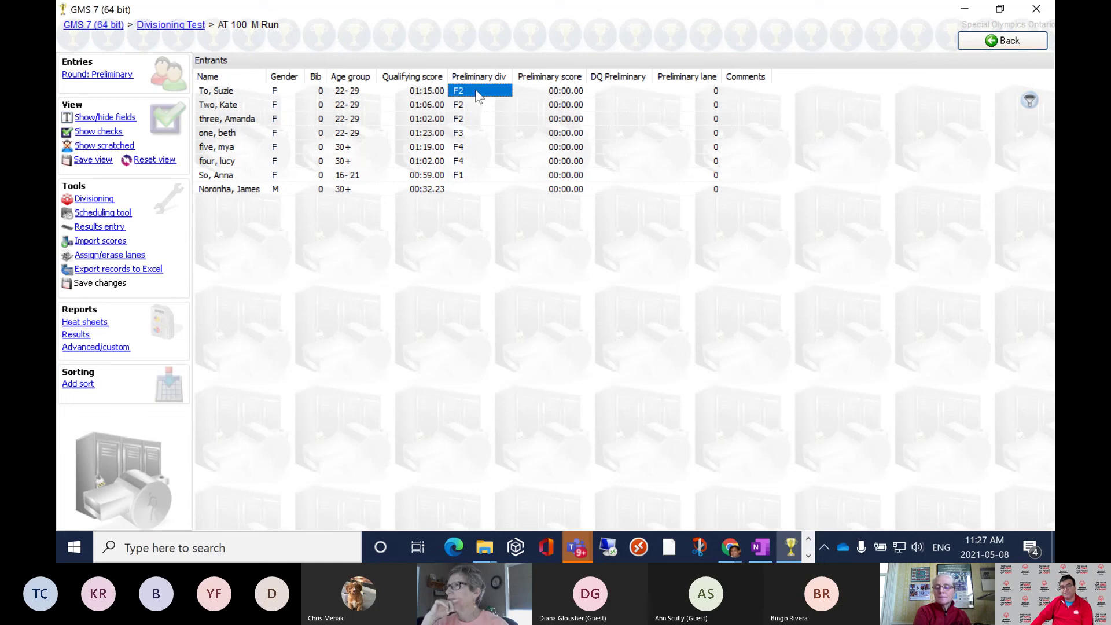
click(478, 91)
key(BackSpace)
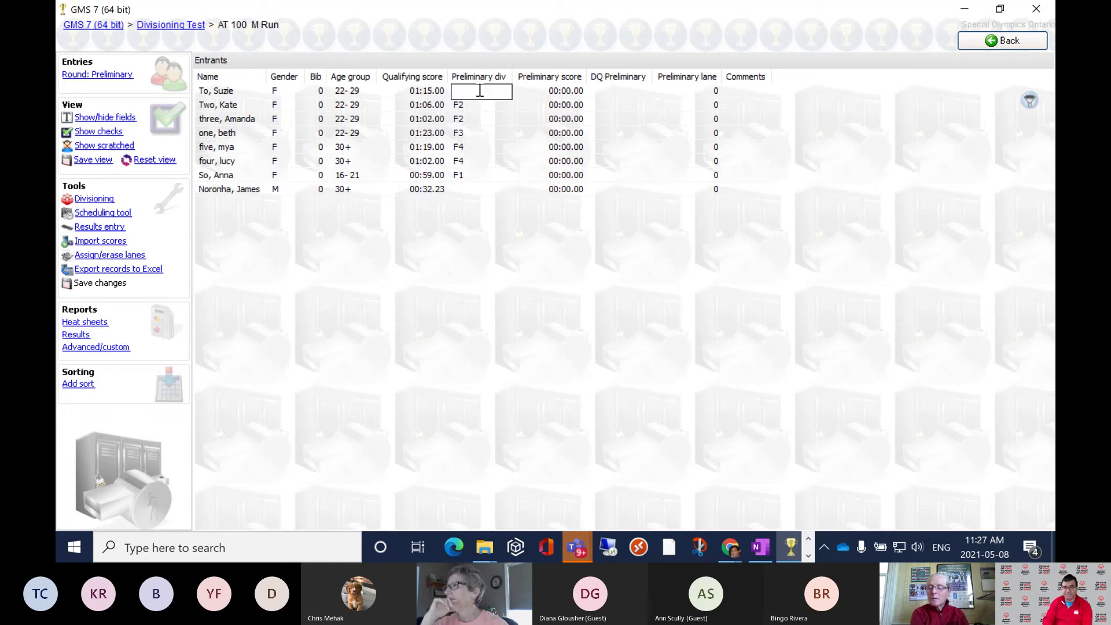
click(475, 105)
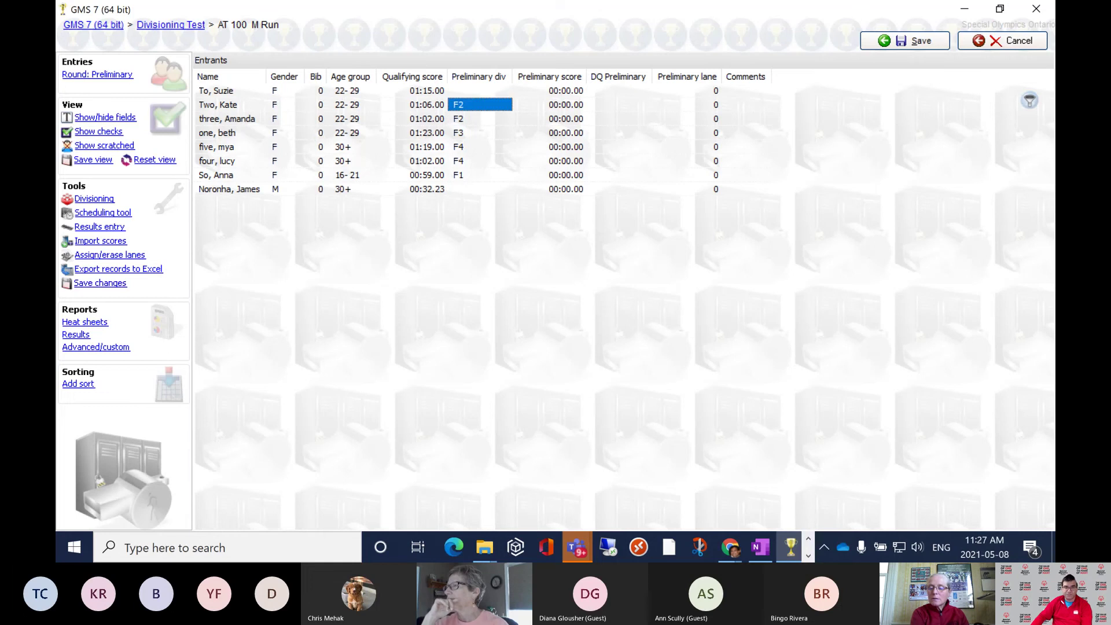
click(475, 105)
key(BackSpace)
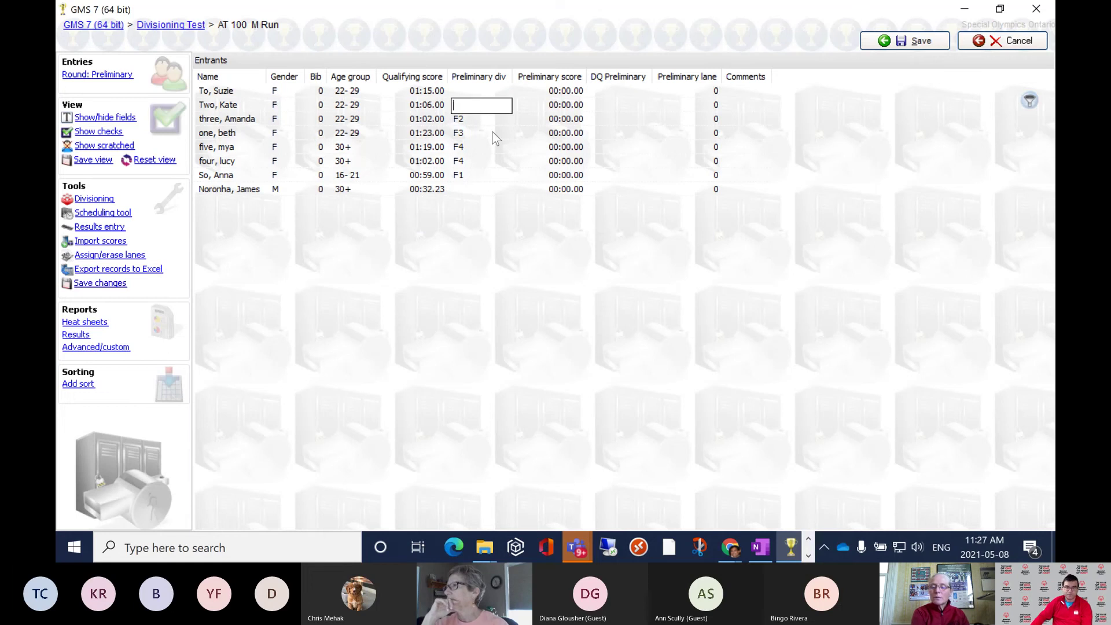
click(473, 119)
click(474, 118)
key(BackSpace)
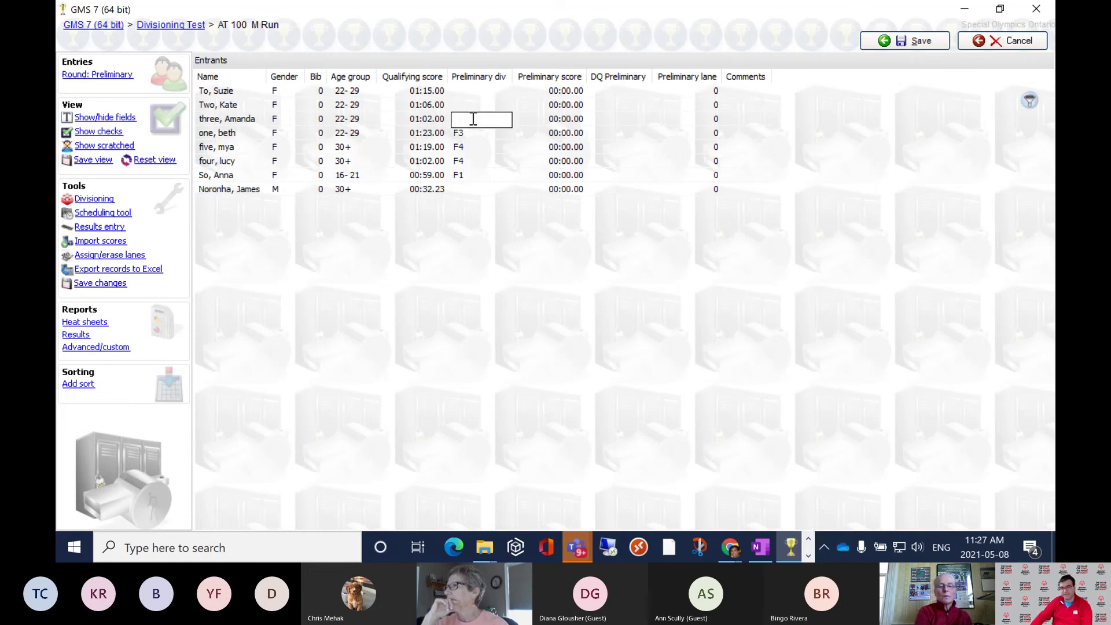
click(474, 132)
click(474, 132)
key(BackSpace)
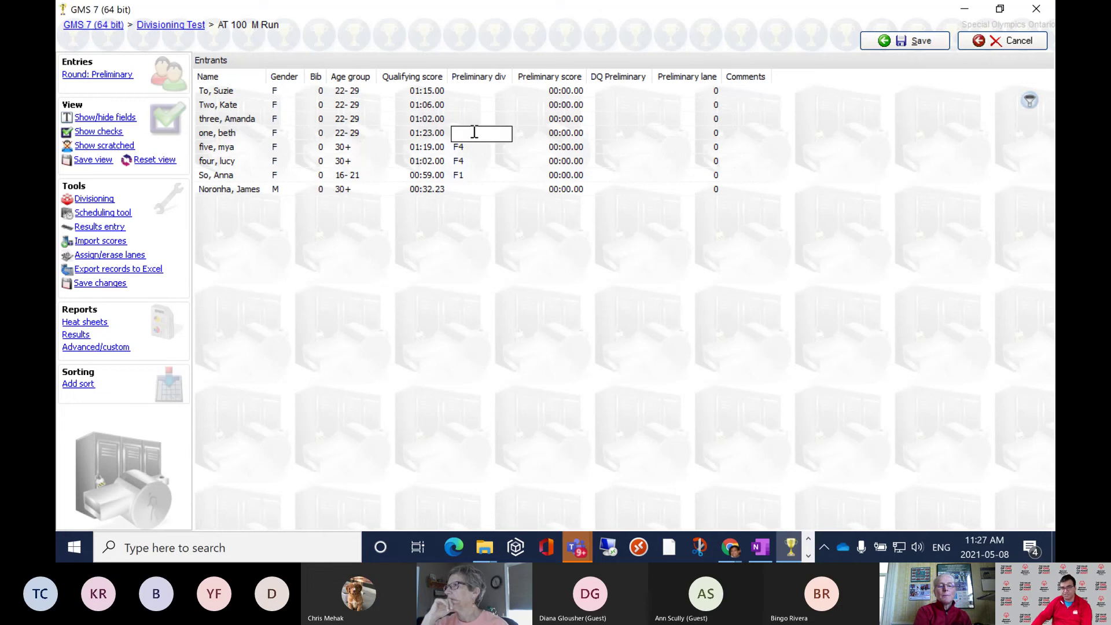
Clear the fifth through seventh entrants' preliminary divisions and commit the last edit
click(469, 147)
click(470, 147)
key(BackSpace)
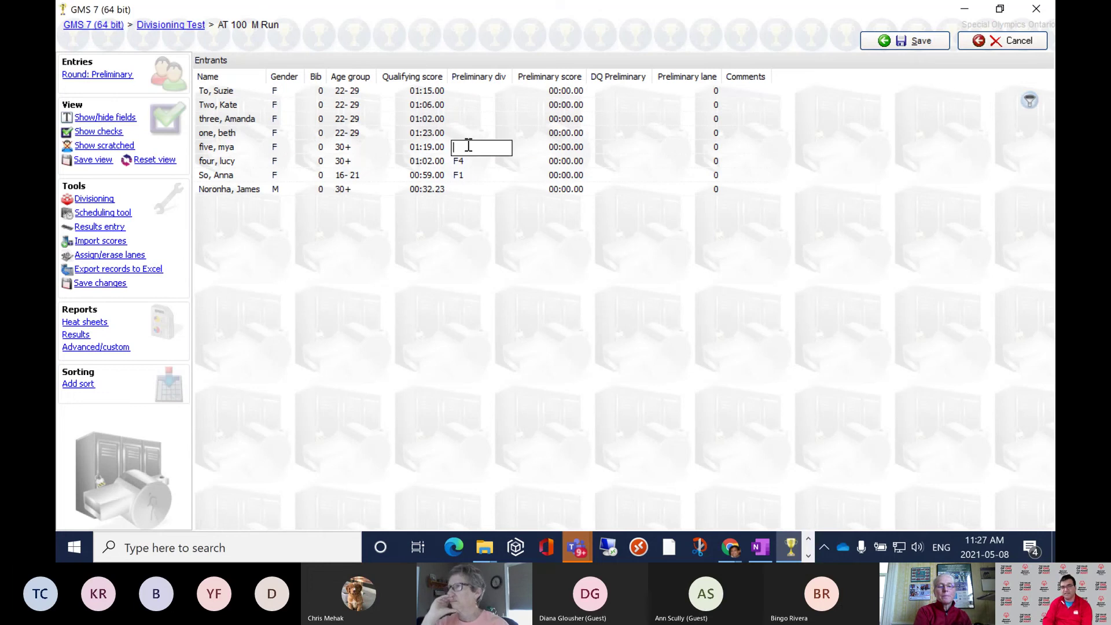
click(459, 161)
click(459, 161)
key(BackSpace)
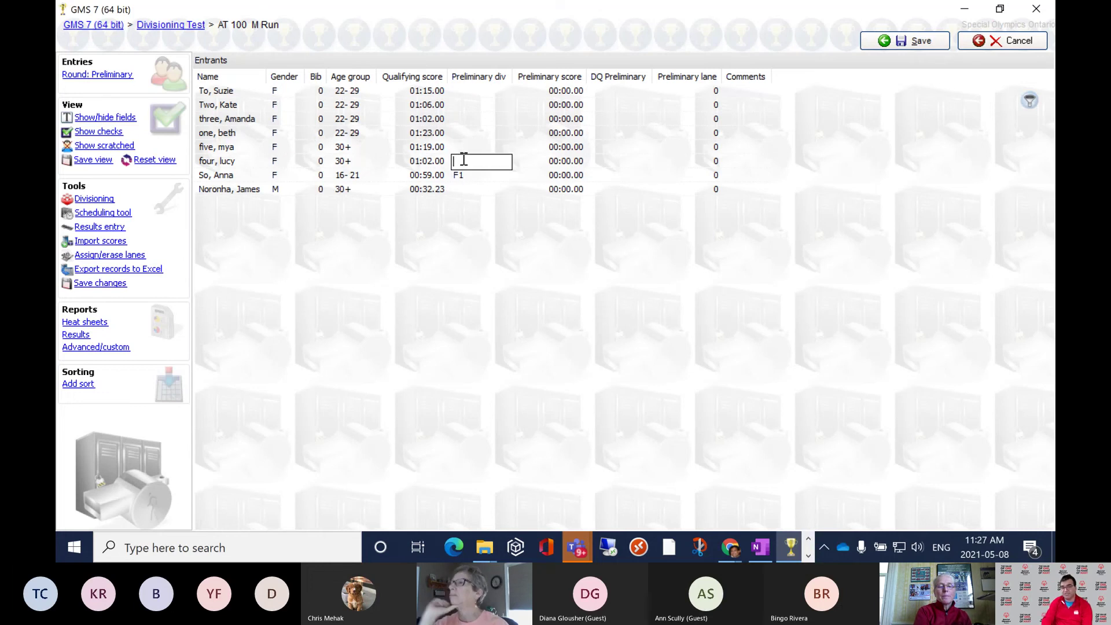
click(467, 176)
click(468, 175)
key(BackSpace)
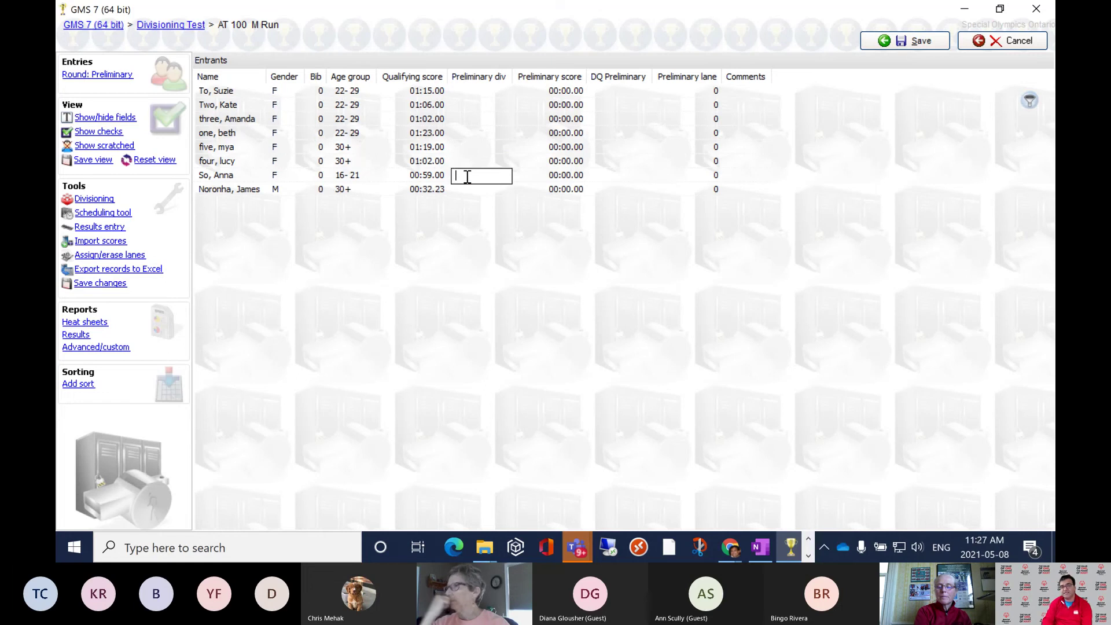
click(429, 234)
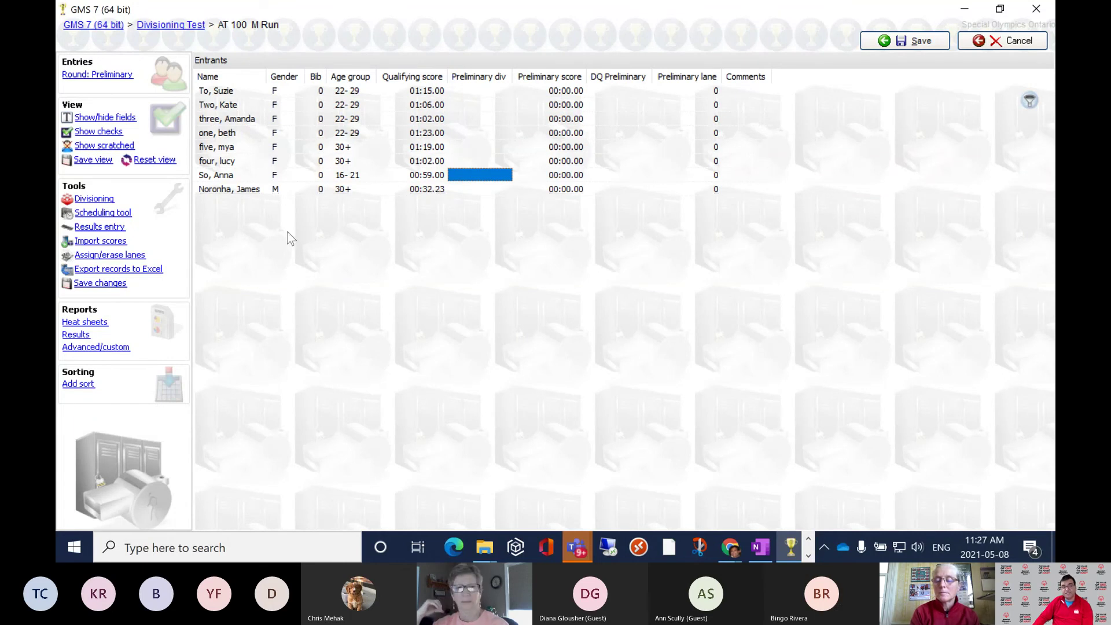
In the Divisioning tool, widen the Entrants panel to show sex and age, then launch the Auto-division wizard
click(93, 200)
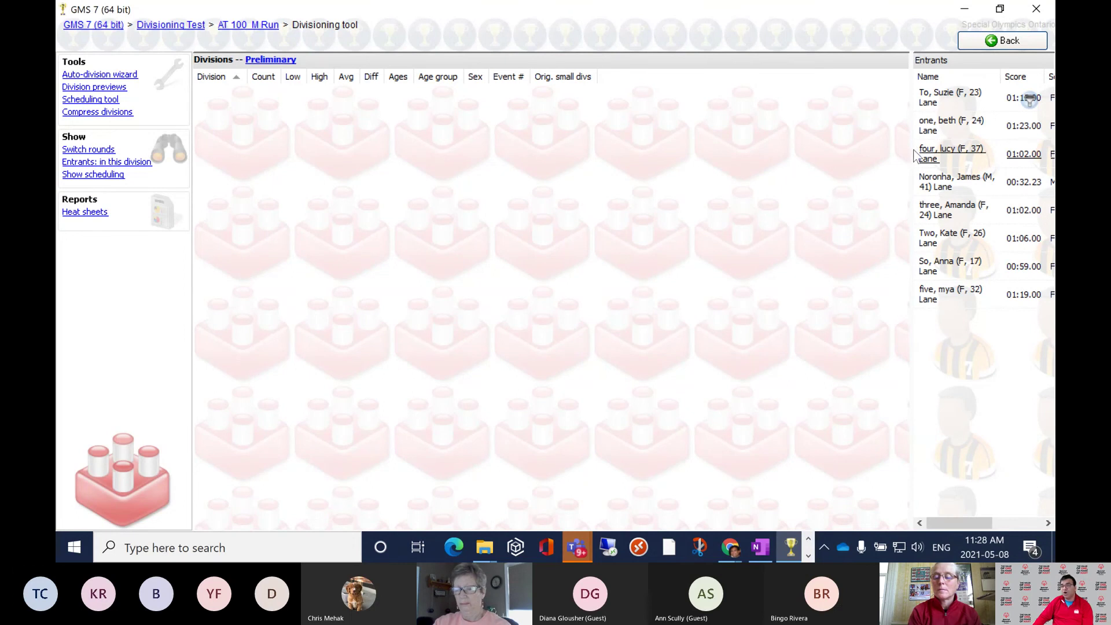
drag(911, 149, 742, 173)
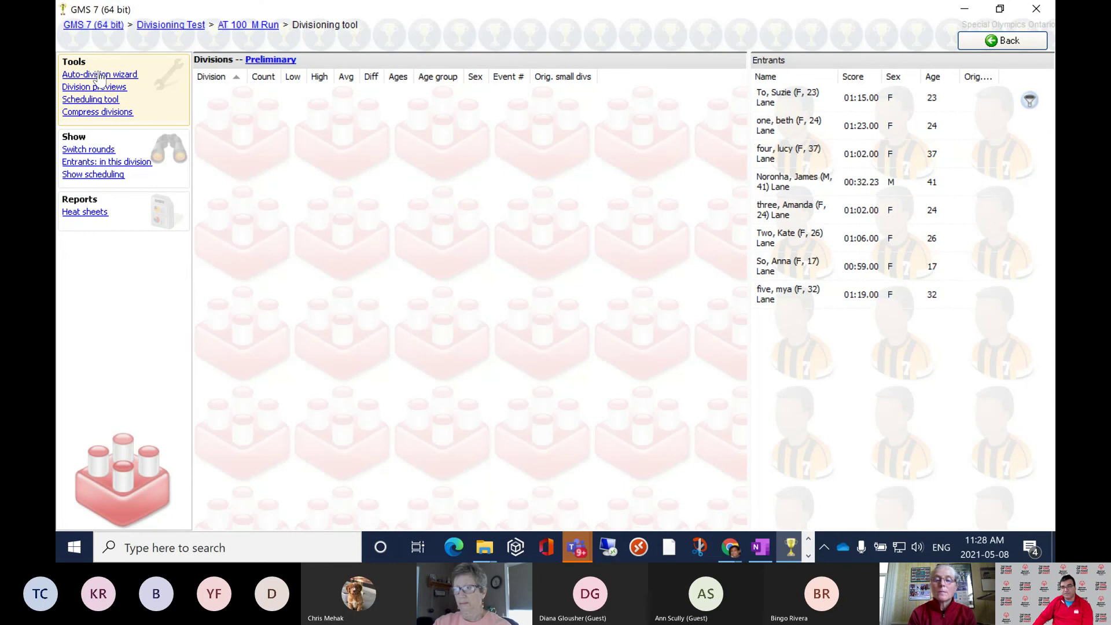
click(99, 75)
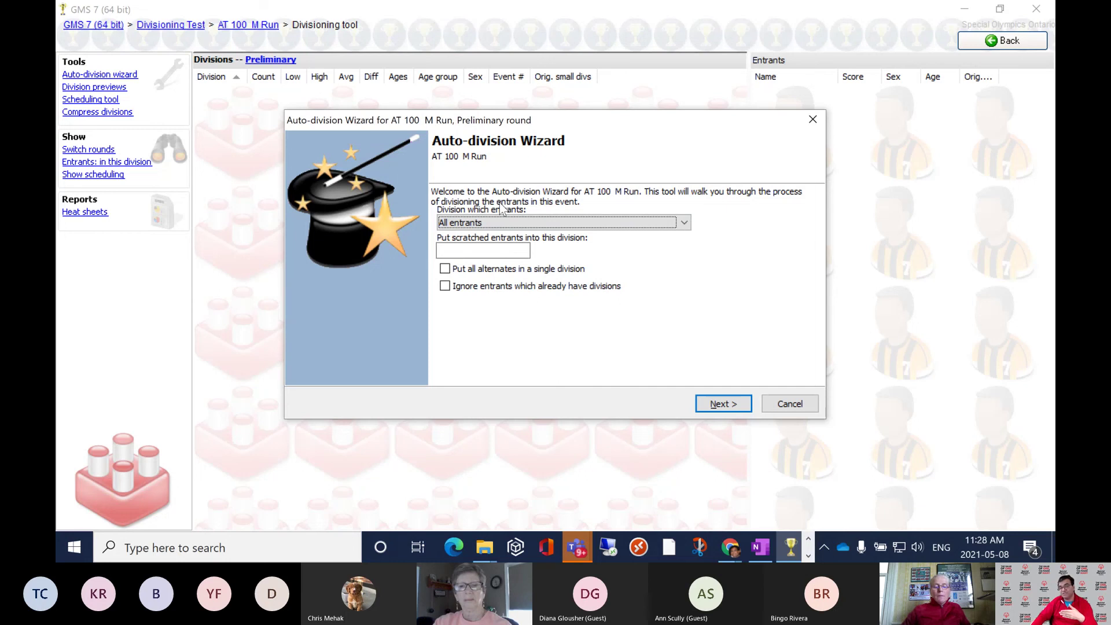
Keep 'All entrants' as the entrants to divide and advance to the Options page
click(546, 226)
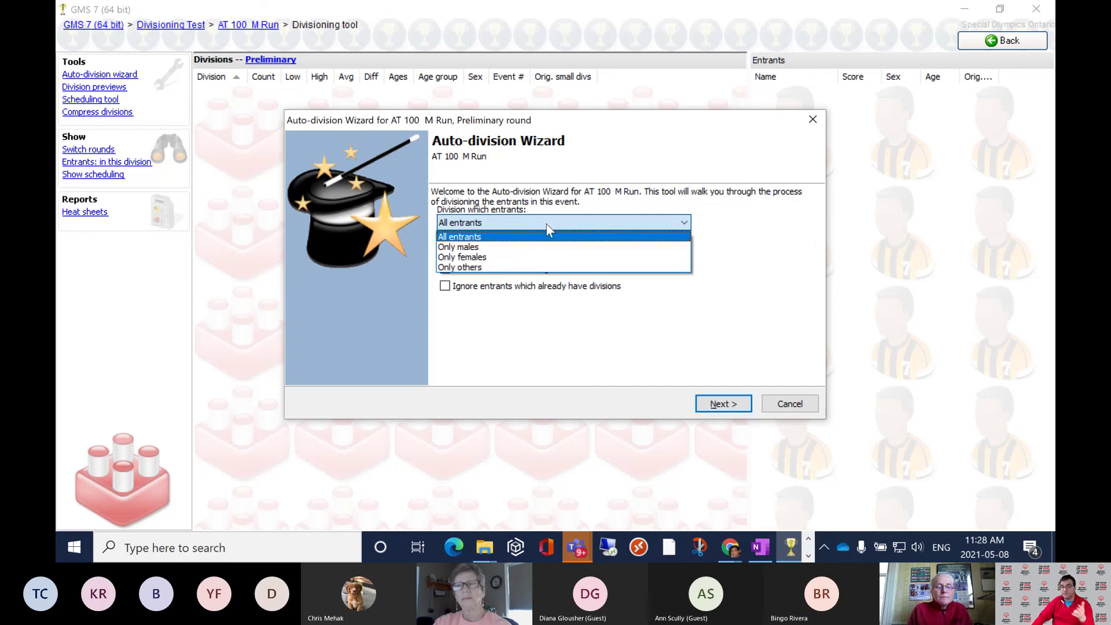
click(546, 224)
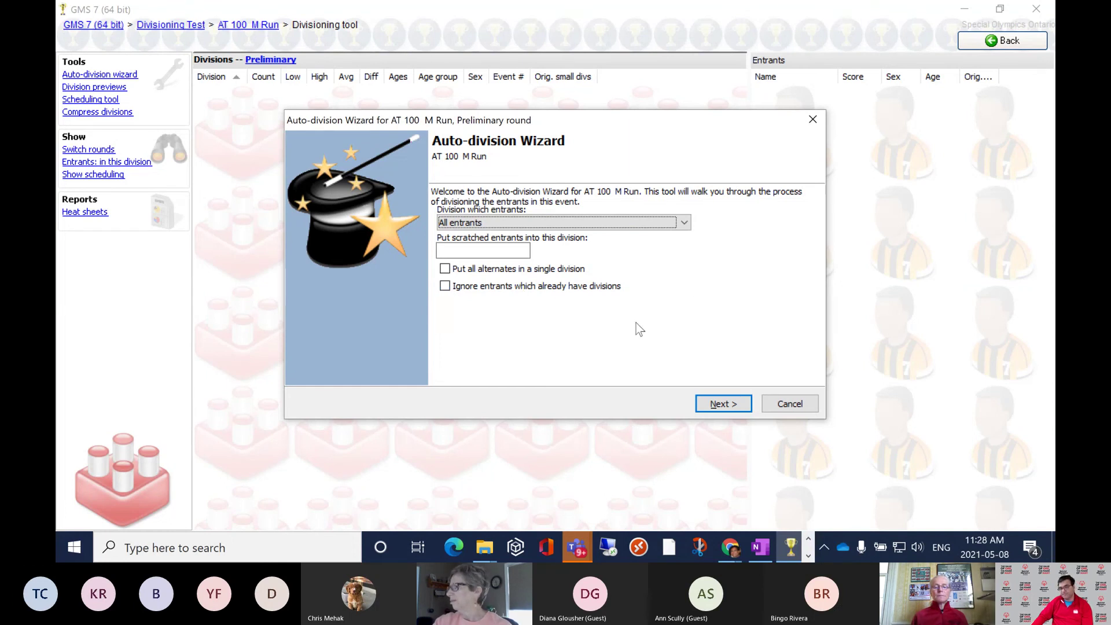
click(719, 405)
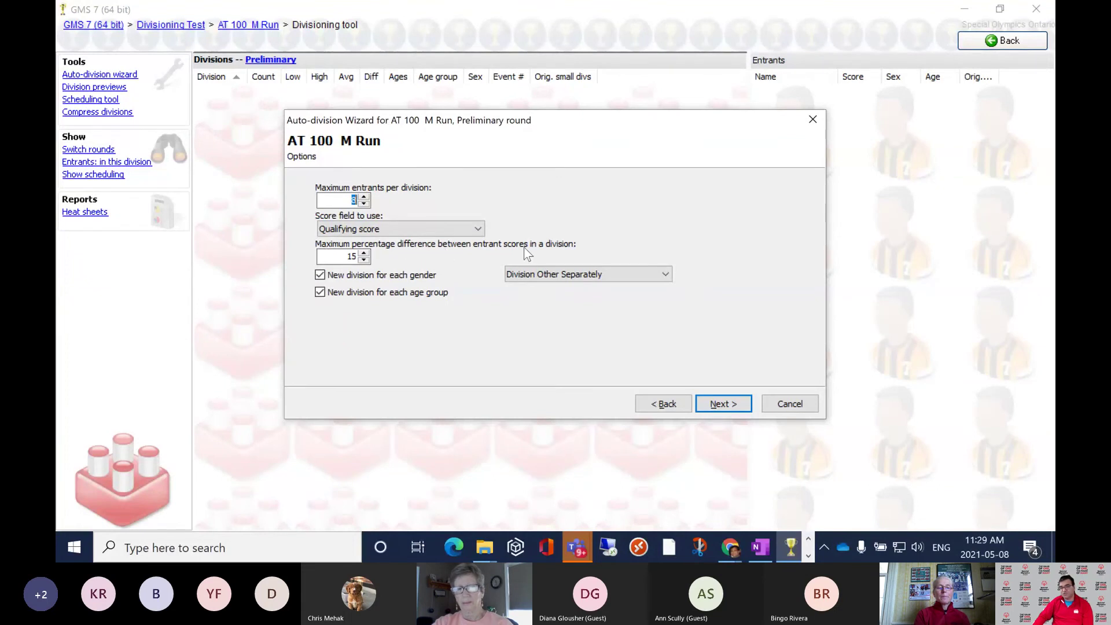
Enter 25 as maximum score difference, keep Qualifying score, and divide other-gender entrants separately
click(345, 257)
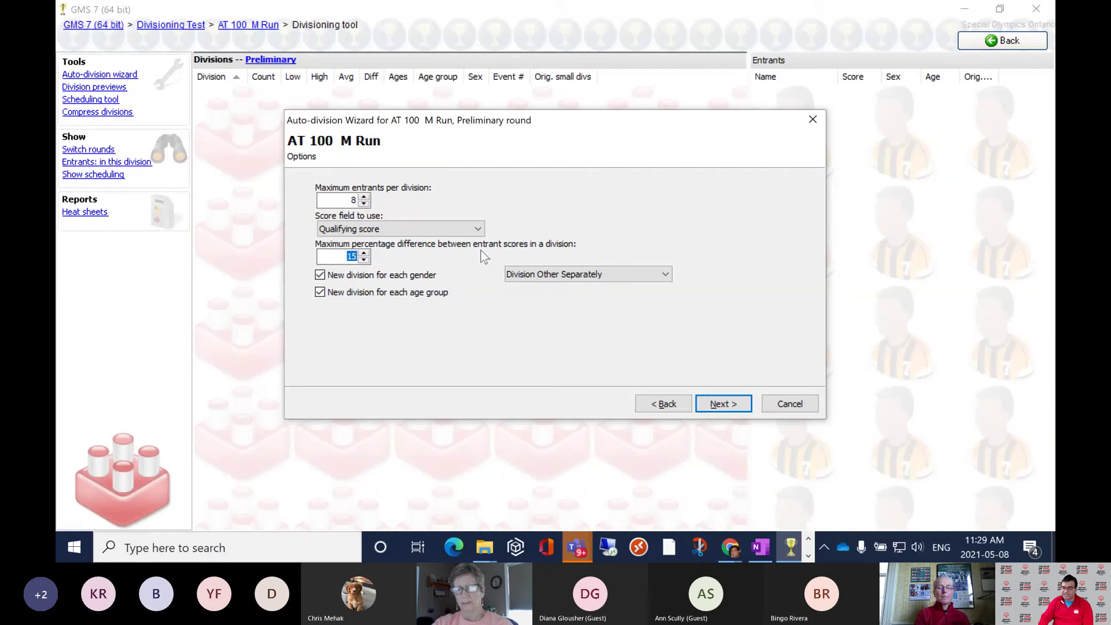
text(25)
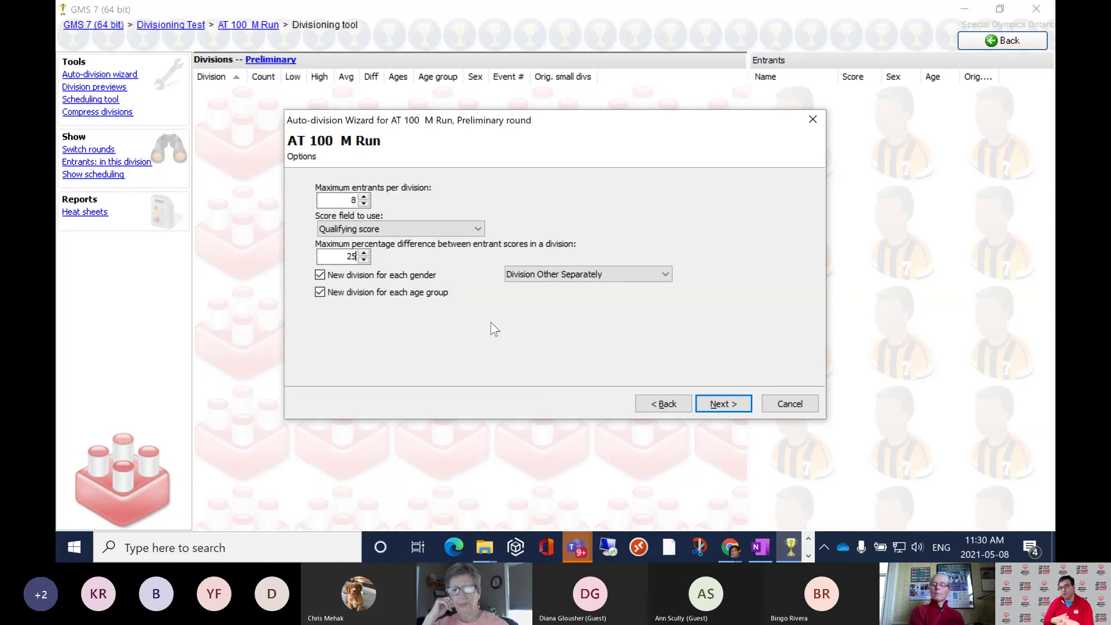
click(468, 228)
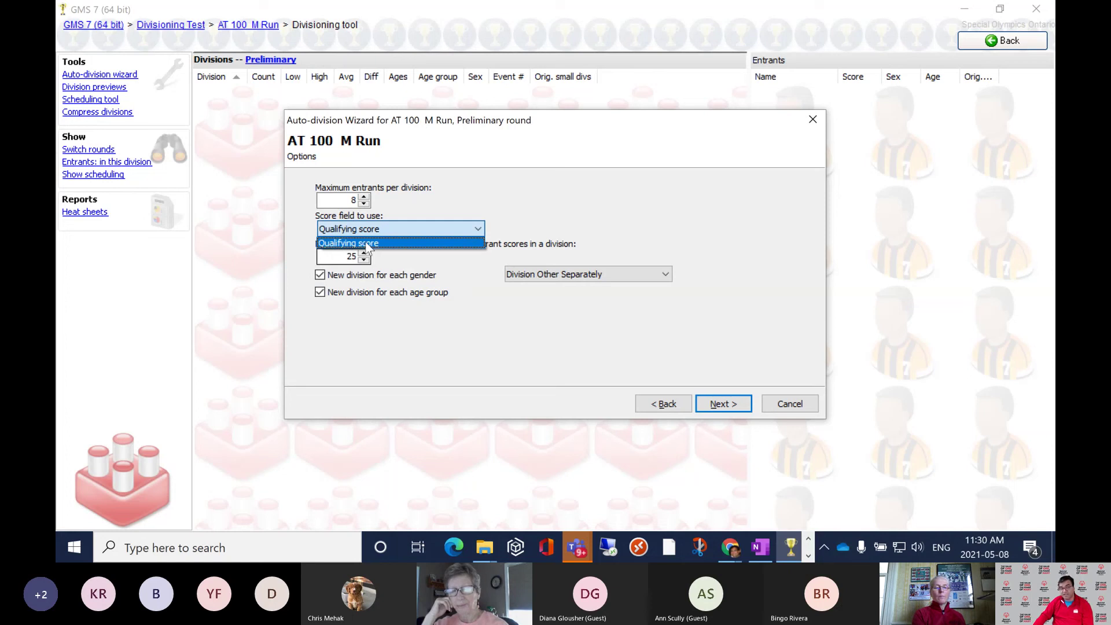
click(367, 243)
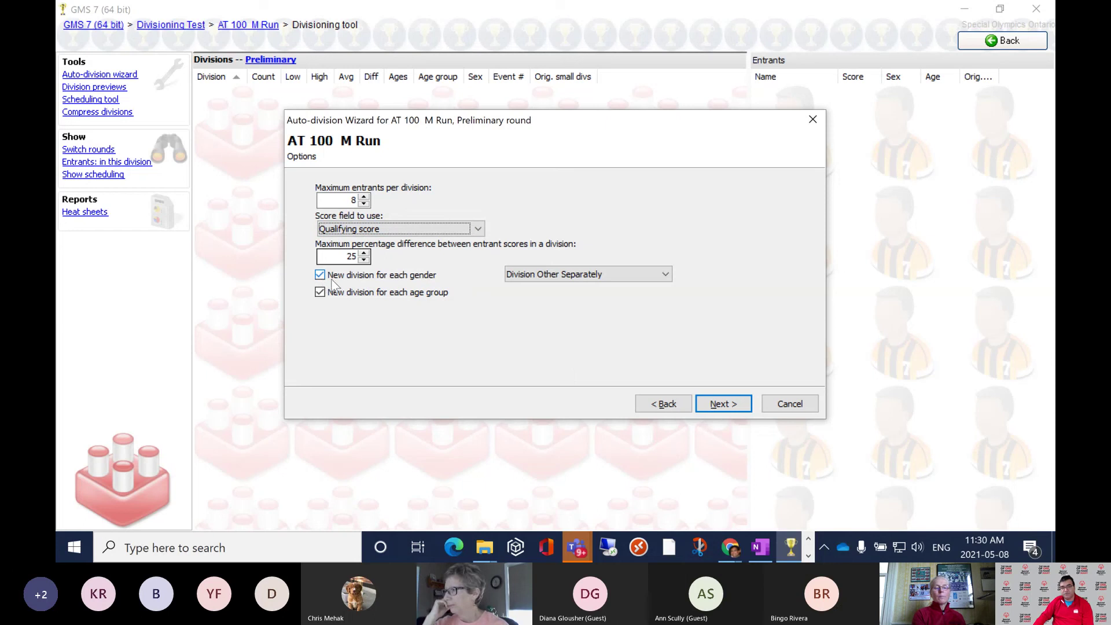
click(550, 276)
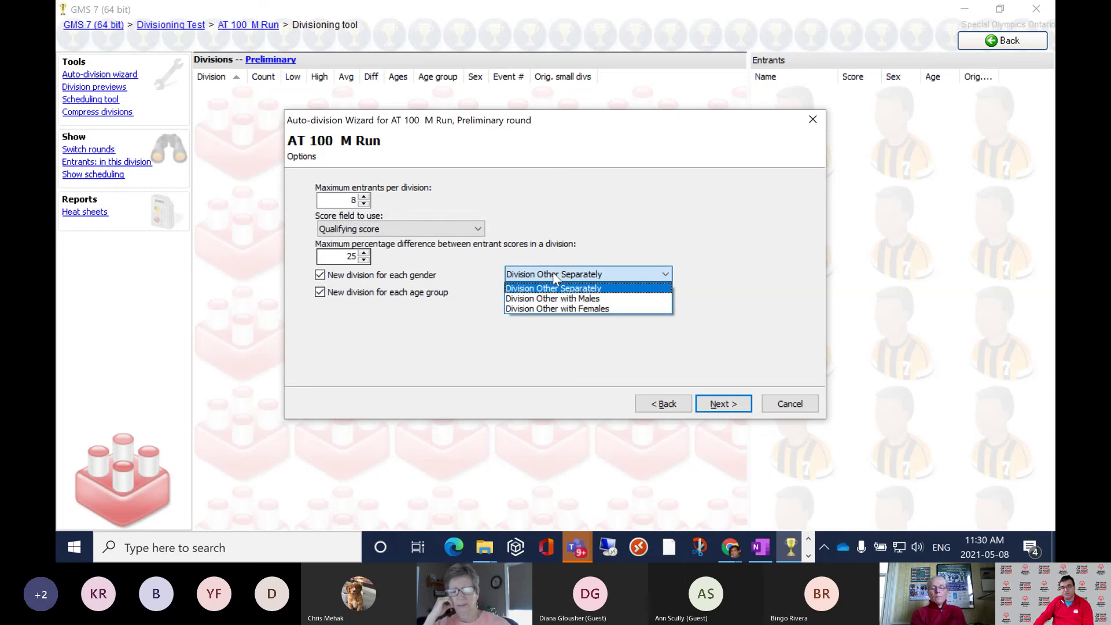
click(547, 285)
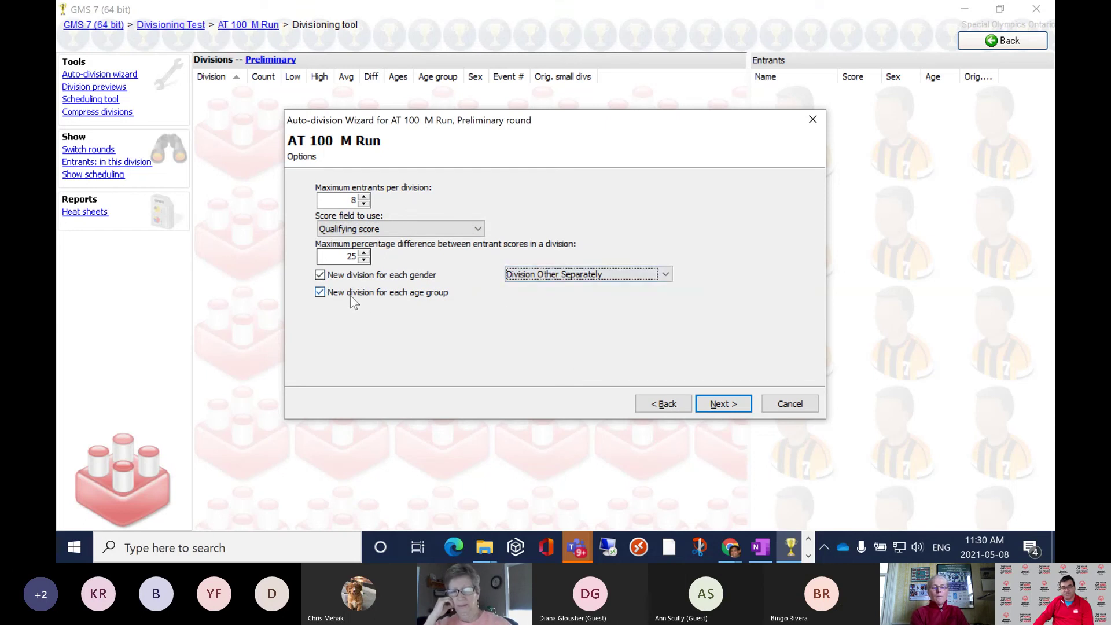
click(722, 403)
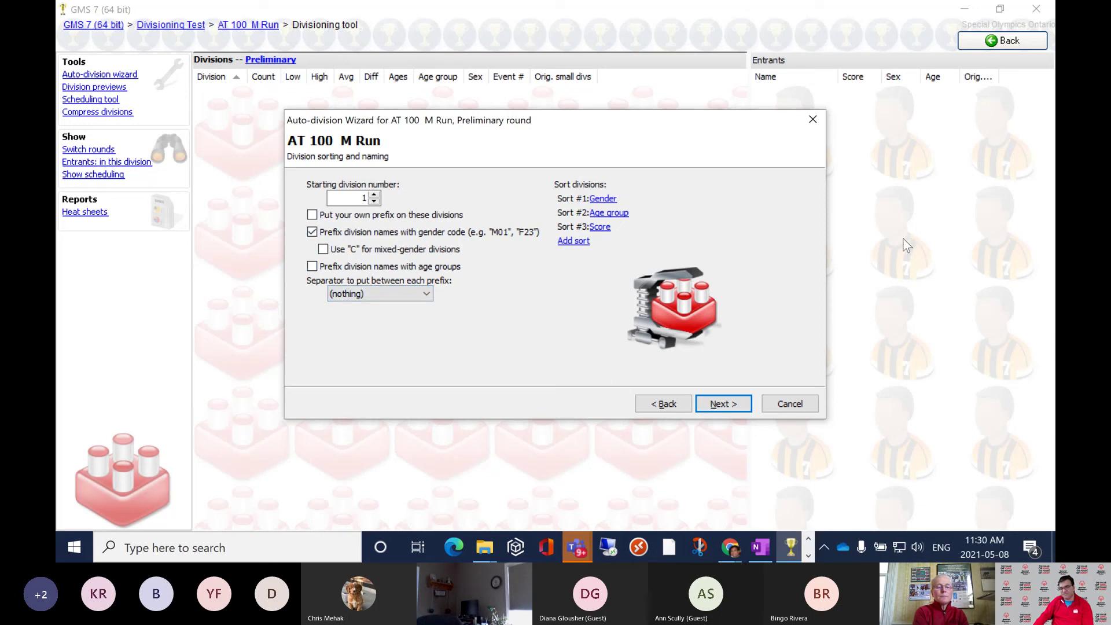
Finish the Auto-division Wizard to create Preliminary divisions F1 through F4 and M1
click(724, 404)
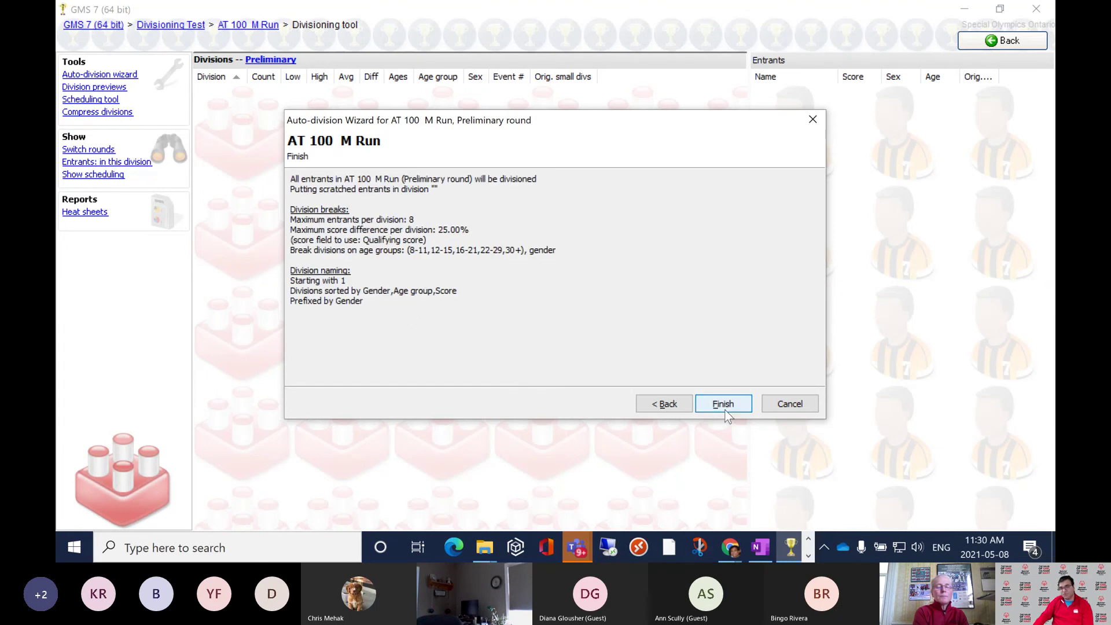
click(723, 406)
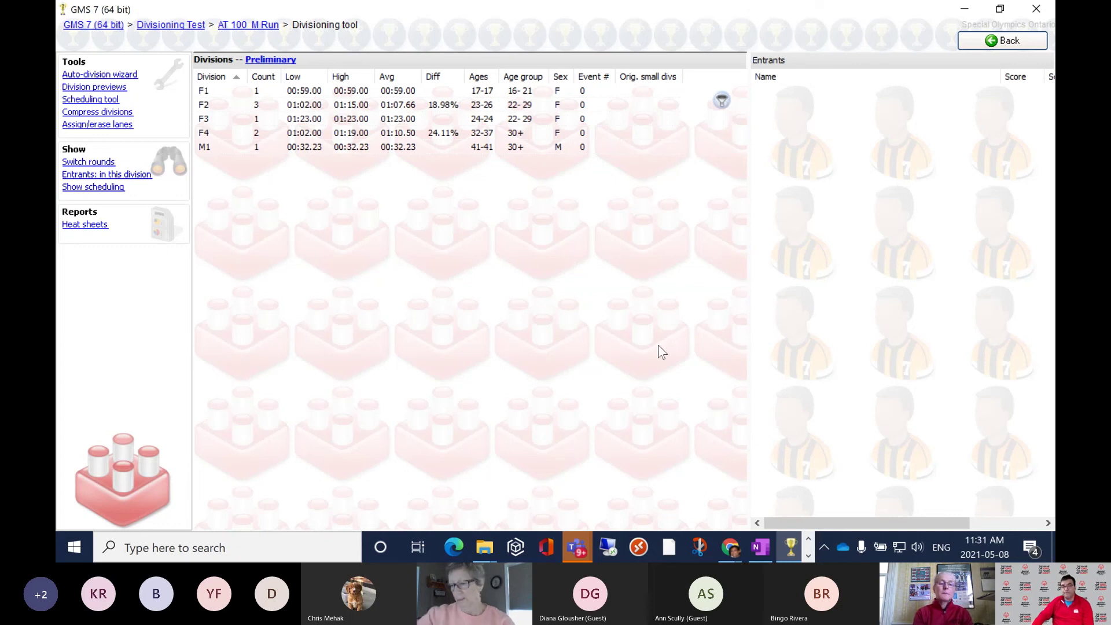
Check the entrants in each new division: F1, F2, F4, F3 and M1
click(212, 94)
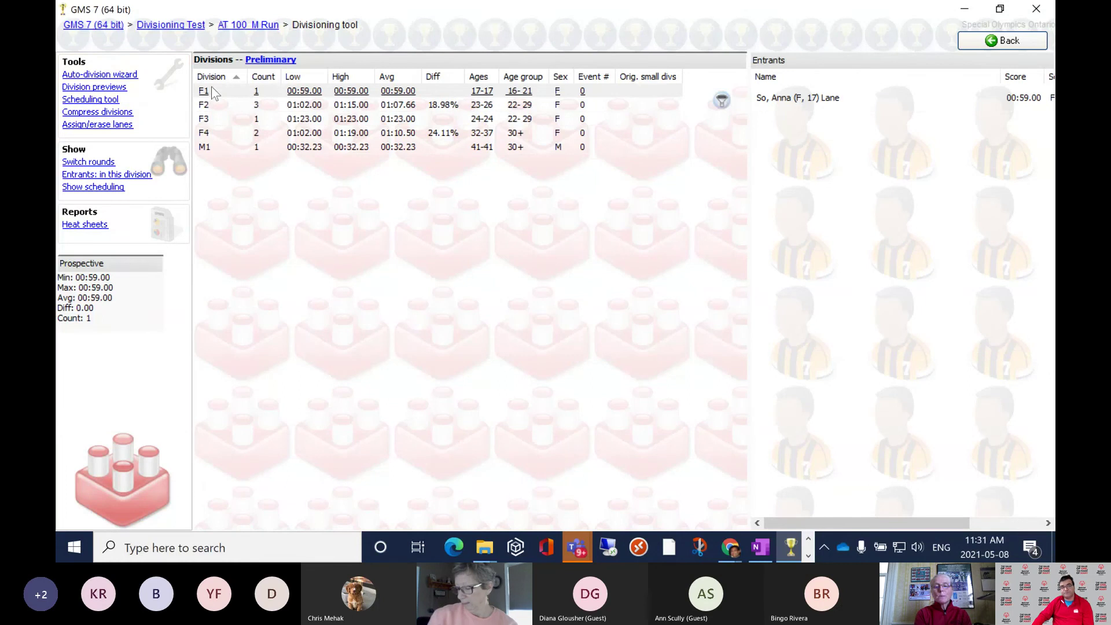
click(217, 104)
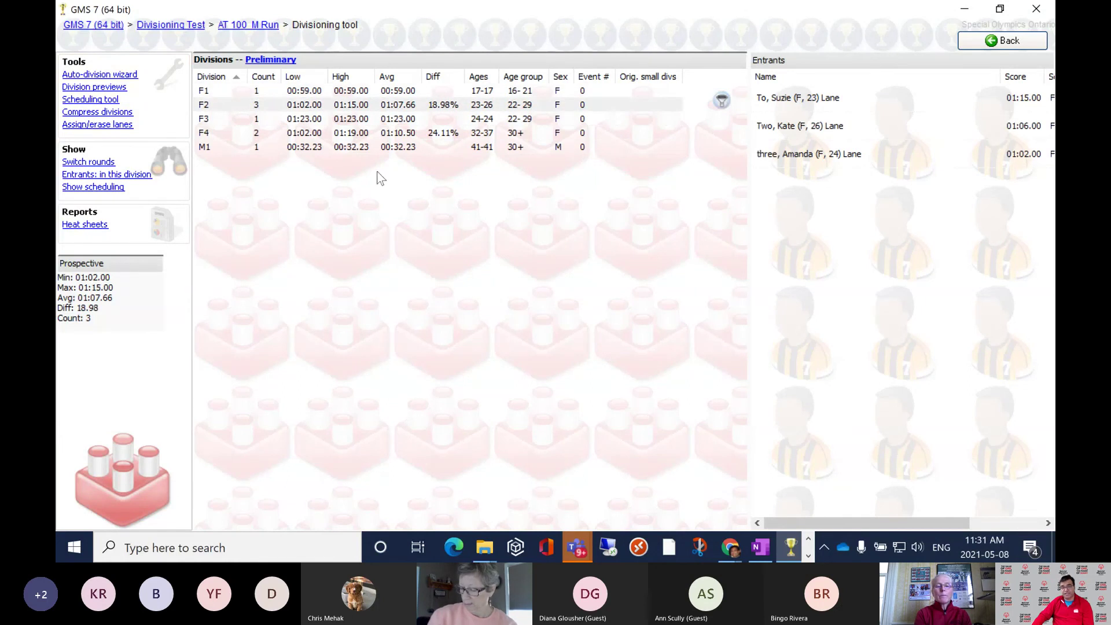
click(217, 134)
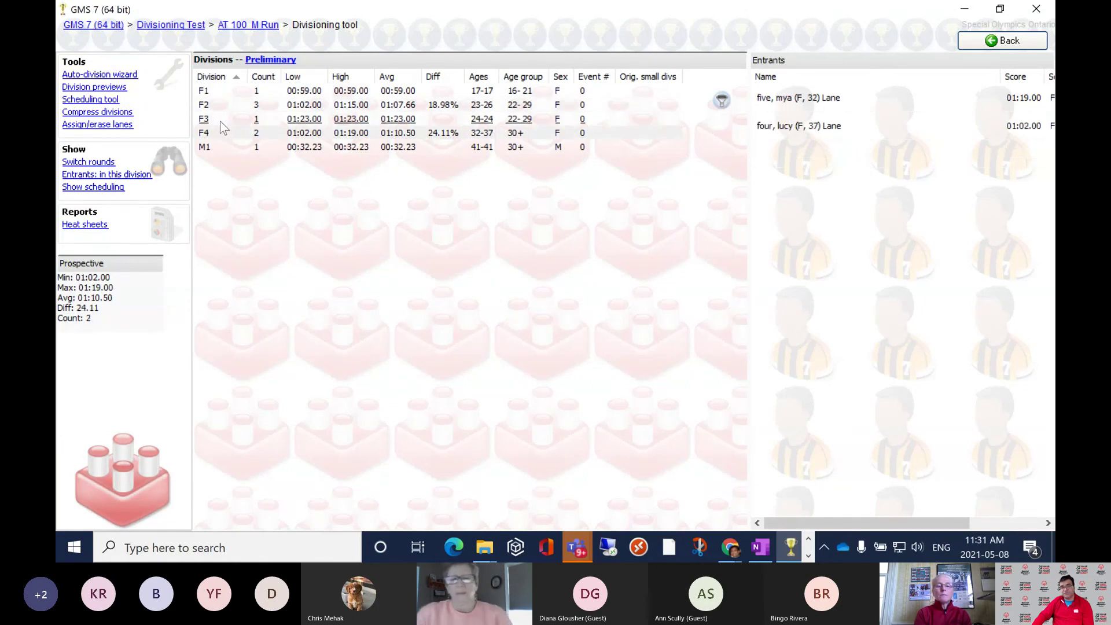
click(220, 120)
click(211, 150)
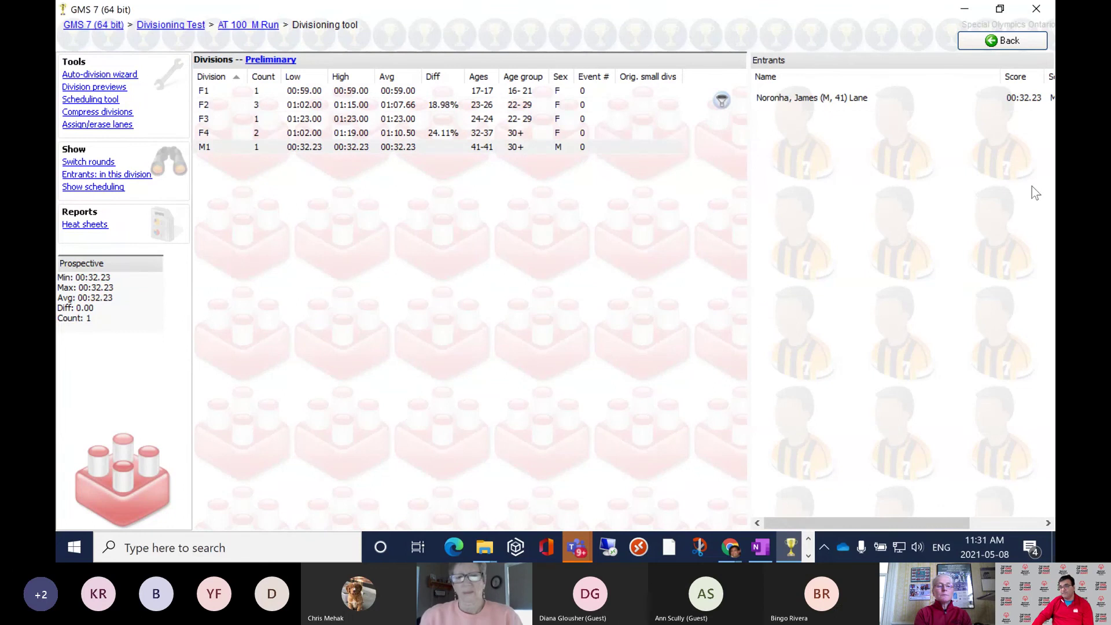
Widen the Entrants and Divisions panels to show sex and age, then reselect F1
drag(748, 188, 615, 213)
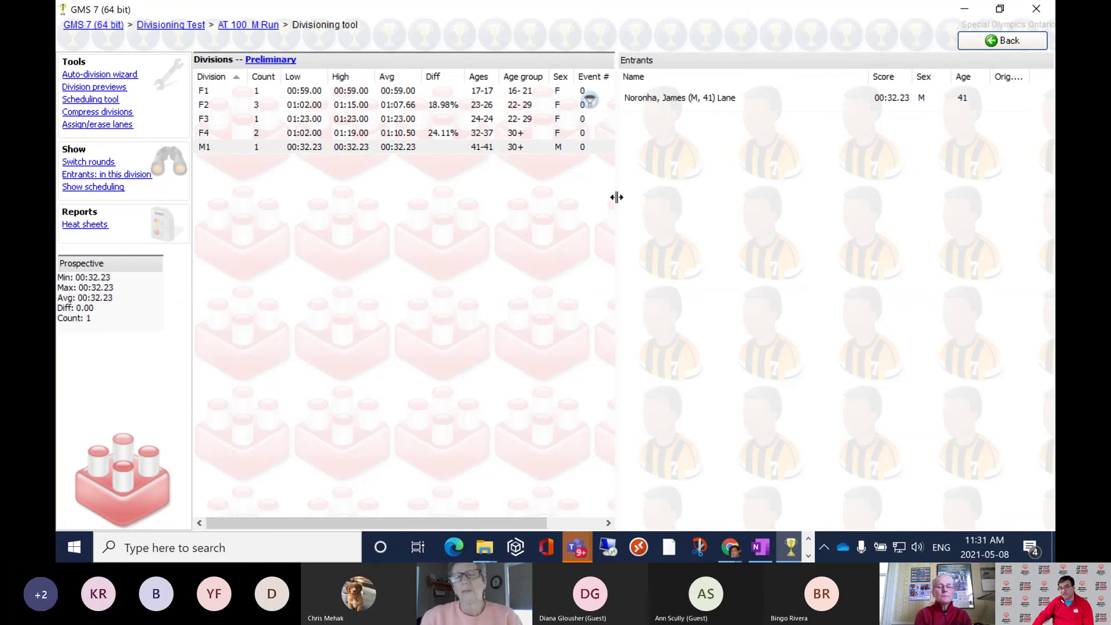
drag(616, 196, 673, 203)
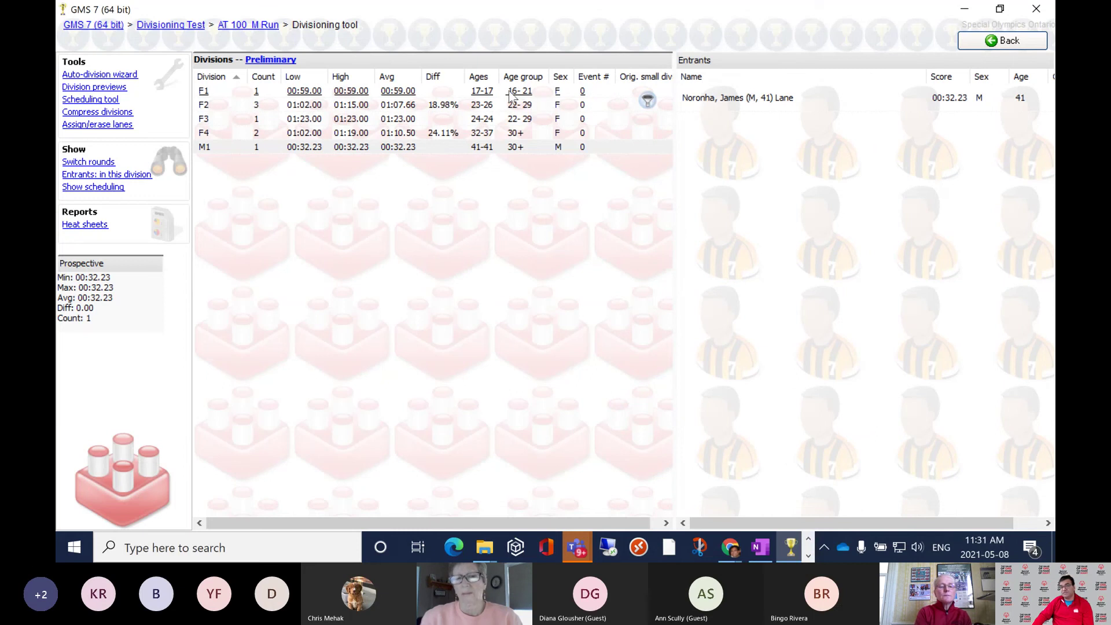
click(221, 92)
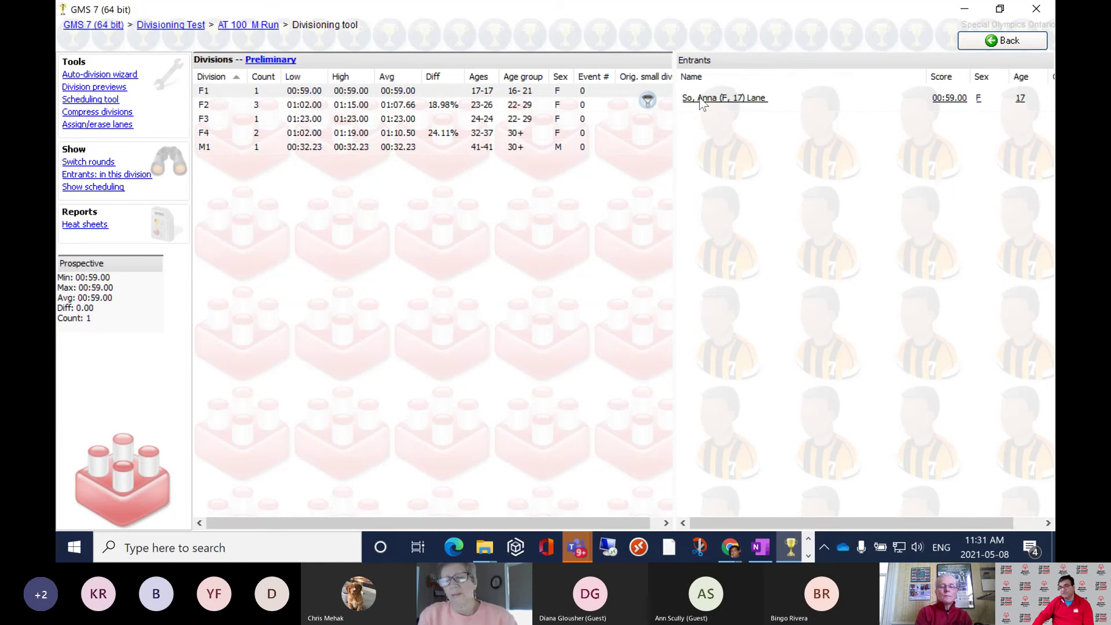
Move the lone F1 entrant into F2 and the lone F3 entrant into F4
drag(702, 103, 214, 105)
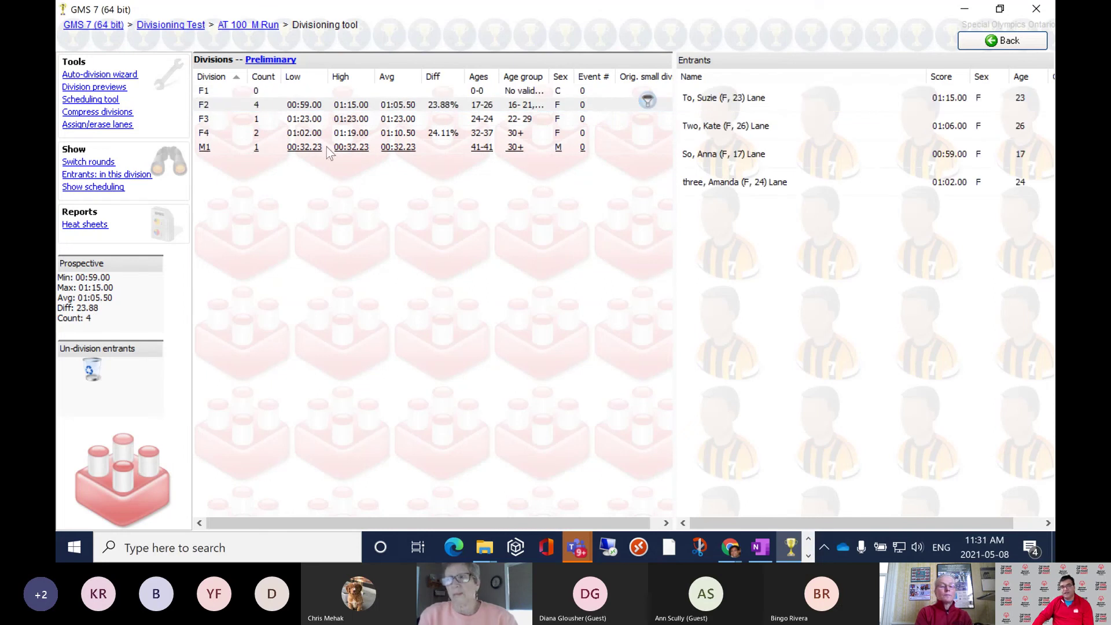
click(218, 118)
click(756, 97)
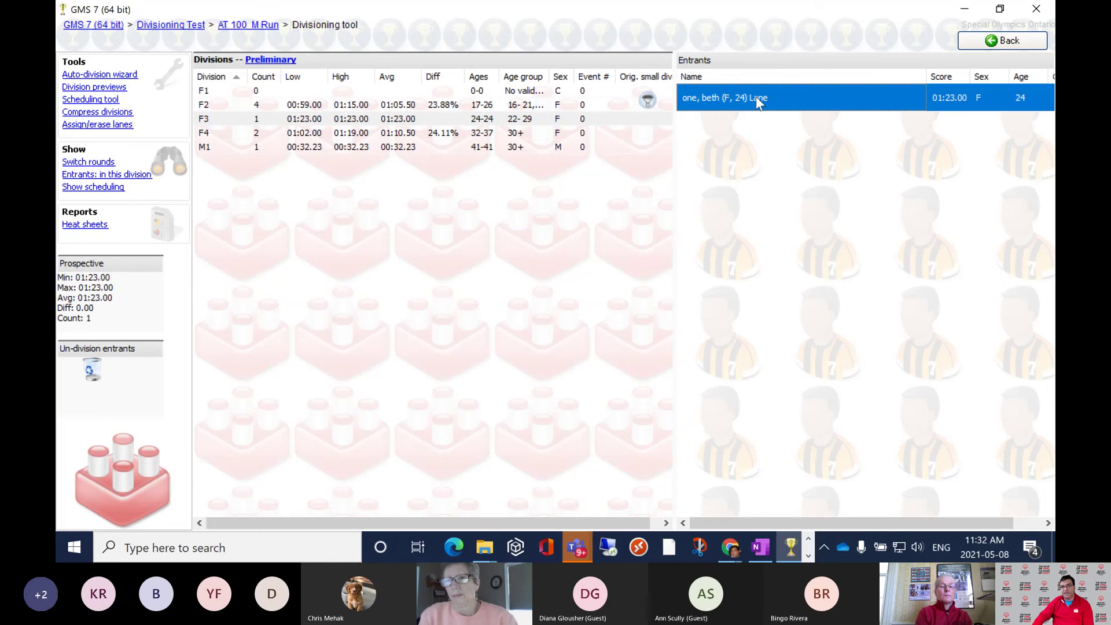
drag(755, 97, 288, 133)
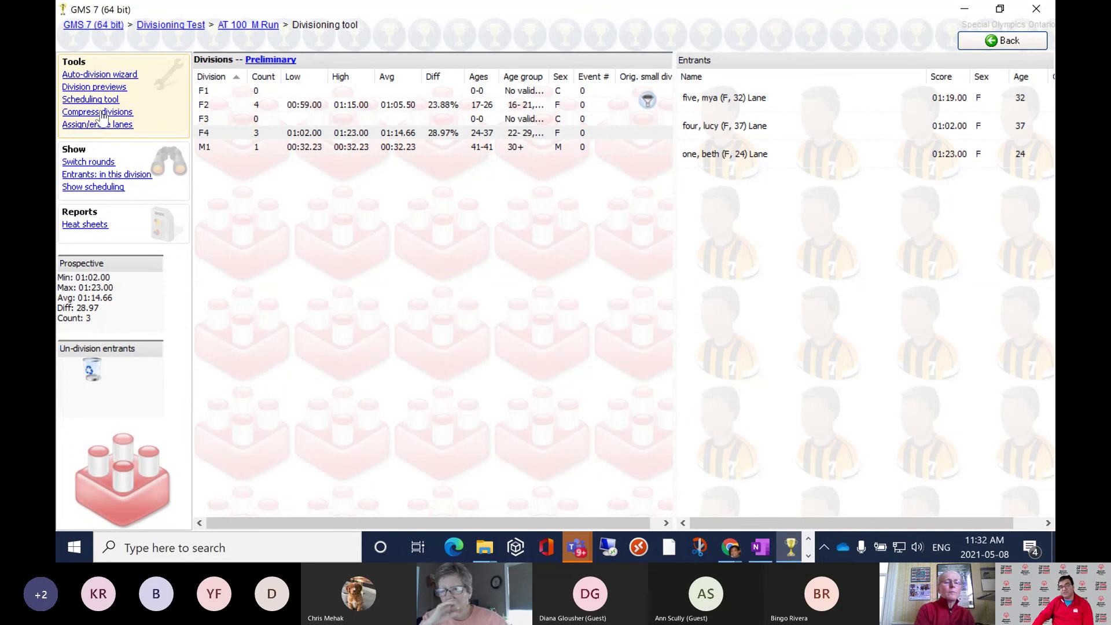
Compress divisions to drop the empty ones, leaving F1, F2 and M1
click(102, 114)
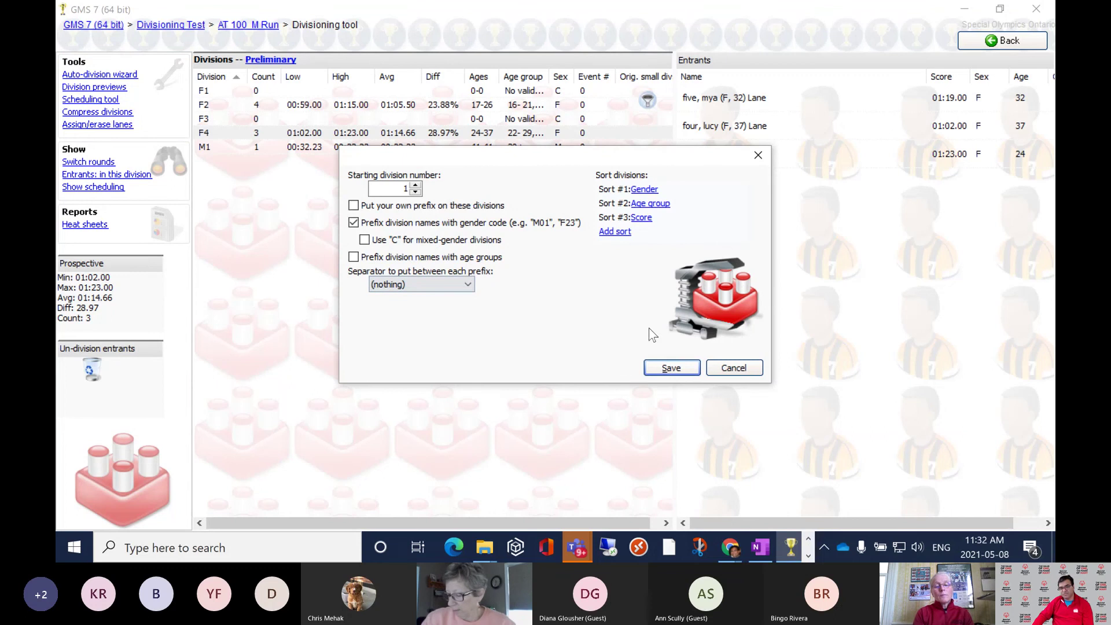
click(669, 368)
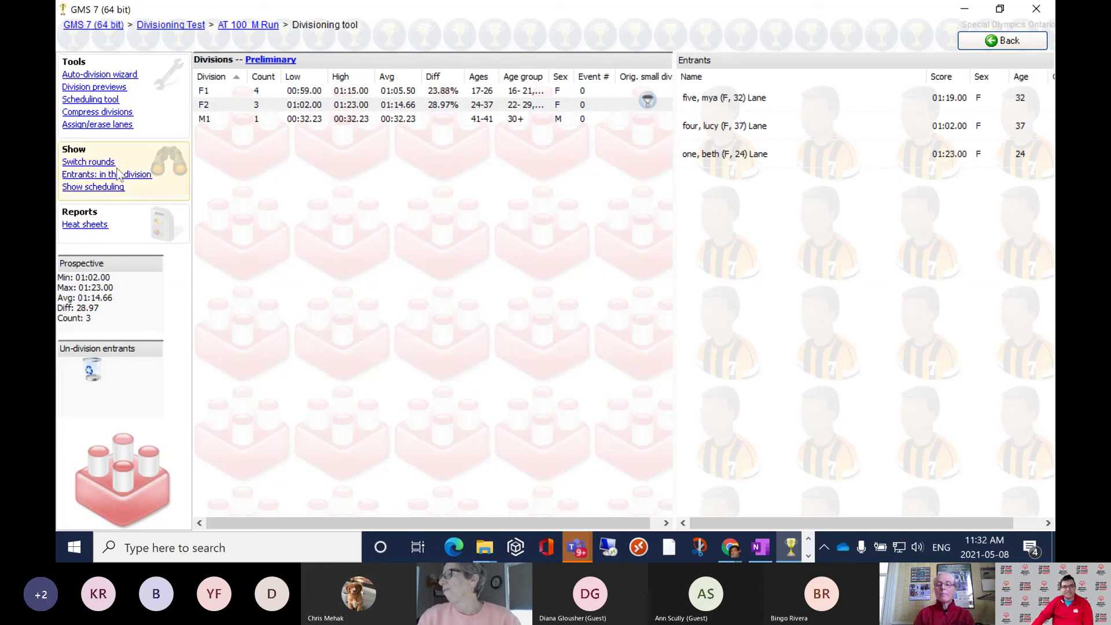
Set lane assignment for All divisions, highest lane 8, Pyramid (best in center) order
click(107, 129)
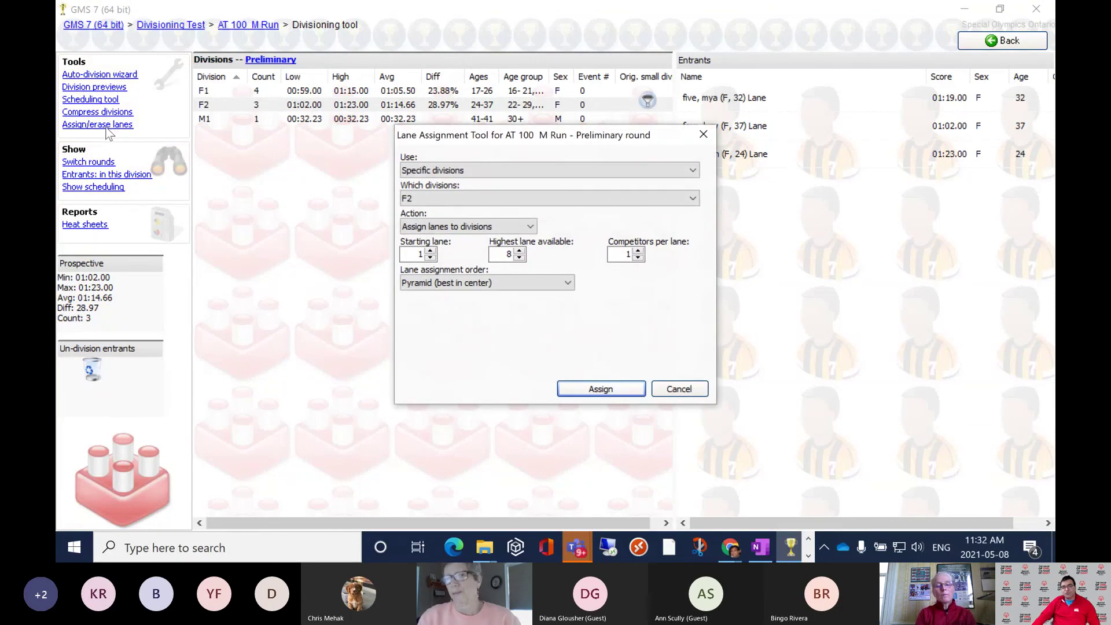
click(459, 171)
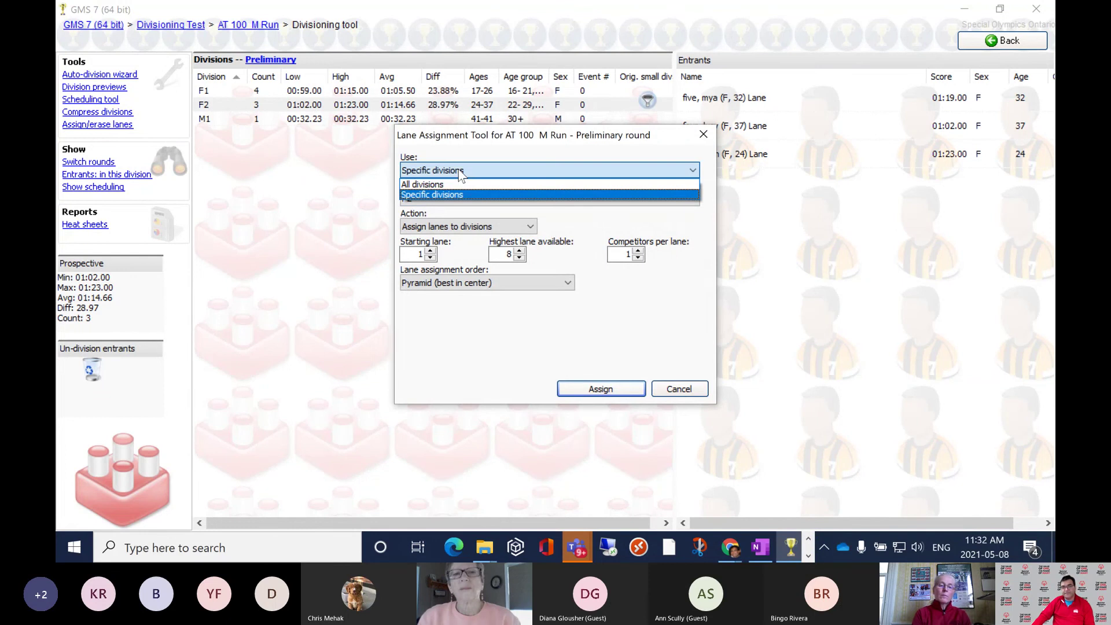
click(448, 184)
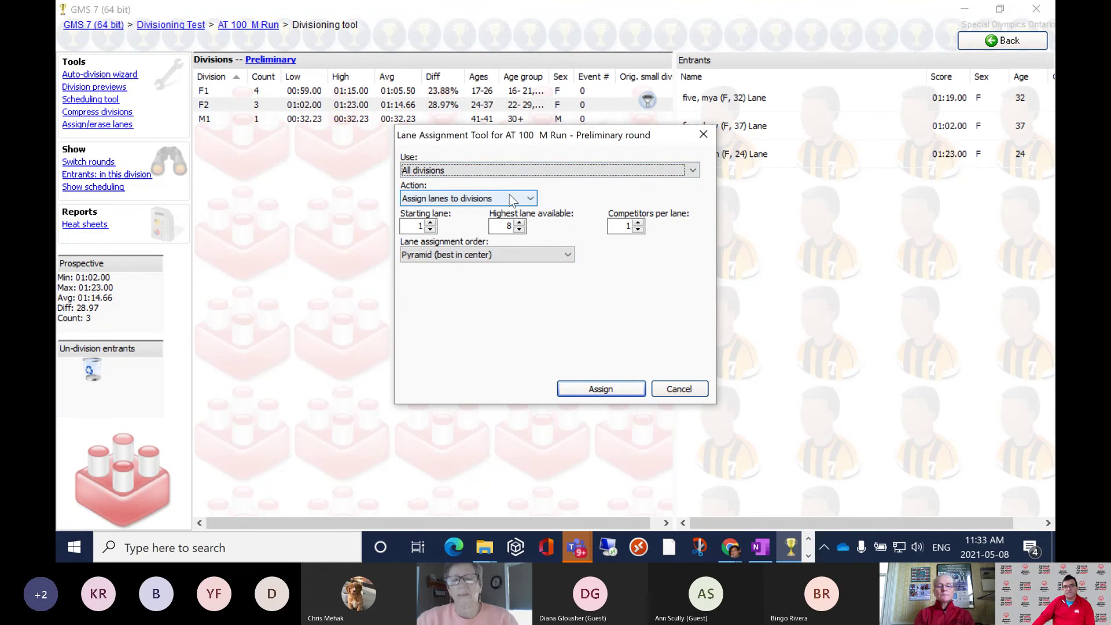
double_click(509, 226)
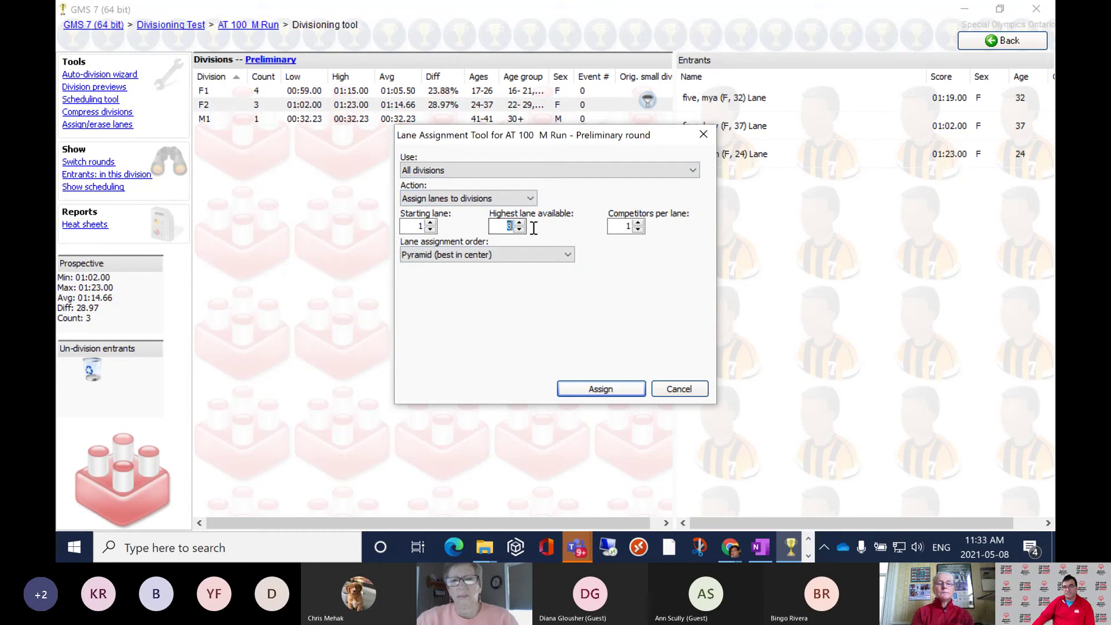
click(565, 255)
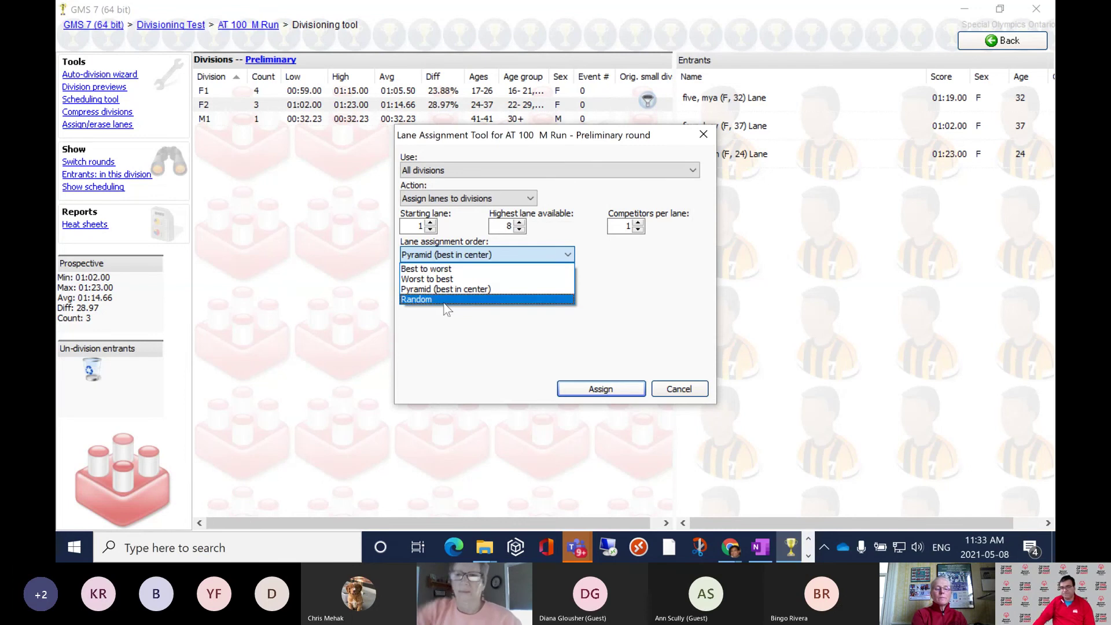
click(520, 289)
Assign lanes to all entrants and return to the AT 100 M Run entrants list
click(605, 388)
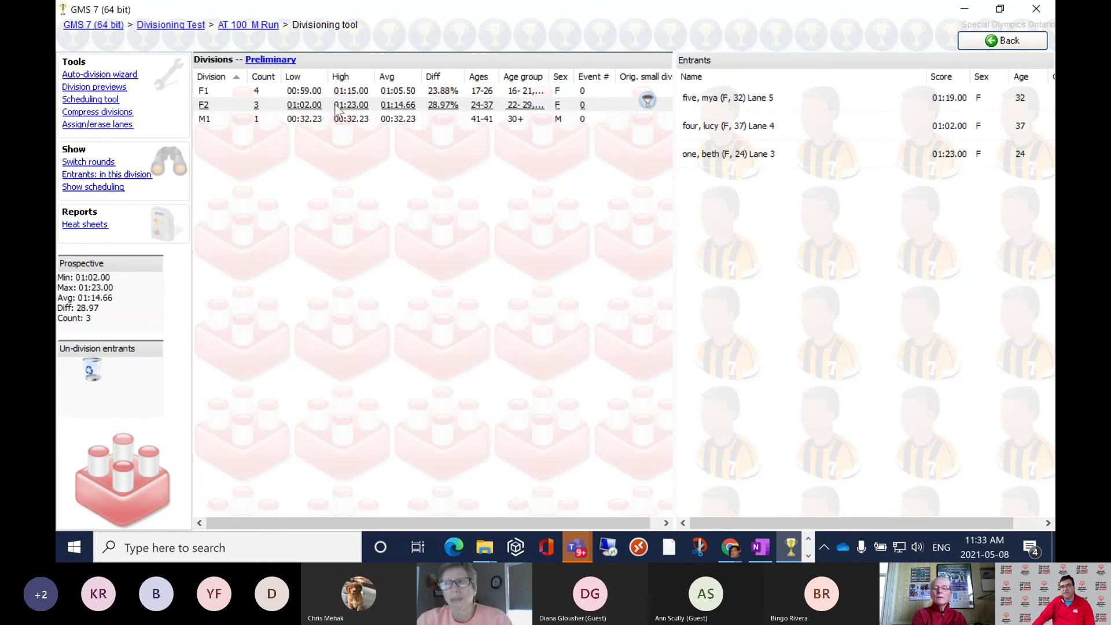
drag(339, 108, 307, 96)
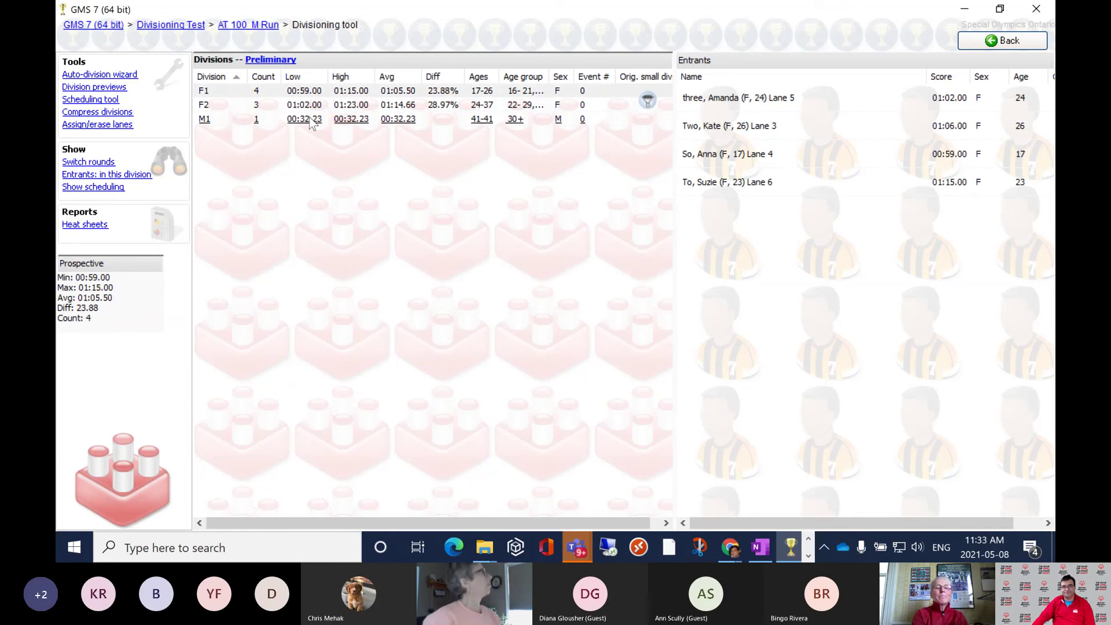
click(974, 45)
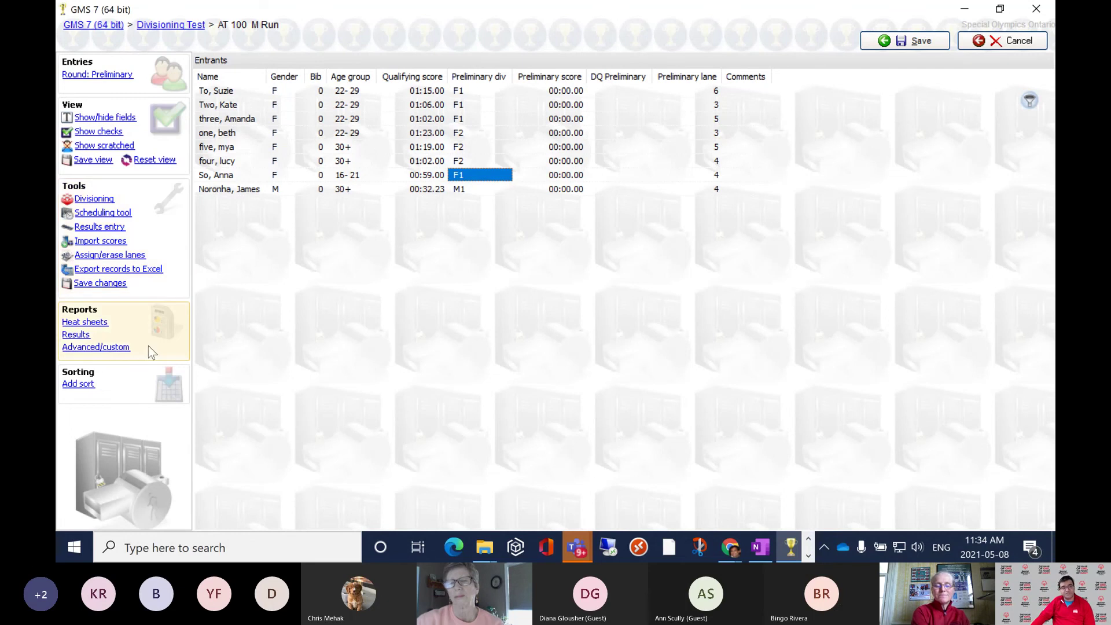
Save the division and lane changes and choose the 'Condensed Heat sheets (2 Column) - 2019' report
click(93, 325)
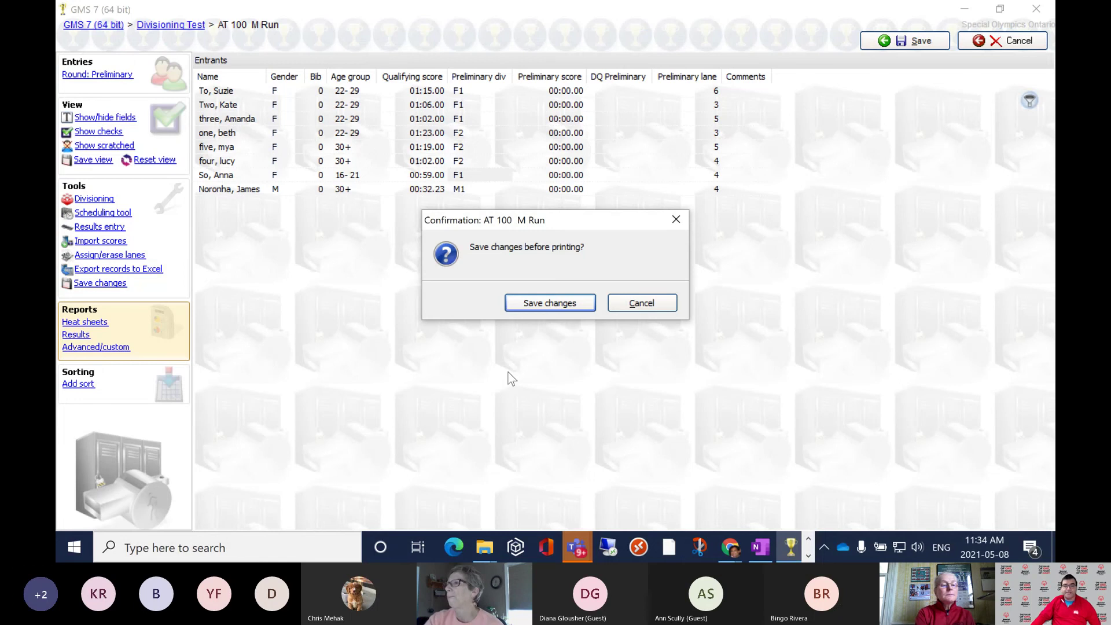
click(560, 305)
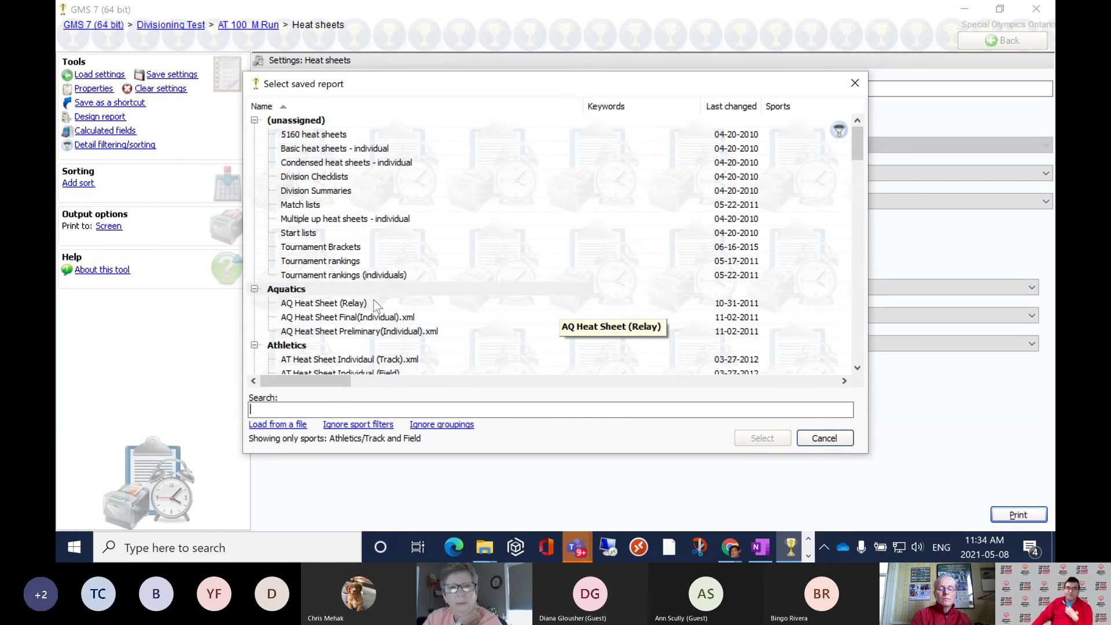
scroll(415, 329, down, 15)
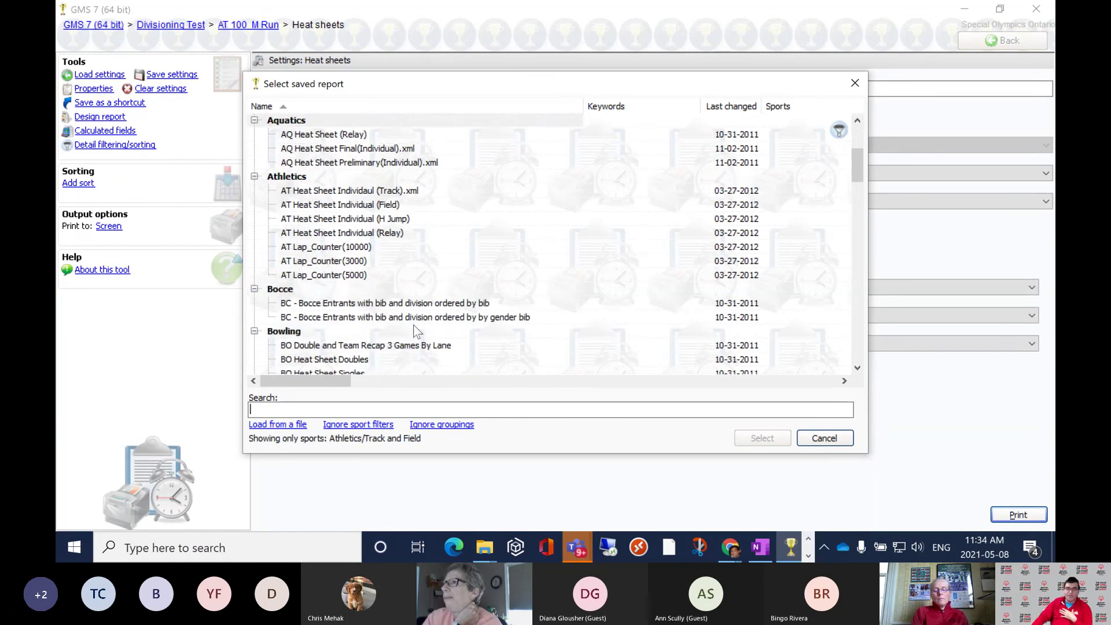
scroll(354, 296, down, 14)
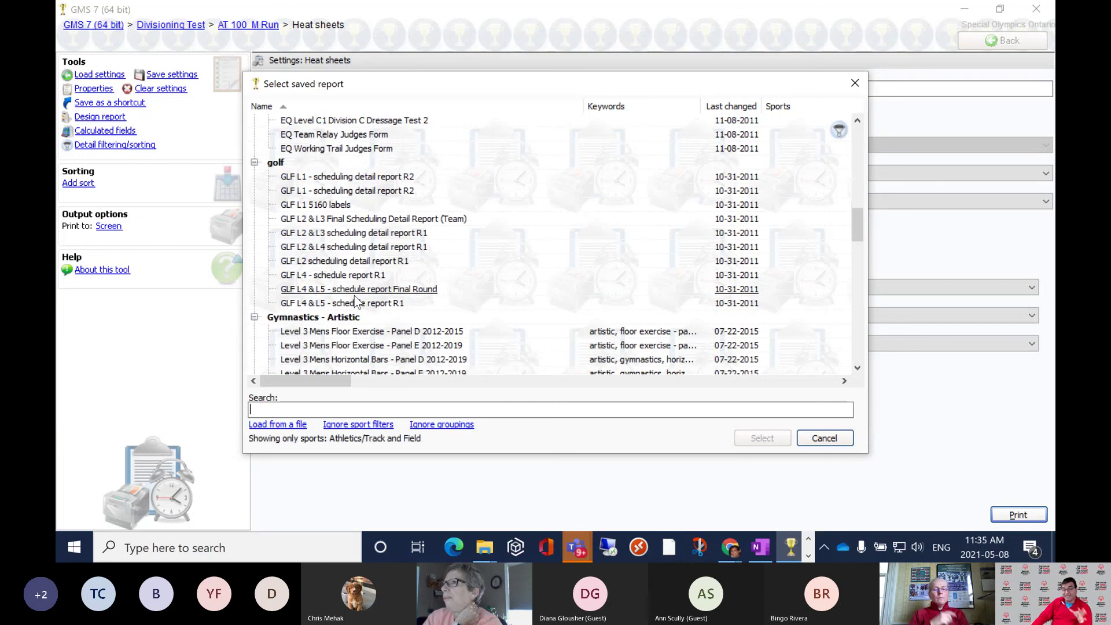
scroll(345, 305, down, 5)
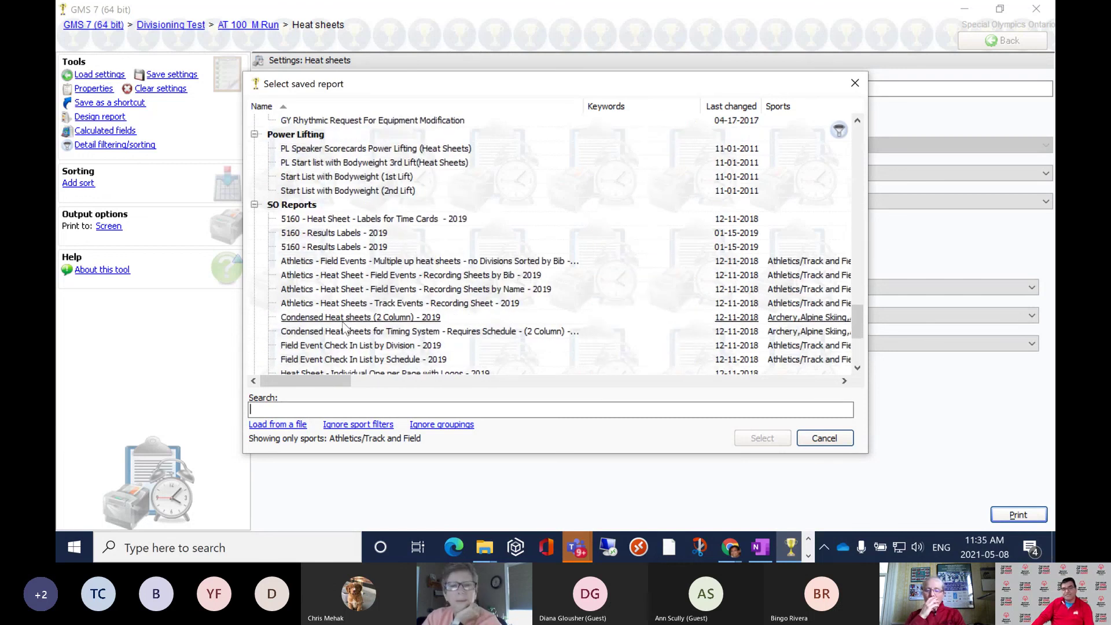
scroll(359, 260, up, 7)
scroll(359, 261, down, 10)
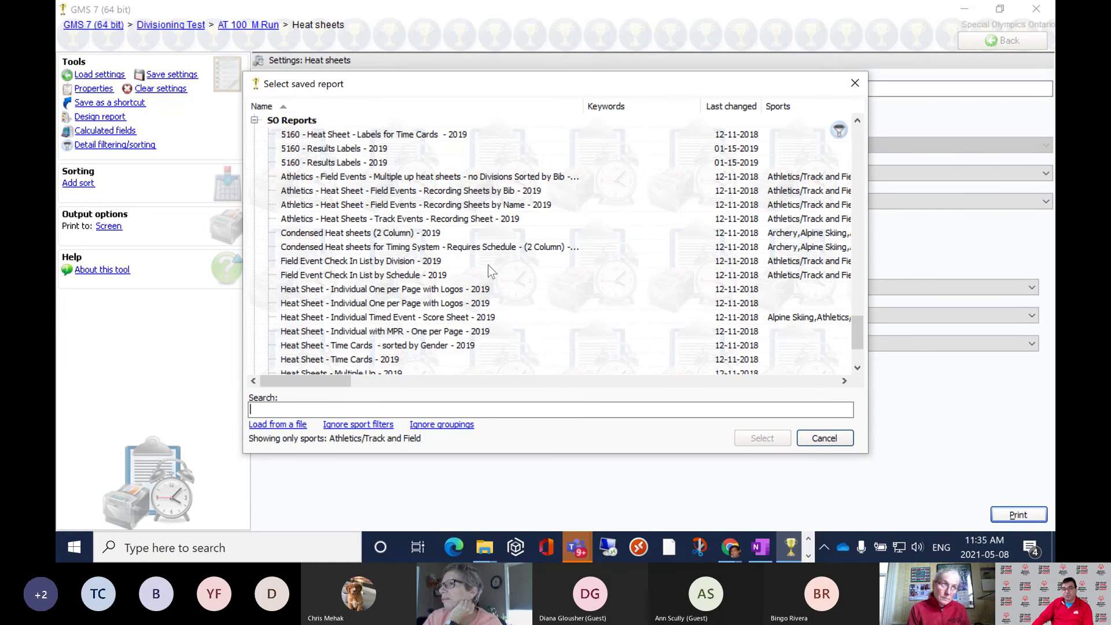
scroll(486, 266, down, 2)
scroll(387, 318, up, 3)
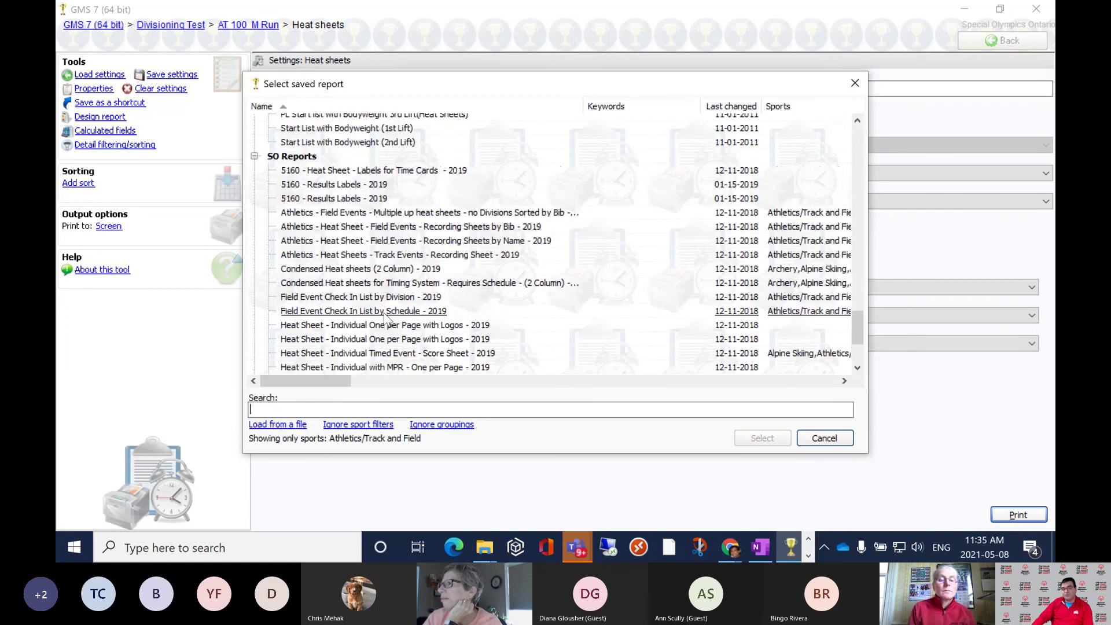
scroll(387, 318, up, 1)
scroll(382, 321, down, 1)
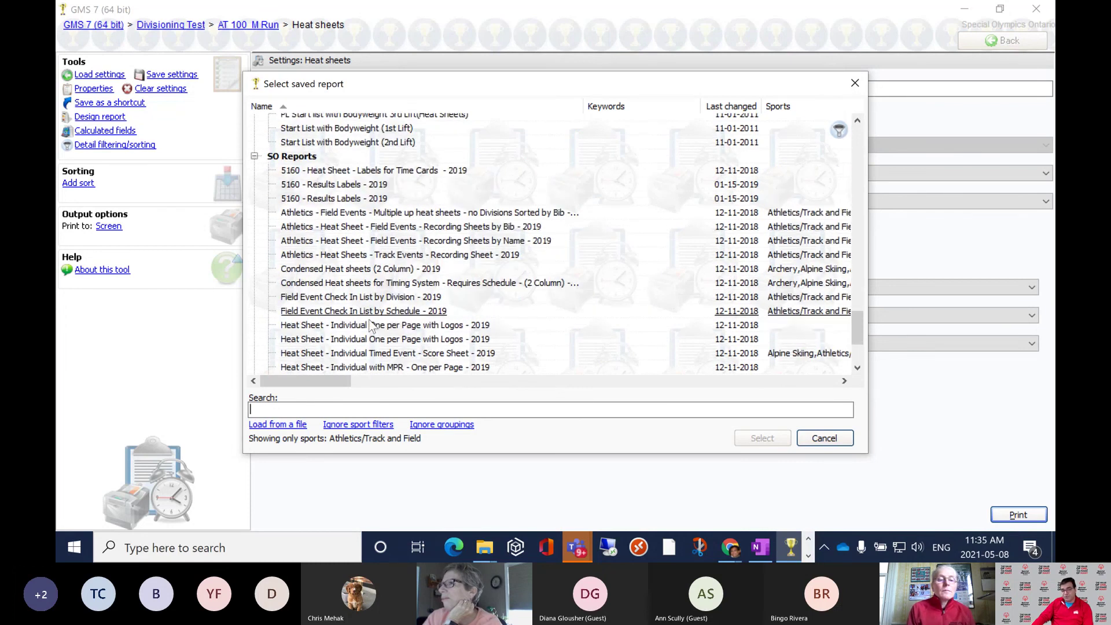
scroll(371, 326, down, 2)
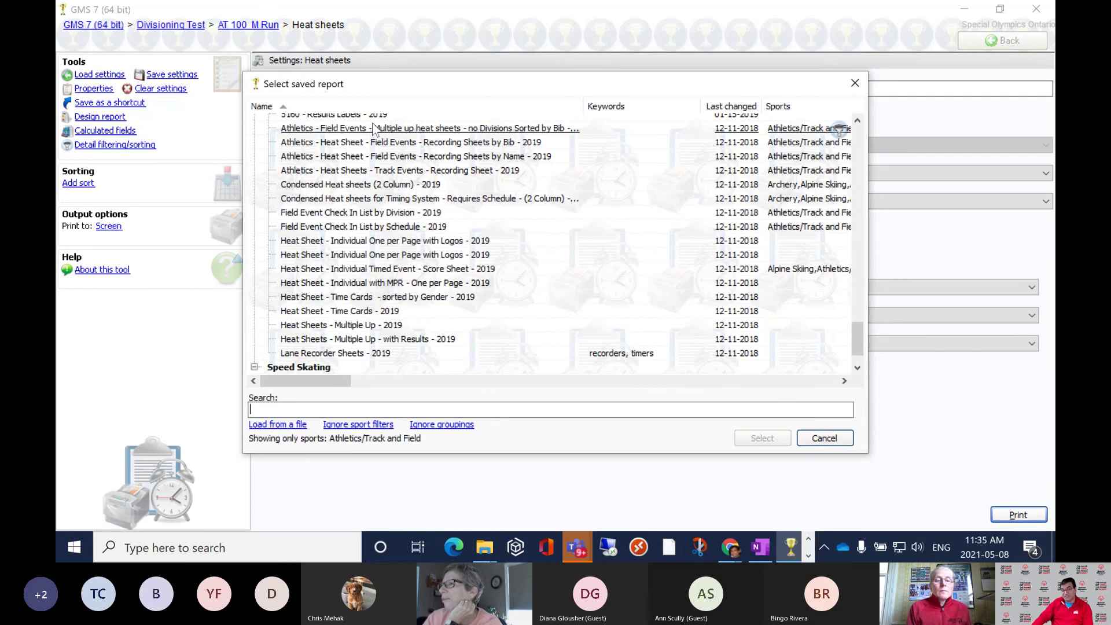
scroll(411, 301, up, 1)
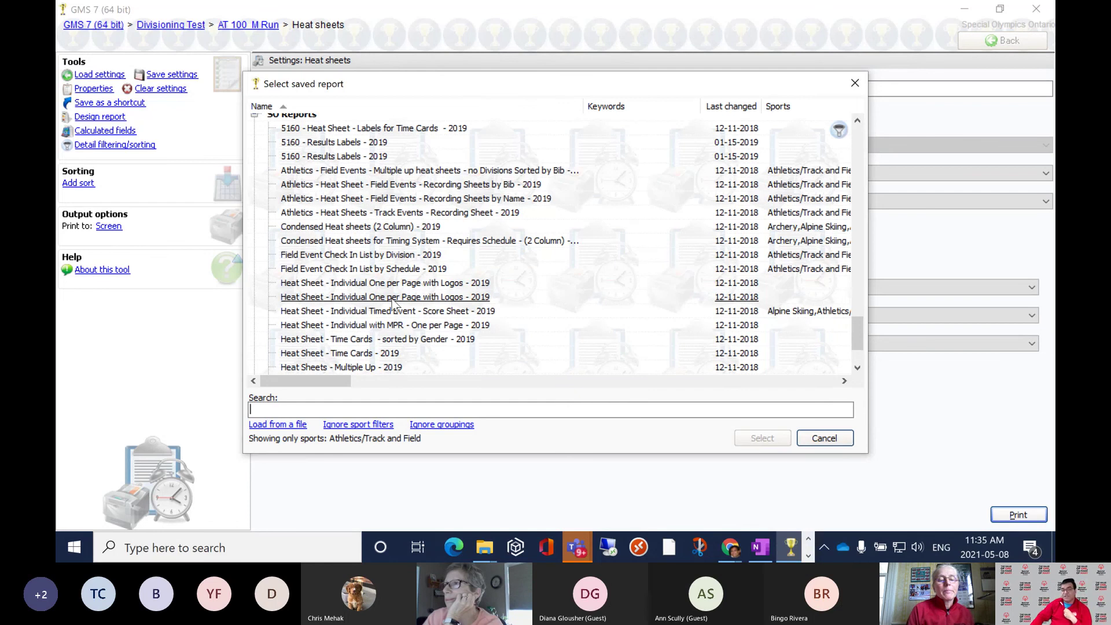
scroll(432, 312, down, 1)
scroll(433, 312, down, 1)
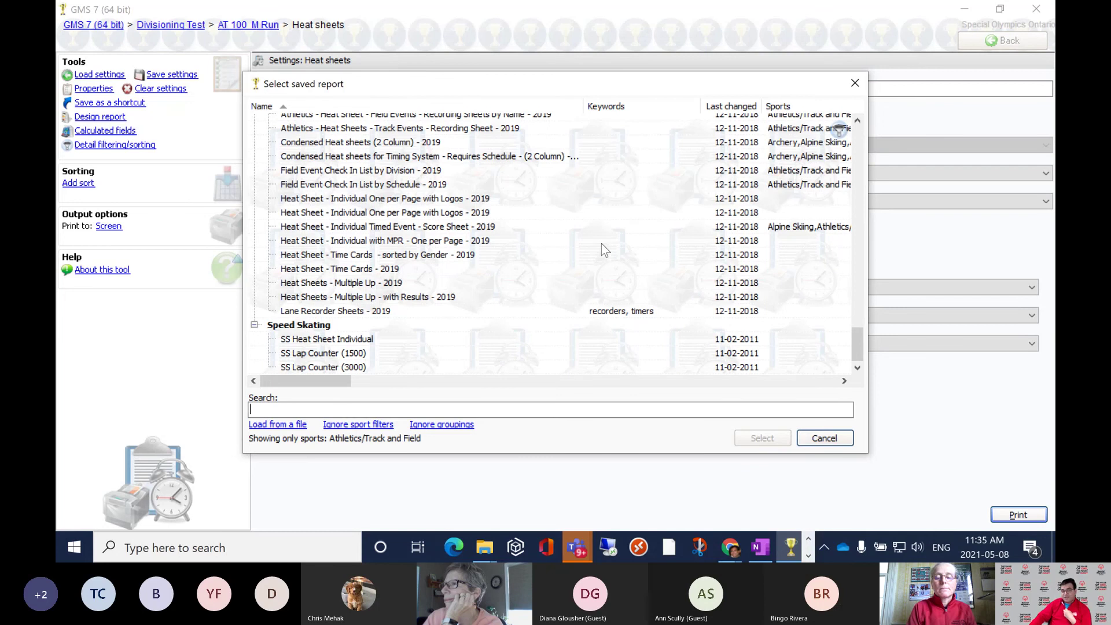
scroll(555, 224, up, 3)
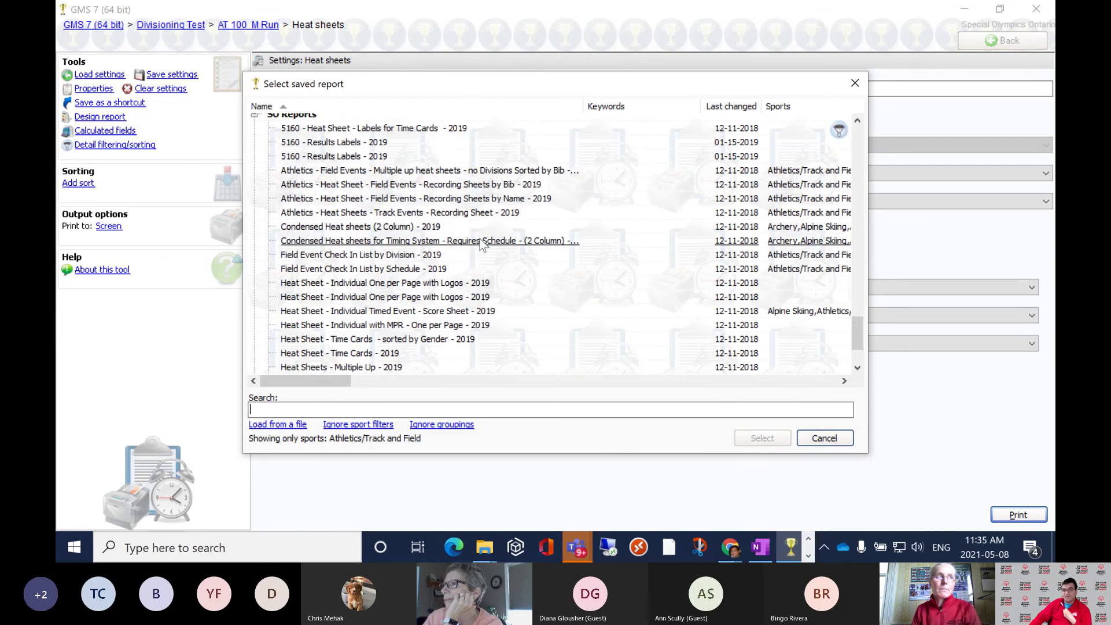
scroll(479, 243, down, 1)
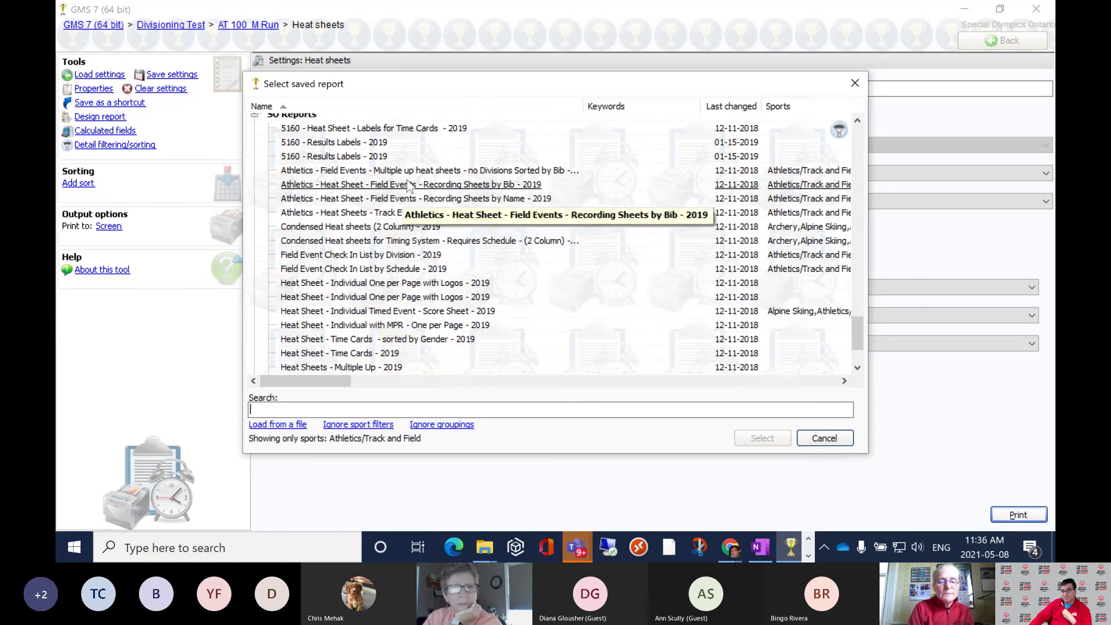
scroll(398, 214, up, 5)
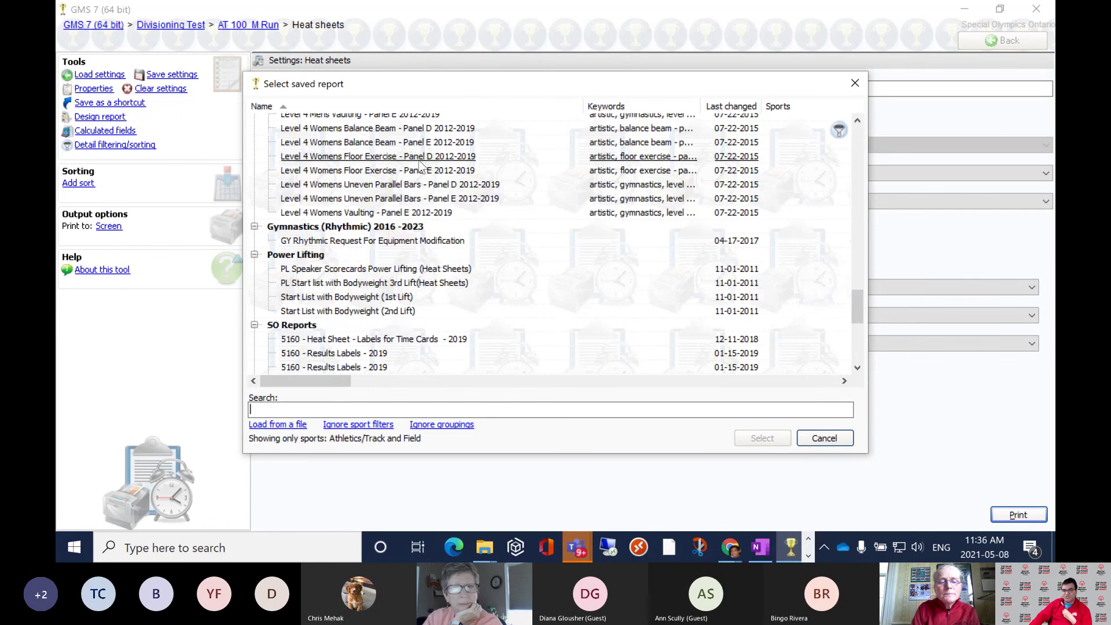
scroll(394, 232, down, 3)
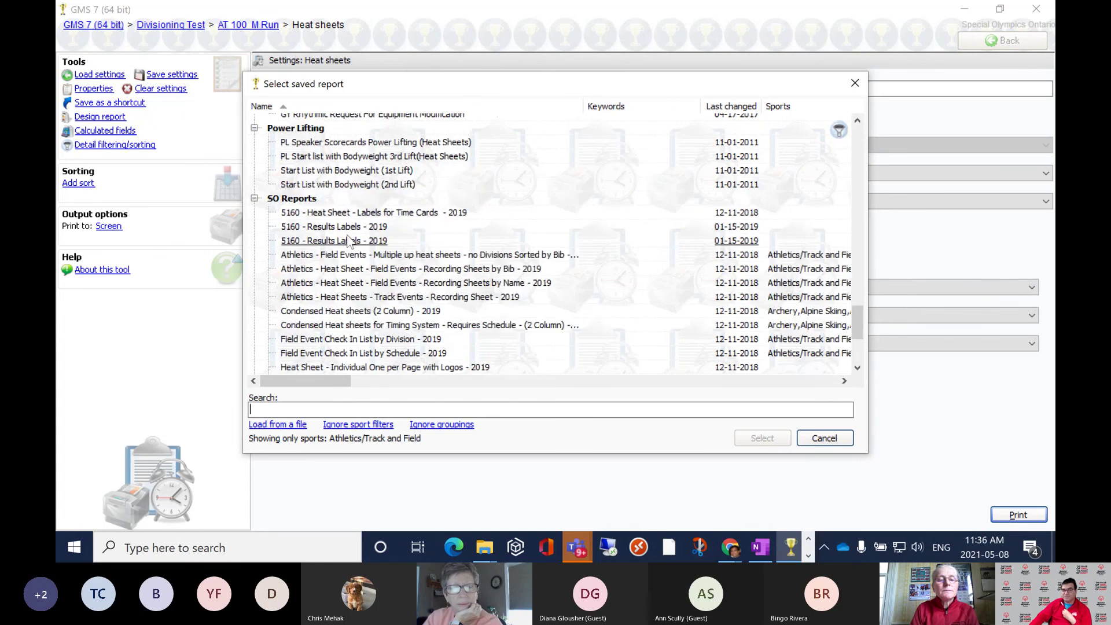
scroll(370, 258, down, 2)
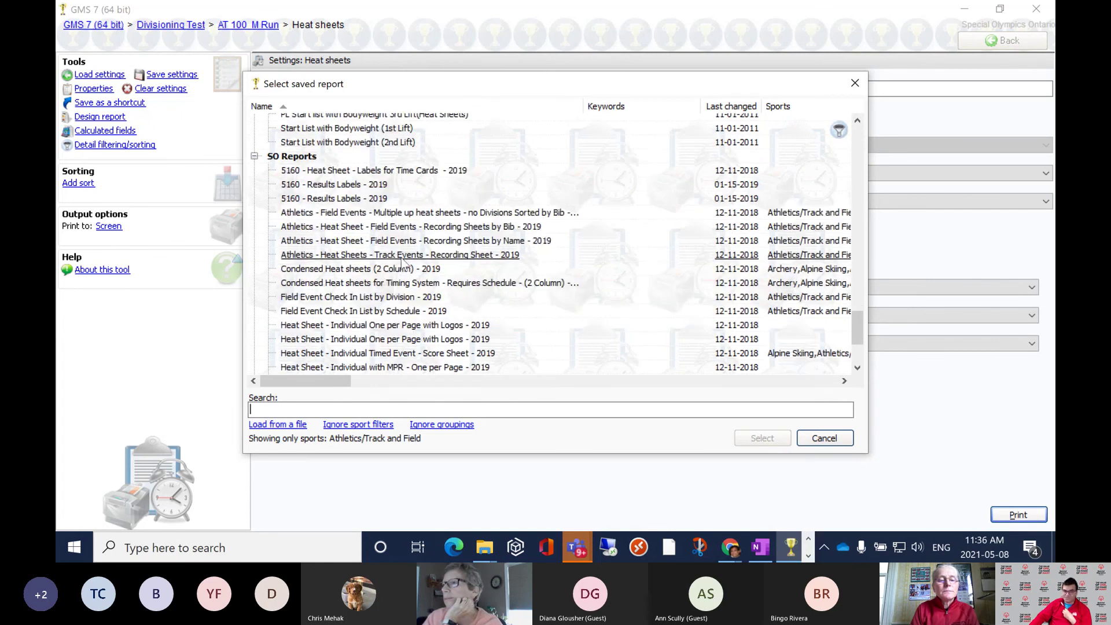
scroll(399, 258, down, 1)
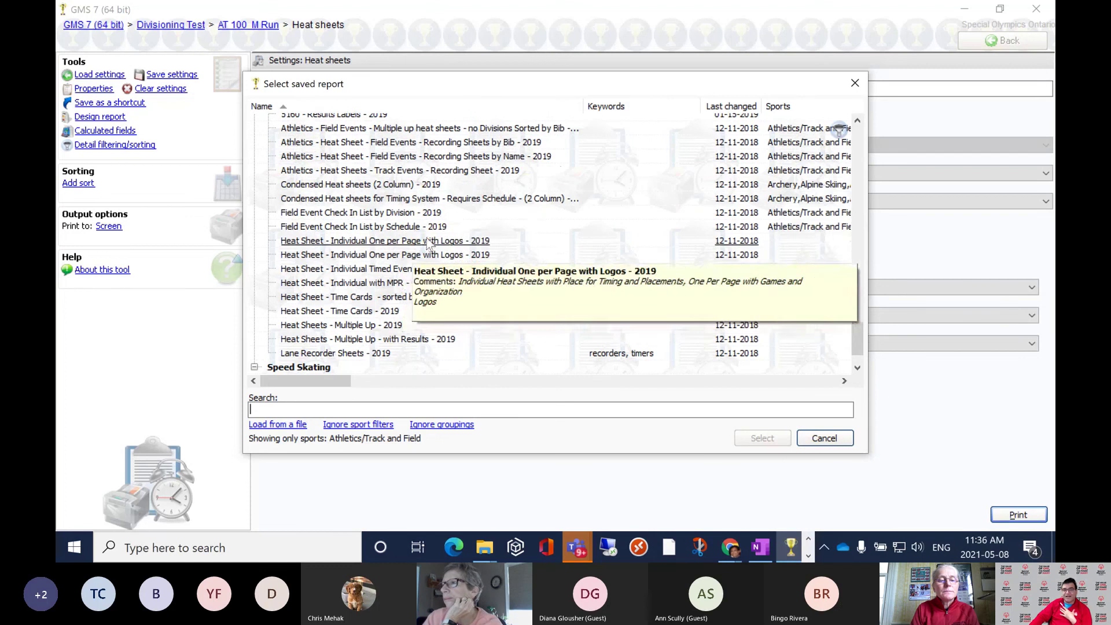
mouse_move(393, 200)
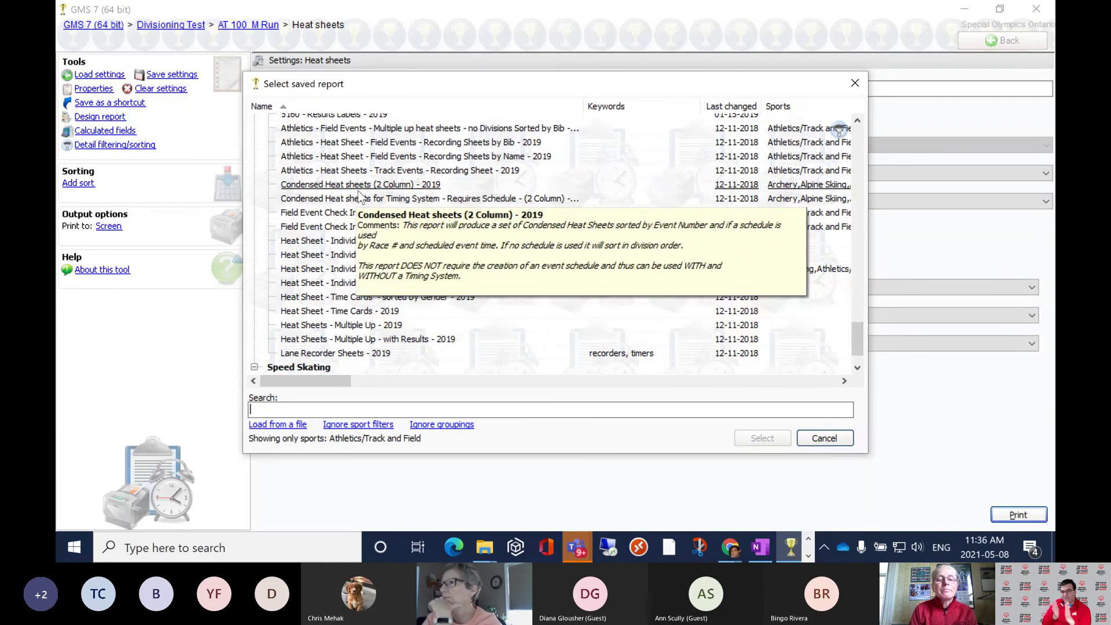
click(361, 185)
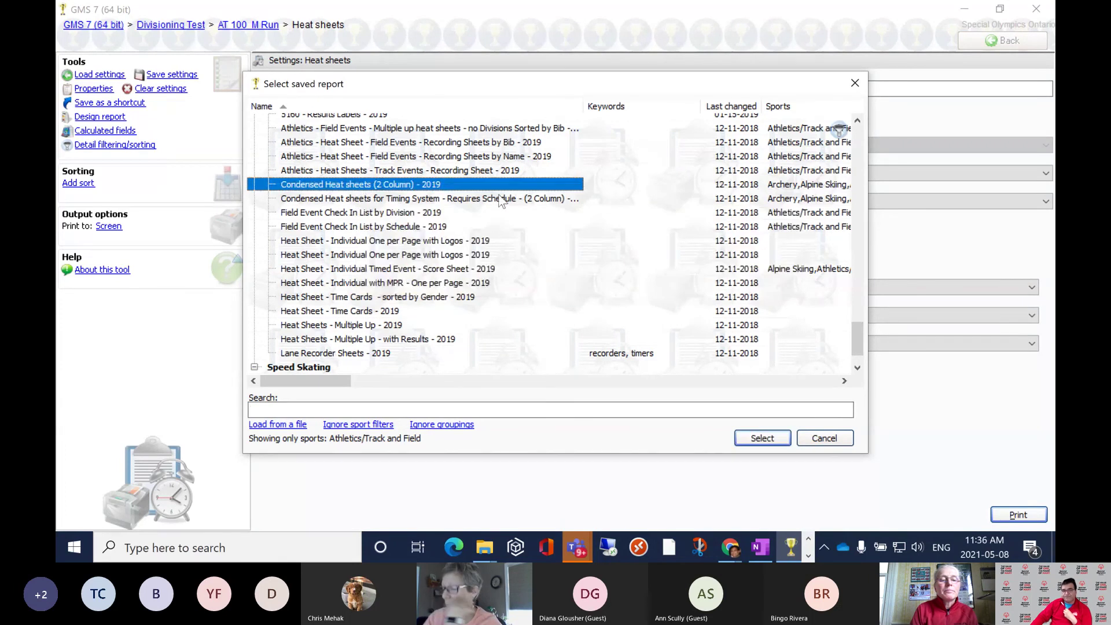
Load the Condensed Heat sheets (2 Column) - 2019 settings and preview the heat sheet at page width
click(762, 438)
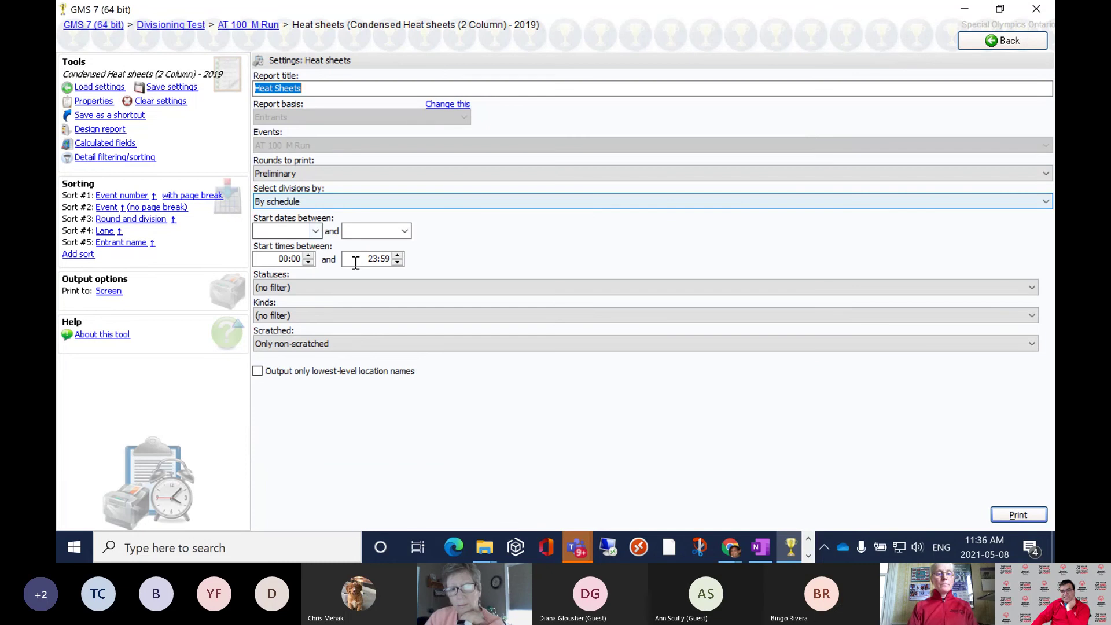
click(1018, 514)
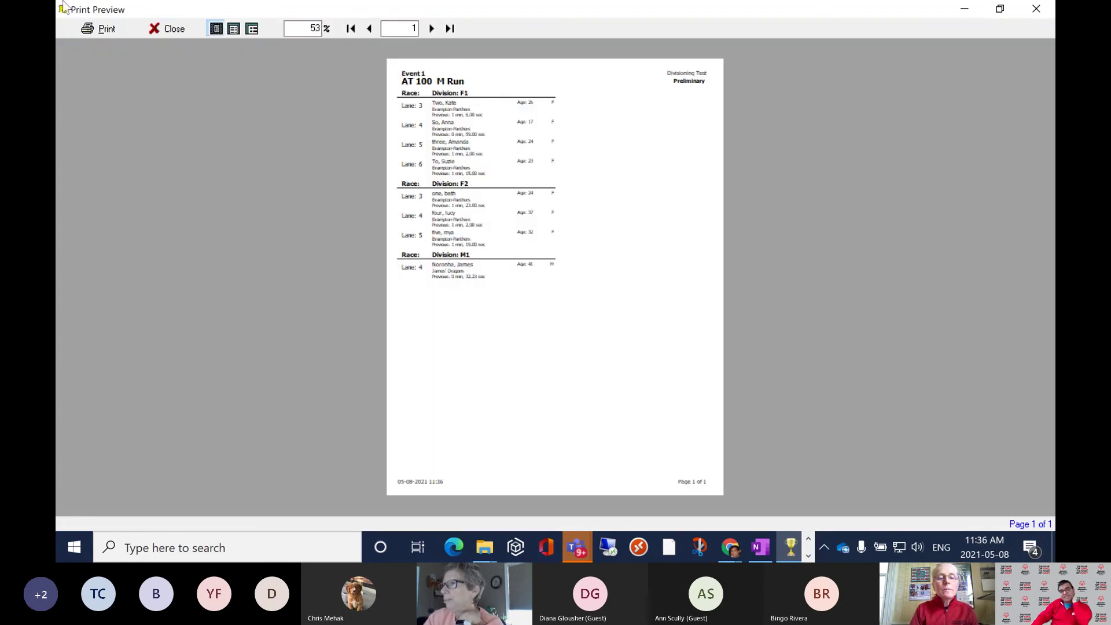
click(233, 29)
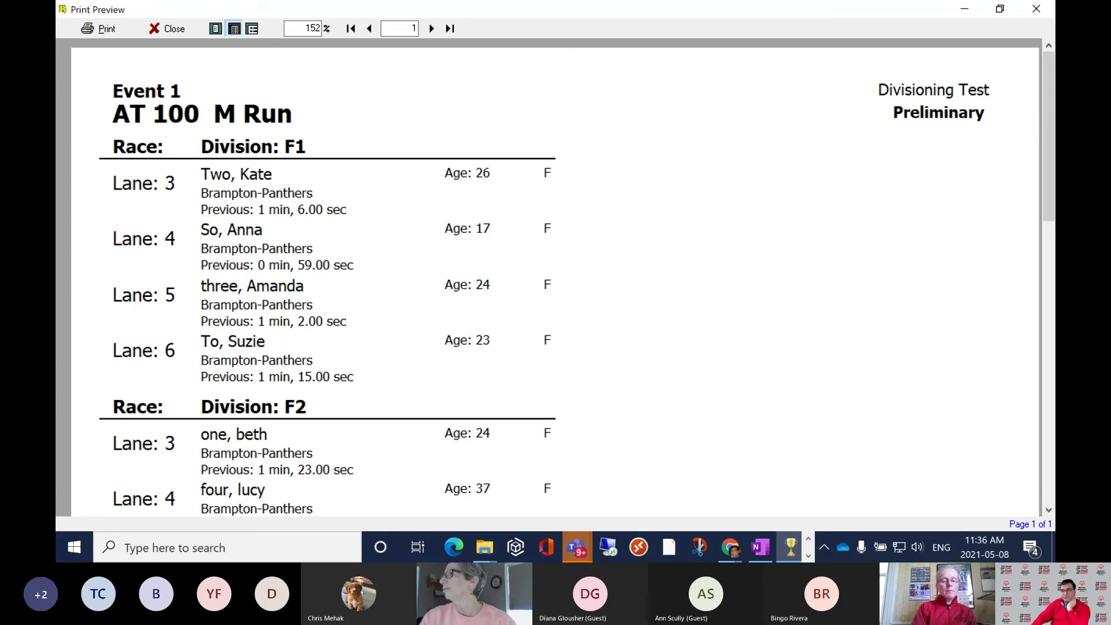
mouse_move(1047, 199)
mouse_down()
mouse_move(1052, 339)
mouse_move(1051, 209)
mouse_up()
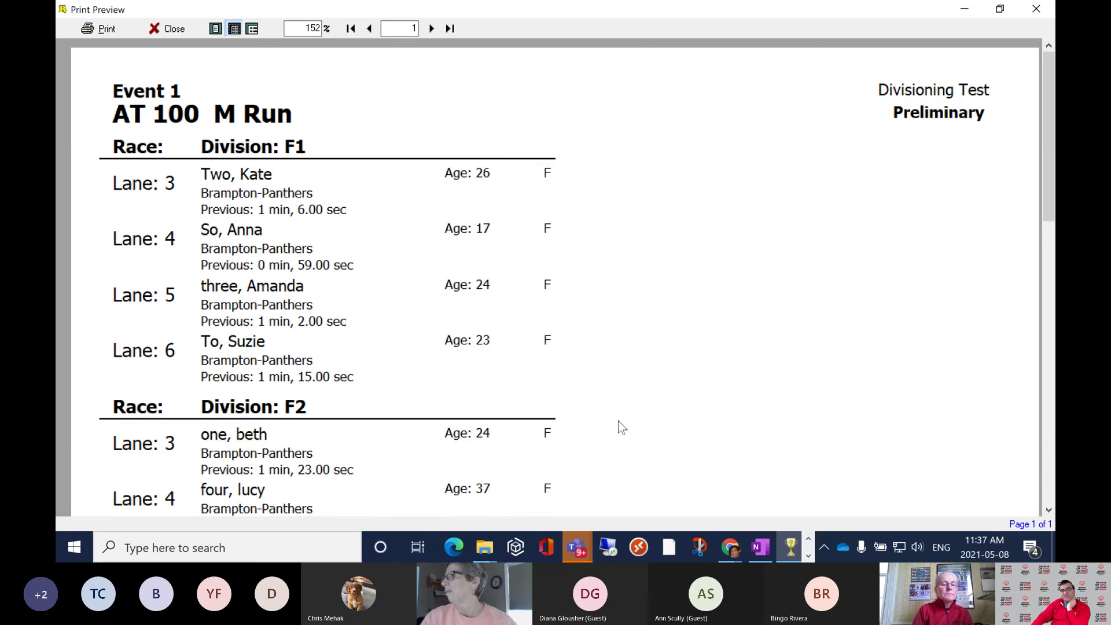
click(174, 33)
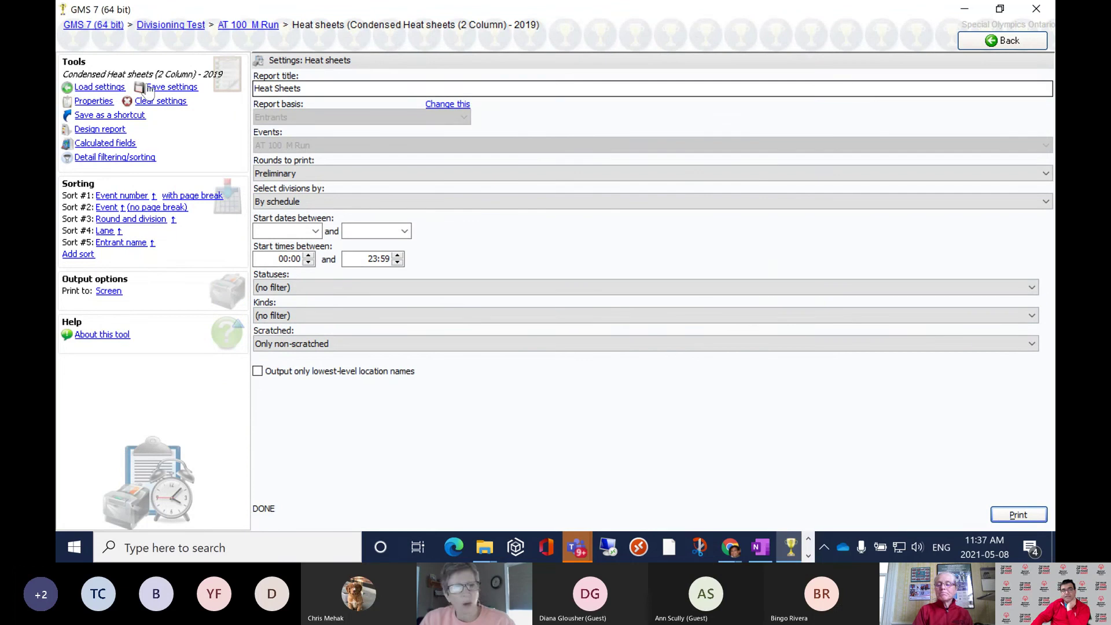
Load the 'Heat Sheet - Time Cards - 2019' settings and preview the AT 100 M Run time cards
click(95, 87)
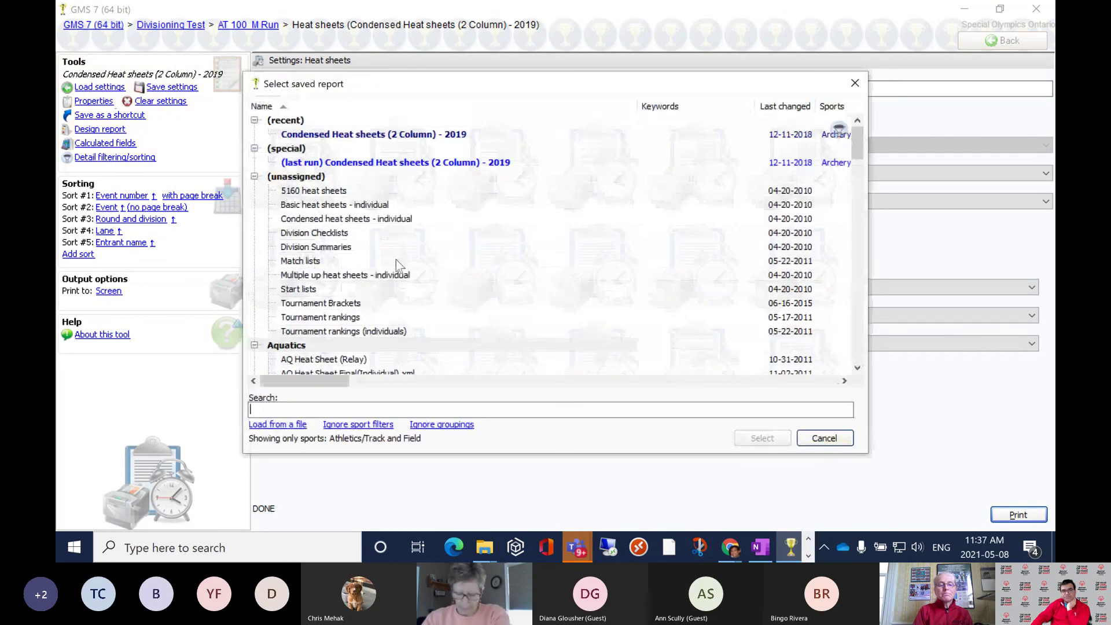
scroll(463, 312, down, 12)
scroll(421, 284, down, 15)
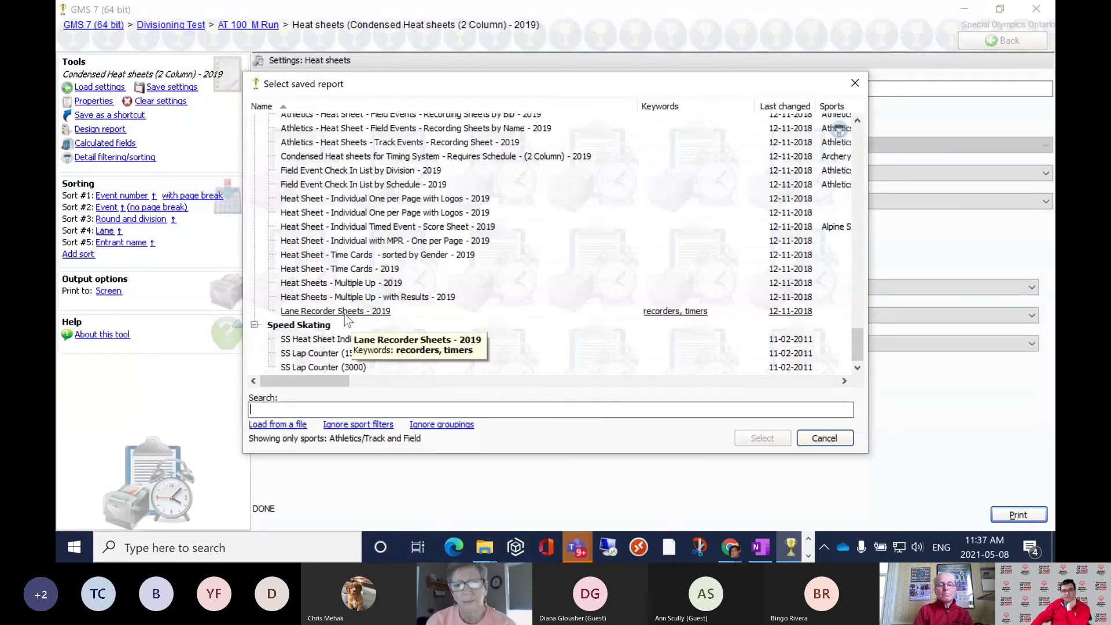
click(363, 269)
double_click(363, 270)
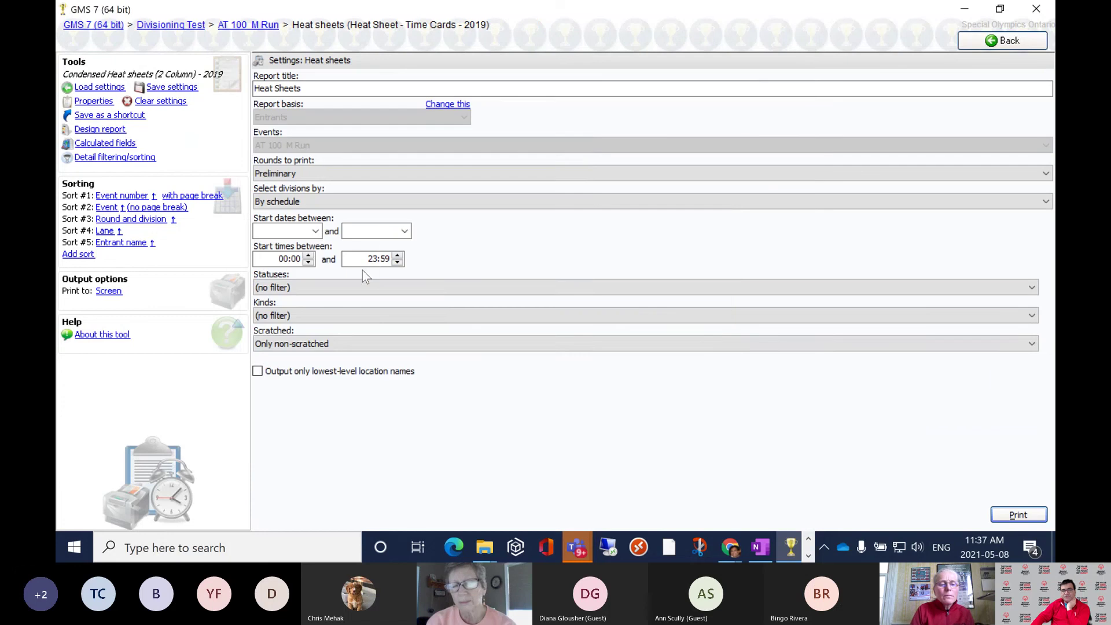
click(1009, 514)
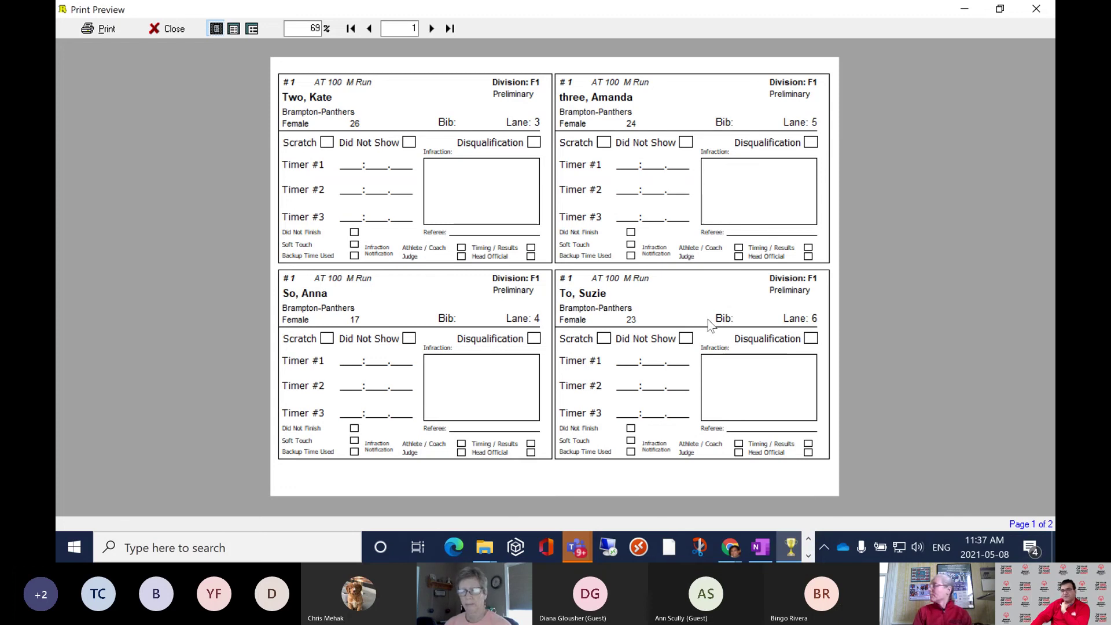
click(171, 29)
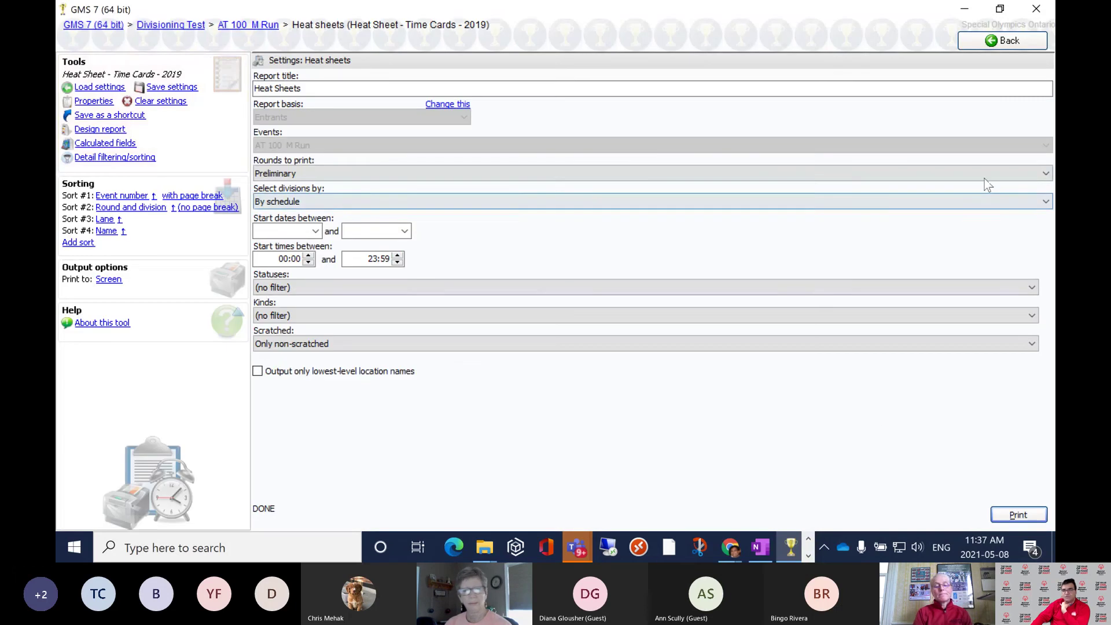
Enter F1 preliminary scores 00:23.32, 00:12.15 and 00:26.75 in AT 100 M Run results entry
click(995, 41)
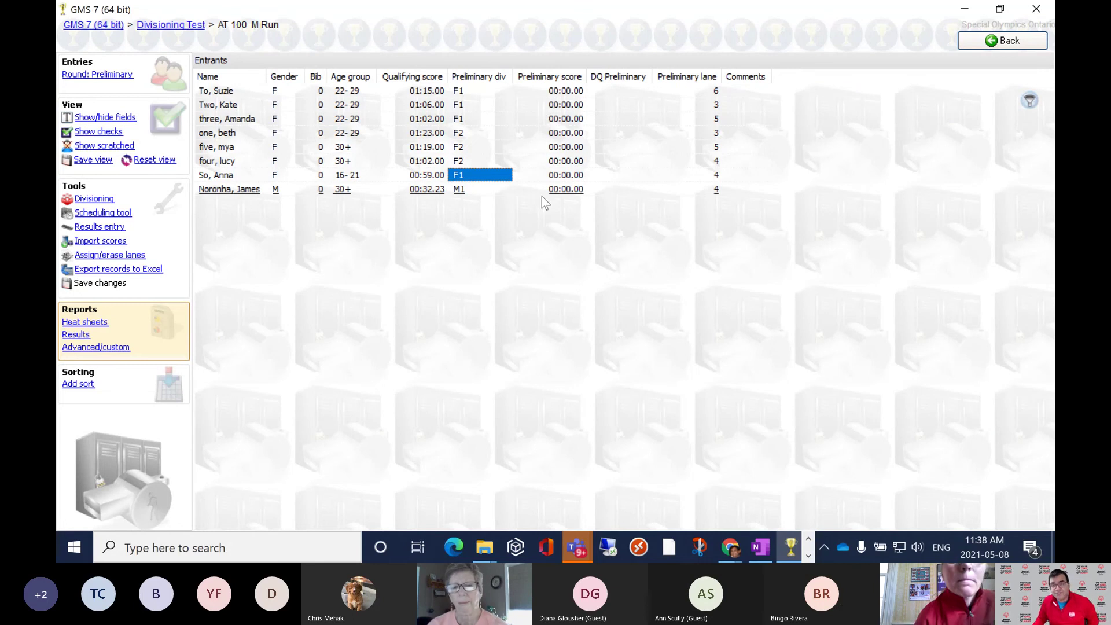
click(94, 227)
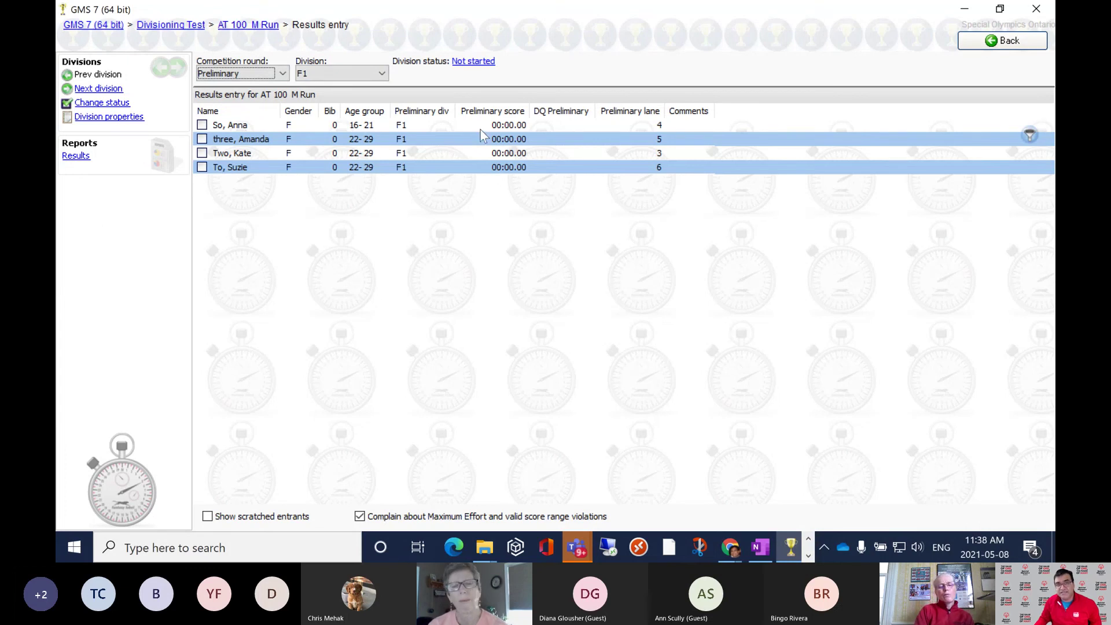
click(482, 128)
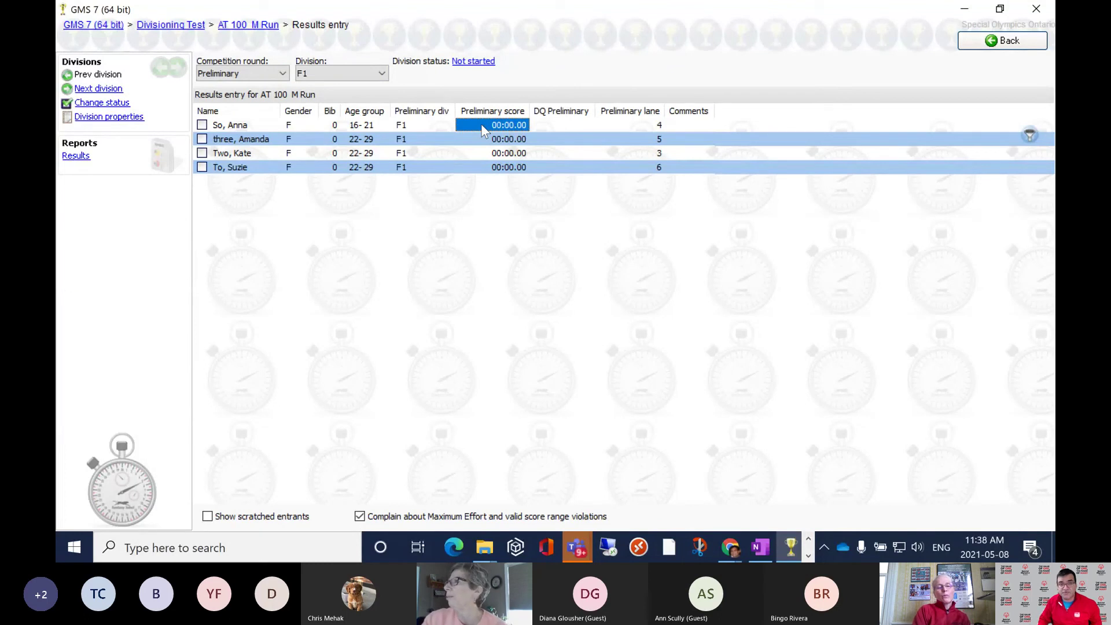
text(23.32)
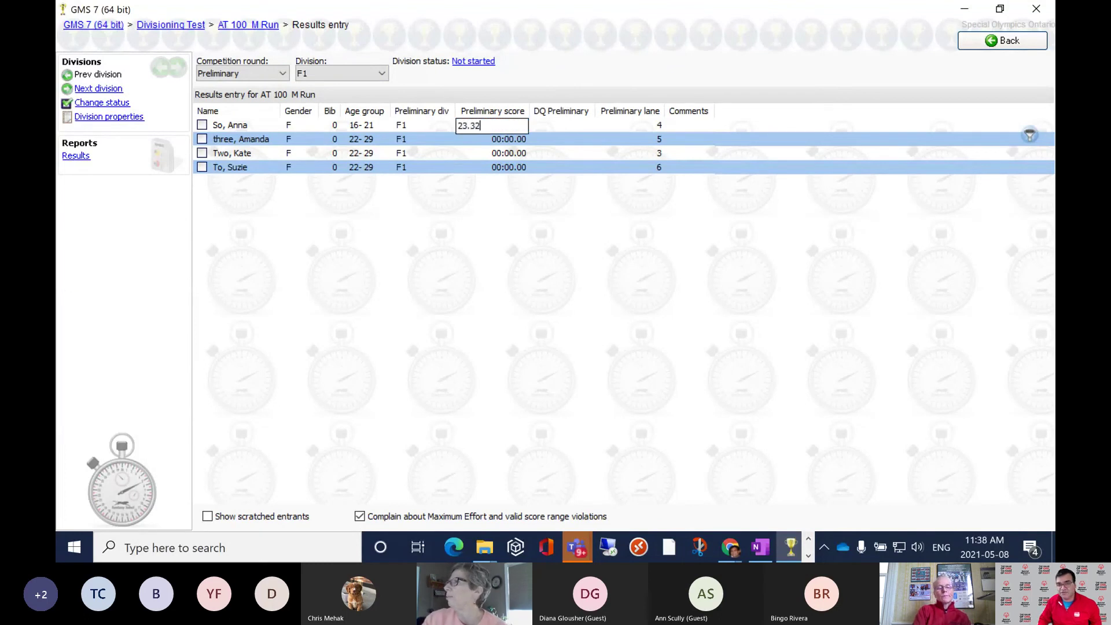
key(Return)
text(12)
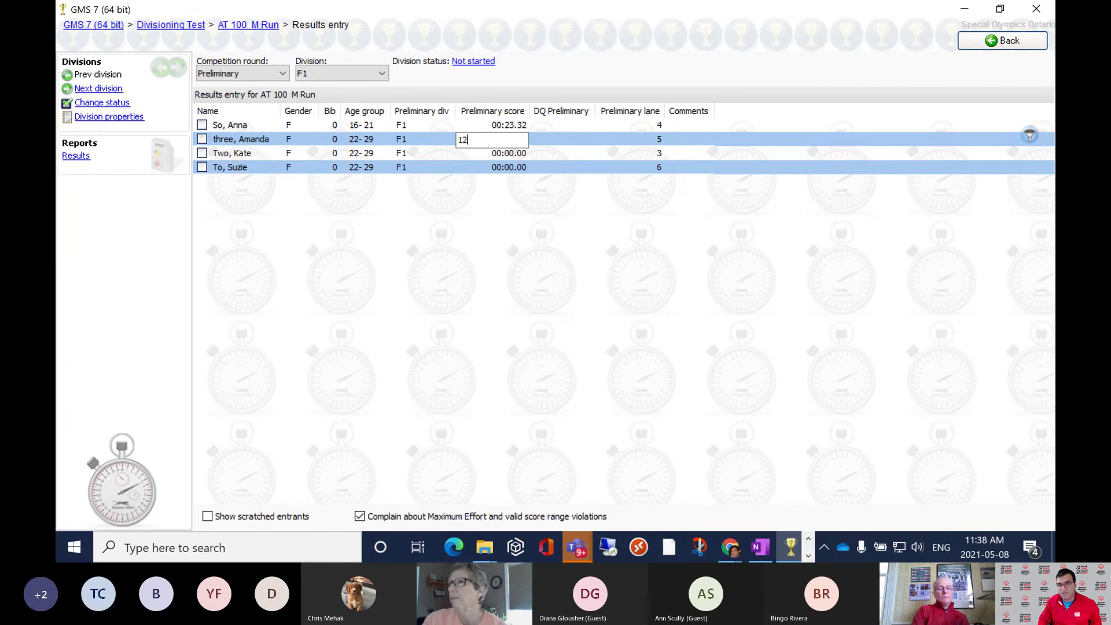
text(.15)
key(Return)
text(2)
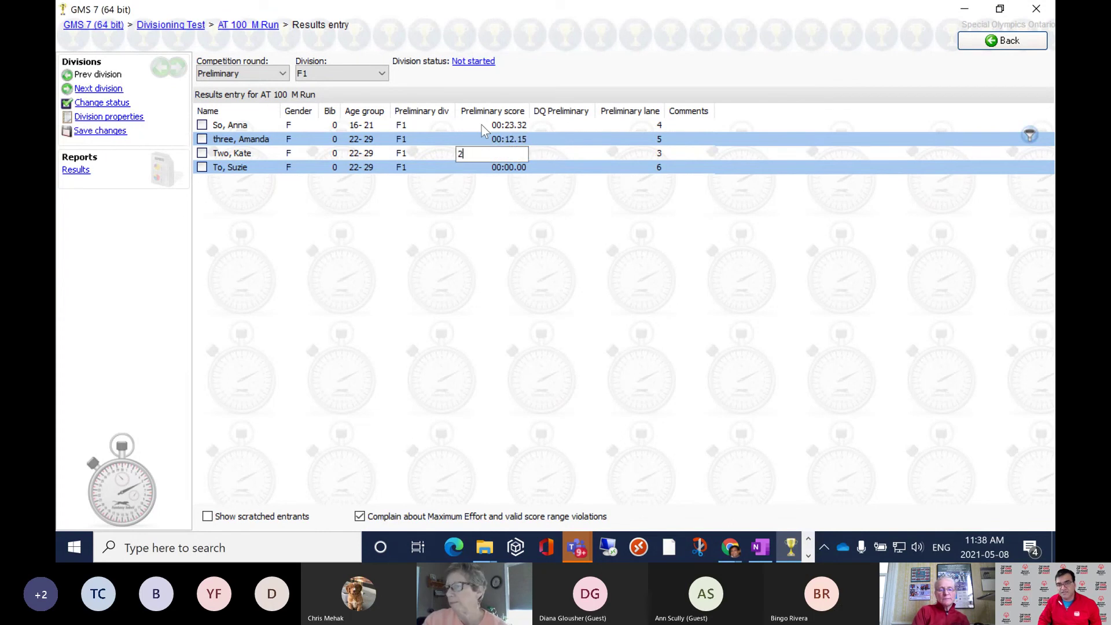
text(6.75)
key(Return)
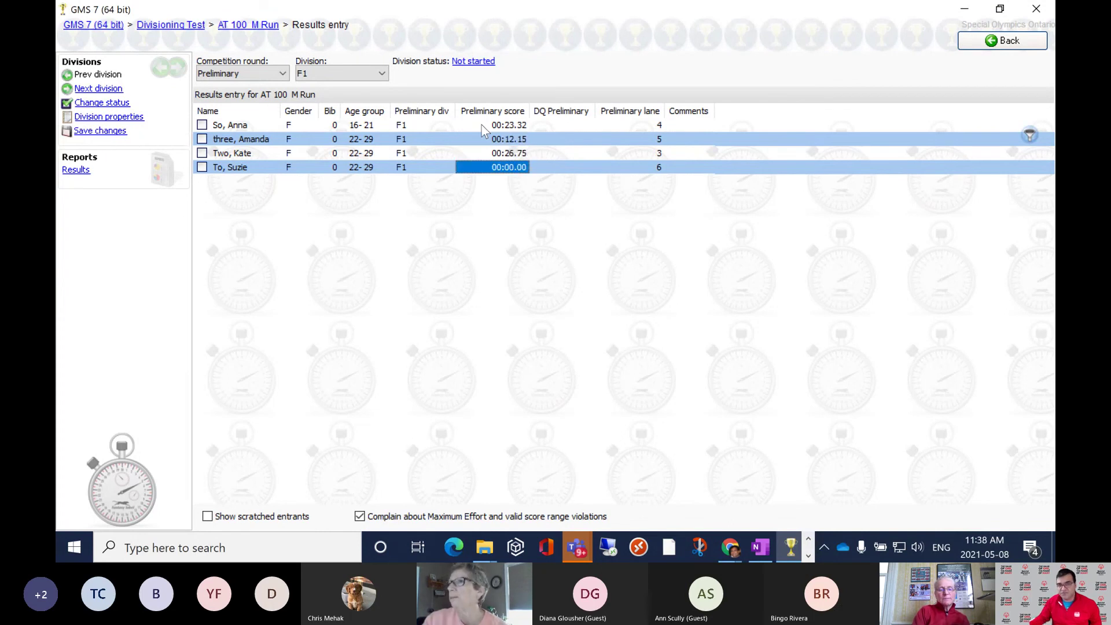
Step through divisions F2 and M1, ending back on division F1
click(381, 73)
click(359, 98)
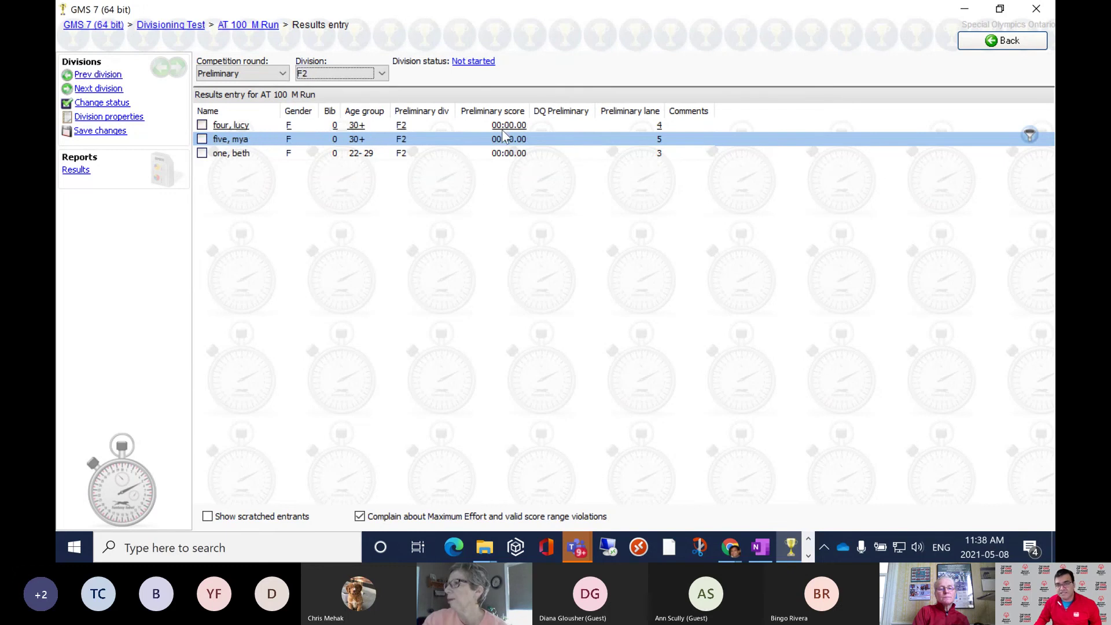
click(381, 73)
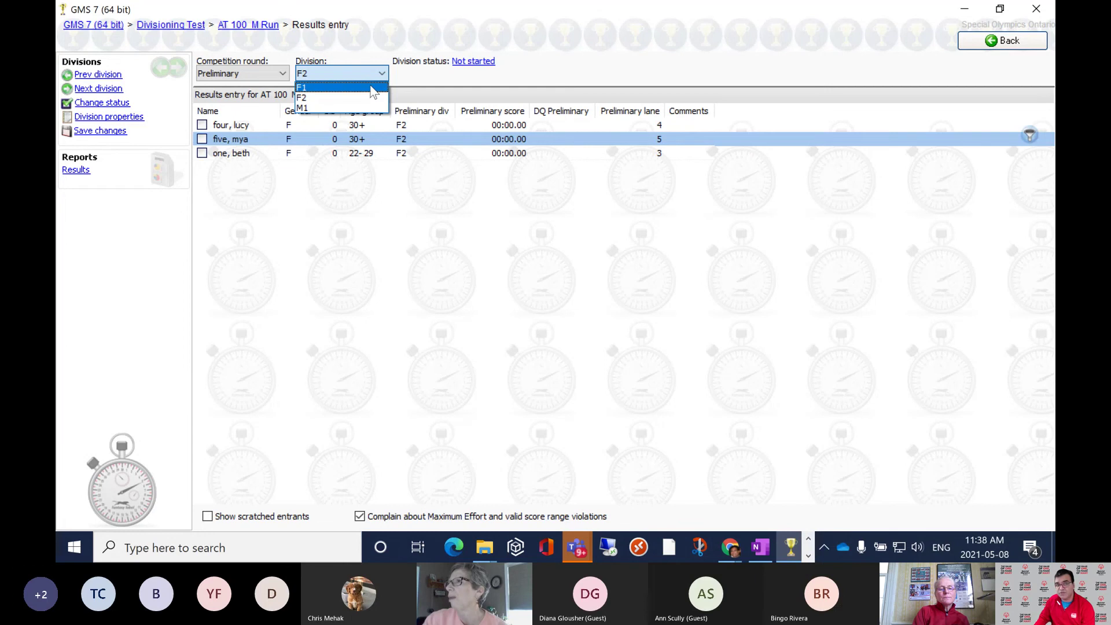
click(373, 93)
key(Down)
key(Up)
key(Down)
key(Down)
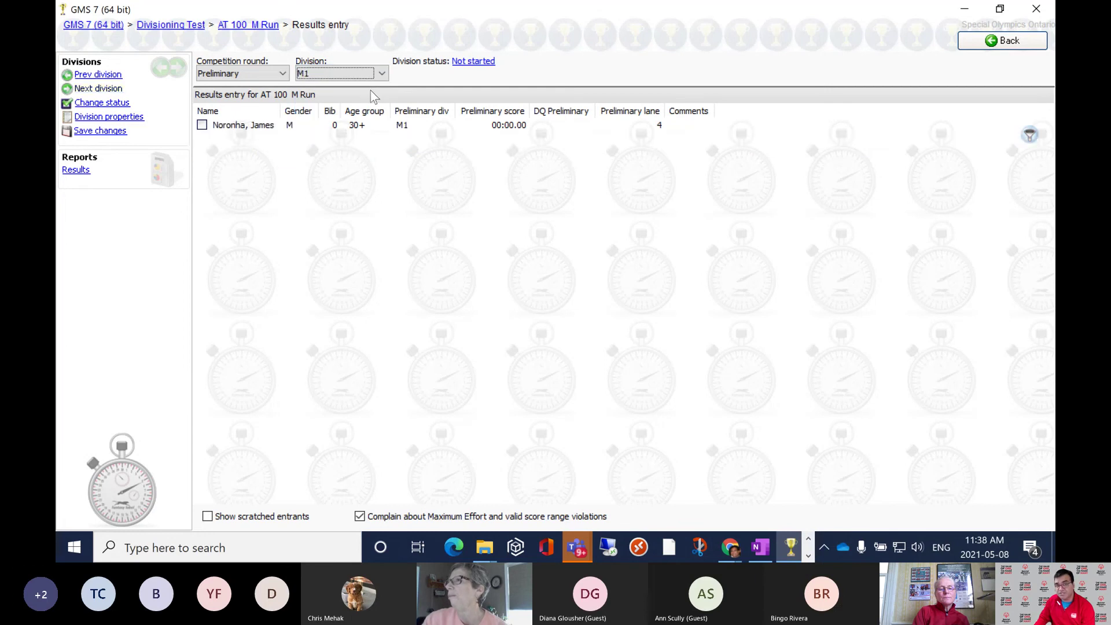
key(Up)
key(Up)
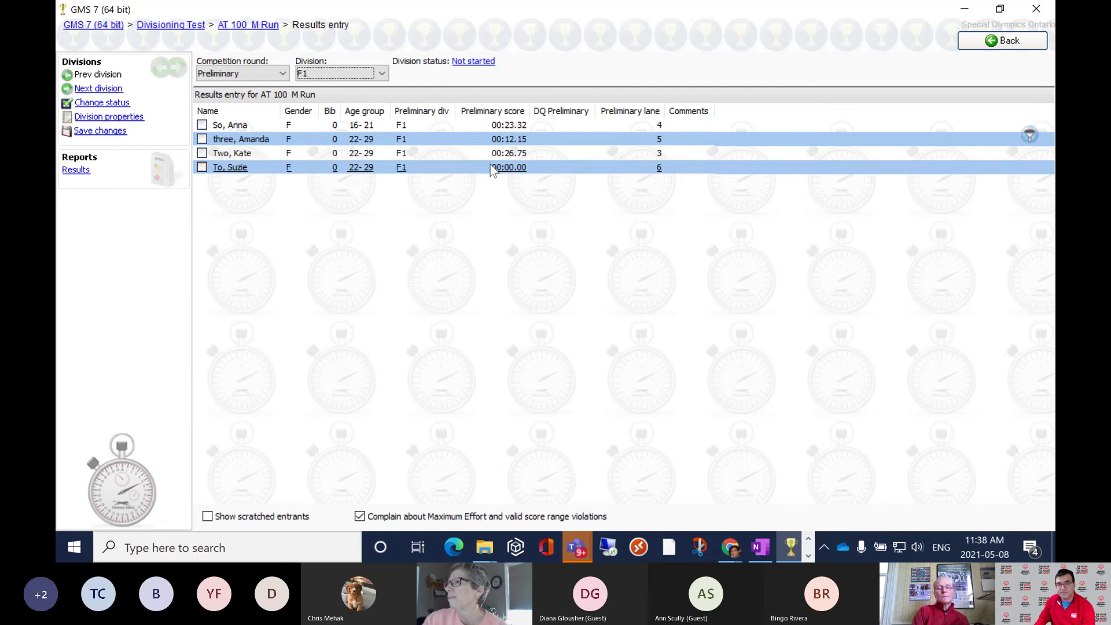
Sort the full entrants list by Name and enter preliminary scores 00:23.32 and 01:32.50
click(1009, 40)
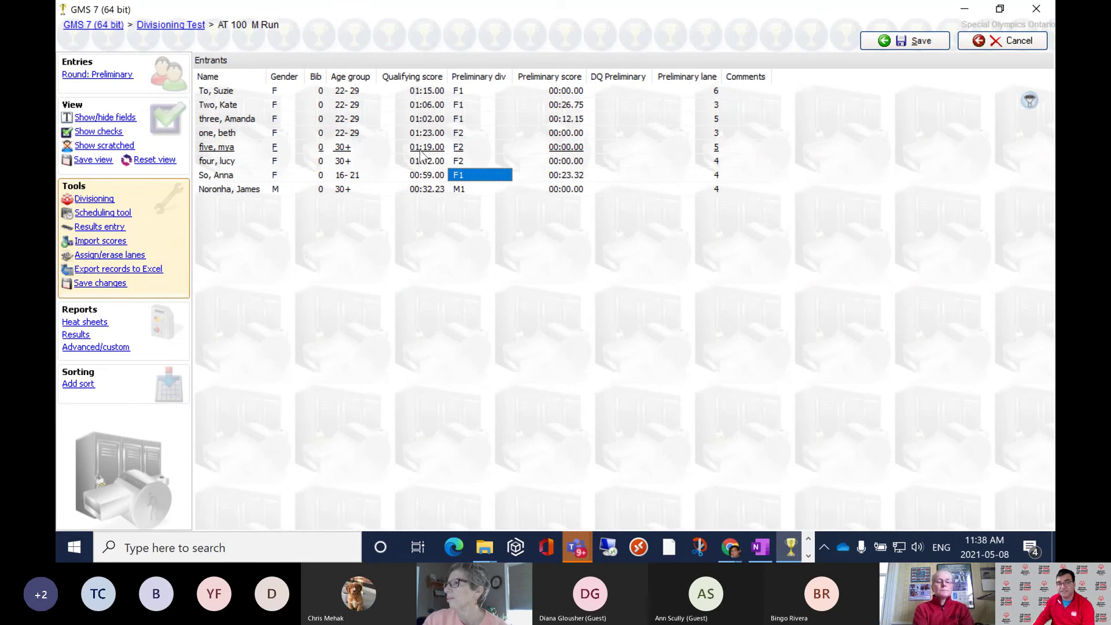
click(225, 75)
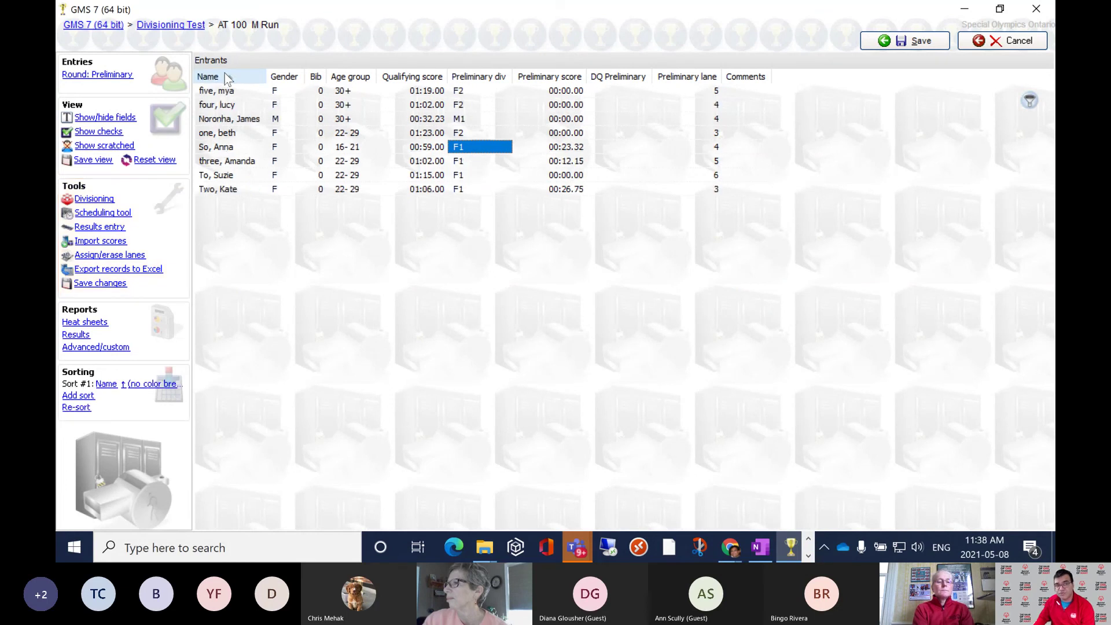
click(549, 93)
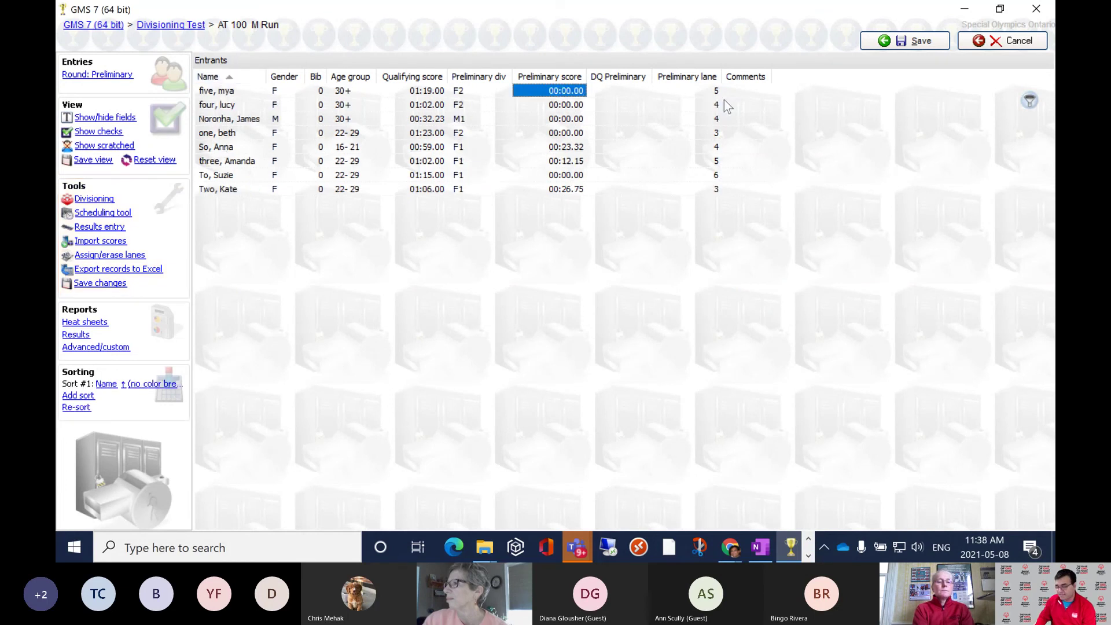
text(23.32)
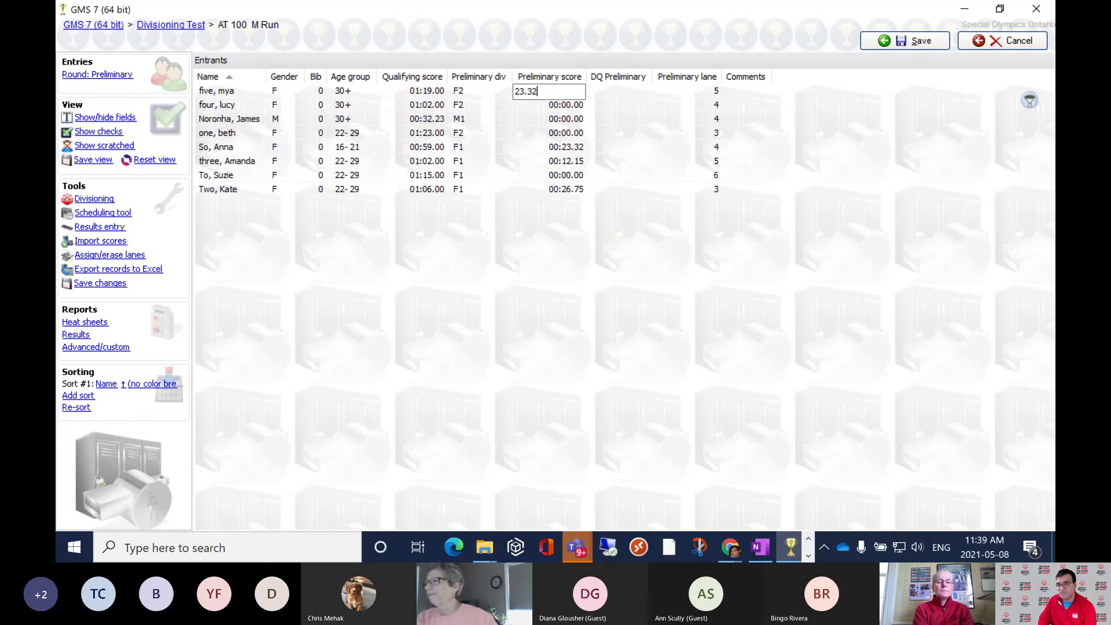
key(Return)
text(1.3)
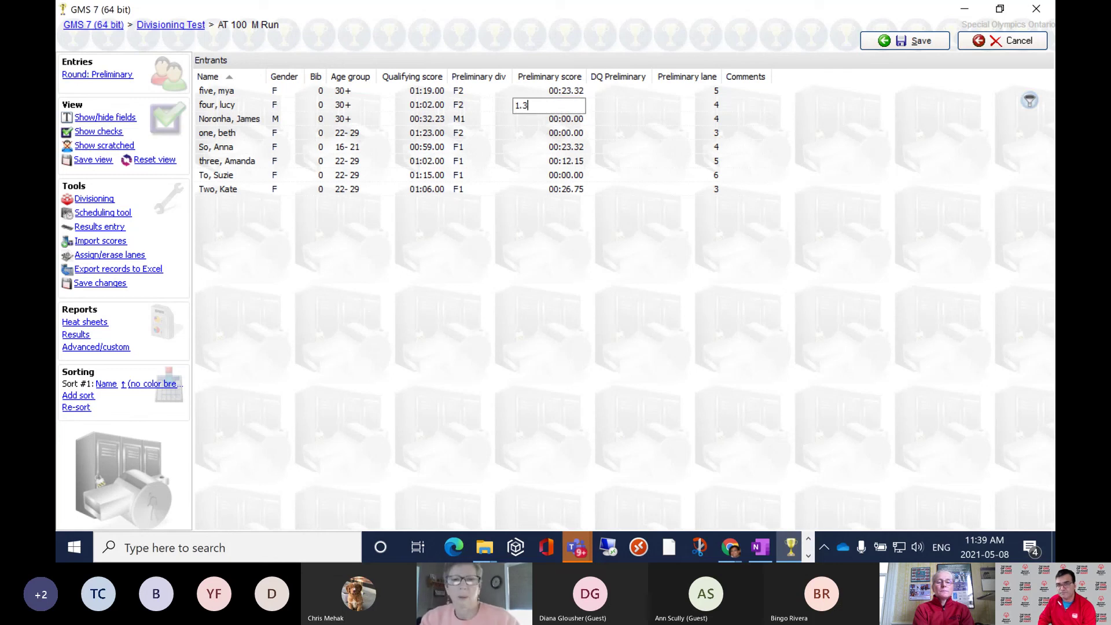
text(2.5)
key(Return)
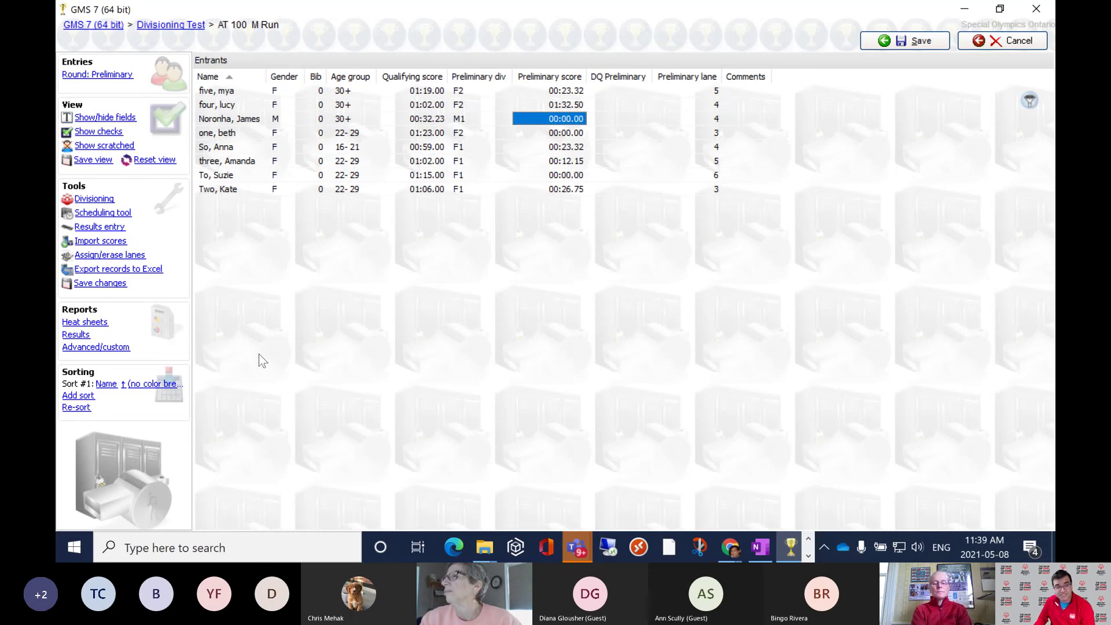
Sort entrants by Preliminary div, then by Preliminary lane
click(105, 385)
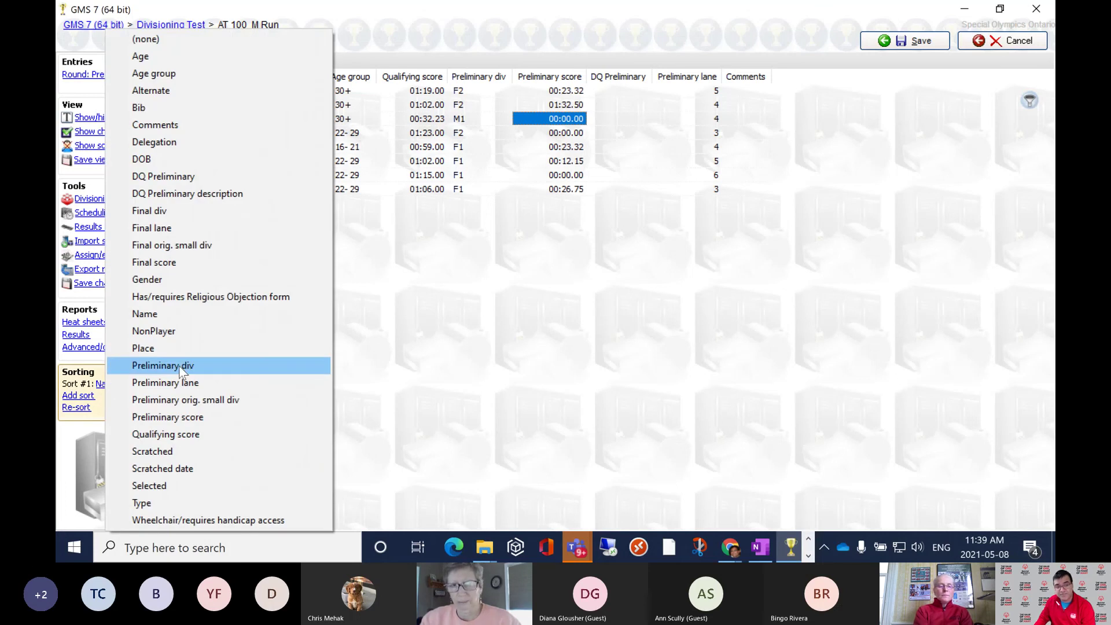
click(179, 366)
click(70, 396)
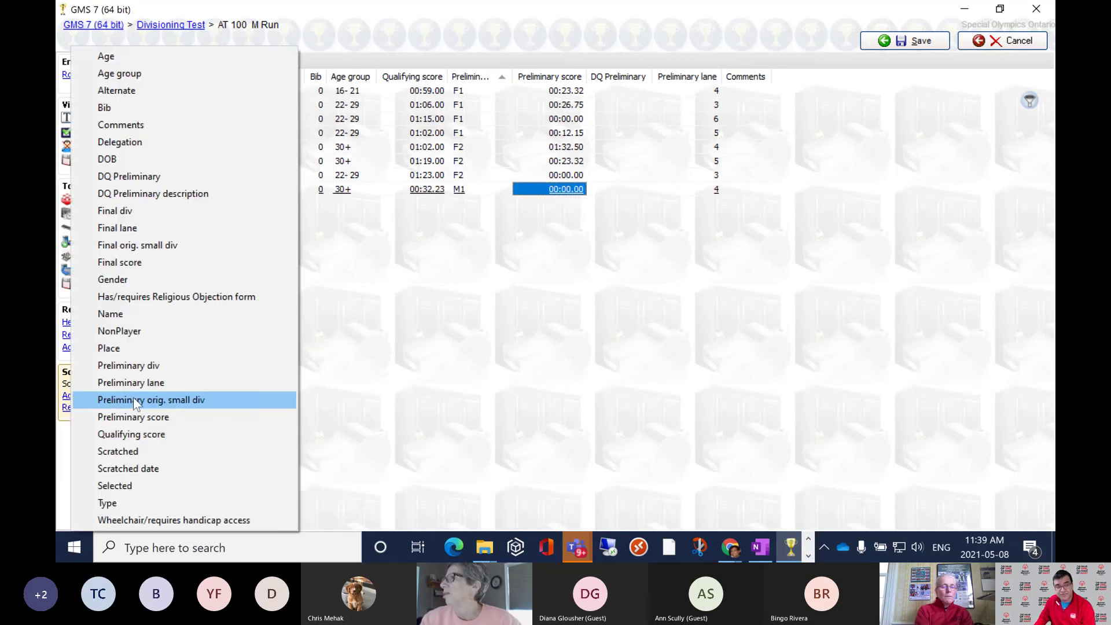
click(151, 379)
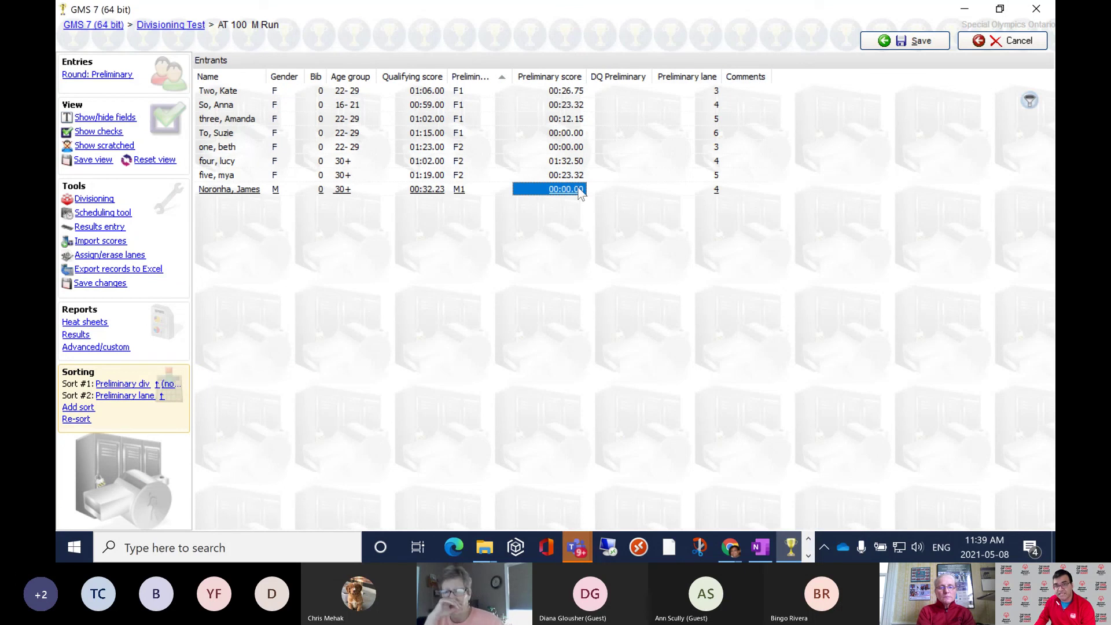
Enter preliminary scores 01:08.00, 00:56.00, 01:05.32 and 01:16.23 for the first entrants
click(573, 92)
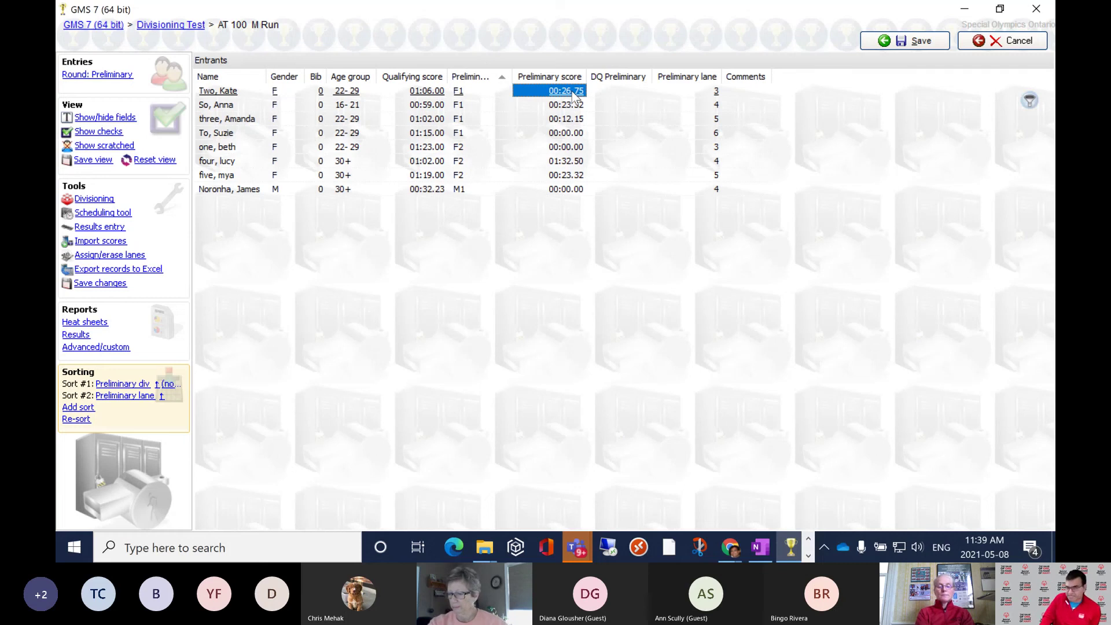
text(1.)
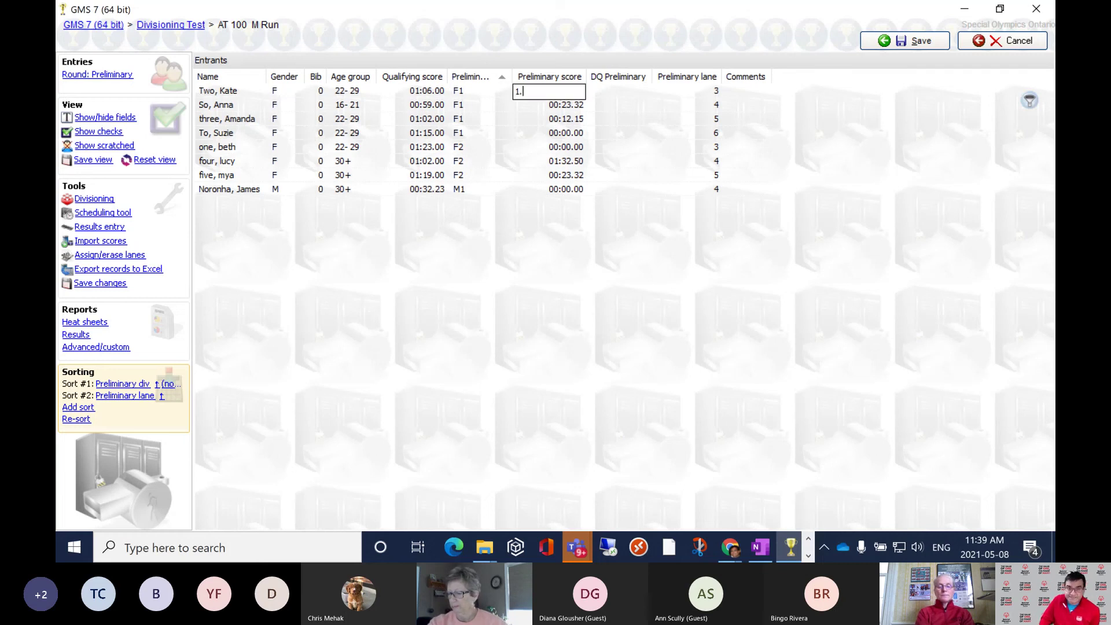
text(08)
key(Return)
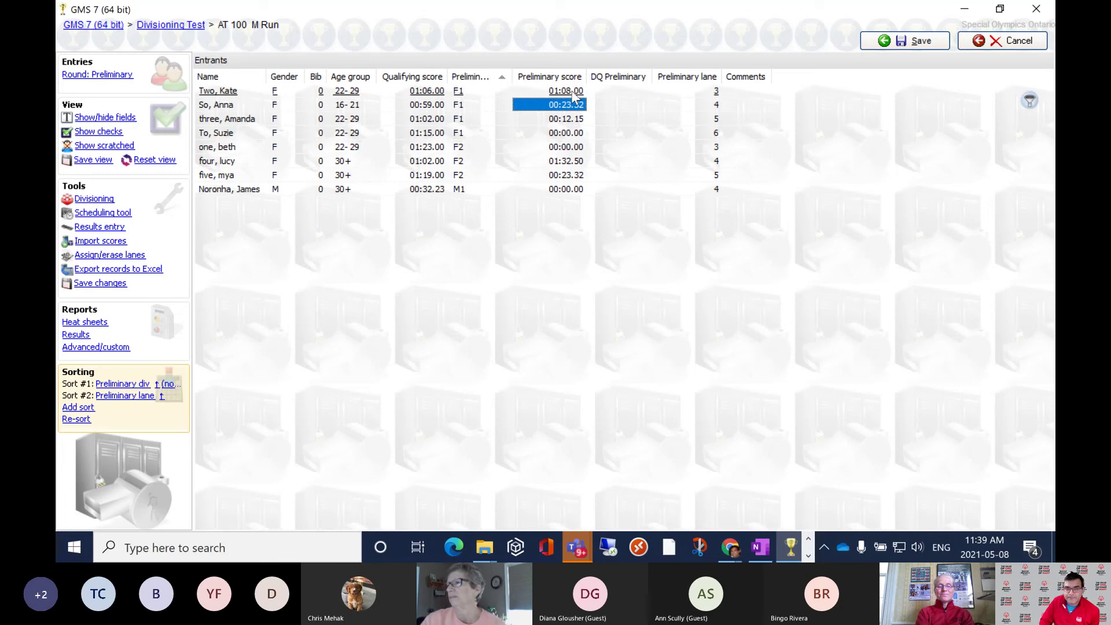
text(56.)
key(Return)
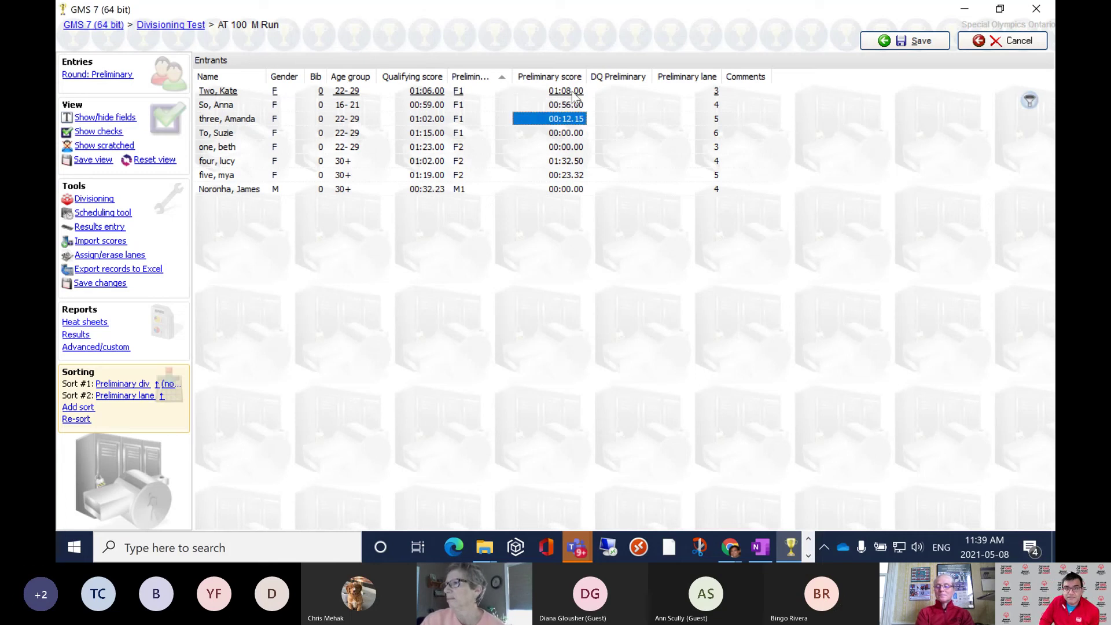
text(1.05.32)
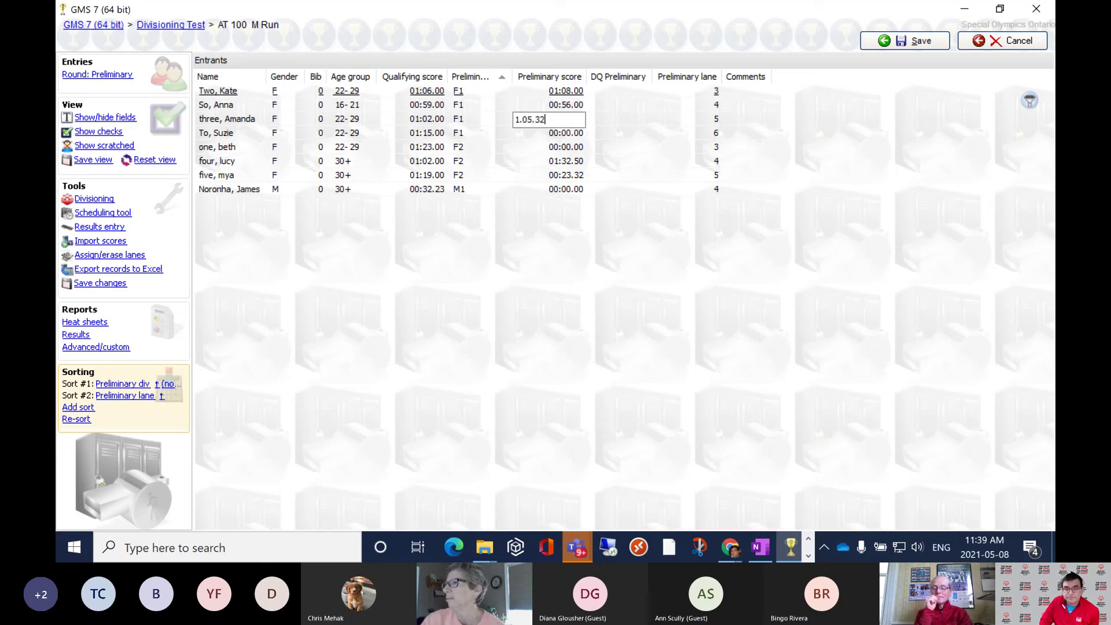
key(Return)
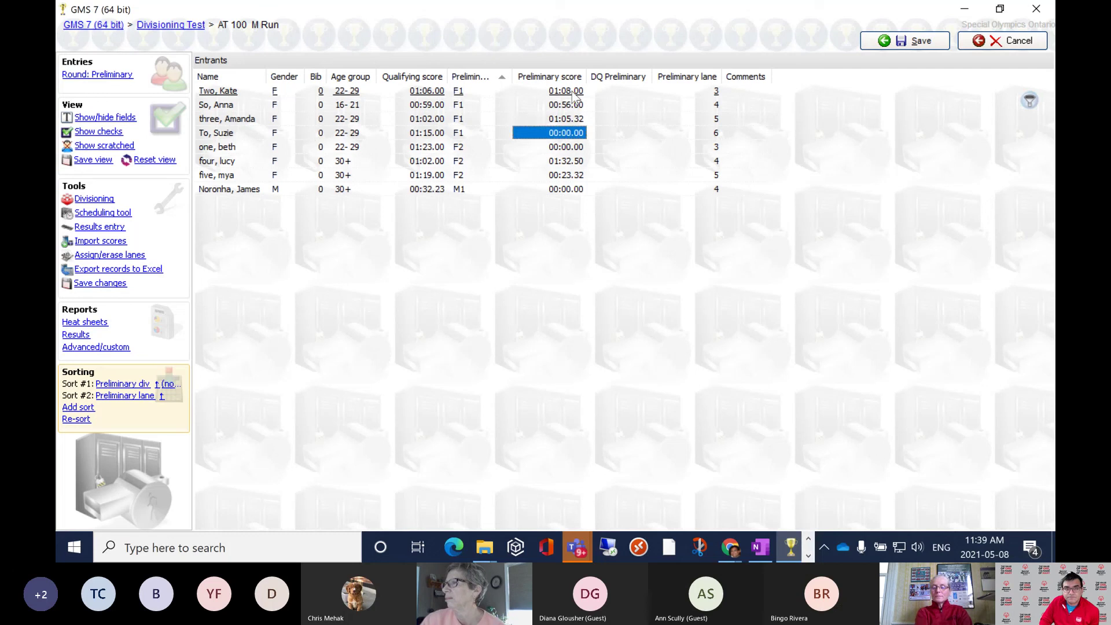
text(1.16.23)
key(Return)
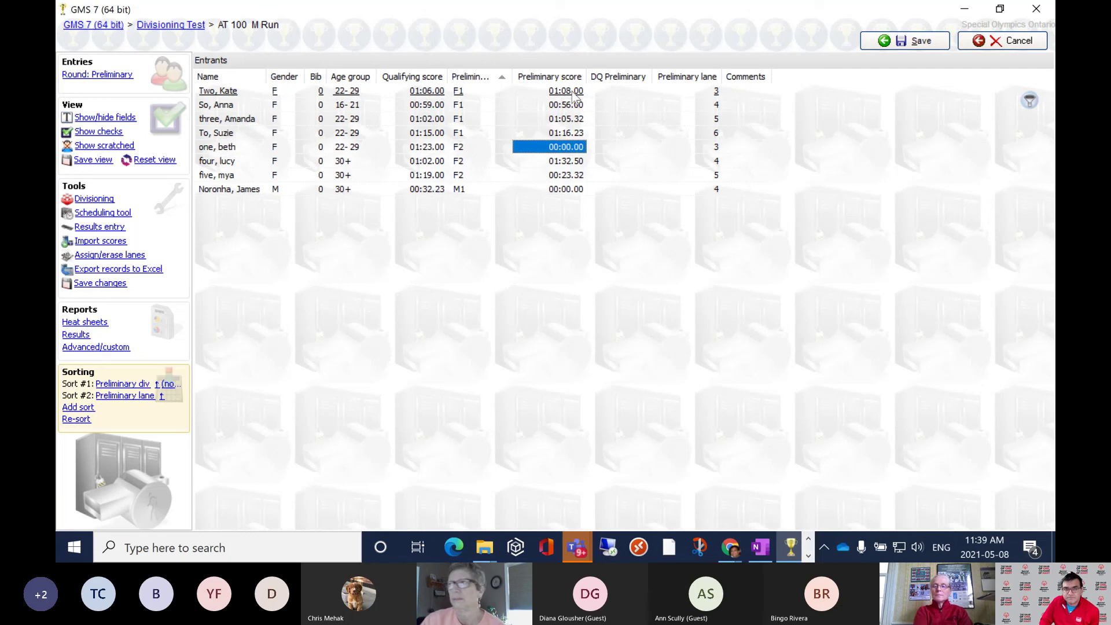
Enter the remaining preliminary scores 01:25.32, 01:05.32, 01:18.15 and M1's 00:36.56
text(1.25.)
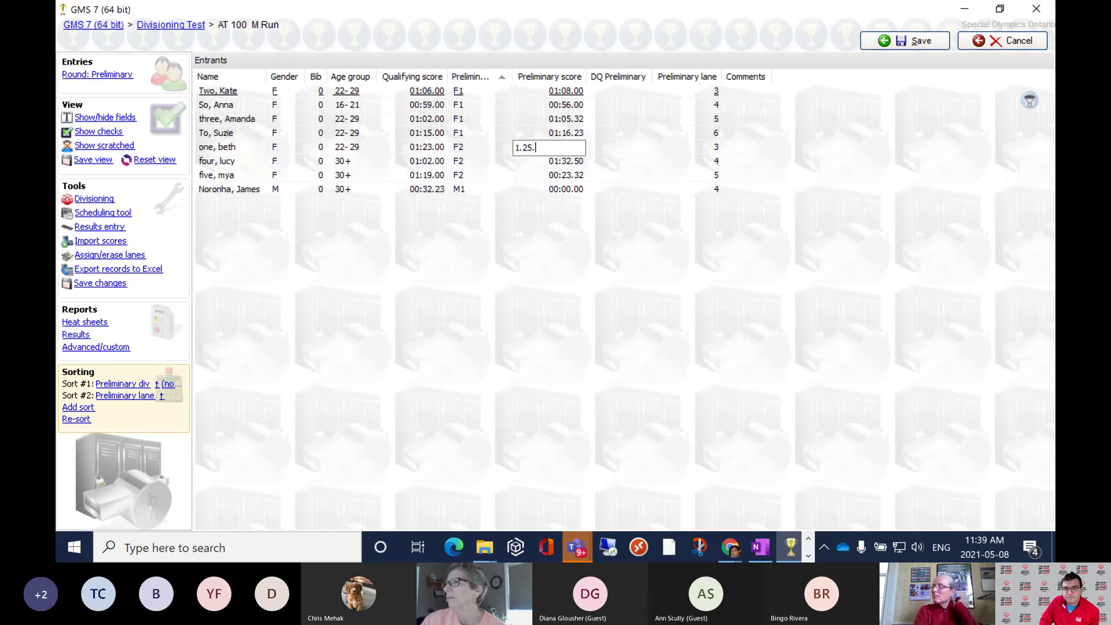
text(32)
key(Return)
text(1.05)
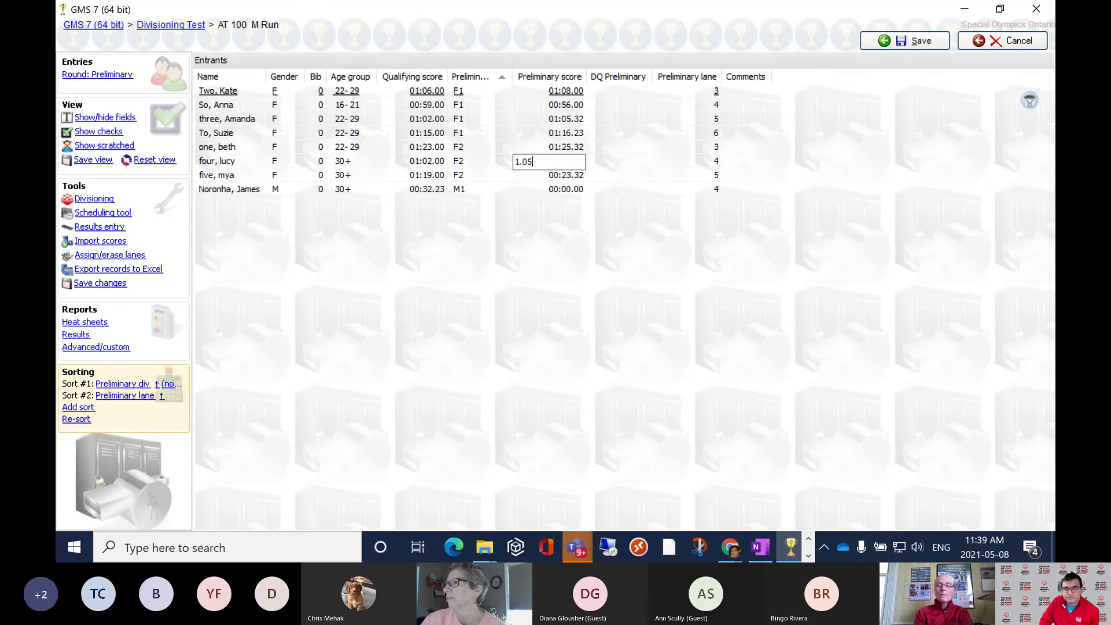
text(.32)
key(Return)
text(1.1)
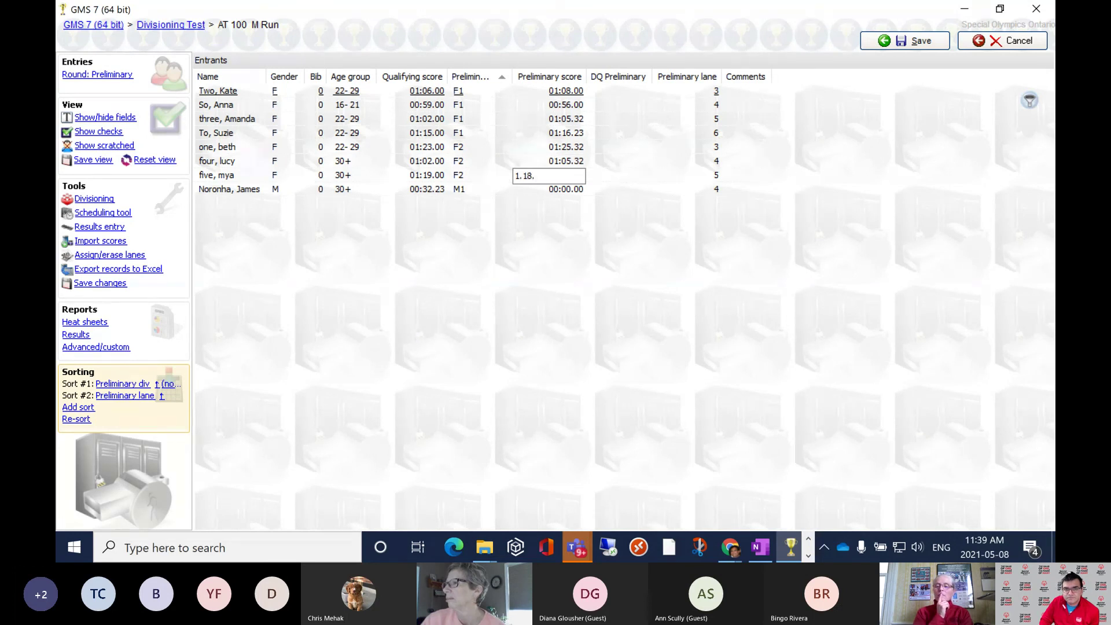
text(15)
key(Return)
text(36.56)
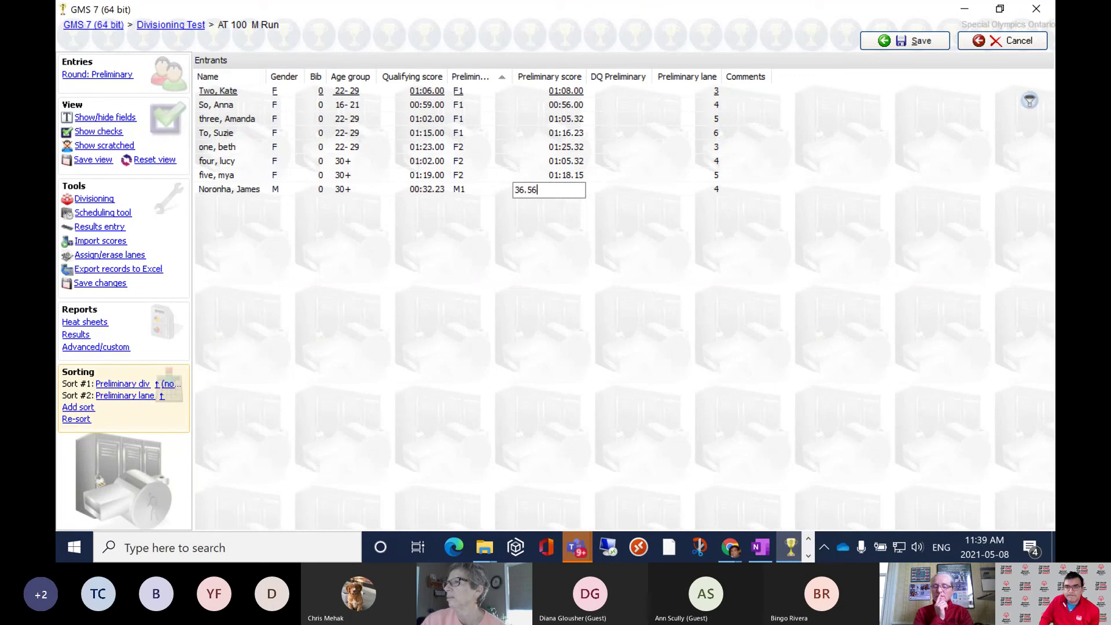
key(Return)
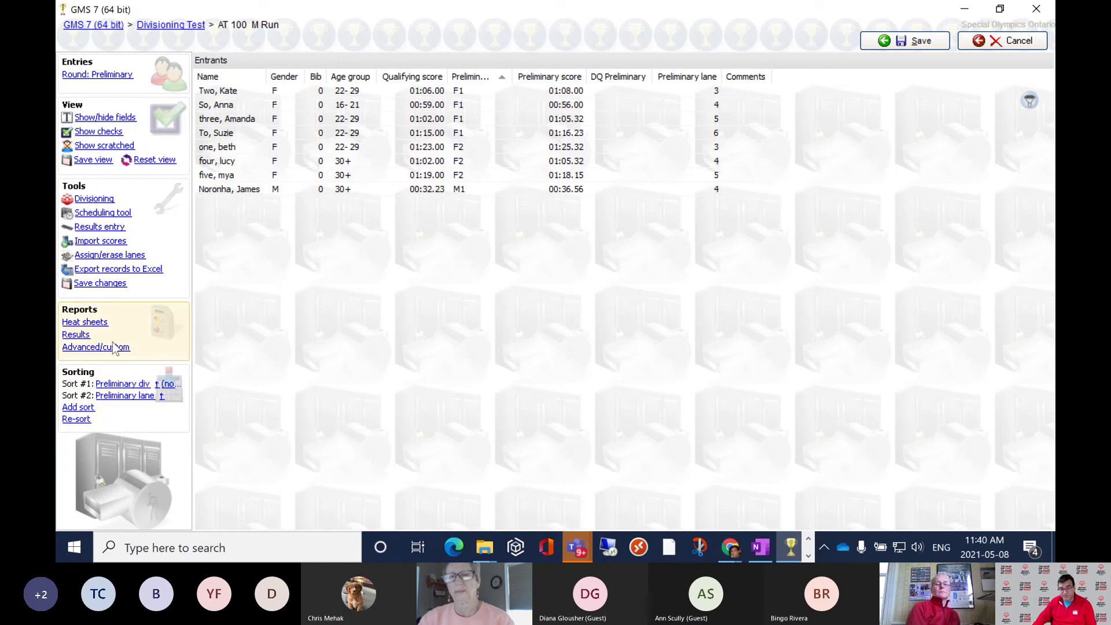
Save the scores and preview the 'Preliminary Round Results - with Qualifier - 2019' report at page width
click(84, 346)
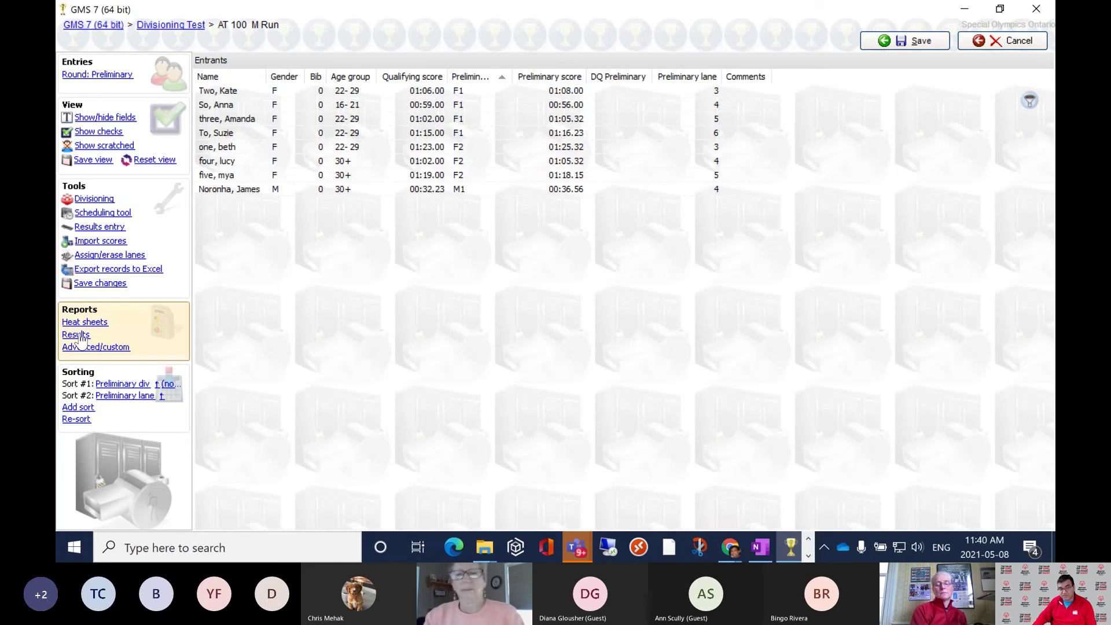
click(549, 305)
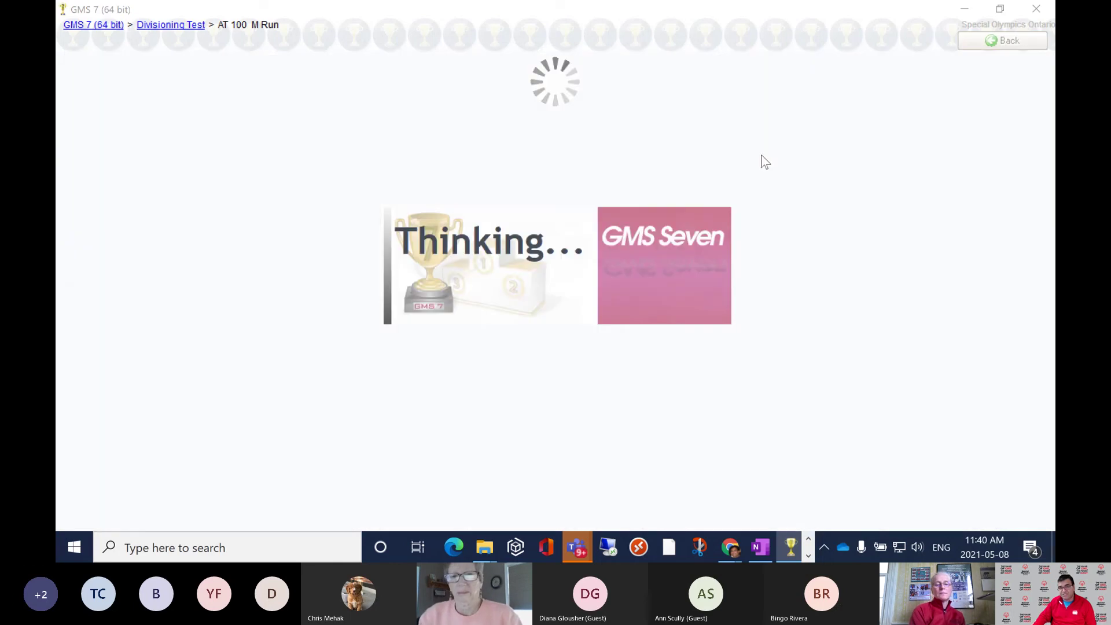
scroll(391, 260, down, 10)
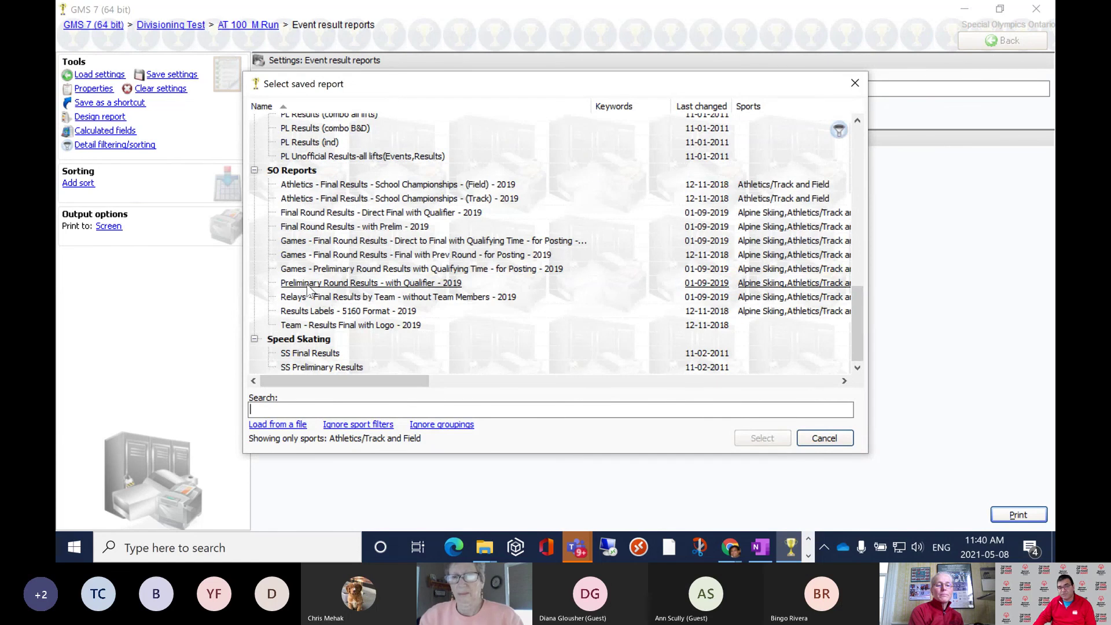
click(406, 284)
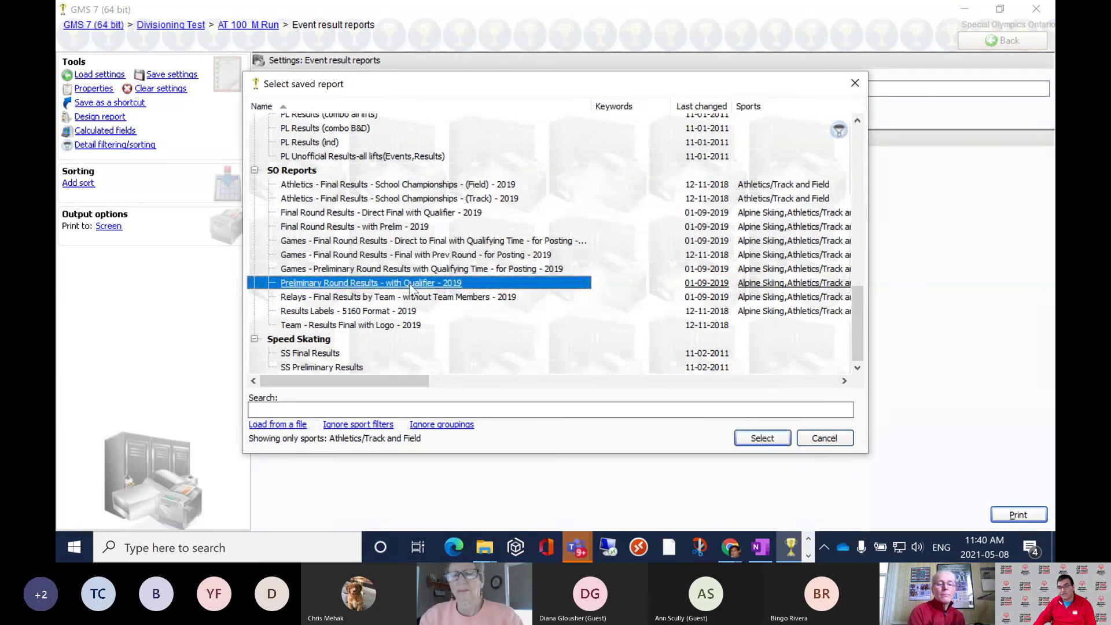
click(761, 438)
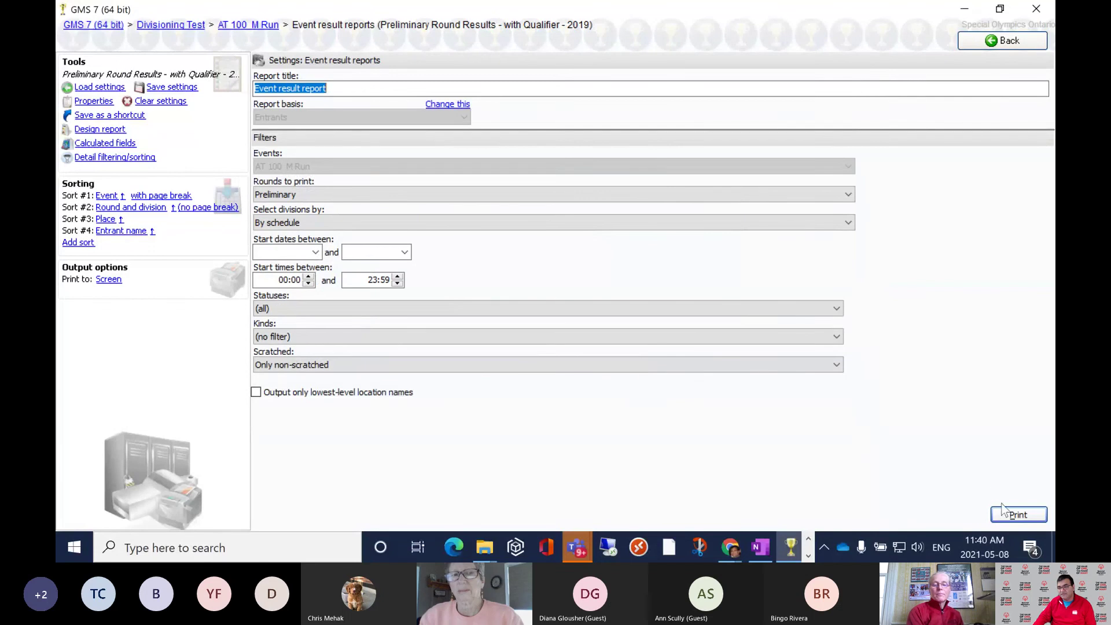
click(1012, 516)
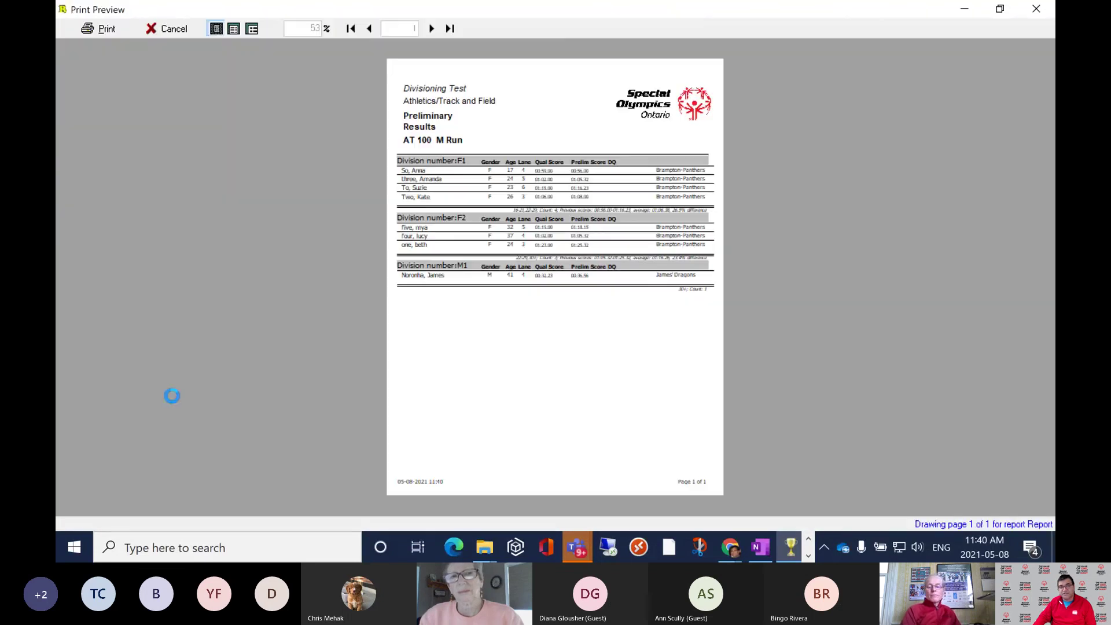
click(231, 32)
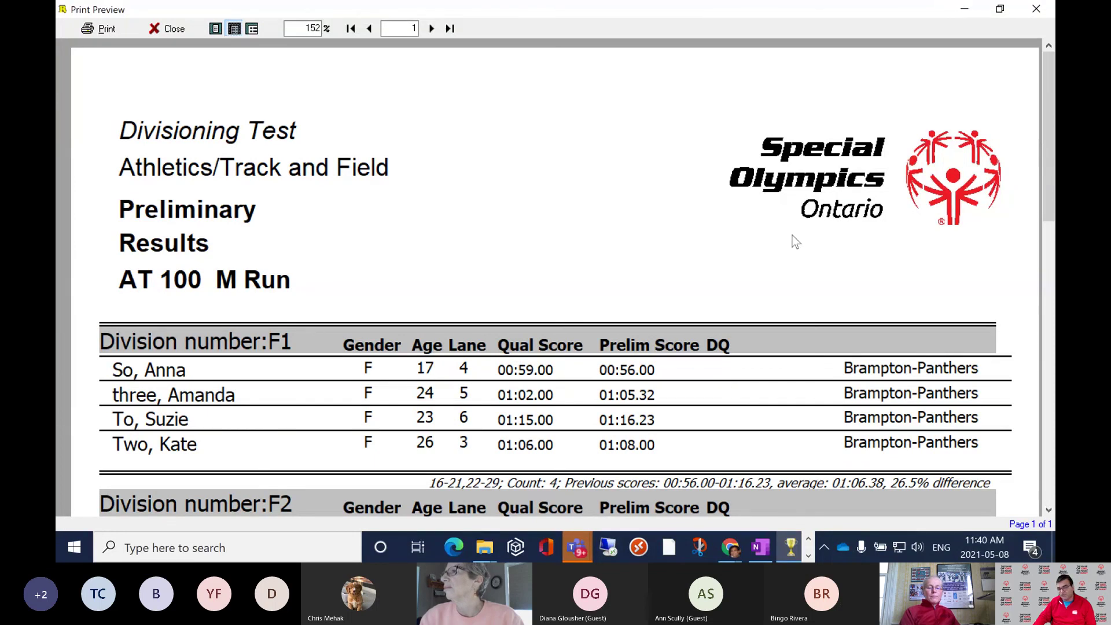
Close the preview, switch the entrants view to the Final round, and open Divisioning
click(172, 30)
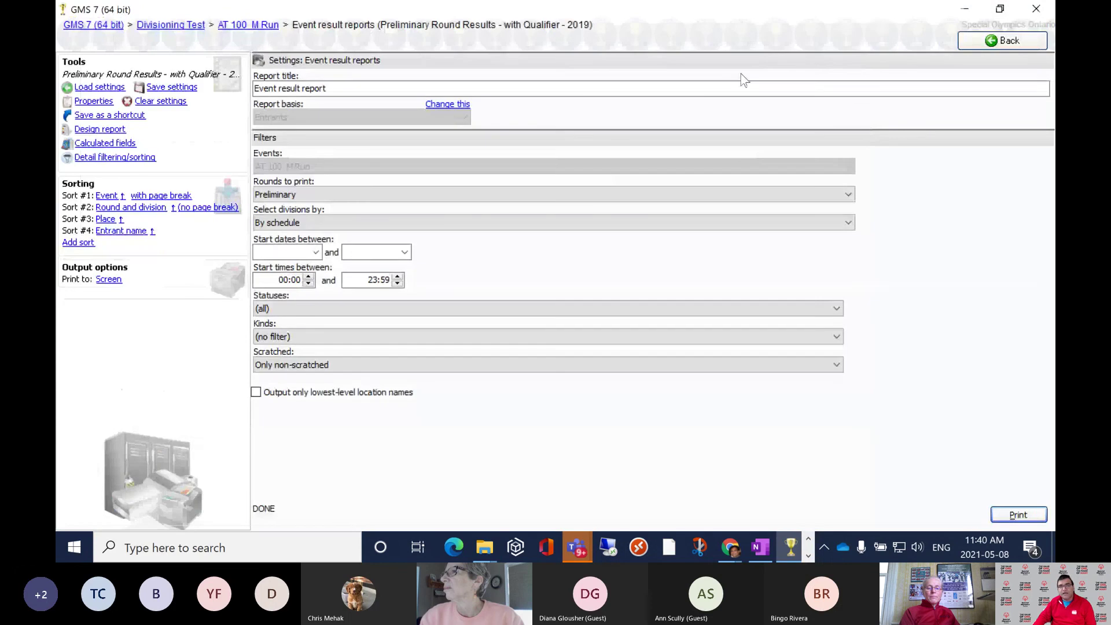
click(1002, 40)
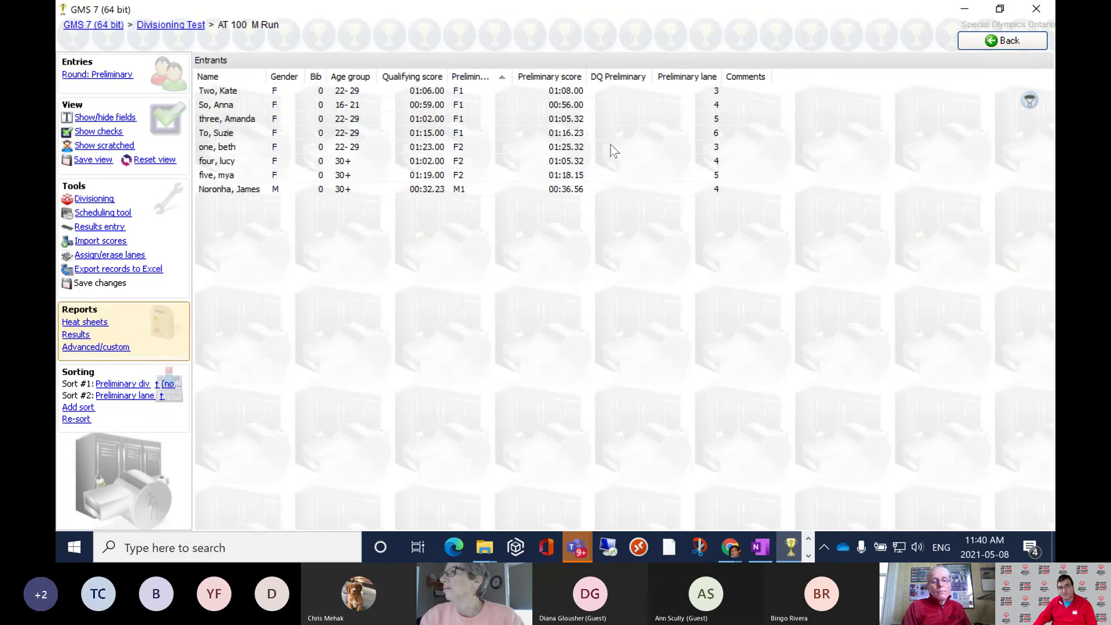
click(99, 76)
click(120, 102)
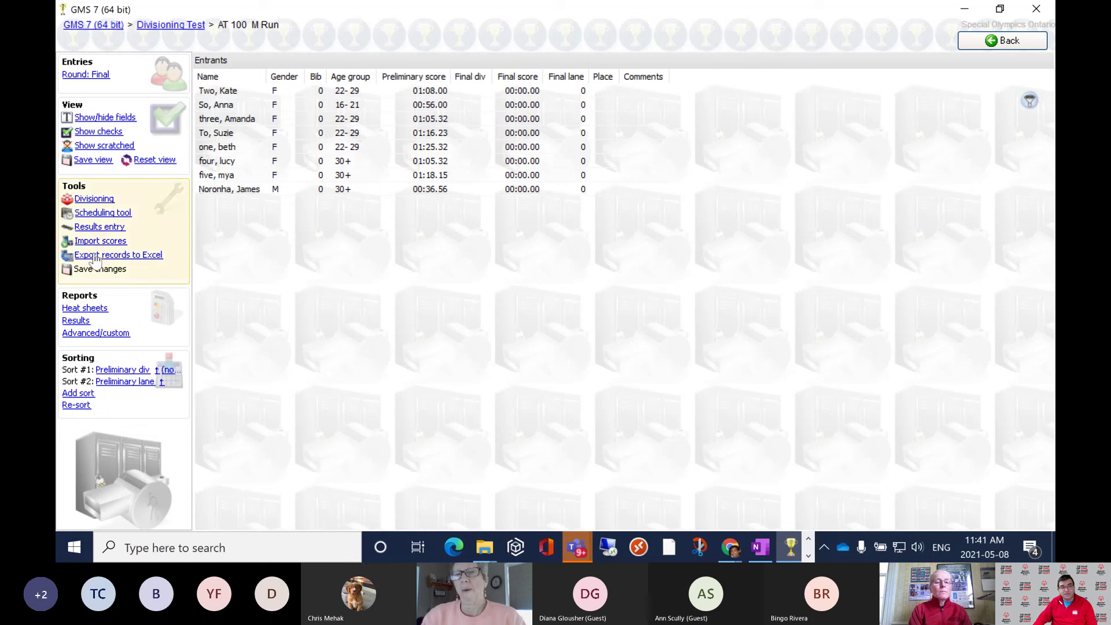
click(96, 199)
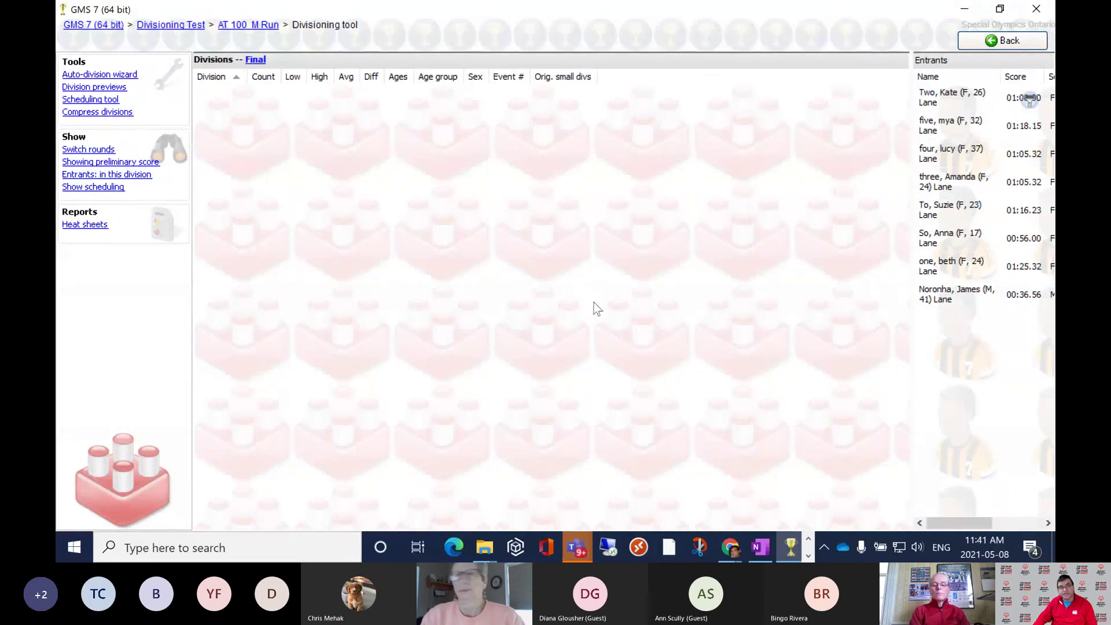
Auto-divide Final entrants by Preliminary score, max 8 per division, creating F1–F4 and M1
click(102, 75)
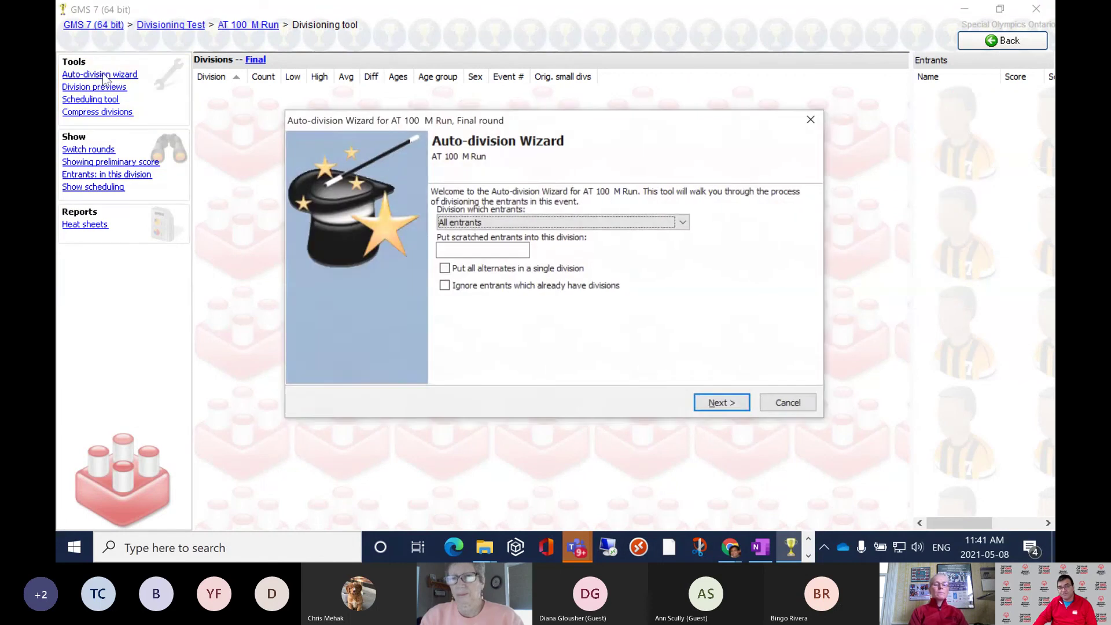
click(723, 404)
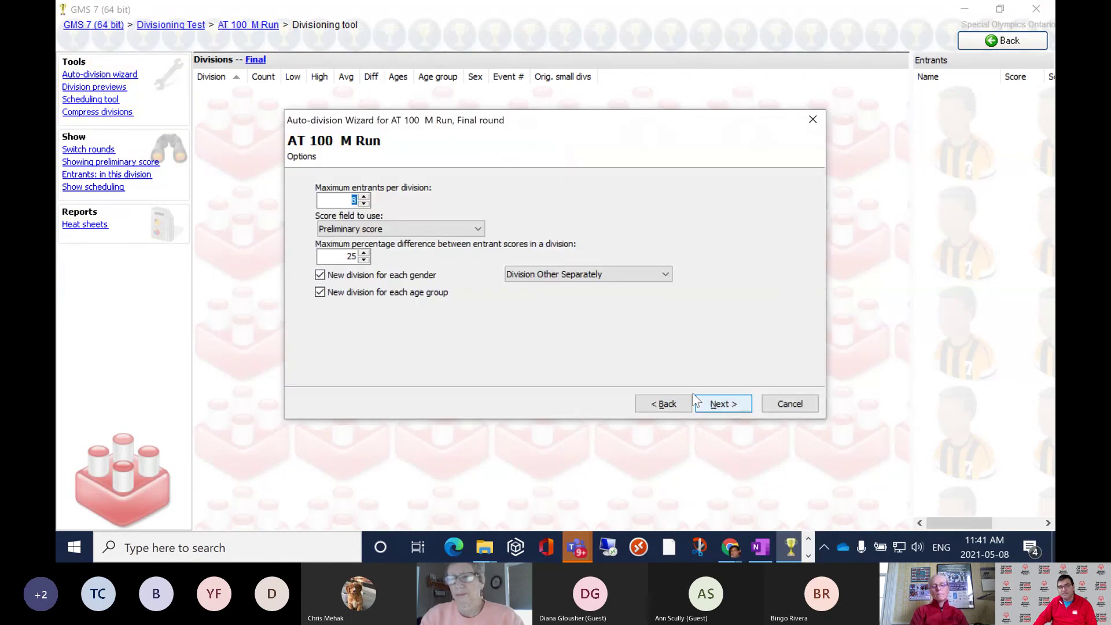
click(354, 199)
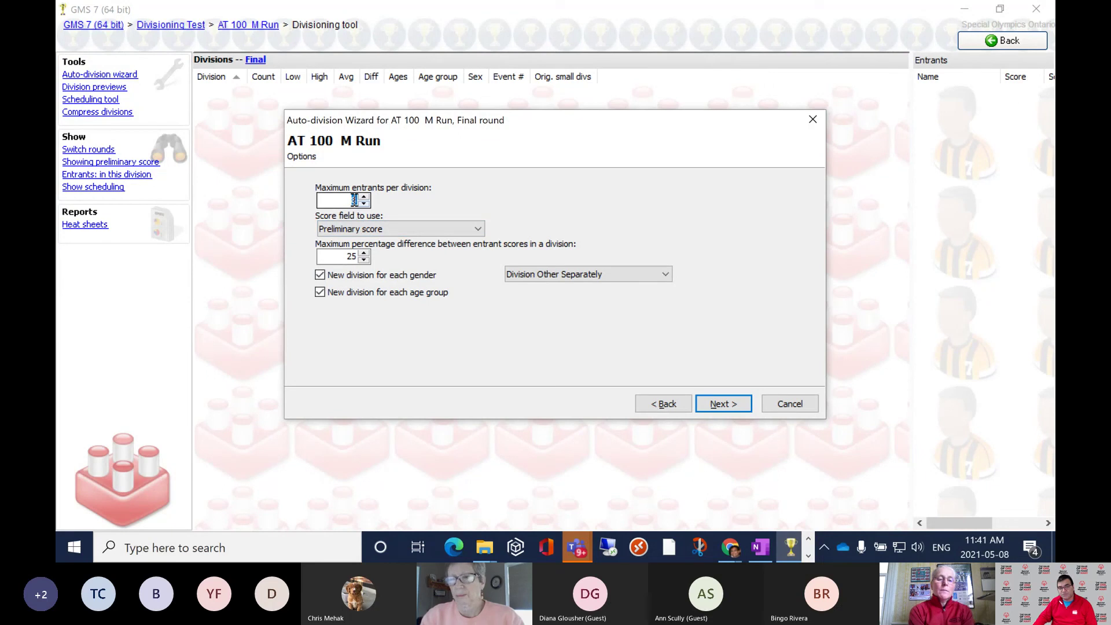
double_click(354, 200)
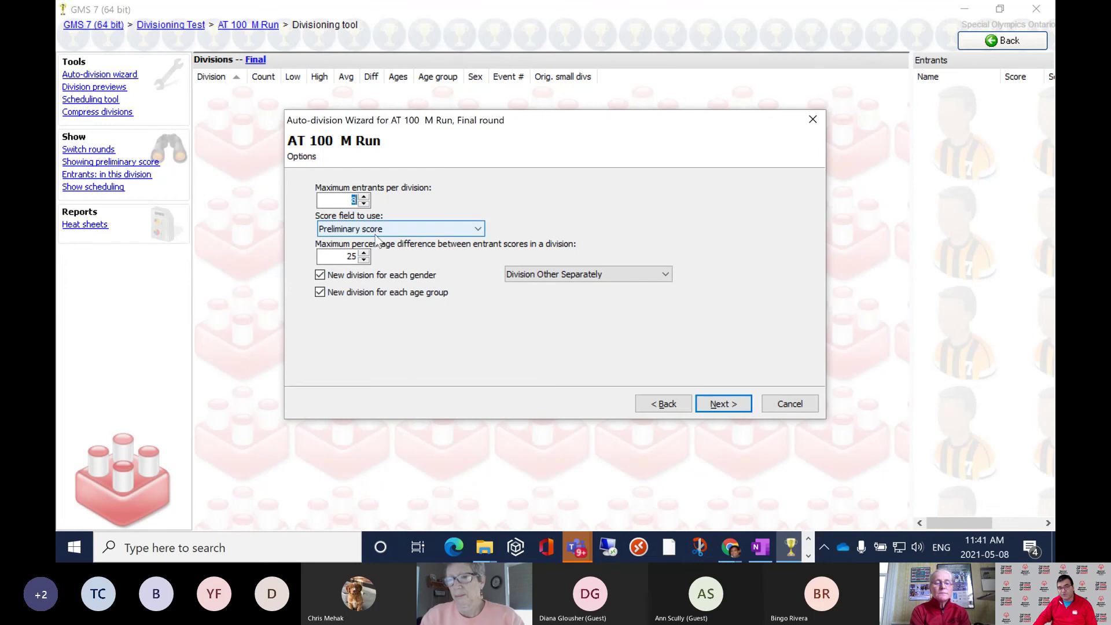
click(338, 231)
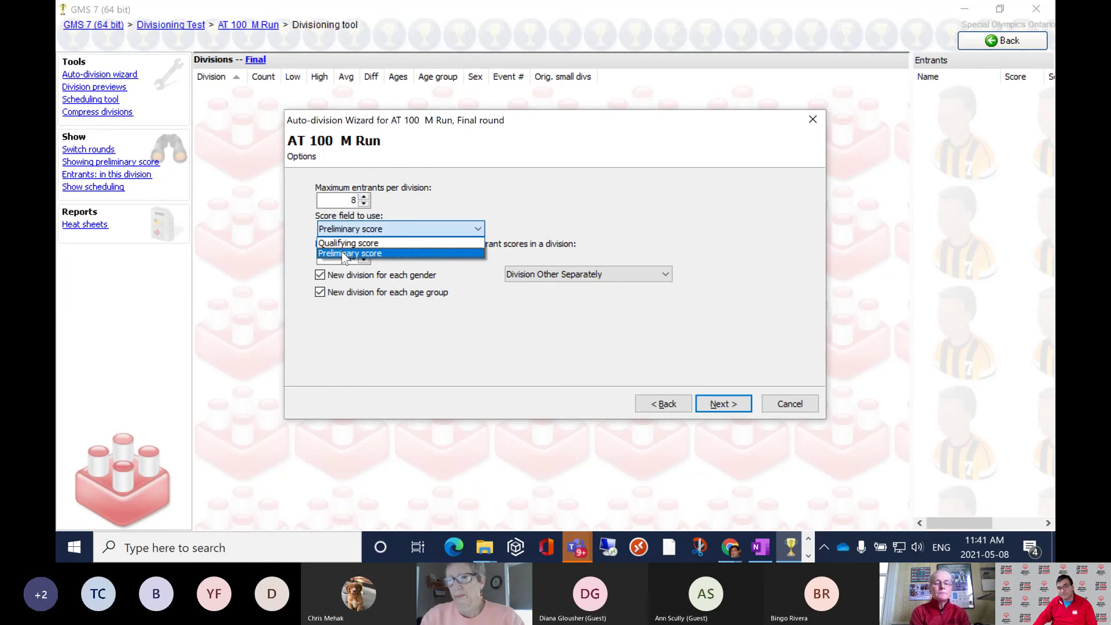
click(345, 254)
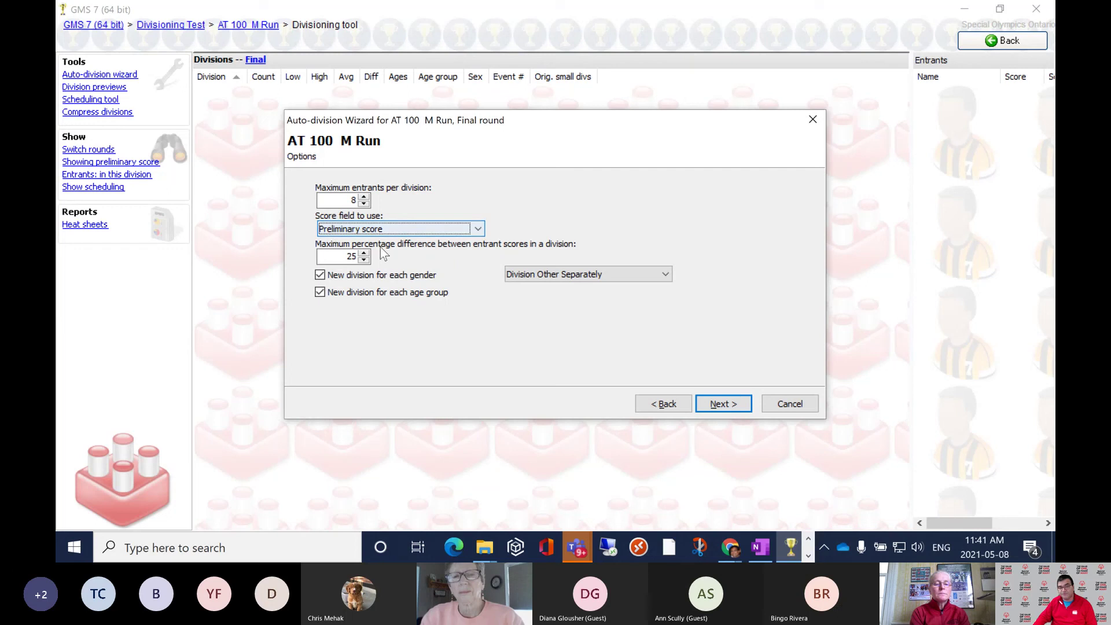
click(732, 402)
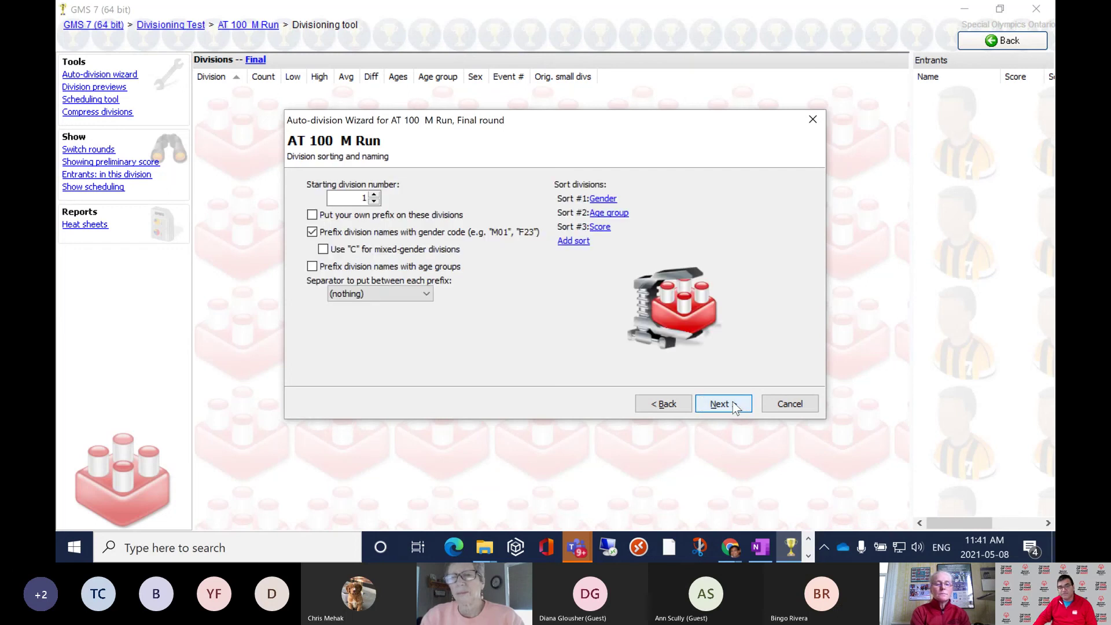
click(732, 402)
click(732, 402)
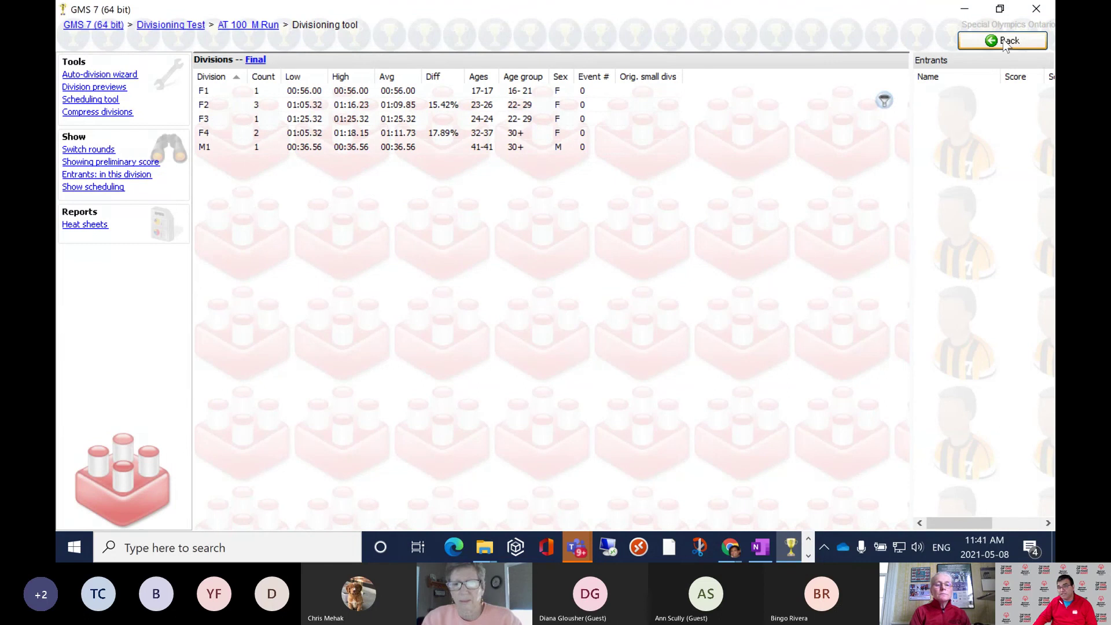
click(1003, 42)
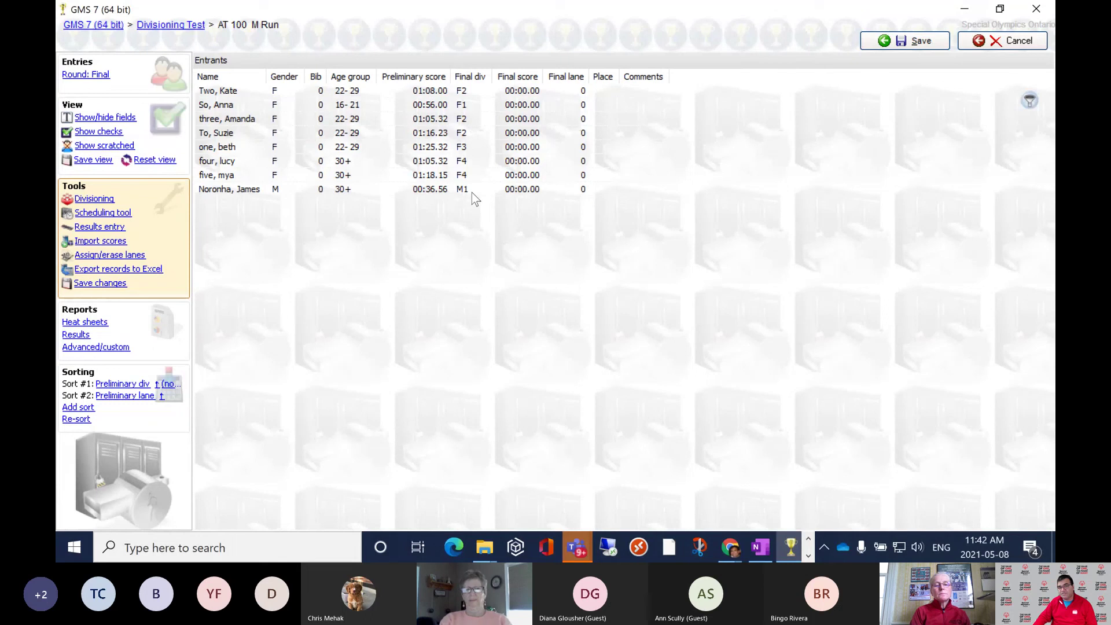
Assign Final-round lanes to all divisions
mouse_move(473, 186)
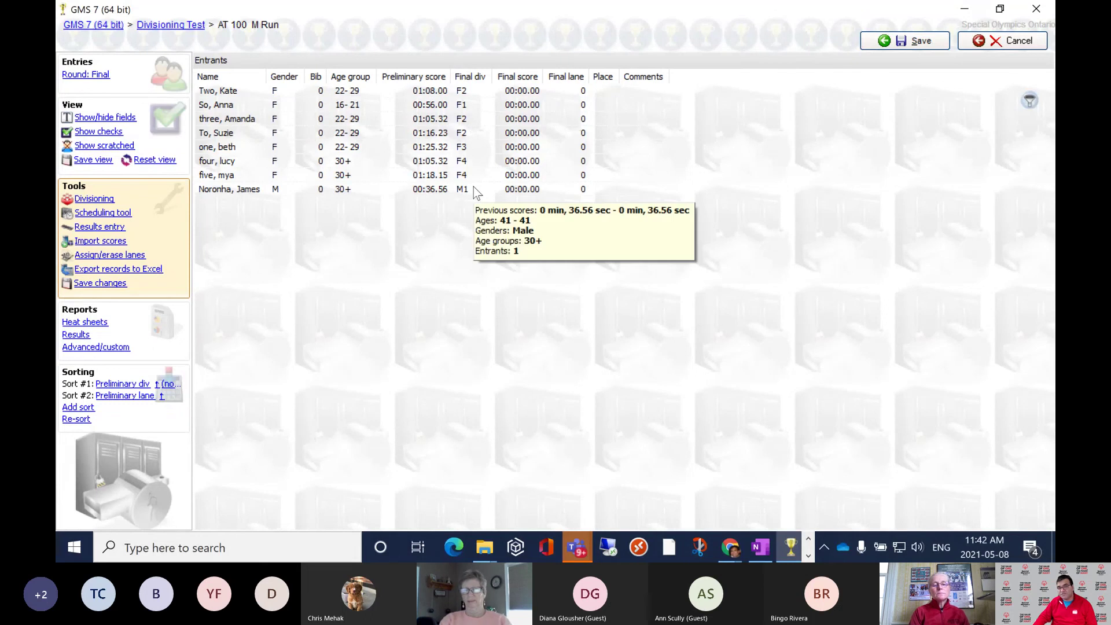
click(88, 255)
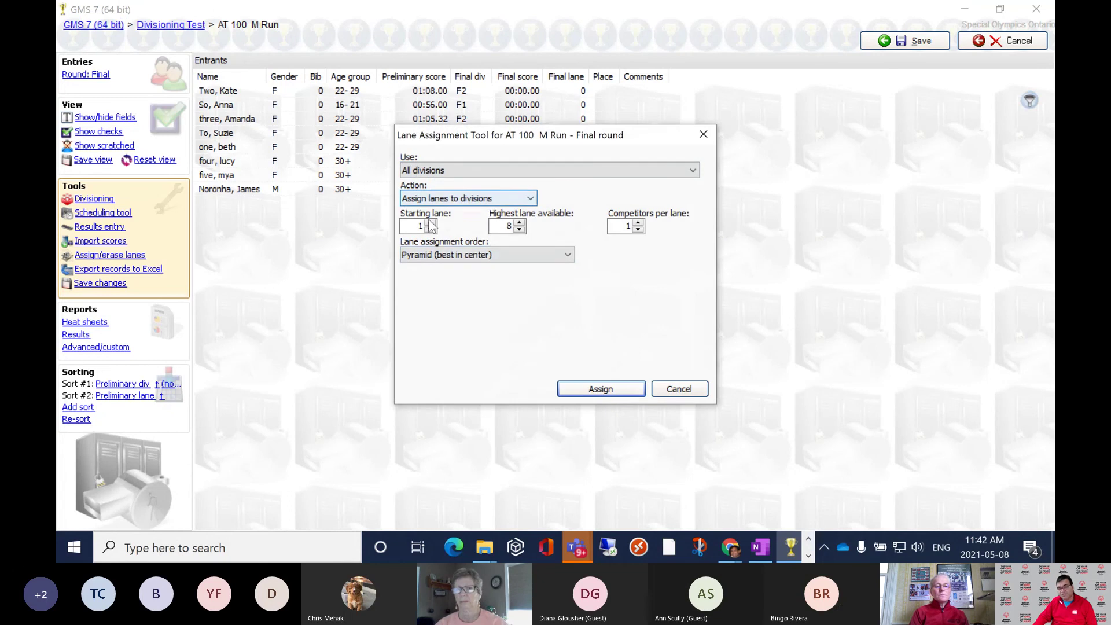
click(600, 389)
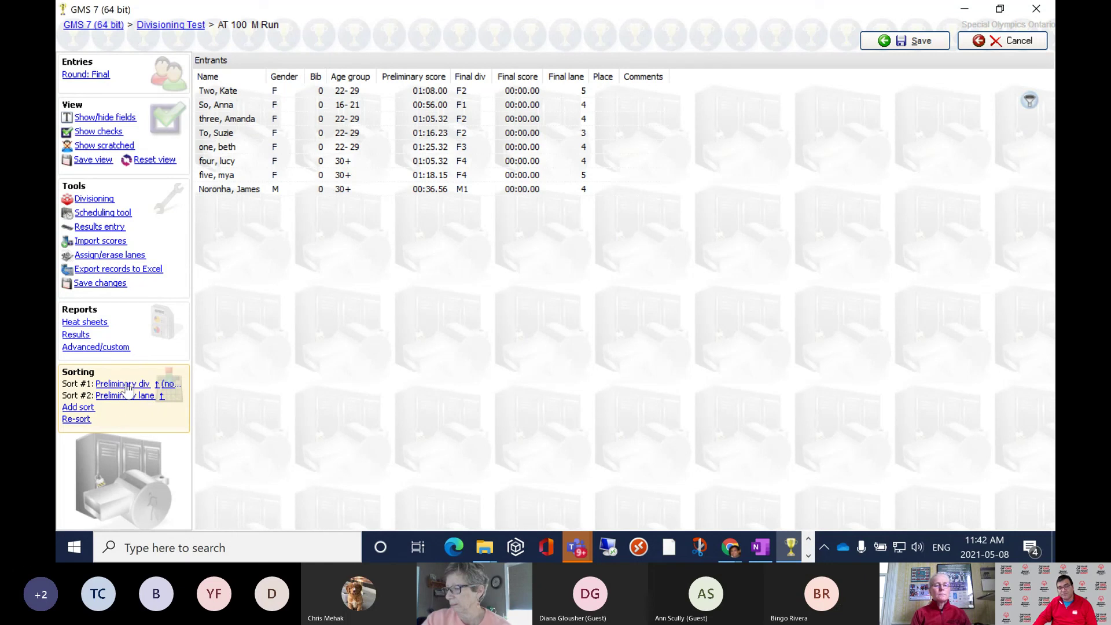
Sort entrants by Place, Final div and Final lane, then open Final results entry
click(127, 385)
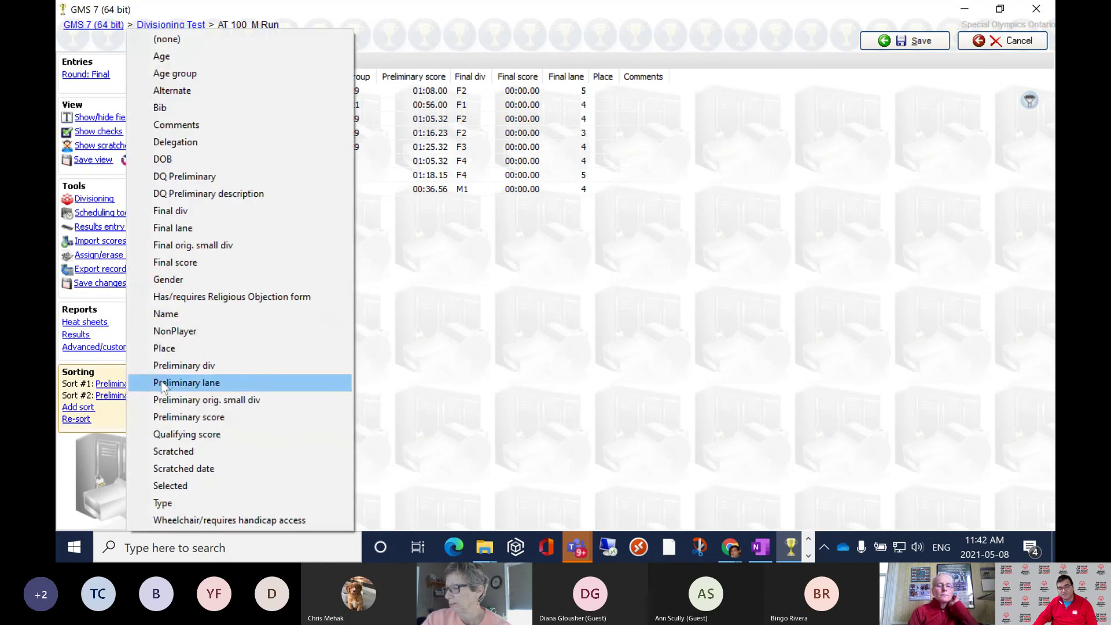
click(209, 210)
click(104, 395)
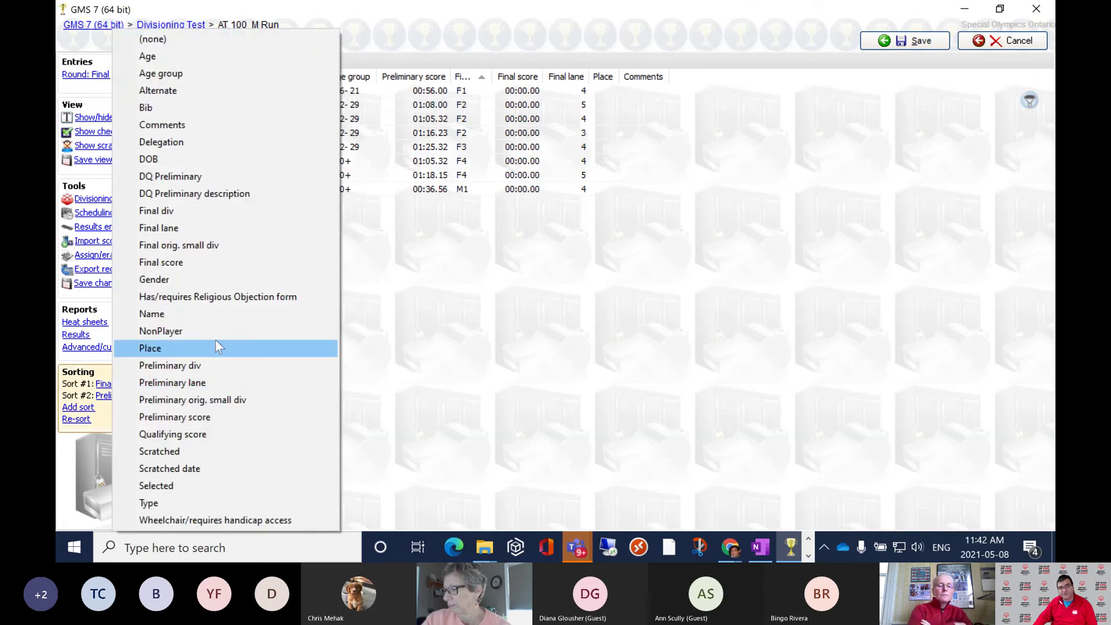
click(217, 227)
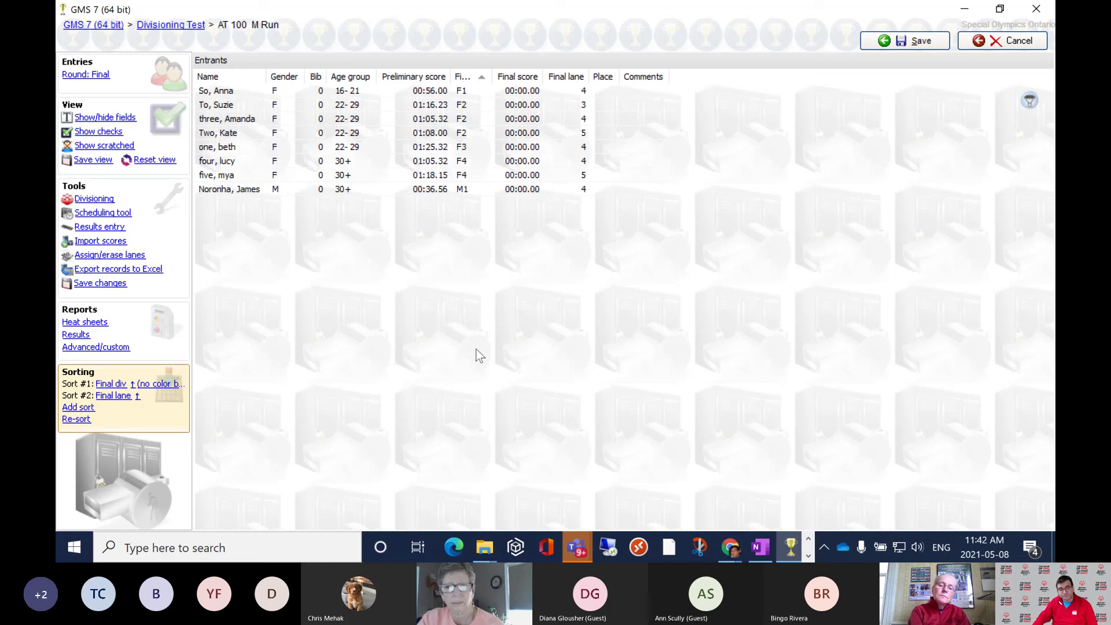
click(114, 384)
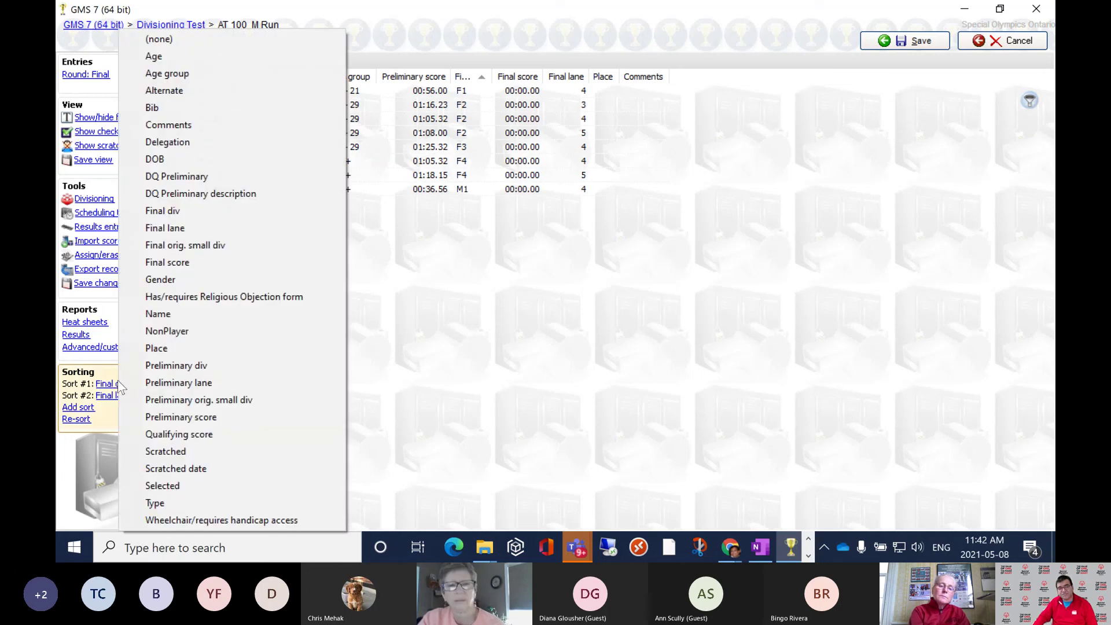
click(189, 348)
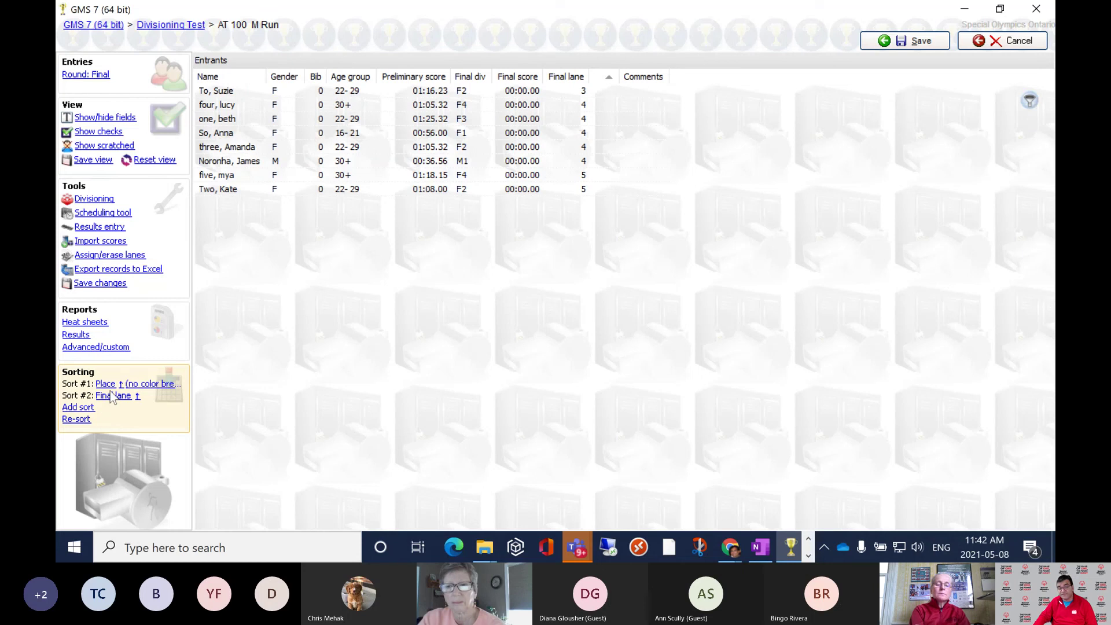
click(113, 396)
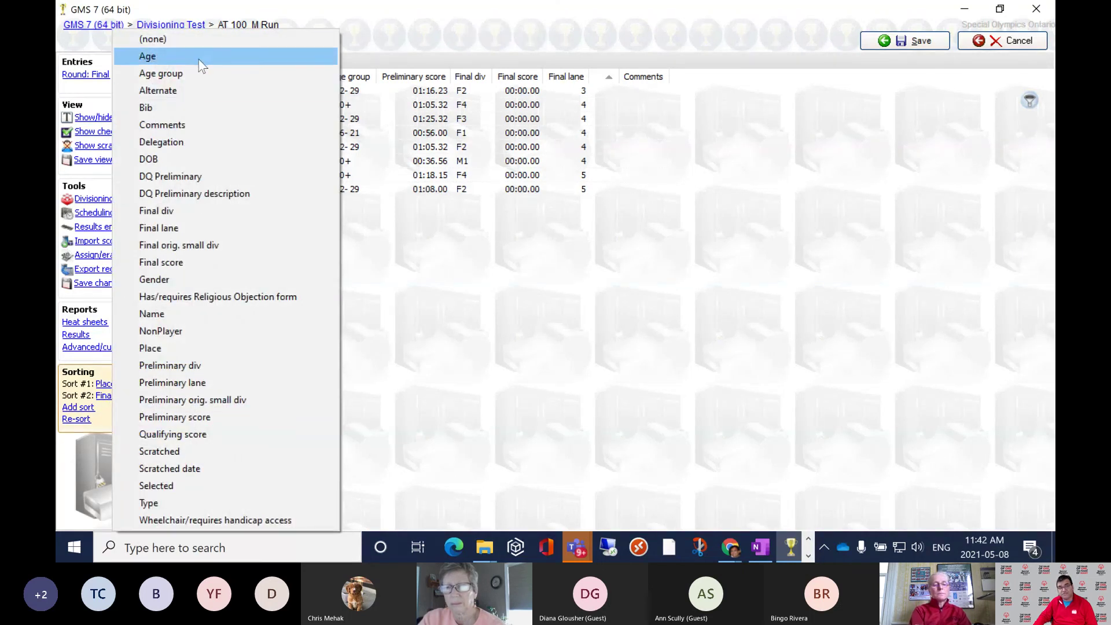
click(205, 215)
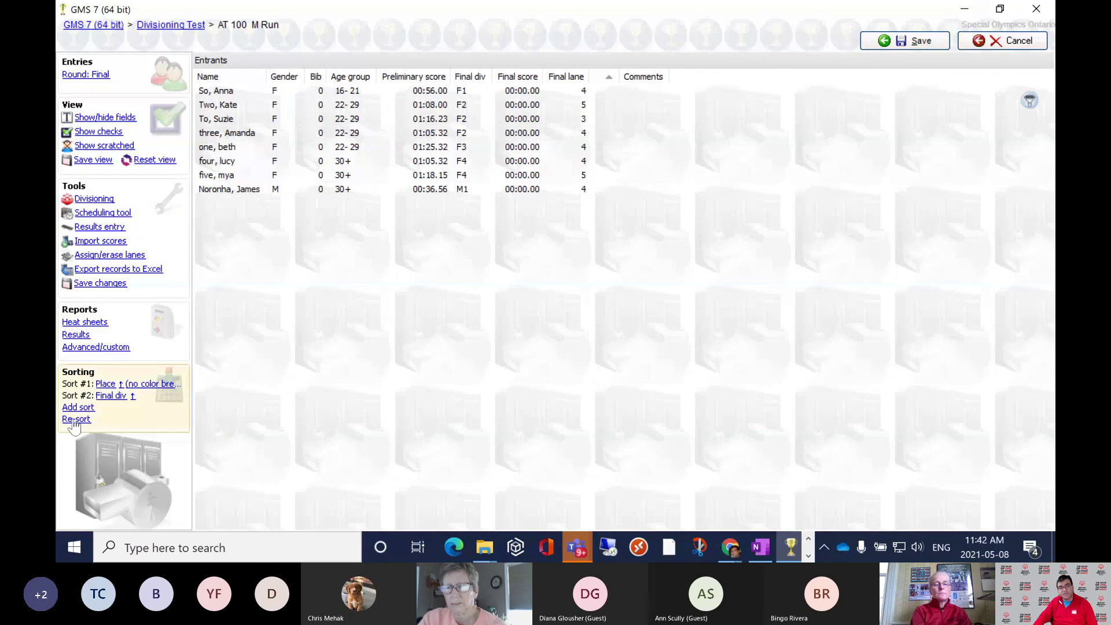
click(110, 395)
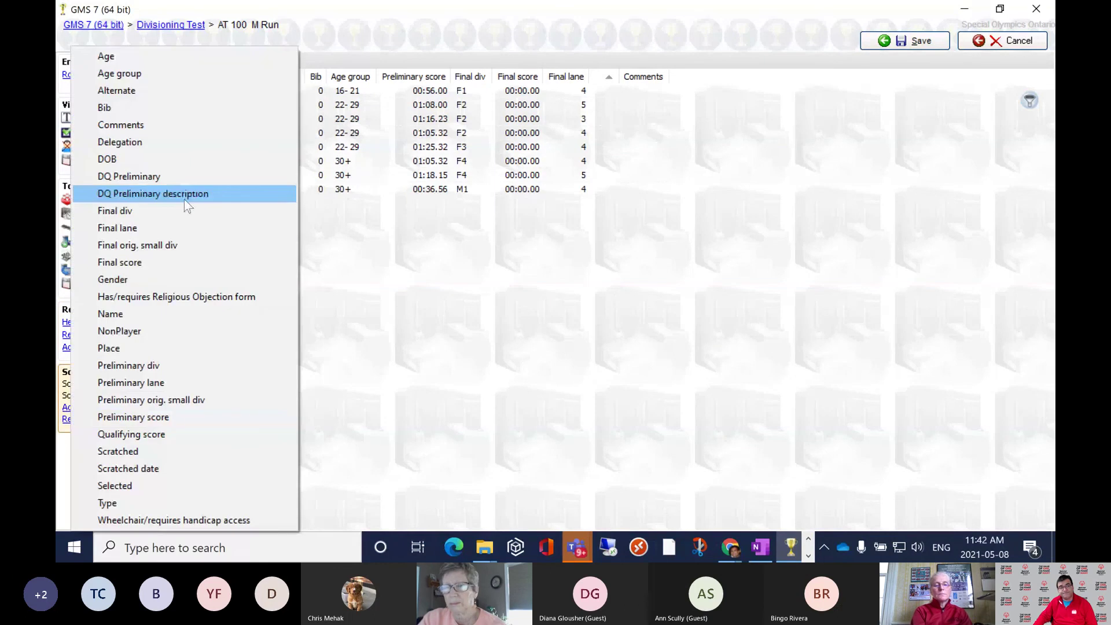
click(185, 228)
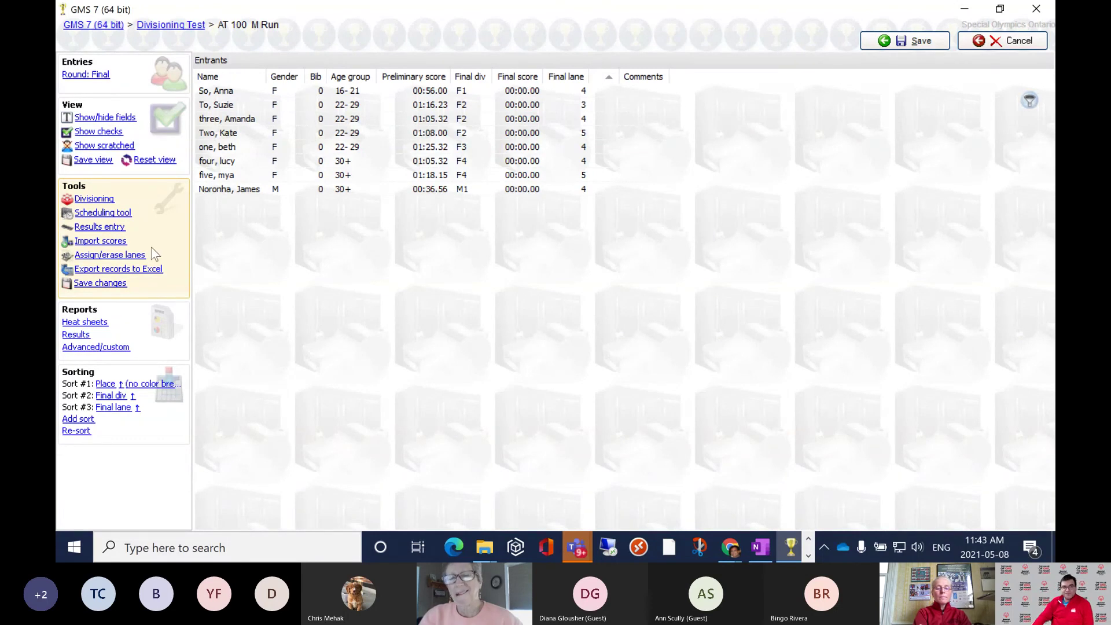
click(110, 228)
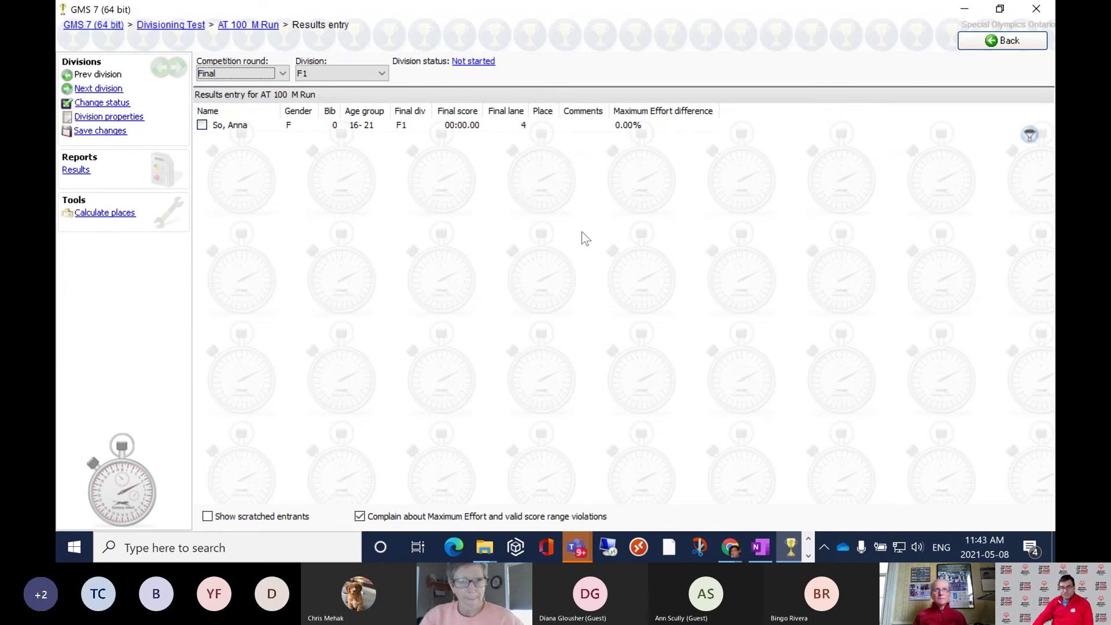
Enter the F1 entrant's final score of 01:15.32
click(459, 127)
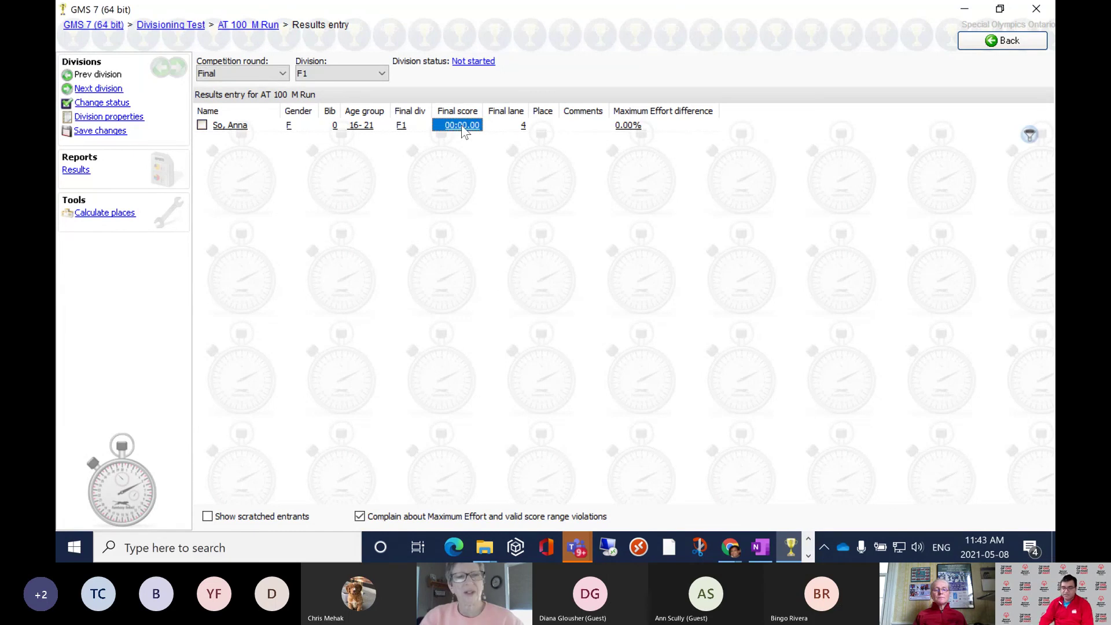
text(1.15)
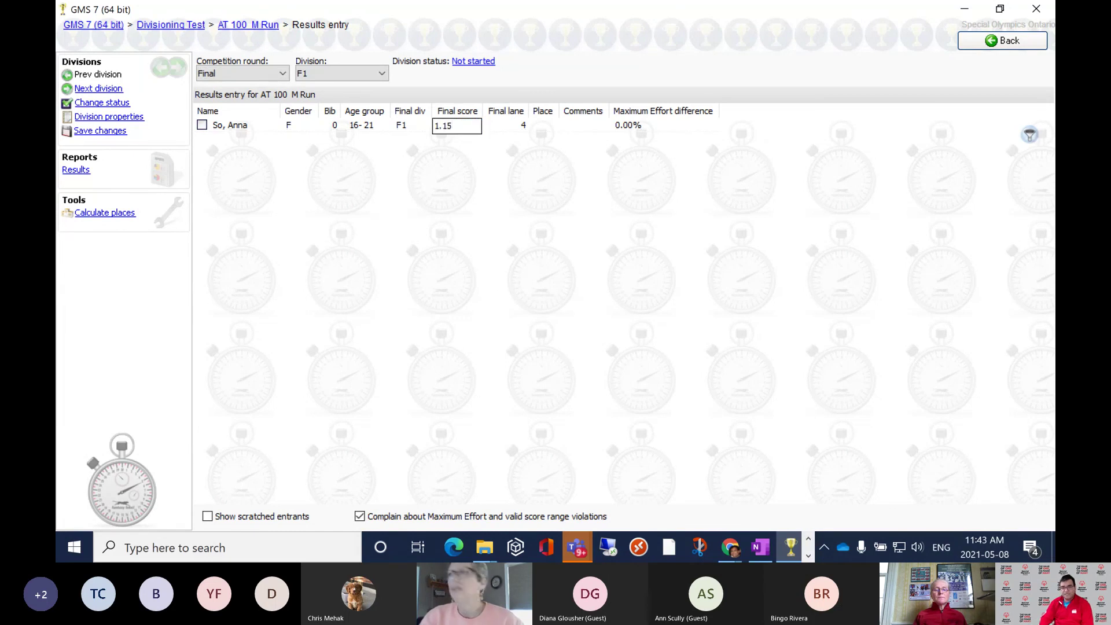
text(.32)
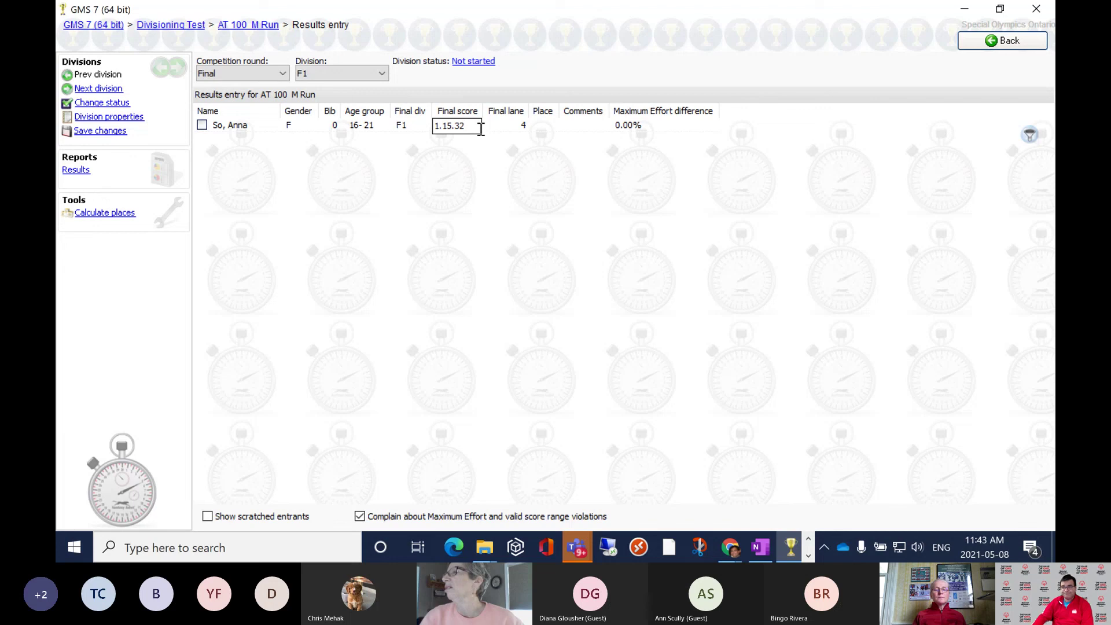
key(Return)
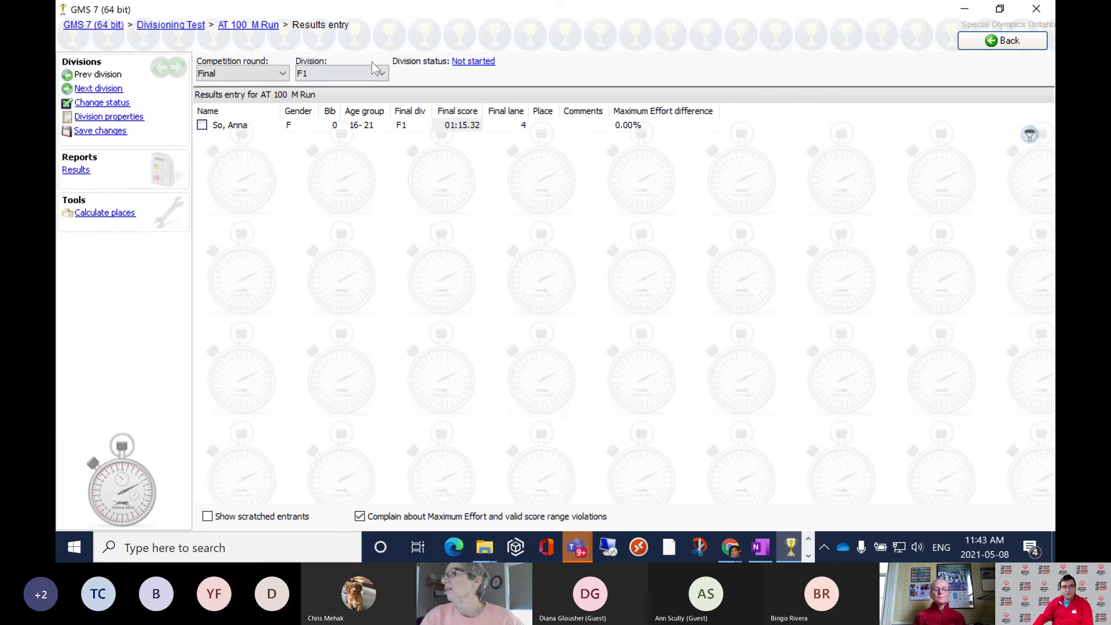
Enter division F2's final times 00:32.23, 01:23.32 and 01:15.23
click(375, 71)
key(Down)
key(Return)
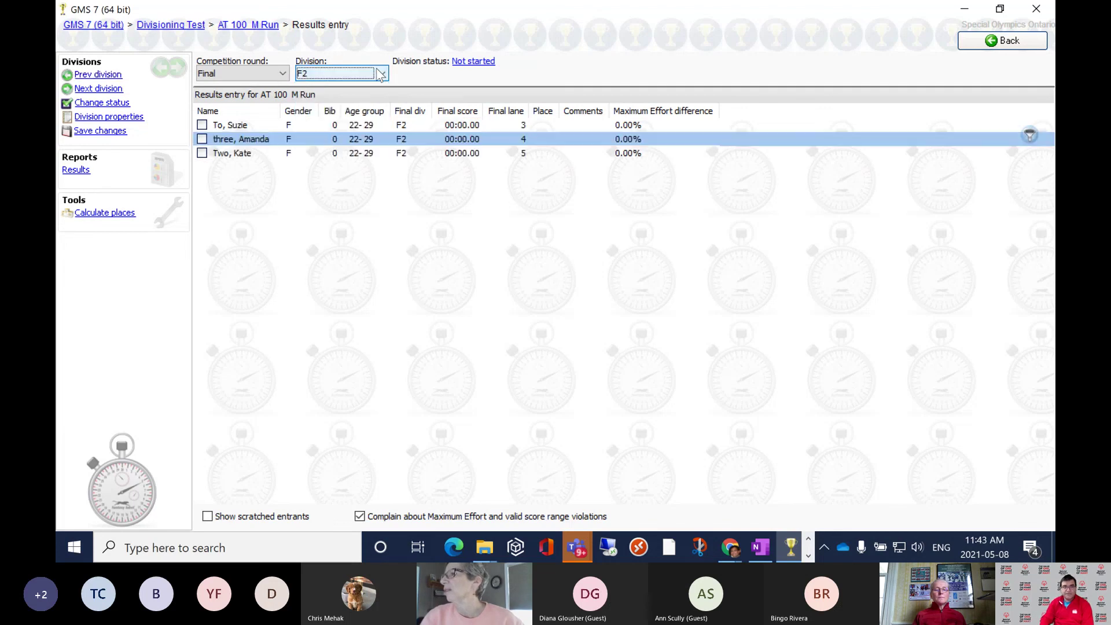
key(Tab)
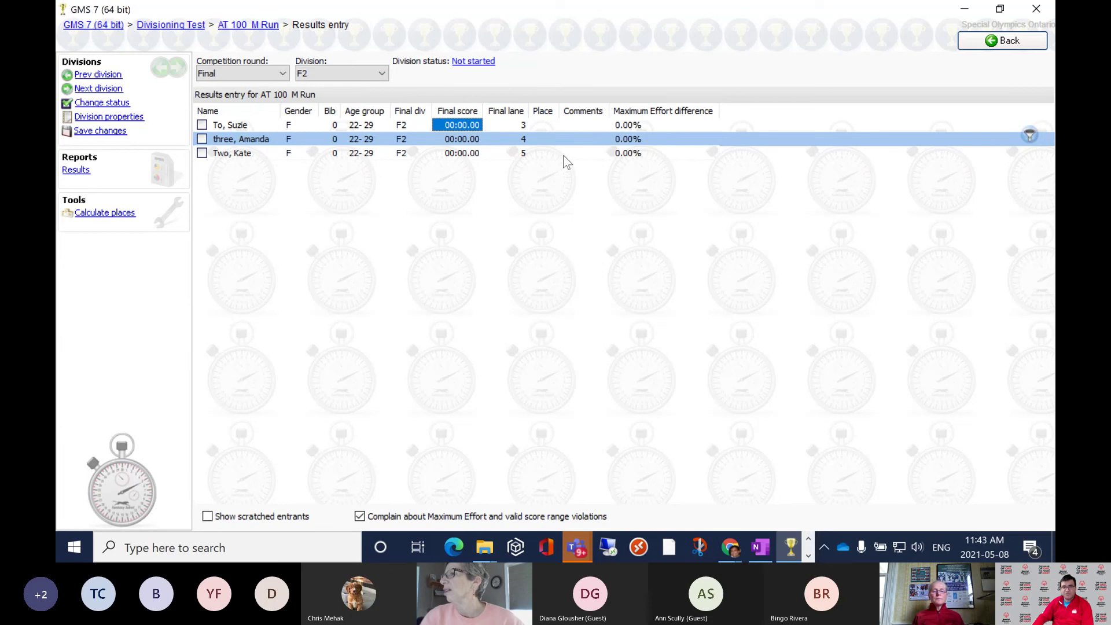
text(32.23)
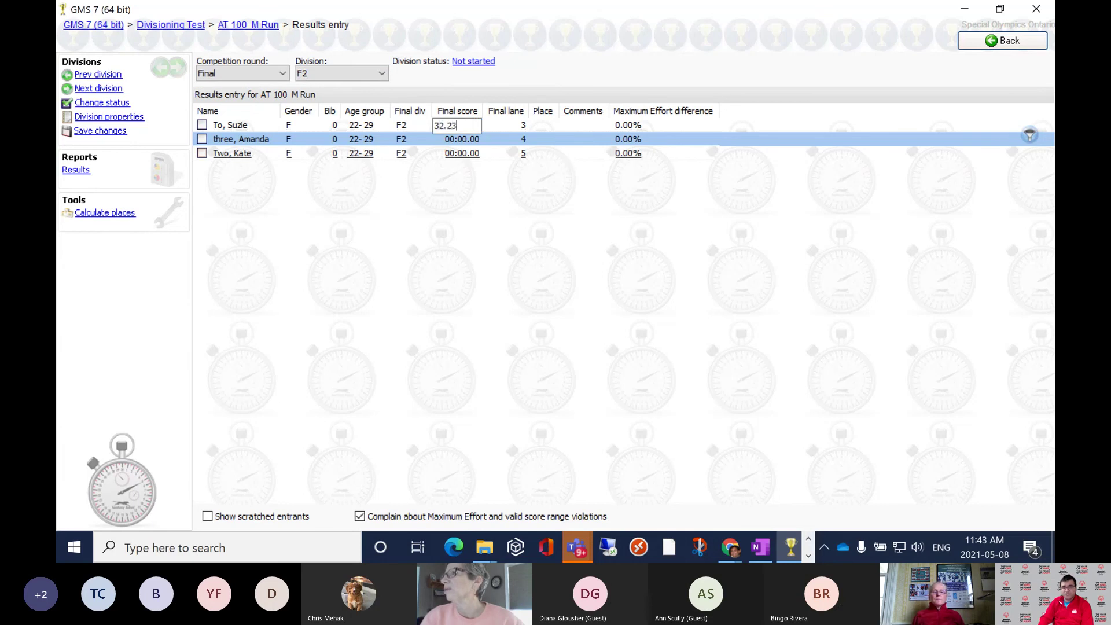
key(Tab)
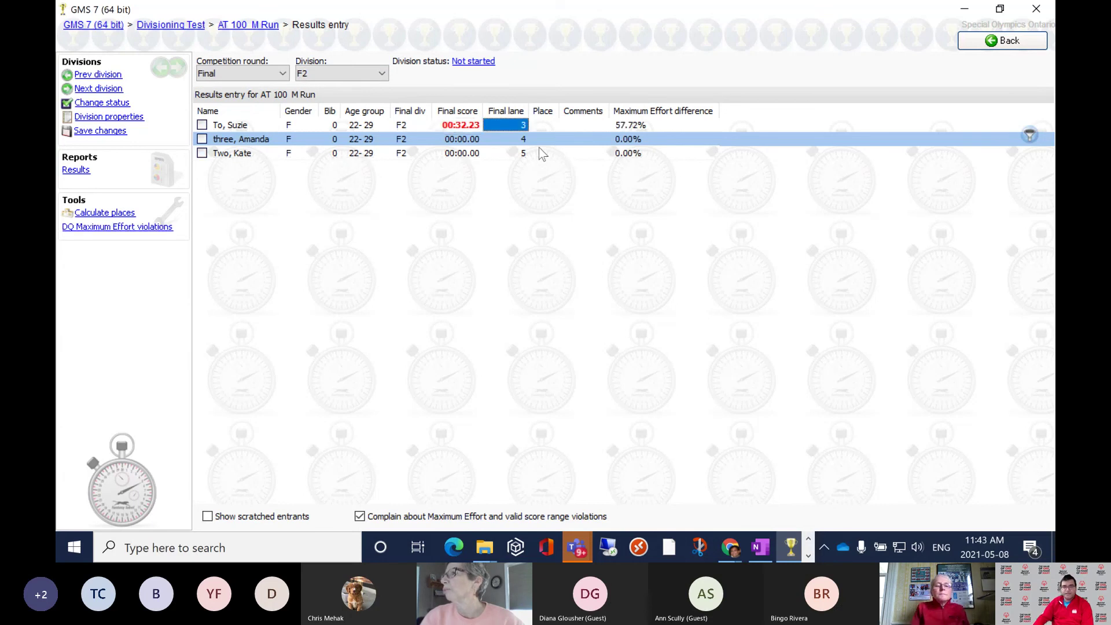
click(450, 139)
text(1)
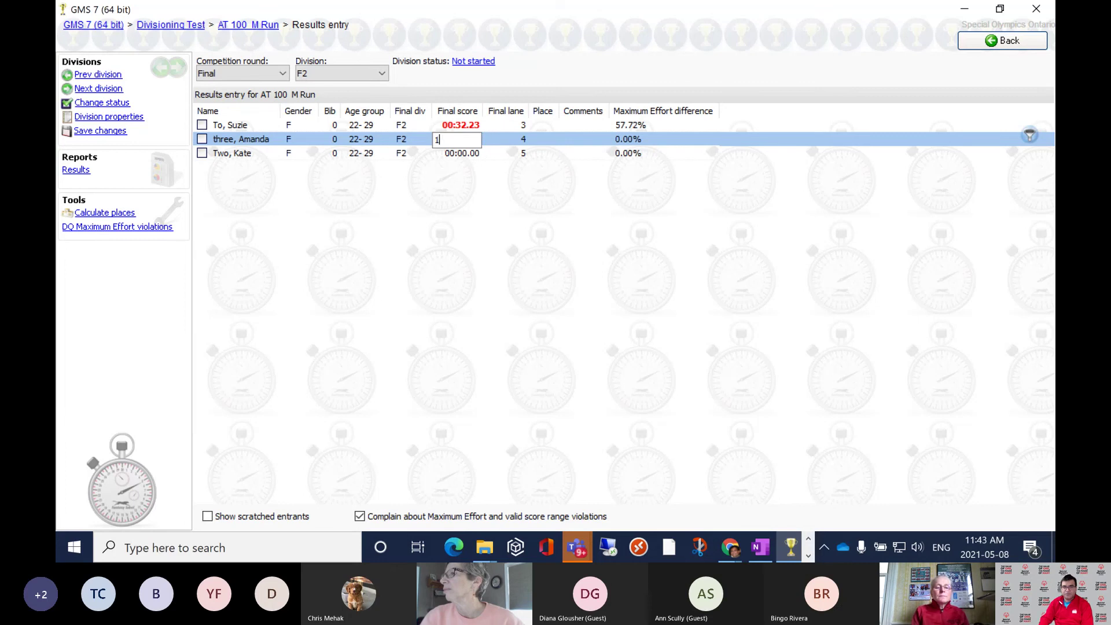
text(.23.)
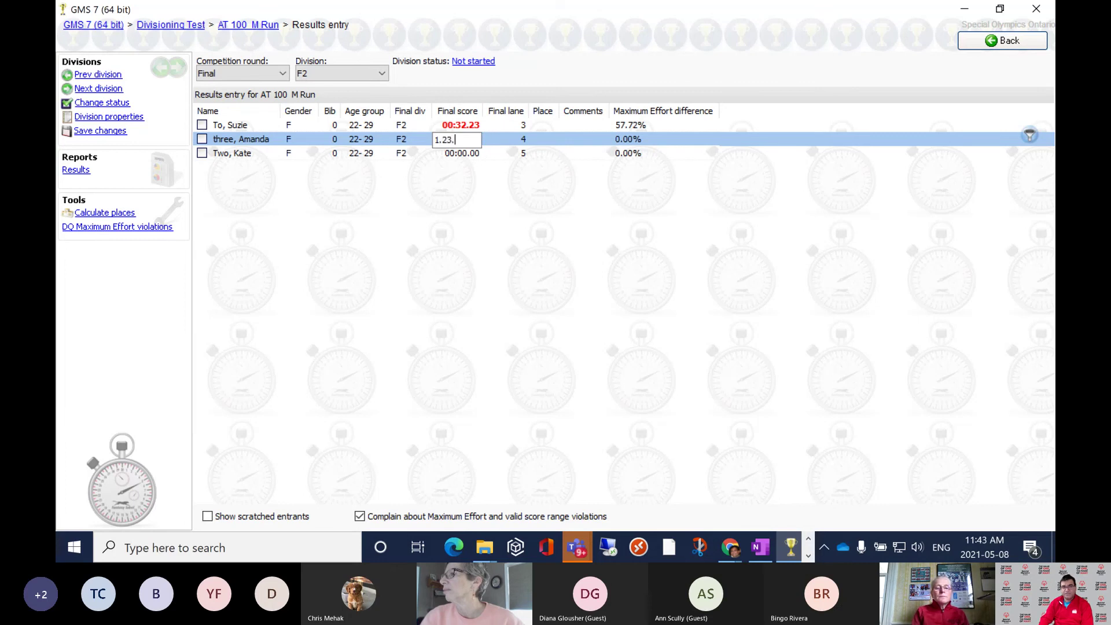
text(32)
key(Tab)
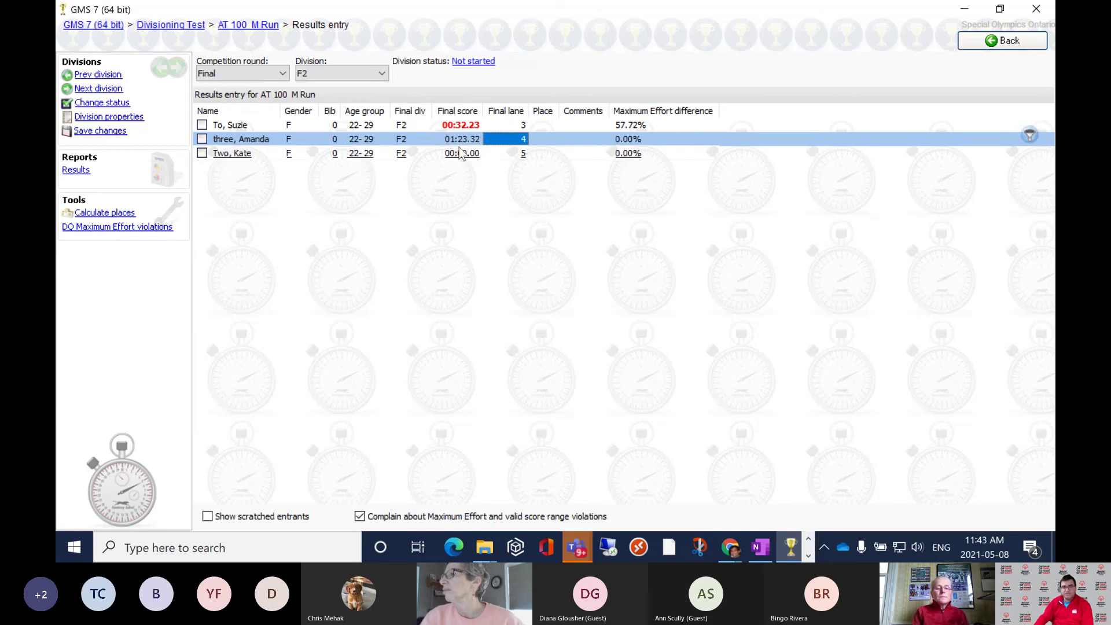
click(460, 154)
text(1.15.23)
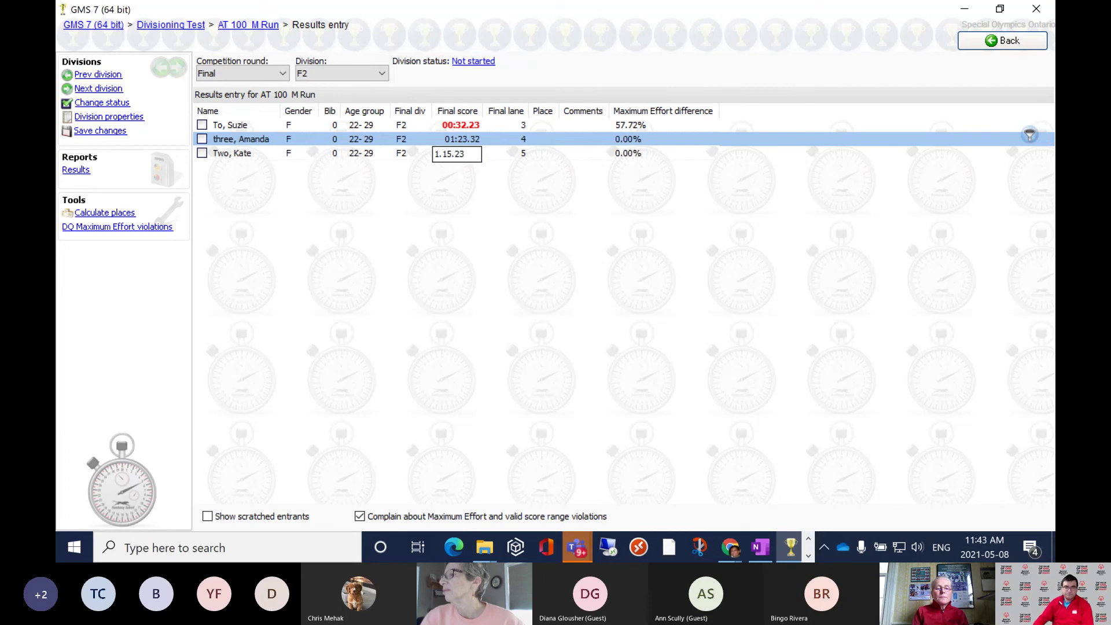
key(Return)
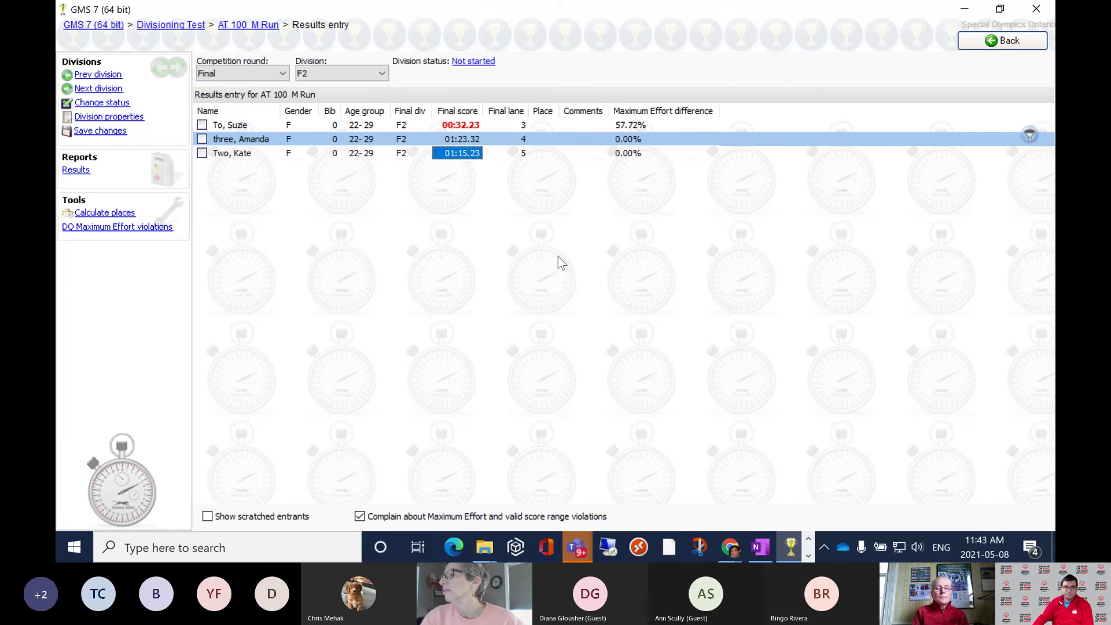
click(355, 74)
Enter final times 00:23.32 for F3 and 01:12.32 and 00:23.32 for F4
click(351, 108)
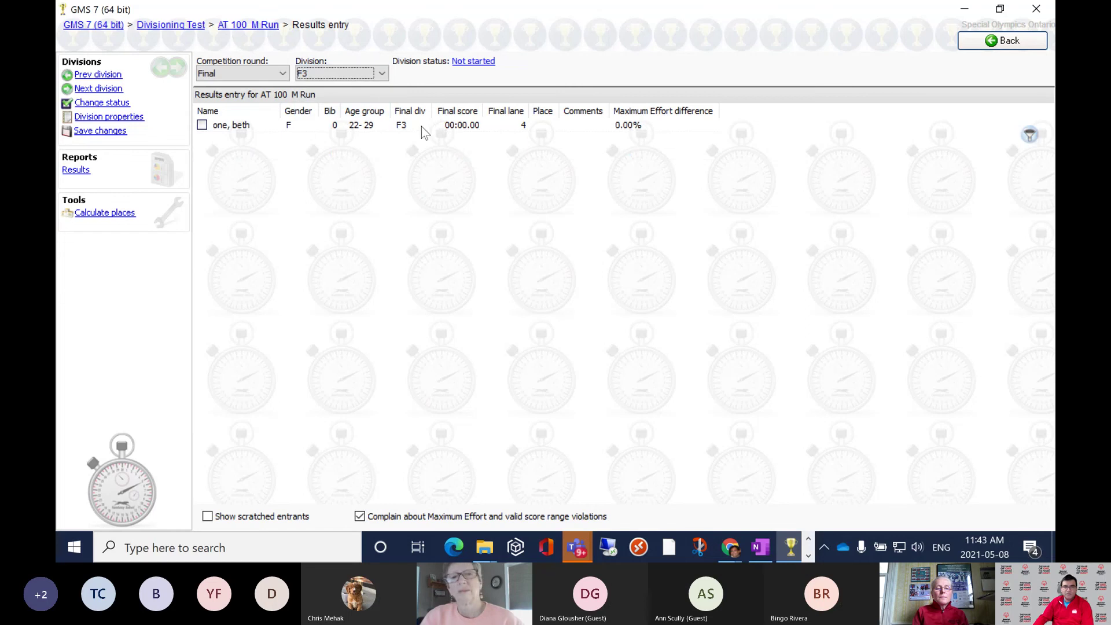
click(460, 127)
text(23.32)
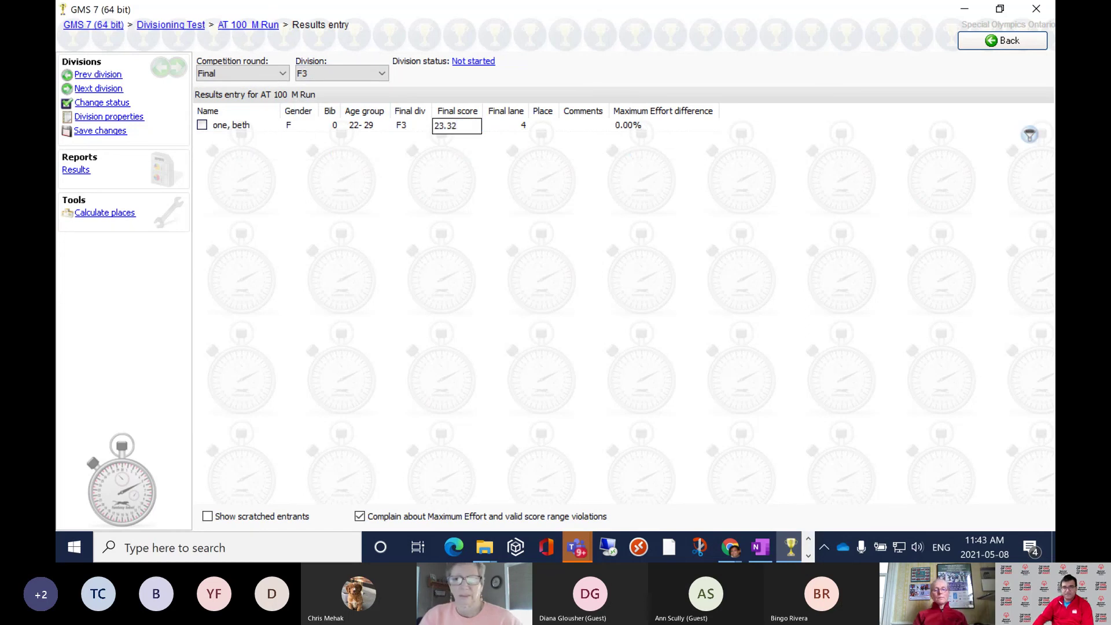
key(Return)
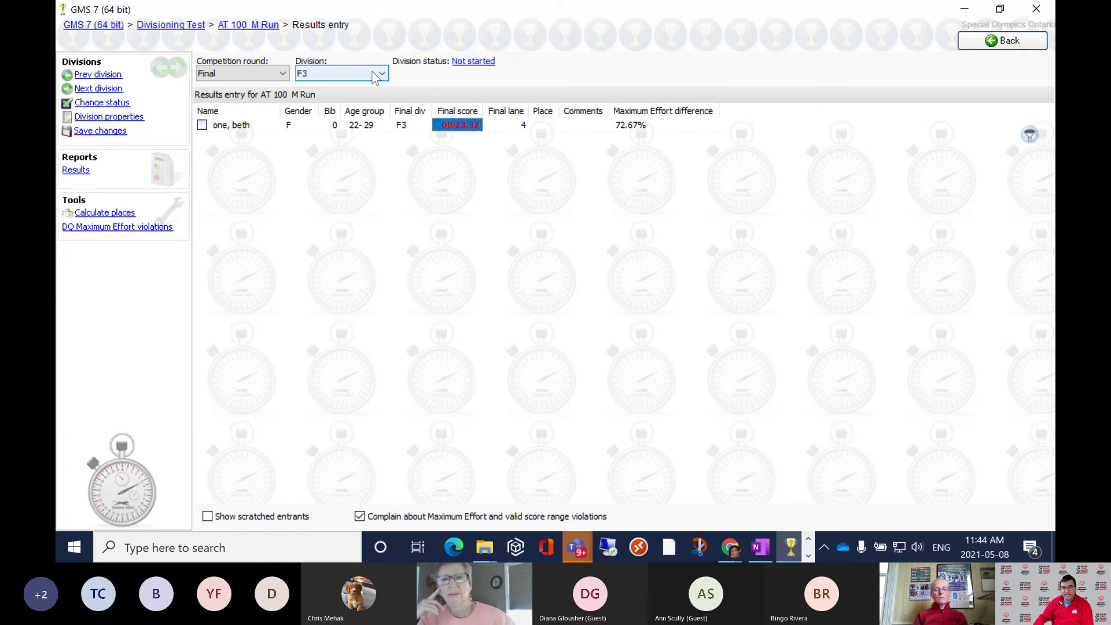
click(375, 77)
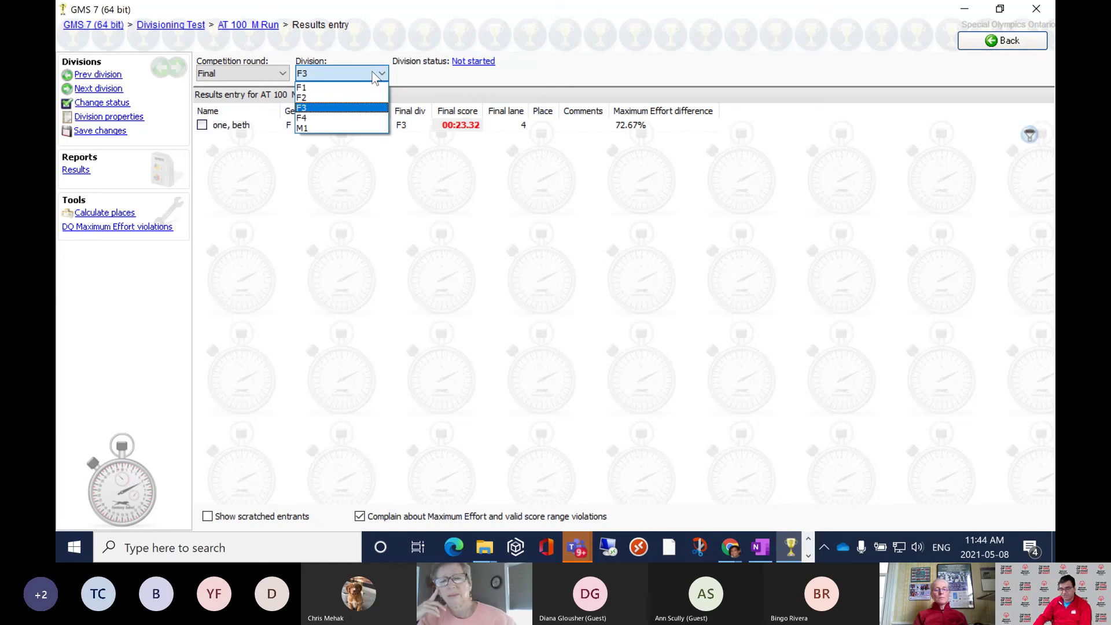
click(351, 118)
click(456, 125)
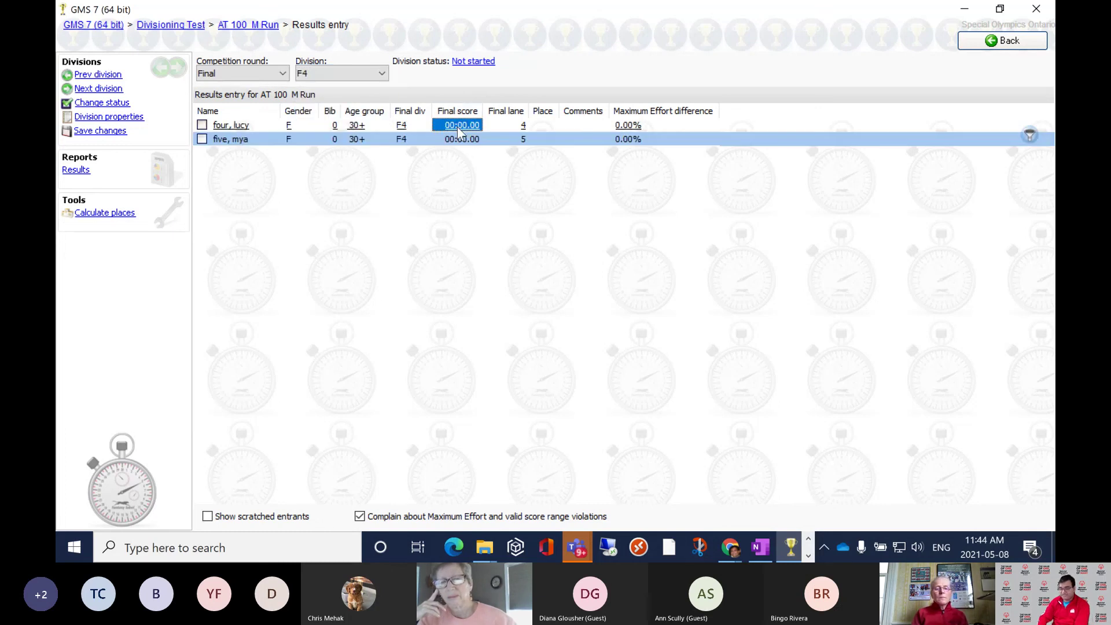
text(1.1)
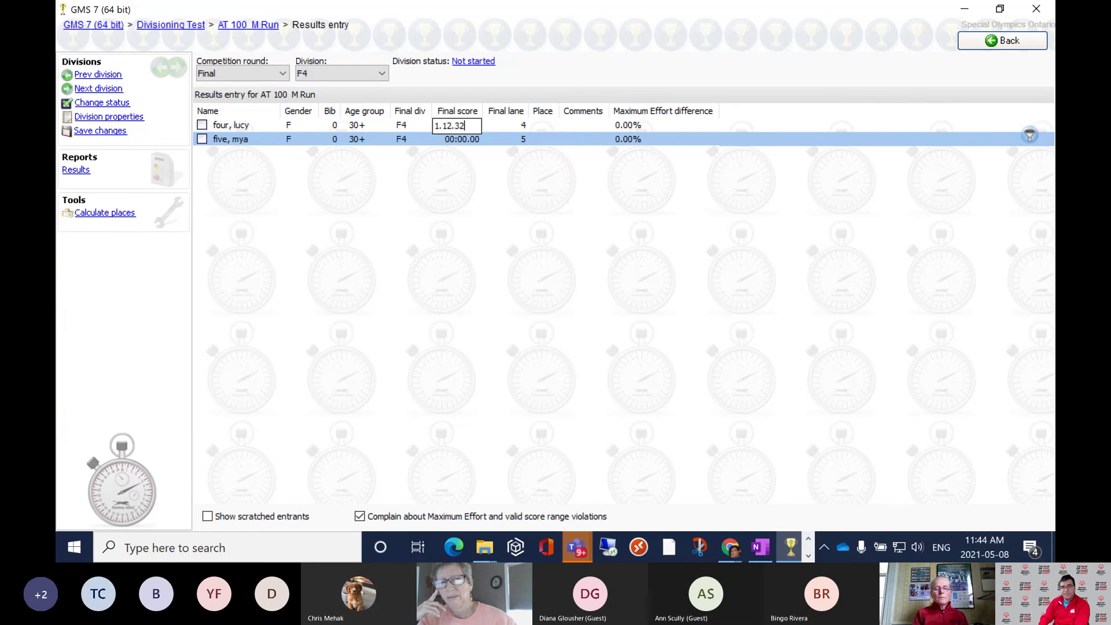
text(2.32)
key(Return)
text(23.)
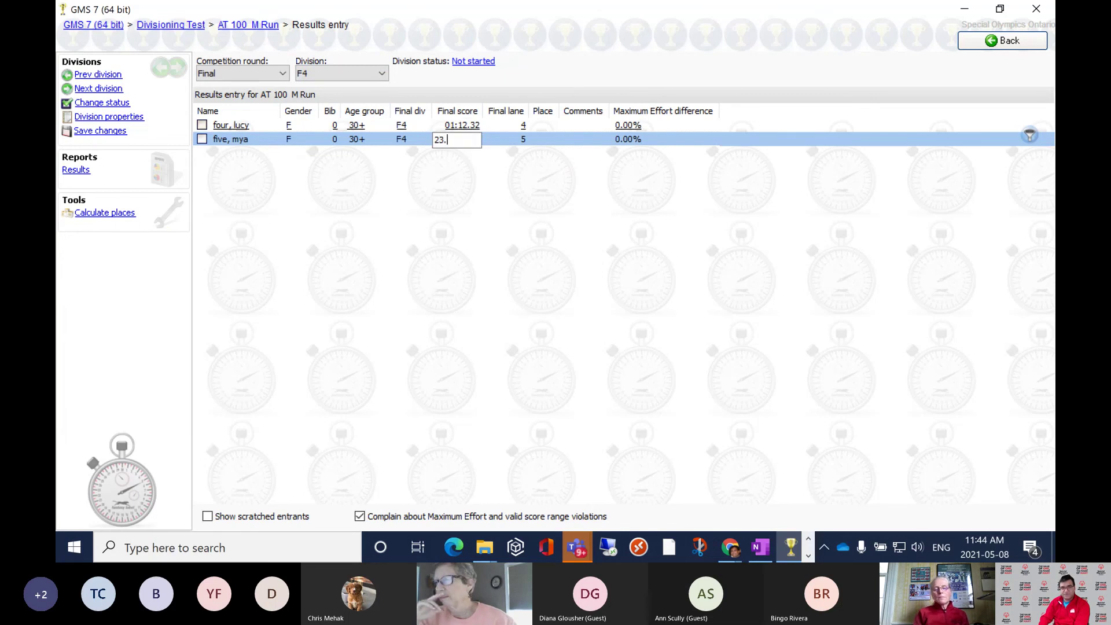
text(32)
key(Return)
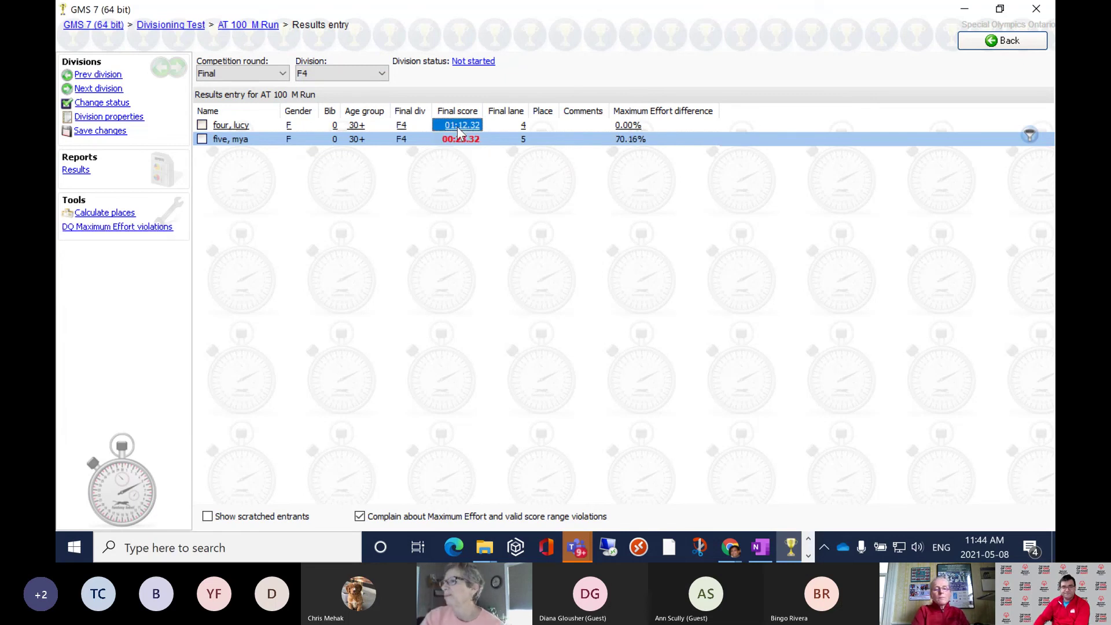
Enter M1's final time of 00:32.32 and return to division F1
click(382, 73)
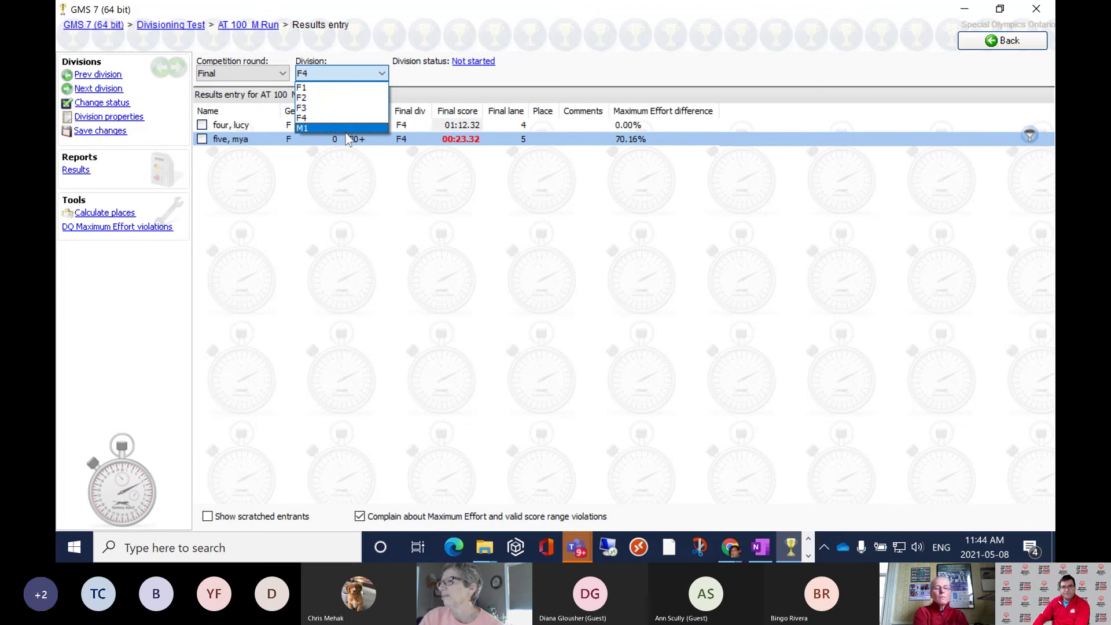
click(382, 130)
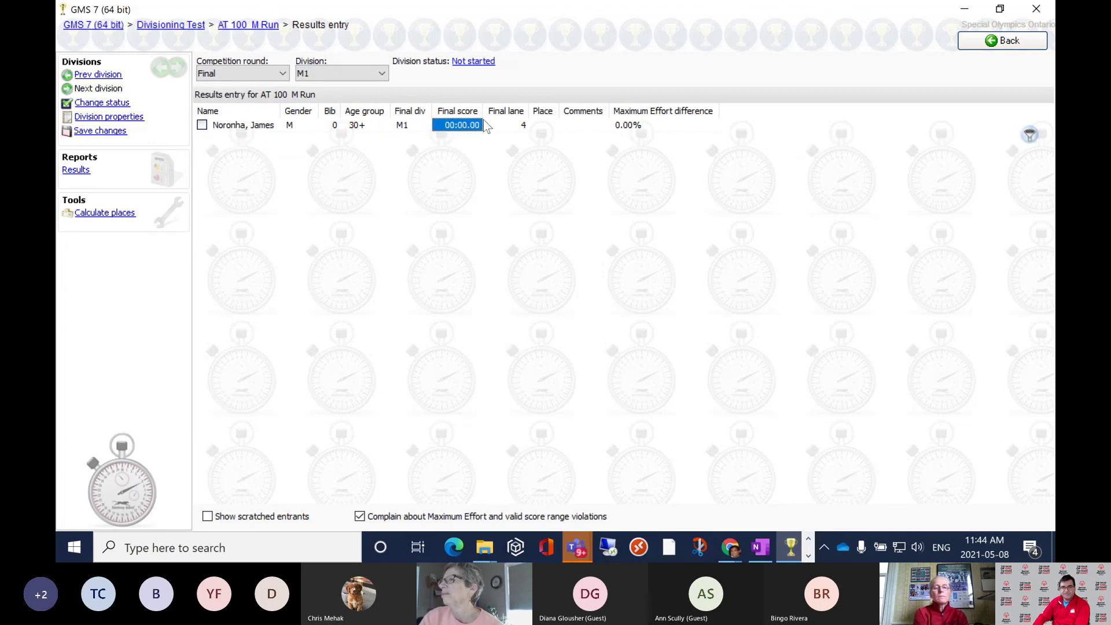
text(32.32)
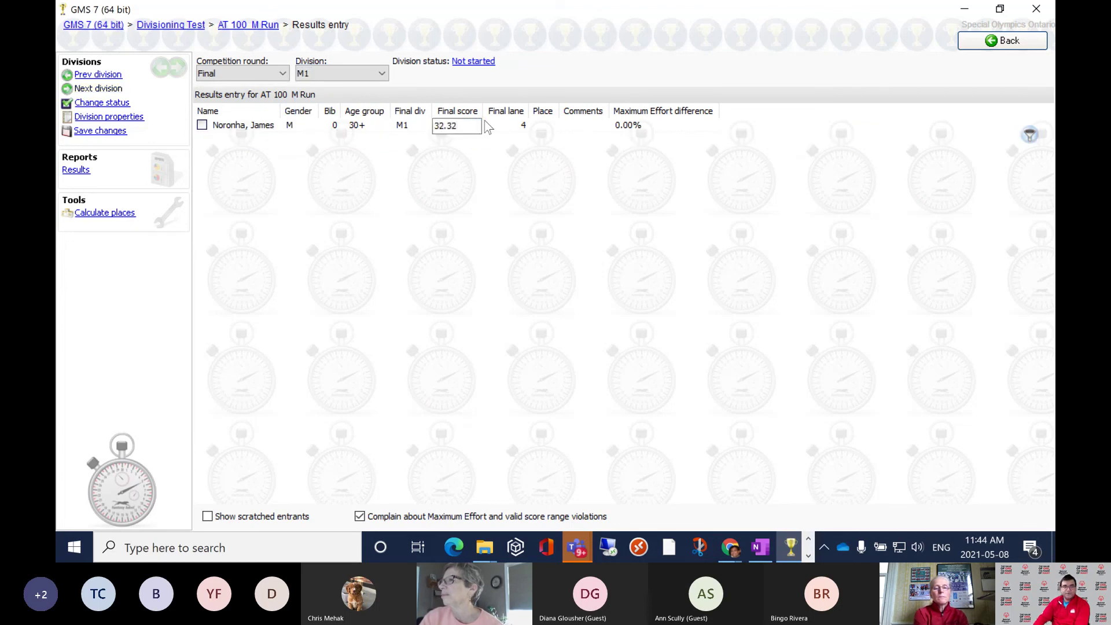
key(Return)
click(334, 80)
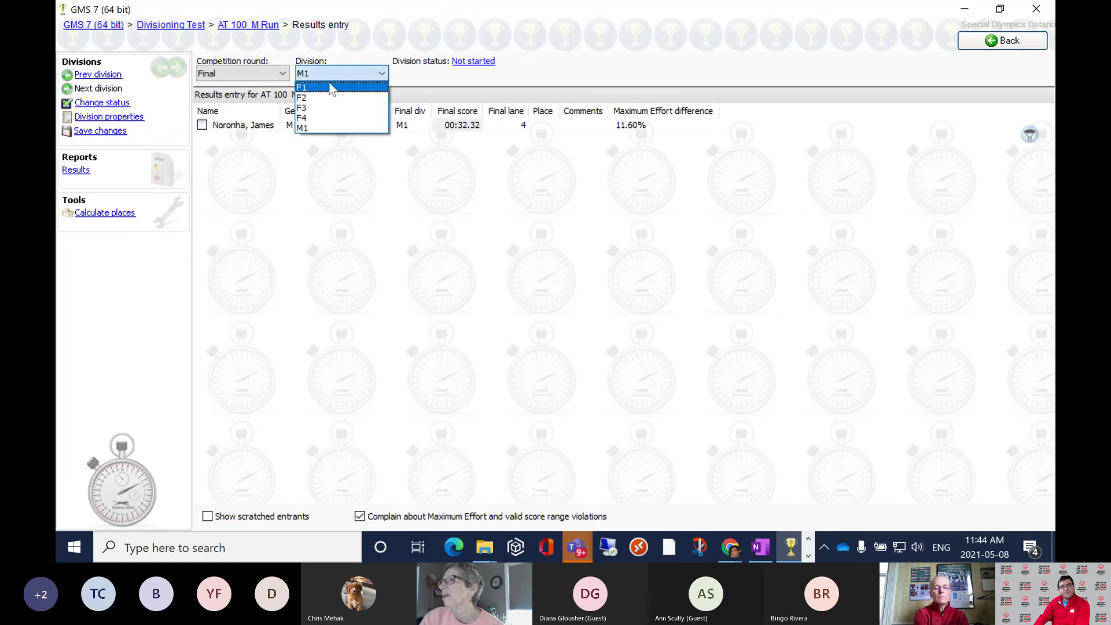
click(333, 88)
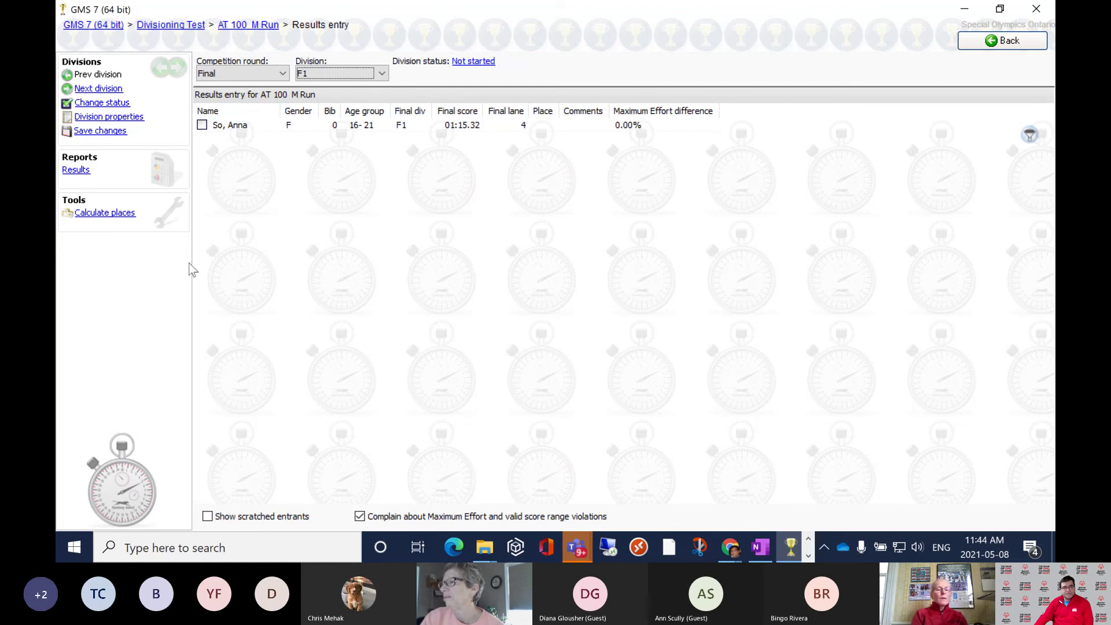
Calculate places to rank the lone F1 runner 1st, and widen the Place column to show it
click(95, 213)
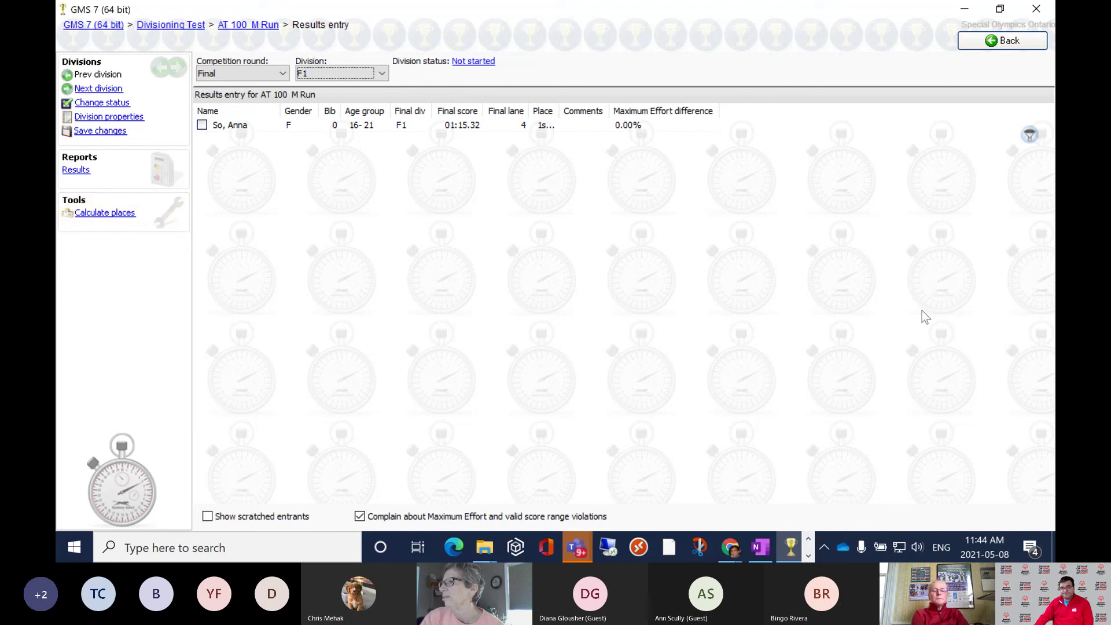
drag(560, 111, 607, 110)
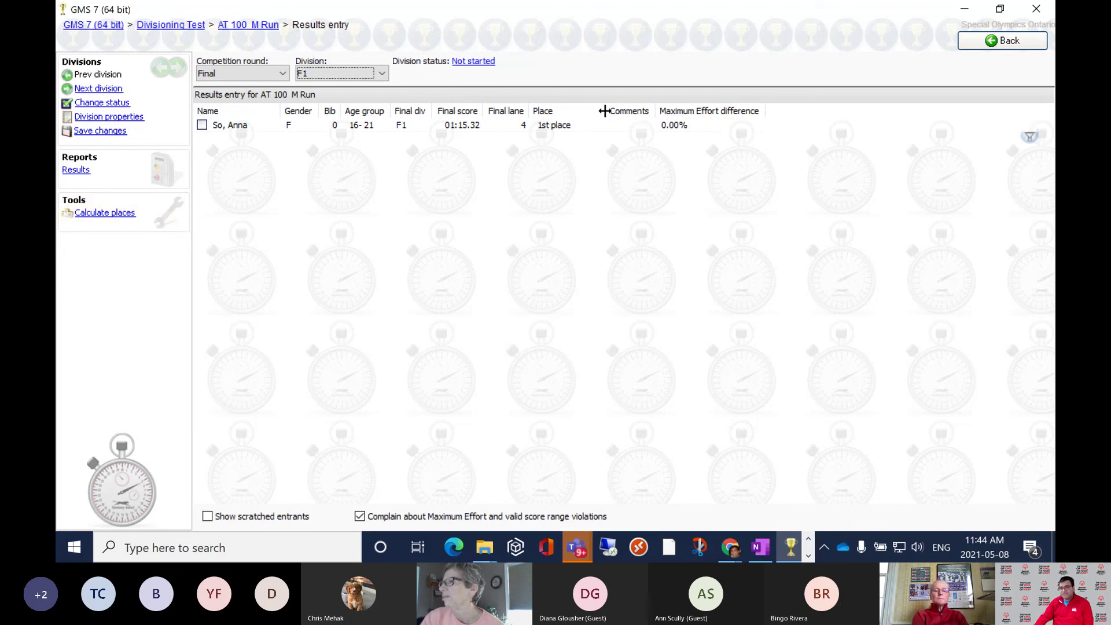
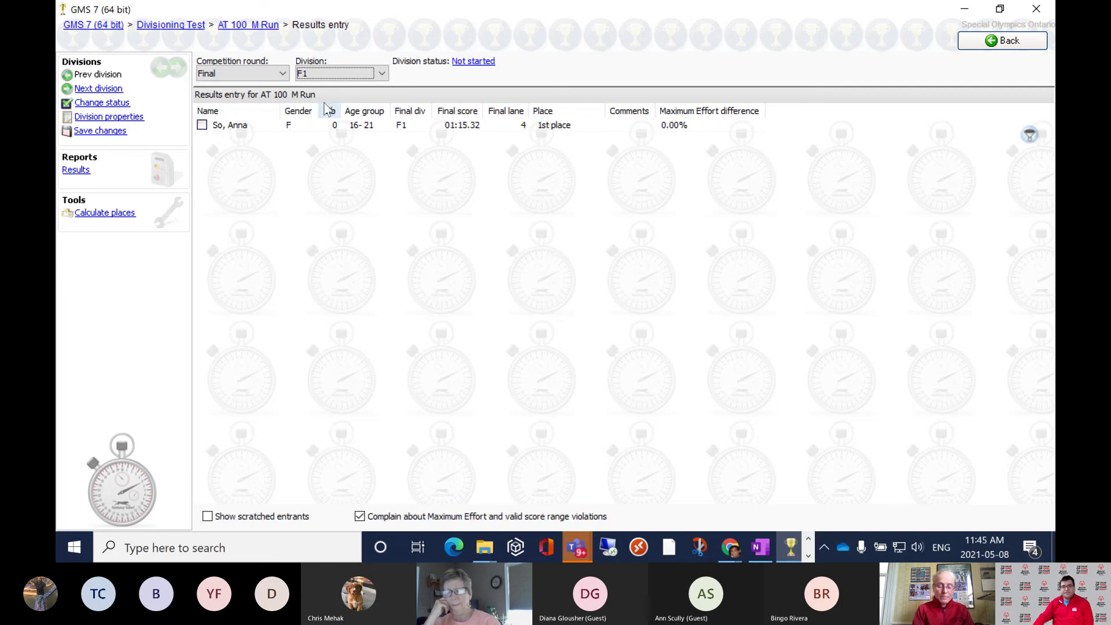
Show the F2 division and calculate places, assigning 1st, 2nd and 3rd
click(381, 73)
click(351, 98)
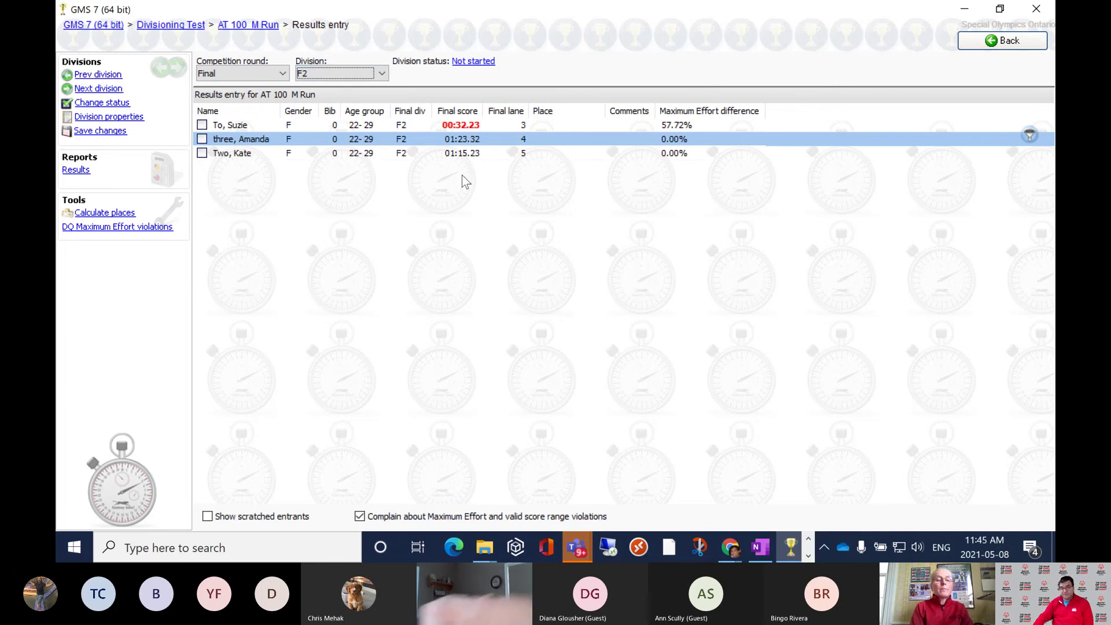
click(105, 213)
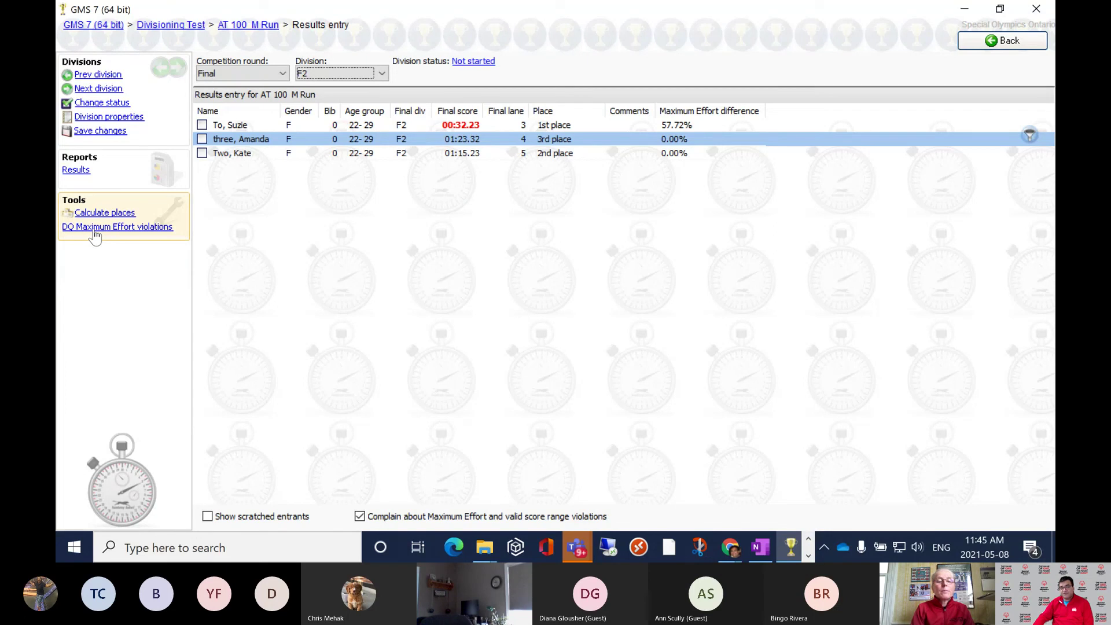
Disqualify the 57.72% Maximum Effort entrant and widen the Place column to show the reason
click(95, 230)
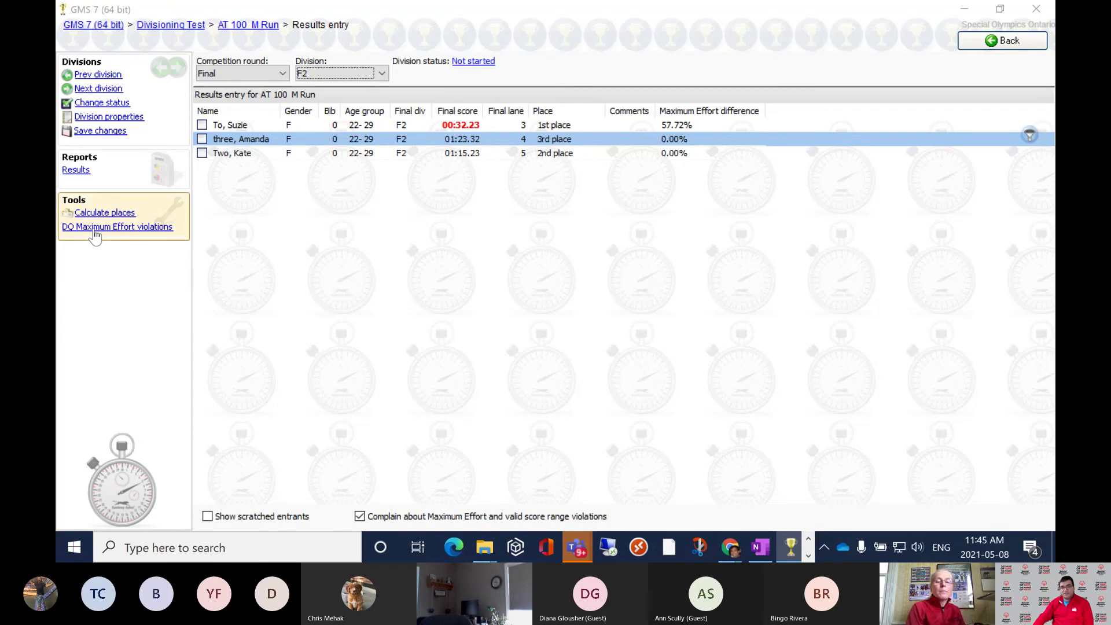
click(471, 270)
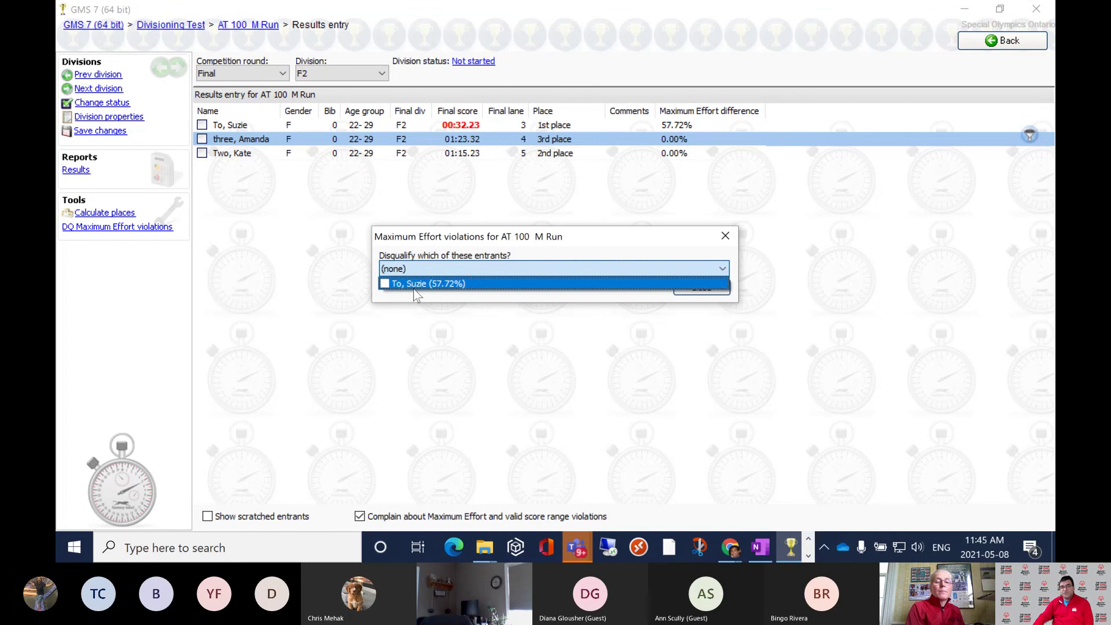
click(385, 283)
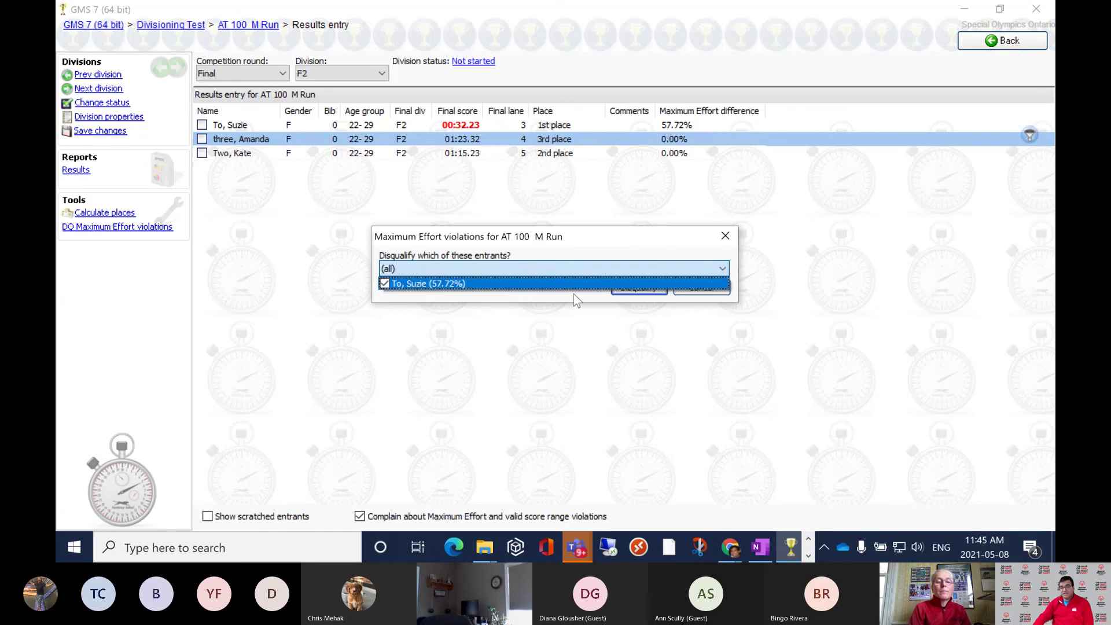
click(635, 292)
click(637, 288)
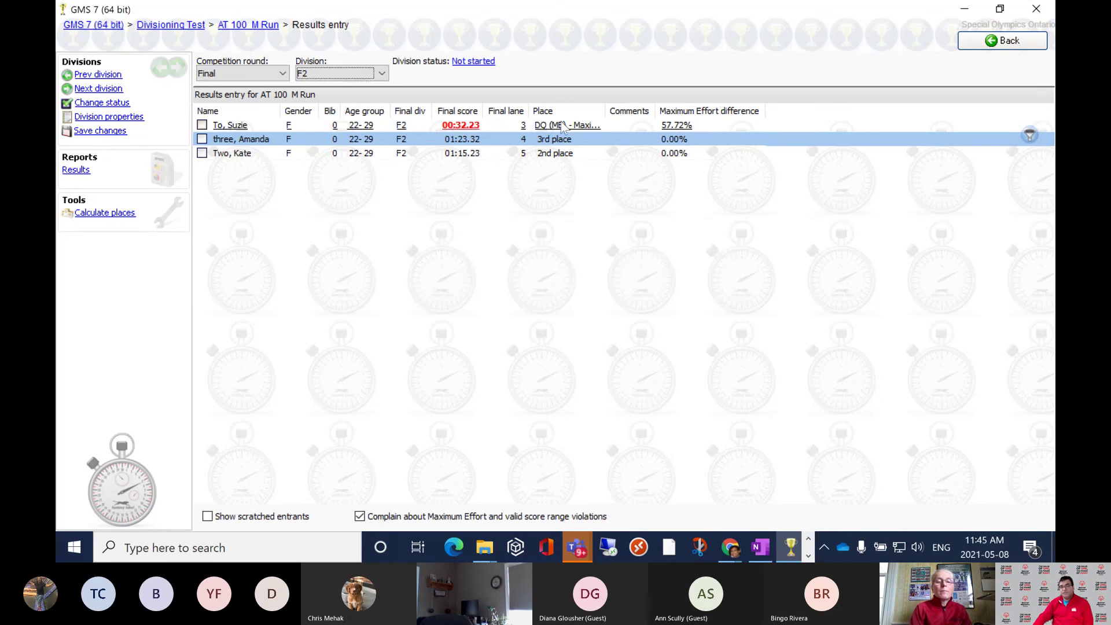
drag(605, 110, 646, 110)
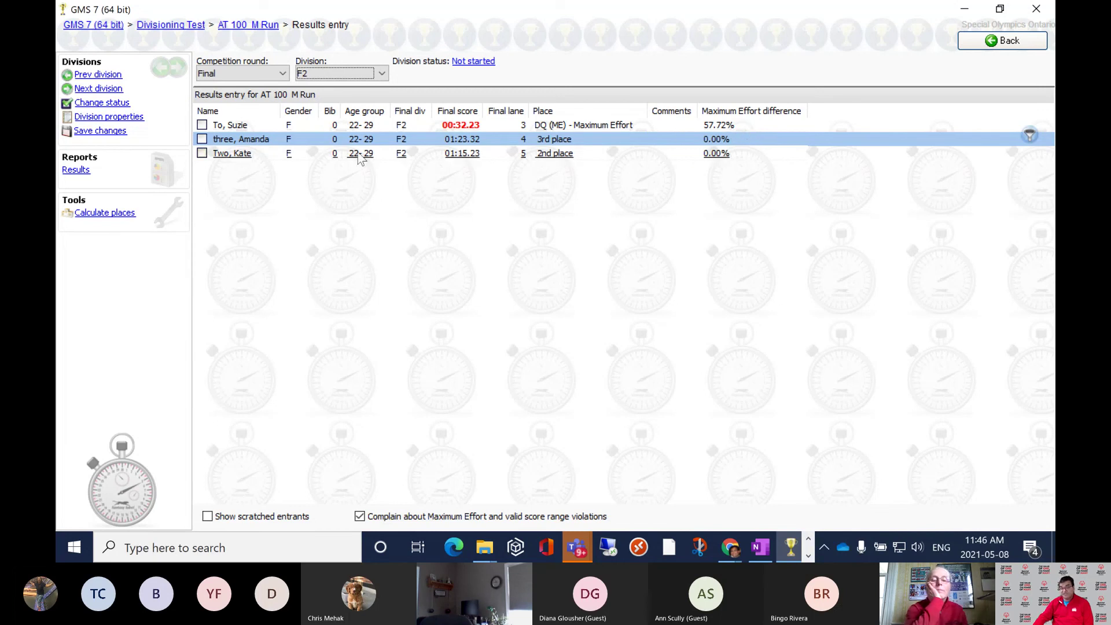
mouse_move(576, 133)
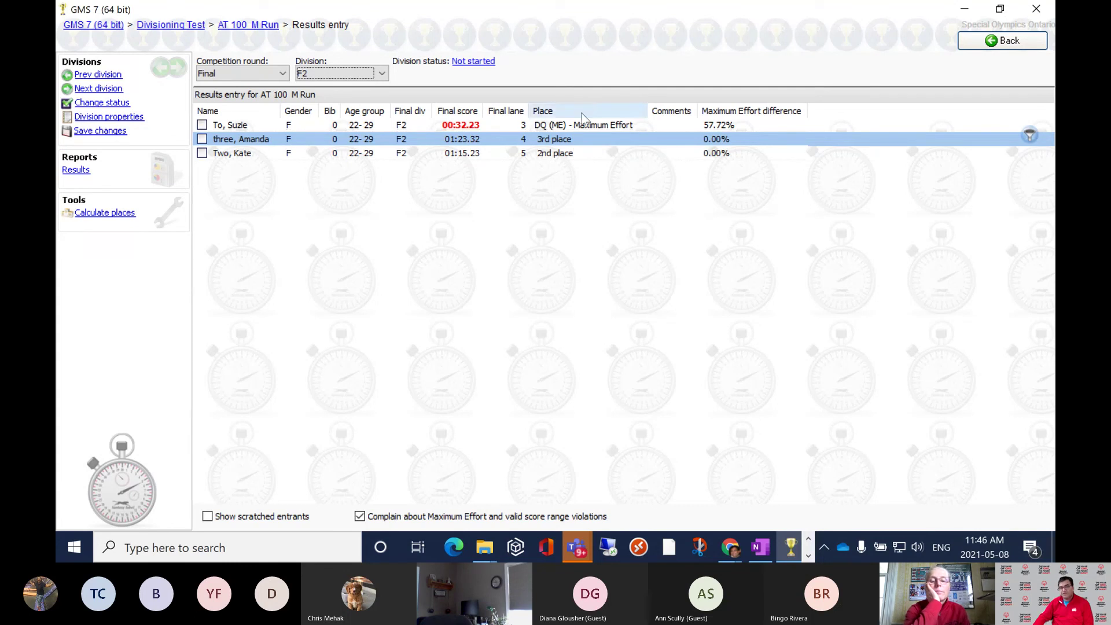
Correct the lane 3 entrant's final score to 01:32.23 and recalculate places
click(467, 128)
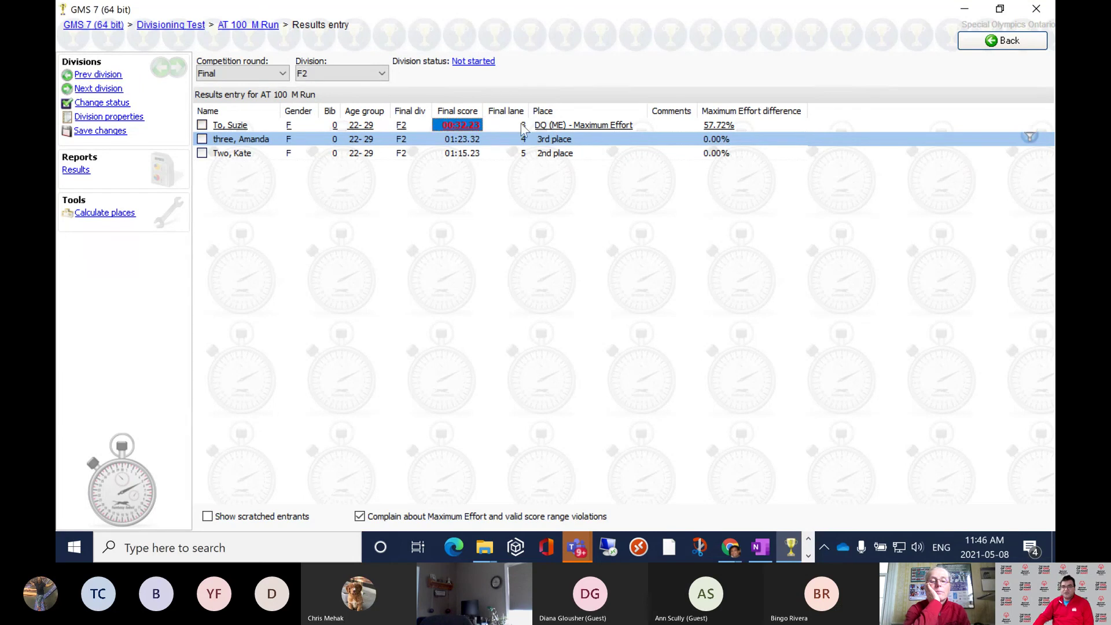
text(1.)
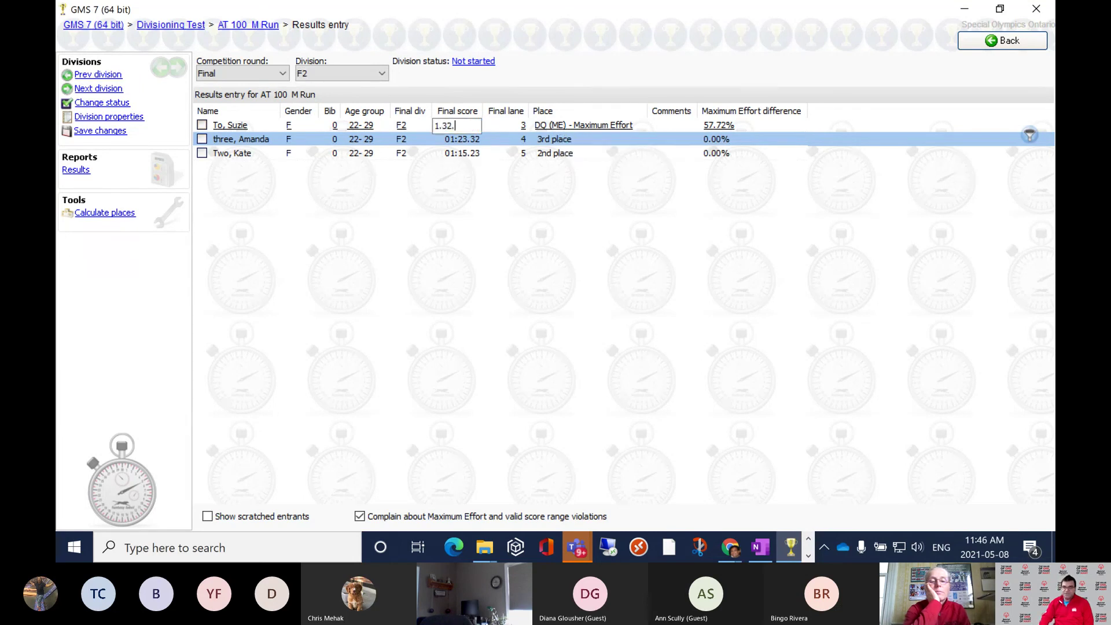
key(Return)
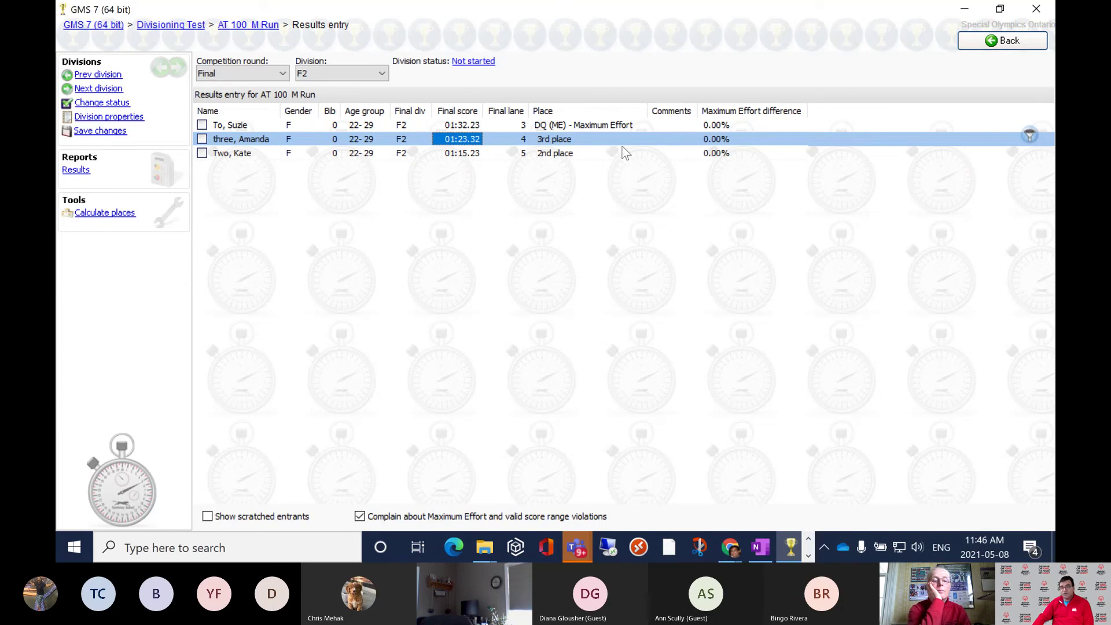
click(119, 214)
Clear that entrant's DQ place entry and recalculate F2 places to 3rd, 2nd, 1st
click(599, 127)
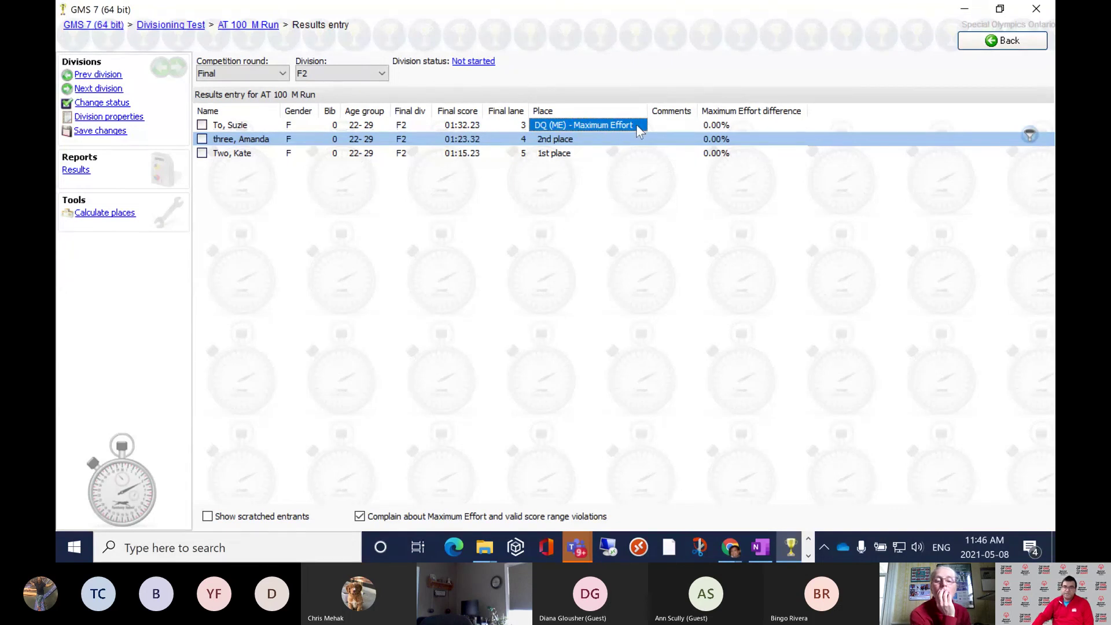
click(626, 128)
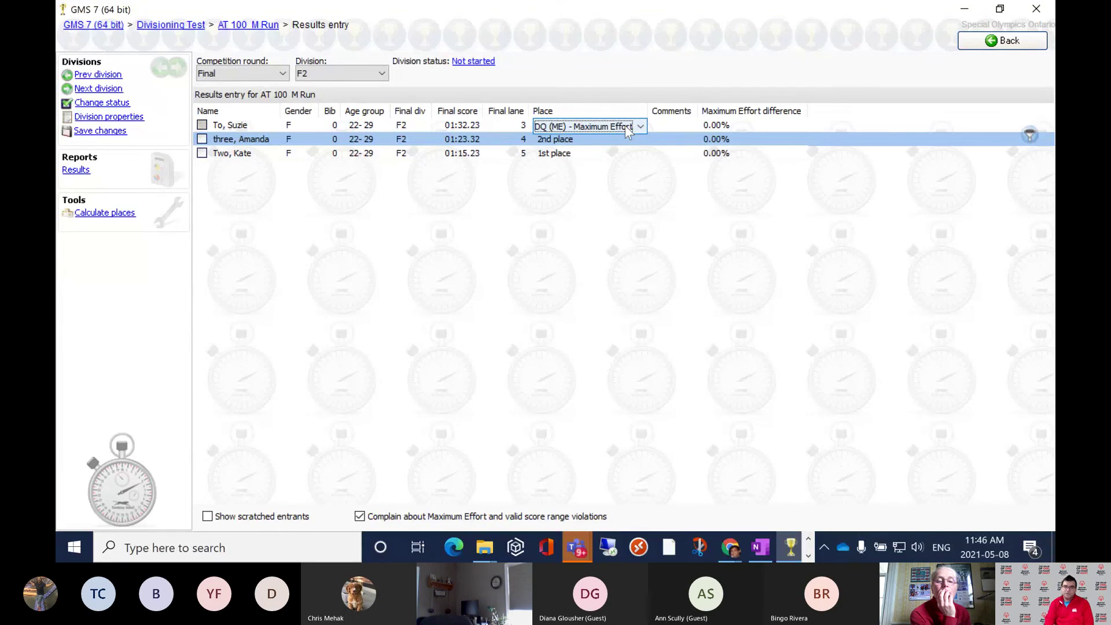
scroll(628, 131, down, 1)
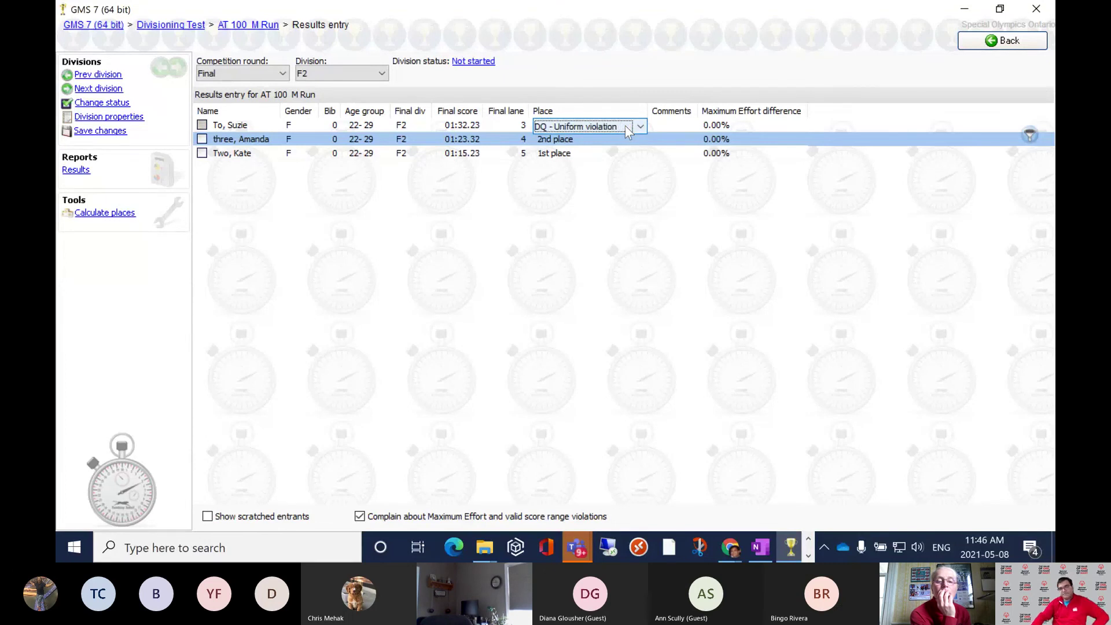
click(634, 127)
scroll(634, 190, up, 4)
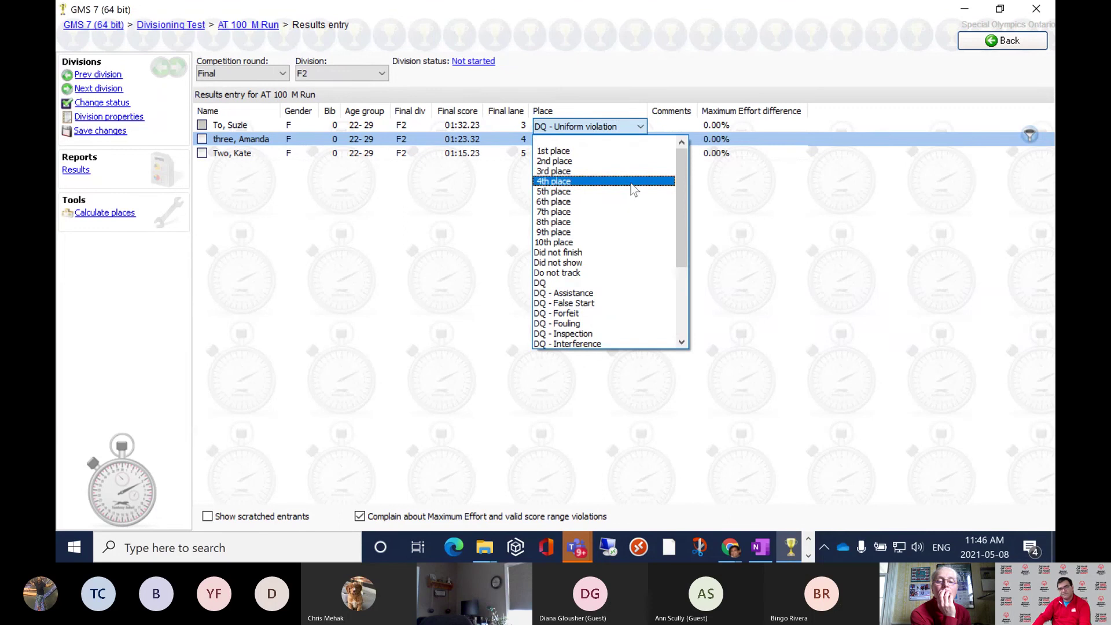
click(626, 141)
click(105, 212)
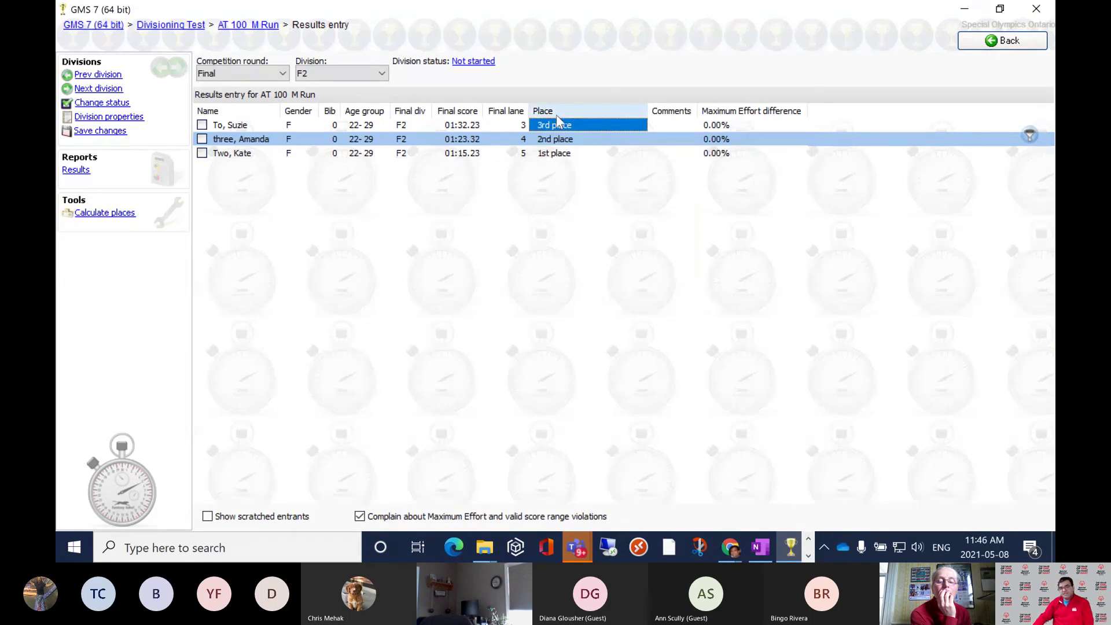
Switch to the F3 division and calculate its places
click(361, 71)
click(356, 75)
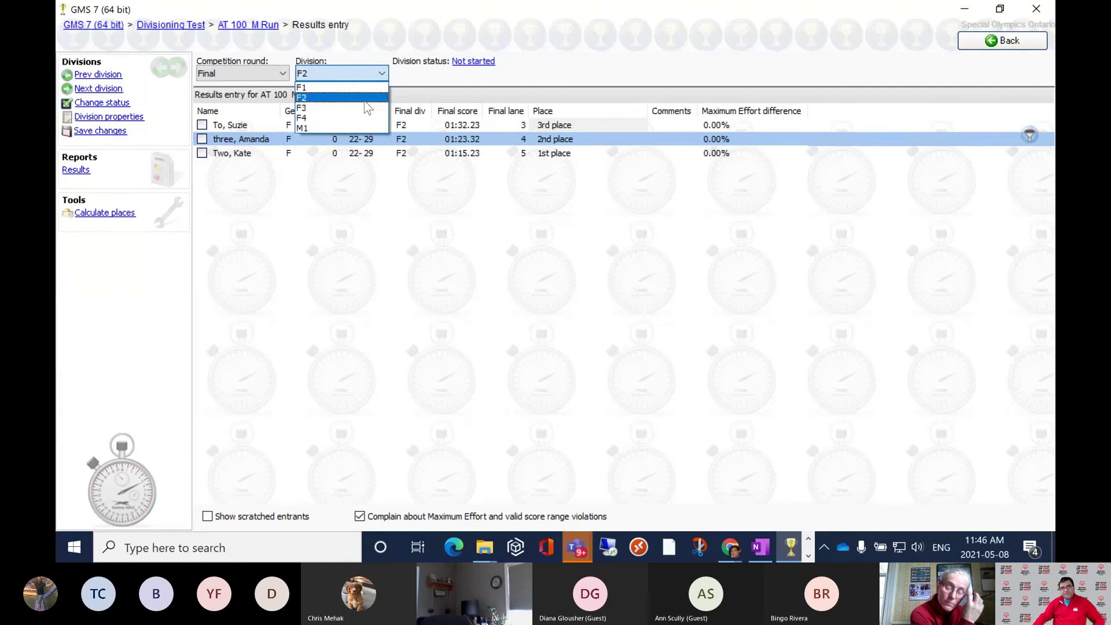
click(359, 88)
click(357, 74)
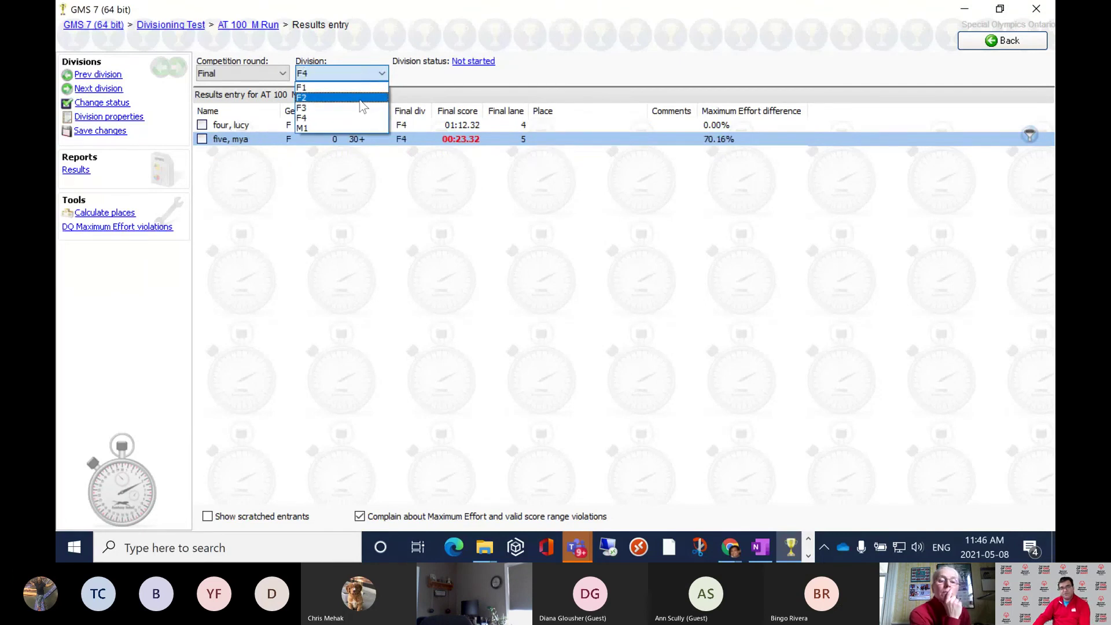
click(356, 112)
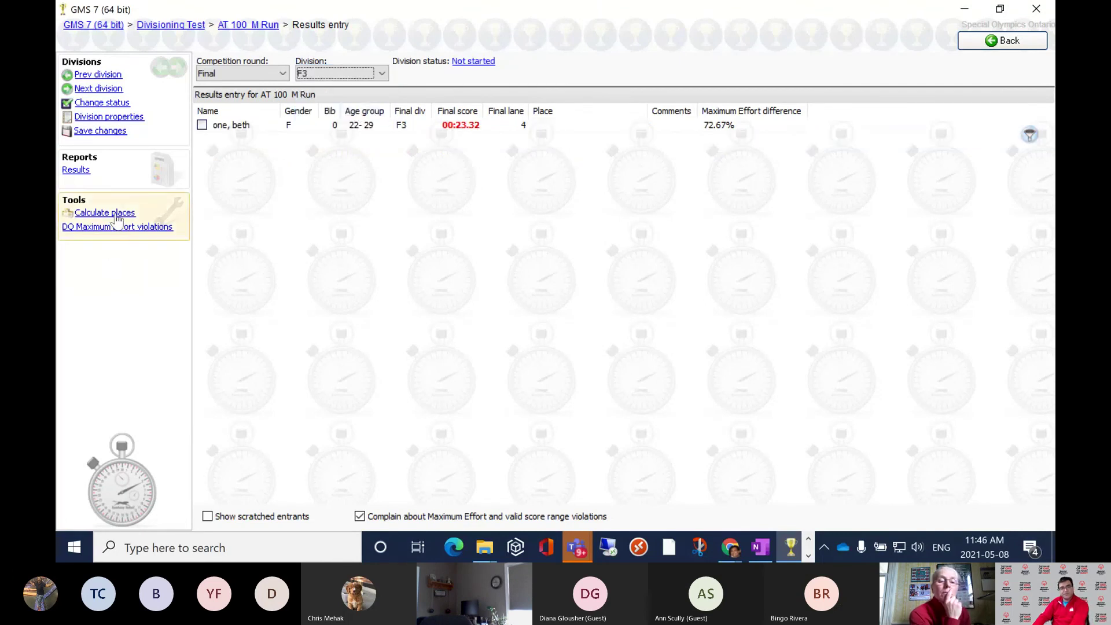
click(107, 212)
Calculate places for the F4 division, then for the M1 division
click(364, 74)
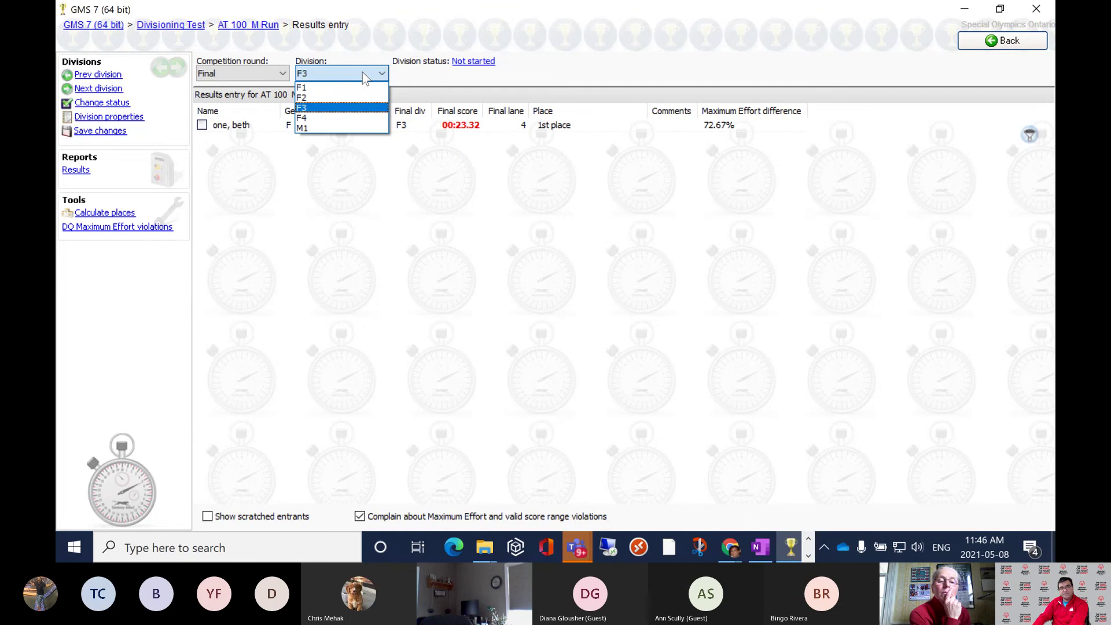
click(358, 116)
click(115, 213)
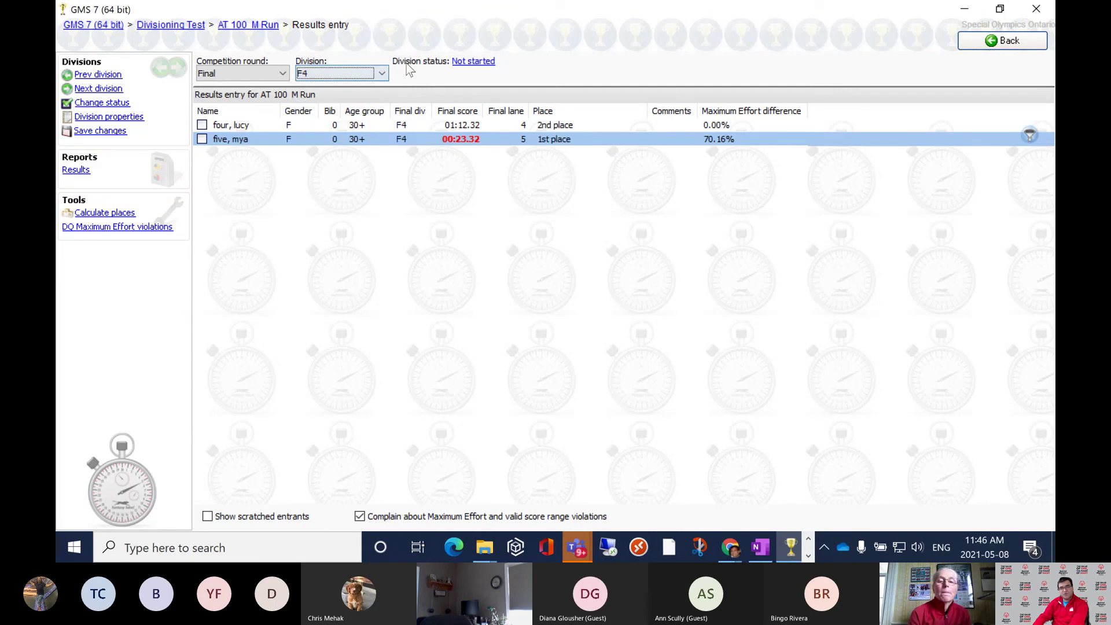
click(344, 73)
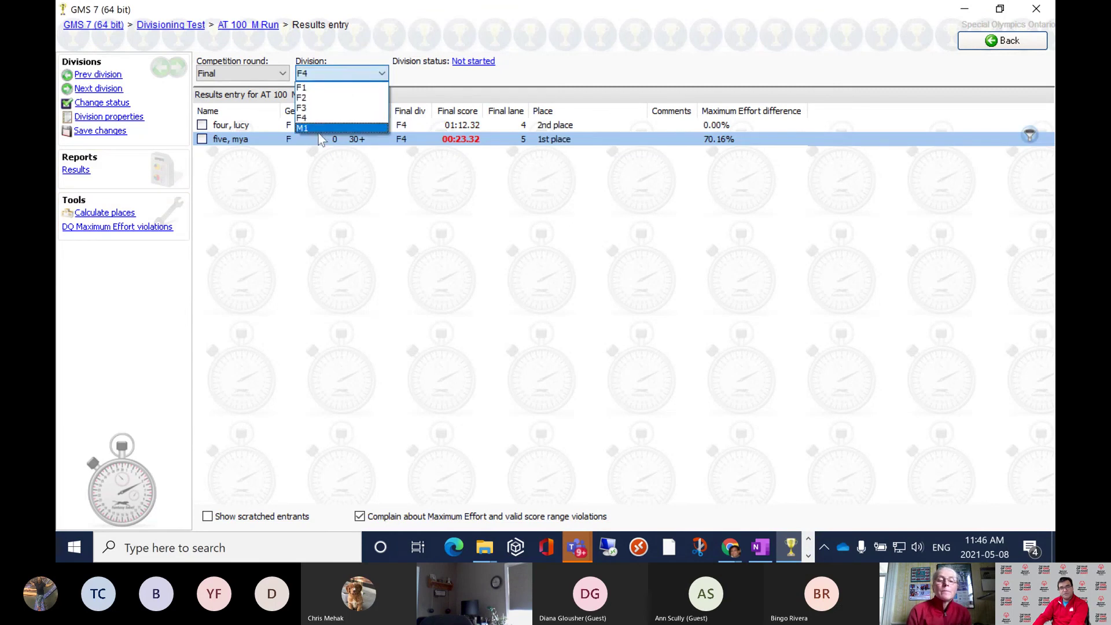
click(321, 126)
click(131, 213)
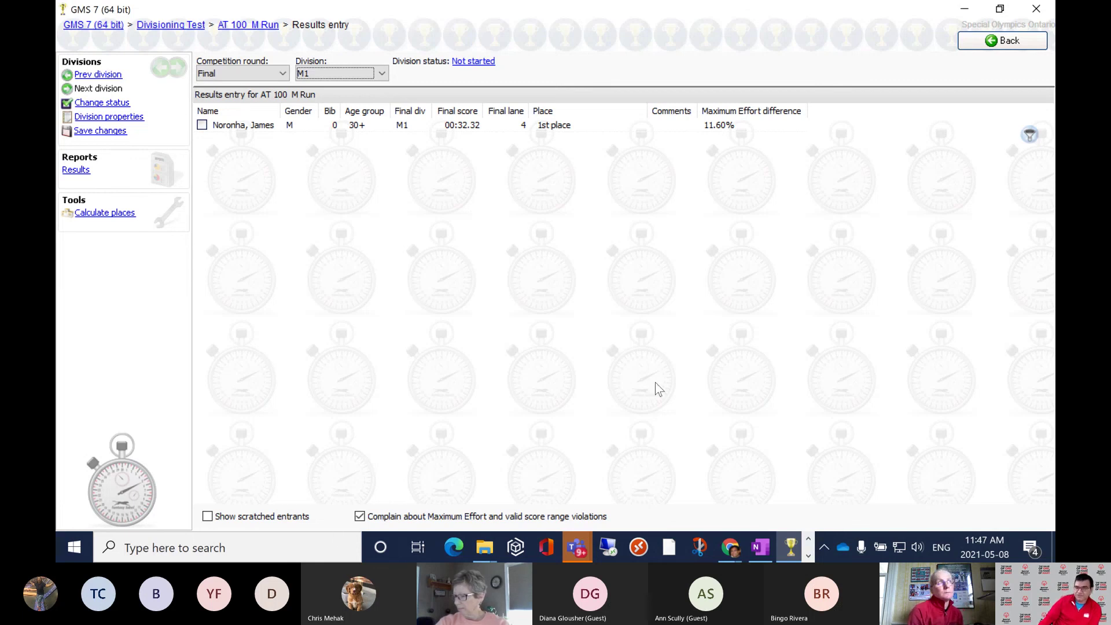
Return to the entrants list, widen the Place column and sort by place
click(1023, 42)
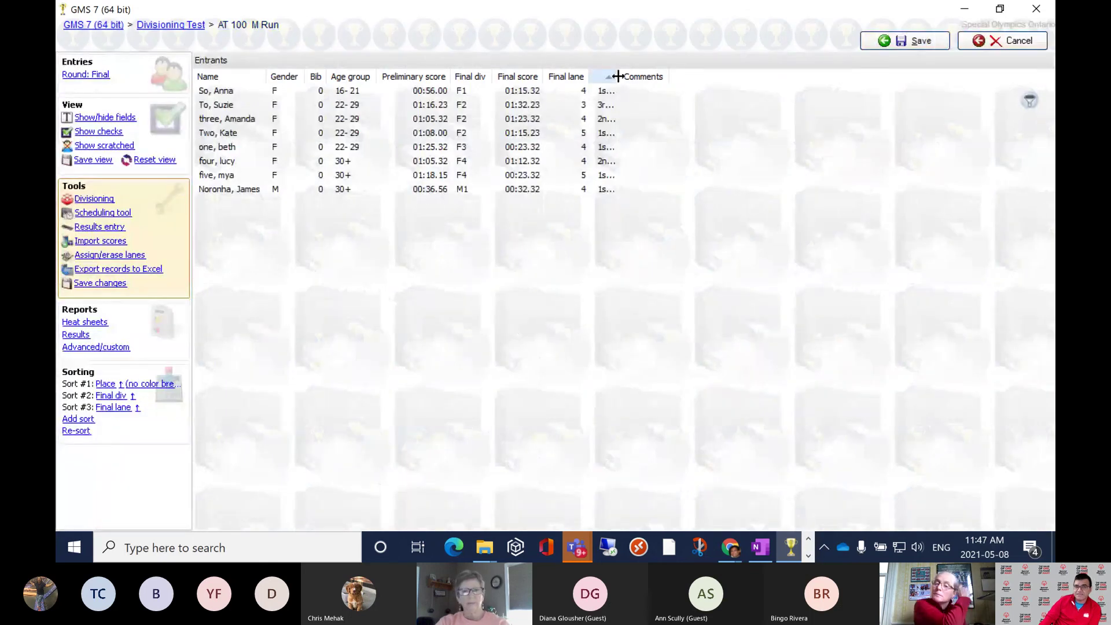
drag(616, 75, 674, 77)
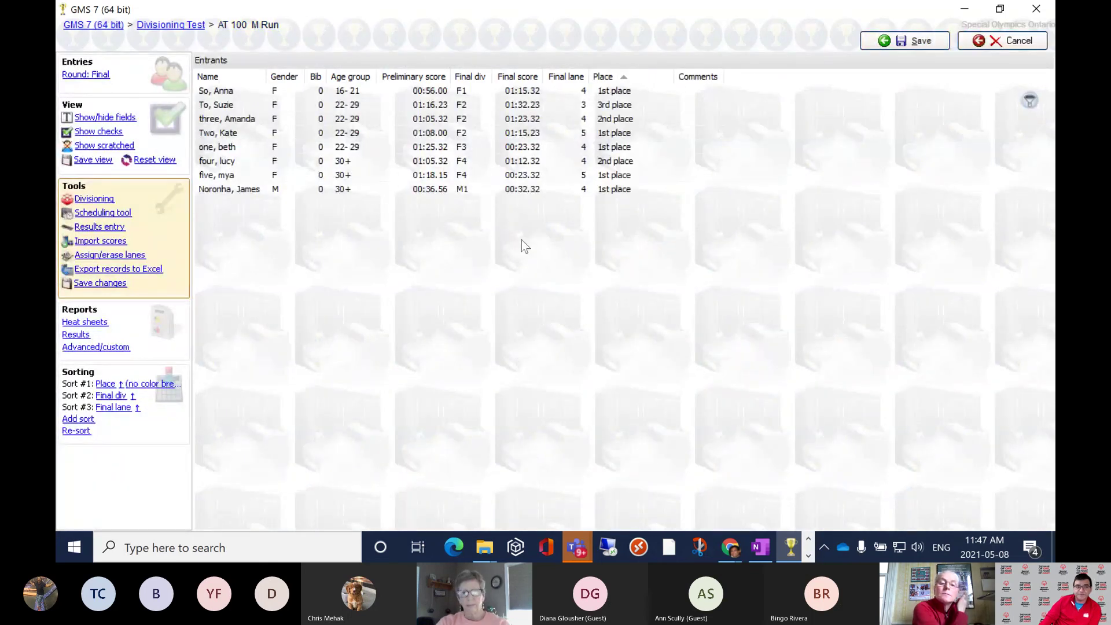
click(81, 435)
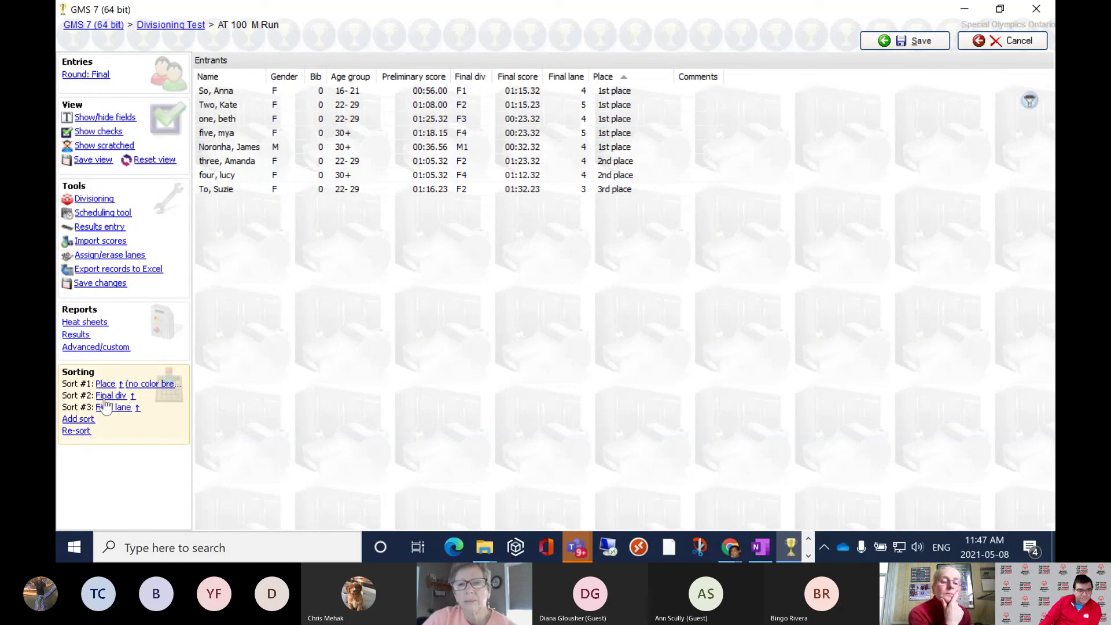
click(120, 384)
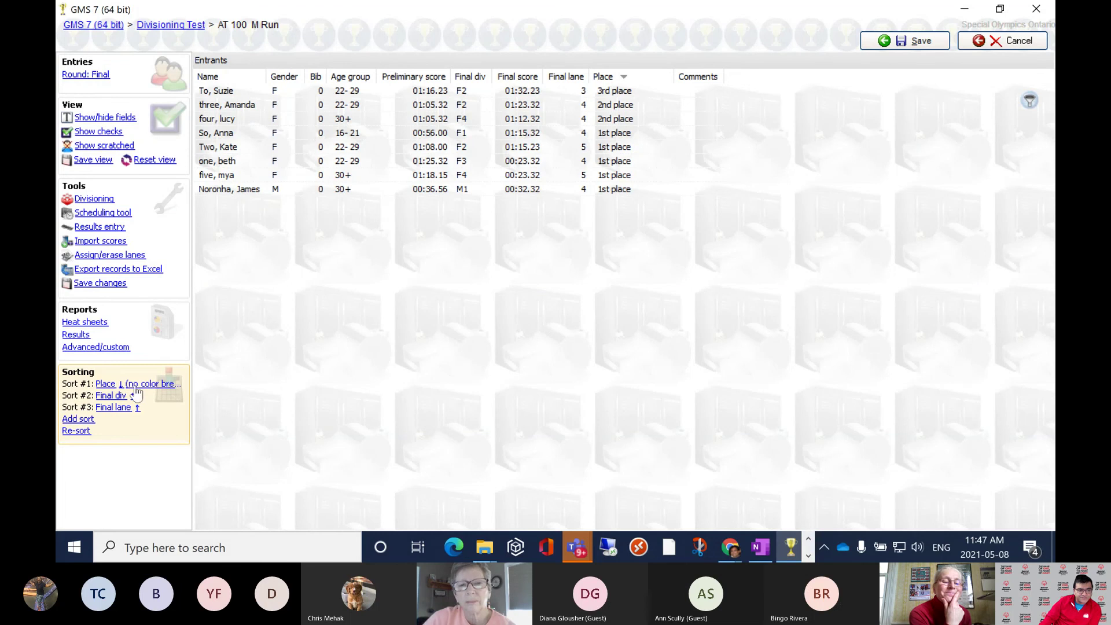
Sort the entrants by Final div, then Place, then Final lane
click(104, 395)
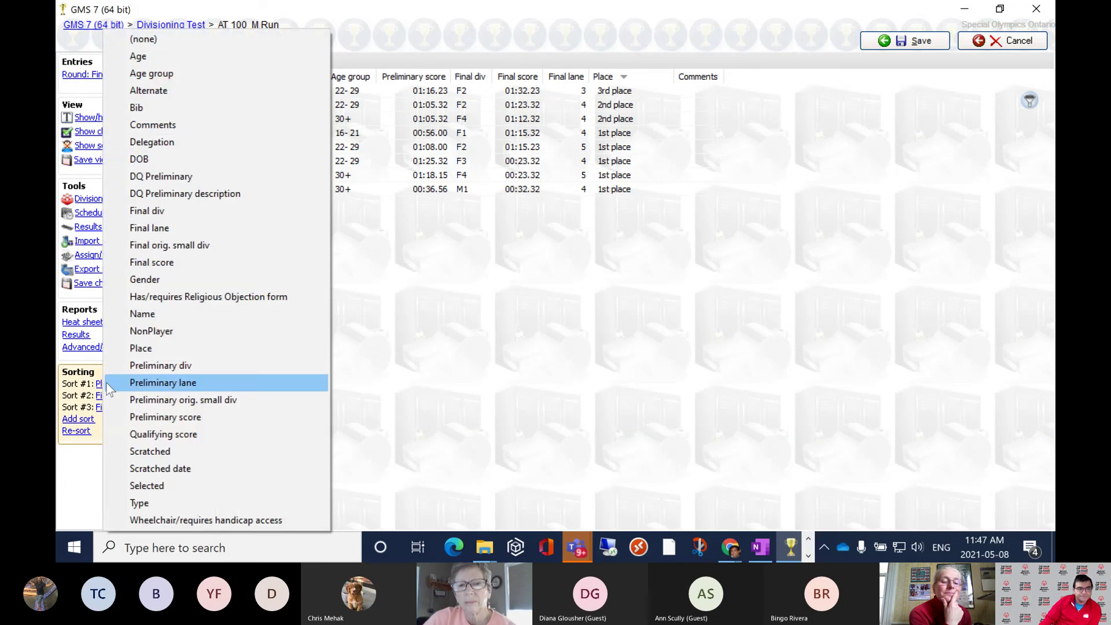
click(159, 211)
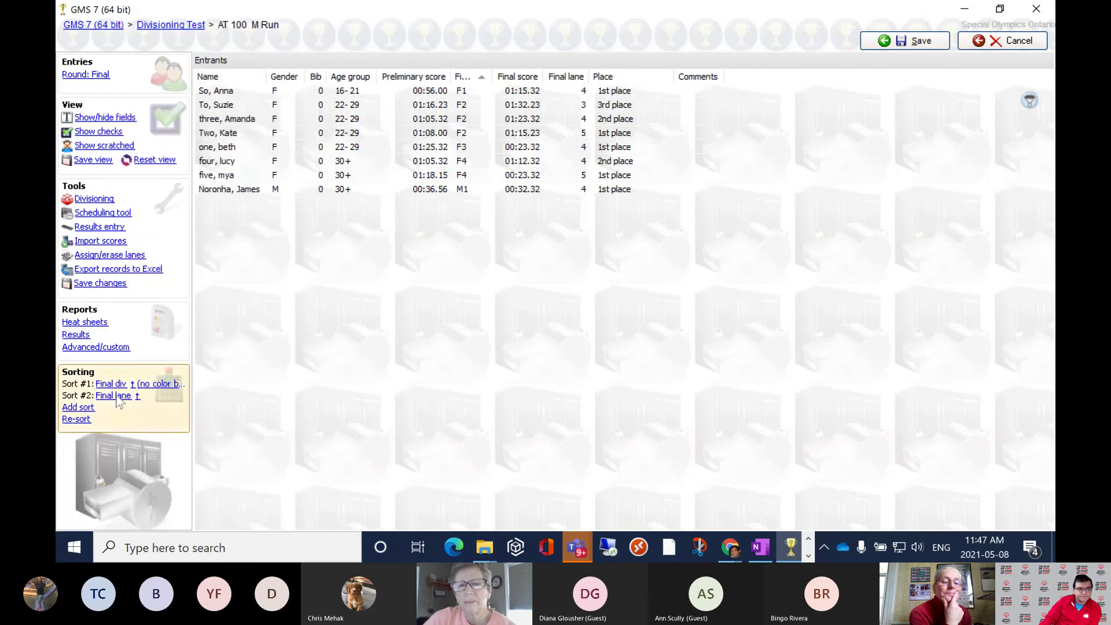
click(106, 395)
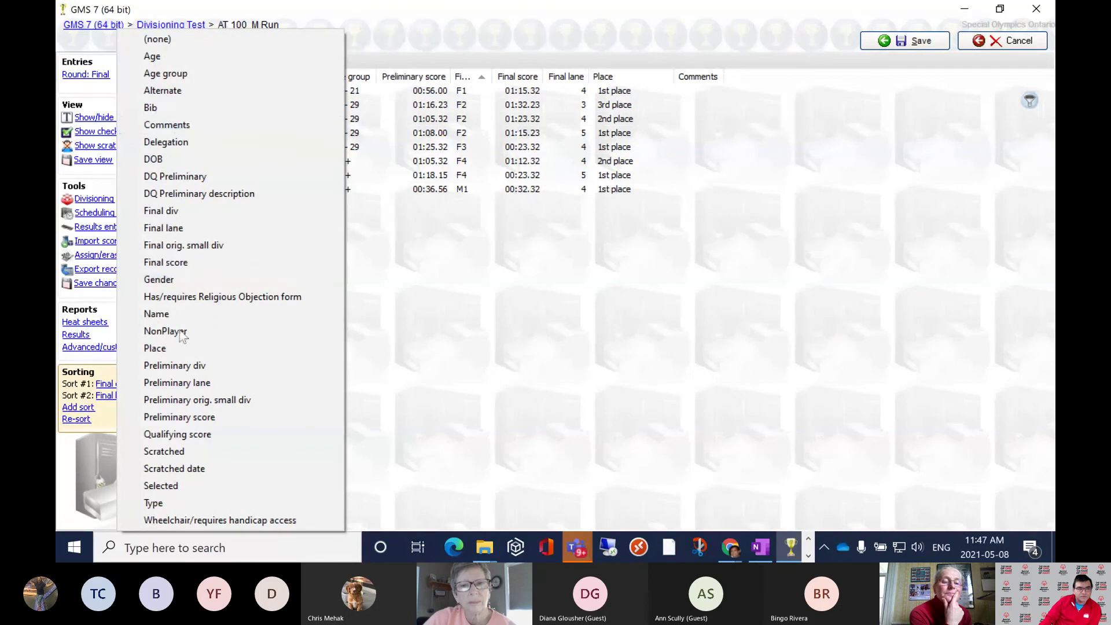
click(181, 351)
click(81, 406)
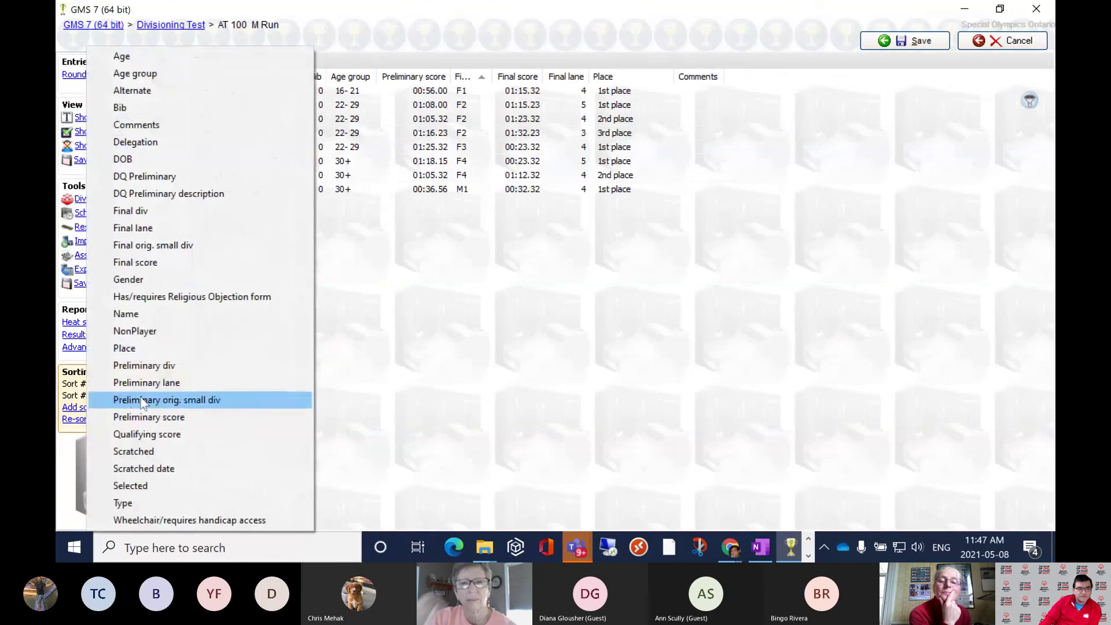
click(173, 228)
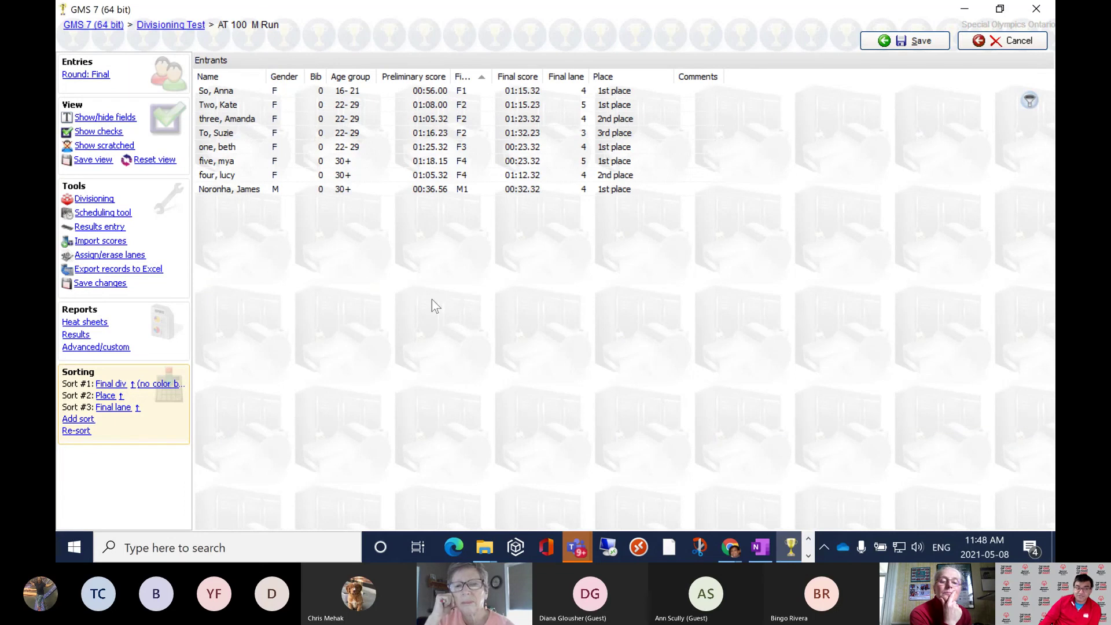
Start the Results report, save changes, and load the 'Final with Prev Round - for Posting - 2019' settings
click(80, 339)
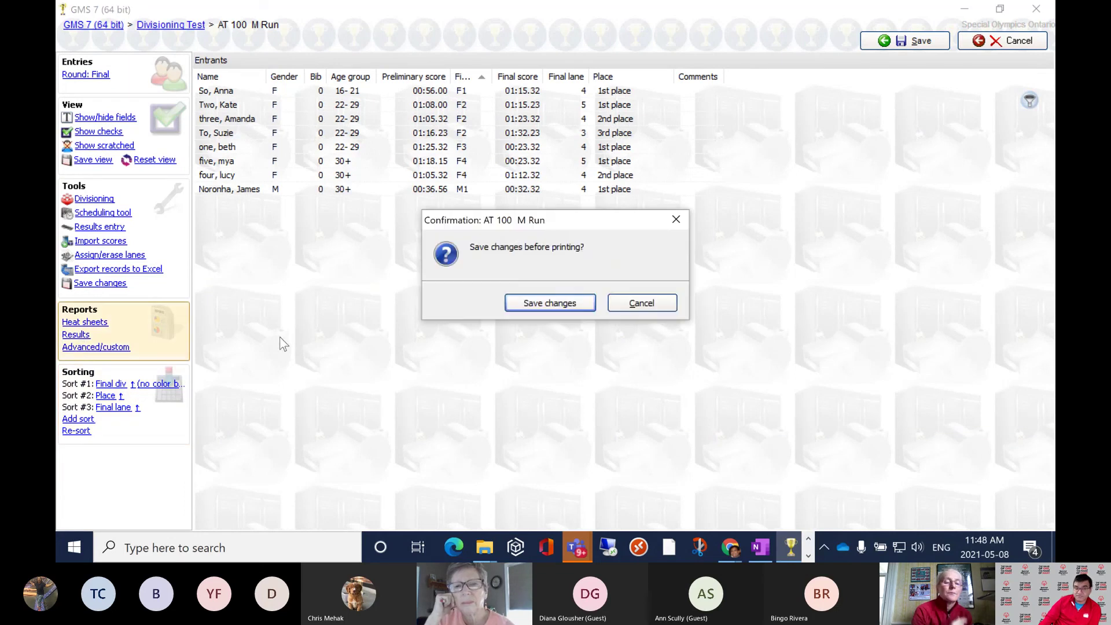
click(547, 302)
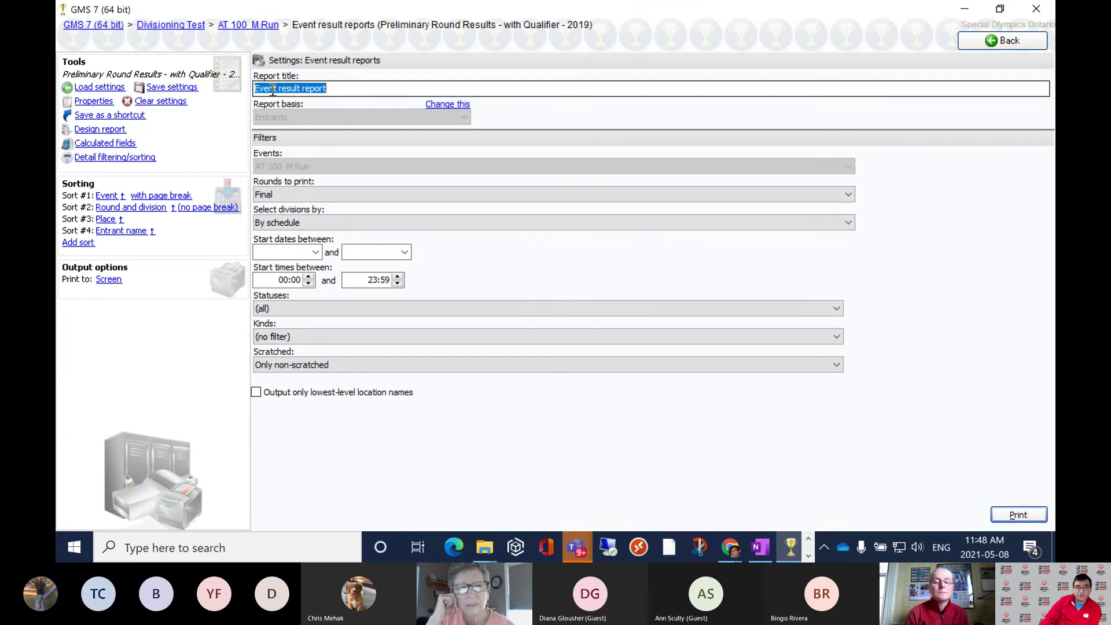
click(104, 89)
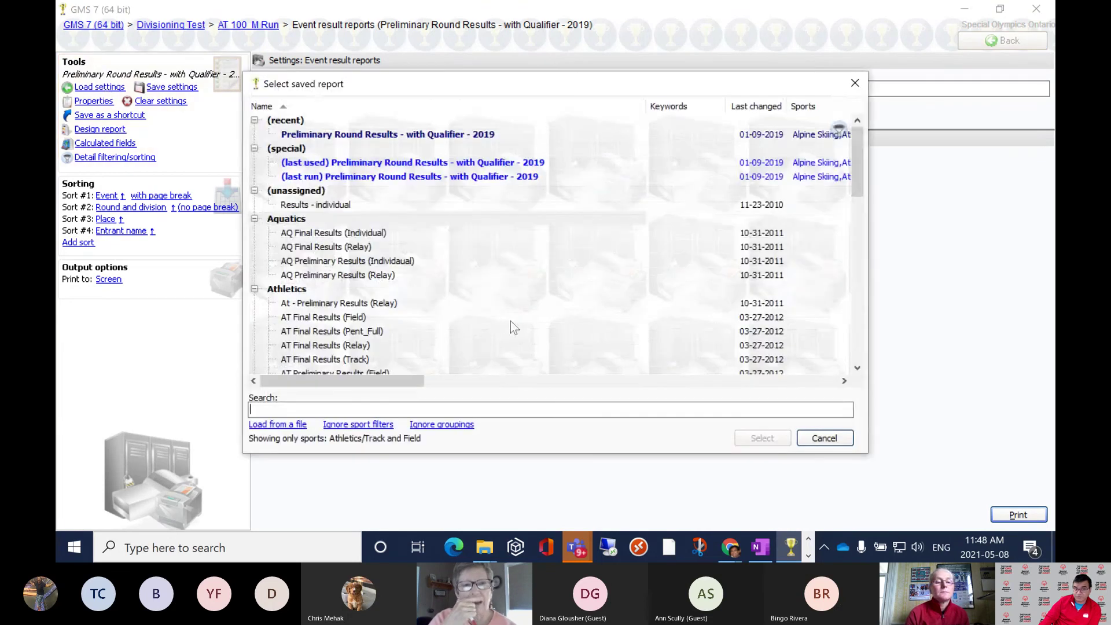
scroll(510, 321, down, 10)
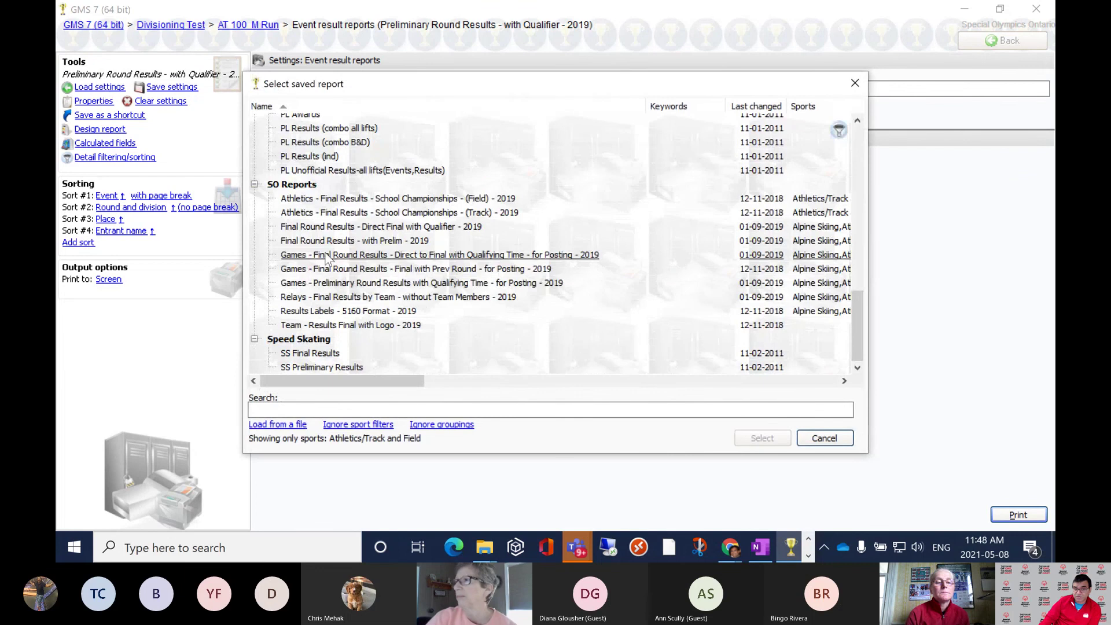
mouse_move(327, 276)
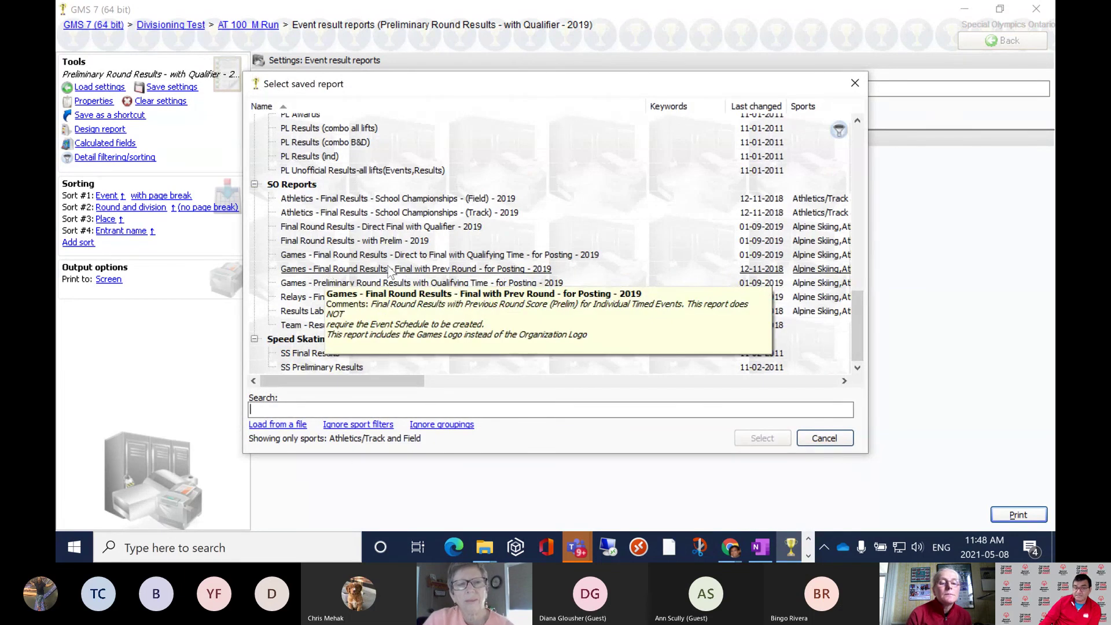
click(352, 269)
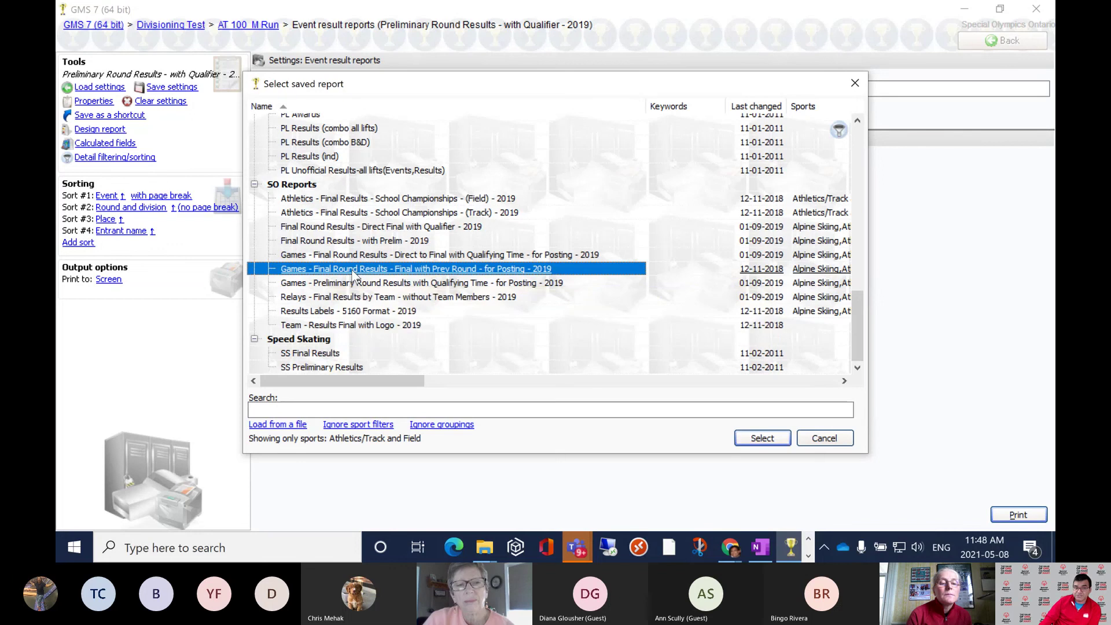
click(761, 440)
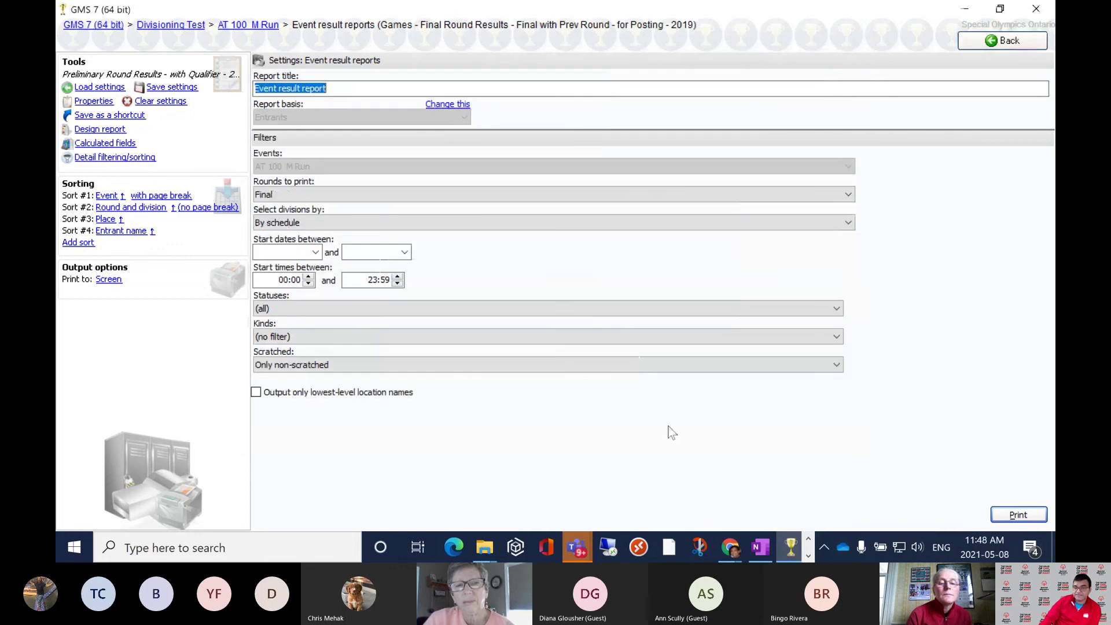
click(1018, 514)
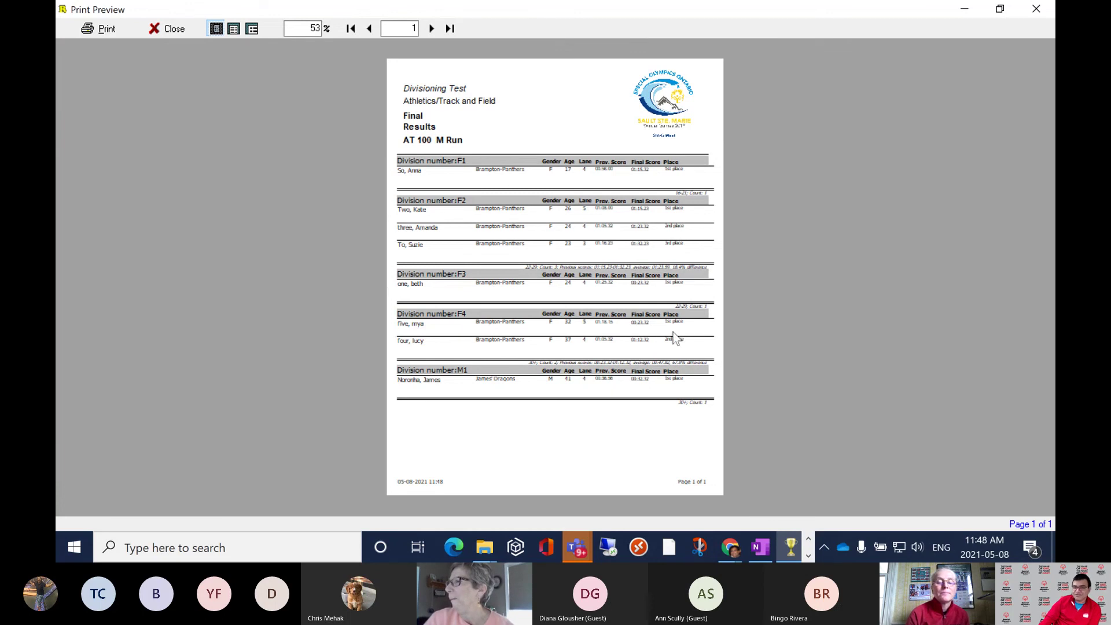
click(232, 30)
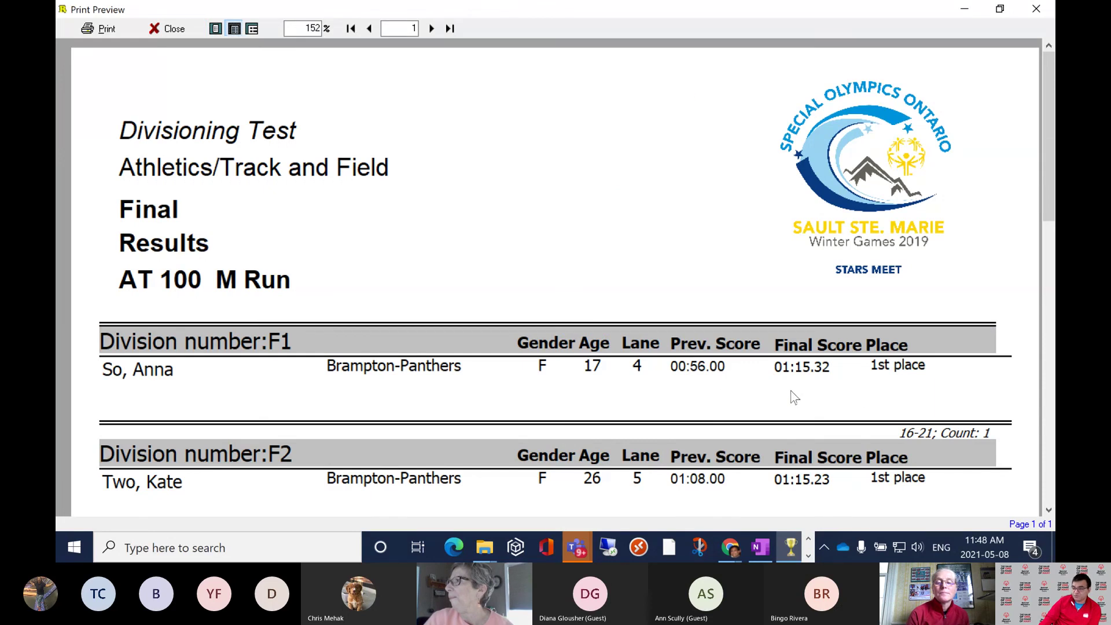
drag(1045, 194, 1033, 317)
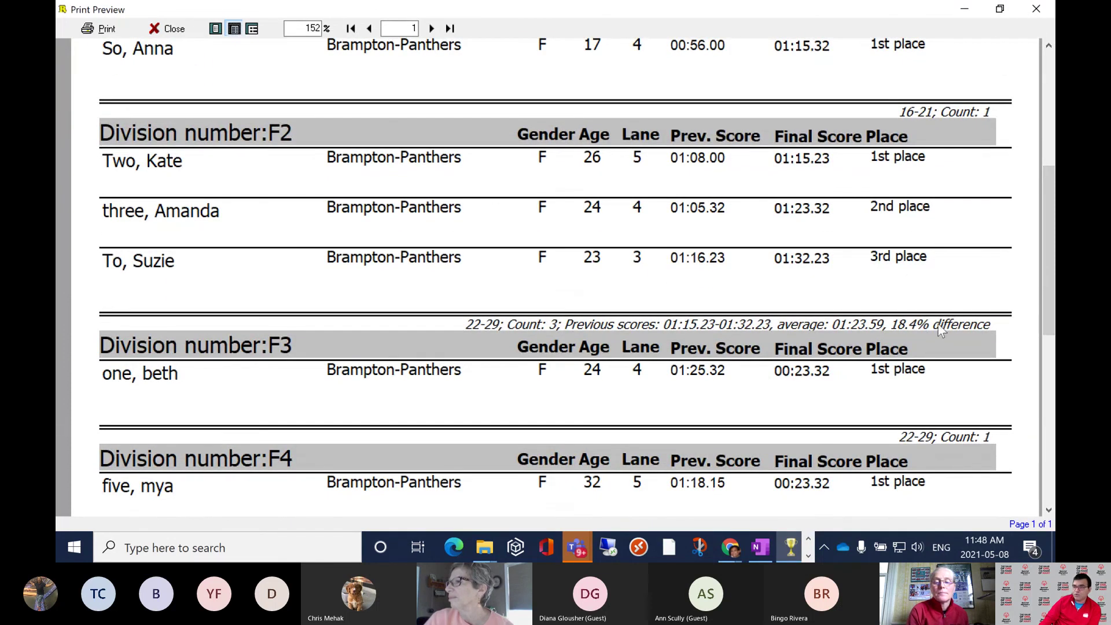
drag(1045, 325, 1006, 211)
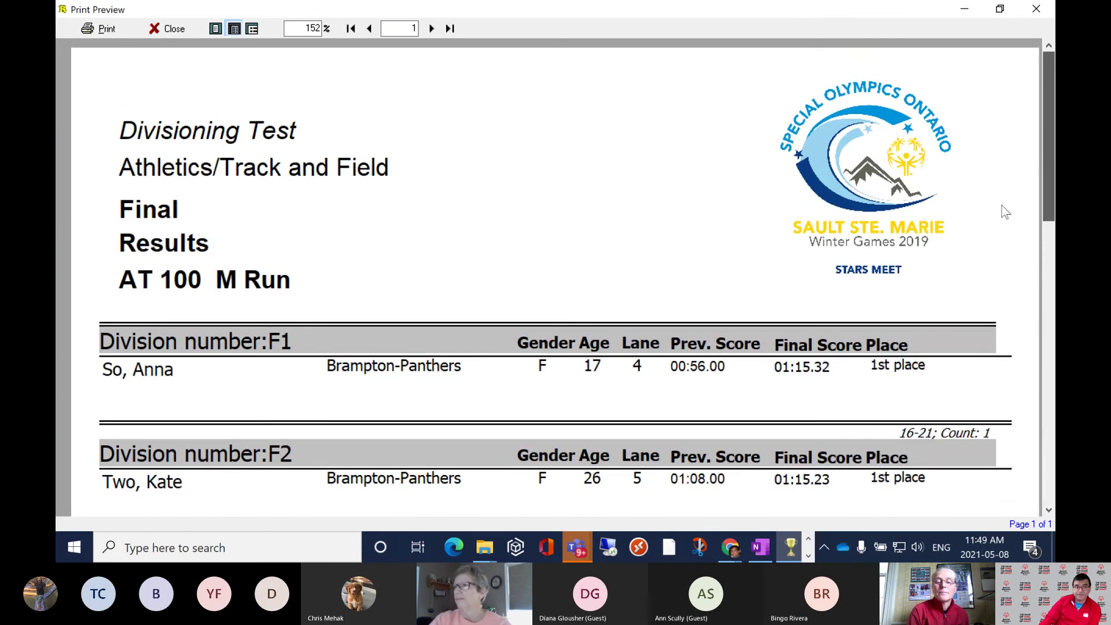
click(183, 29)
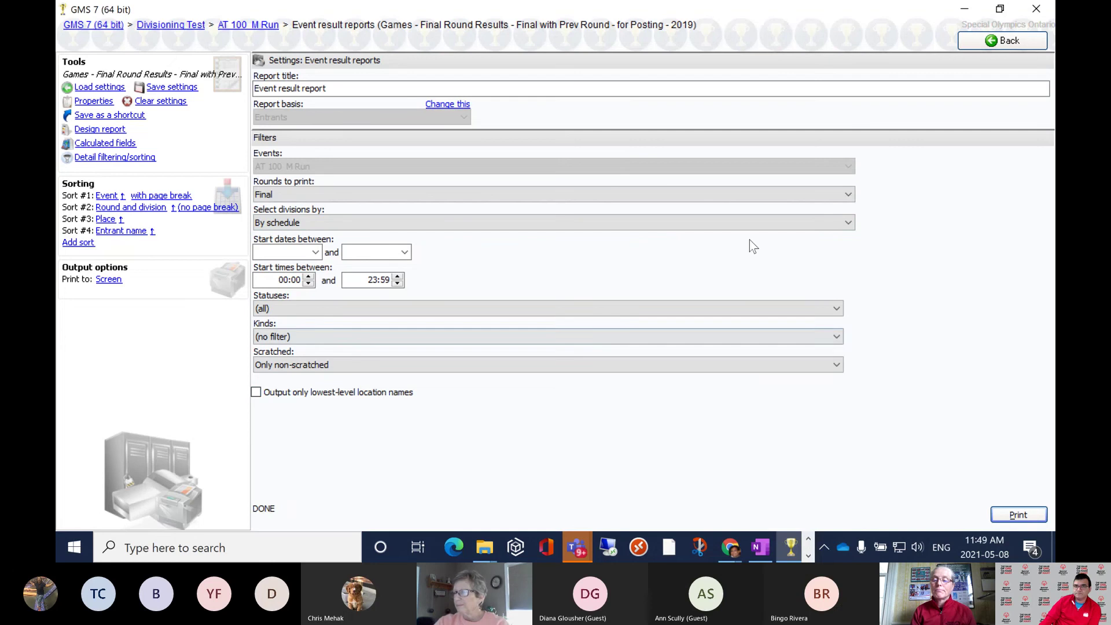
Go back from the report settings to the AT 100 M Run entrants list
click(989, 42)
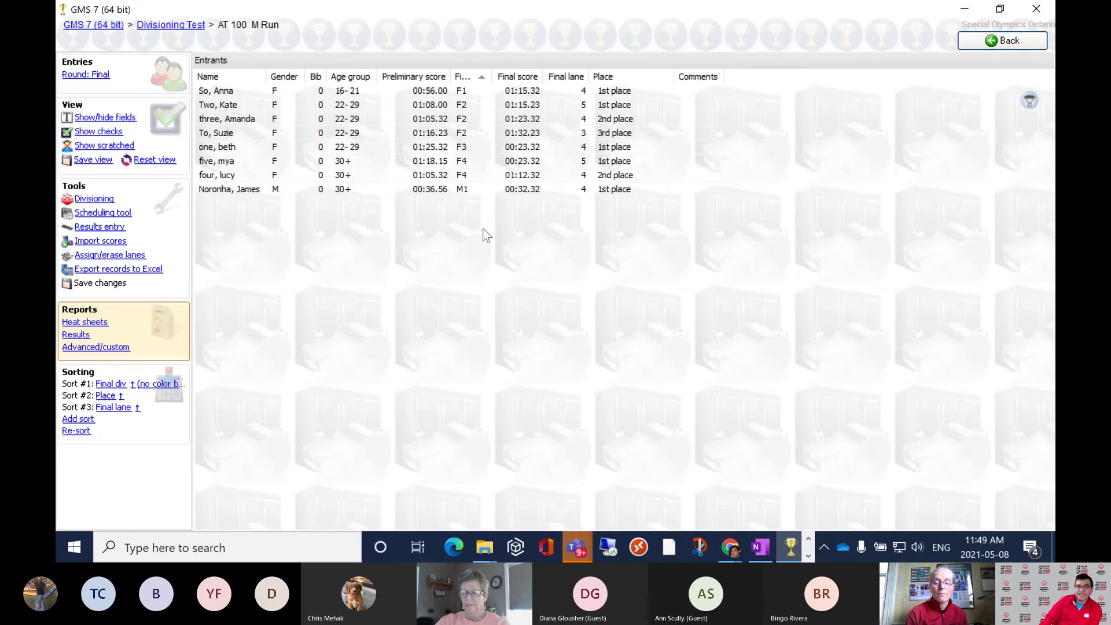
Switch the entrants list from the Final round to the Preliminary round
click(94, 79)
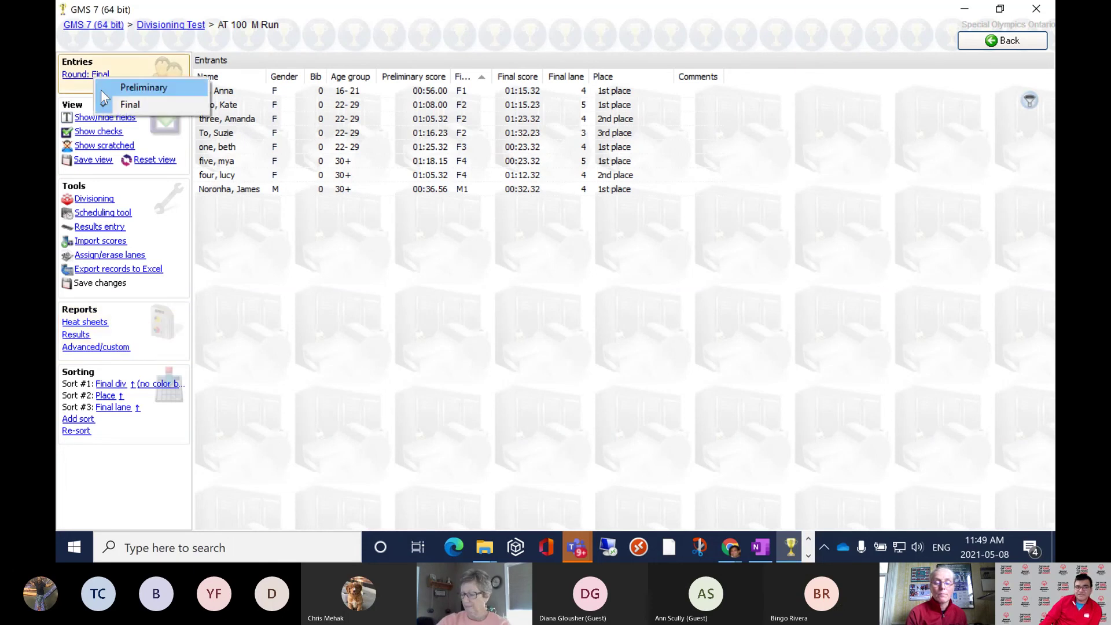
click(139, 87)
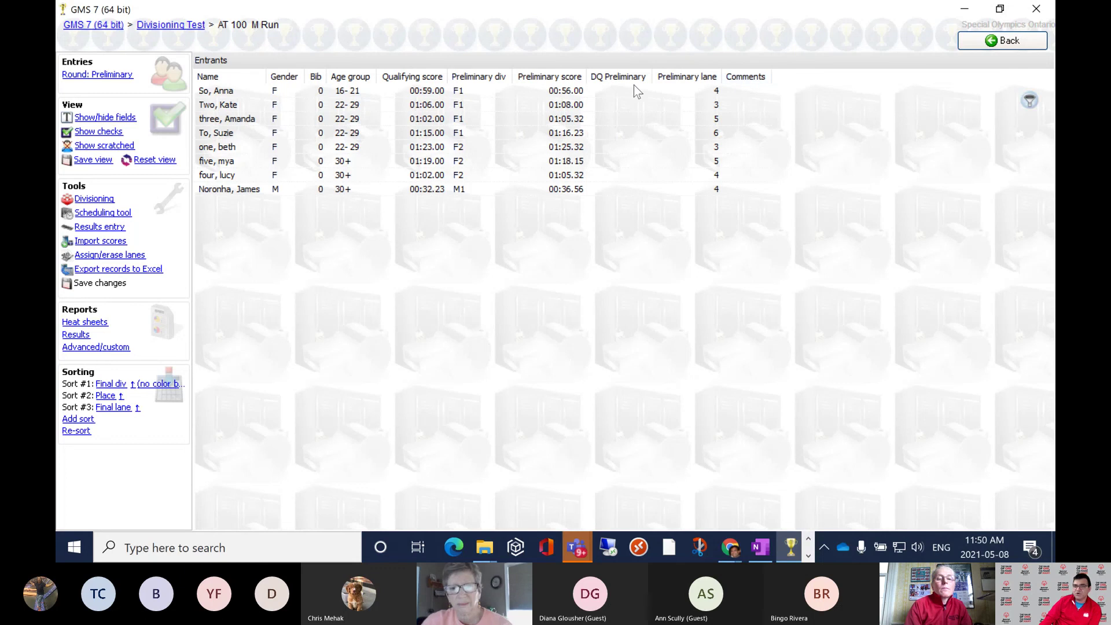
Add the Wheelchair/requires handicap access, Delegation and Age columns, leaving Type hidden
right_click(787, 77)
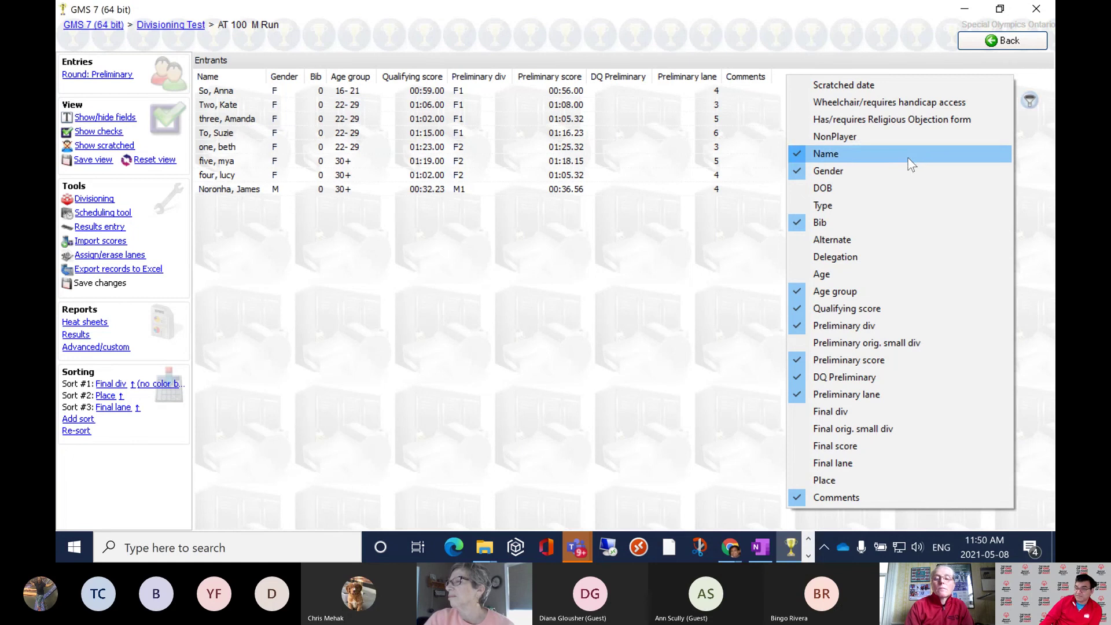
click(914, 107)
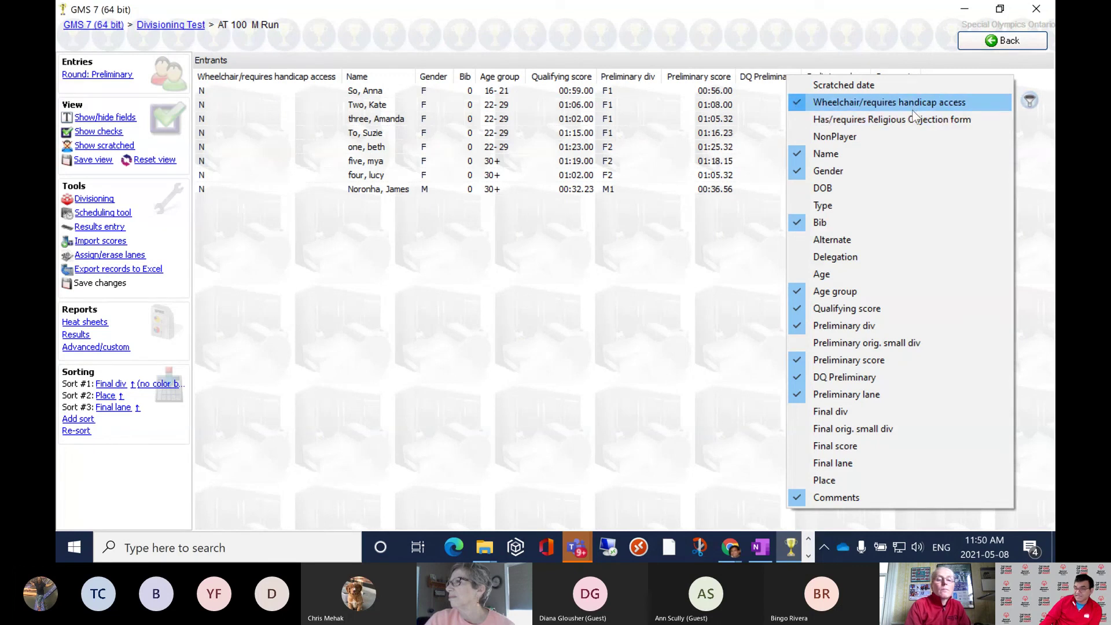
click(889, 206)
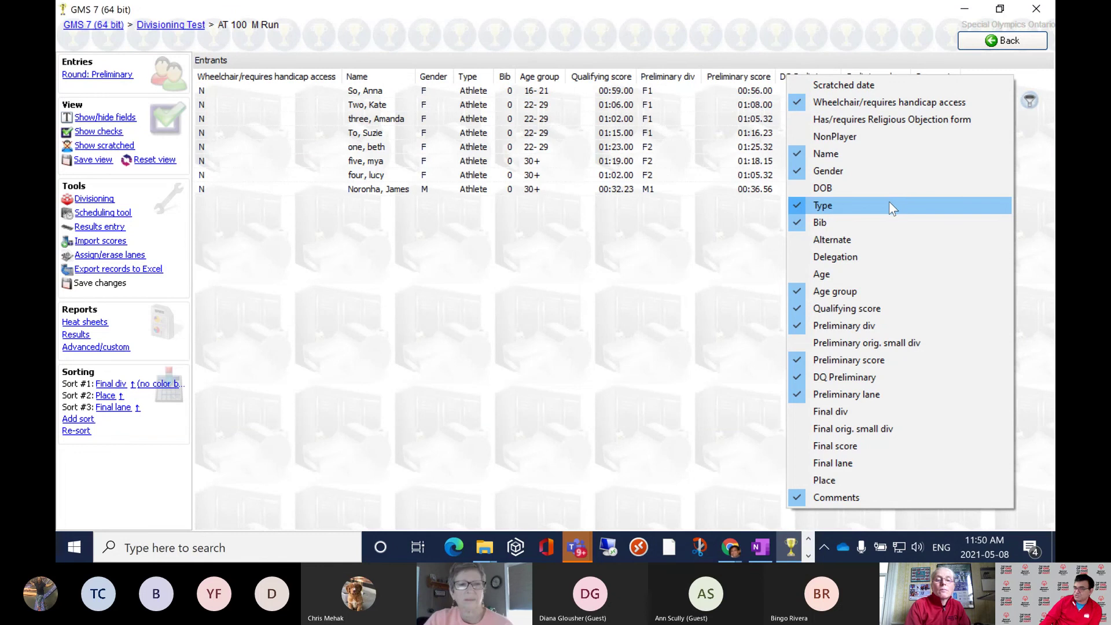
click(858, 205)
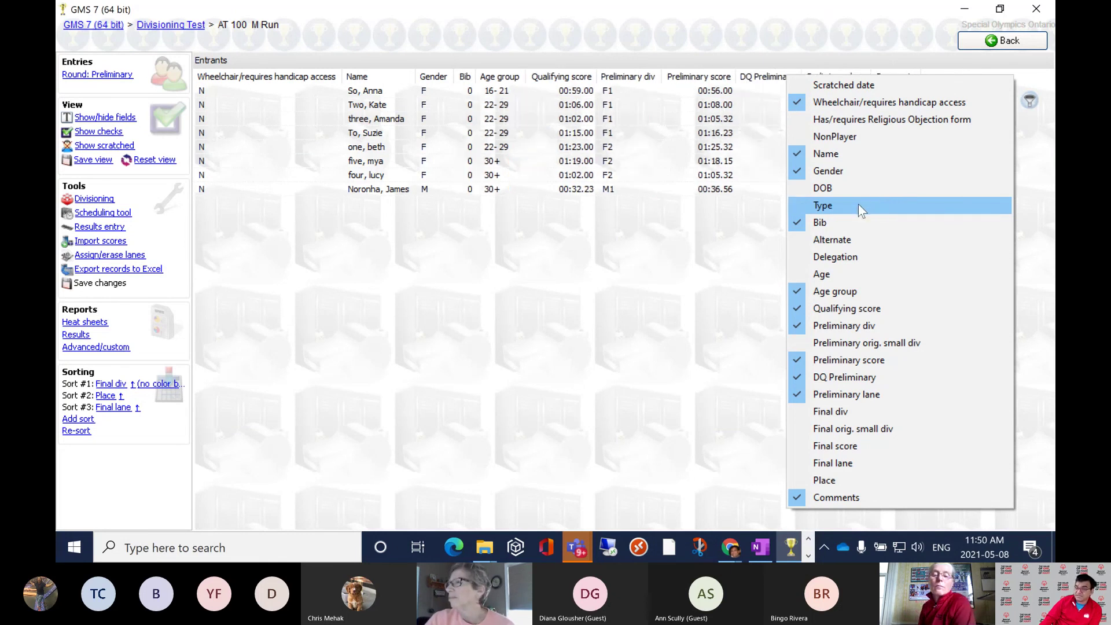
click(860, 262)
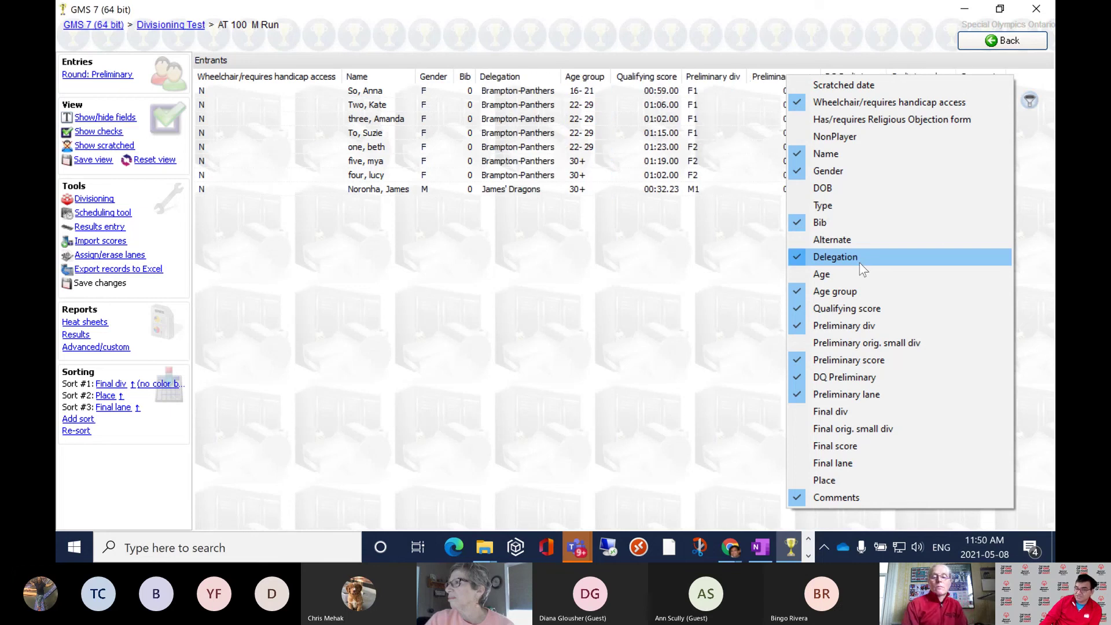
click(851, 277)
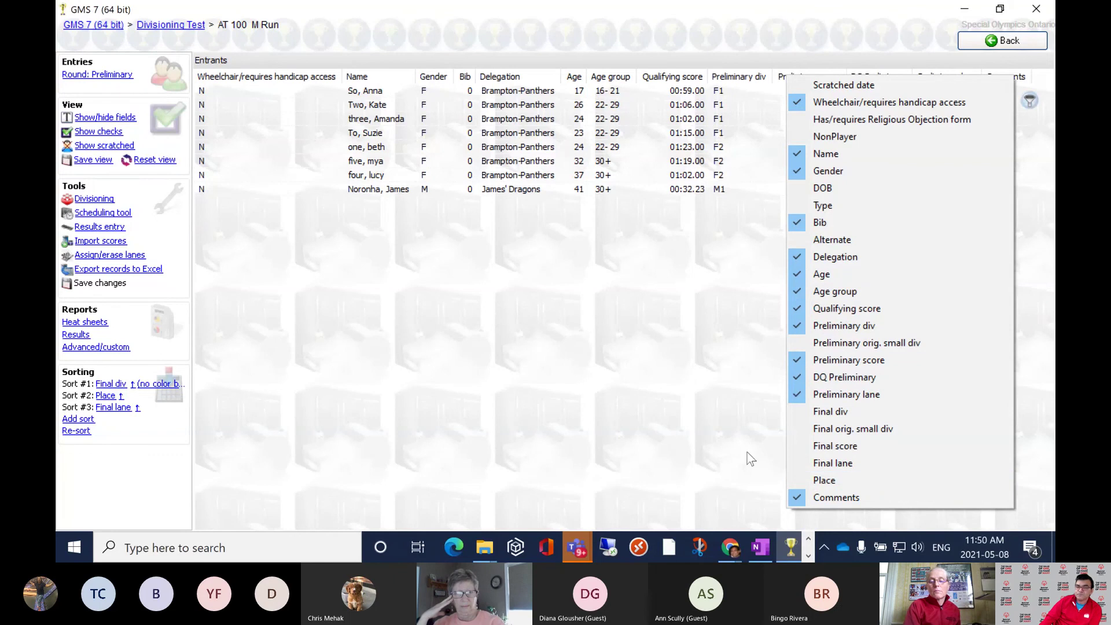
click(628, 363)
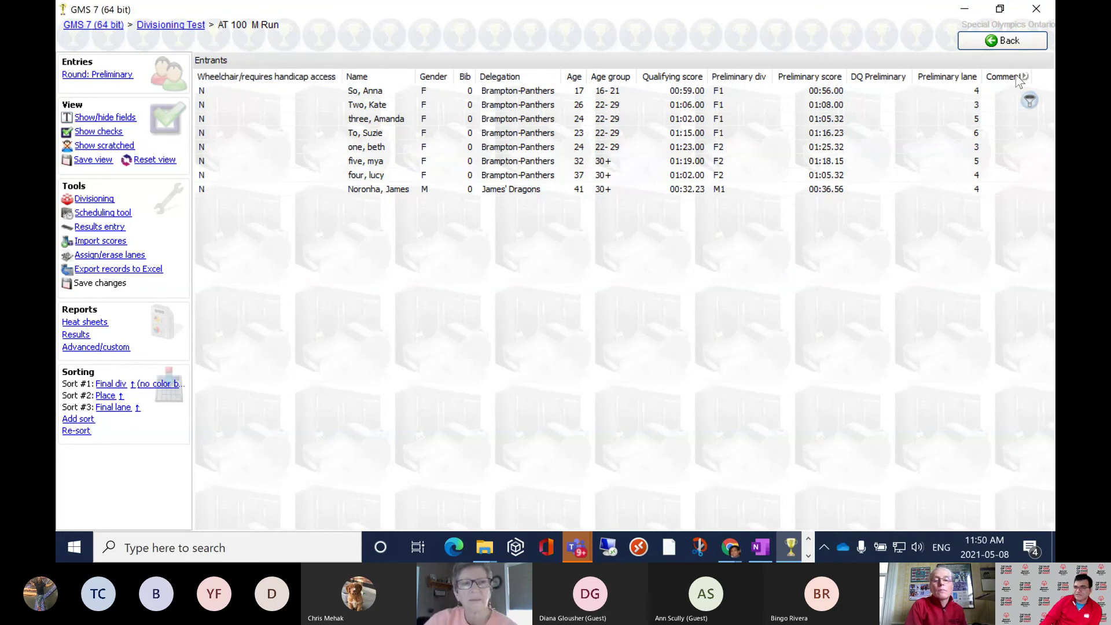
Rearrange and resize columns, moving Gender and Preliminary lane and widening Preliminary score
drag(1021, 81, 1023, 80)
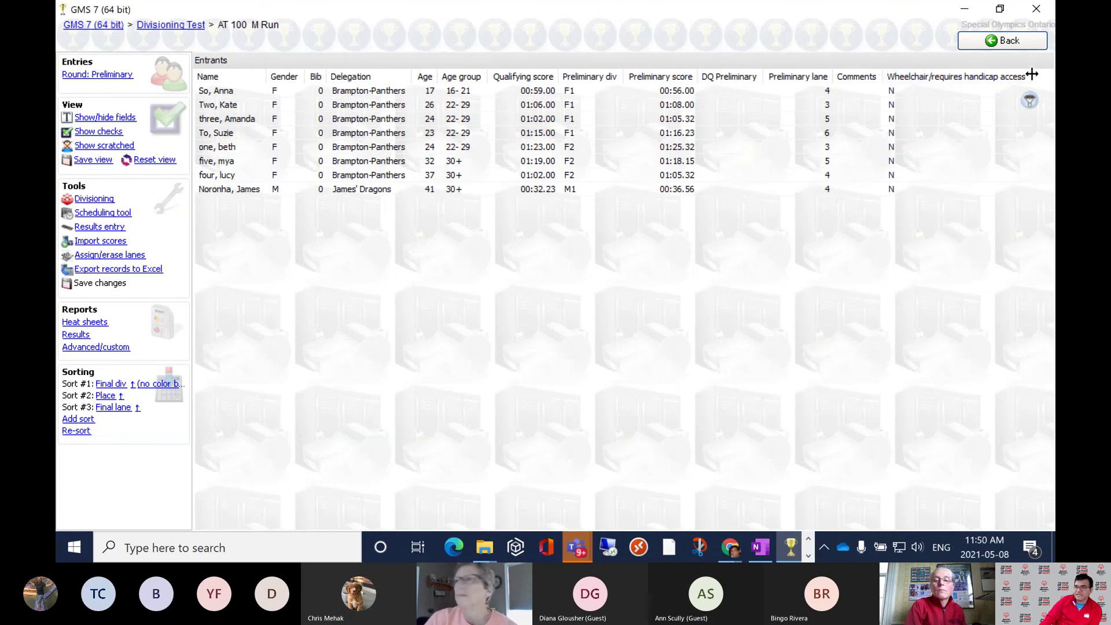
drag(1032, 75, 906, 80)
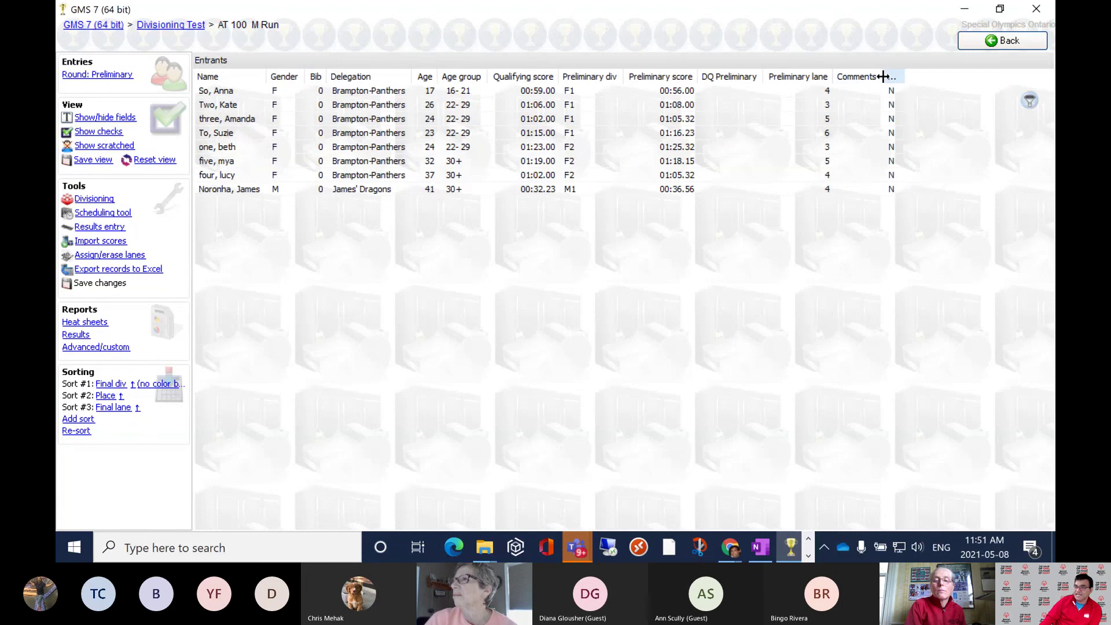
drag(883, 77, 931, 71)
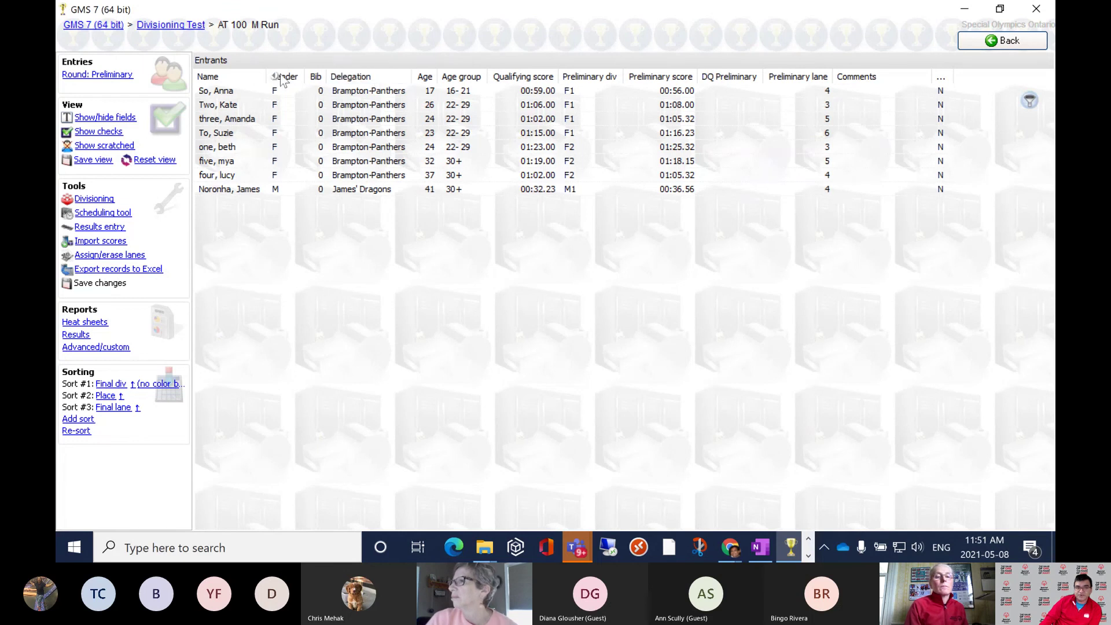
drag(281, 80, 226, 76)
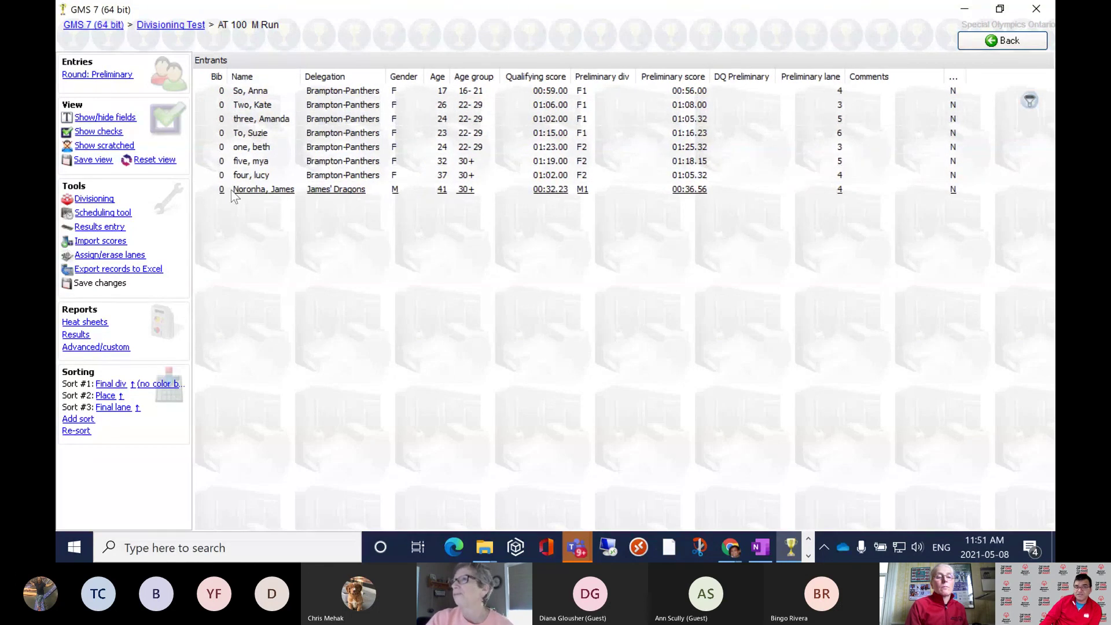
drag(226, 74, 223, 73)
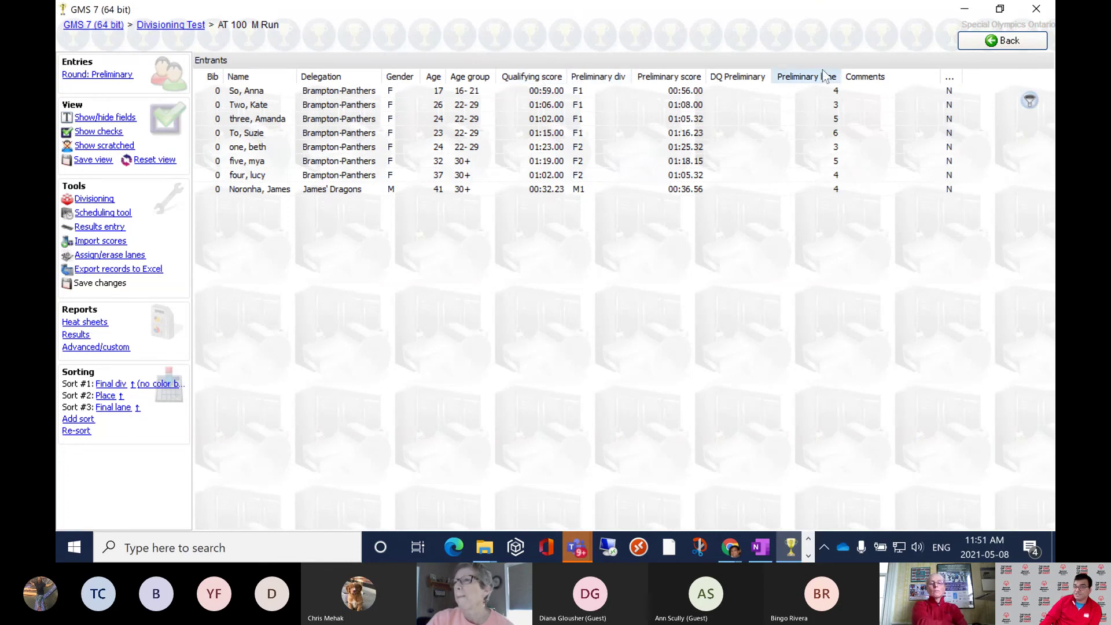
drag(826, 81, 587, 79)
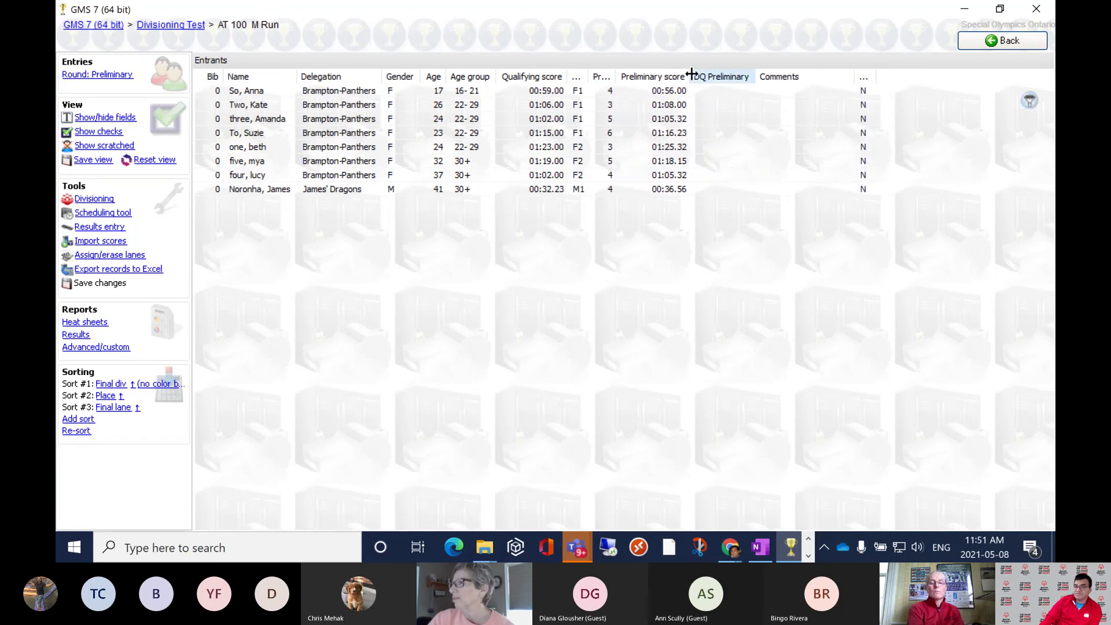
drag(689, 75, 701, 72)
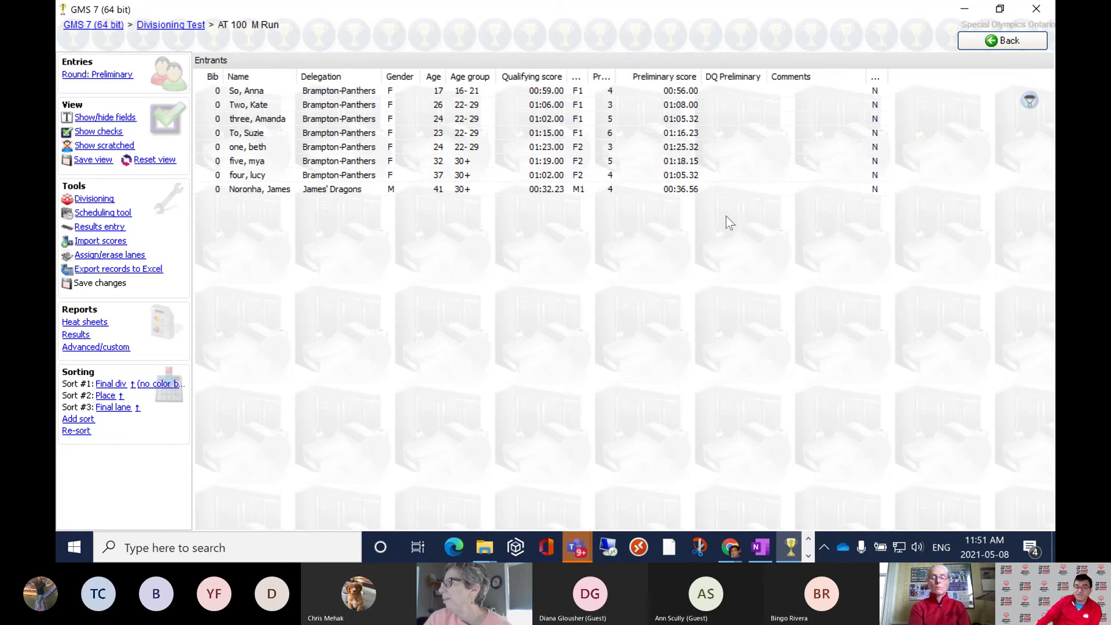
Sort the entrants by Preliminary div, then Preliminary lane, then Name
click(107, 389)
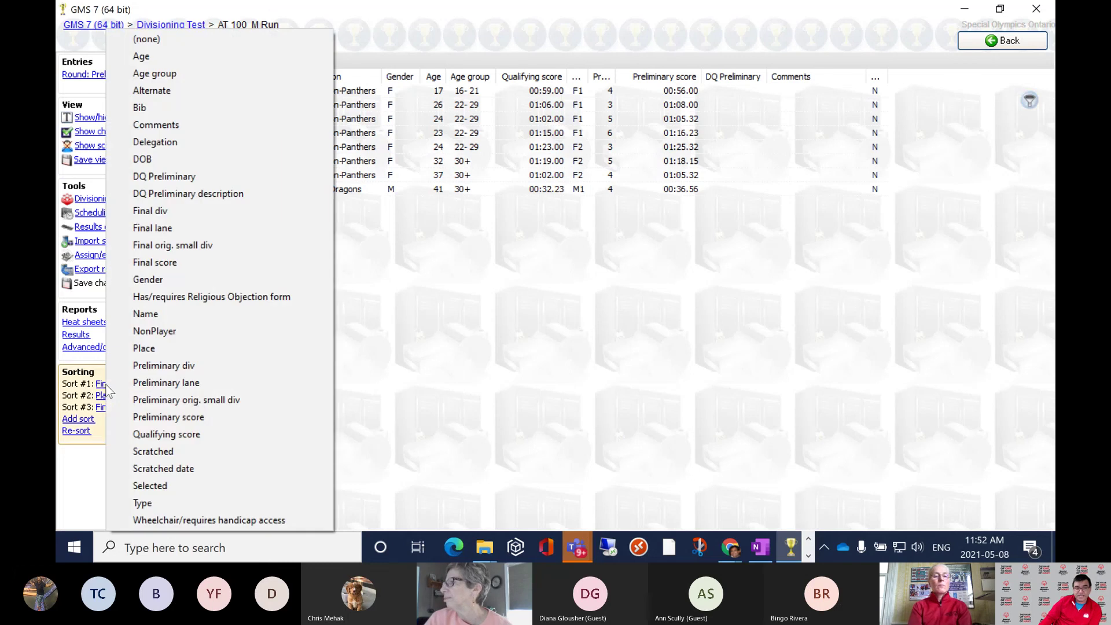
click(174, 366)
click(130, 393)
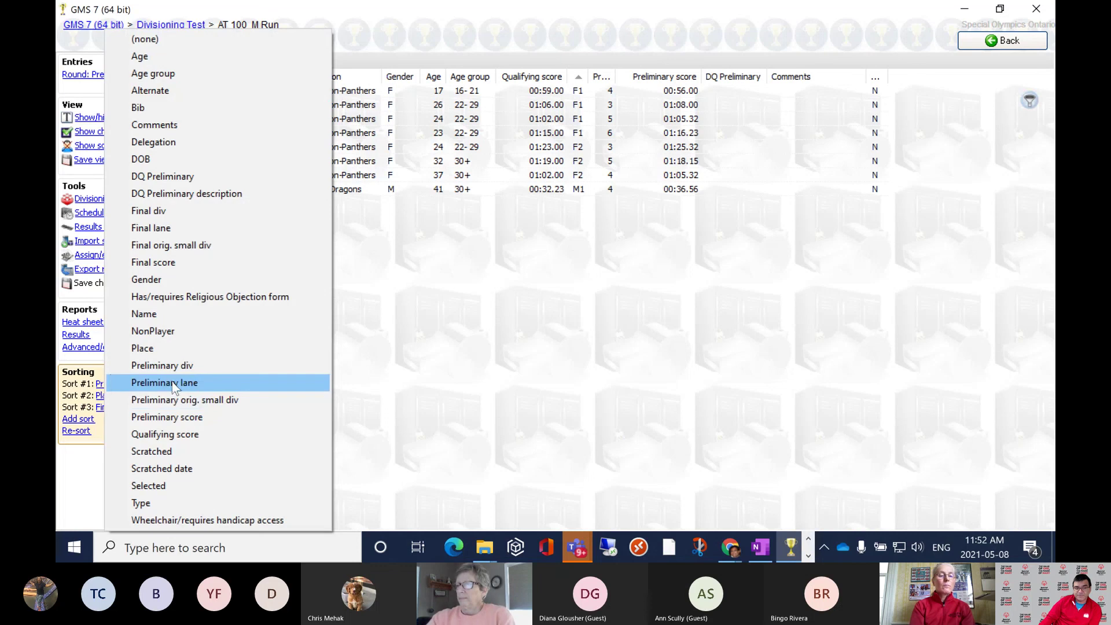
click(145, 383)
click(143, 398)
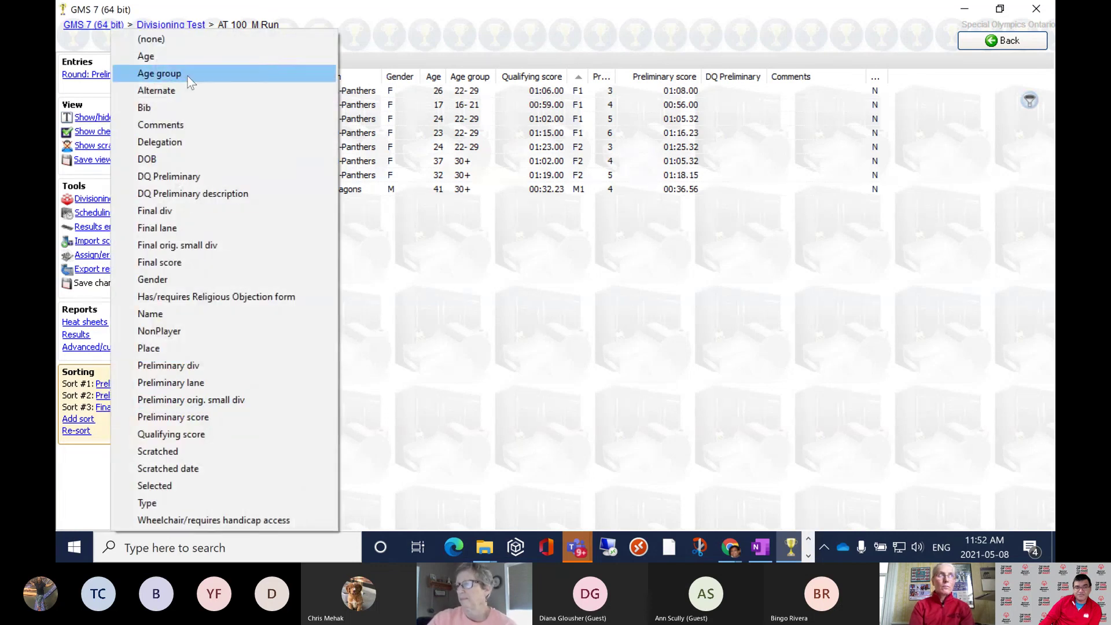
click(189, 315)
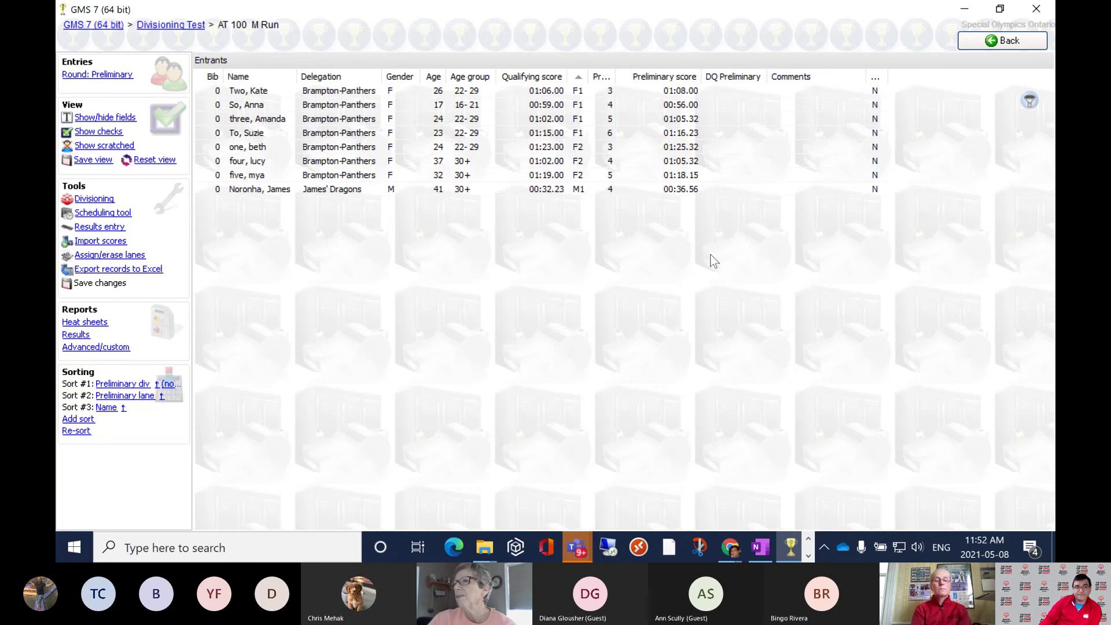
Save this sort arrangement as a view named 'Prelim View'
click(92, 159)
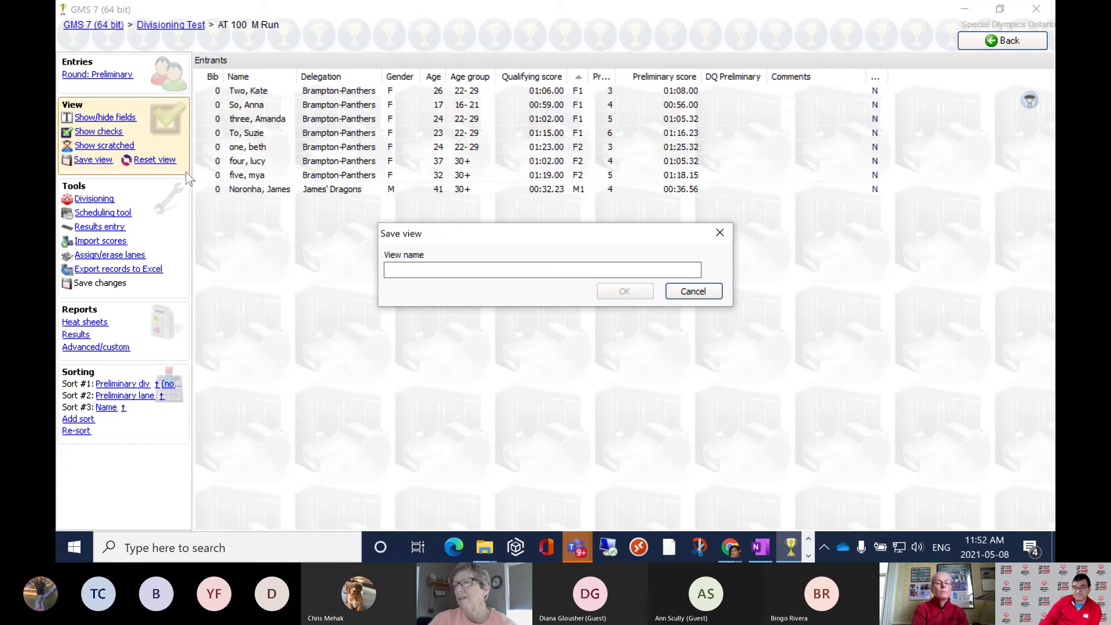
text(Preli)
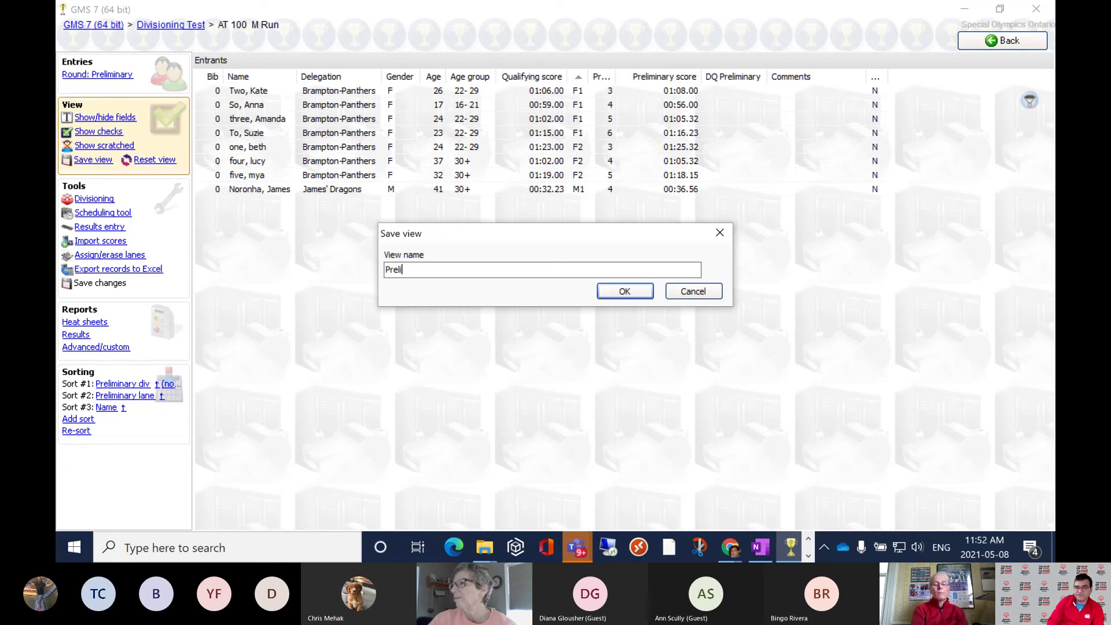
text(m View)
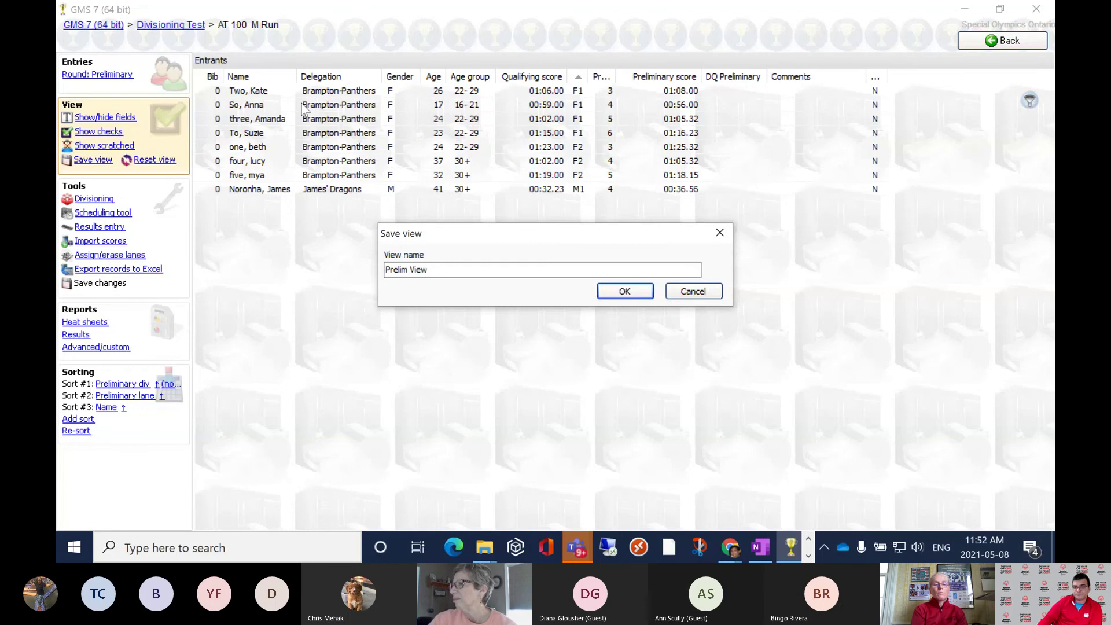
click(639, 297)
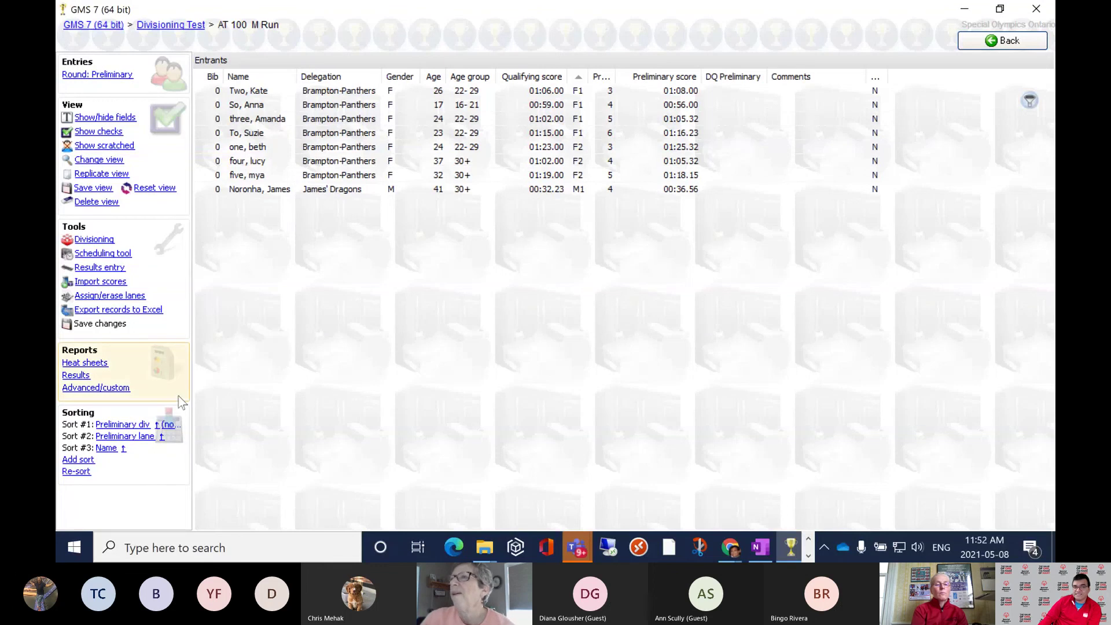
Re-sort by Qualifying score, Delegation and Name, then reapply the saved Prelim View
click(541, 81)
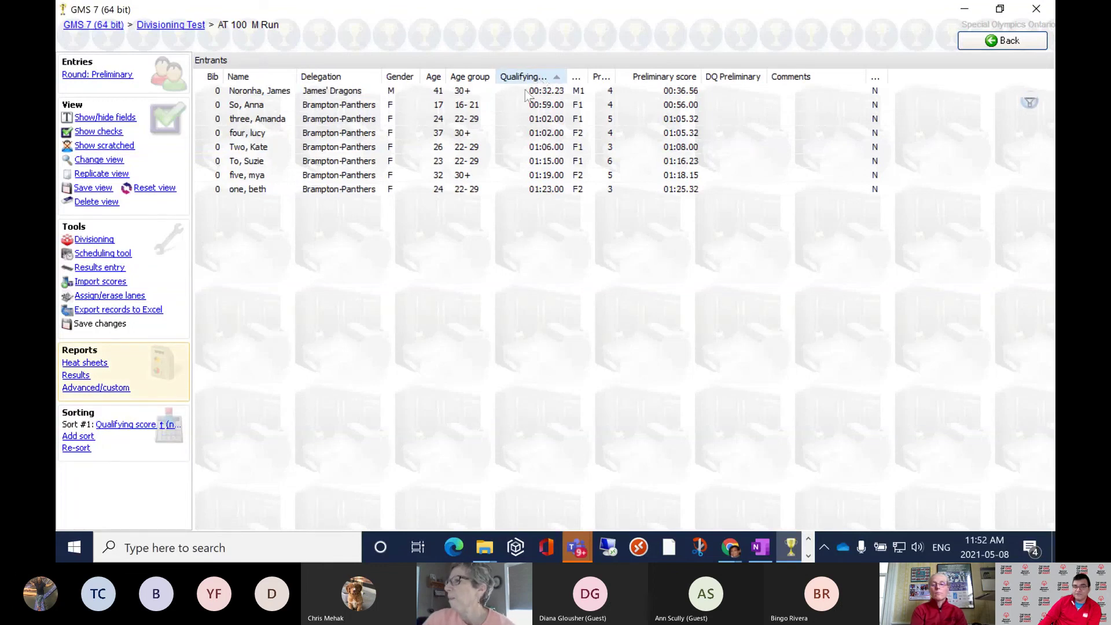
click(322, 78)
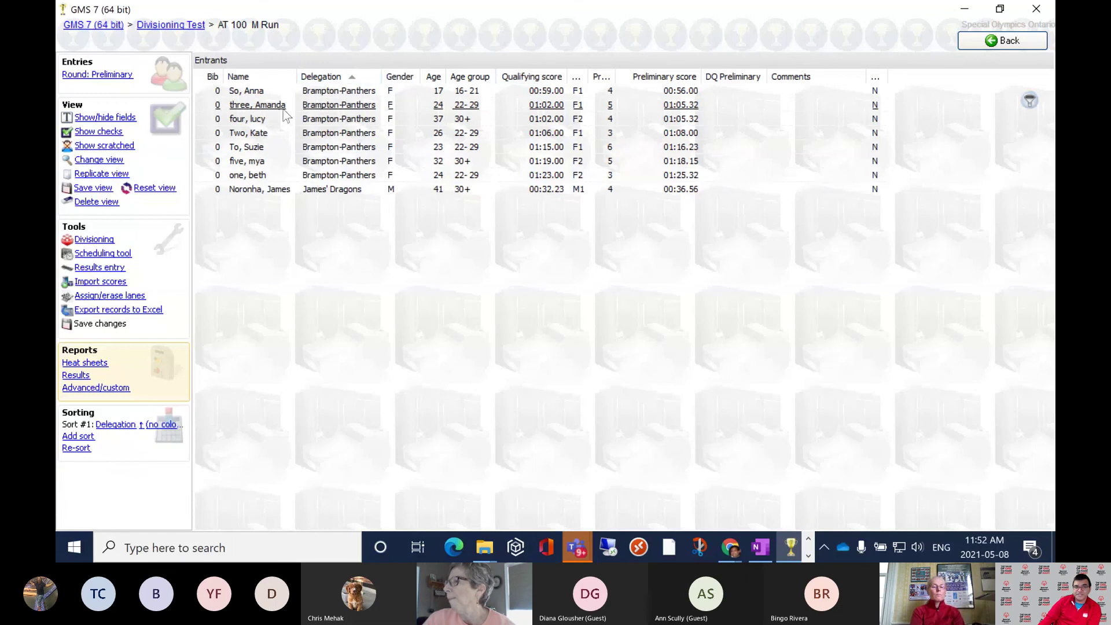
click(263, 79)
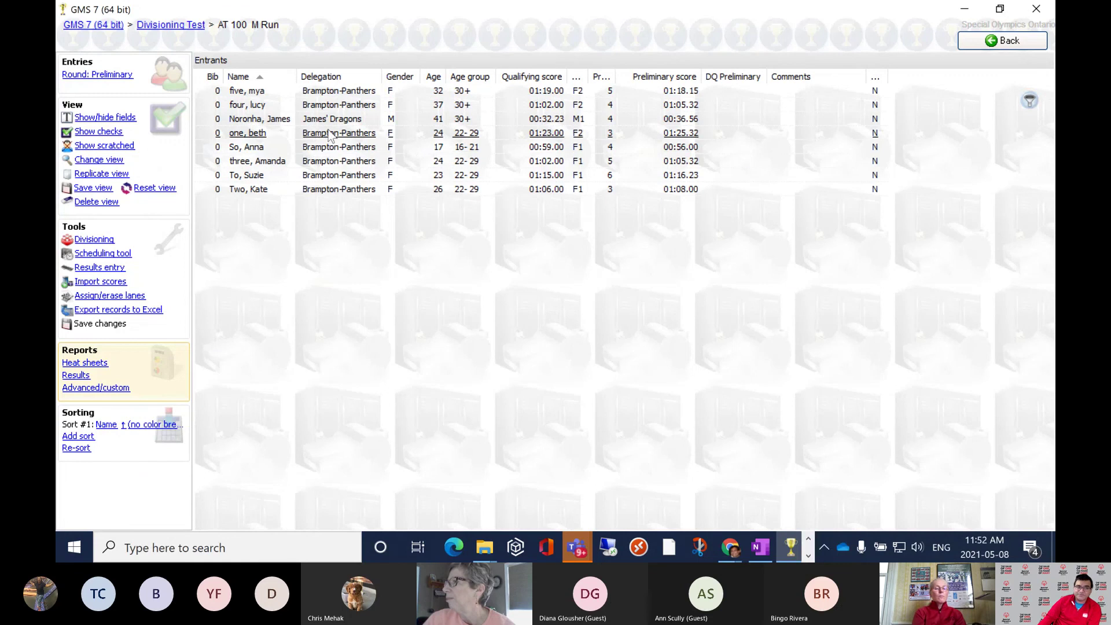
click(103, 162)
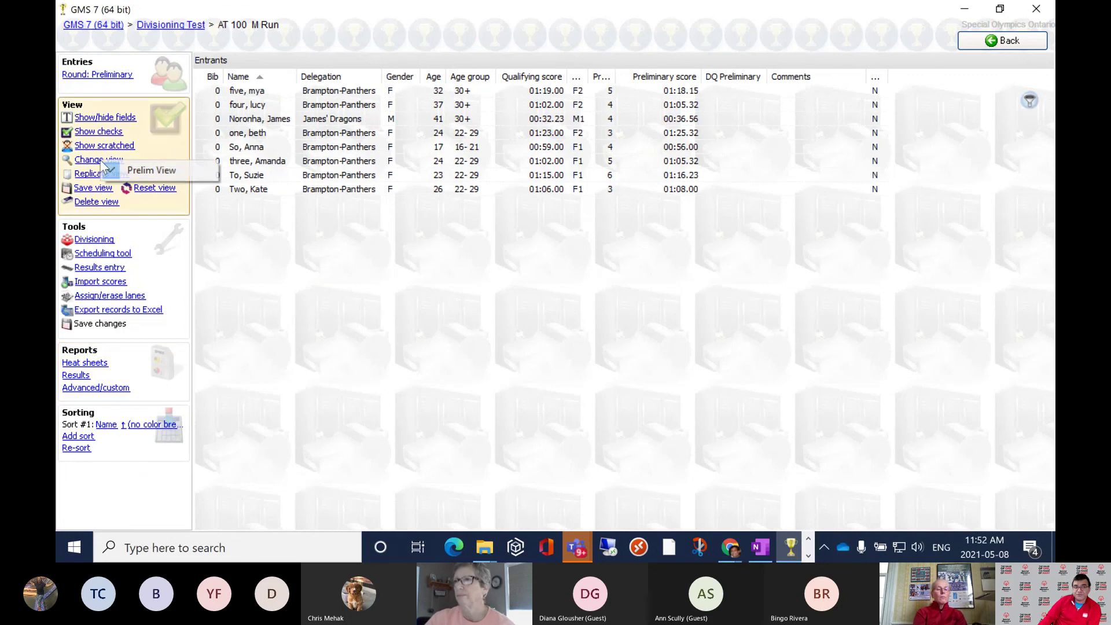
click(162, 170)
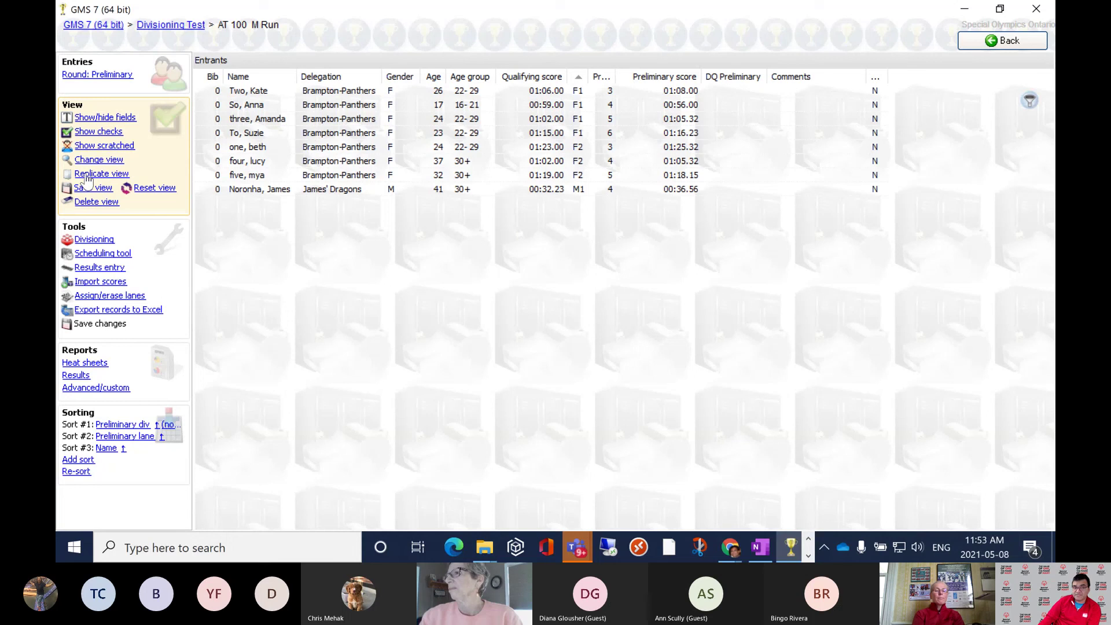
Replicate Prelim View as the default view to all Athletics/Track and Field events
click(87, 182)
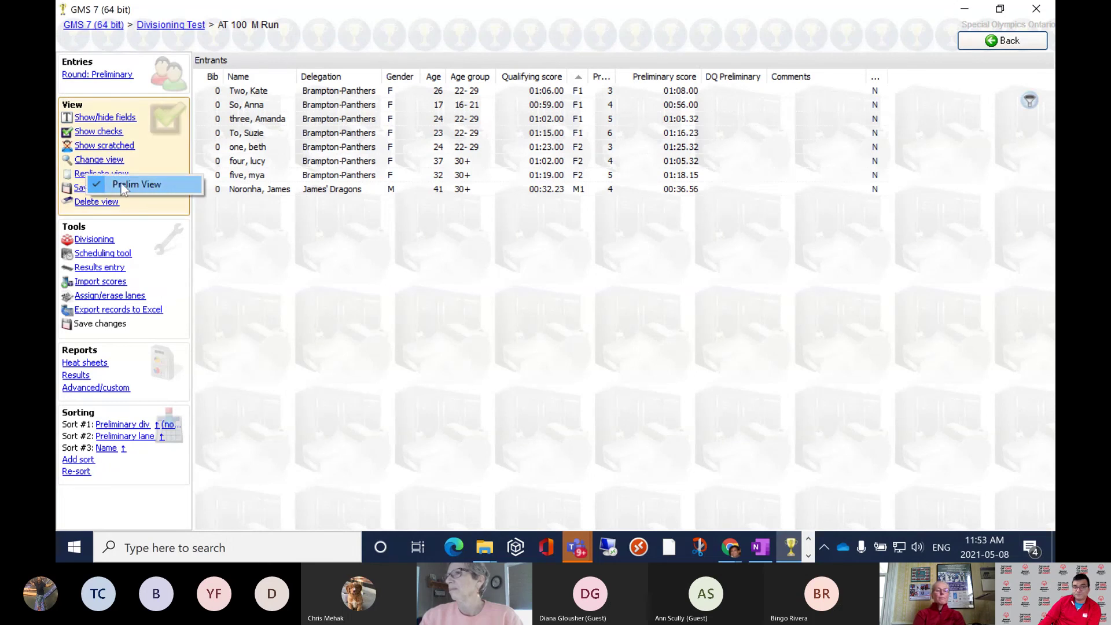
click(122, 186)
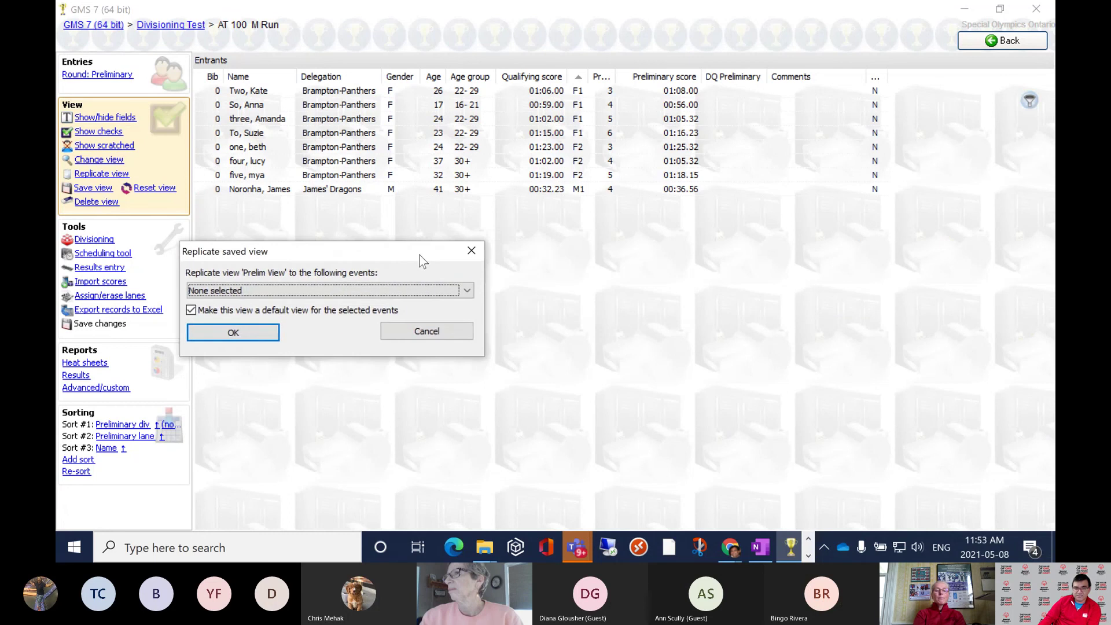
click(565, 292)
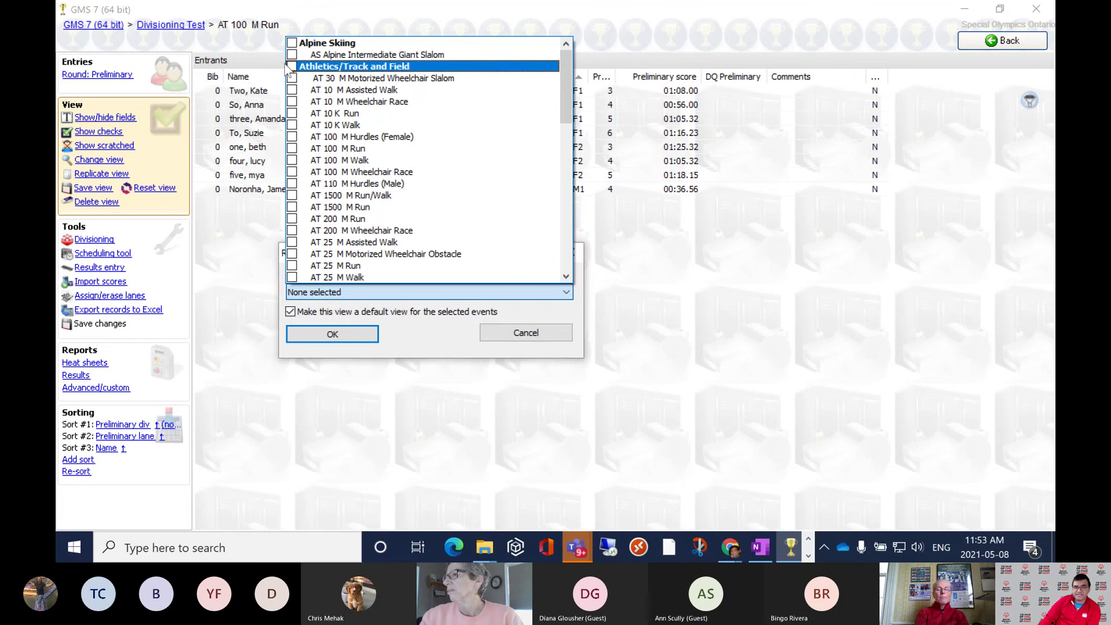
click(293, 81)
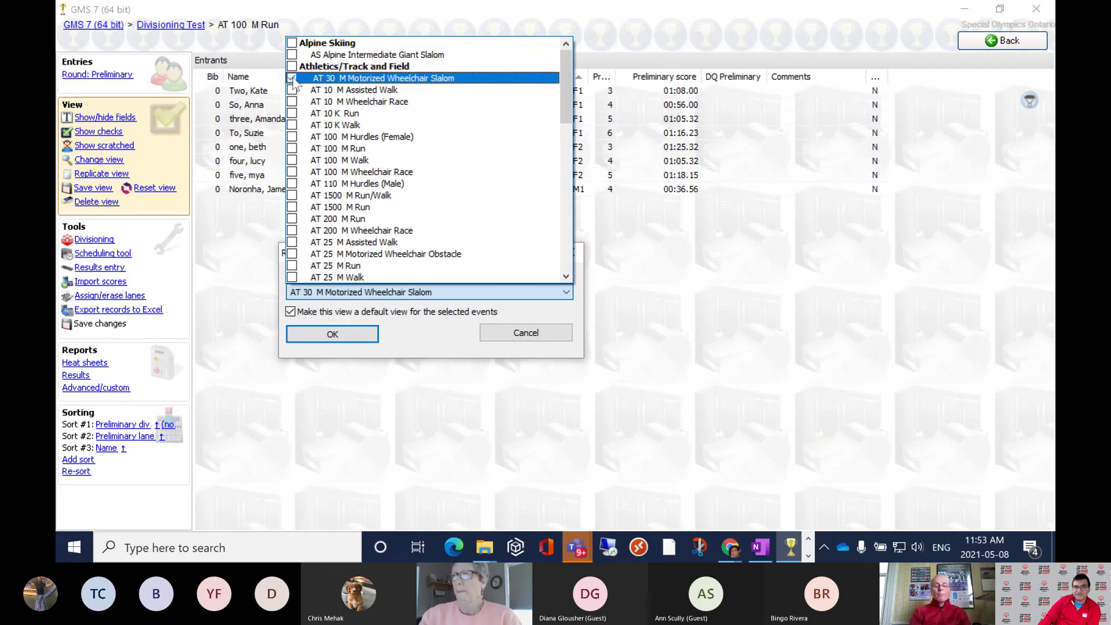
click(292, 67)
scroll(405, 231, down, 12)
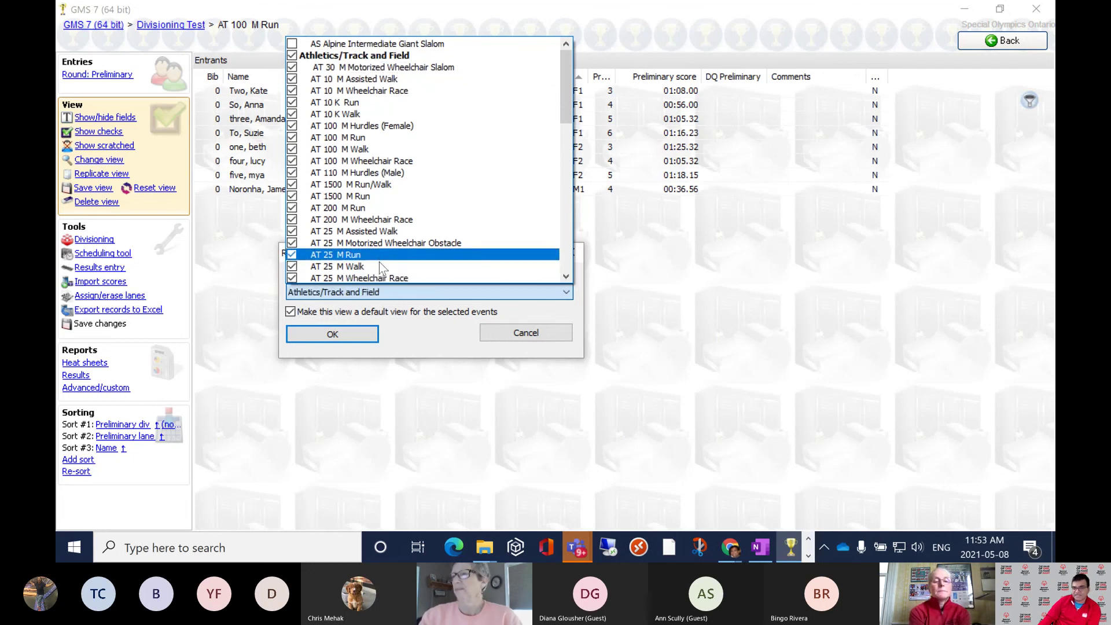
scroll(417, 232, down, 2)
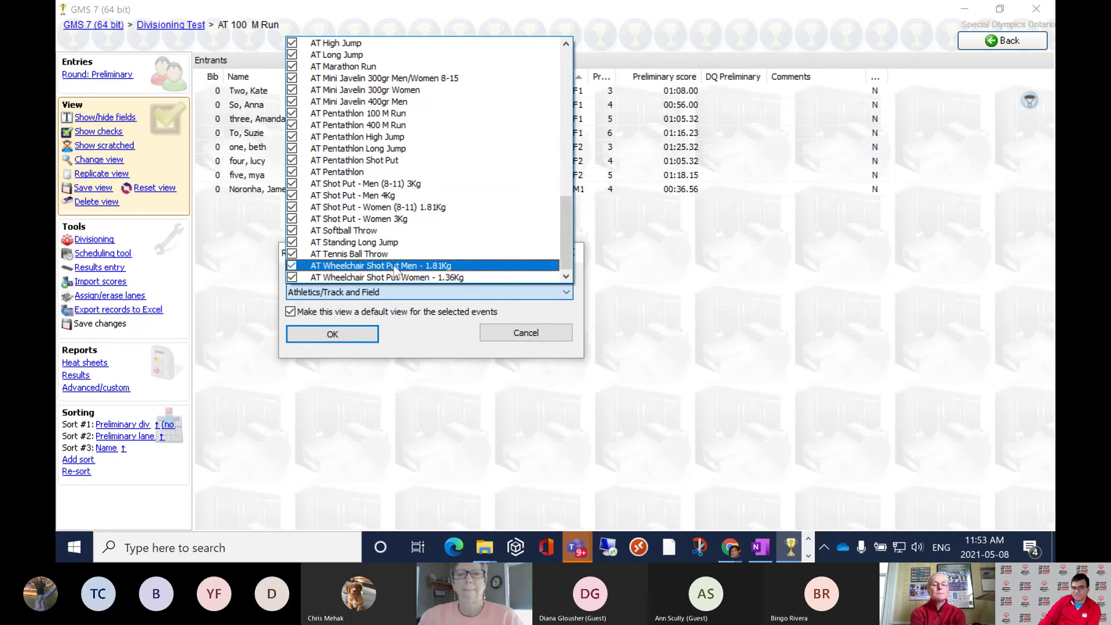
click(462, 371)
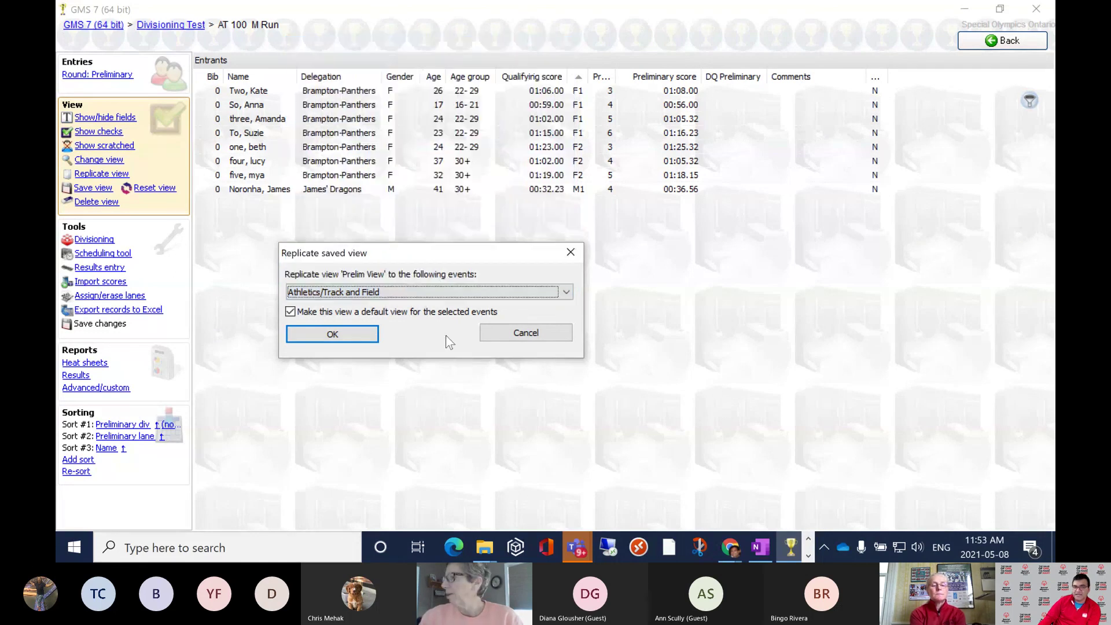
click(326, 341)
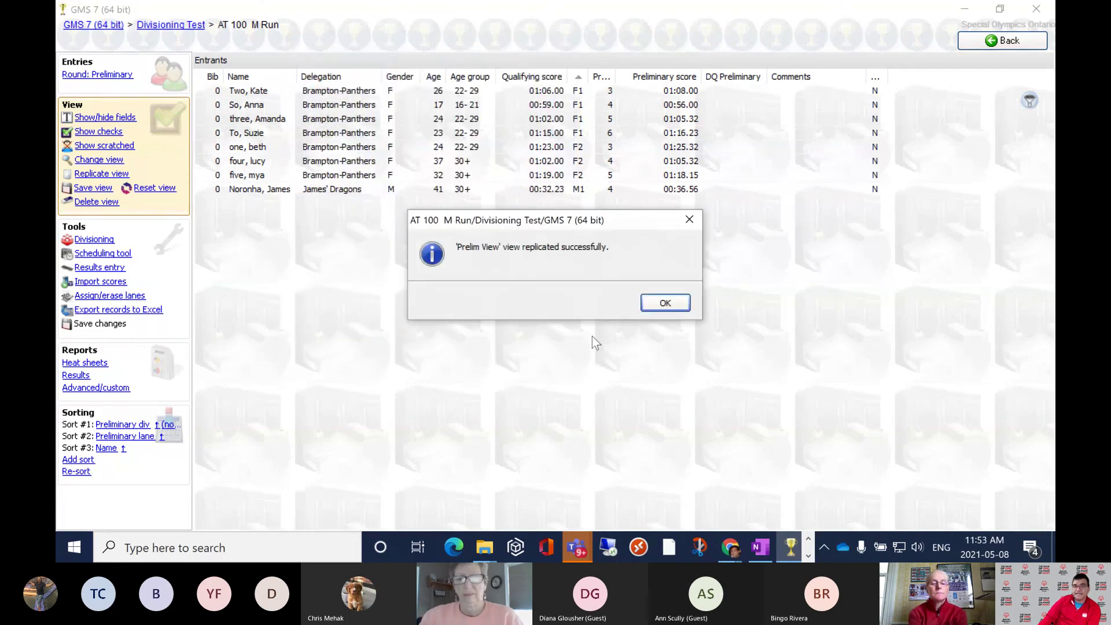
click(669, 309)
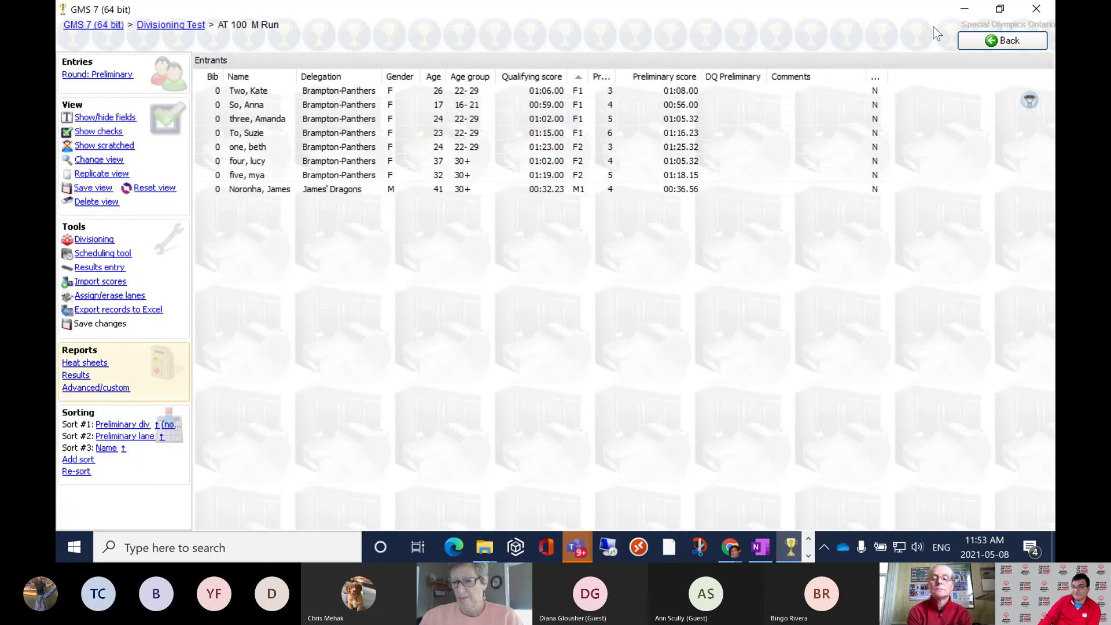
click(1003, 41)
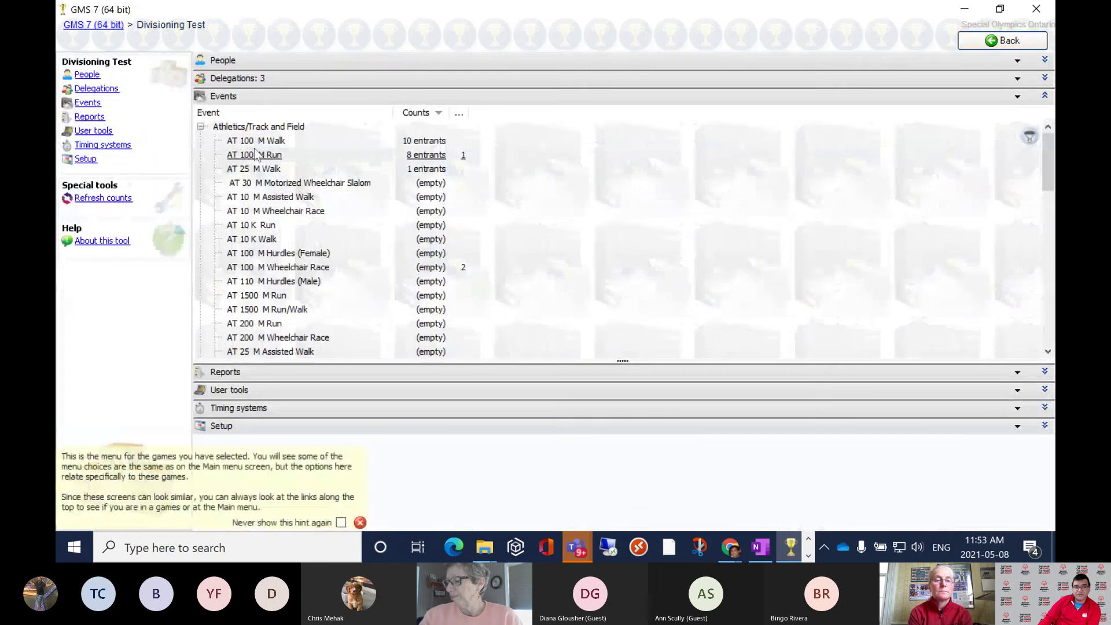
click(266, 168)
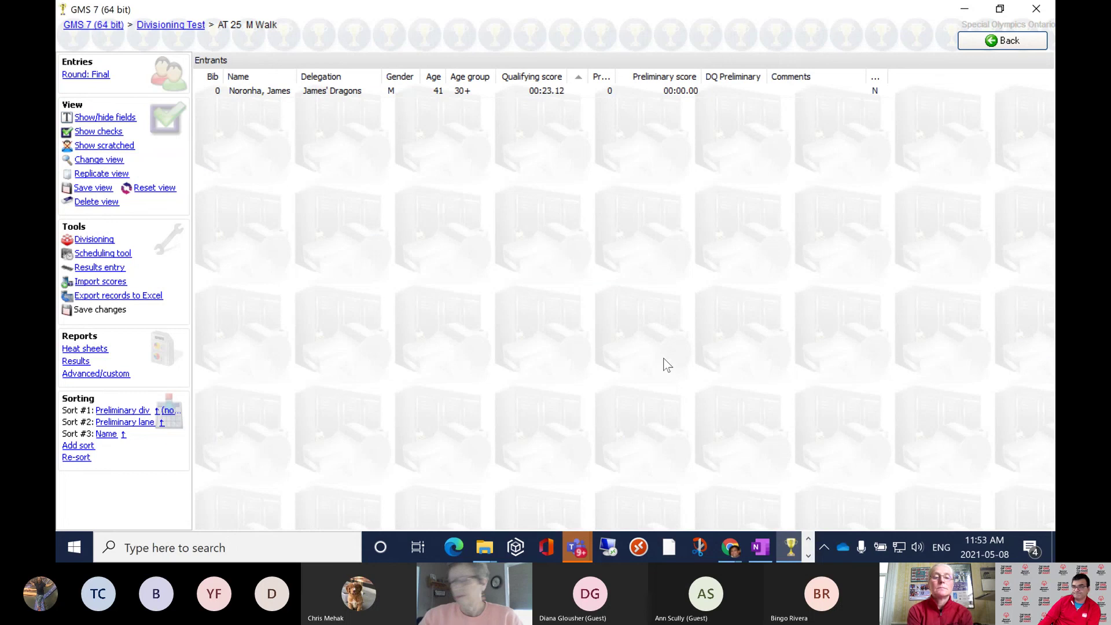
click(1007, 42)
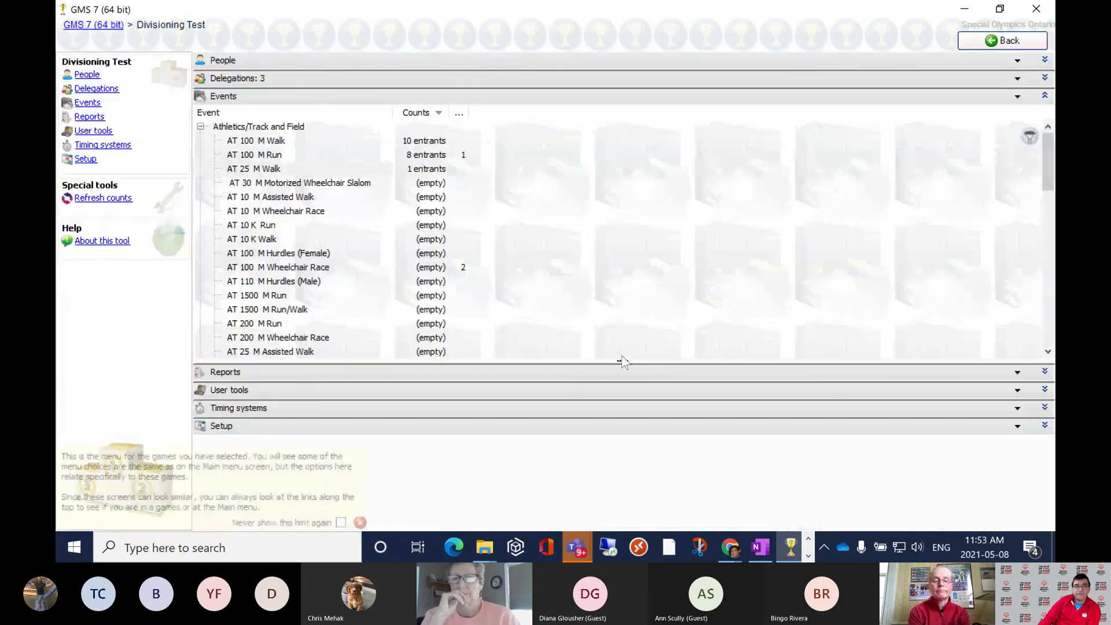
click(277, 156)
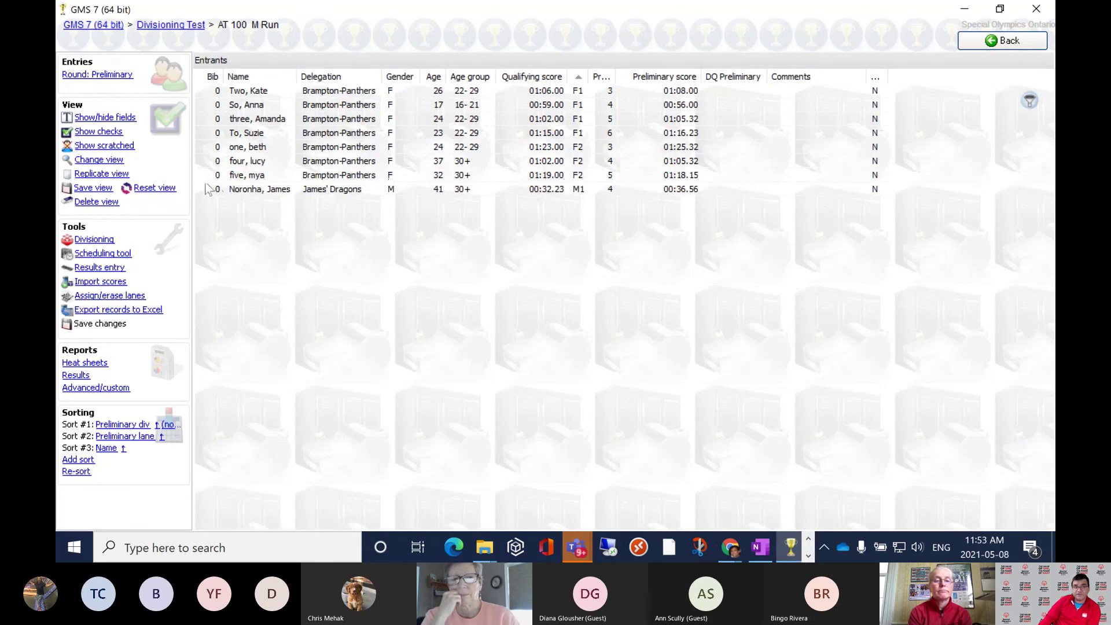
click(99, 75)
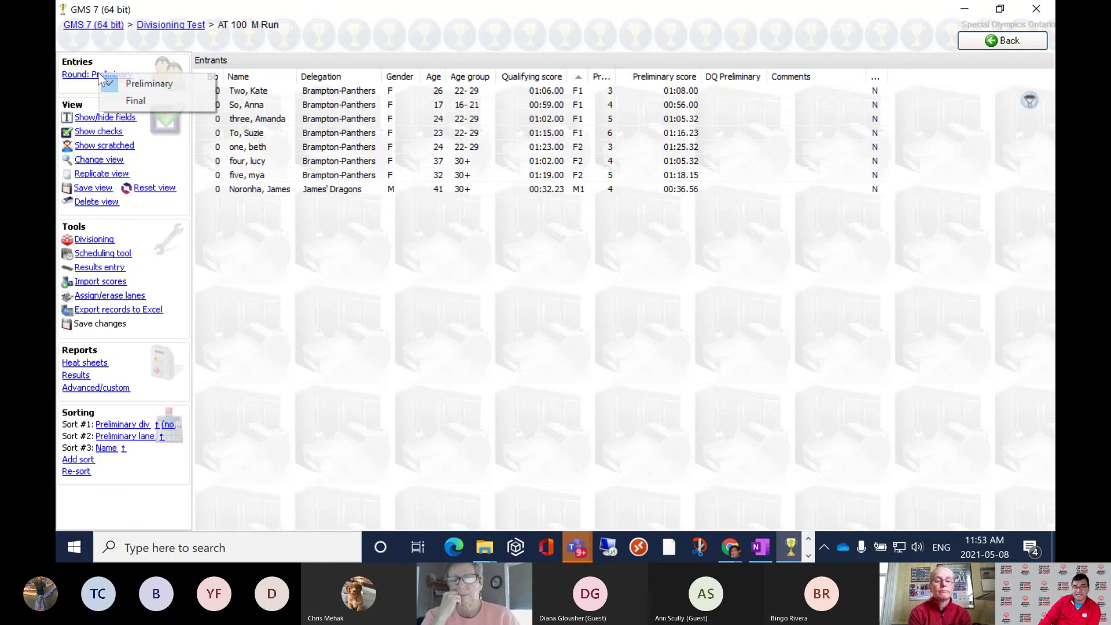
Switch to the Final round and apply the Prelim View layout
click(118, 102)
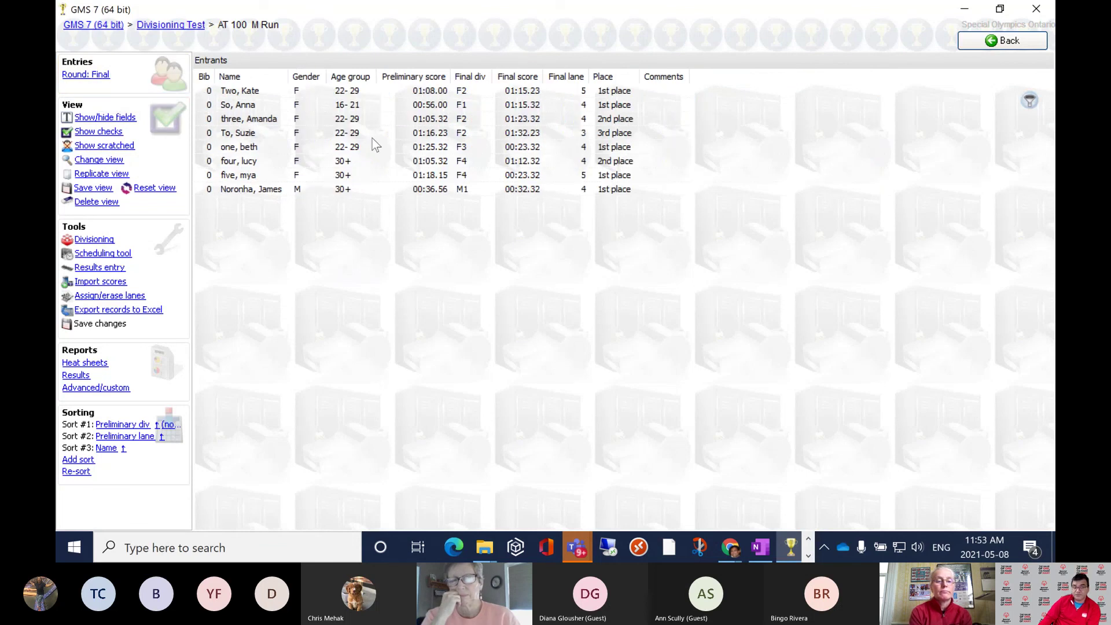
click(97, 160)
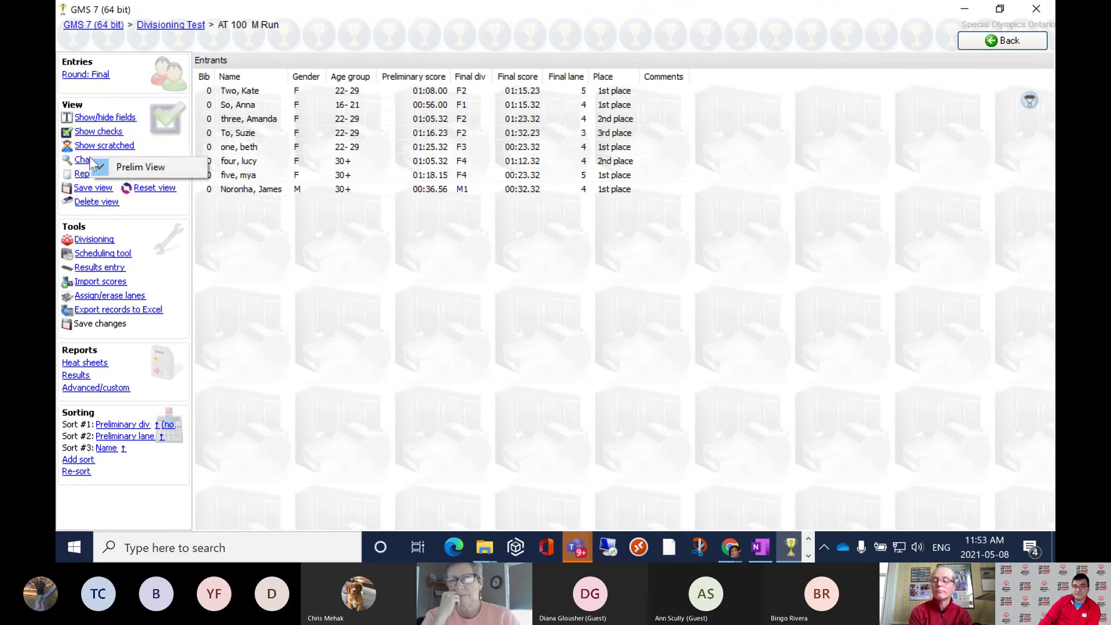
click(140, 167)
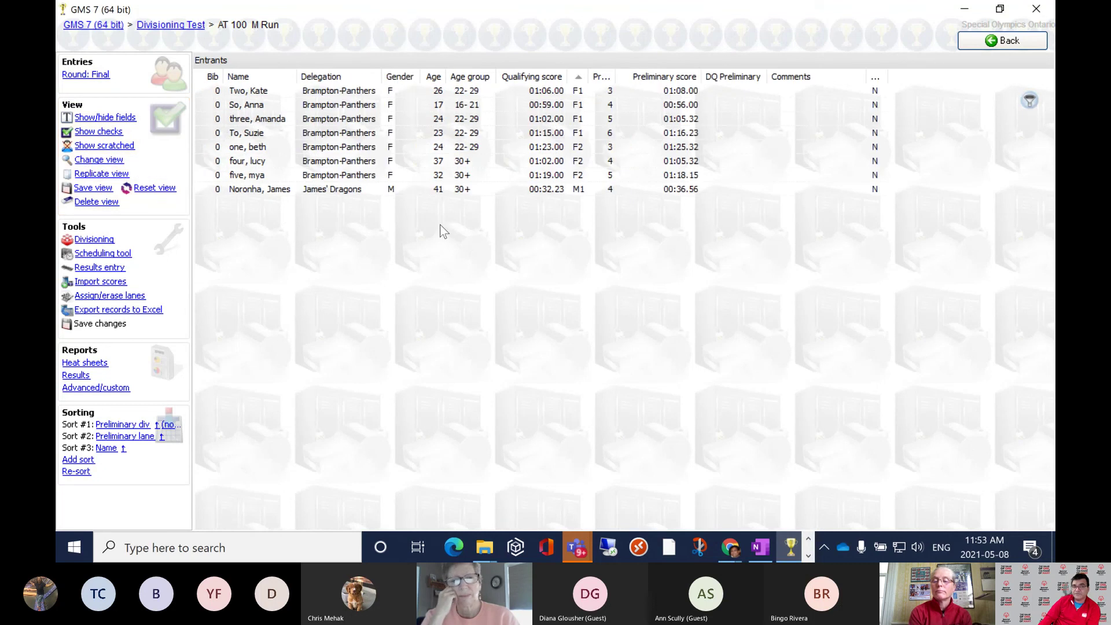
Hide Qualifying score, Preliminary lane/div and DQ Preliminary; show Final div, Final score, Final lane, Place
right_click(547, 78)
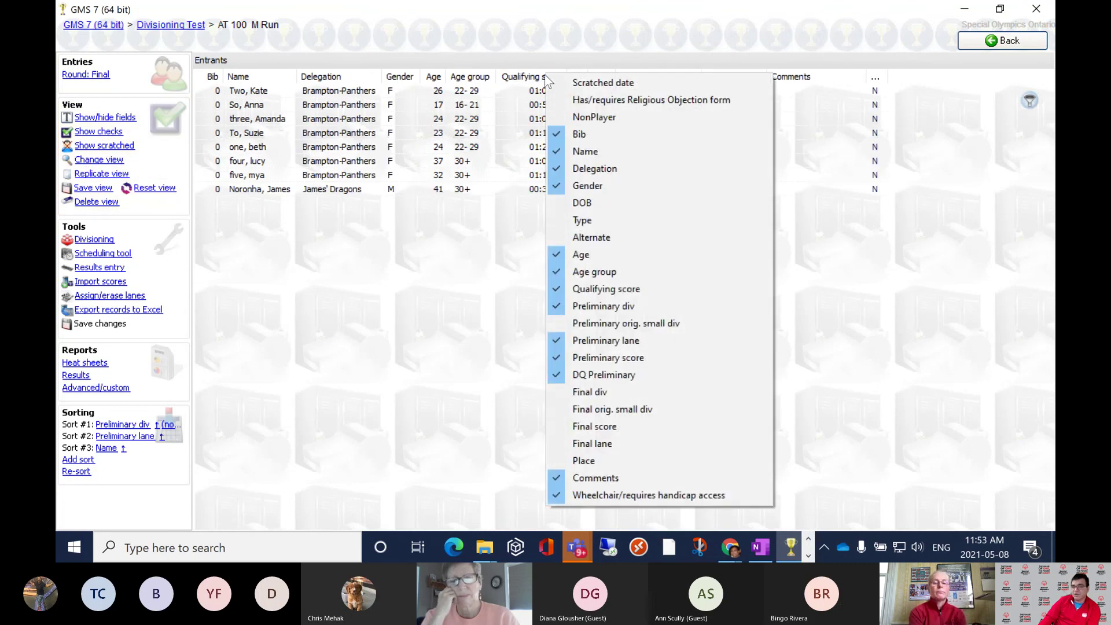
click(604, 292)
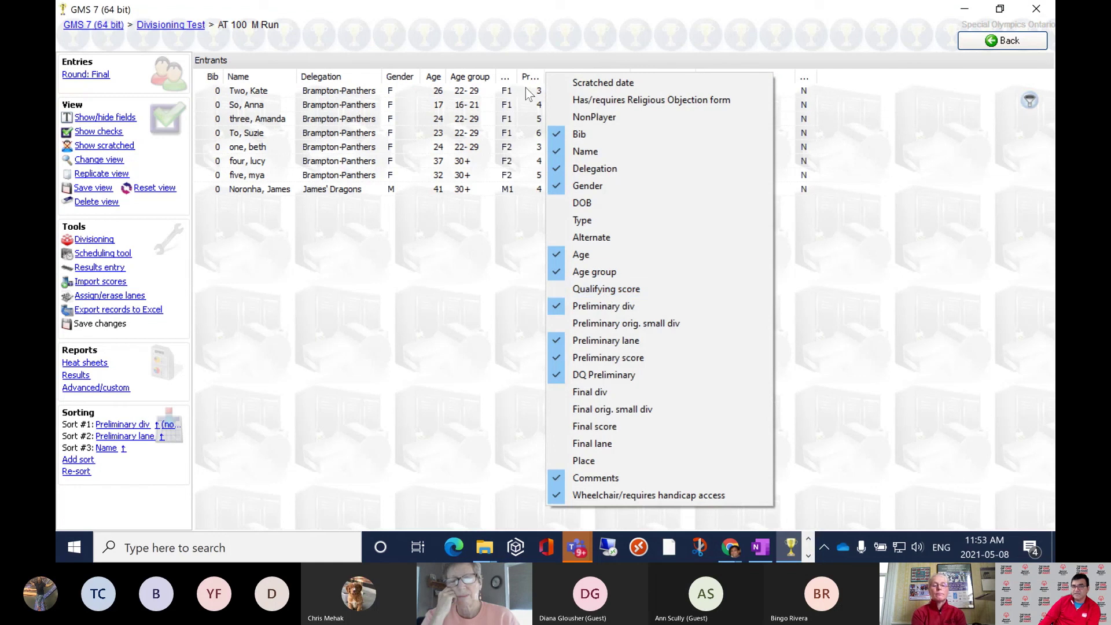
click(606, 341)
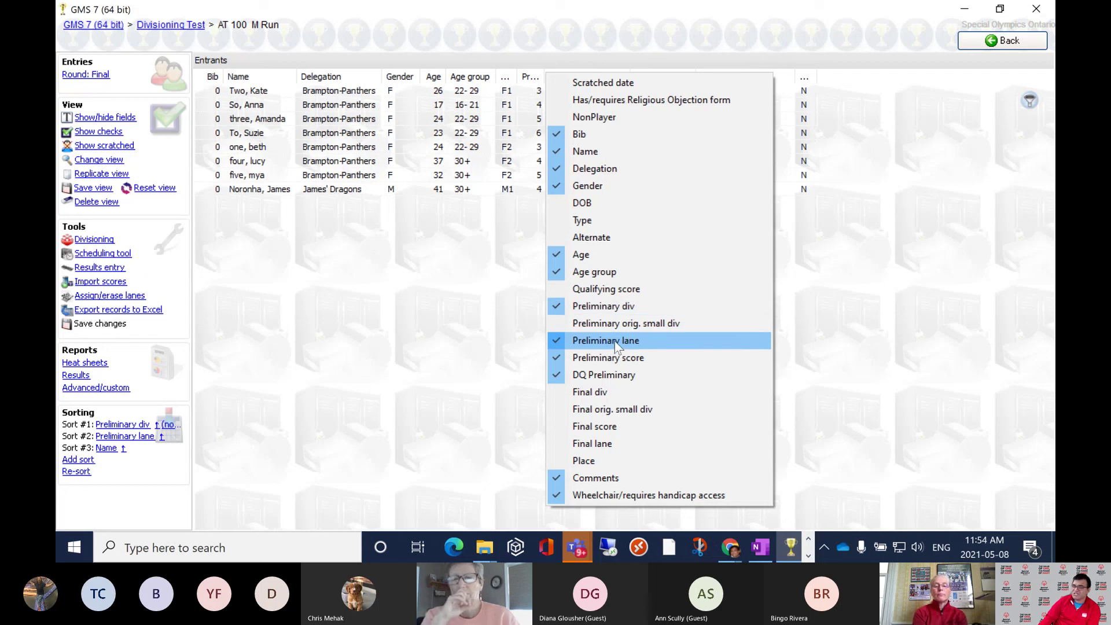
click(611, 309)
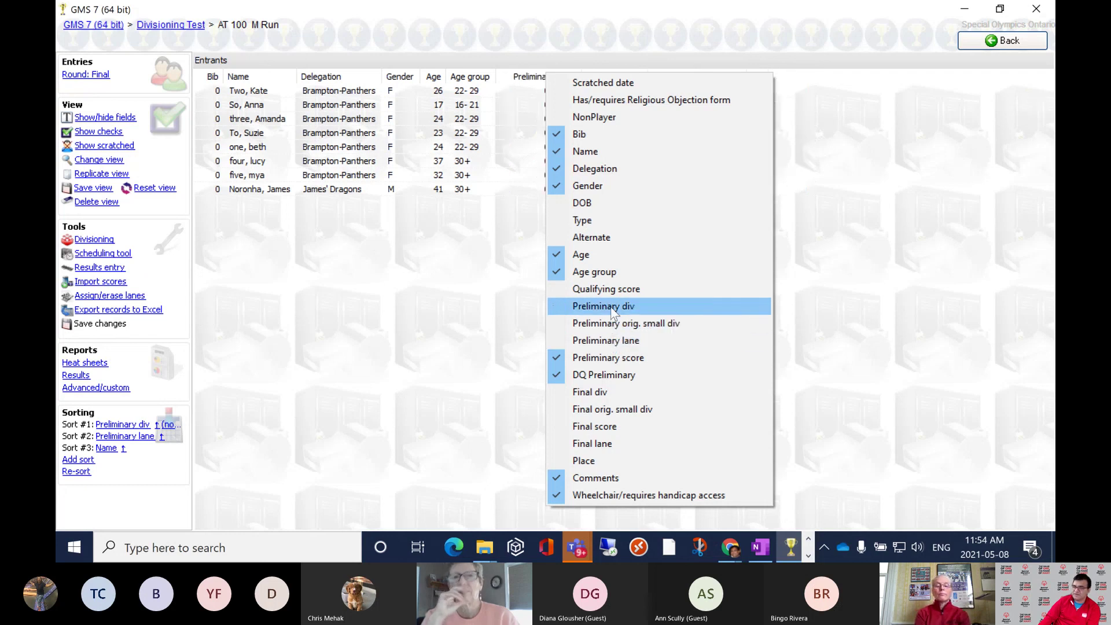
click(613, 398)
click(613, 429)
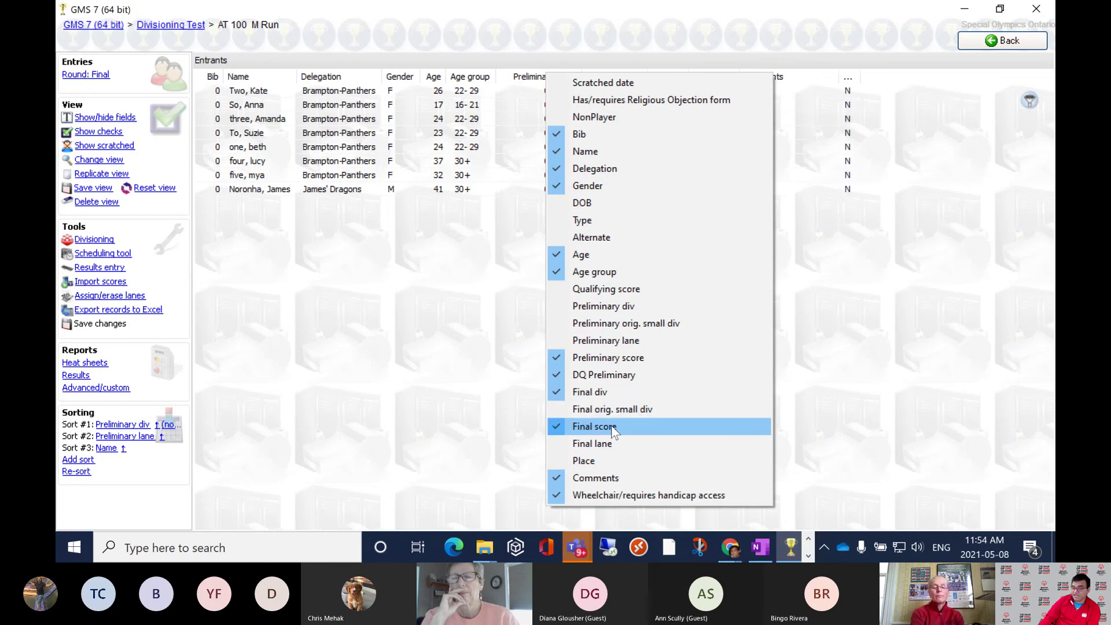
click(612, 446)
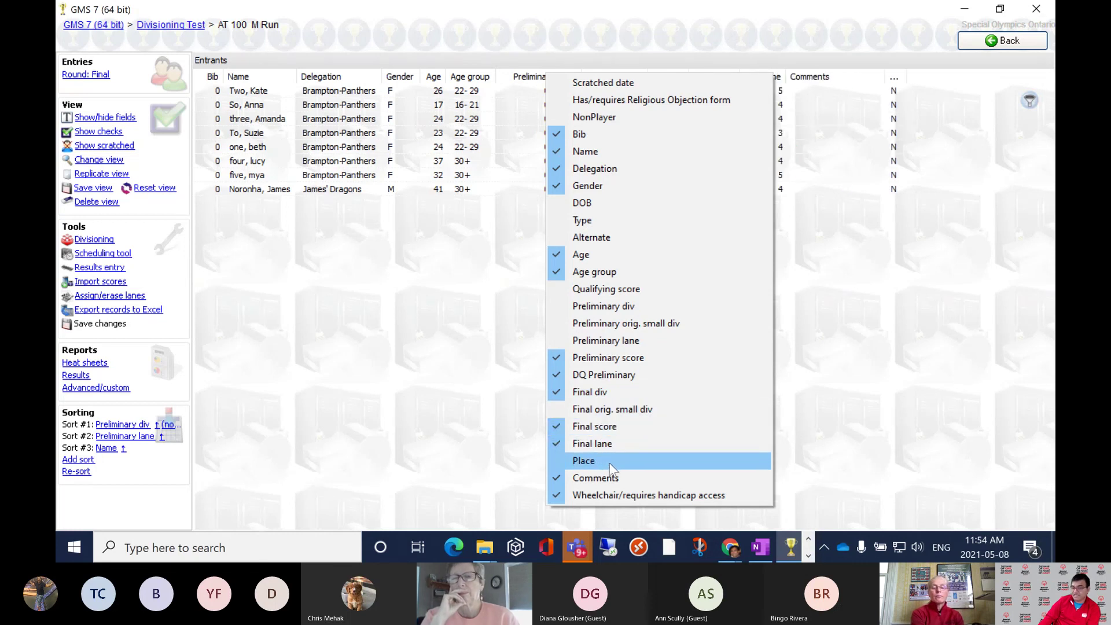
click(607, 461)
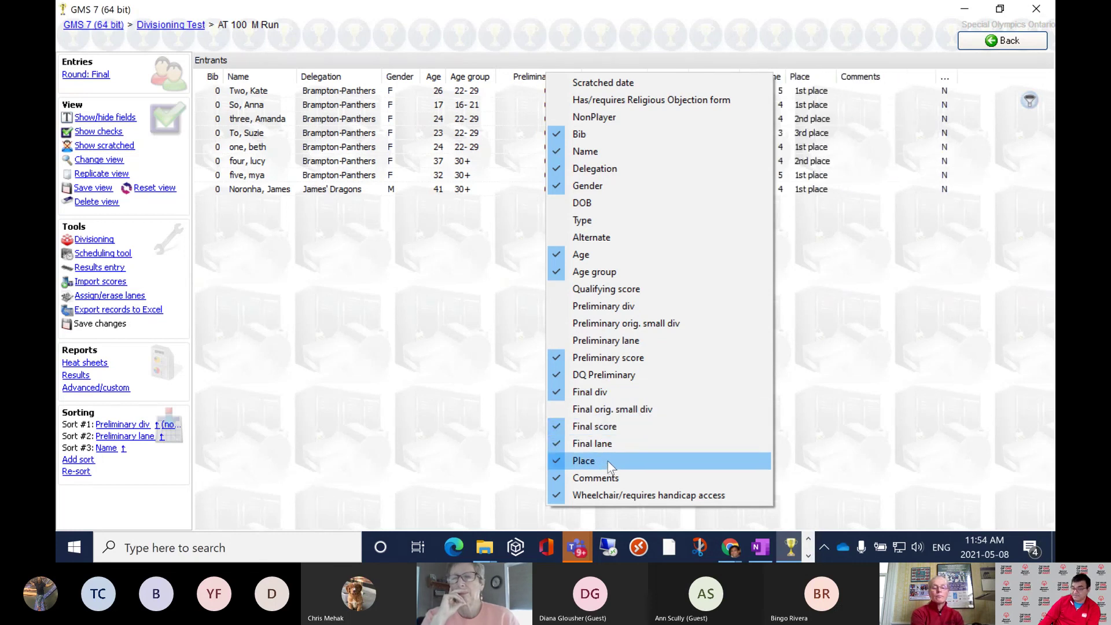
click(605, 374)
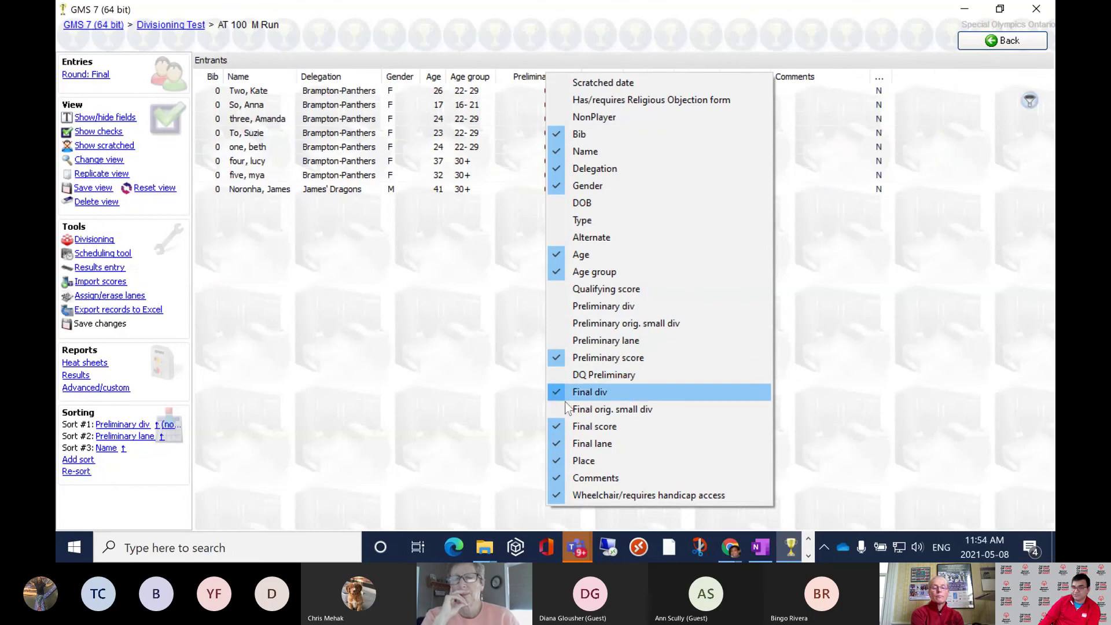
click(863, 305)
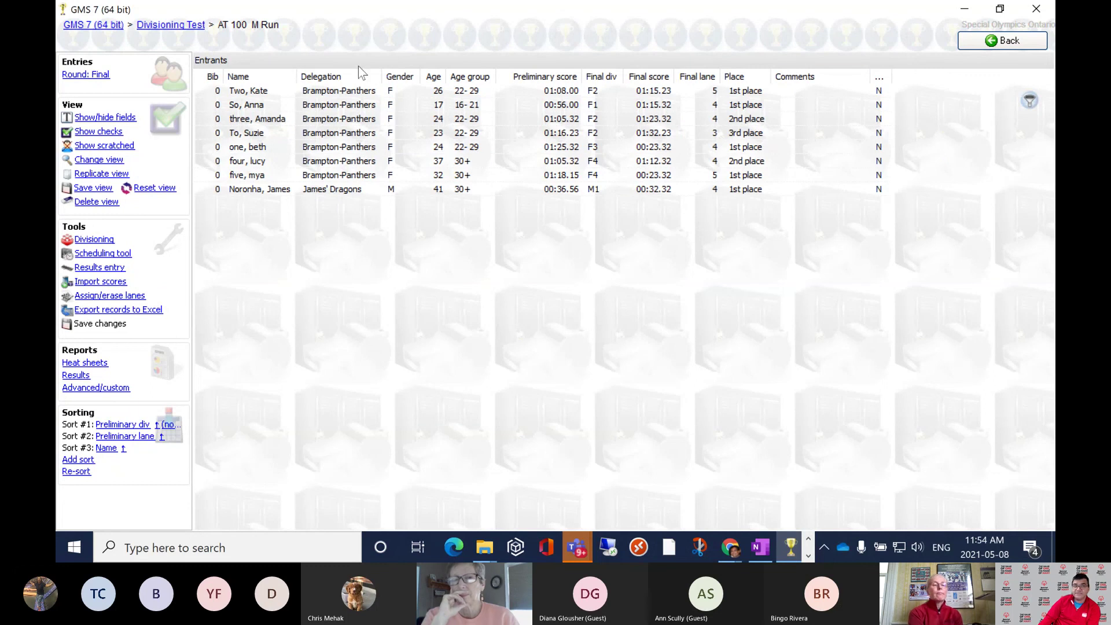
Save the final-round column layout as a view named 'Final View'
click(93, 188)
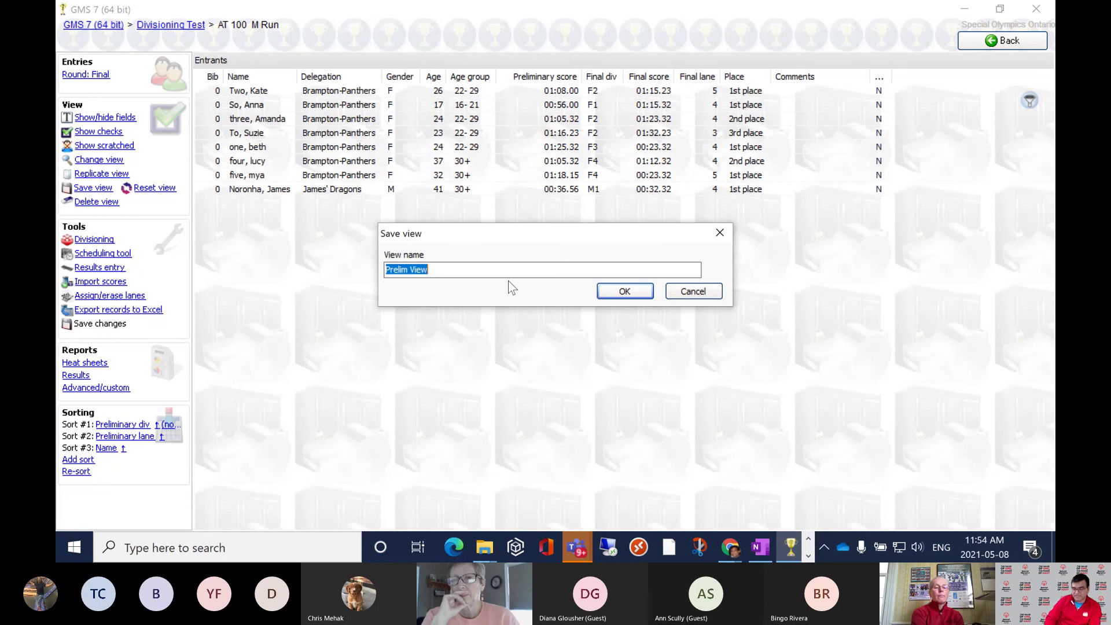
text(Final View)
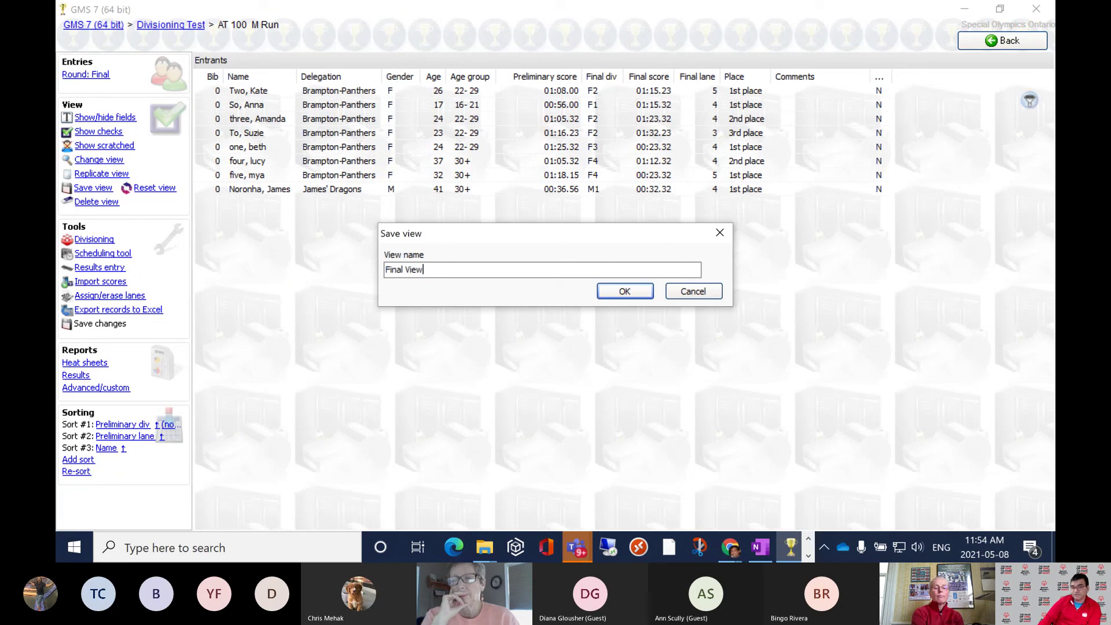
click(629, 291)
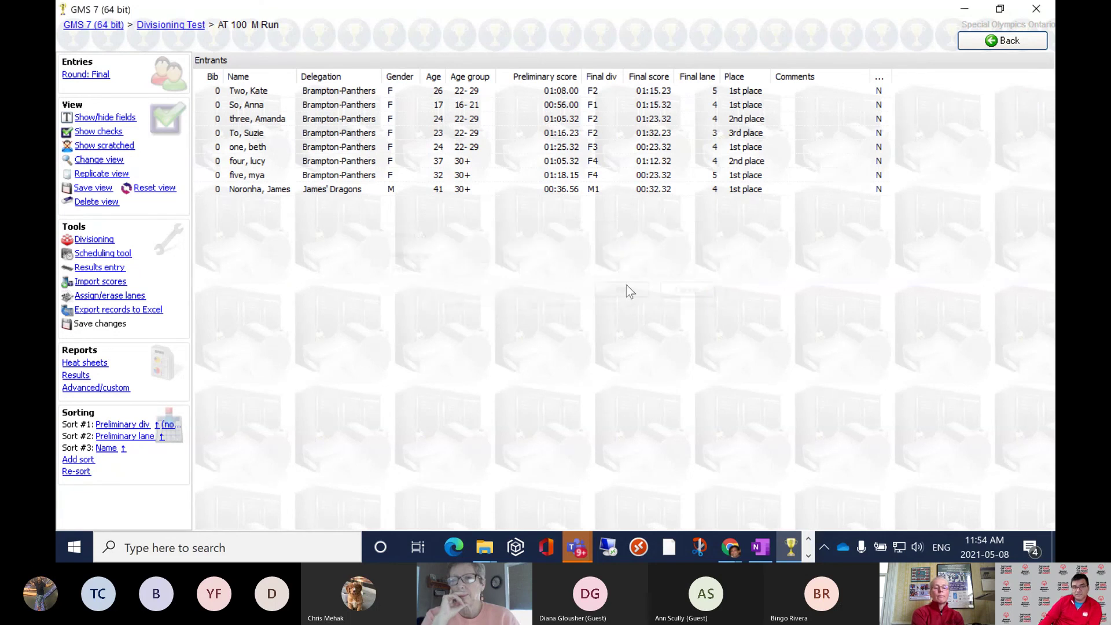
click(99, 159)
click(426, 418)
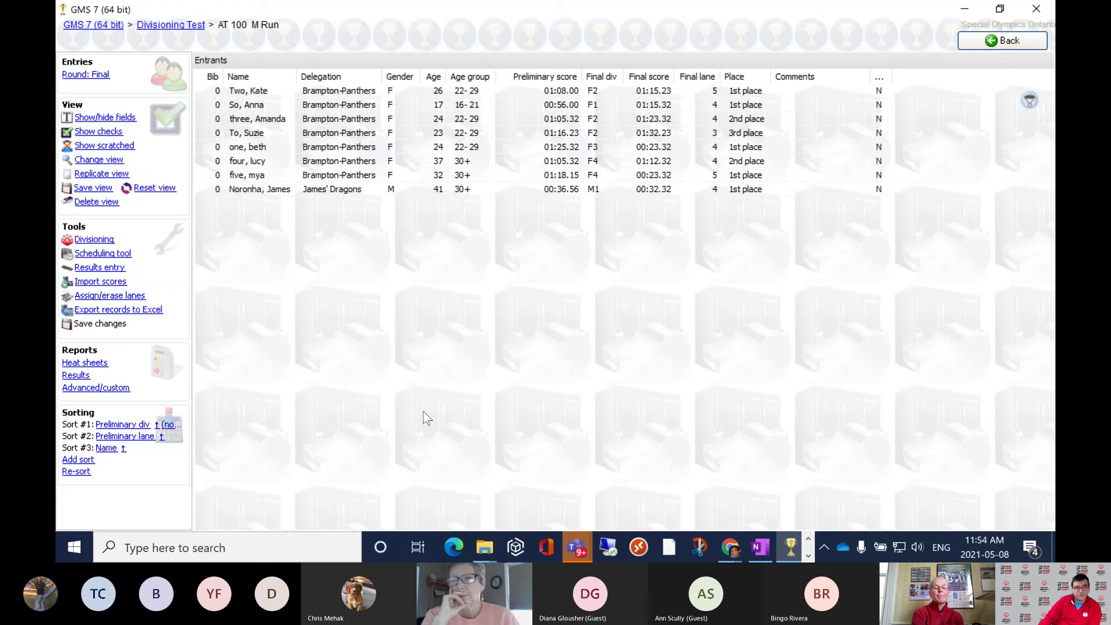
Sort entrants by Final div, then Place, then Final lane, then Name
click(127, 437)
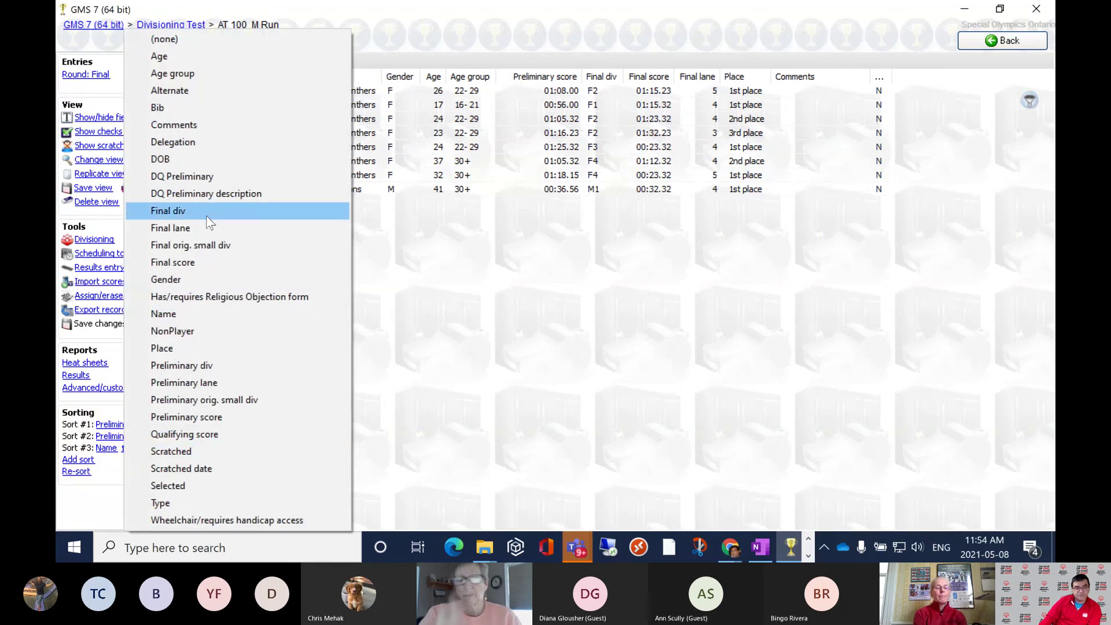
click(206, 212)
click(118, 437)
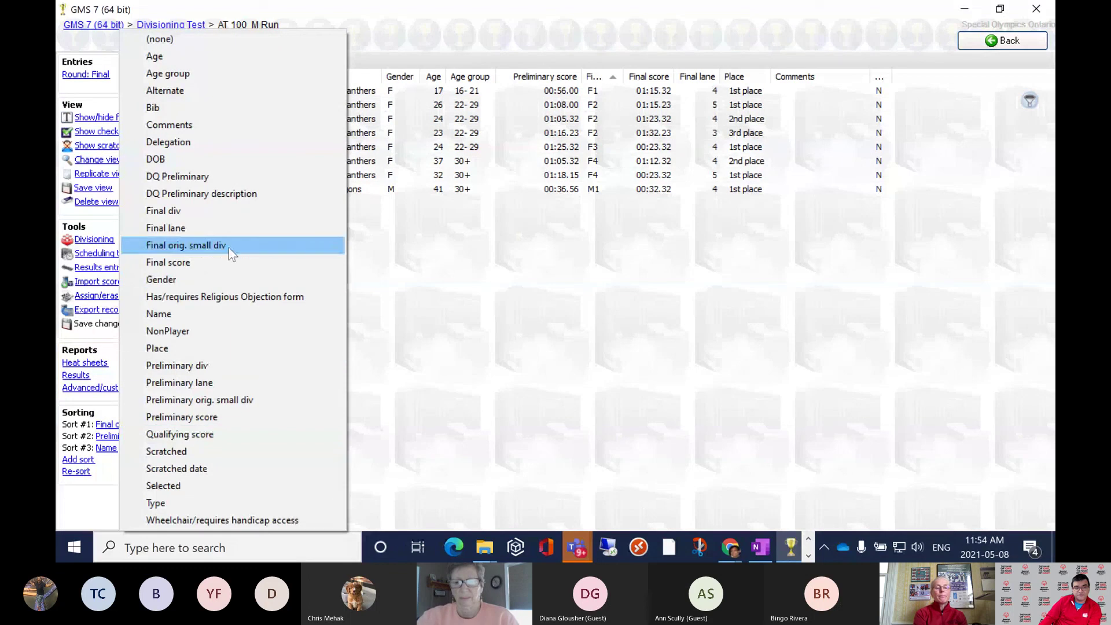
click(203, 348)
click(101, 448)
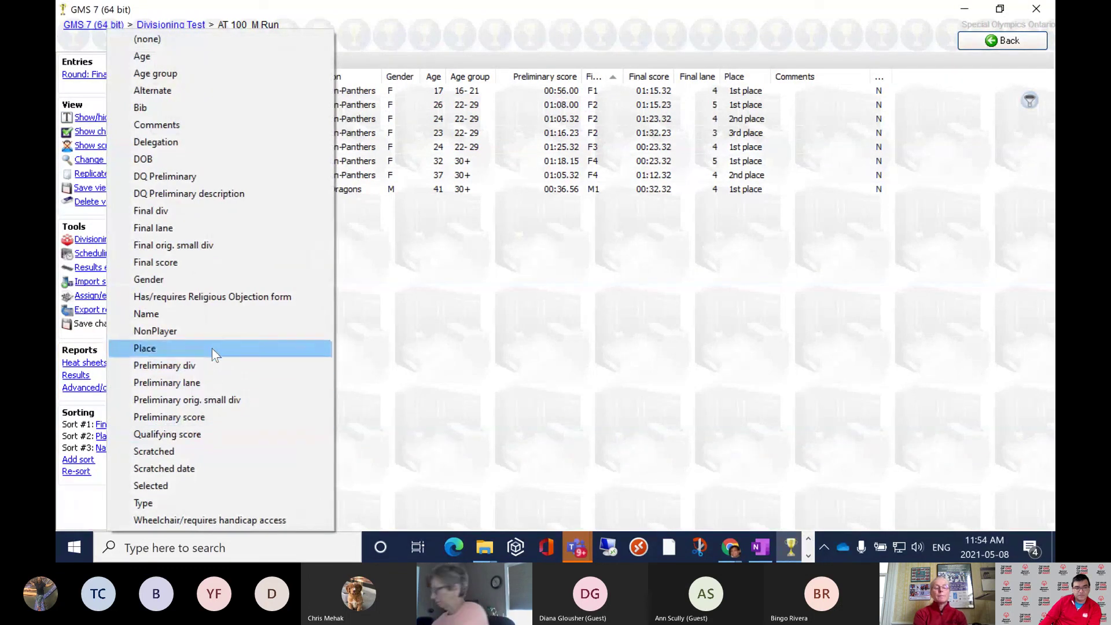
click(210, 381)
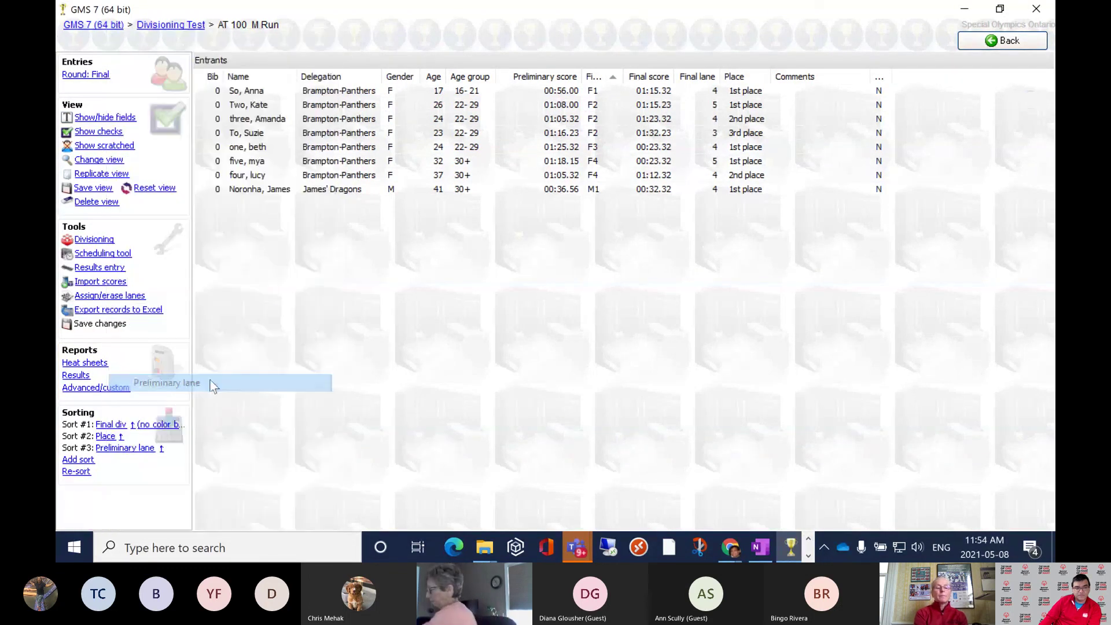
click(125, 448)
click(203, 227)
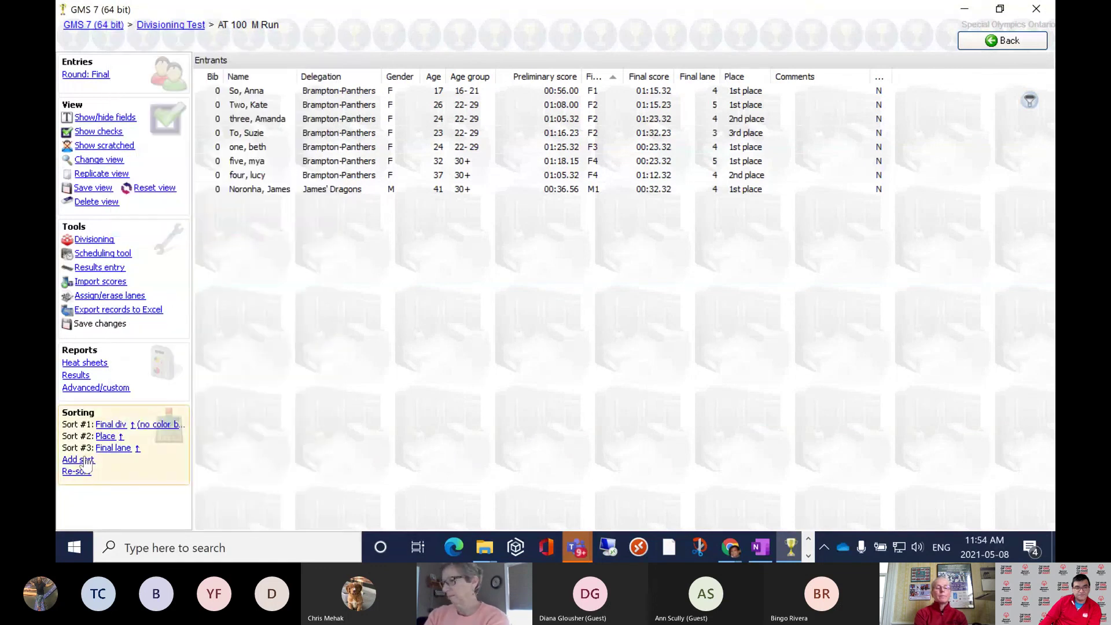
click(81, 459)
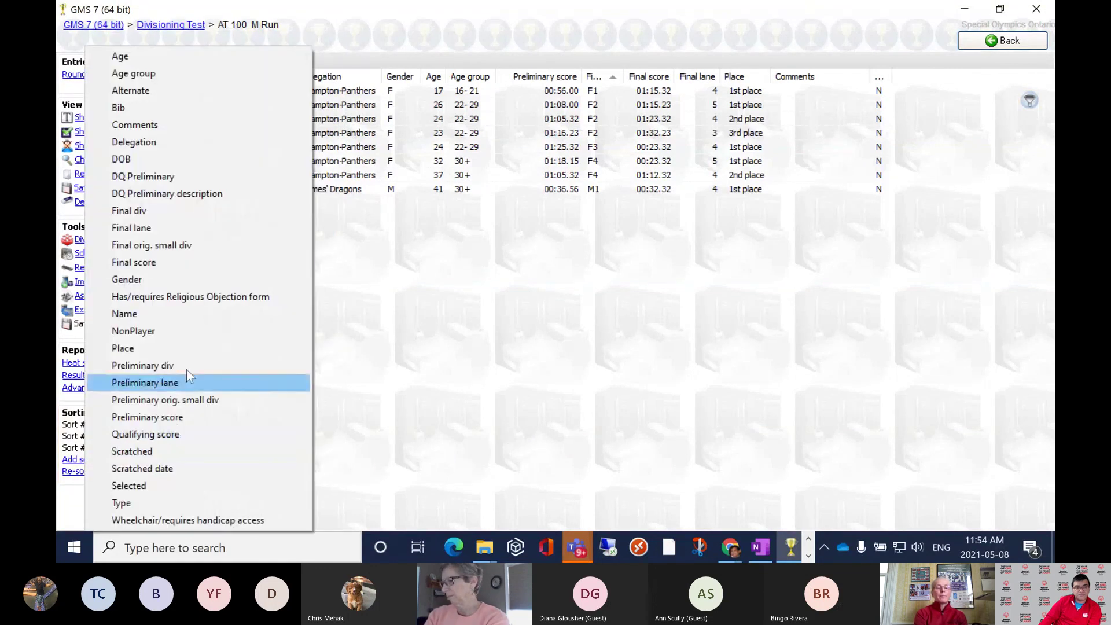
click(168, 319)
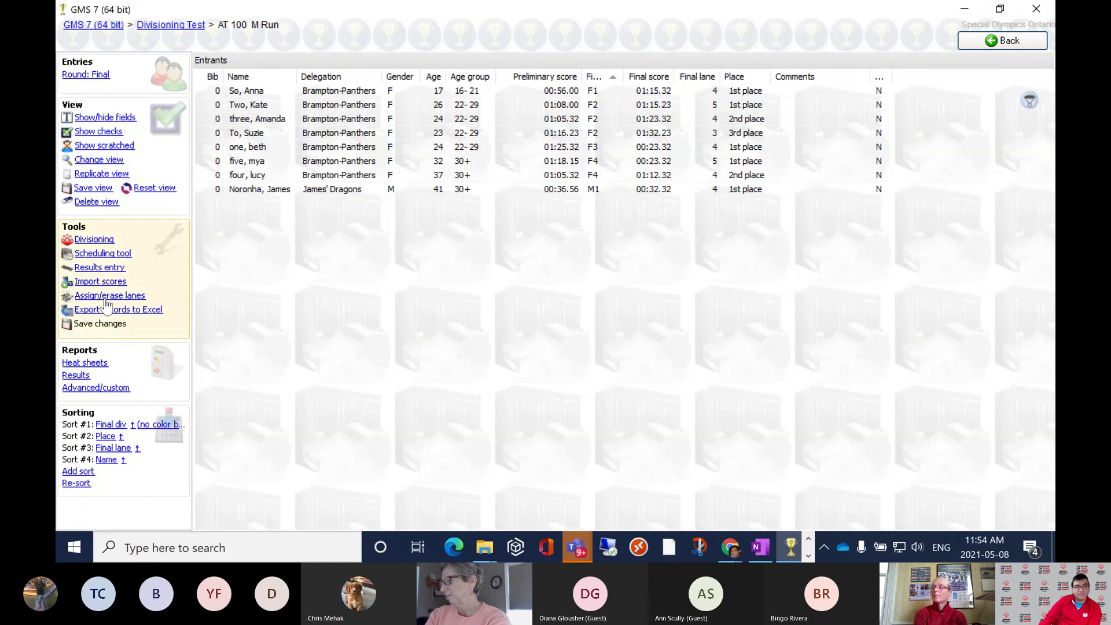
Resave Final View with its new sort and replicate it to all Athletics/Track and Field events
click(103, 188)
click(632, 296)
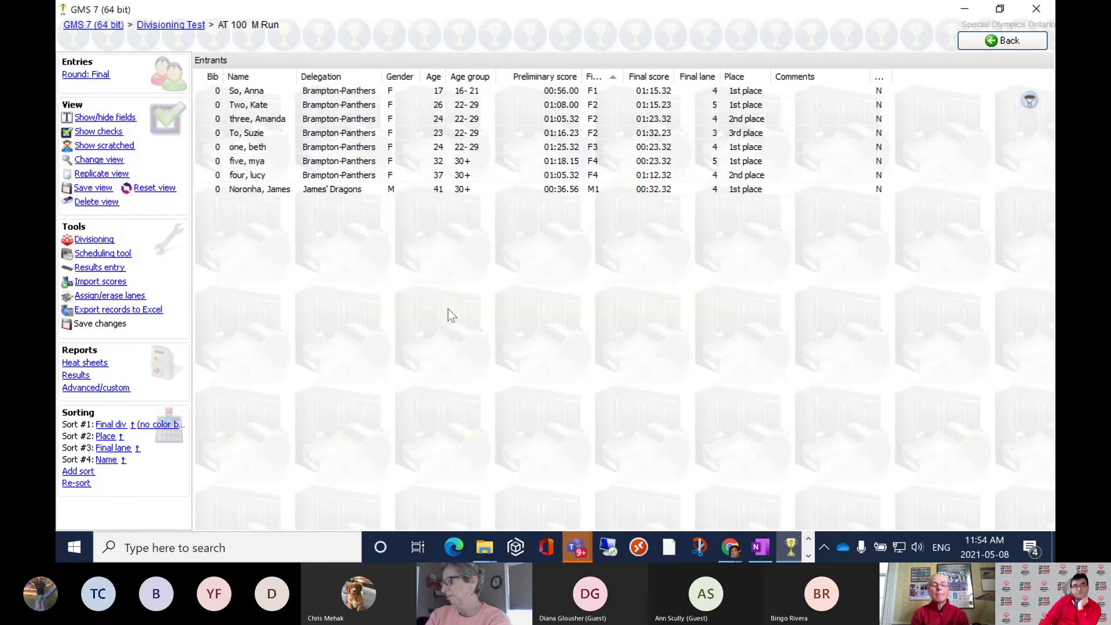
click(111, 174)
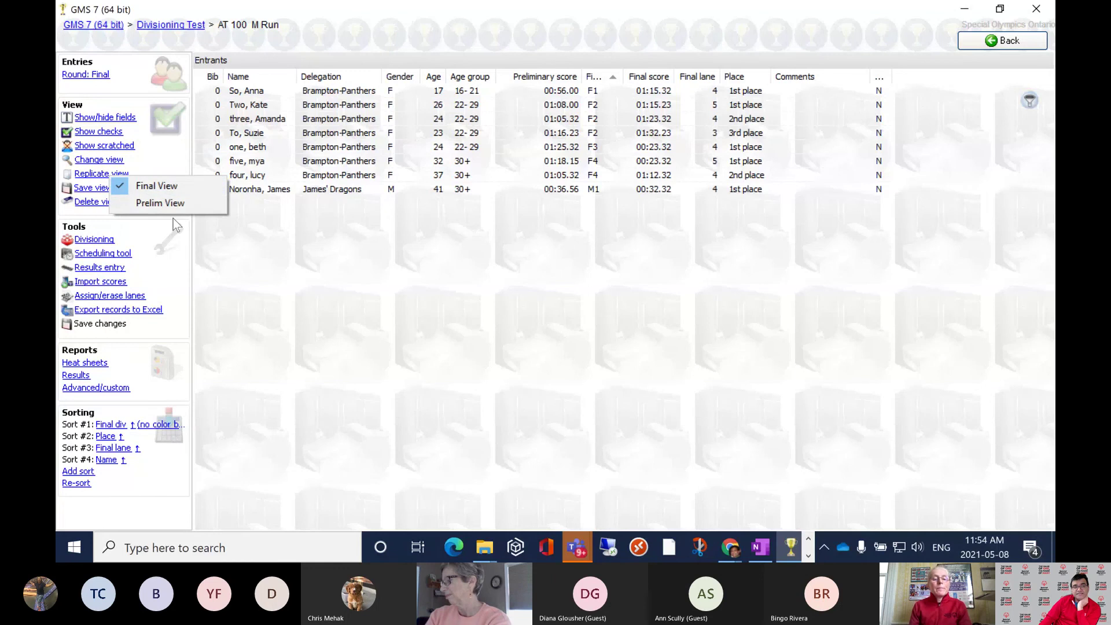
click(160, 202)
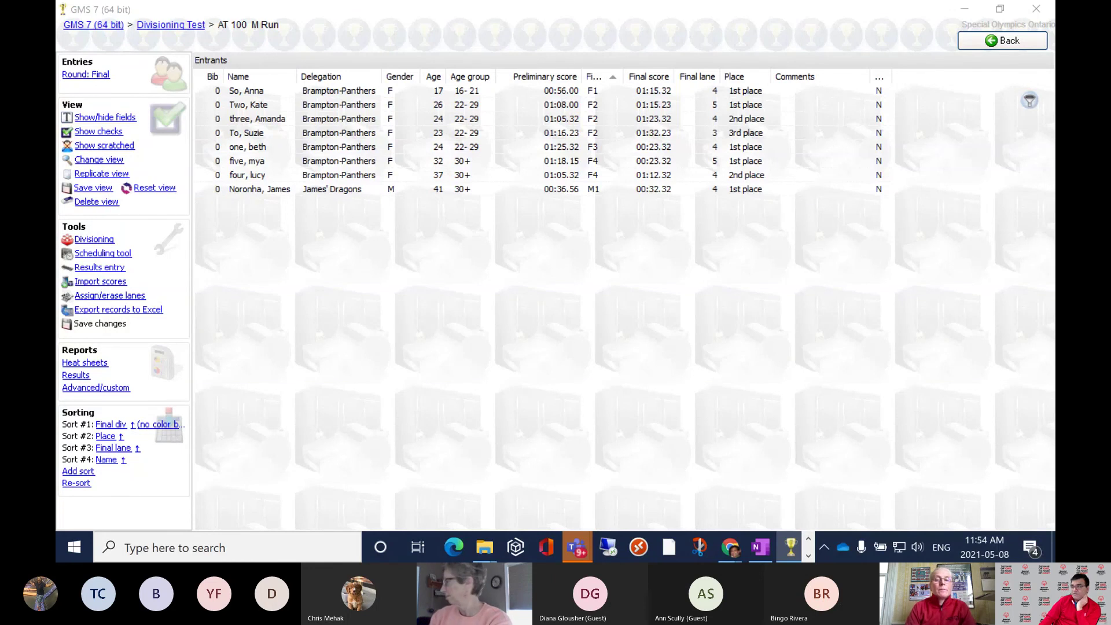
click(539, 295)
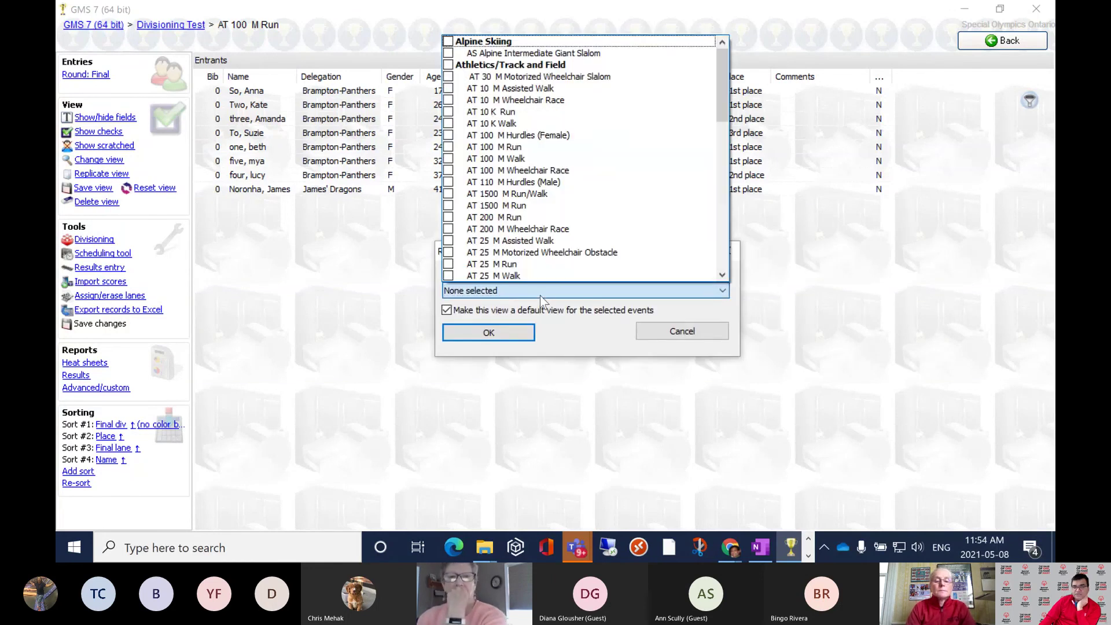
click(448, 65)
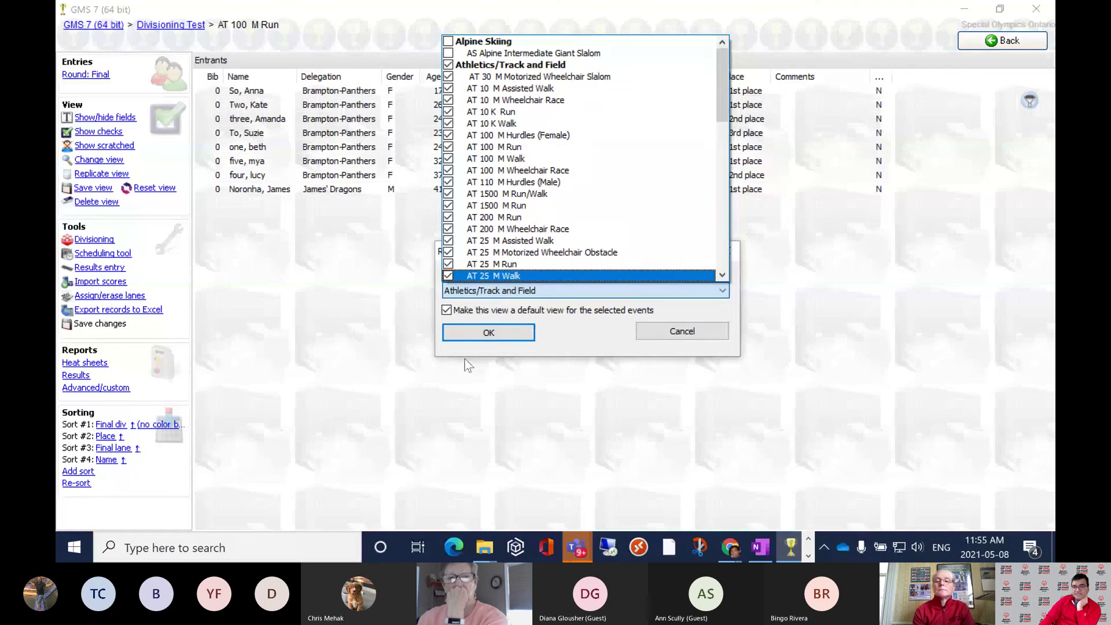
click(489, 332)
click(489, 332)
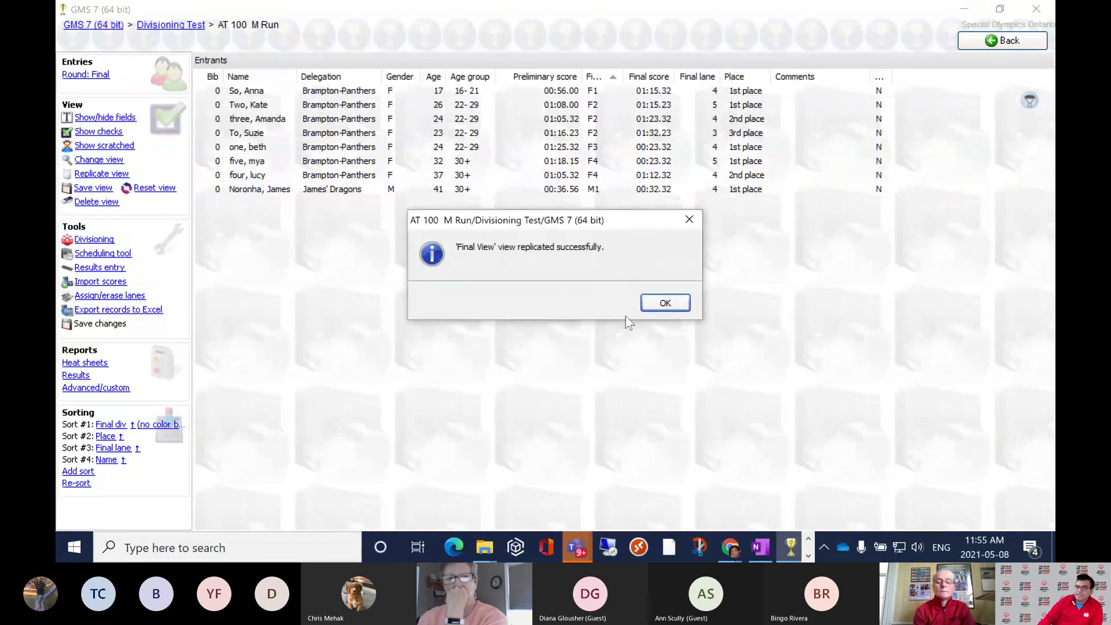
click(658, 304)
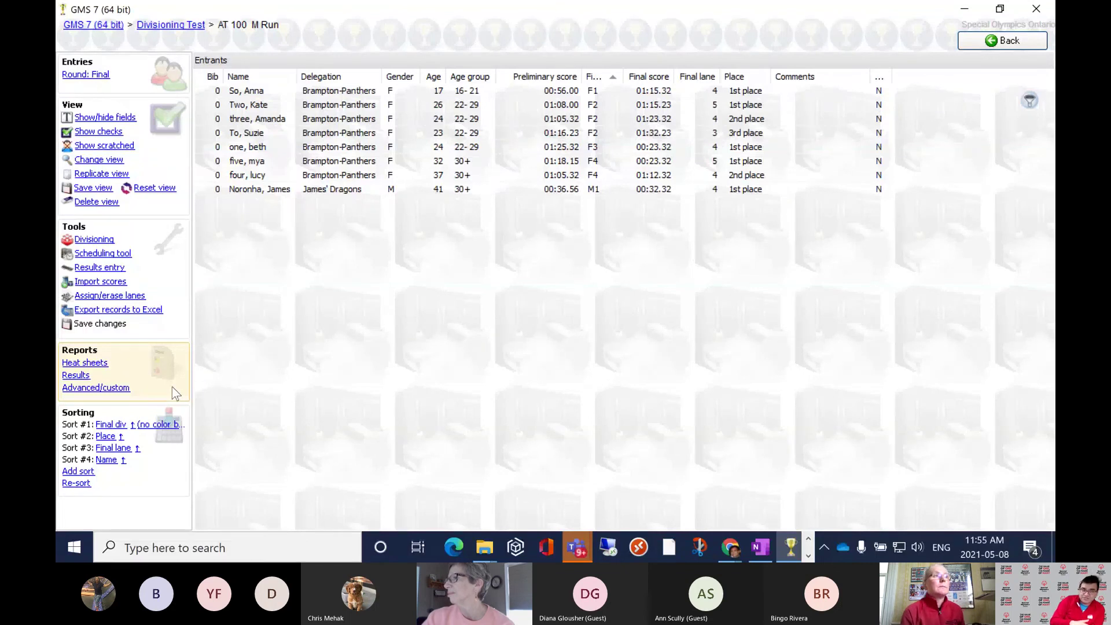
Rename AT 100 M Run's Round 1 from Preliminary to Timed (short name Time) and save the definition
click(1027, 46)
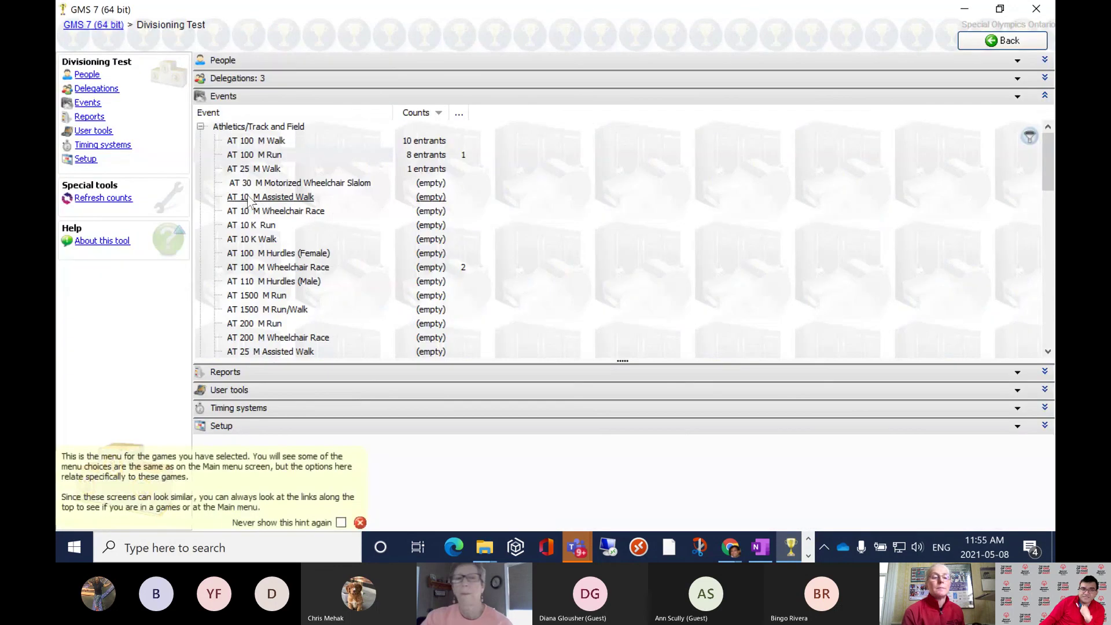
right_click(256, 155)
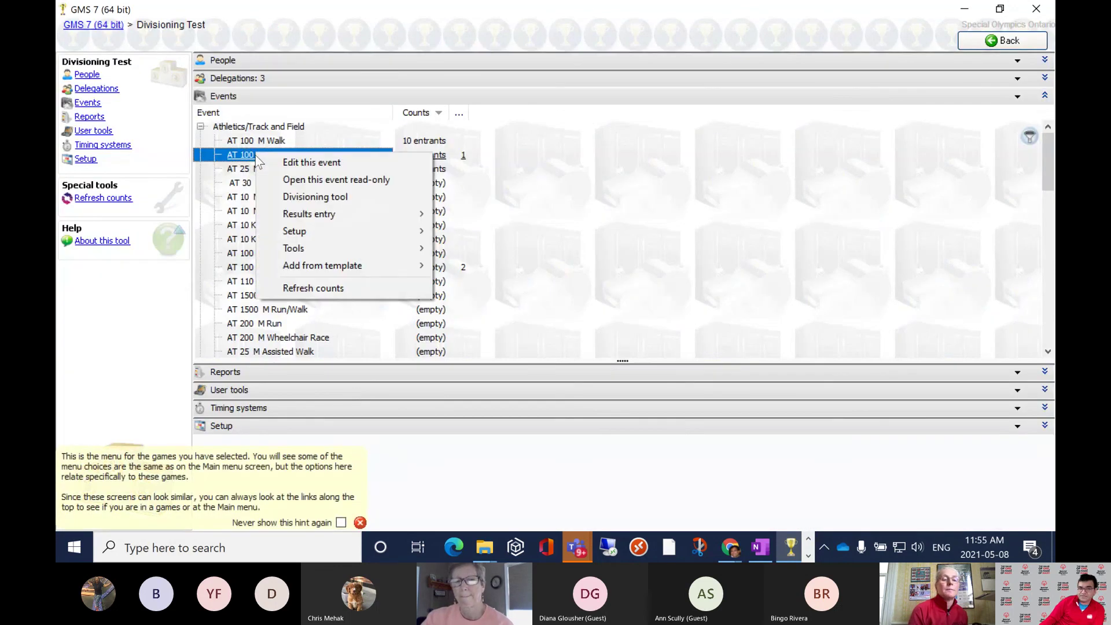
mouse_move(320, 234)
click(472, 234)
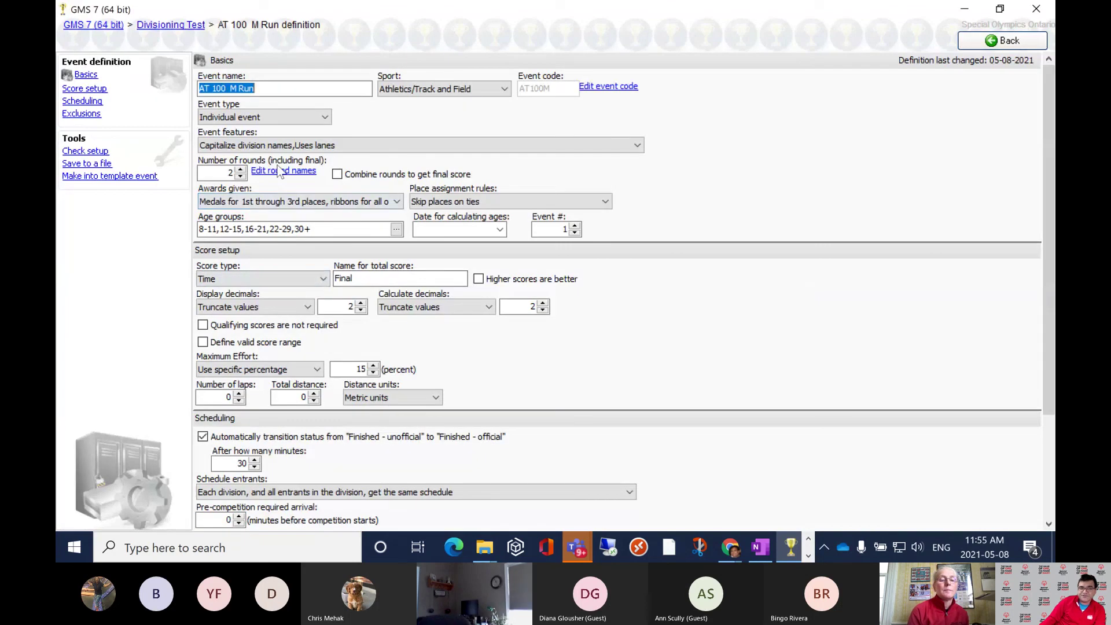
click(278, 173)
double_click(446, 268)
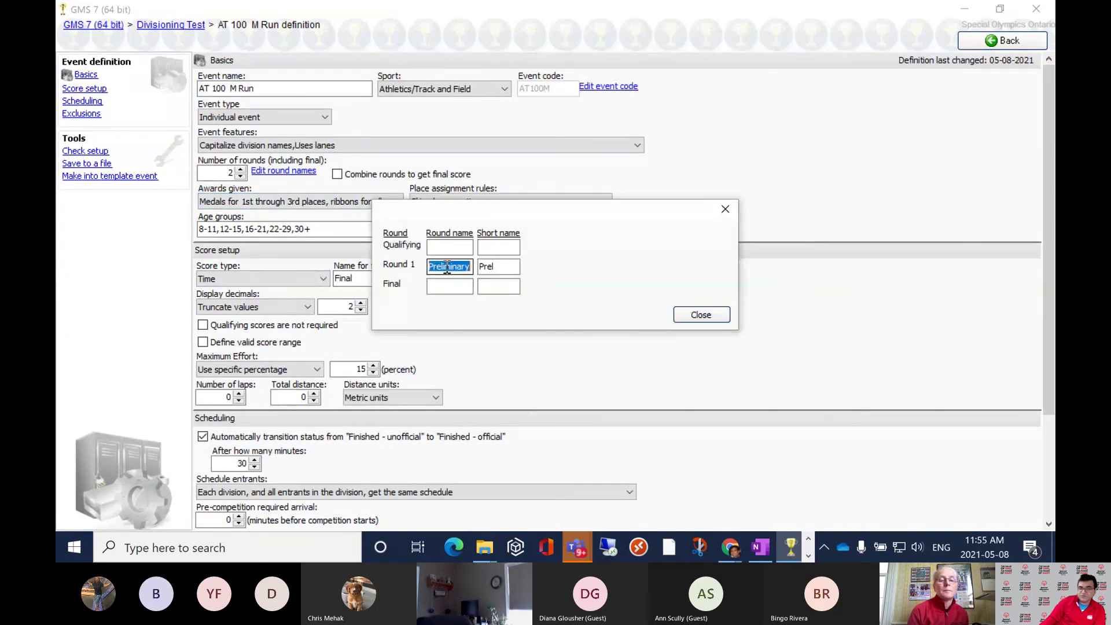
click(446, 268)
double_click(445, 267)
text(Time)
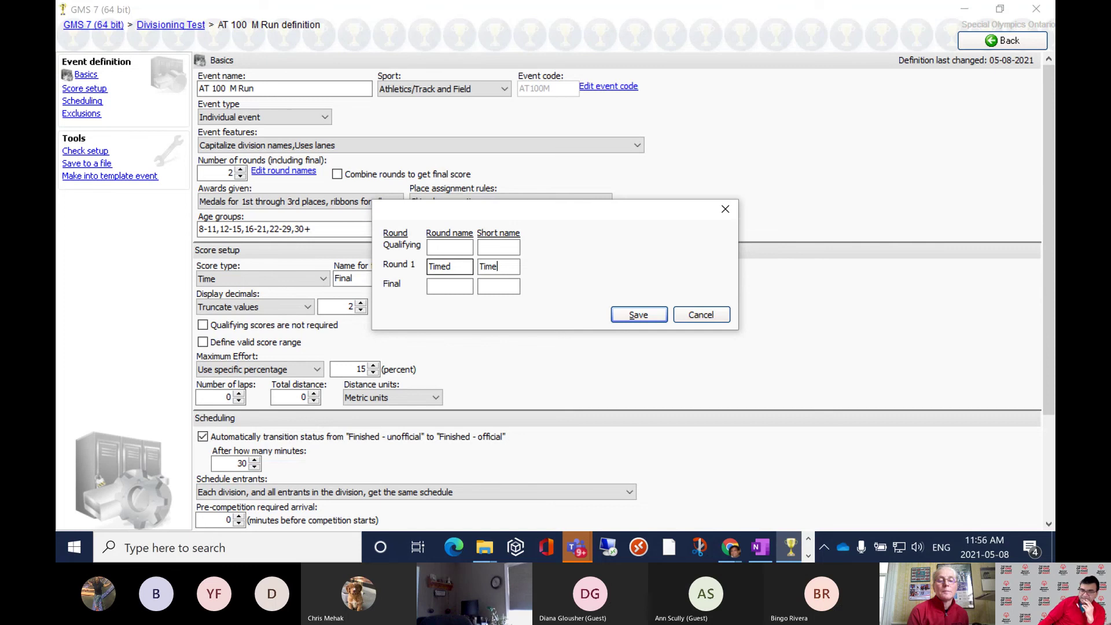
click(637, 315)
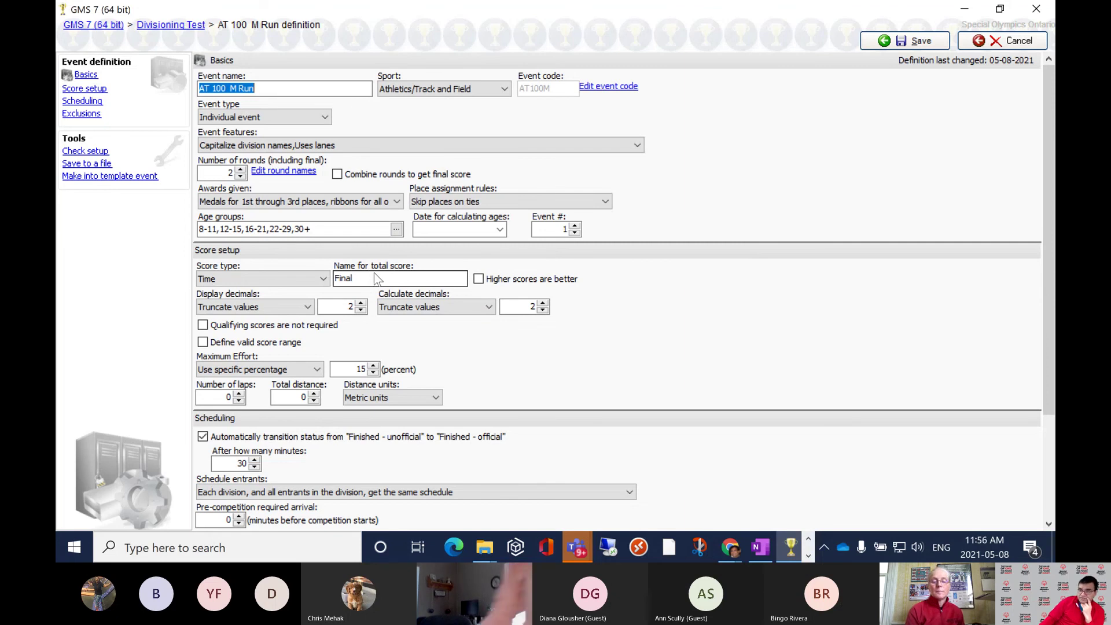
click(922, 43)
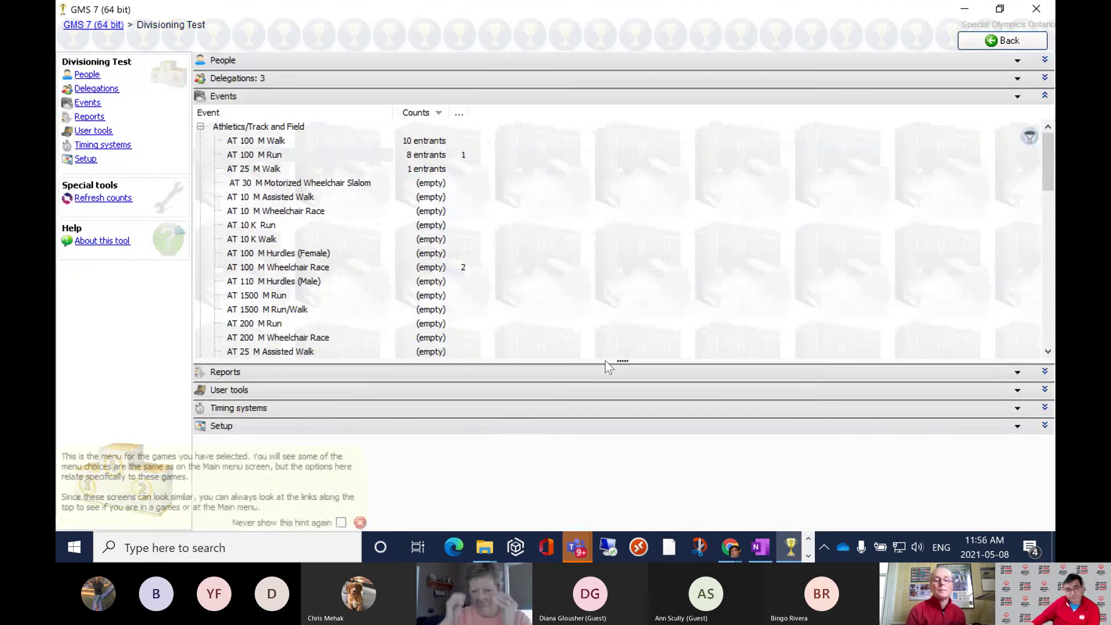
Show the AT 100 M Run entrants for the Timed round in the Prelim View layout
click(249, 157)
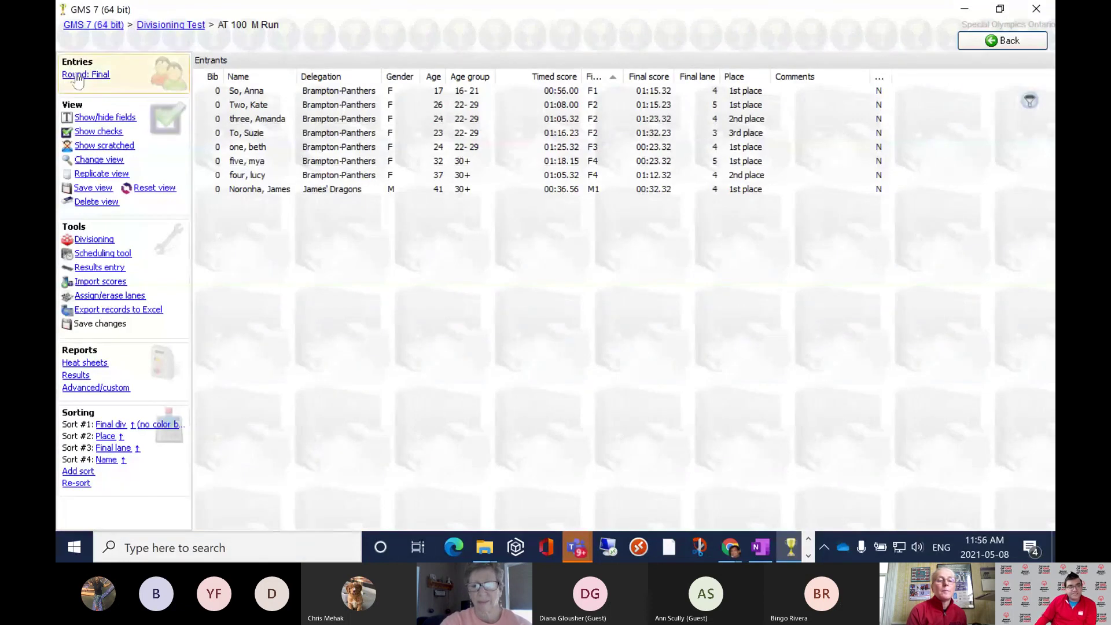
click(75, 74)
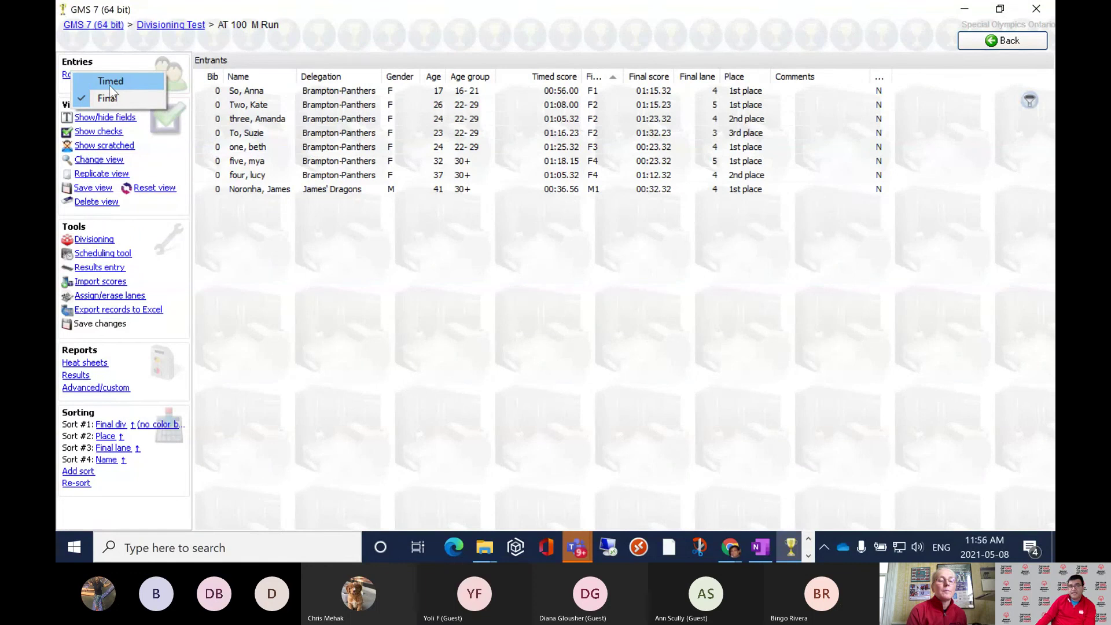
click(111, 81)
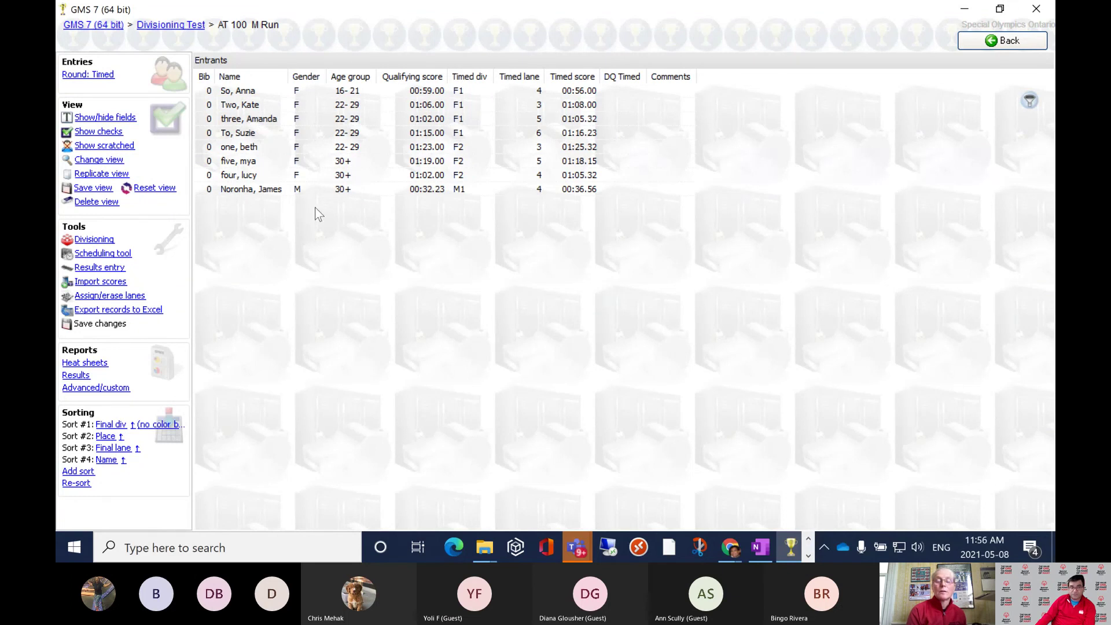
click(98, 160)
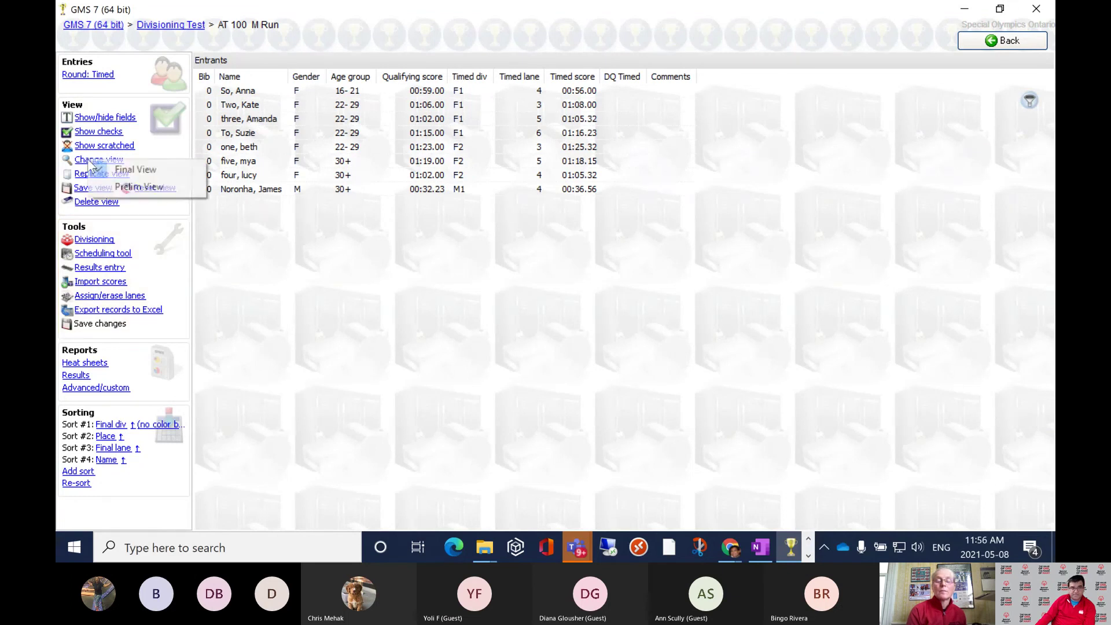
click(113, 186)
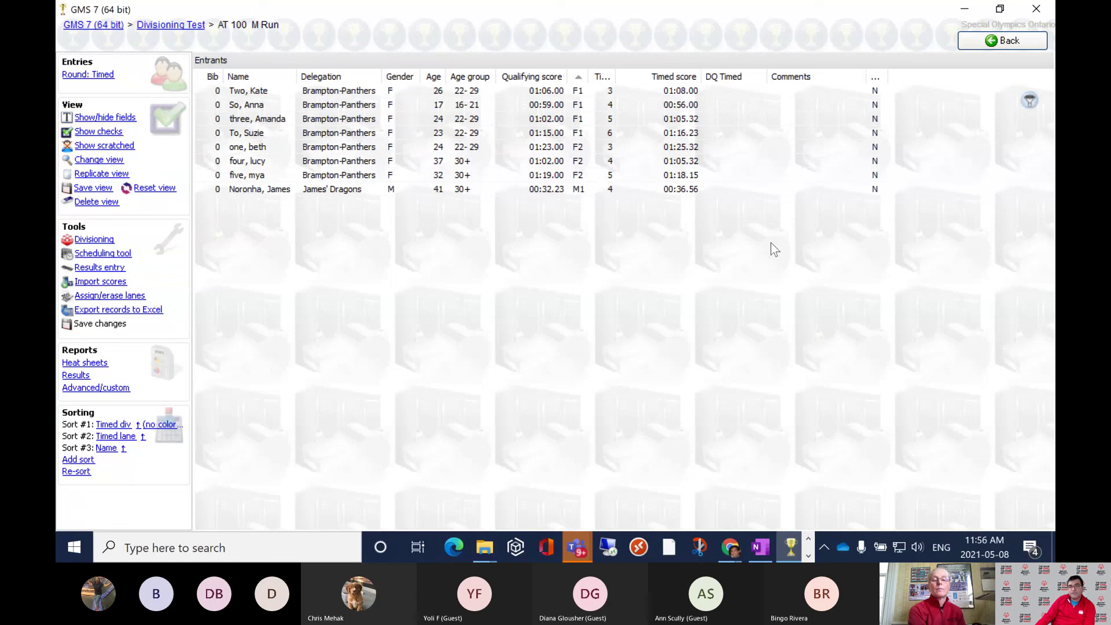
Save this layout as a view named 'Timed View'
click(94, 188)
text(Time)
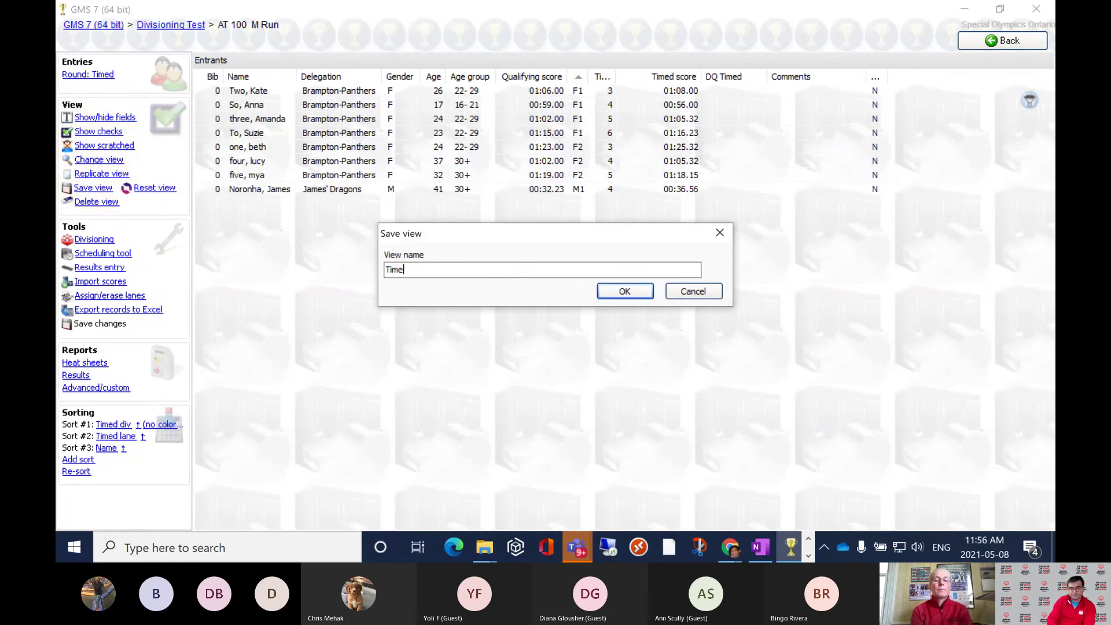
text(d View)
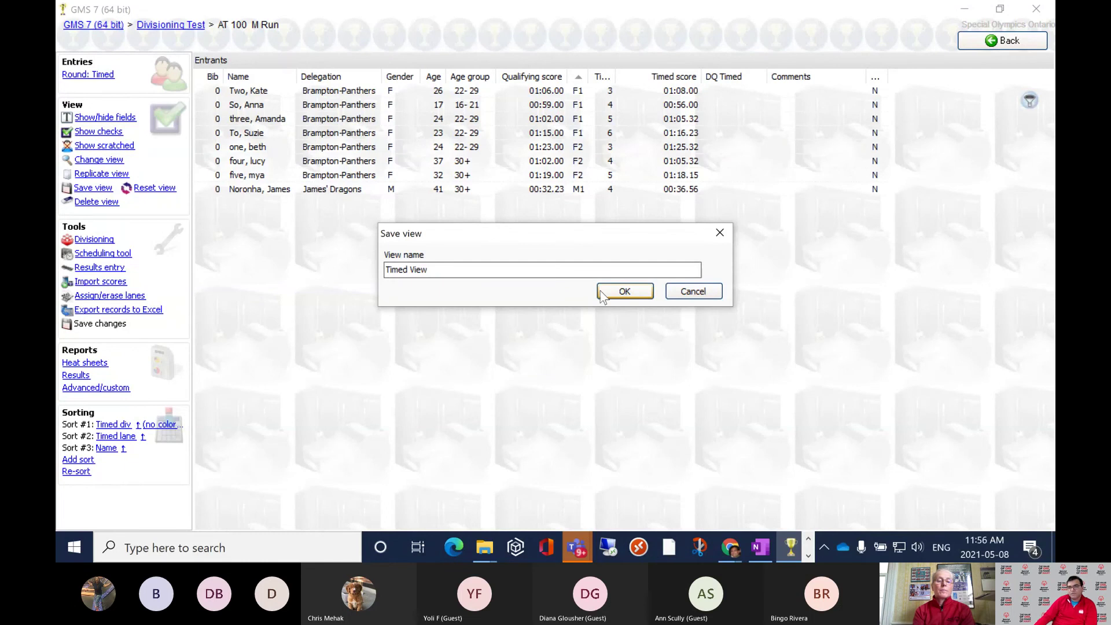
click(602, 294)
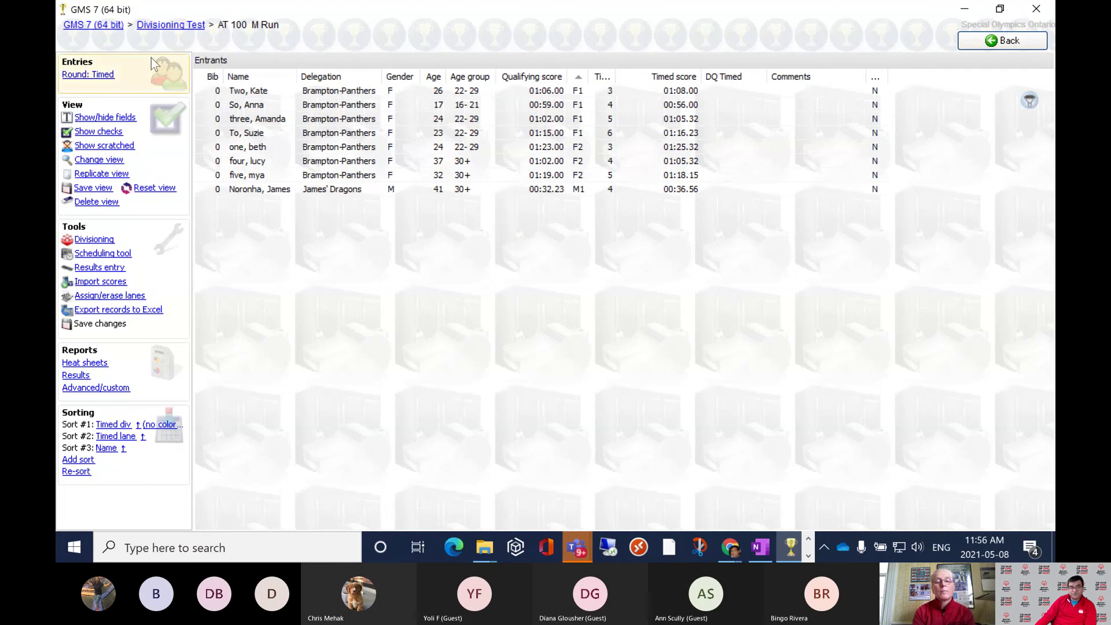
click(76, 77)
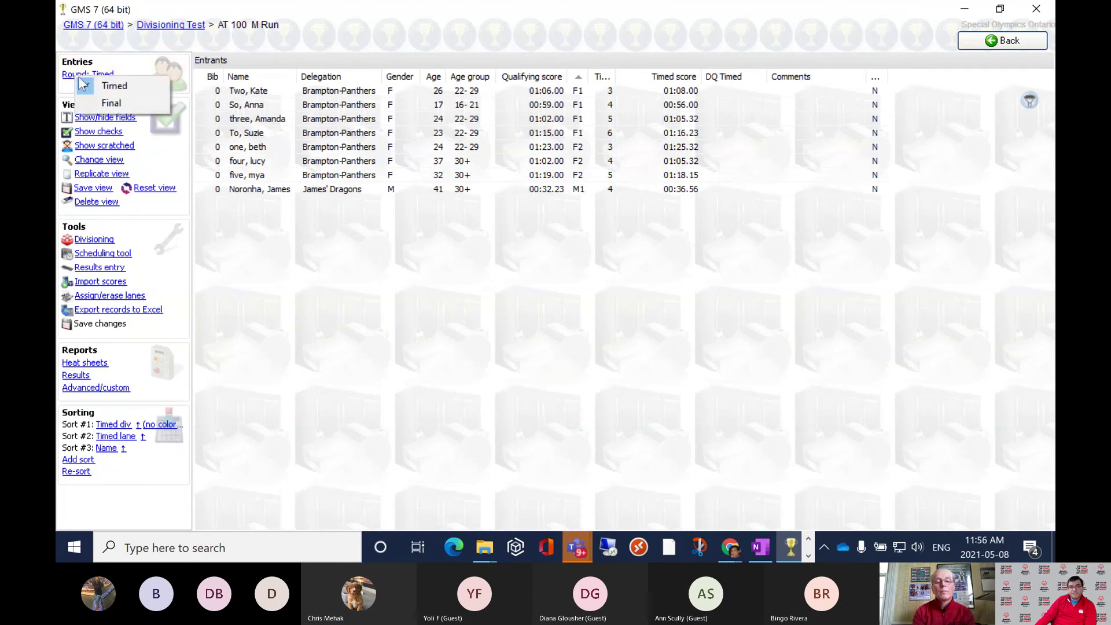
Switch to the Final round and leave the first entrant's Place blank
click(127, 102)
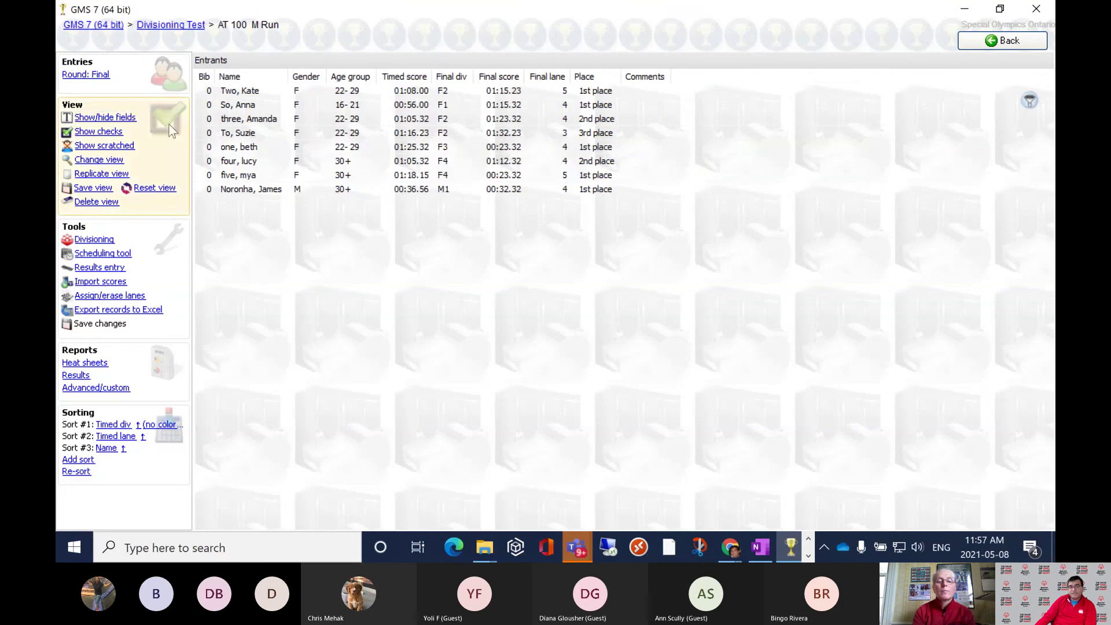
click(614, 94)
click(614, 94)
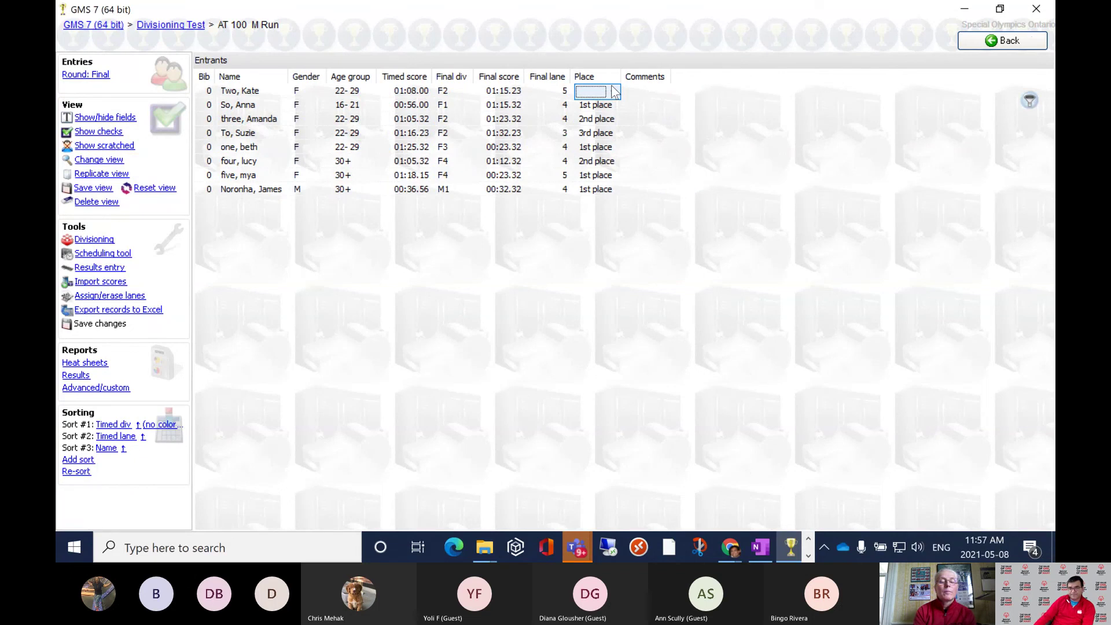
click(608, 107)
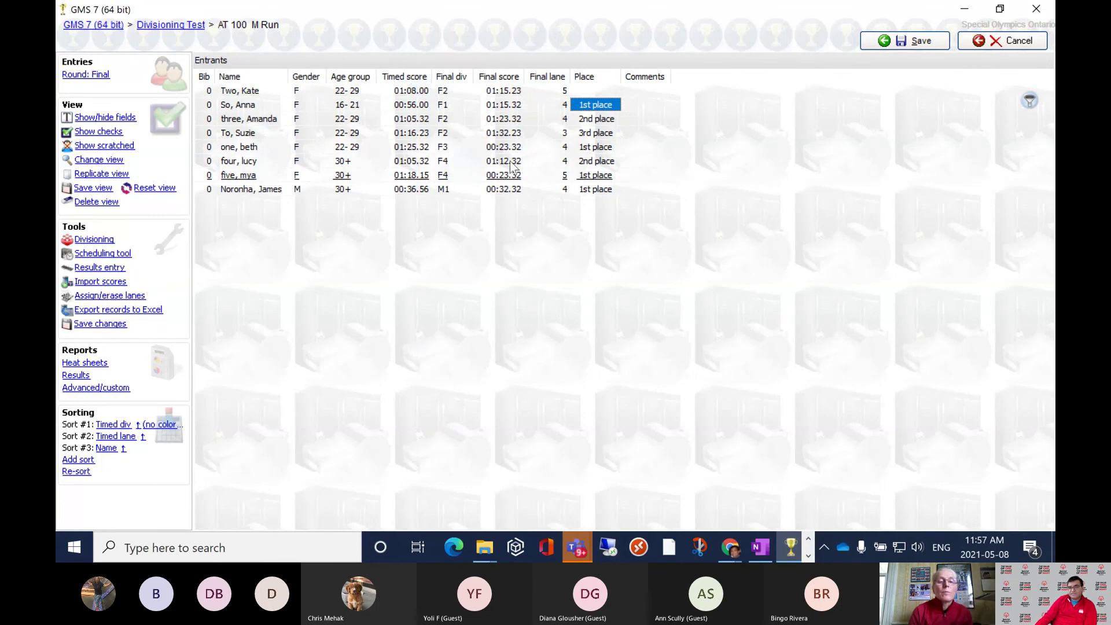
Clear every entrant's Final score down the column so each reads 00:00.00
click(501, 91)
key(Delete)
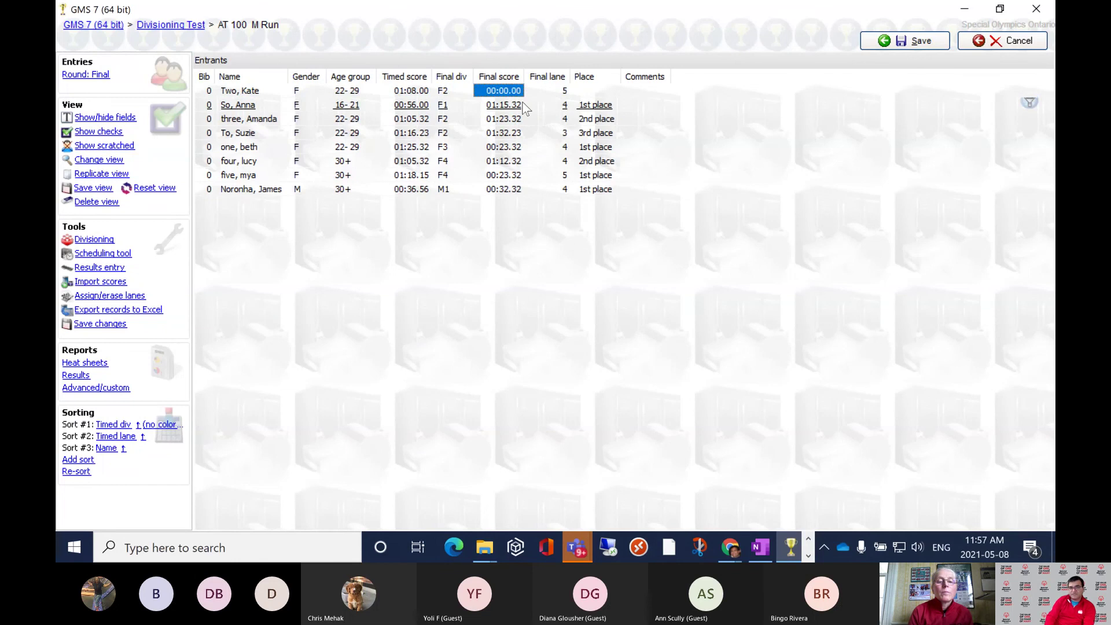
click(520, 105)
key(Delete)
key(Down)
key(Delete)
key(Down)
key(Delete)
key(Down)
key(Delete)
key(Down)
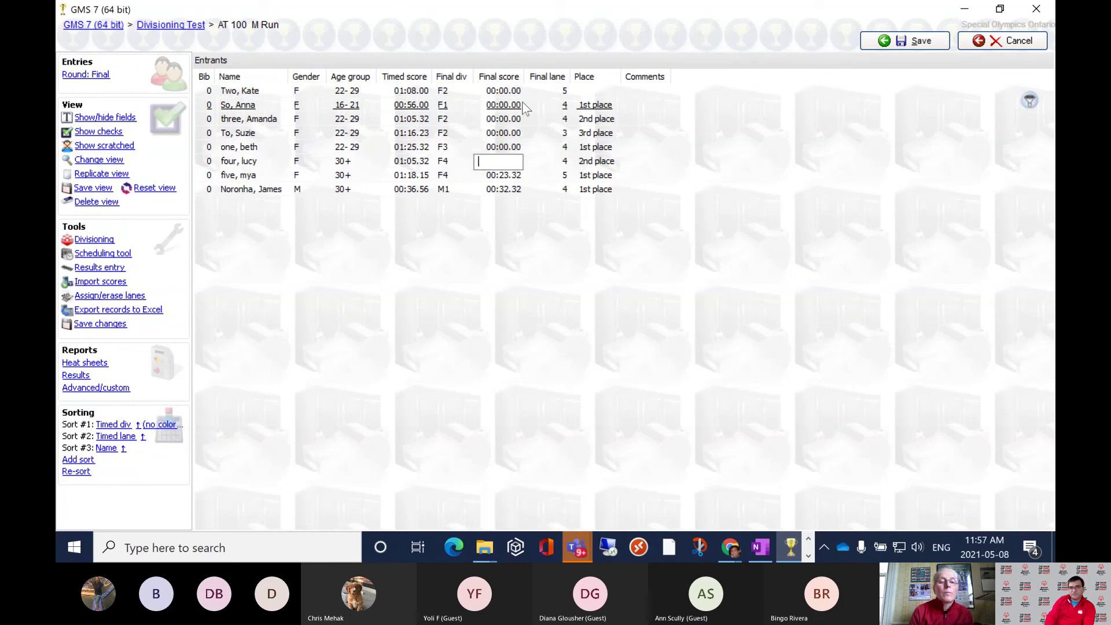
key(Delete)
key(Down)
key(Delete)
key(Down)
key(Delete)
key(Up)
key(Up)
key(Up)
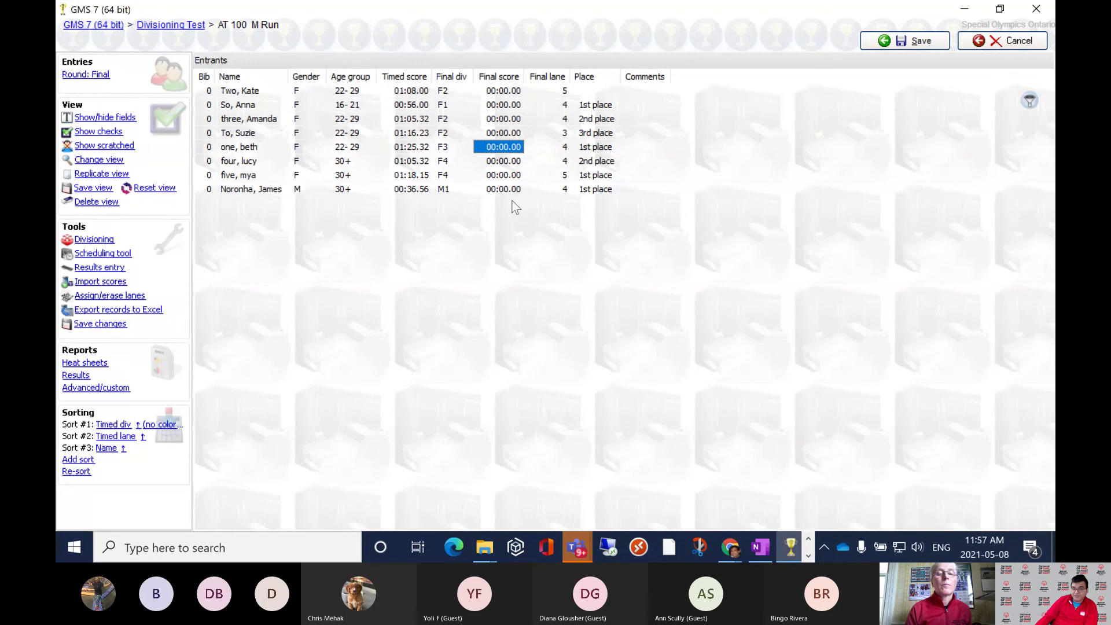
Enter 1.08 as the first entrant's Final score, then reset it to 0
click(496, 101)
click(506, 93)
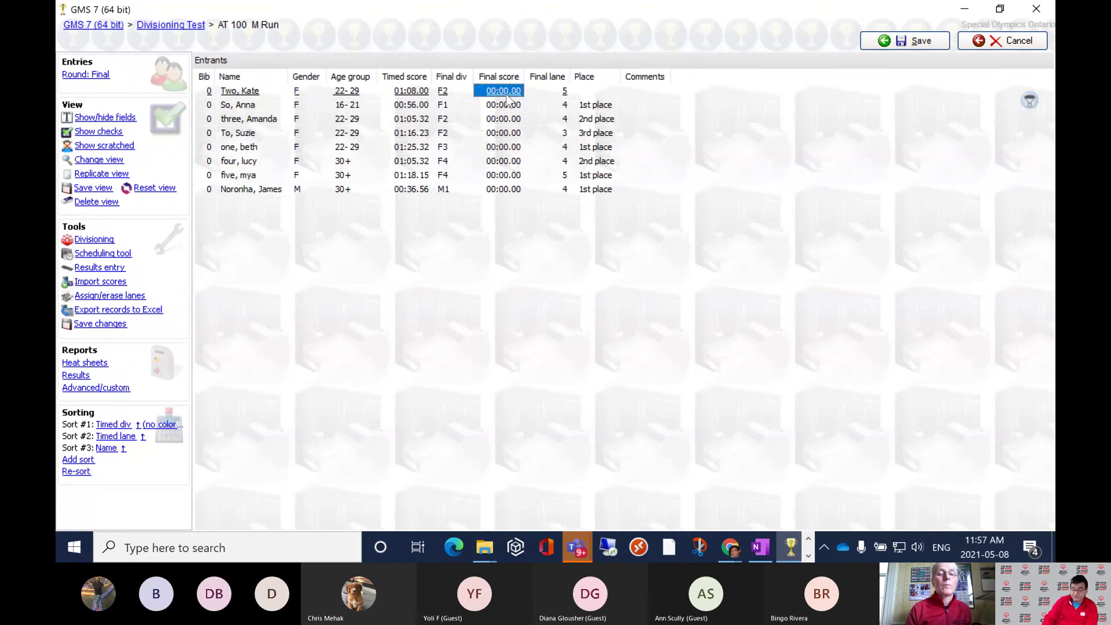
text(1.08)
key(Return)
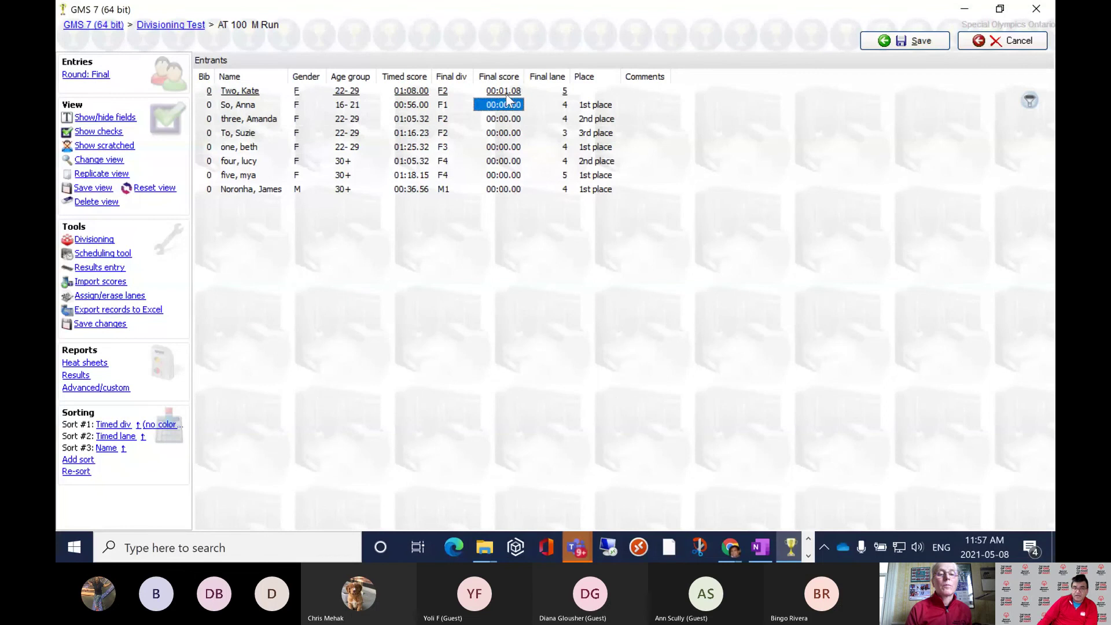
click(506, 95)
text(0)
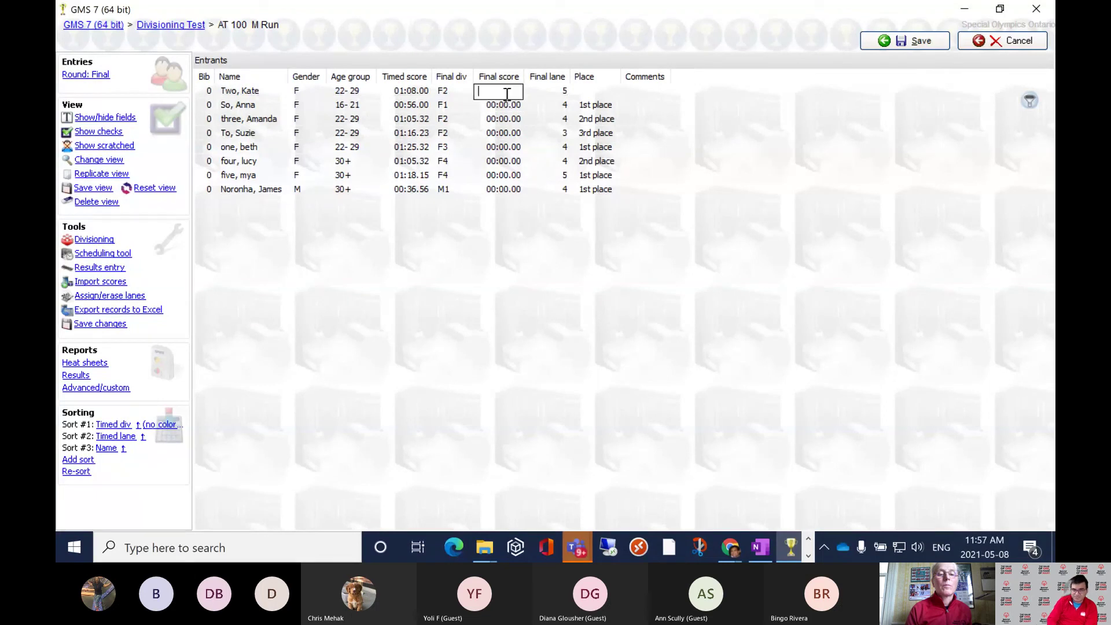
key(Return)
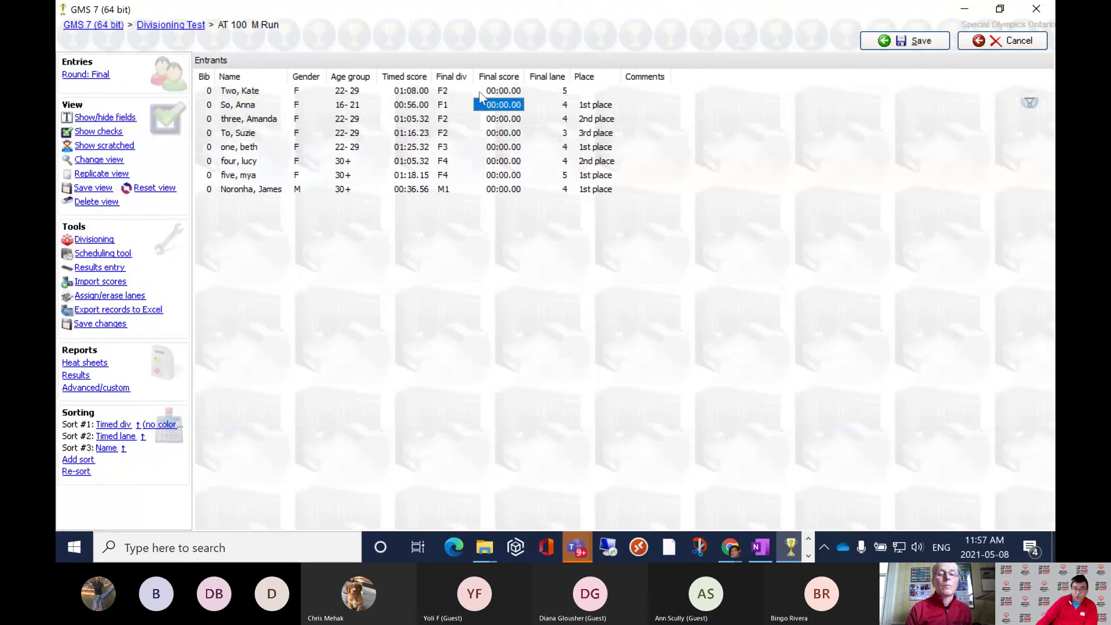
In the score importer, map AT 100 M Run's Timed score into Final score
click(100, 283)
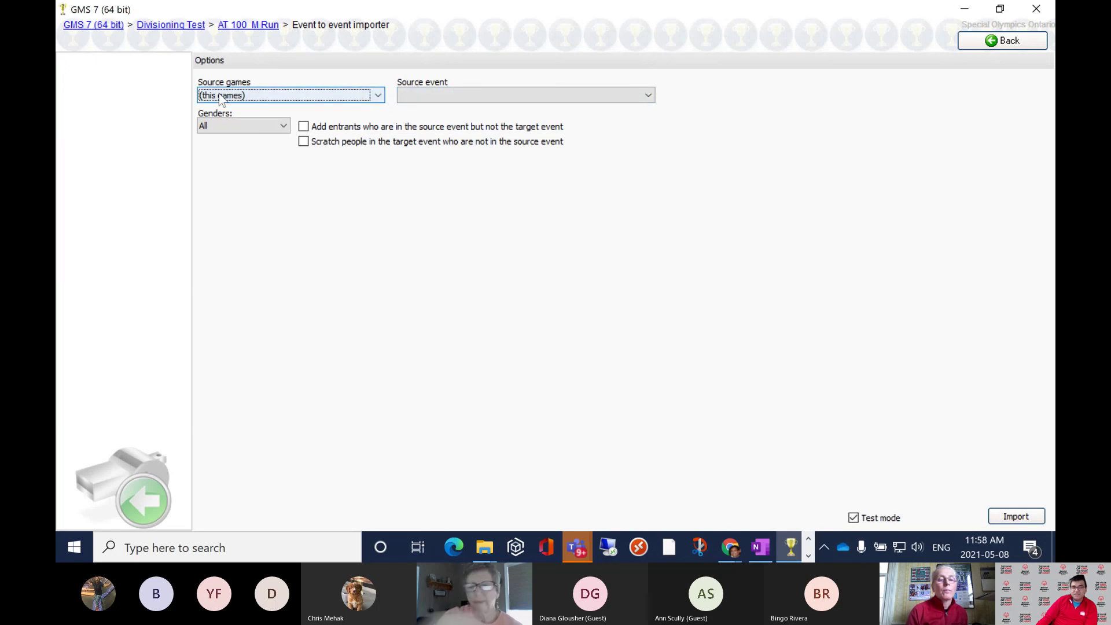
click(446, 96)
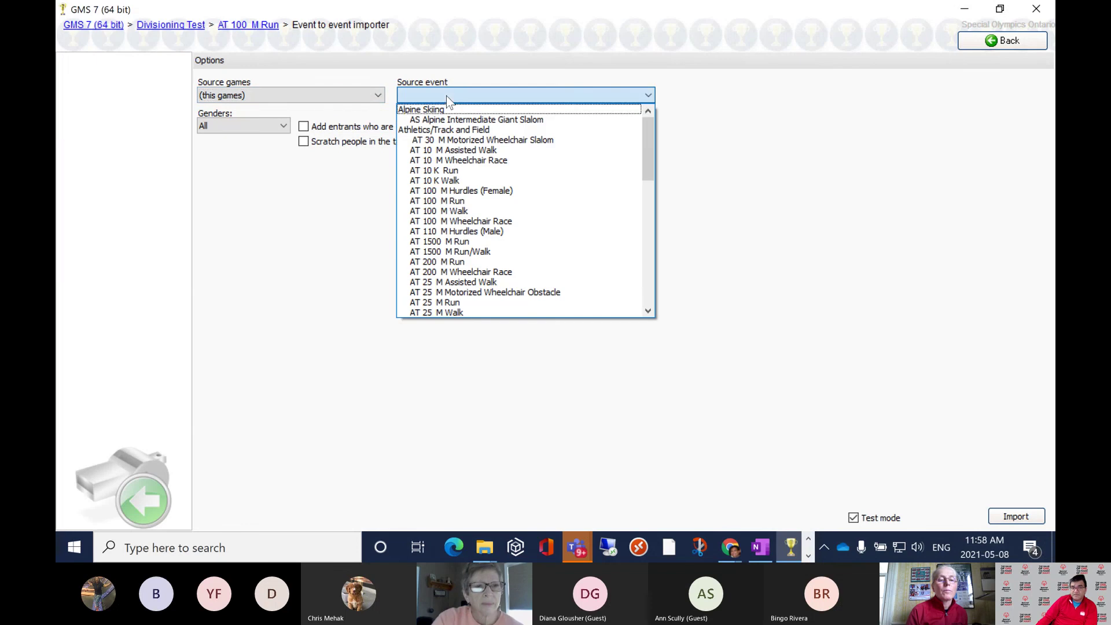
click(458, 202)
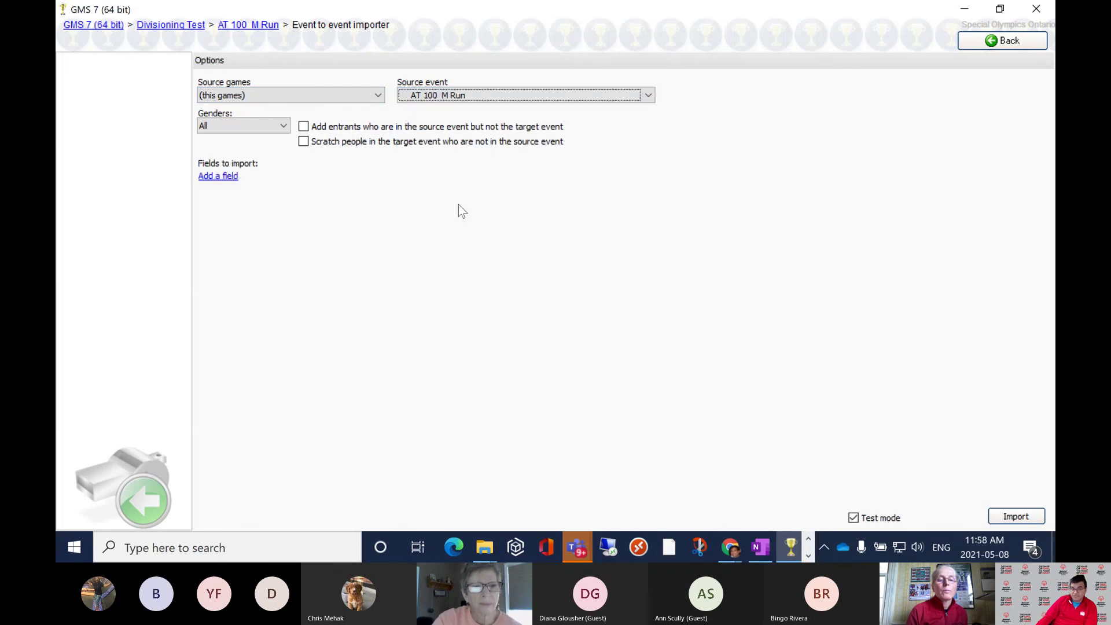
click(223, 177)
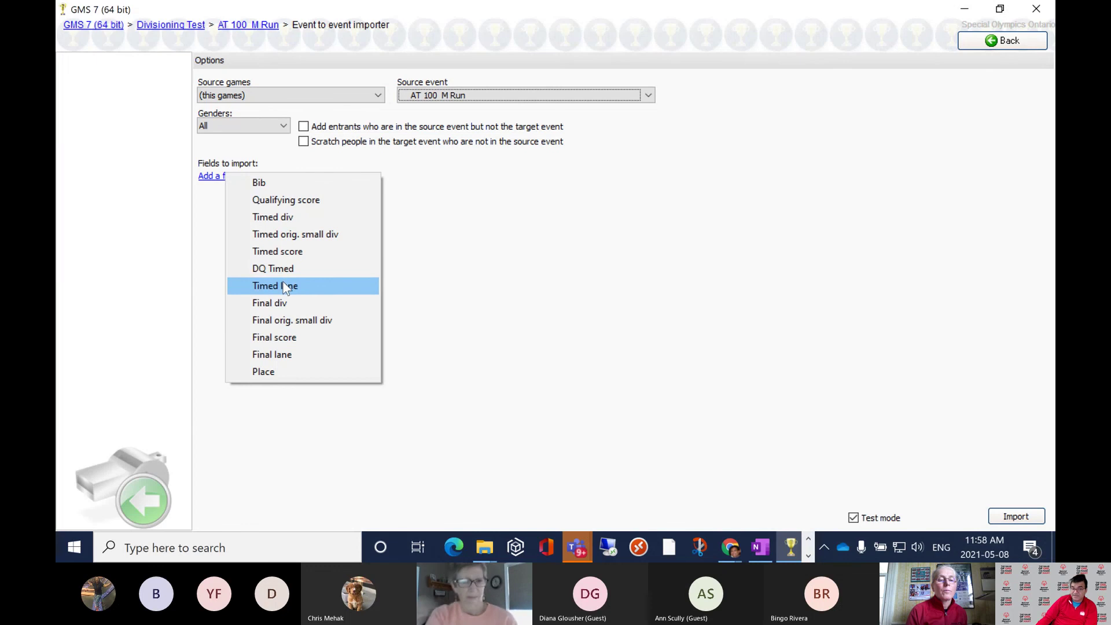
click(286, 252)
click(340, 177)
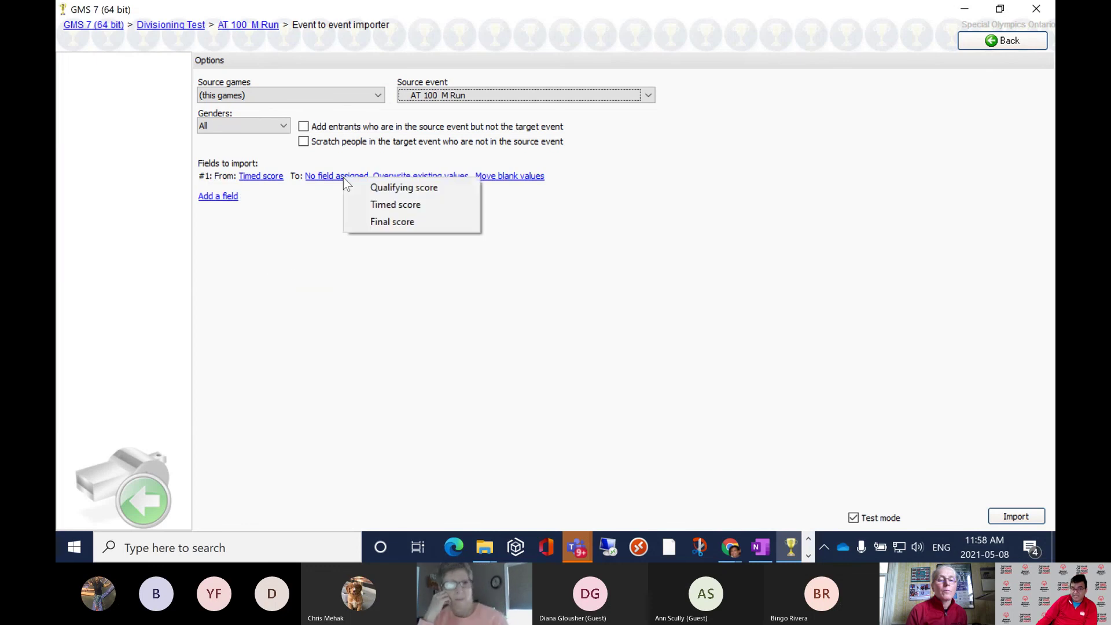
click(377, 223)
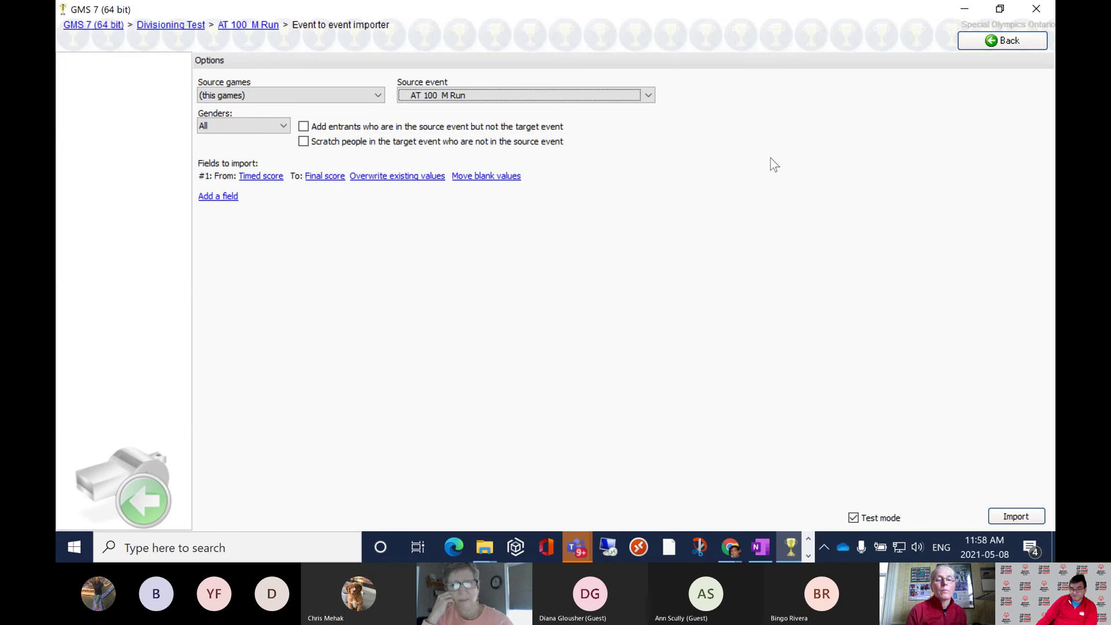
Add importer mappings Timed lane → Final lane and DQ Timed → Place
click(213, 197)
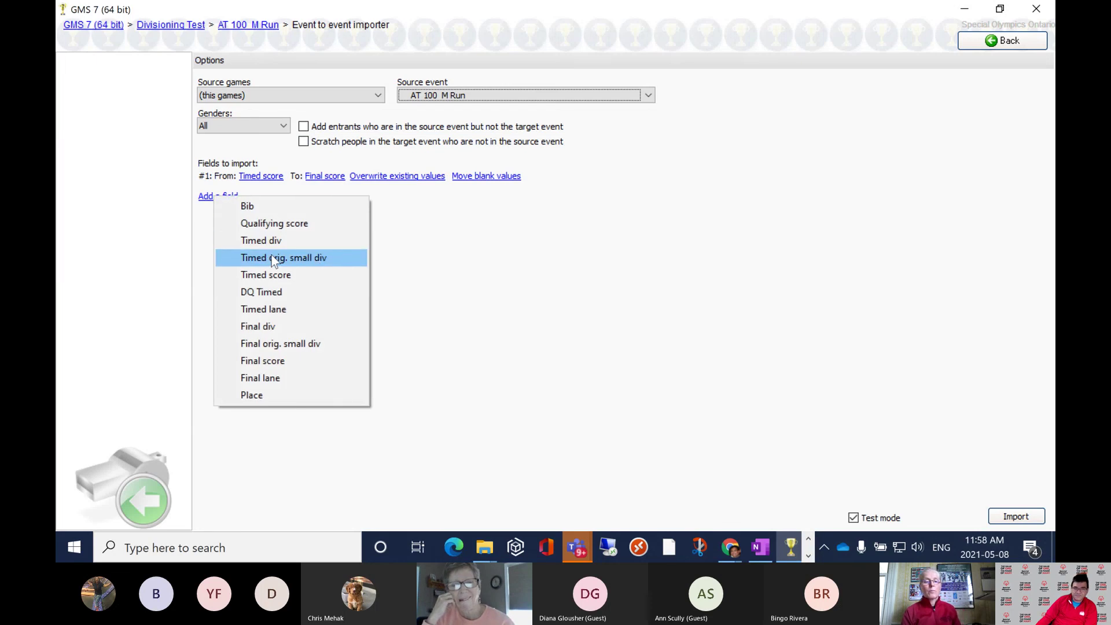
click(286, 313)
click(328, 201)
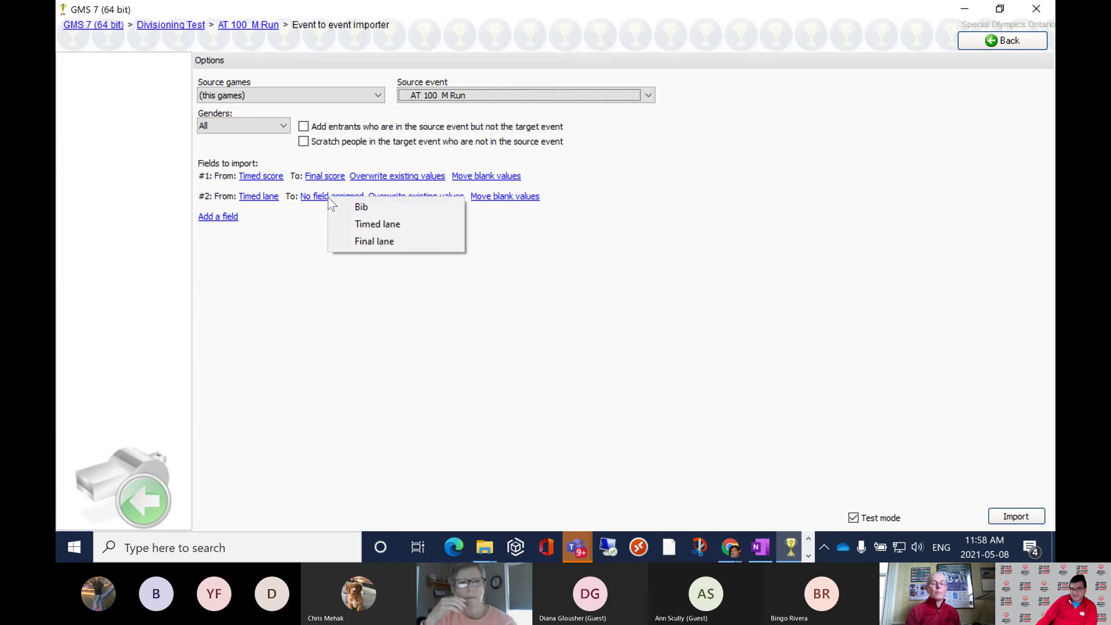
click(346, 240)
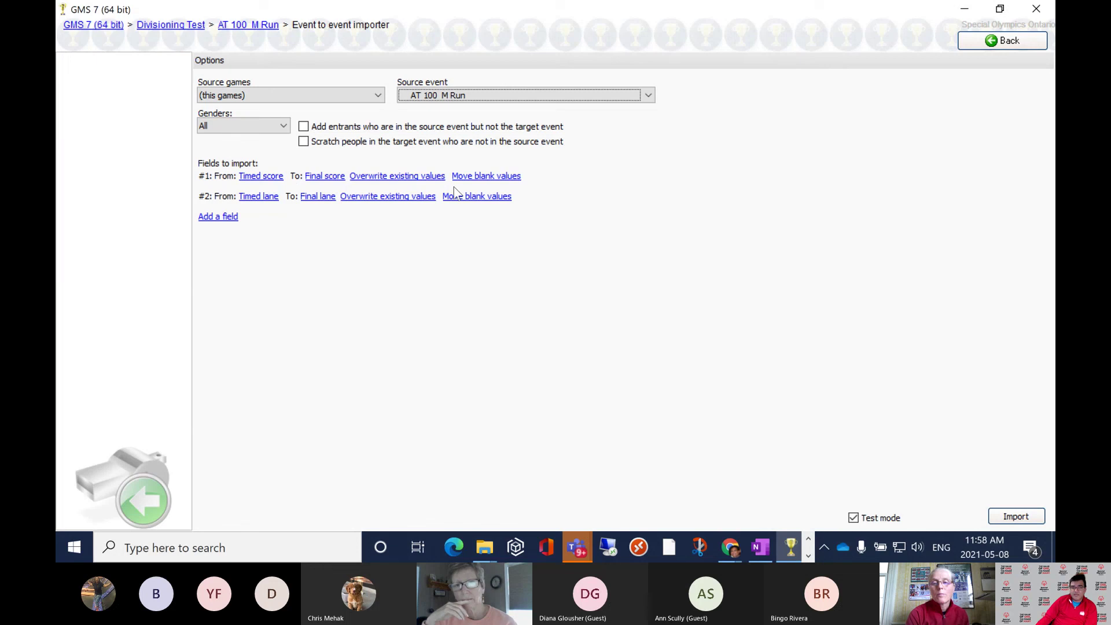
click(212, 221)
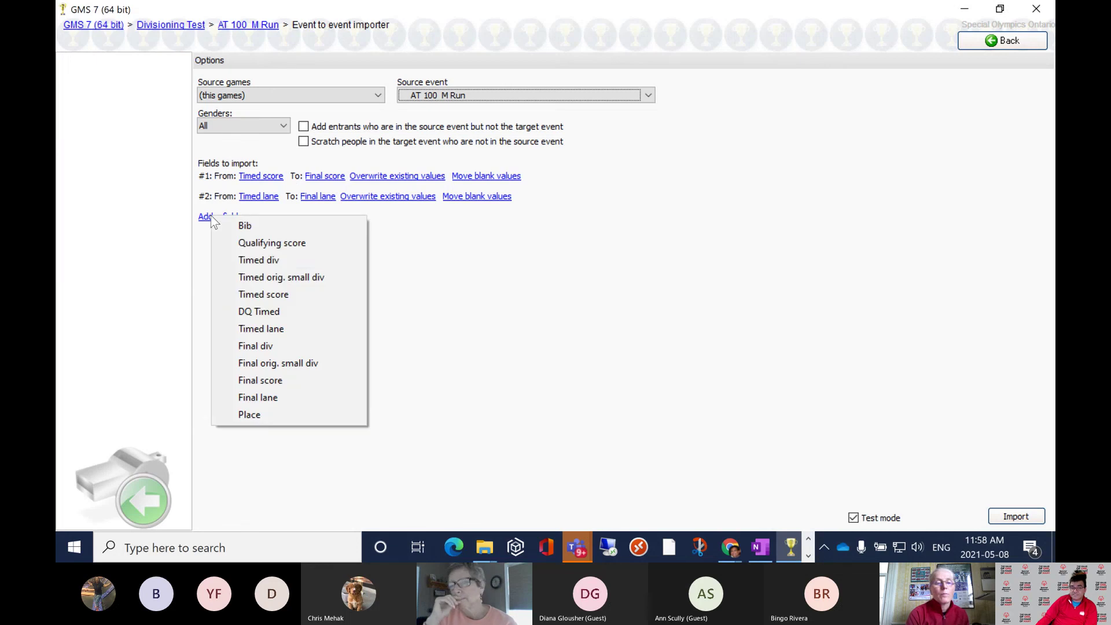
click(275, 315)
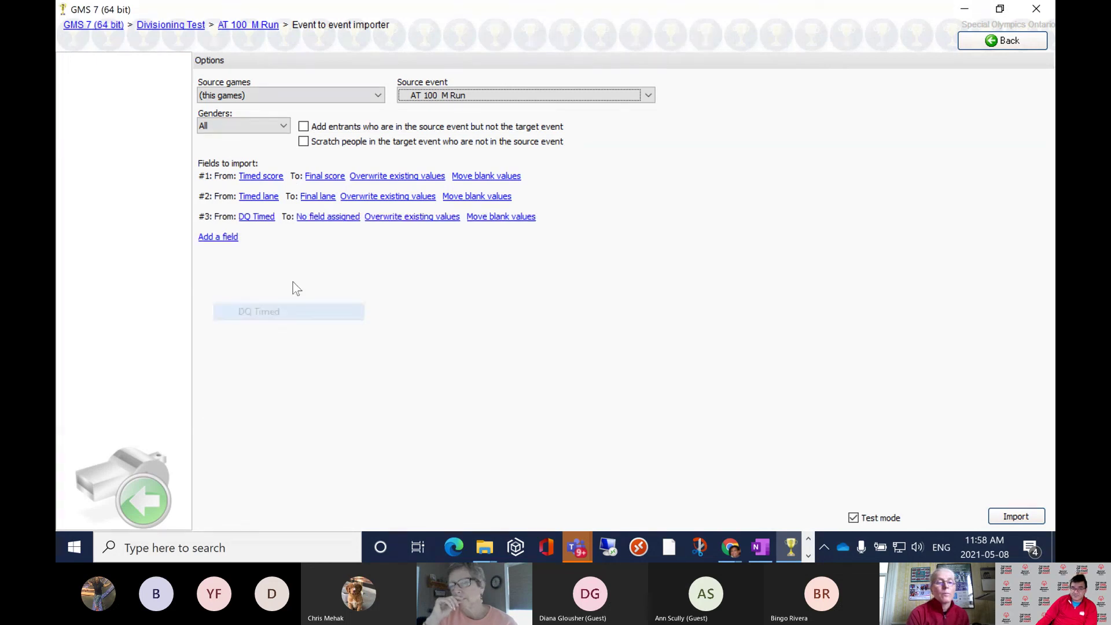
click(334, 221)
click(350, 244)
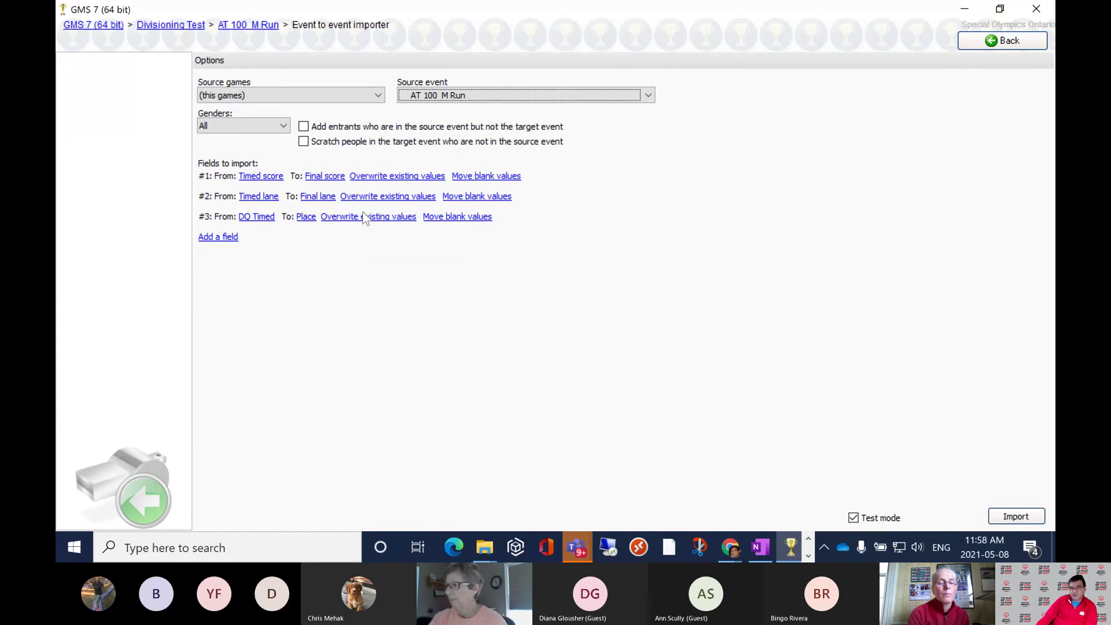
Import timed scores and lanes into the final round with test mode off, updating 8 records, then check the import report
click(853, 518)
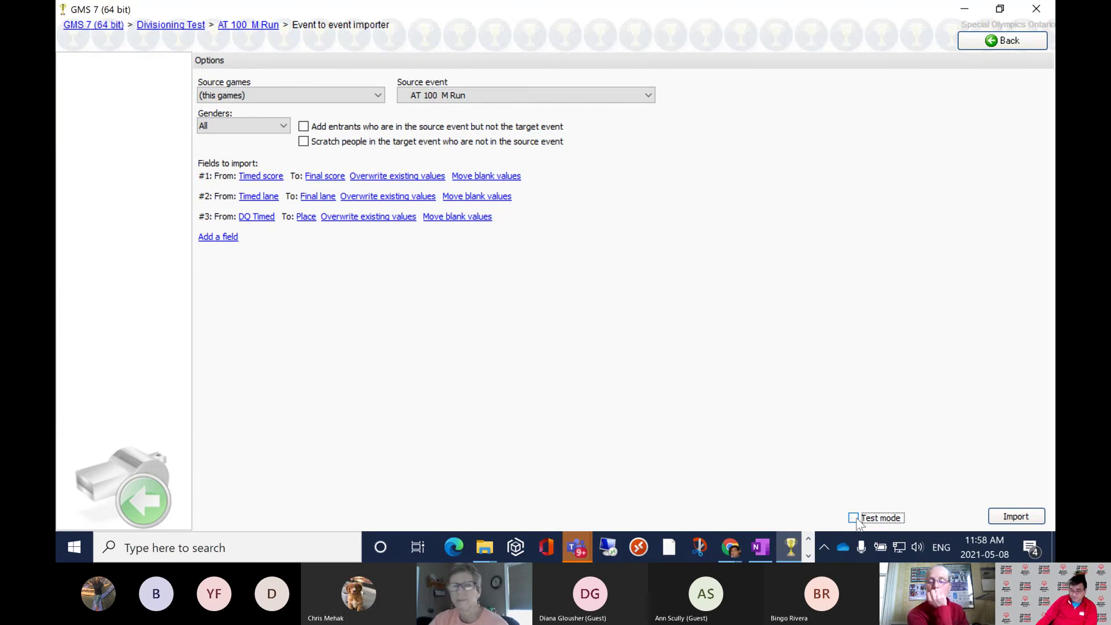
click(1021, 516)
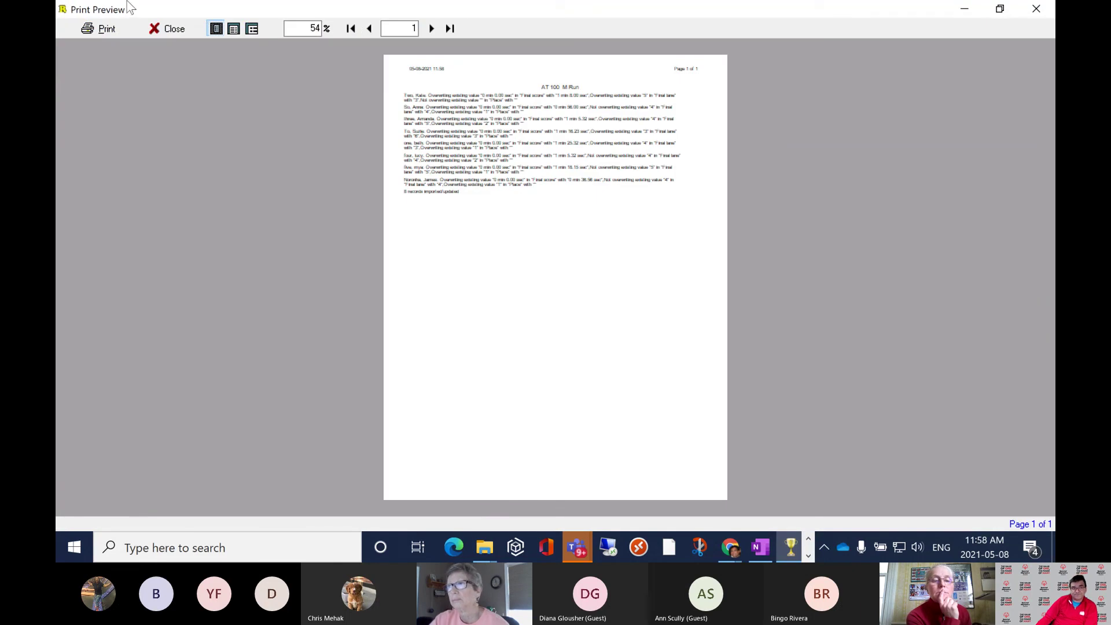
click(234, 29)
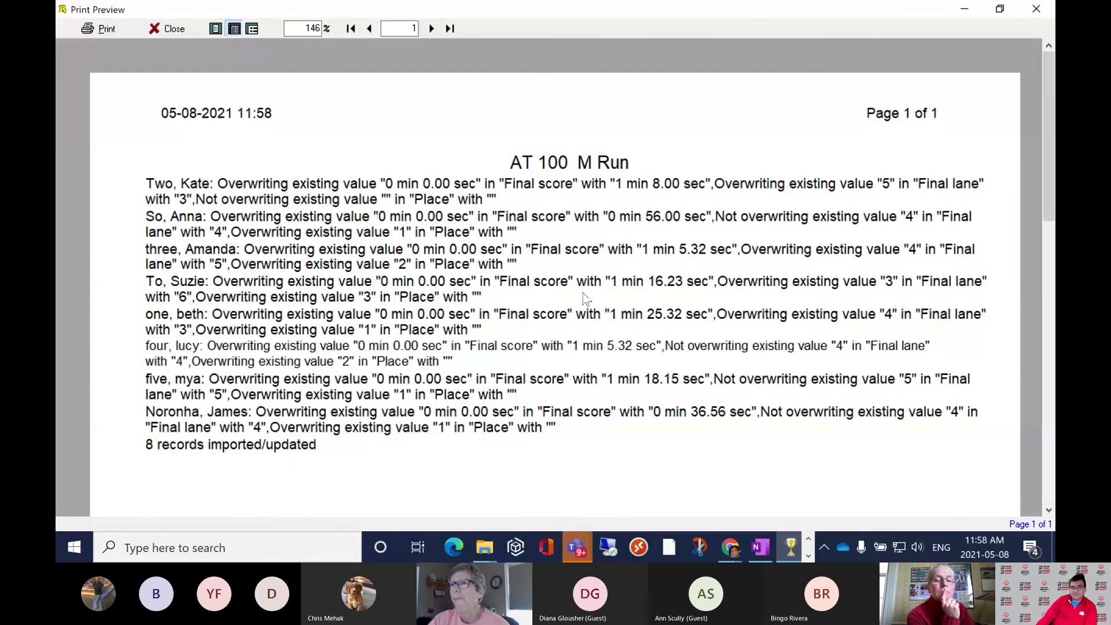
click(176, 33)
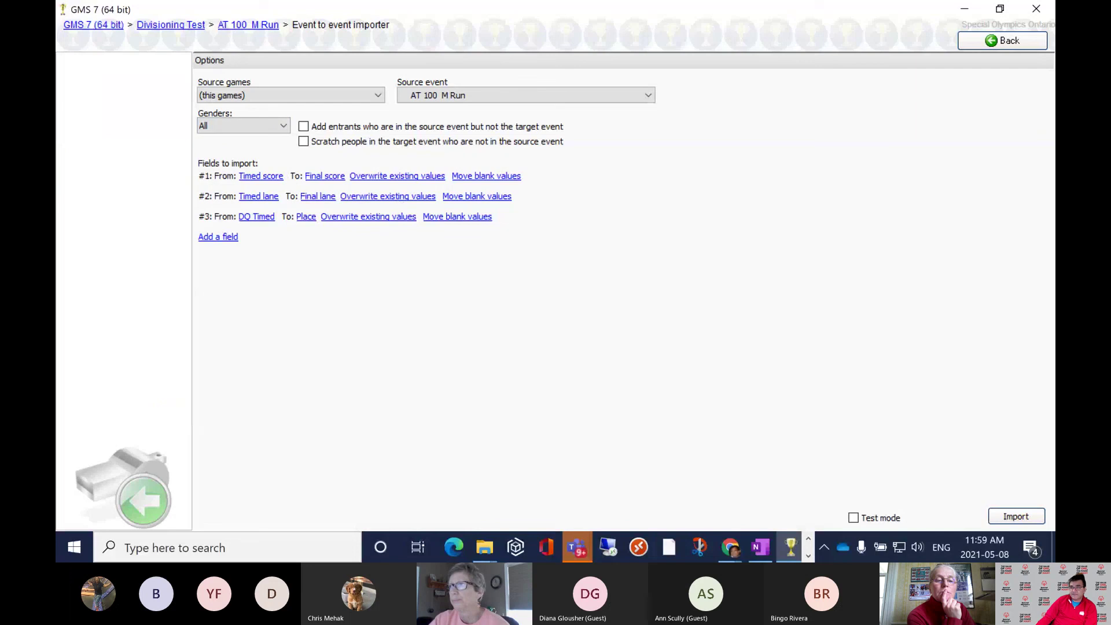
click(1018, 43)
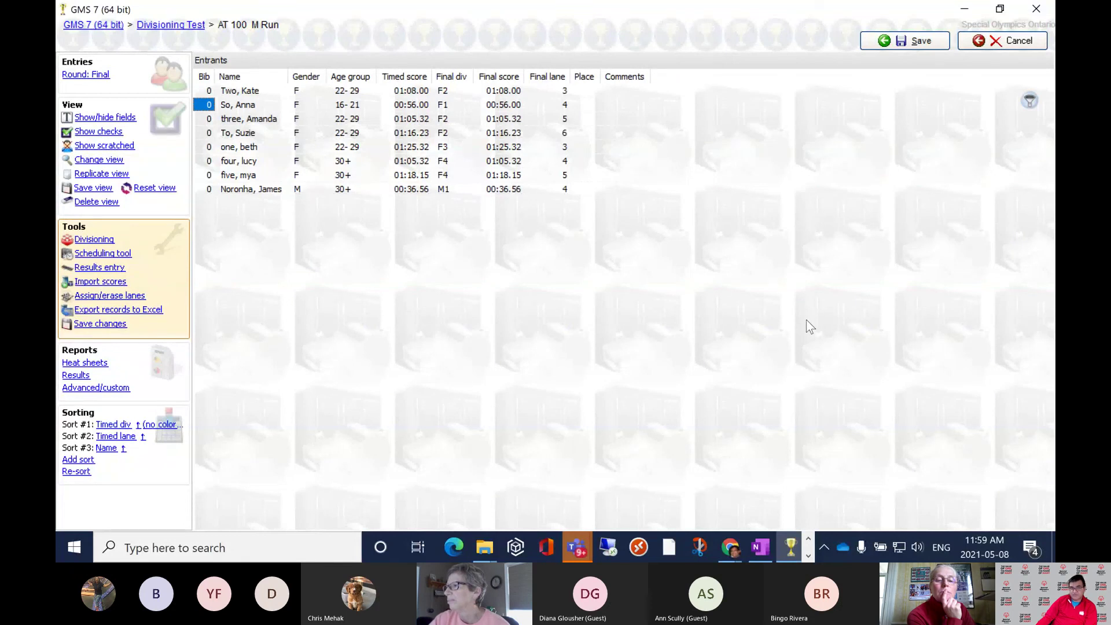
Auto-divide the final round by Timed score into divisions F1–F4 and M1
click(93, 238)
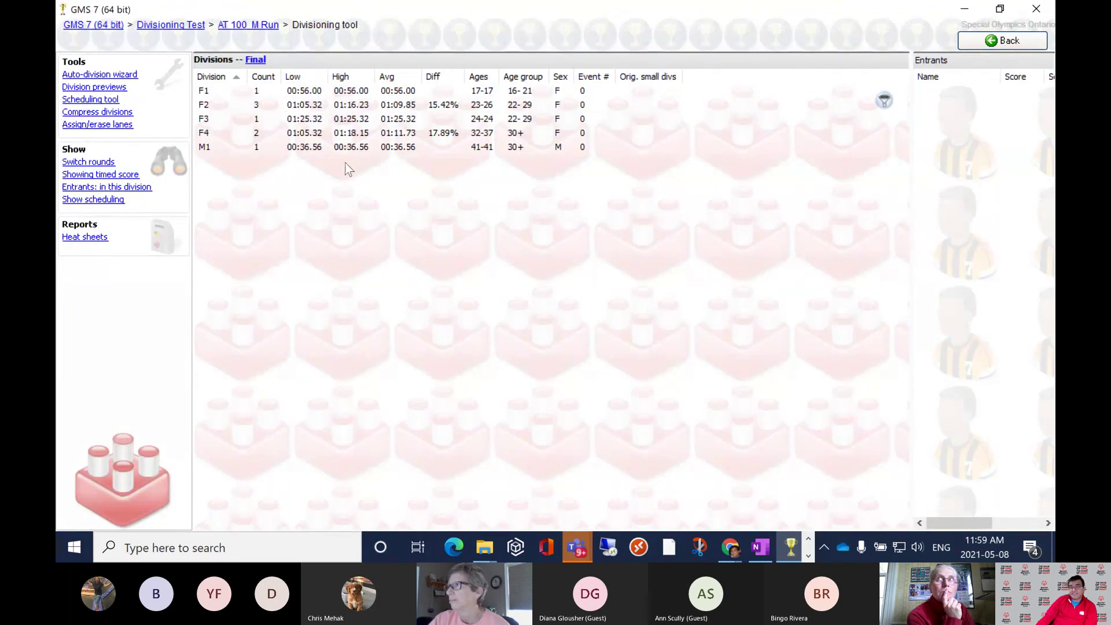
click(100, 75)
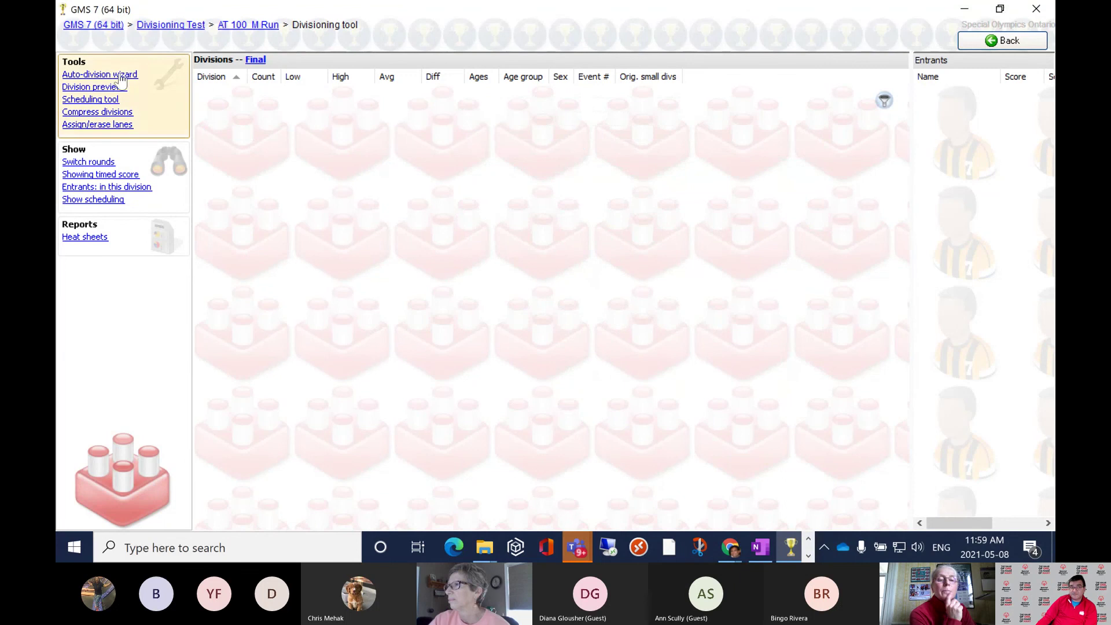
click(724, 400)
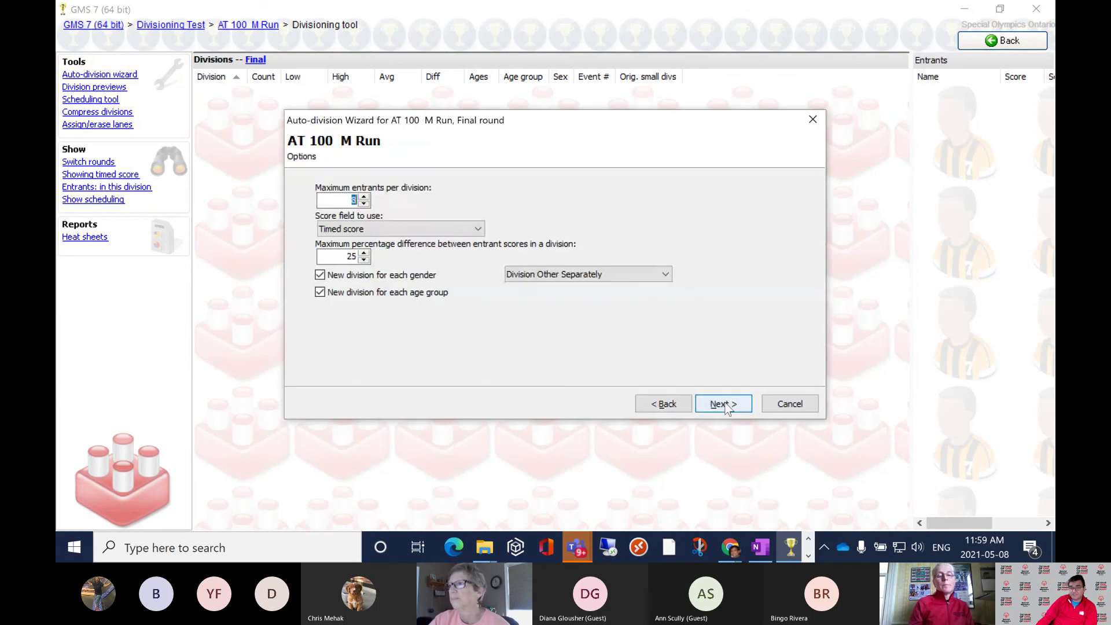
click(724, 403)
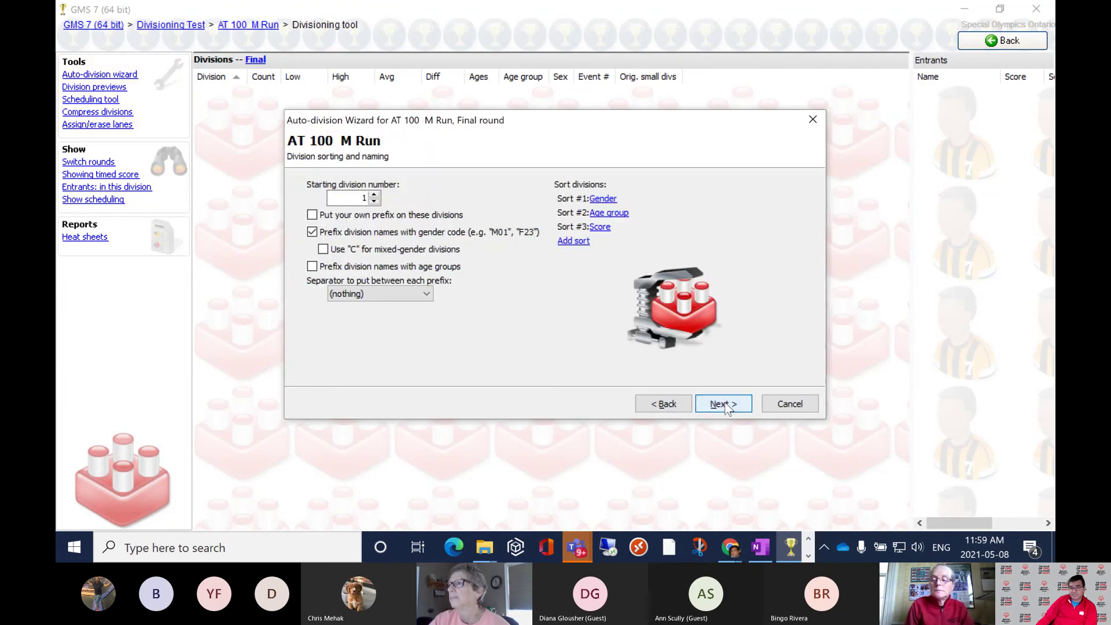
click(664, 404)
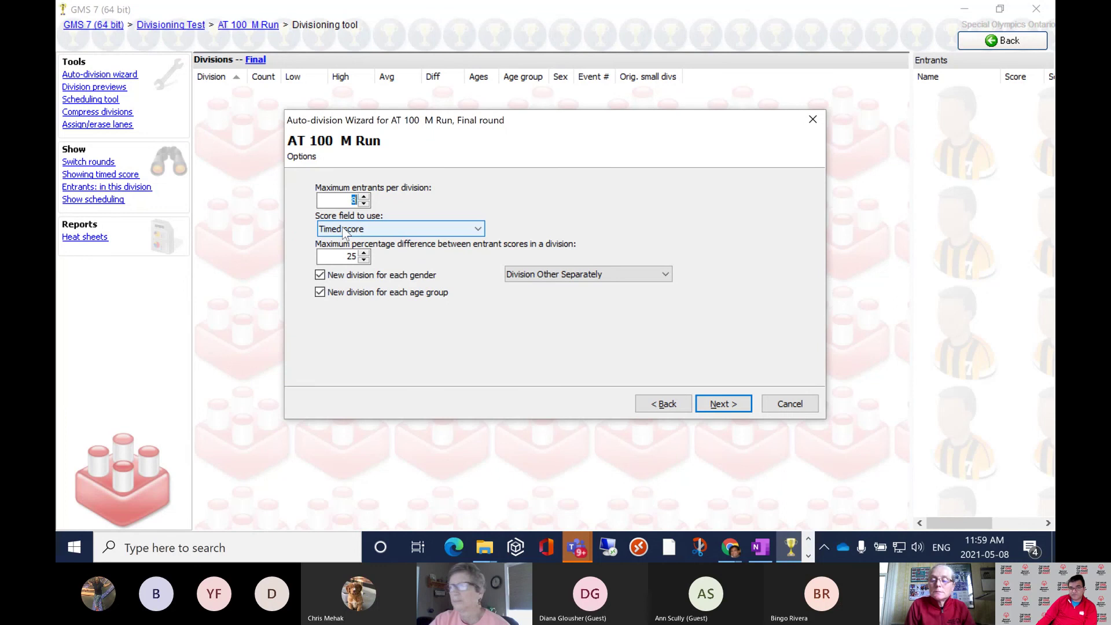
click(717, 399)
click(723, 405)
click(723, 404)
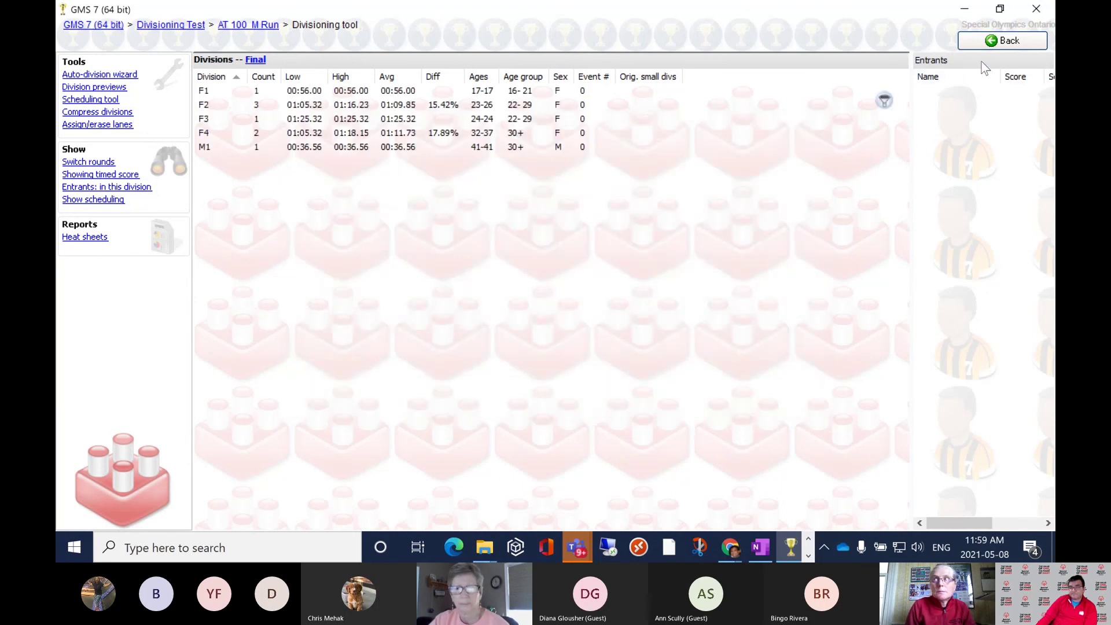
click(1002, 41)
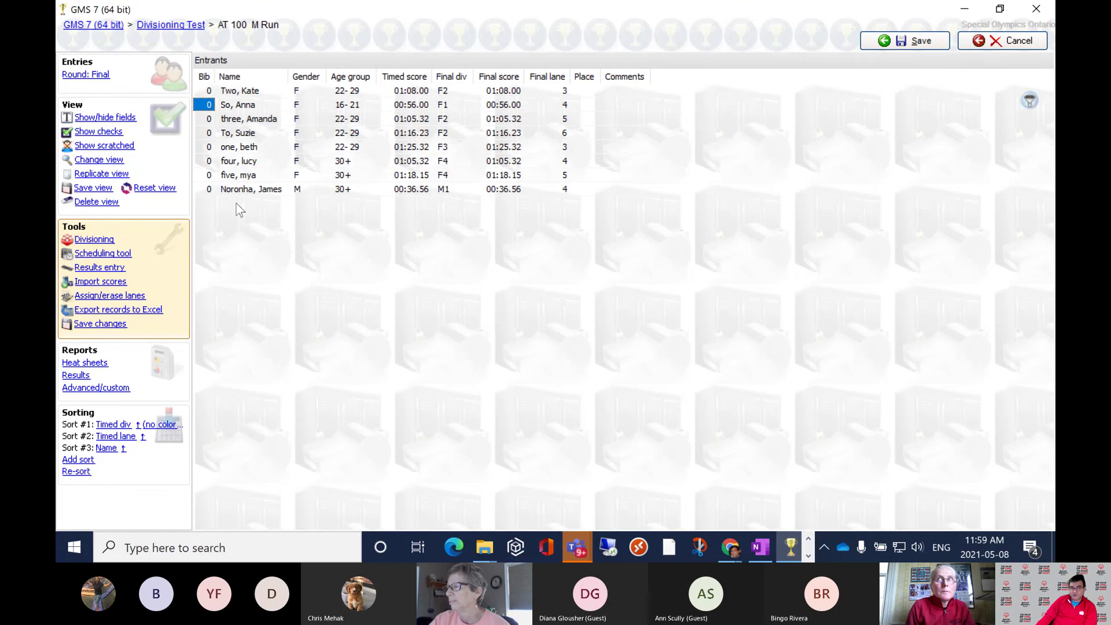
Calculate places for each final division from F1 through M1 and save them
click(110, 268)
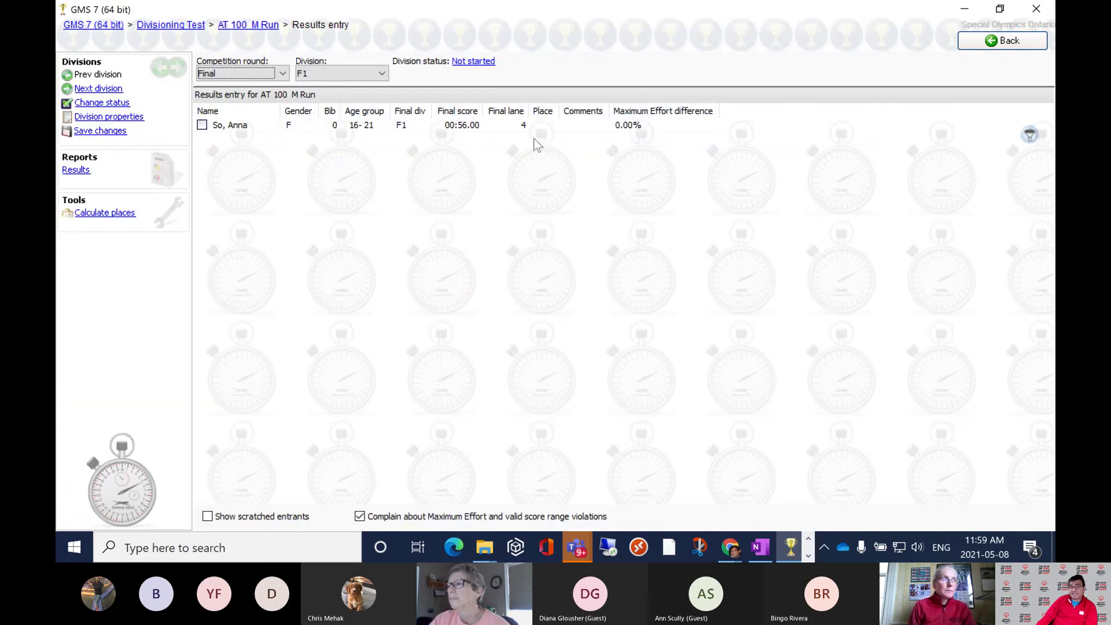
click(111, 214)
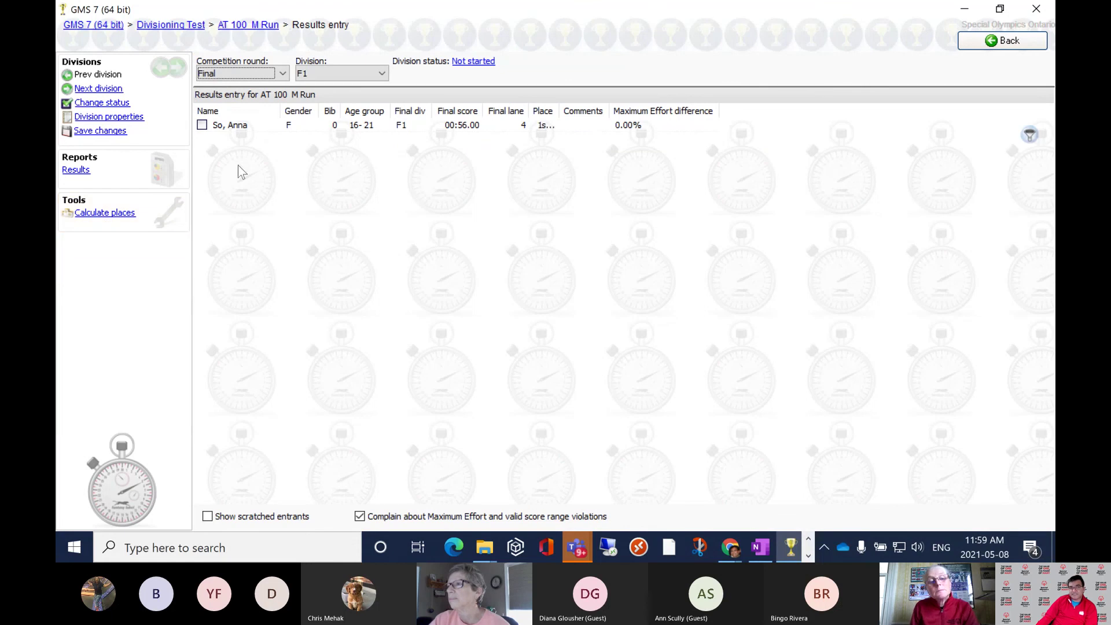
click(340, 74)
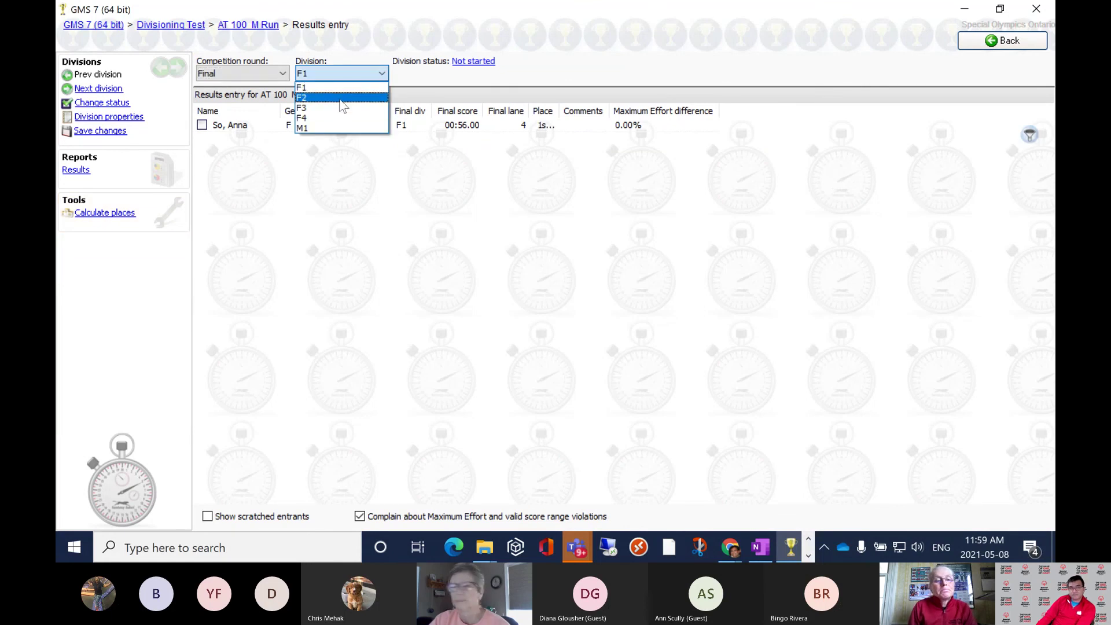
click(340, 106)
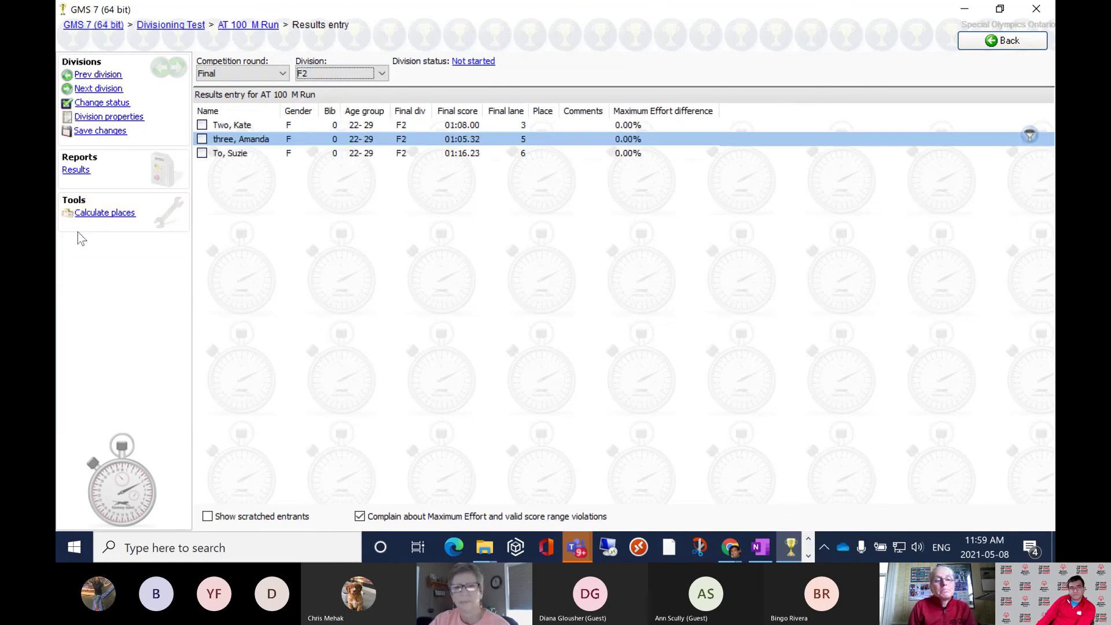
key(Down)
key(Down)
click(105, 214)
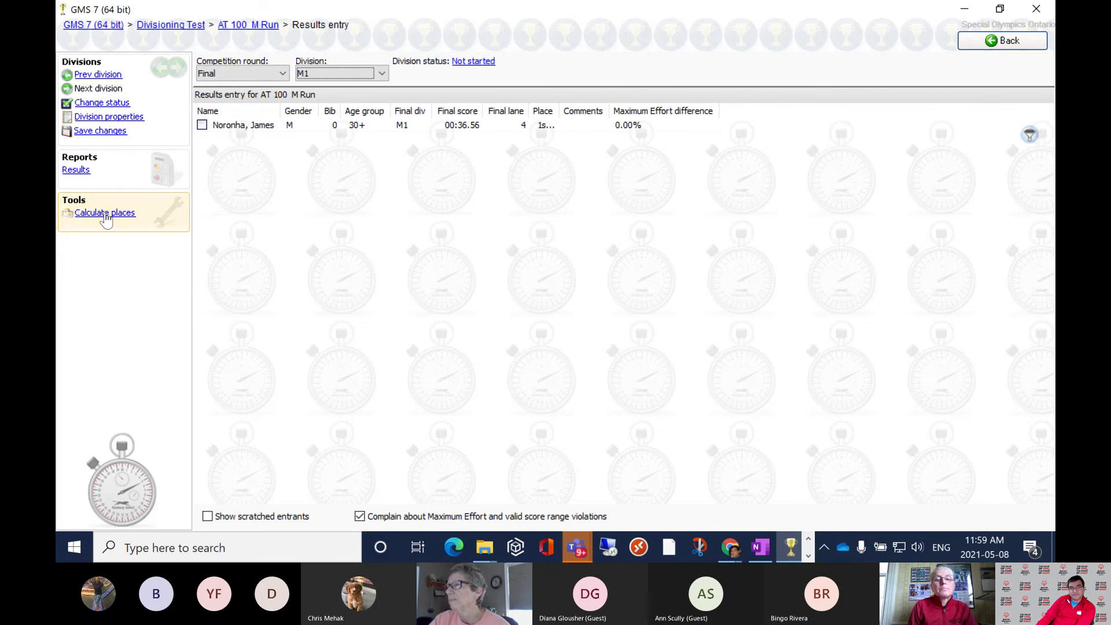
click(1004, 40)
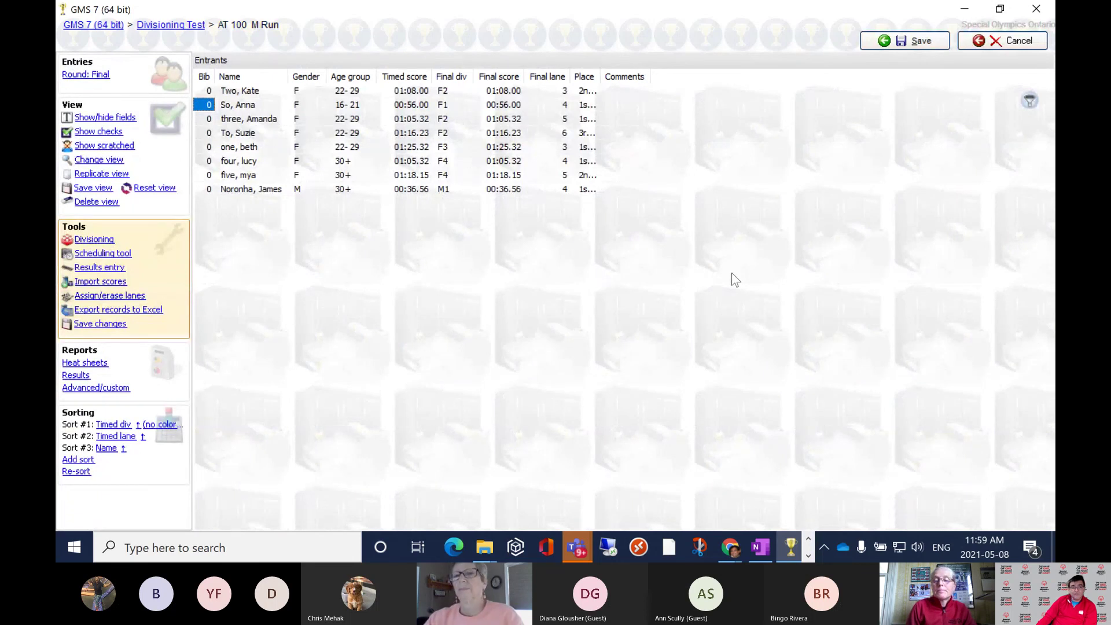
click(913, 44)
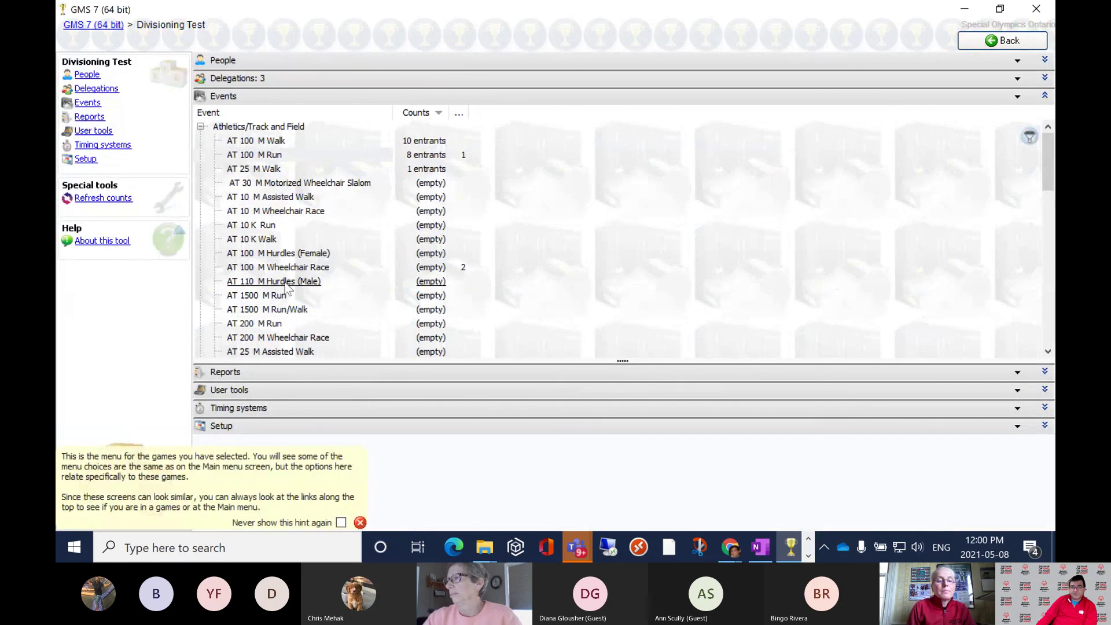
Reopen AT 100 M Run to verify the places in results entry, then start its results report
click(258, 156)
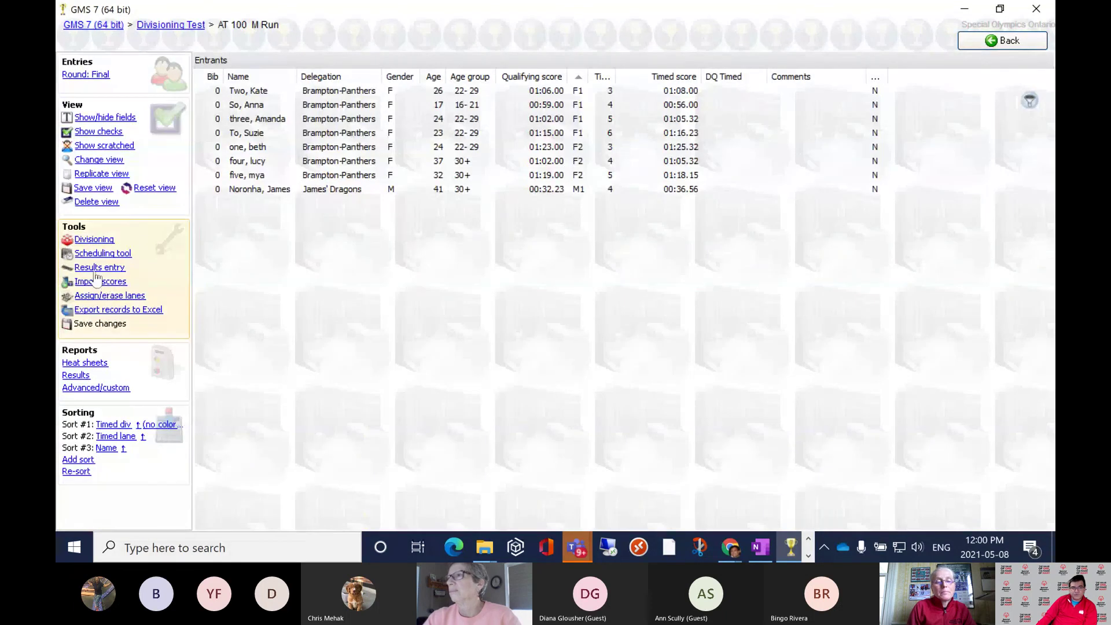
click(95, 267)
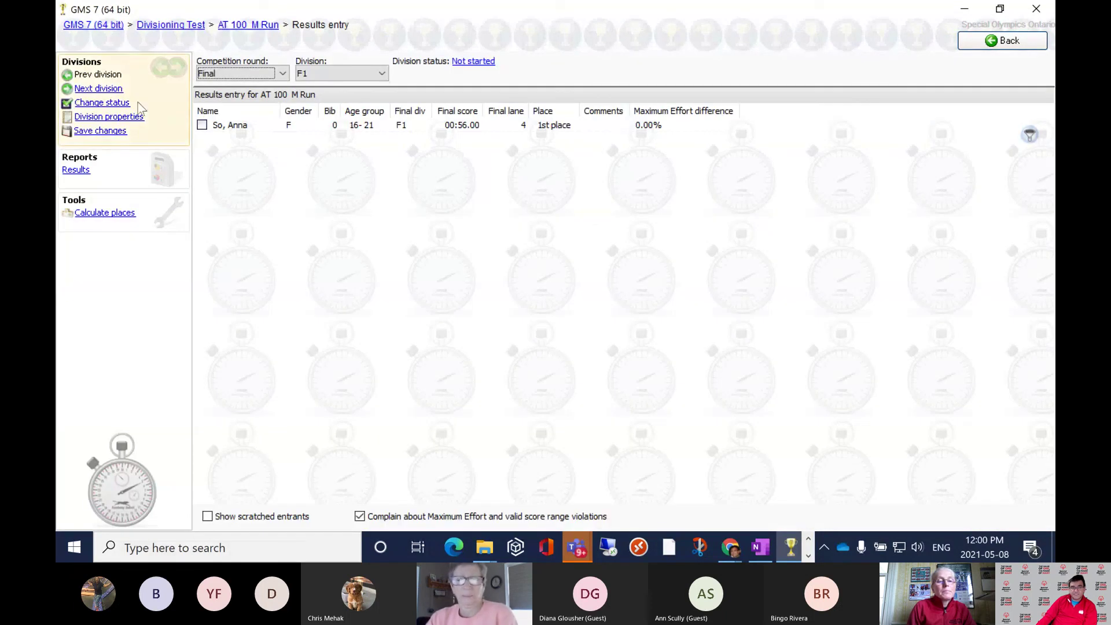
click(960, 41)
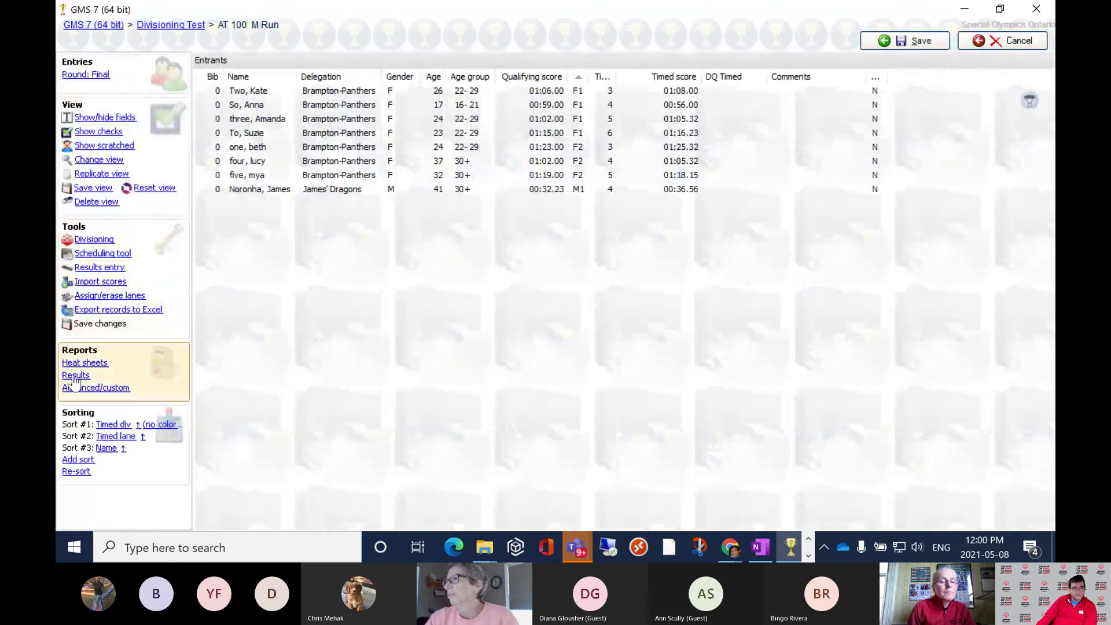
click(74, 376)
Save changes and load the 'Games - Final Round Results - Direct to Final with Qualifying Time - for Posting - 2019' settings
click(527, 304)
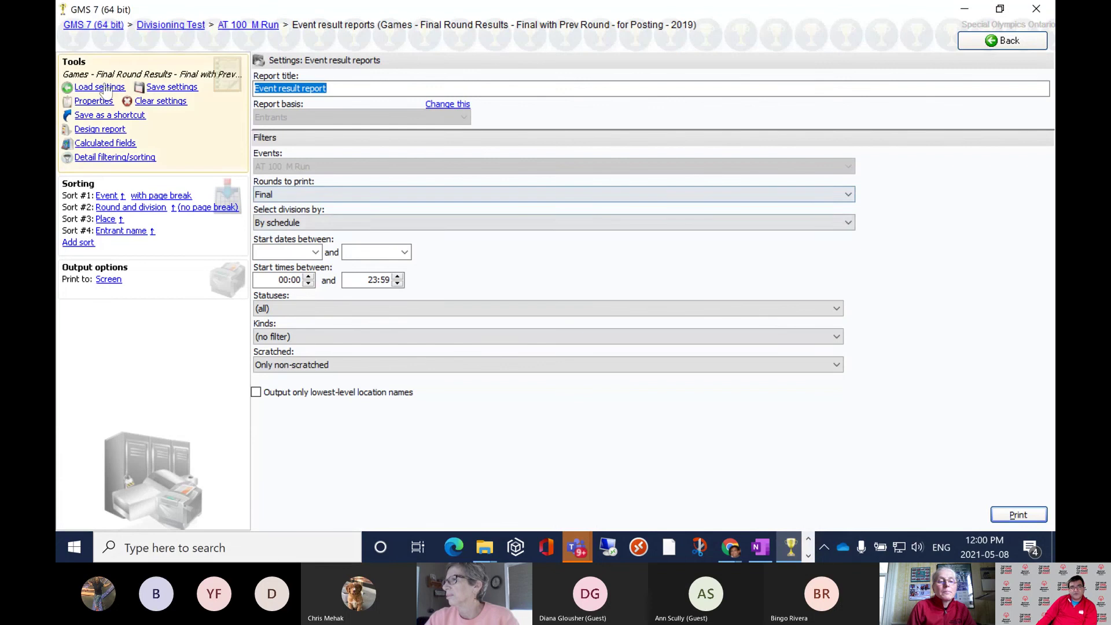
click(102, 88)
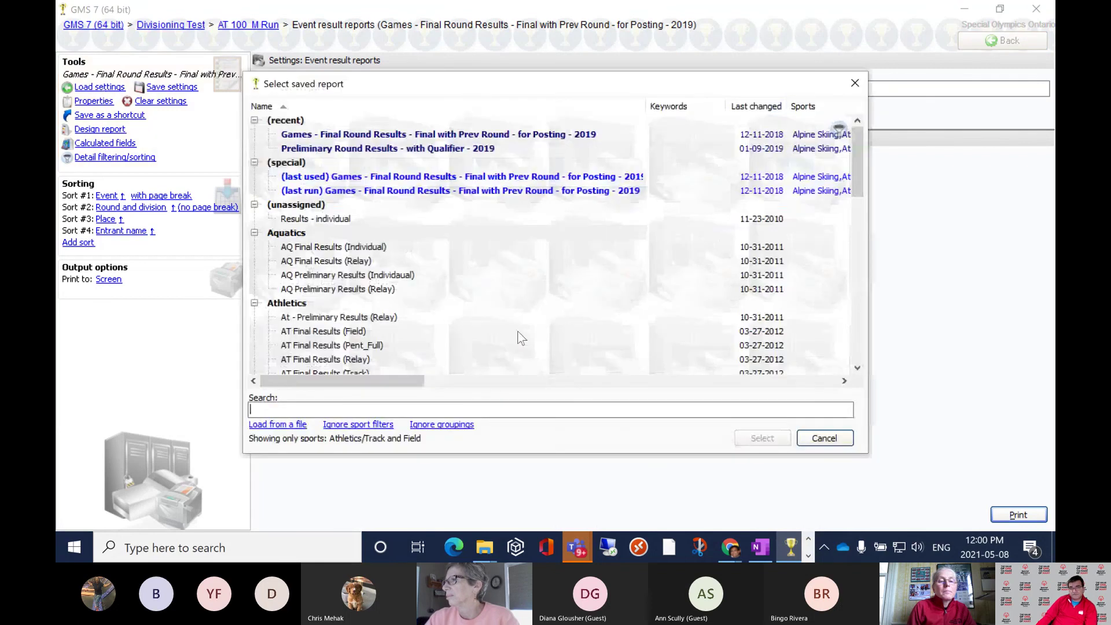
scroll(516, 324, down, 10)
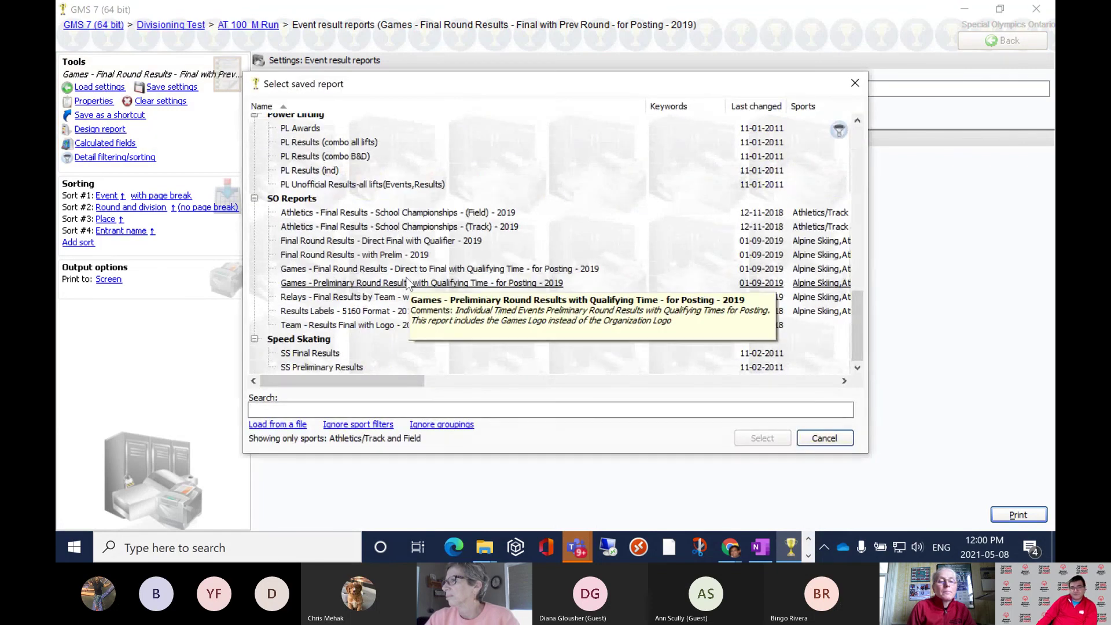
mouse_move(409, 276)
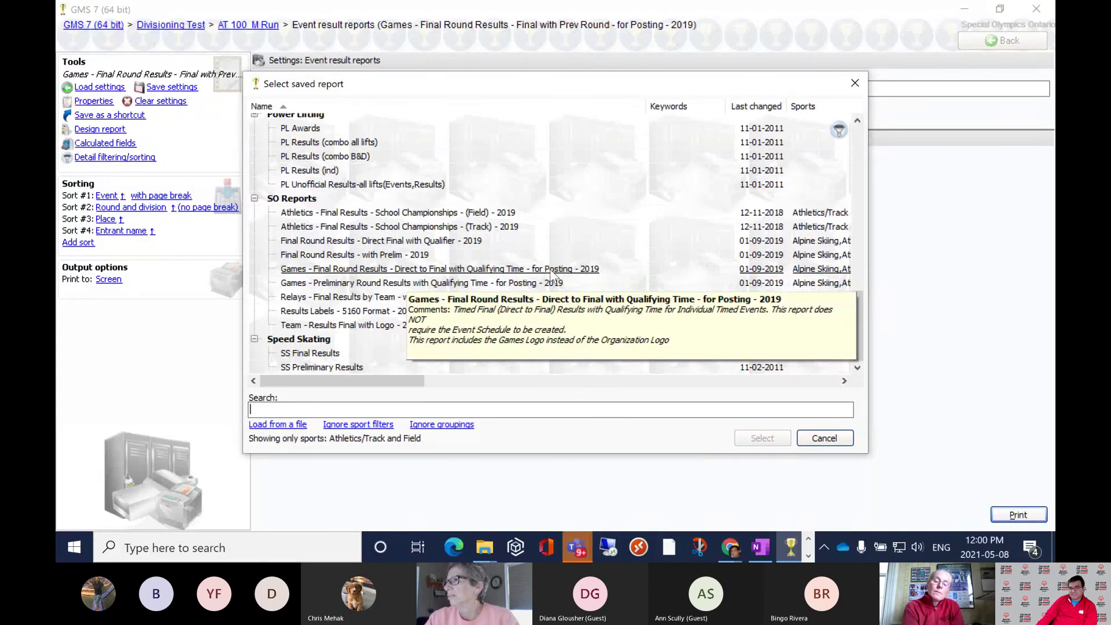
click(550, 269)
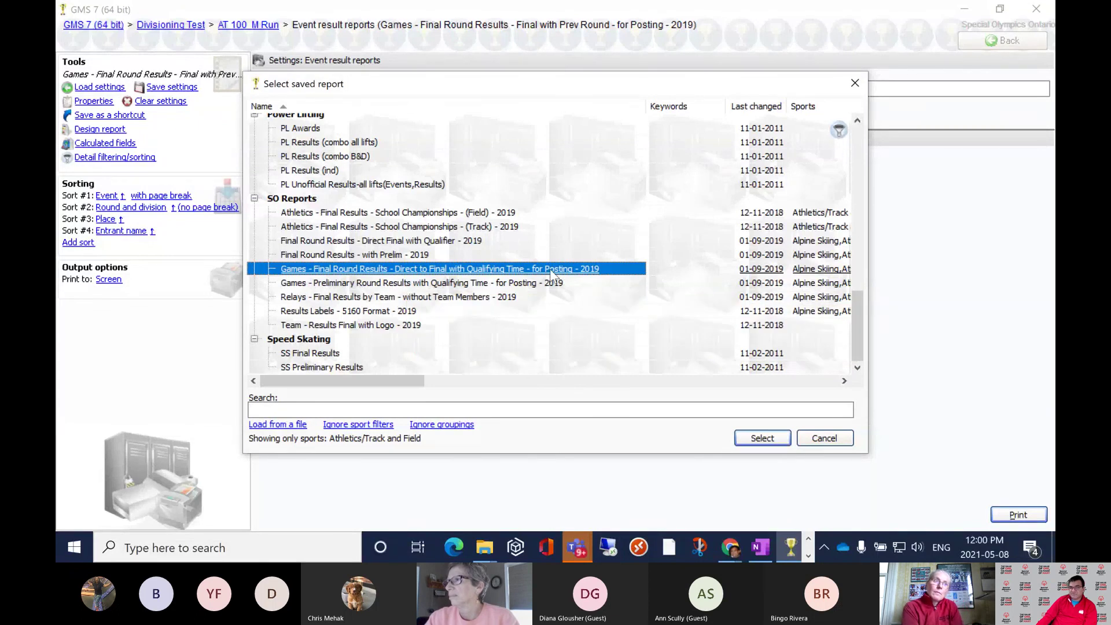
click(761, 438)
Preview the one-page Final Results report for divisions F1–F4 and M1 at page width
click(1005, 516)
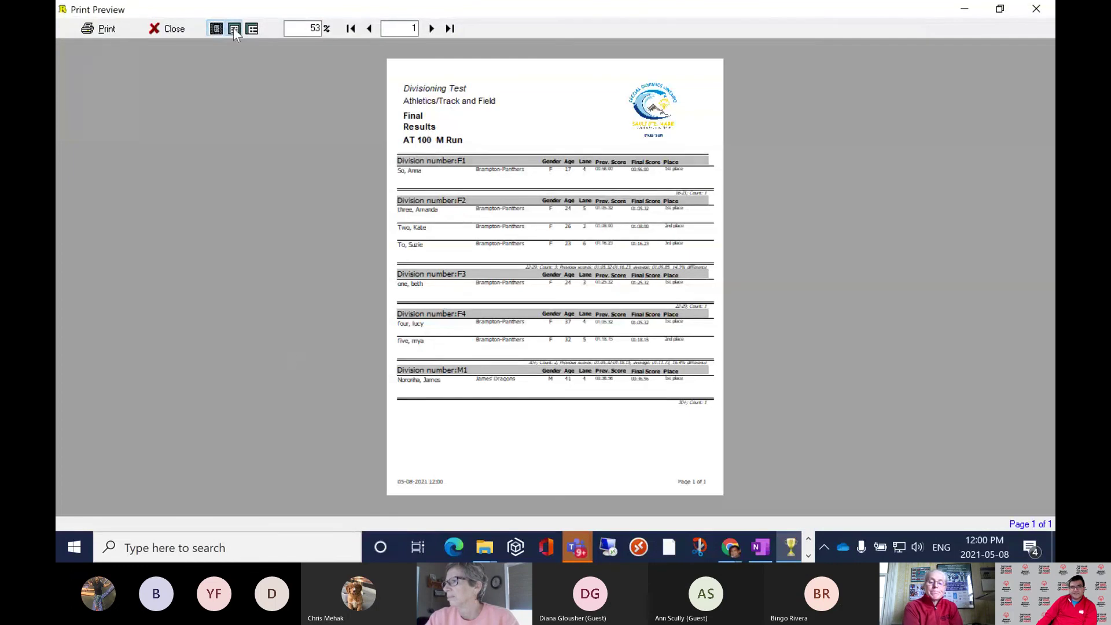
click(233, 28)
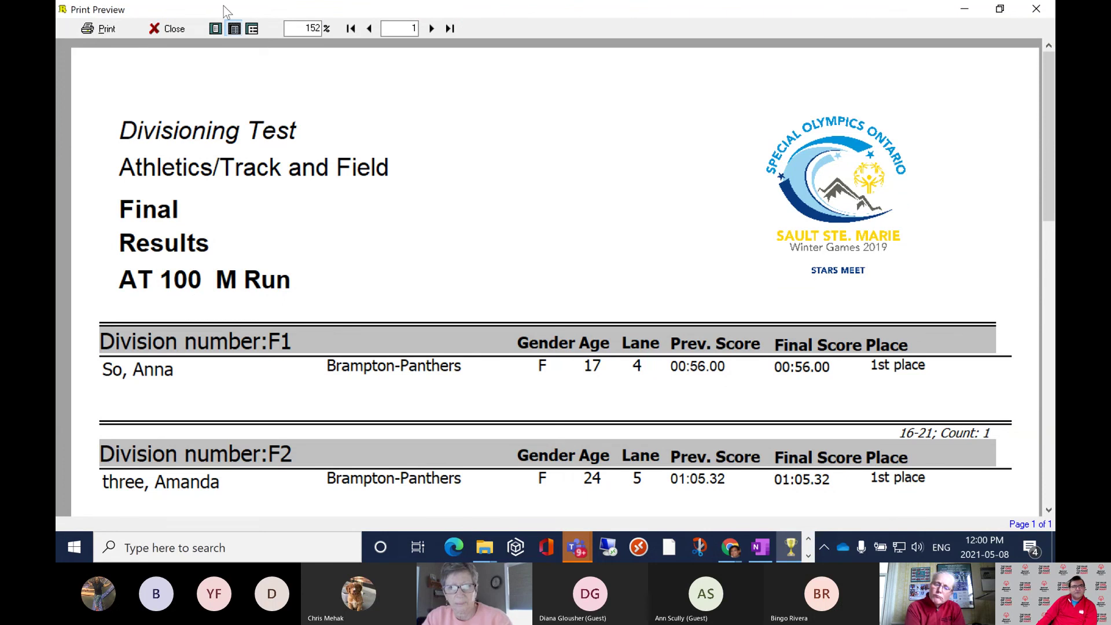
click(165, 27)
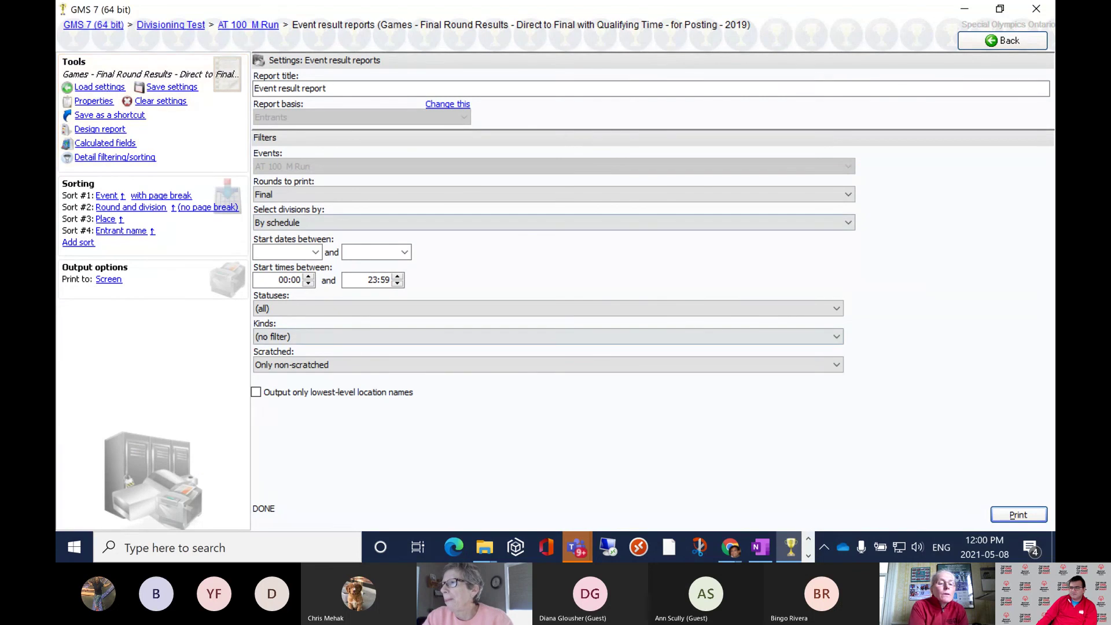
click(1017, 513)
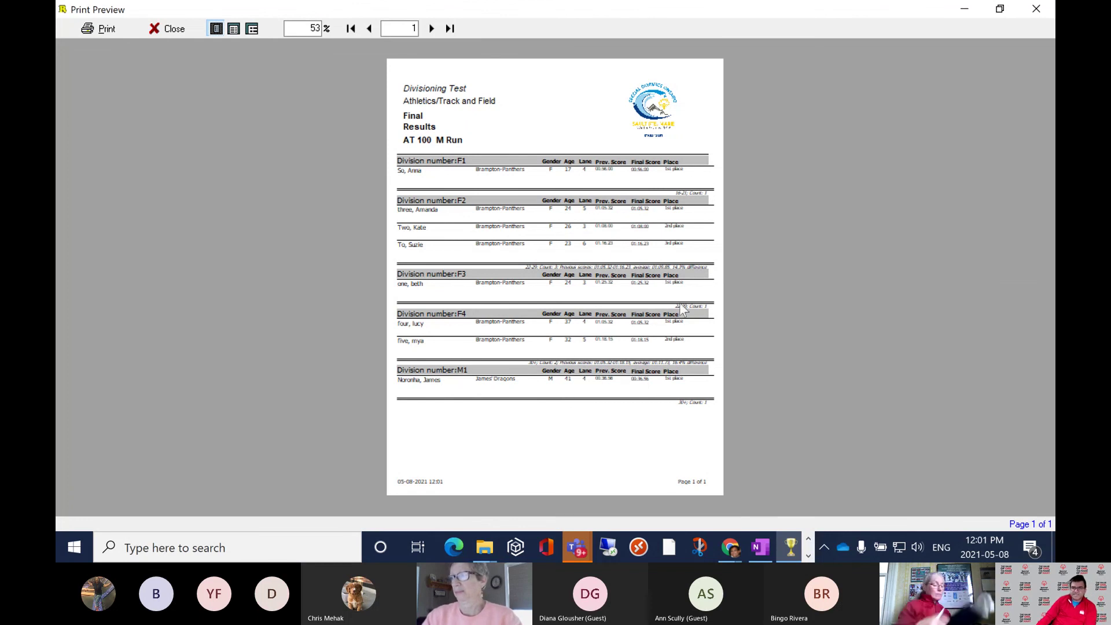
click(177, 29)
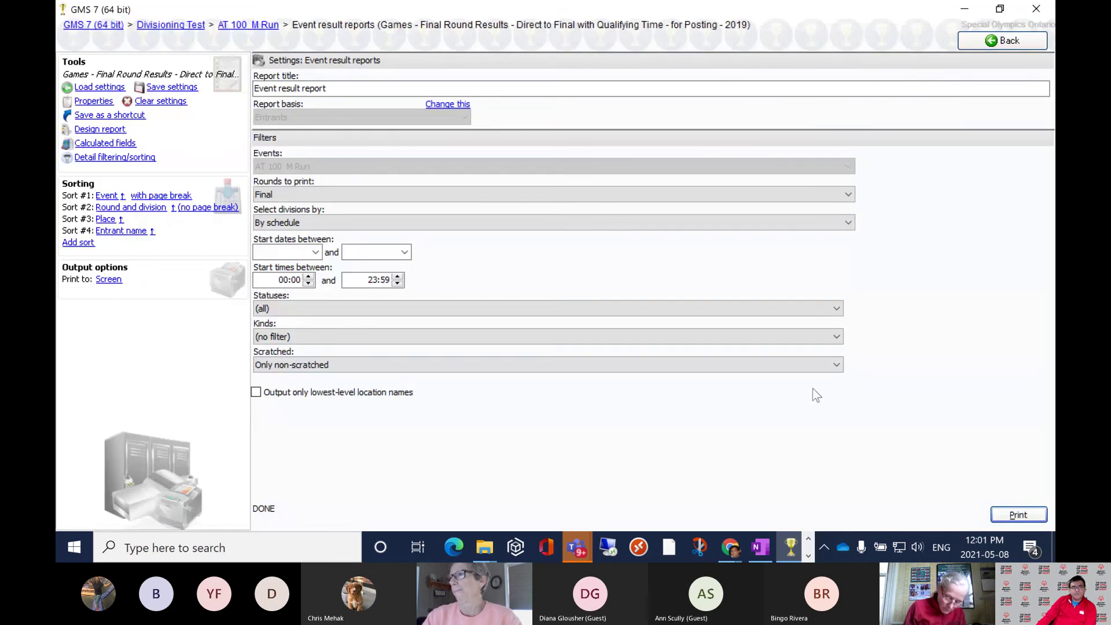
click(1018, 44)
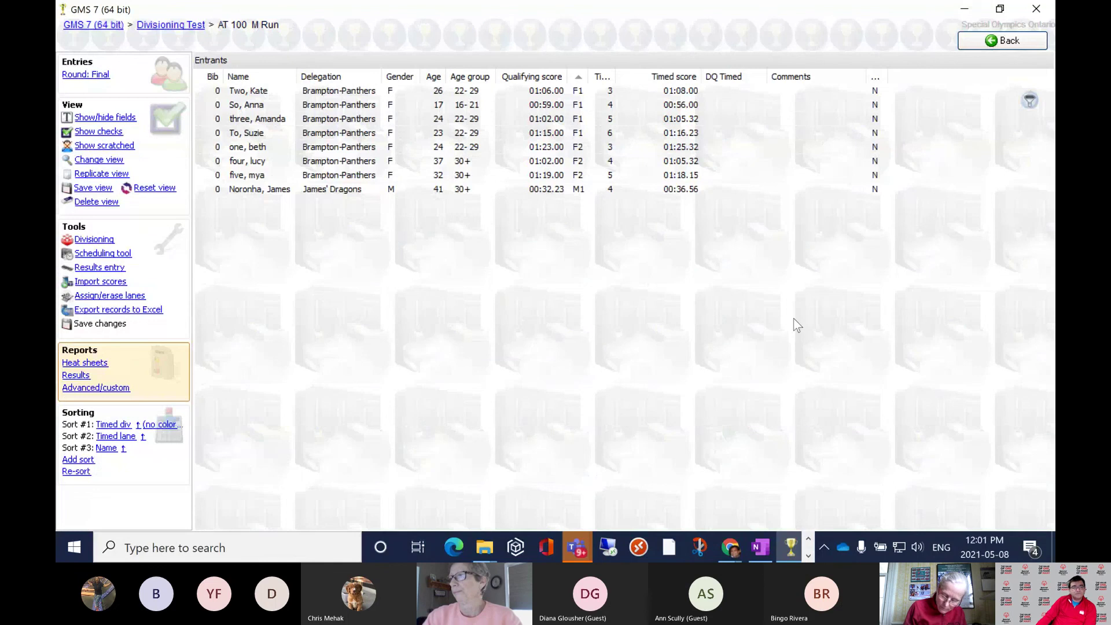
Go back to the Divisioning Test games menu listing the Athletics events
click(979, 39)
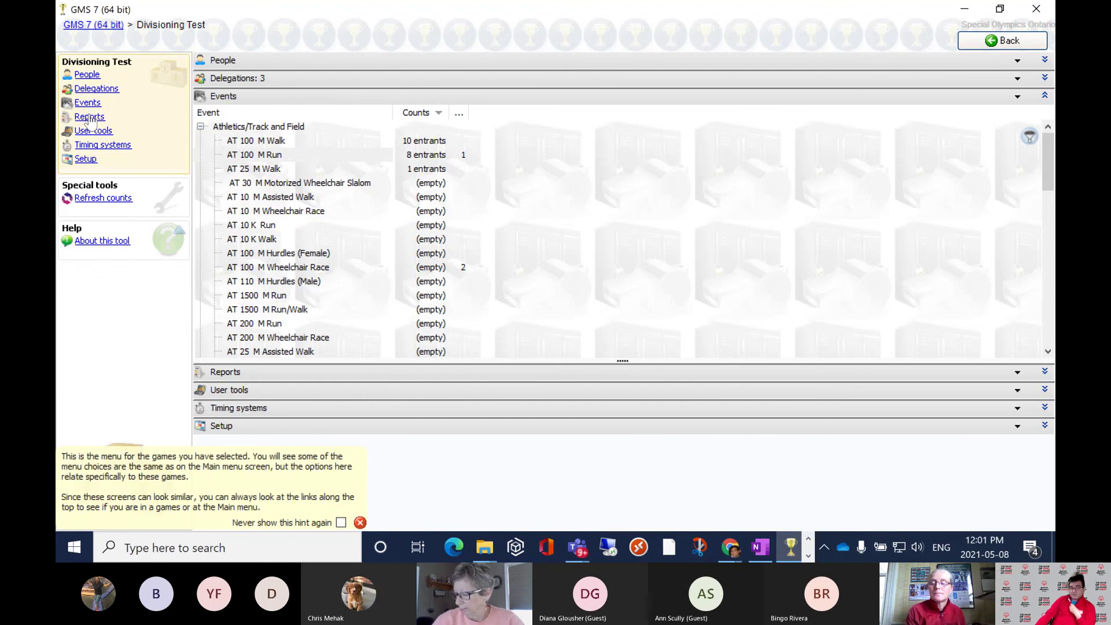
Browse the Divisioning Test report list and start the Heat sheets report
click(90, 117)
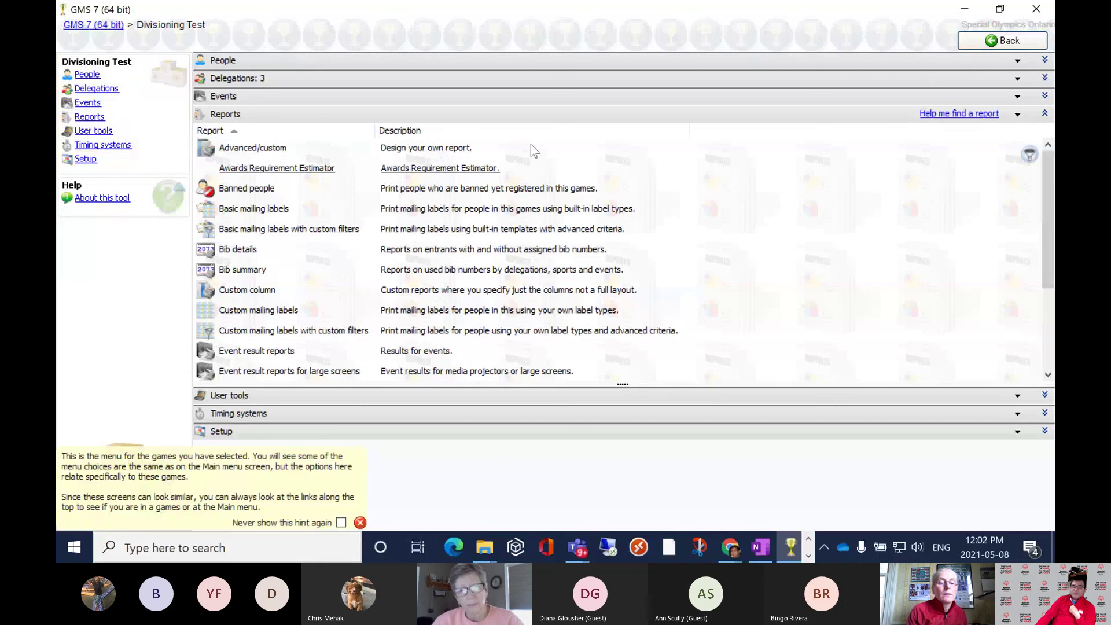
scroll(463, 318, down, 3)
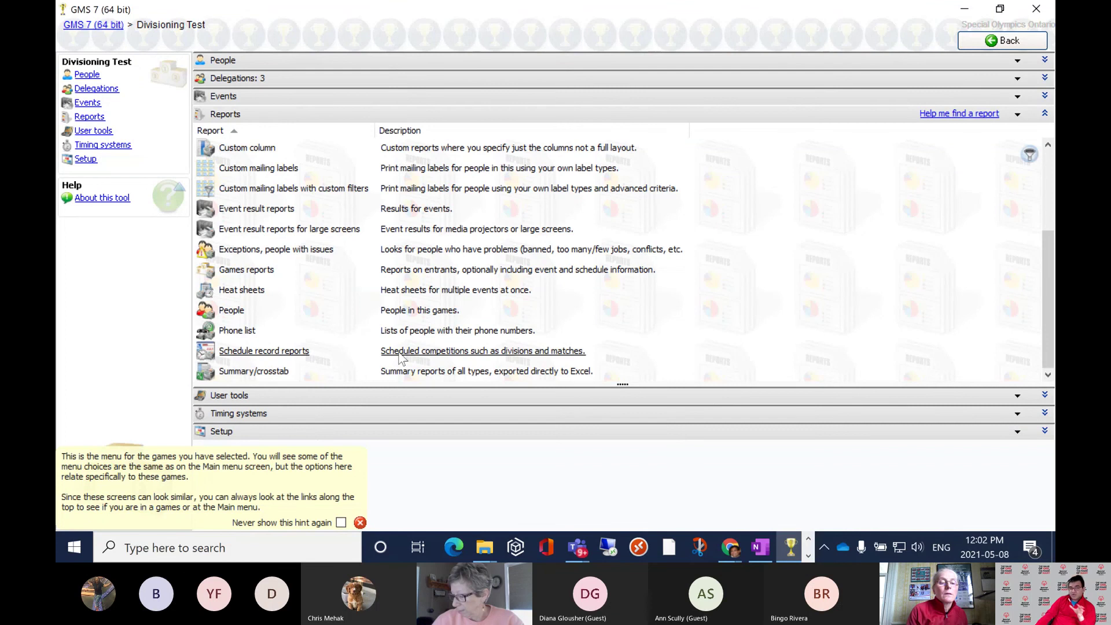
scroll(400, 356, up, 3)
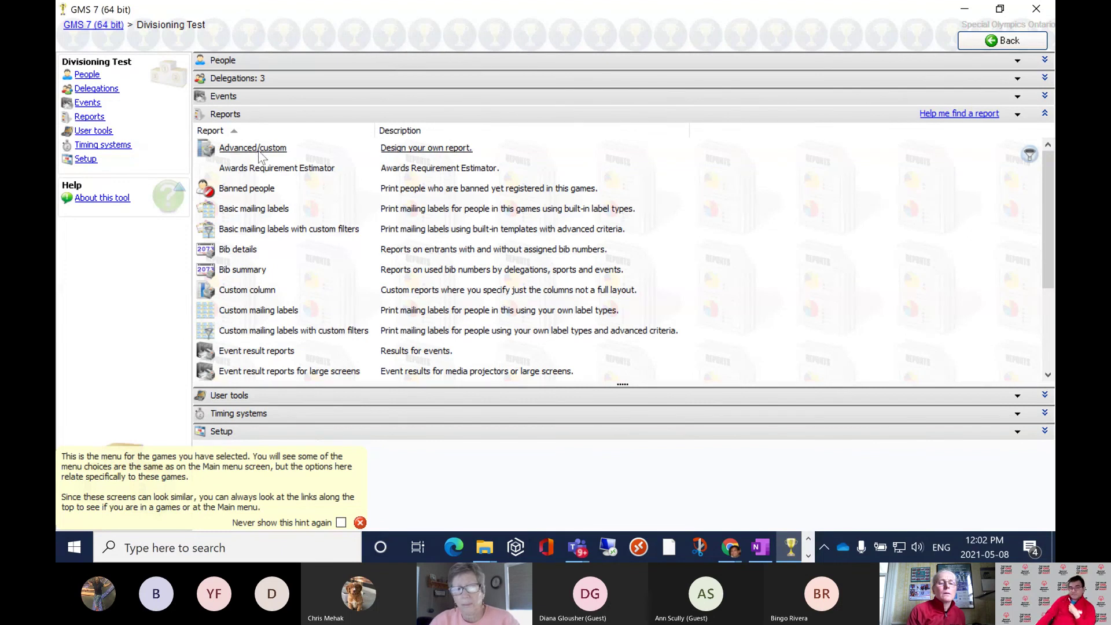
scroll(318, 348, down, 3)
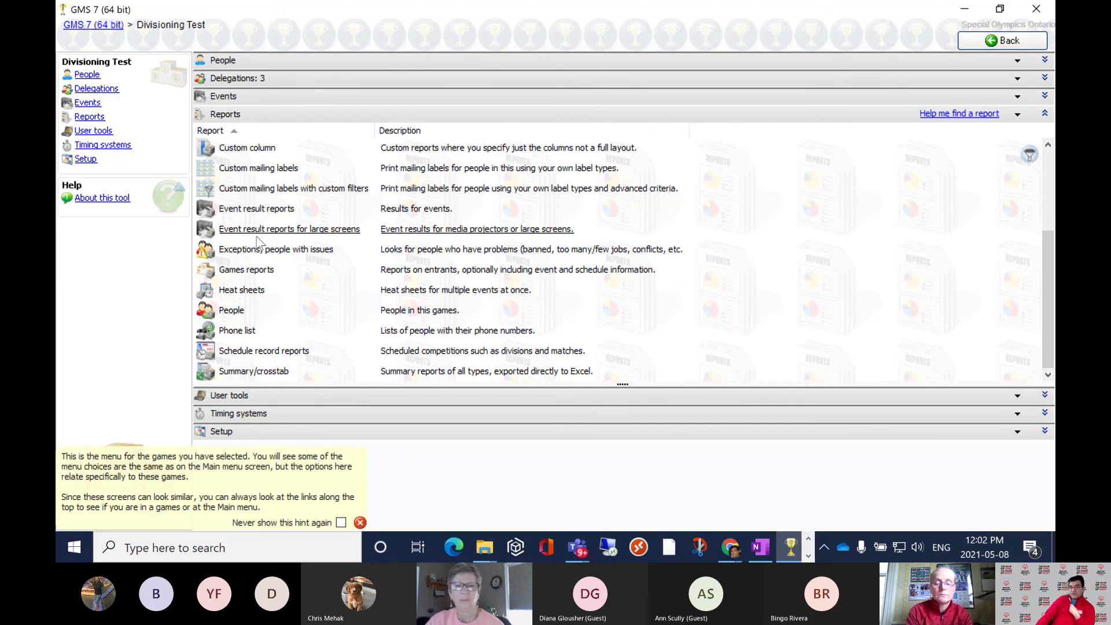
scroll(275, 231, up, 3)
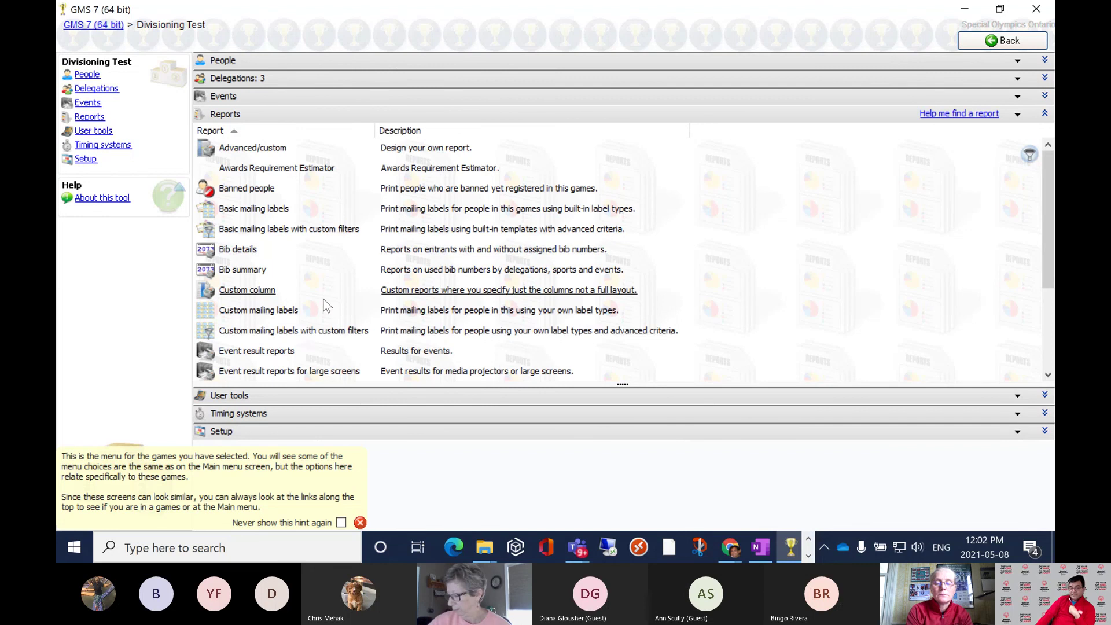
scroll(317, 329, down, 3)
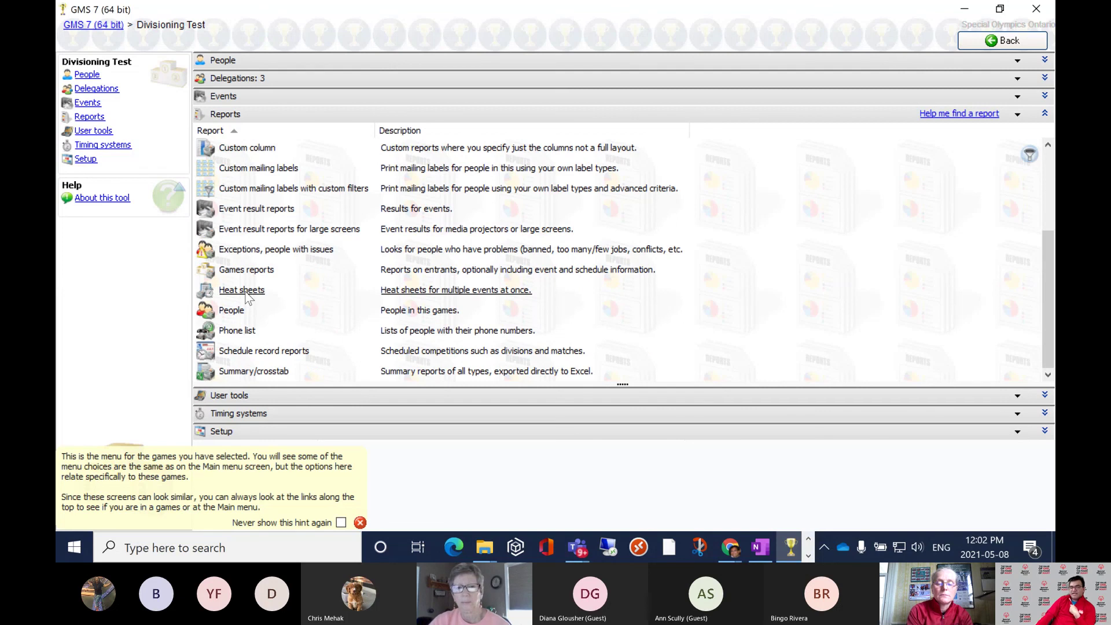
click(246, 293)
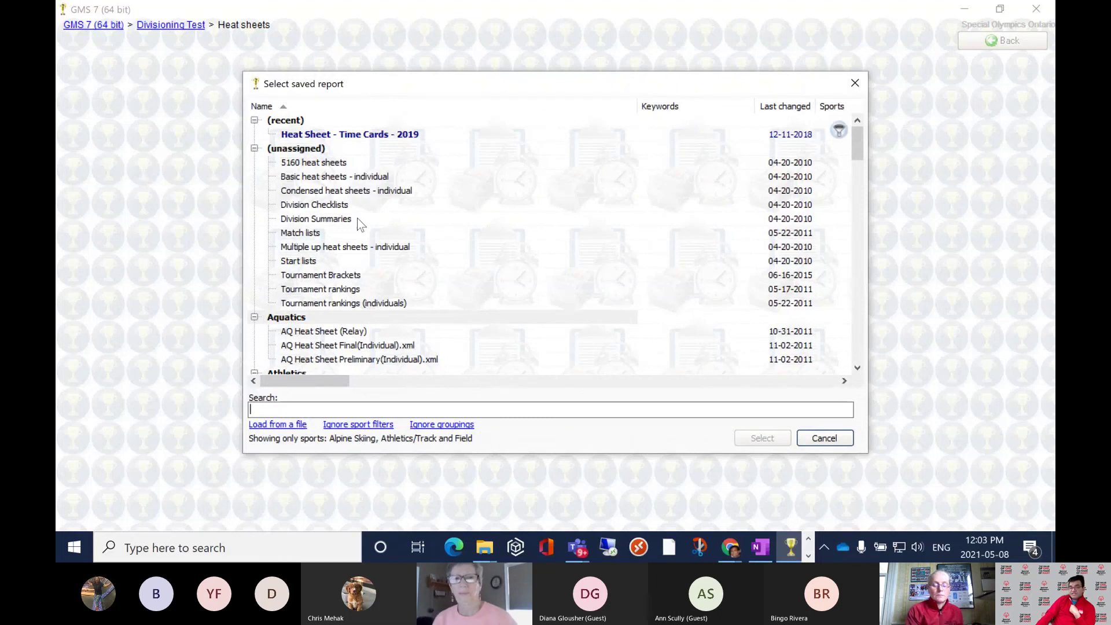
Preview 'Condensed Heat sheets (2 Column) - 2019' printing only the Preliminary,Timed round
scroll(372, 169, down, 10)
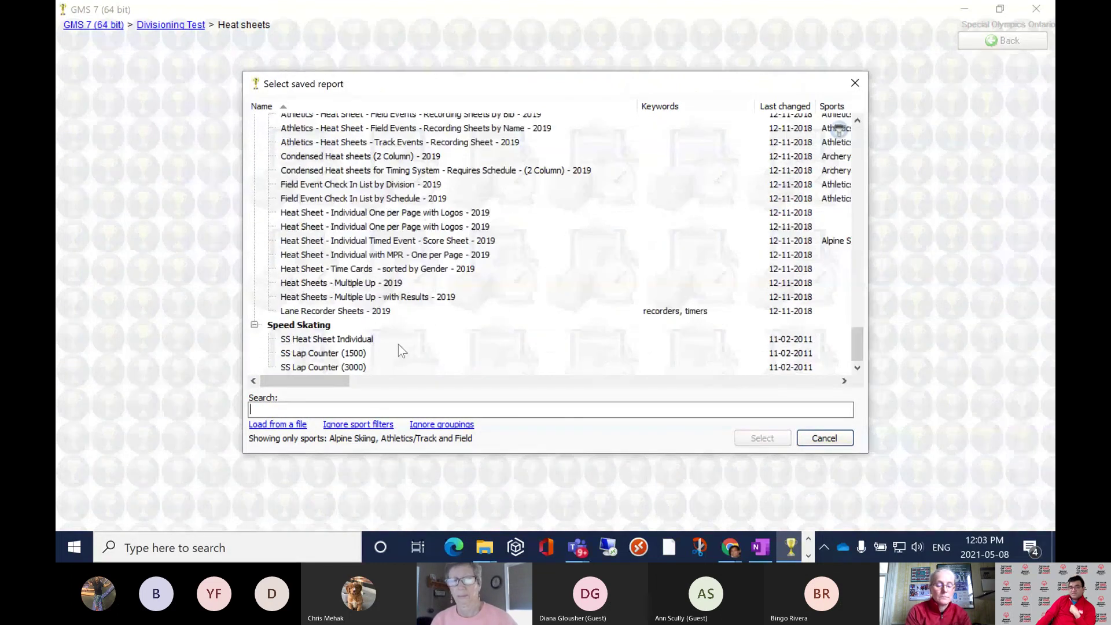
scroll(400, 347, up, 1)
scroll(399, 350, up, 1)
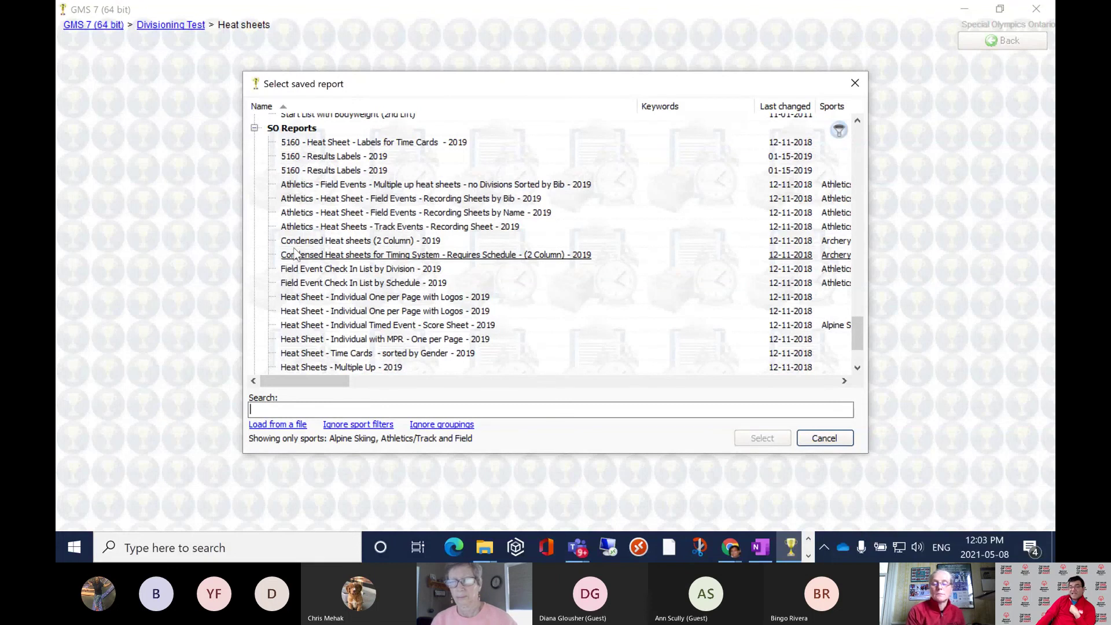
click(485, 237)
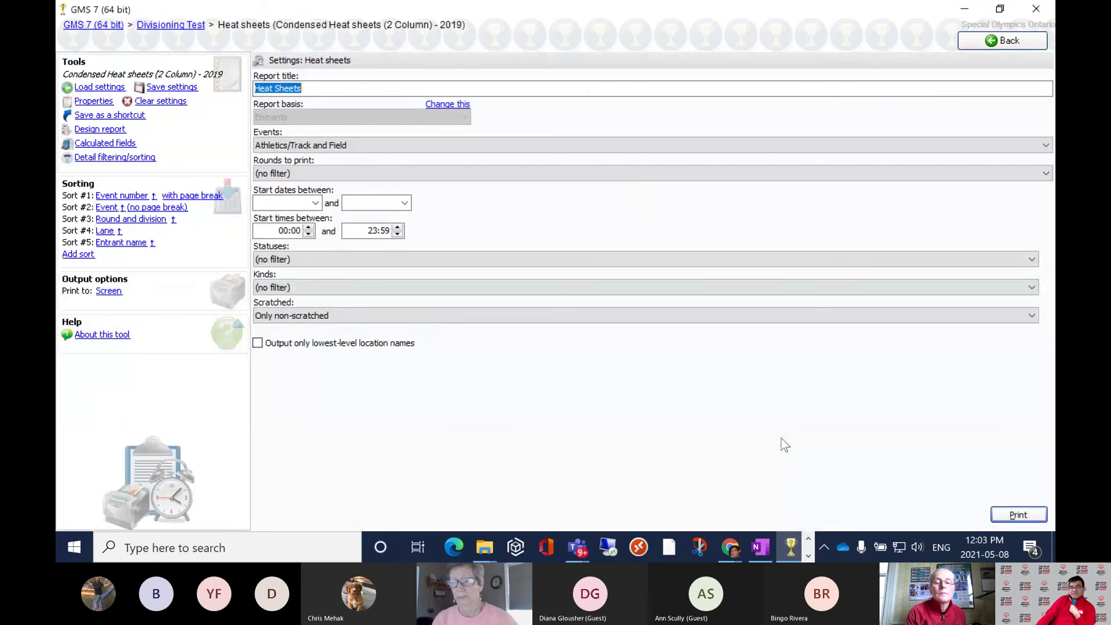
click(347, 146)
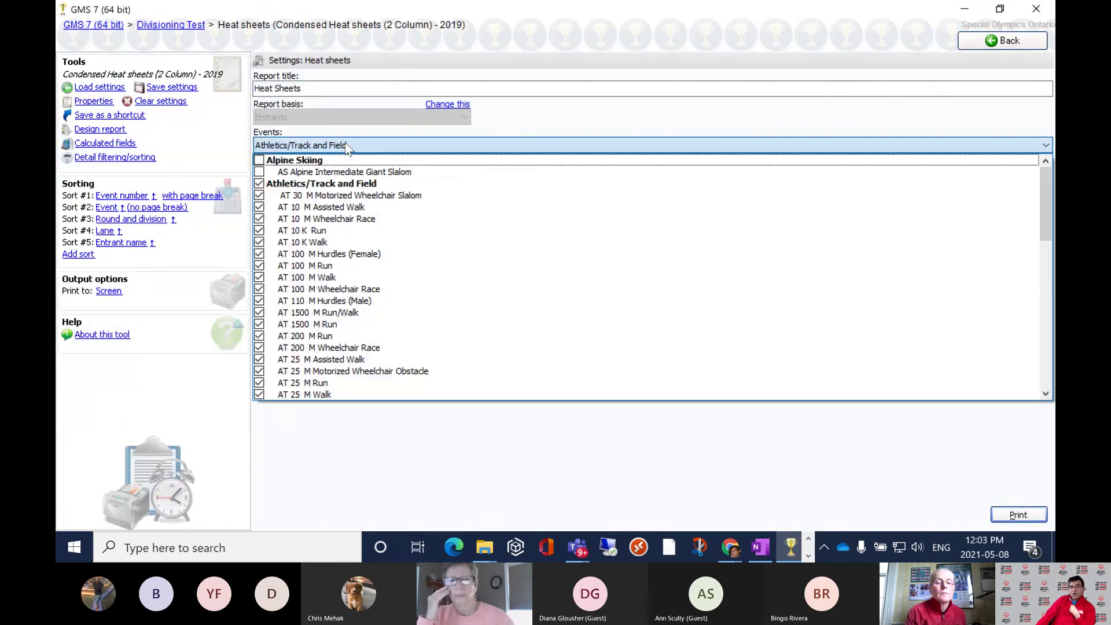
click(405, 476)
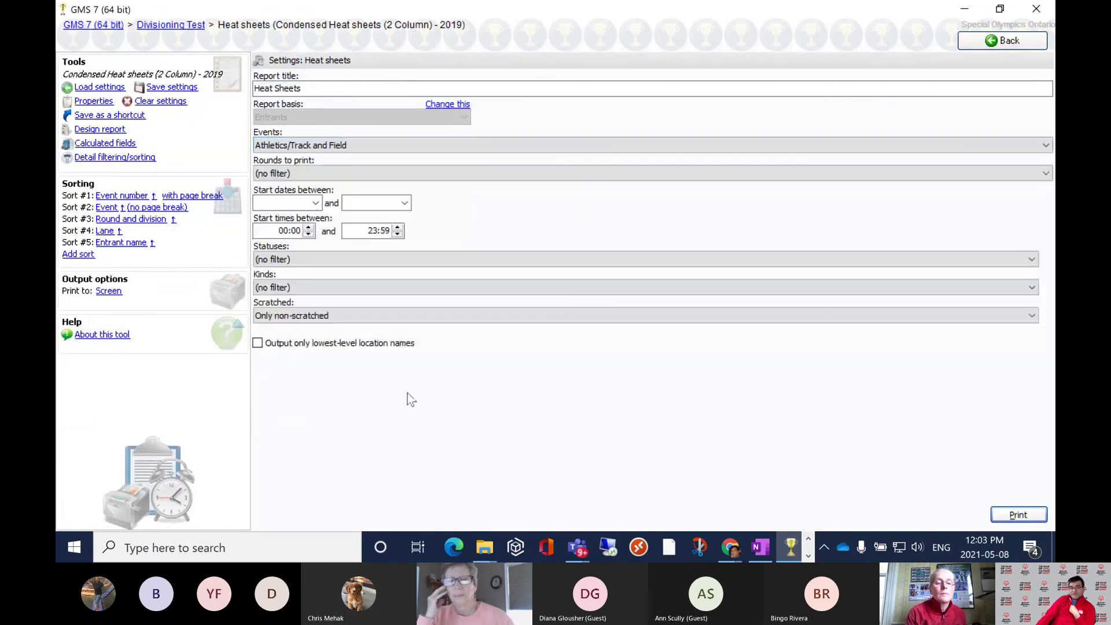
click(518, 173)
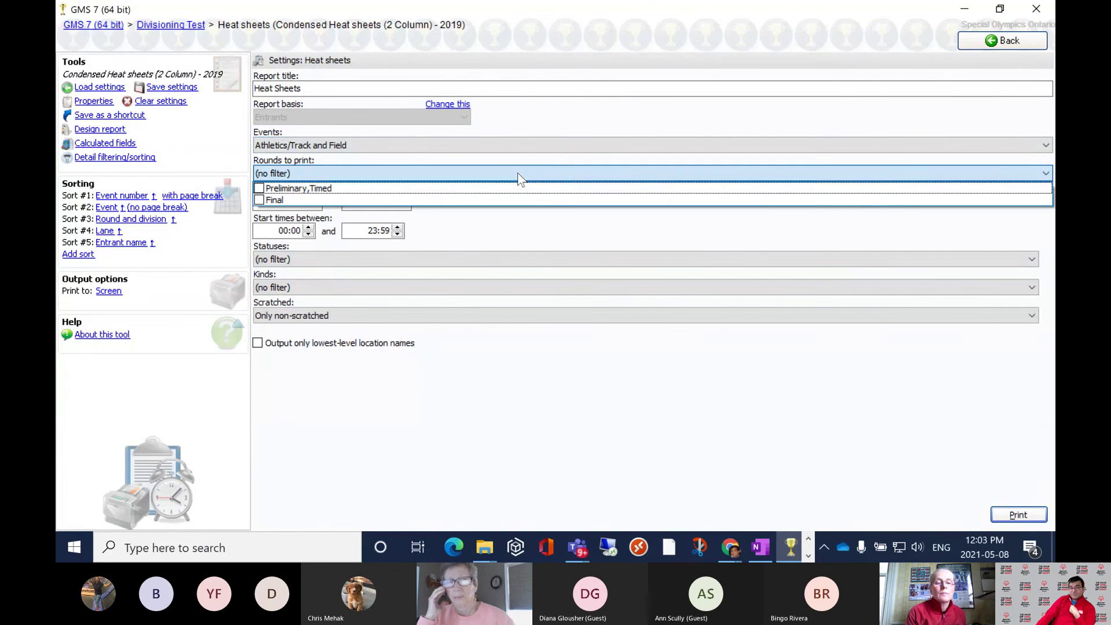
click(261, 191)
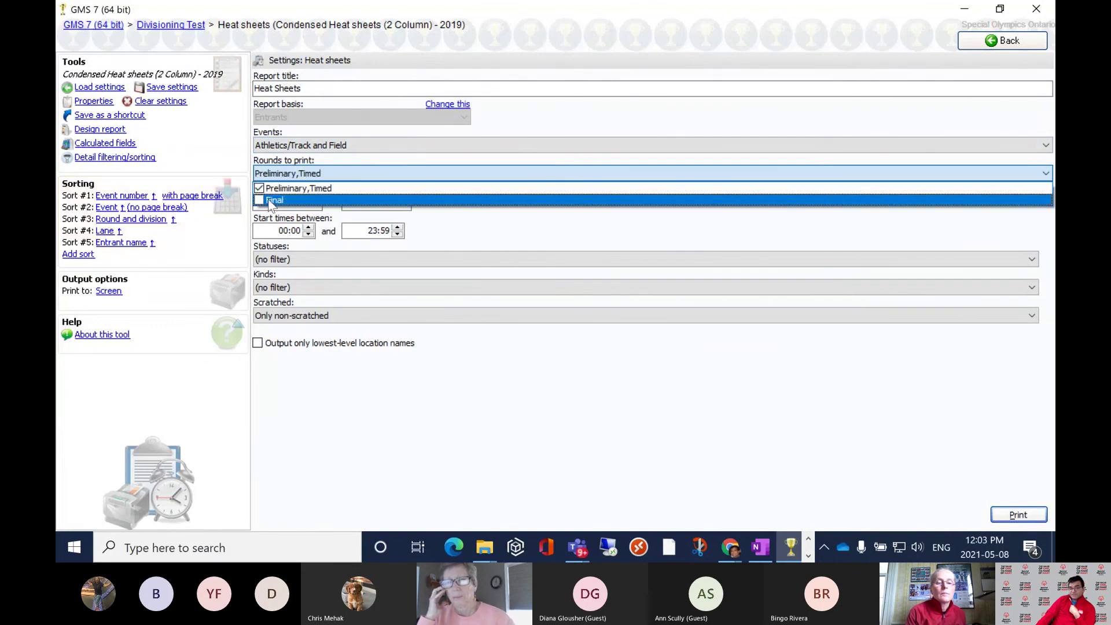
click(577, 450)
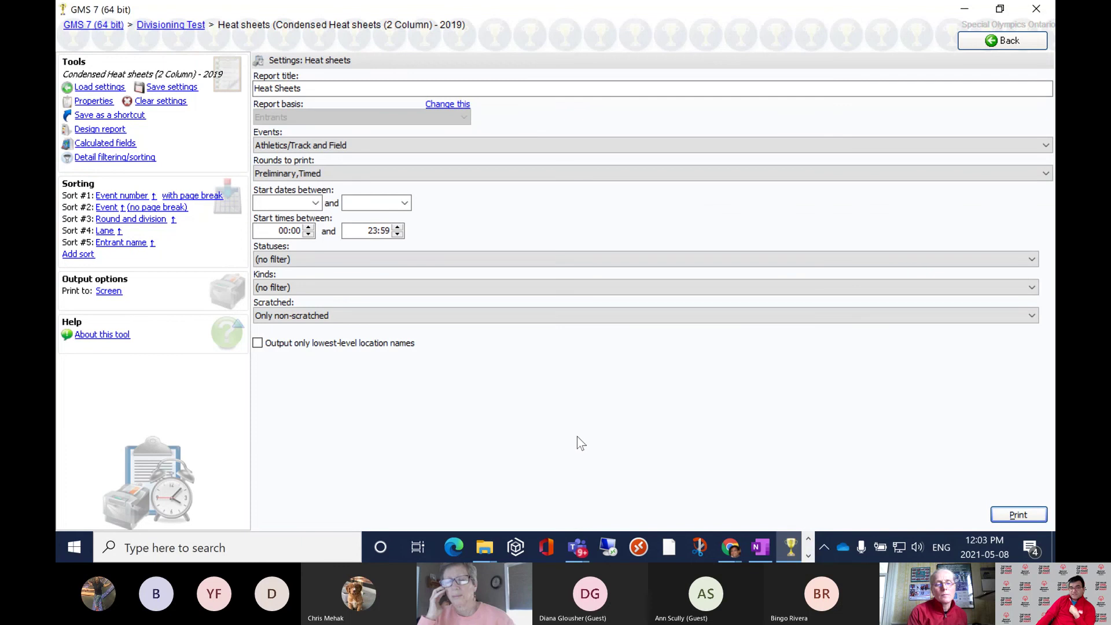
click(1024, 514)
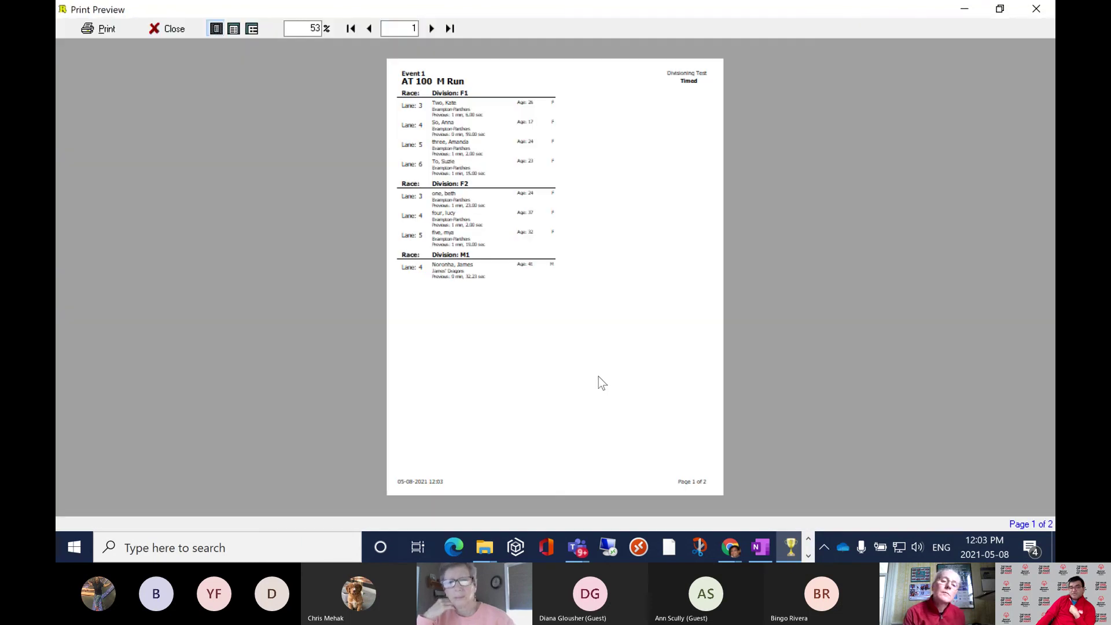
Check page 2 of the heat sheets, showing AT 100 M Walk divisions M1–M5, at page width, then close
click(431, 28)
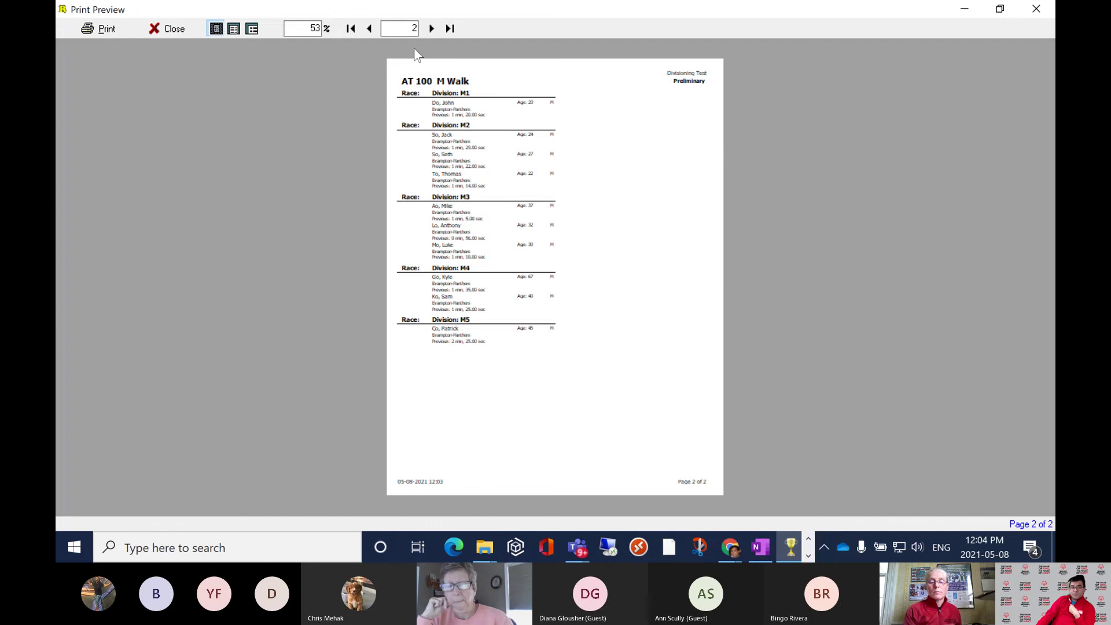
click(235, 29)
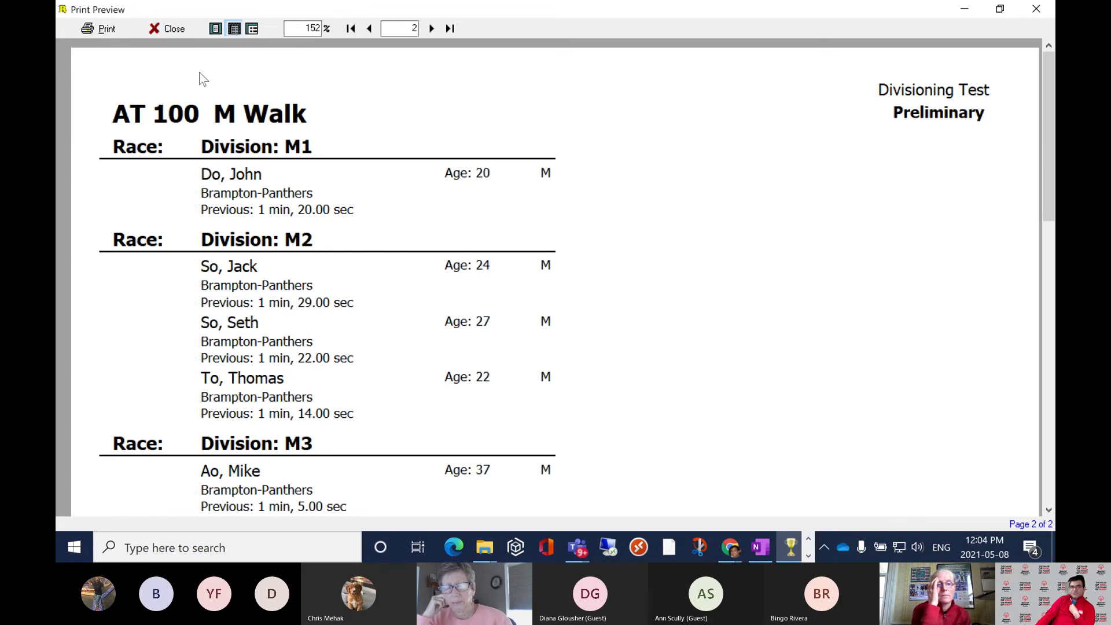
click(172, 29)
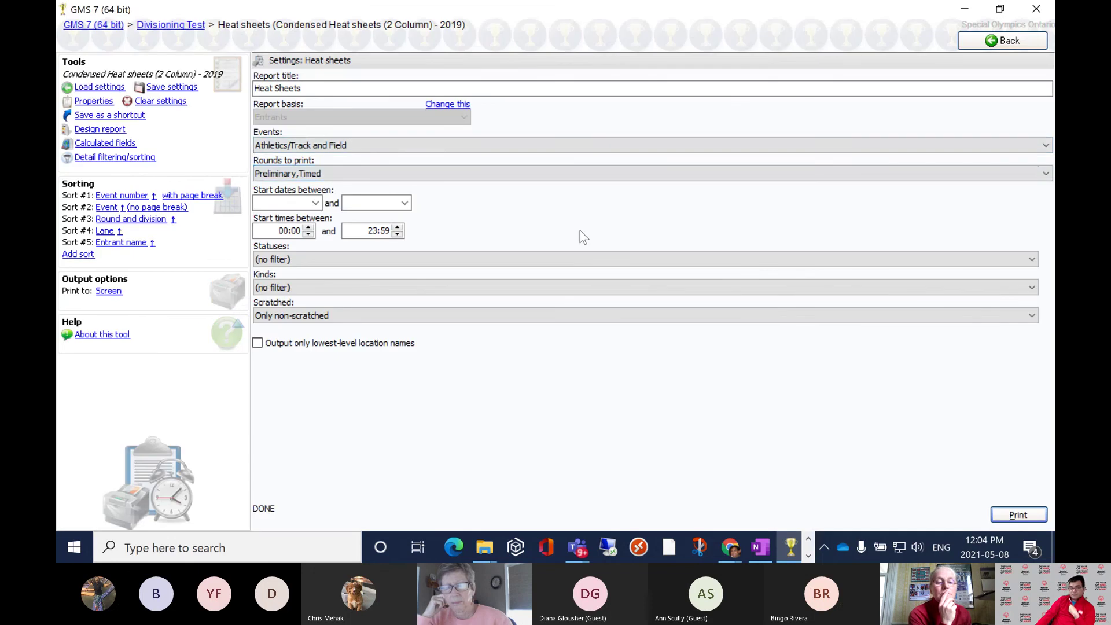
Load the 'Games - Final Round Results - Final with Prev Round' report settings with all events included
click(1016, 43)
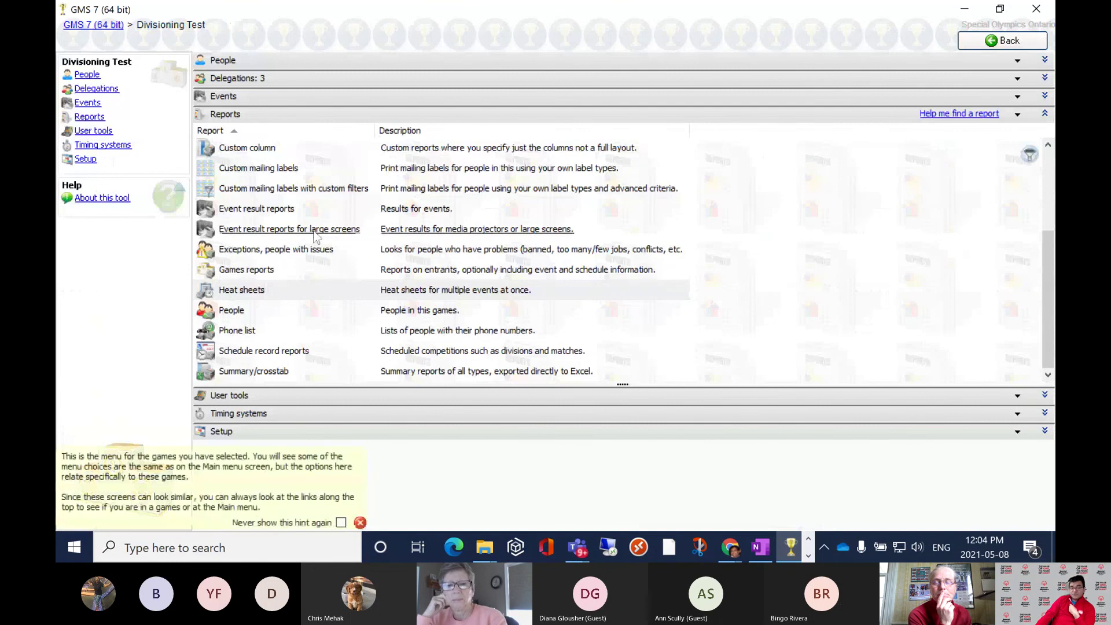
click(281, 213)
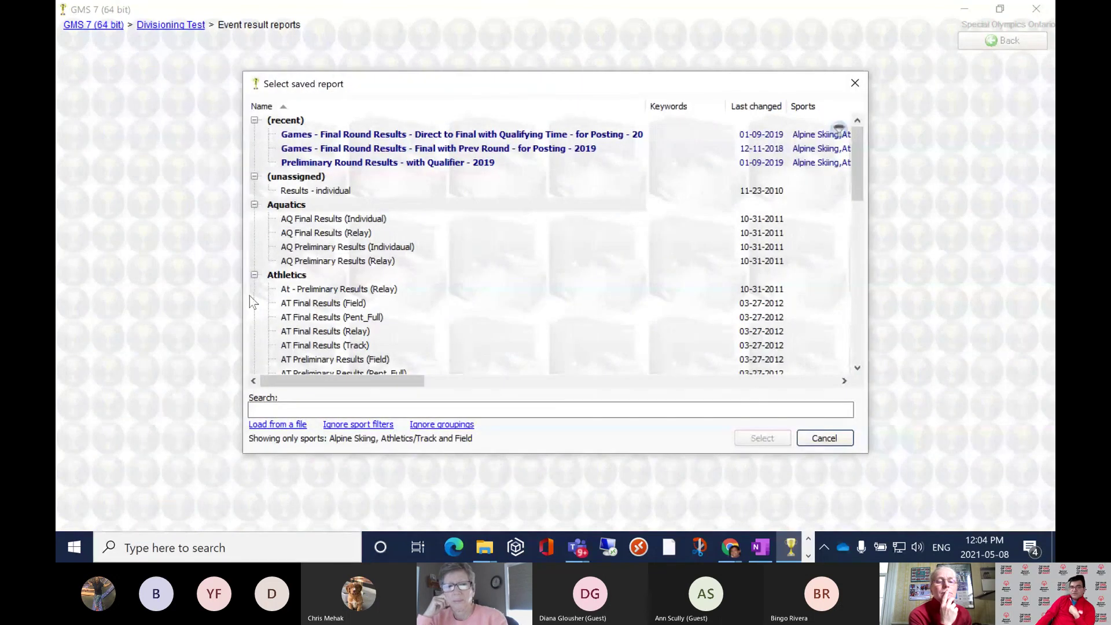
click(428, 149)
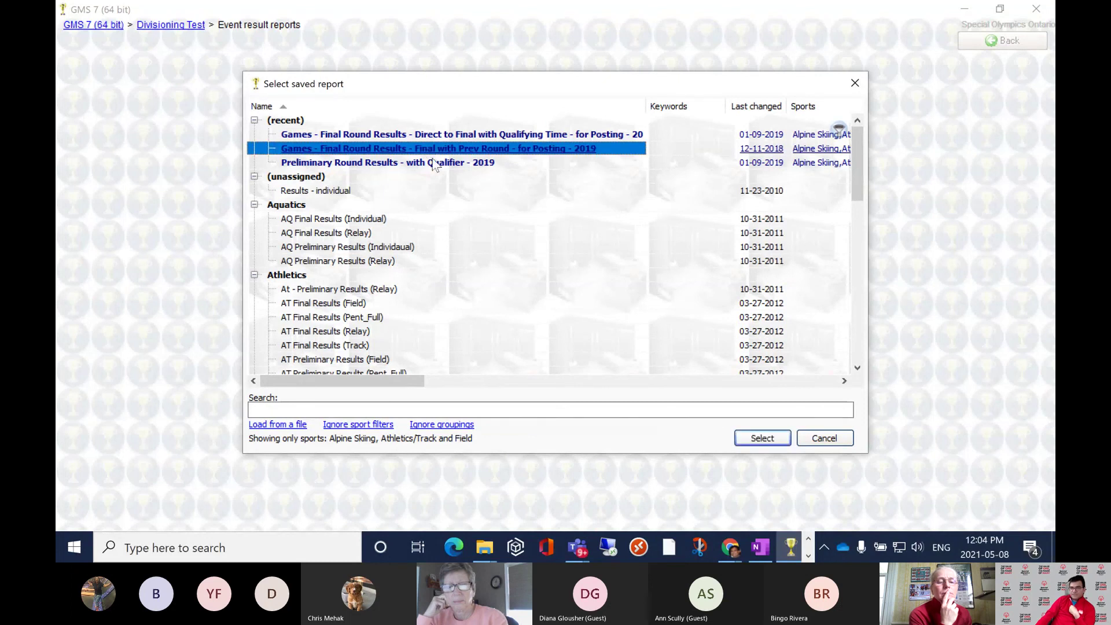
click(765, 438)
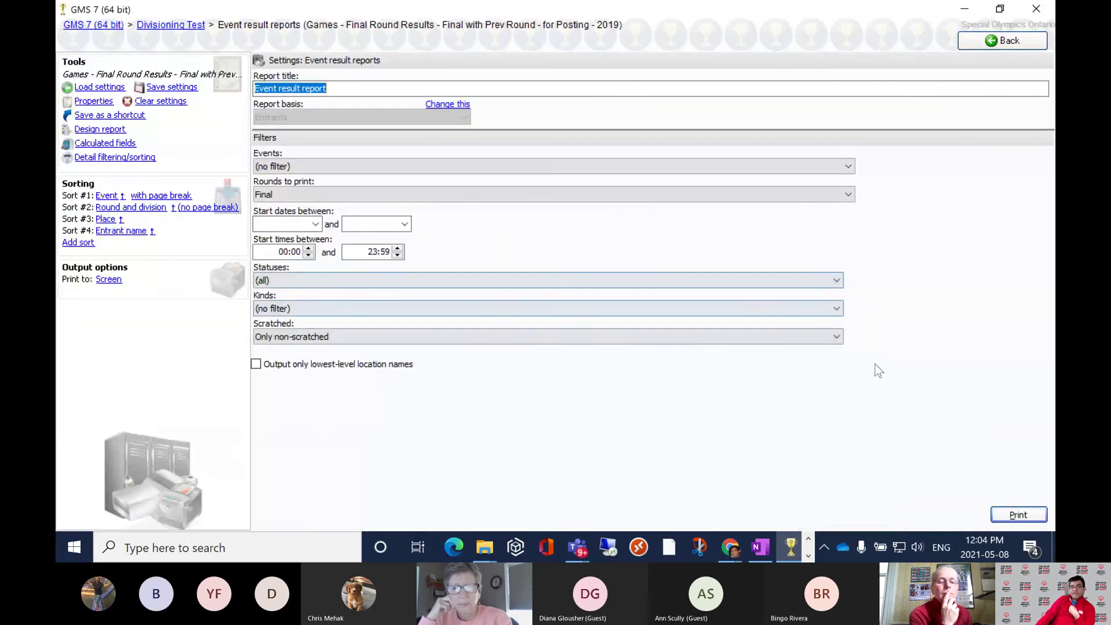
click(328, 165)
click(307, 182)
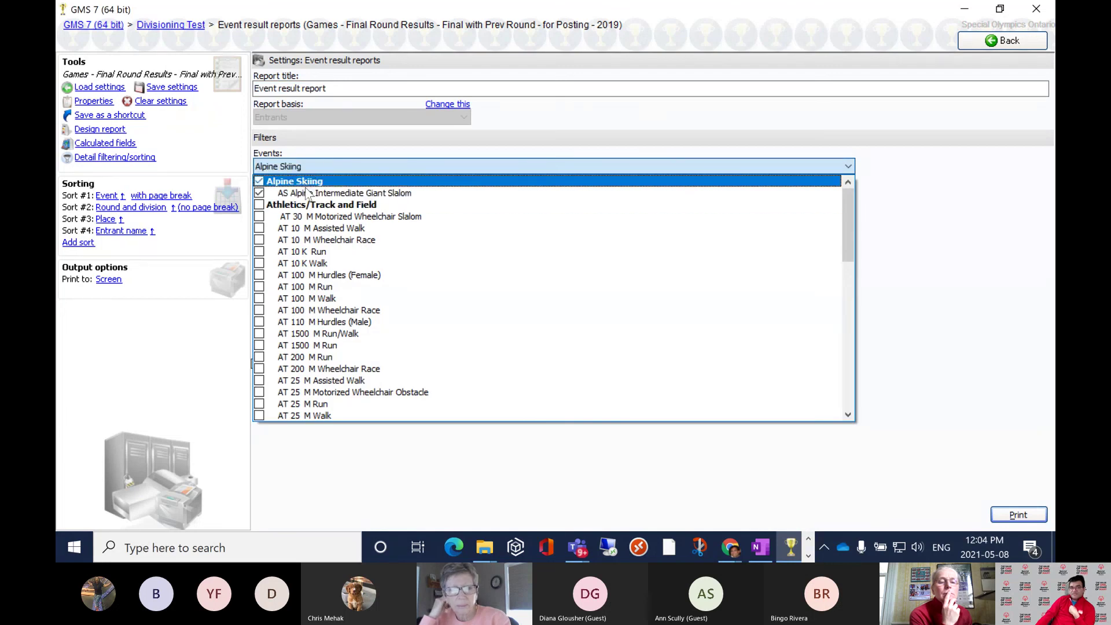
Page through the 4-page event results preview to the AT 100 M Run places
click(1017, 515)
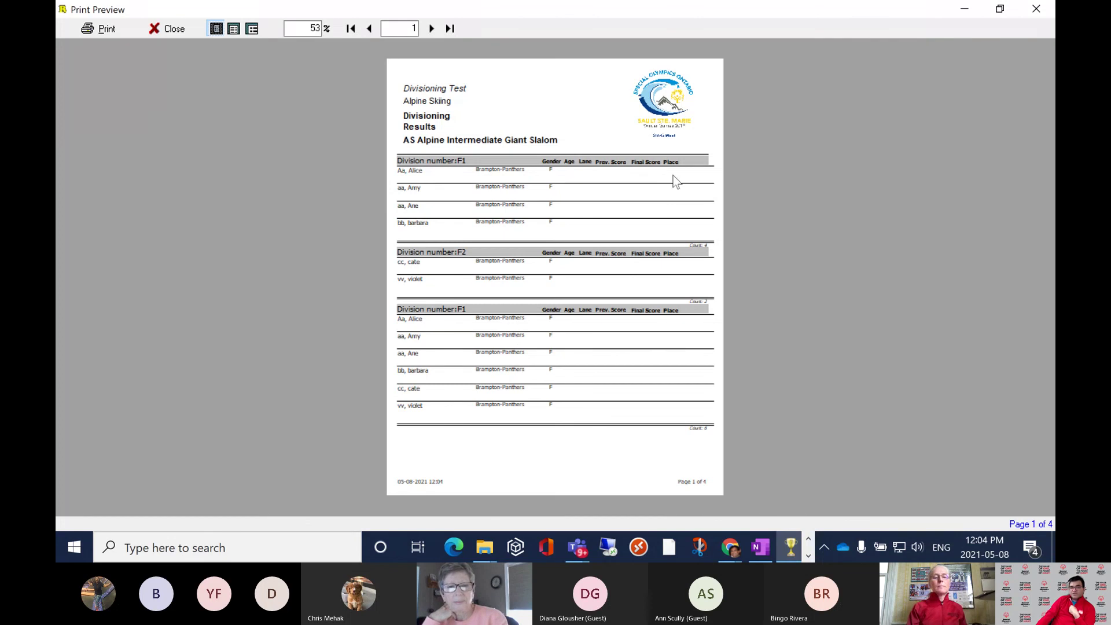
click(432, 28)
click(431, 28)
click(431, 28)
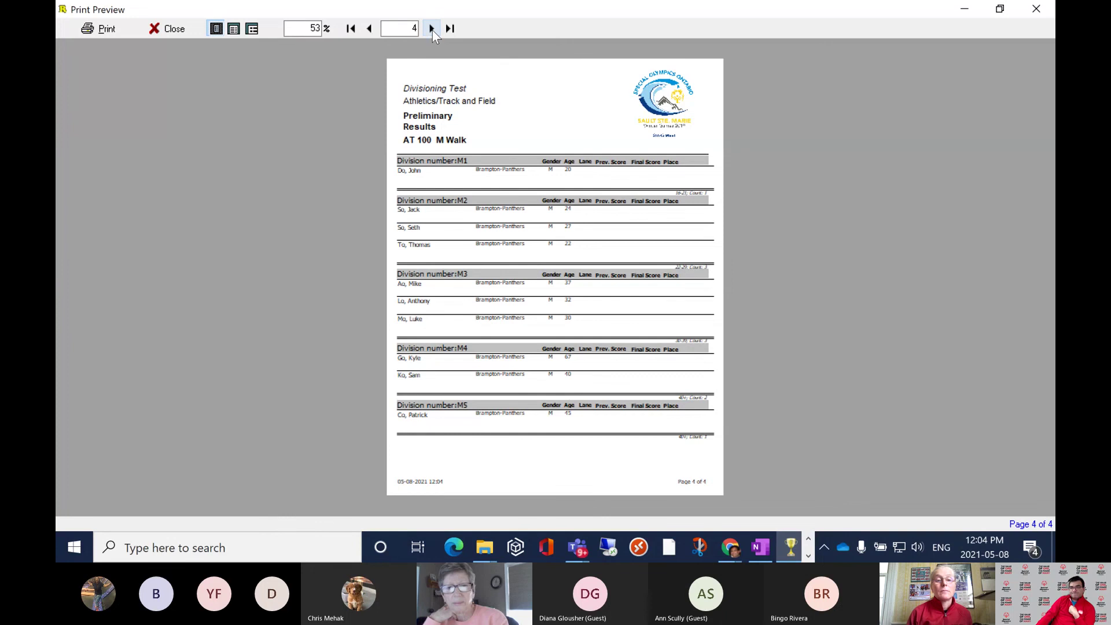
click(368, 29)
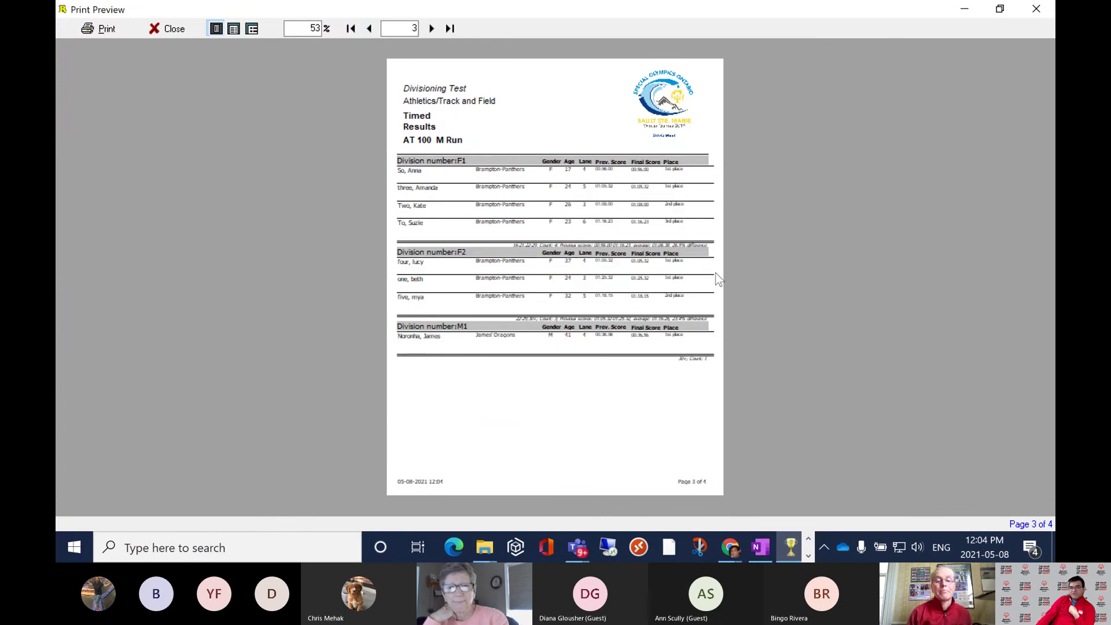
click(163, 30)
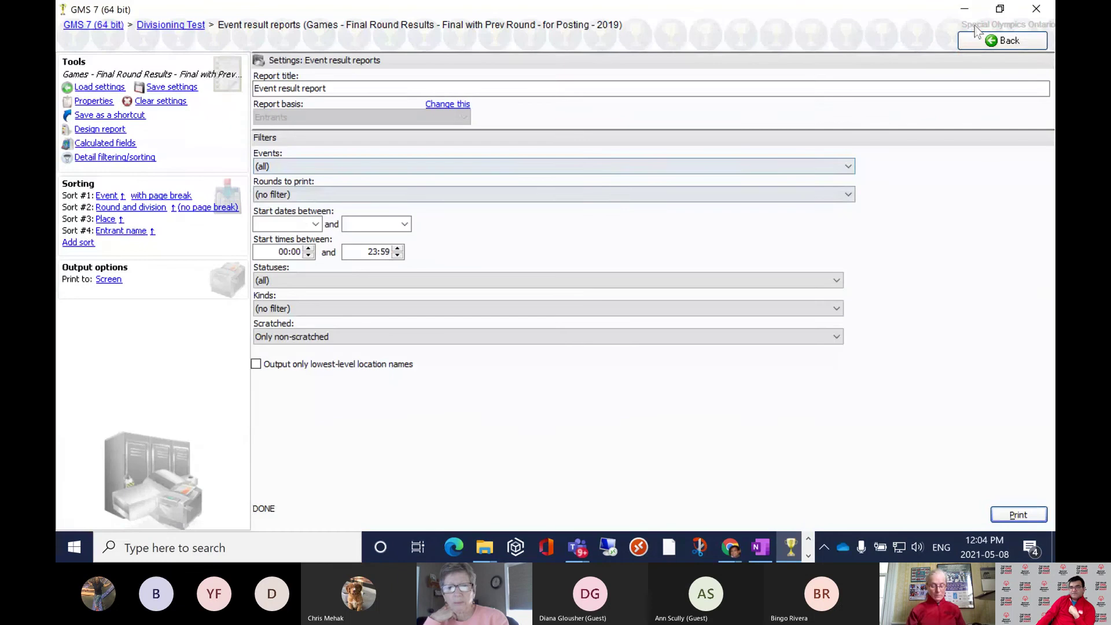
click(983, 42)
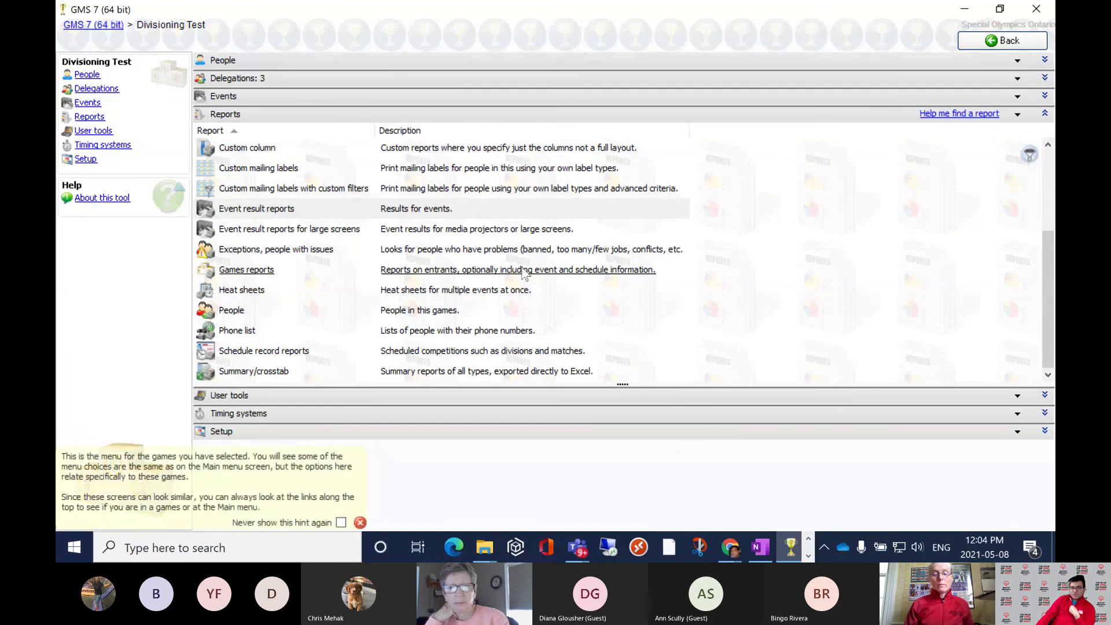
Choose the saved 'Delegation Report - w/ Results - 2019' from the games reports and load it
scroll(321, 292, down, 3)
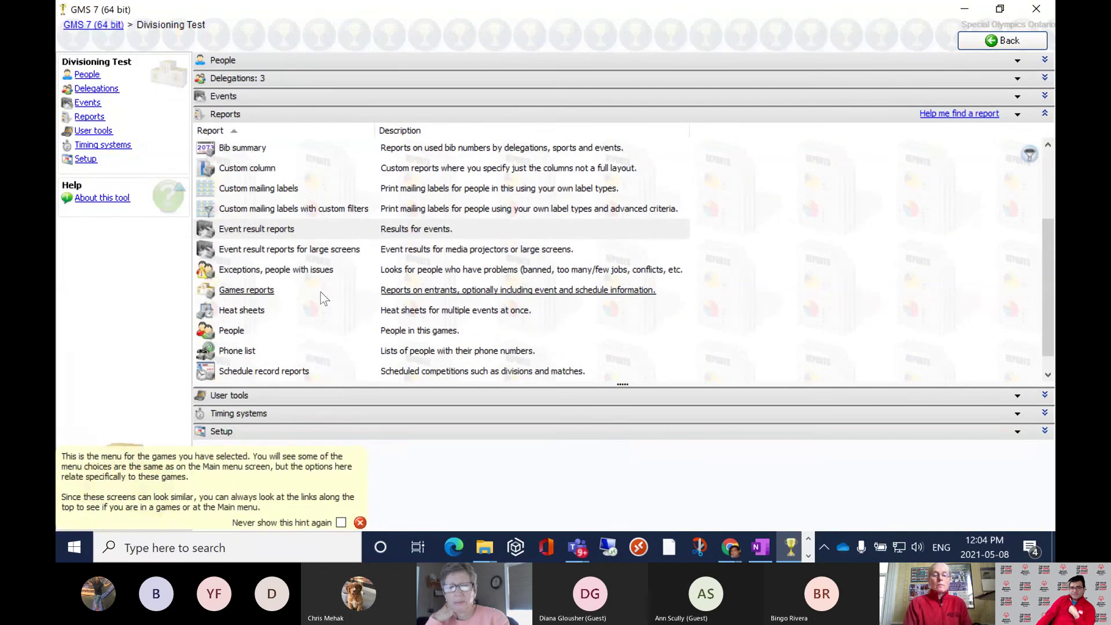
click(237, 272)
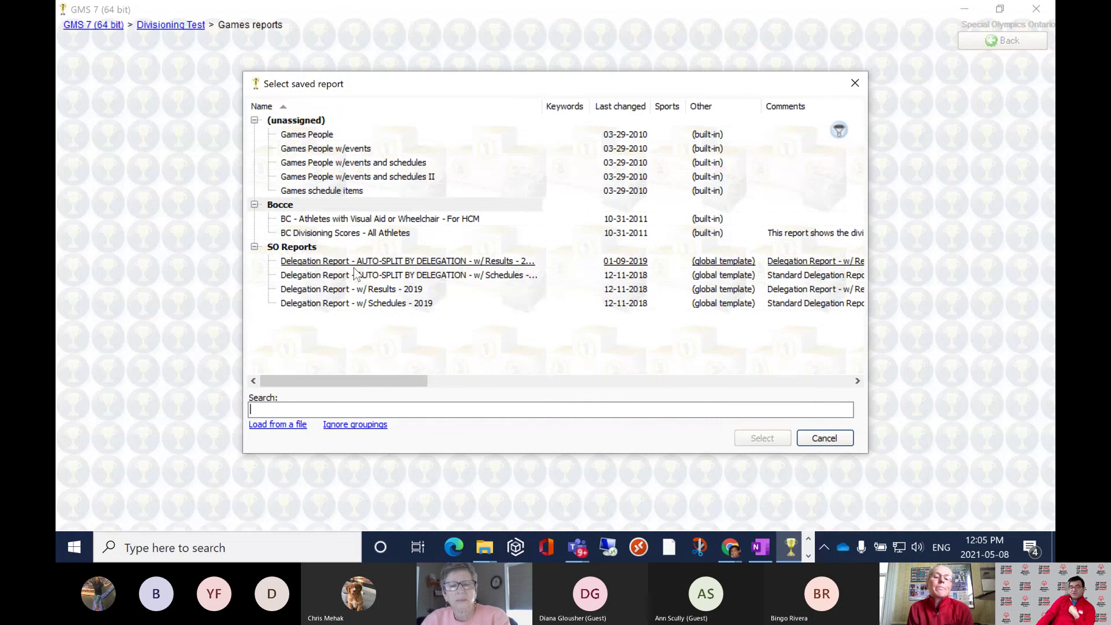
mouse_move(412, 271)
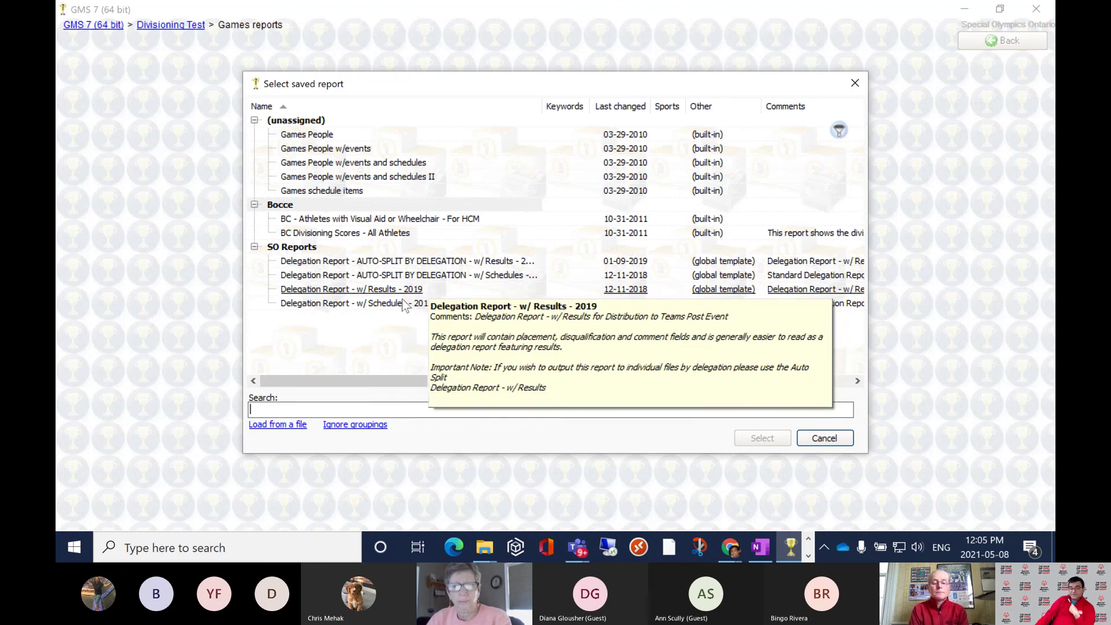
mouse_move(380, 298)
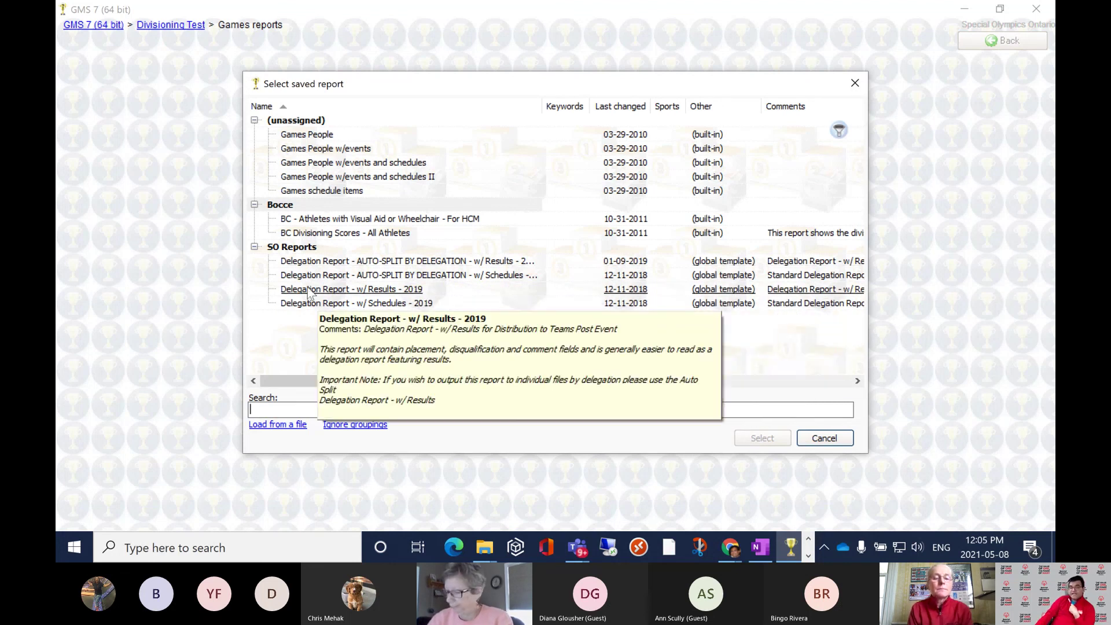
mouse_move(332, 303)
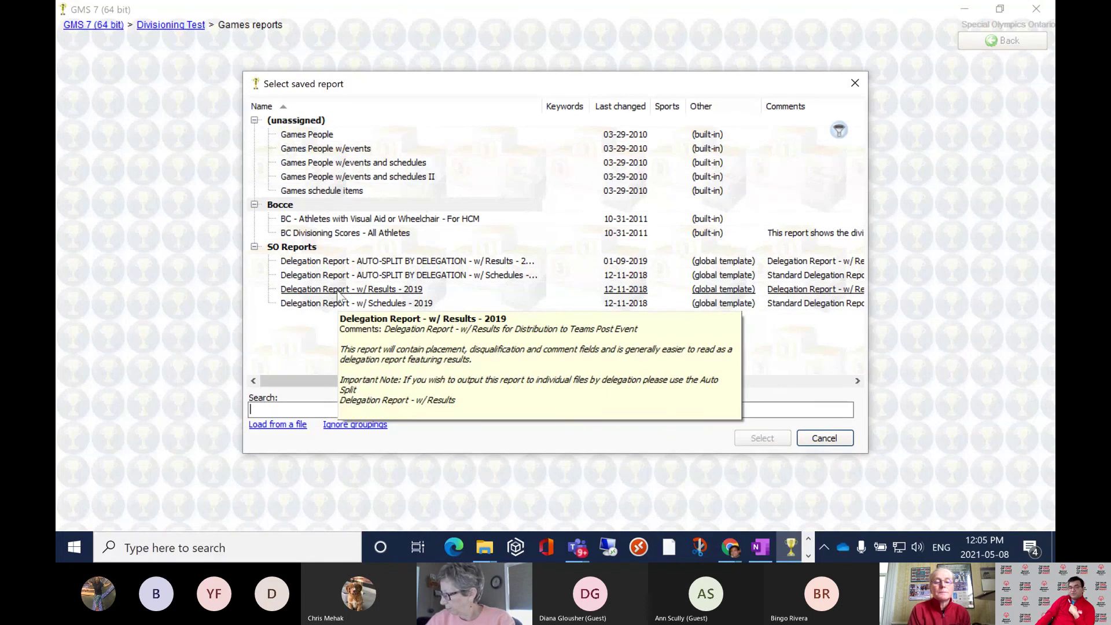
click(403, 296)
click(764, 439)
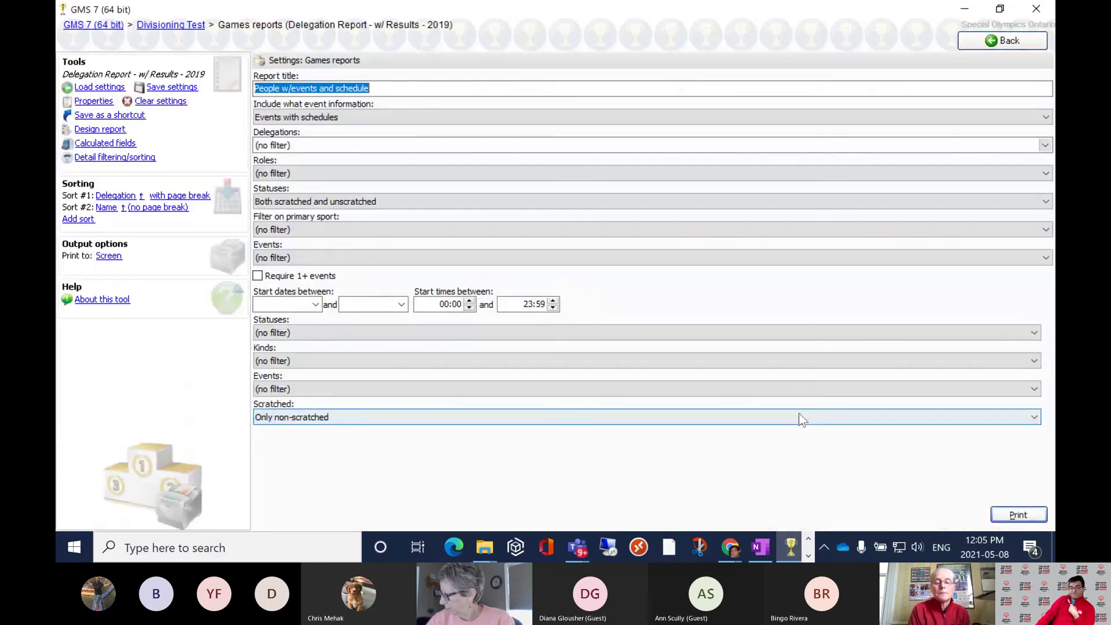
Check the 5-page Delegation Report with Schedule & Results at page width on page 3, then return to the reports list
click(1021, 520)
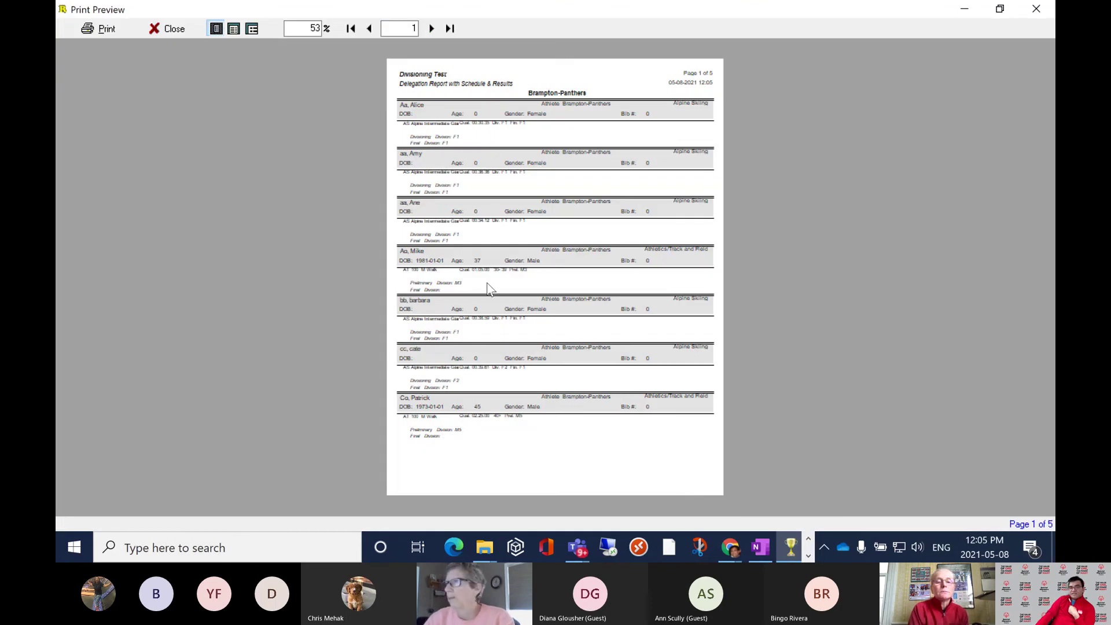
click(431, 28)
click(431, 29)
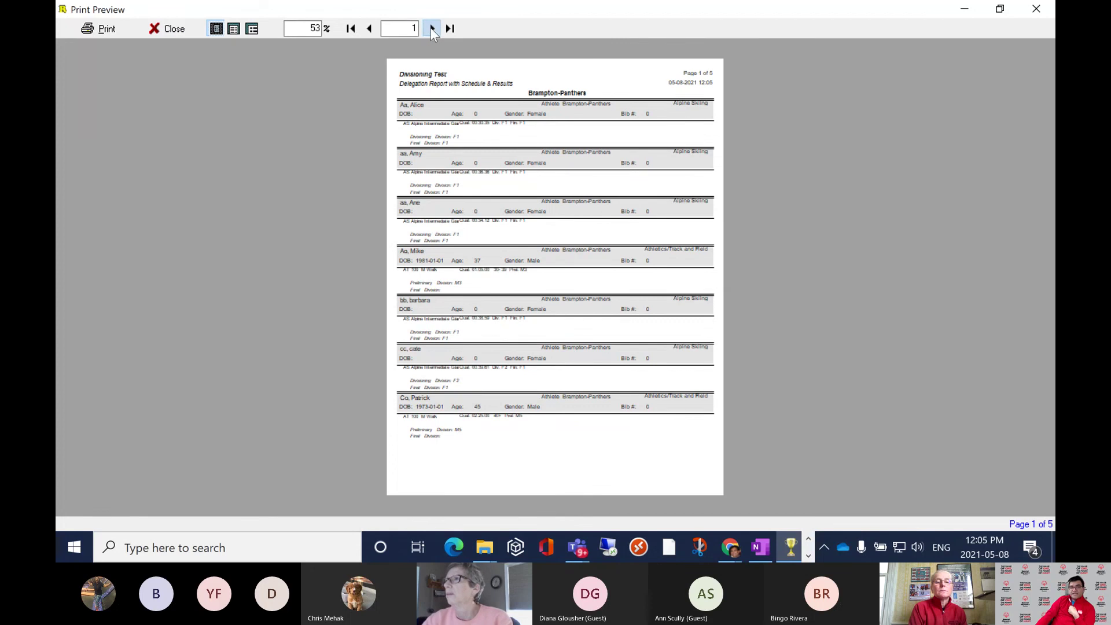
click(236, 29)
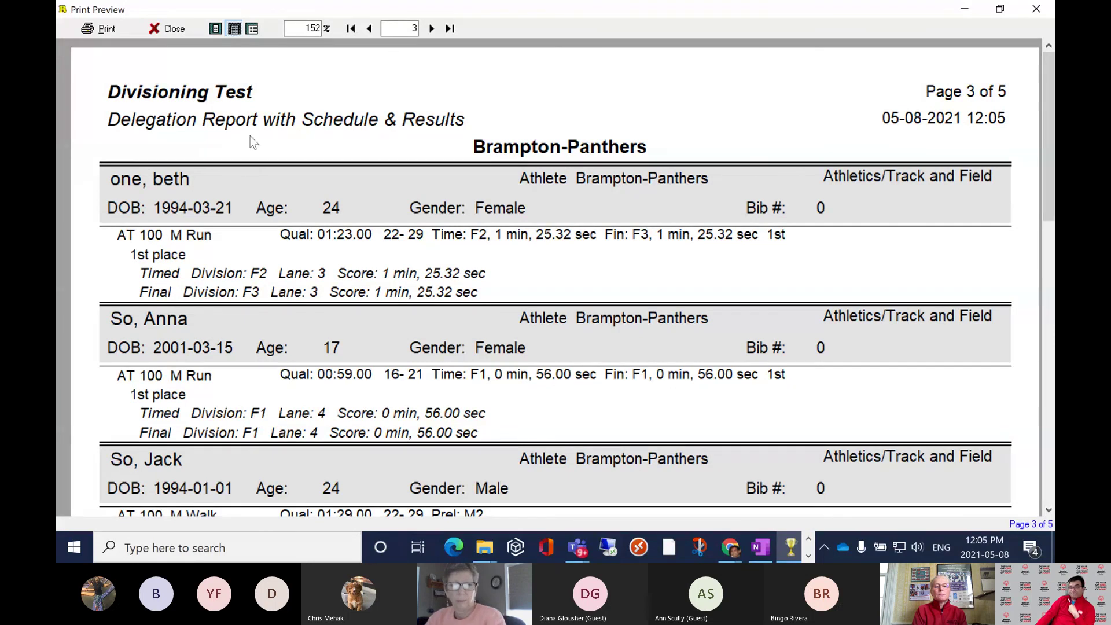
click(171, 26)
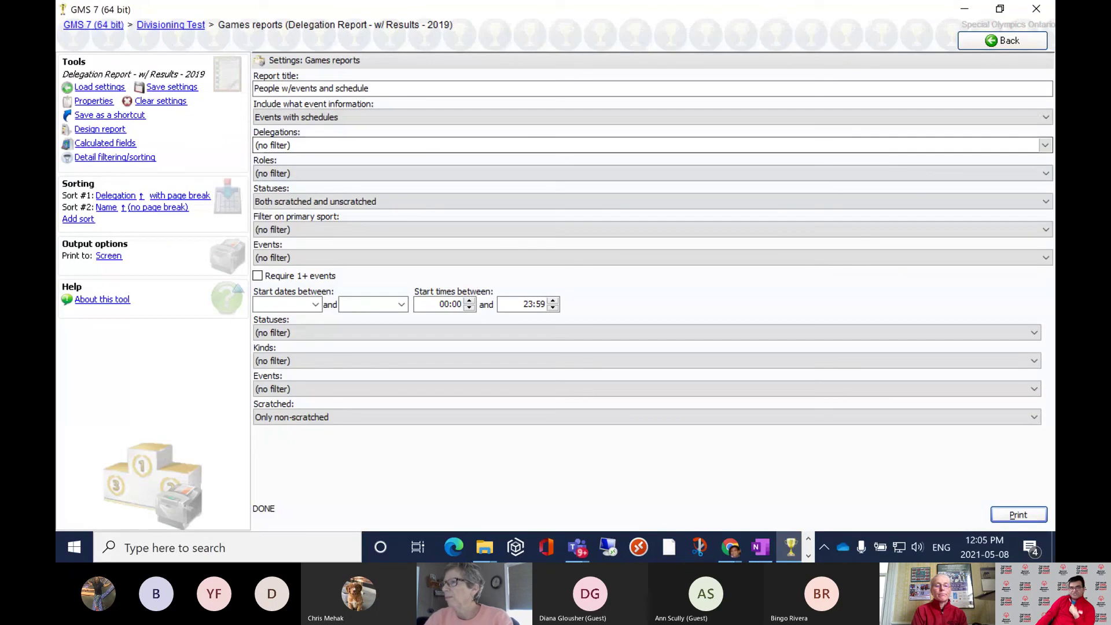
click(977, 41)
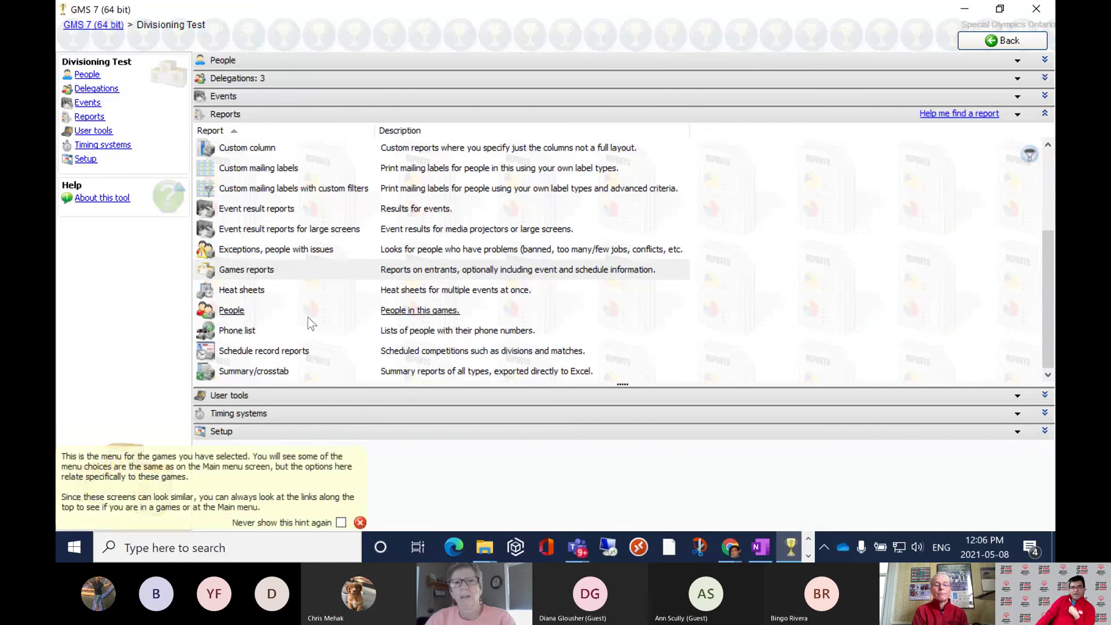
scroll(299, 359, up, 3)
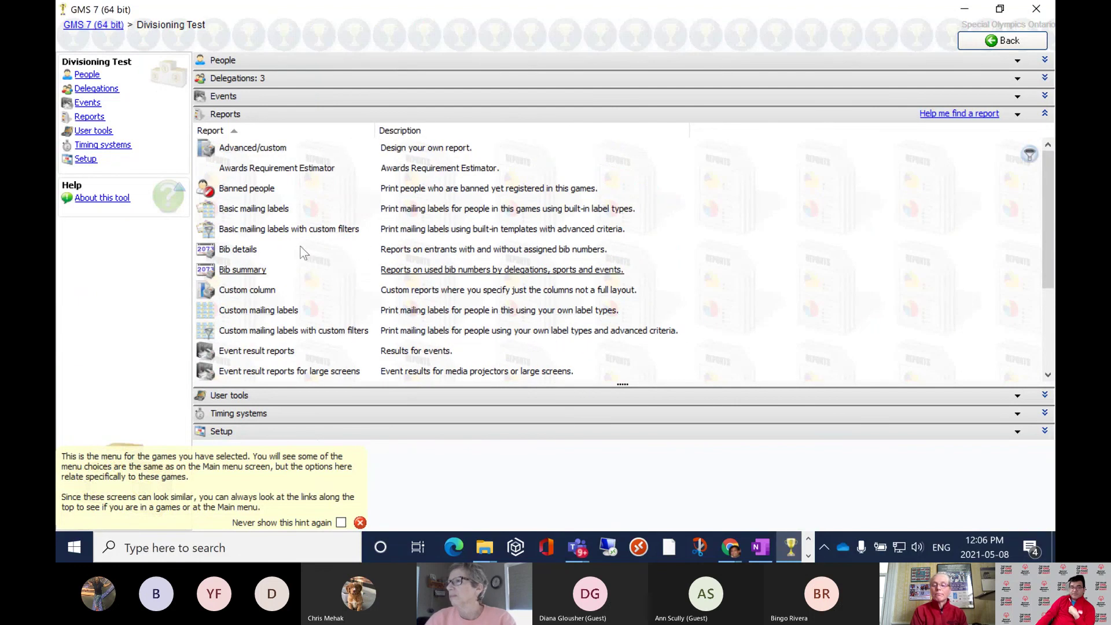
click(269, 150)
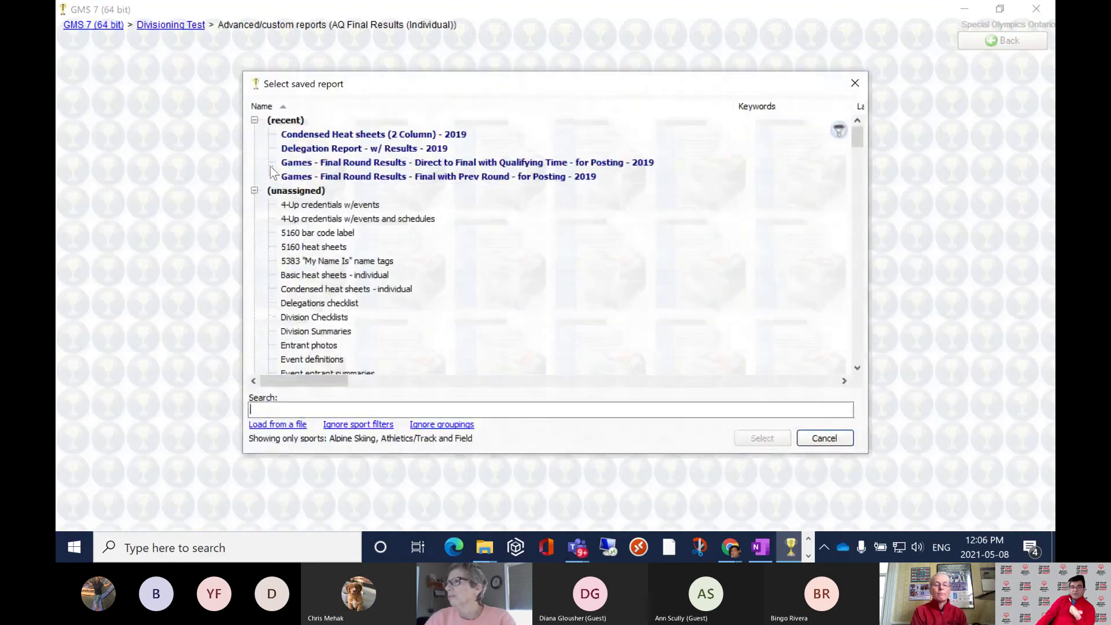
scroll(581, 265, down, 15)
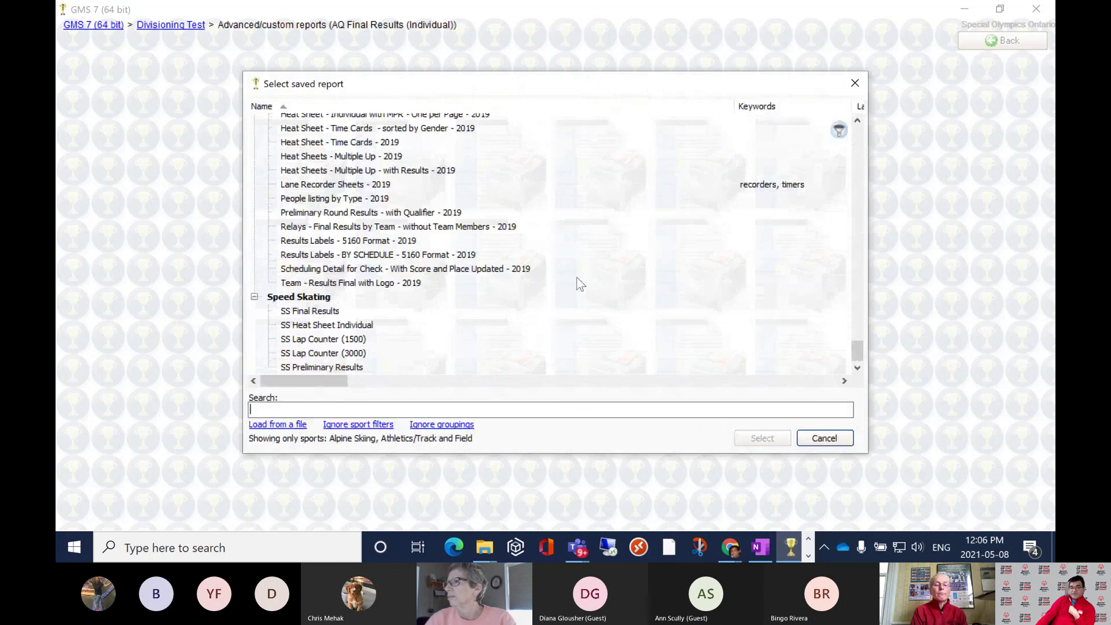
scroll(582, 275, up, 2)
scroll(576, 280, up, 9)
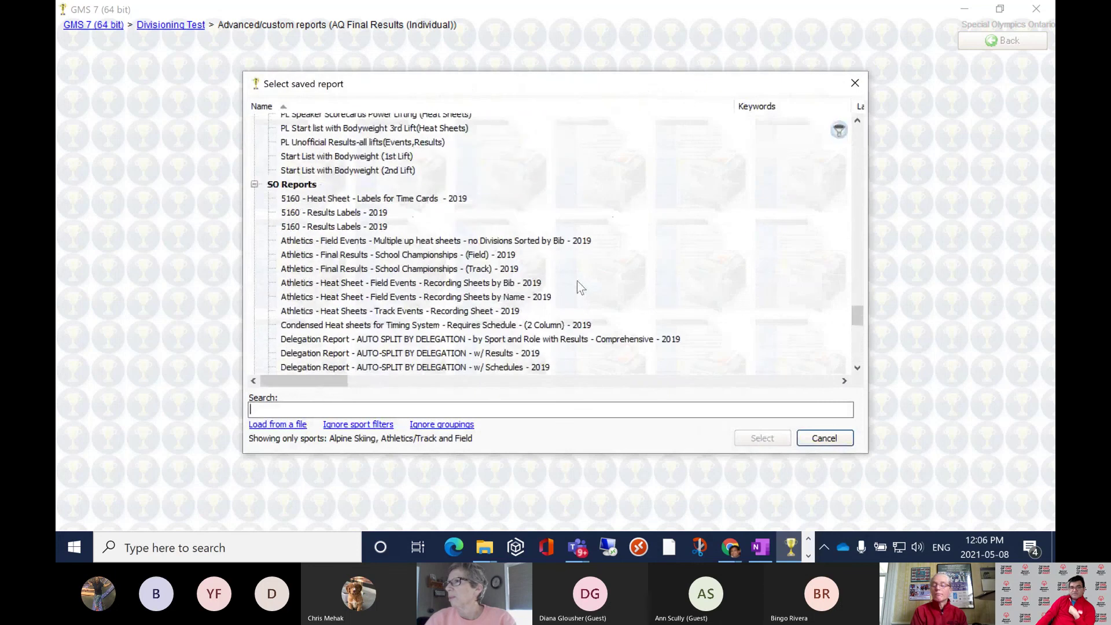
scroll(429, 248, down, 10)
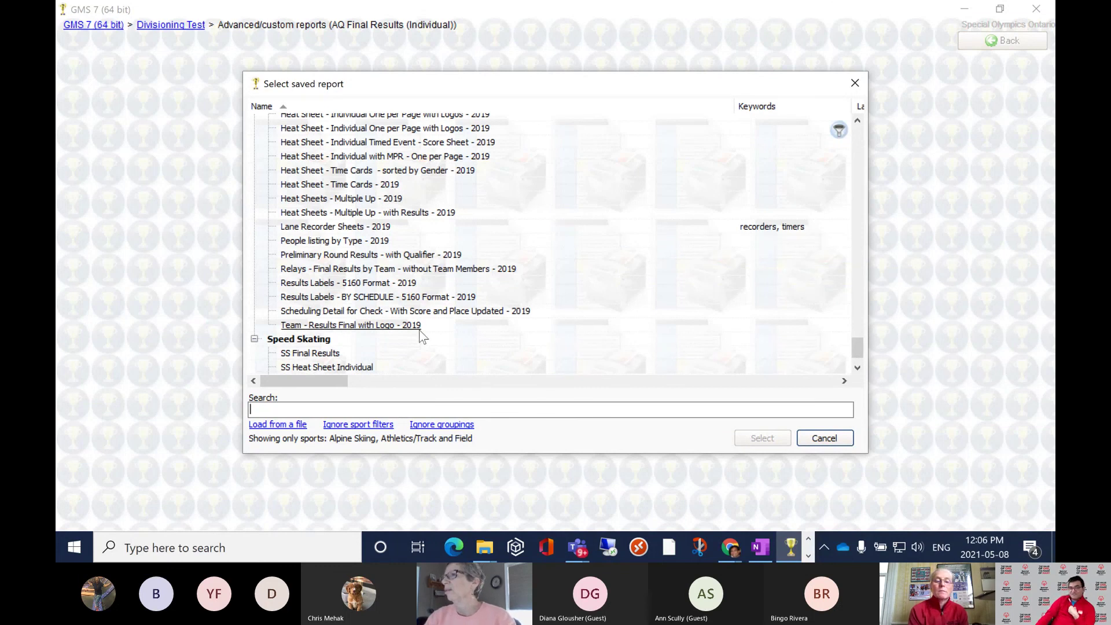
scroll(573, 323, up, 3)
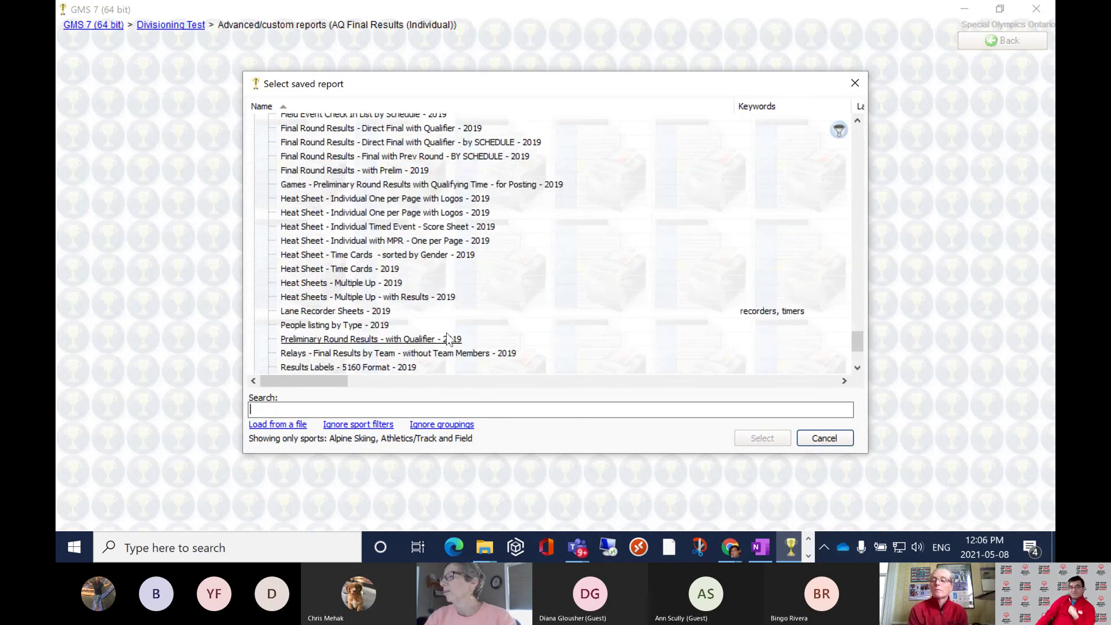
scroll(555, 347, up, 15)
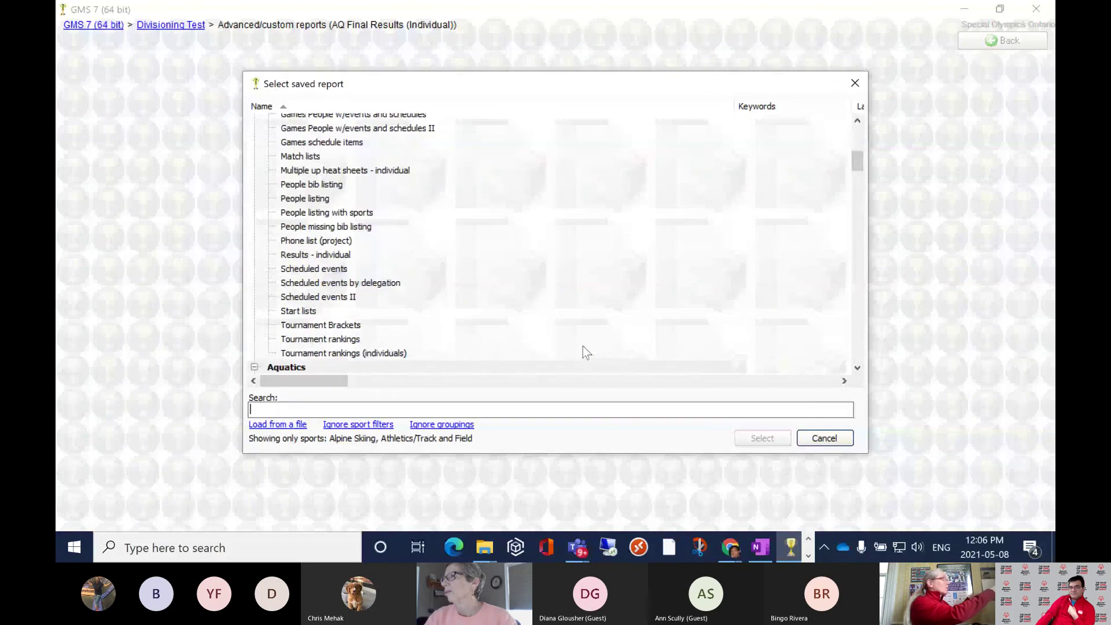
click(834, 437)
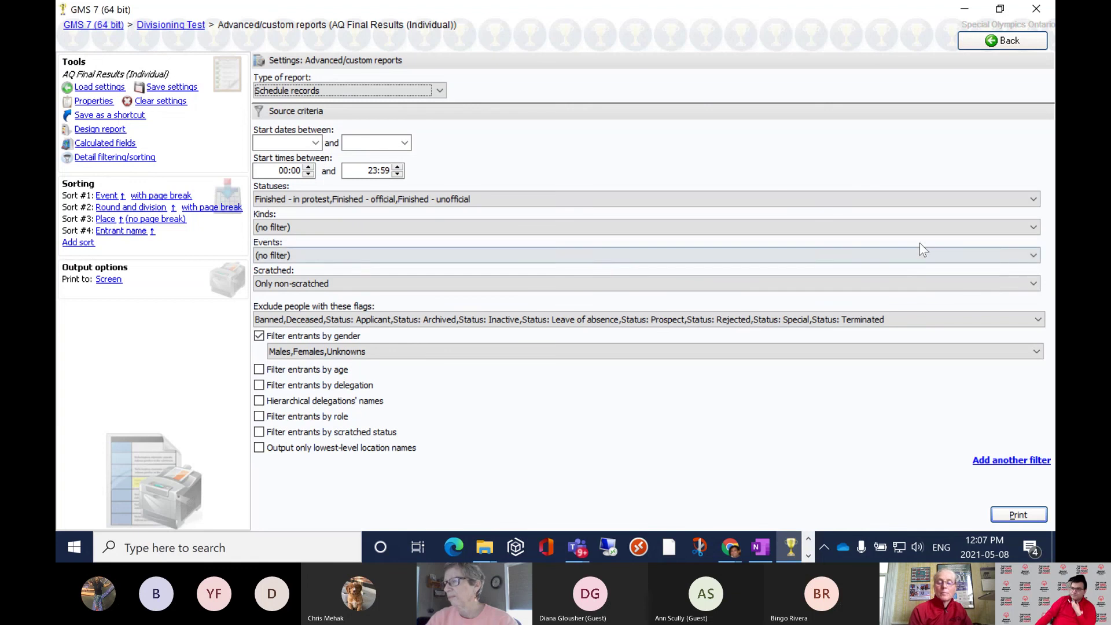
click(977, 40)
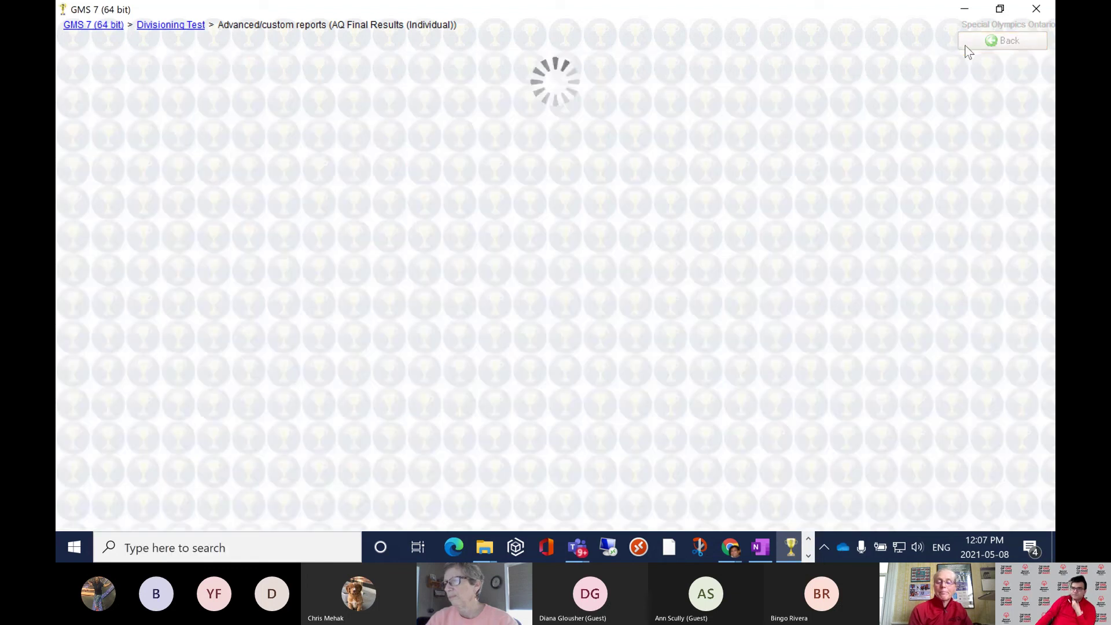
Browse the Divisioning Test User tools and Setup, then leave the games menu
scroll(514, 343, down, 3)
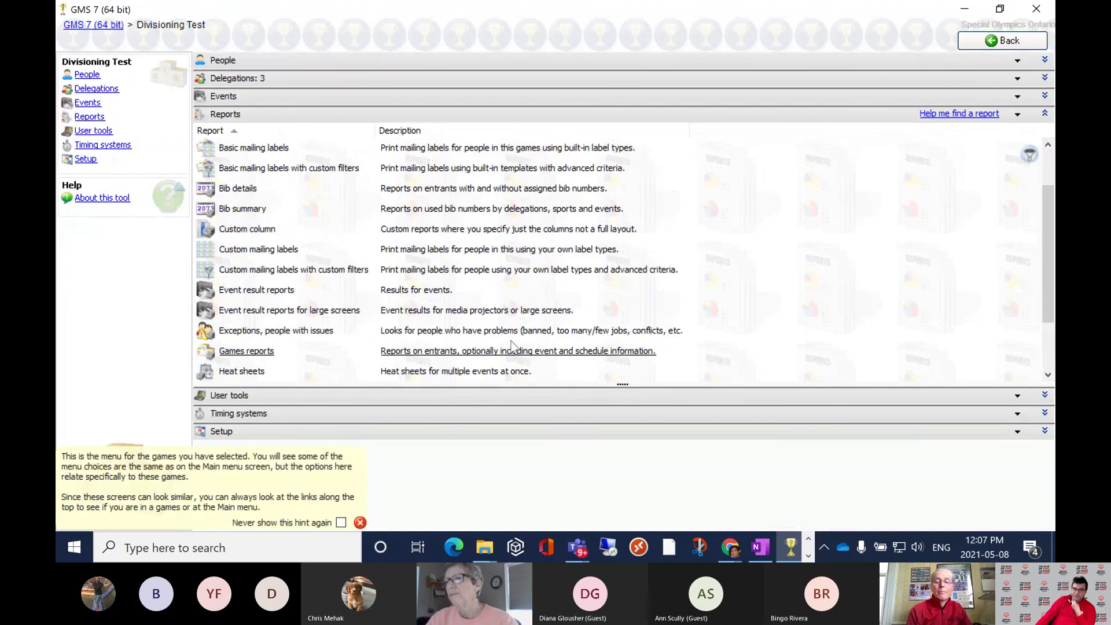
scroll(514, 342, up, 3)
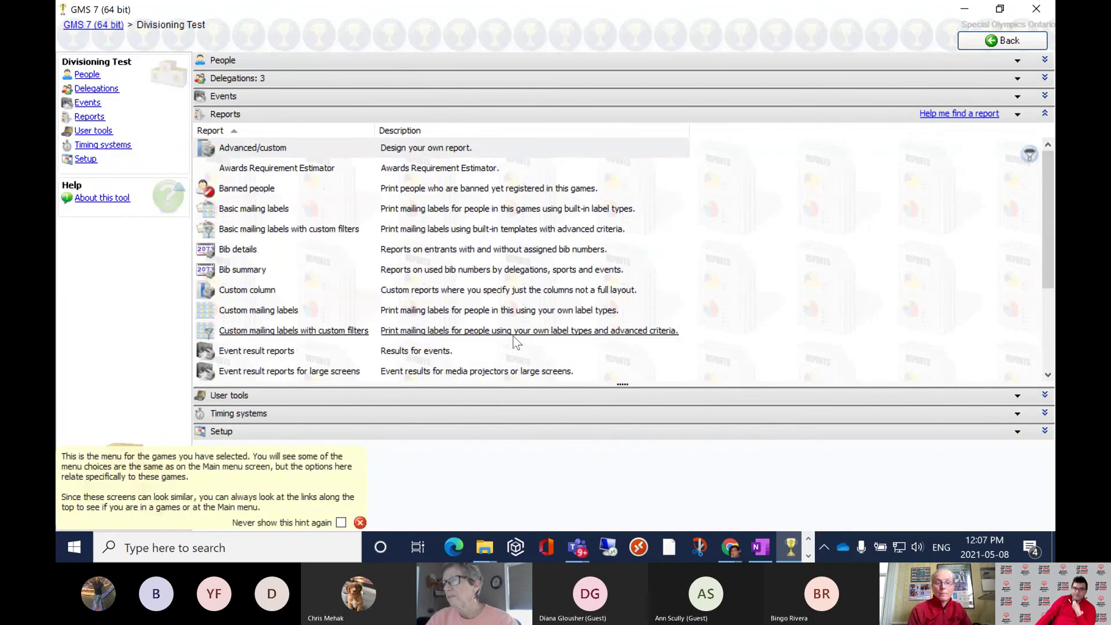
click(310, 399)
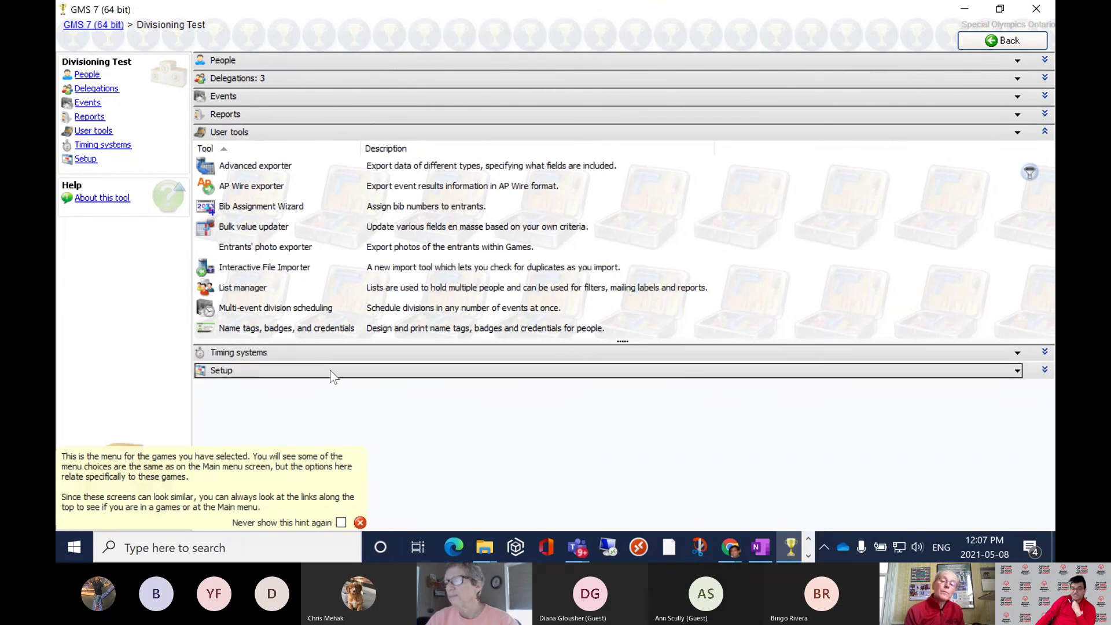
click(339, 370)
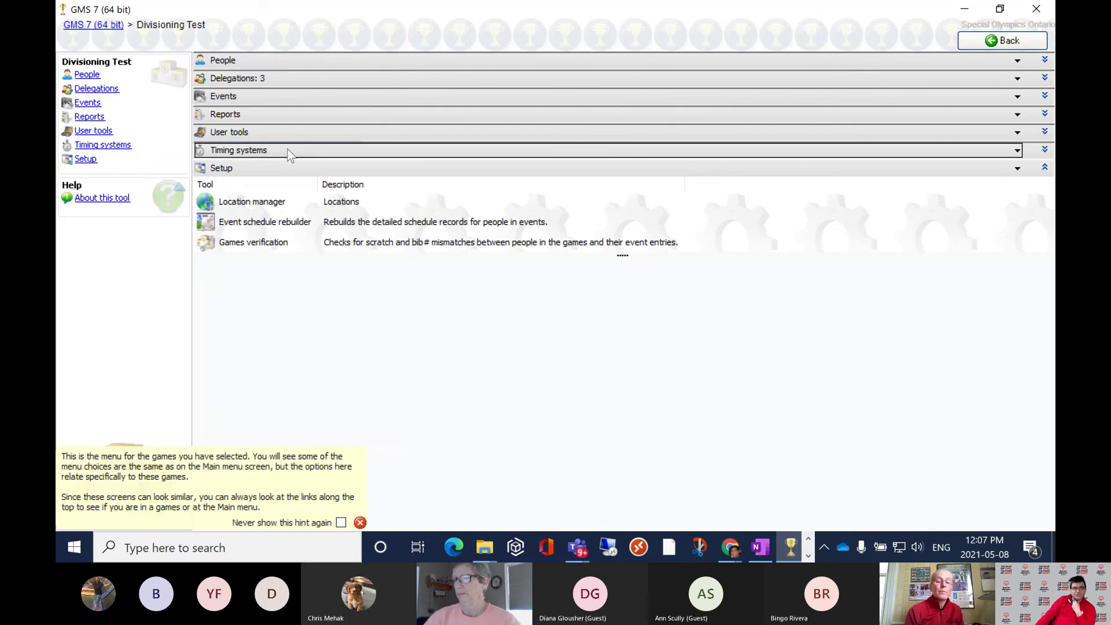
click(296, 132)
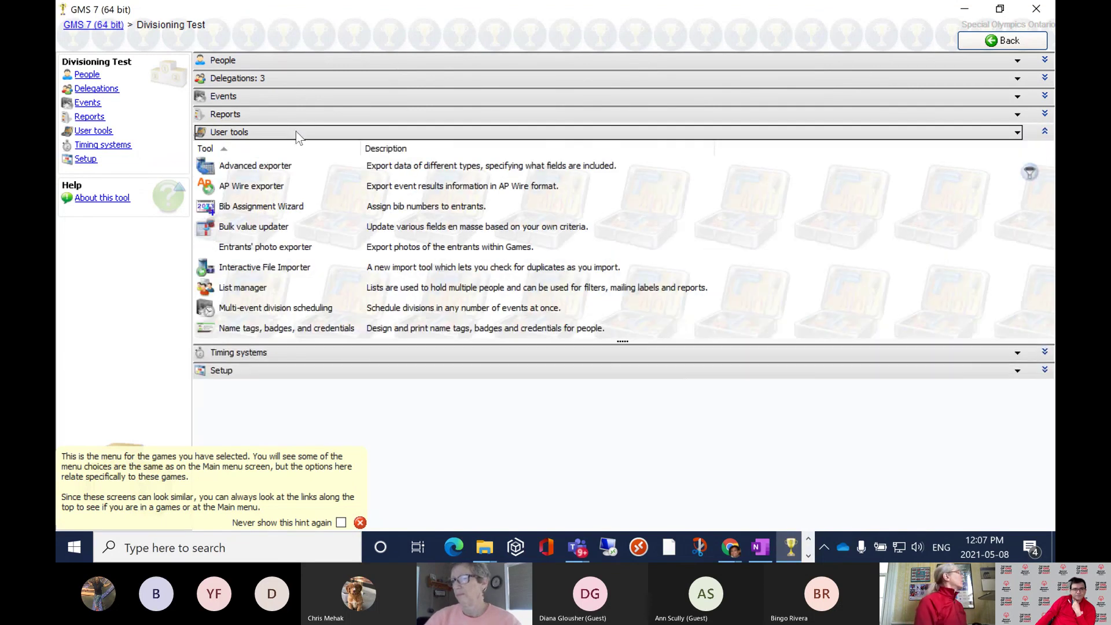
click(981, 41)
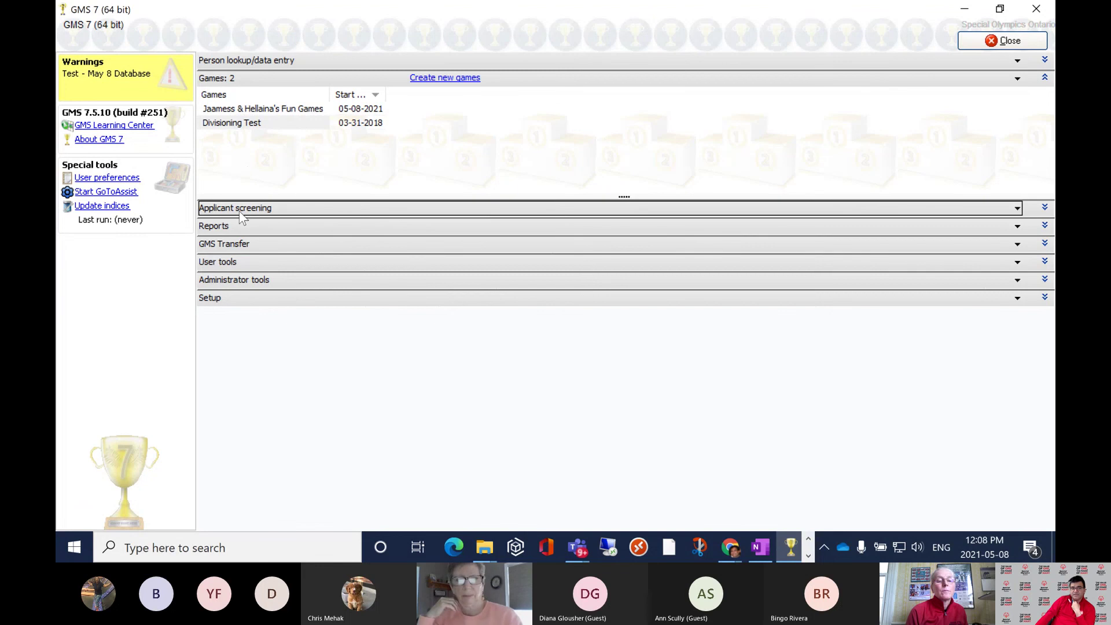
Open Report images from the main screen's Setup options
click(240, 298)
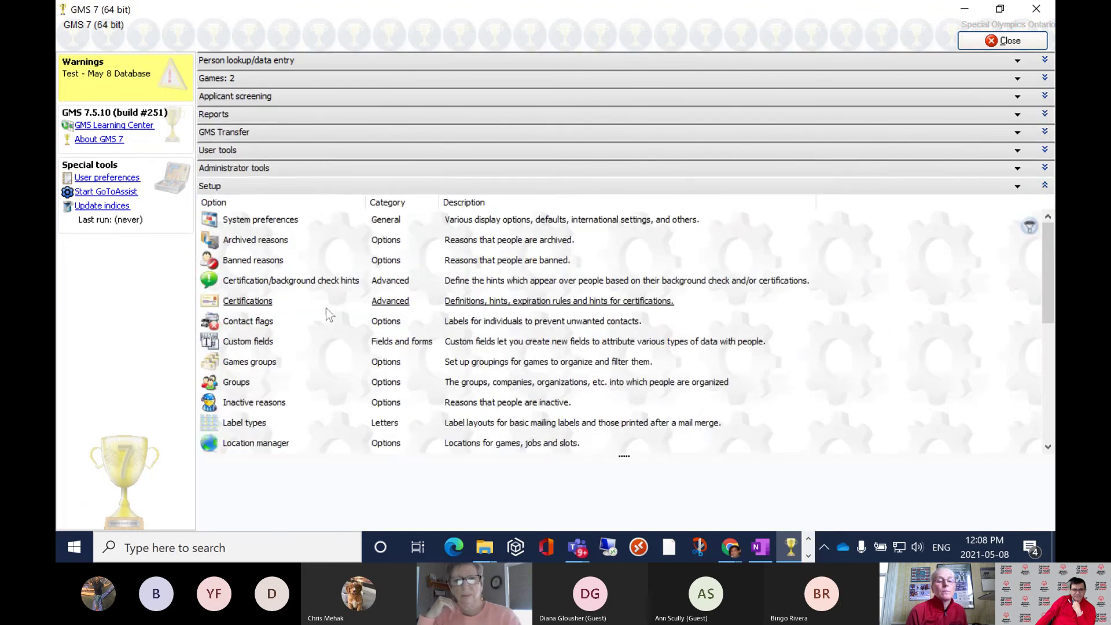
scroll(352, 312, down, 1)
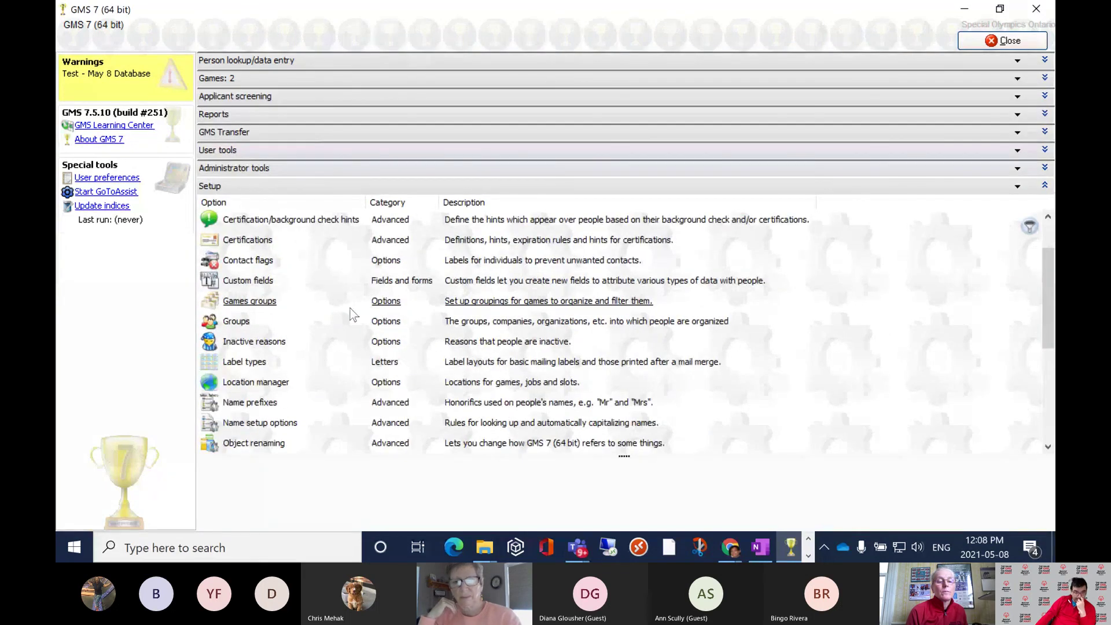
scroll(352, 314, down, 4)
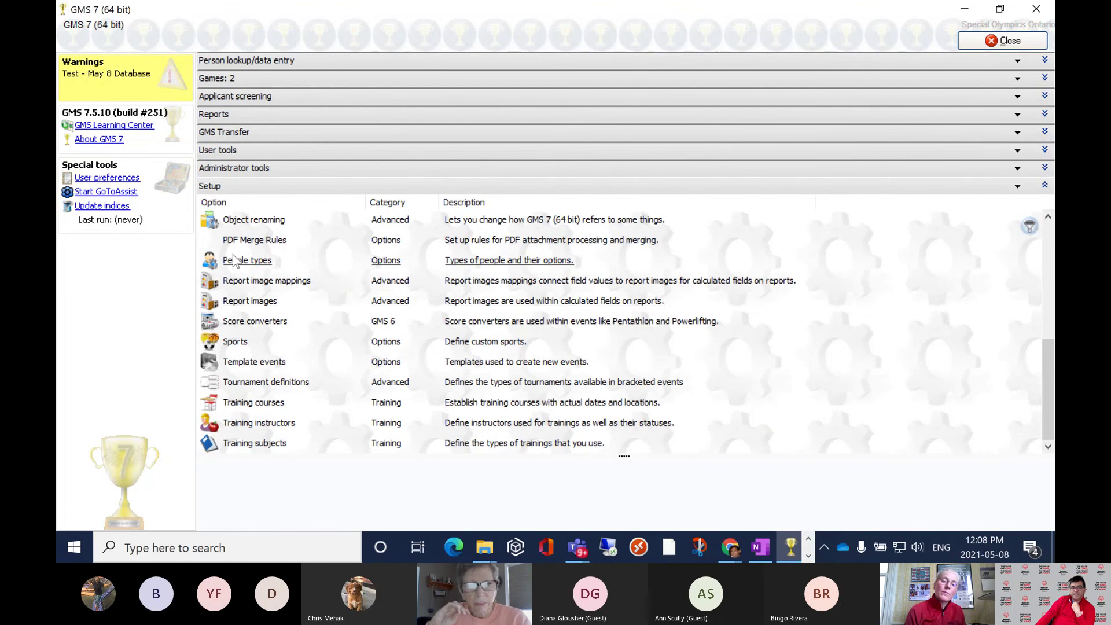
click(250, 301)
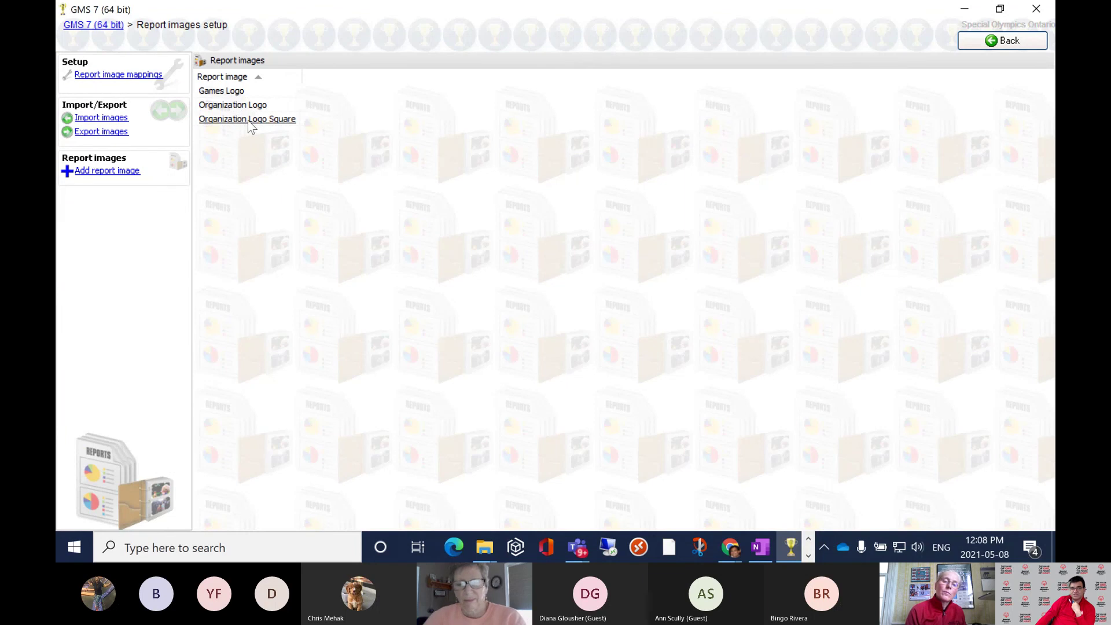
View the Organization Logo and Organization Logo Square images
click(244, 106)
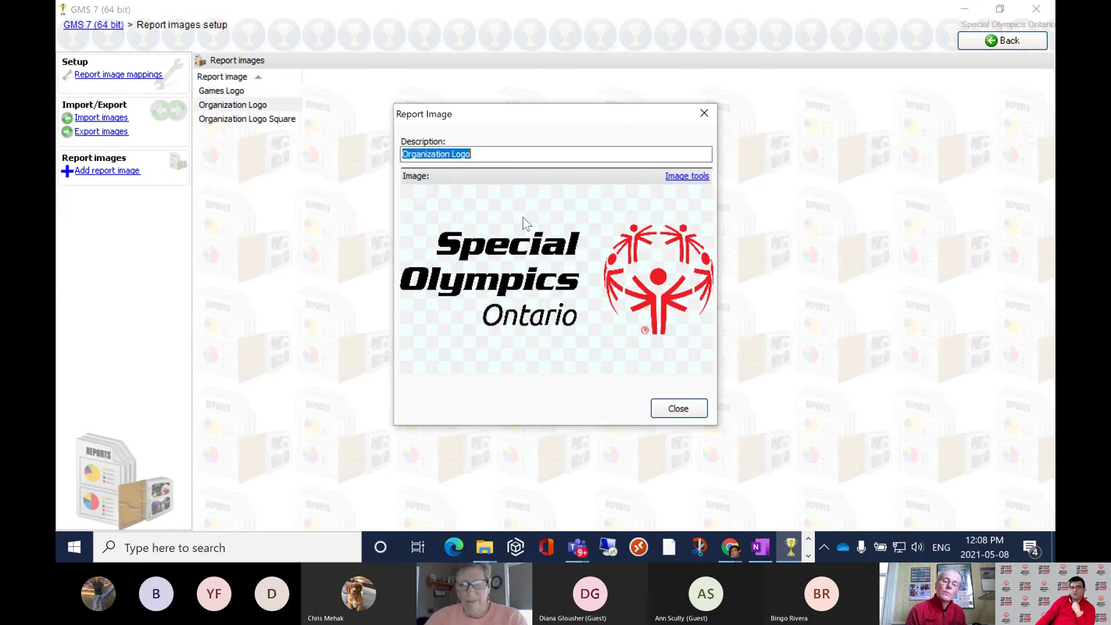
click(678, 409)
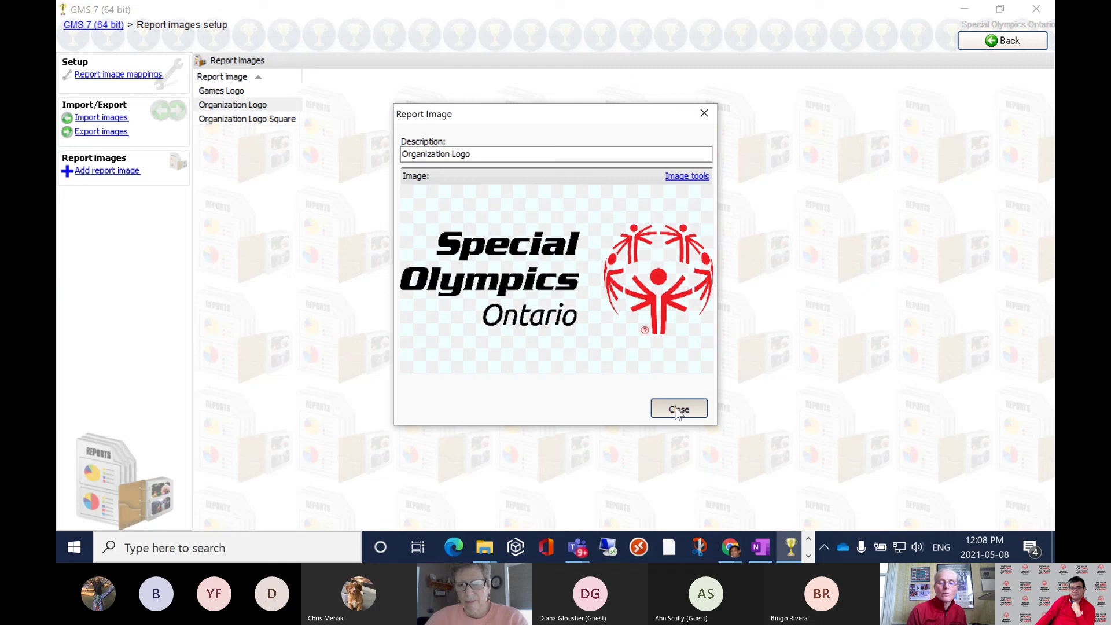
click(243, 120)
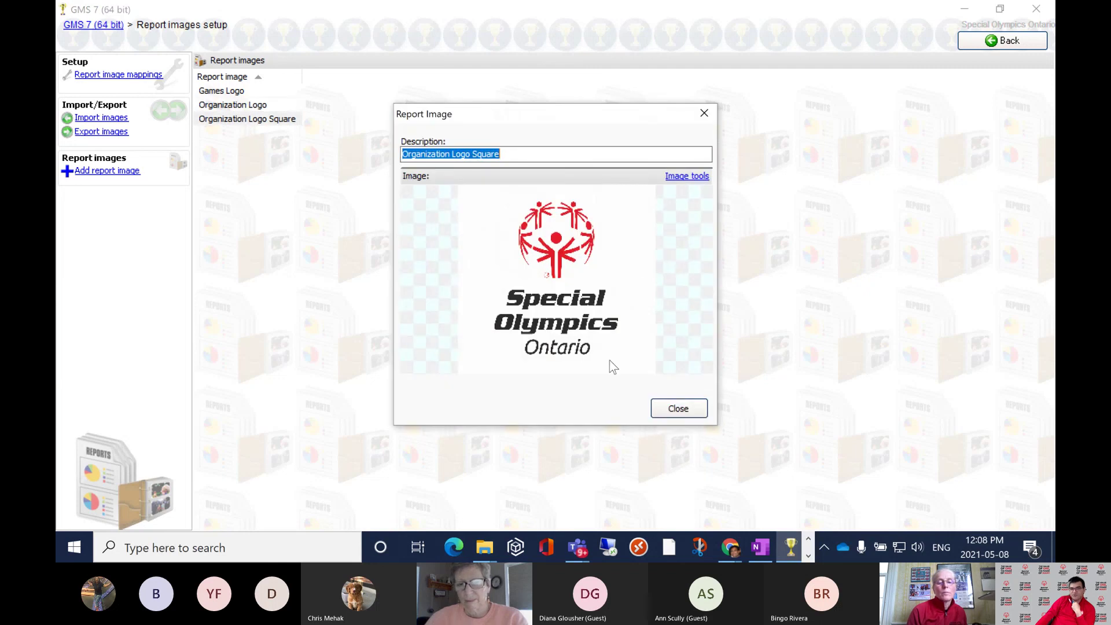
click(678, 408)
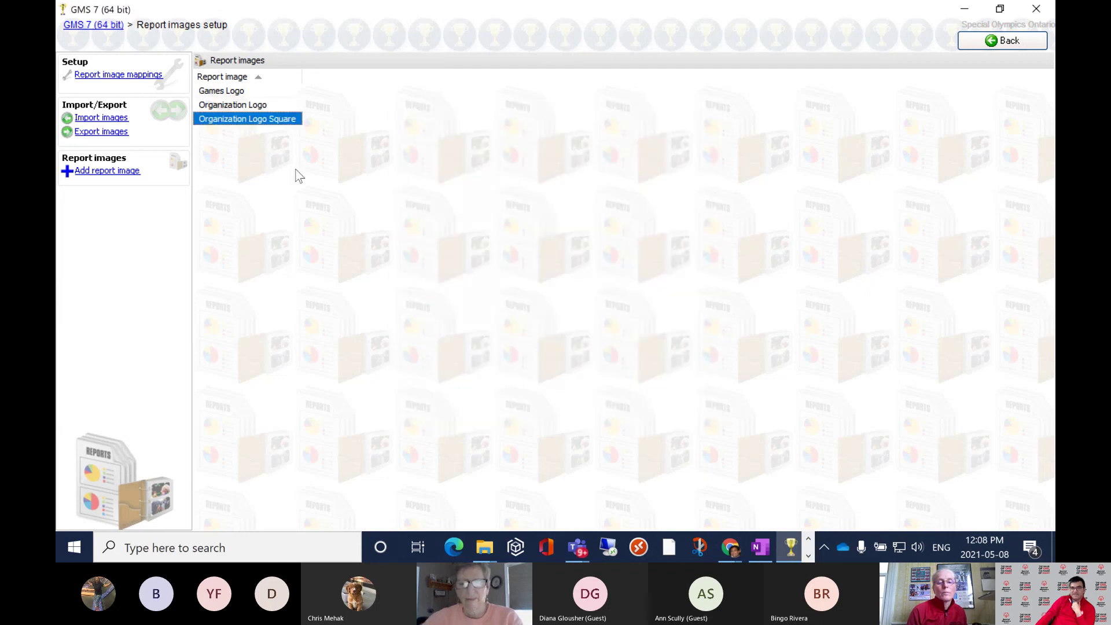
Preview the Games Logo at full size, then return to the main screen's Administrator tools
double_click(234, 93)
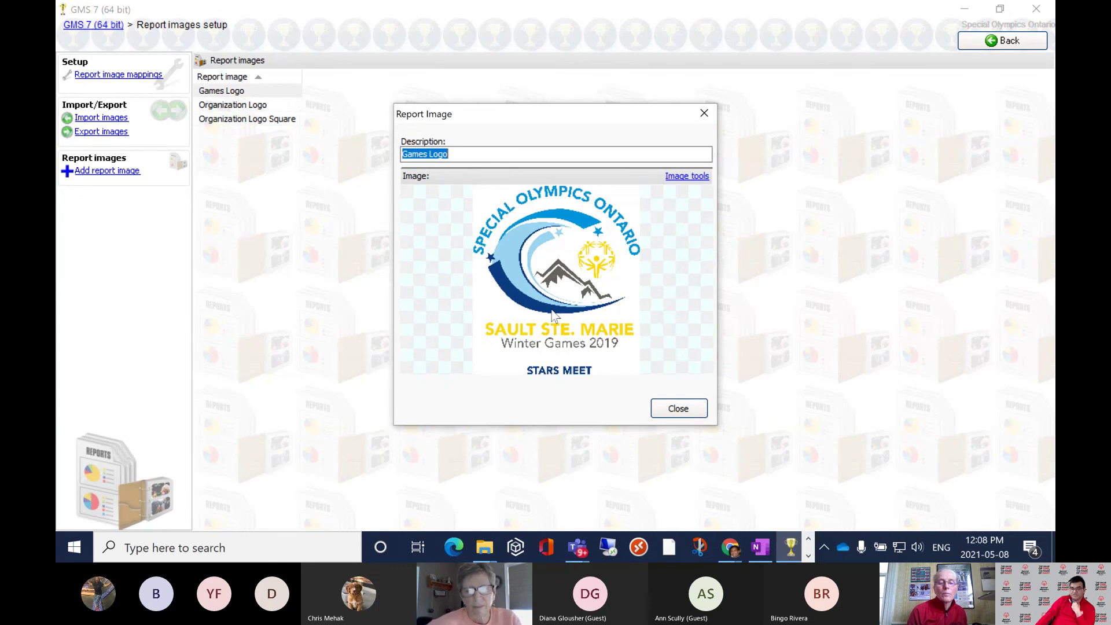
click(680, 179)
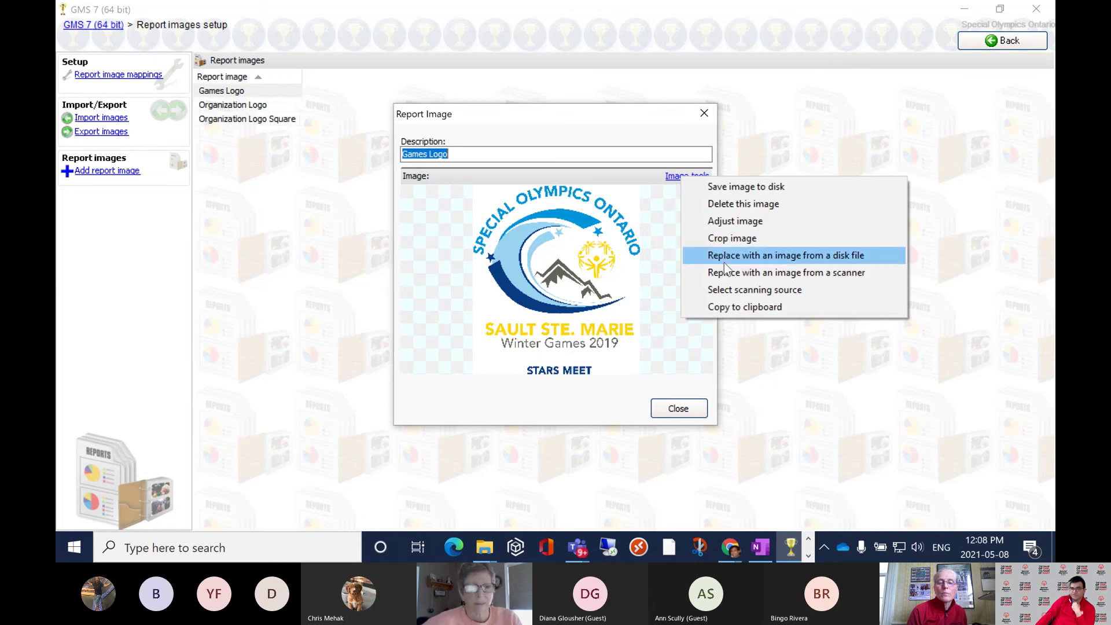
click(685, 364)
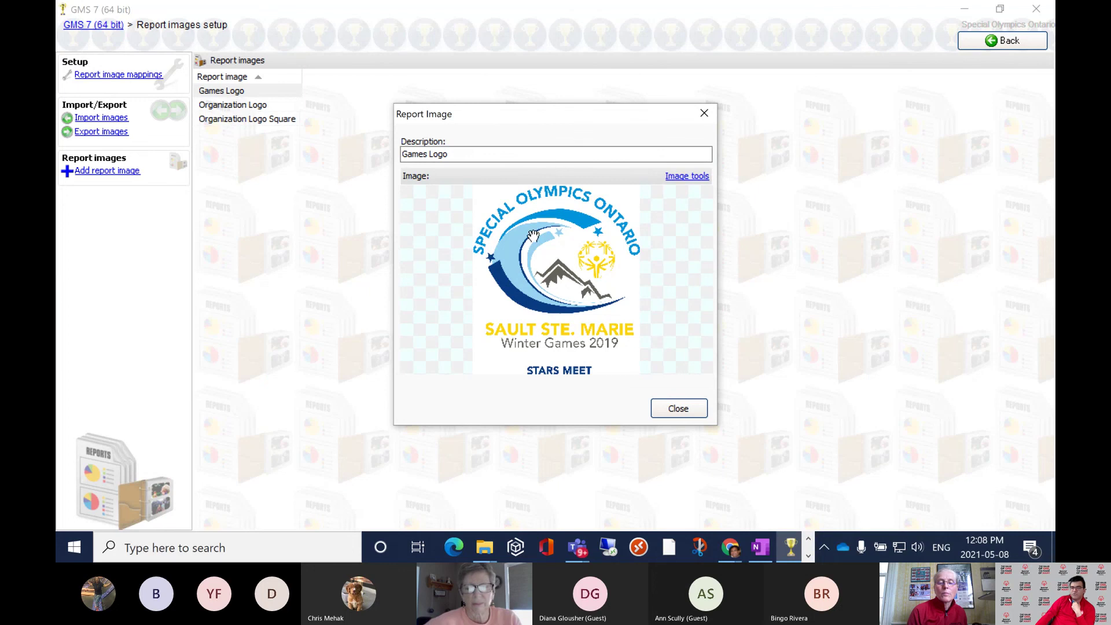
double_click(685, 365)
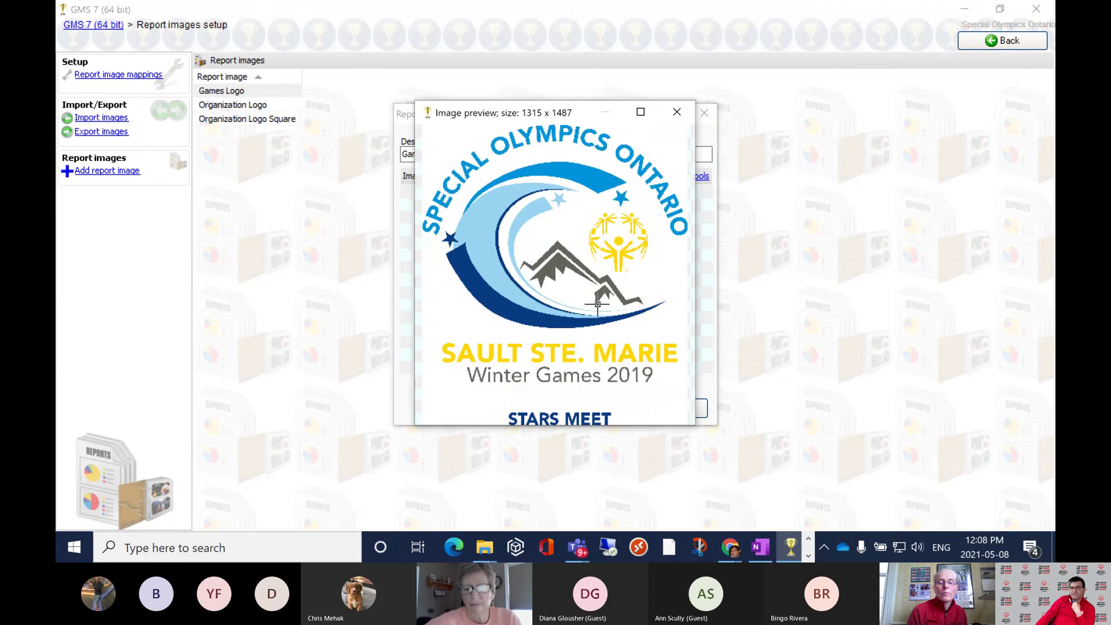
click(677, 111)
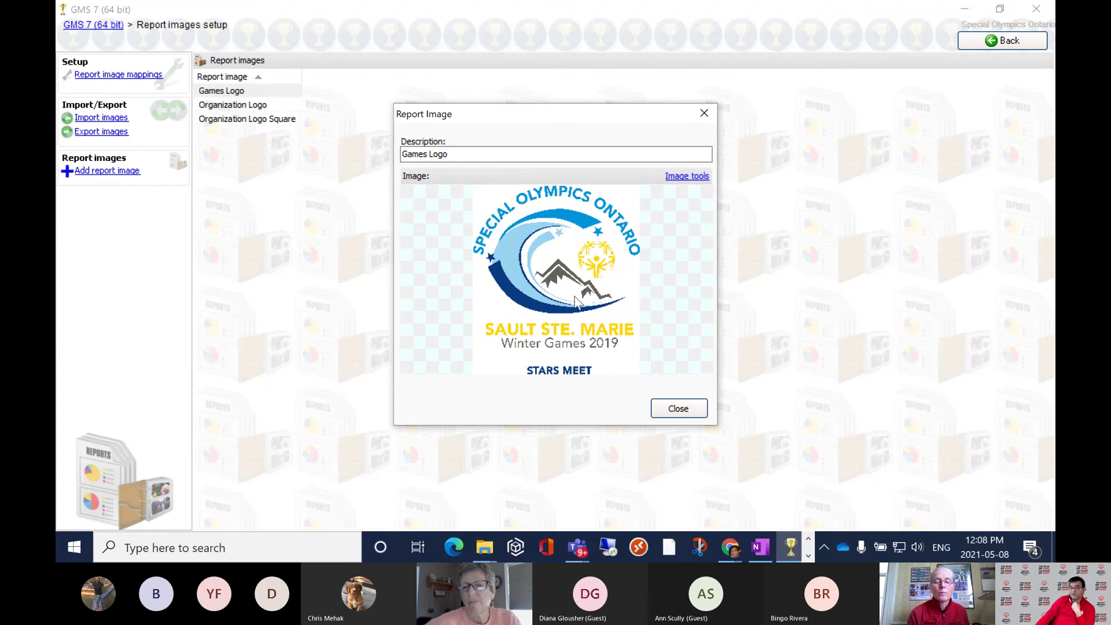
click(678, 412)
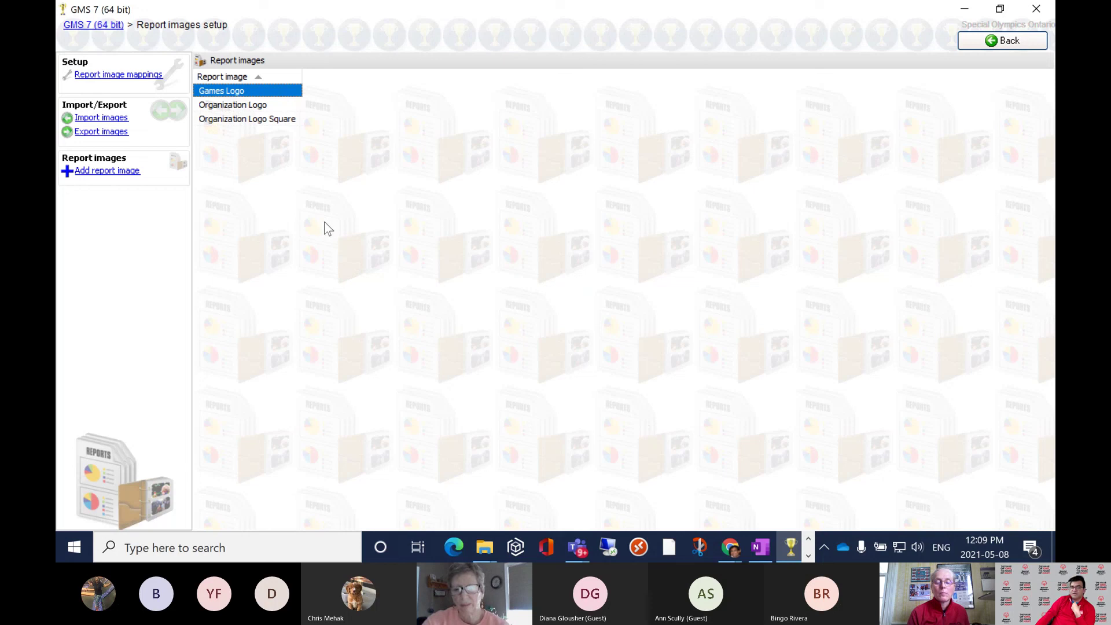
click(984, 37)
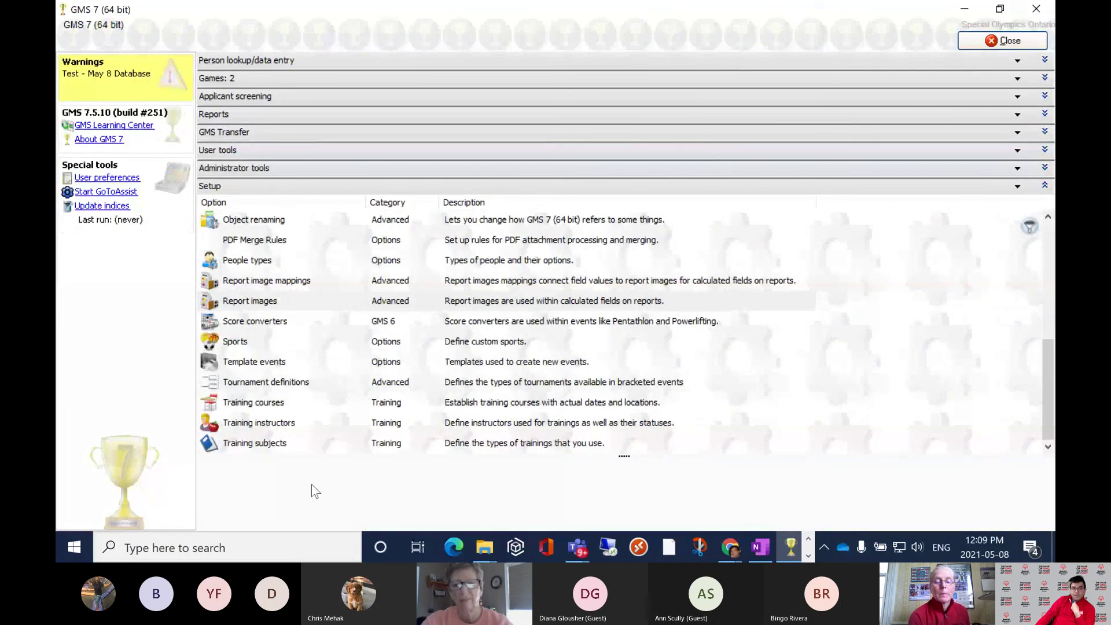
click(327, 167)
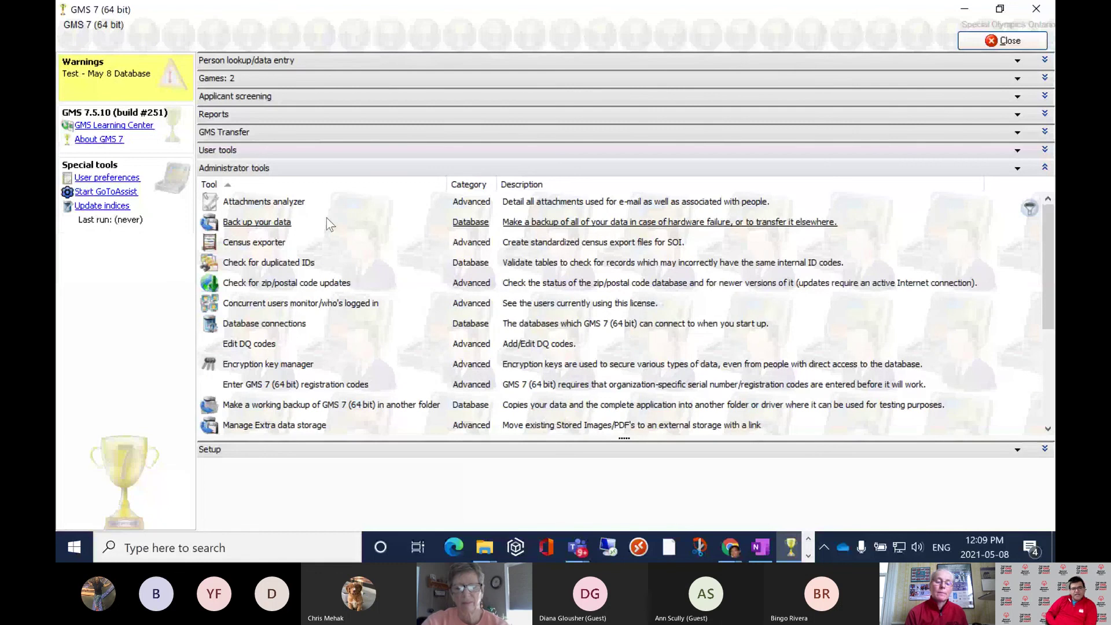
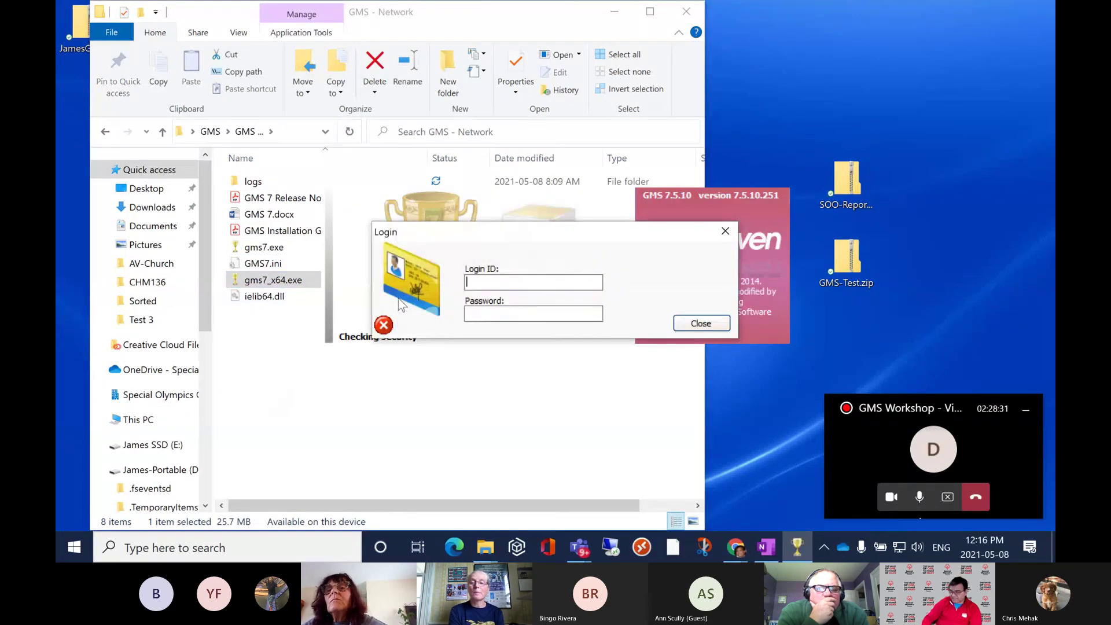
Sign in with the superuser login ID and password, then open the 2019 York Track Inter-Club Meet under Games: 72
key(Tab)
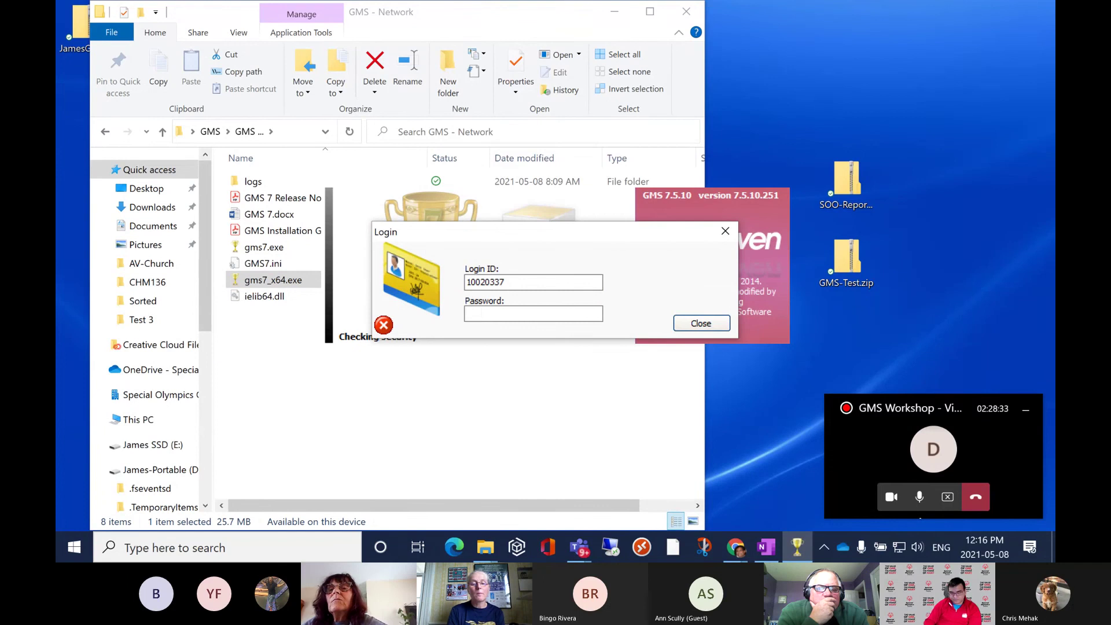
text(*****)
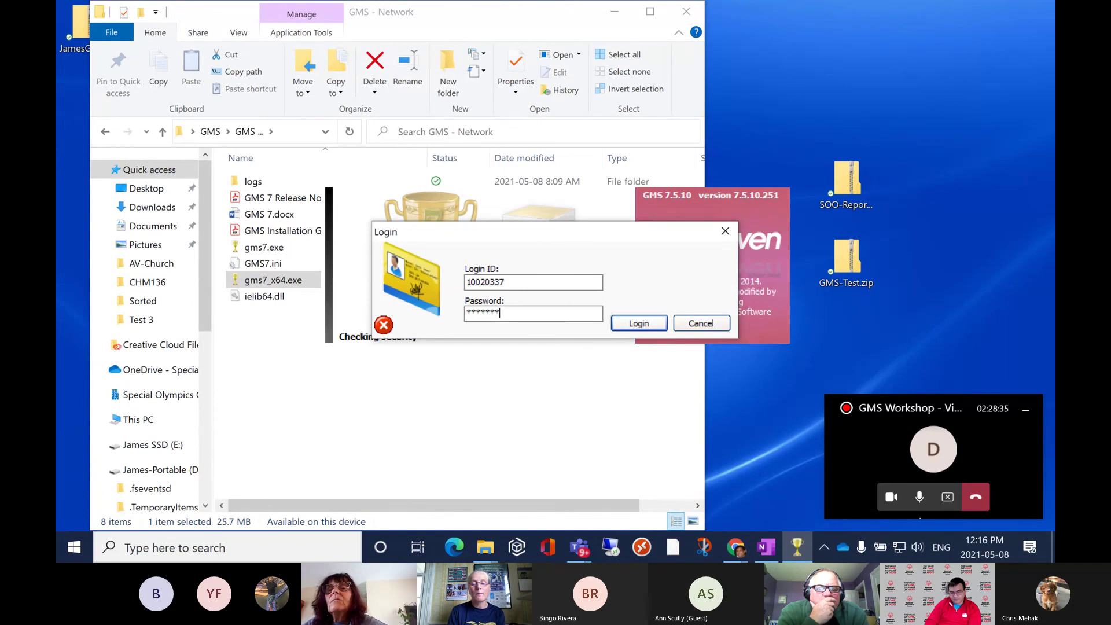
key(Return)
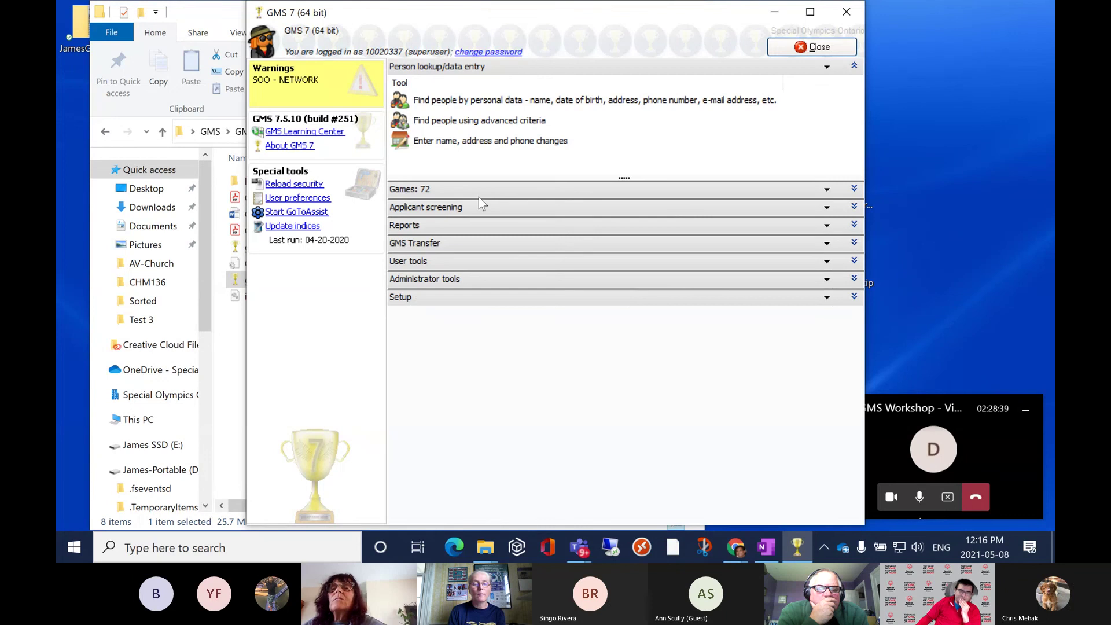
click(493, 192)
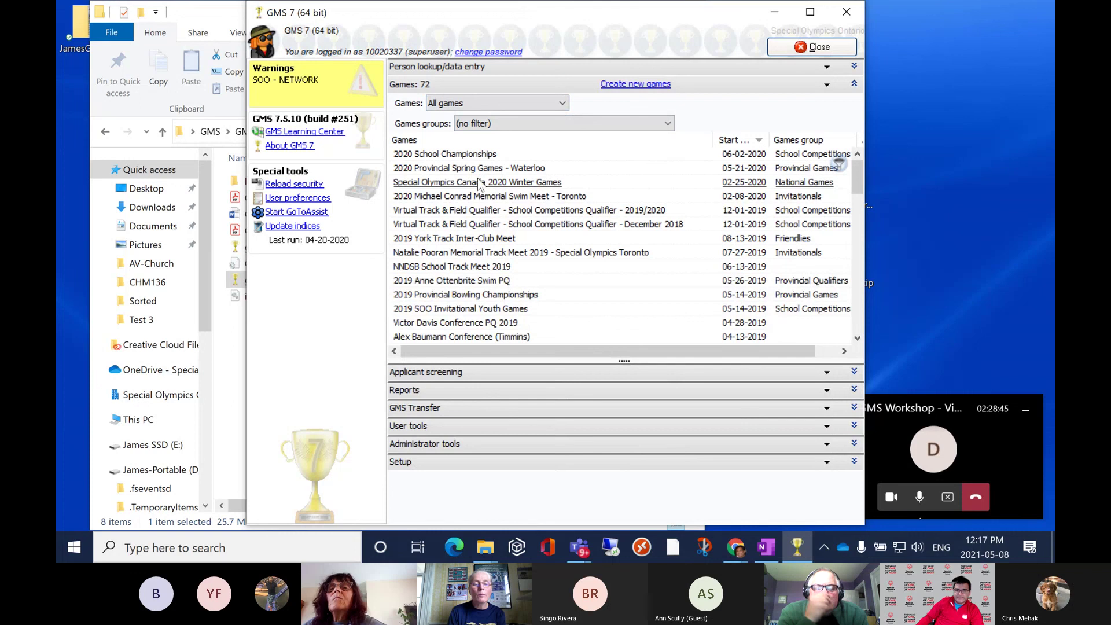
click(486, 239)
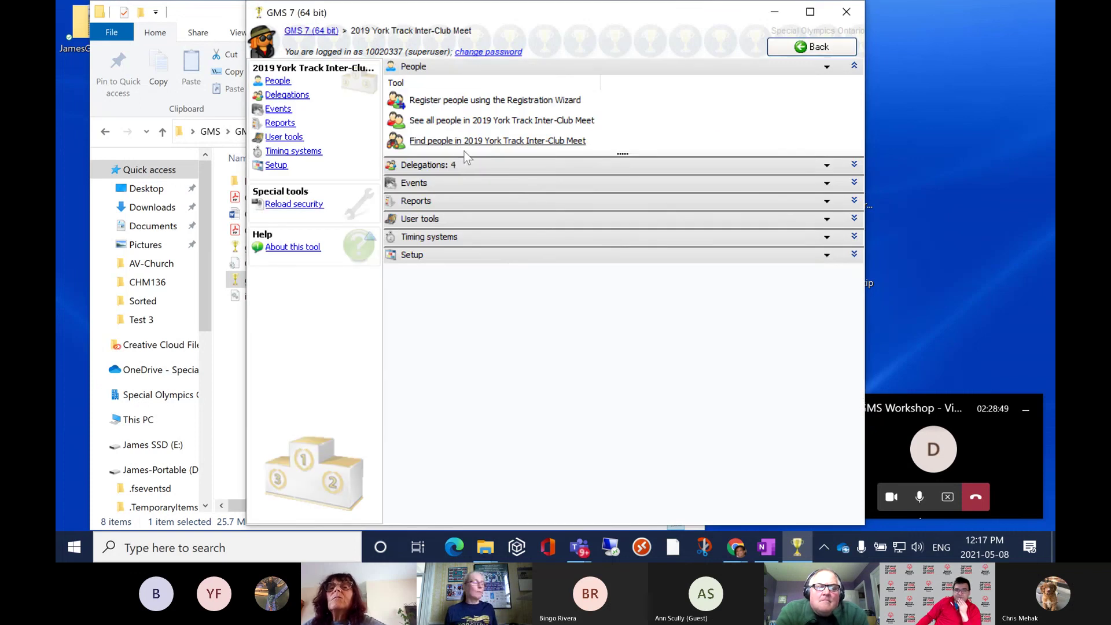
Open the Newmarket Falcons delegation's entrants and choose Add > Athlete to launch the Registration Wizard
click(472, 165)
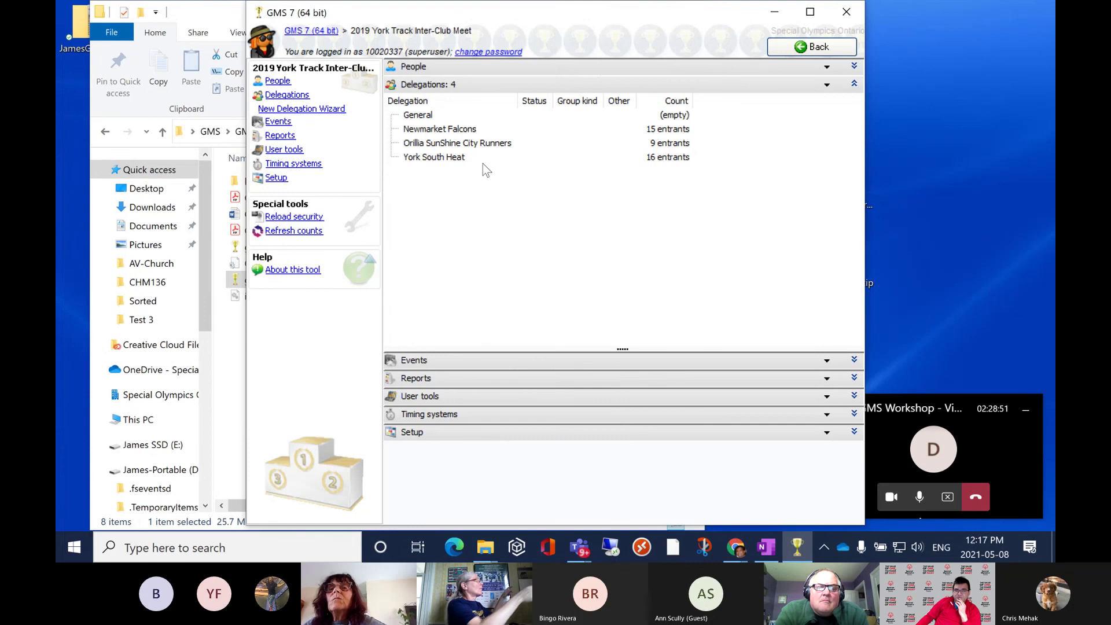
click(448, 129)
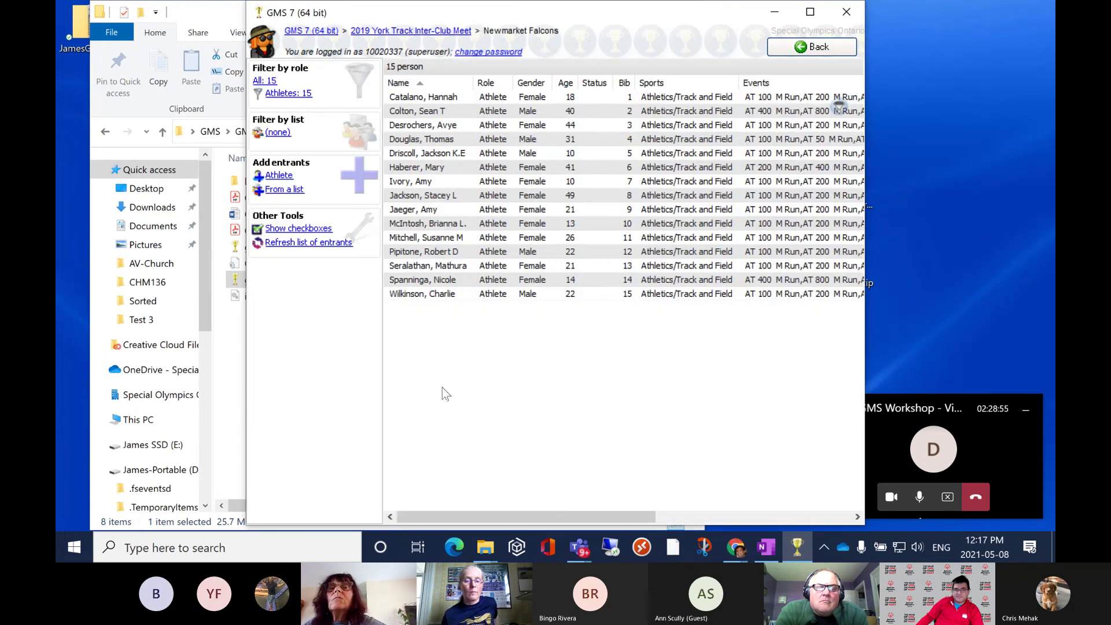
right_click(433, 342)
mouse_move(440, 343)
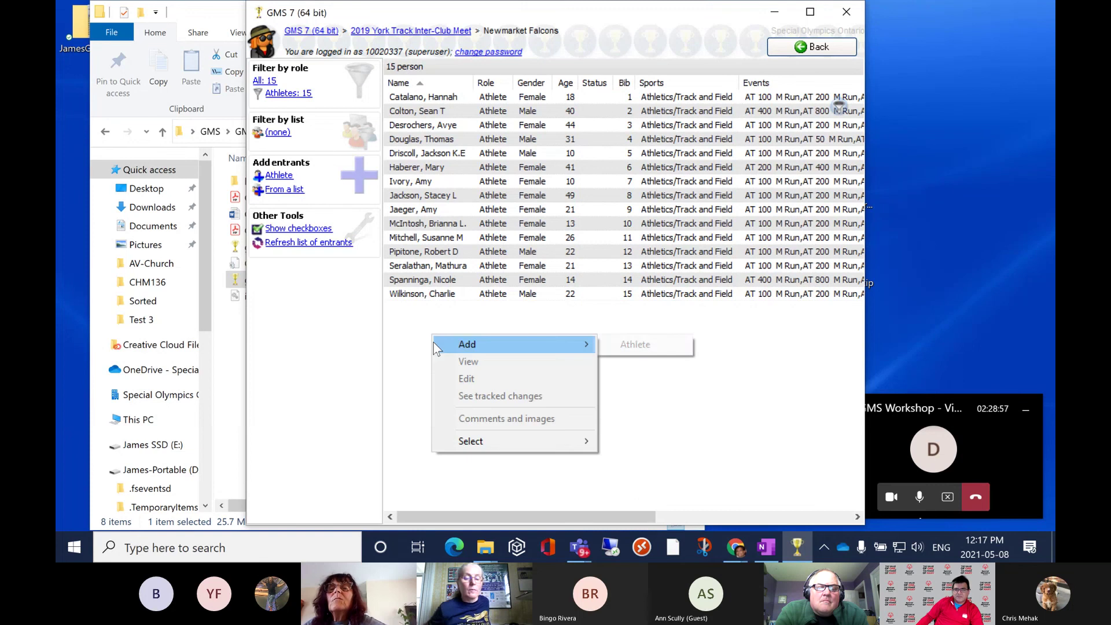
click(662, 344)
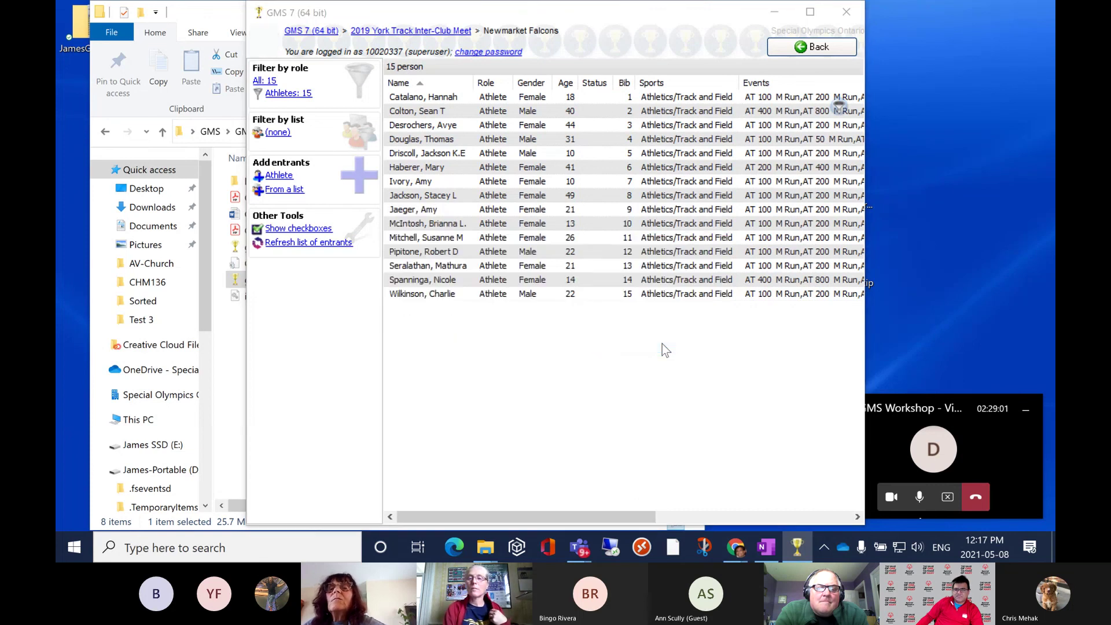
Search existing athletes by family name and first name, and select the matching athlete
click(775, 428)
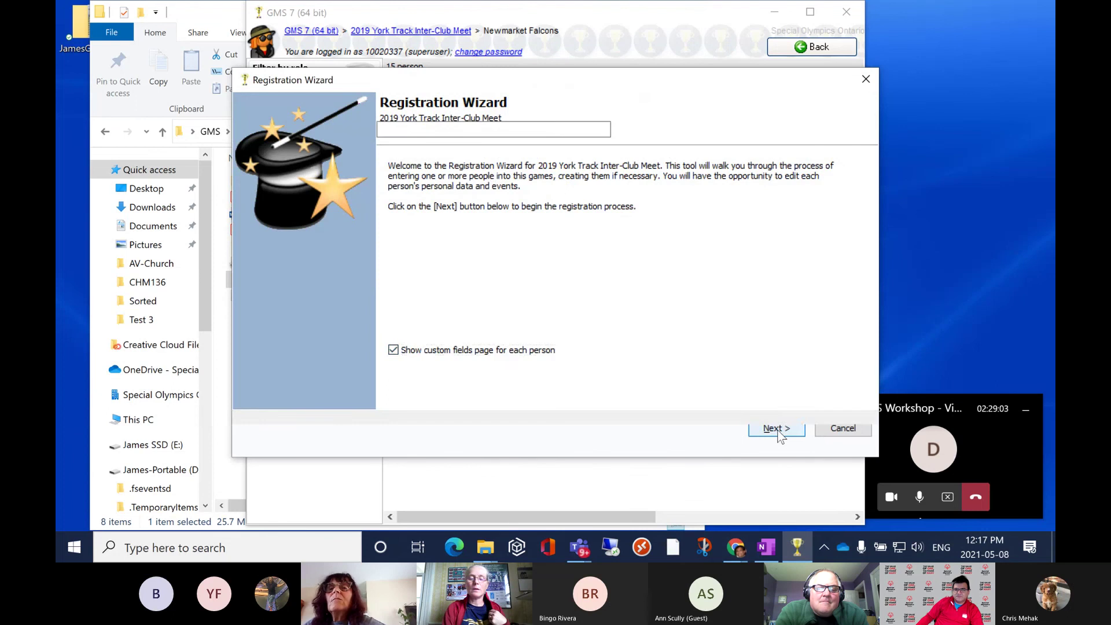
text(Johnson)
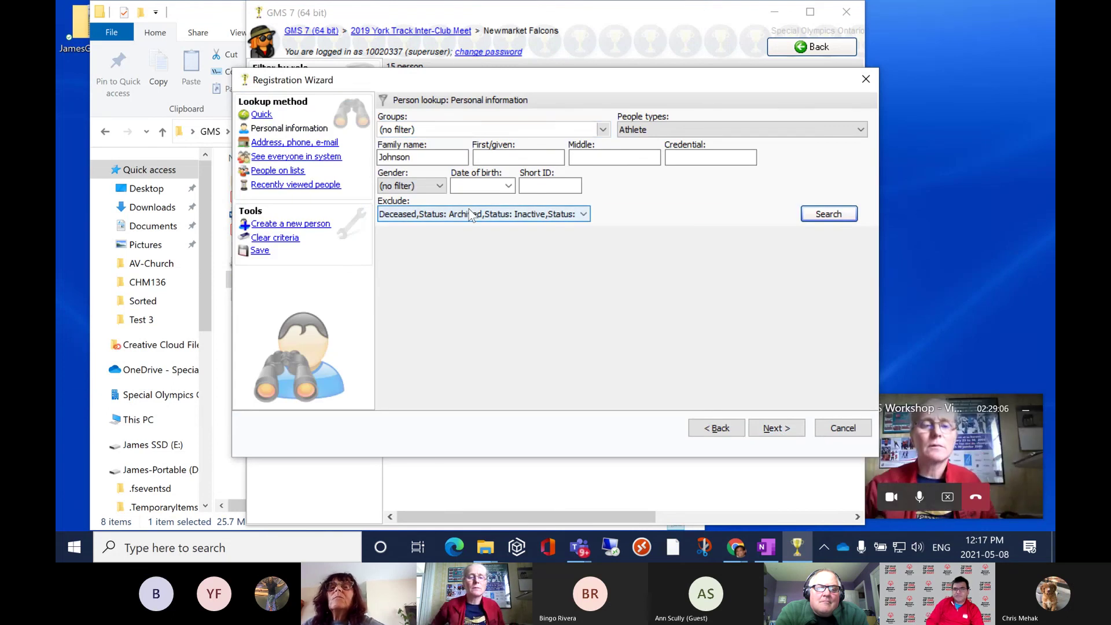
key(Return)
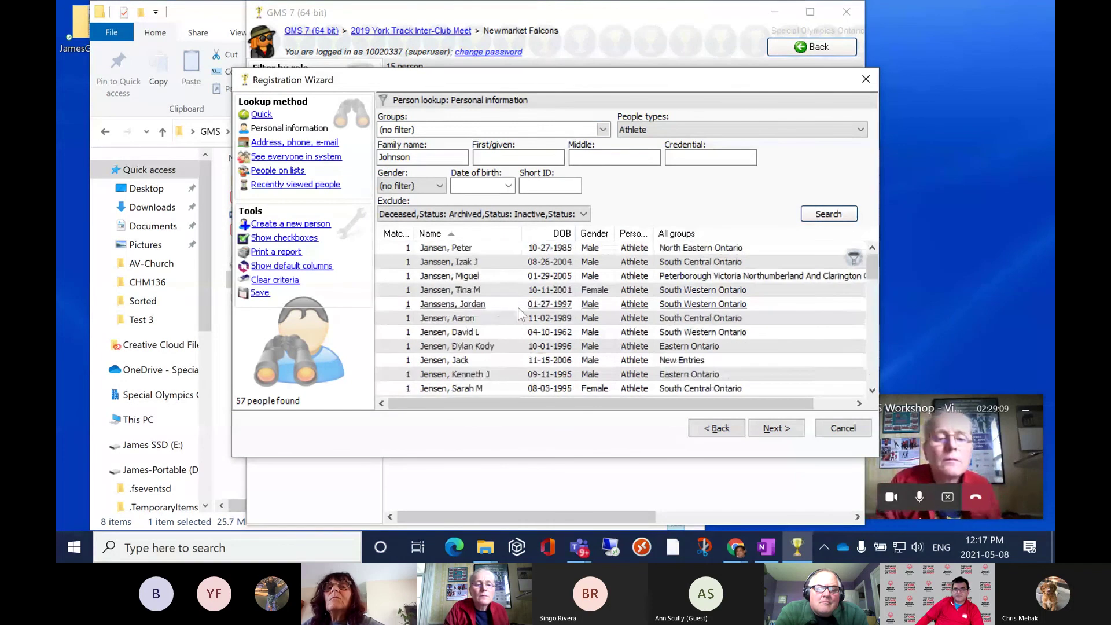
click(528, 157)
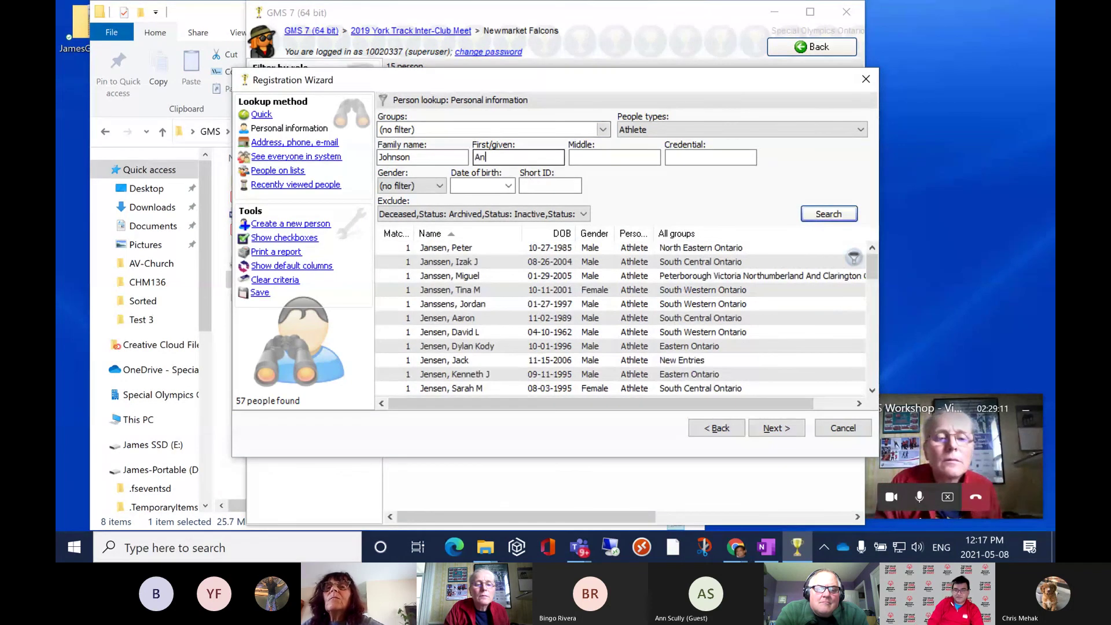
key(Return)
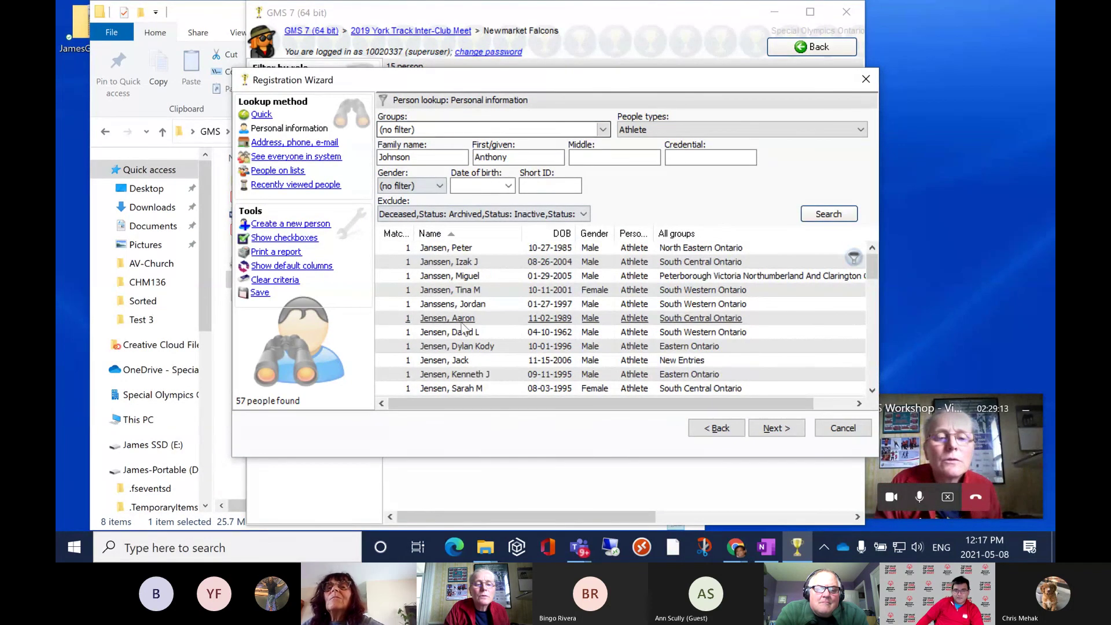
scroll(463, 328, down, 4)
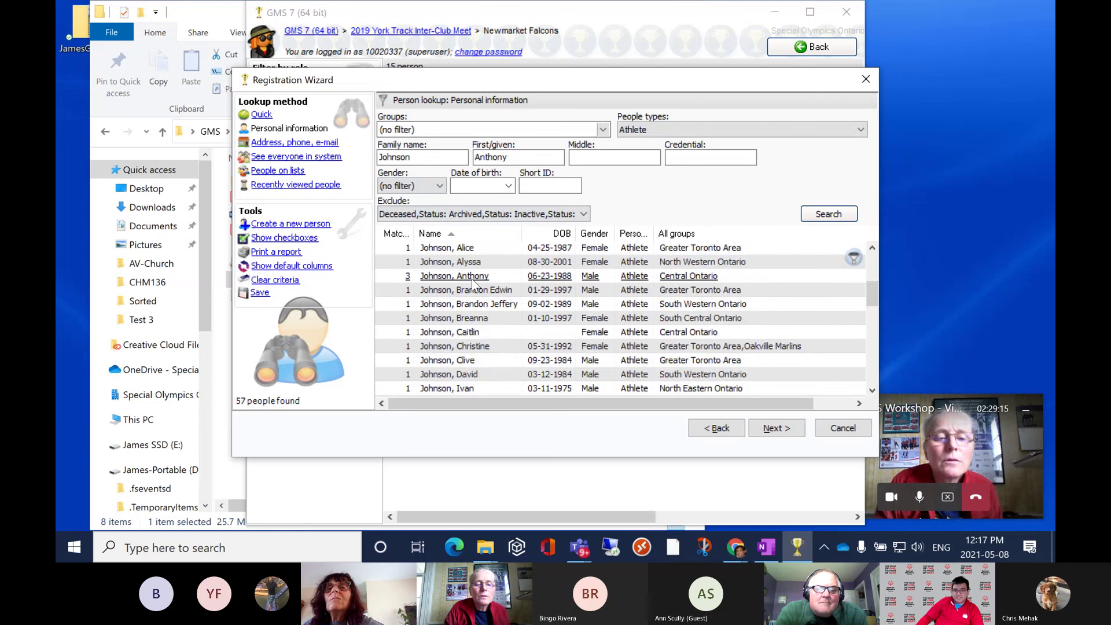
mouse_move(473, 282)
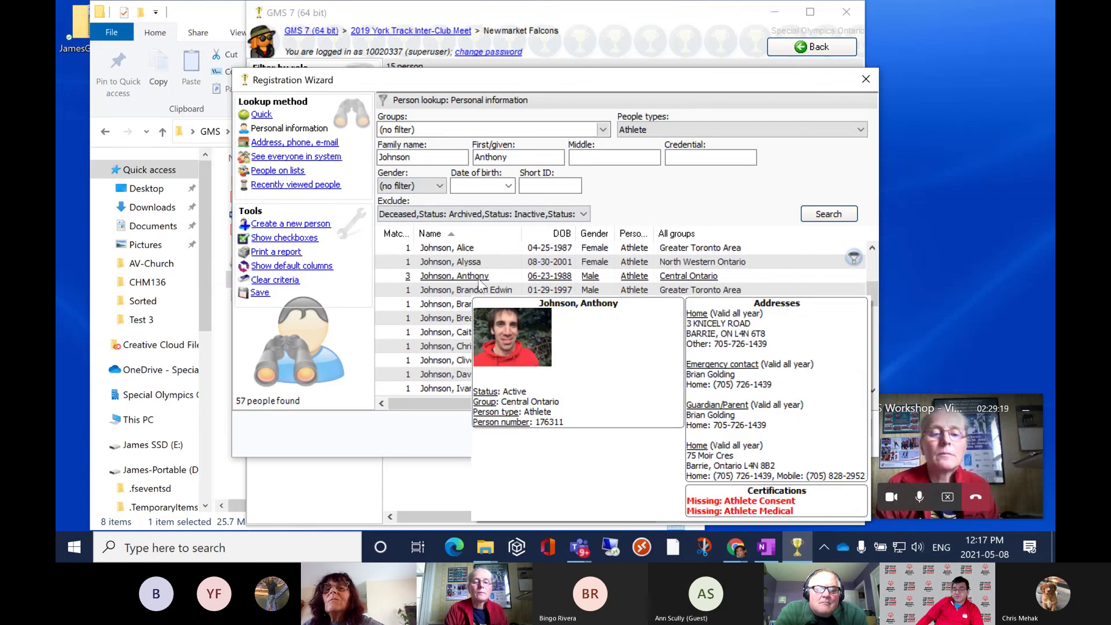
mouse_move(496, 298)
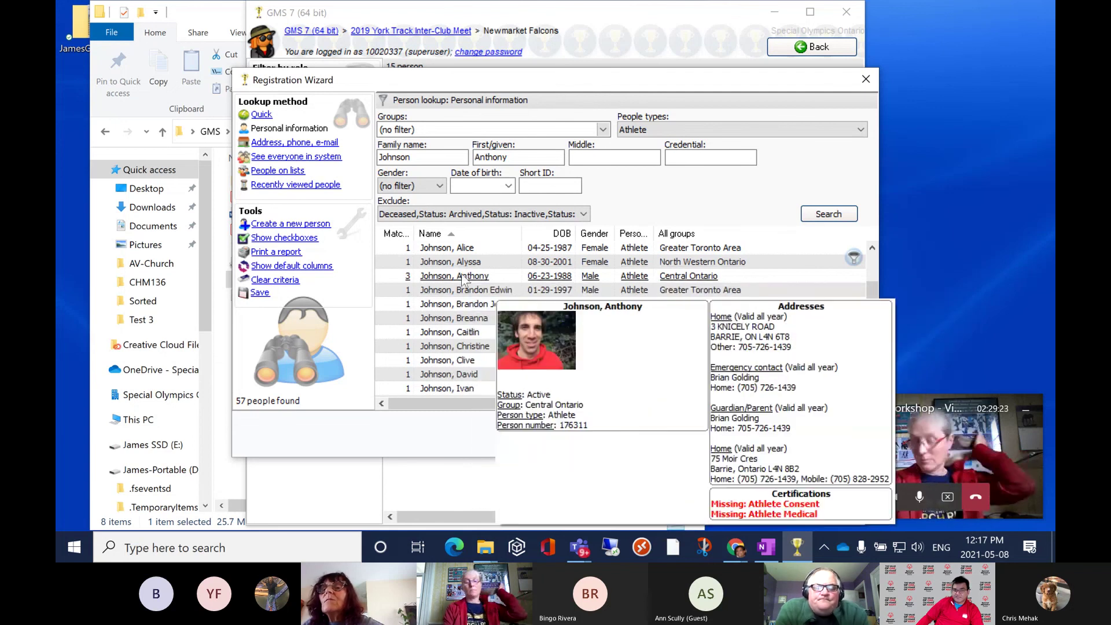
click(463, 277)
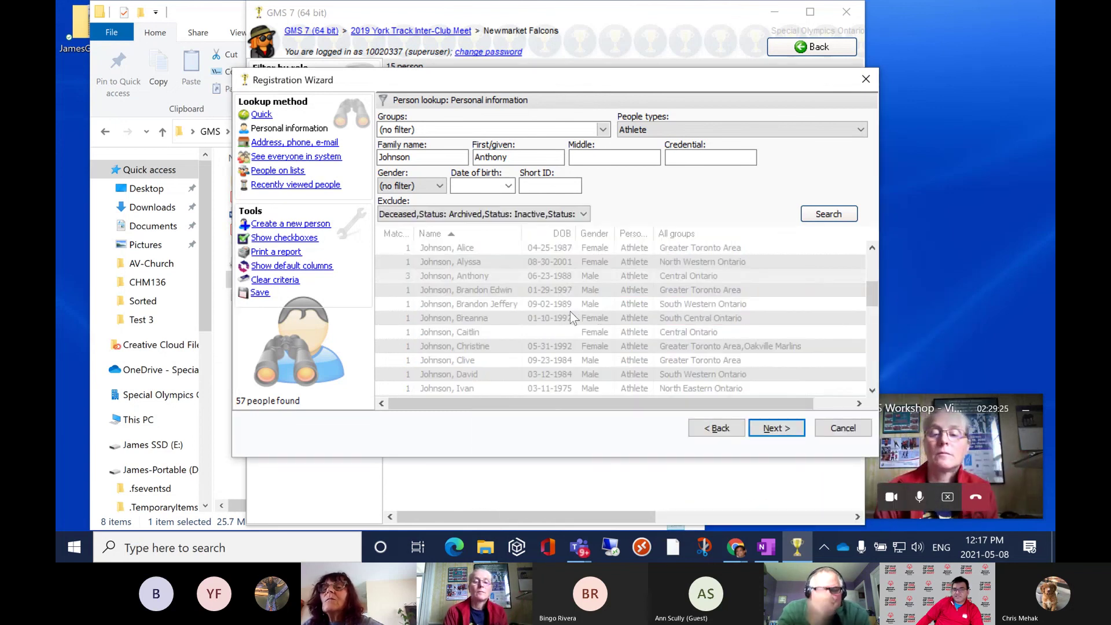
Check the athlete's past games history, then advance to Role and Delegation as an Athlete
click(782, 430)
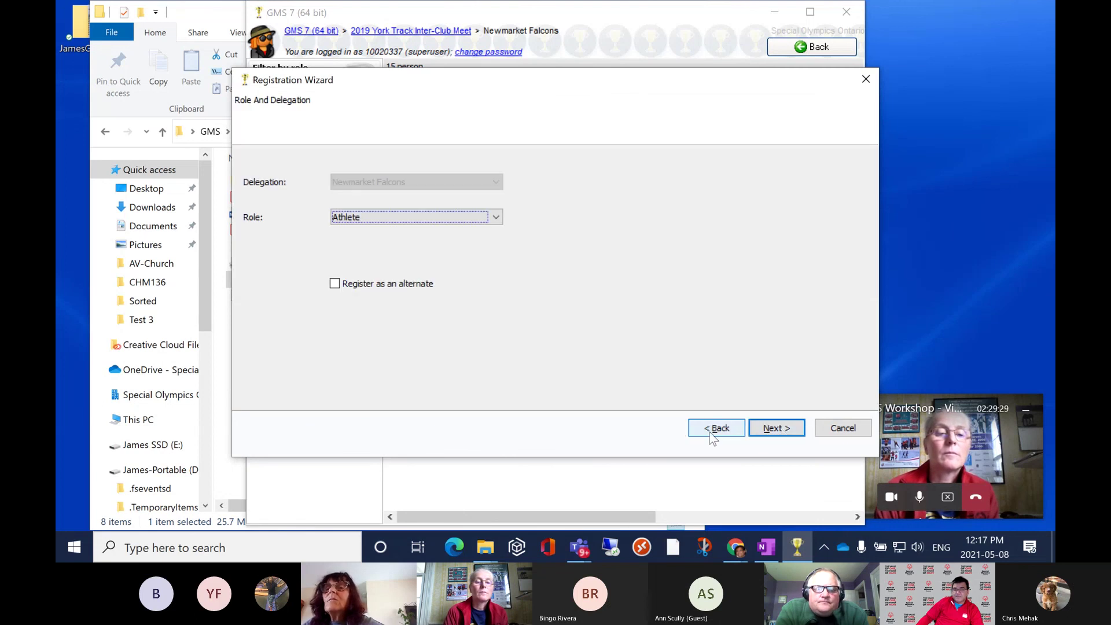
click(713, 431)
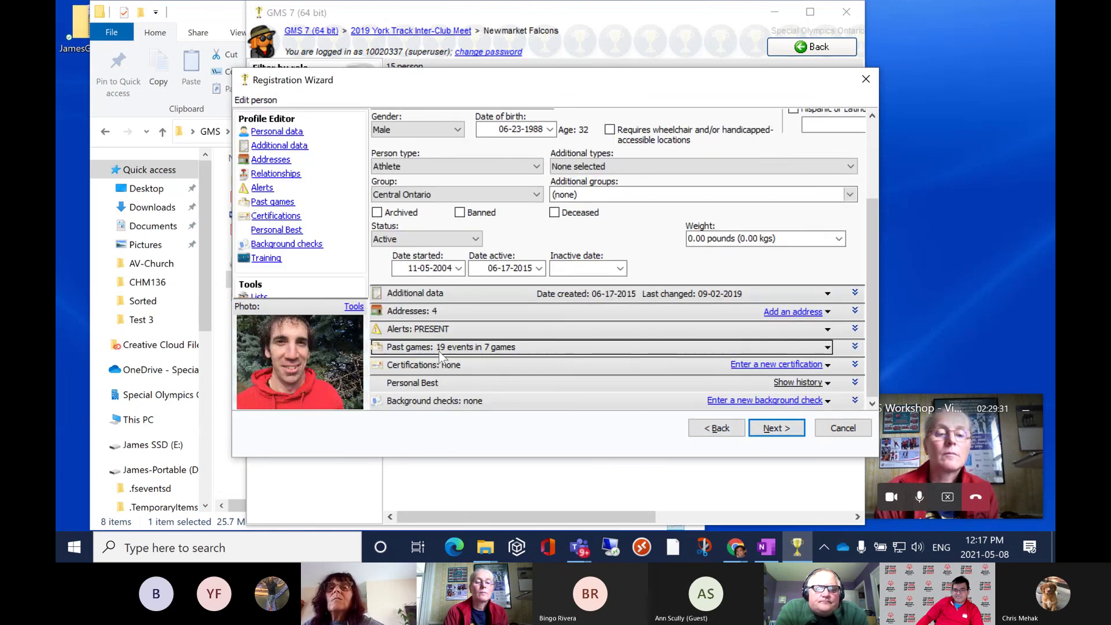
click(444, 347)
scroll(488, 363, down, 5)
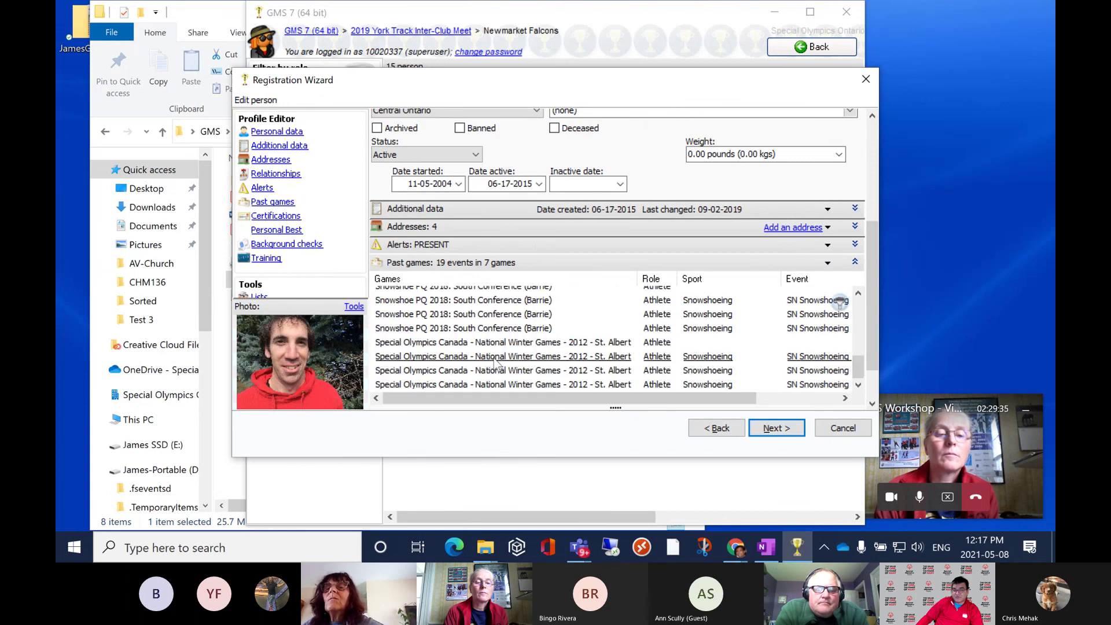
scroll(495, 363, up, 2)
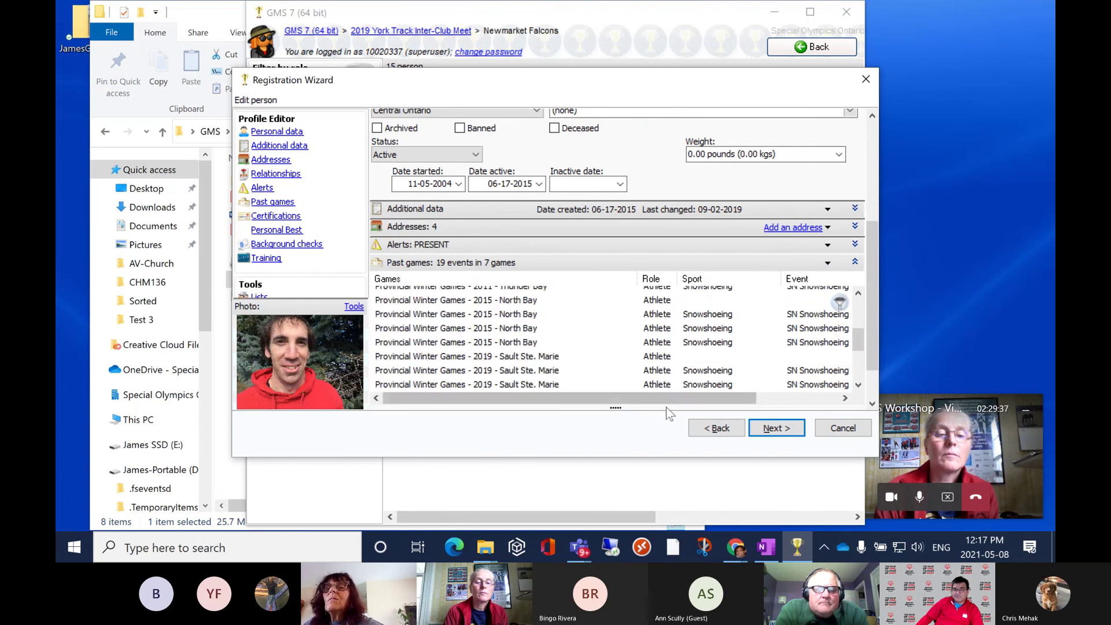
click(775, 428)
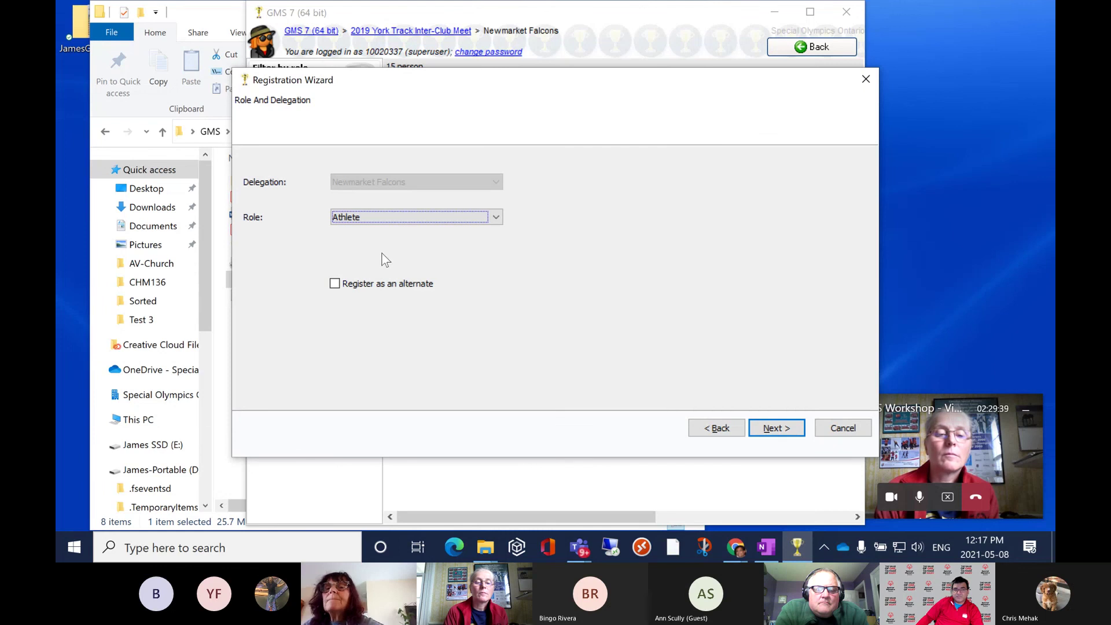
Set the sport to Athletics/Track and Field and check previous results for the AT 100 M Run
click(776, 428)
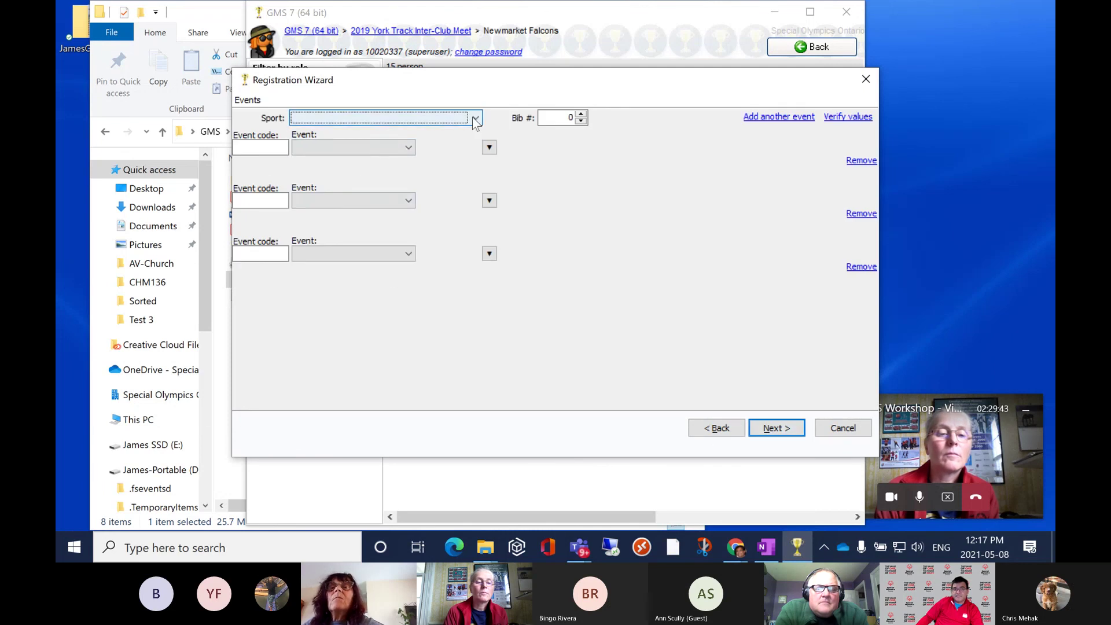
click(474, 118)
click(341, 128)
click(408, 148)
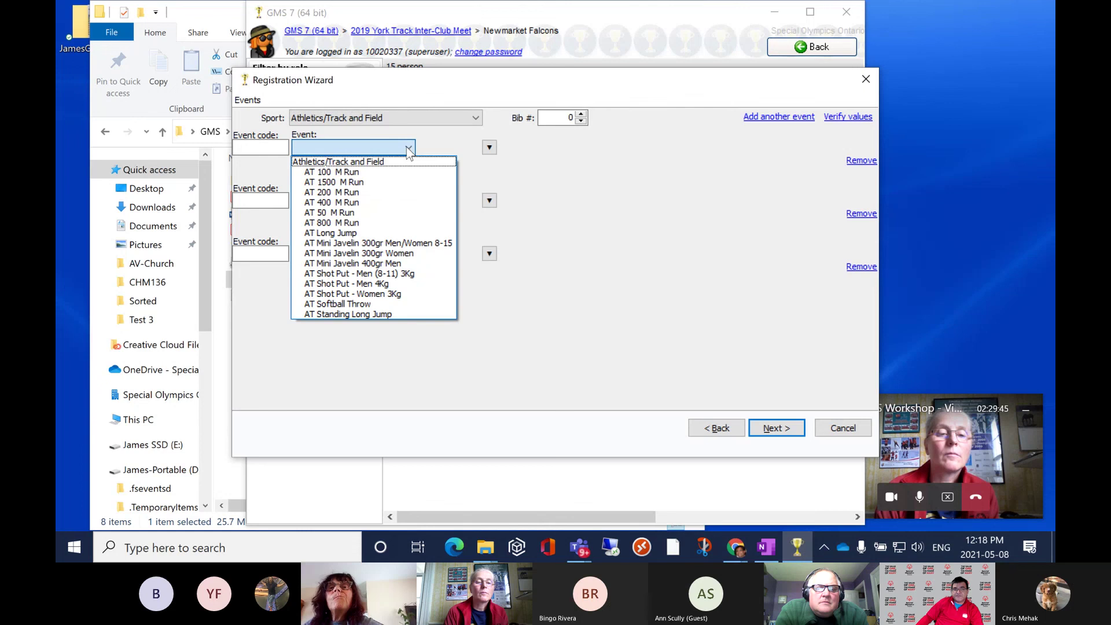
click(411, 171)
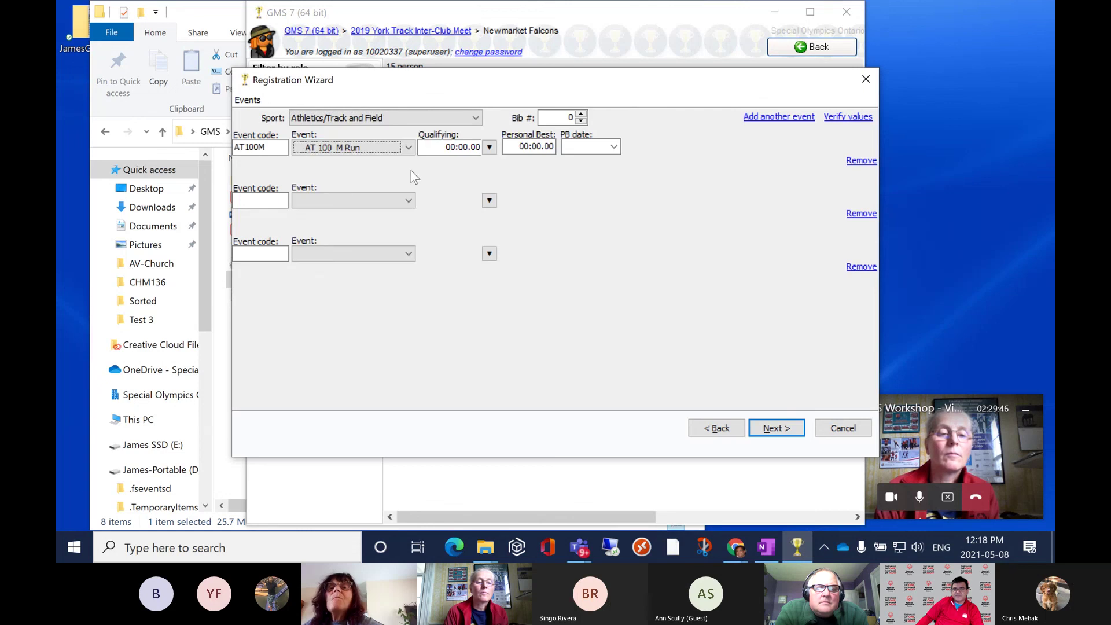
click(489, 149)
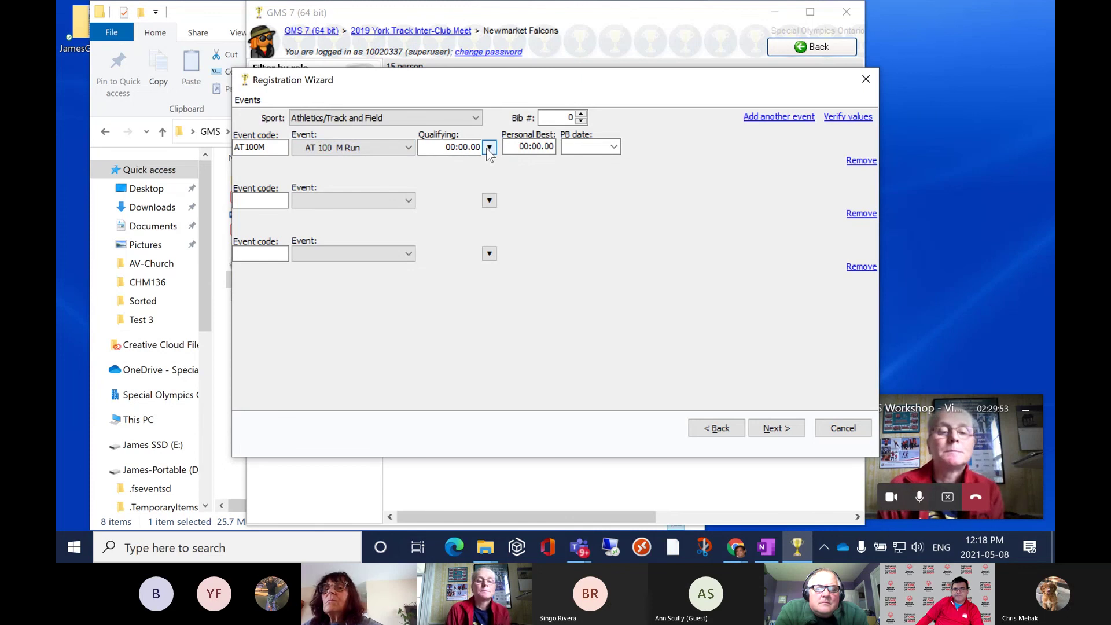
Switch the event to AT 200 M Run and use the 00:28.56 past result as qualifying time
click(399, 147)
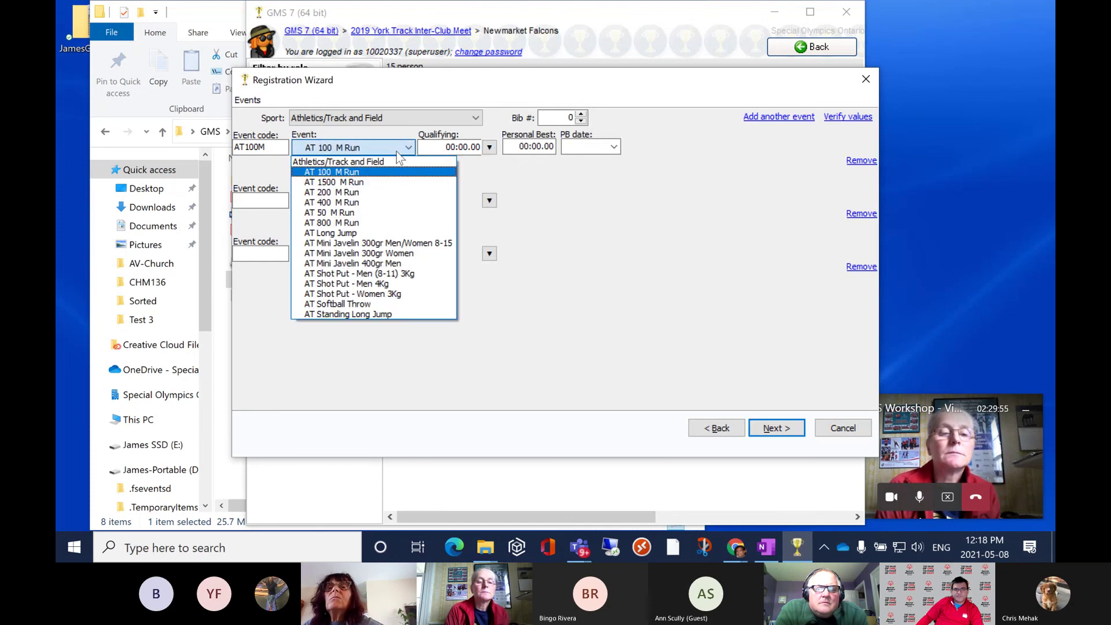
click(369, 192)
click(489, 148)
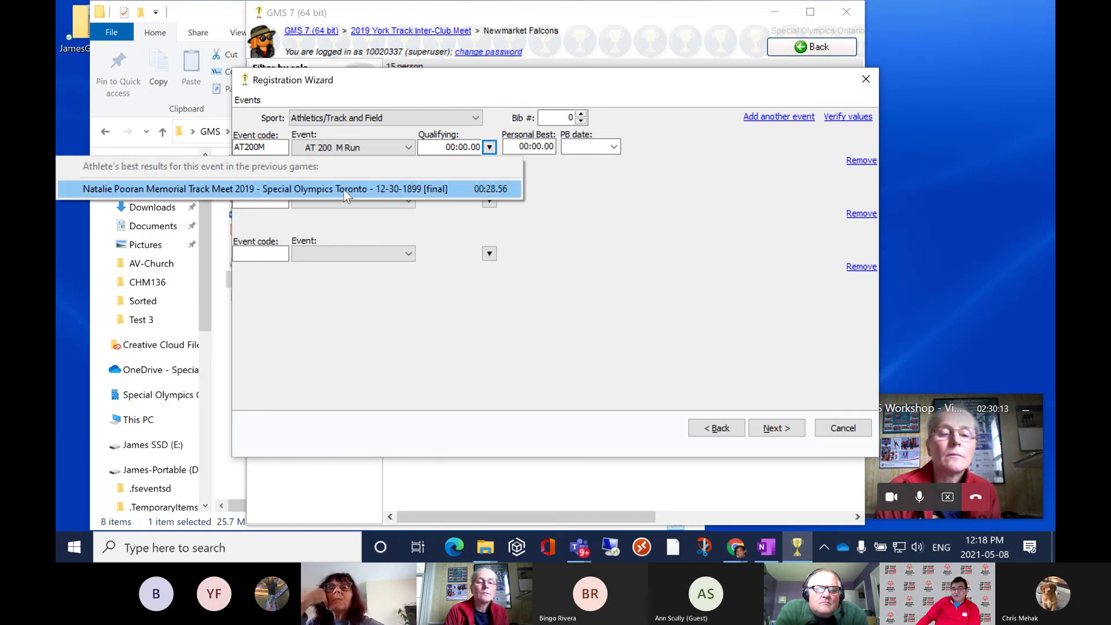
click(416, 189)
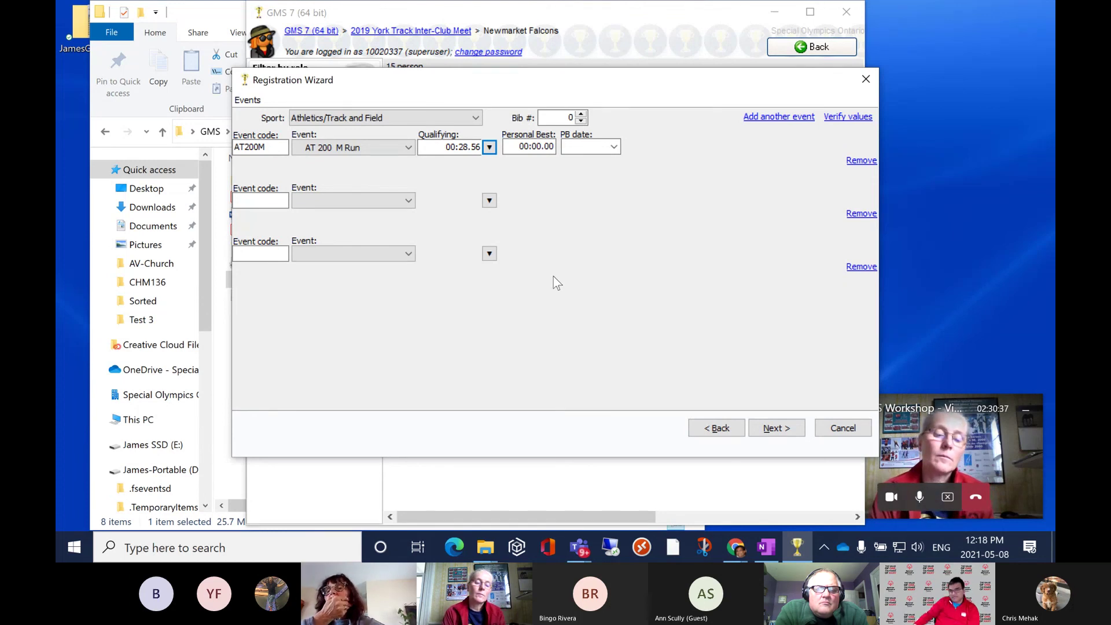
key(Tab)
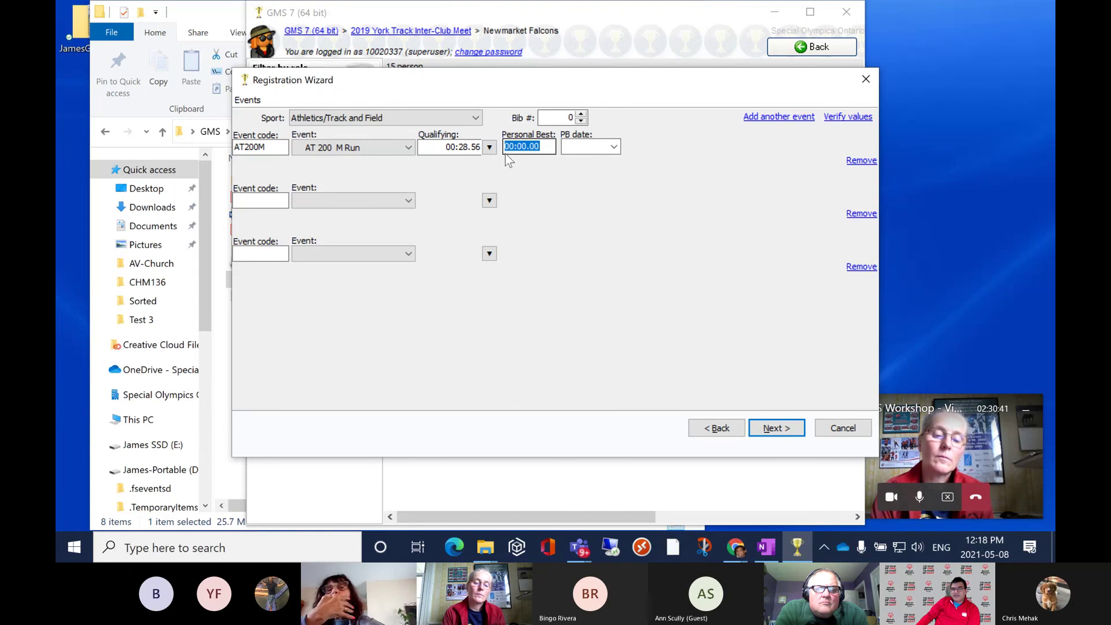
click(617, 148)
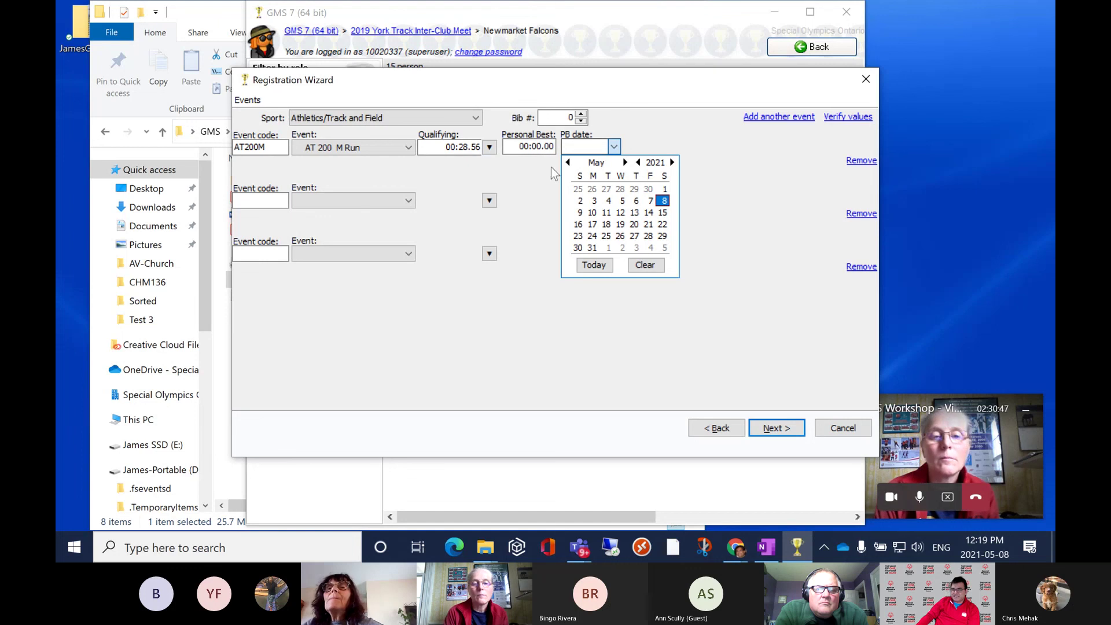
click(488, 147)
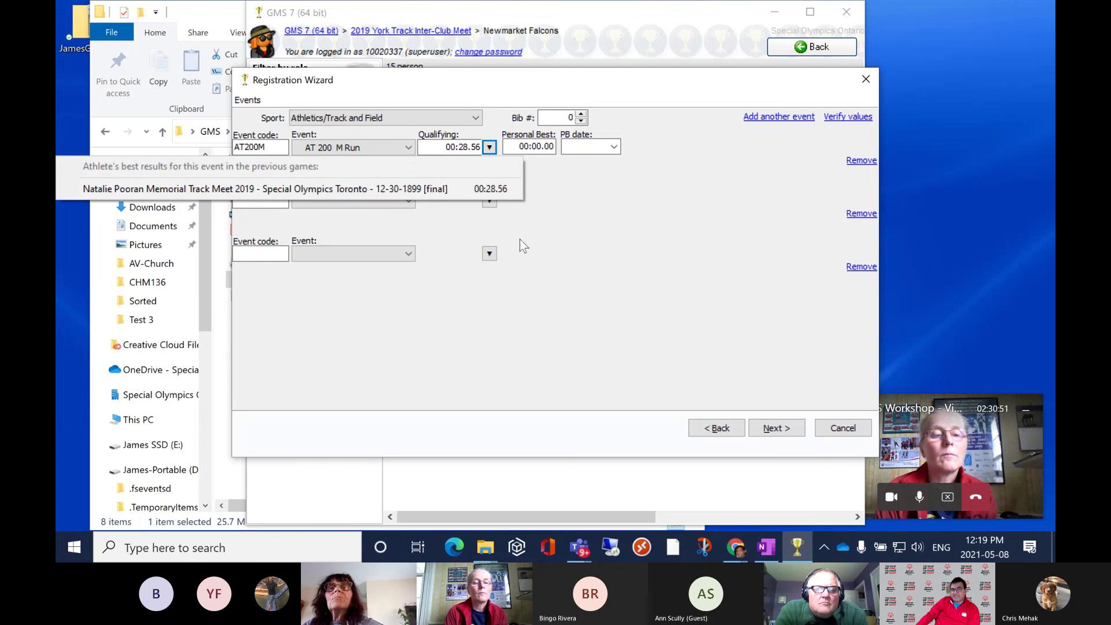
click(585, 200)
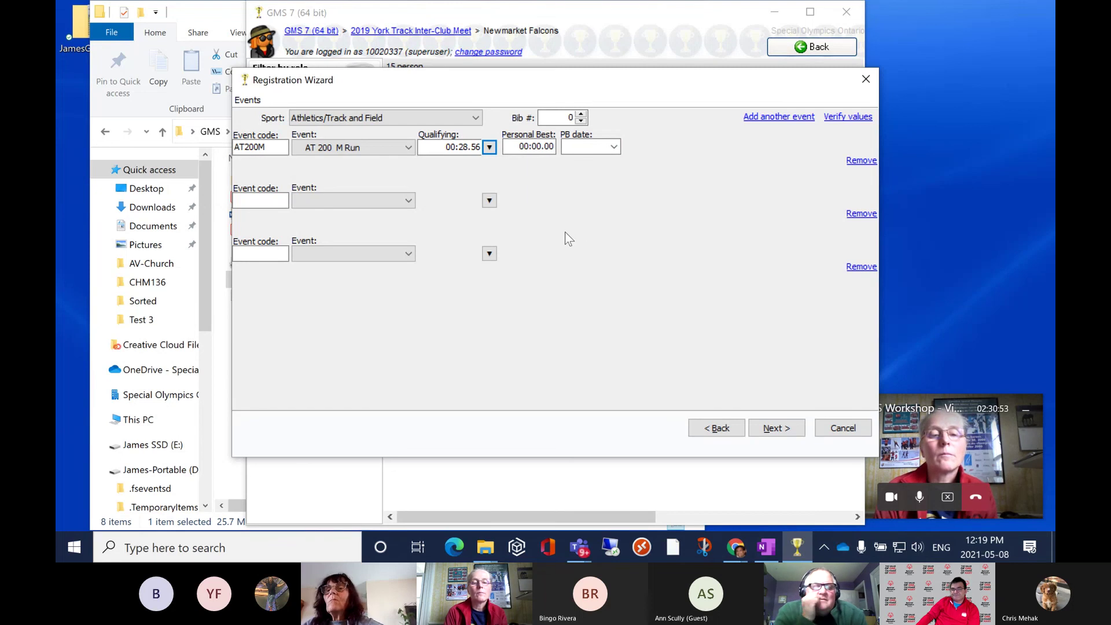
Cancel the registration and review an existing athlete's profile, expanding additional data and personal bests
click(834, 428)
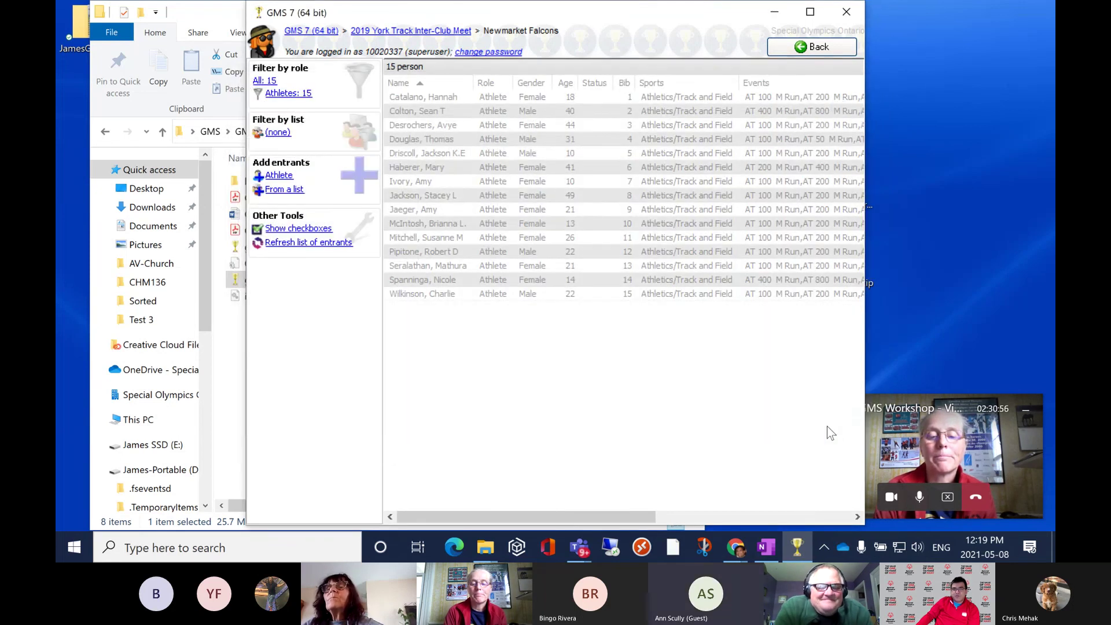
double_click(428, 253)
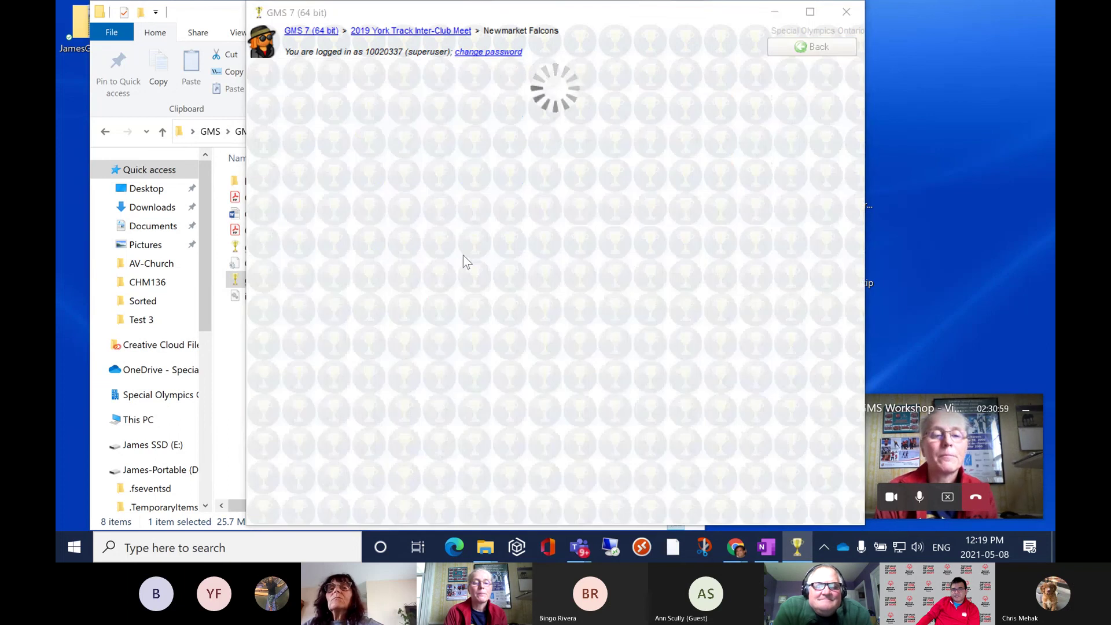
click(810, 11)
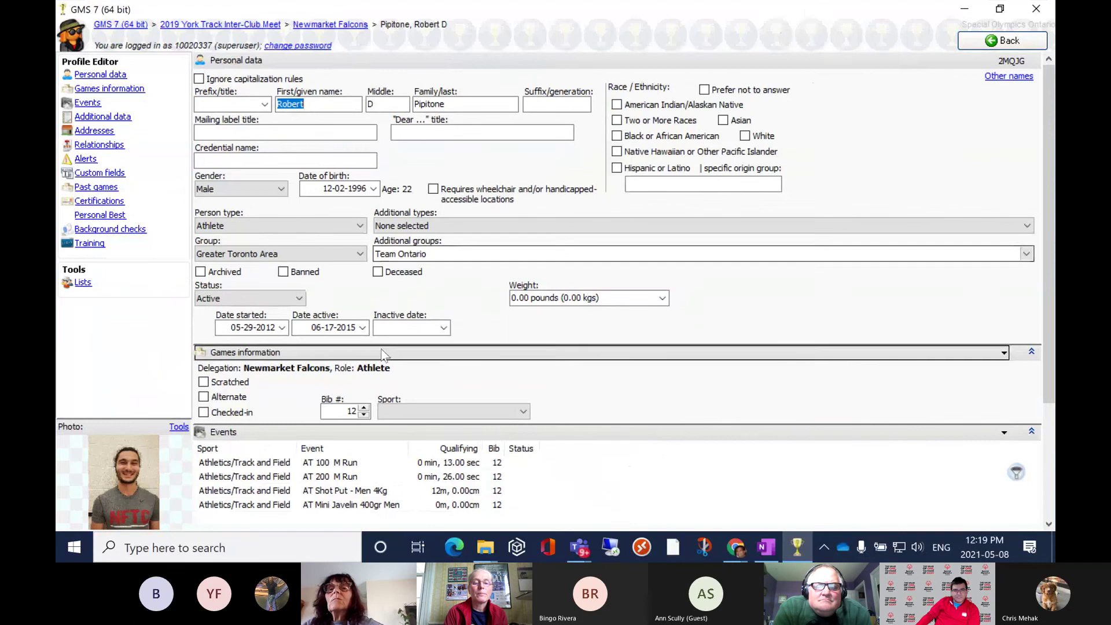
scroll(422, 311, down, 1)
scroll(422, 310, down, 4)
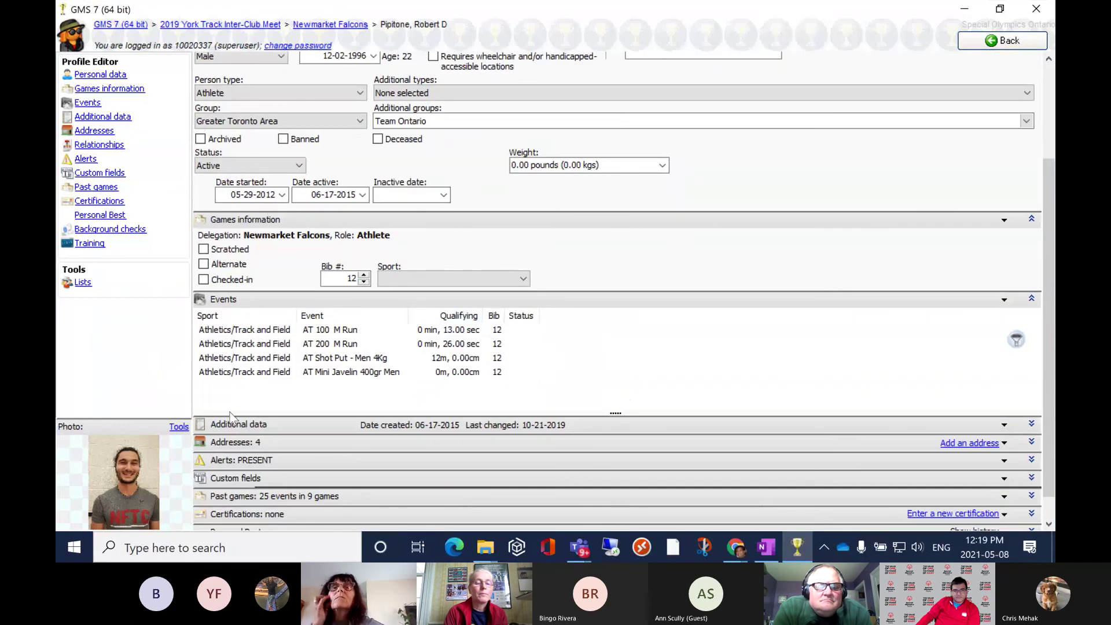
click(272, 424)
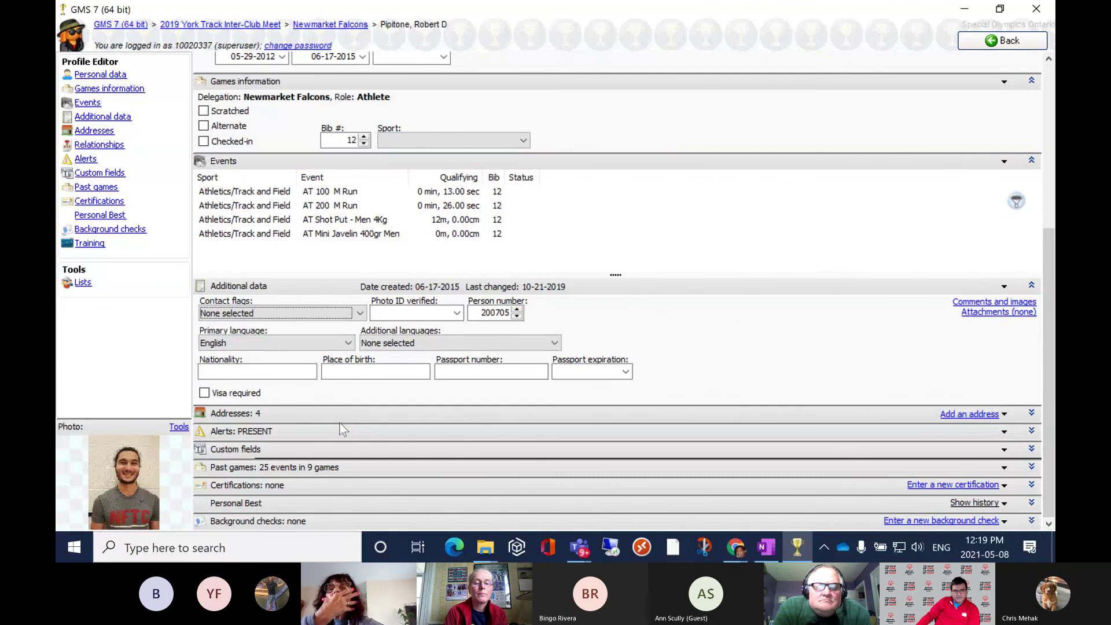
click(285, 503)
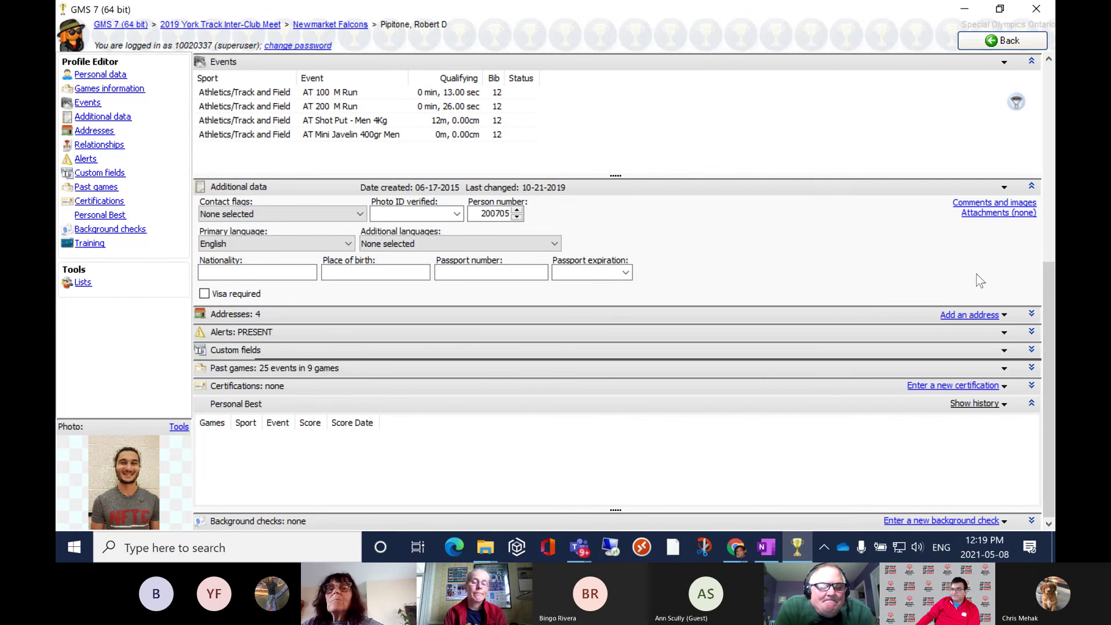
Return to the meet overview, minimize GMS 7 and stop sharing the screen in Teams
click(985, 36)
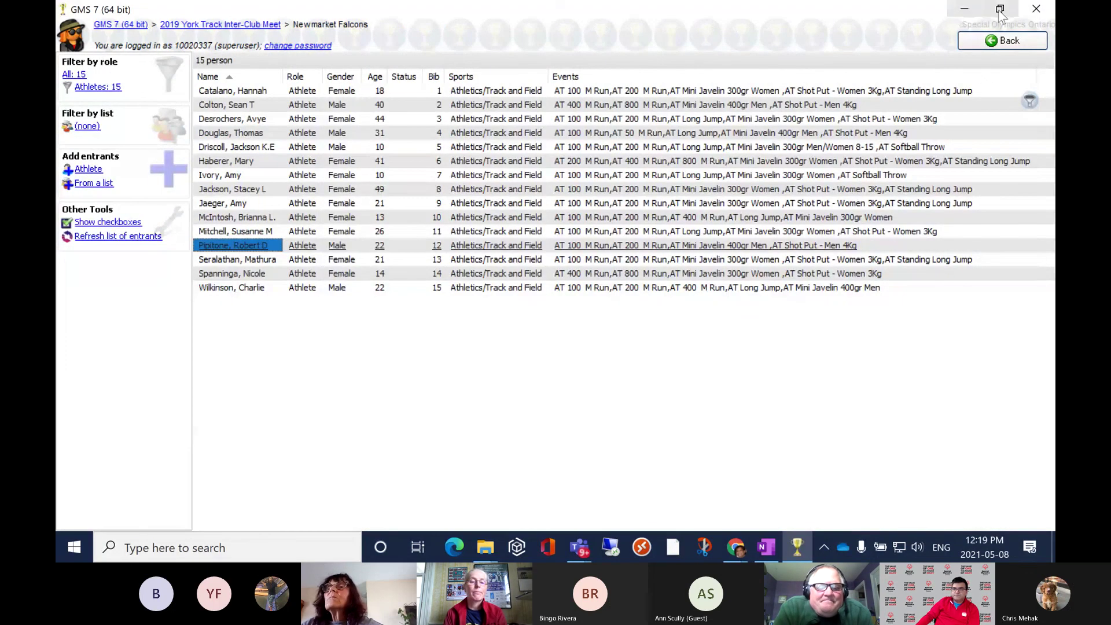
click(1003, 41)
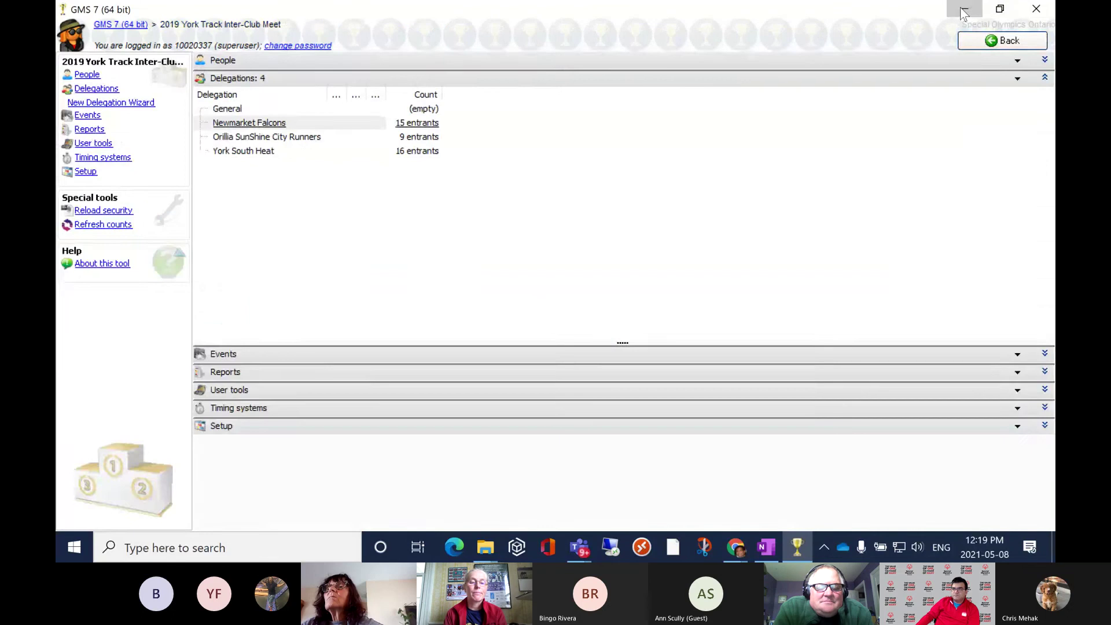
click(964, 9)
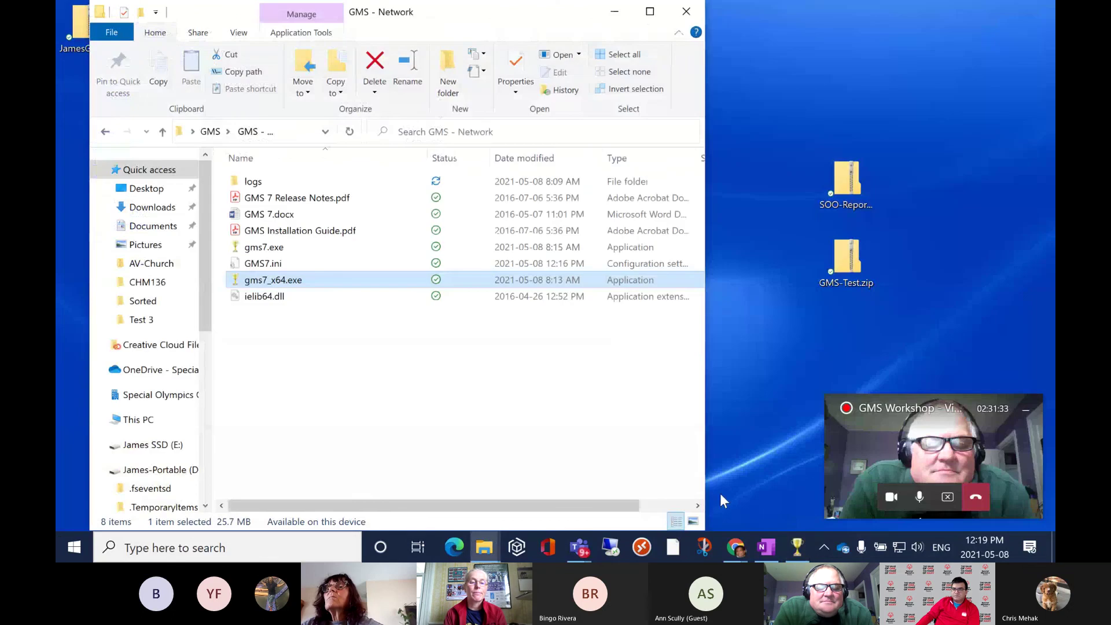
click(946, 499)
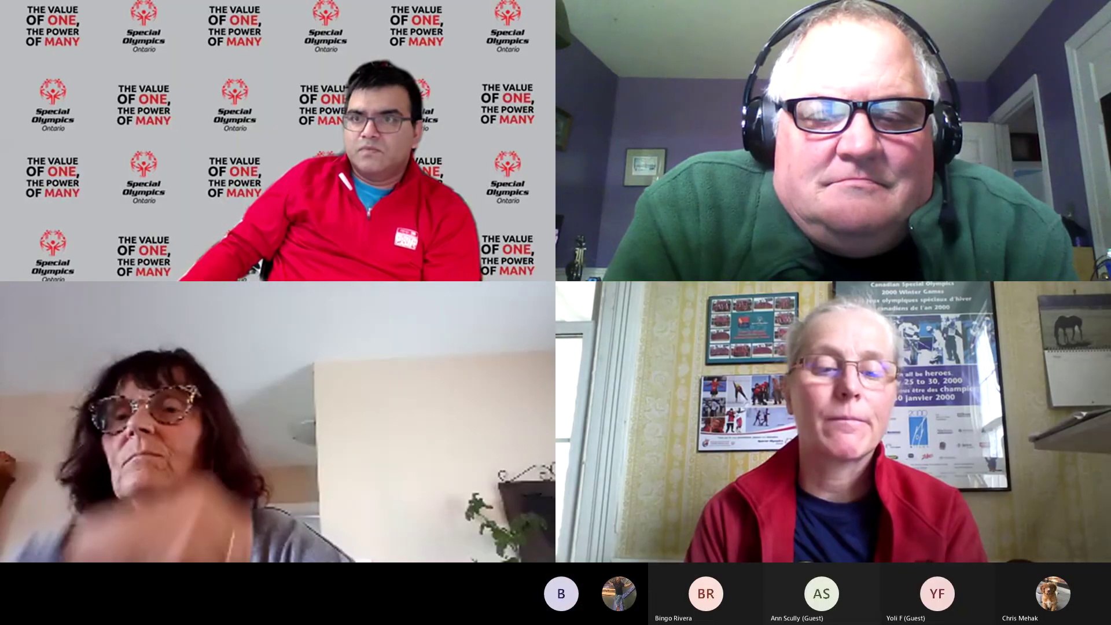